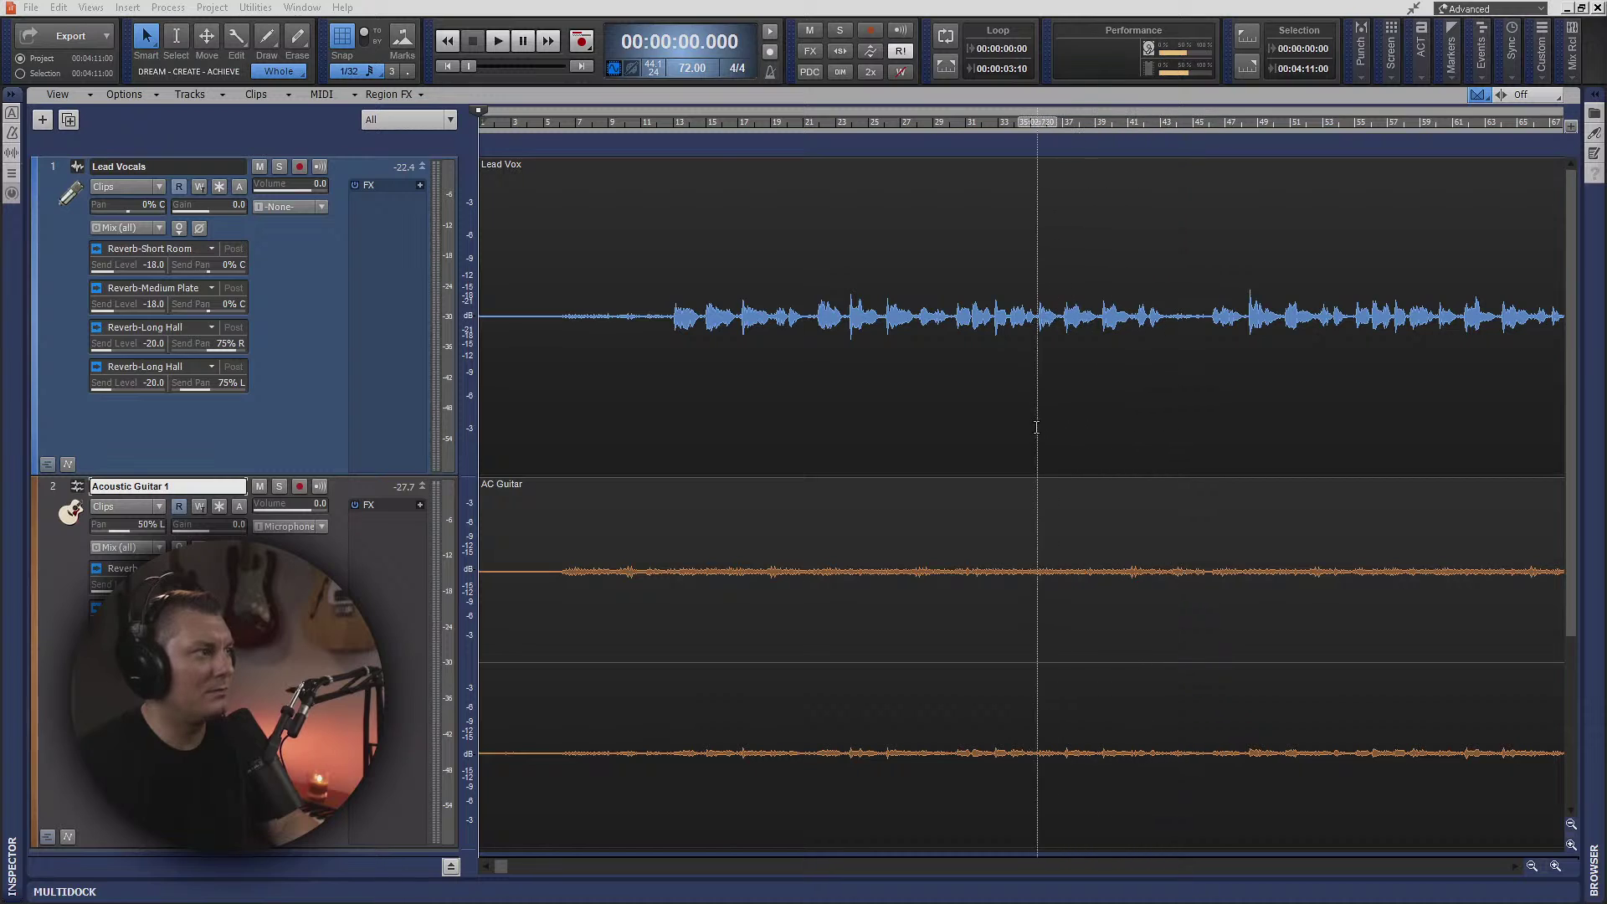
- Play the project from about 15.6 seconds and switch off the reverb sends on the Acoustic Guitar 1 and Lead Vocals tracks
click(553, 128)
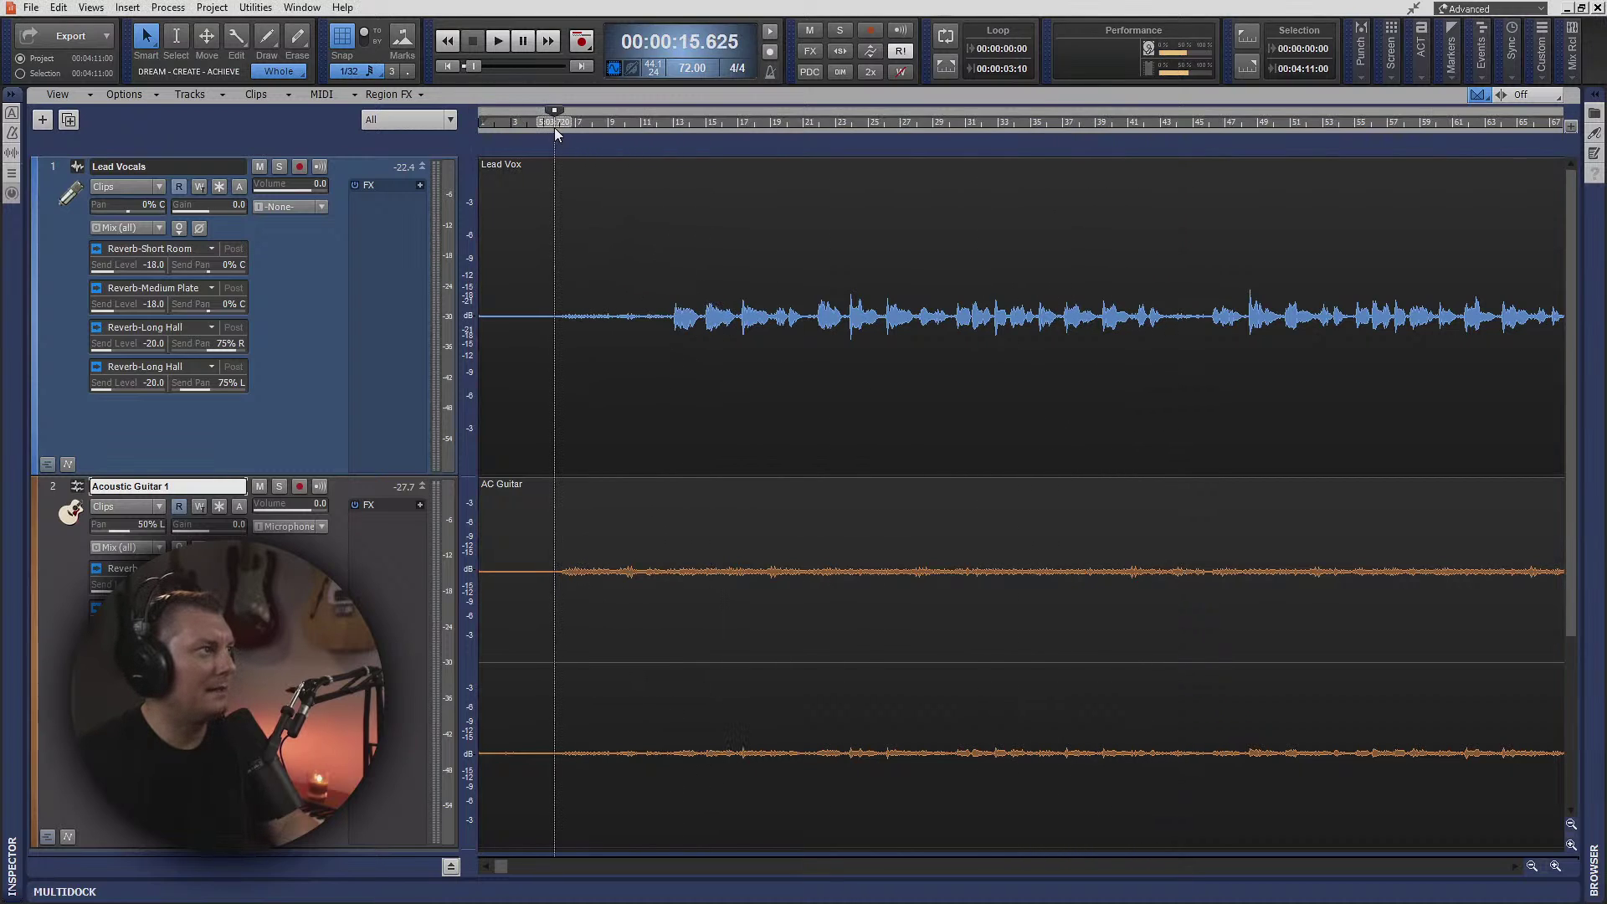
click(500, 42)
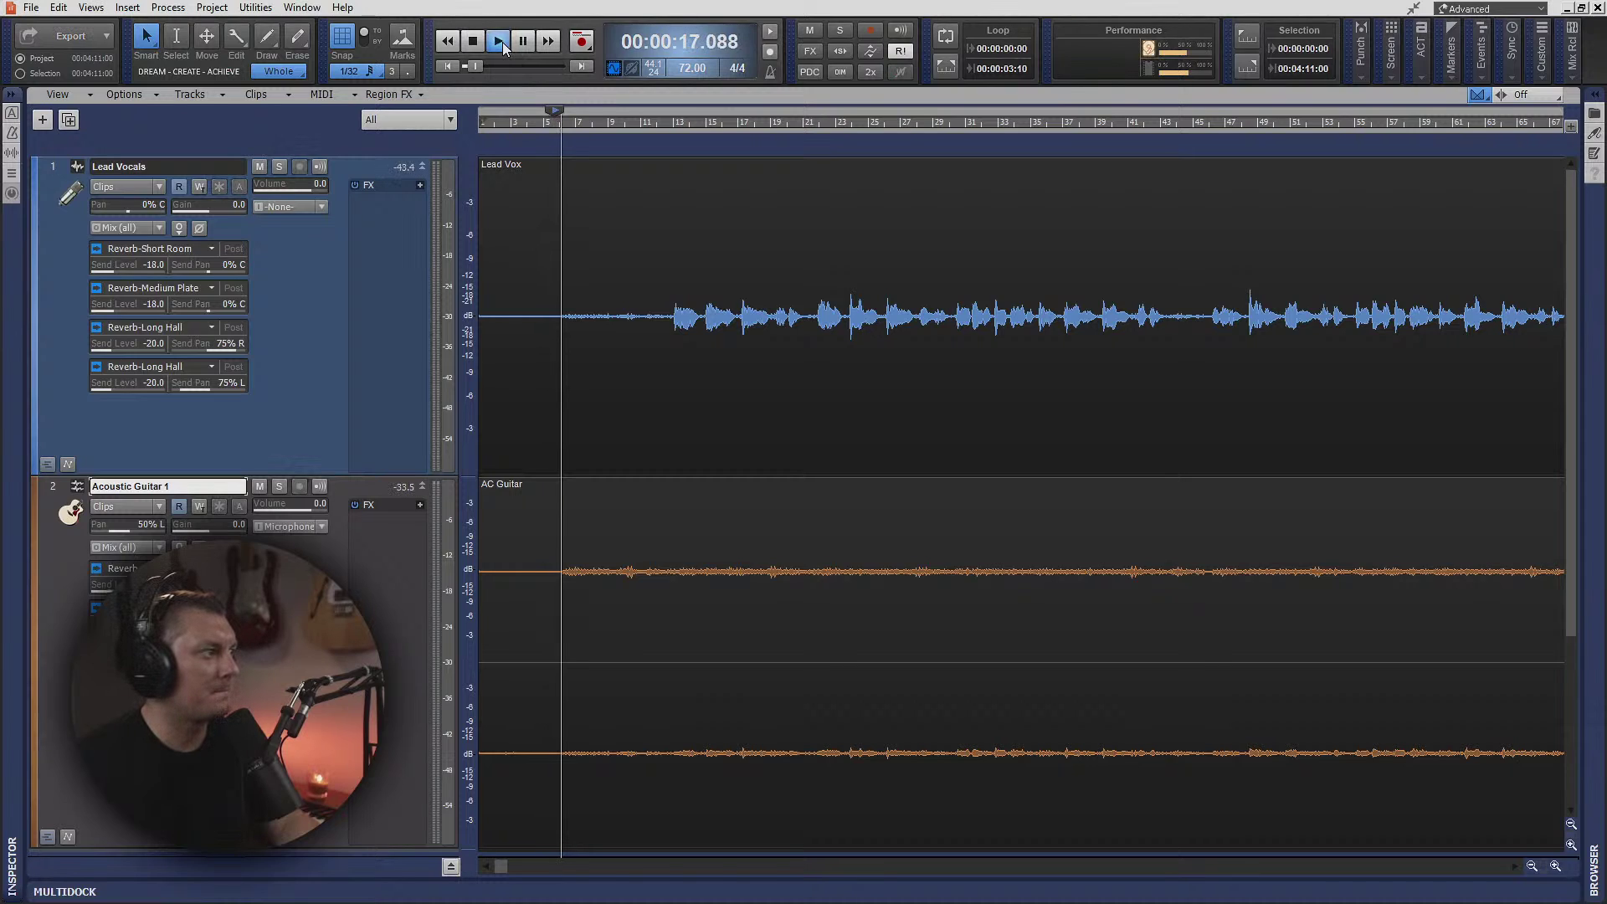
click(96, 570)
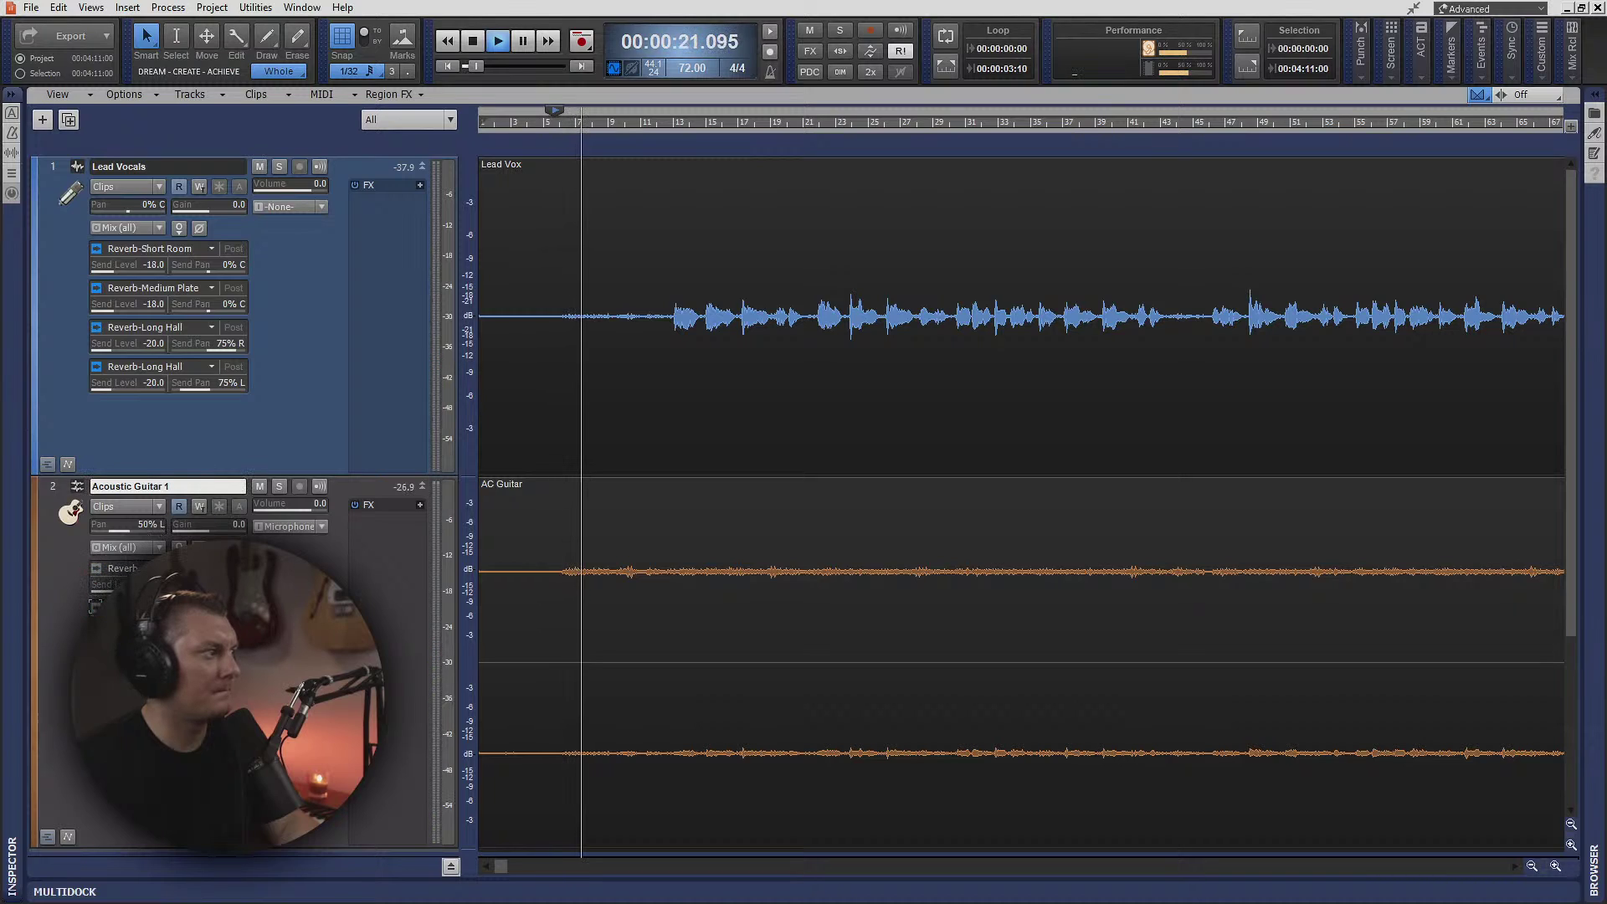
click(96, 249)
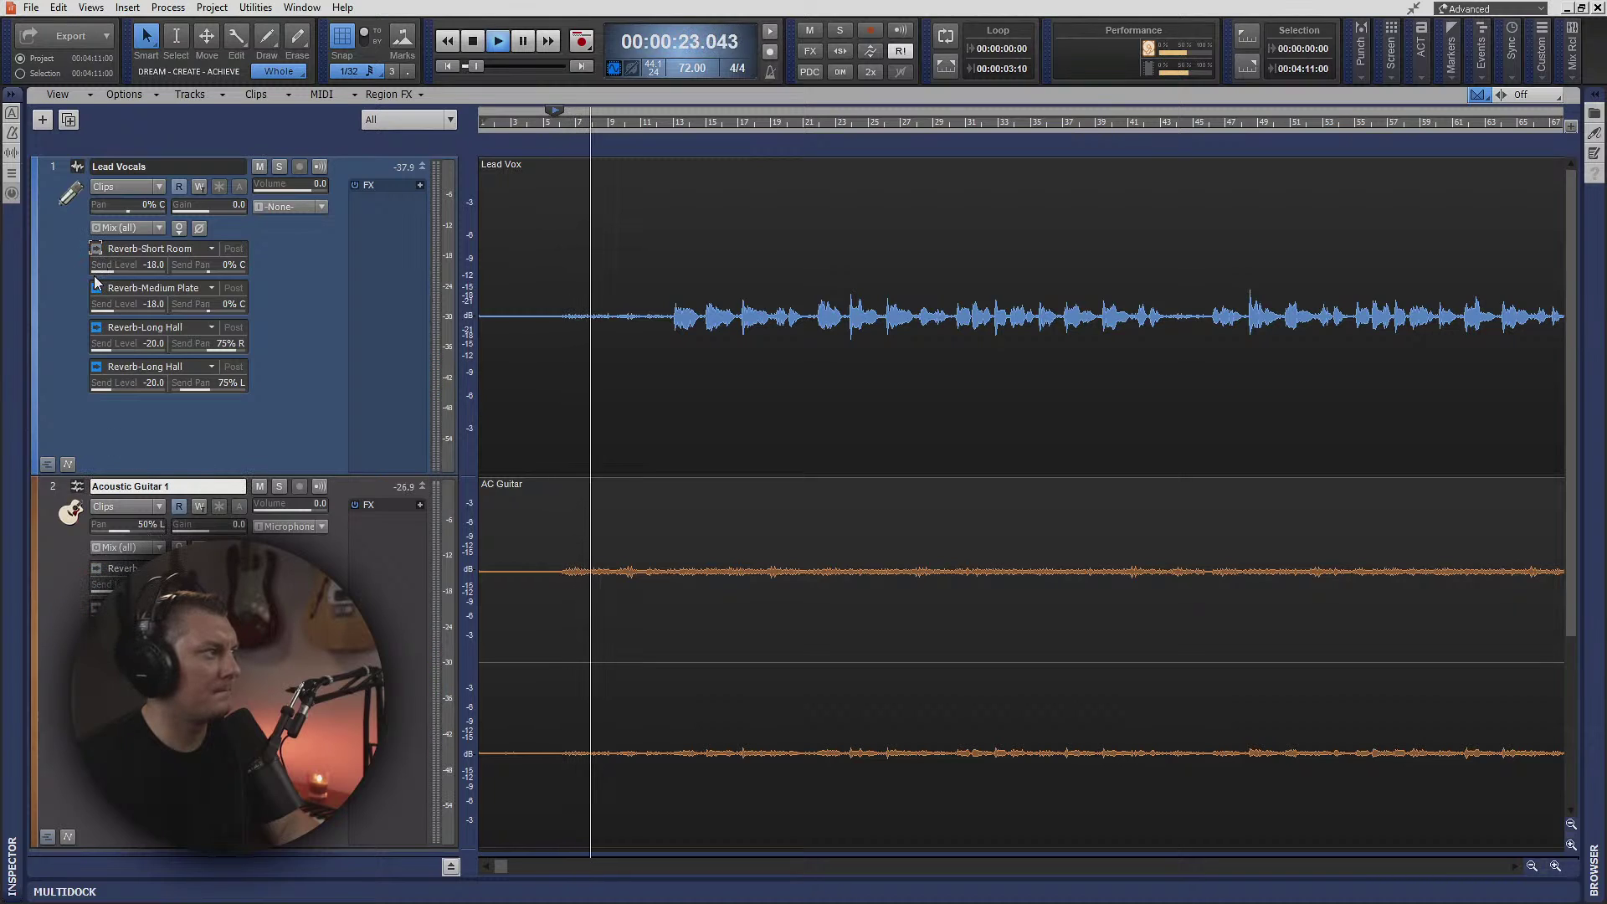
click(97, 288)
click(96, 327)
click(98, 366)
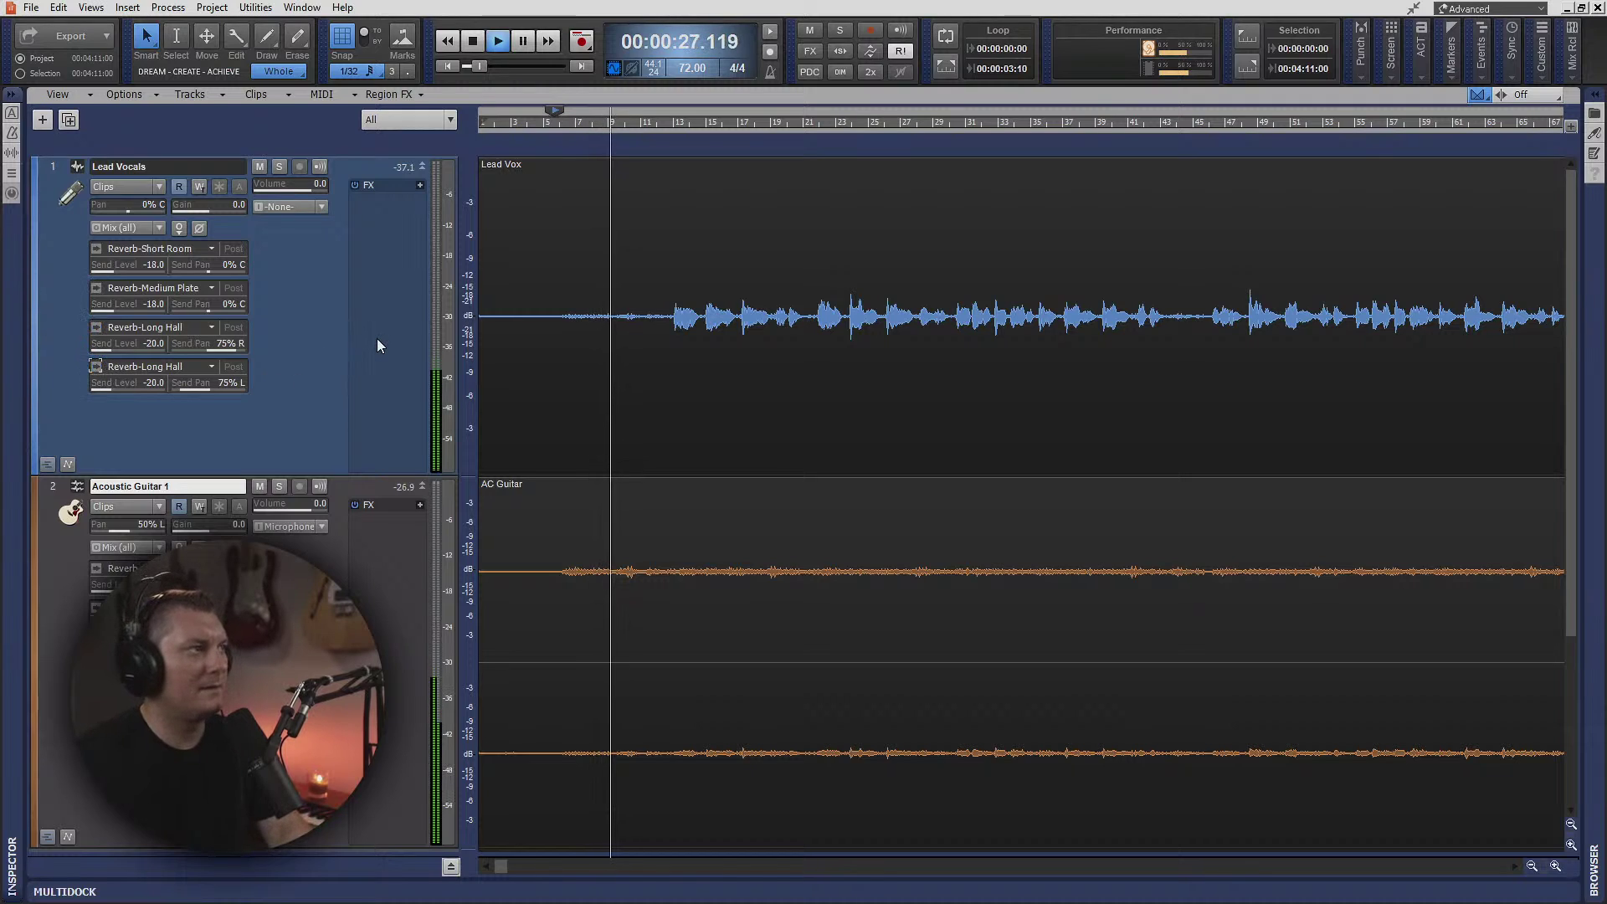
key(space)
- Show the buses and insert the TR5 One effect on bus A, Mix (all)
key(b)
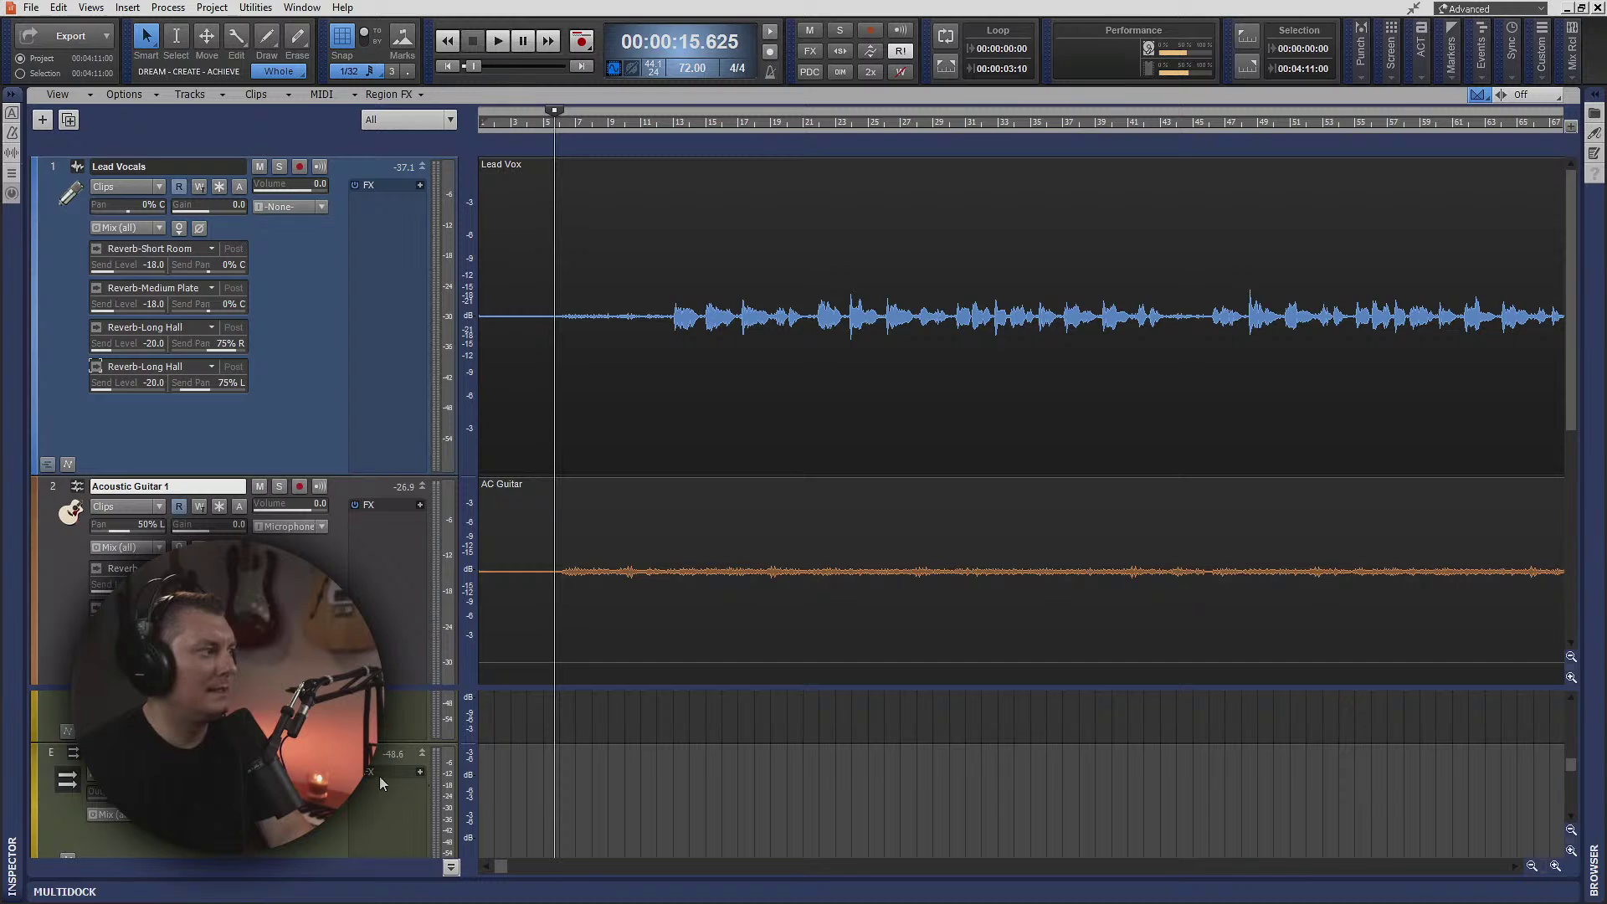
scroll(380, 766, up, 3)
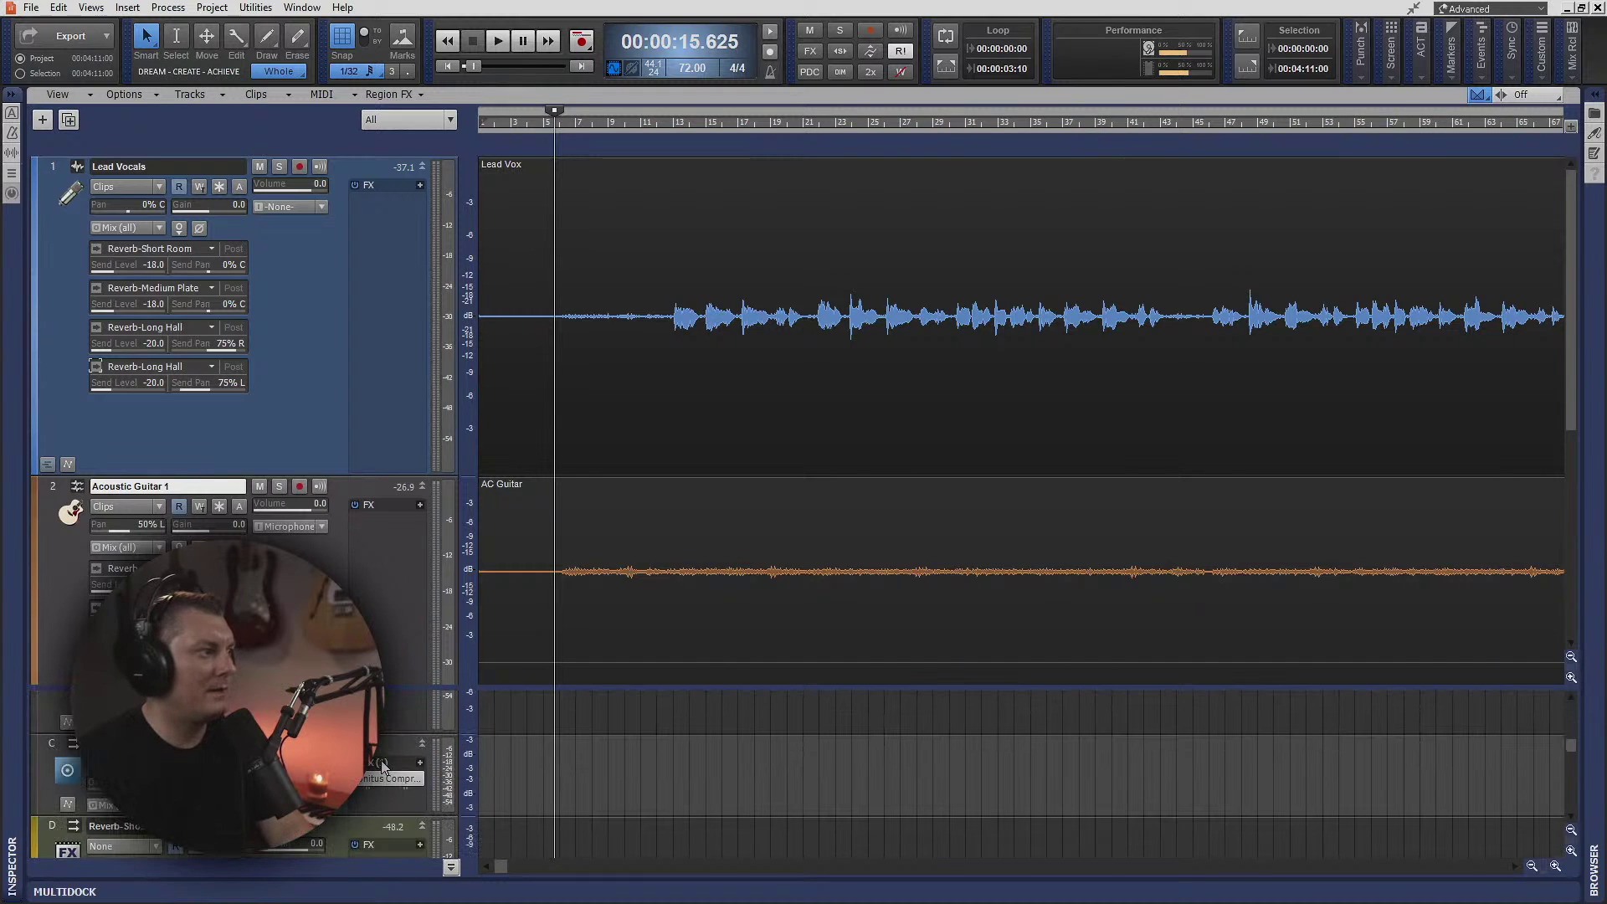
scroll(382, 765, up, 3)
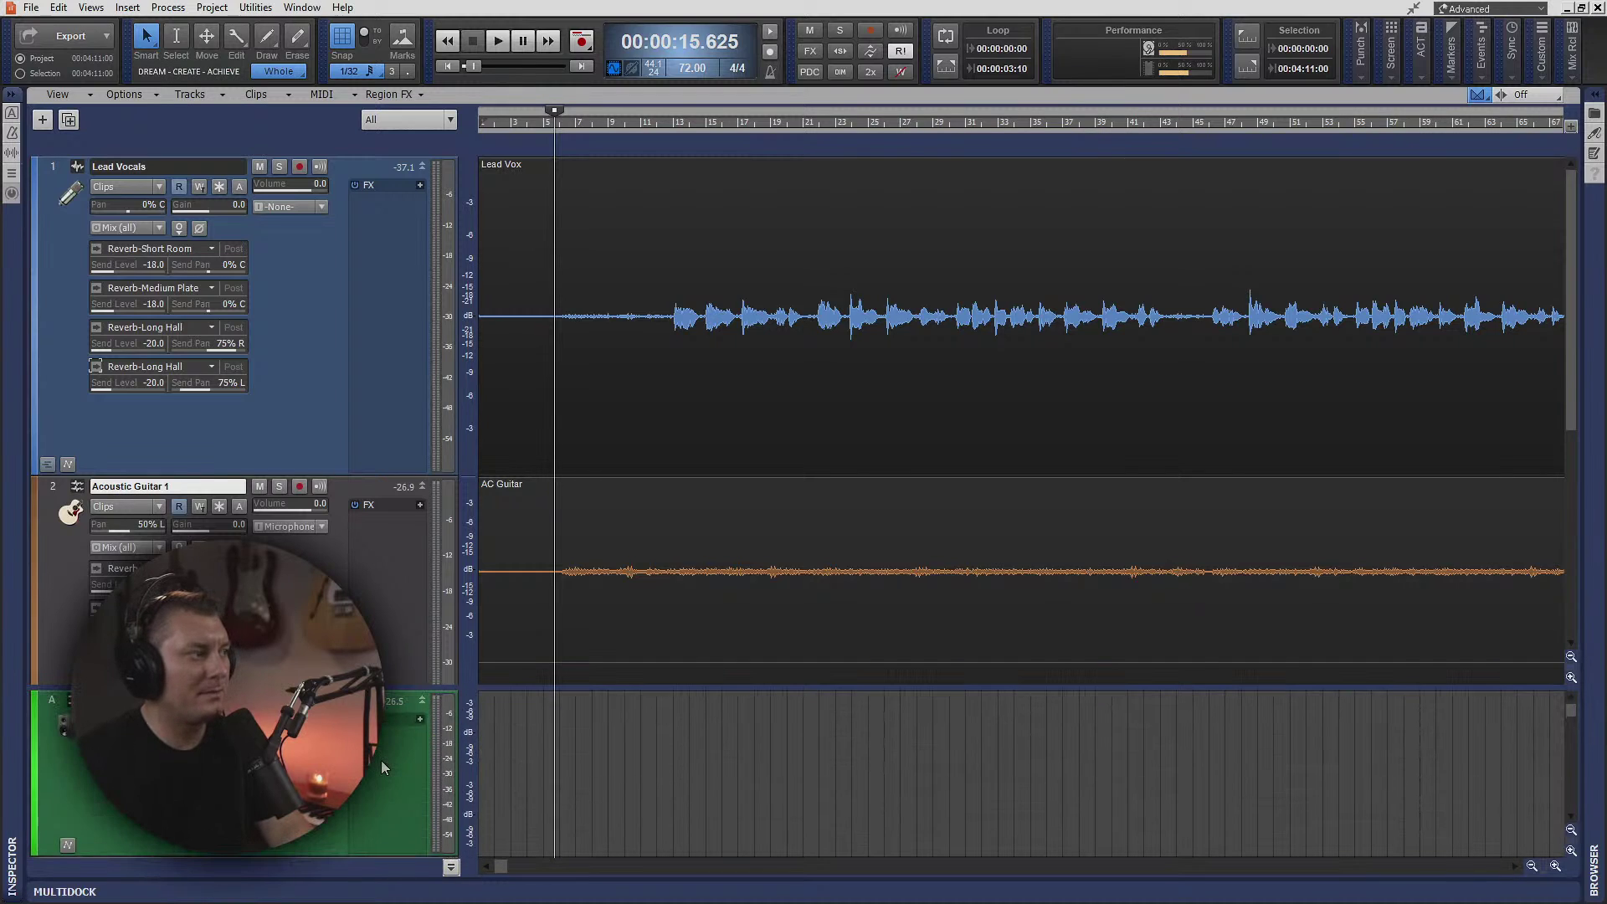
right_click(380, 760)
mouse_move(467, 574)
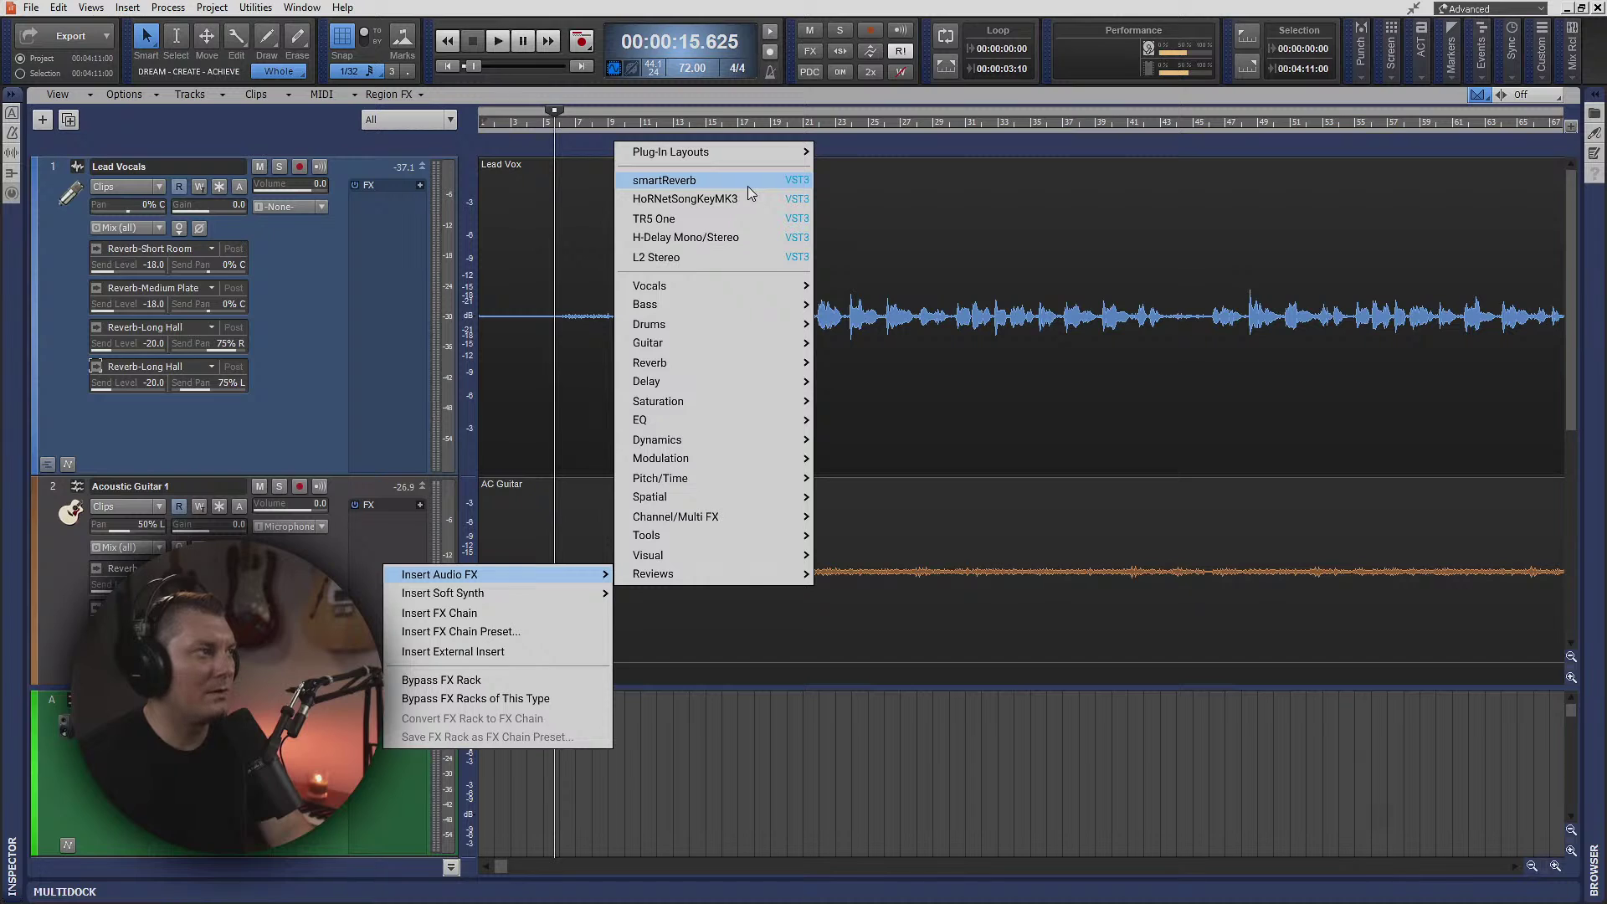
click(655, 221)
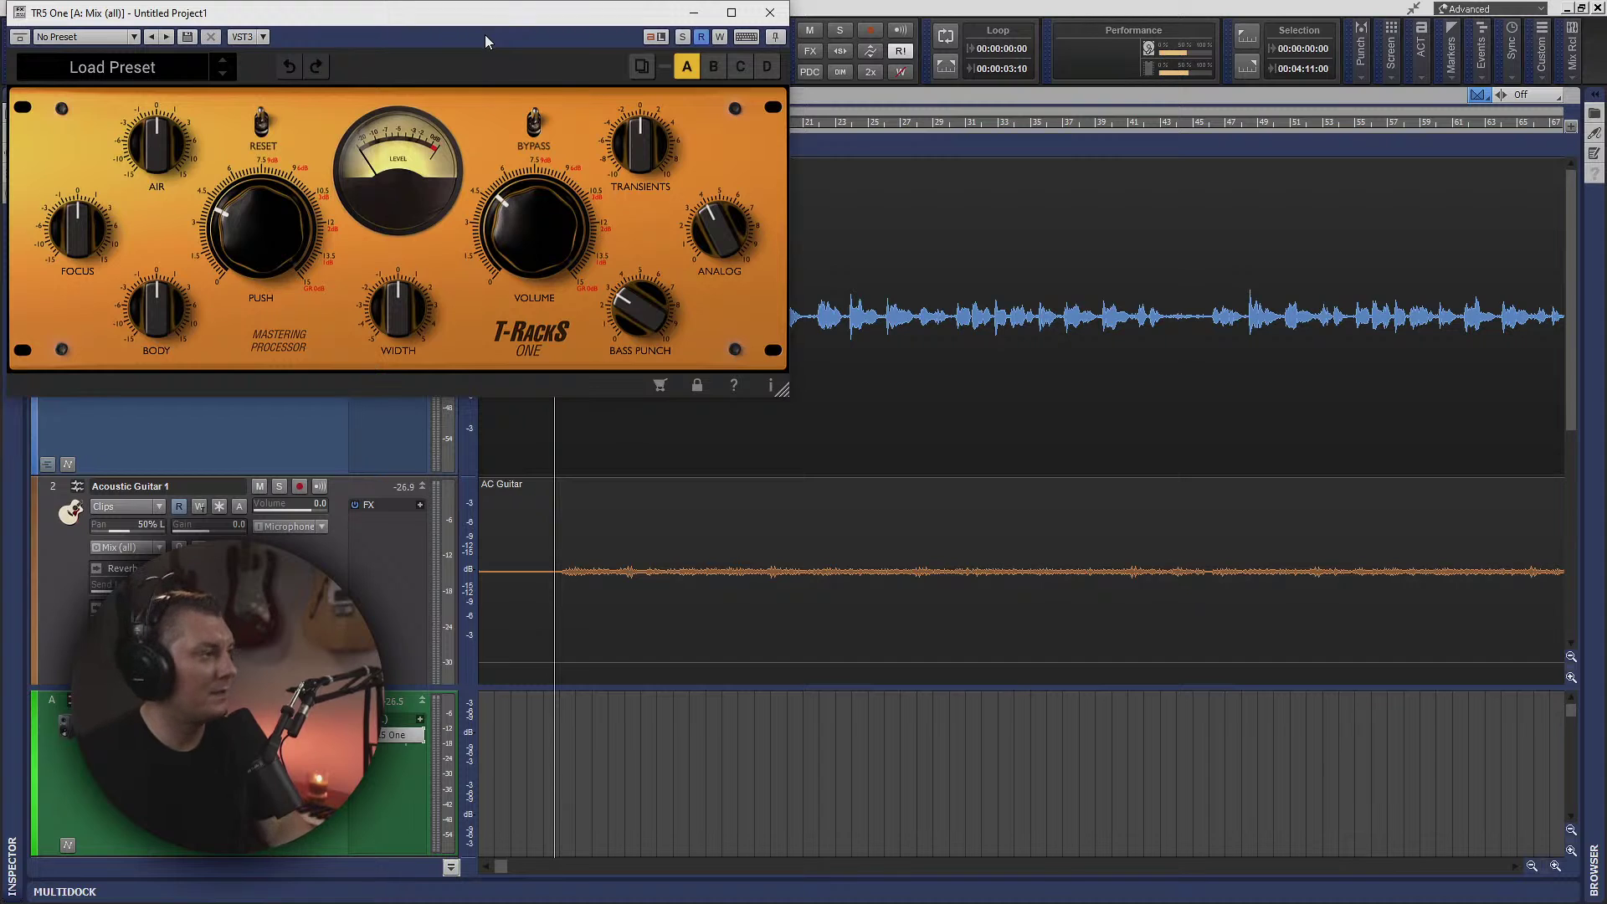
drag(468, 14, 1063, 271)
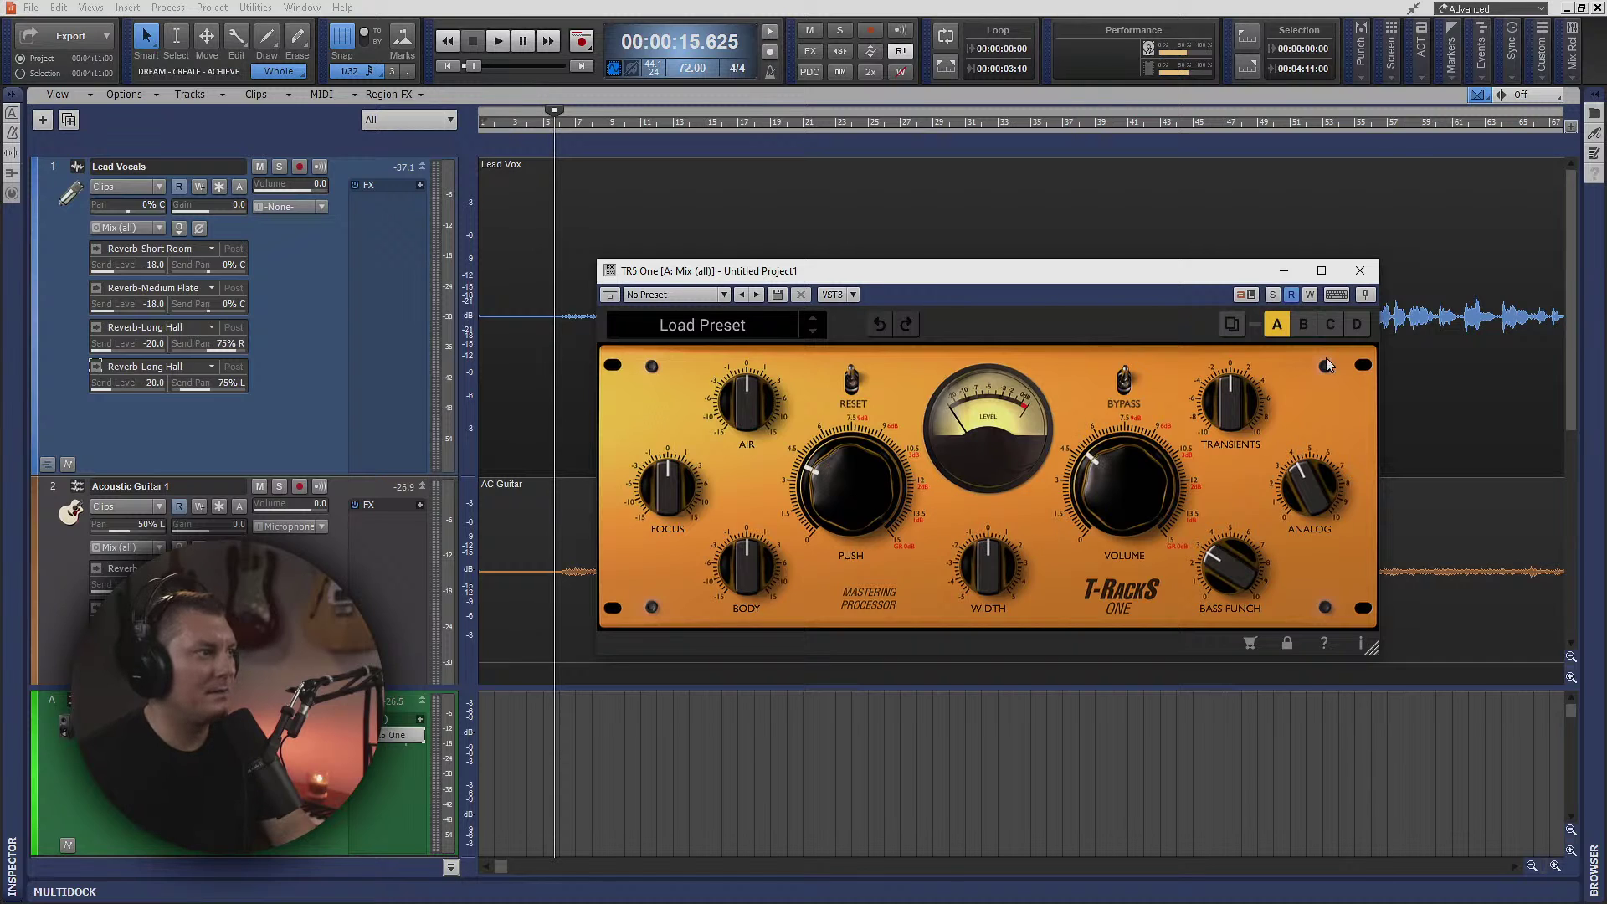
click(1360, 270)
- Set the TR5 One's Volume to 7.6 during playback, then close the plug-in and listen with the buses hidden
key(space)
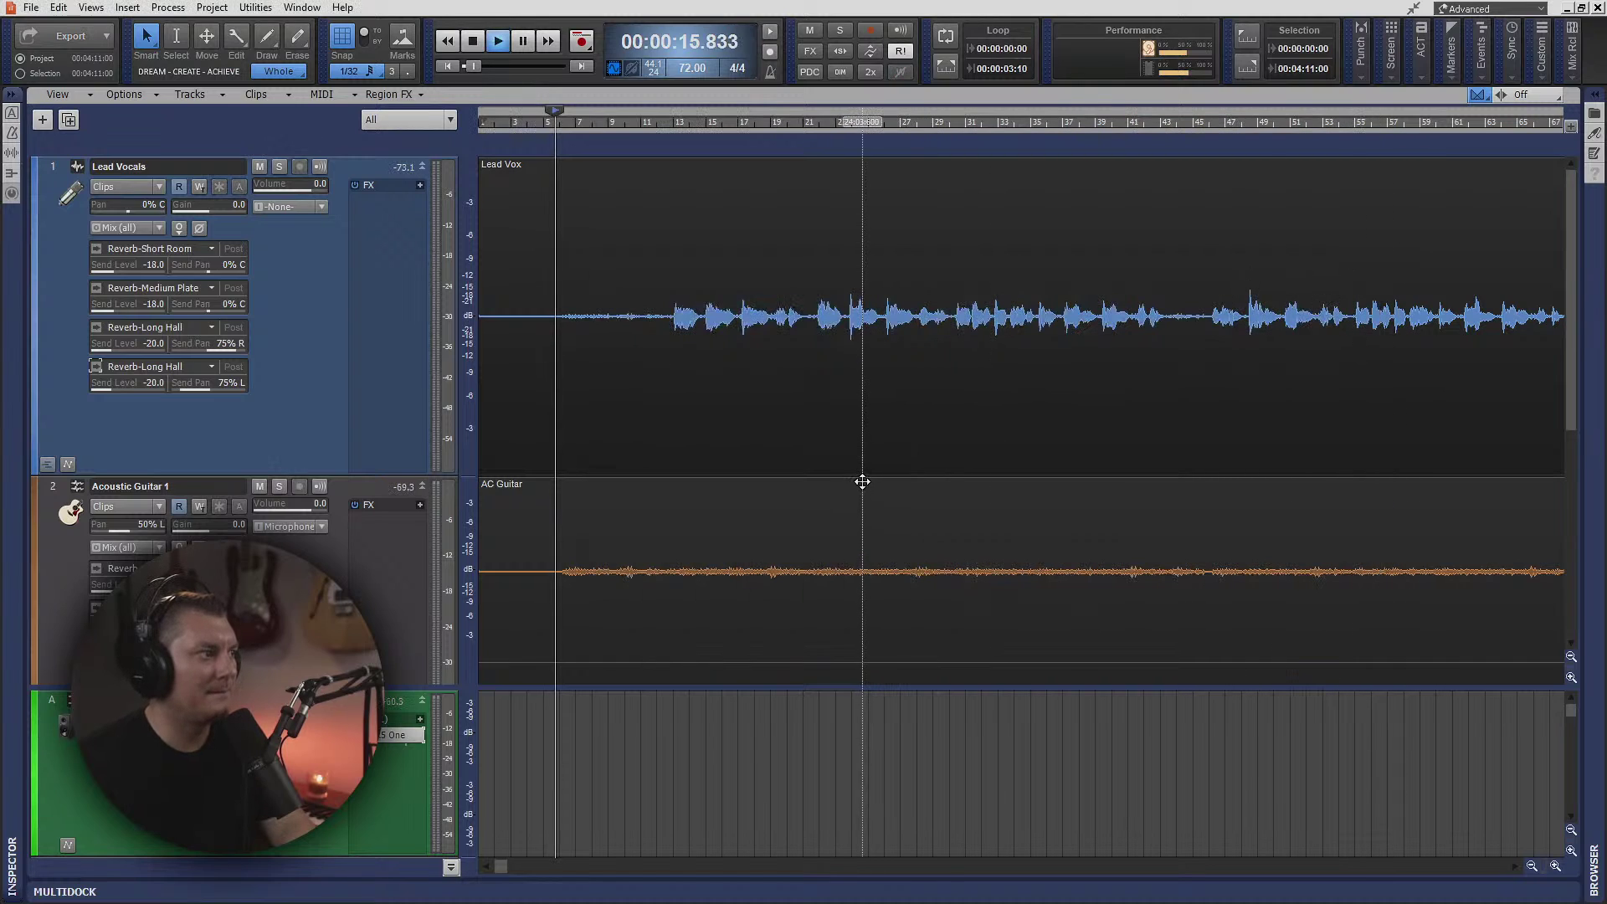
double_click(385, 735)
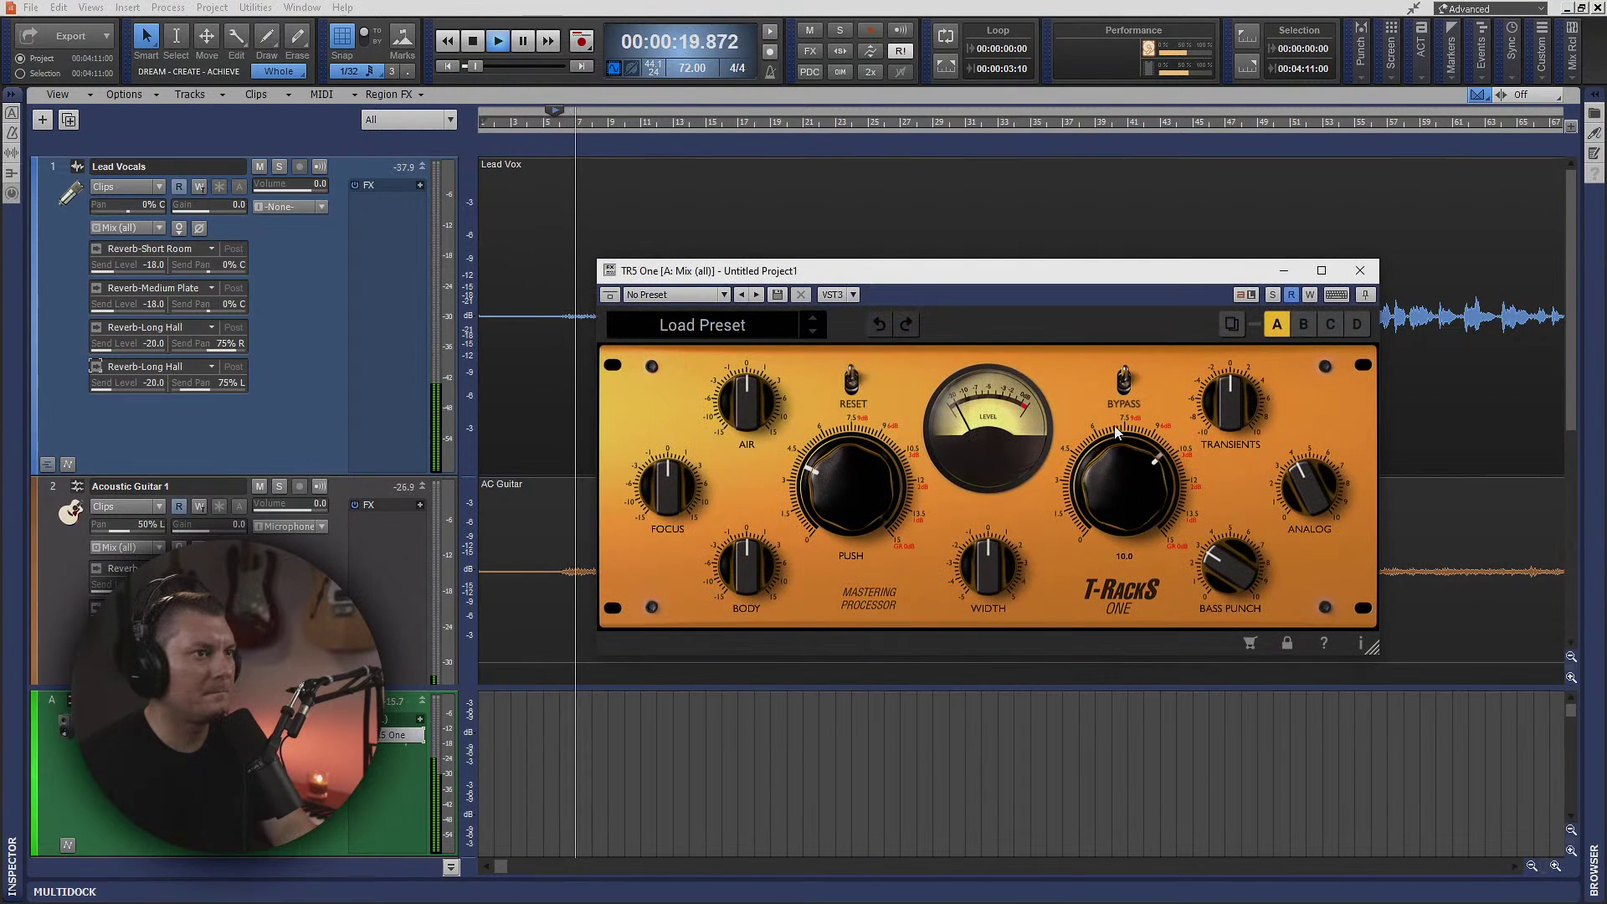
drag(1114, 410, 1123, 457)
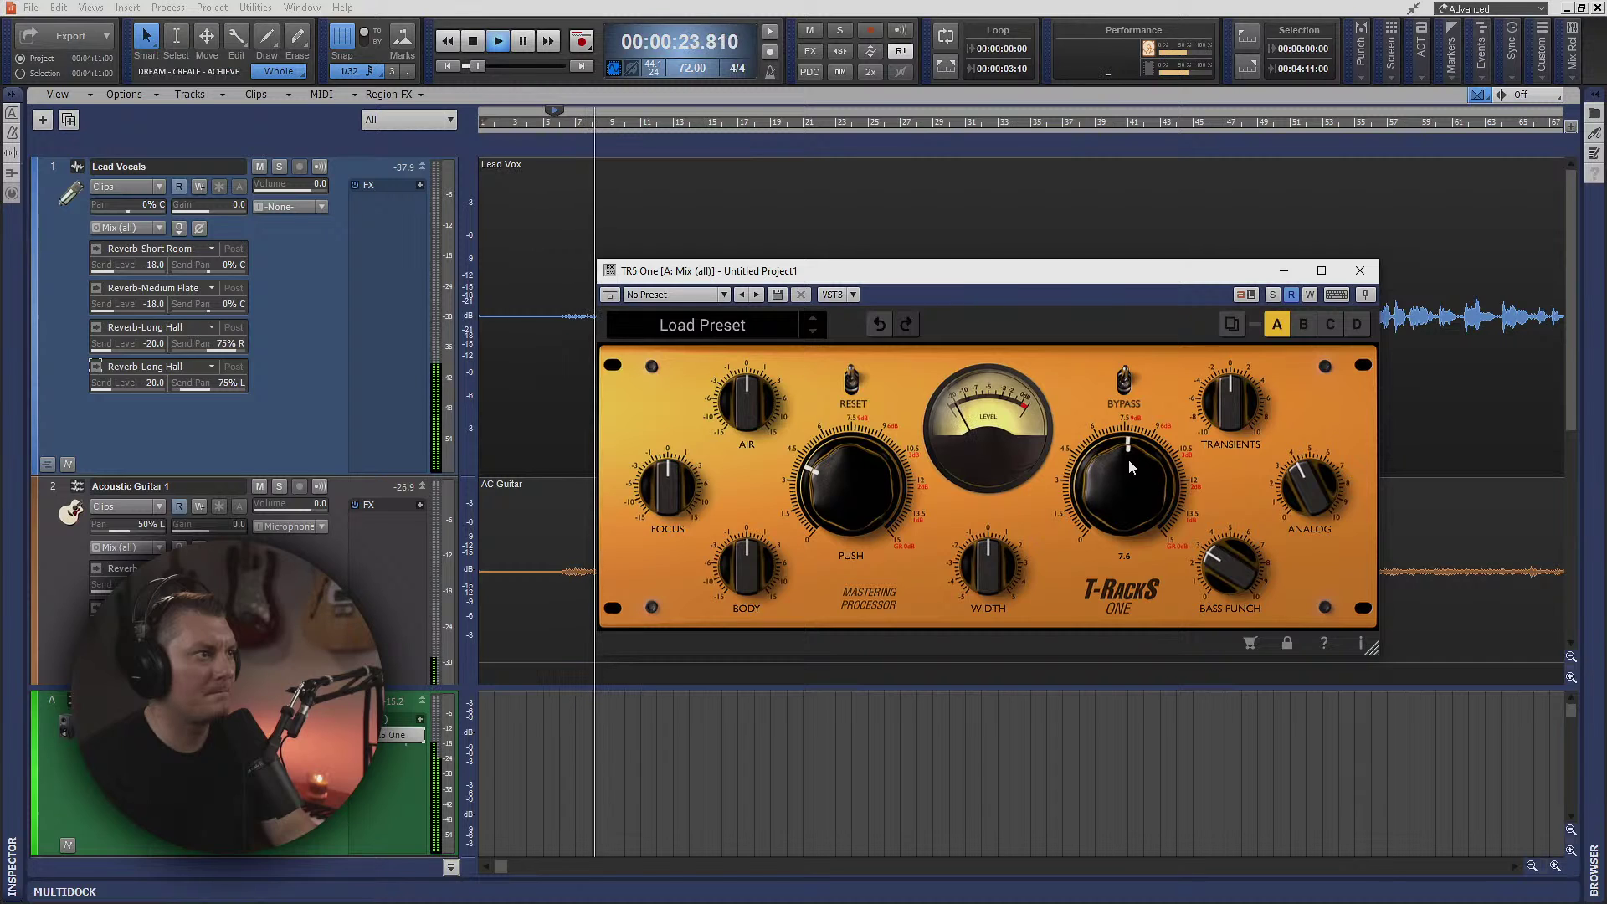
click(1359, 271)
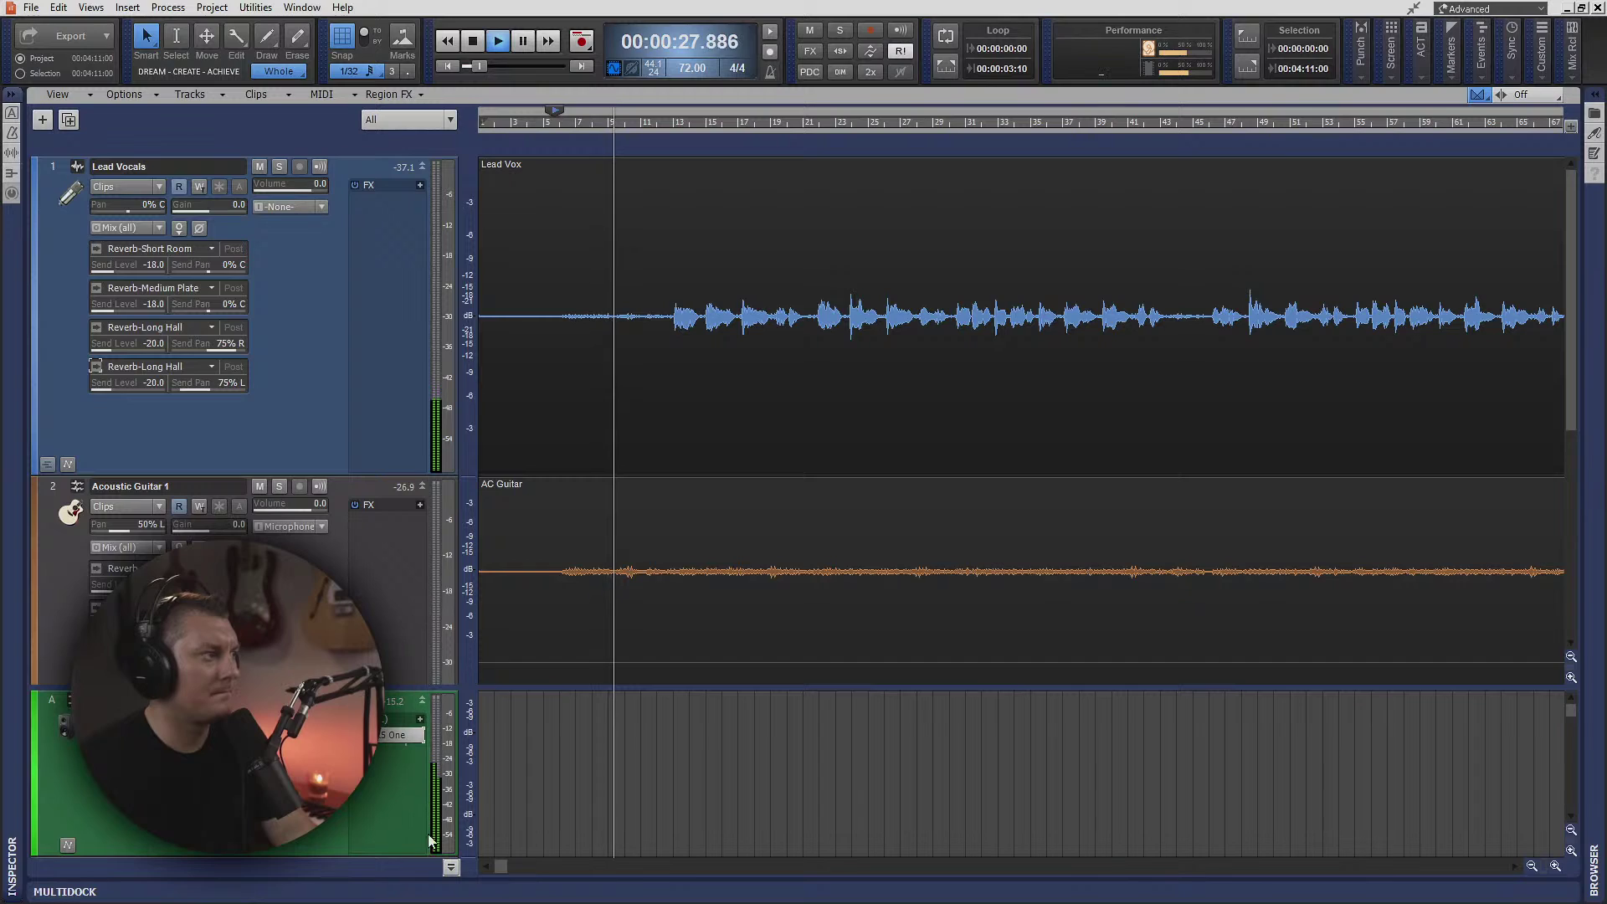
click(405, 670)
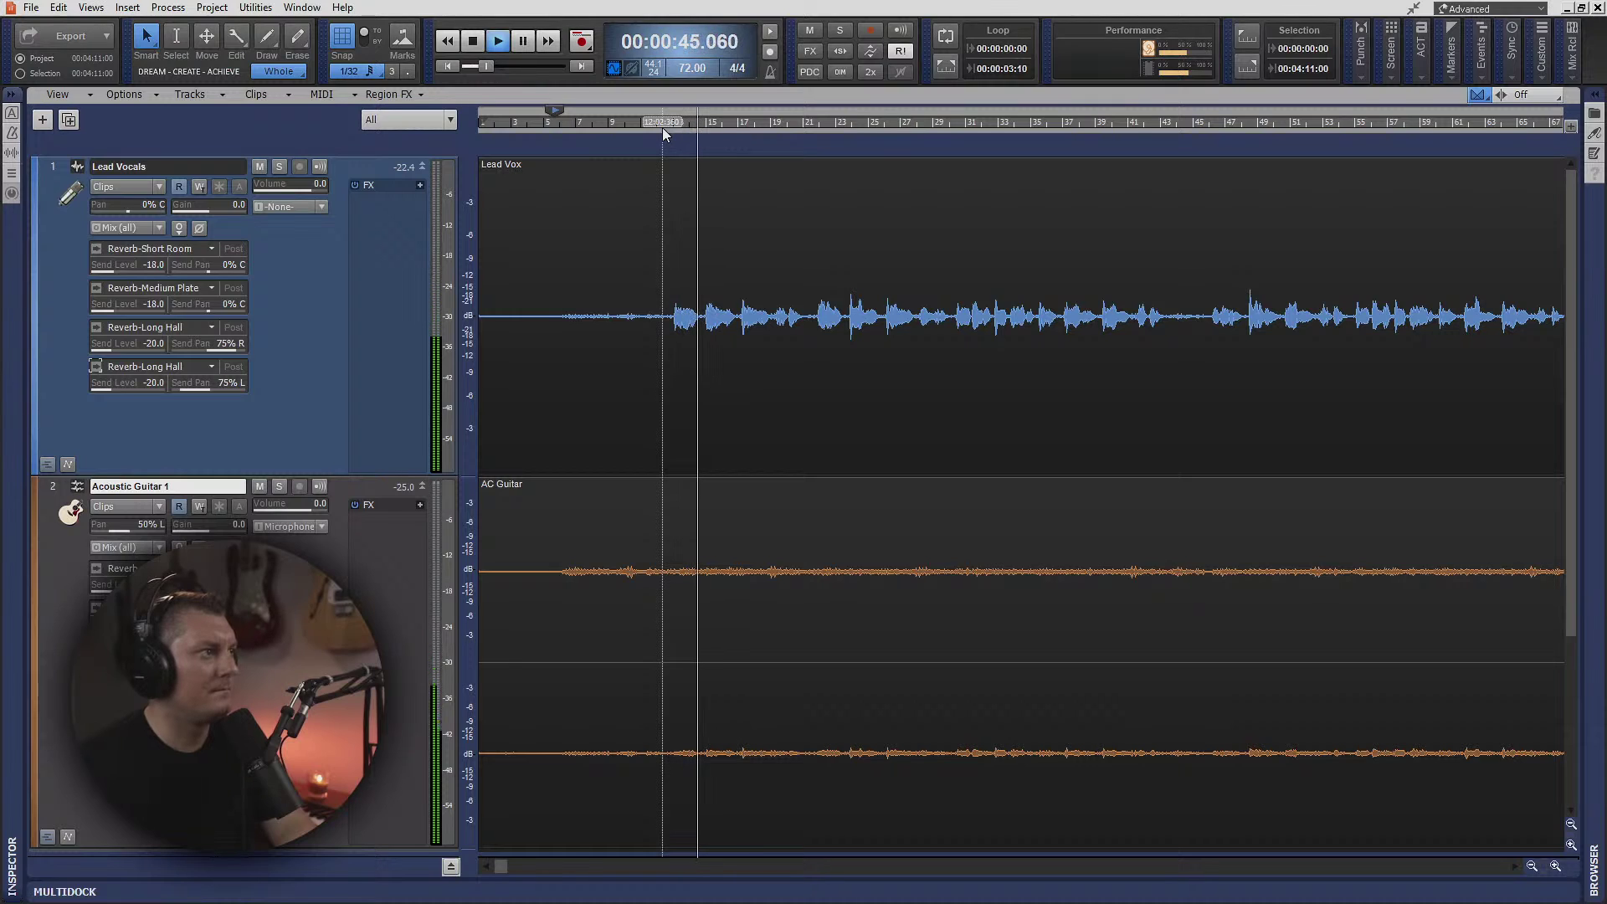
key(space)
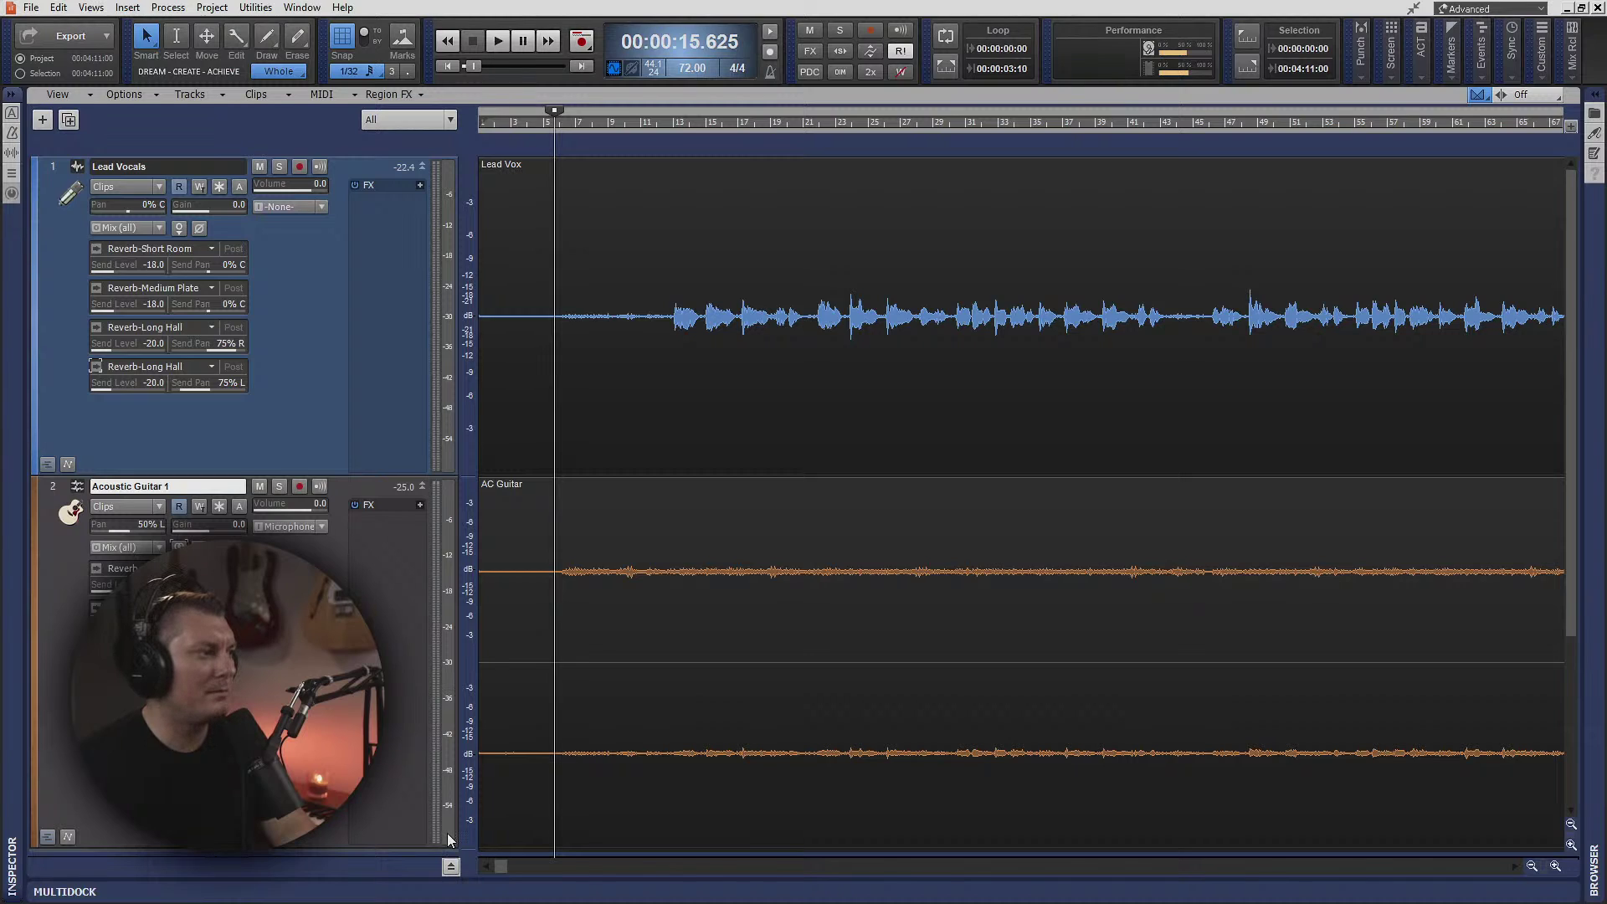
- Show the buses again and insert the Adaptive Limiter effect on the Acoustic Guitar 1 track
click(452, 866)
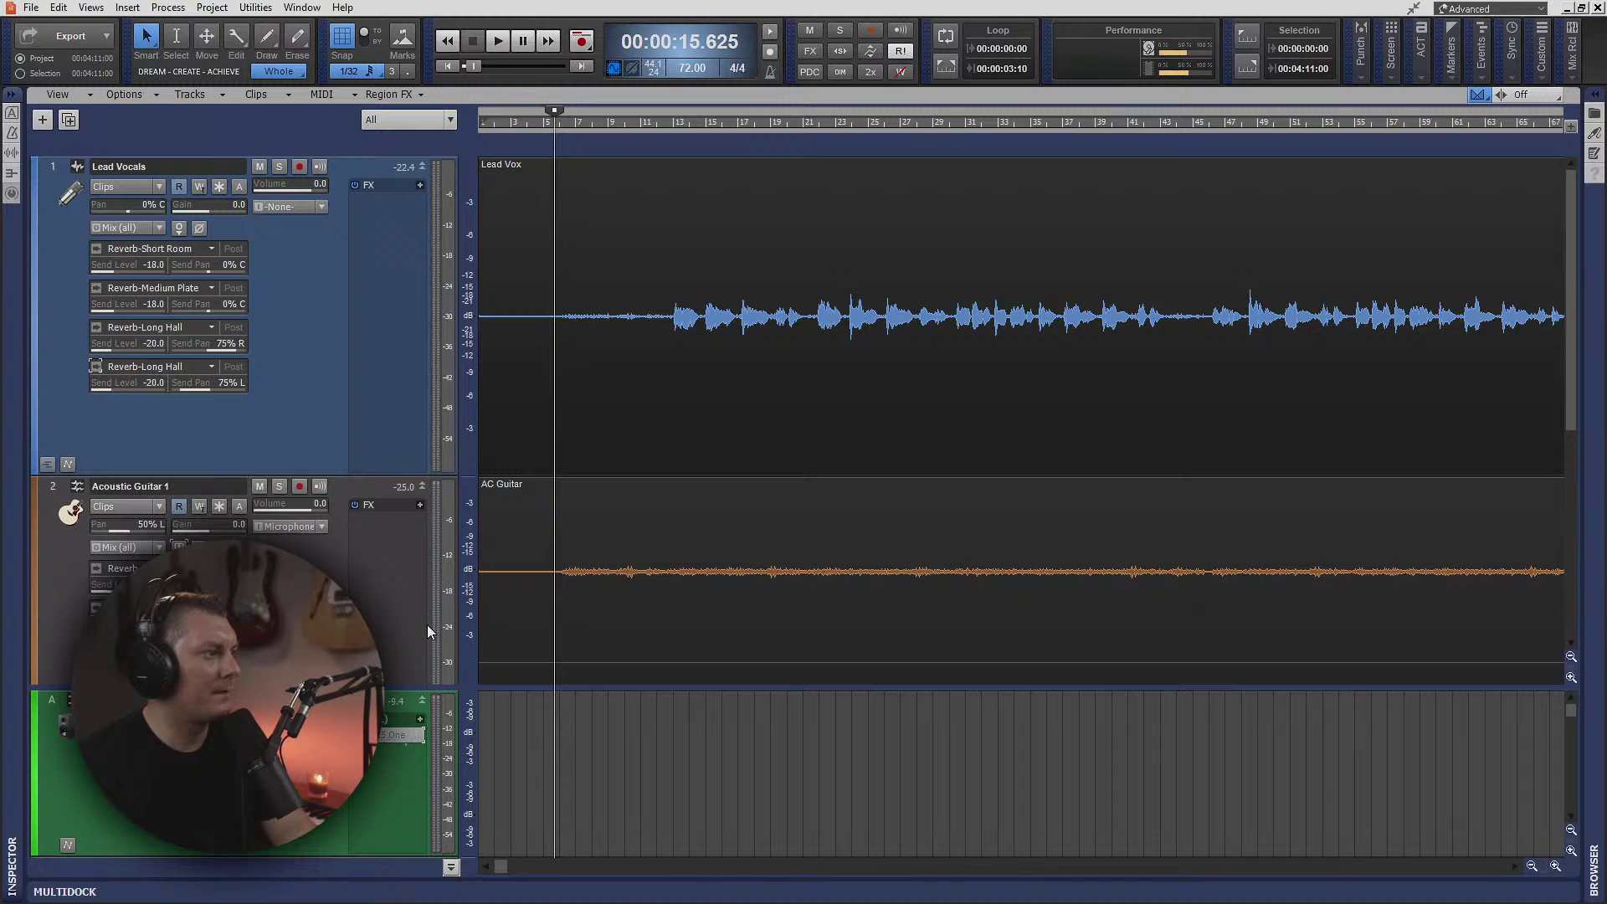
right_click(369, 526)
mouse_move(544, 352)
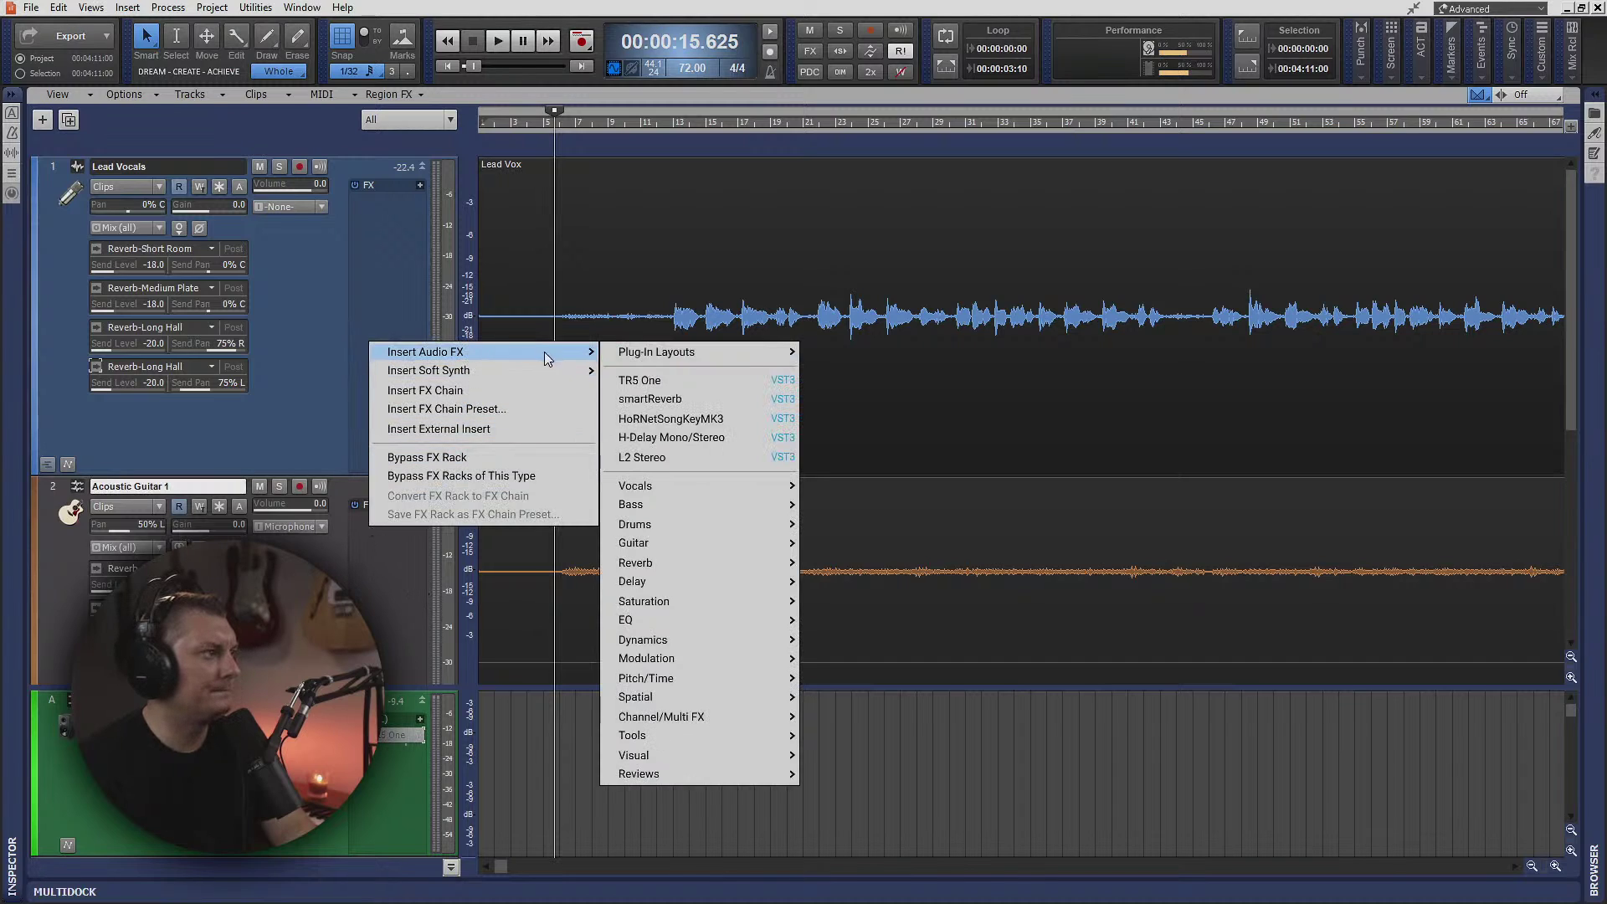
mouse_move(747, 355)
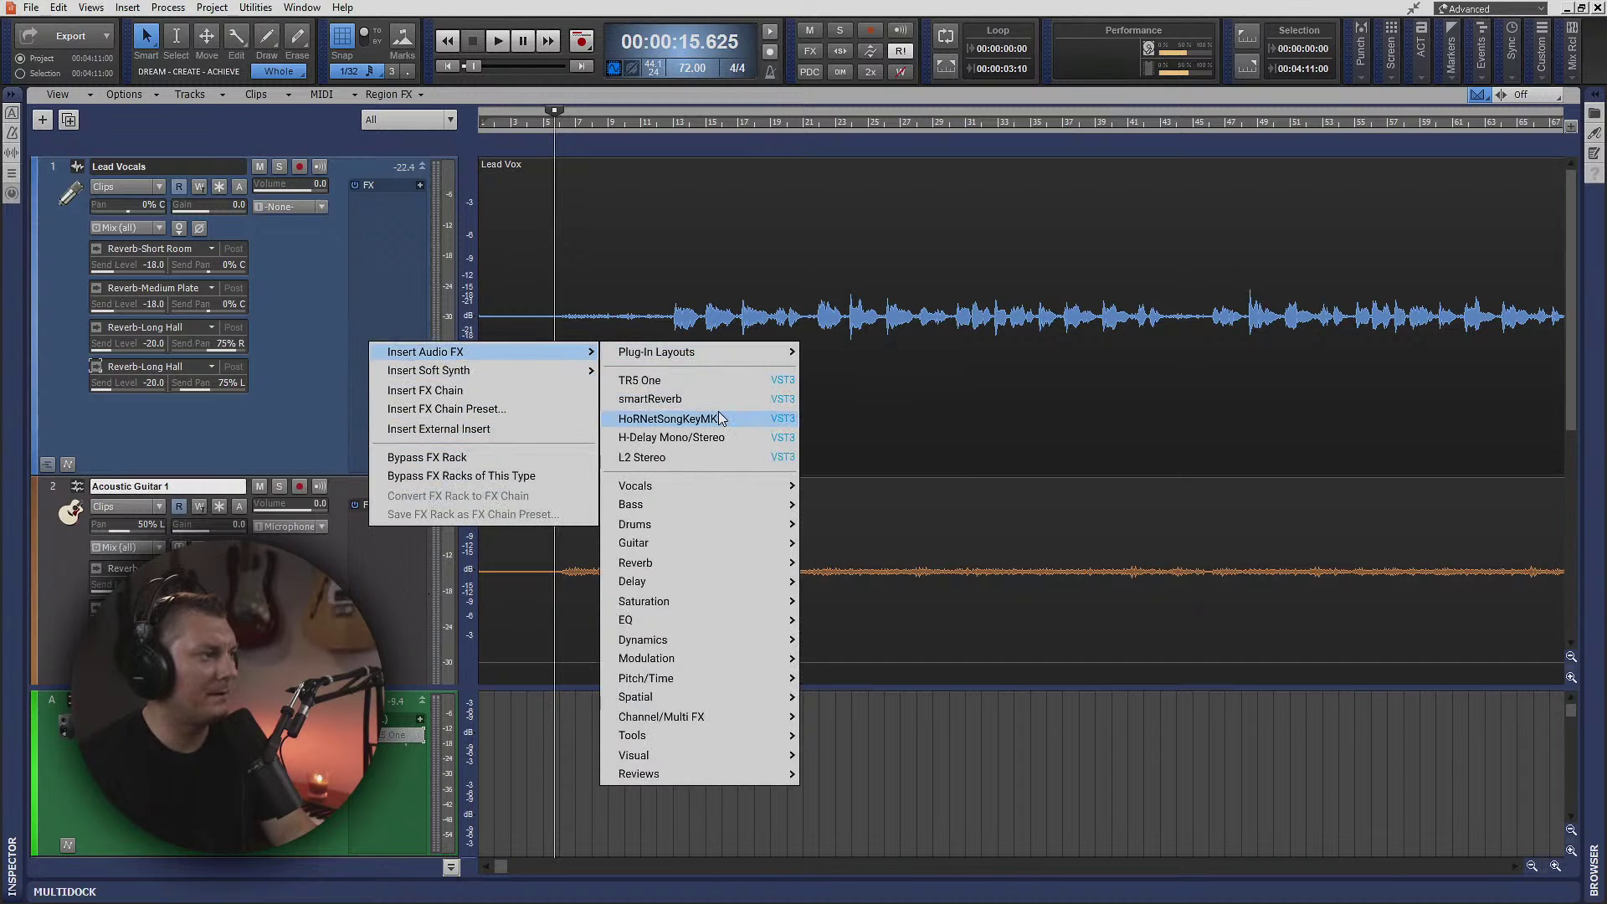
mouse_move(733, 639)
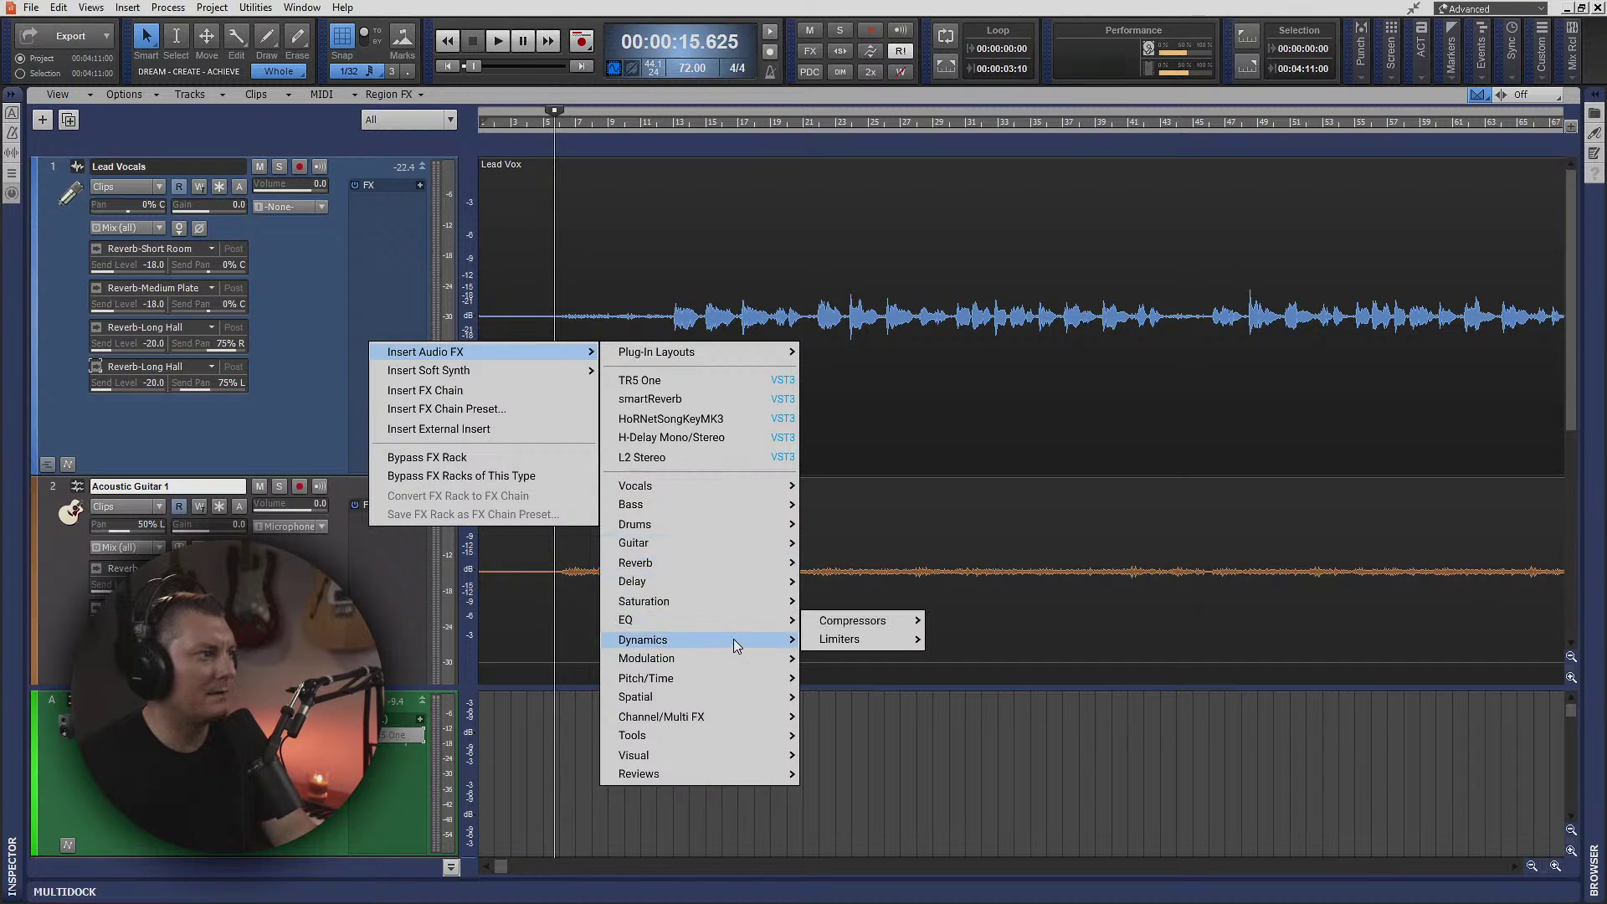
mouse_move(841, 641)
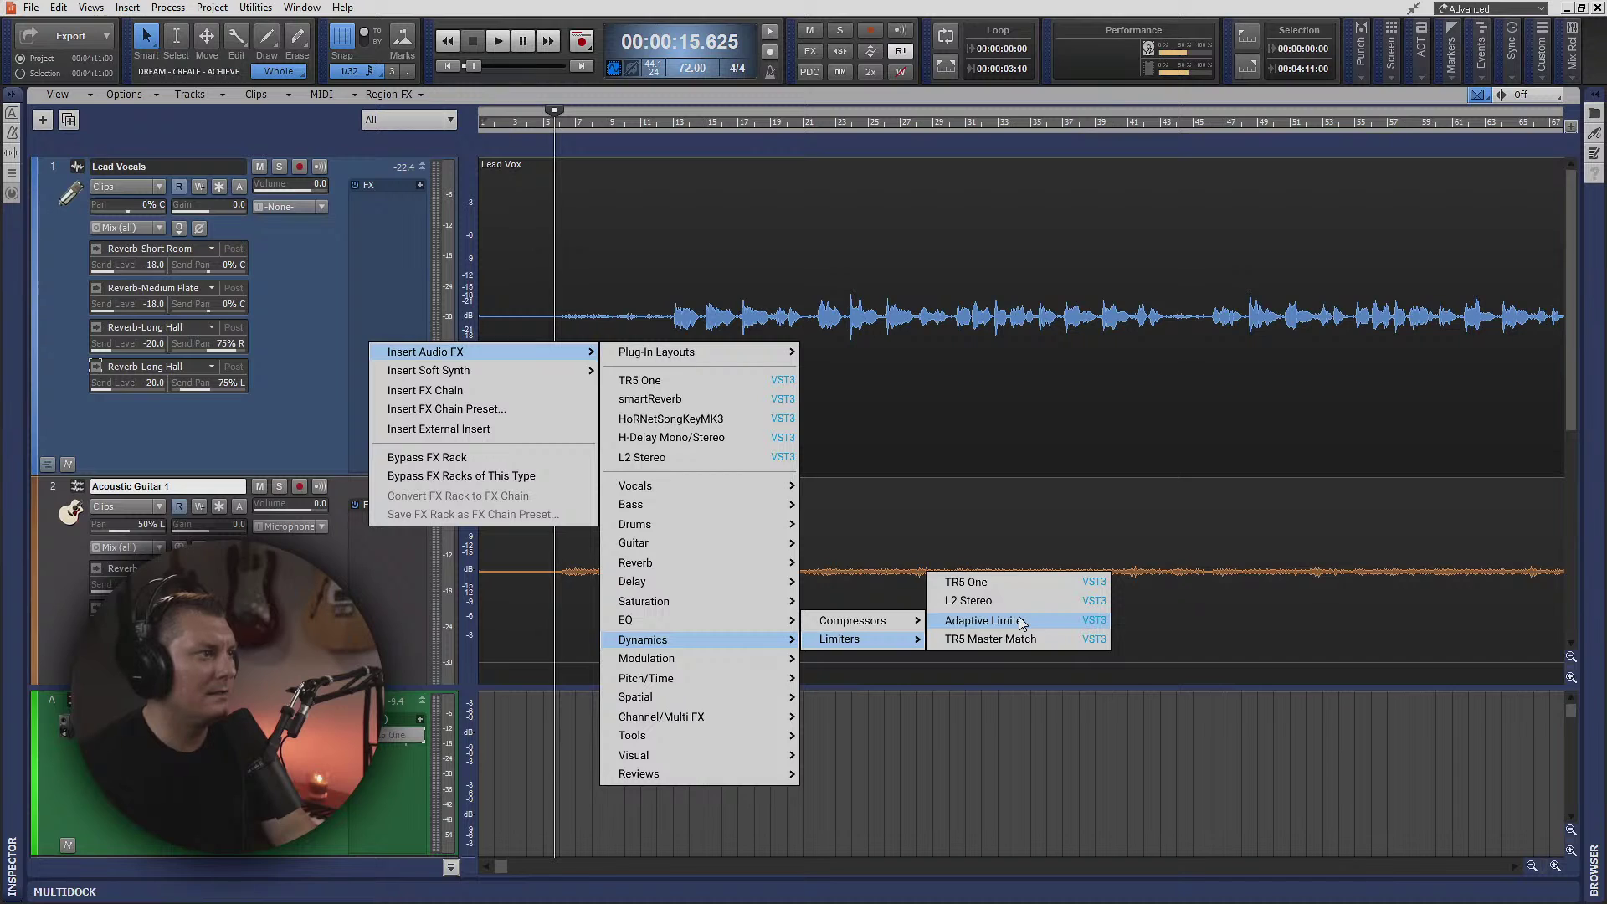
click(984, 620)
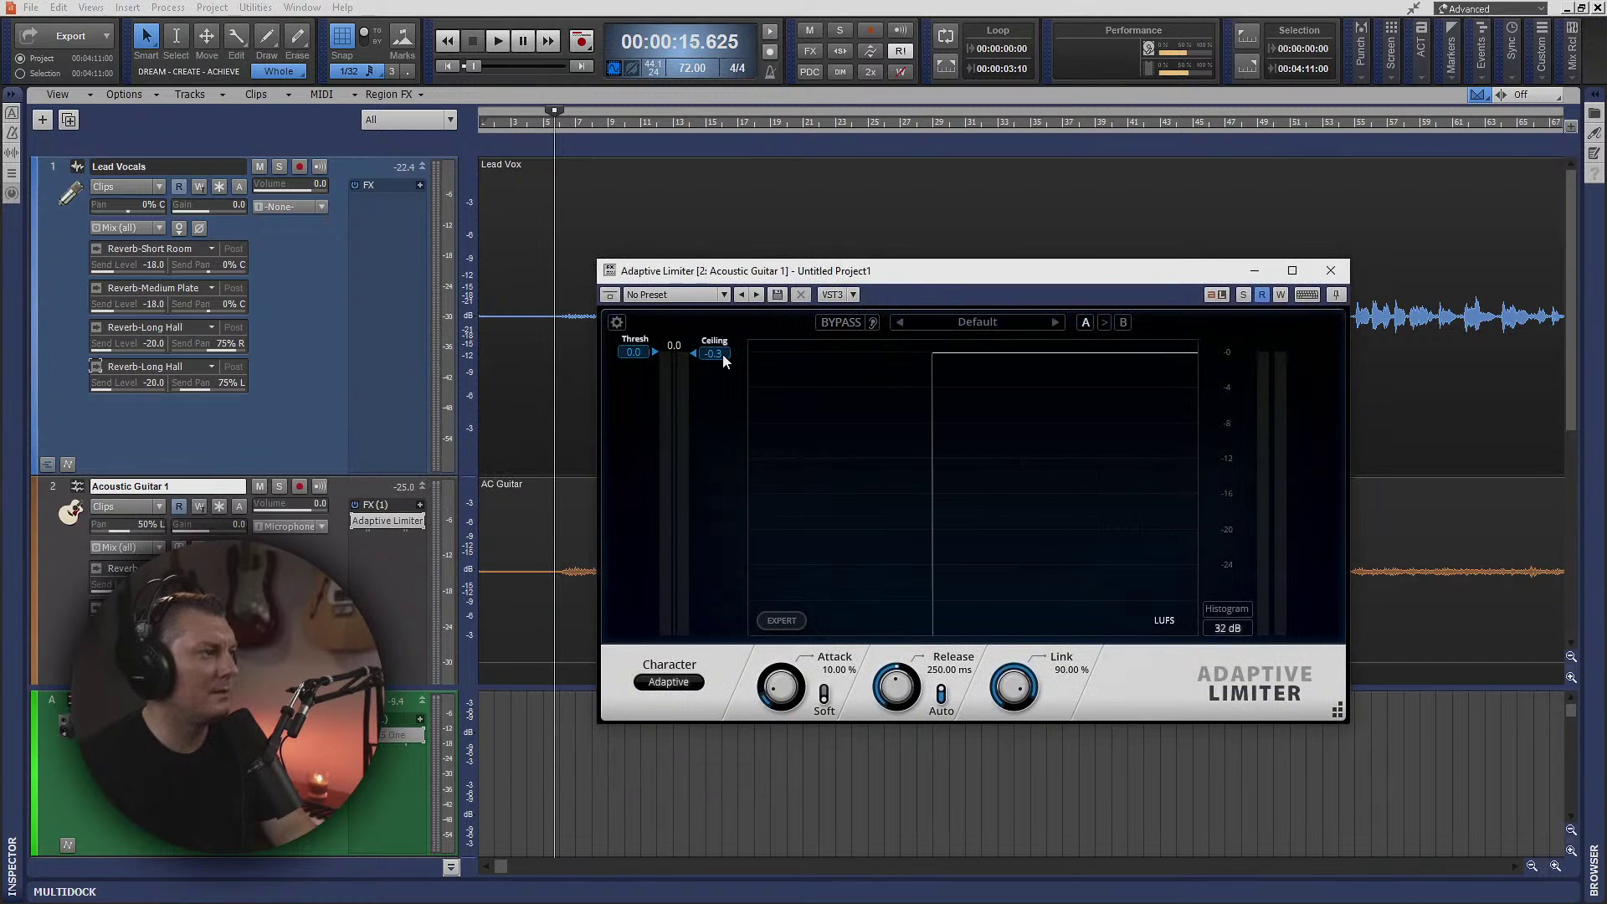
- Set the Adaptive Limiter's ceiling to -0.3 and lower its threshold to -18.8 during playback
scroll(721, 354, down, 2)
scroll(723, 353, down, 1)
drag(645, 355, 645, 373)
key(space)
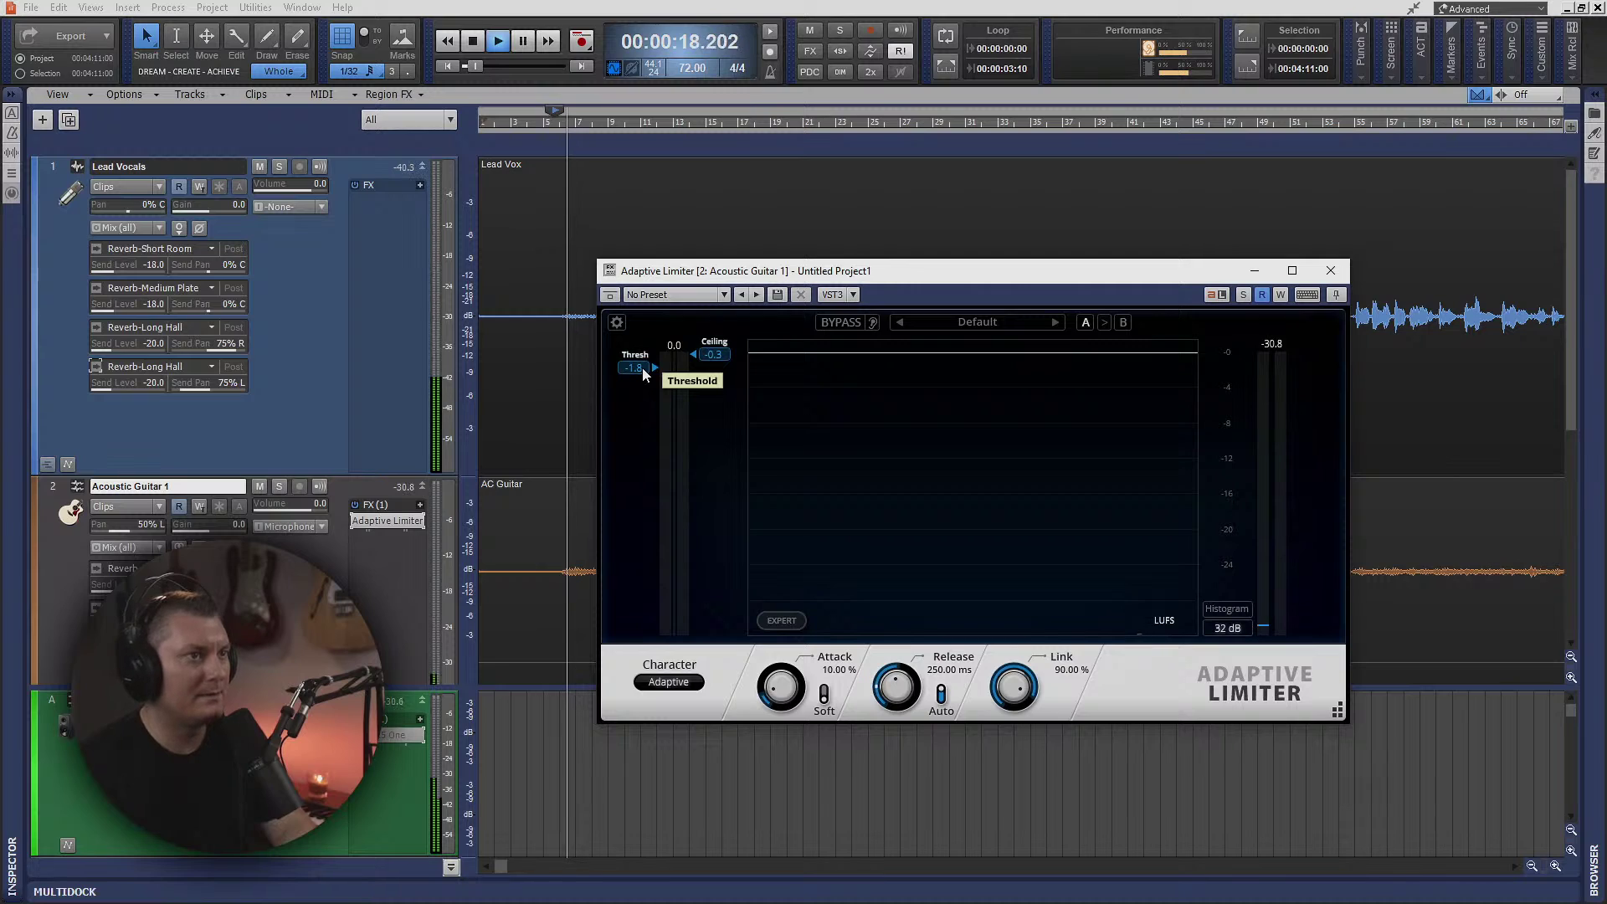
drag(645, 373, 645, 519)
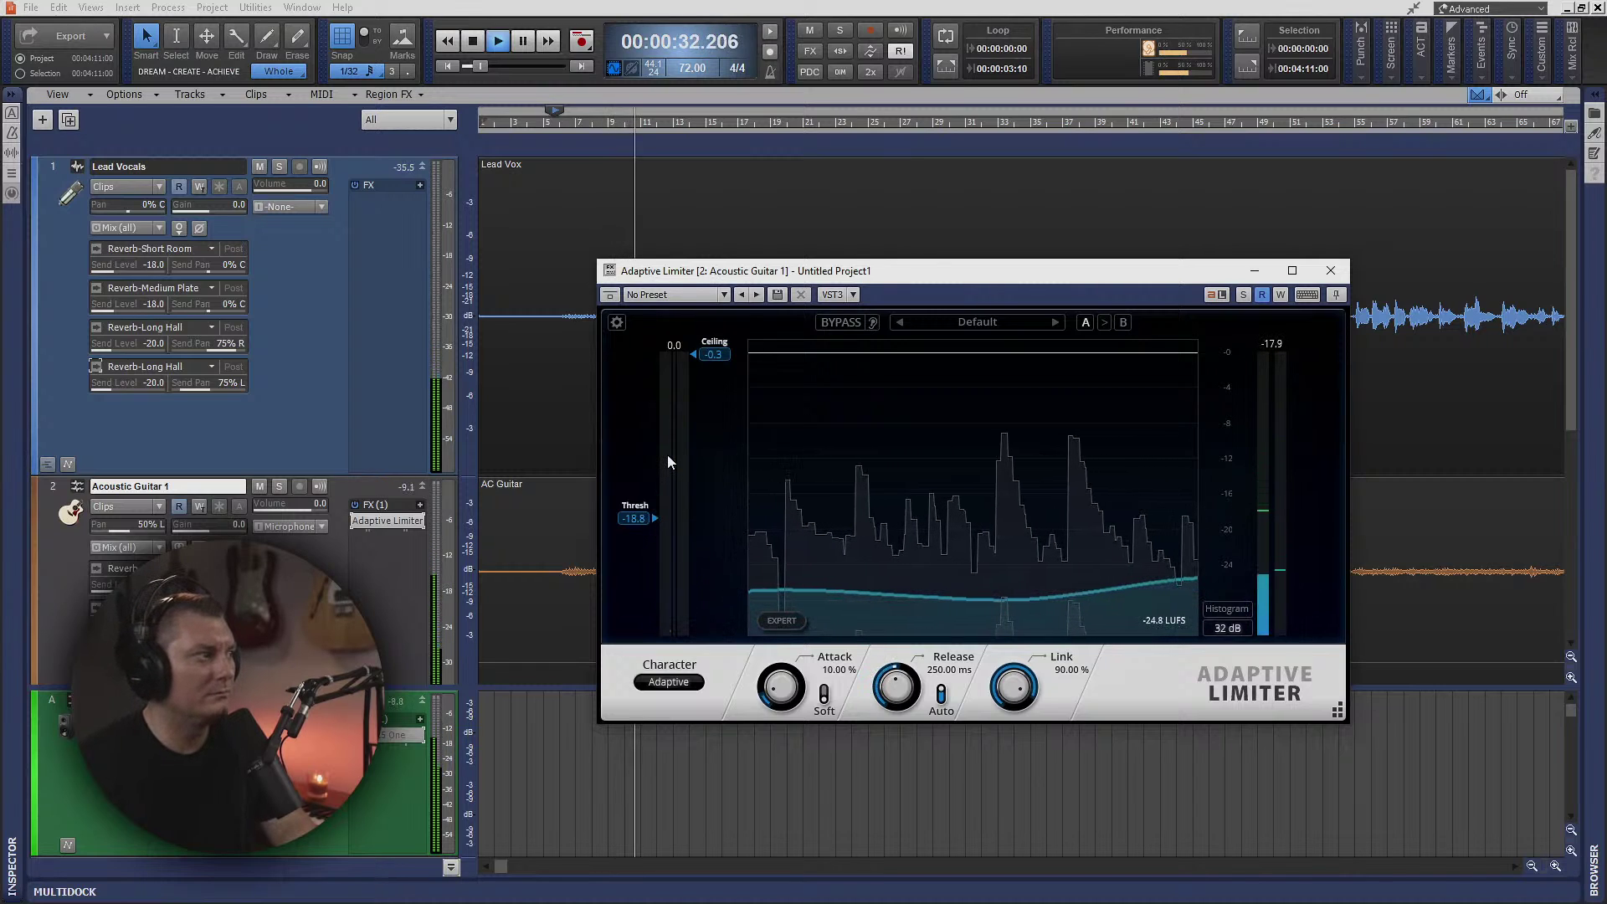
- Center the Acoustic Guitar 1 track's pan, stop playback and close the Adaptive Limiter with the buses hidden
double_click(161, 530)
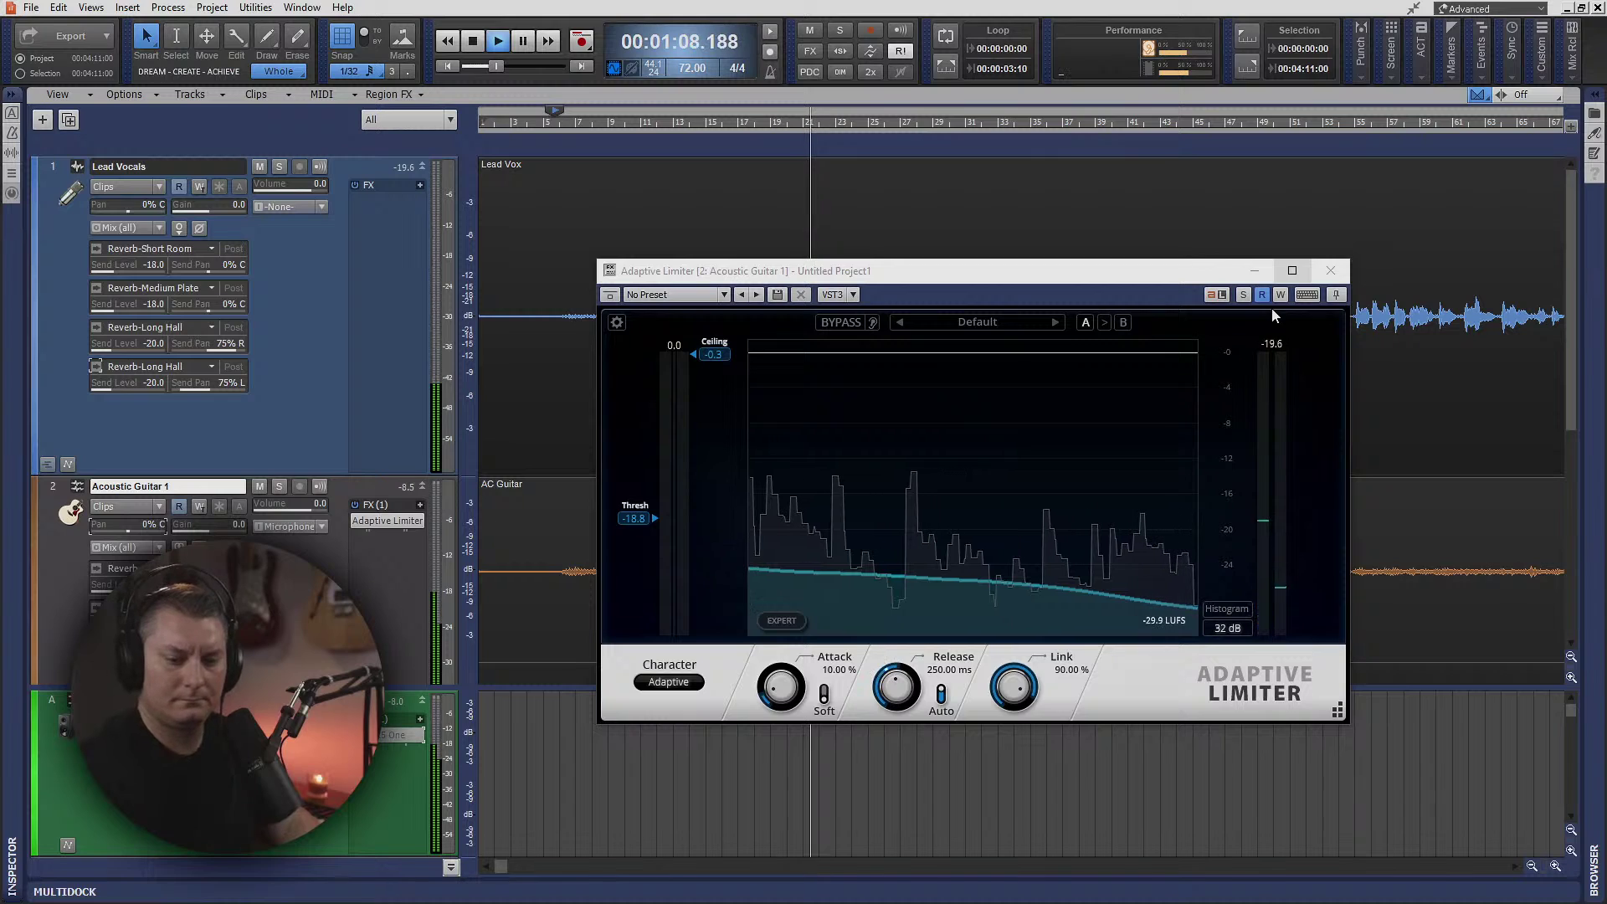
key(space)
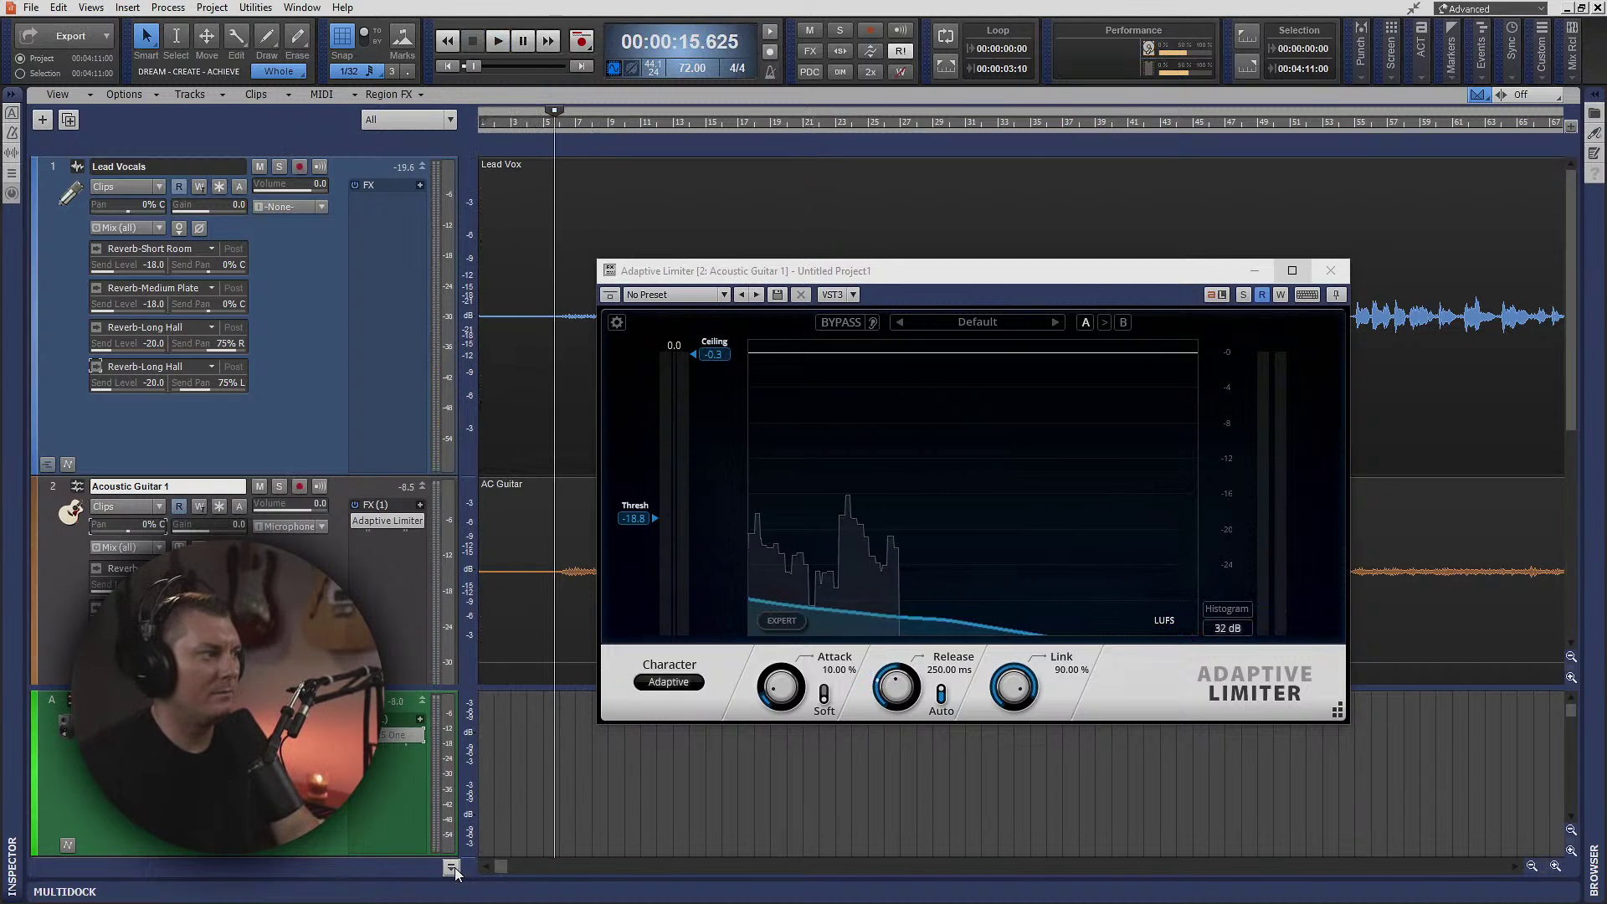
key(b)
click(1331, 271)
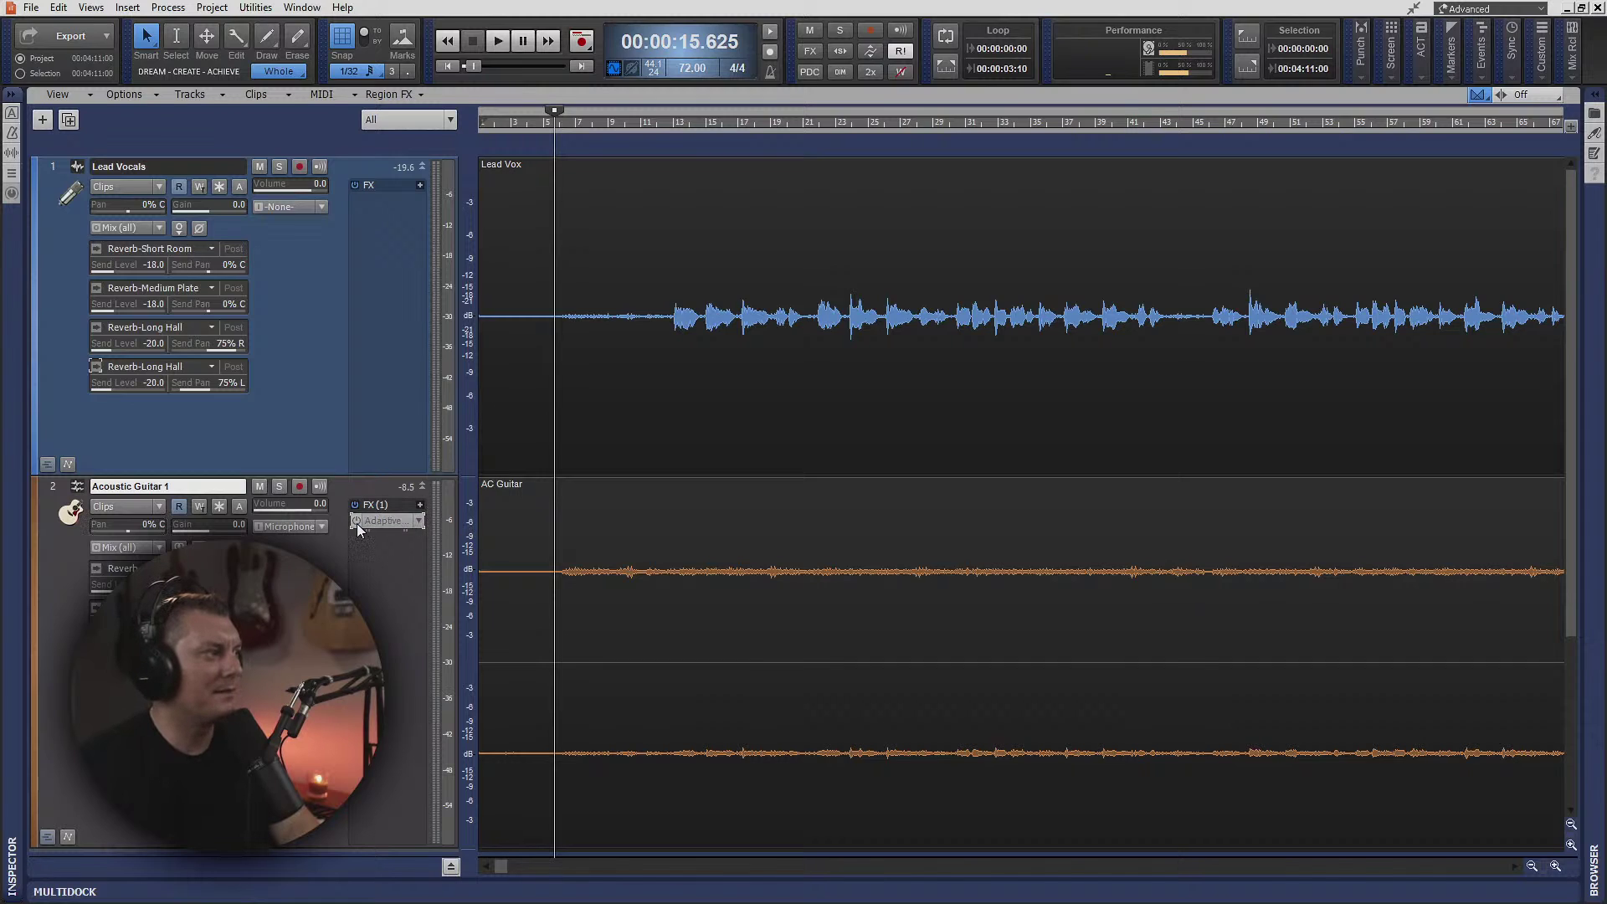
- Insert the L2 Stereo limiter on the Acoustic Guitar 1 track after the Adaptive Limiter
right_click(380, 548)
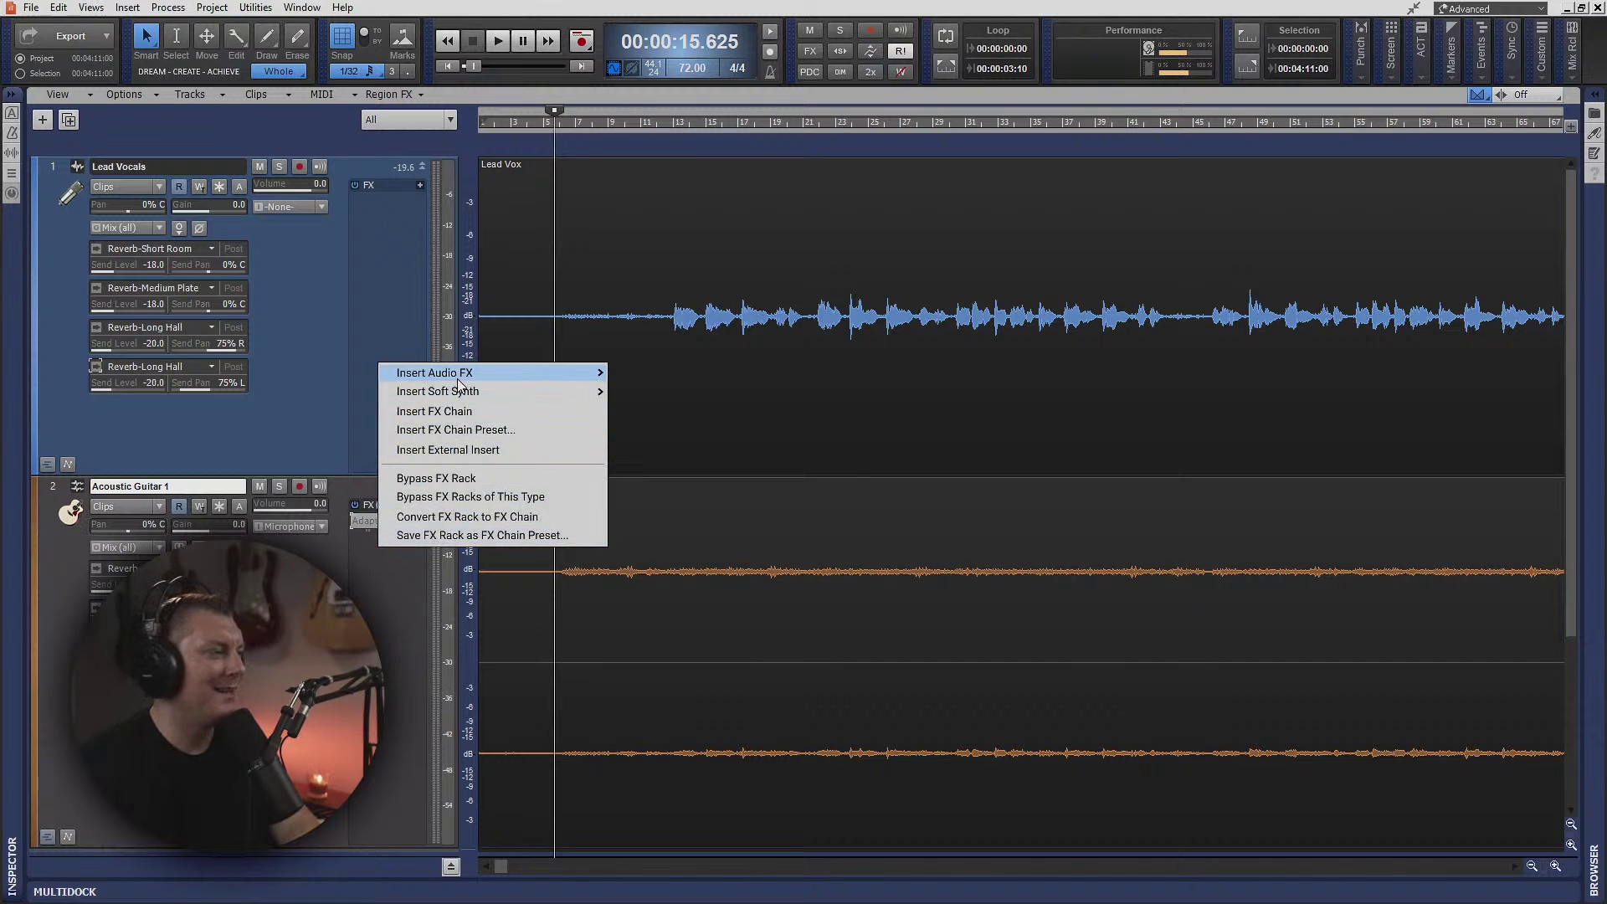
mouse_move(502, 372)
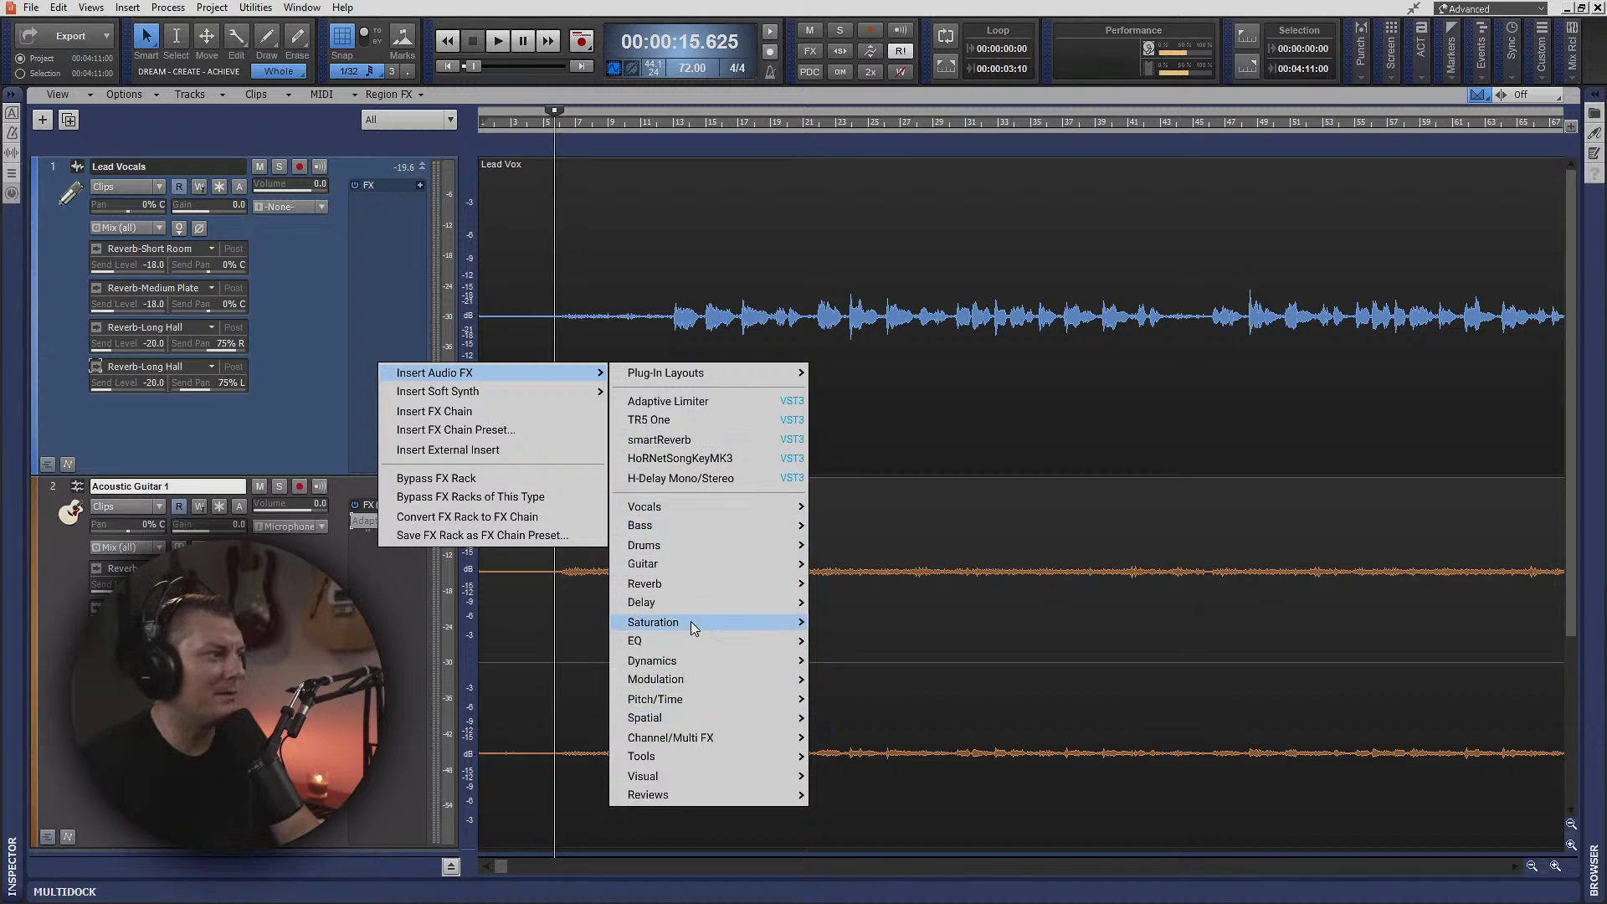
mouse_move(768, 670)
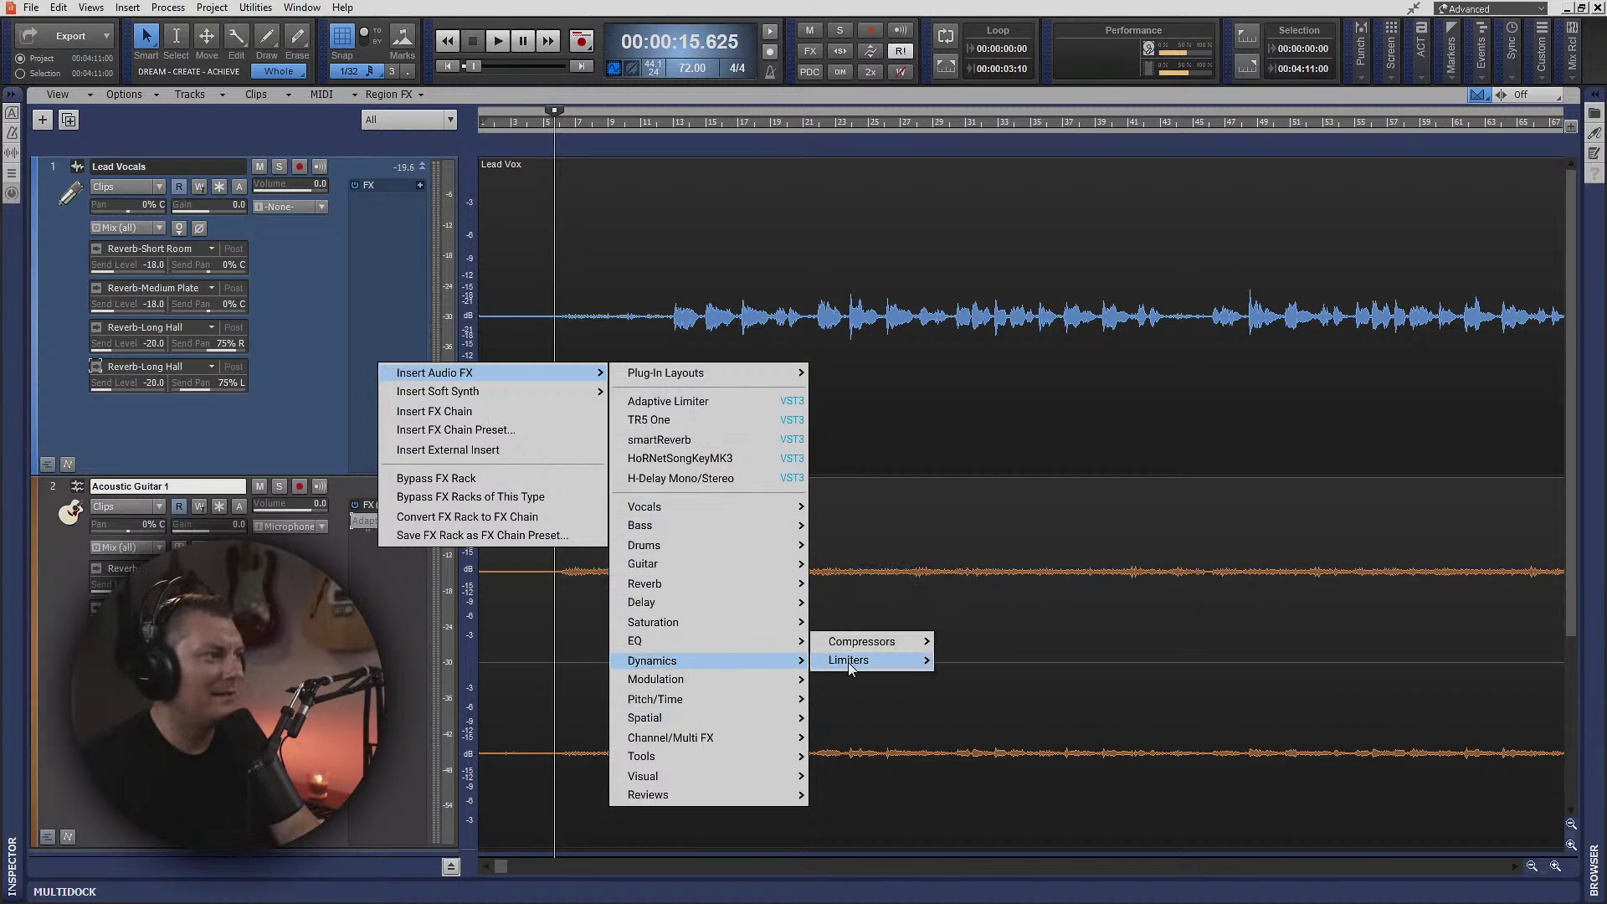
mouse_move(848, 661)
click(1006, 624)
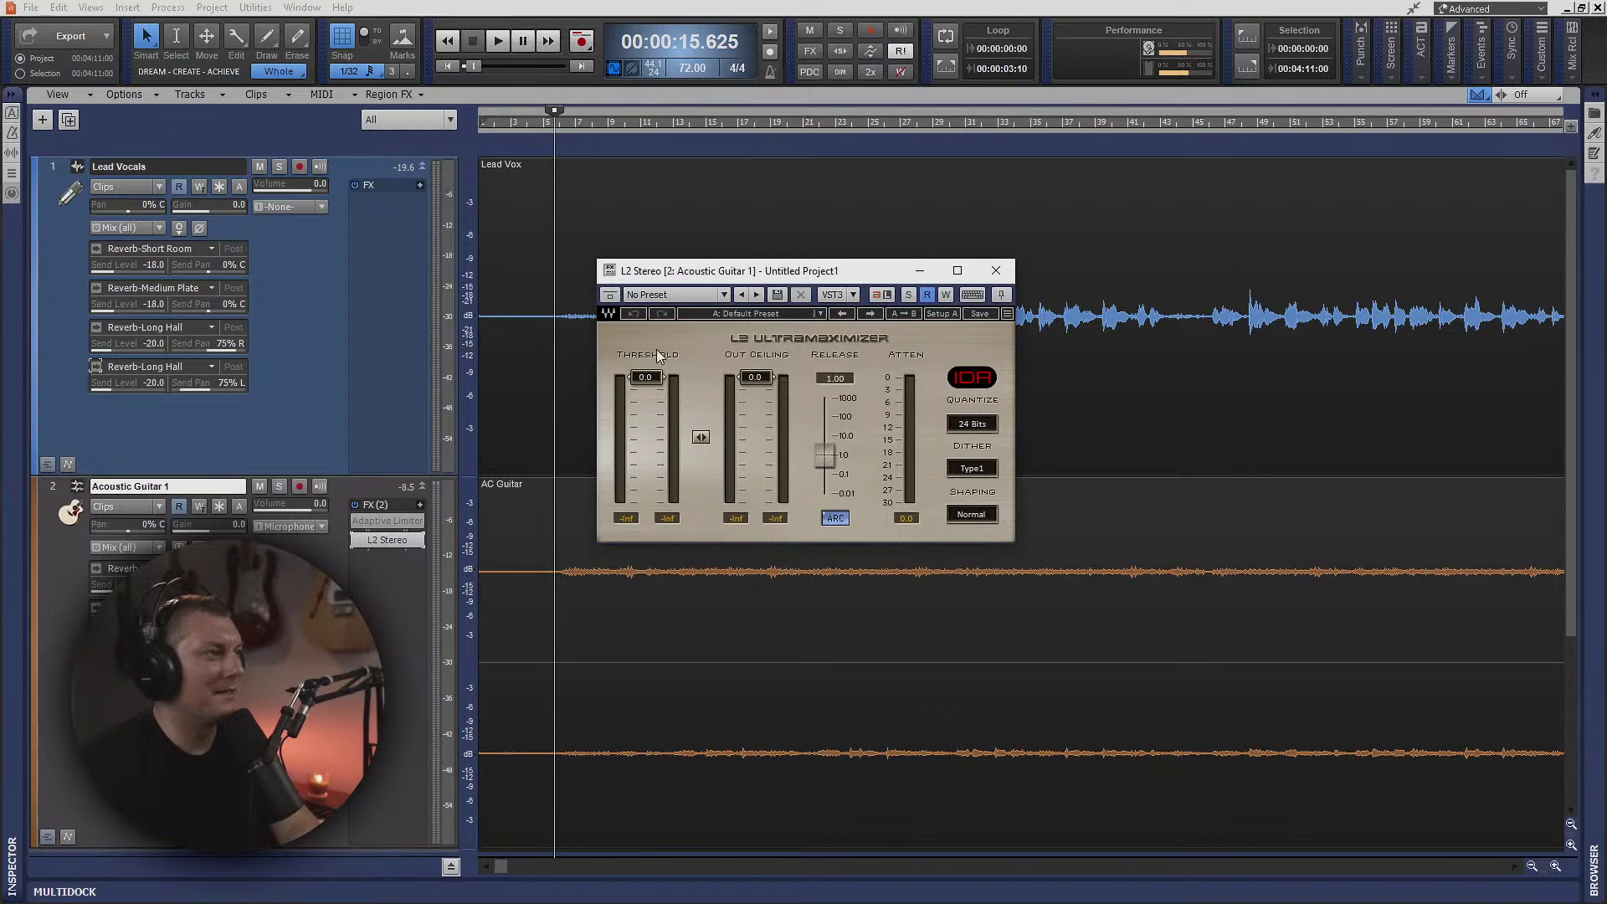
drag(752, 279, 890, 370)
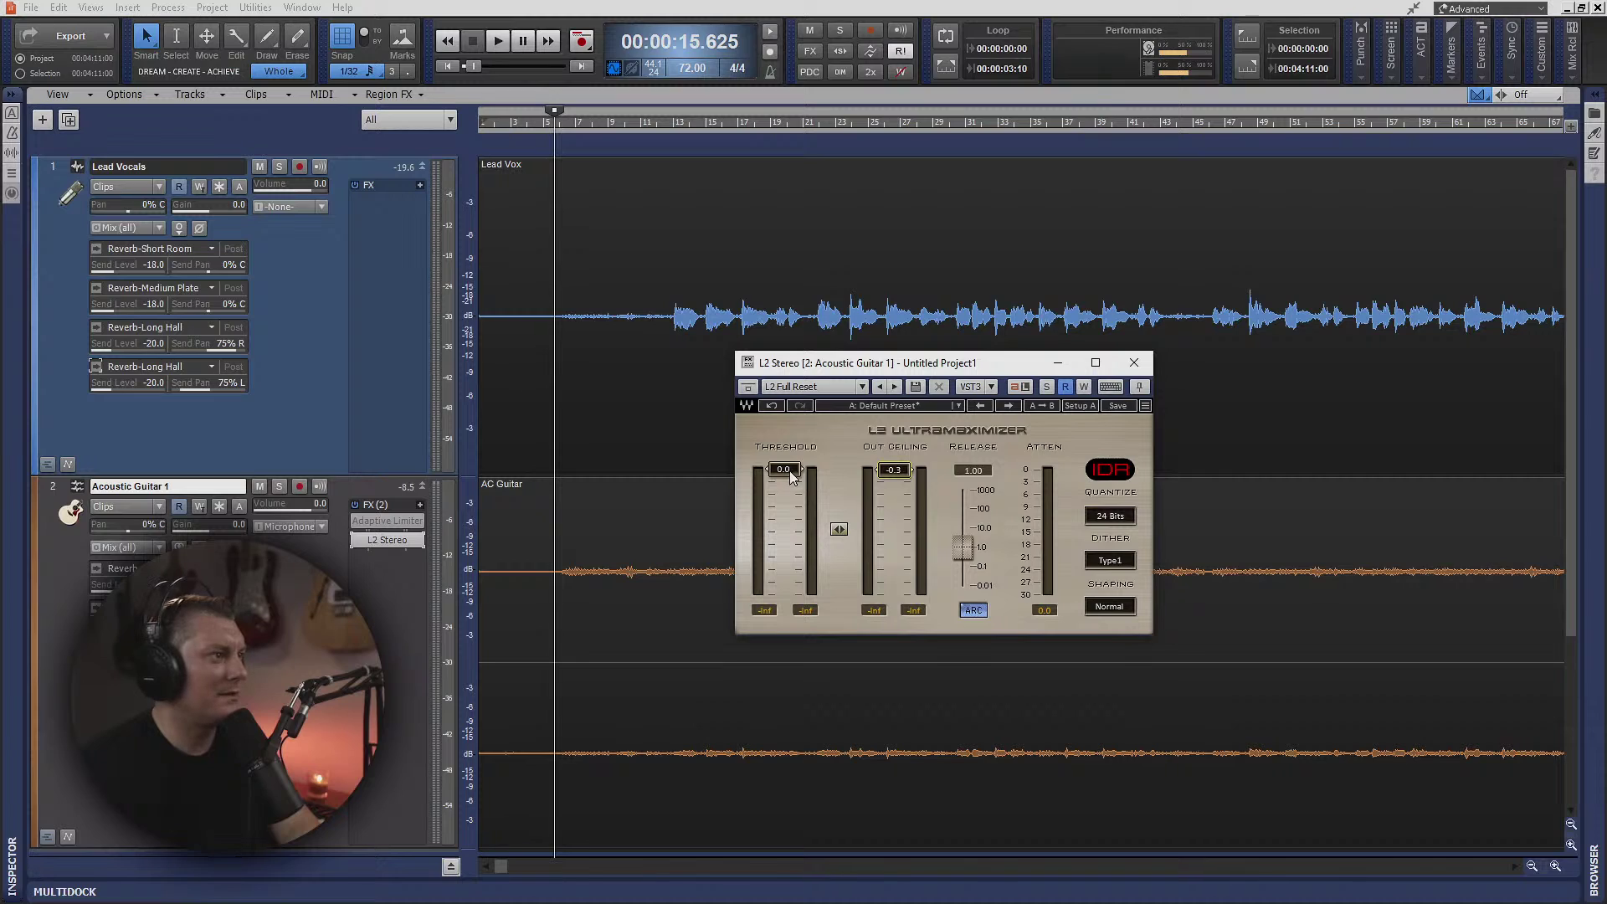
- Set the L2 Stereo's out ceiling to -1.0 and lower its threshold to -20.5 during playback
drag(914, 470, 914, 476)
key(space)
drag(783, 477, 782, 539)
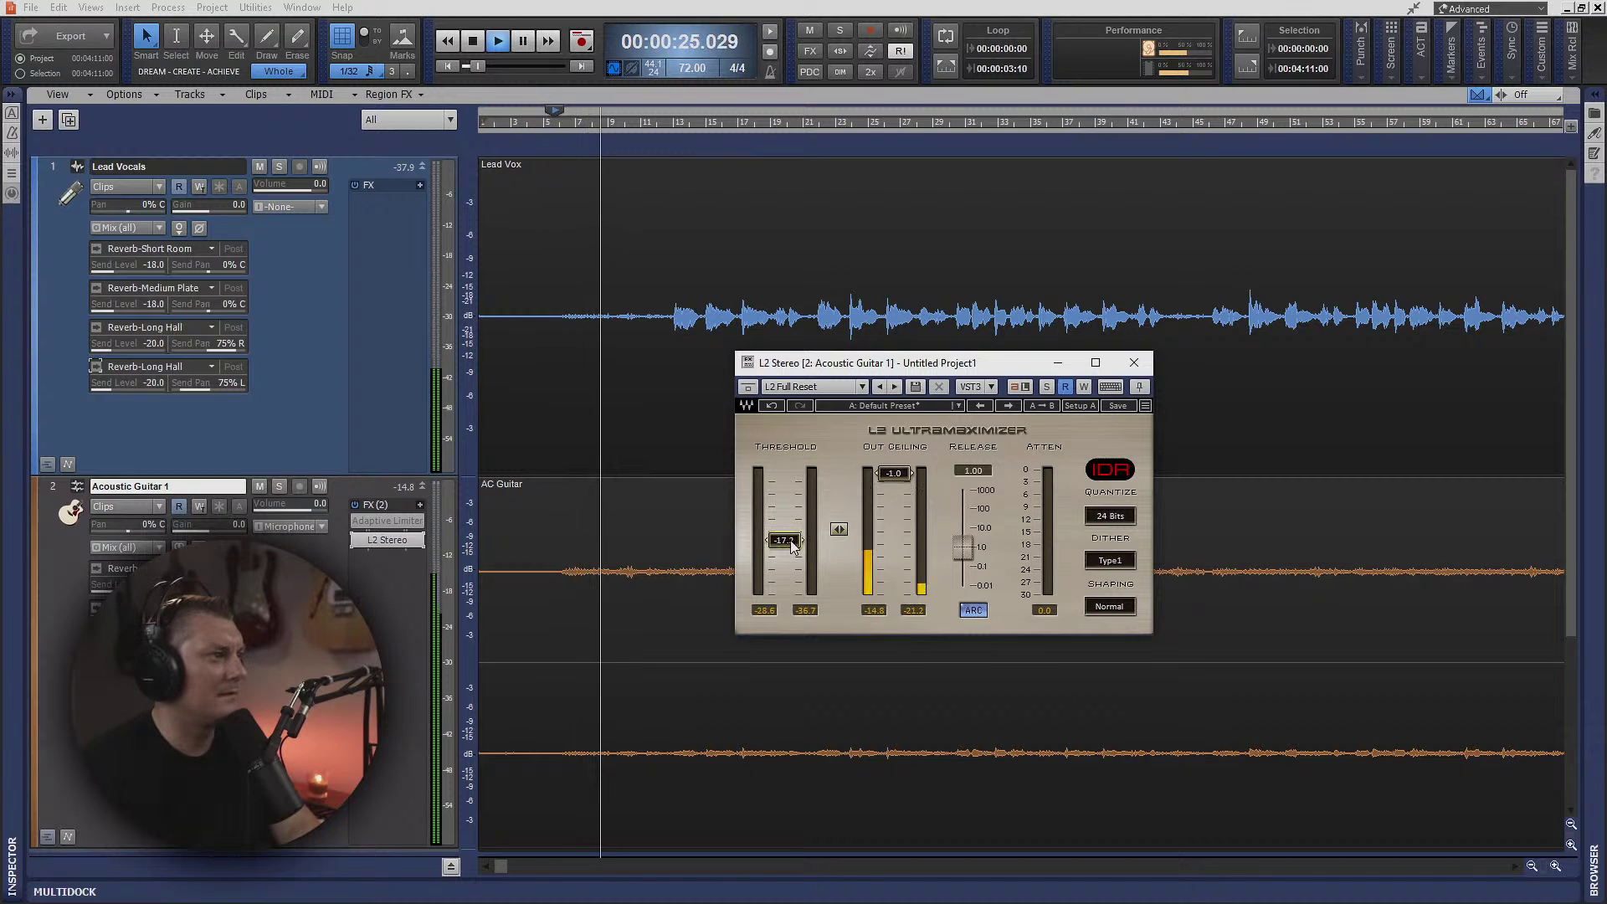
drag(784, 542, 789, 531)
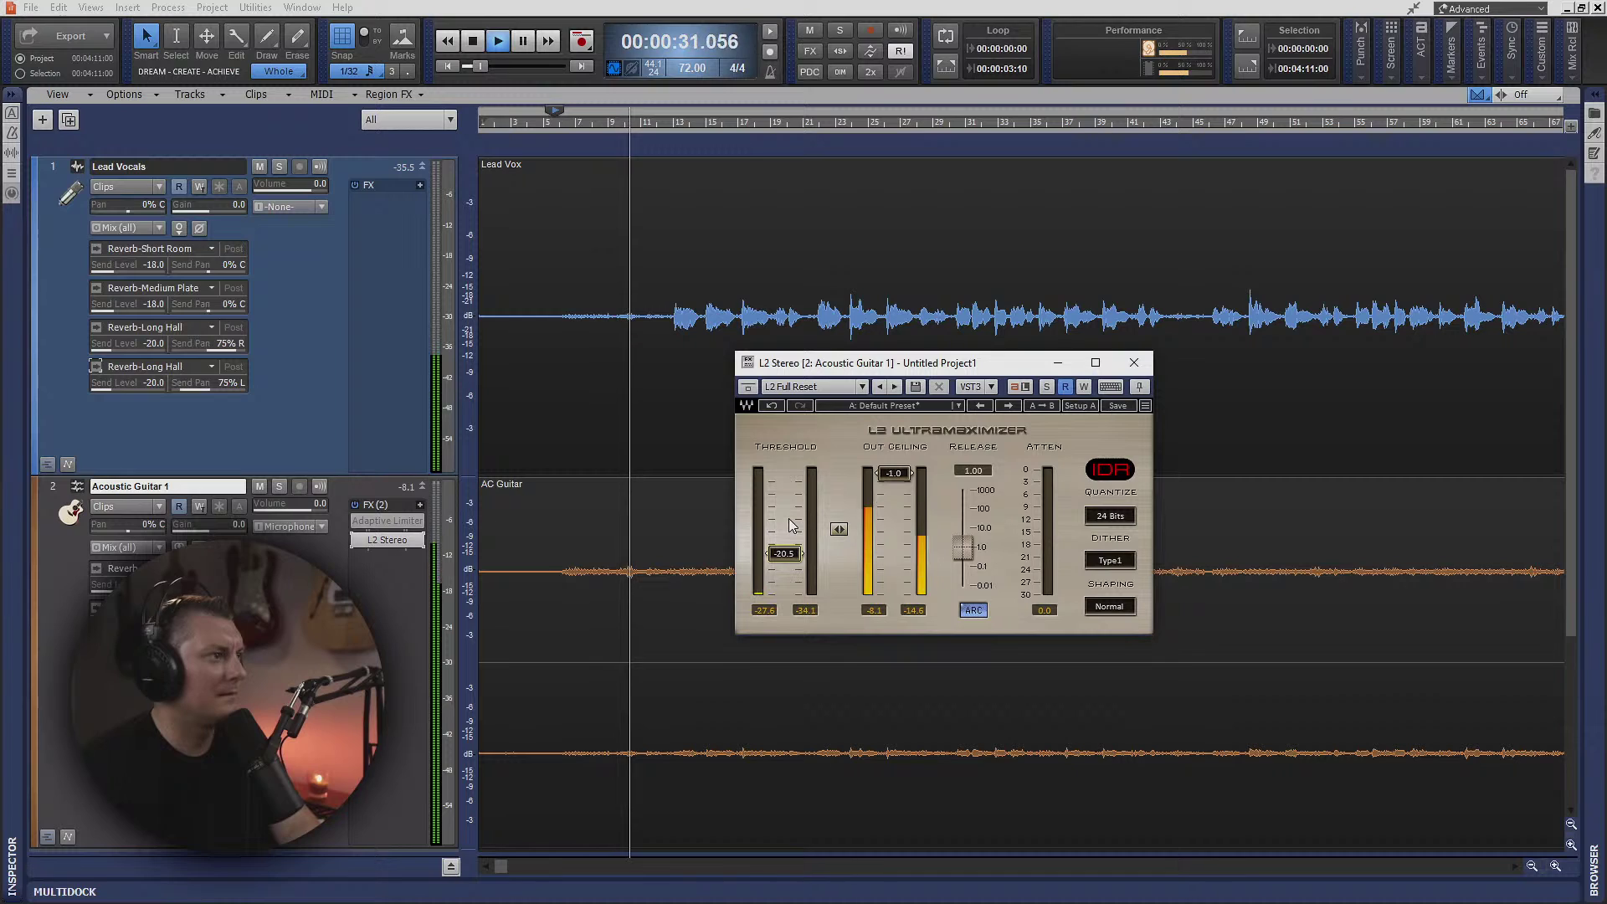
- Replay the mix to hear the L2 Stereo limiting on the acoustic guitar, stop playback and close the limiter's window
key(space)
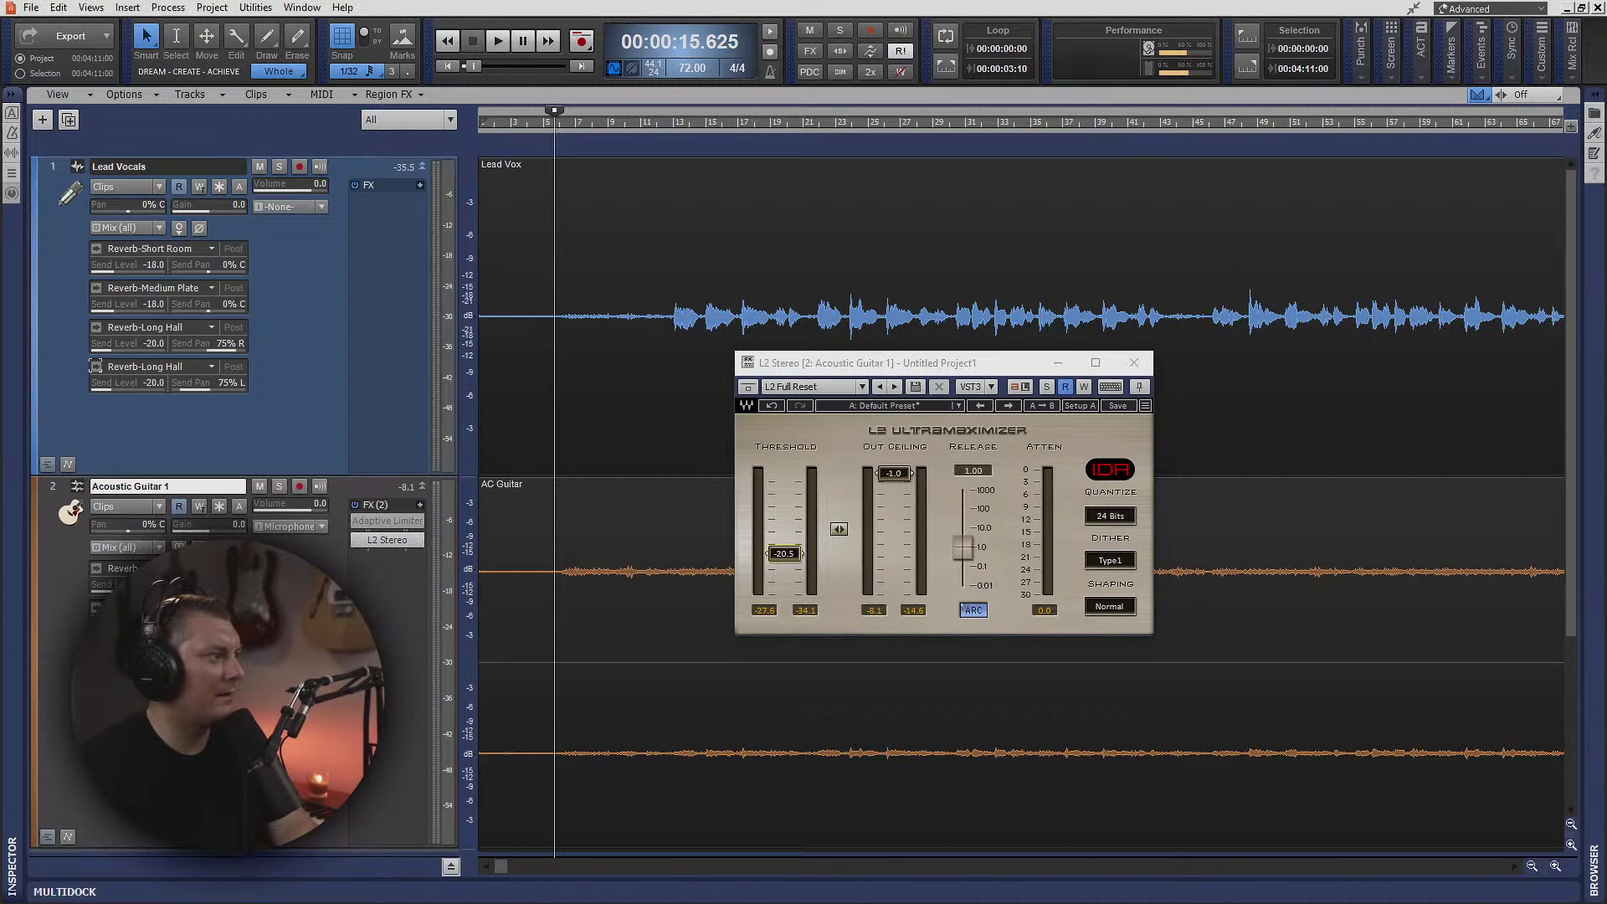
key(space)
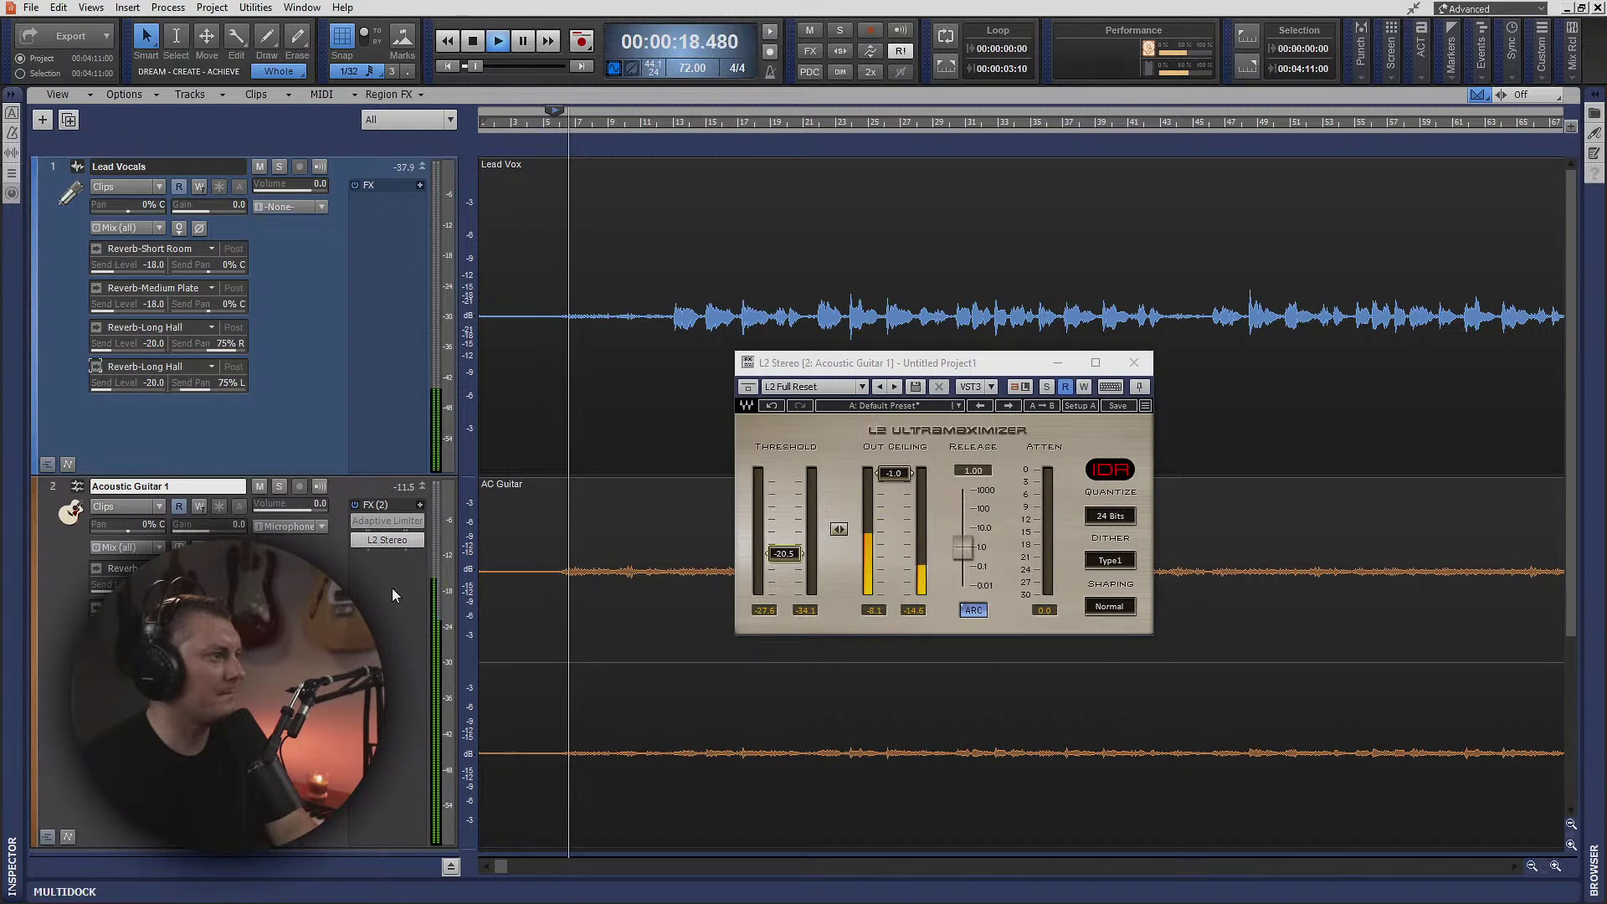
key(space)
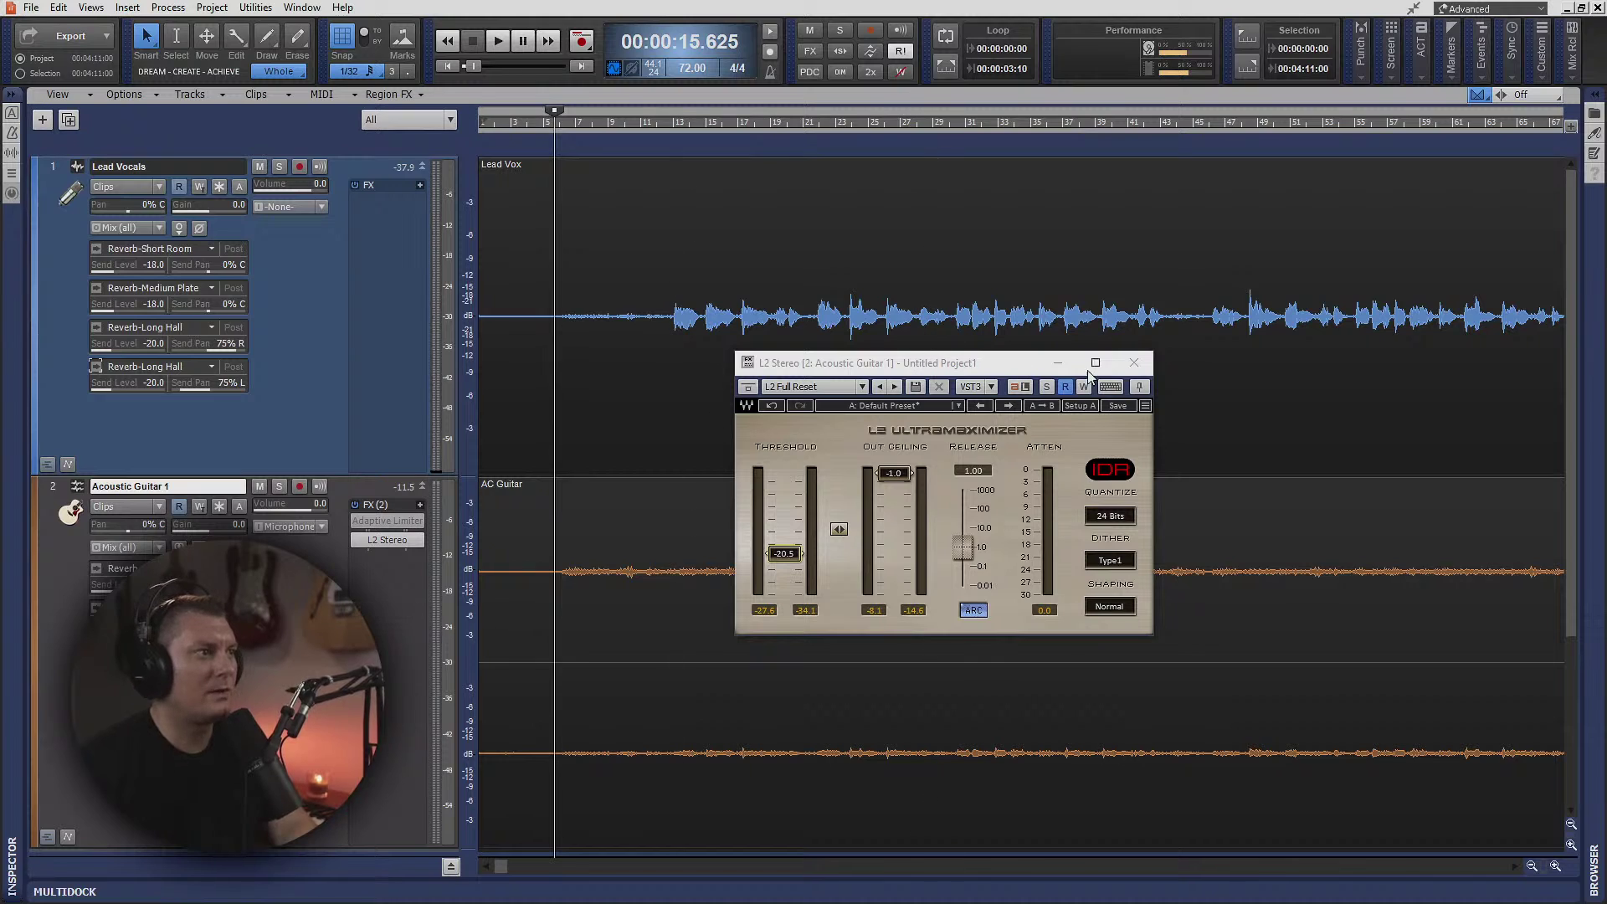
click(1133, 363)
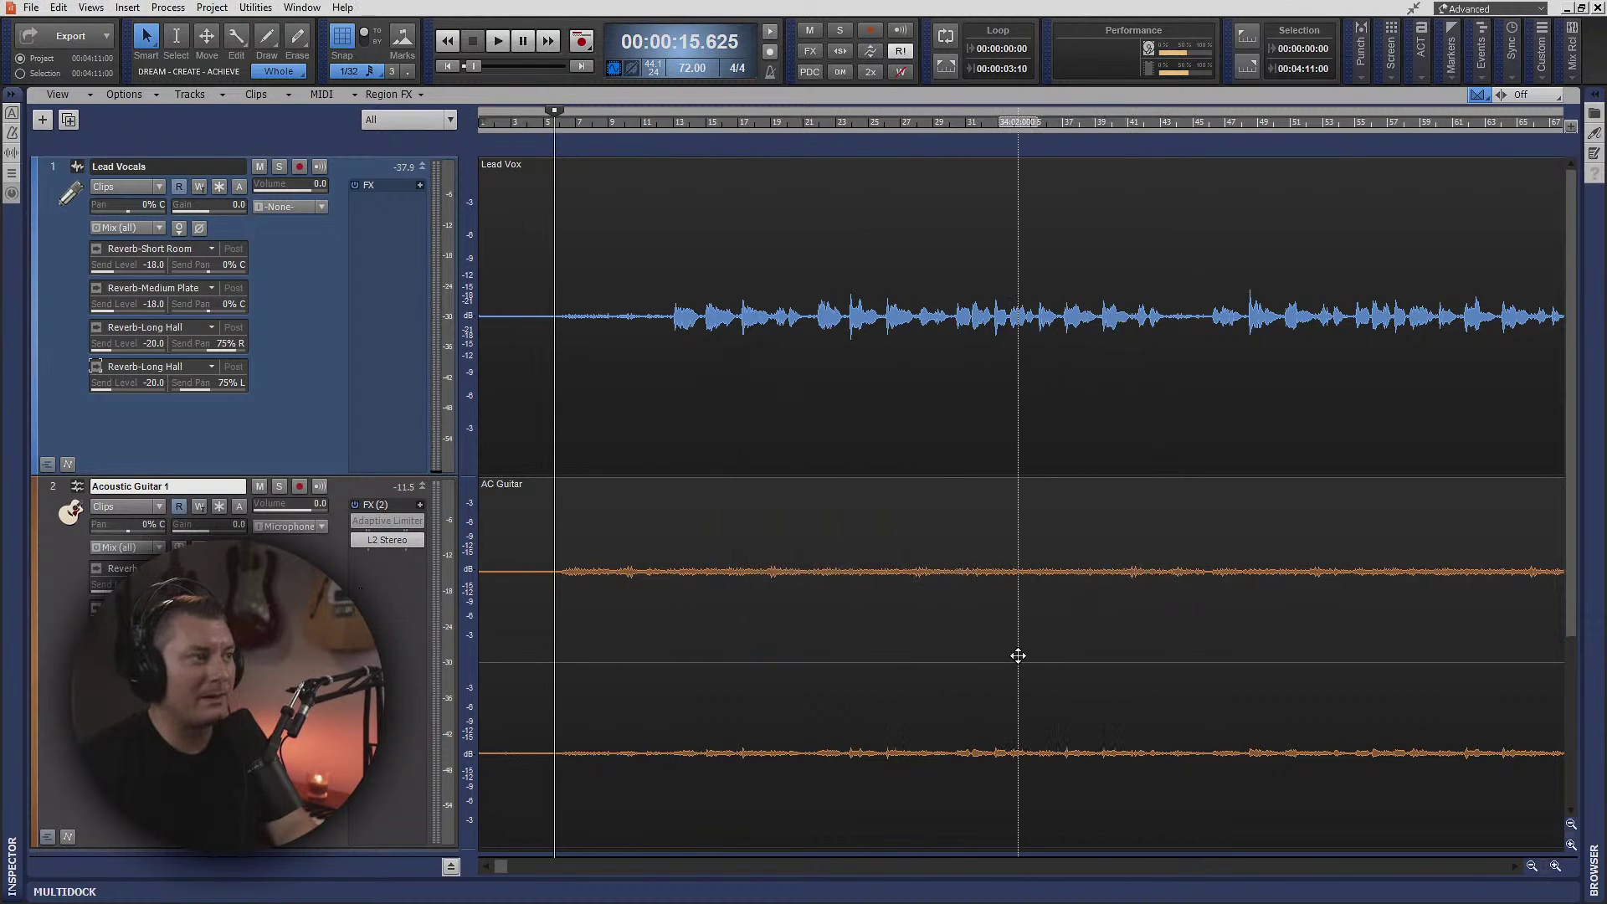
- Convert the AC Guitar clip to mono and audition it with the vocal through the limiter
scroll(1025, 653, down, 2)
click(688, 405)
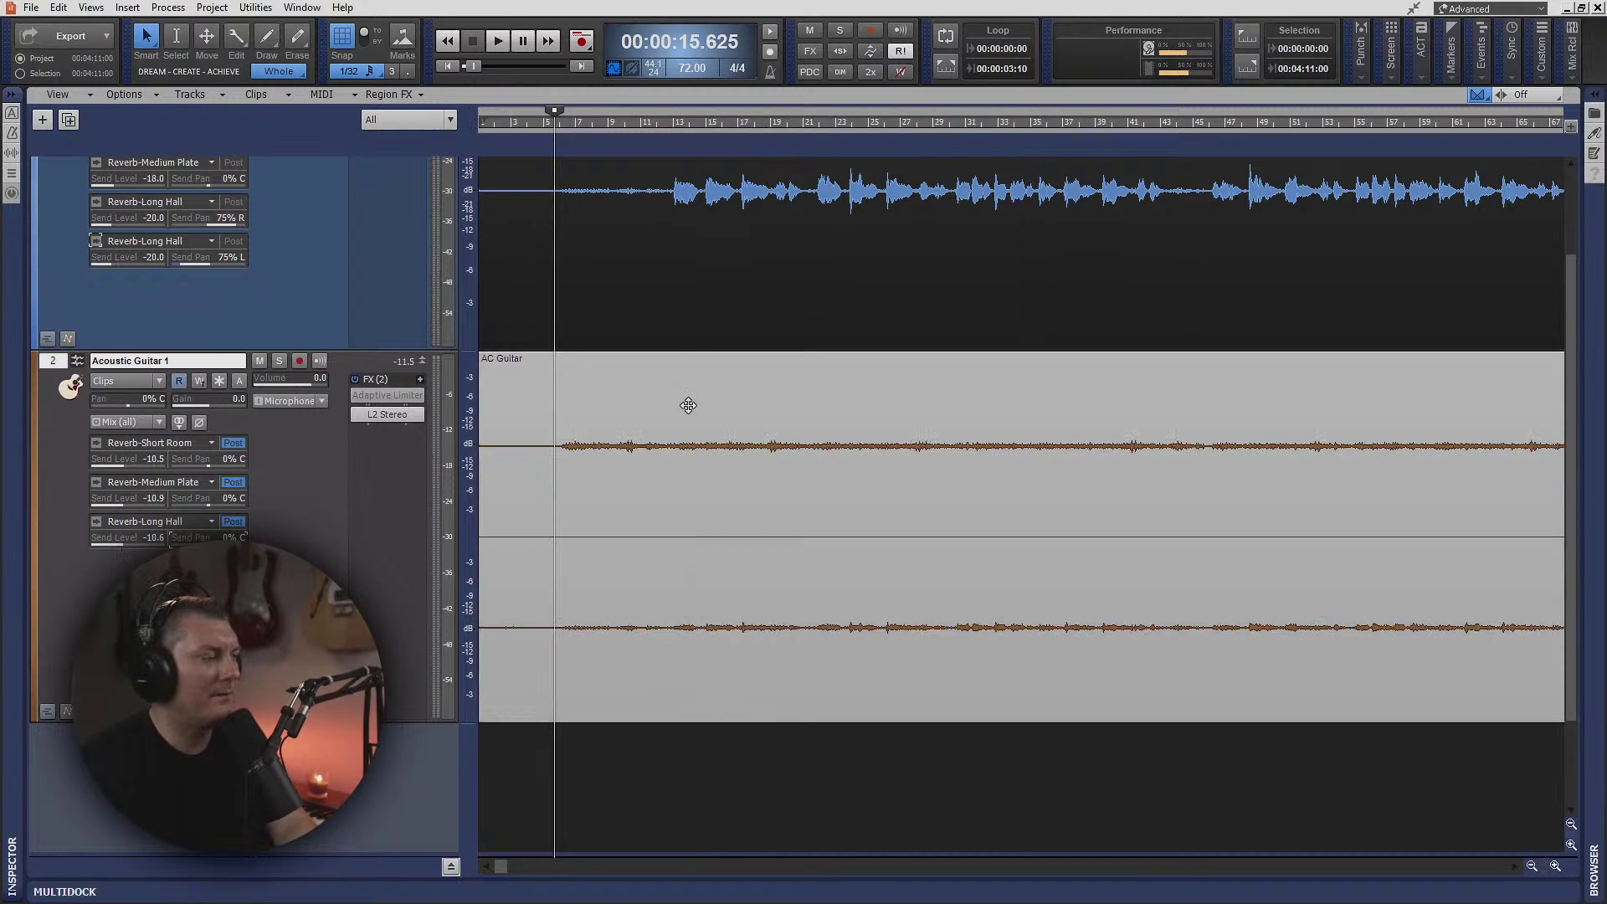
right_click(682, 387)
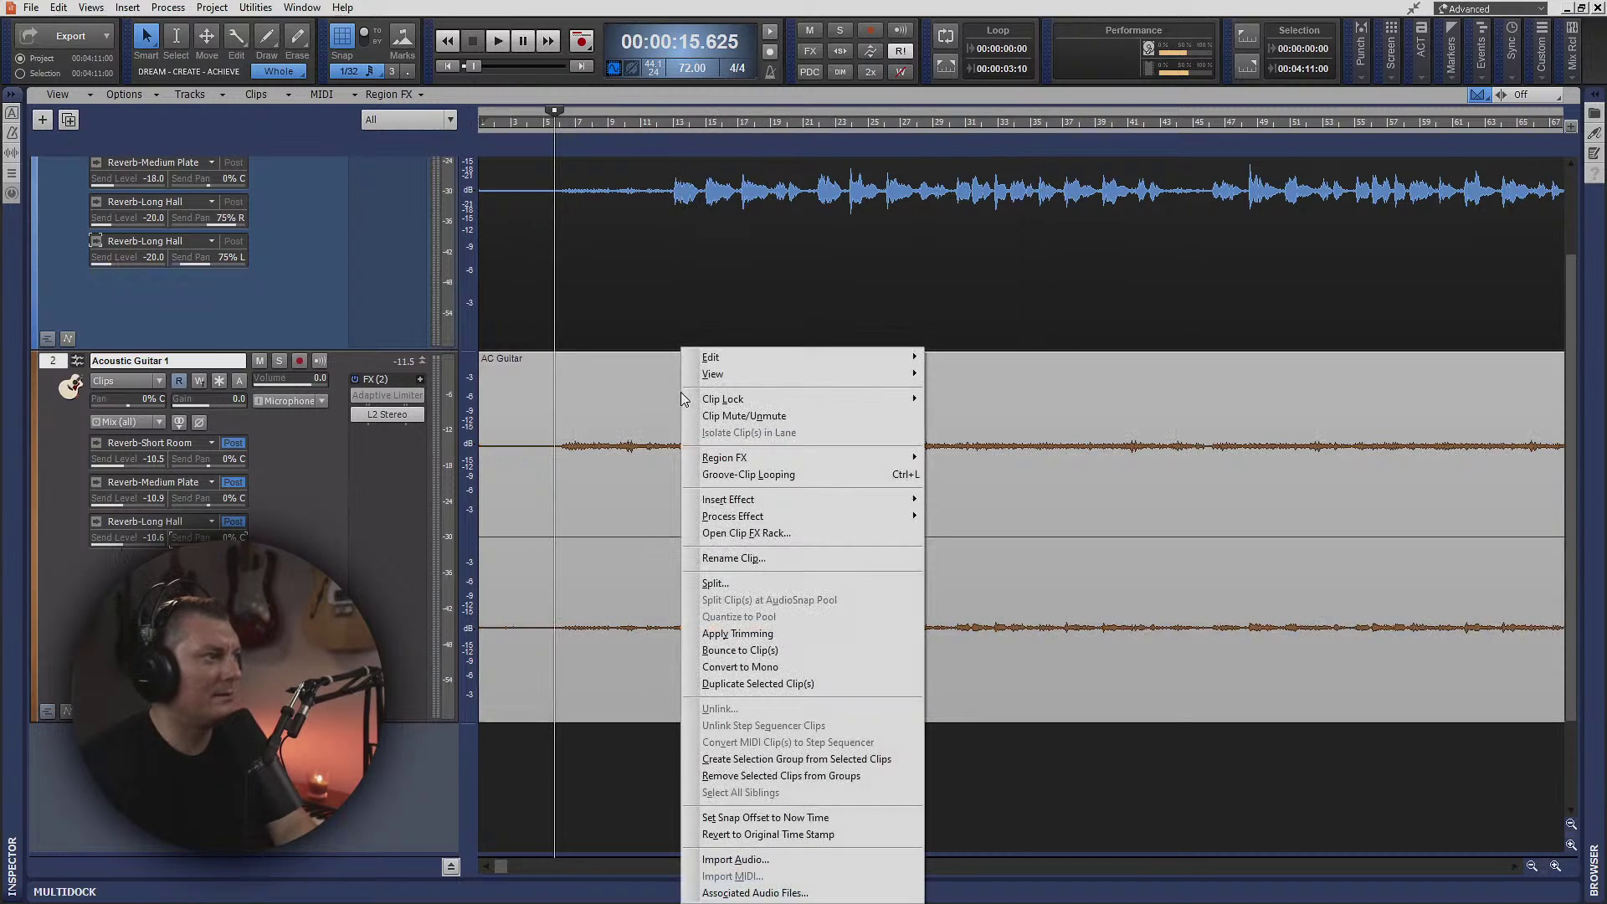
click(764, 665)
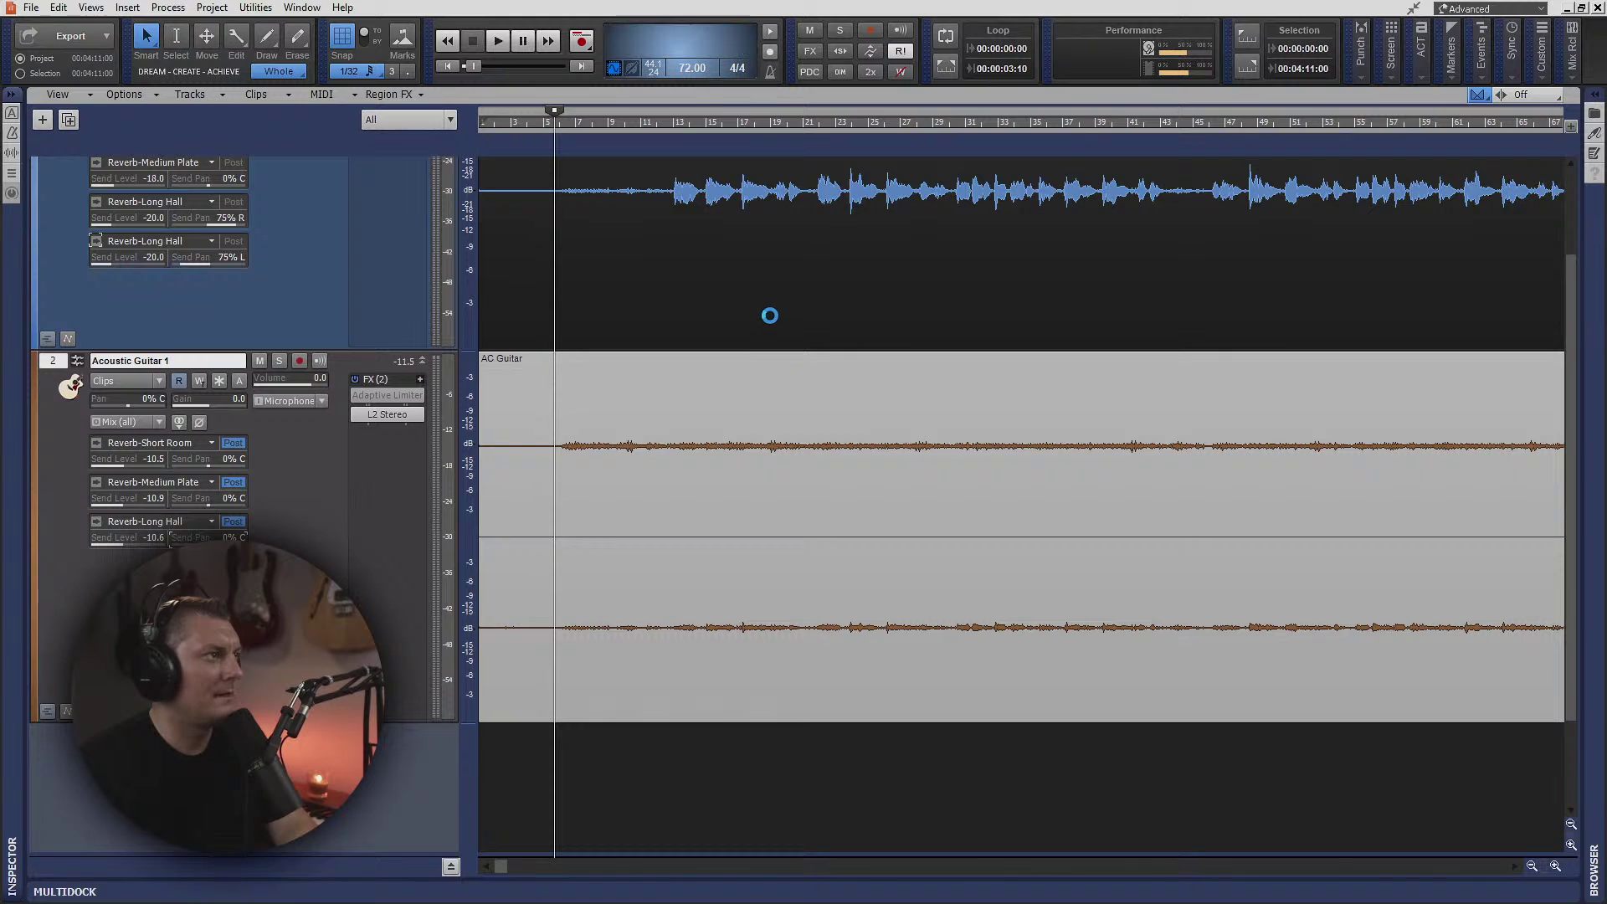
key(space)
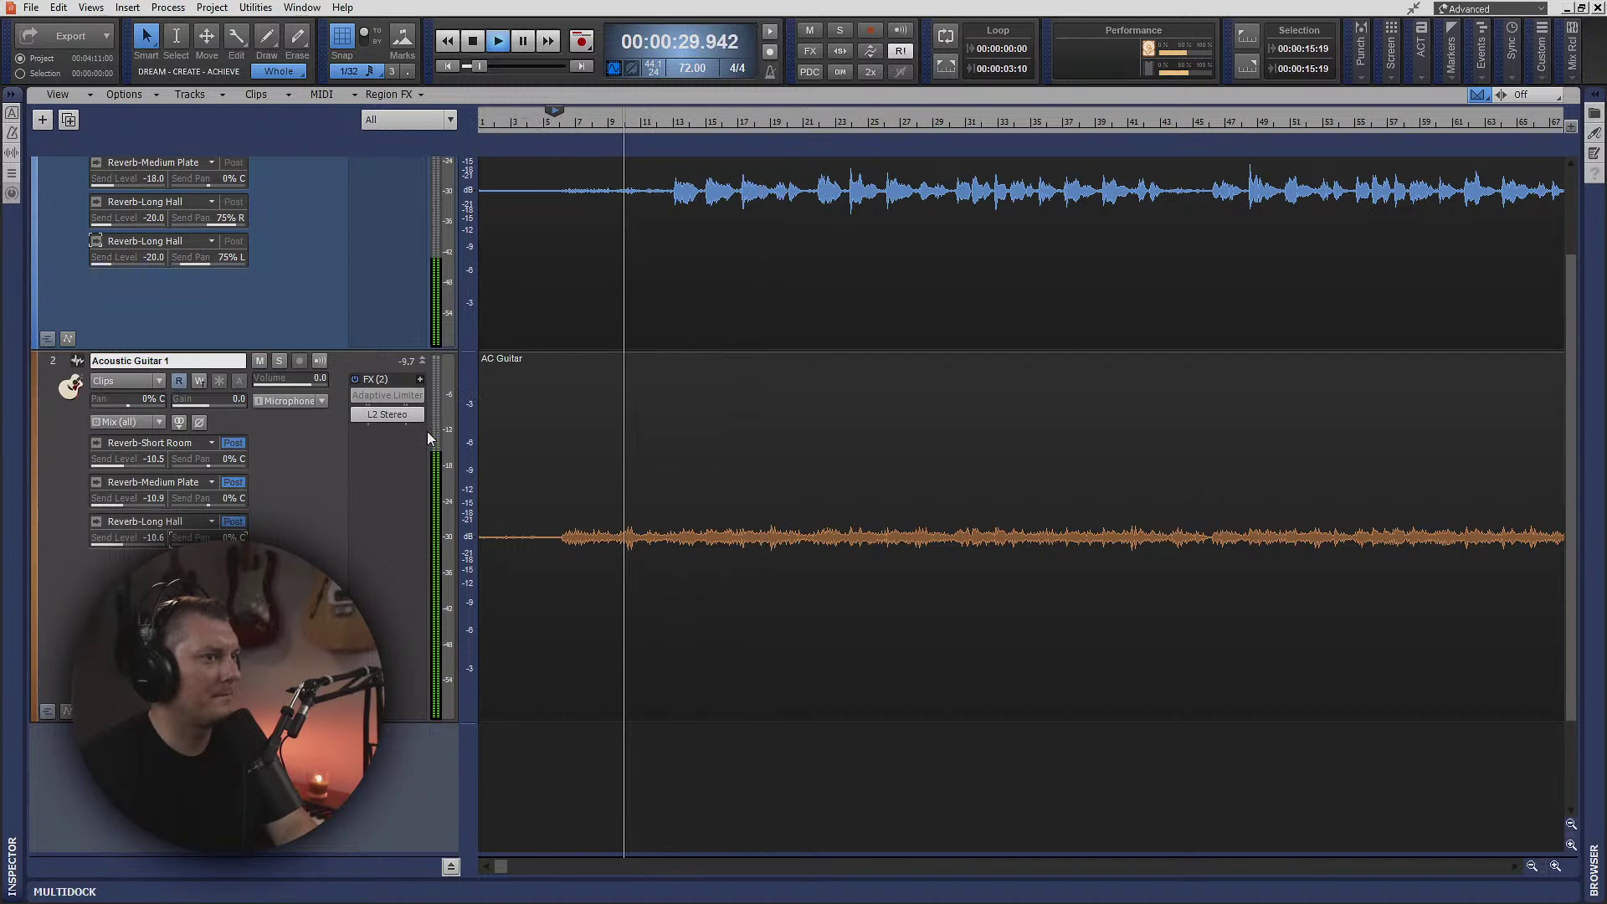
key(space)
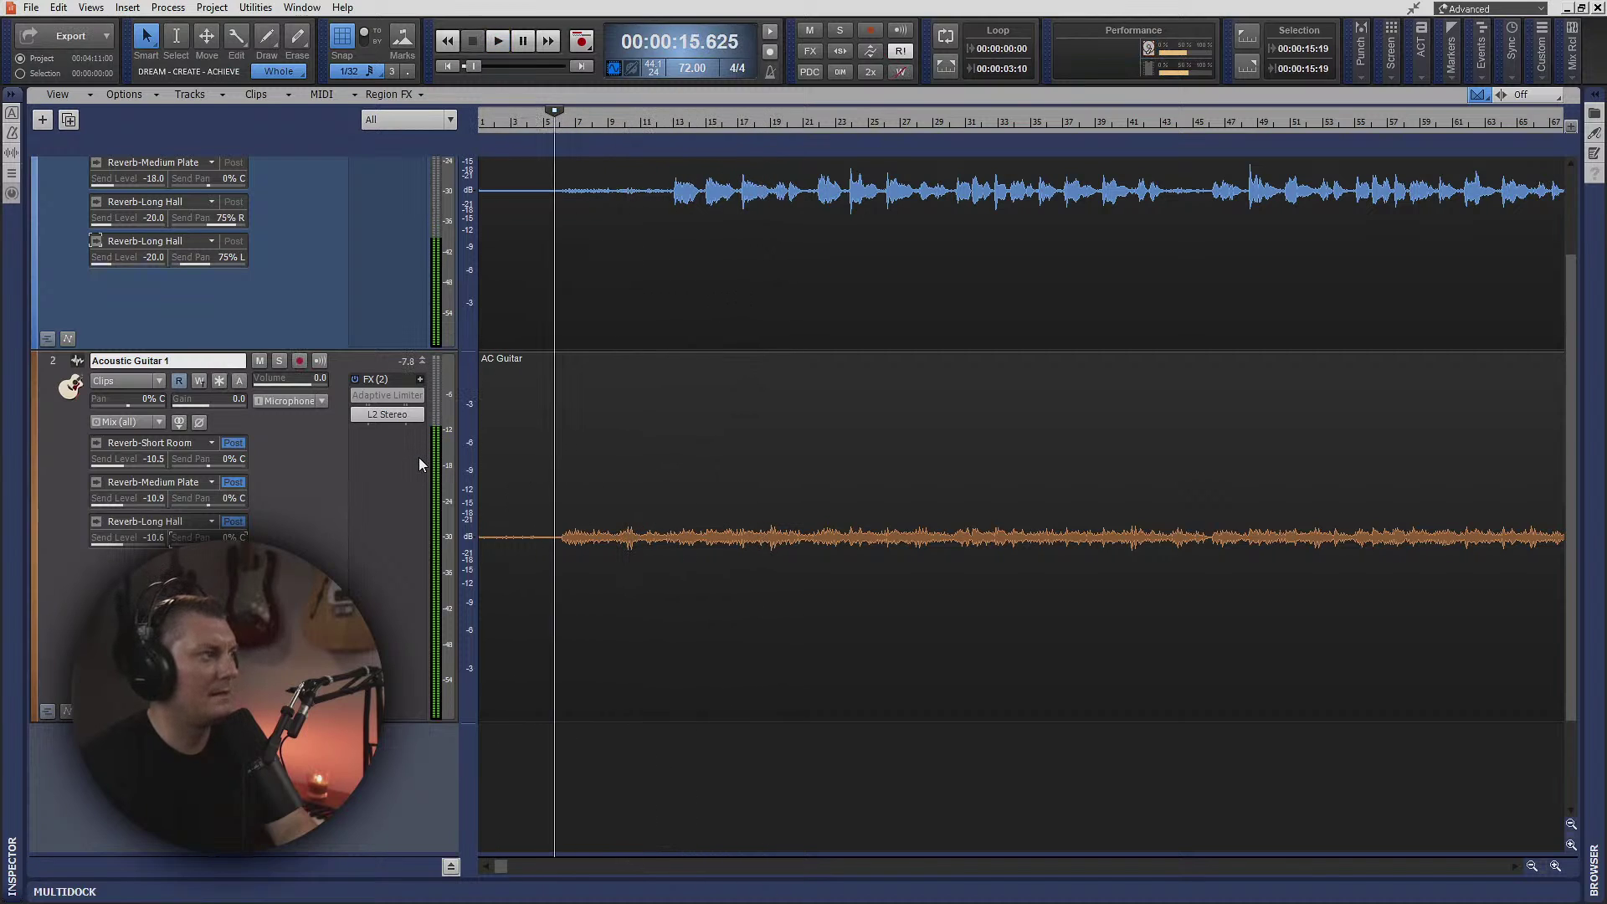
- Mute the Lead Vocals track and open the Acoustic Guitar 1 track's QuadCurve Equalizer in its enlarged view
scroll(610, 405, up, 3)
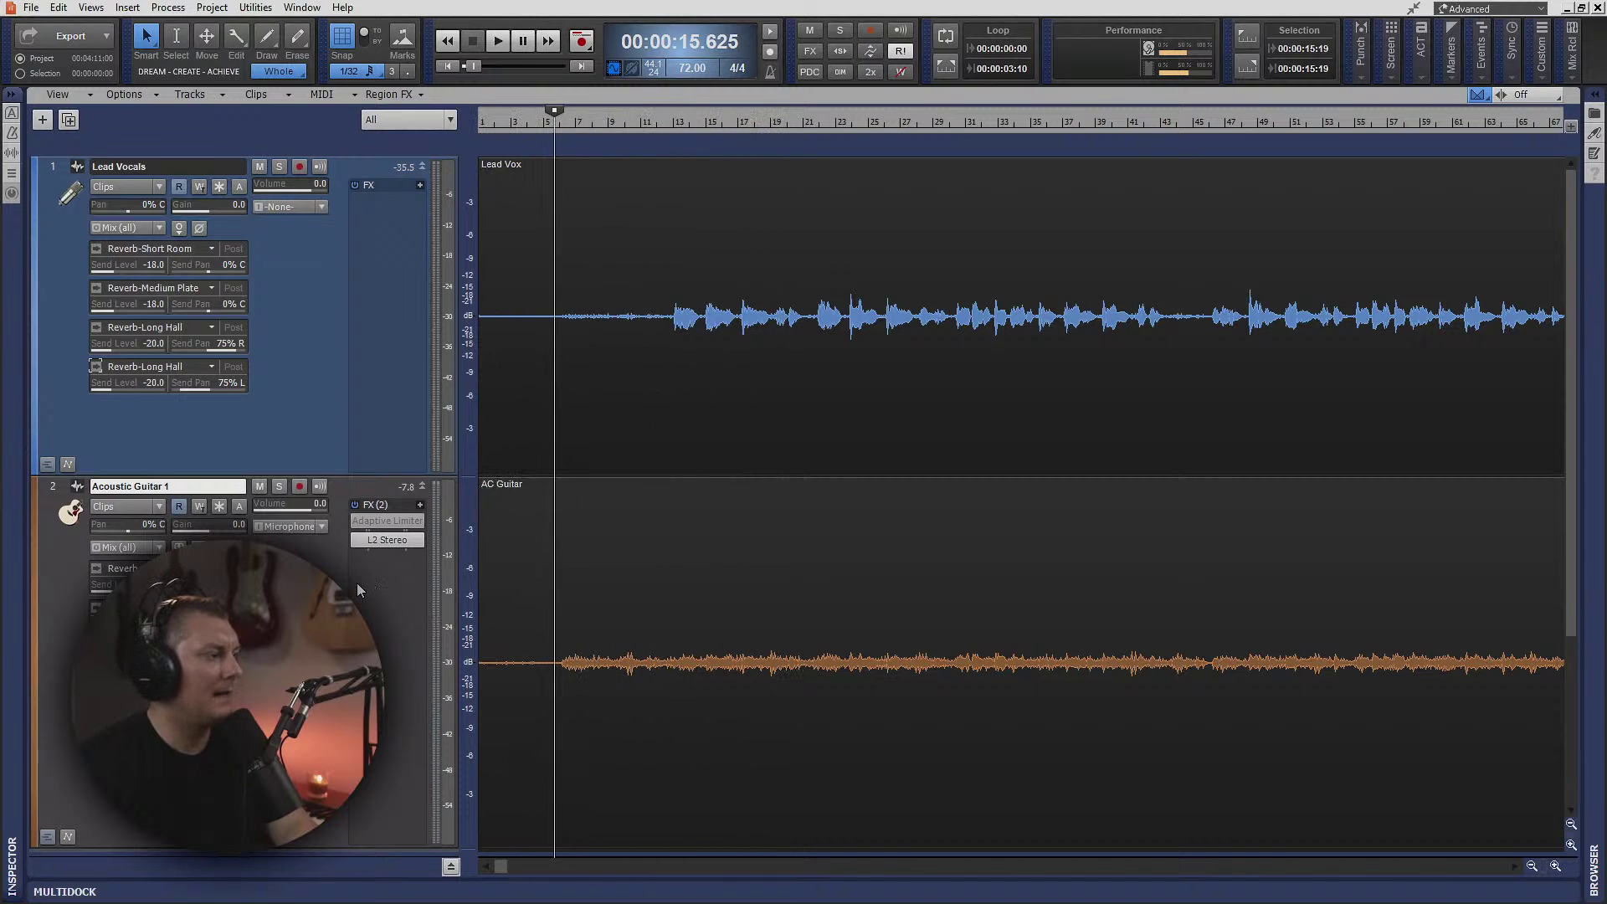
click(260, 167)
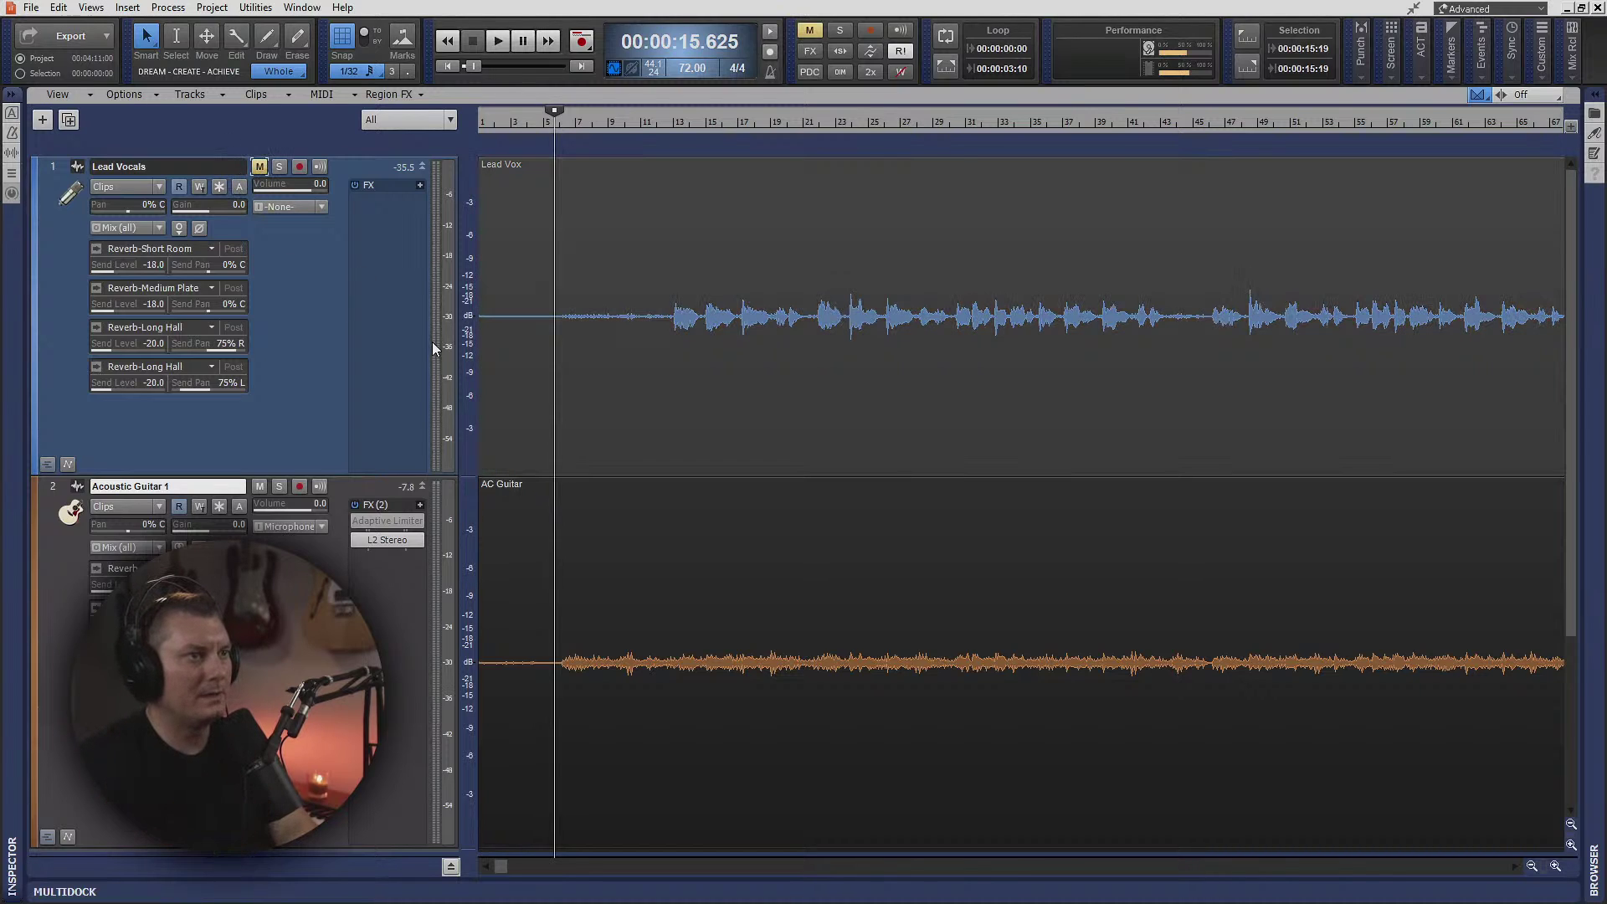
scroll(430, 356, down, 3)
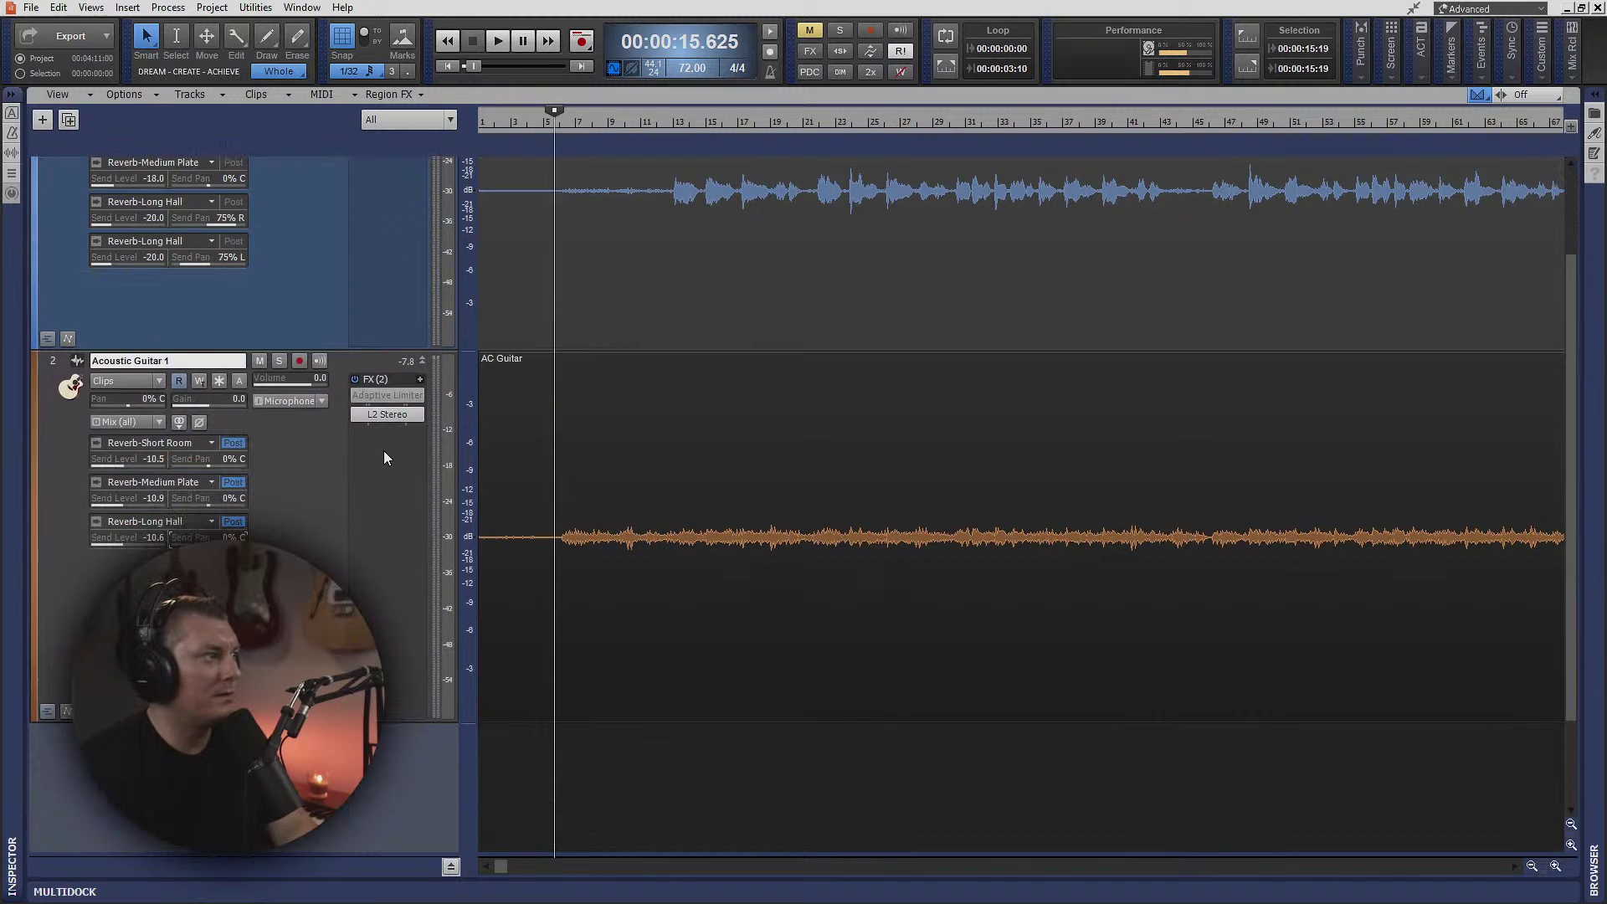
click(54, 361)
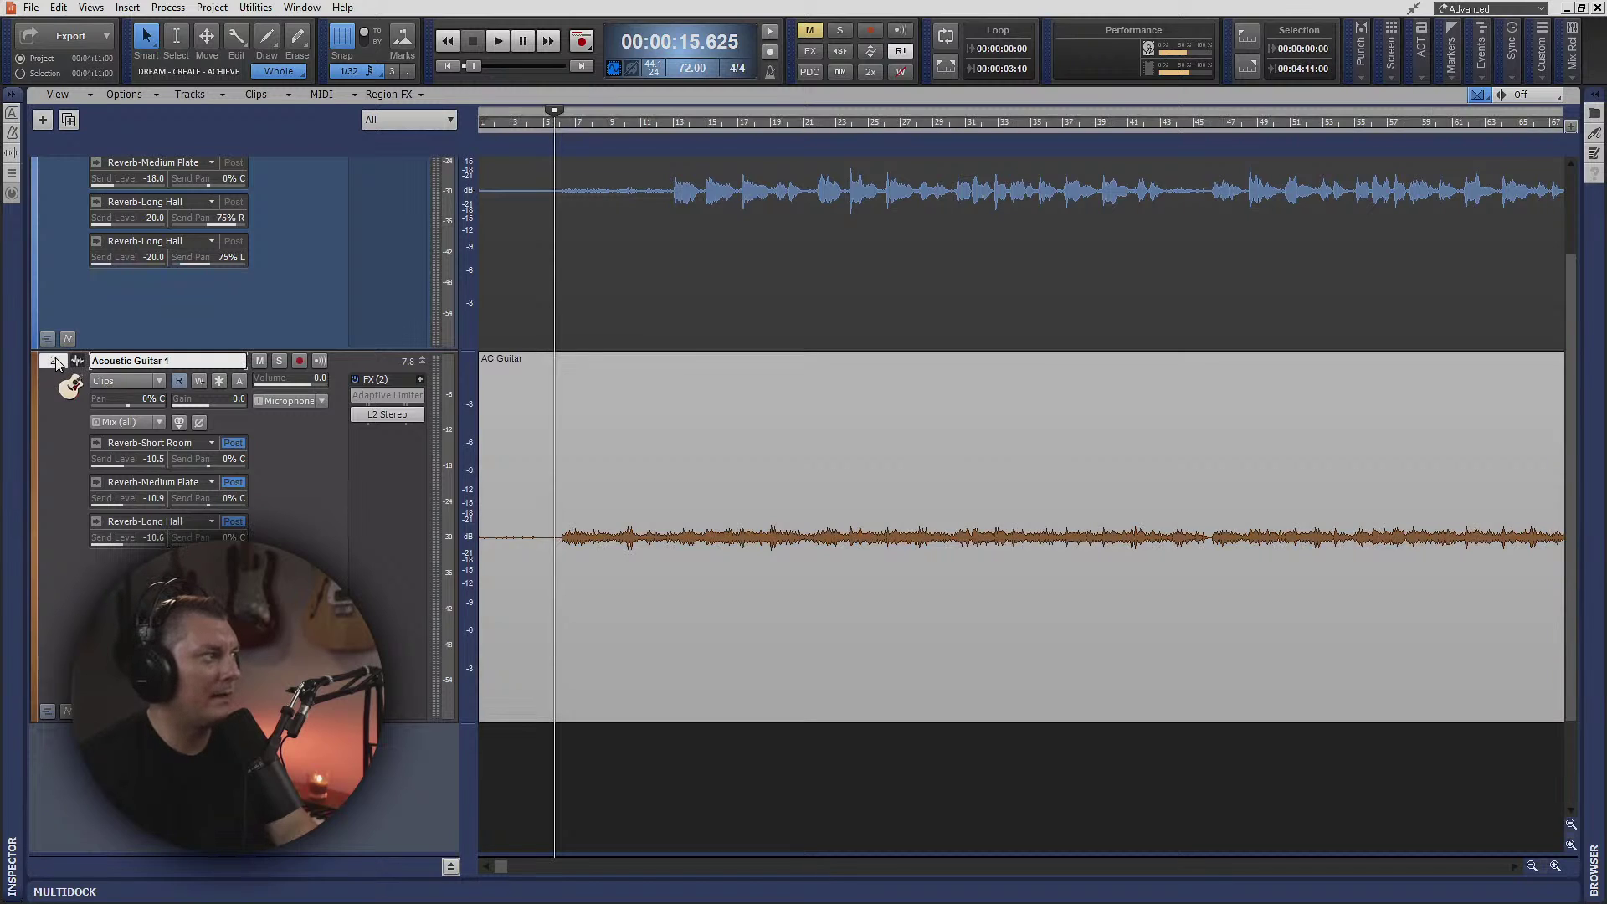
click(11, 194)
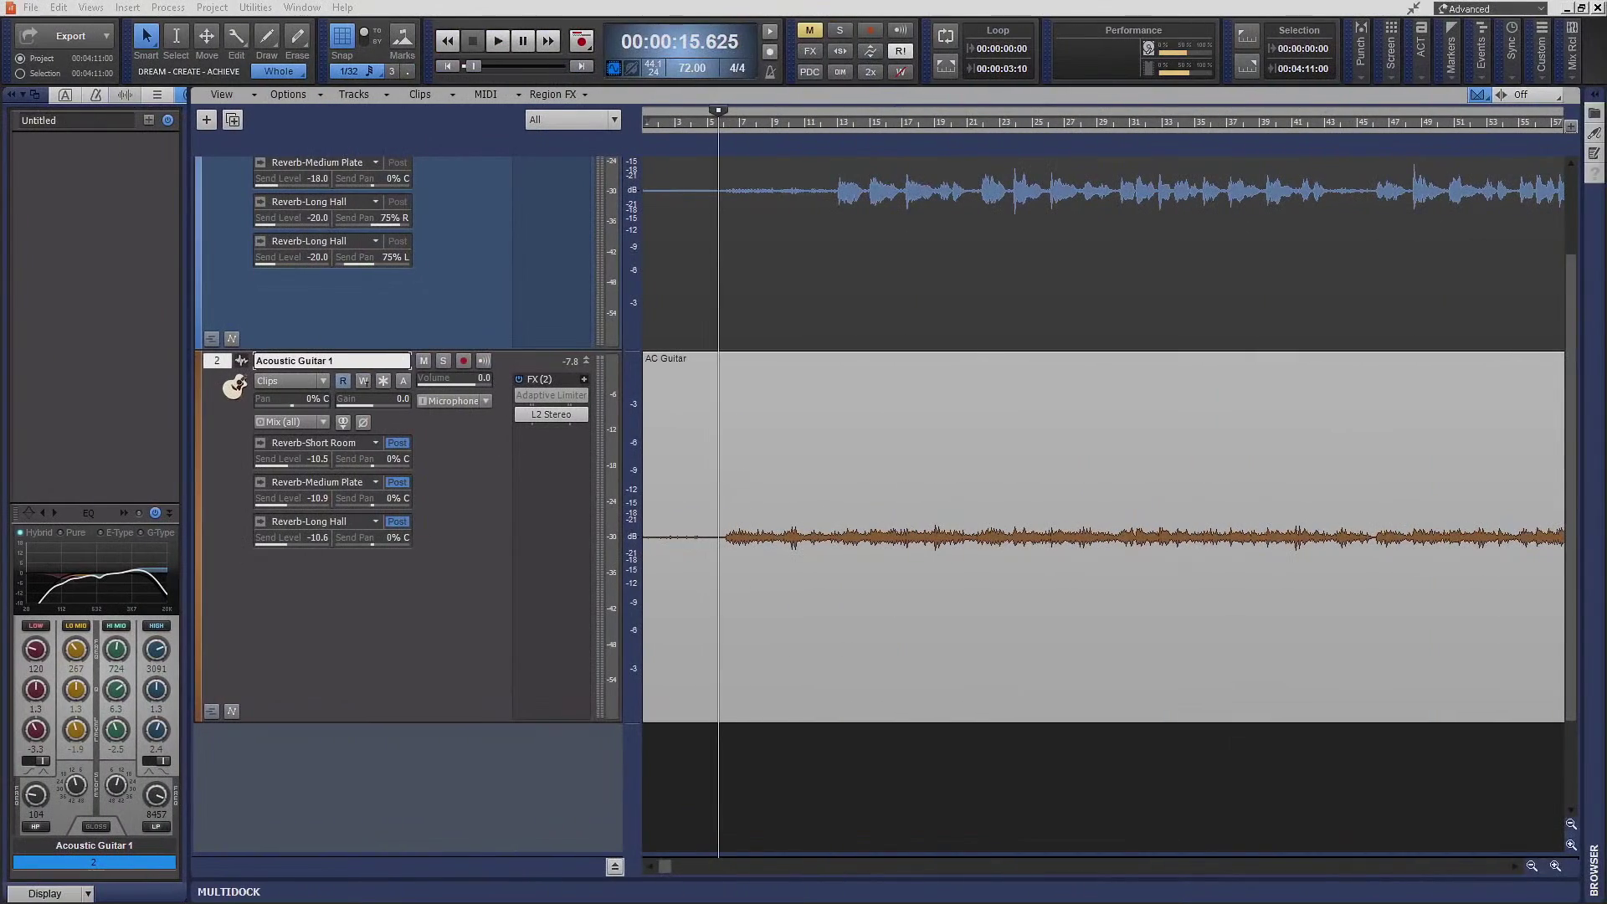
click(124, 512)
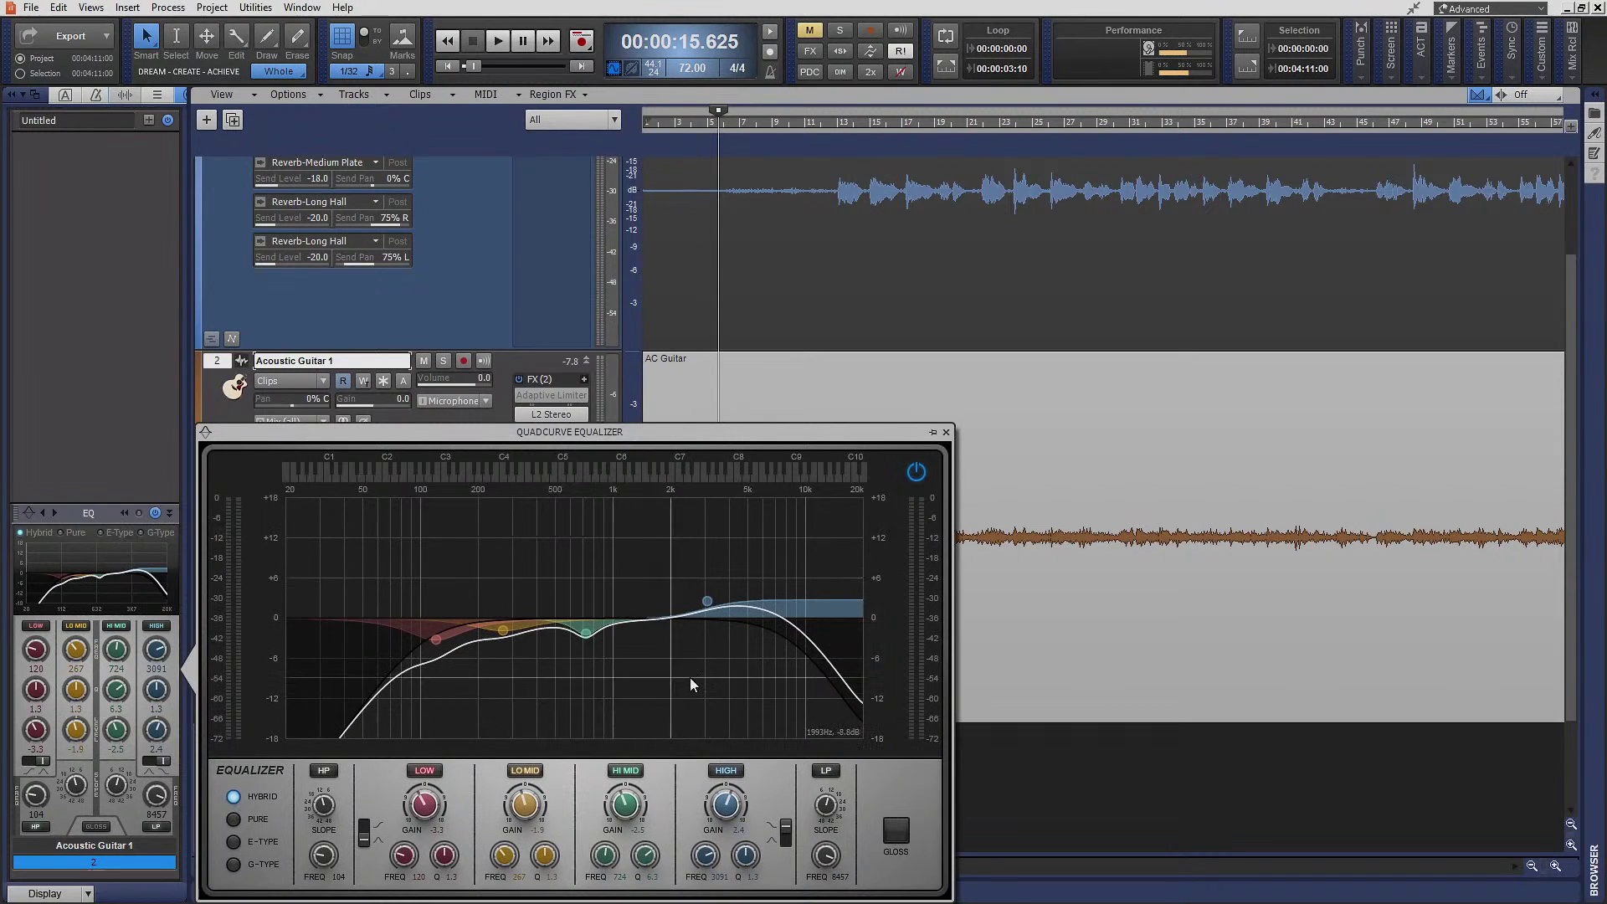
- During playback, set the guitar EQ's high-mid band to 998 Hz, +2.8 dB, low-mid to 480 Hz, -2.6 dB, and low band to 182 Hz, +4.2 dB
key(space)
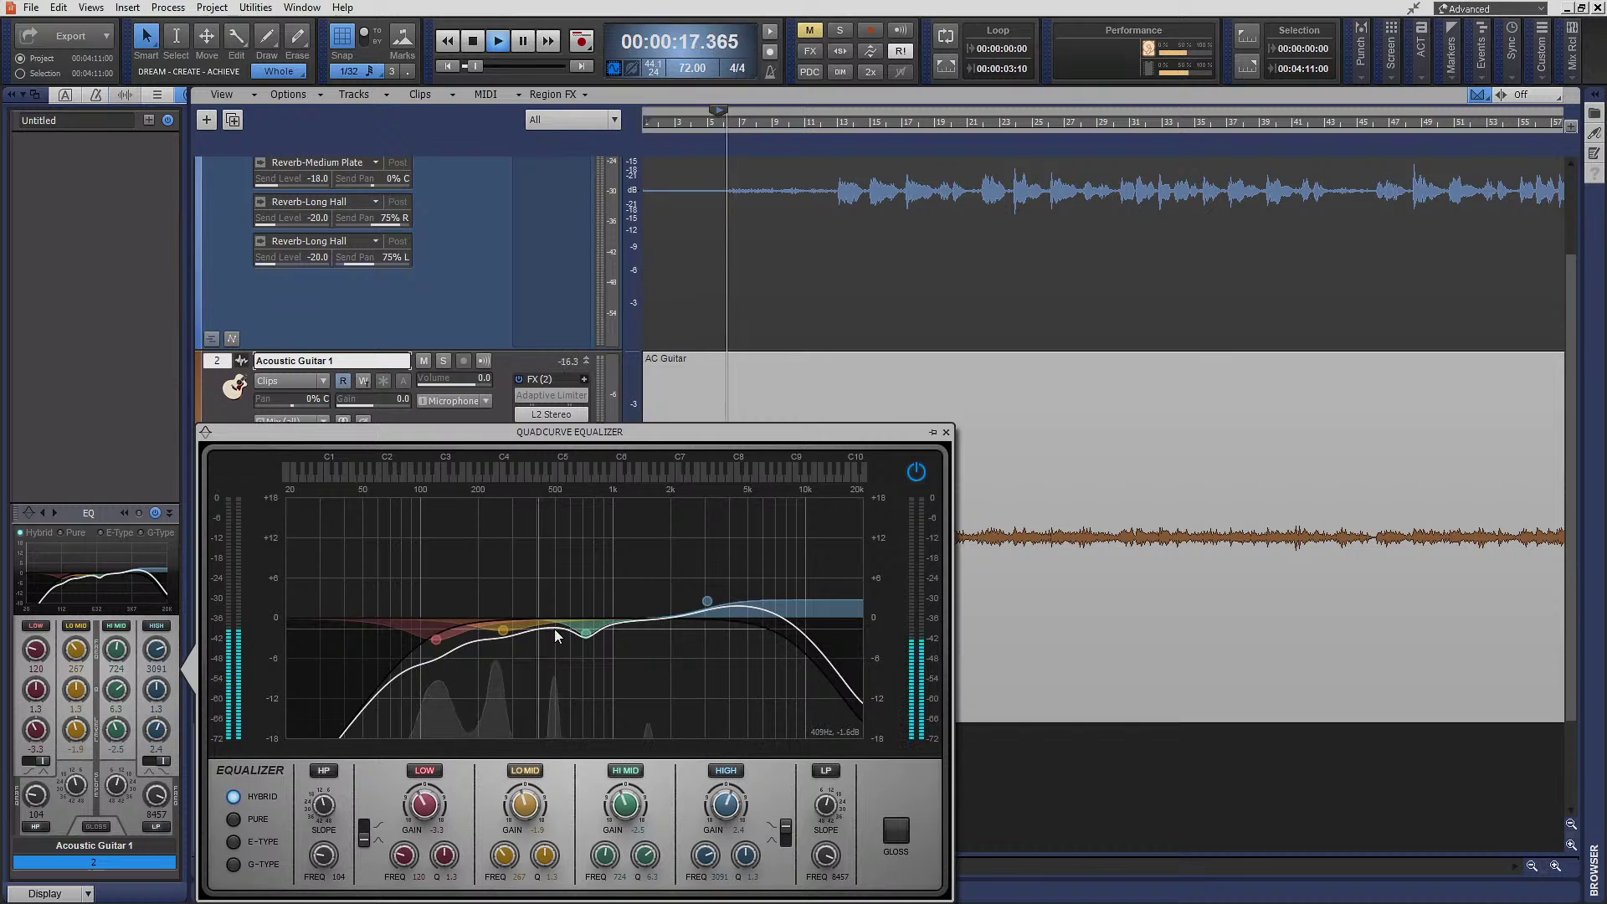
drag(586, 633, 540, 727)
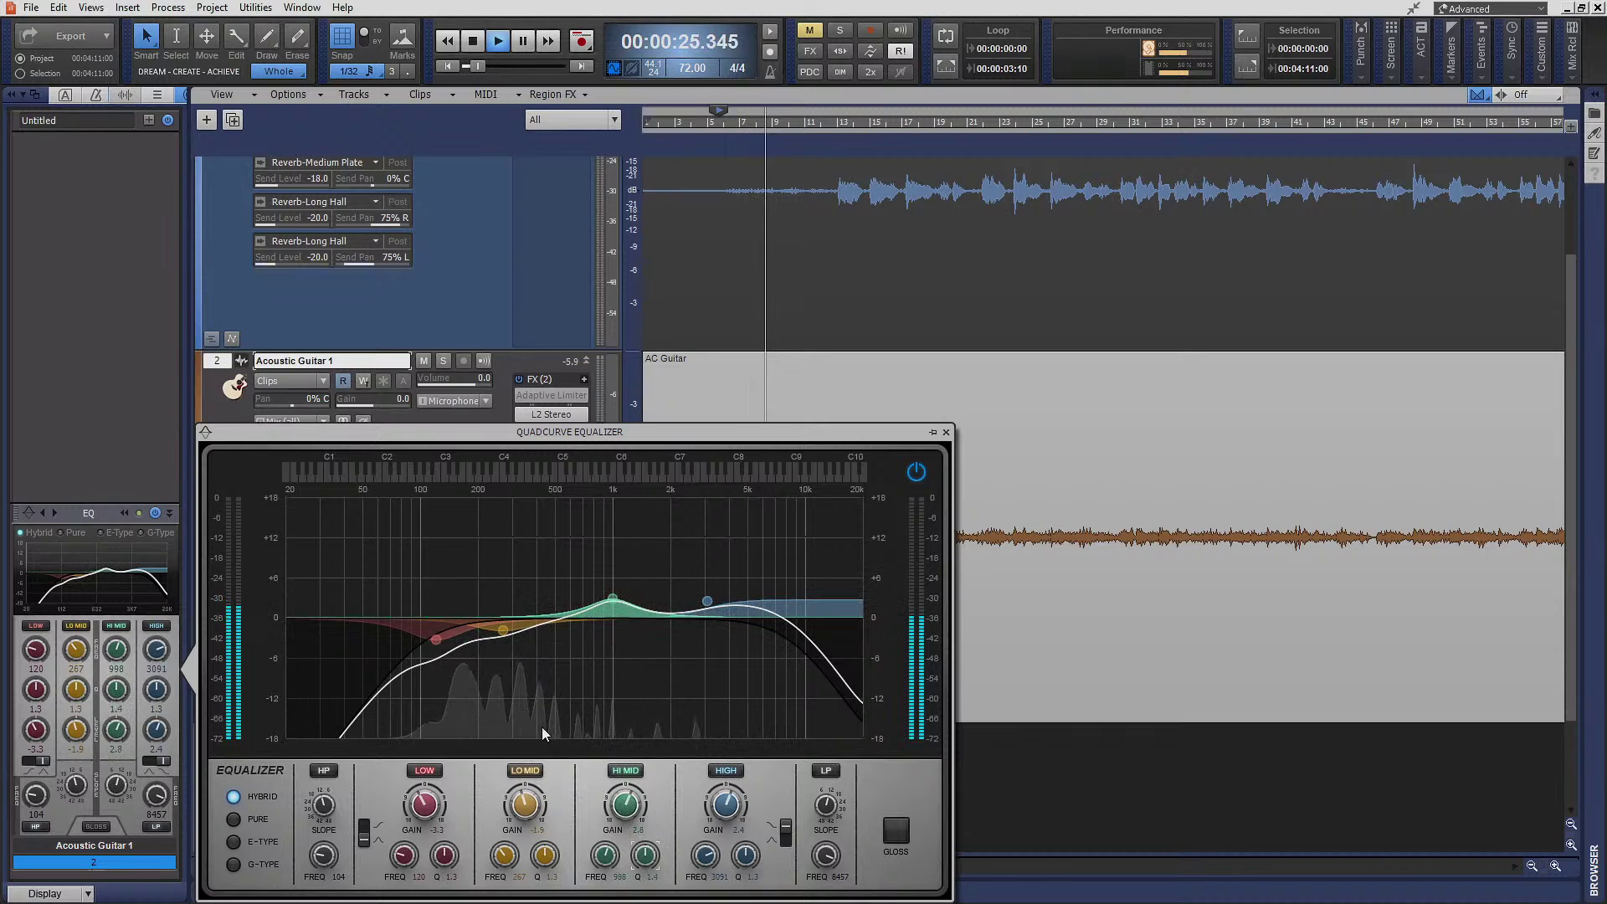
drag(502, 627, 551, 635)
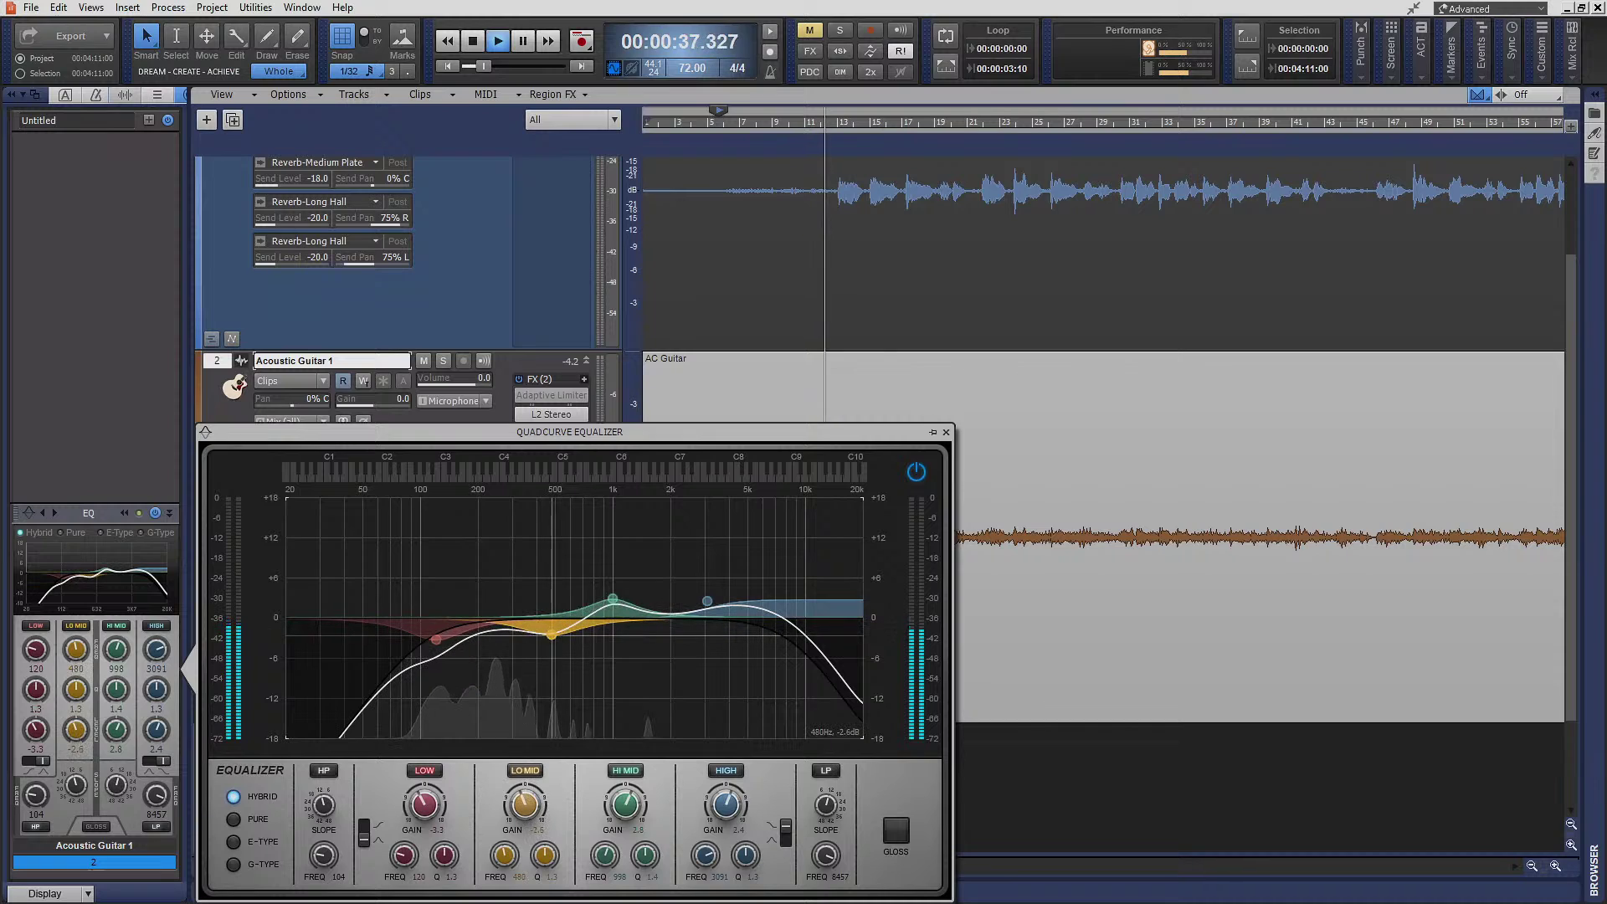
drag(436, 640, 471, 591)
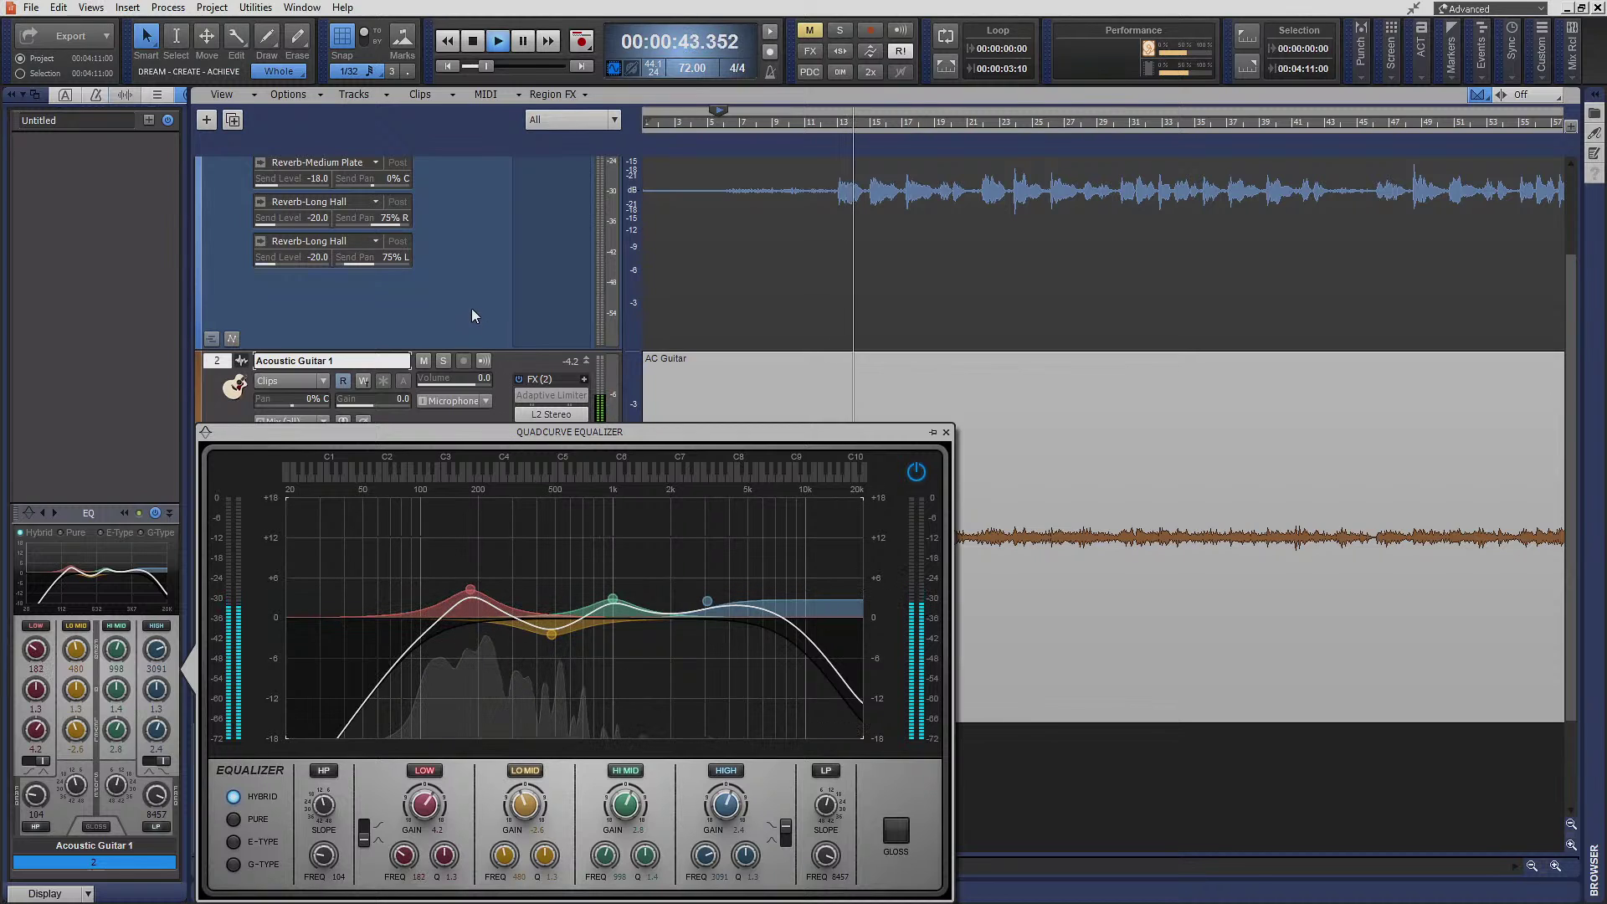
- Switch all four reverb sends on the Lead Vocals track to post-fader and stop playback
scroll(470, 308, up, 2)
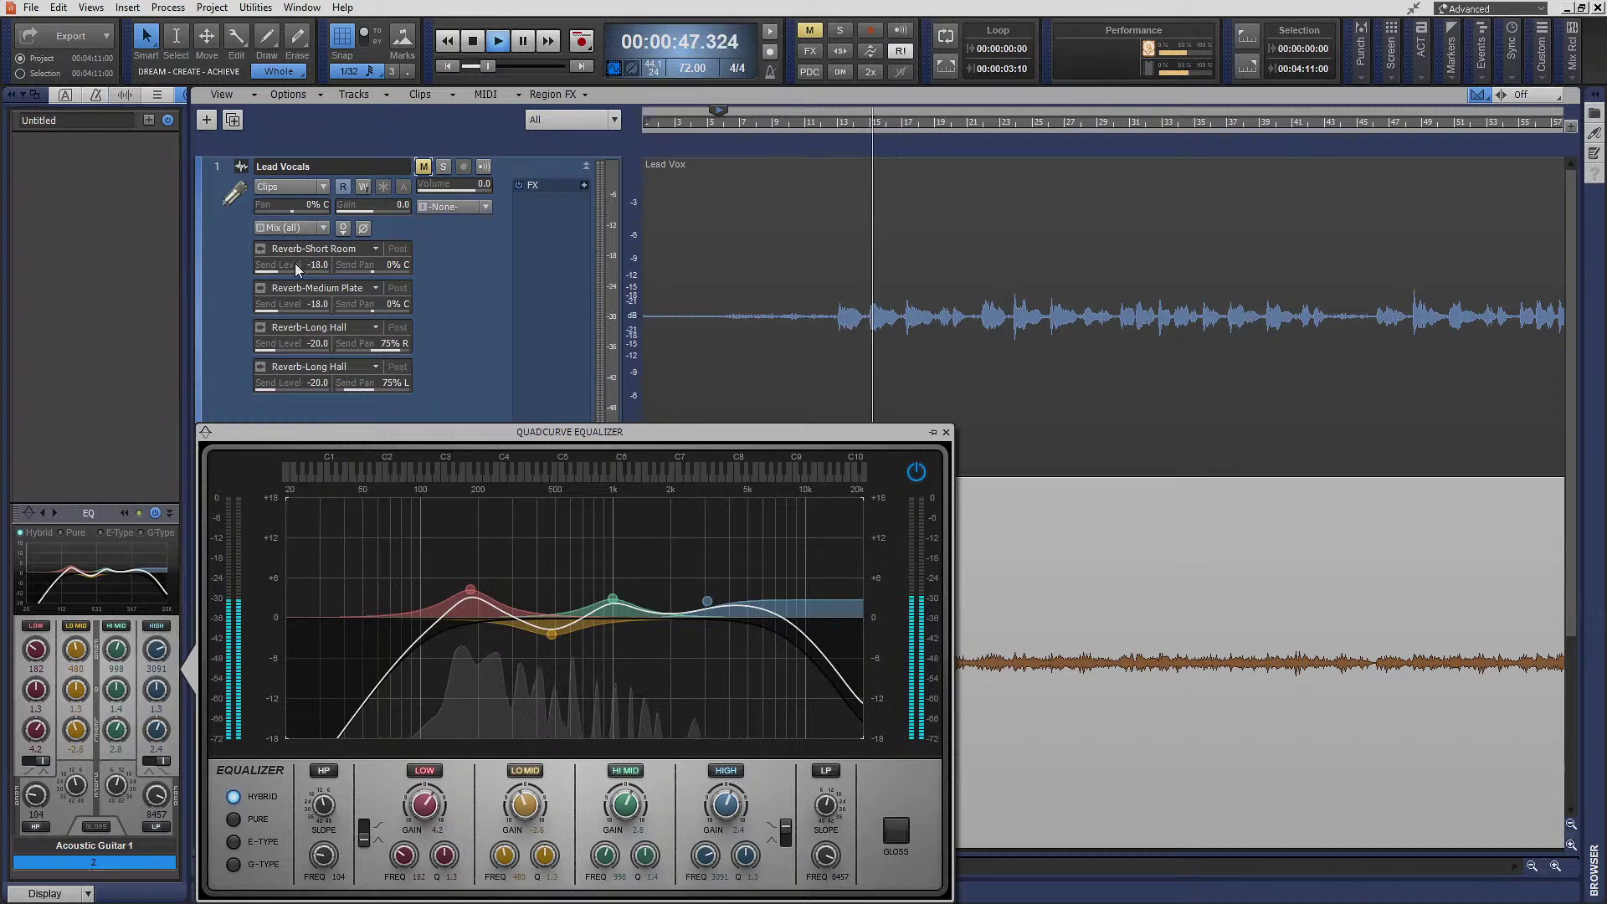
click(399, 249)
click(397, 288)
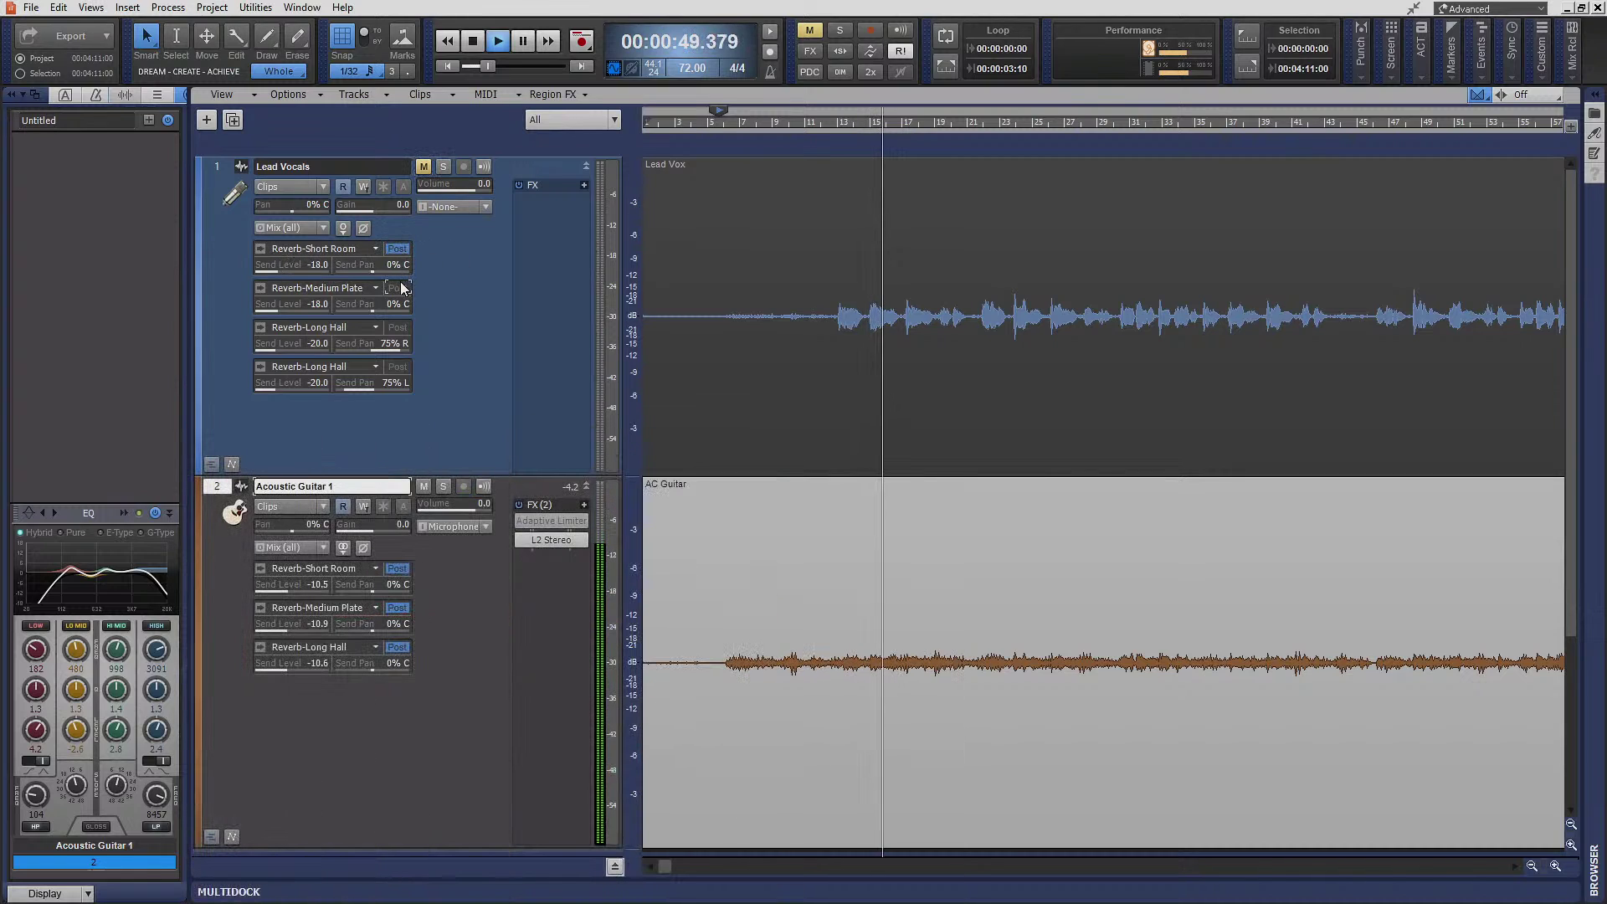
click(399, 327)
click(397, 367)
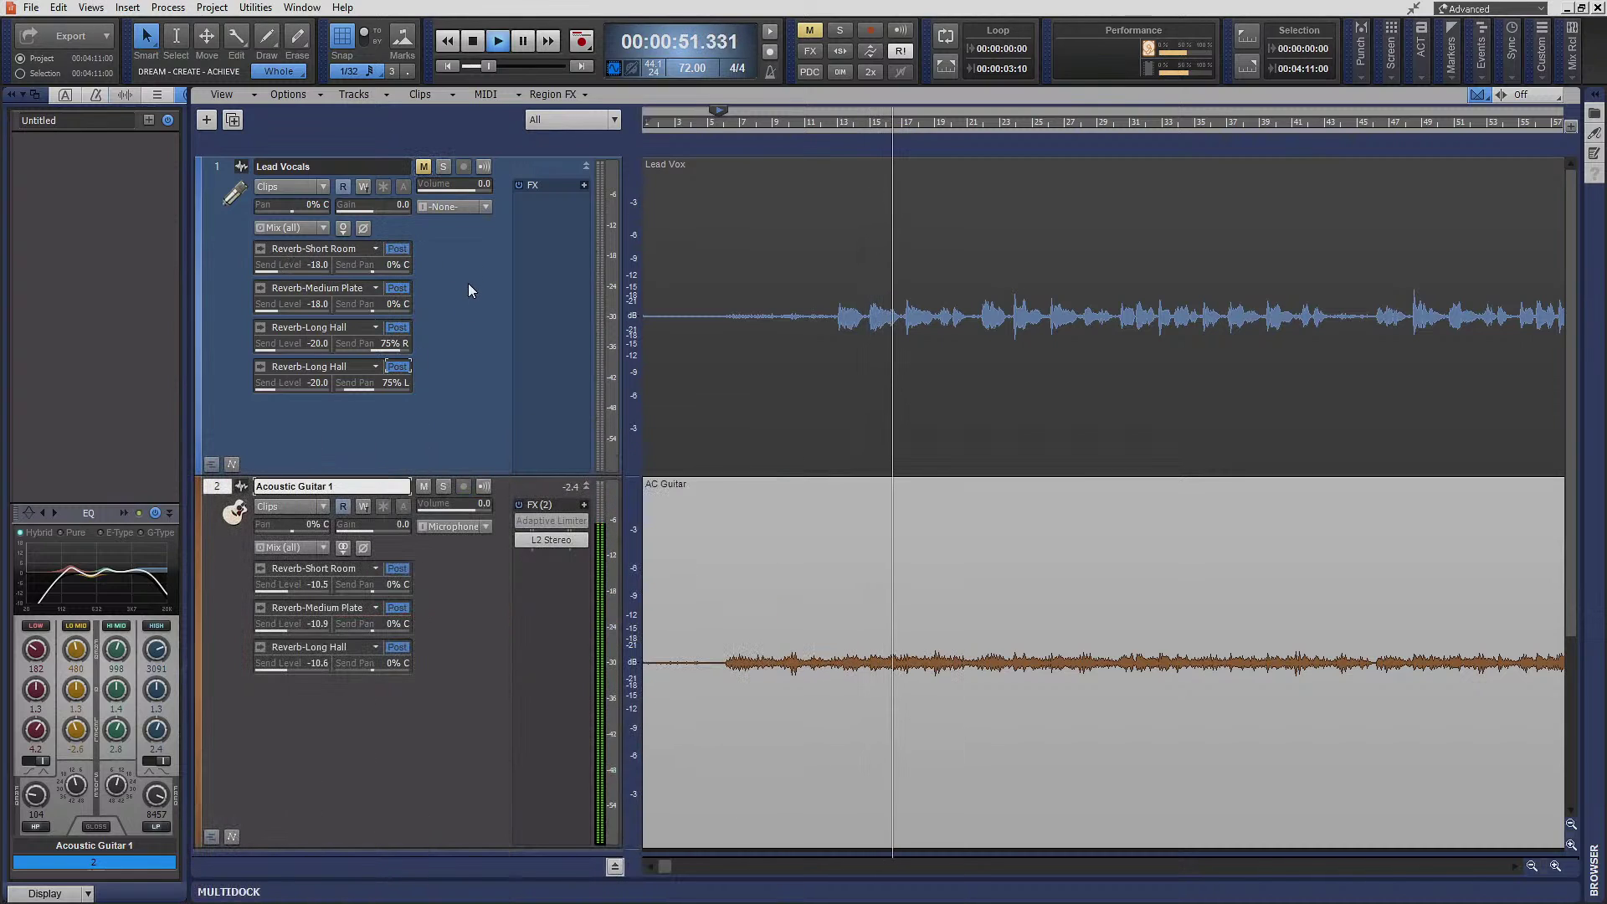
key(space)
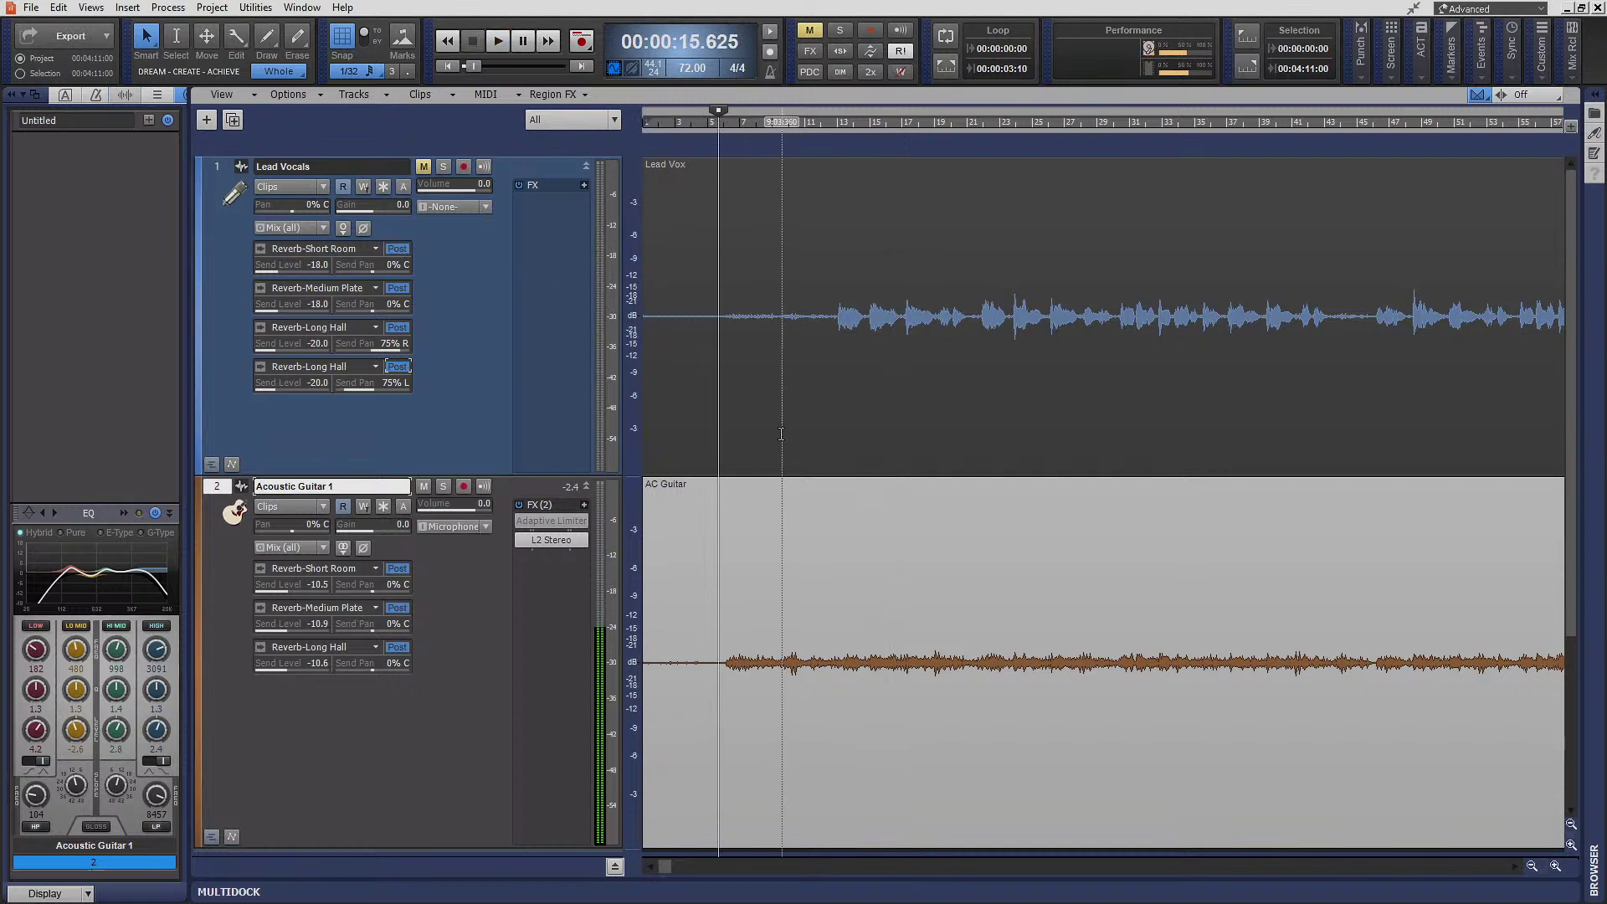
- Collapse the inspector to give the track view its full width
scroll(777, 437, down, 3)
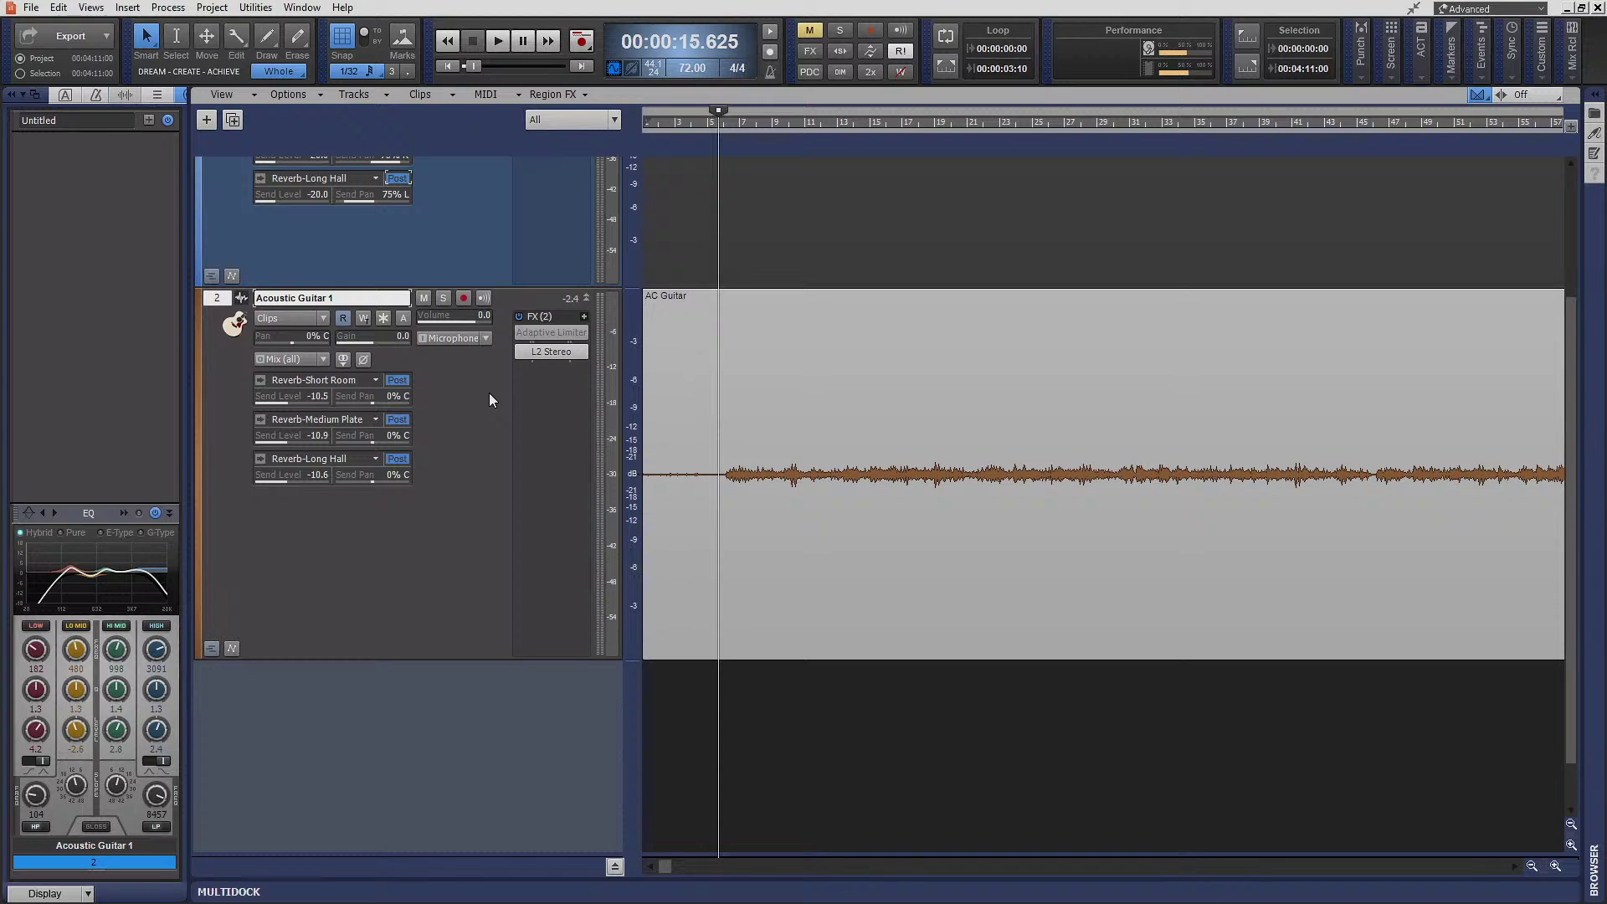
click(15, 94)
scroll(673, 494, up, 3)
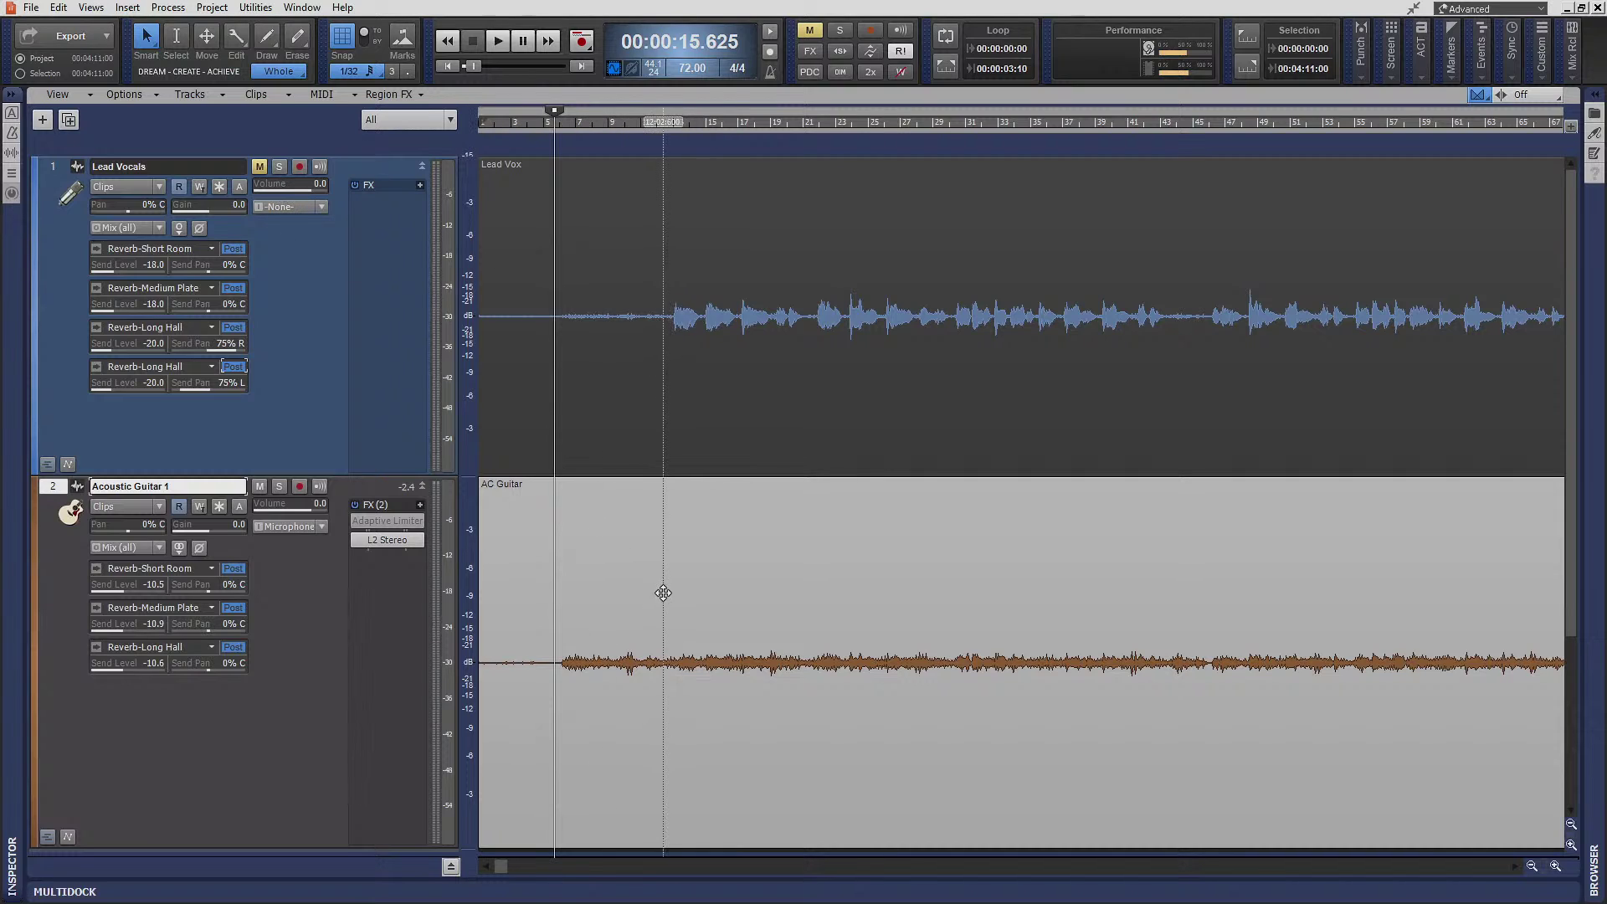
scroll(694, 610, down, 3)
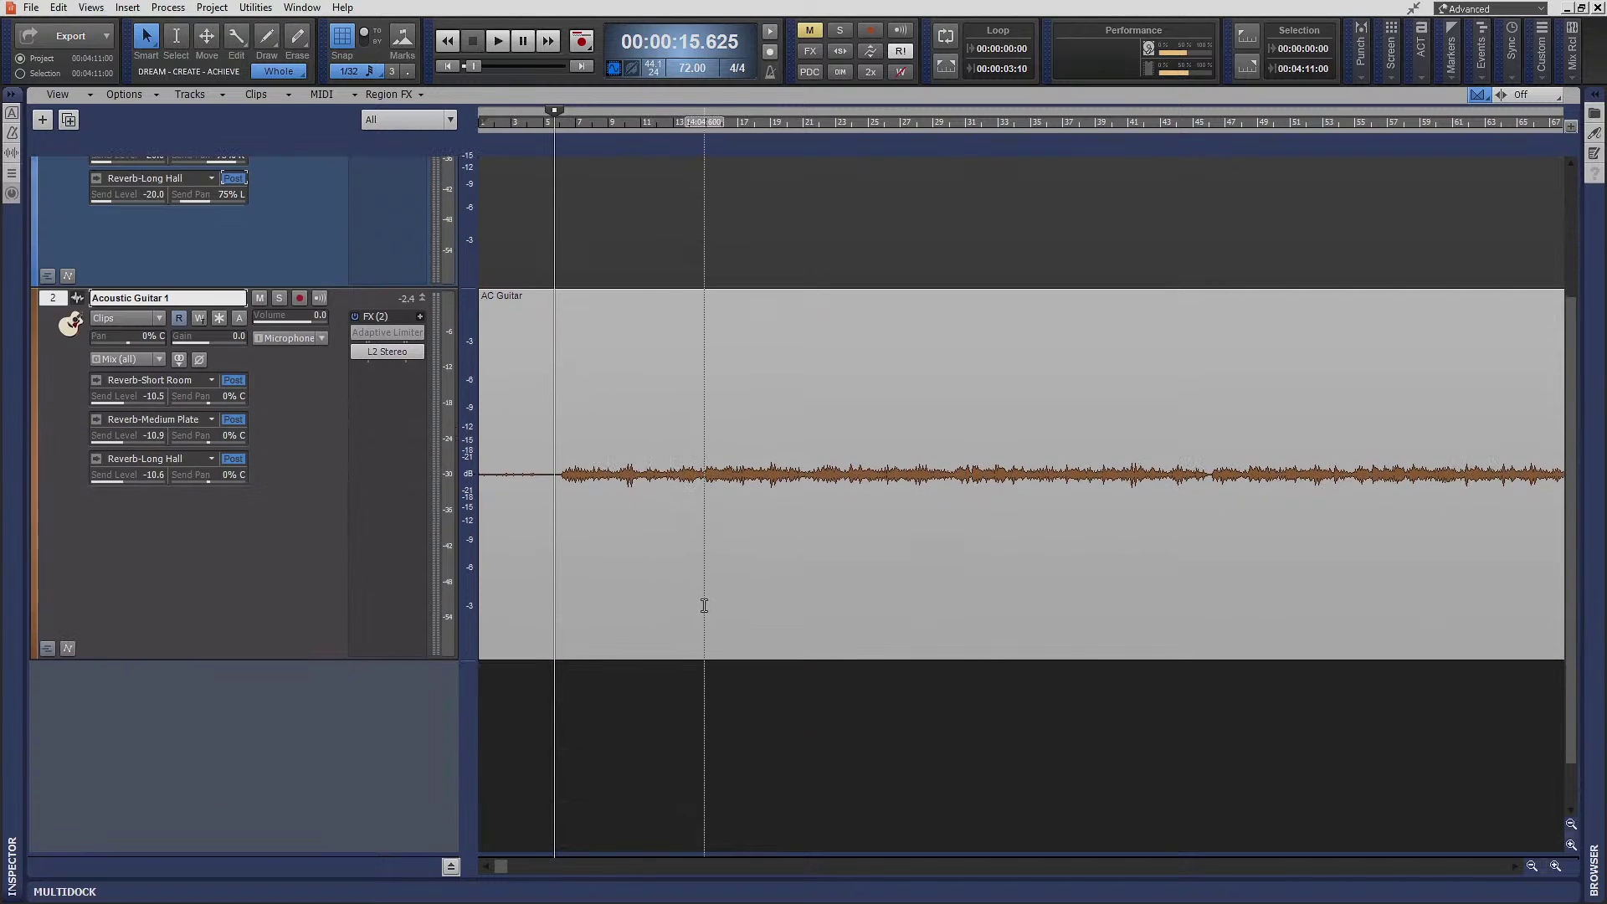
- Audition the guitar briefly, move the playback position to 00:00:40.937 where the vocal begins, and listen from there
key(space)
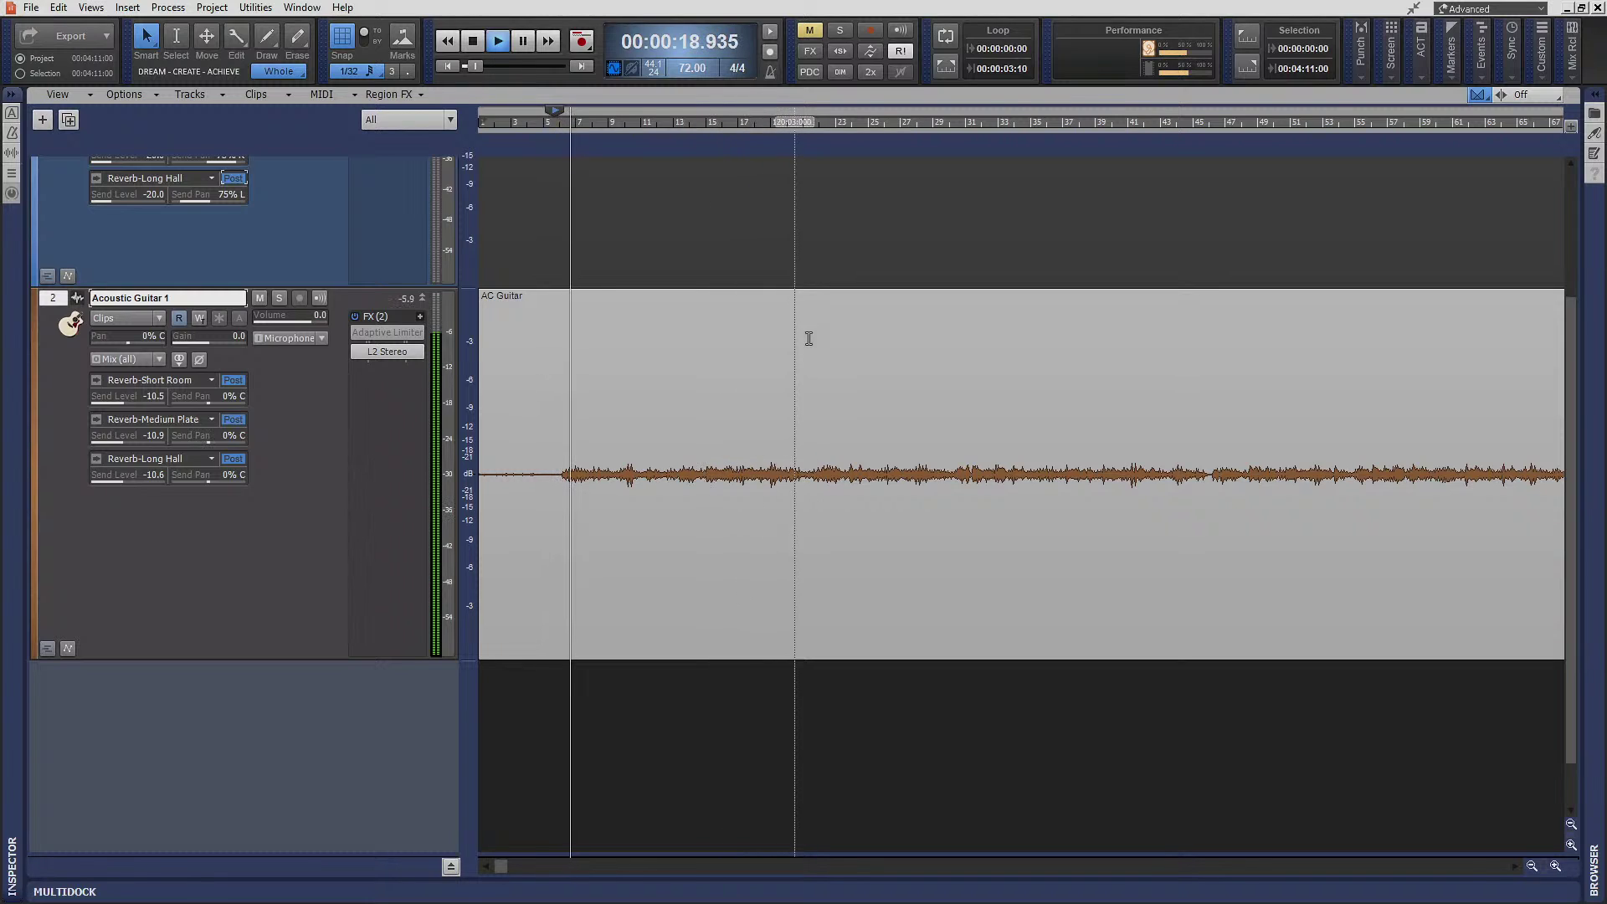
scroll(794, 351, up, 2)
key(space)
scroll(793, 351, up, 1)
click(677, 123)
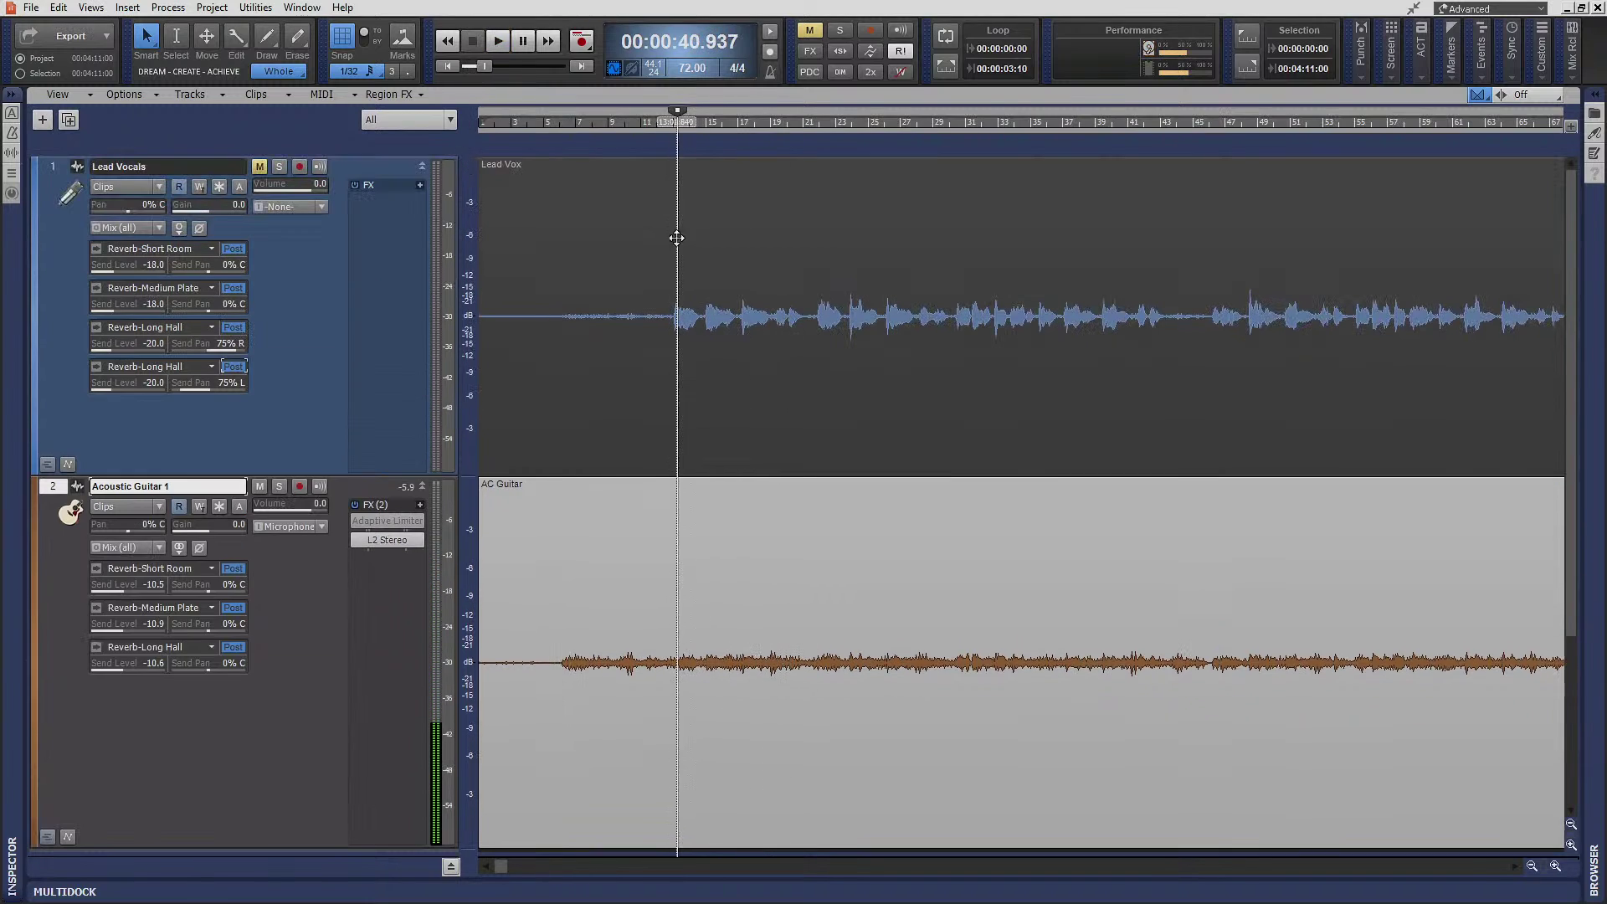
key(space)
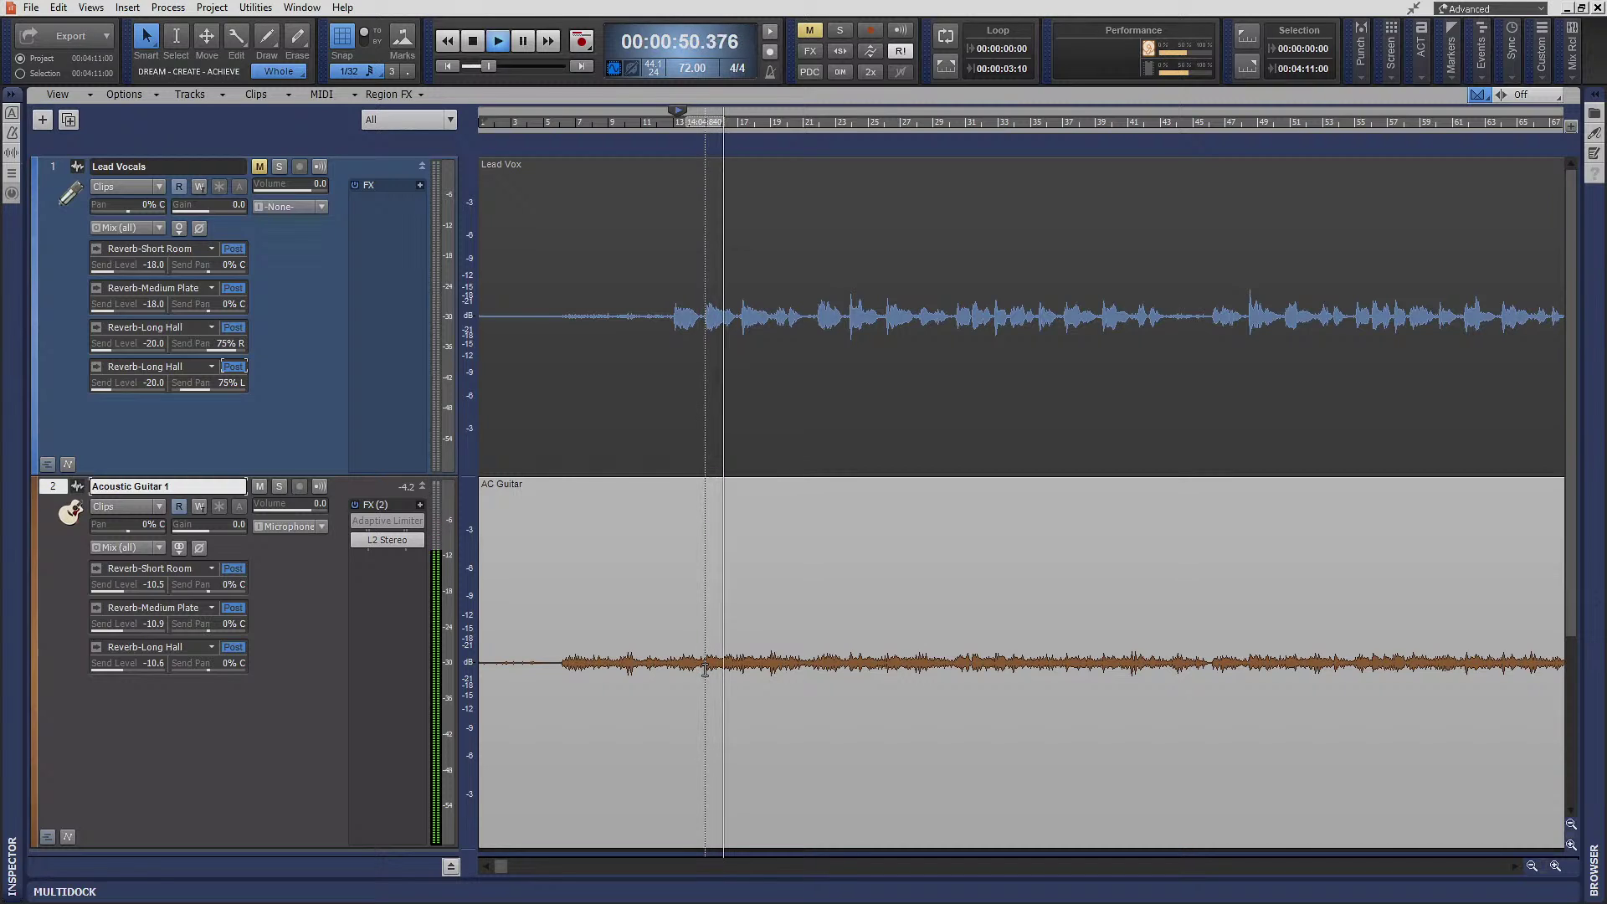
key(space)
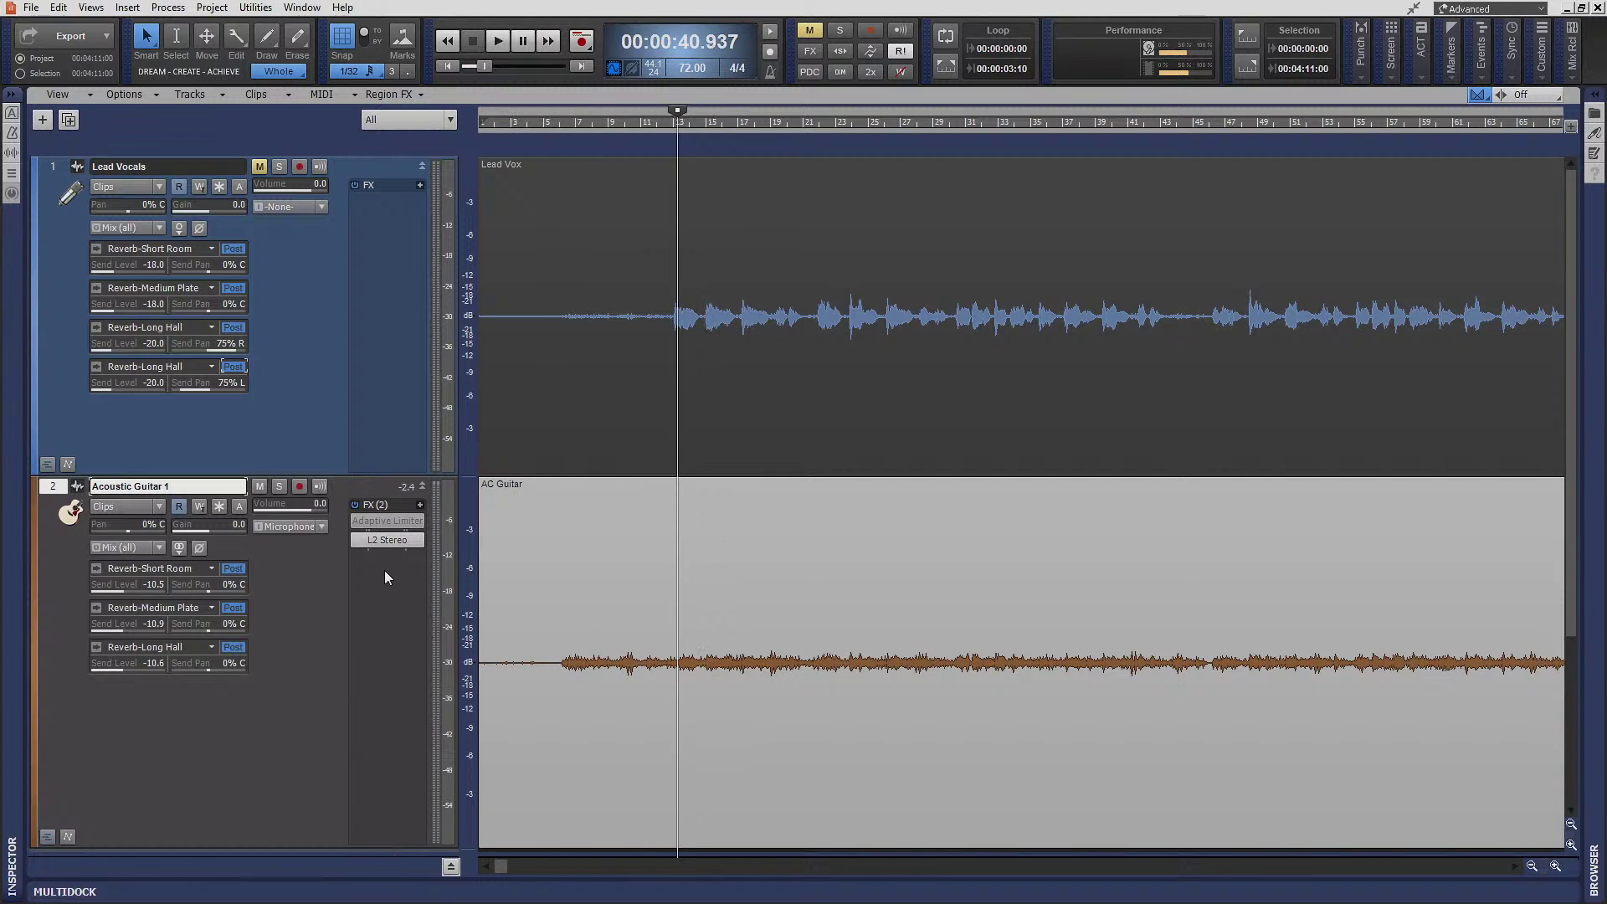
- Show the buses below the tracks and open the Console view, enlarged to fill the screen
scroll(518, 759, down, 2)
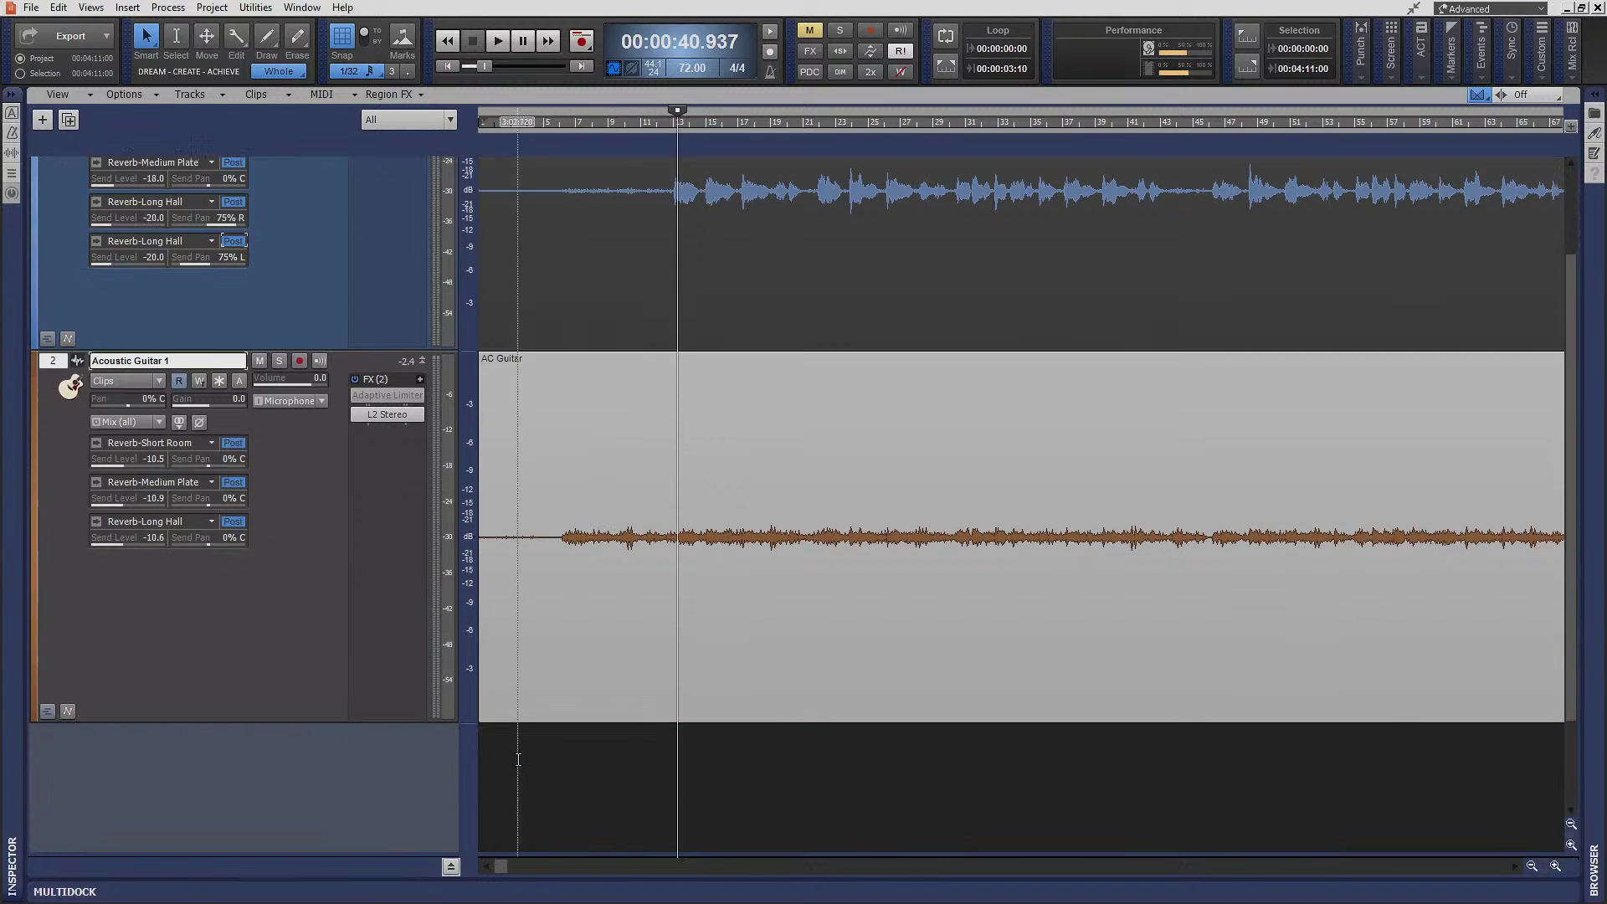
scroll(520, 720, up, 2)
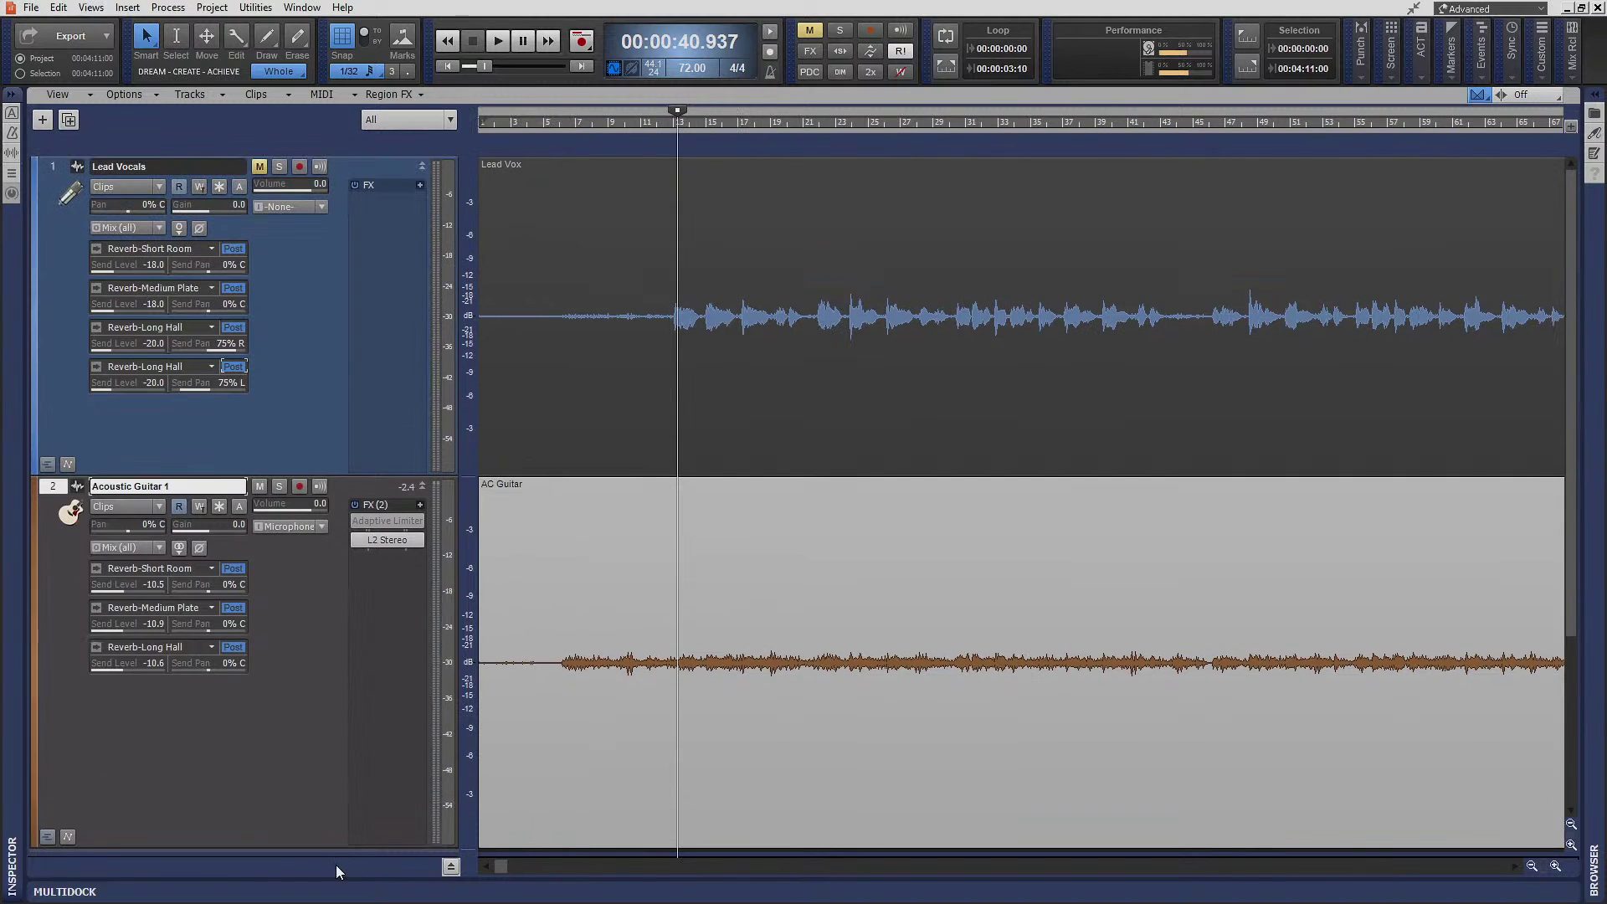
click(449, 866)
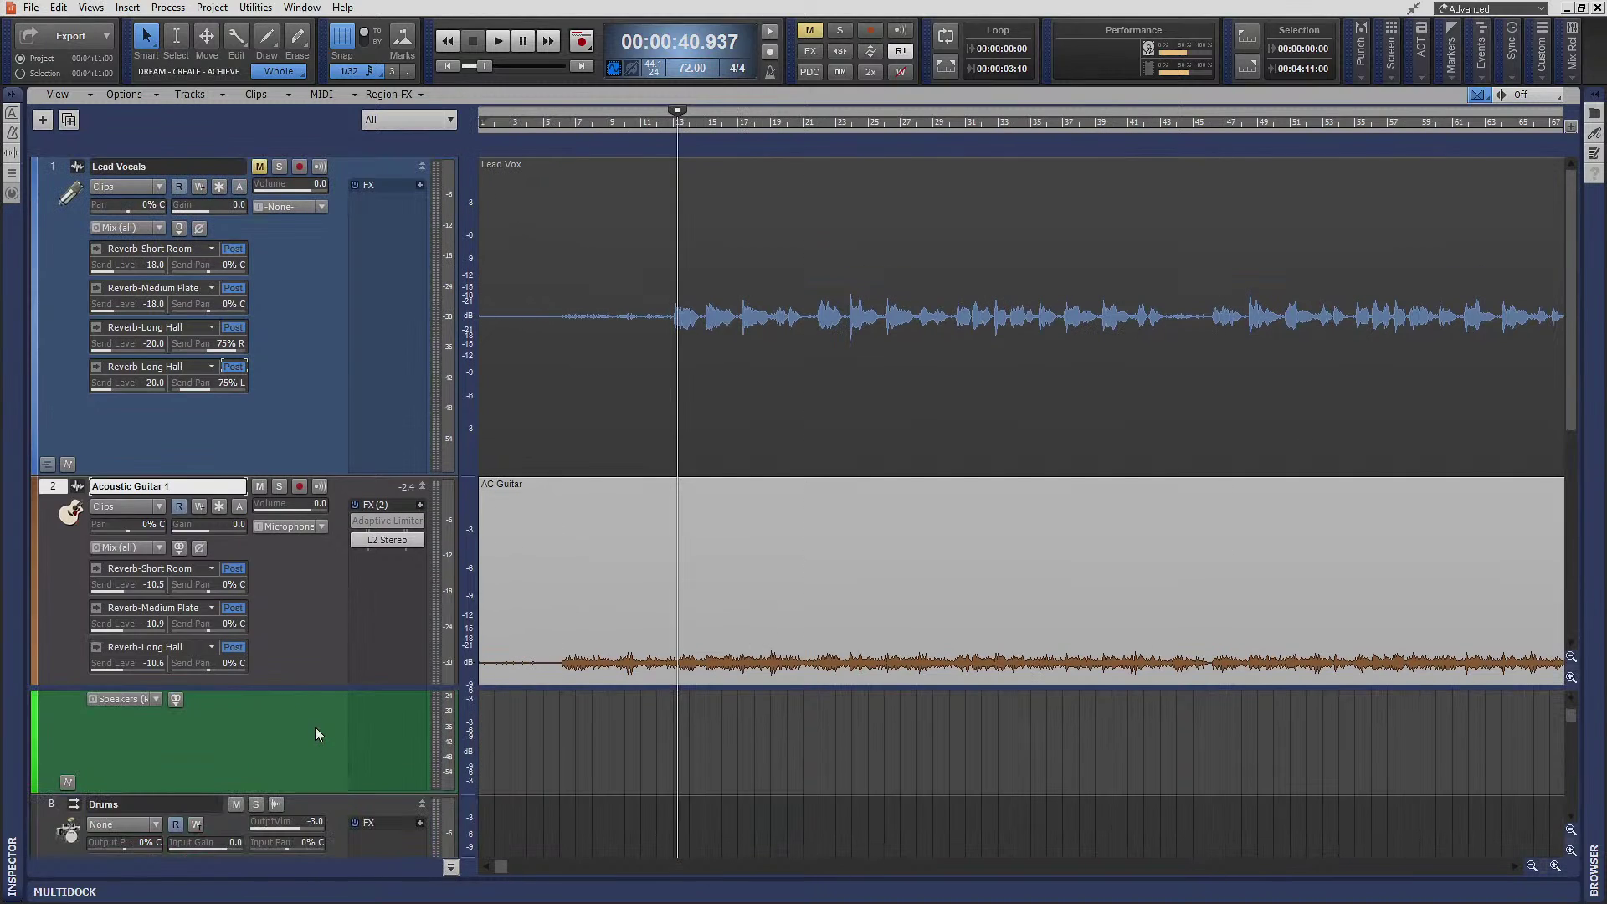
click(91, 7)
click(117, 102)
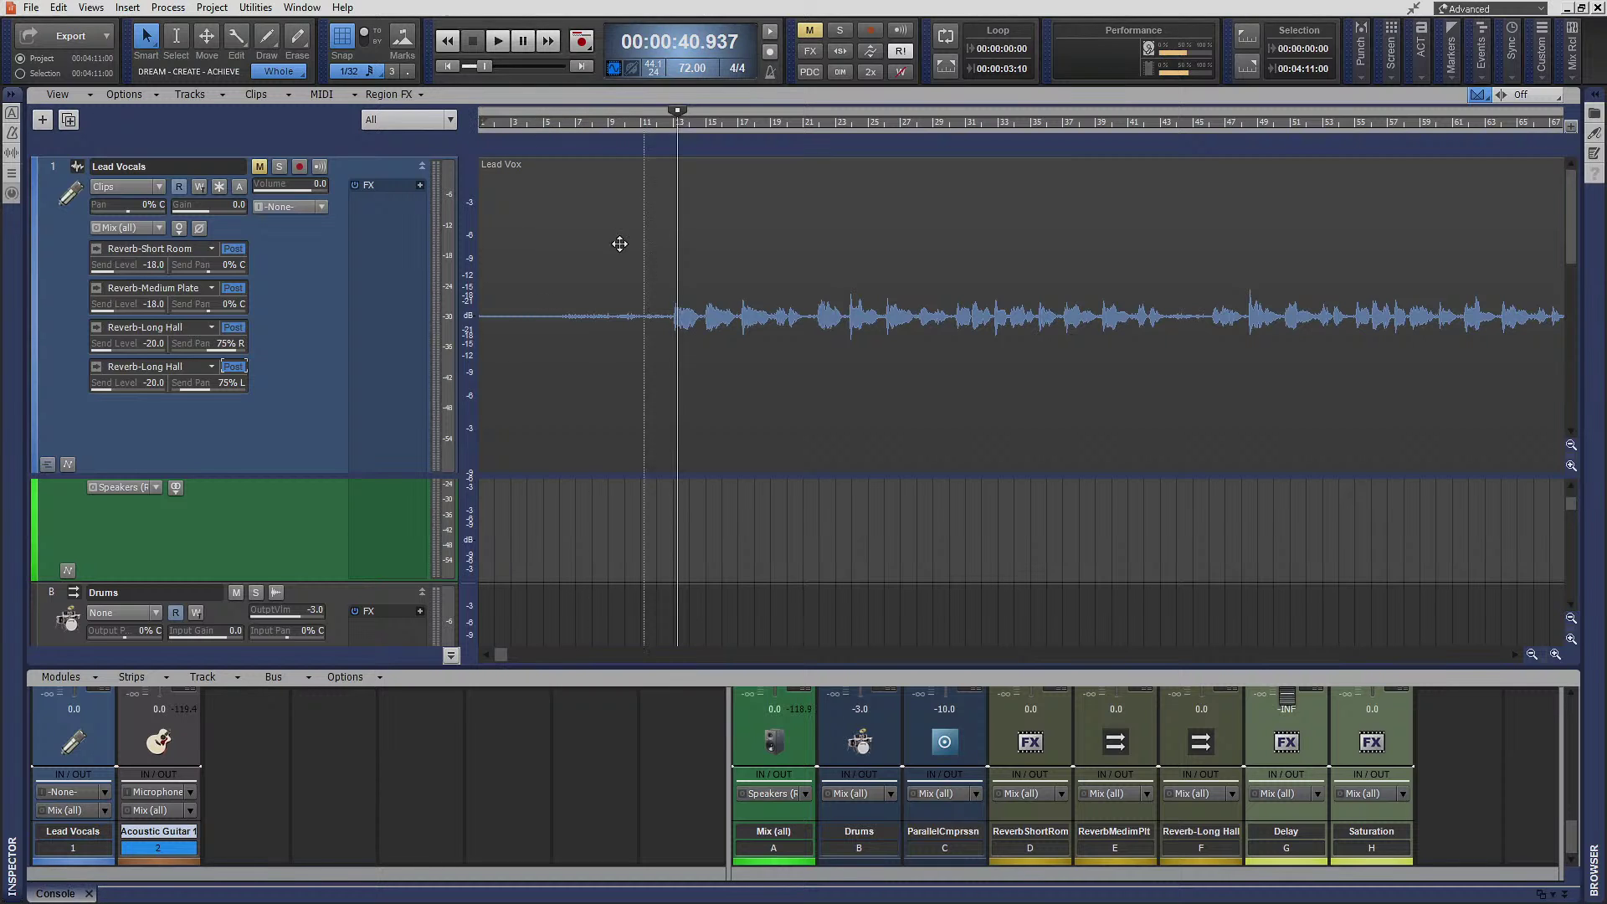
double_click(61, 893)
drag(561, 707, 563, 1)
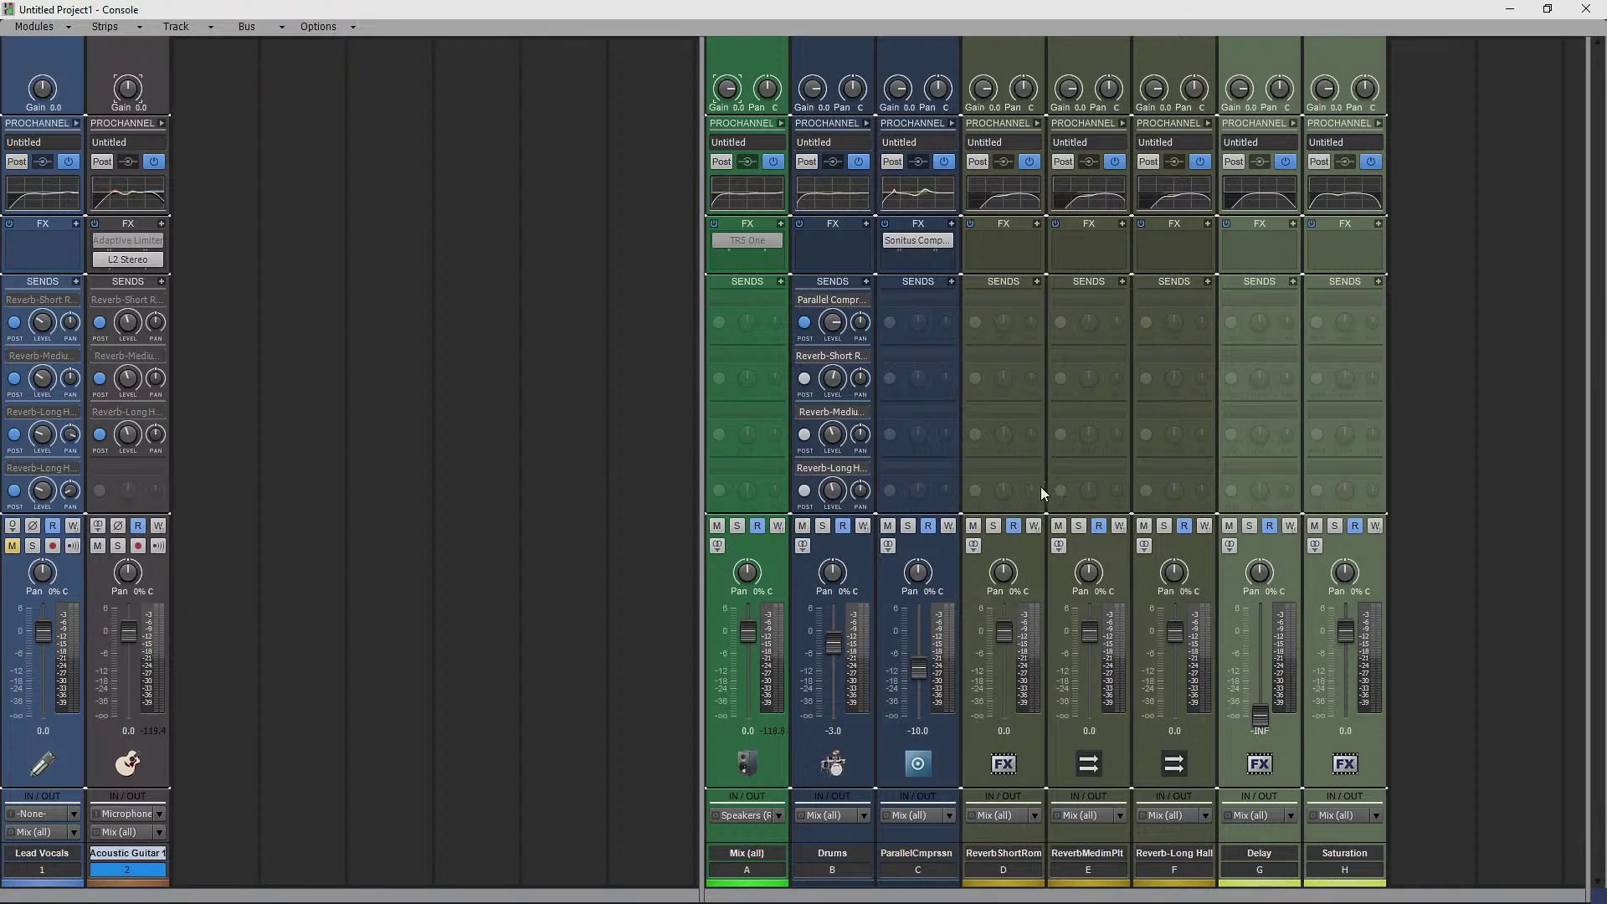
- Mute the three reverb buses plus Delay, Saturation, ParallelCmprssn and Drums while auditioning the guitar, and put away the Console and bus pane
drag(973, 525, 1316, 530)
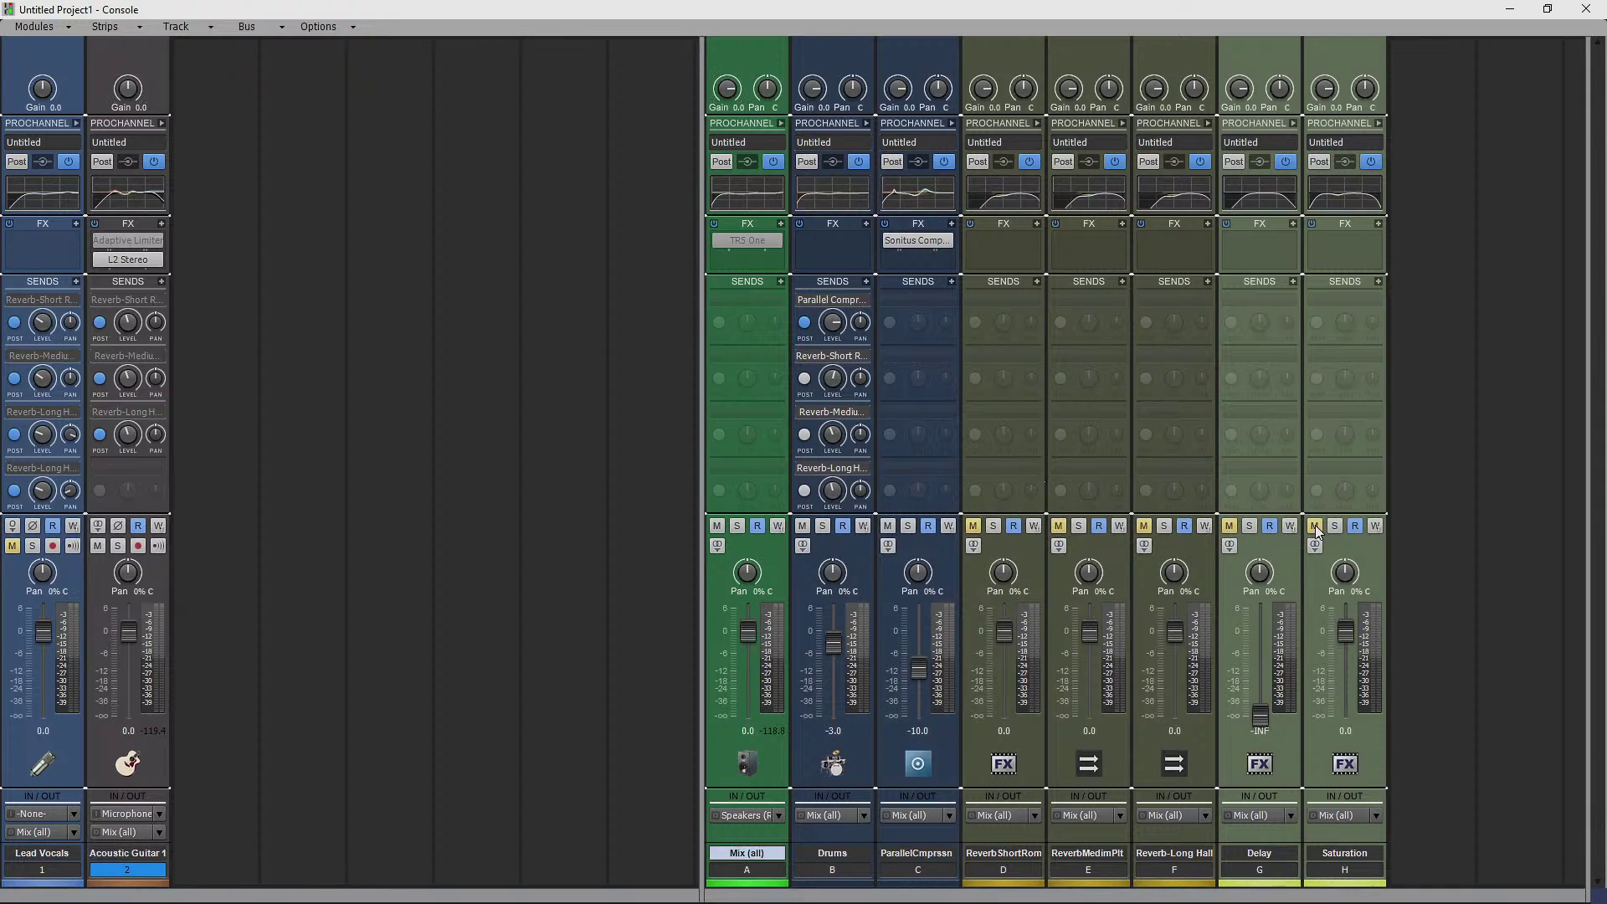
key(space)
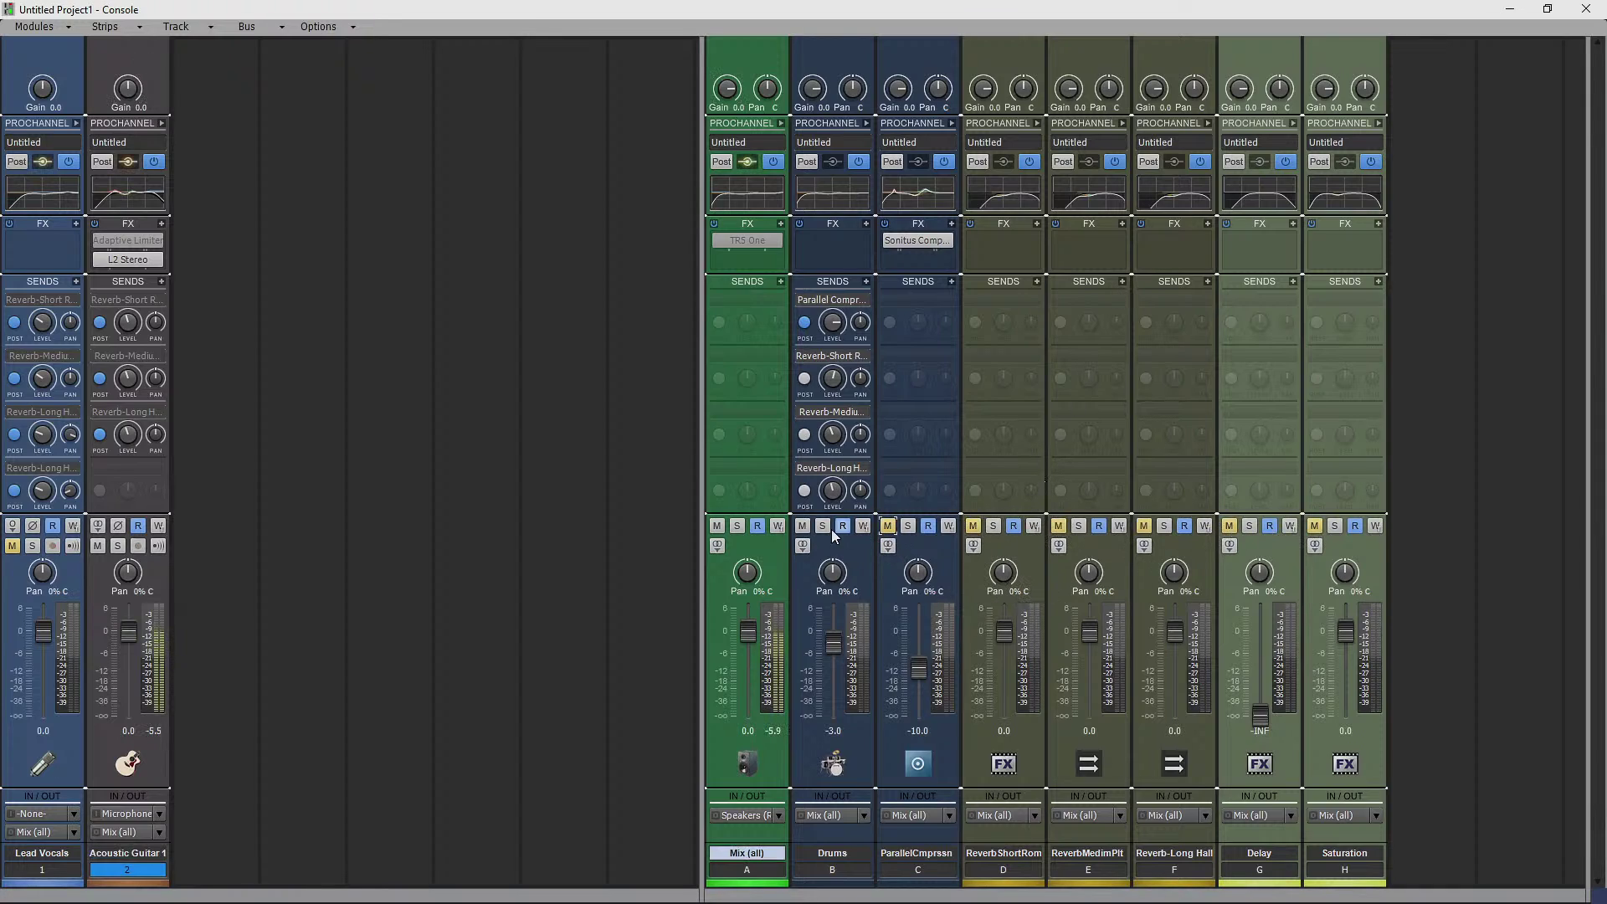
click(801, 525)
ctrl+click(802, 526)
click(1510, 10)
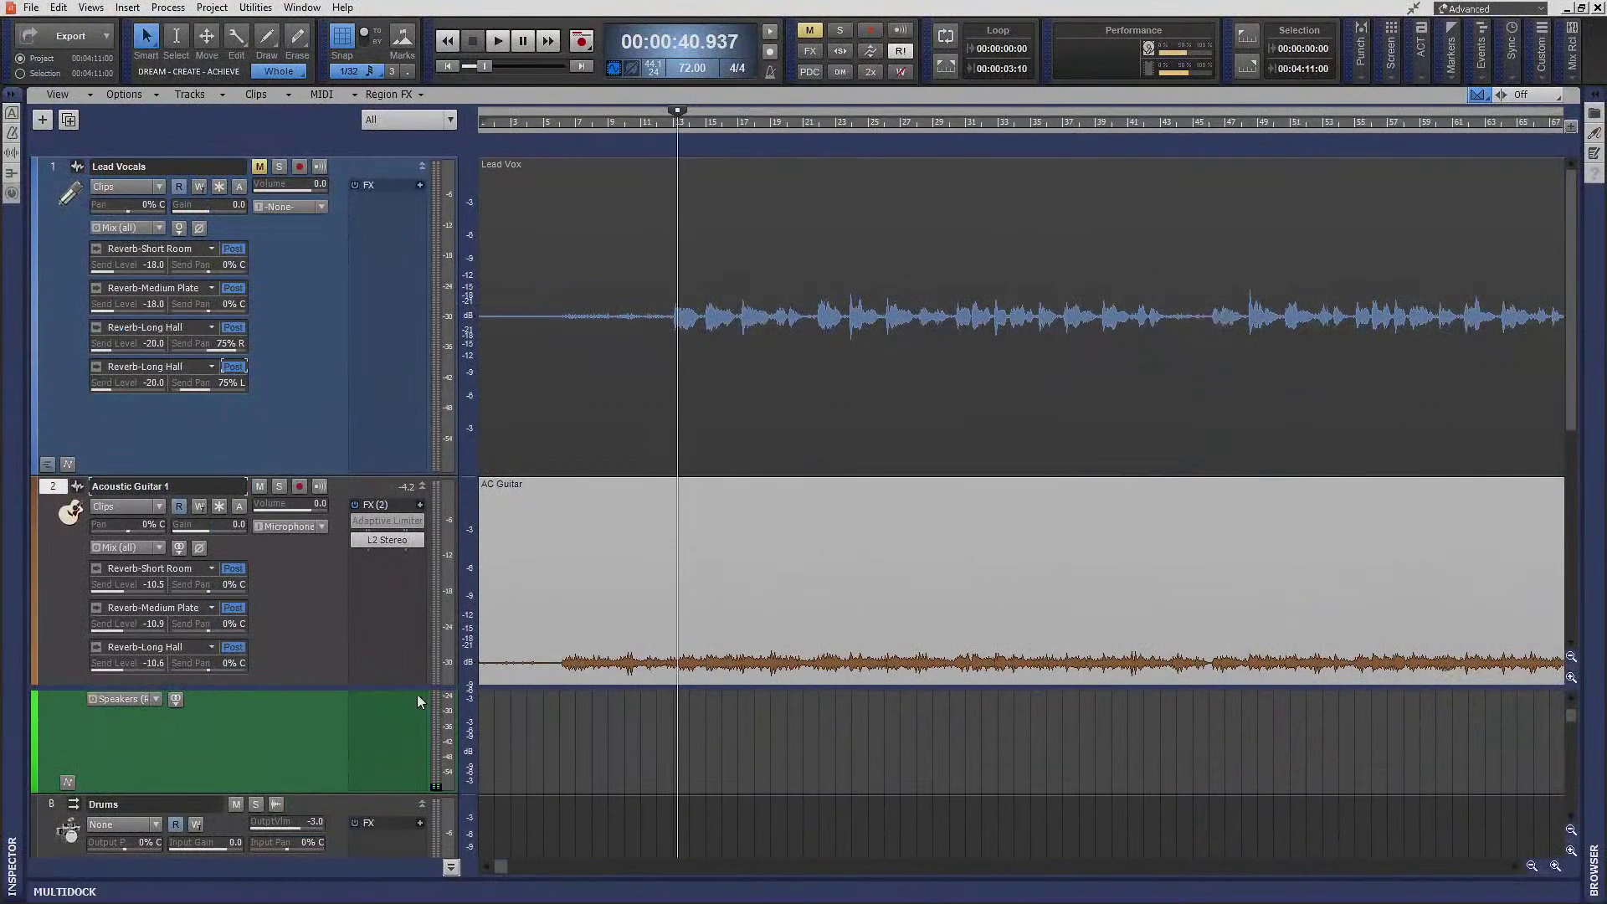
click(452, 863)
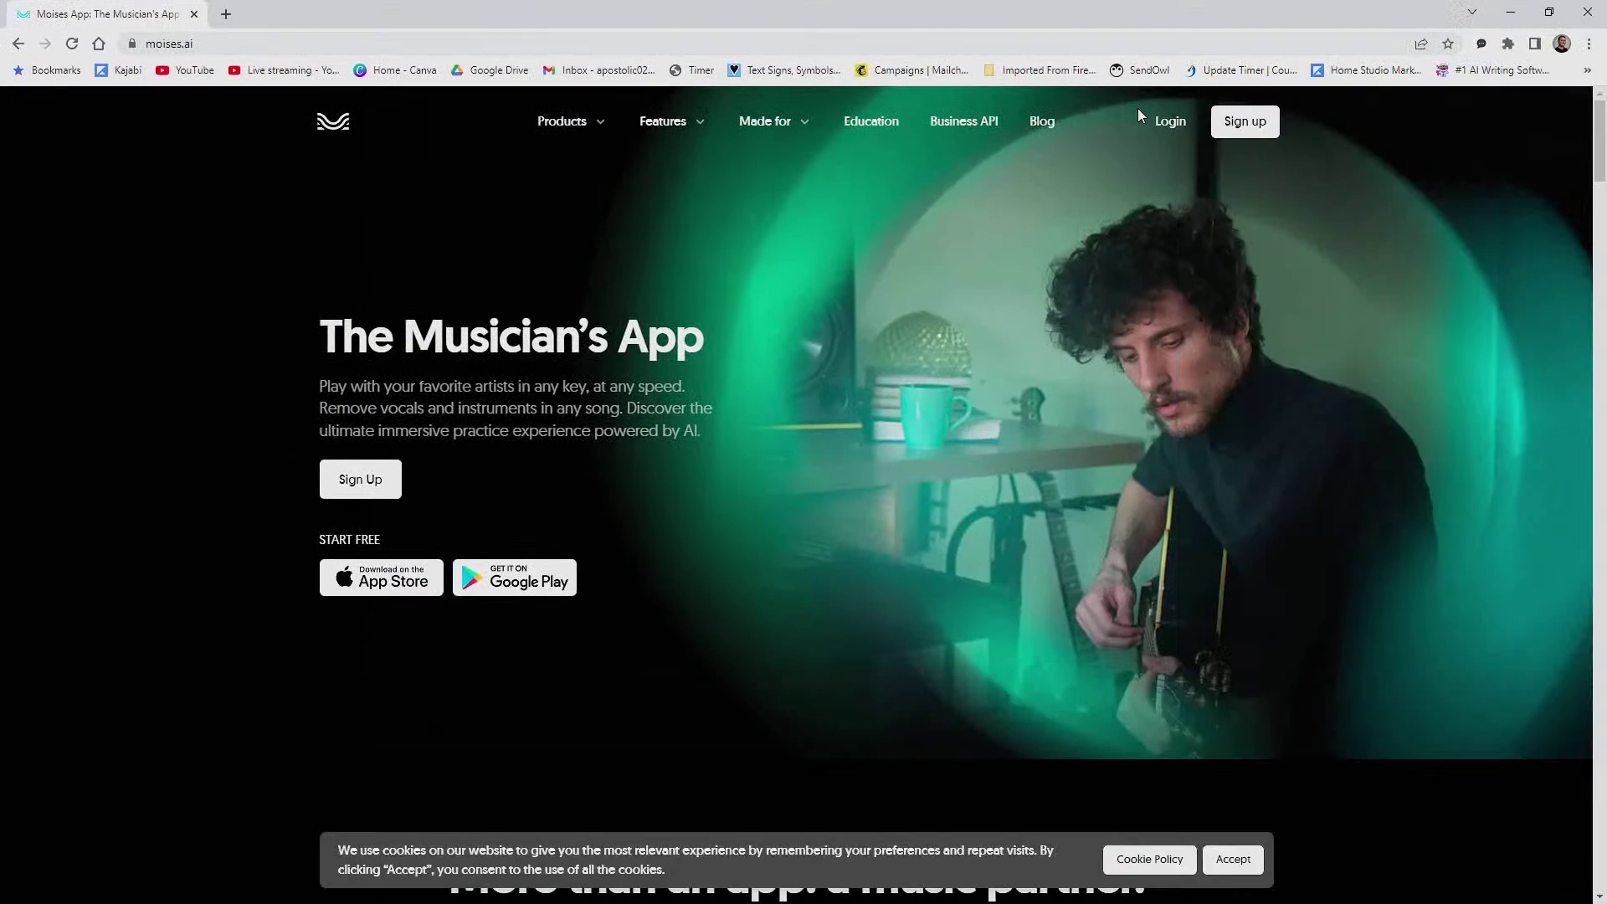
- In the browser, log in to Moises and start a new Track Separation upload without upgrading to Premium
click(1167, 121)
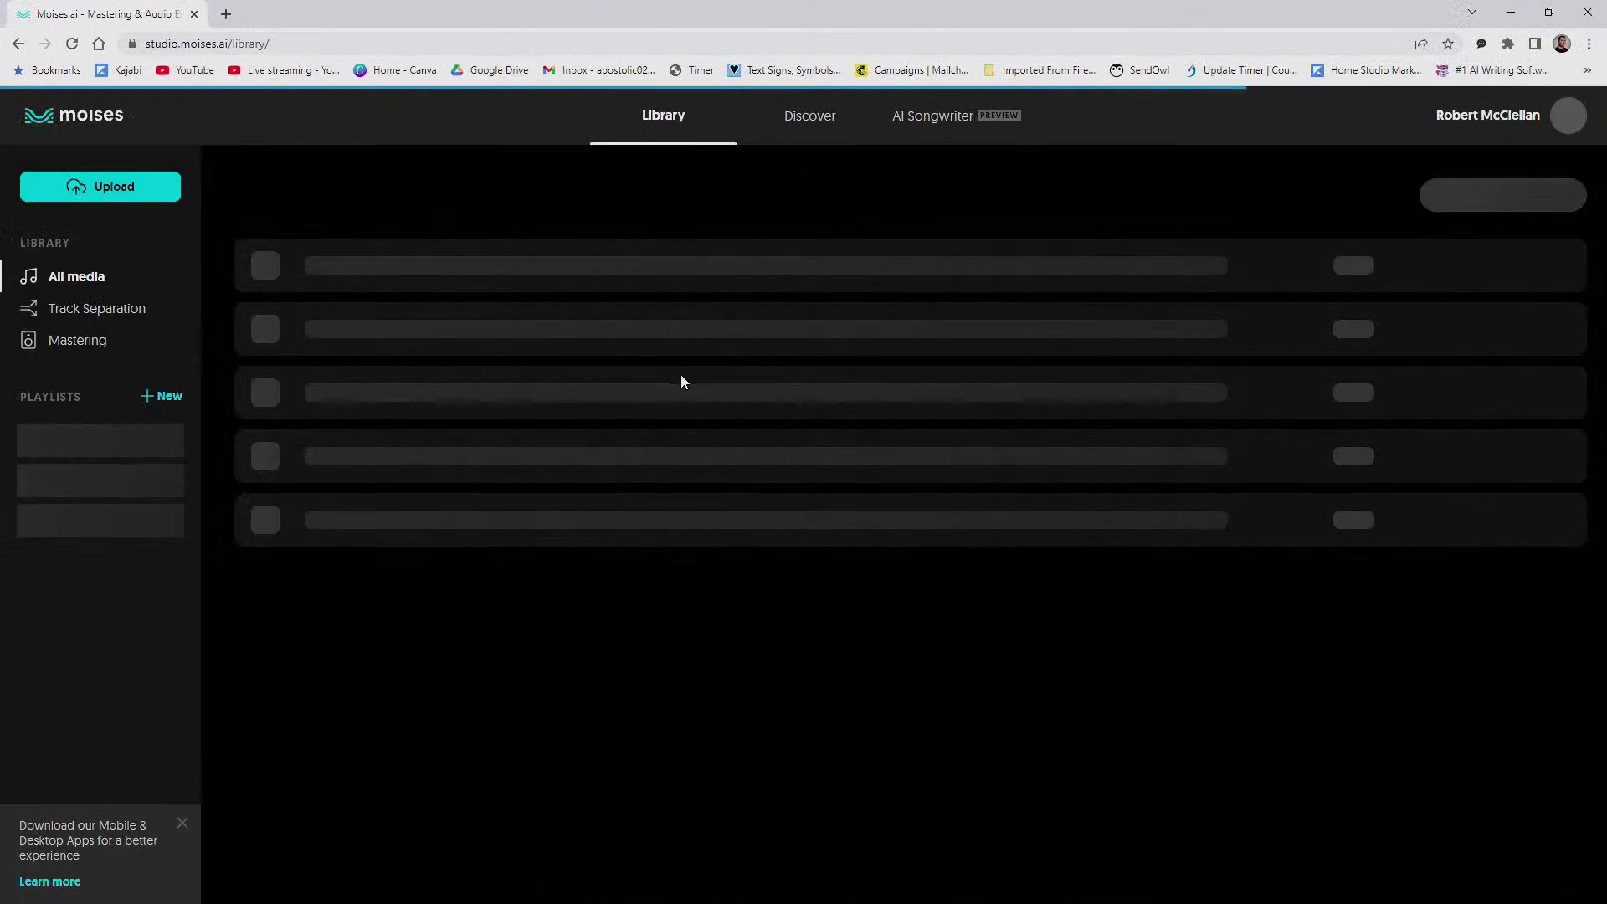
click(117, 190)
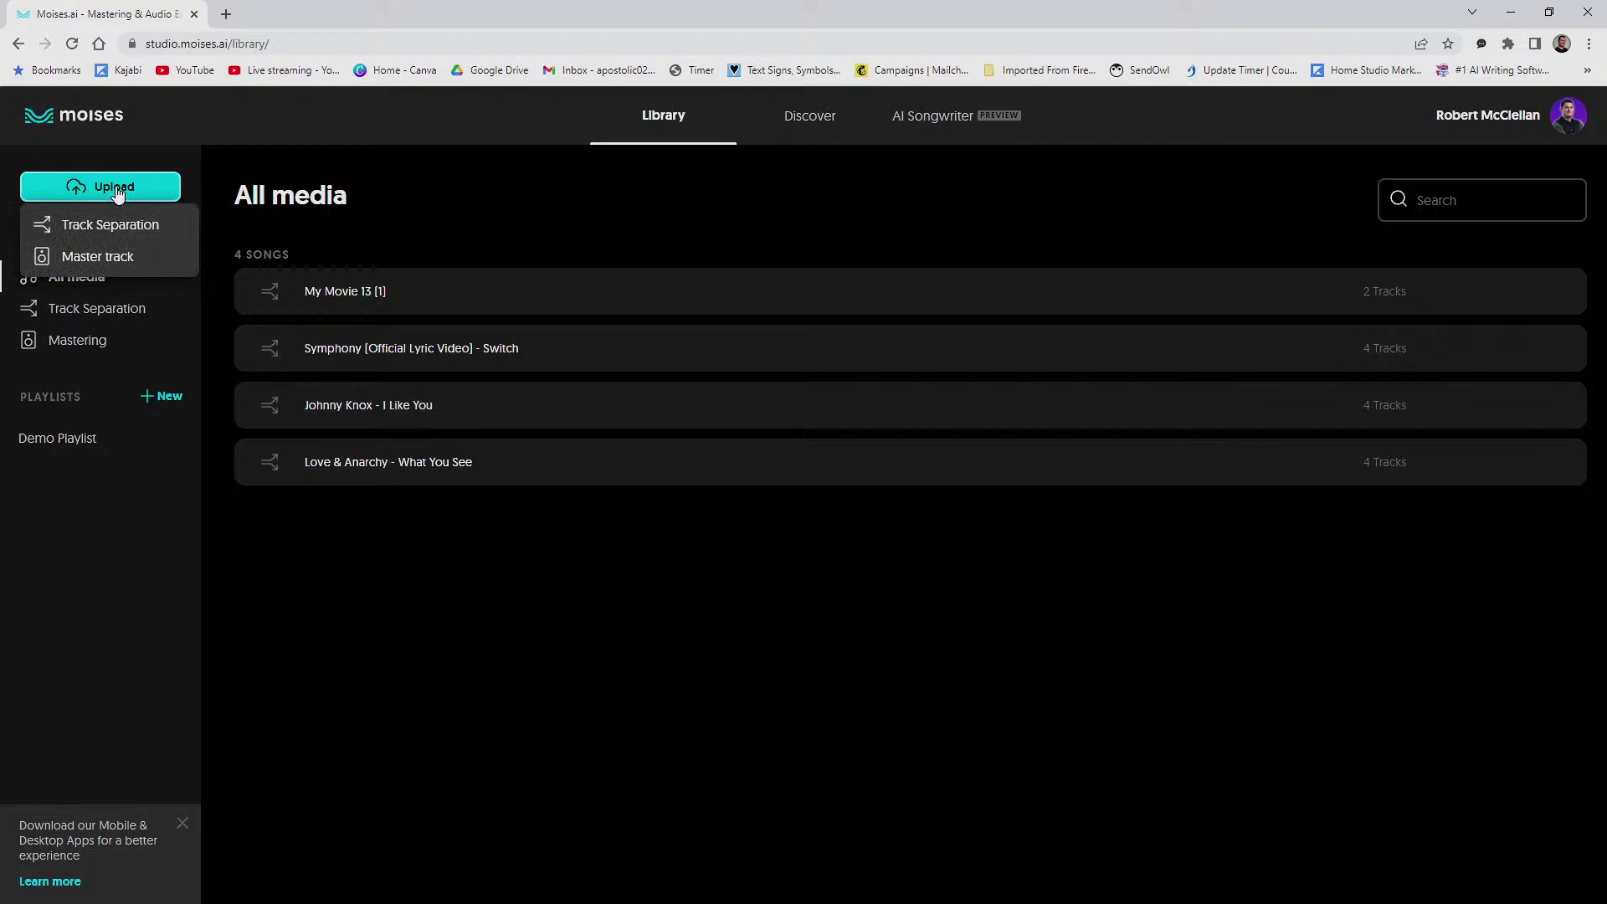
click(110, 226)
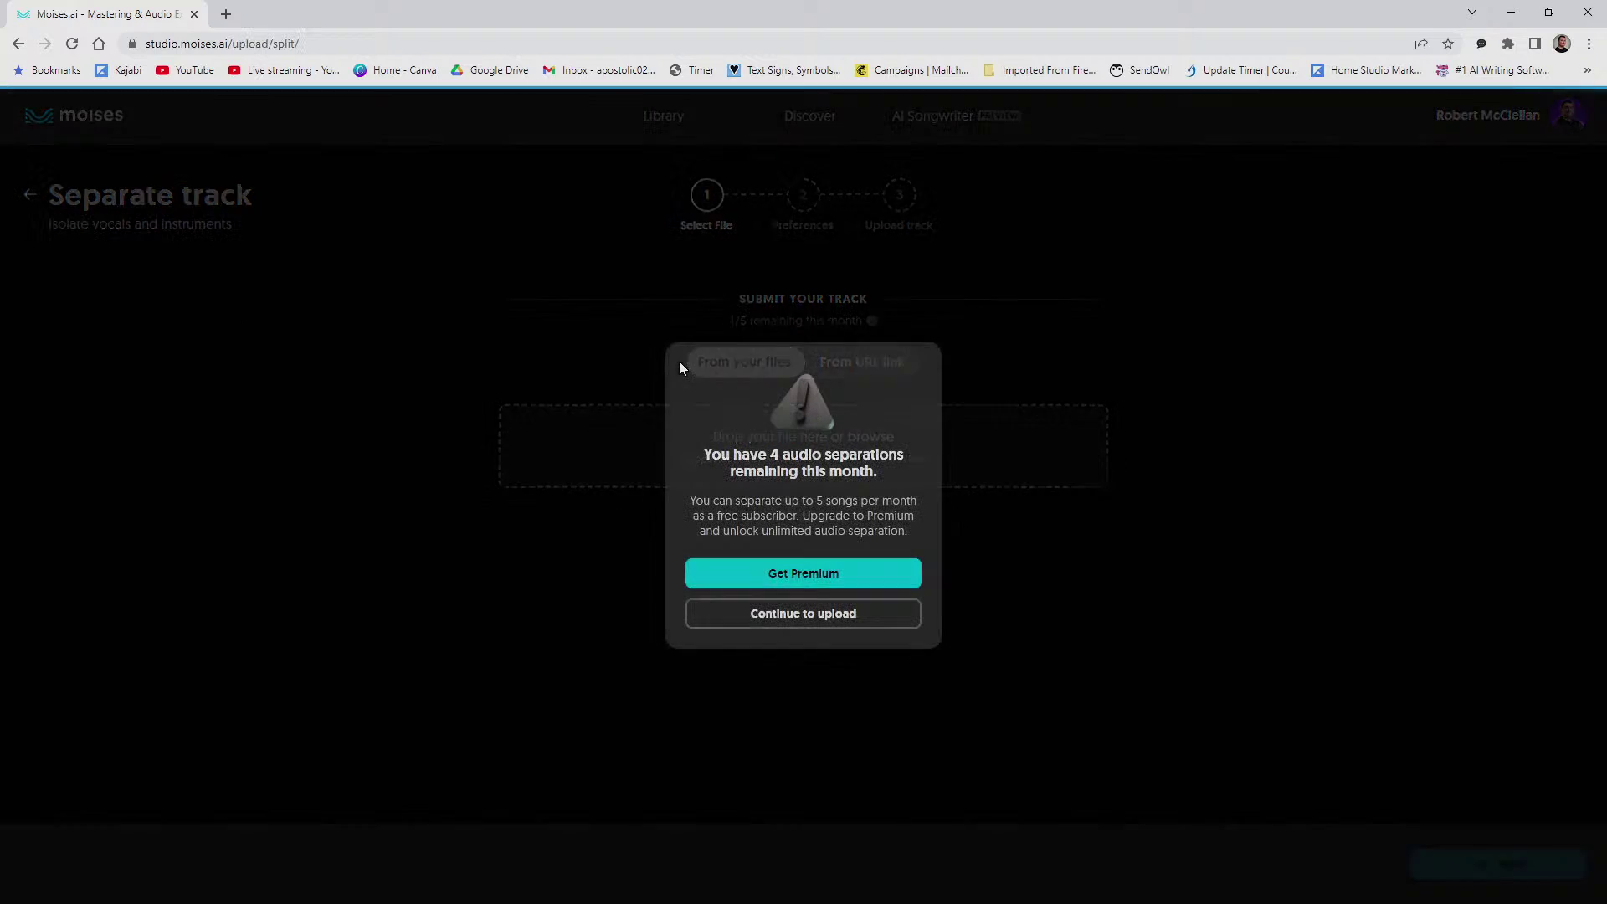
click(851, 613)
- Browse for a file to upload, going from Downloads into the A Song for My Boys aka Stole My Heart folder, down to Media and Recording
click(802, 471)
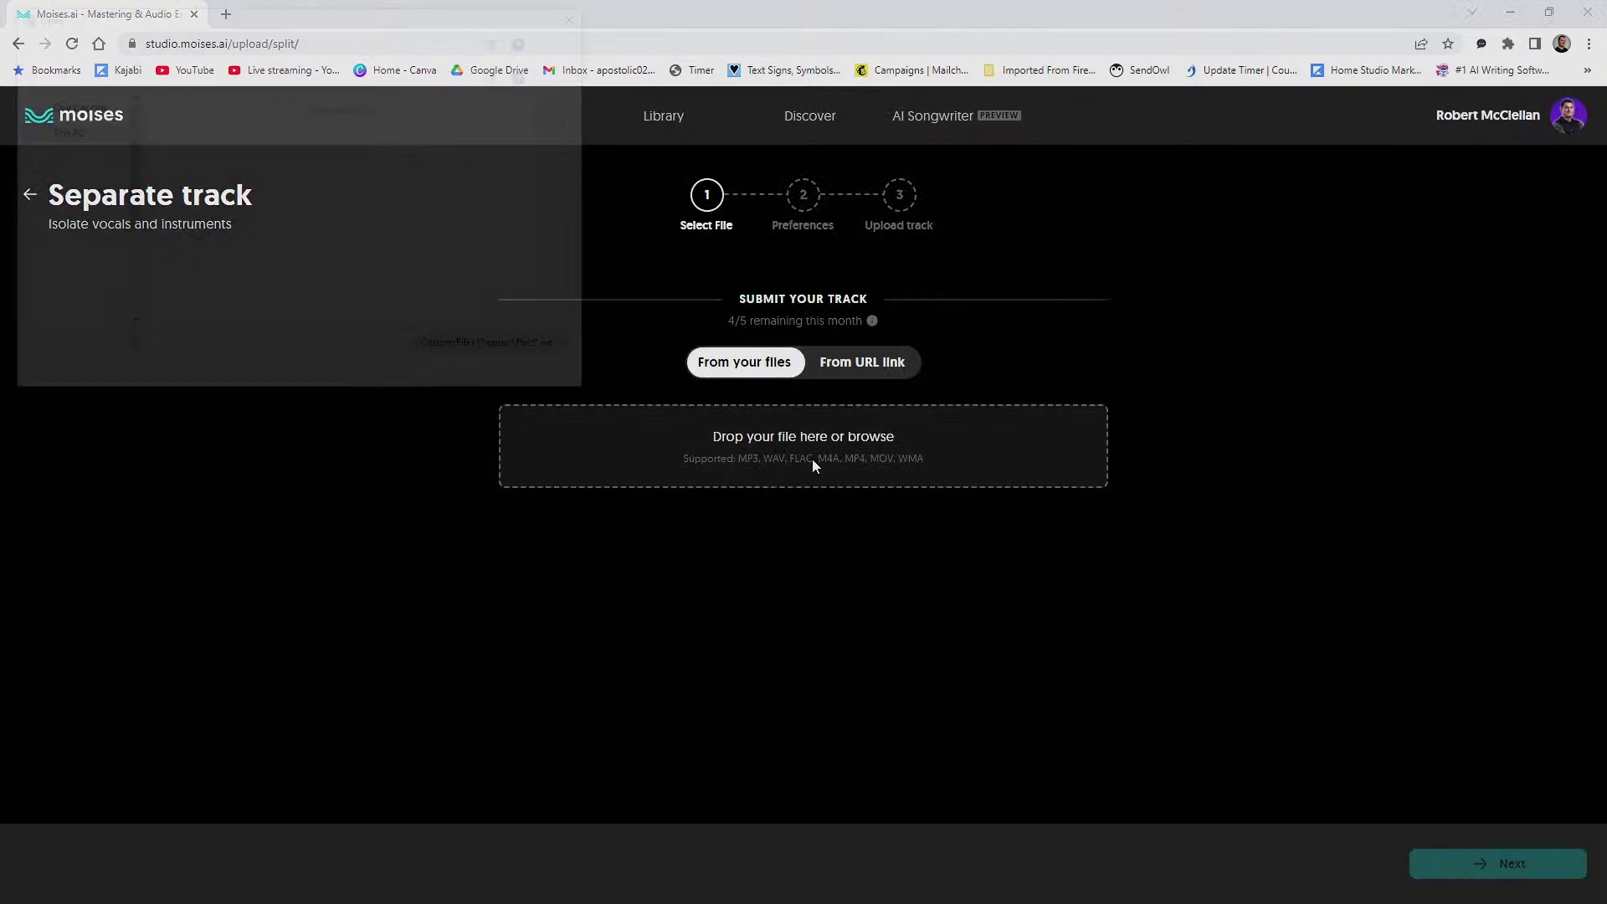
scroll(376, 262, down, 2)
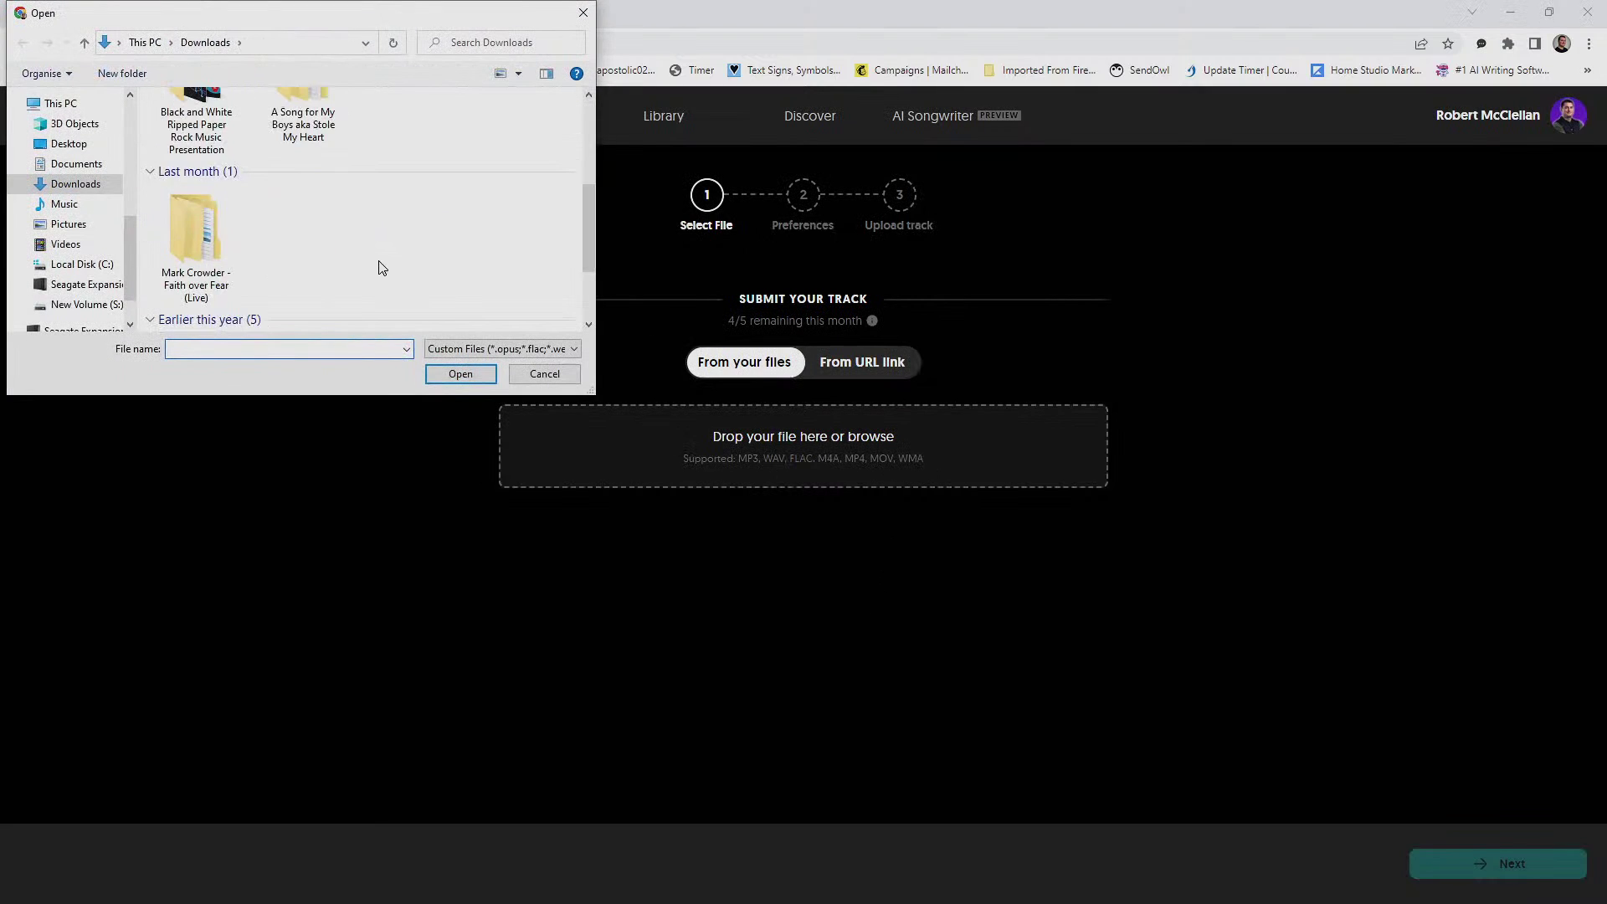
scroll(376, 262, up, 1)
double_click(344, 226)
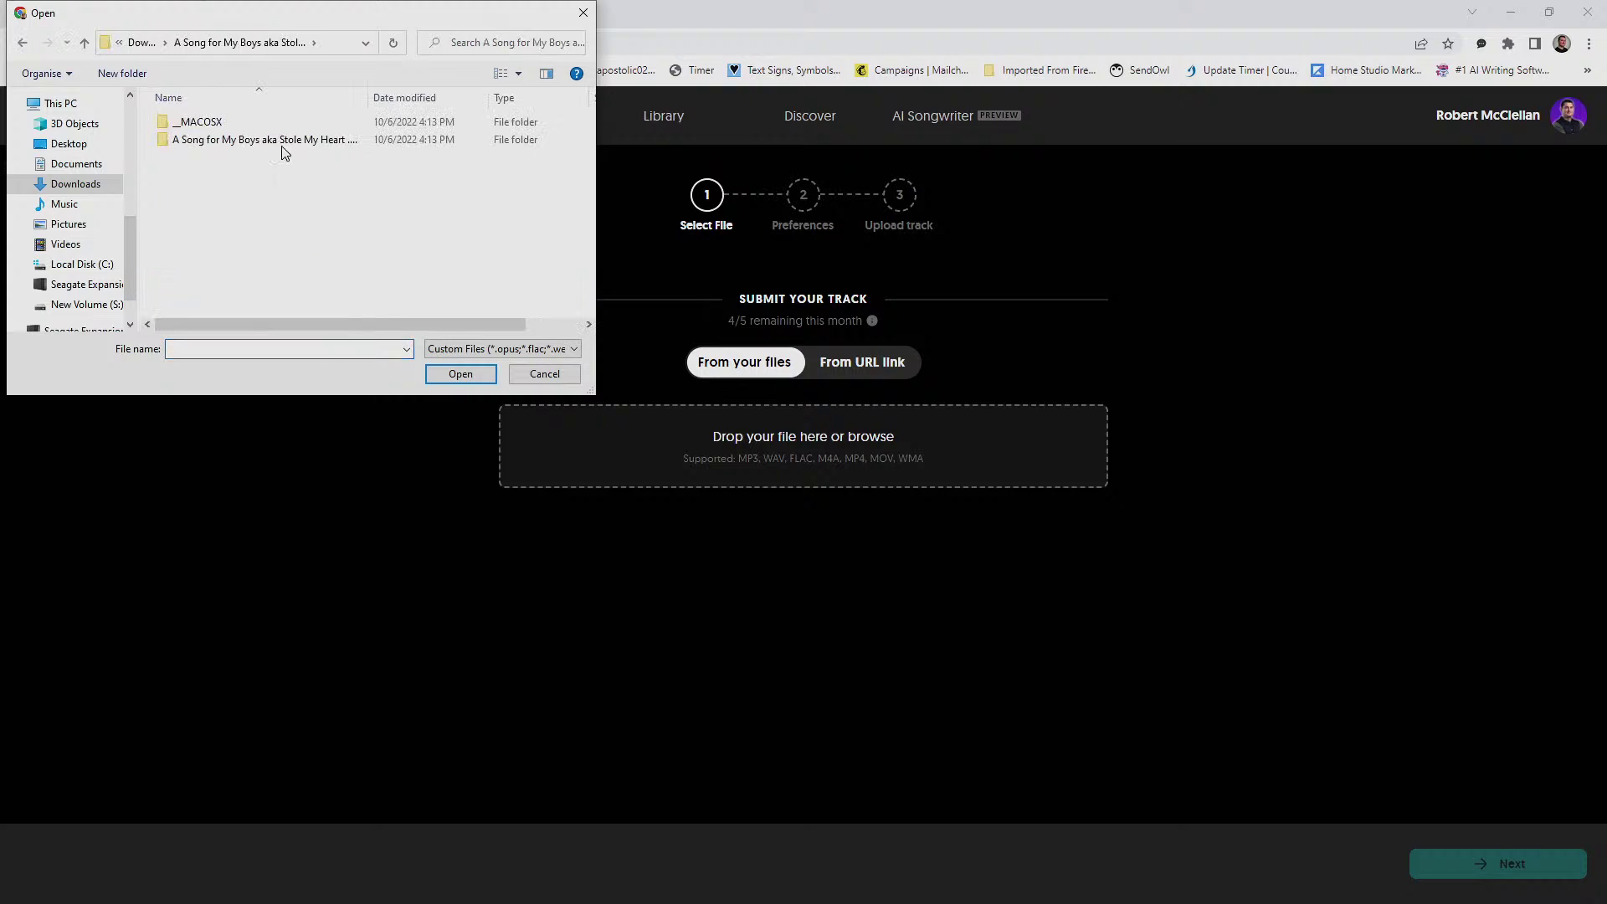
double_click(234, 141)
click(189, 144)
double_click(190, 143)
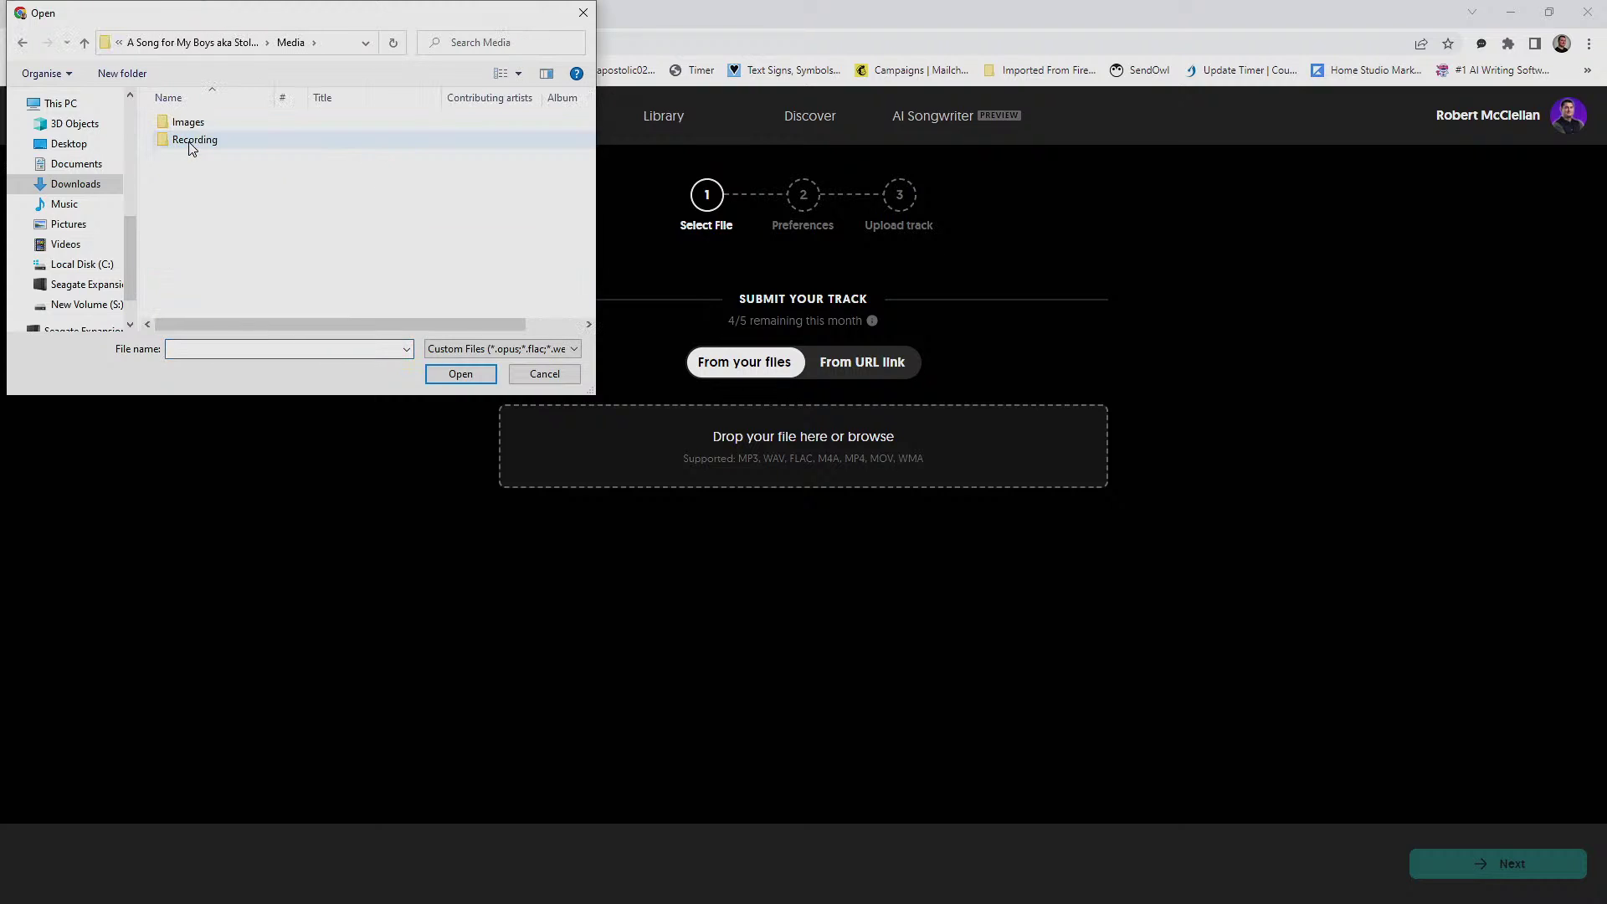
double_click(191, 141)
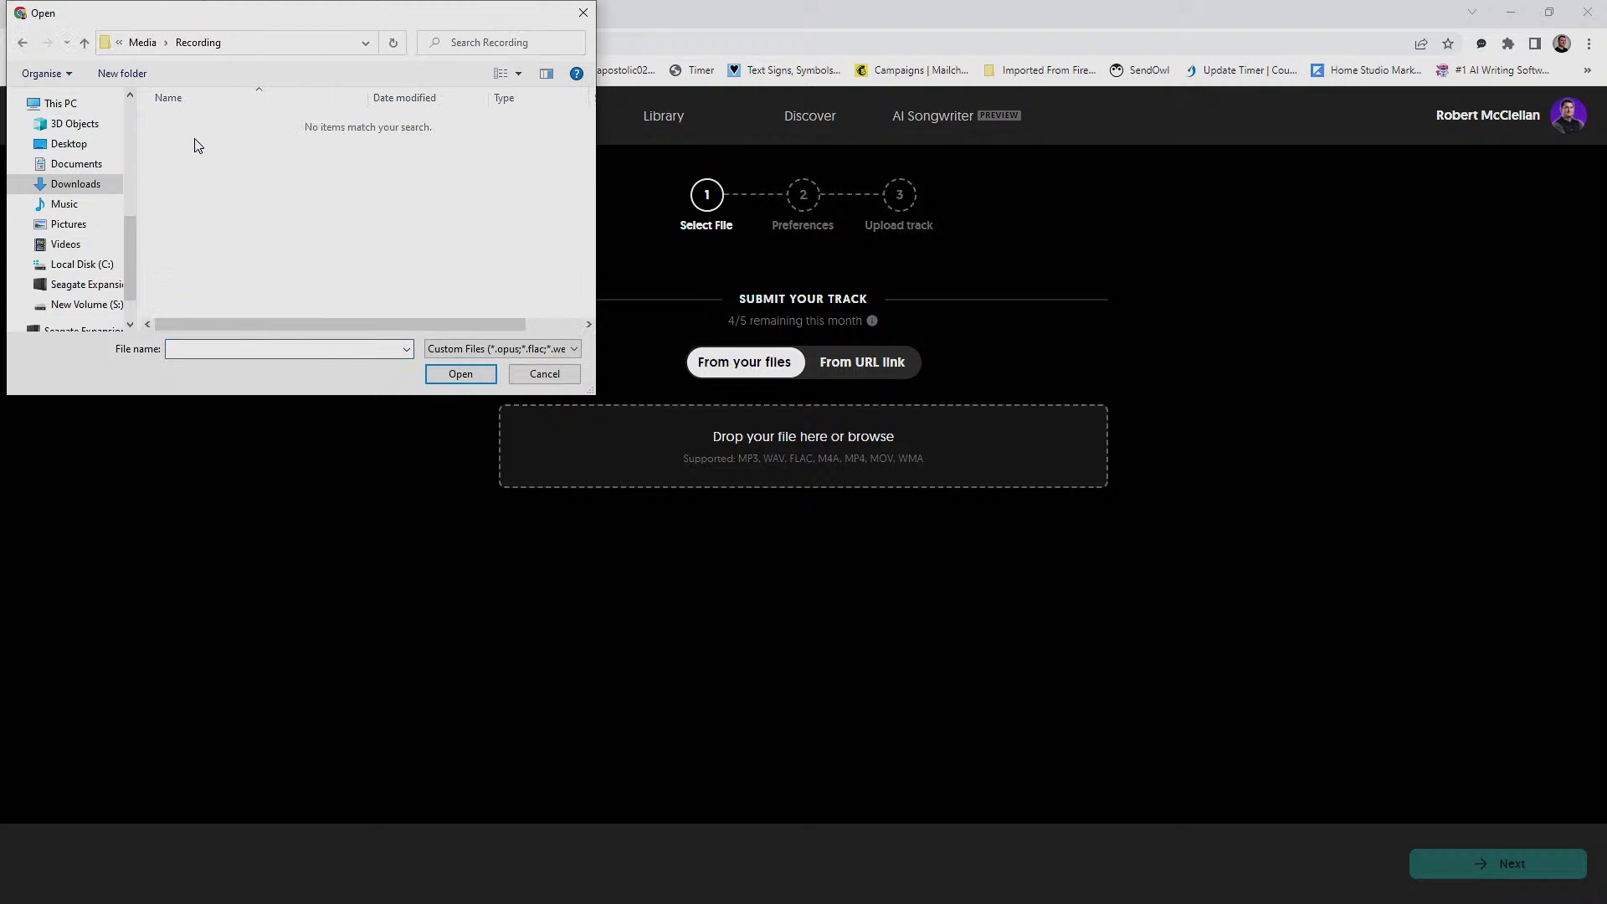
- Show all file types in the file dialog and choose Female Basic#50.aif from the Media folder
click(519, 348)
click(469, 378)
click(83, 43)
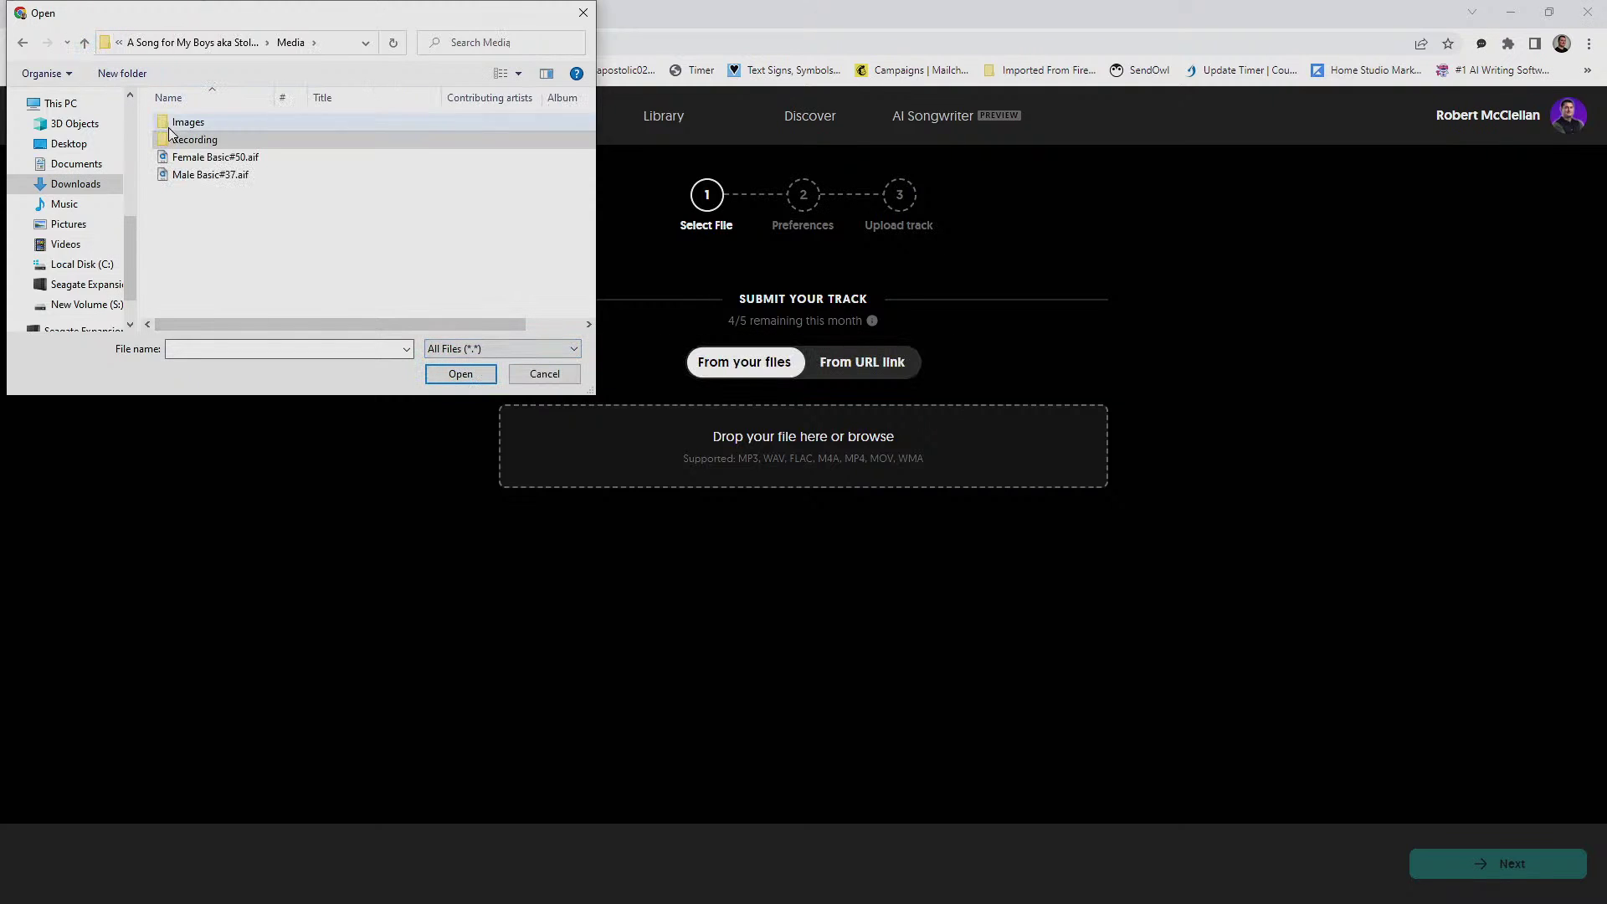
click(217, 159)
click(449, 375)
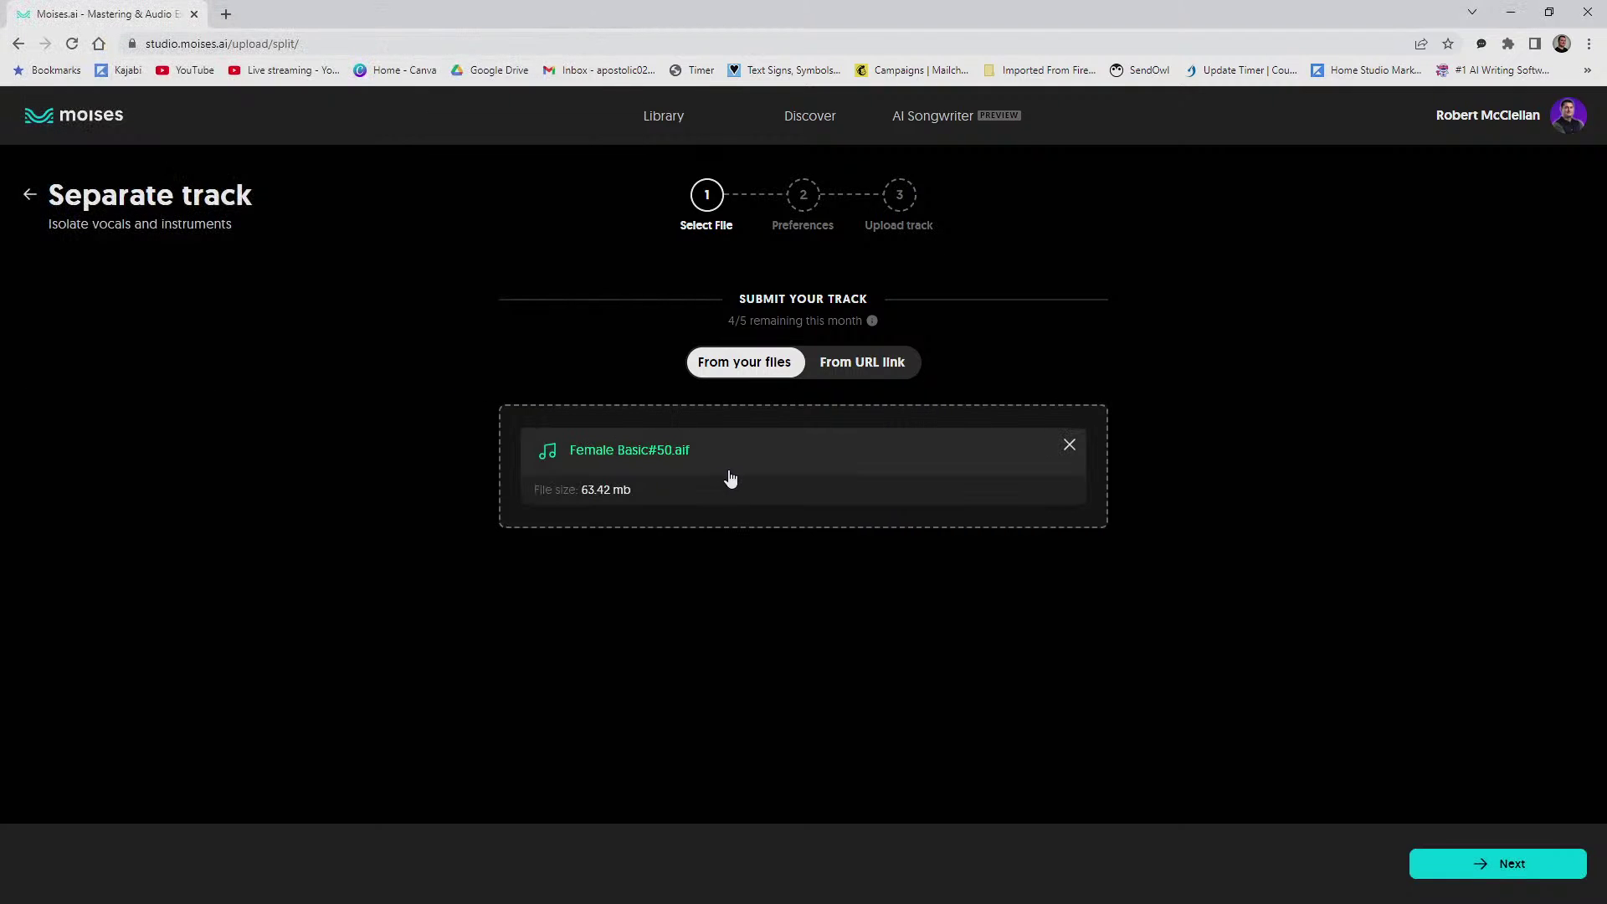
- Upload the file with the two-track Vocals, Instrumental separation type and open Female Basic#50 from the library
click(1516, 863)
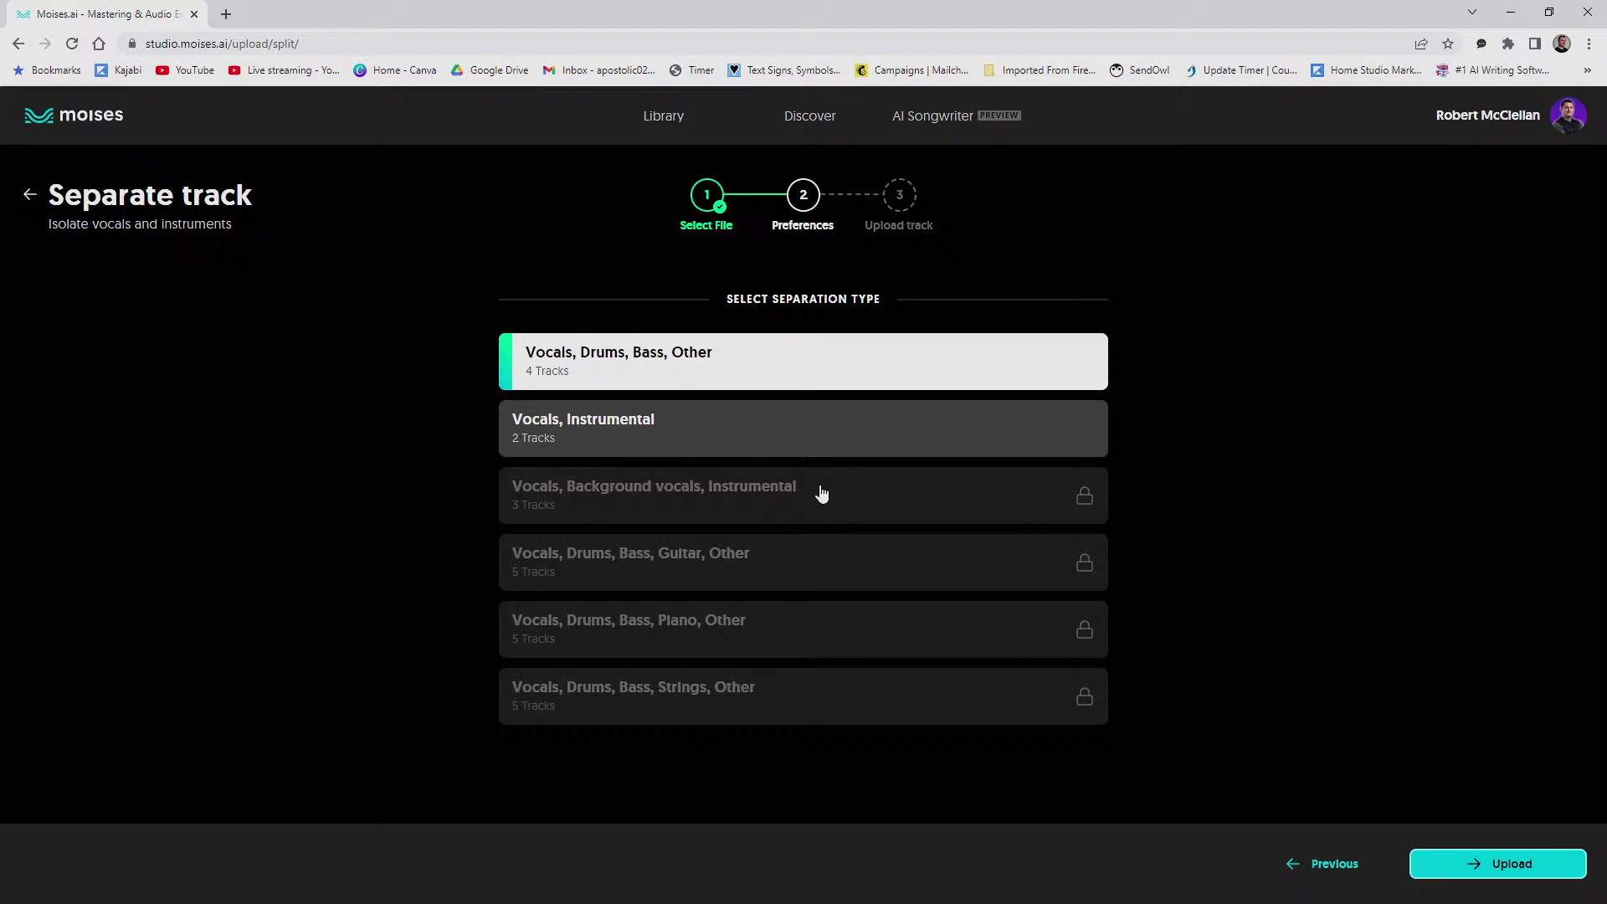
click(689, 452)
click(1490, 860)
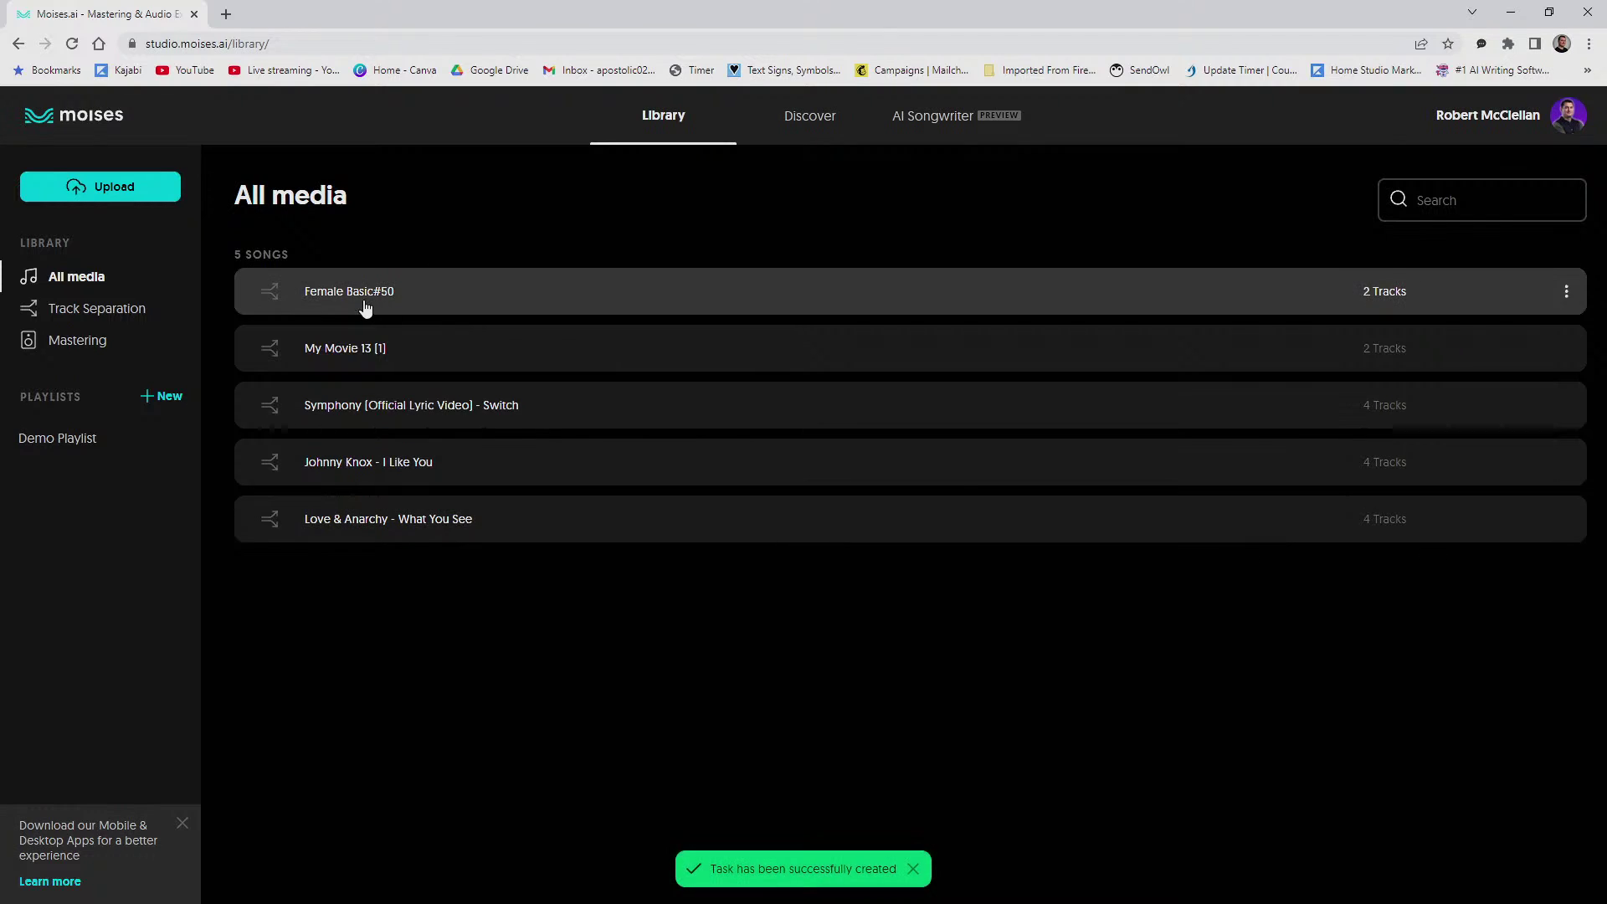
click(364, 303)
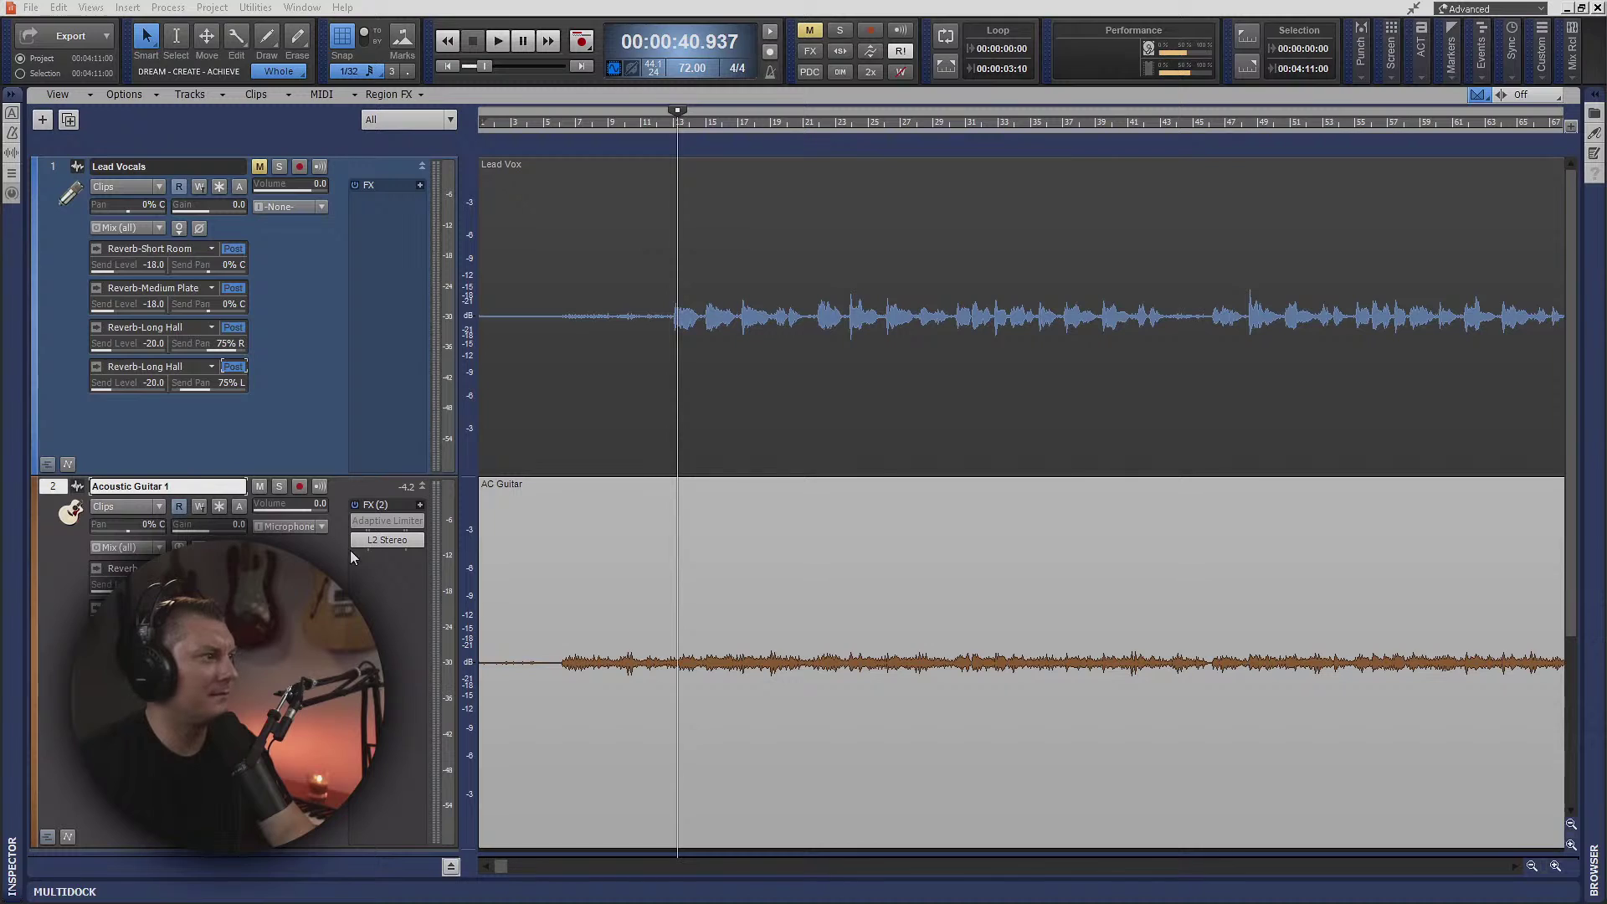
- Insert the Clarity Vx Pro Mono plug-in on the Acoustic Guitar 1 track in Cakewalk and minimize its window
right_click(389, 569)
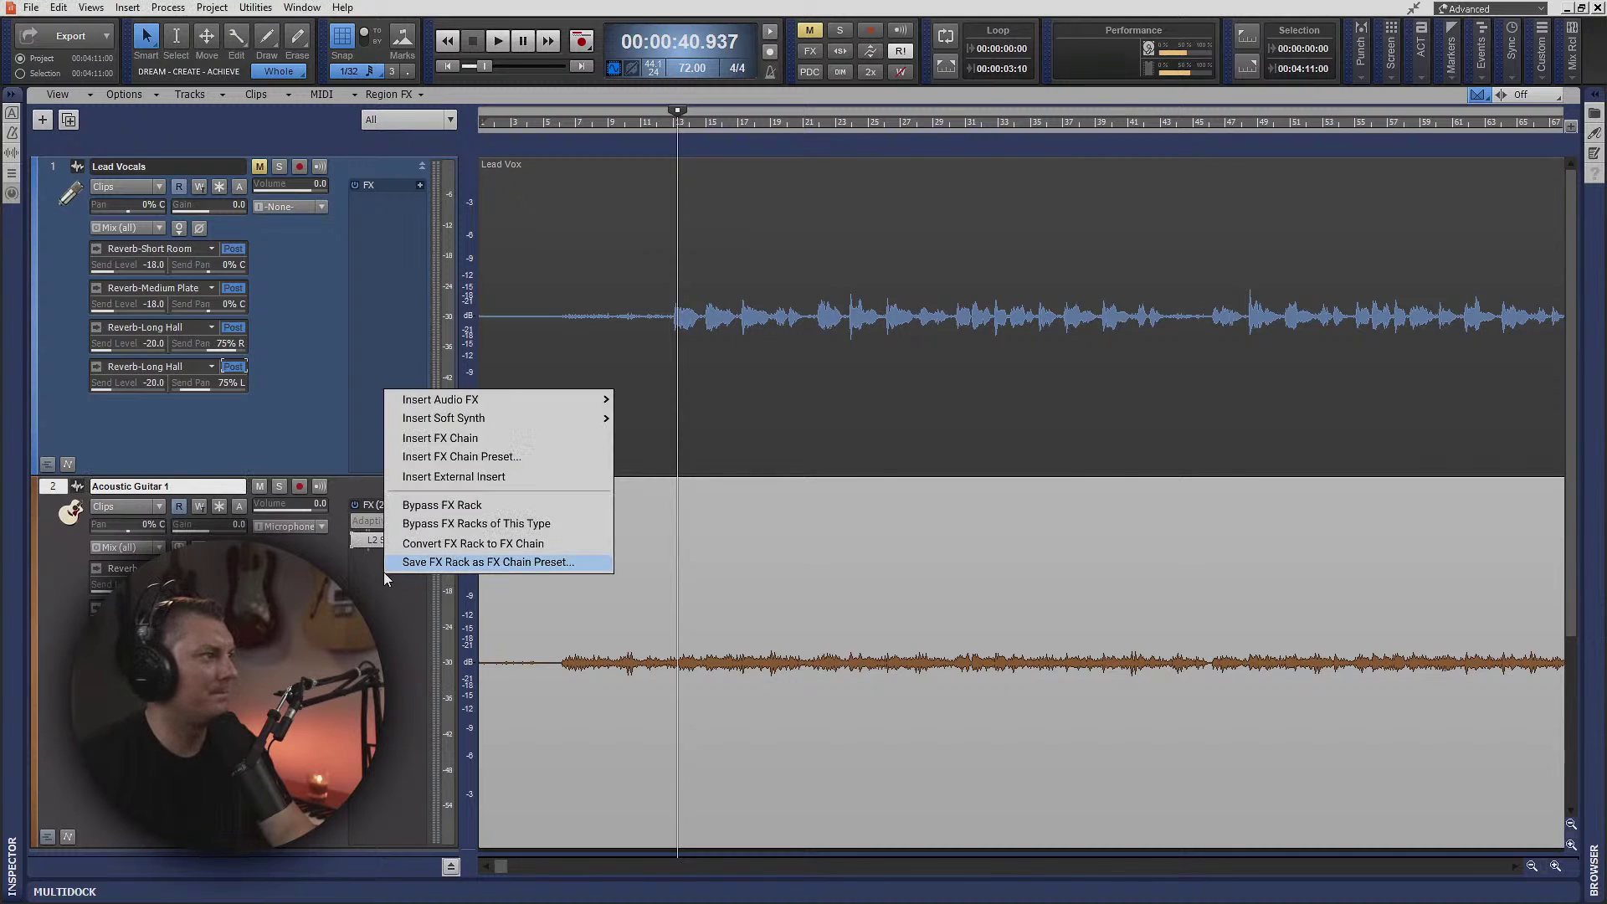
mouse_move(480, 400)
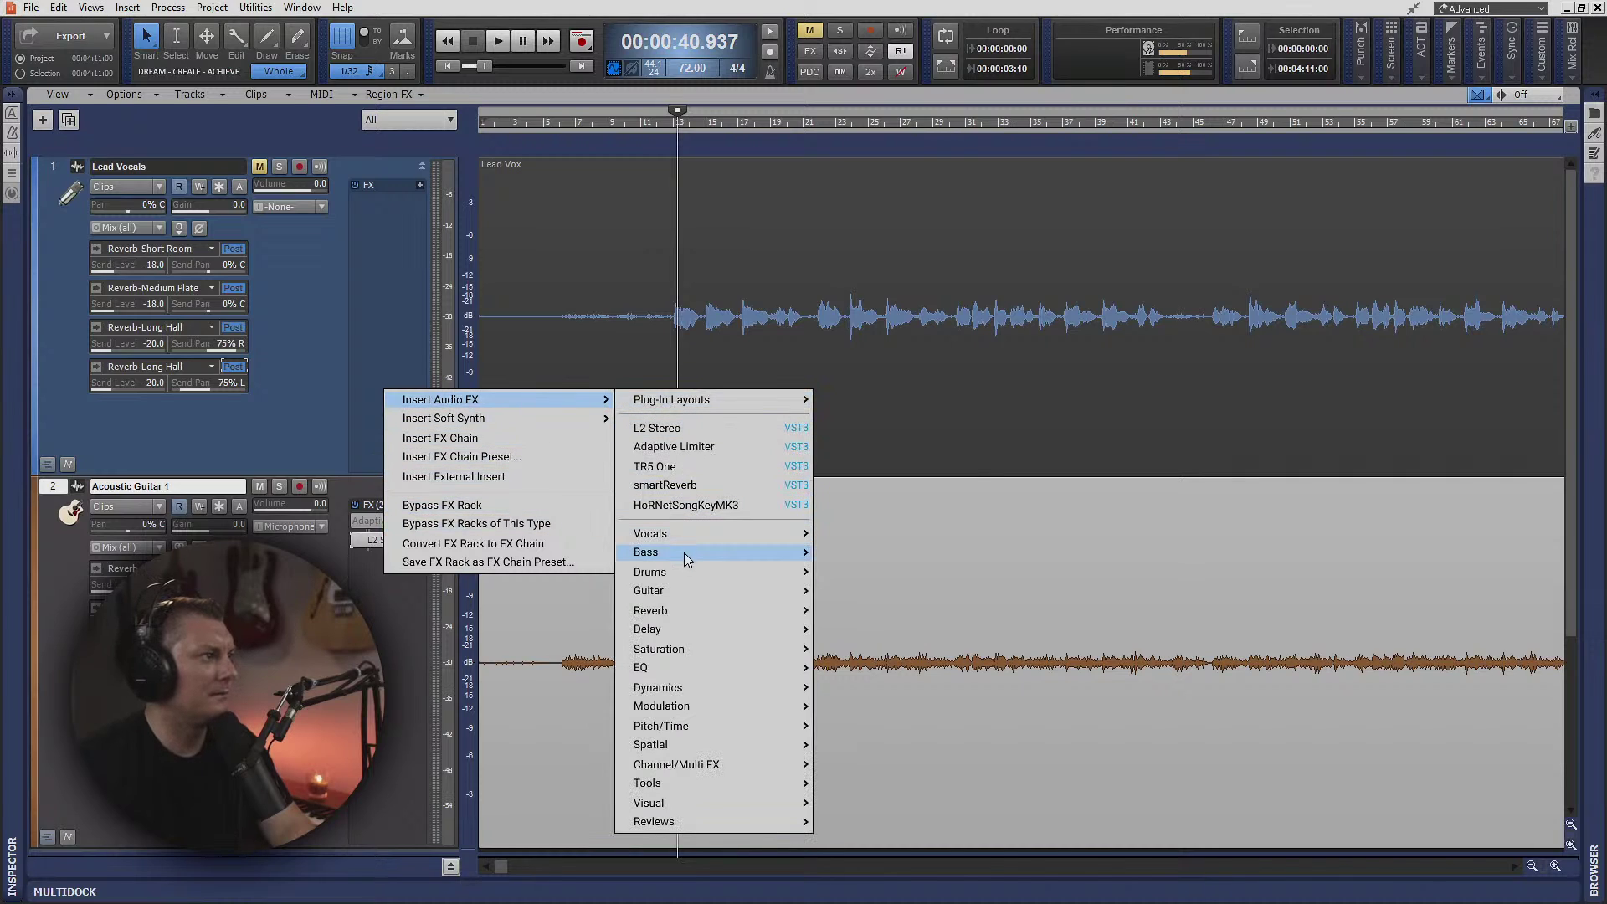
mouse_move(741, 539)
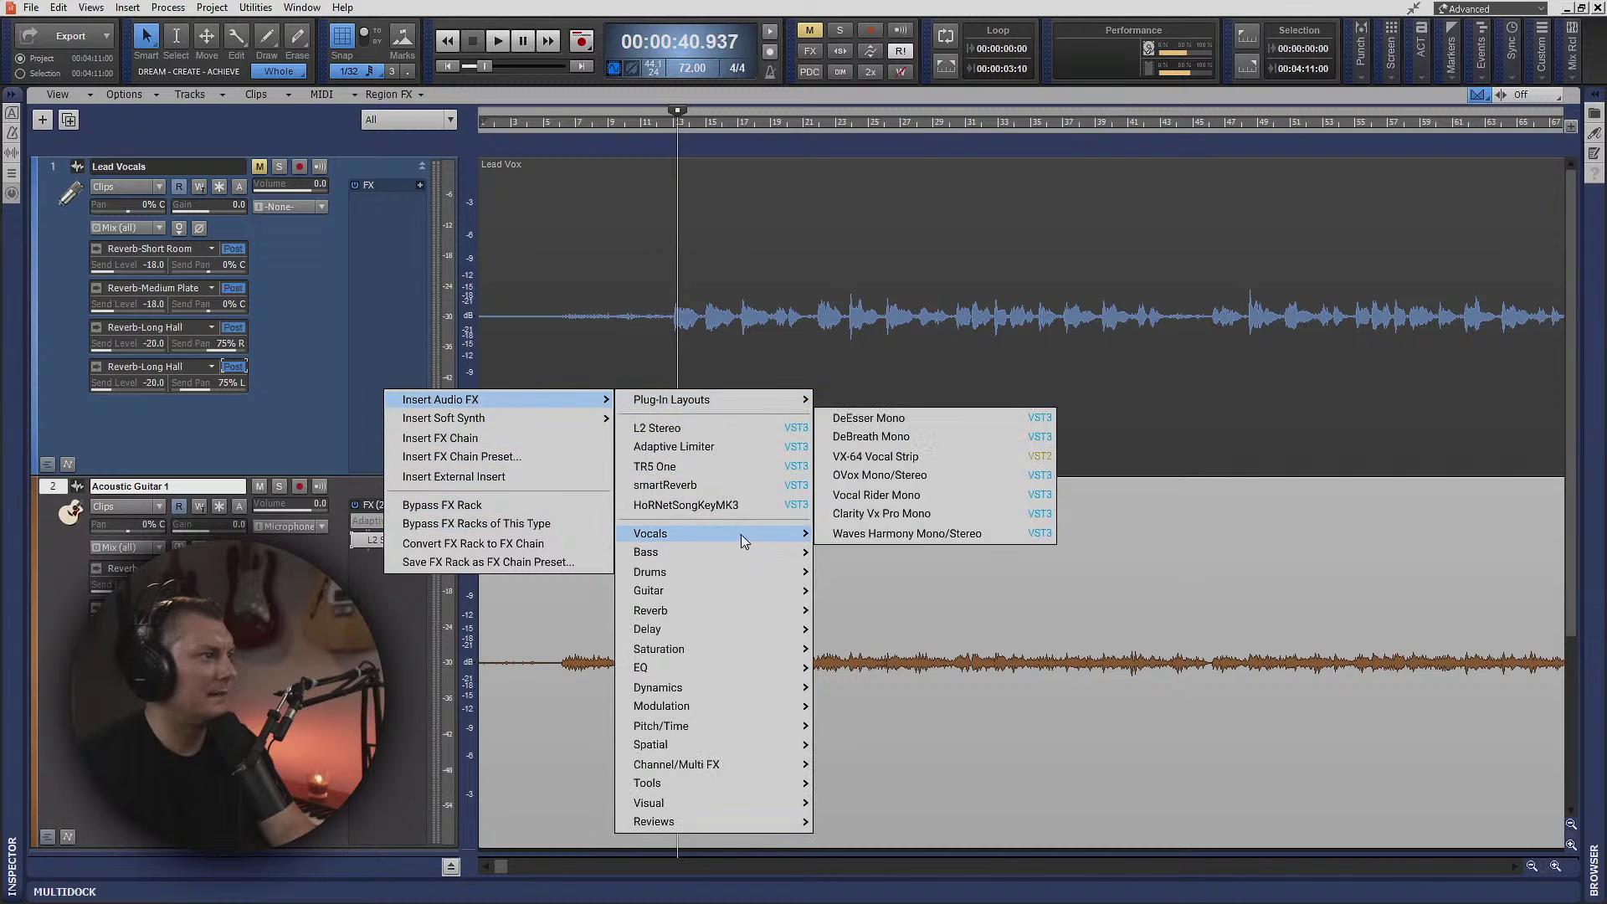
click(891, 515)
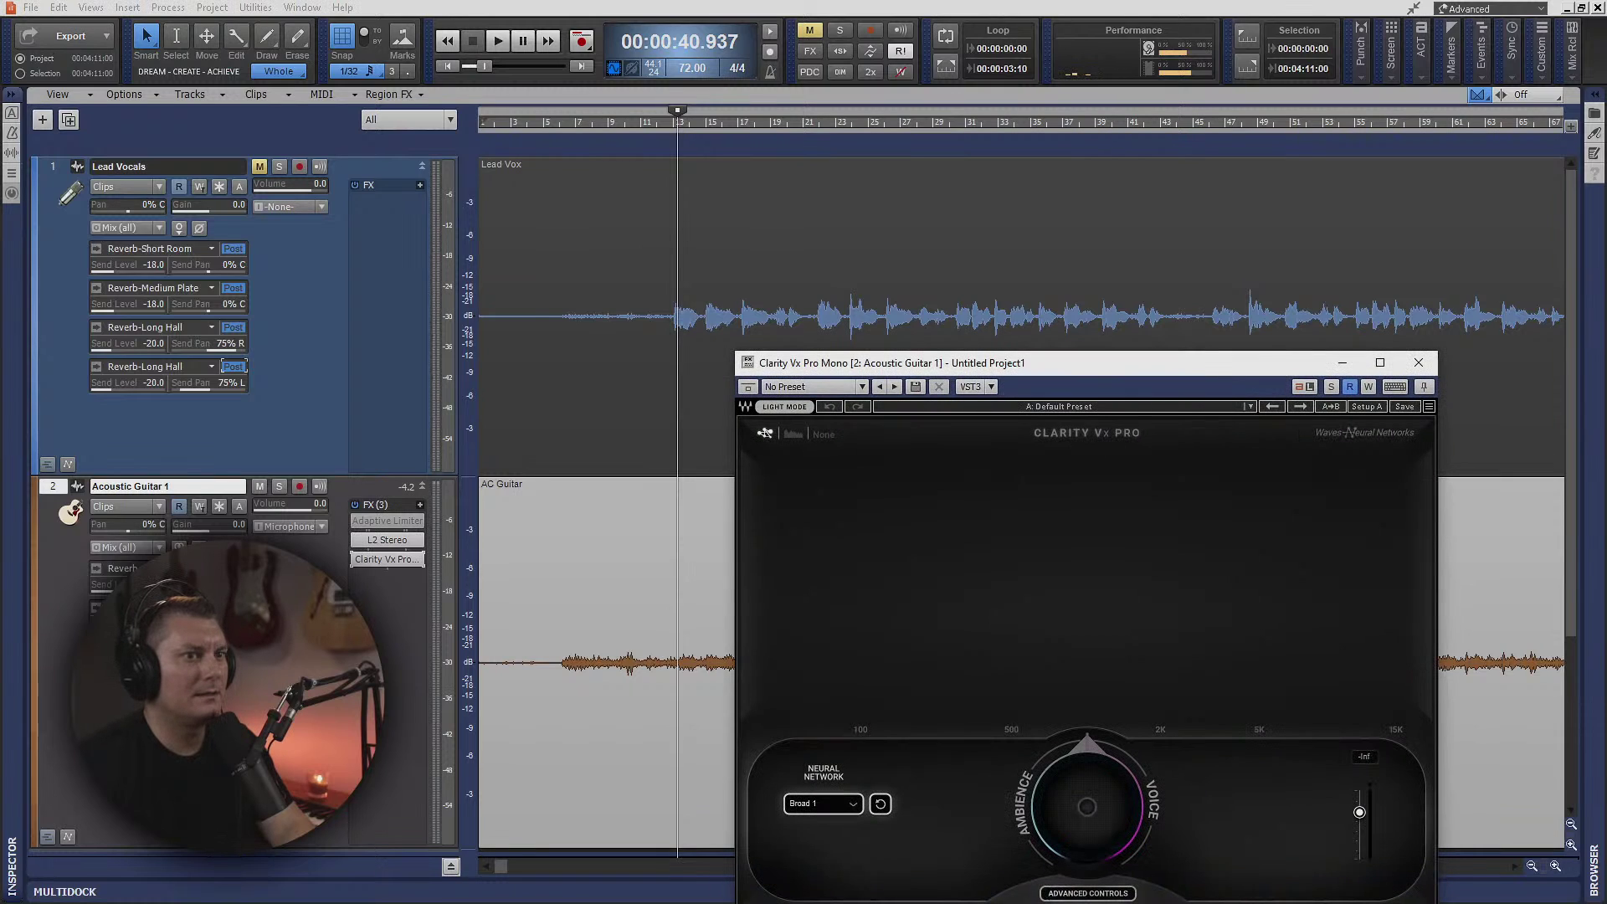
click(1342, 362)
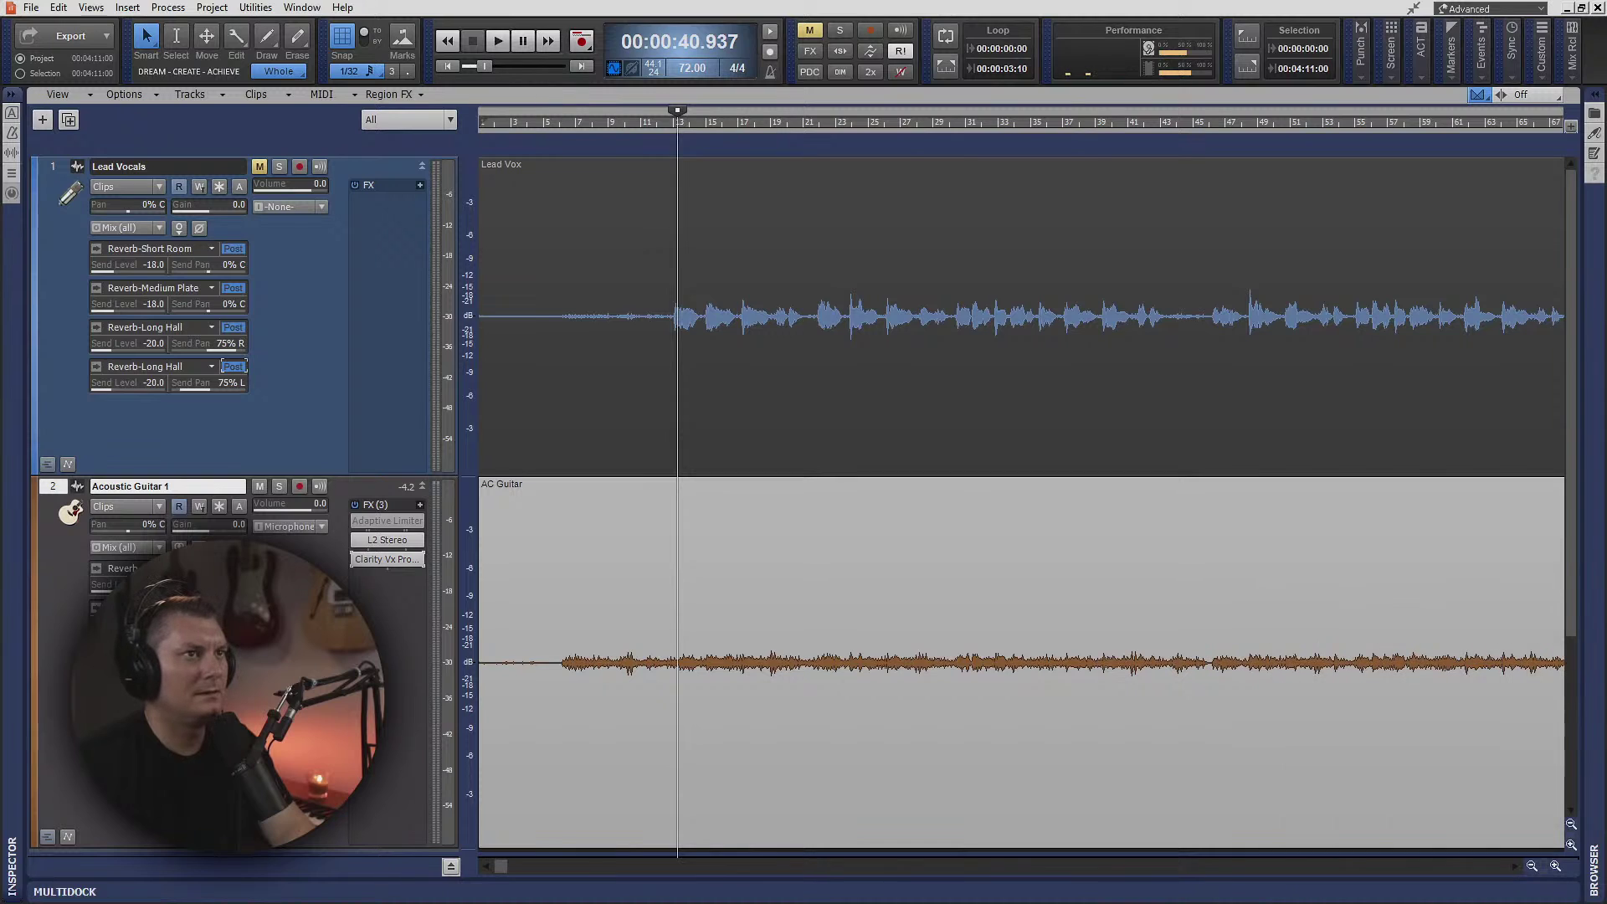
- Switch to the Moises player, play the separated song from past the one-minute mark, and turn Instrumental down to 0 to hear only vocals
key(alt+Tab)
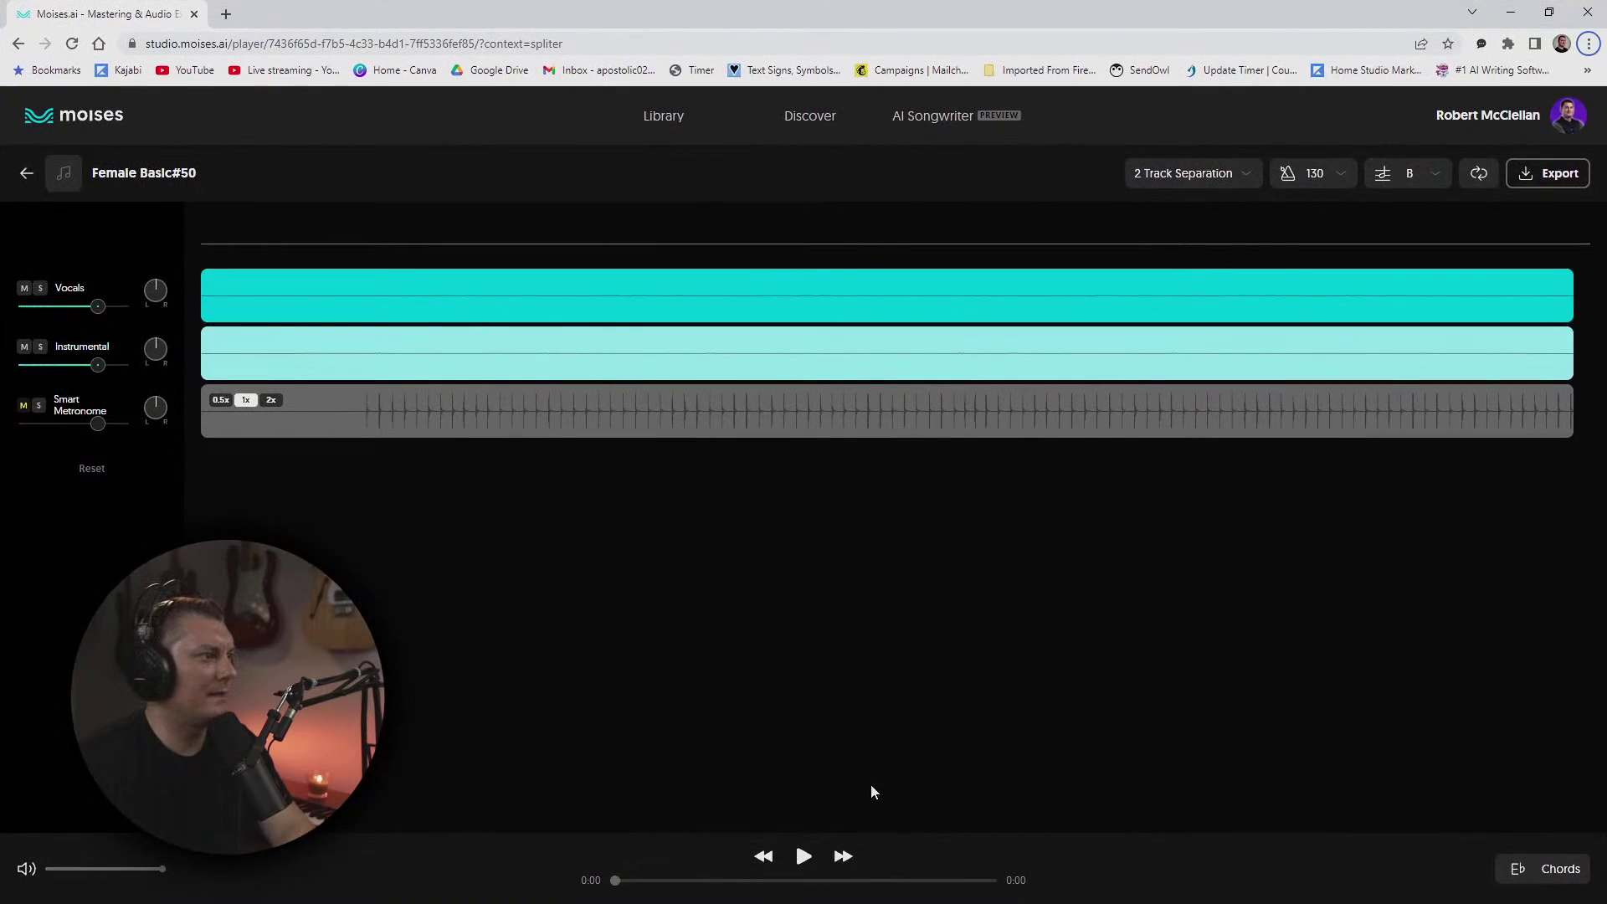
click(802, 857)
click(616, 235)
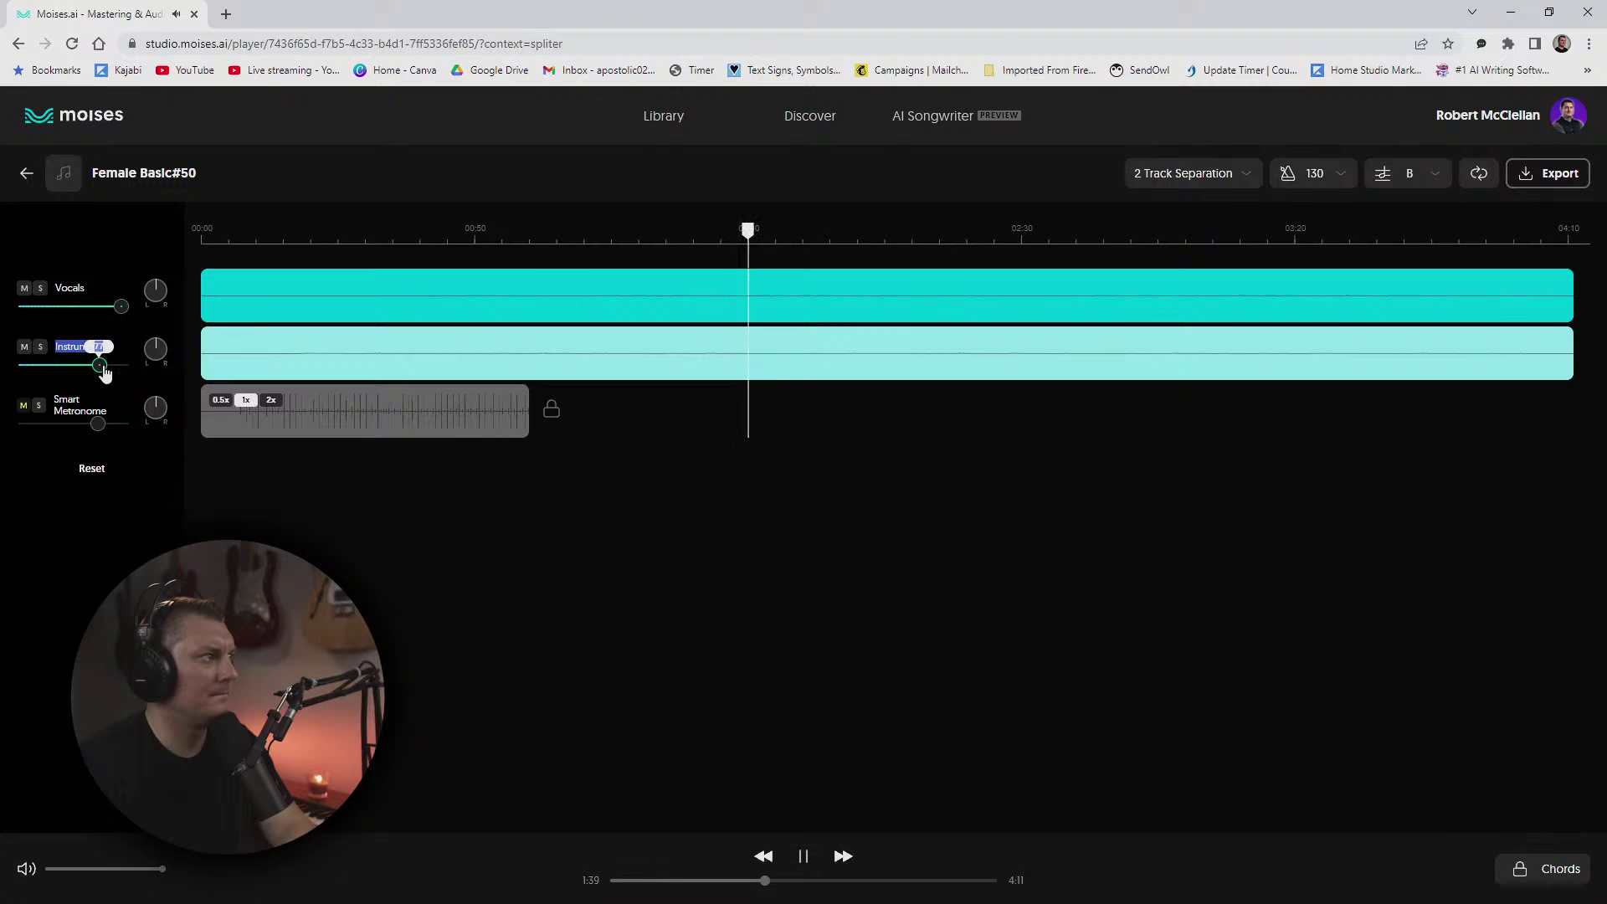
click(26, 366)
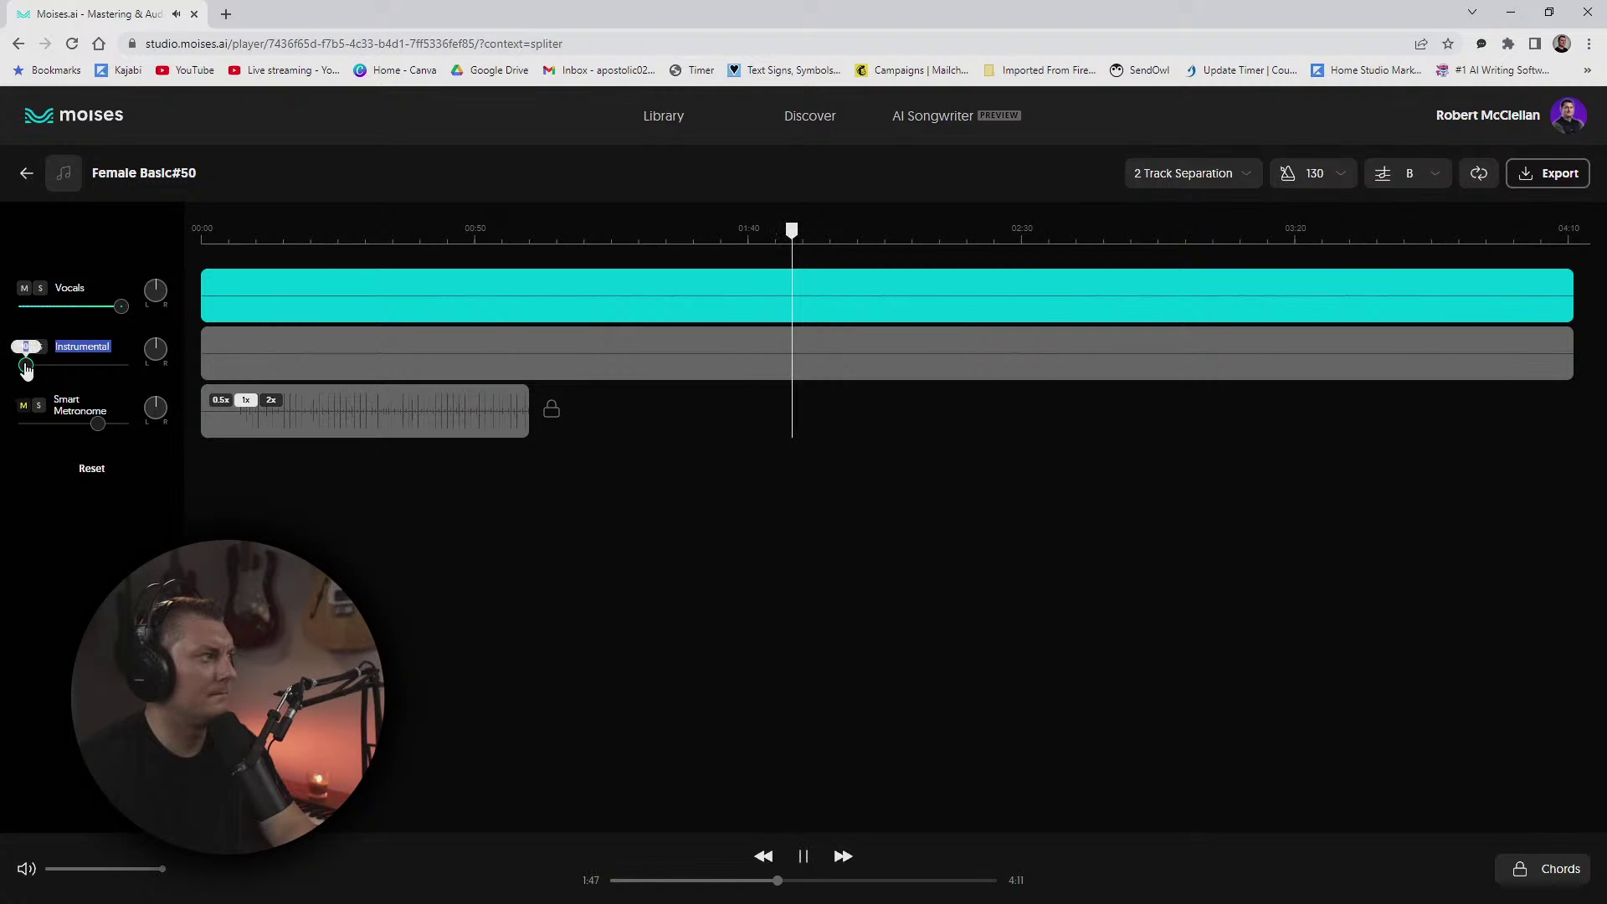
- Raise the Instrumental level to 100 and lower Vocals to 0 to hear the instrumental part alone
drag(26, 368, 121, 372)
click(122, 364)
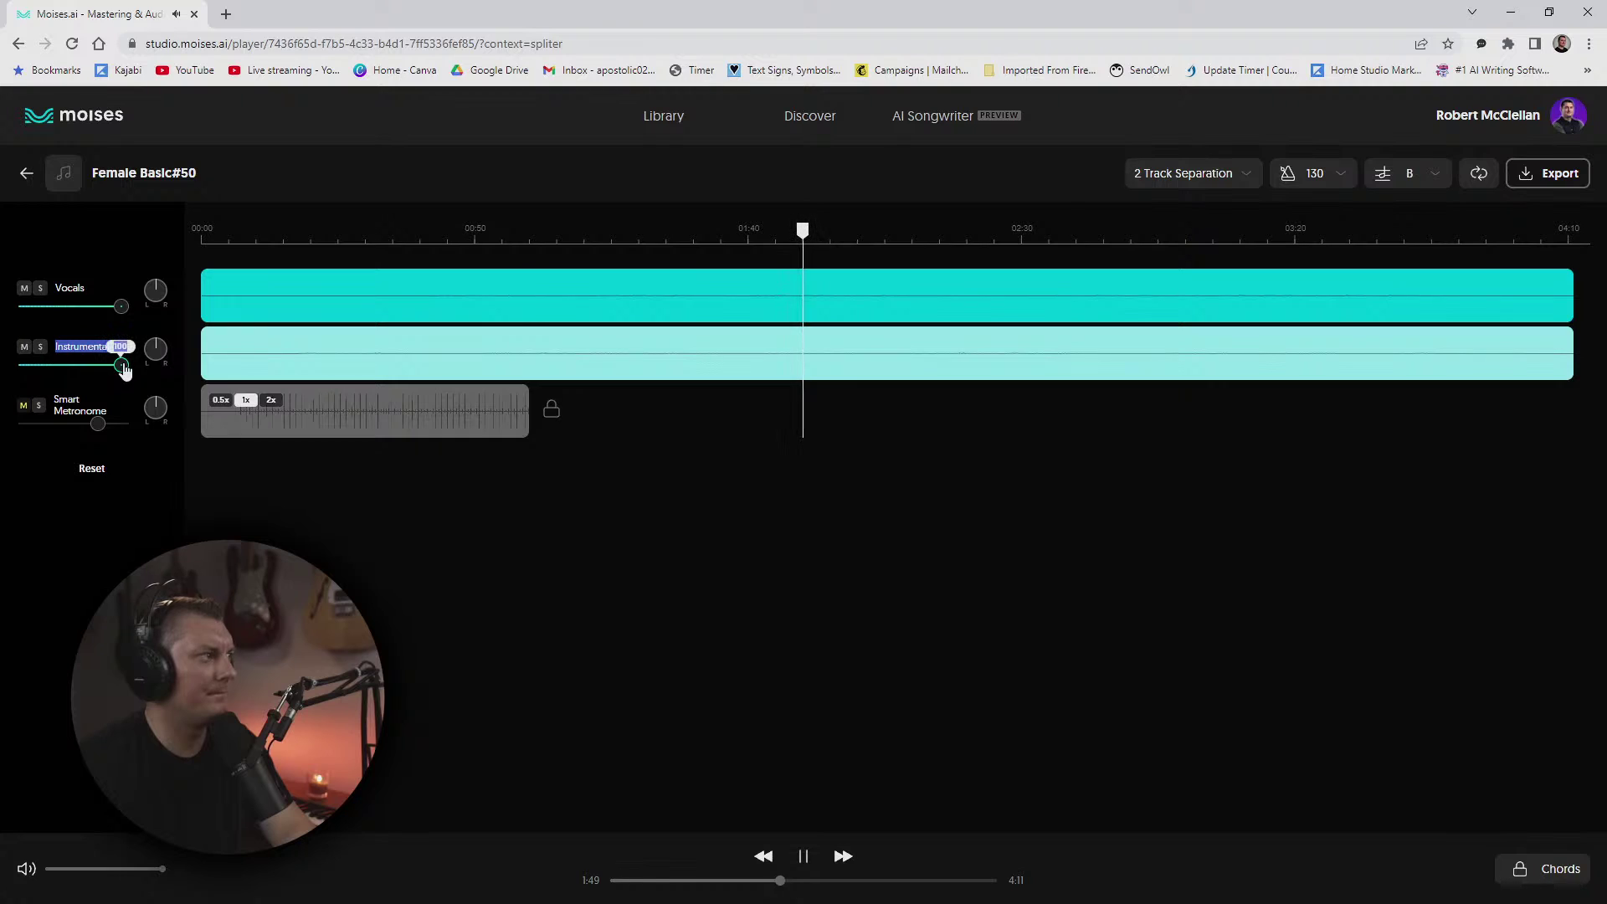
drag(104, 314, 25, 312)
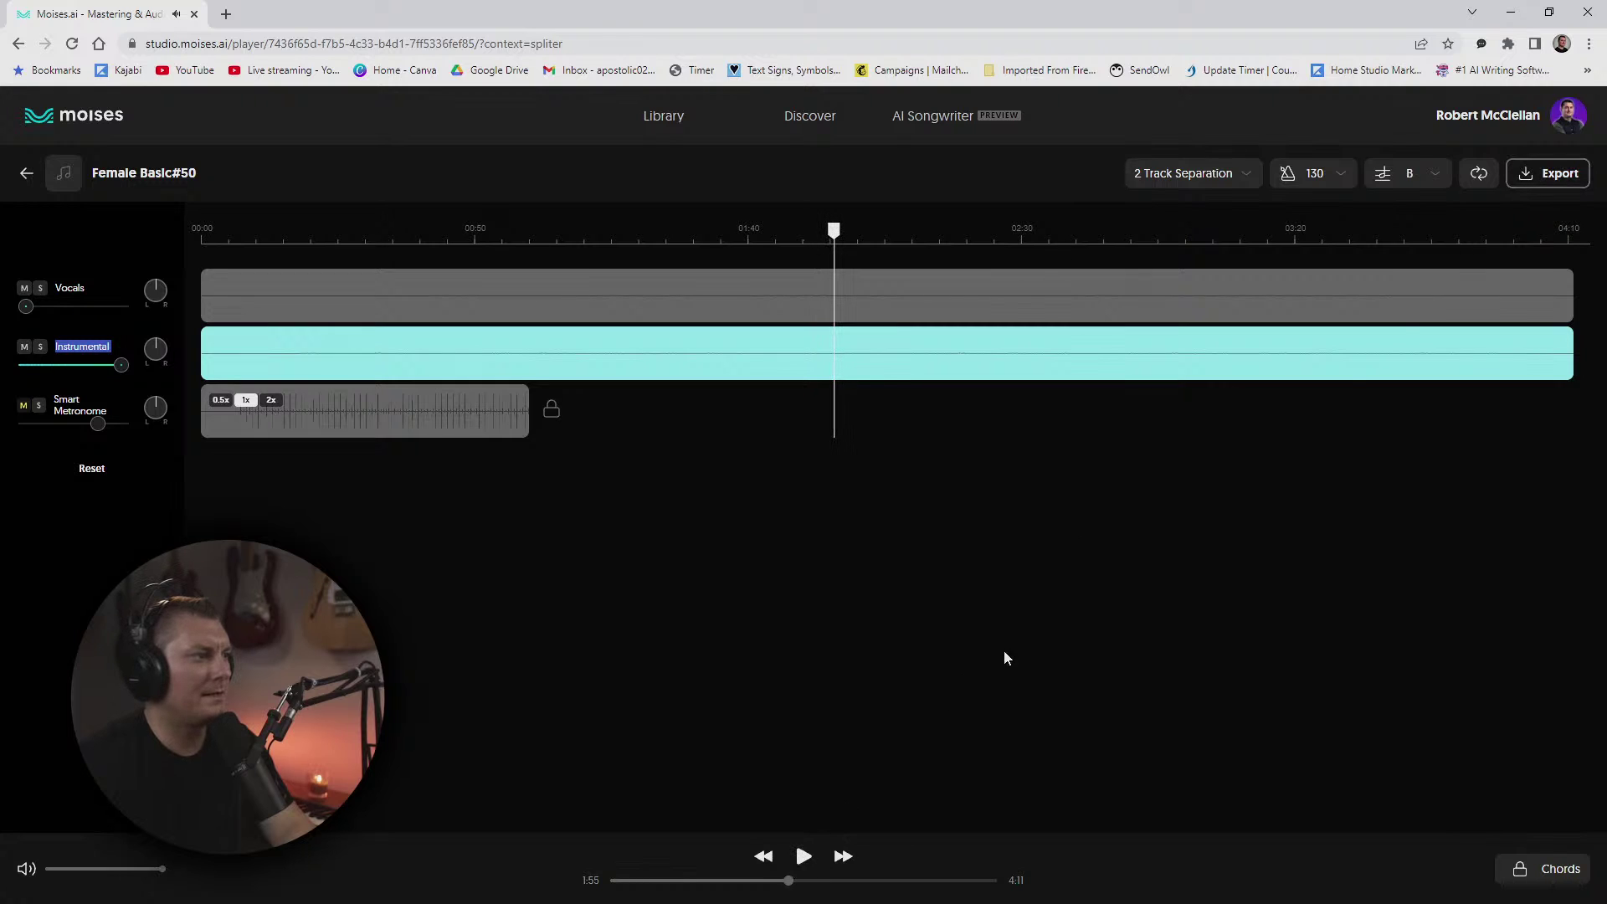
- Export the separated Instrumental track in M4A format
click(1562, 179)
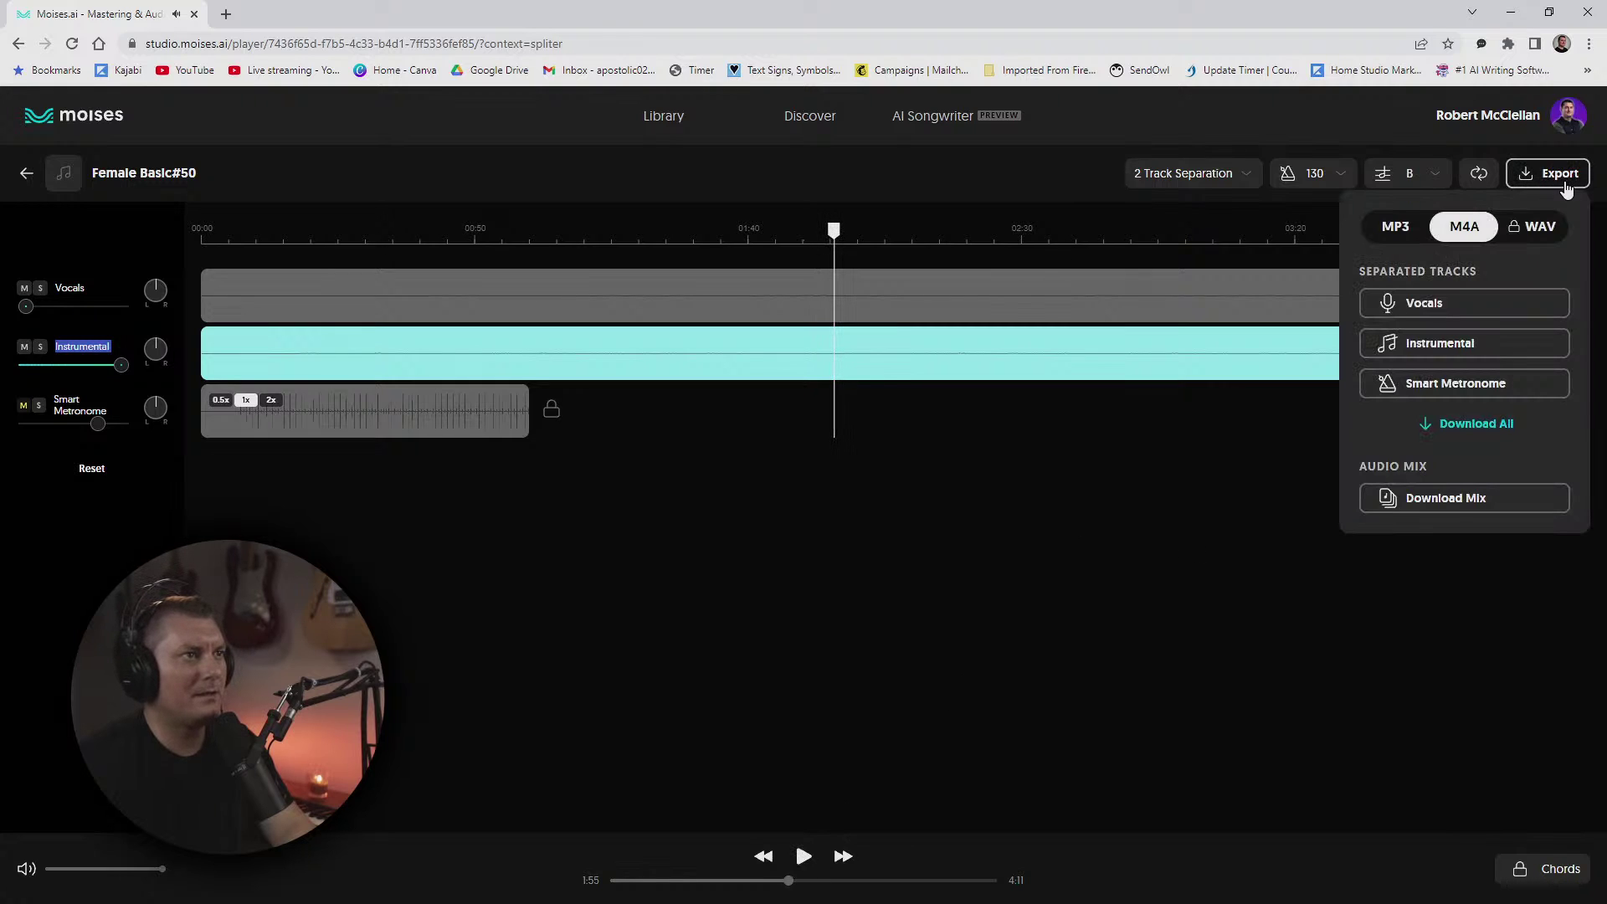
click(1461, 345)
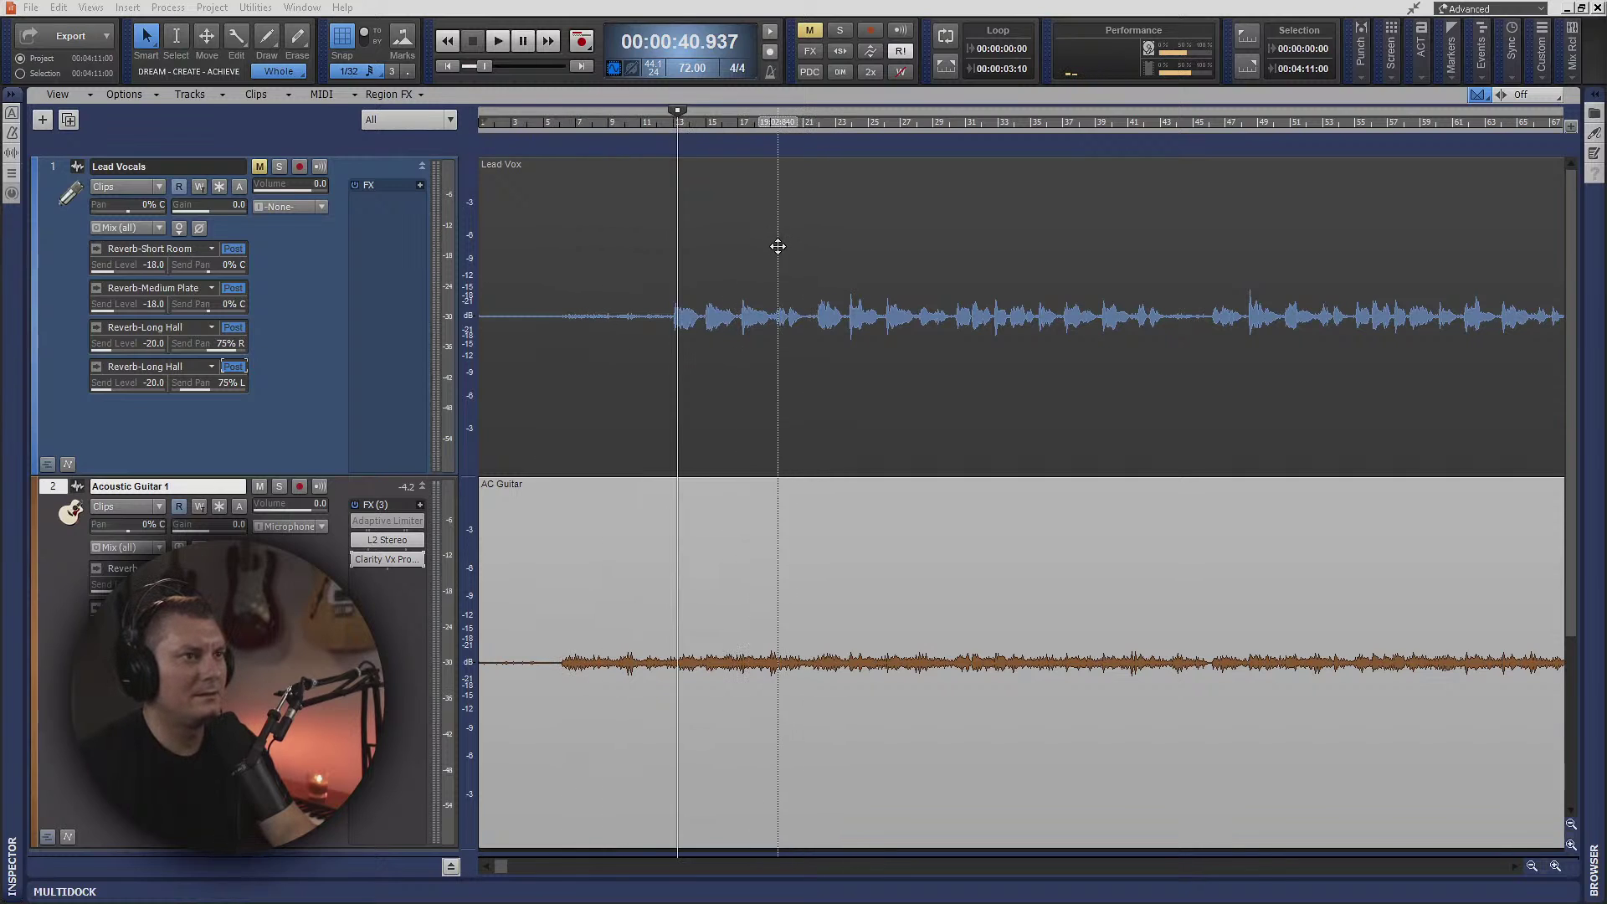
- Reopen Clarity Vx Pro on Acoustic Guitar 1 in Cakewalk, move its window toward the middle and start playback from 00:00:40.937
double_click(397, 562)
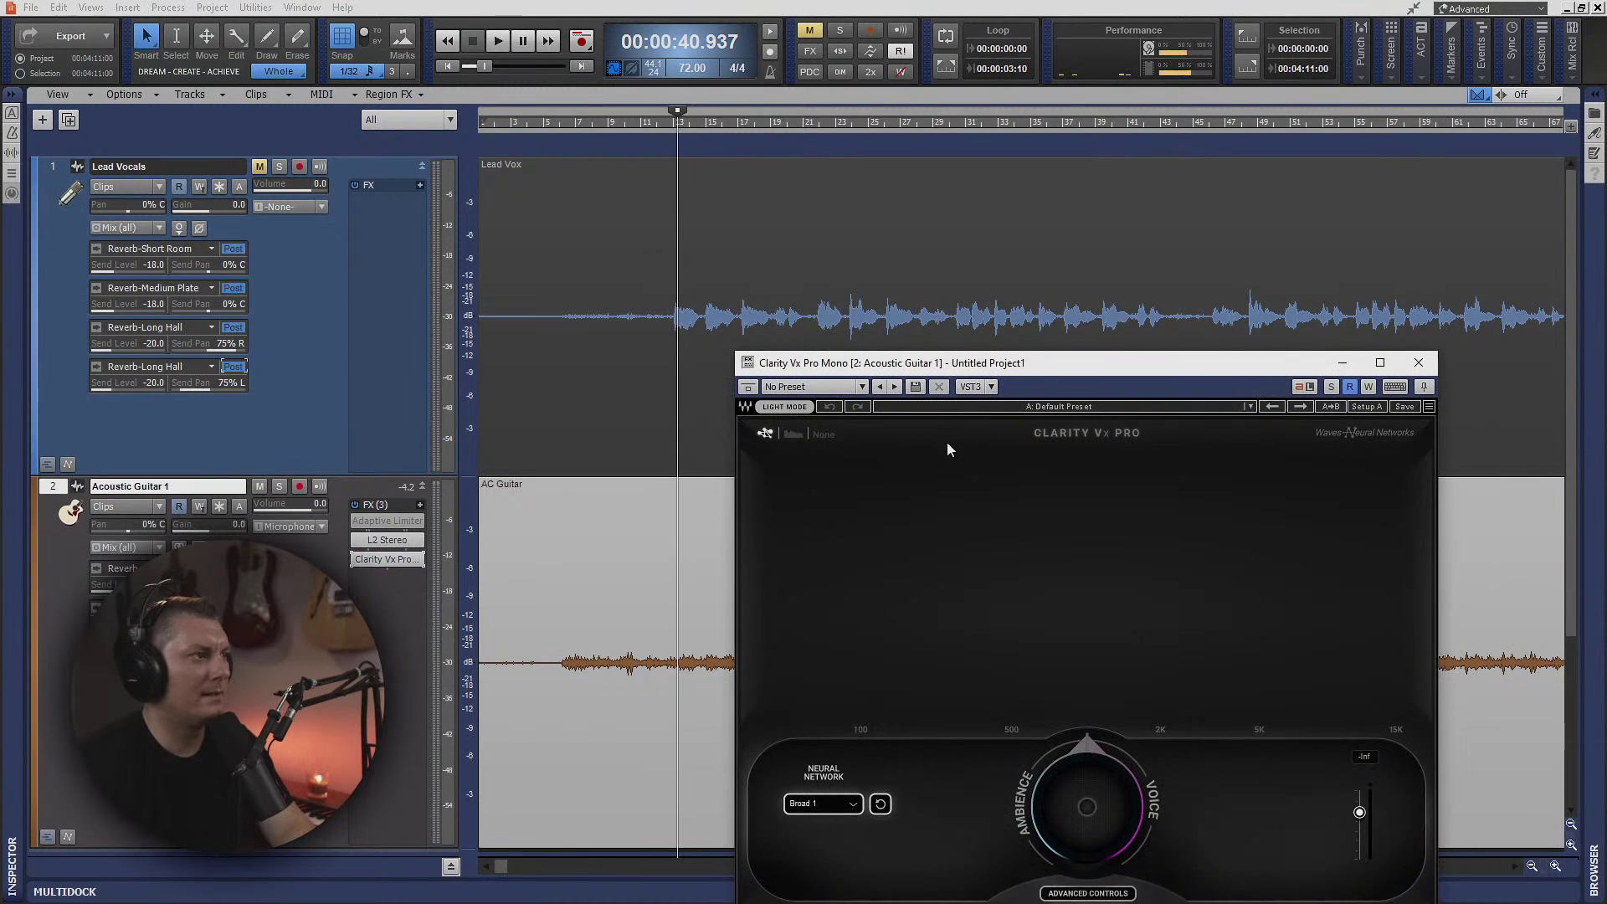
drag(1044, 366, 901, 247)
key(space)
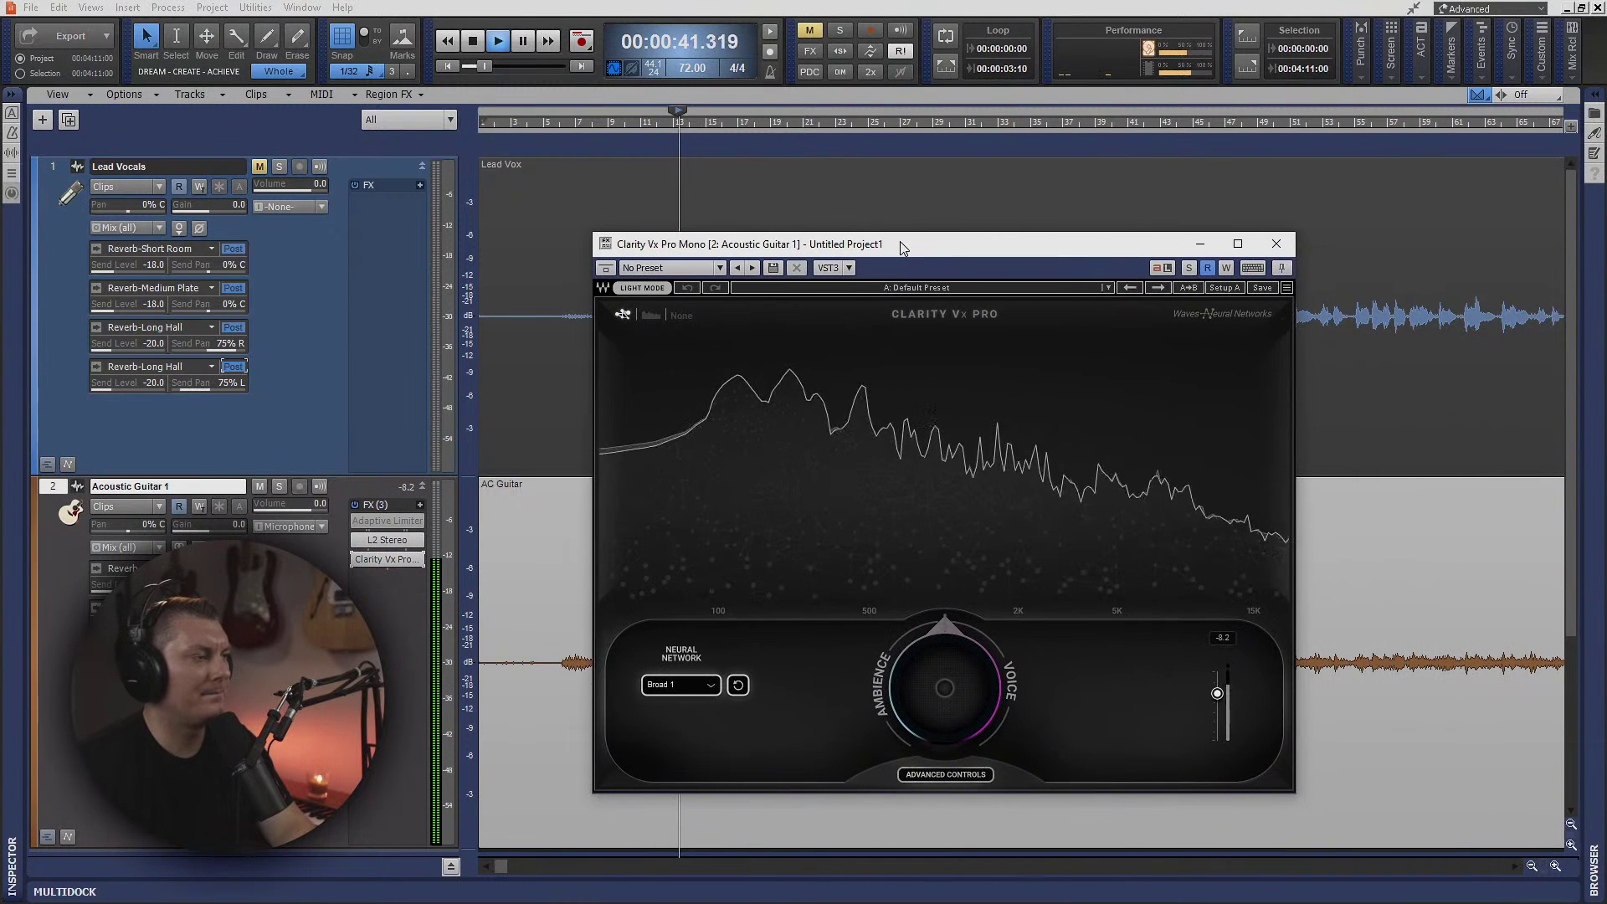
- Turn the Clarity Vx Pro main knob toward Ambience to reduce the voice bleed, trying stronger amounts and settling at -30.0
drag(948, 669, 947, 862)
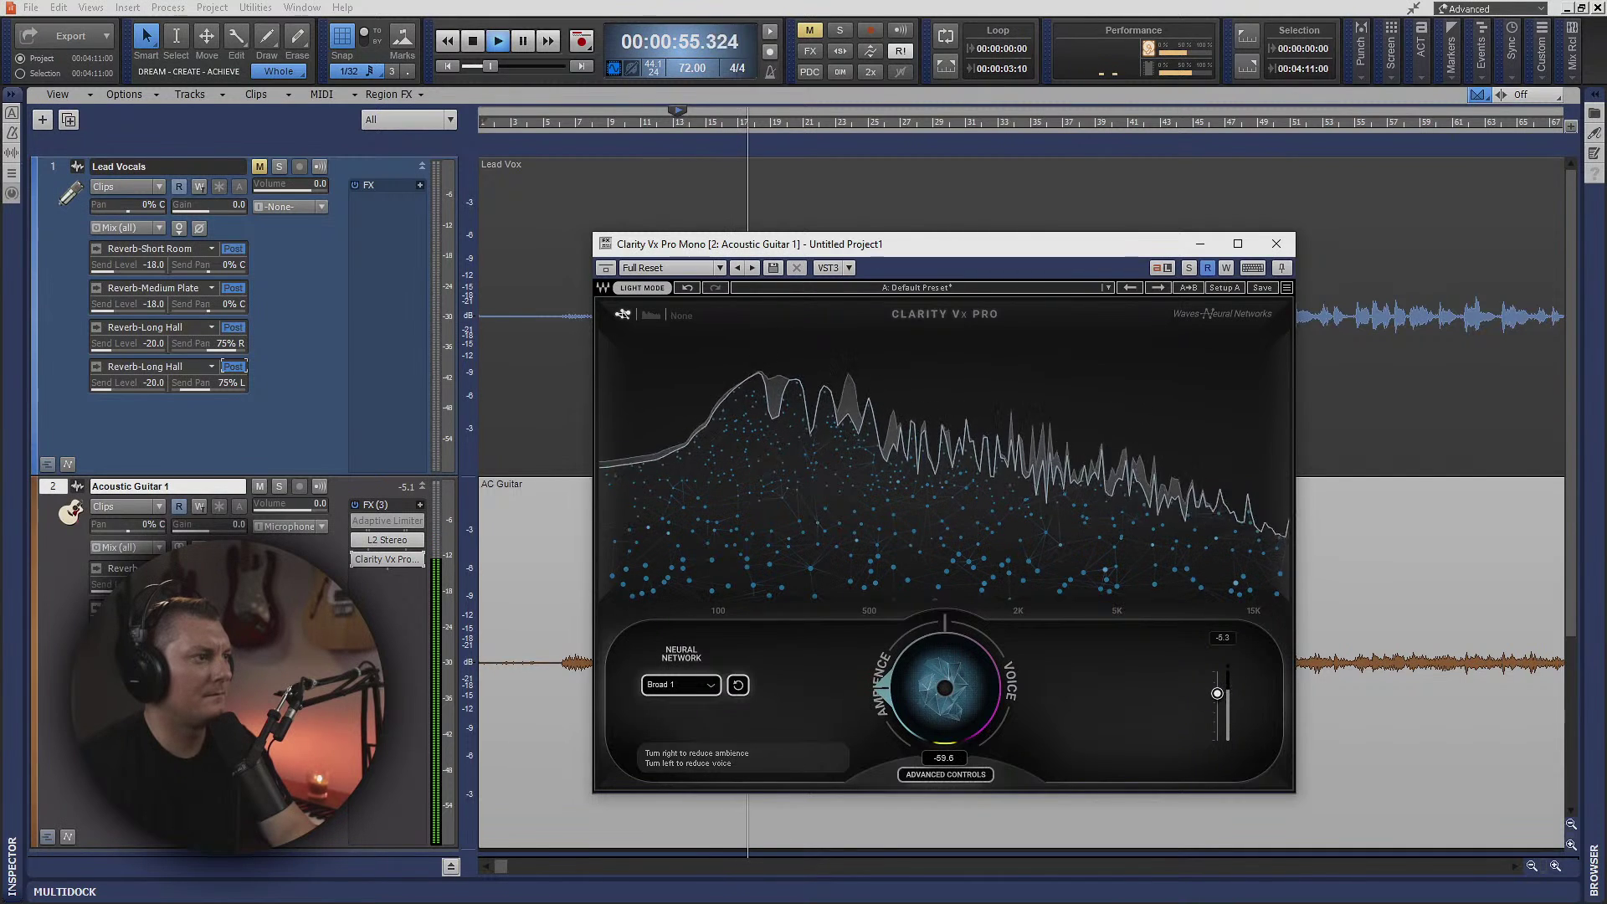
drag(947, 862, 946, 828)
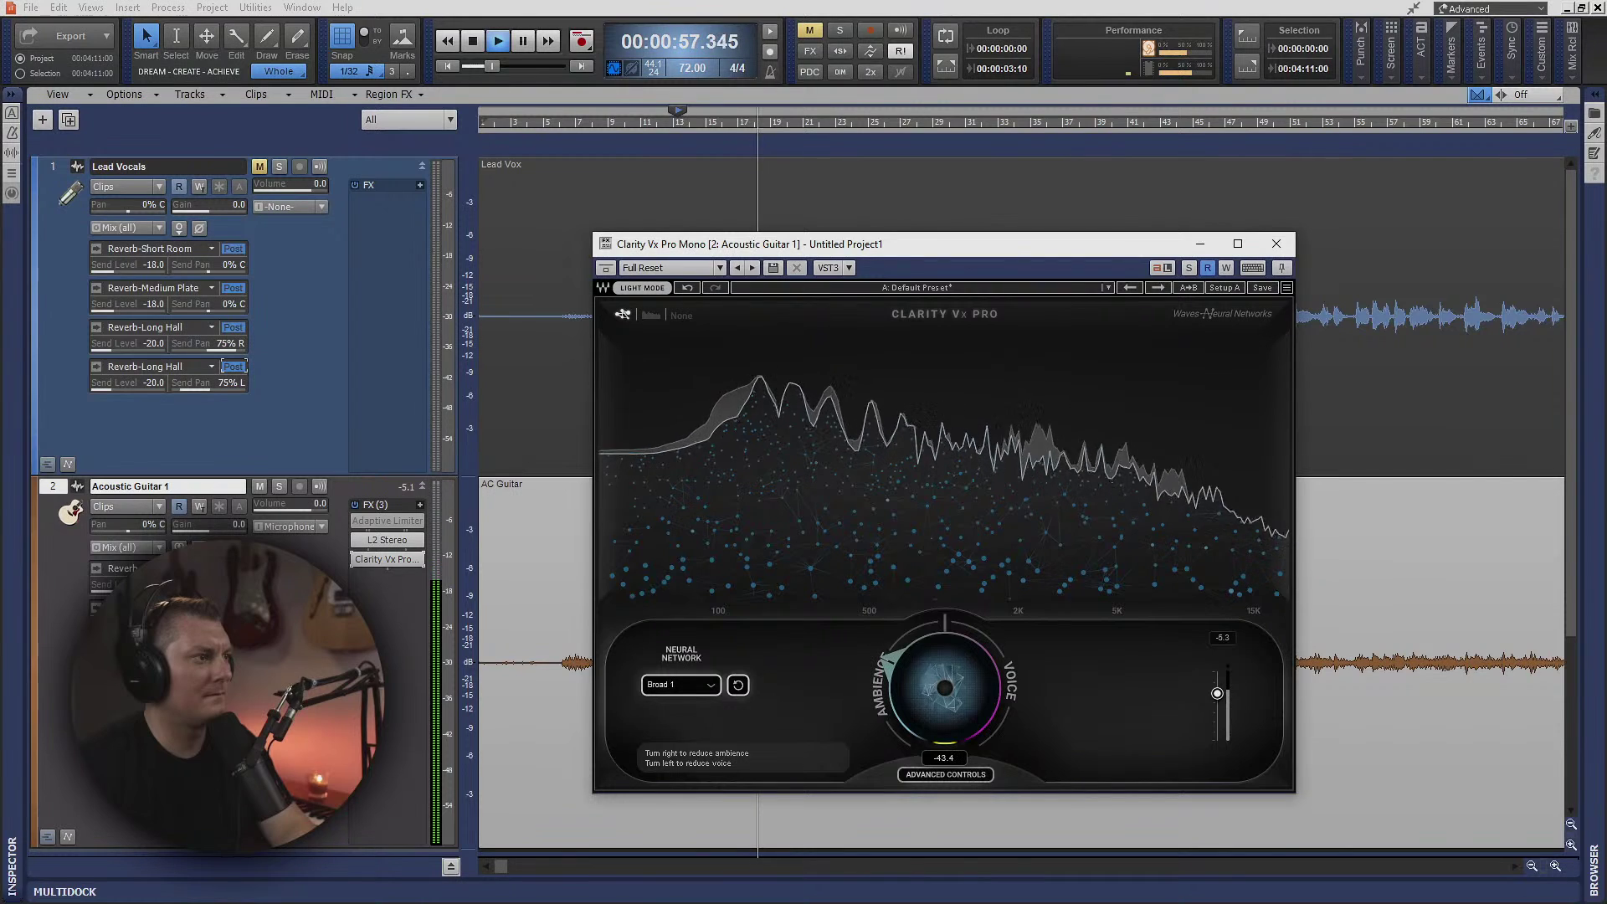
drag(944, 688, 922, 674)
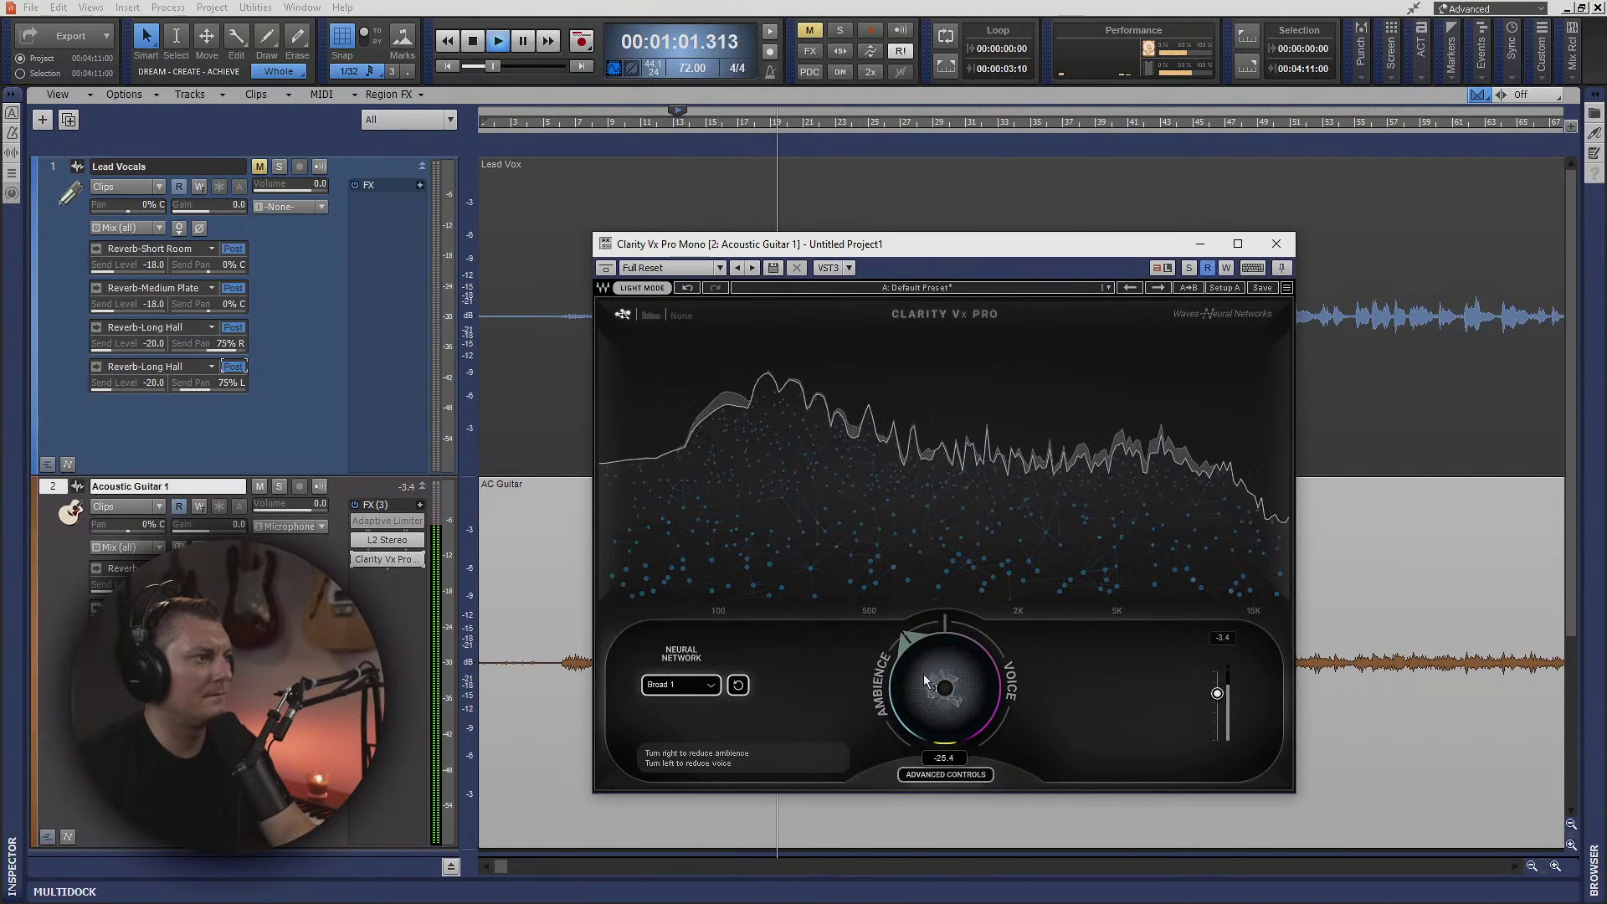
drag(922, 674, 922, 680)
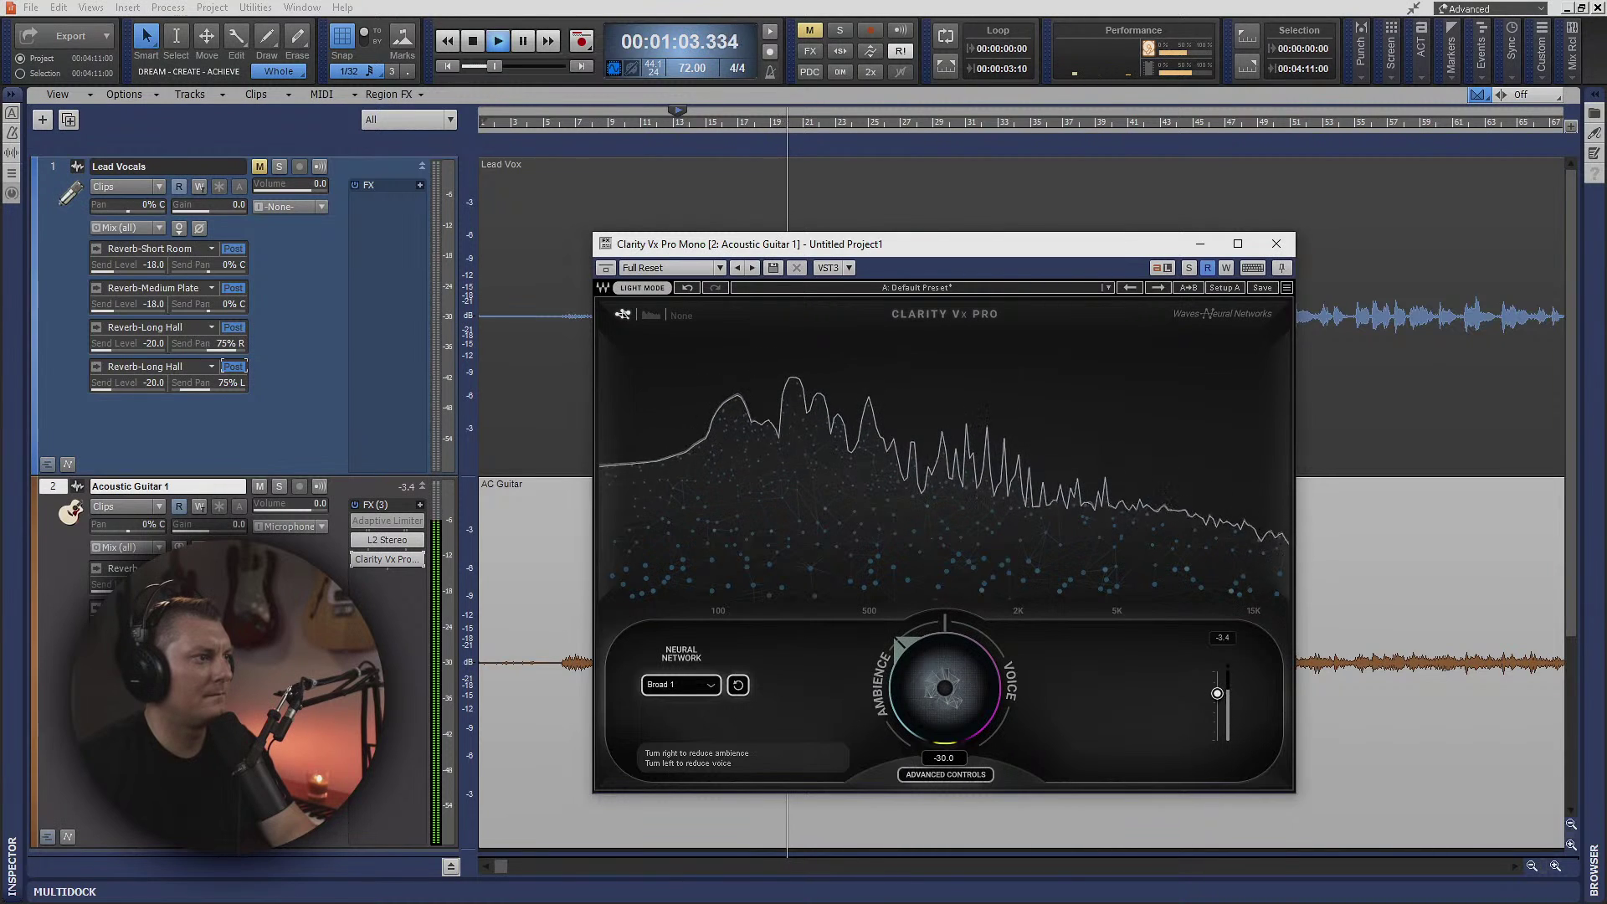
- Switch Clarity Vx Pro's neural network from Broad 1 through Broad 1 HF to Broad 2, moving the plug-in window aside
scroll(699, 685, down, 1)
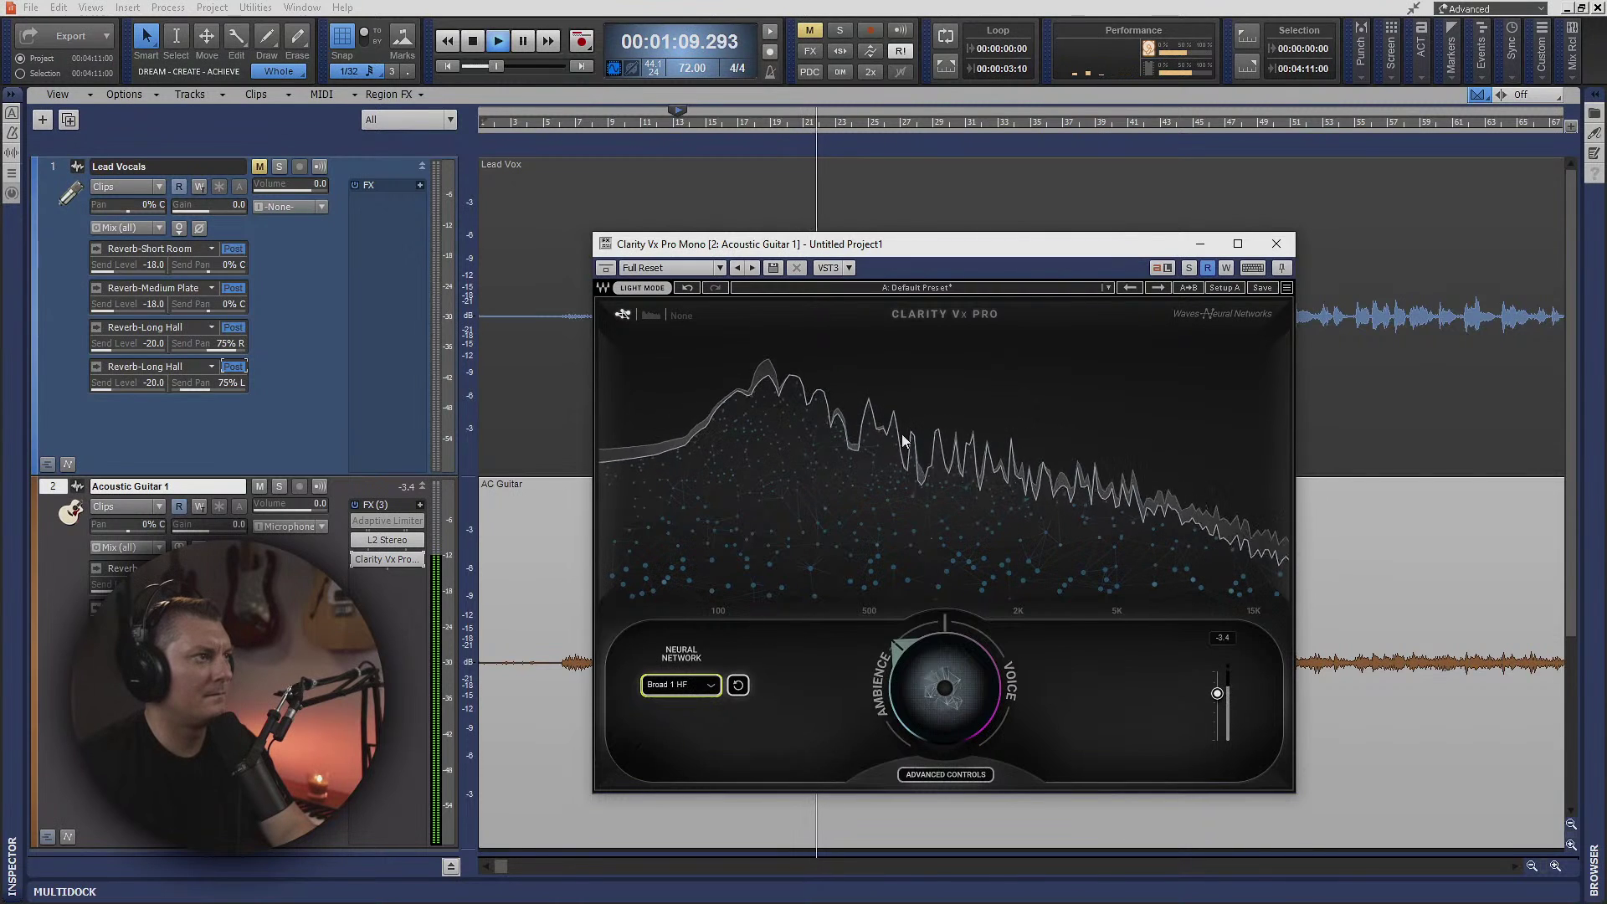
drag(837, 244, 986, 152)
scroll(765, 777, down, 1)
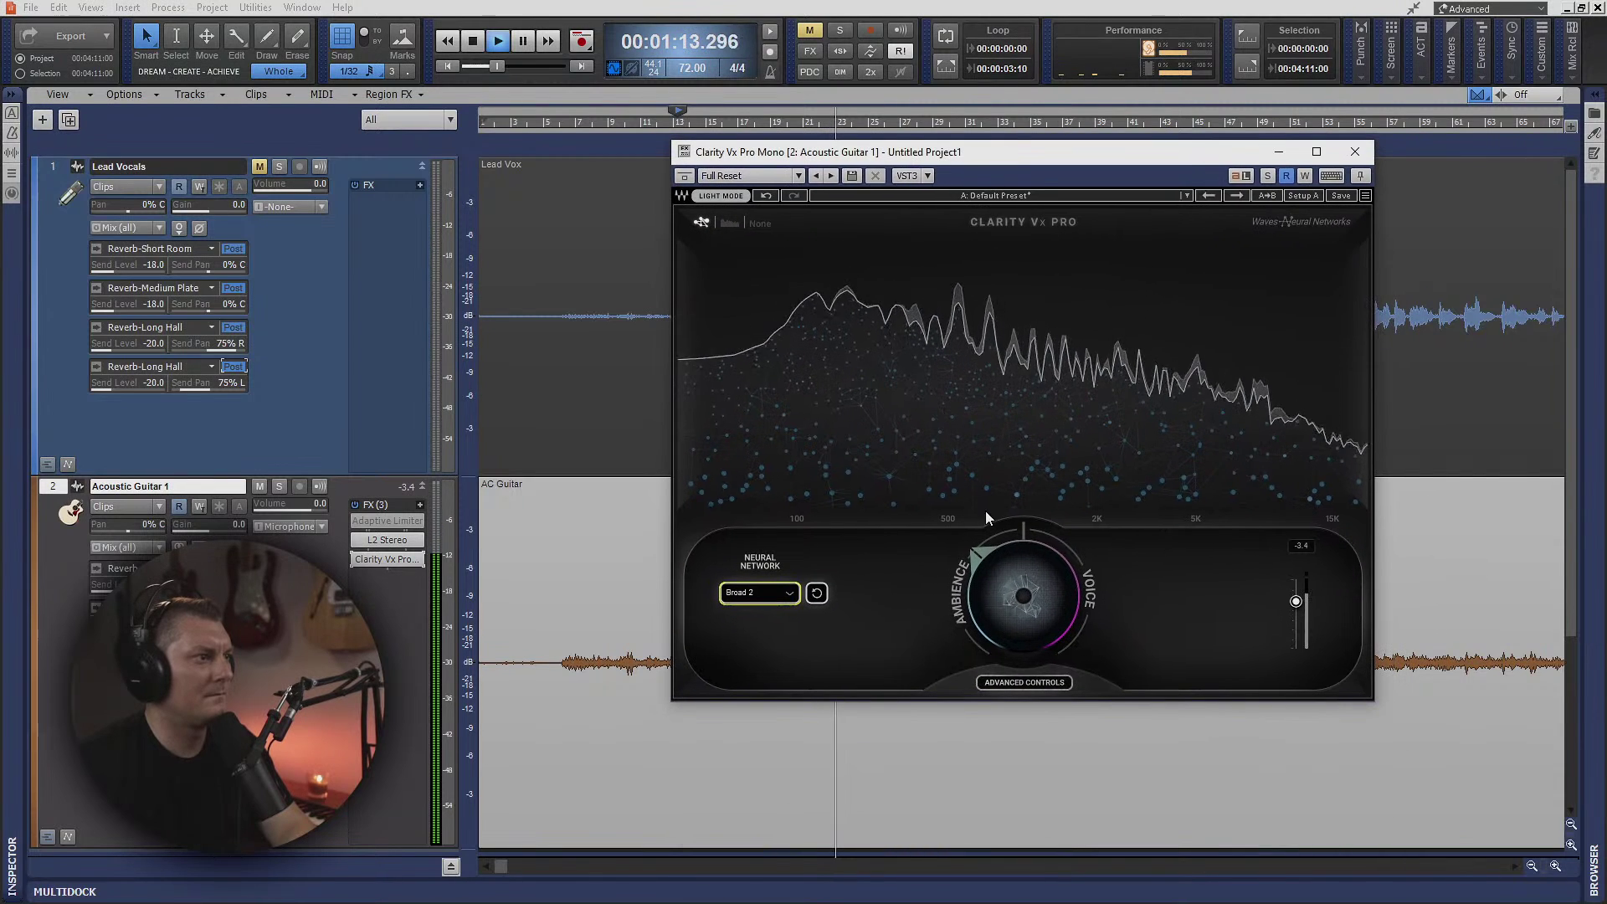
- Try a stronger voice reduction of -66.0, return to a milder amount, stop playback and dismiss the Clarity Vx Pro window
drag(1001, 562, 994, 578)
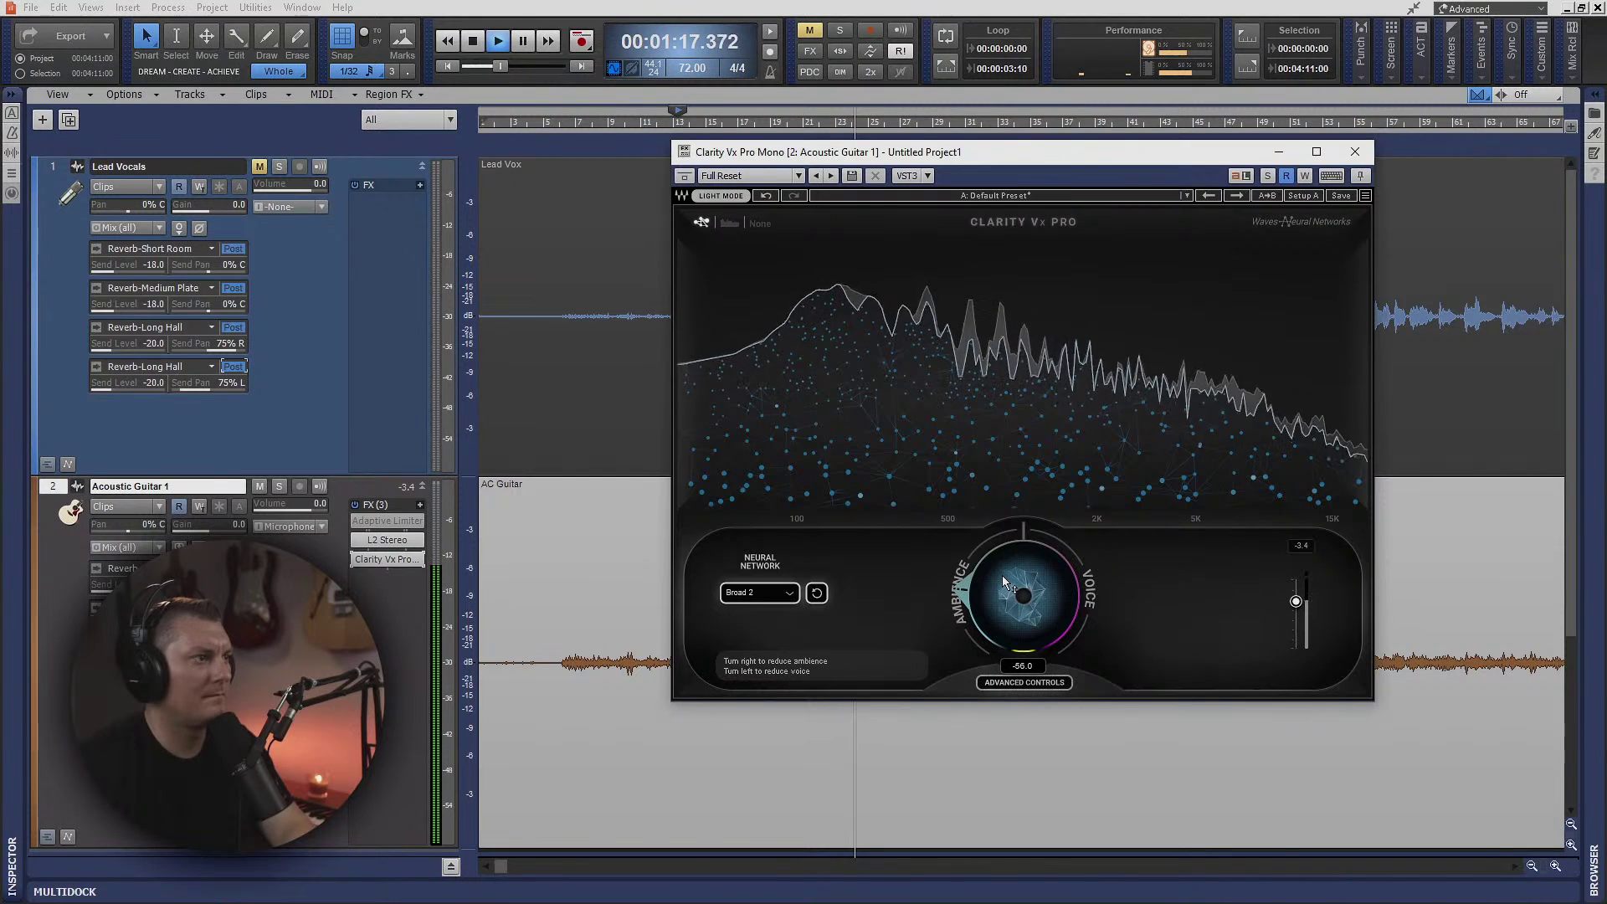
drag(988, 595, 992, 553)
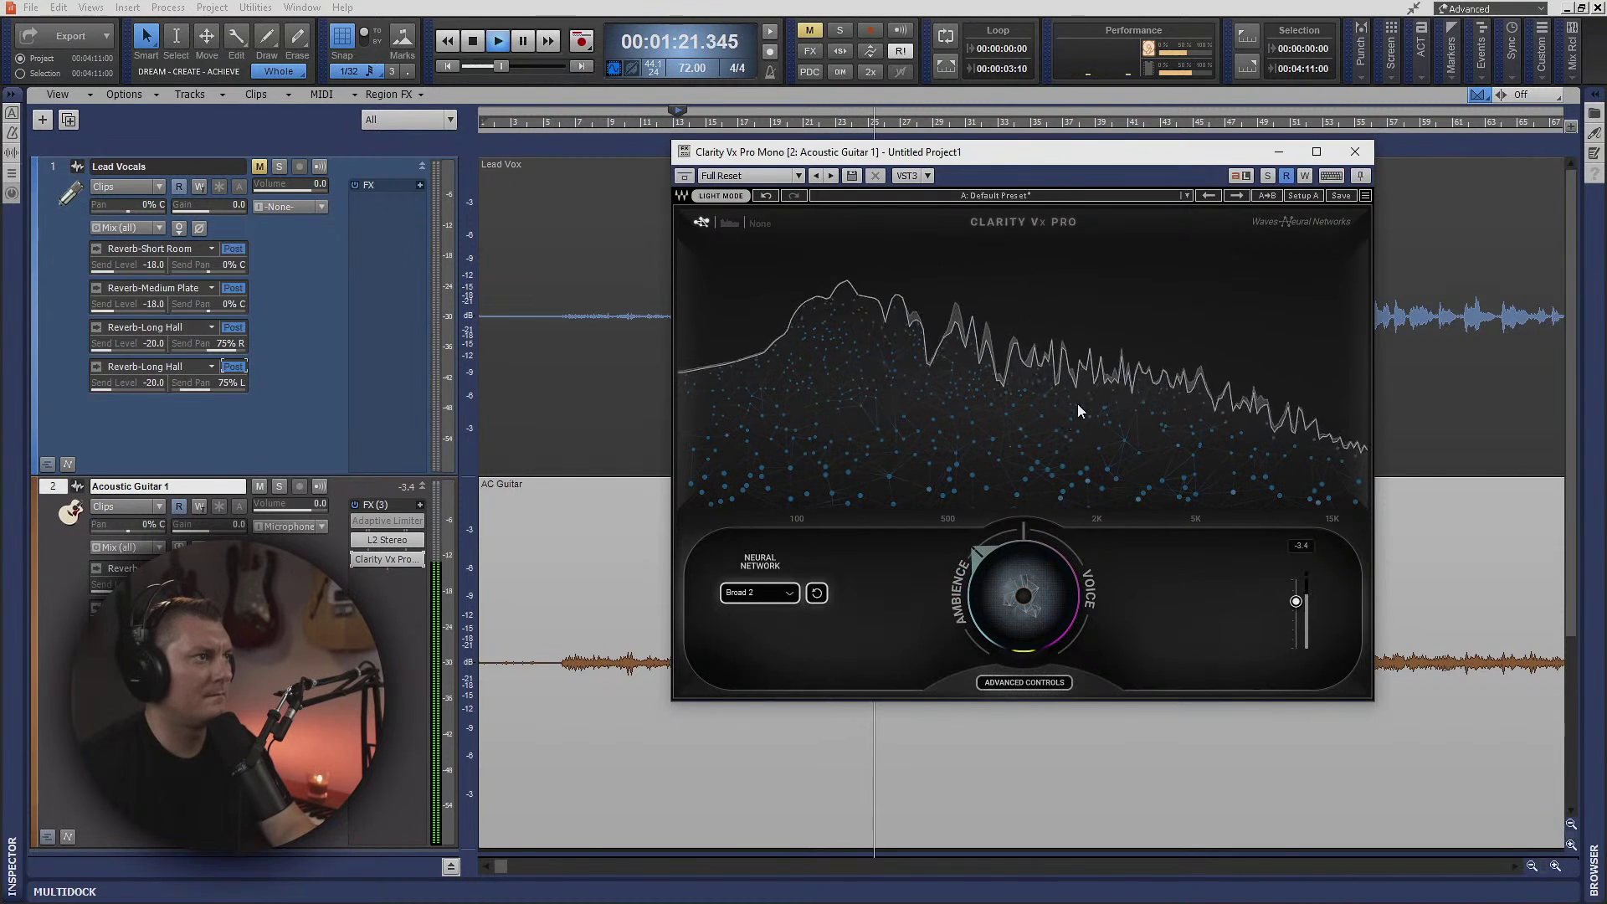
click(472, 41)
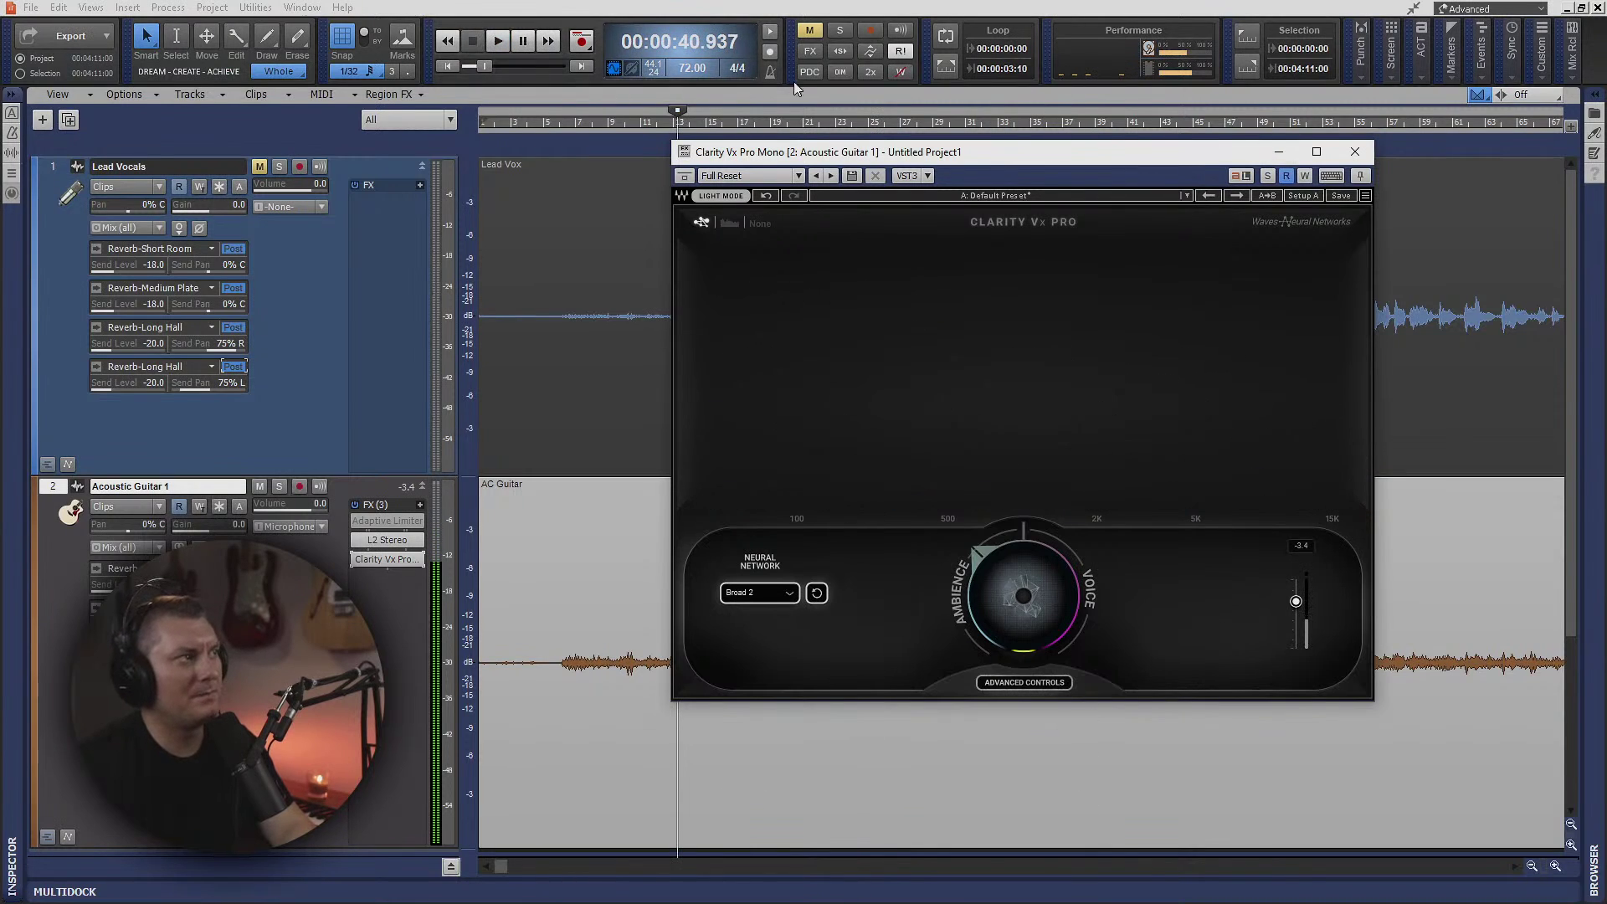
click(1286, 157)
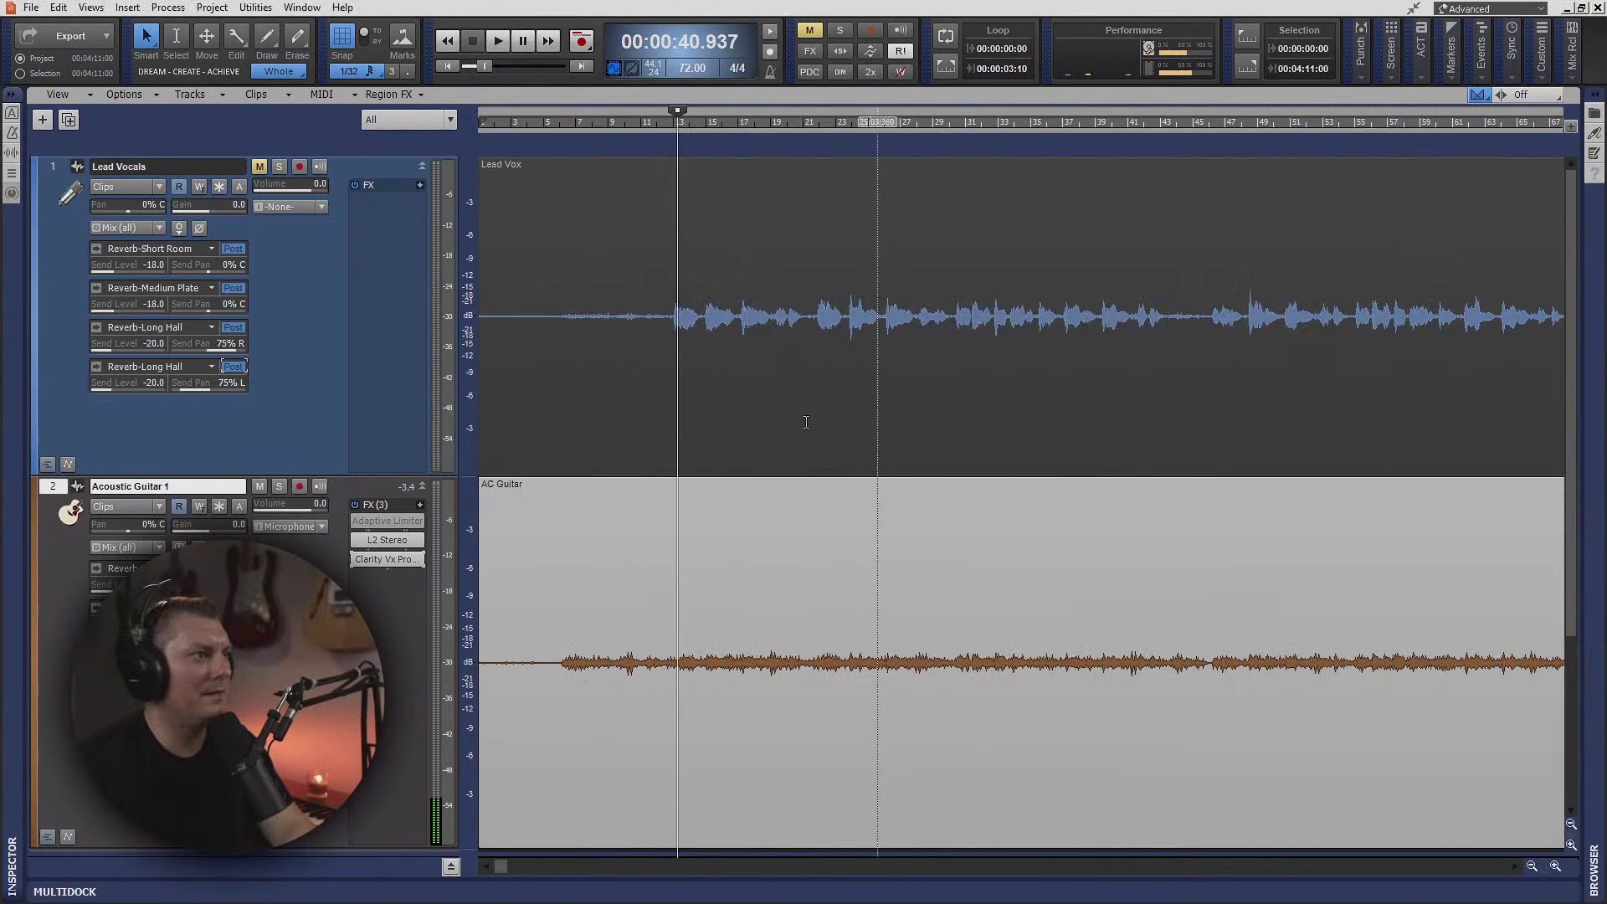
- Duplicate Acoustic Guitar 1 once to track 3 with its properties, effects and sends but without events
scroll(418, 700, down, 3)
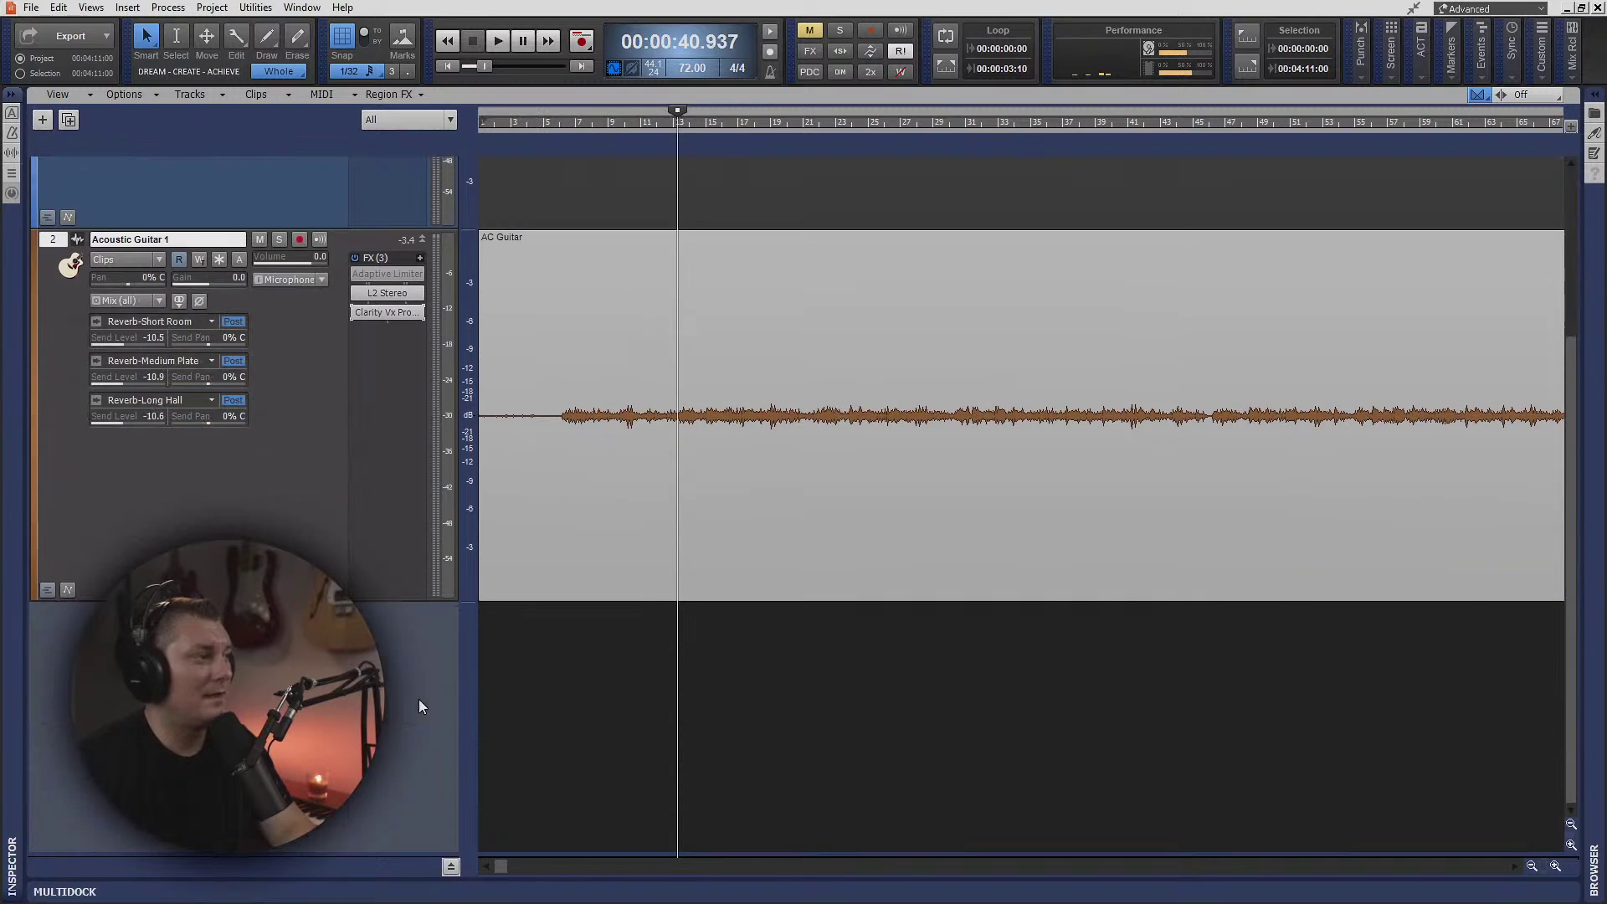
right_click(377, 660)
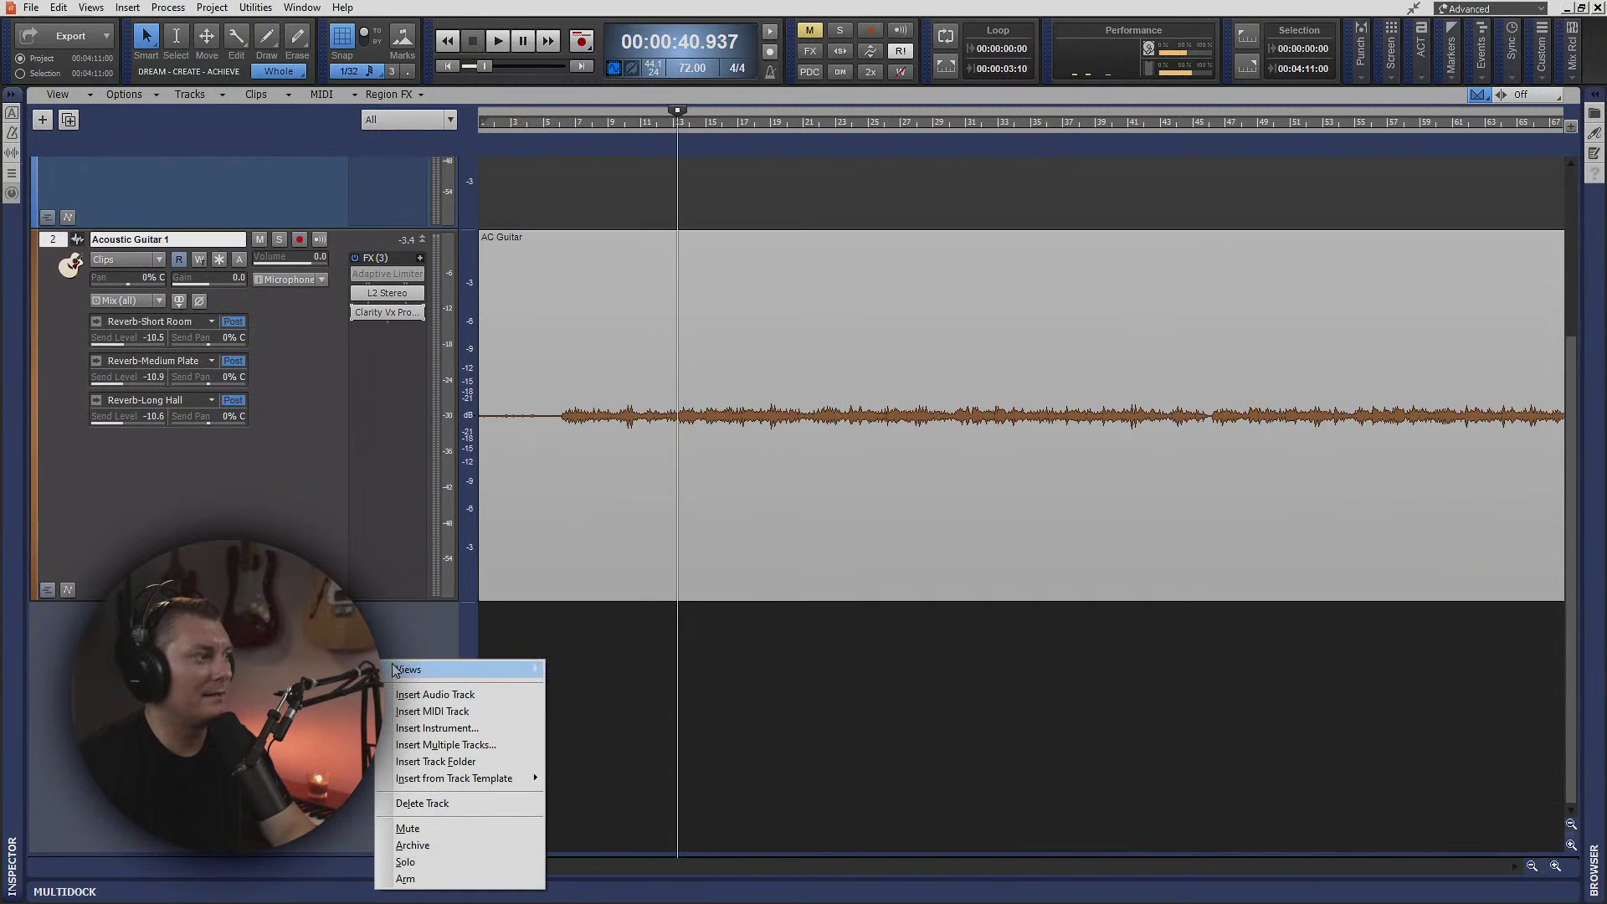
right_click(317, 413)
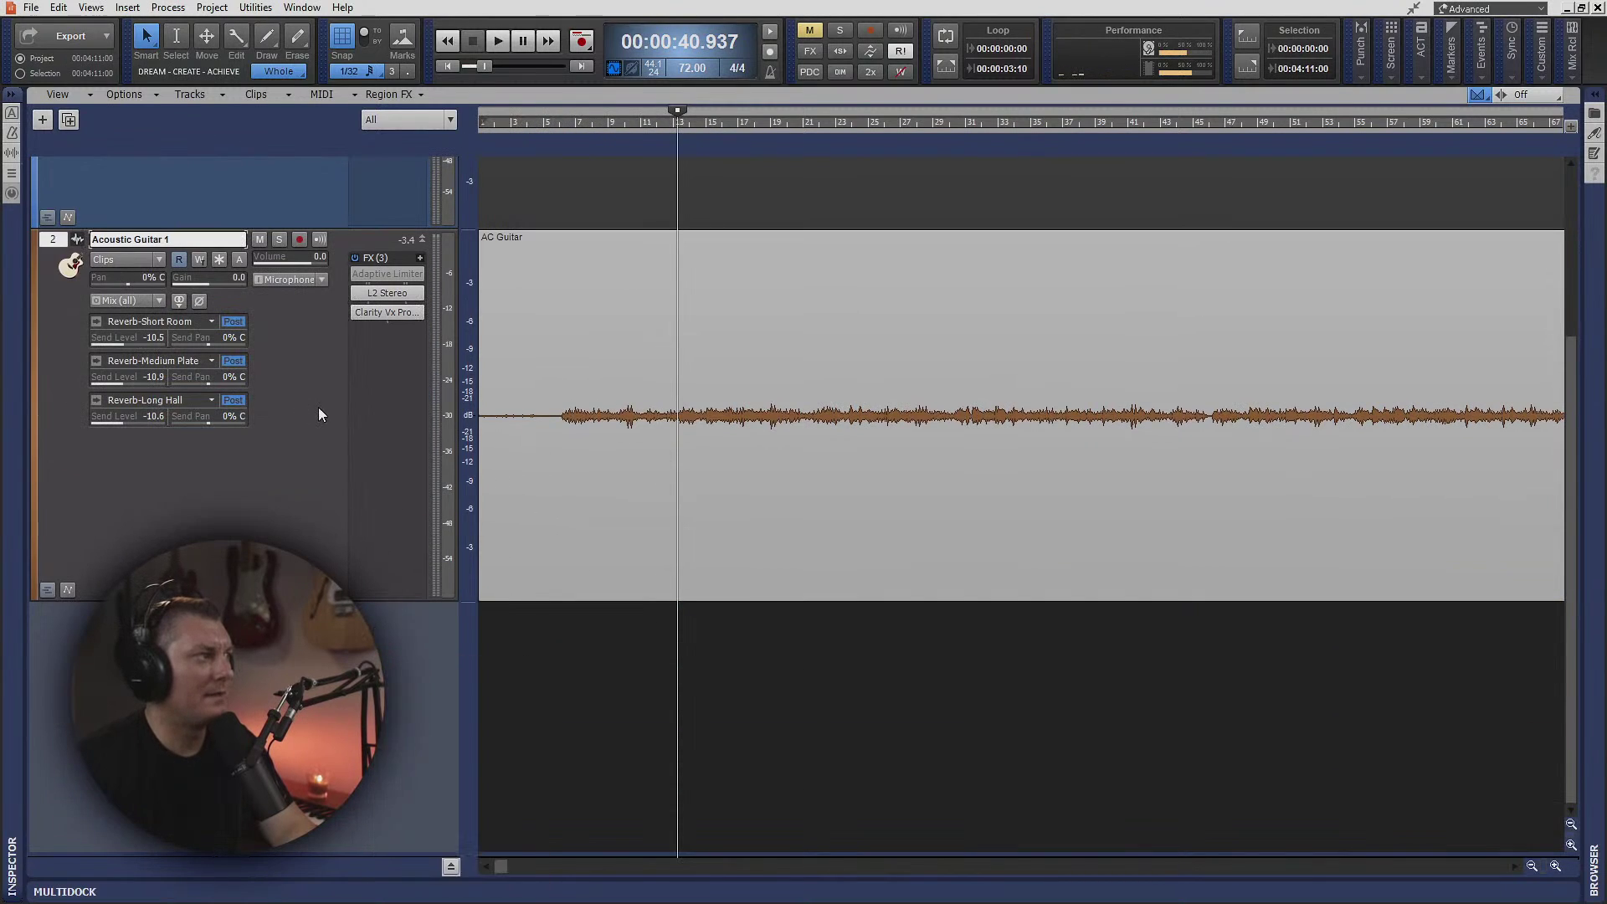
right_click(318, 407)
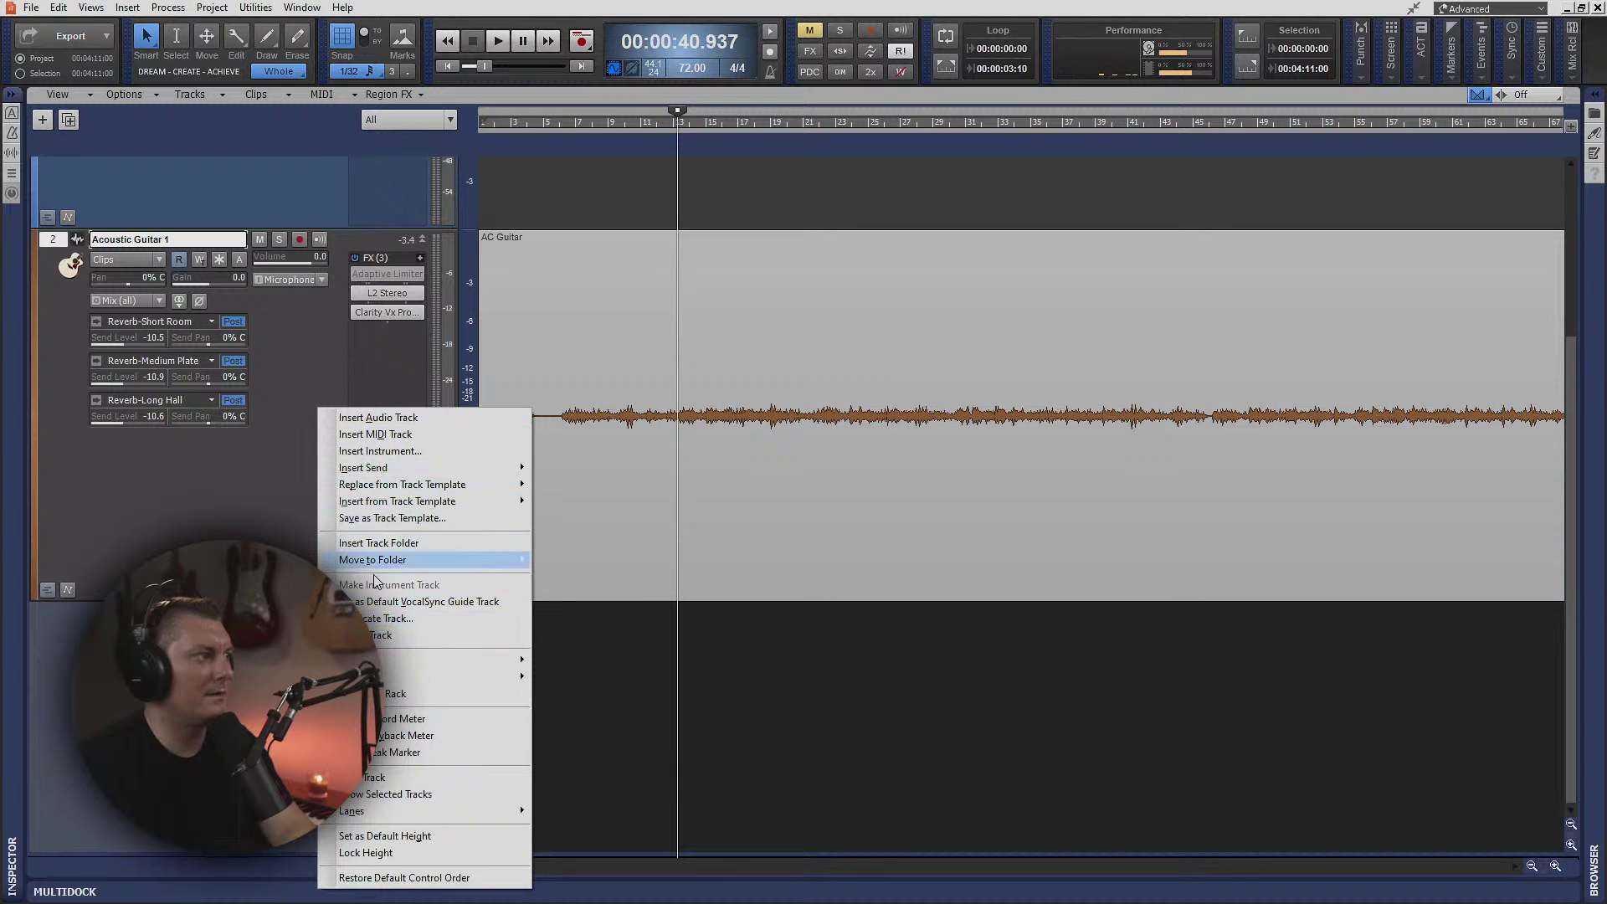
click(373, 619)
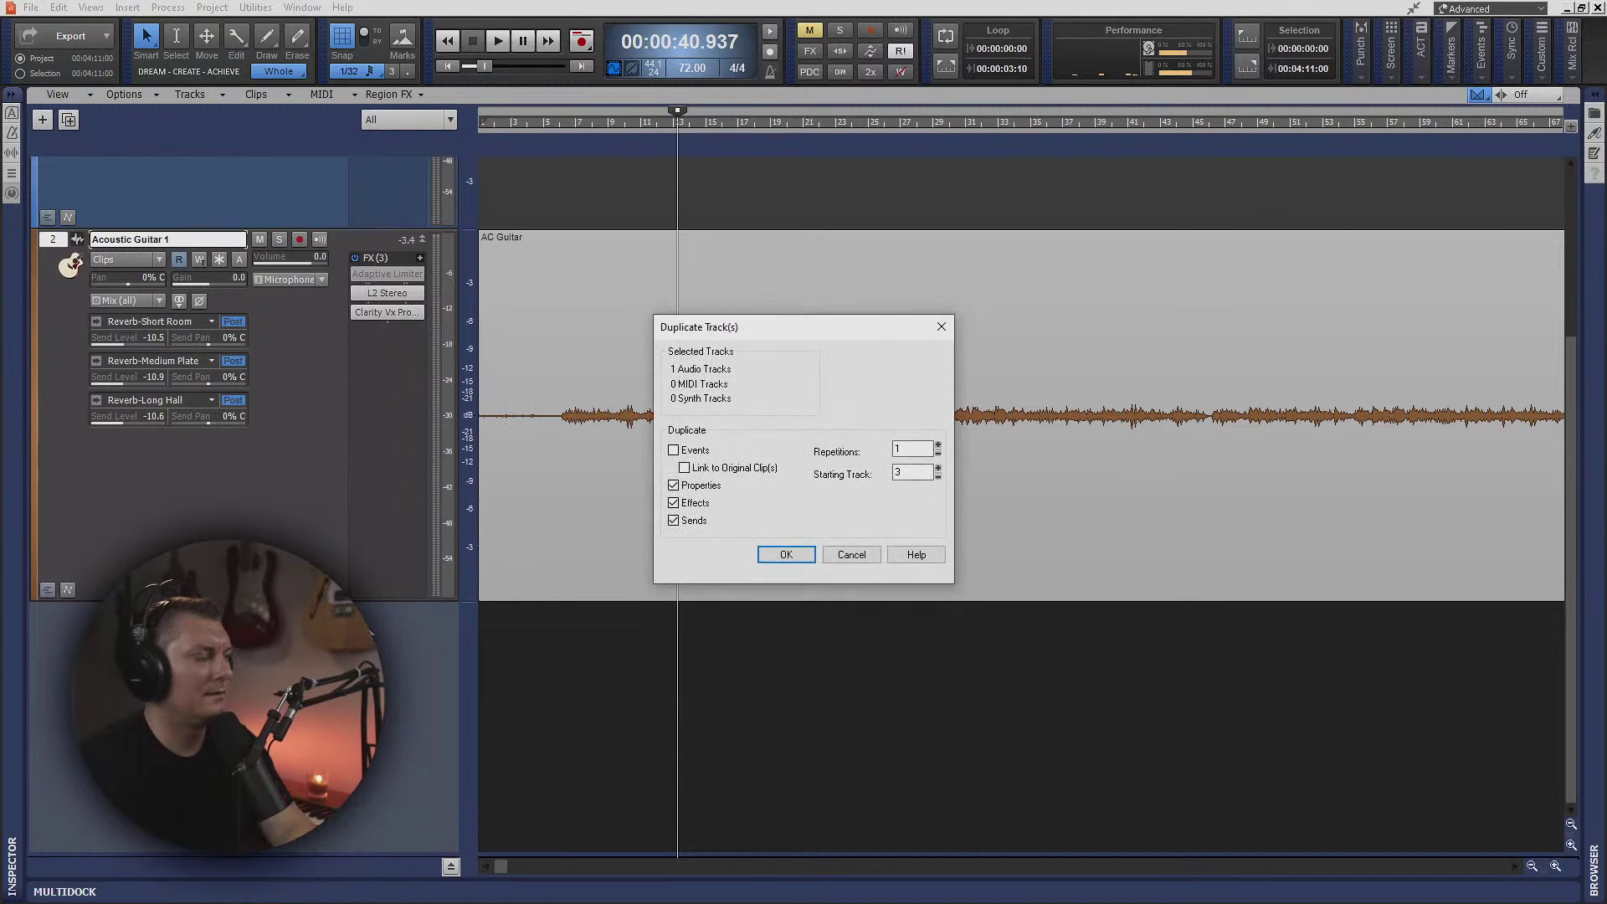
click(785, 555)
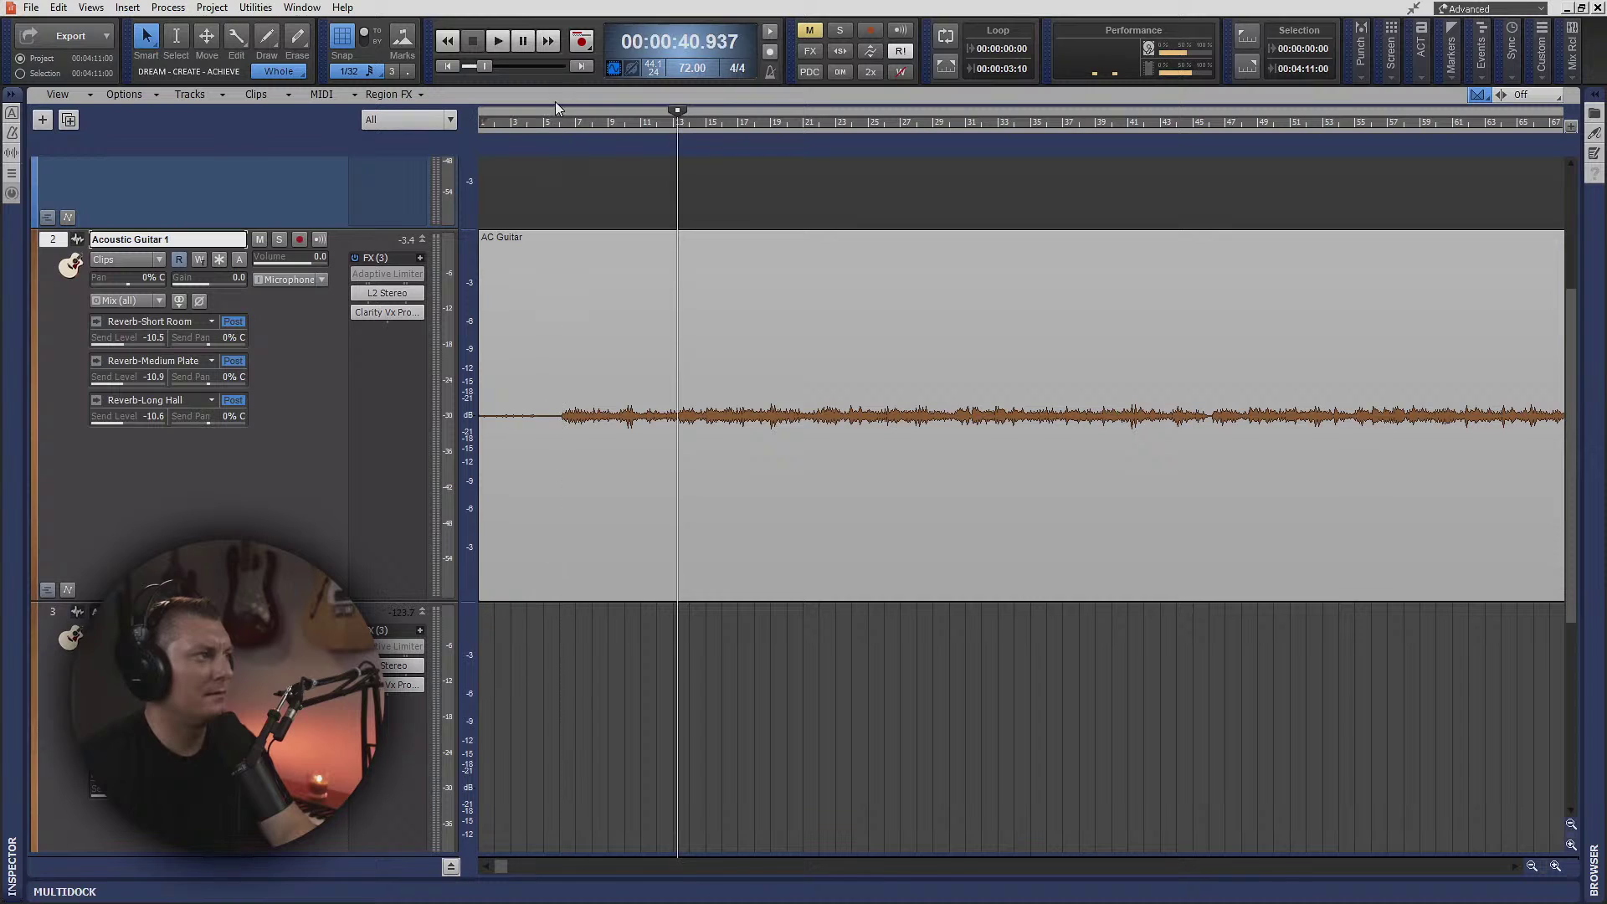
- Import the audio file Female Basic#50-accompaniment-B major-130bpm (5) into track 3 at the project start
click(446, 66)
scroll(508, 709, down, 1)
right_click(509, 710)
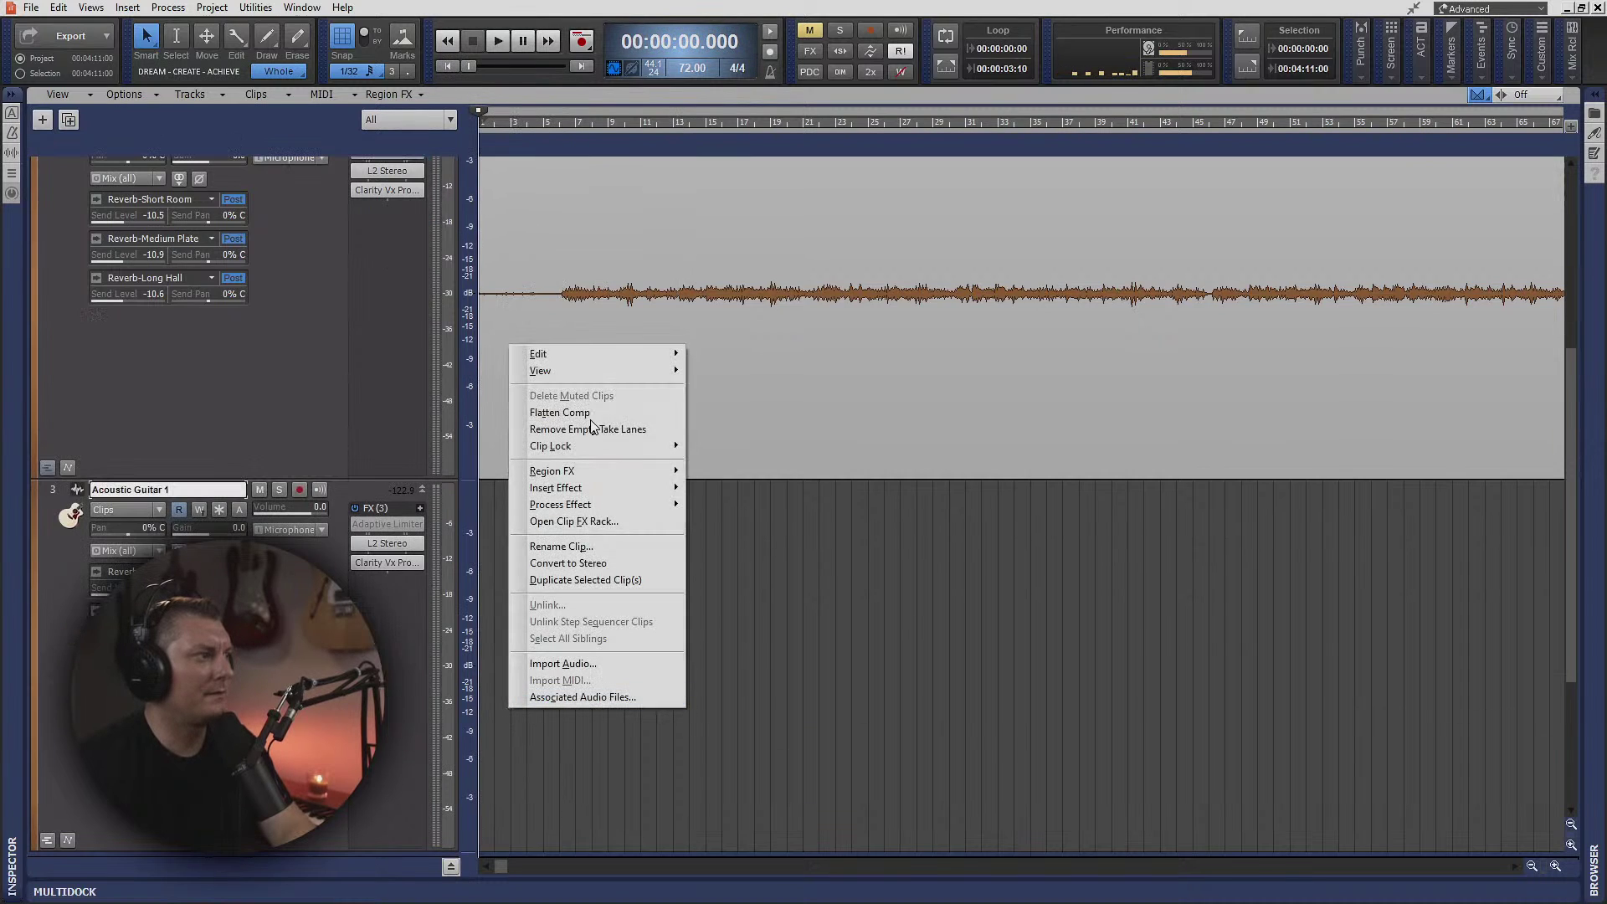
click(562, 663)
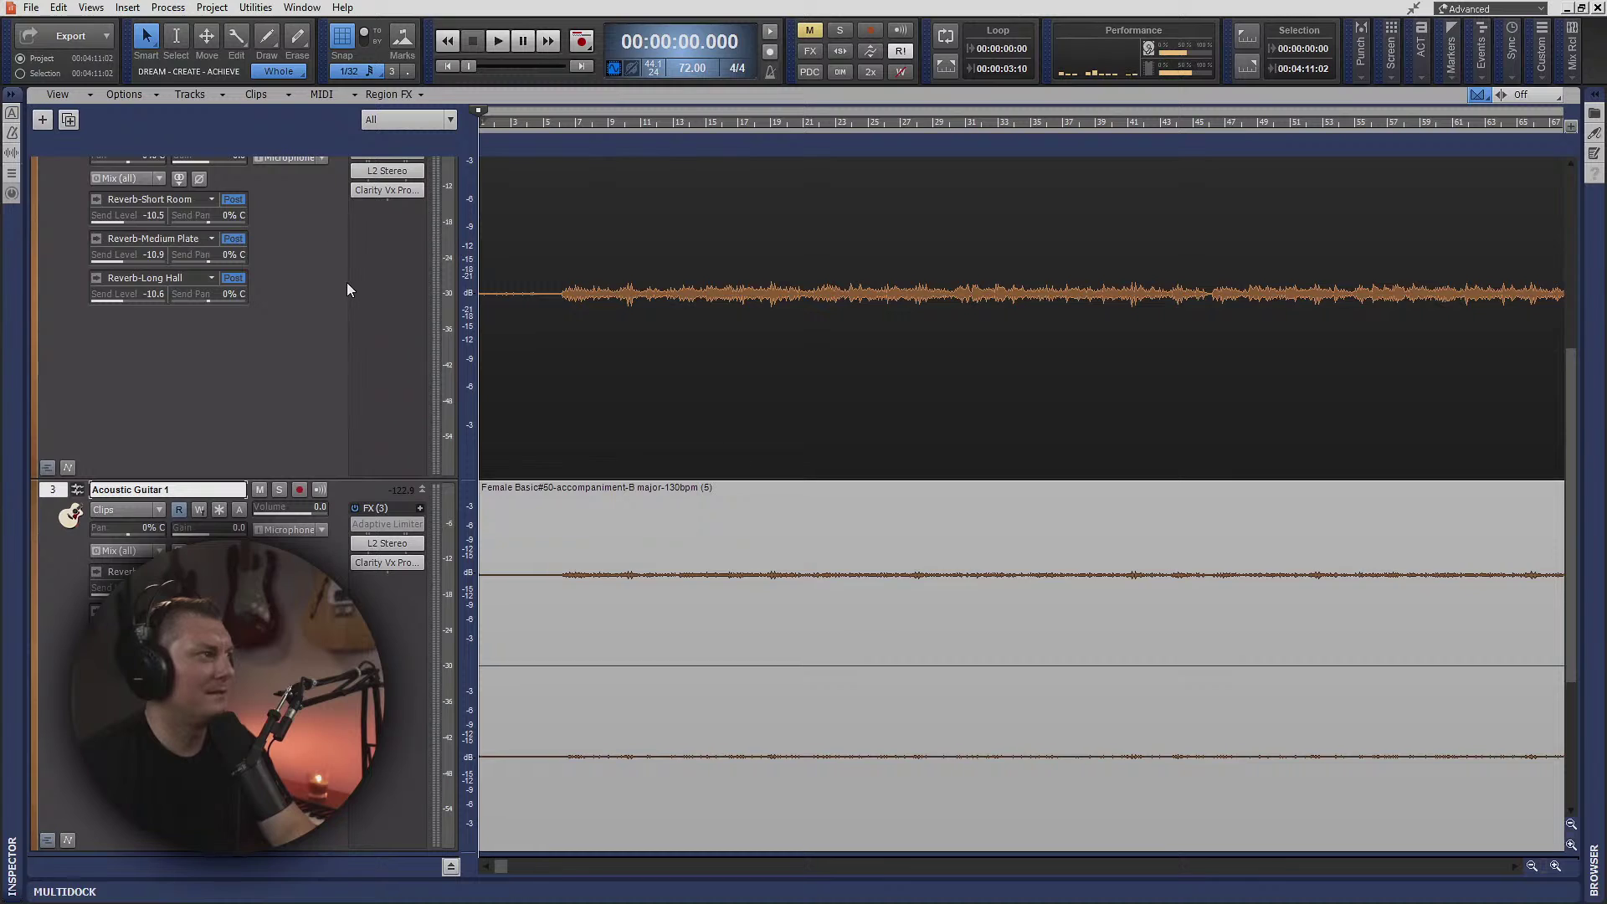
- Mute the original acoustic guitar on track 2 and audition the imported accompaniment from several points, up to 00:00:50.729
scroll(334, 293, up, 3)
click(259, 307)
key(space)
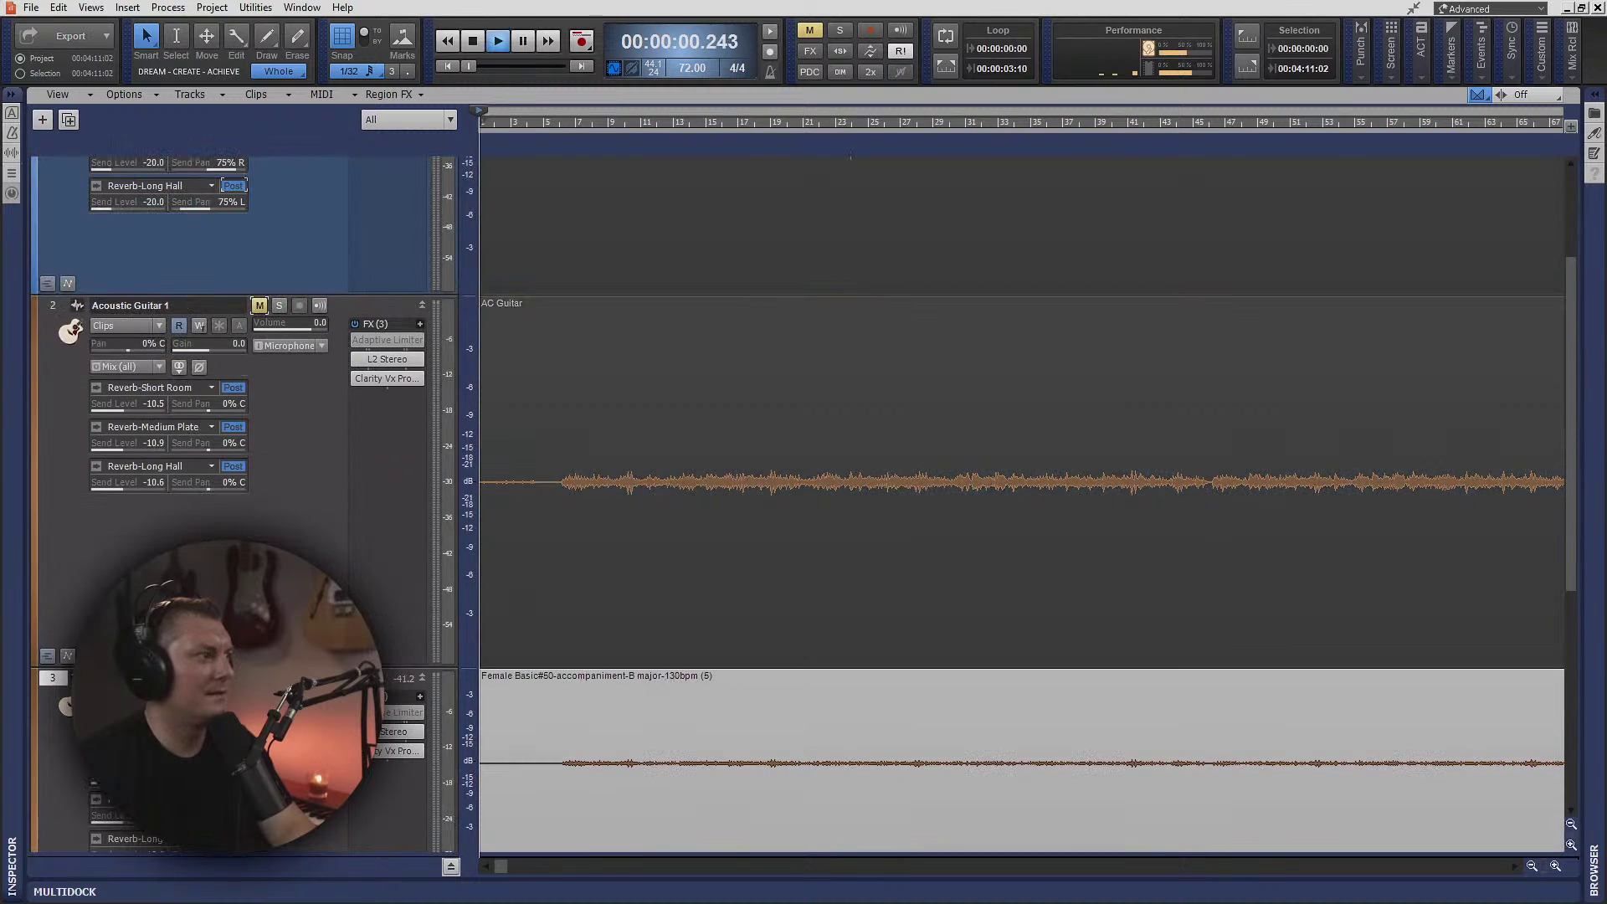
click(610, 121)
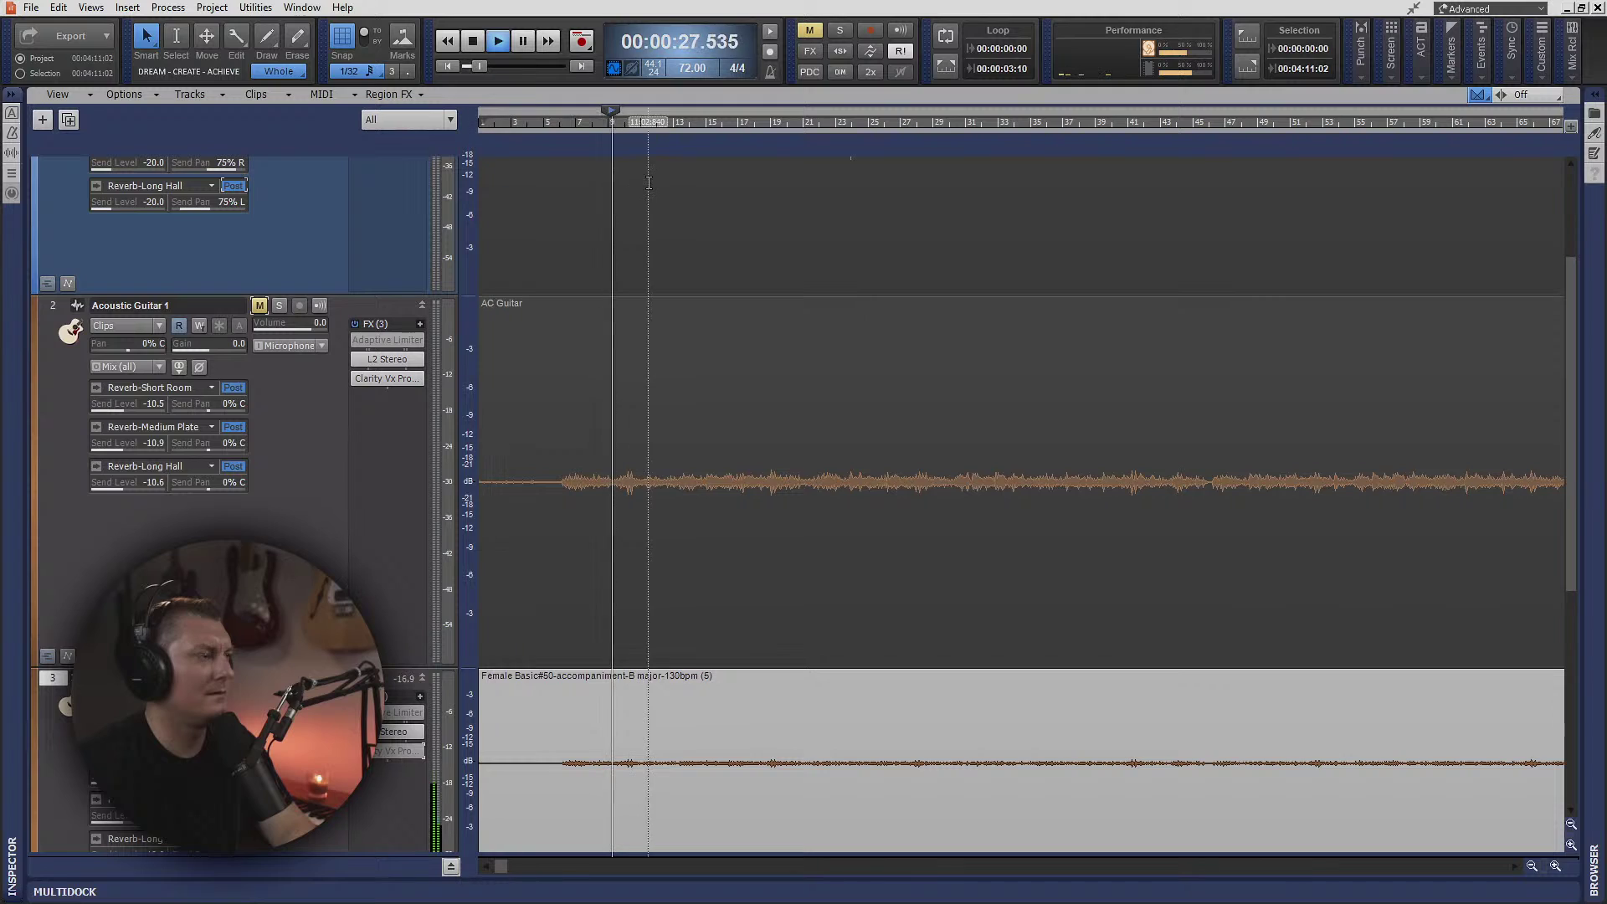
click(723, 127)
- Enable Clarity Vx Pro on track 3, set its main knob to -26.2, then close and bypass the plug-in
scroll(745, 527, down, 3)
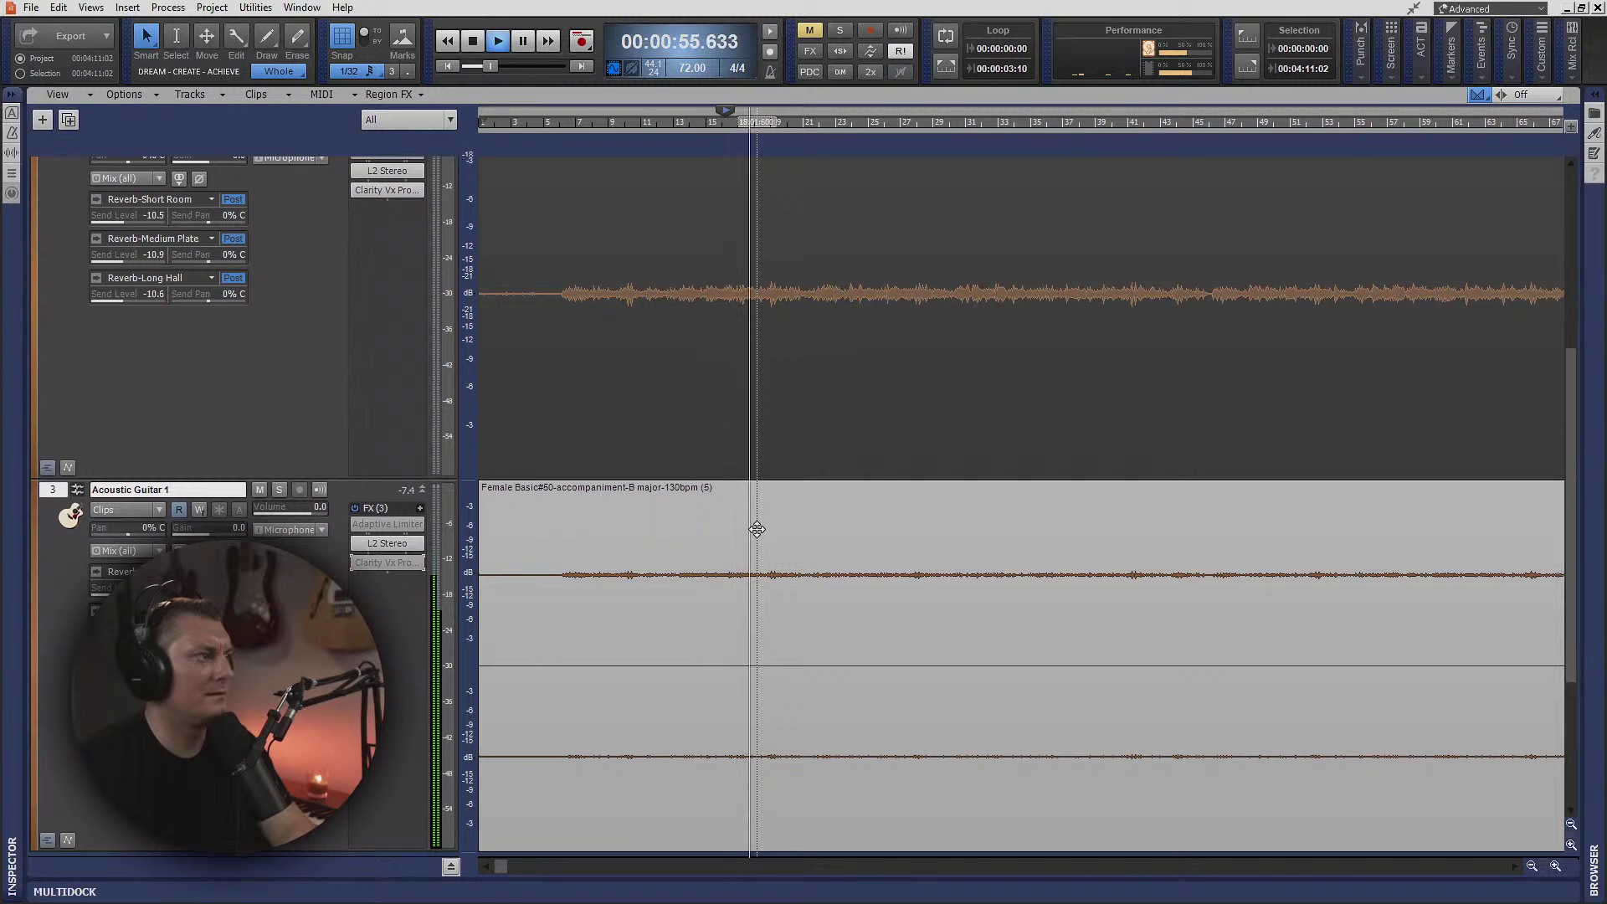
click(358, 564)
double_click(385, 561)
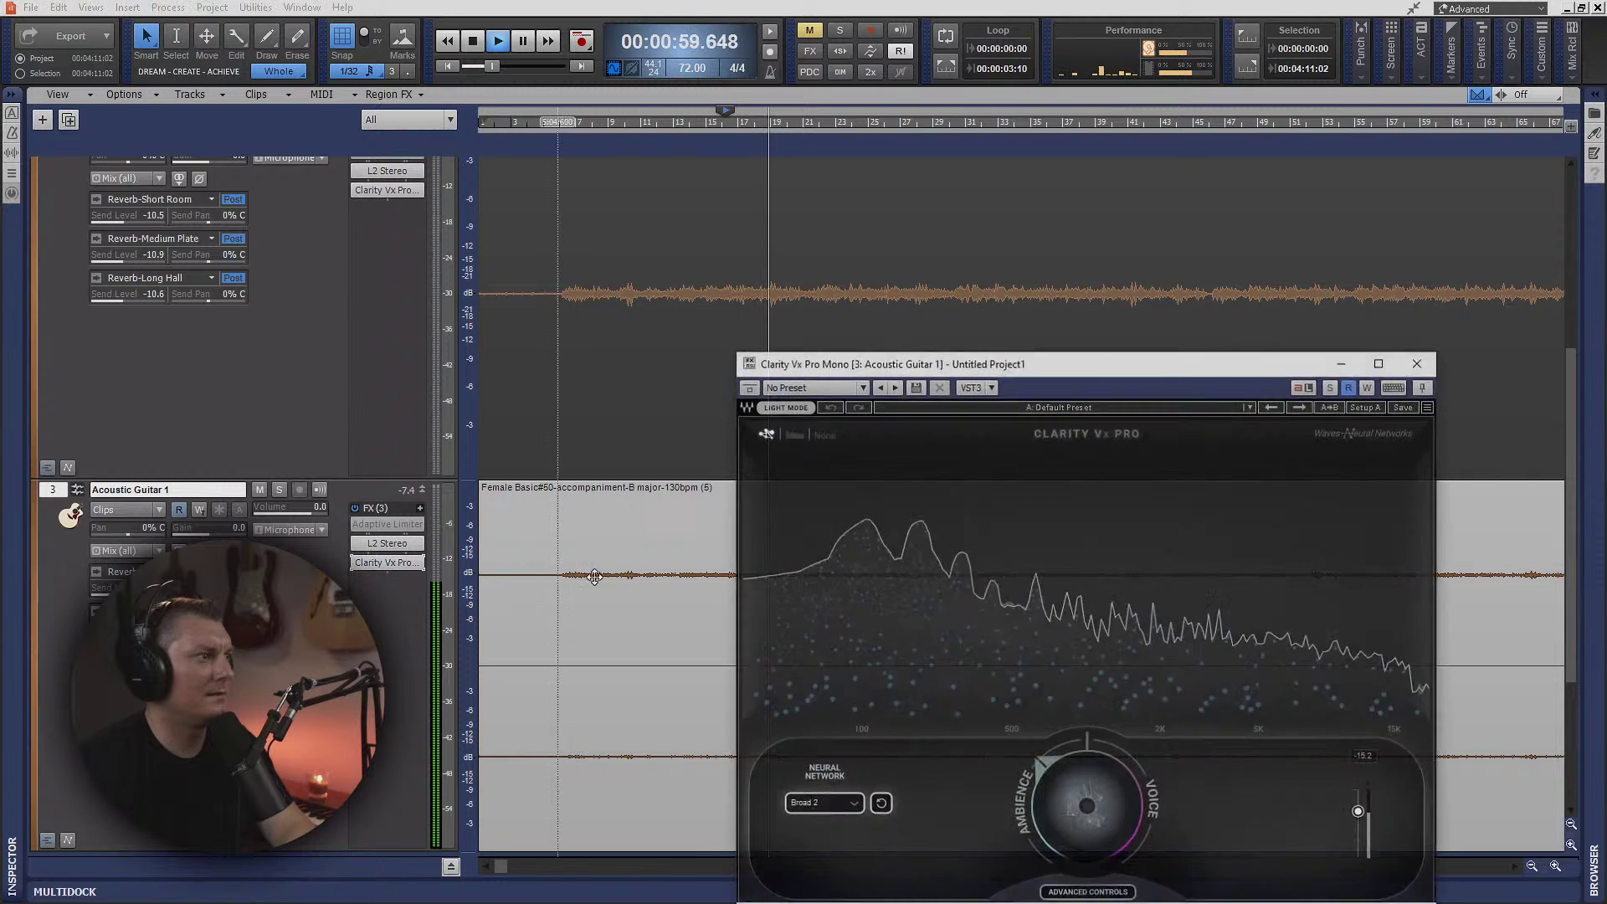
mouse_move(1062, 800)
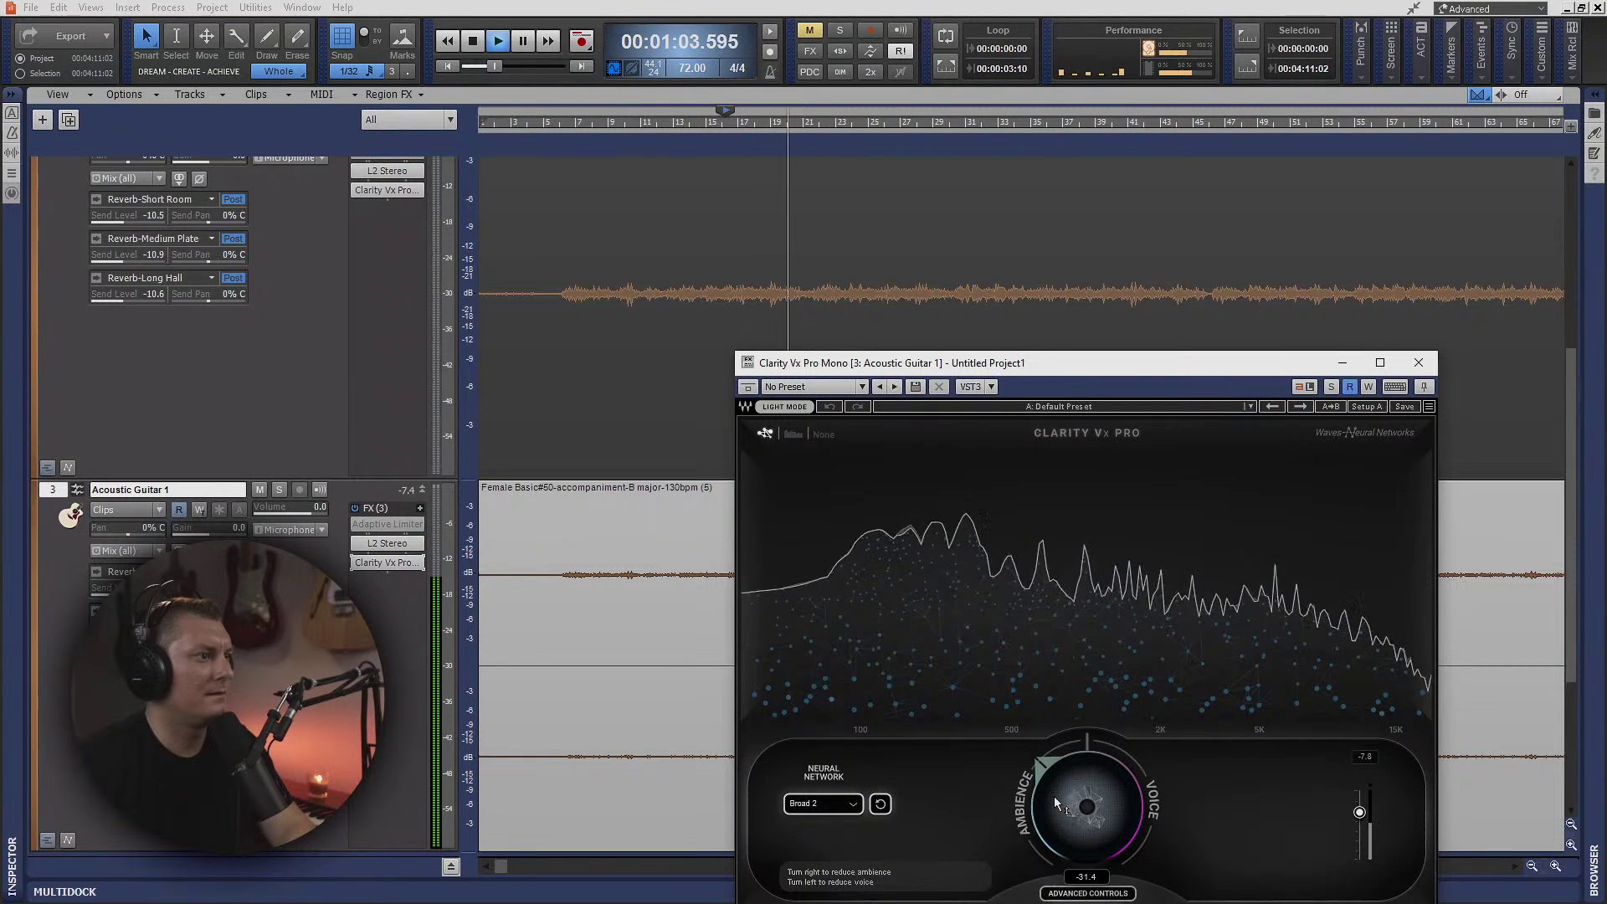
mouse_move(1053, 795)
mouse_down()
mouse_move(1054, 720)
mouse_move(1054, 790)
mouse_up()
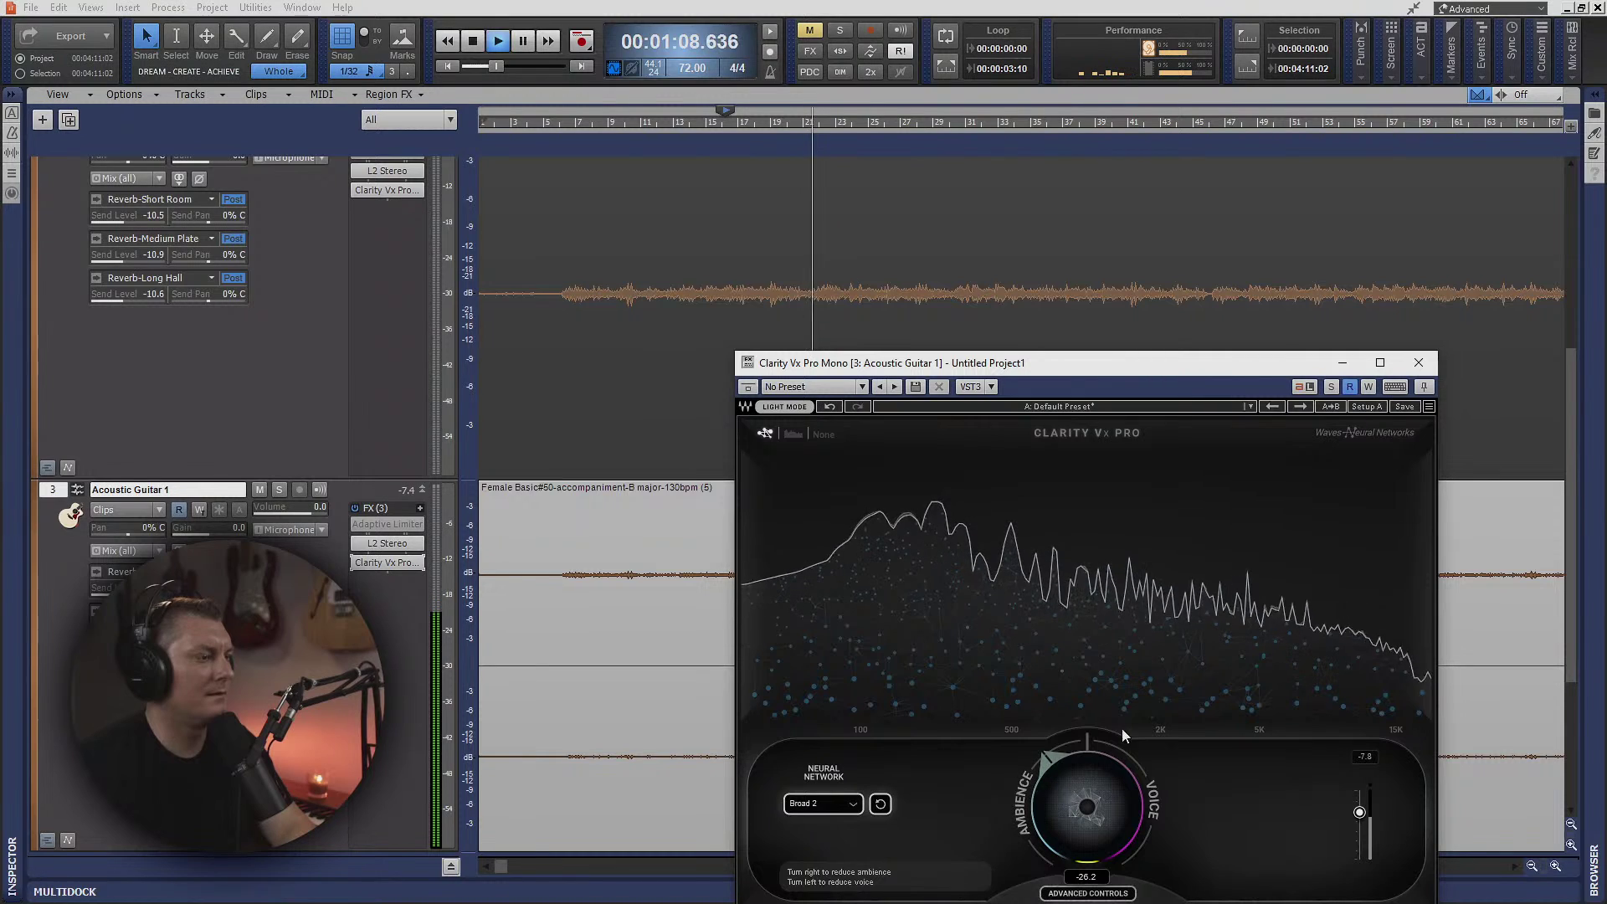
click(1418, 362)
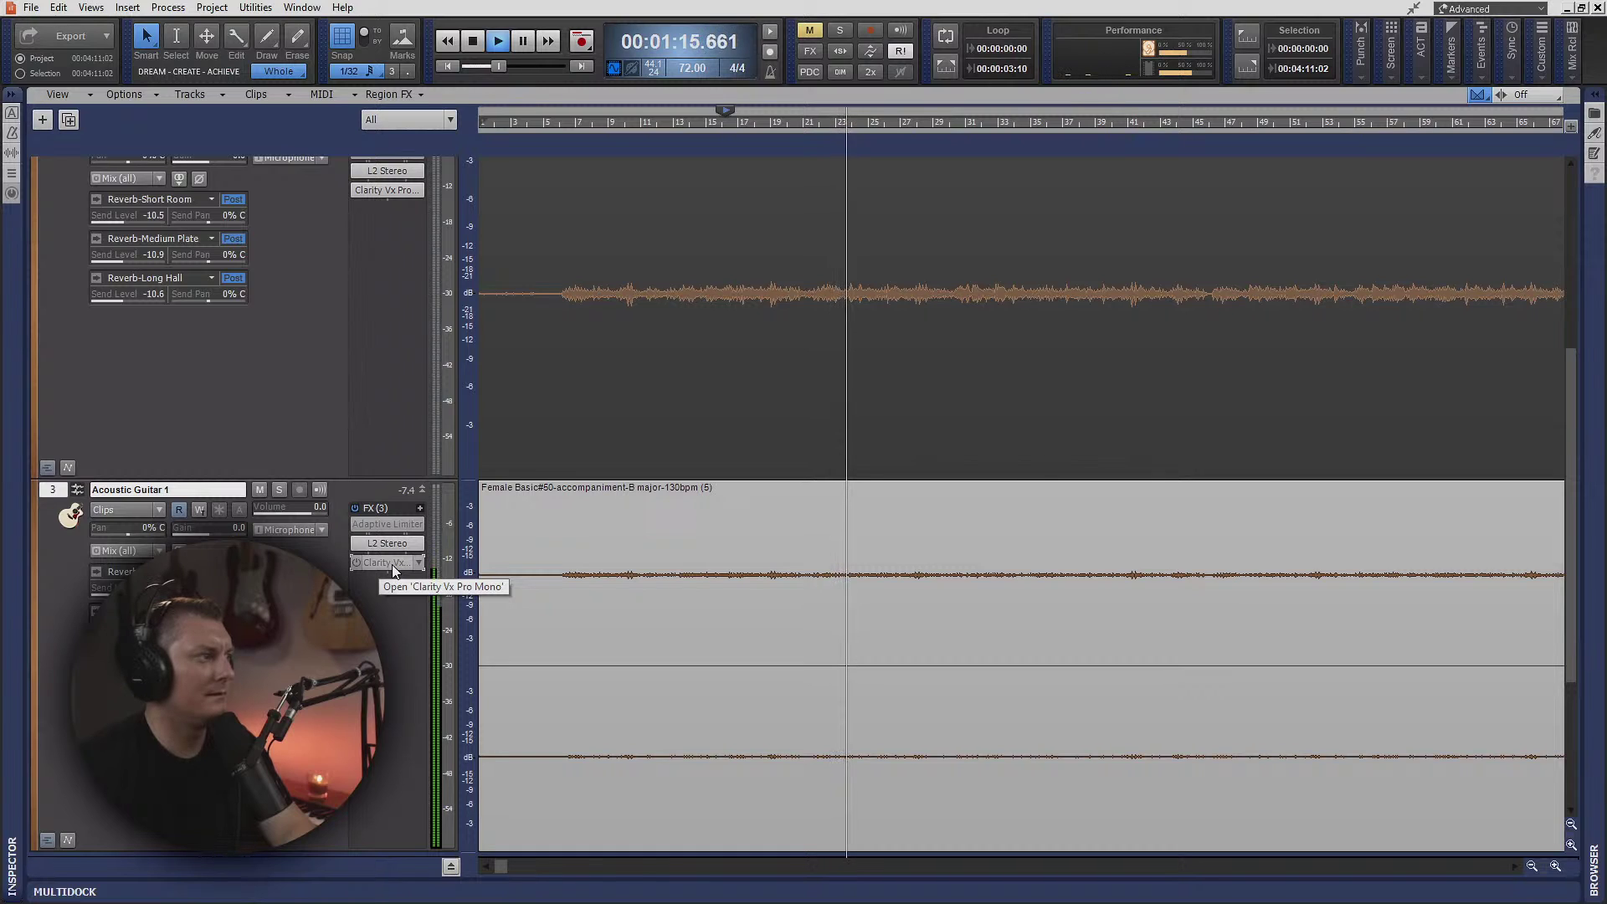
- Stop playback and convert the imported accompaniment clip on track 3 to mono
scroll(586, 602, down, 3)
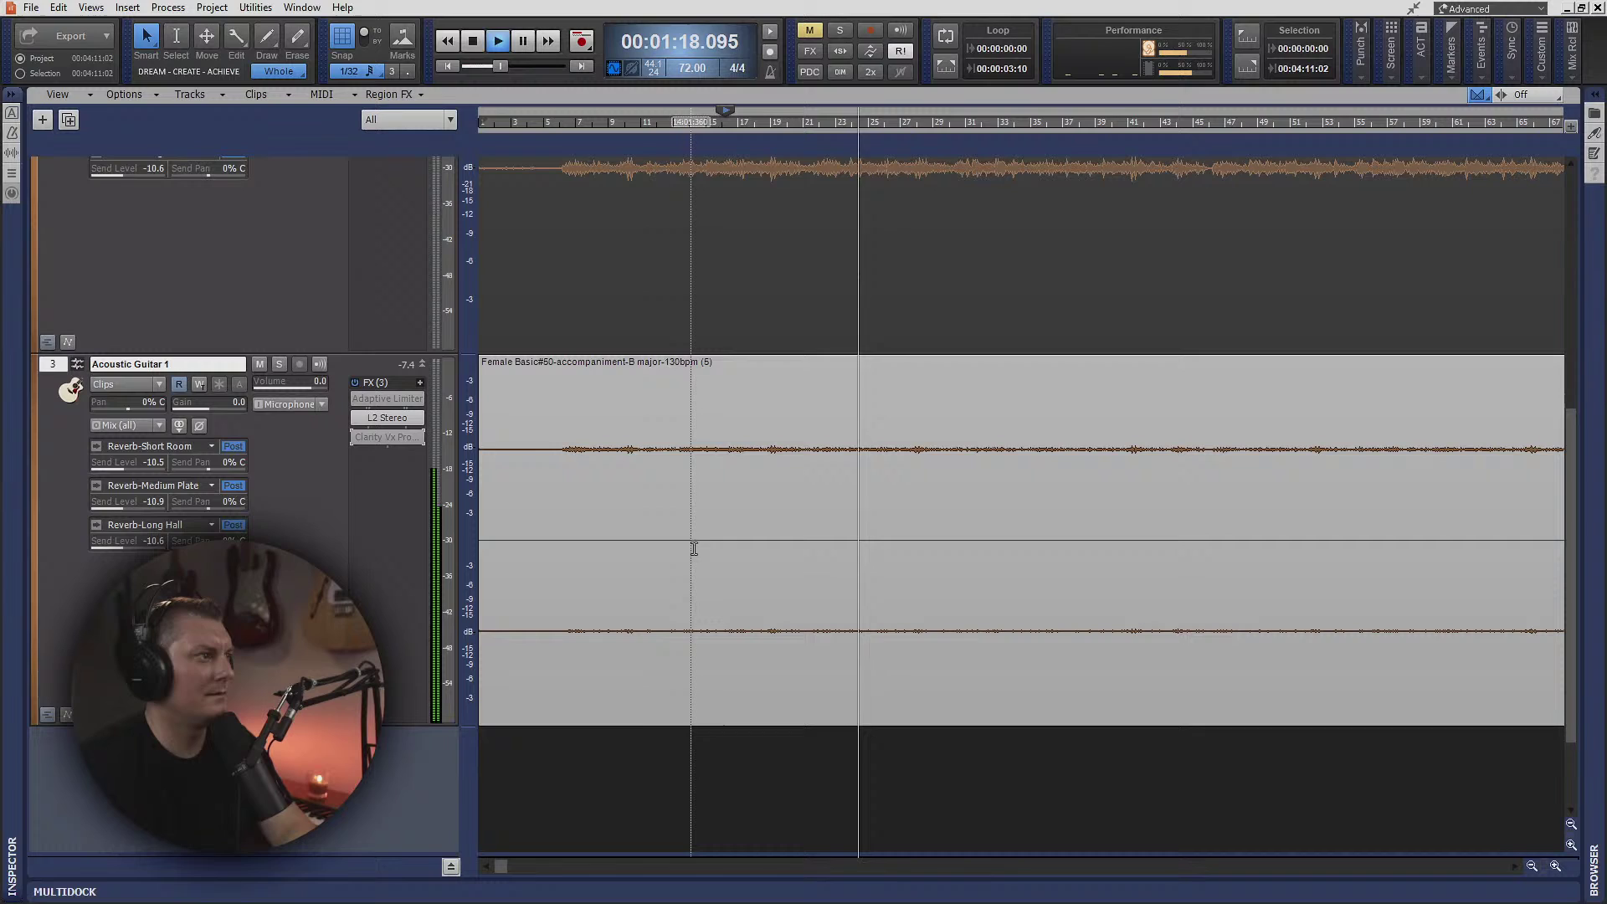
key(space)
right_click(688, 472)
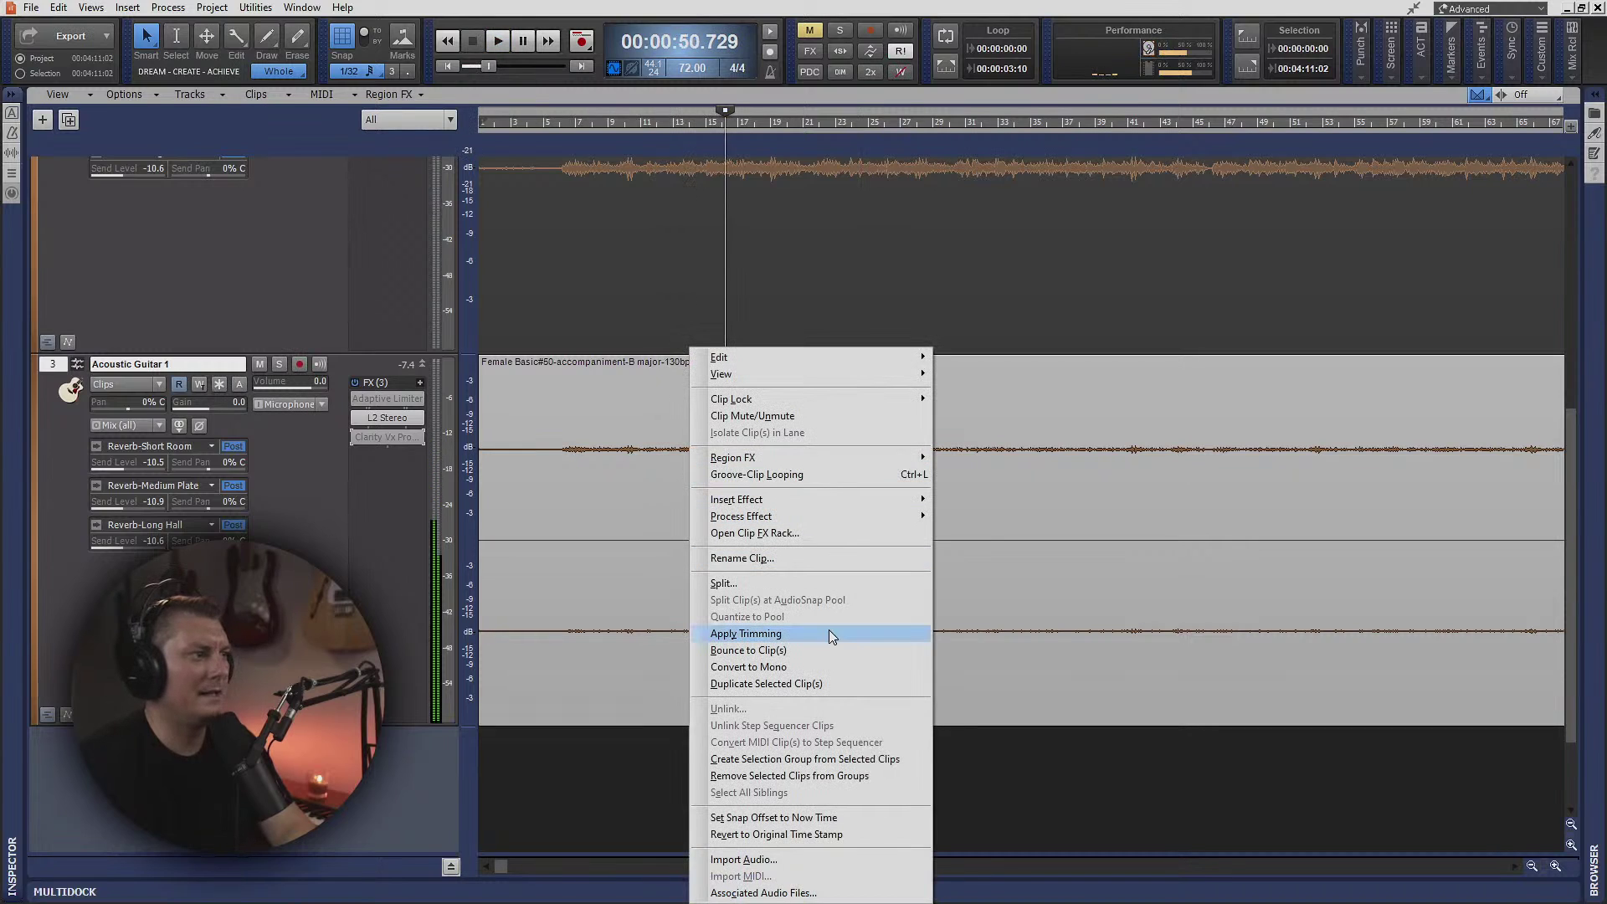
click(782, 667)
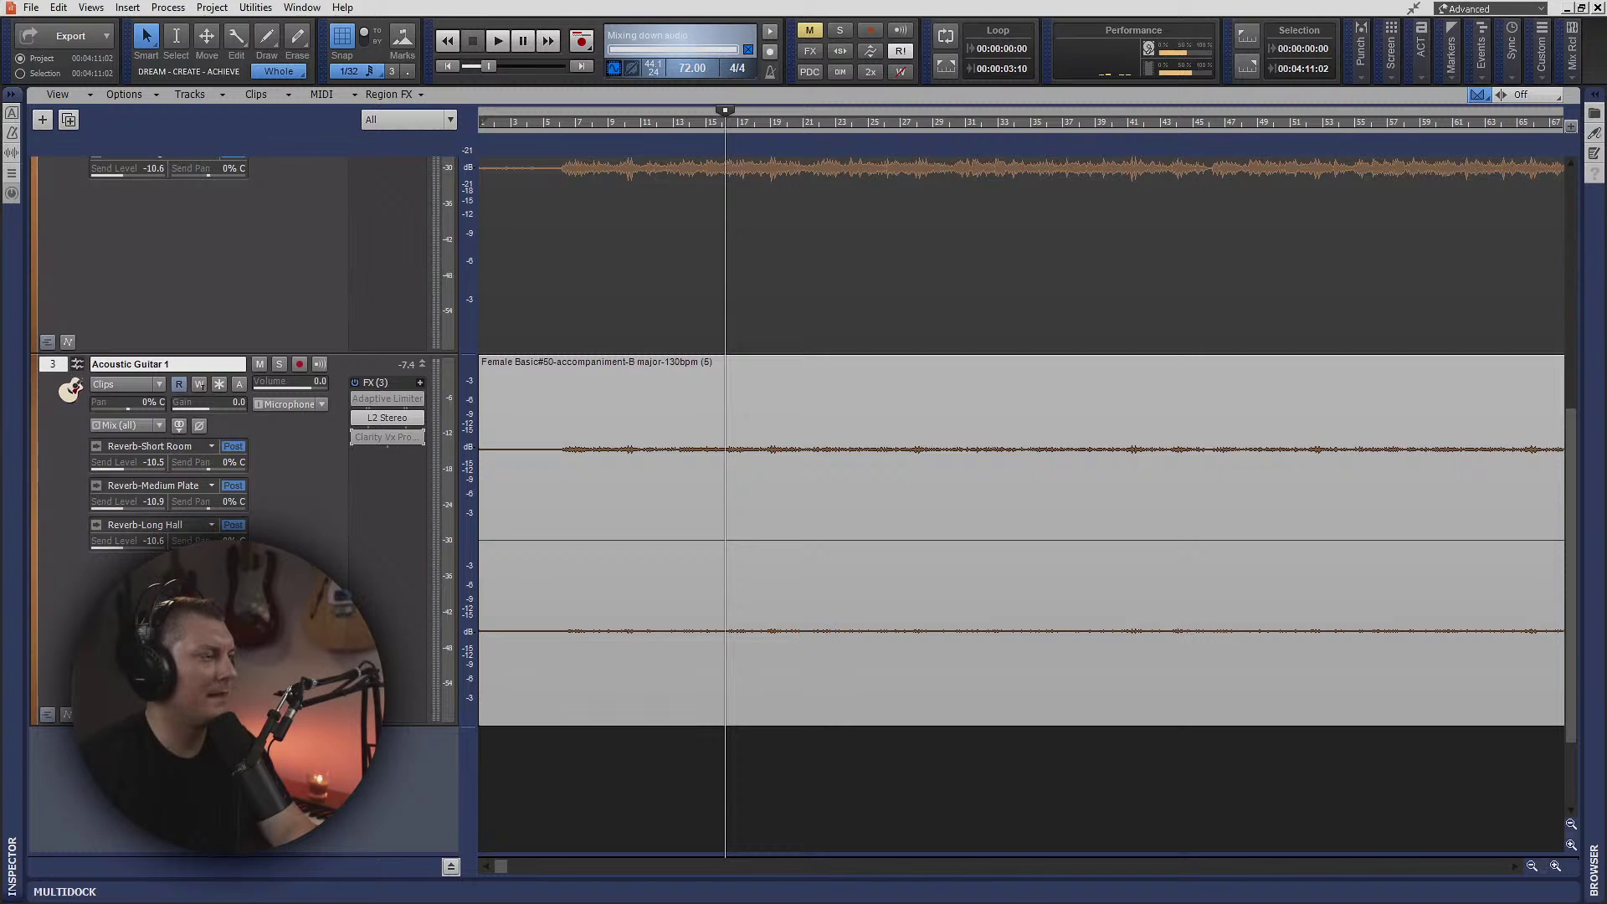
- Play the mono accompaniment on track 3 from 00:00:50.729 with the original guitar muted
scroll(601, 564, up, 2)
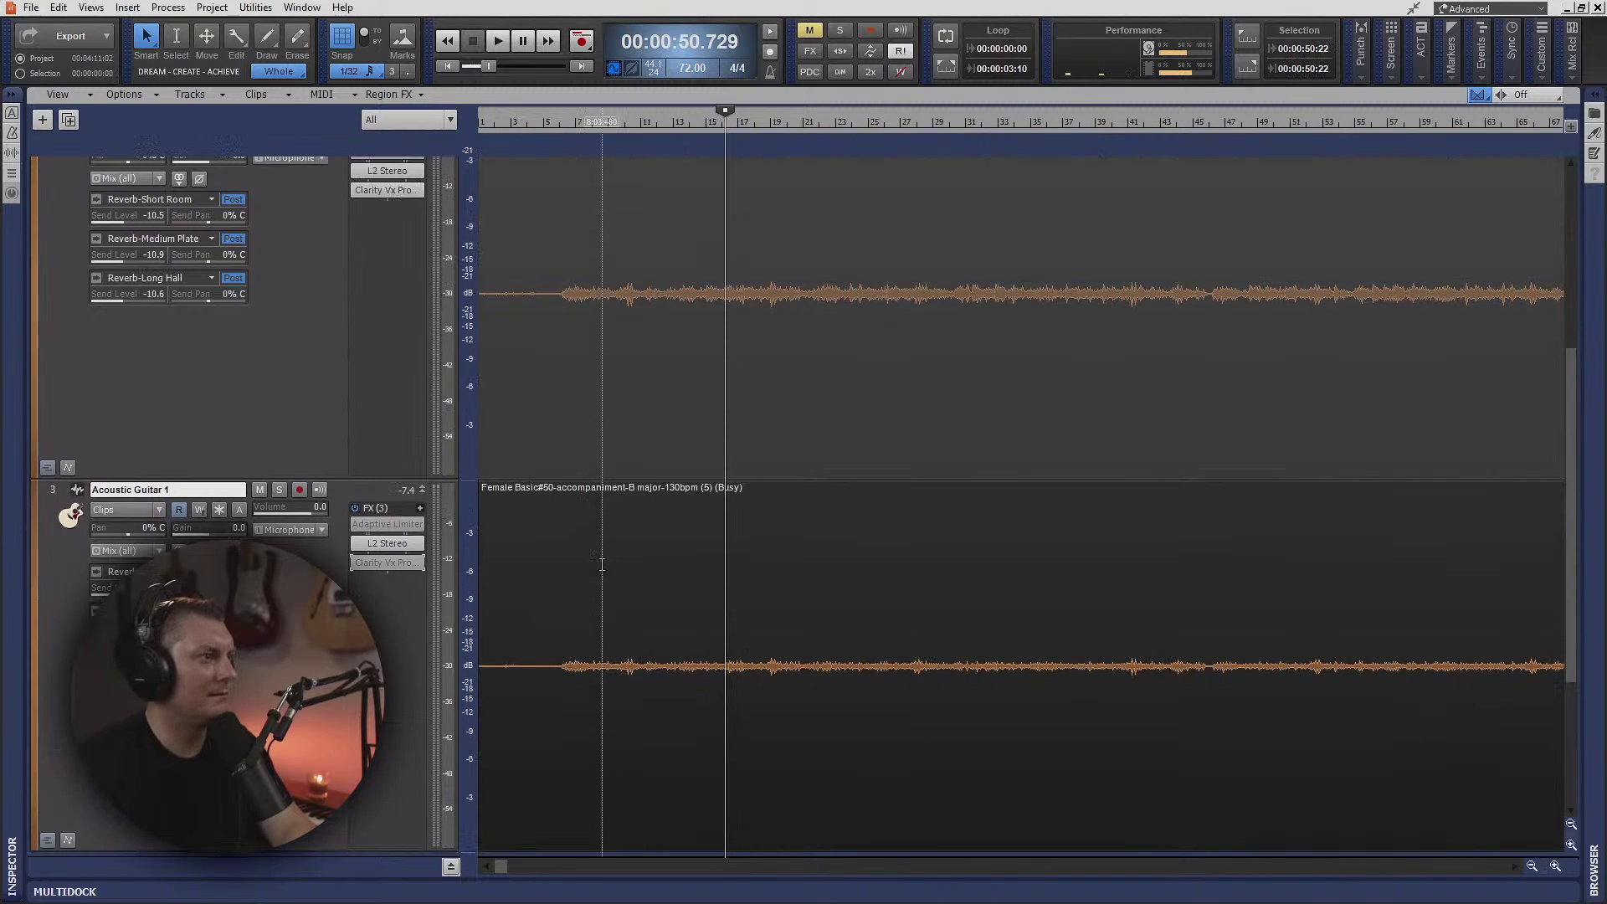
scroll(602, 563, up, 2)
scroll(601, 563, down, 2)
key(space)
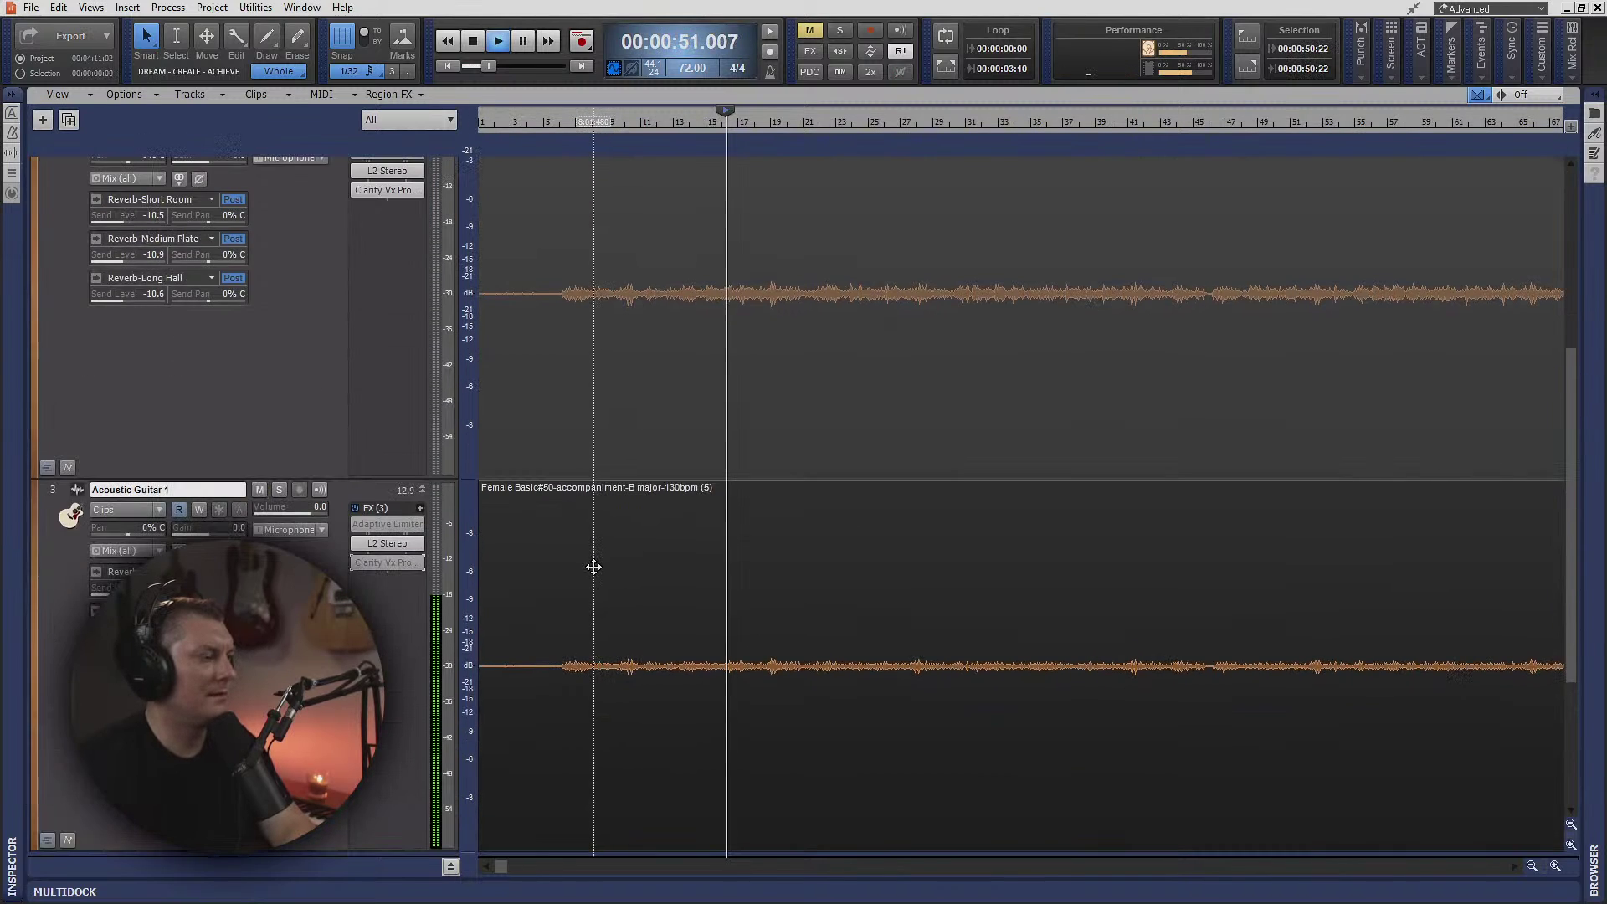
scroll(588, 567, up, 2)
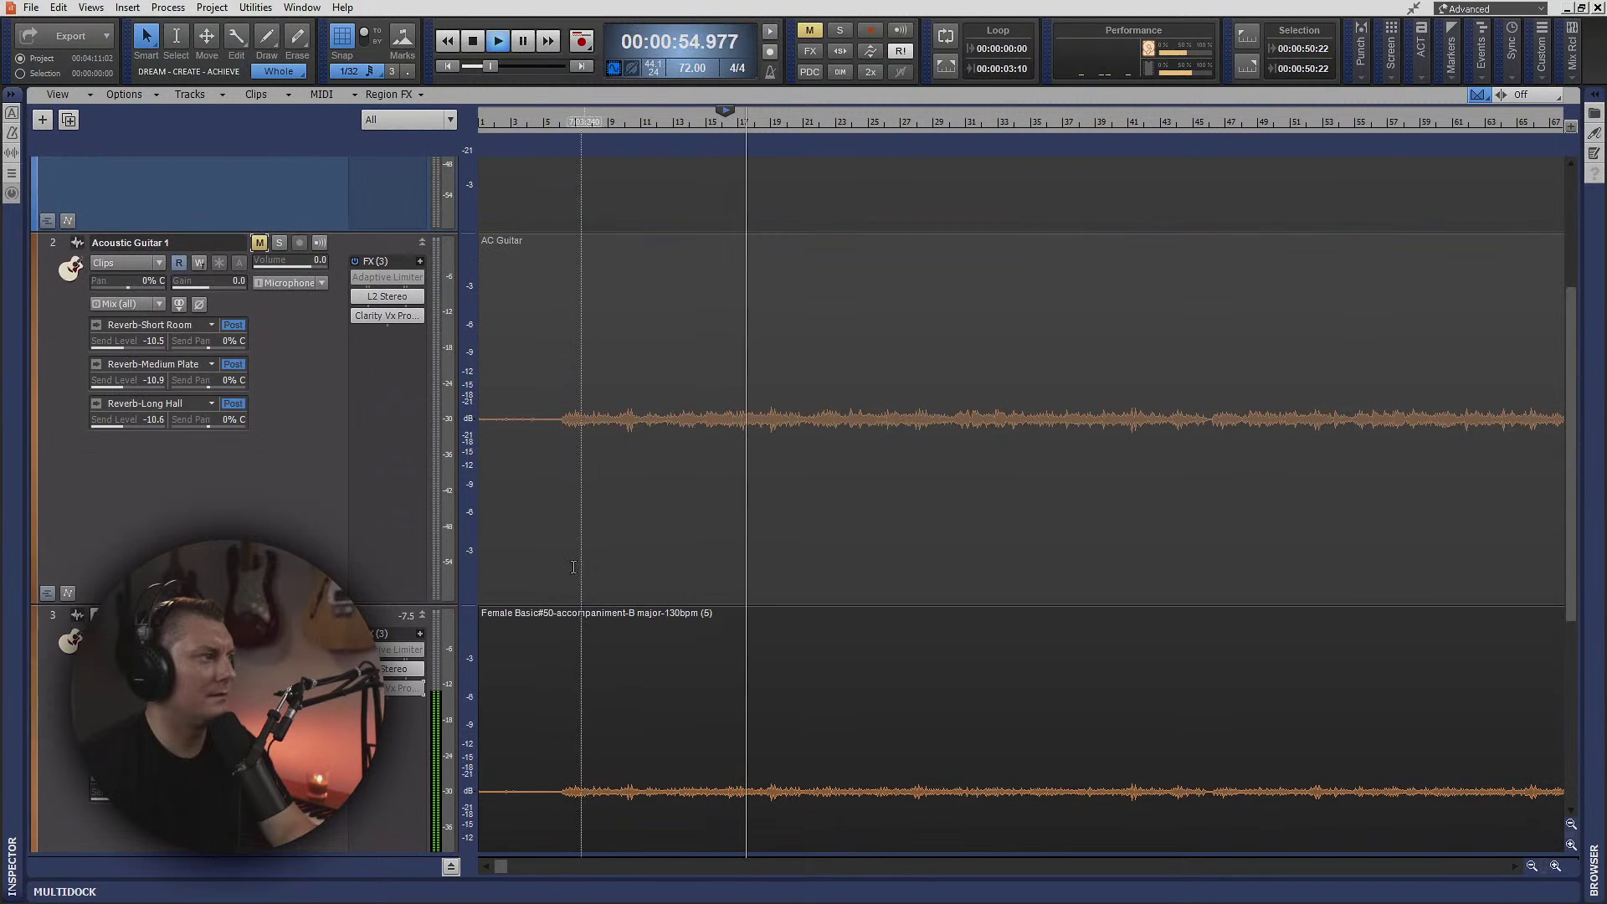
- Unmute the original acoustic guitar, bypass its Clarity Vx Pro and play both guitar tracks together
click(261, 243)
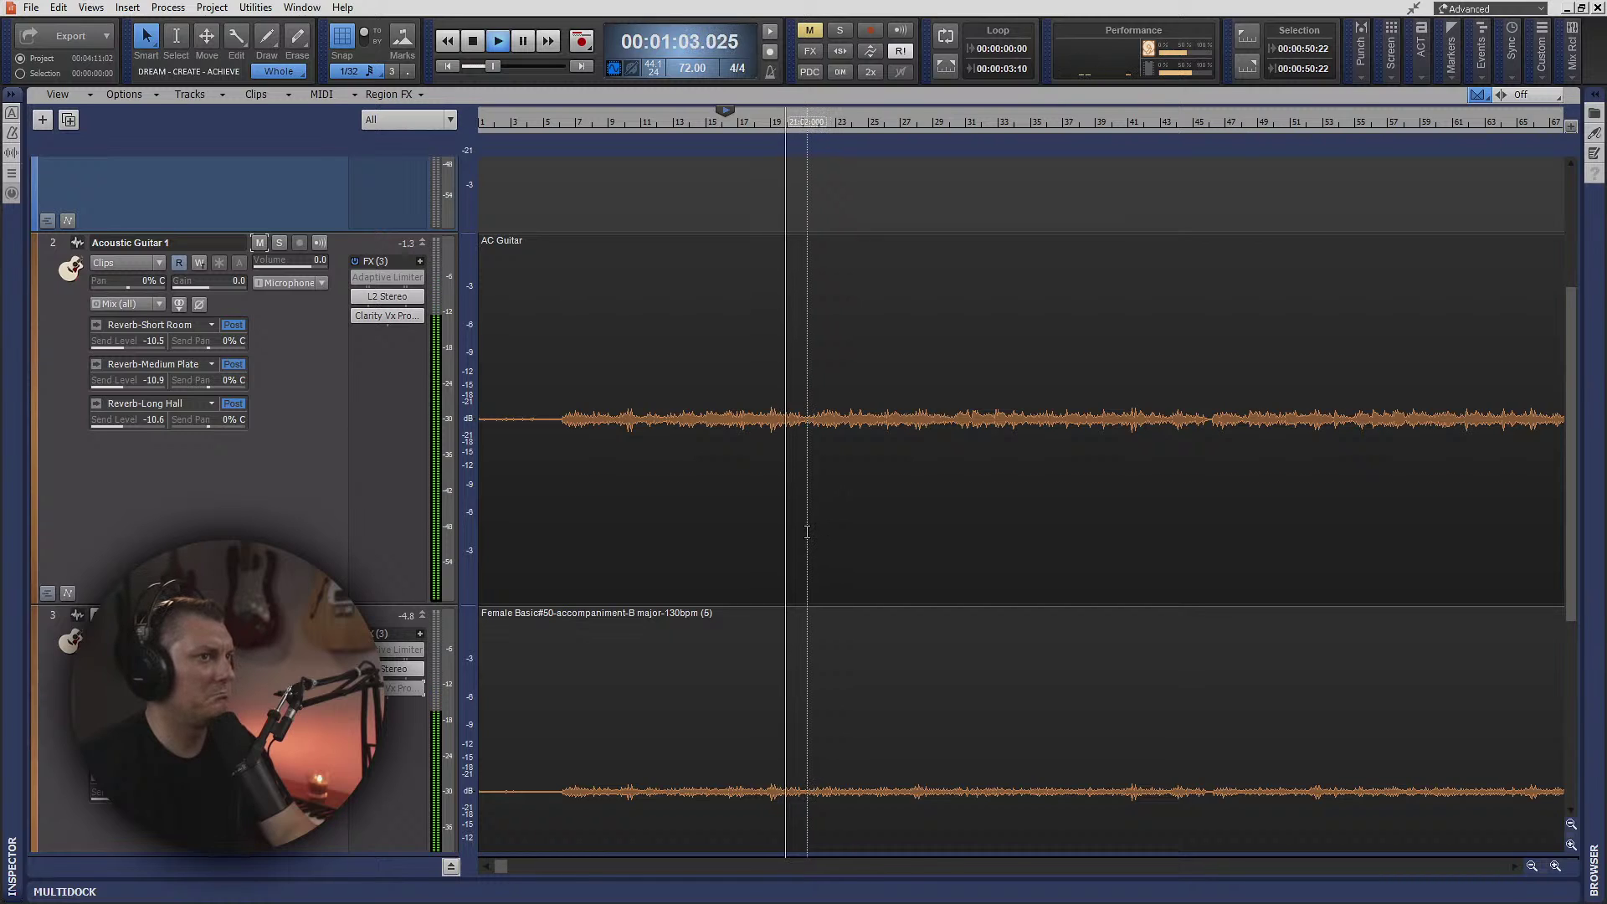
key(space)
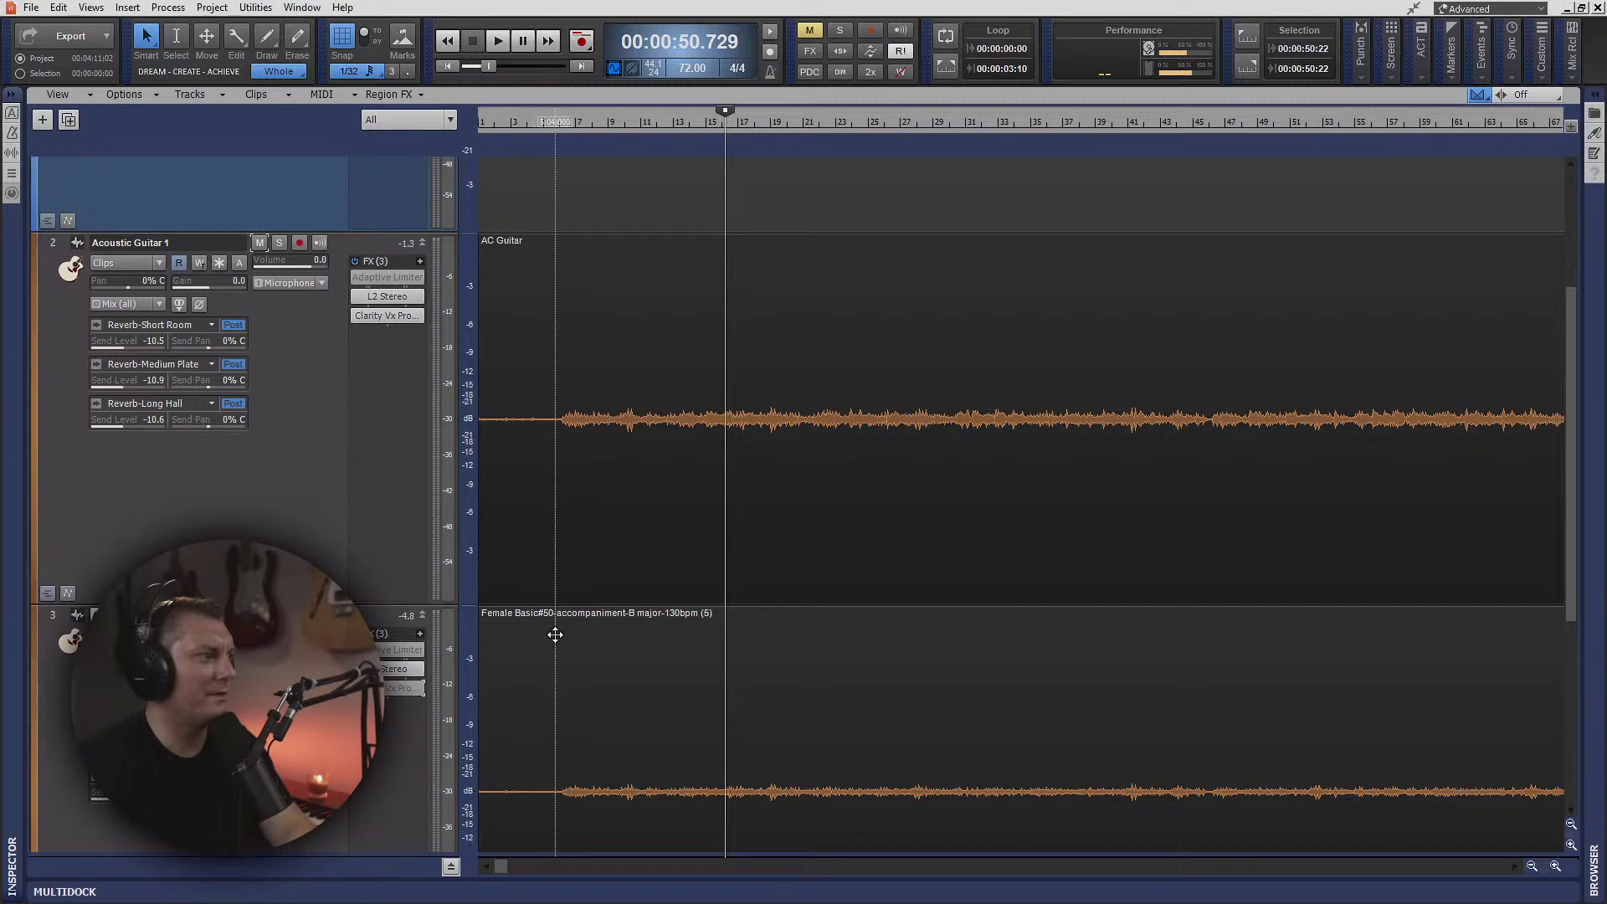
click(355, 315)
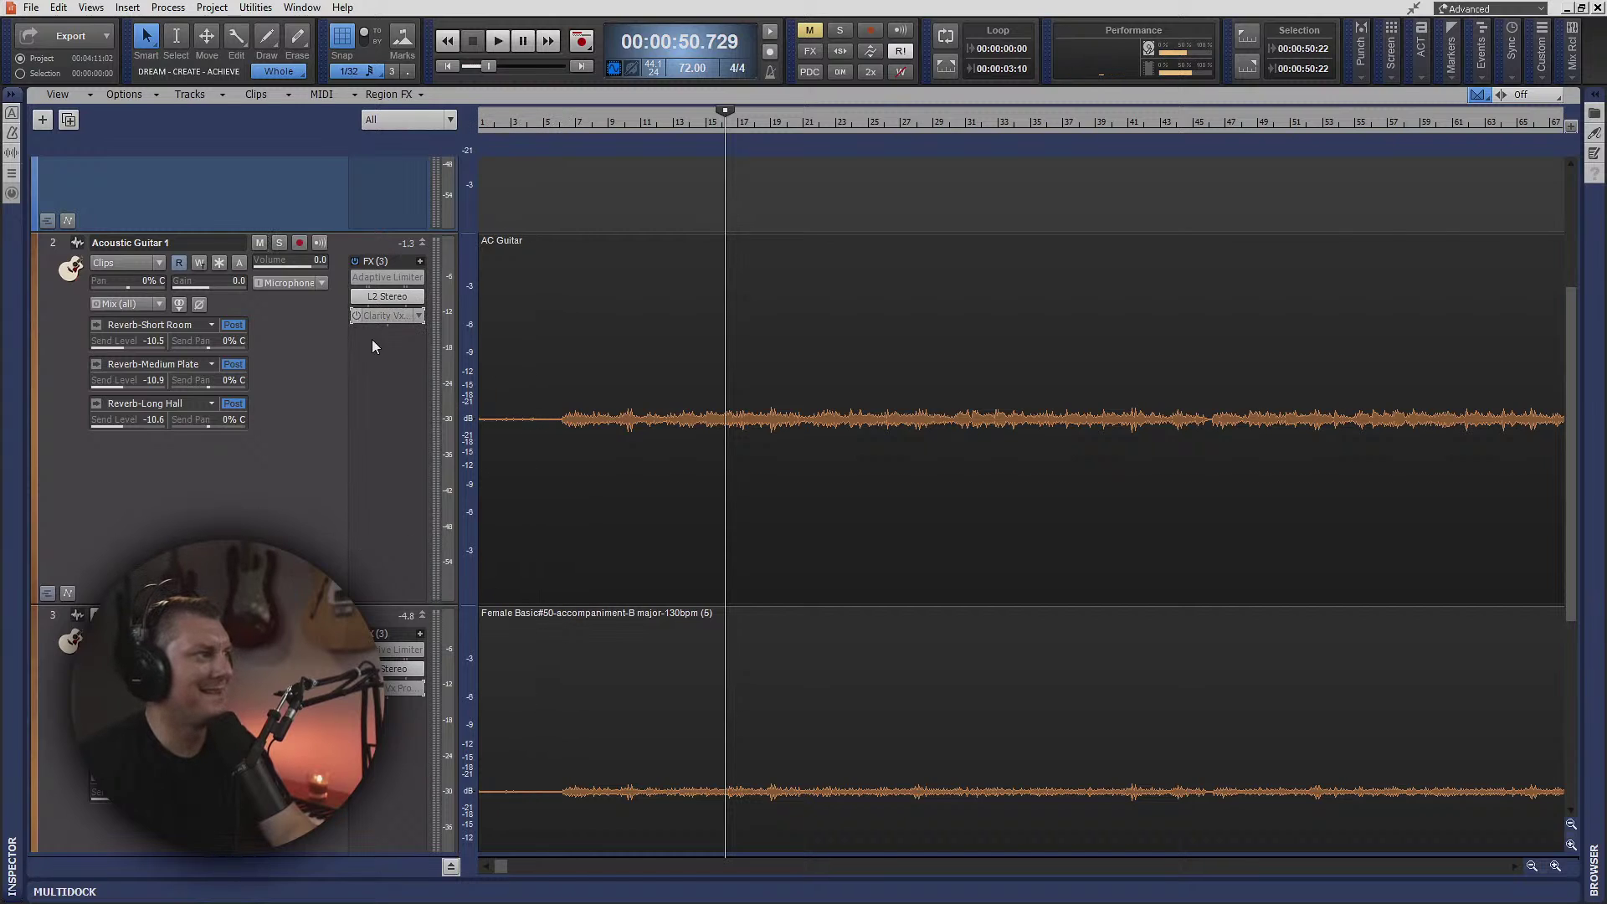
key(space)
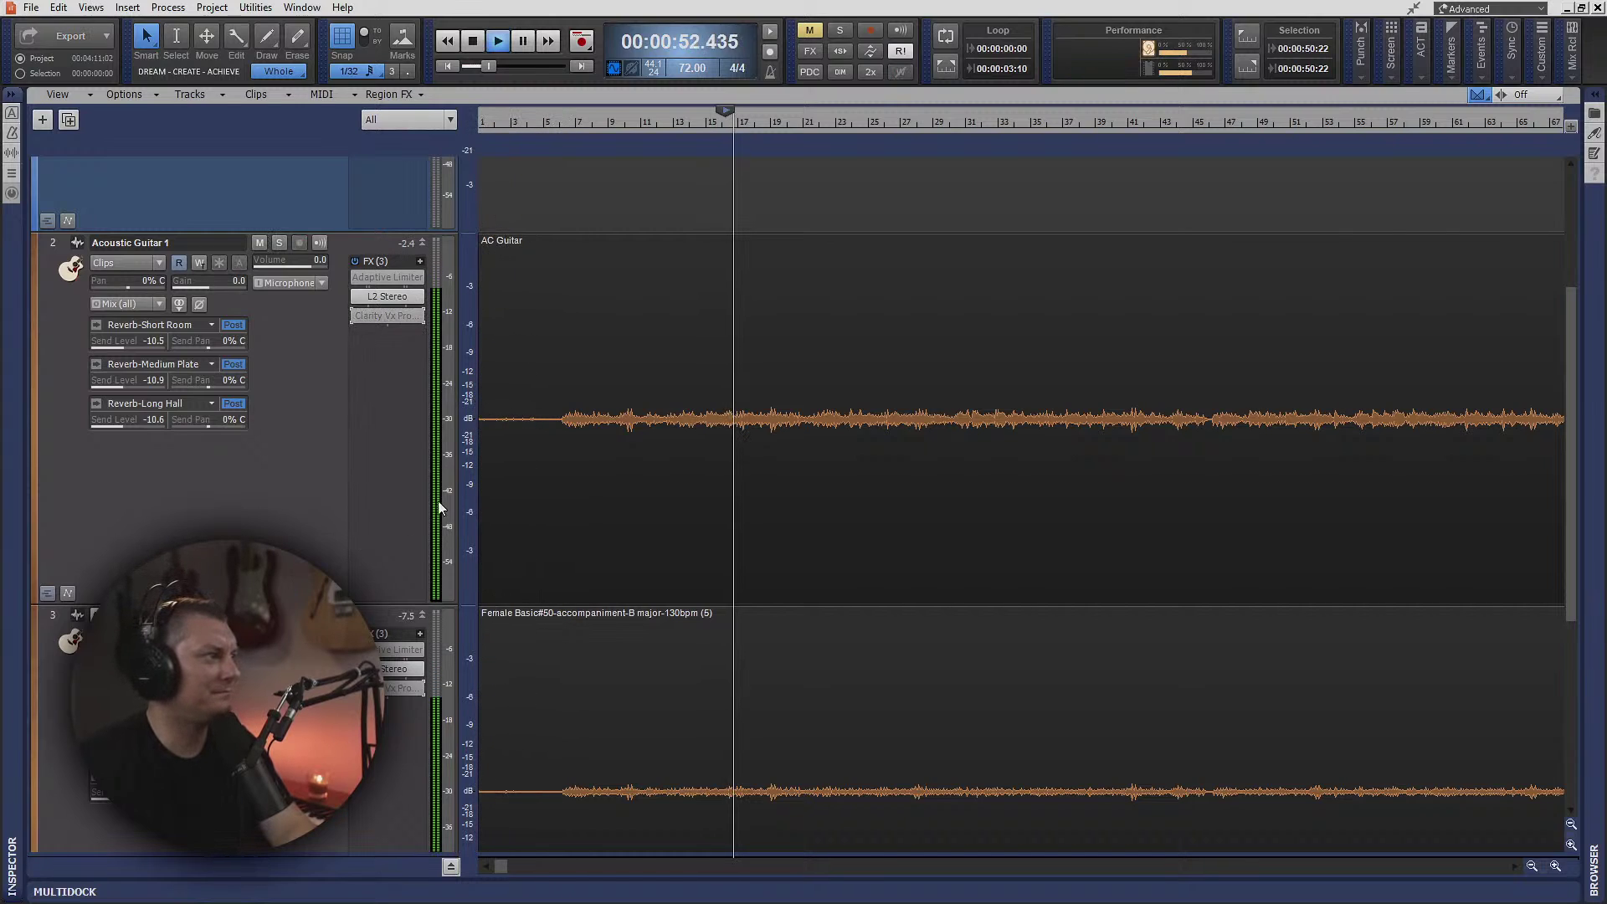
- Pan the original acoustic guitar 100% left, then re-enable its Clarity Vx Pro and replay both guitars from 00:00:50.729
click(525, 693)
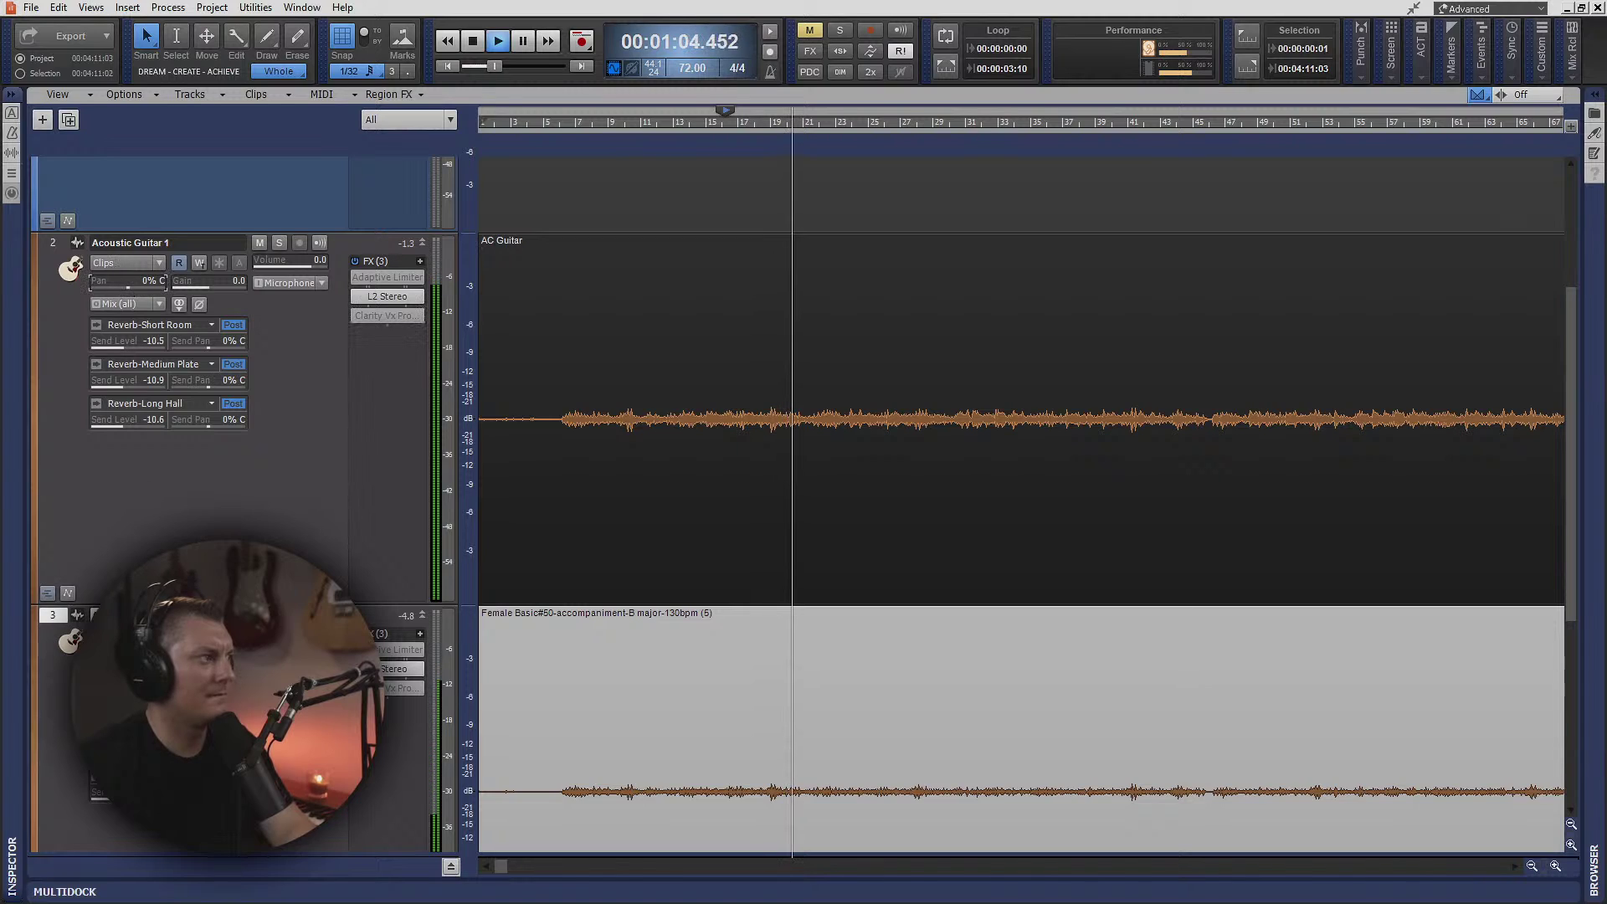
drag(125, 289, 92, 288)
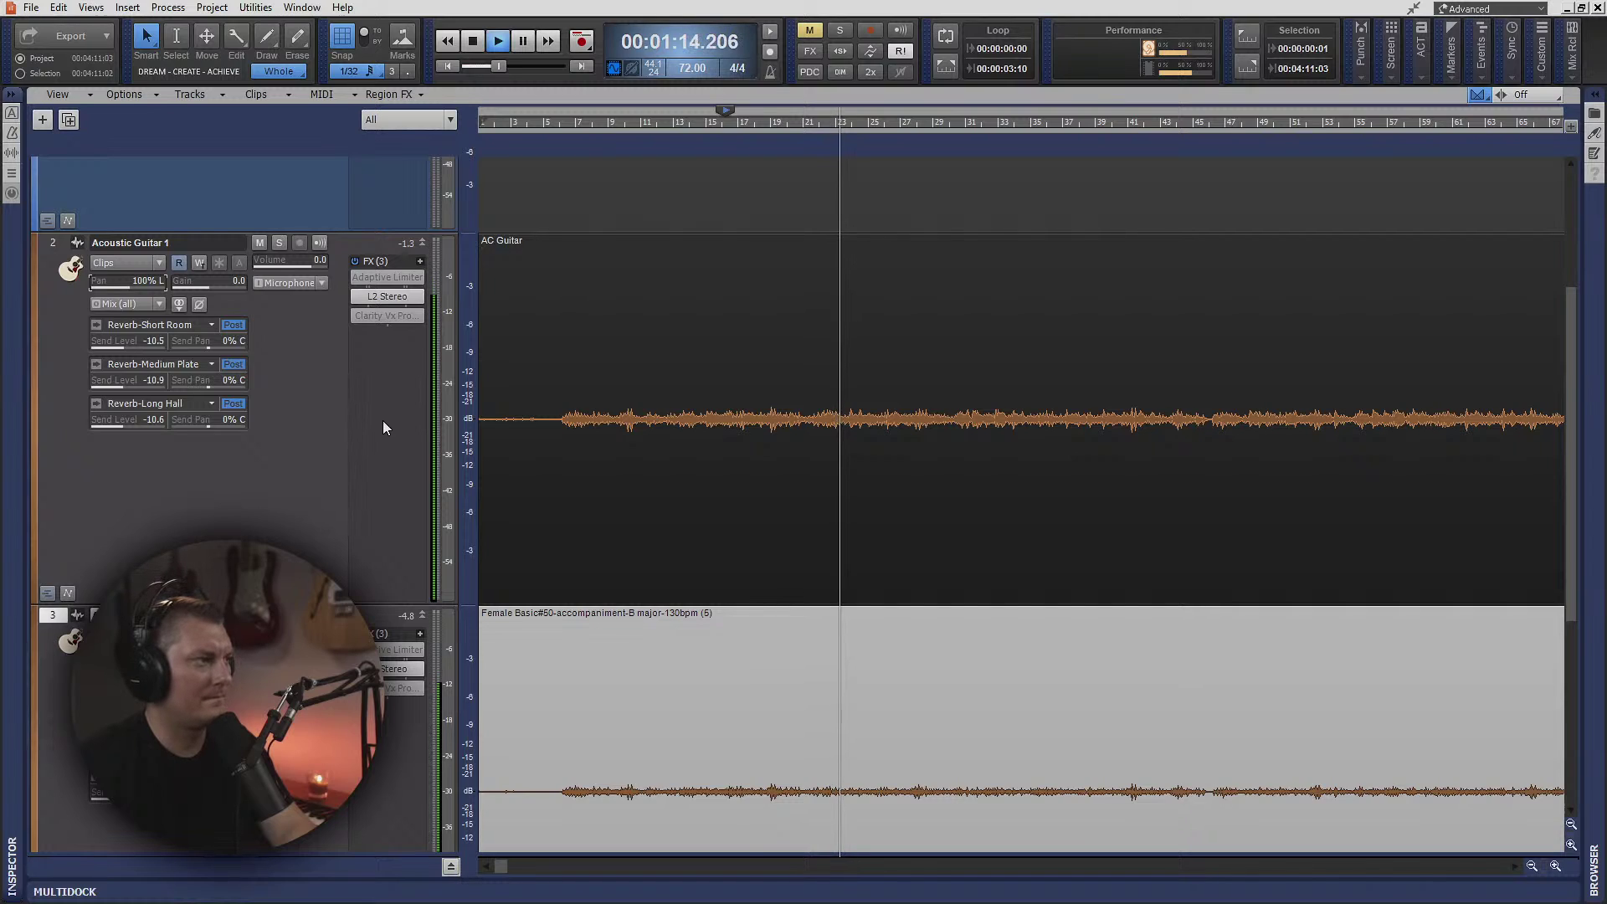
key(space)
key(space)
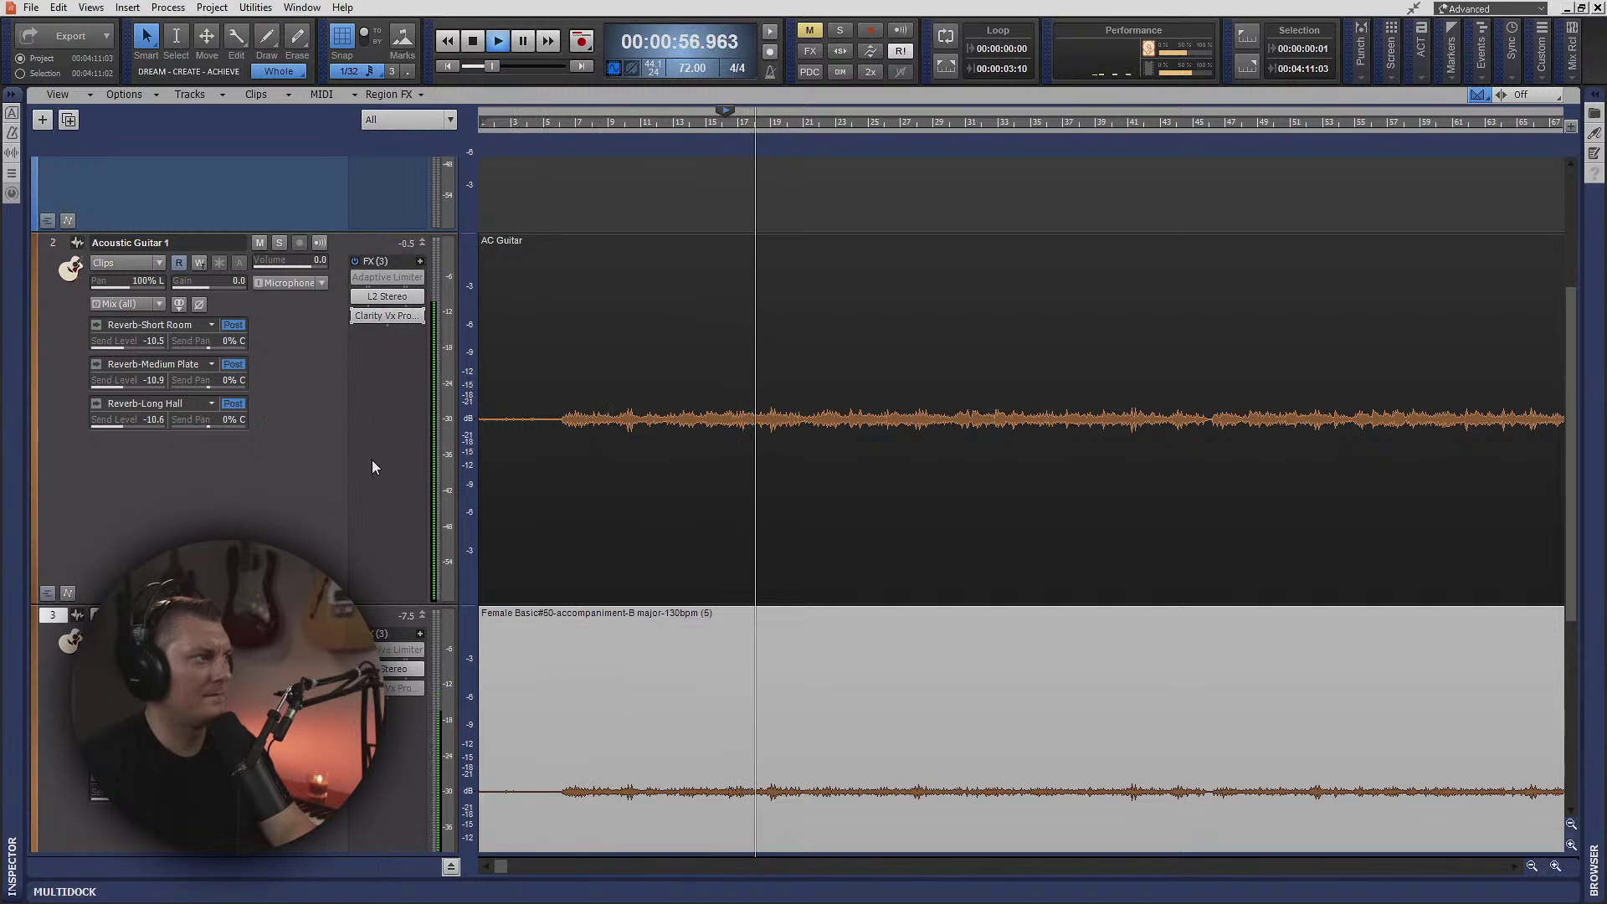
key(space)
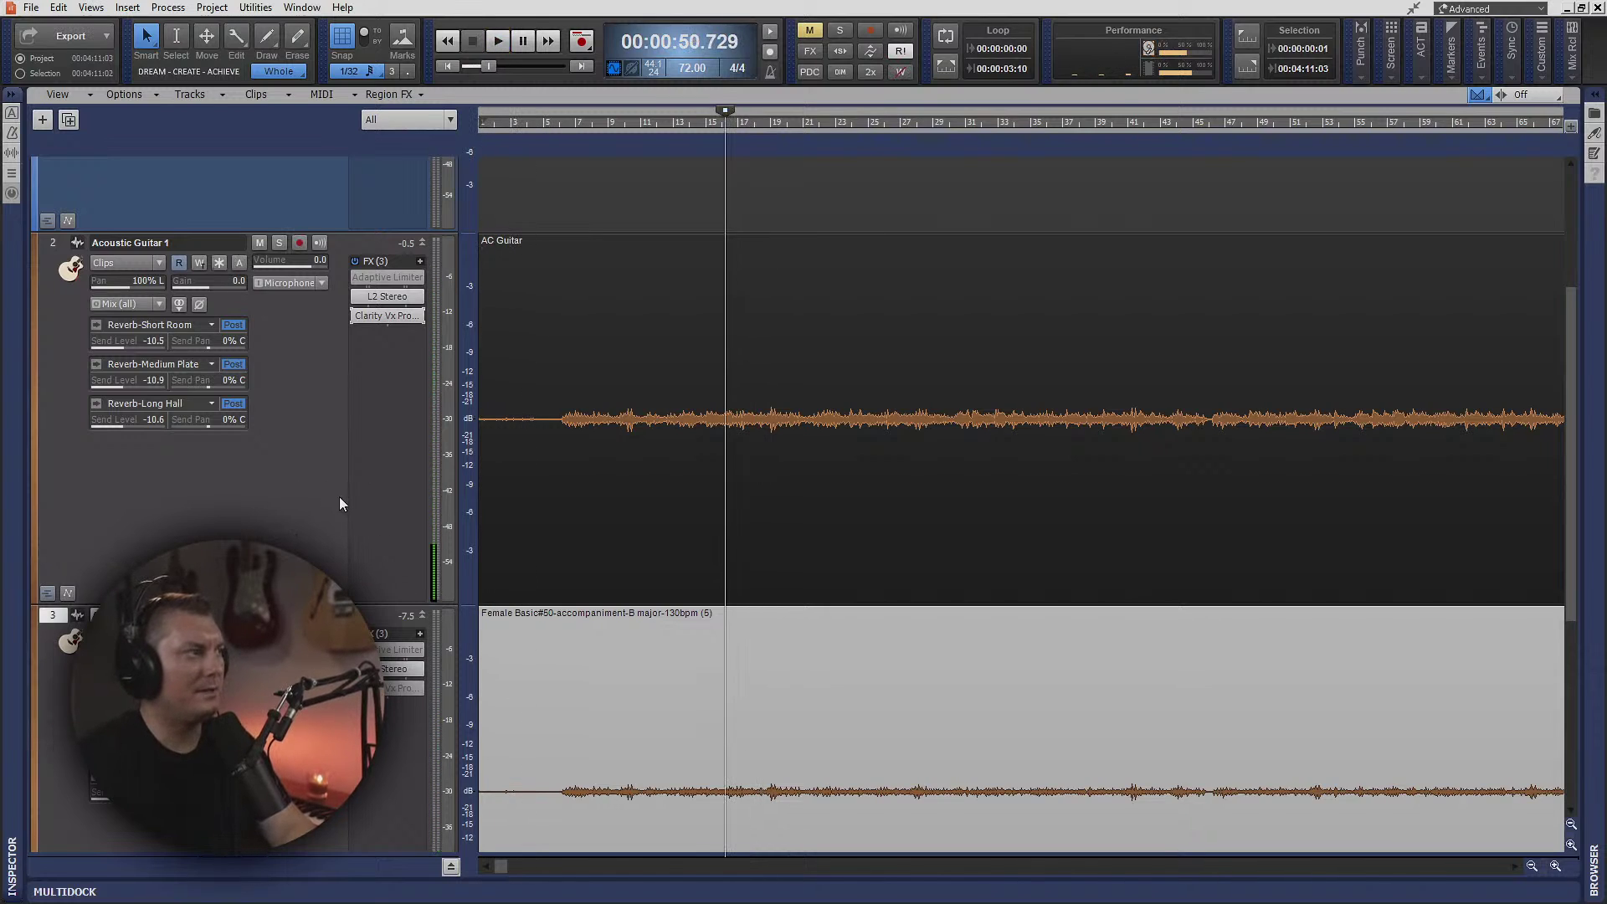
- Bypass Clarity Vx Pro on the original acoustic guitar and enable it on the accompaniment guitar on track 3
scroll(402, 665, down, 3)
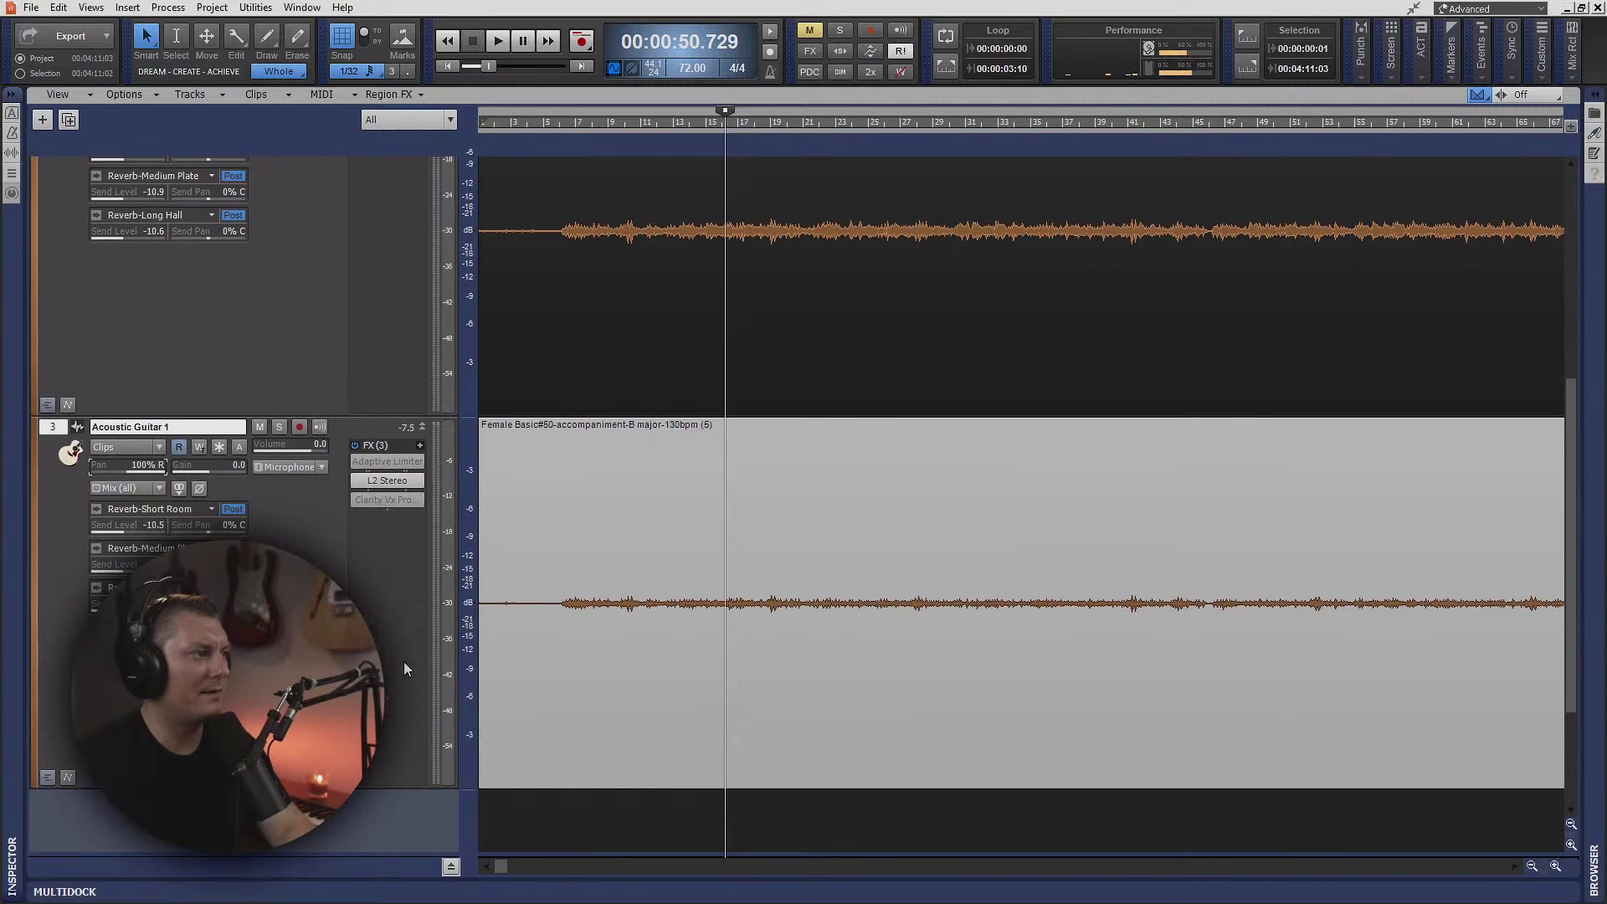
key(f)
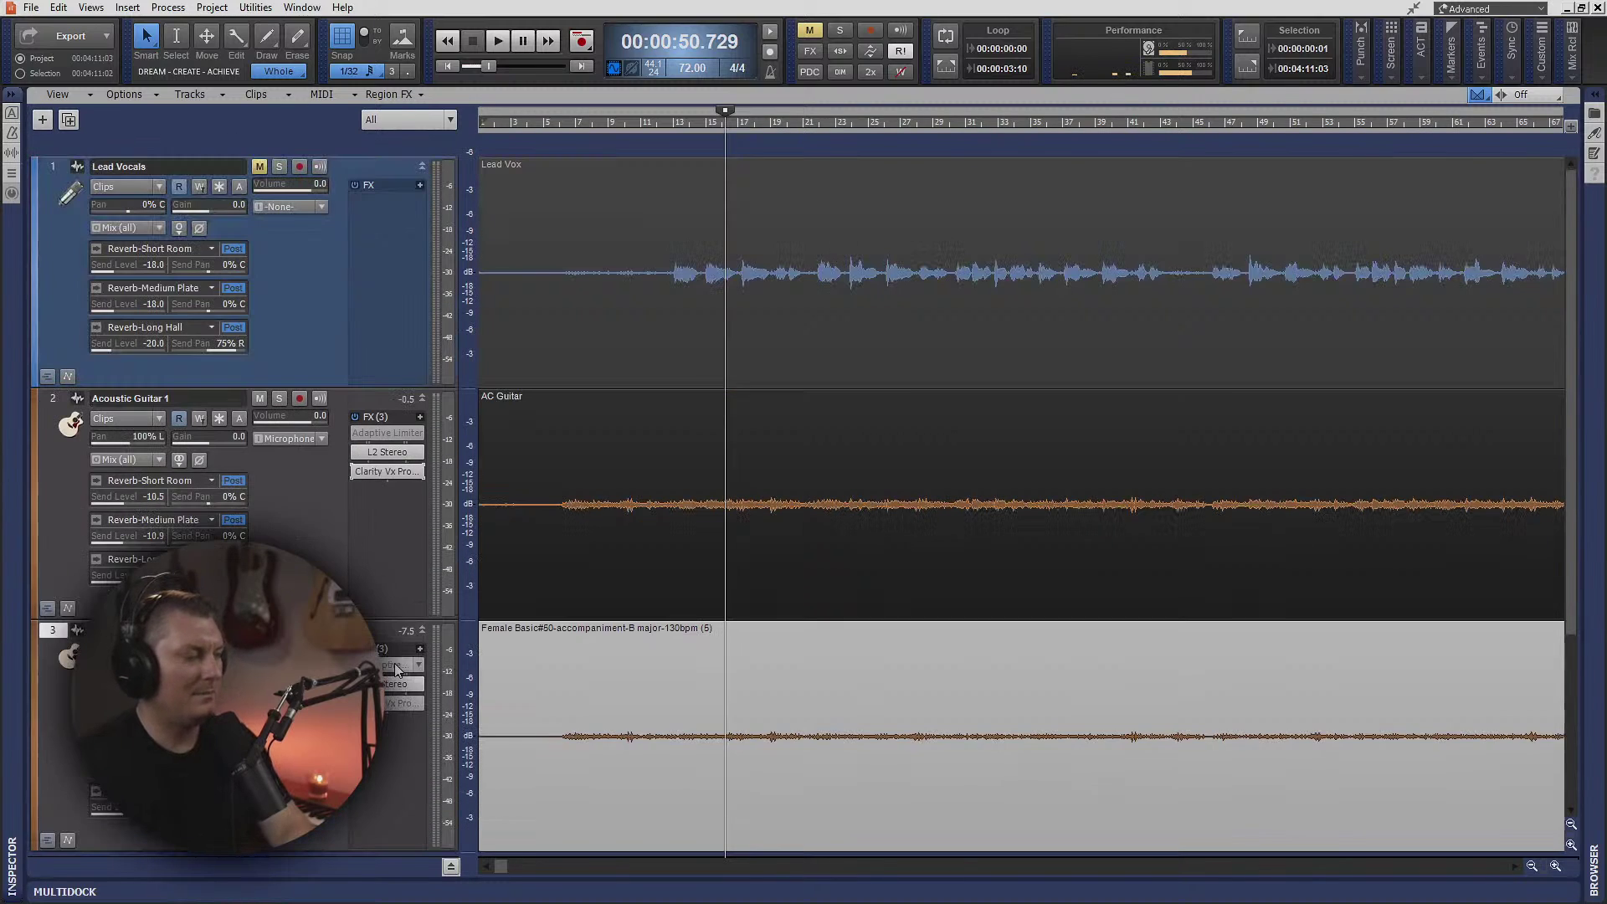
click(356, 471)
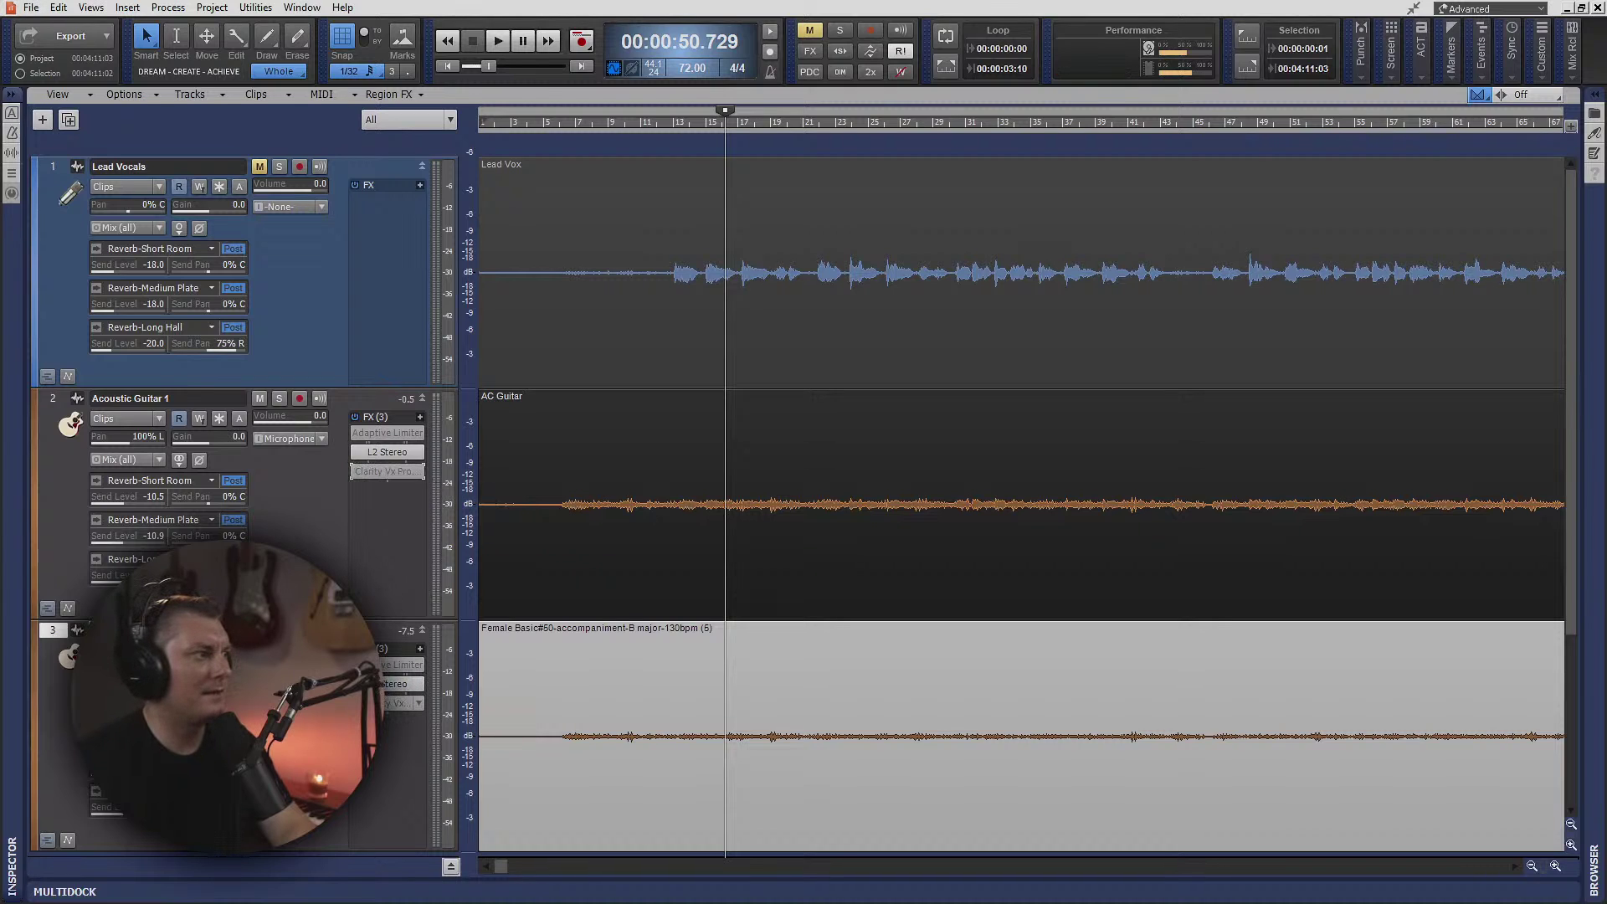
double_click(418, 703)
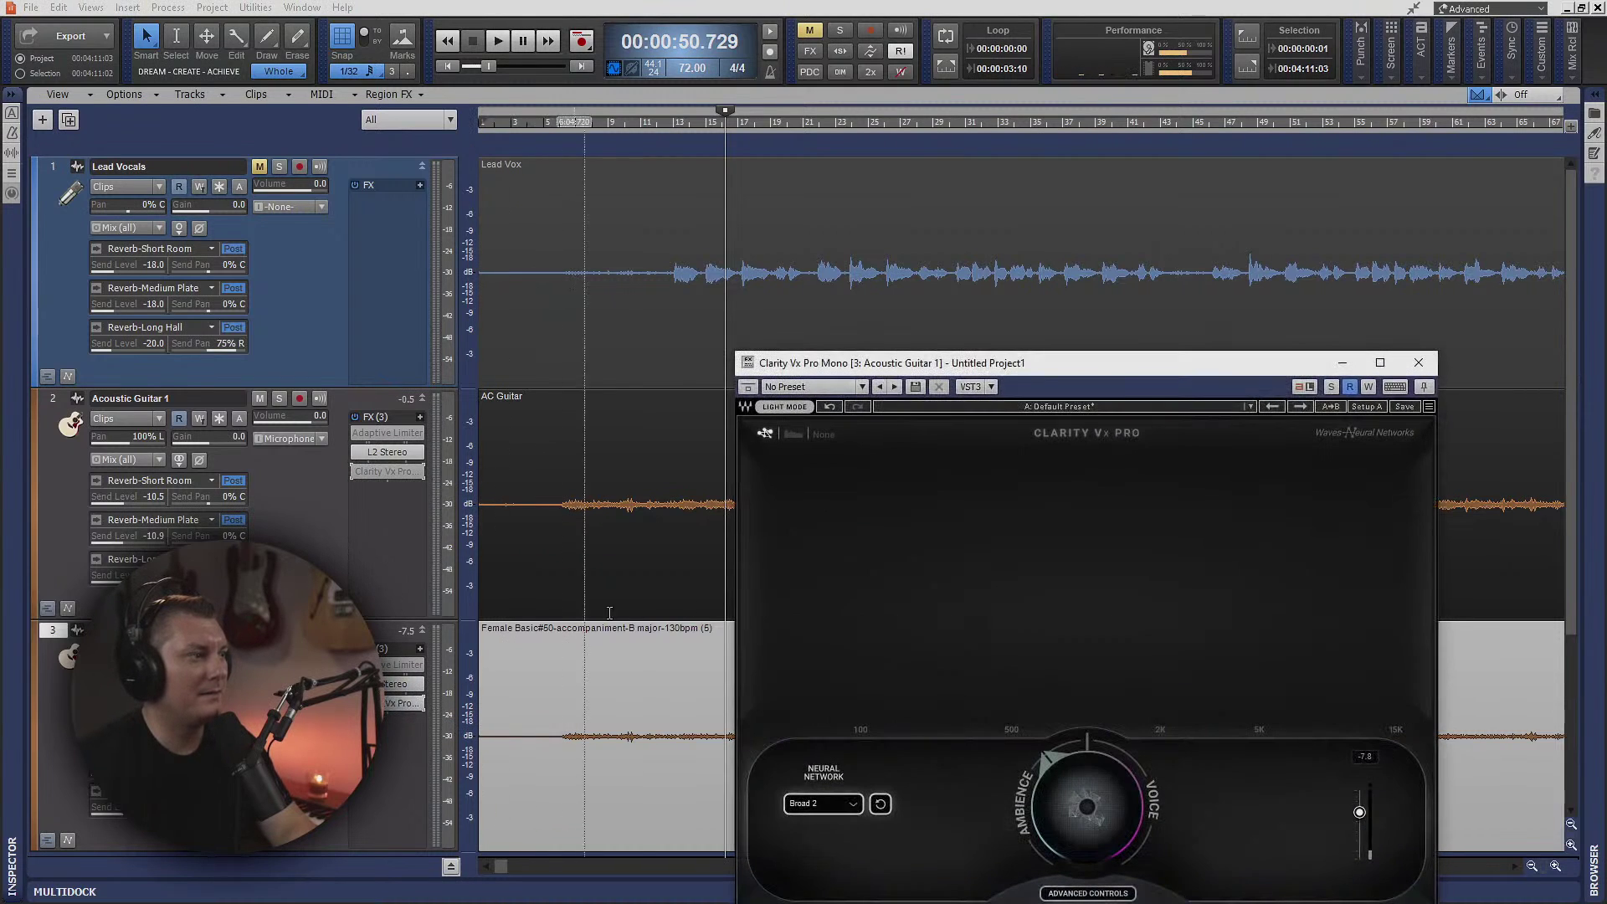
click(1418, 362)
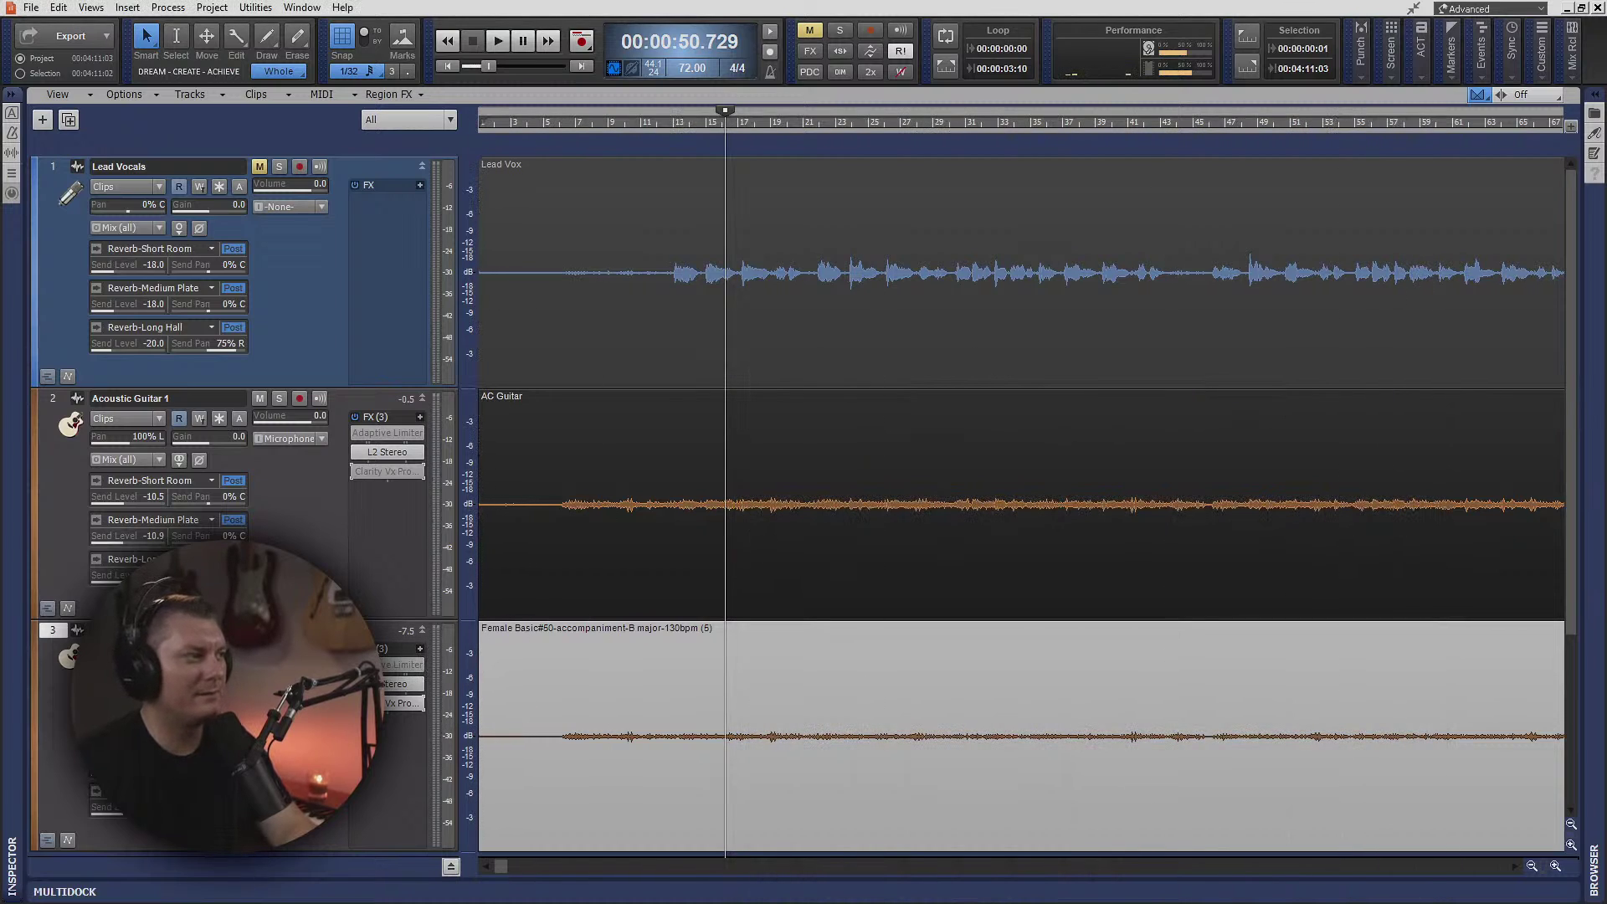
- Play from 00:00:50.729, muting the original acoustic guitar and resetting its pan to 0% C during playback
key(space)
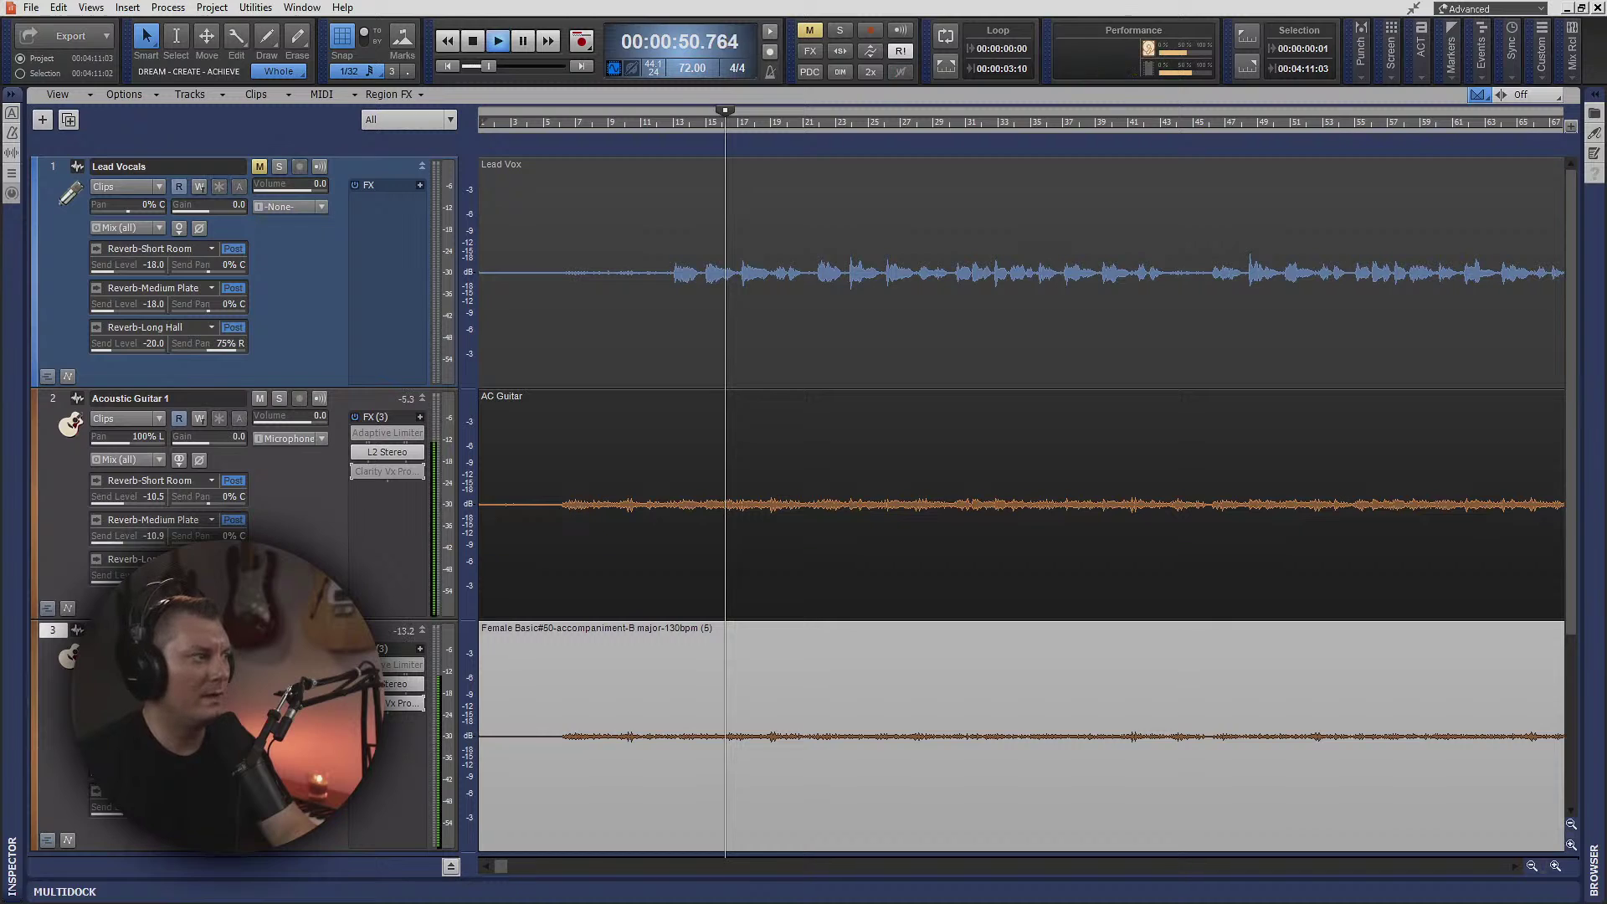
drag(375, 620, 375, 540)
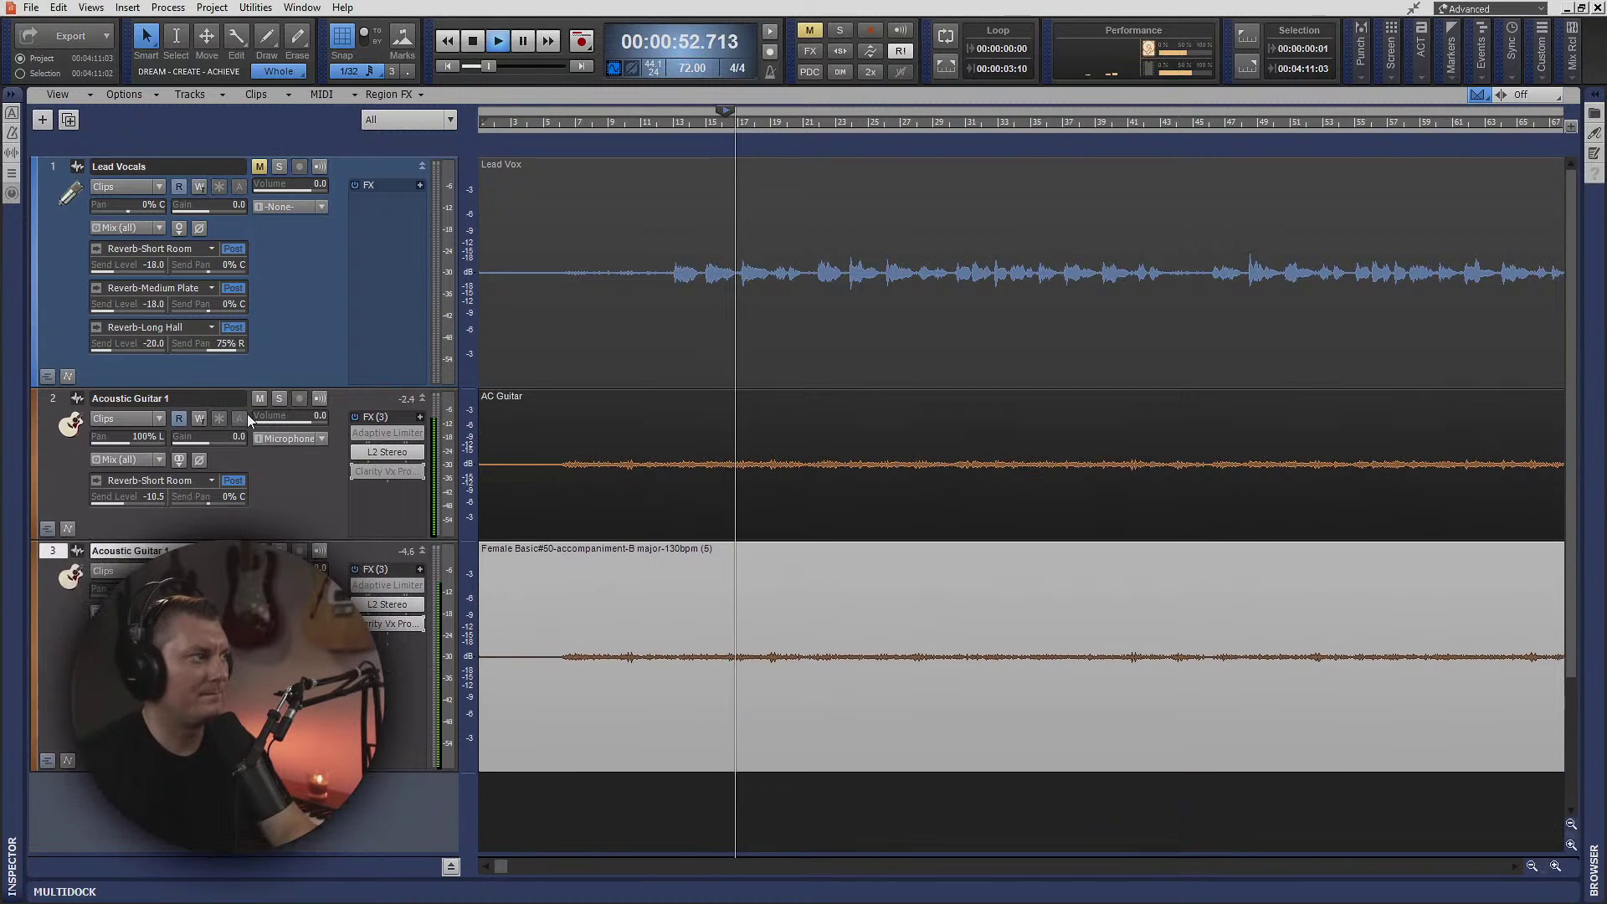
click(260, 398)
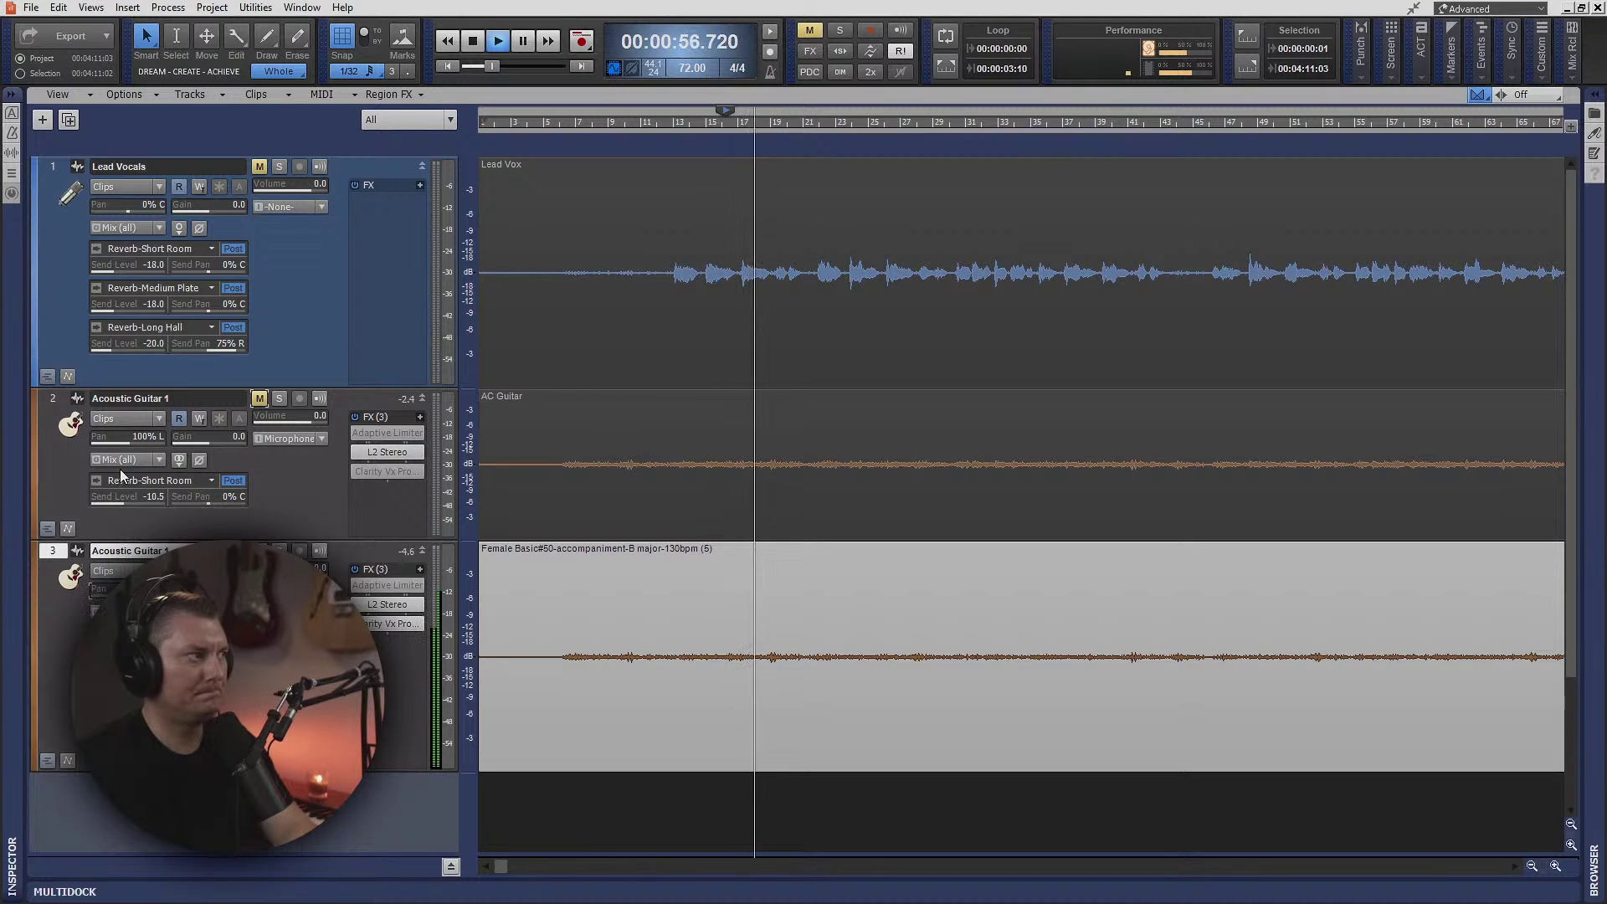
double_click(126, 440)
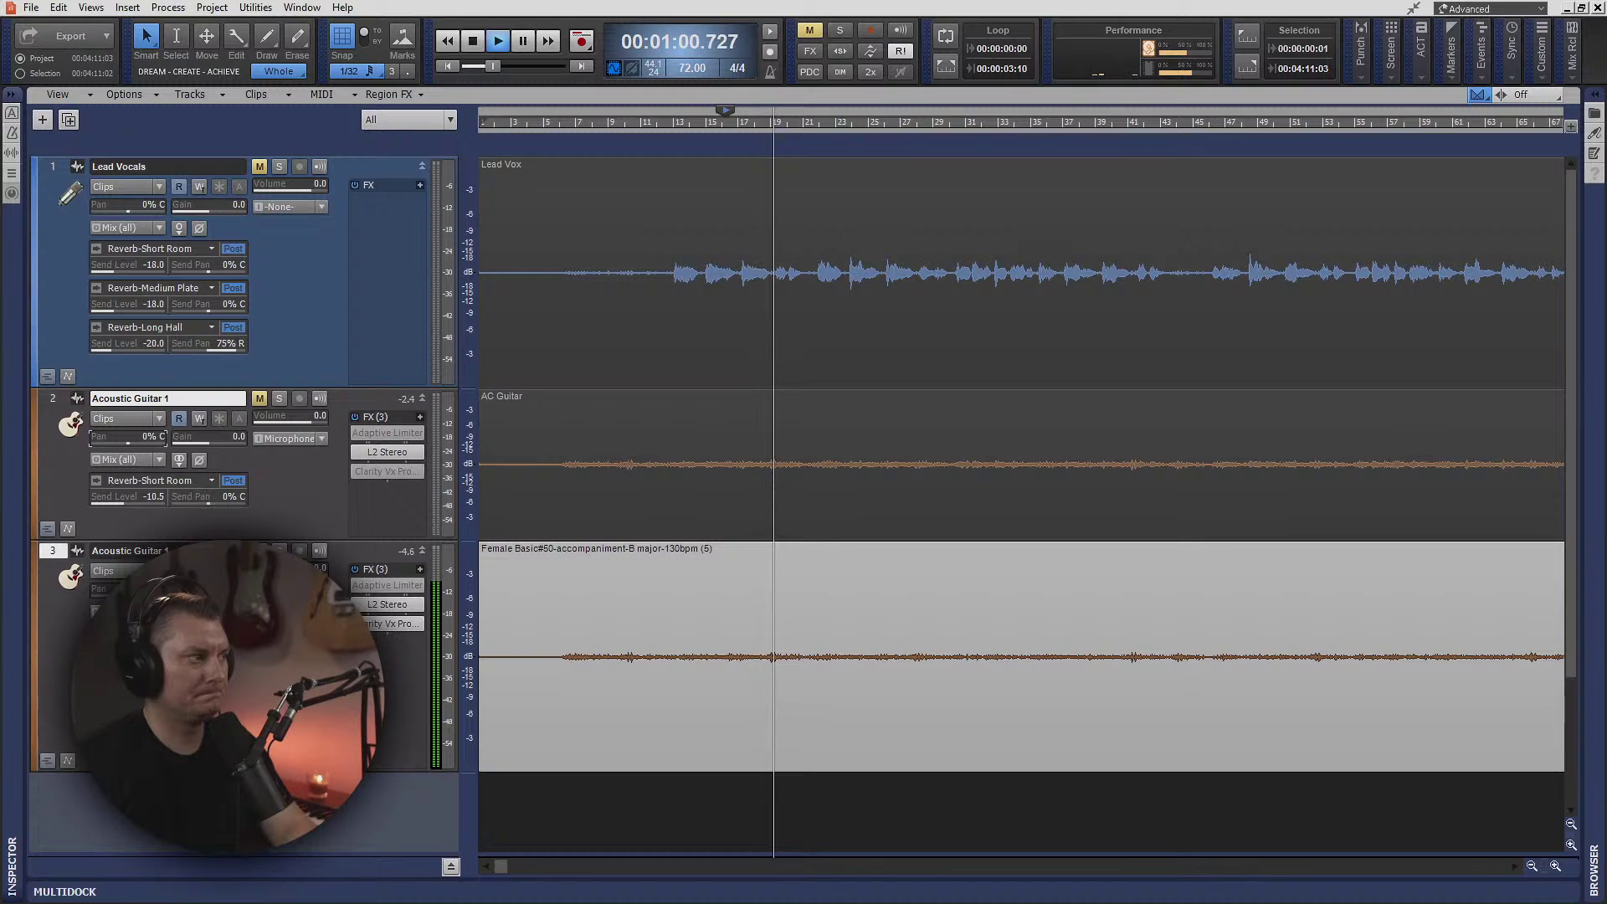
drag(324, 770, 324, 833)
key(space)
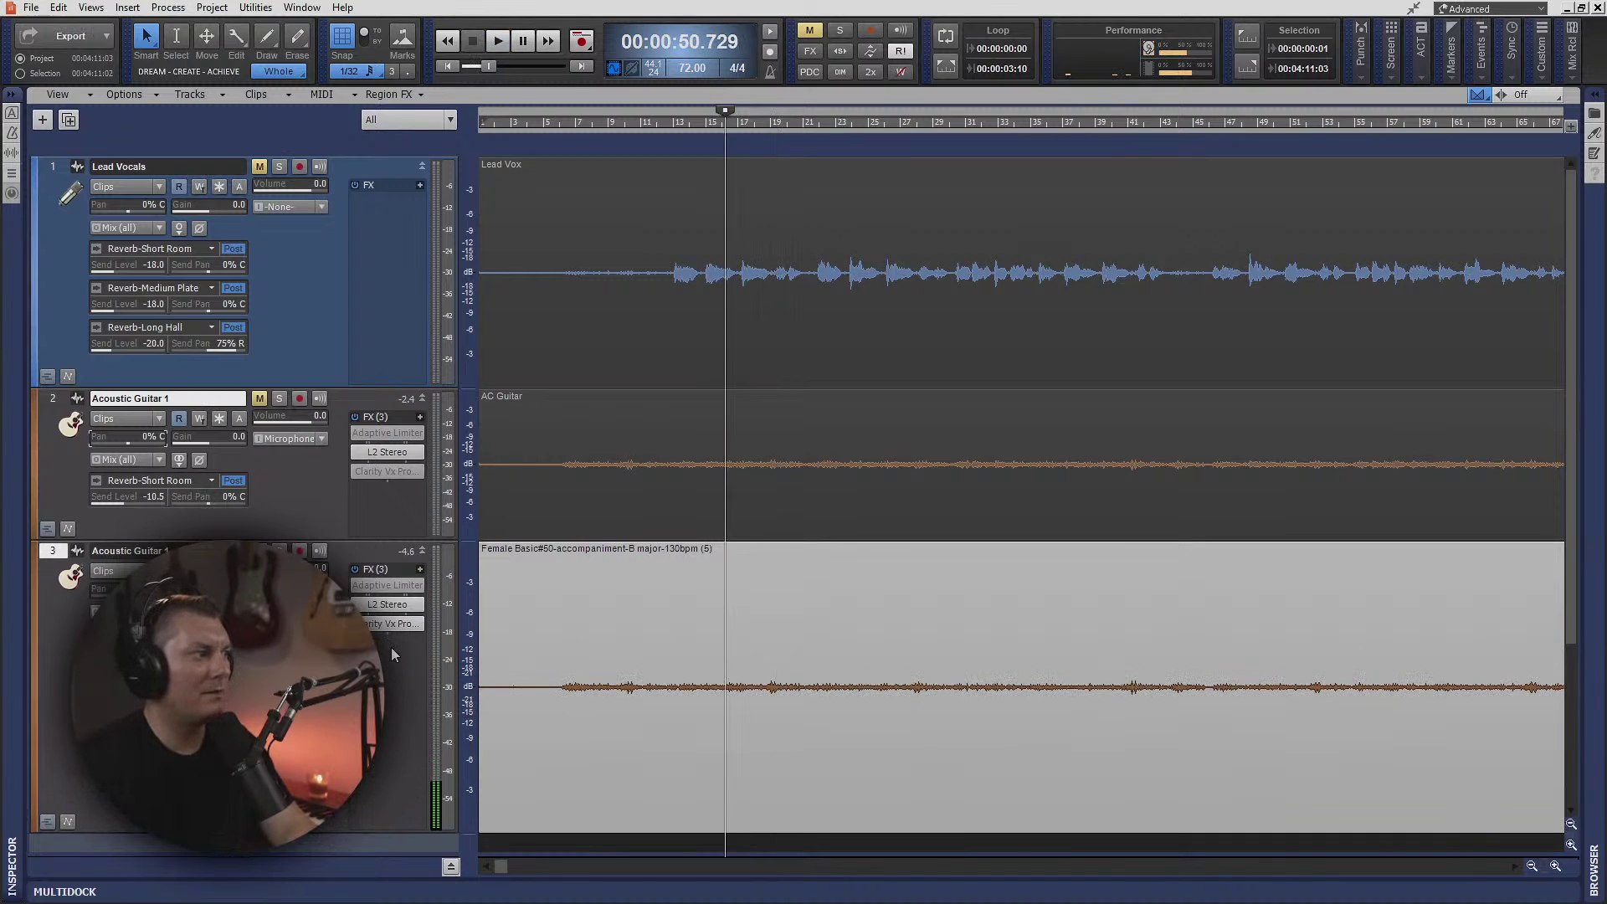
- Unmute the original acoustic guitar, re-enable its Clarity Vx Pro and play it from 00:00:50.729 with track 3 muted
click(259, 398)
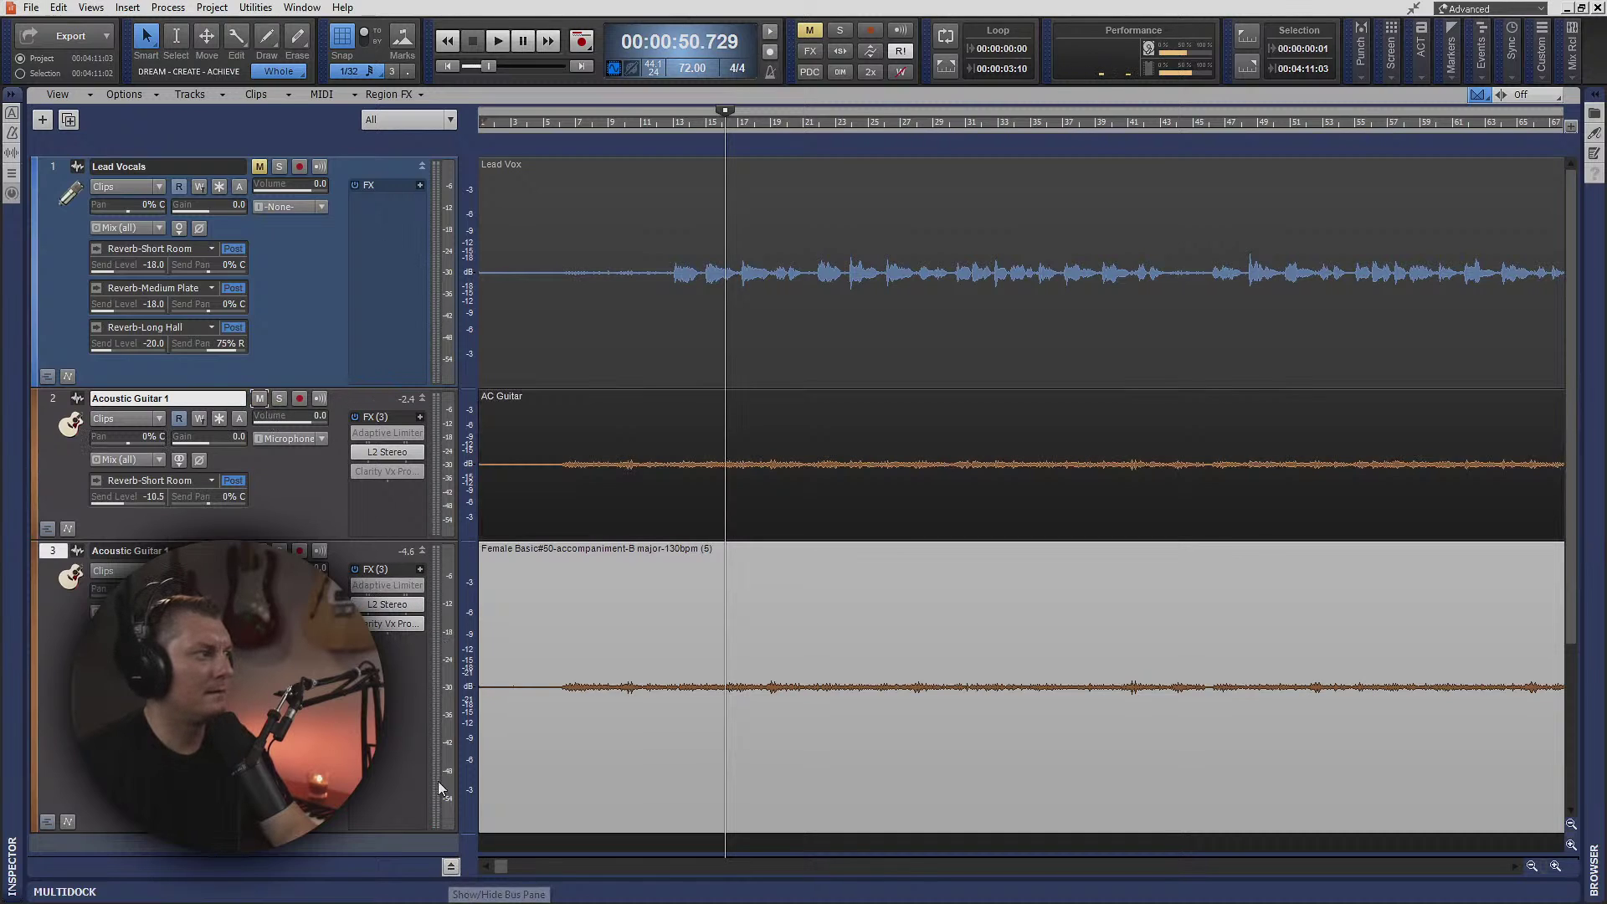
drag(407, 539, 406, 676)
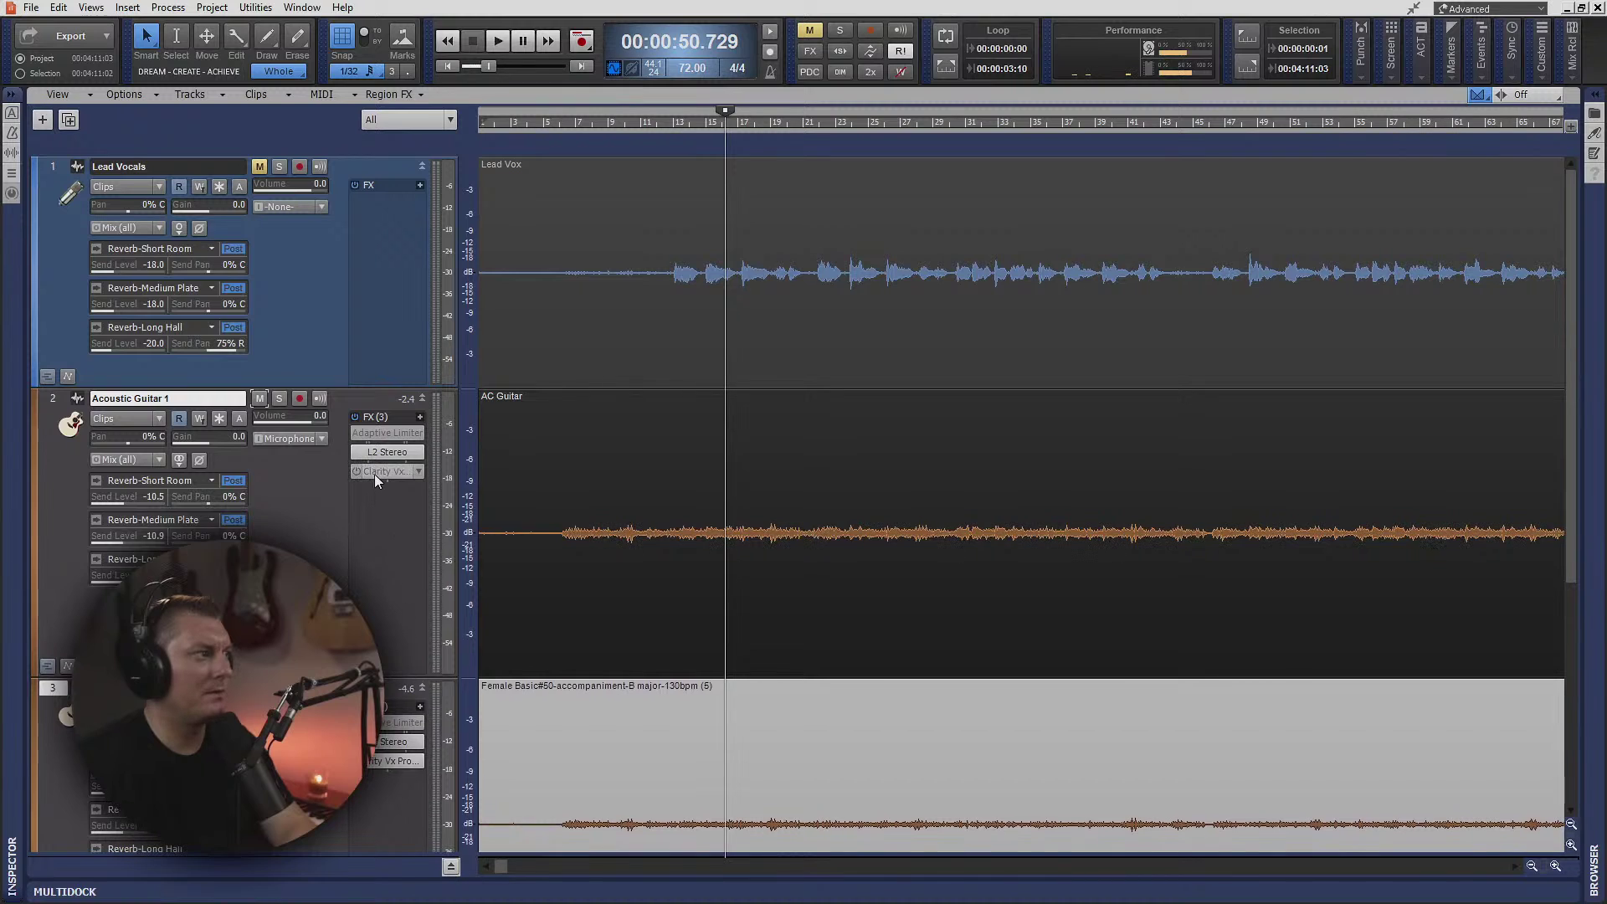
double_click(368, 470)
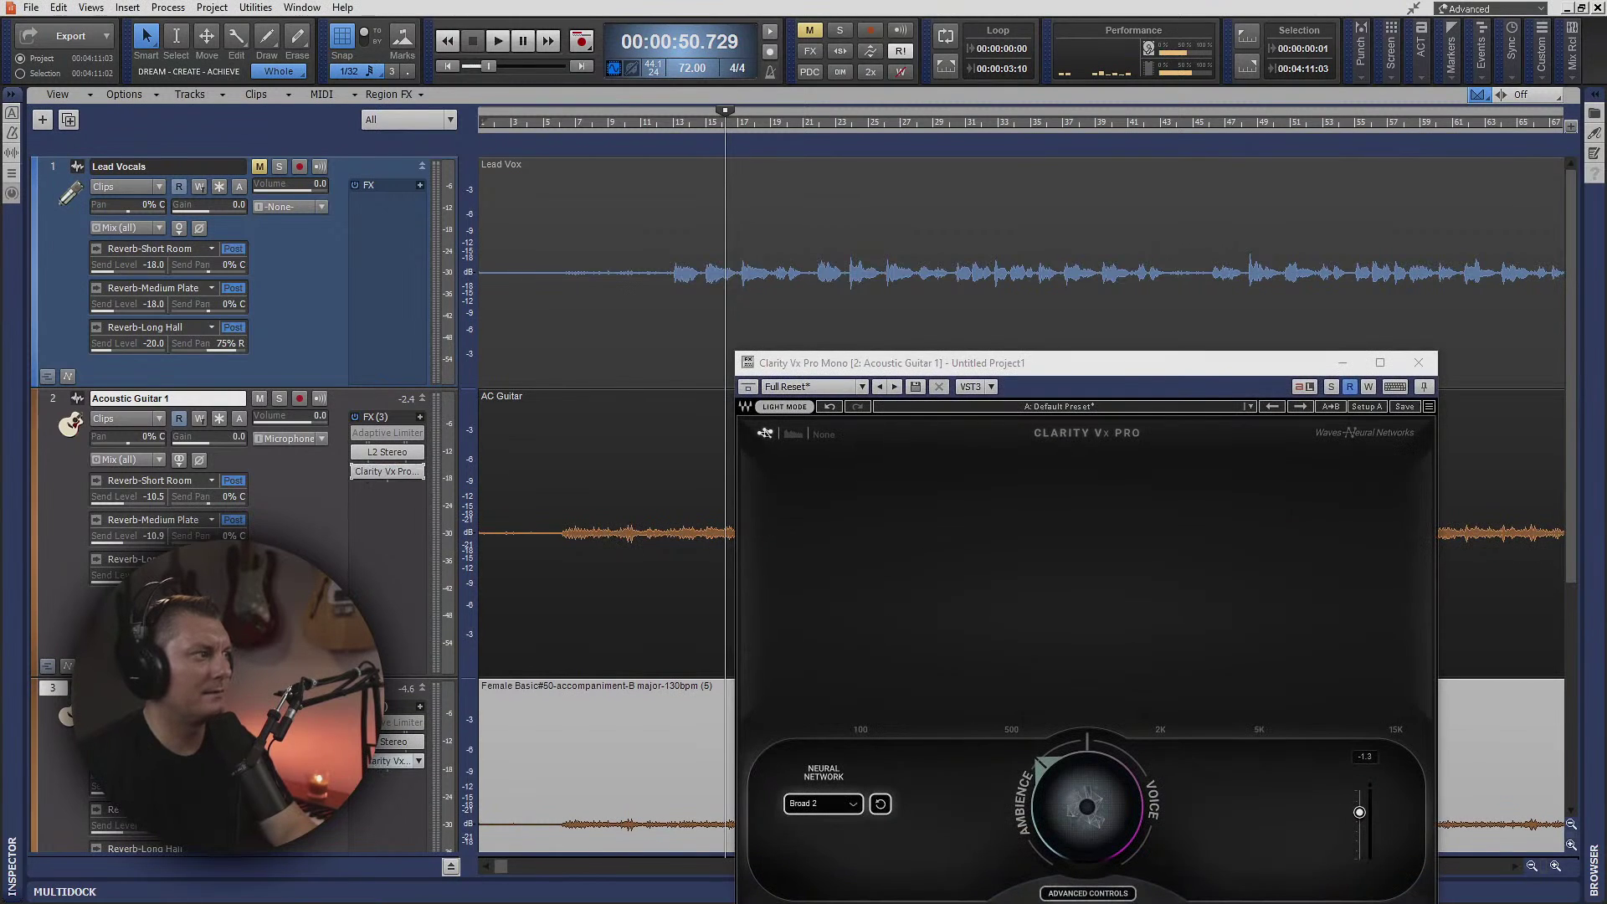
key(space)
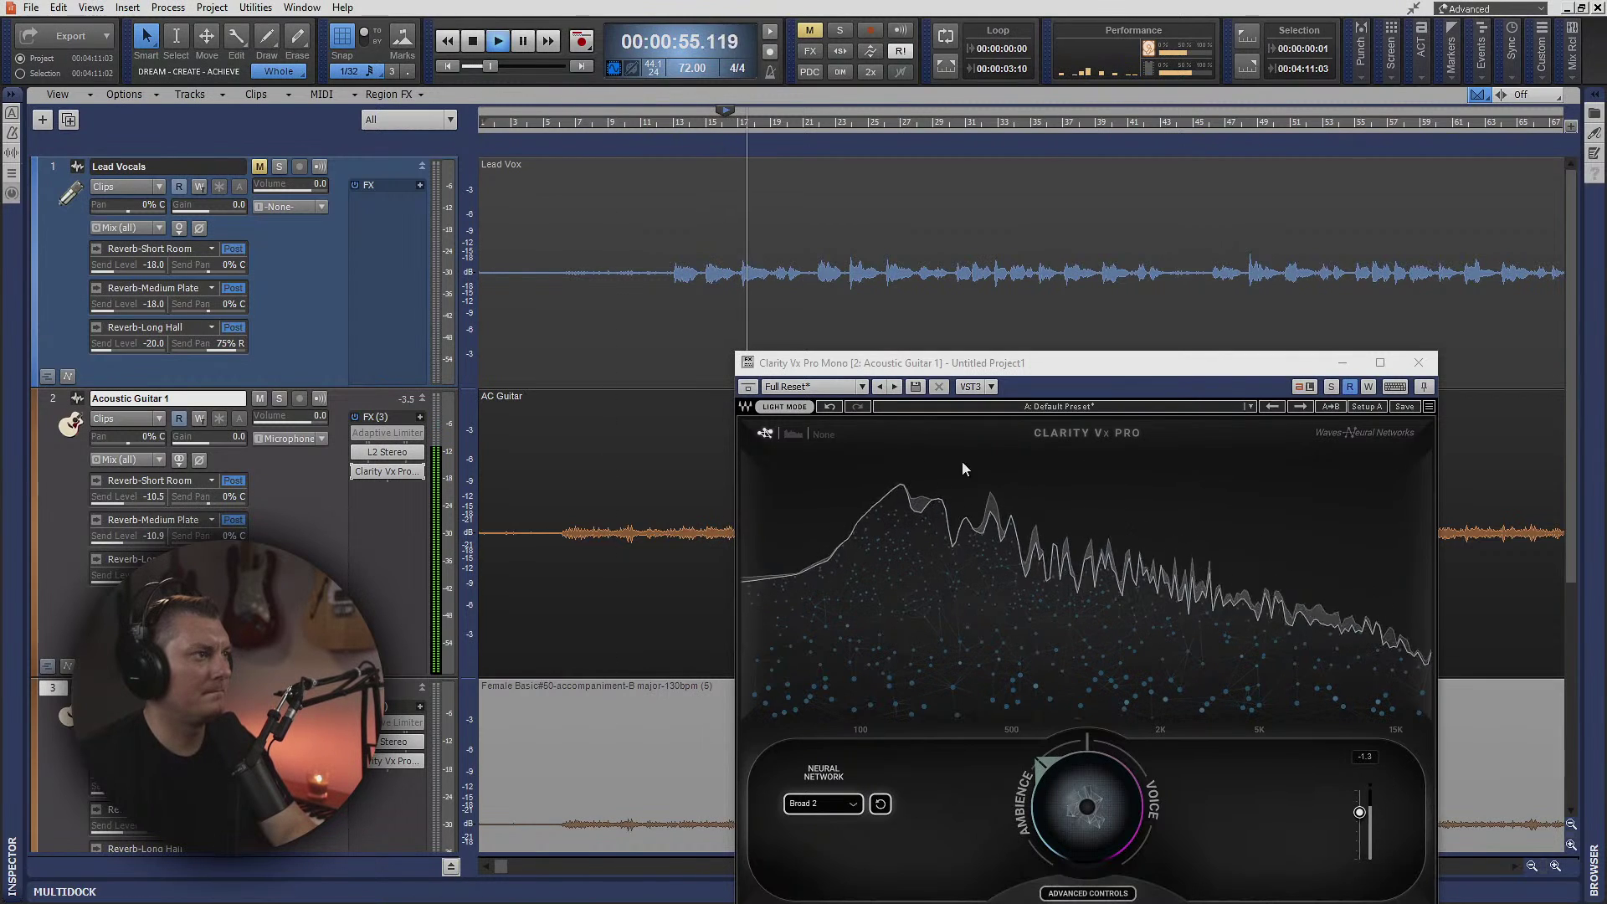
click(1344, 363)
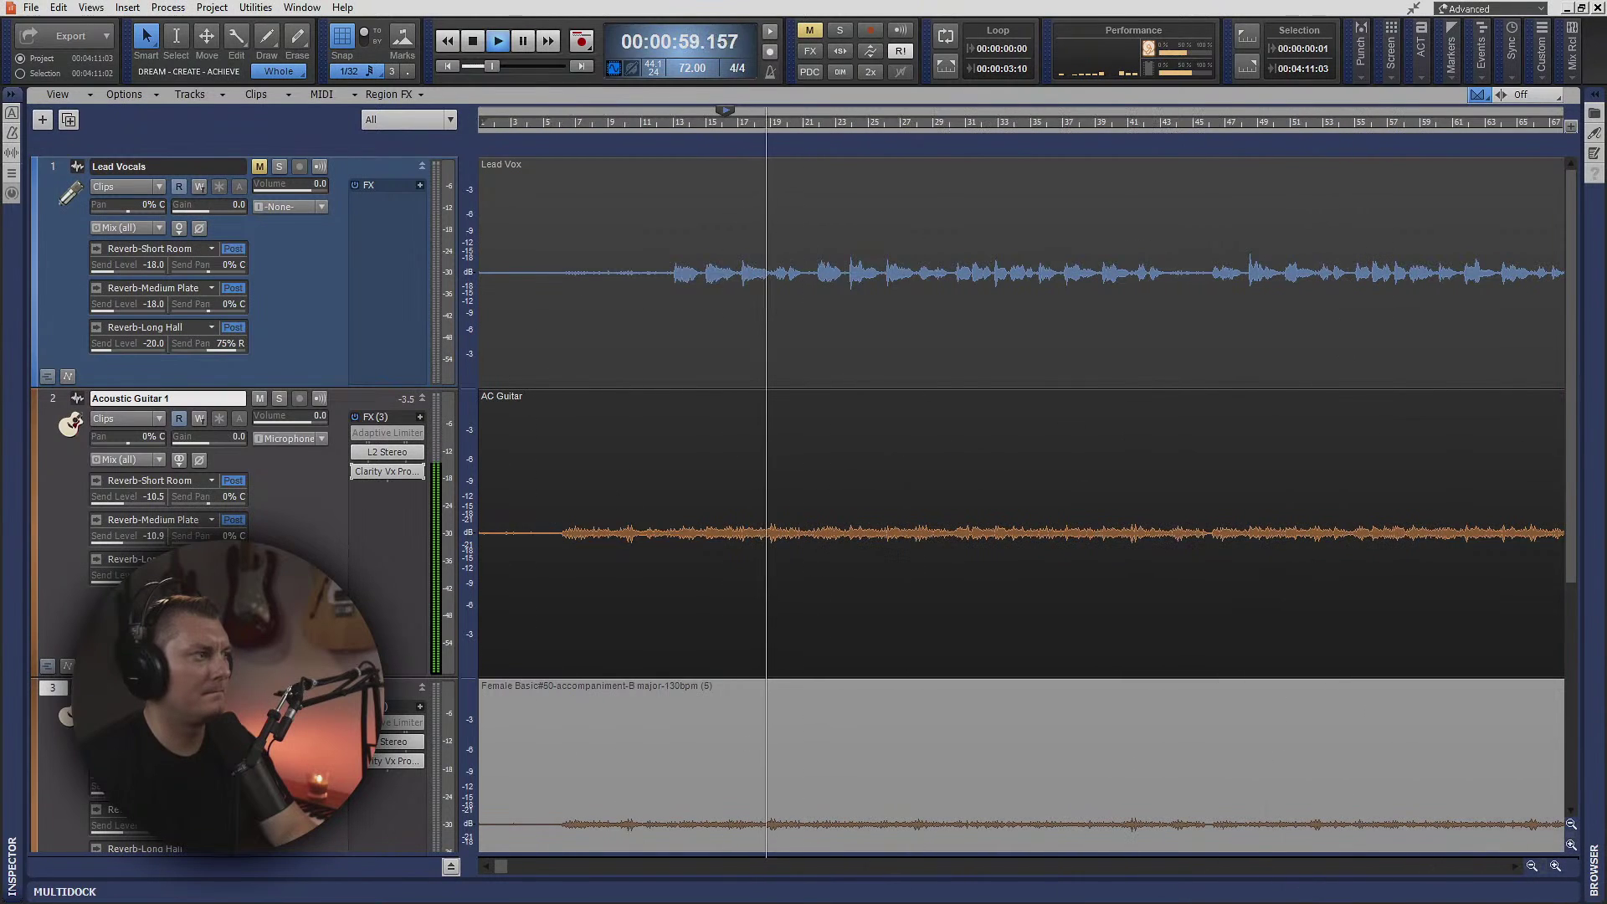
key(space)
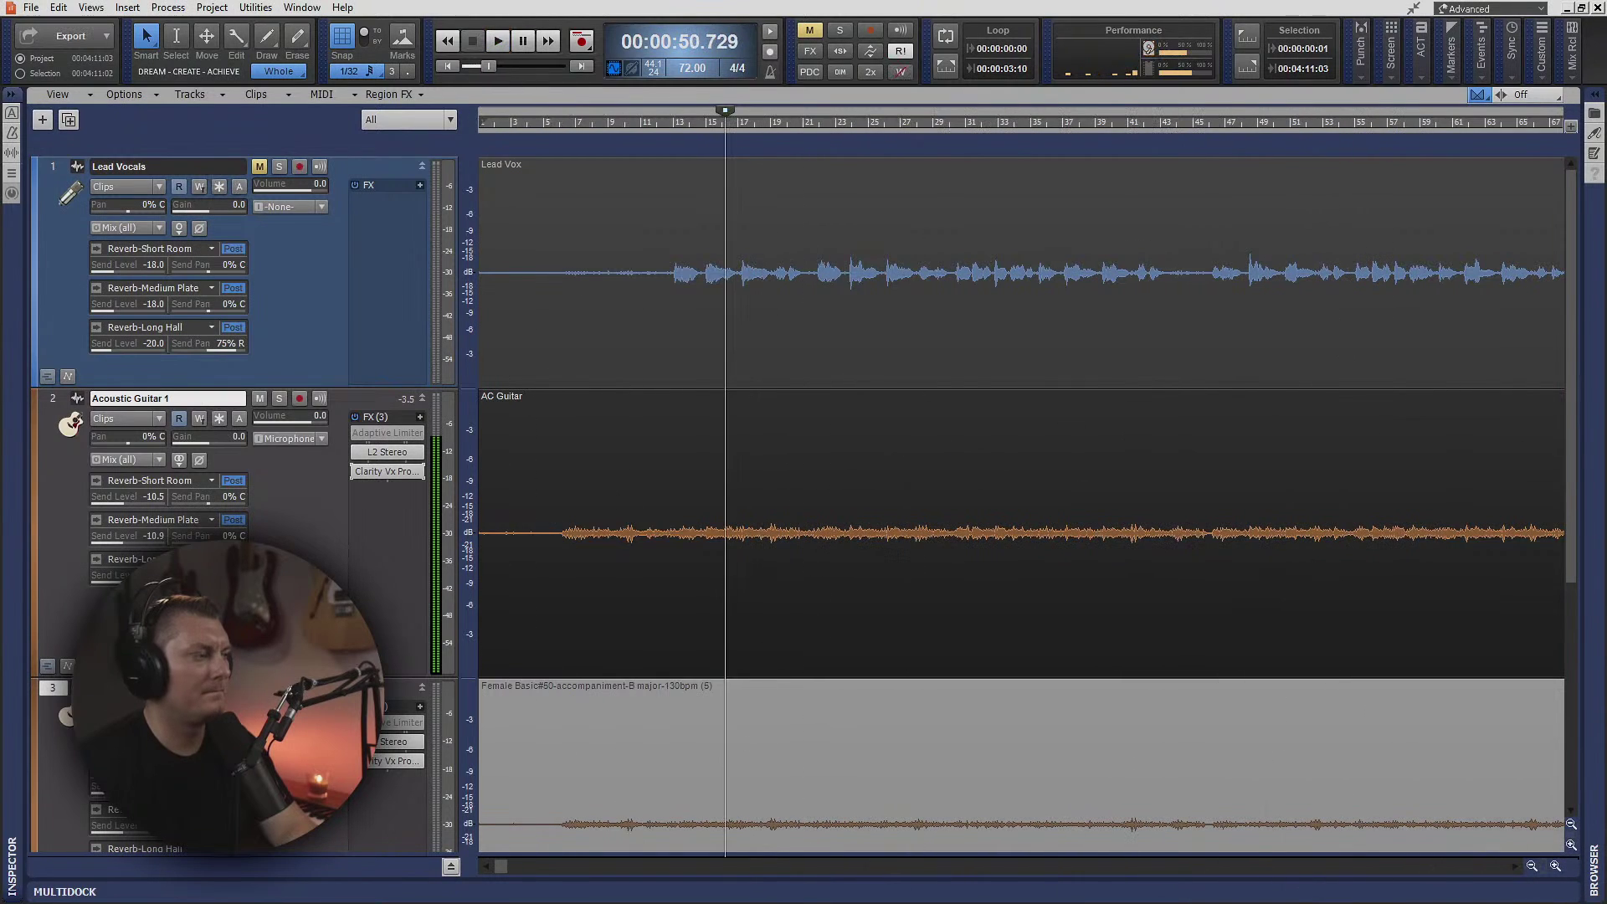
- Switch the channel interleave of the original acoustic guitar on track 2 in the console
click(450, 870)
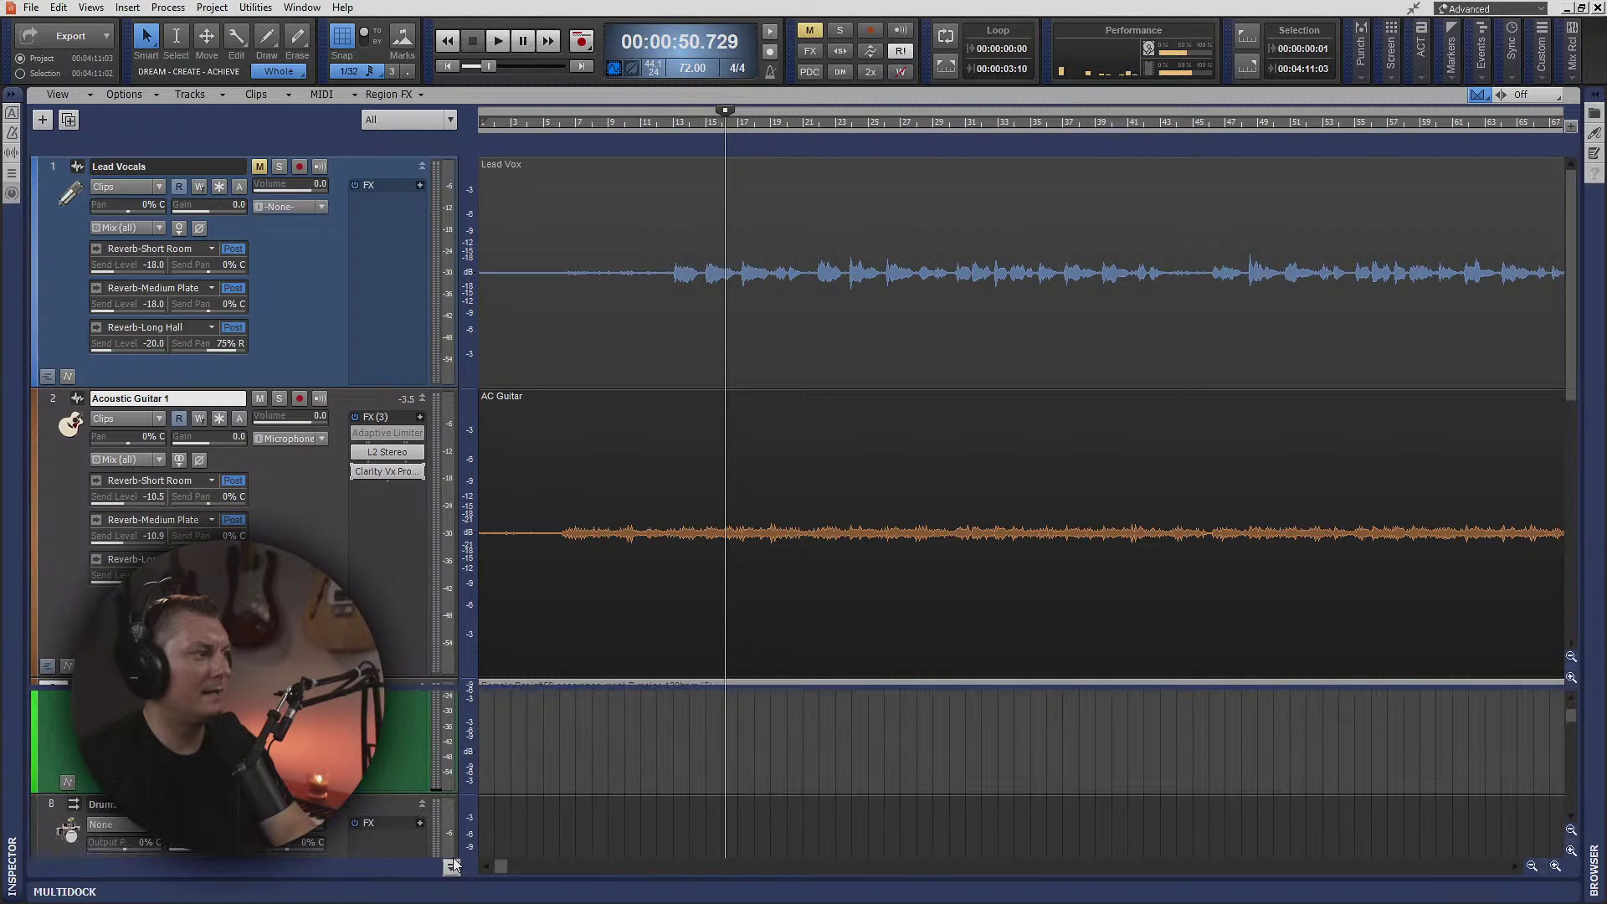
click(452, 867)
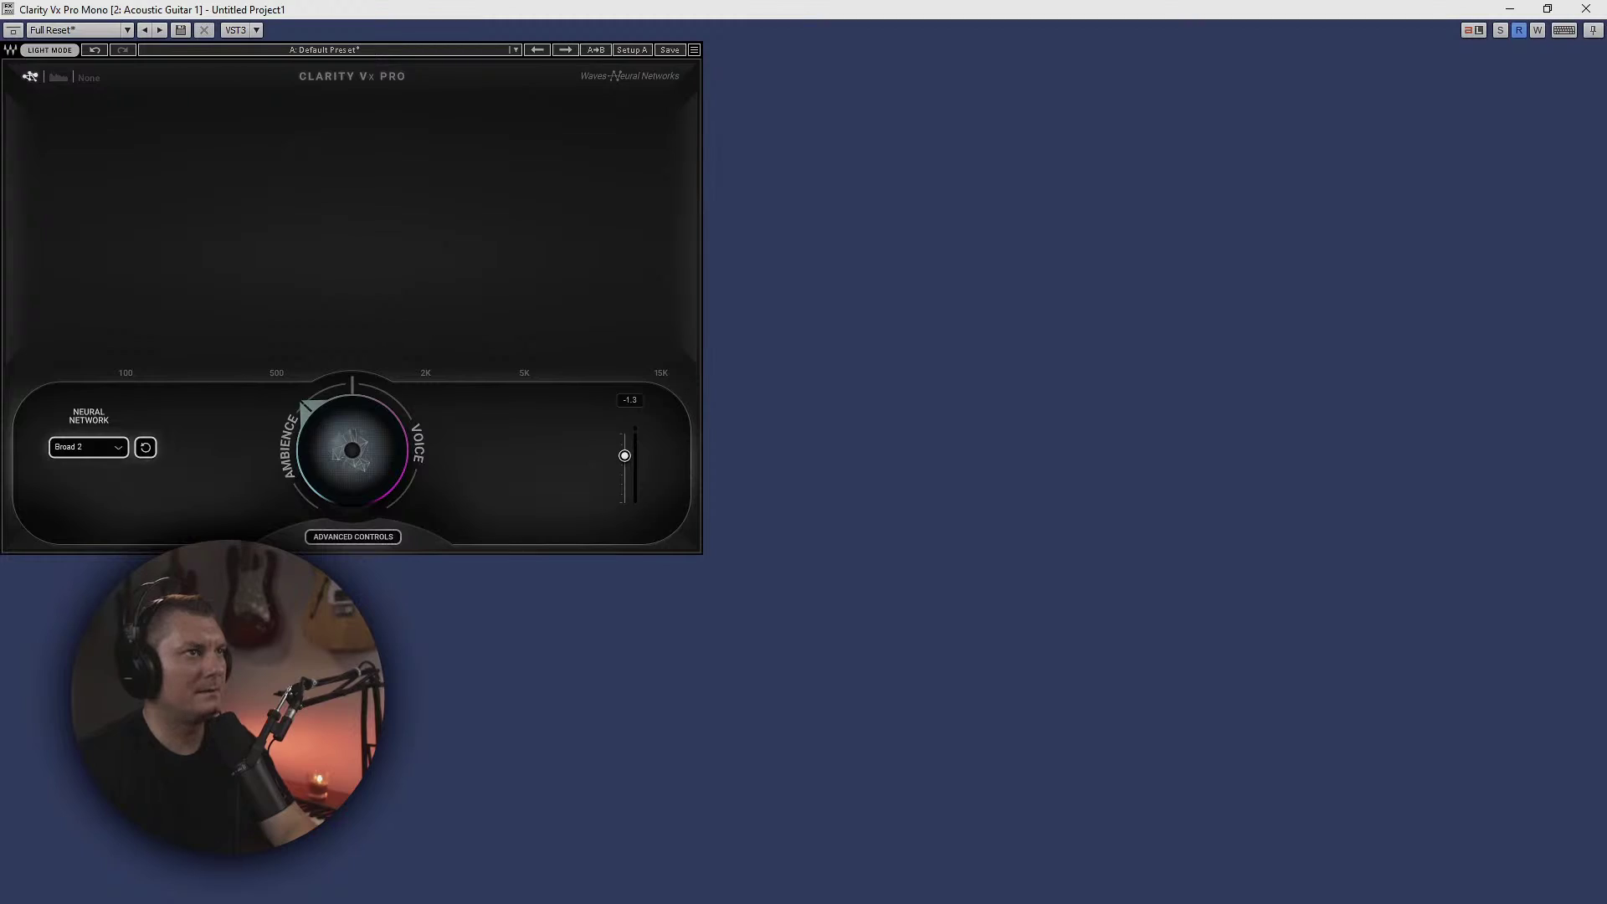
click(1585, 10)
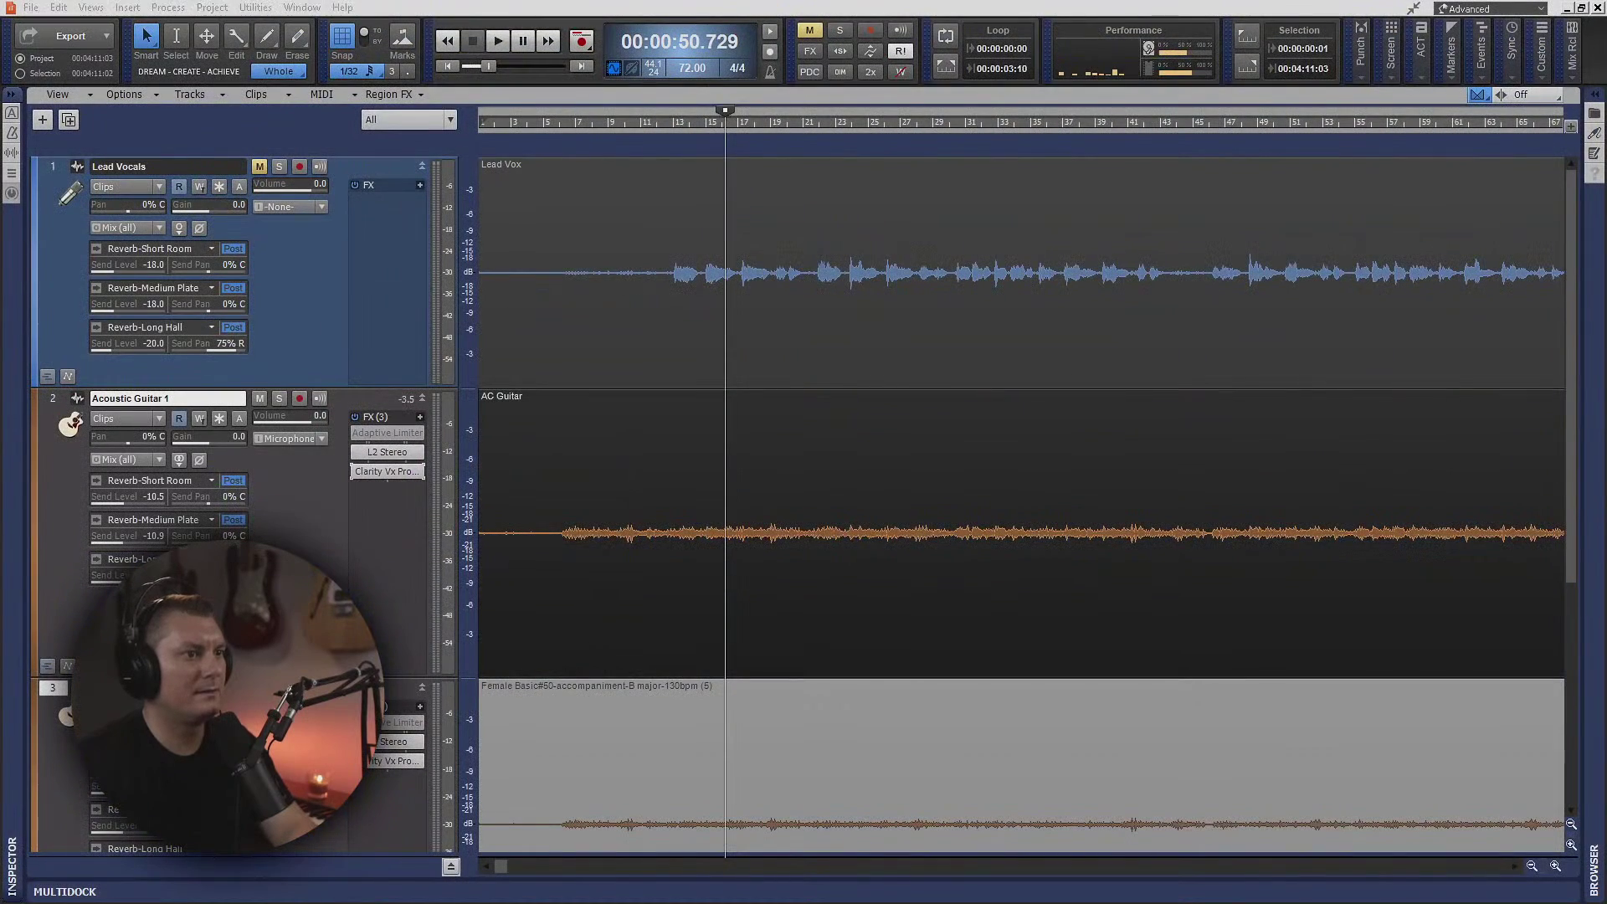
key(alt+2)
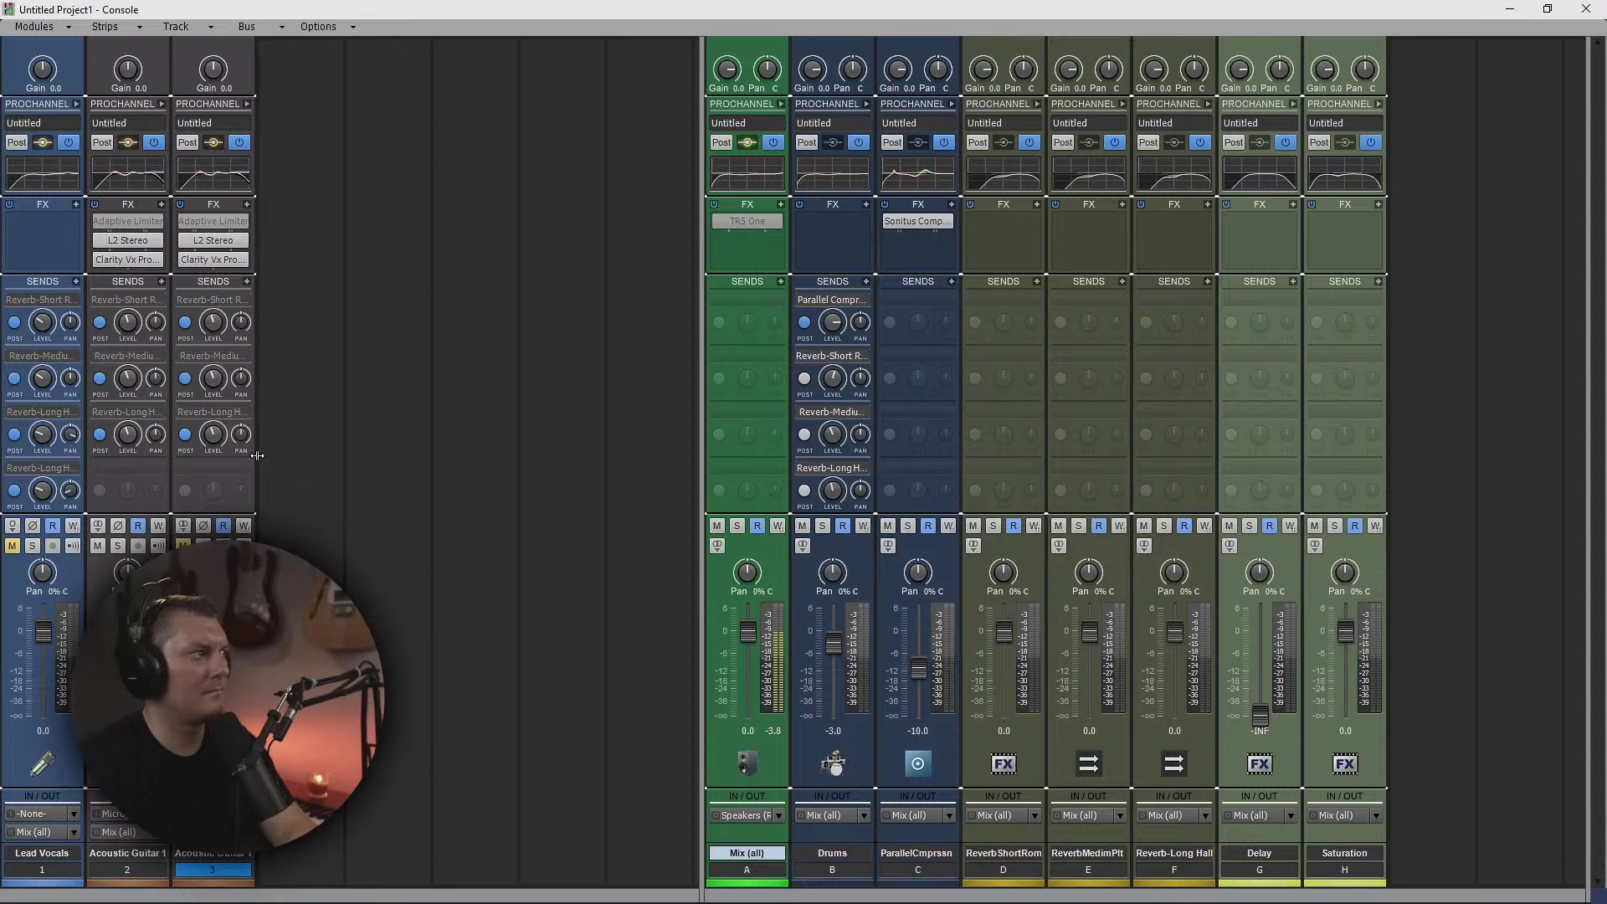
click(97, 526)
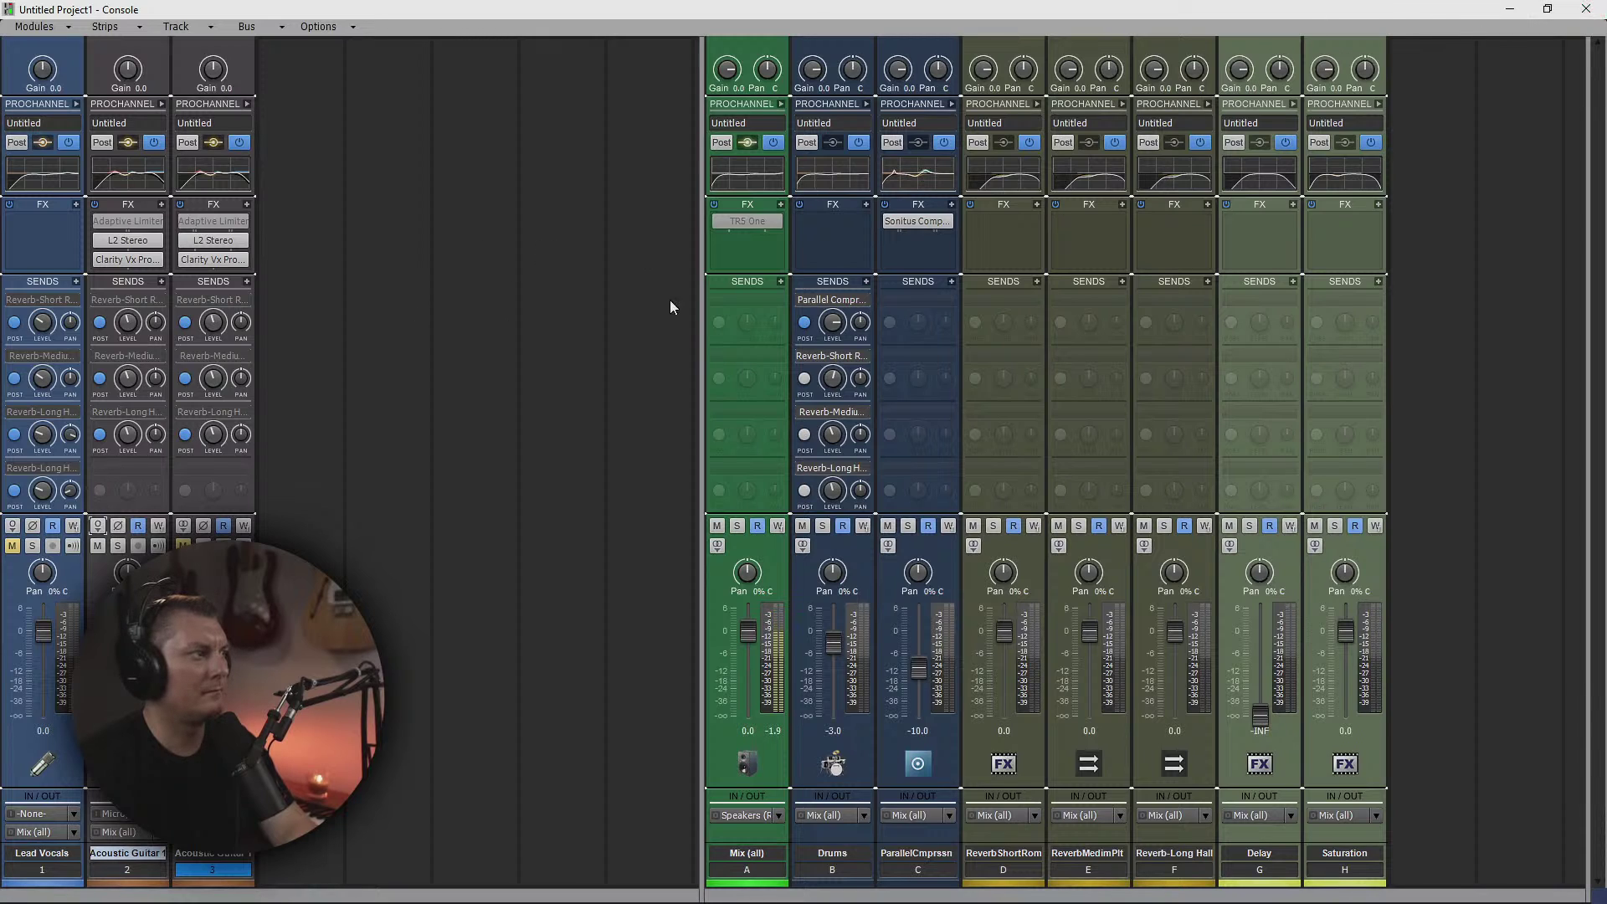
click(1512, 10)
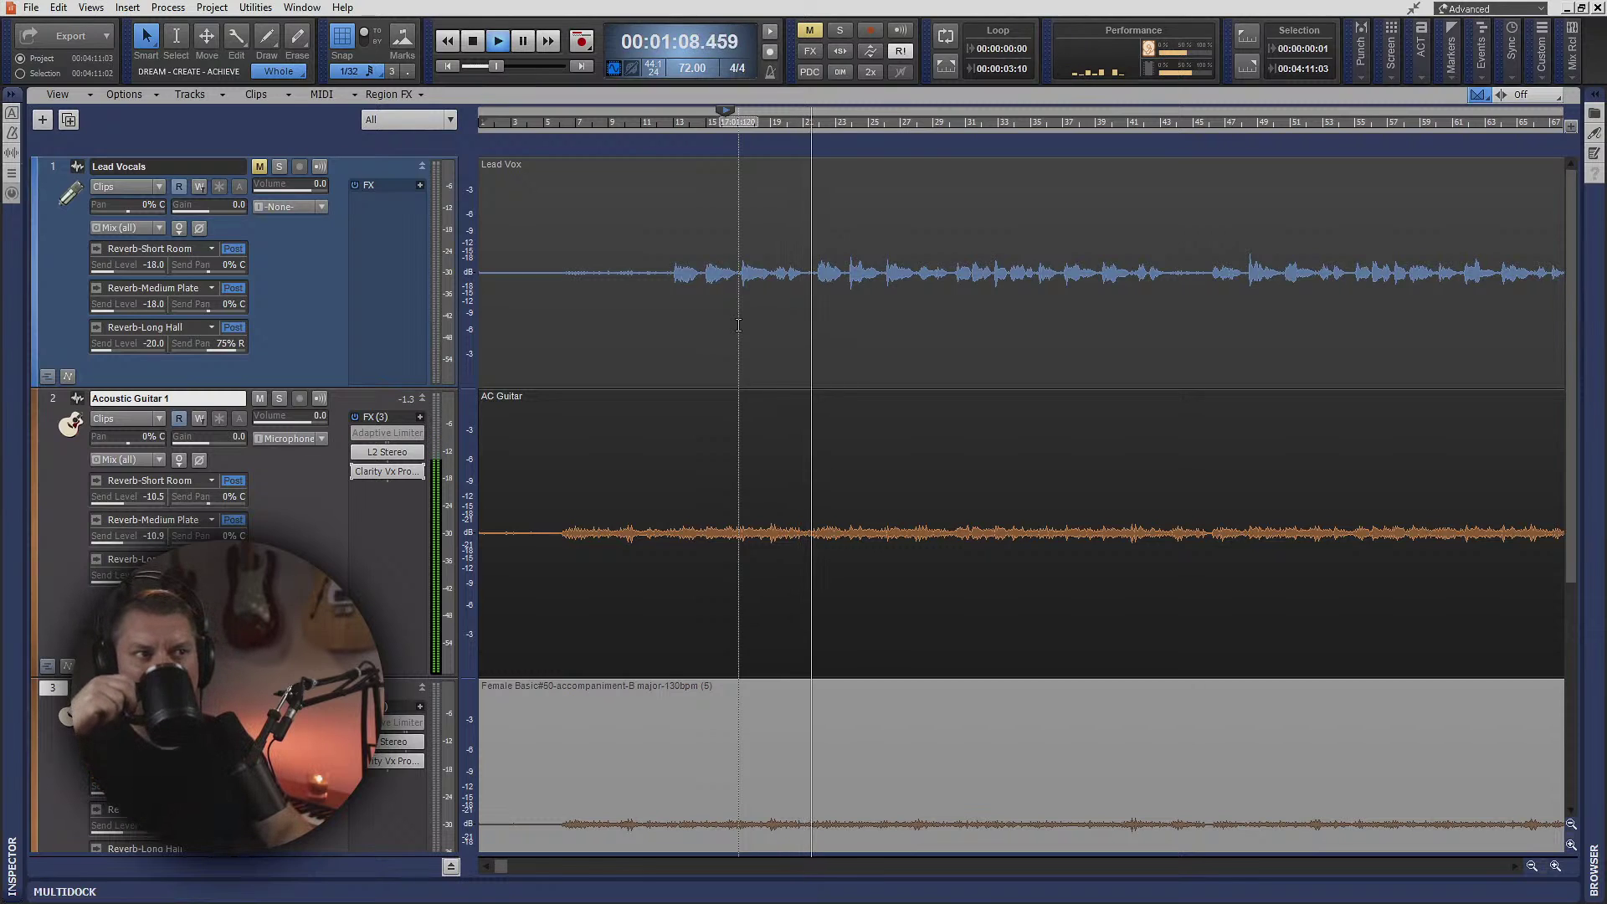
- Return to the project start and play the original acoustic guitar clip from 00:00:00.000
key(space)
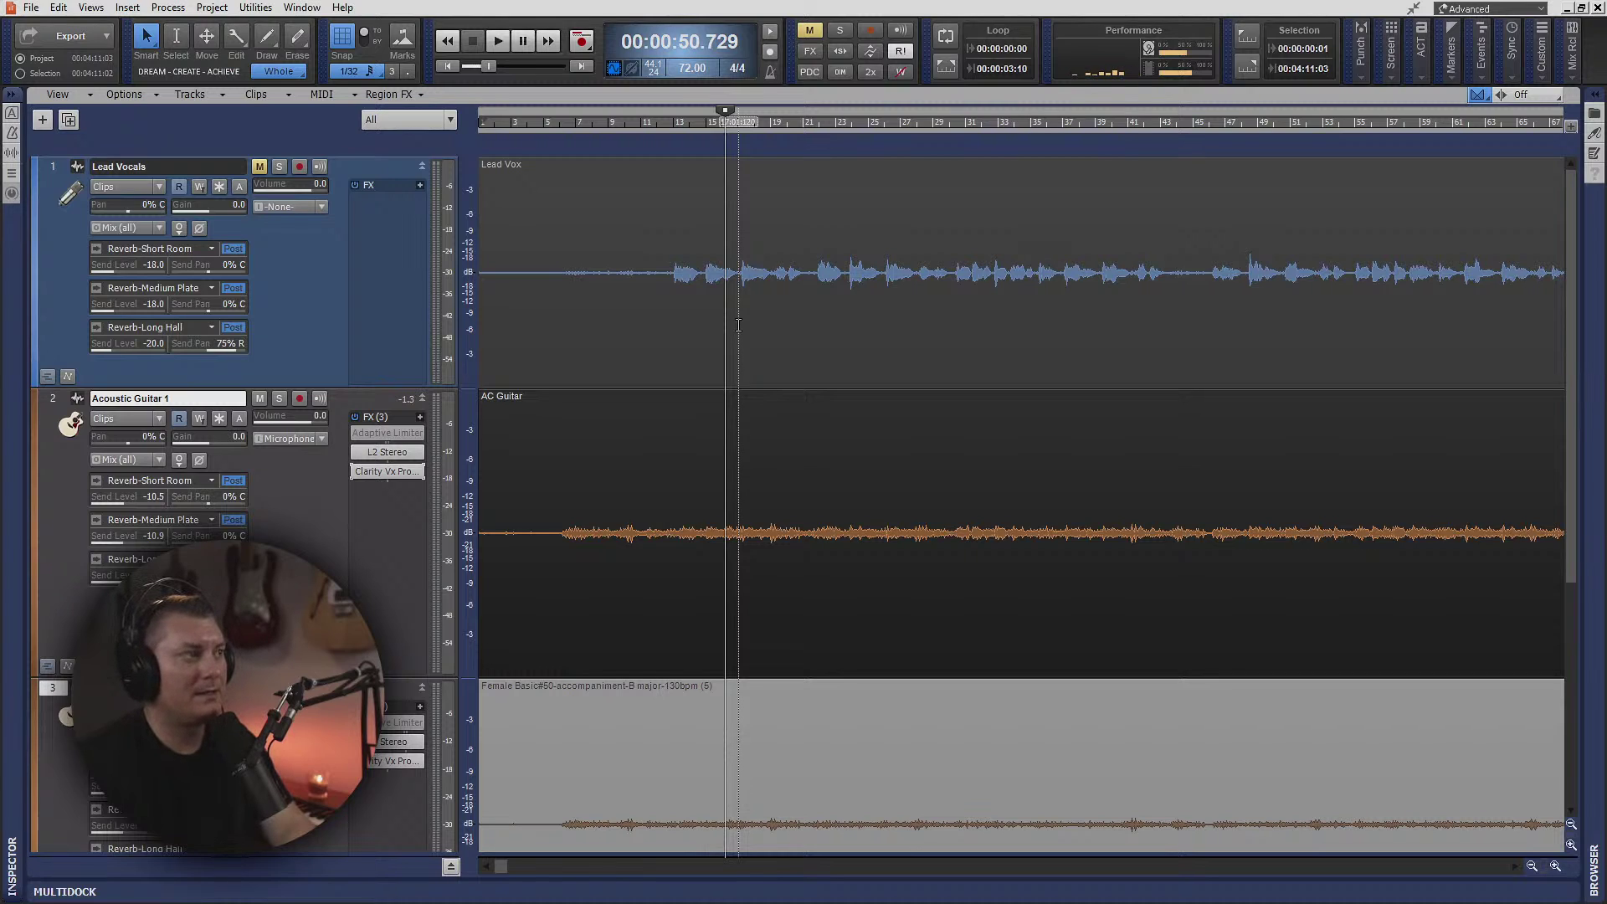
click(617, 416)
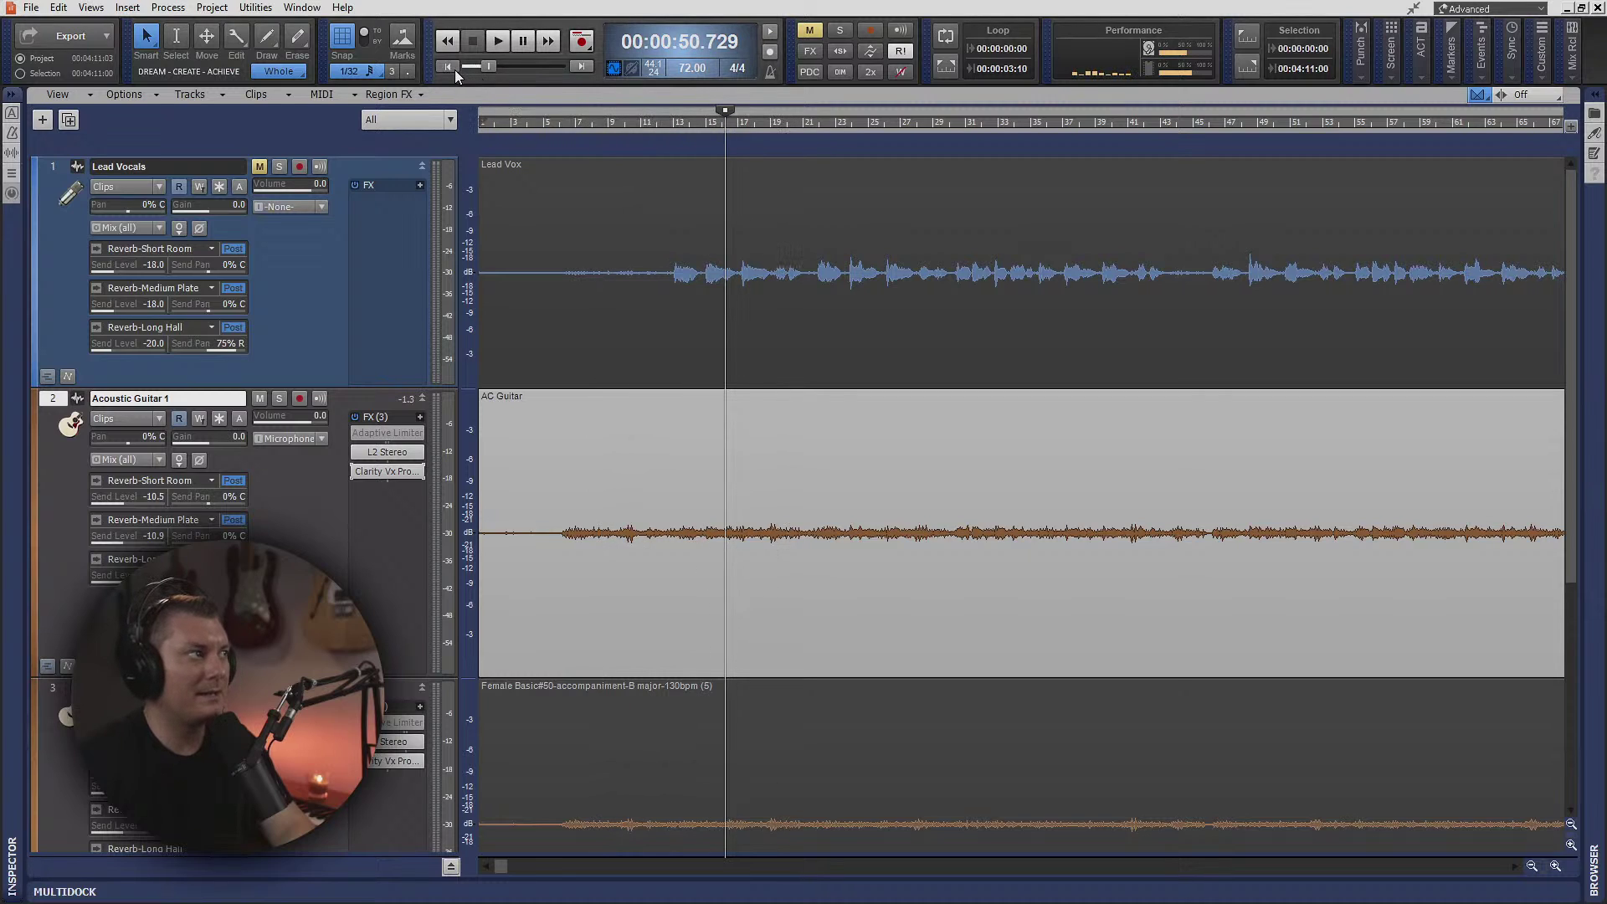
click(454, 68)
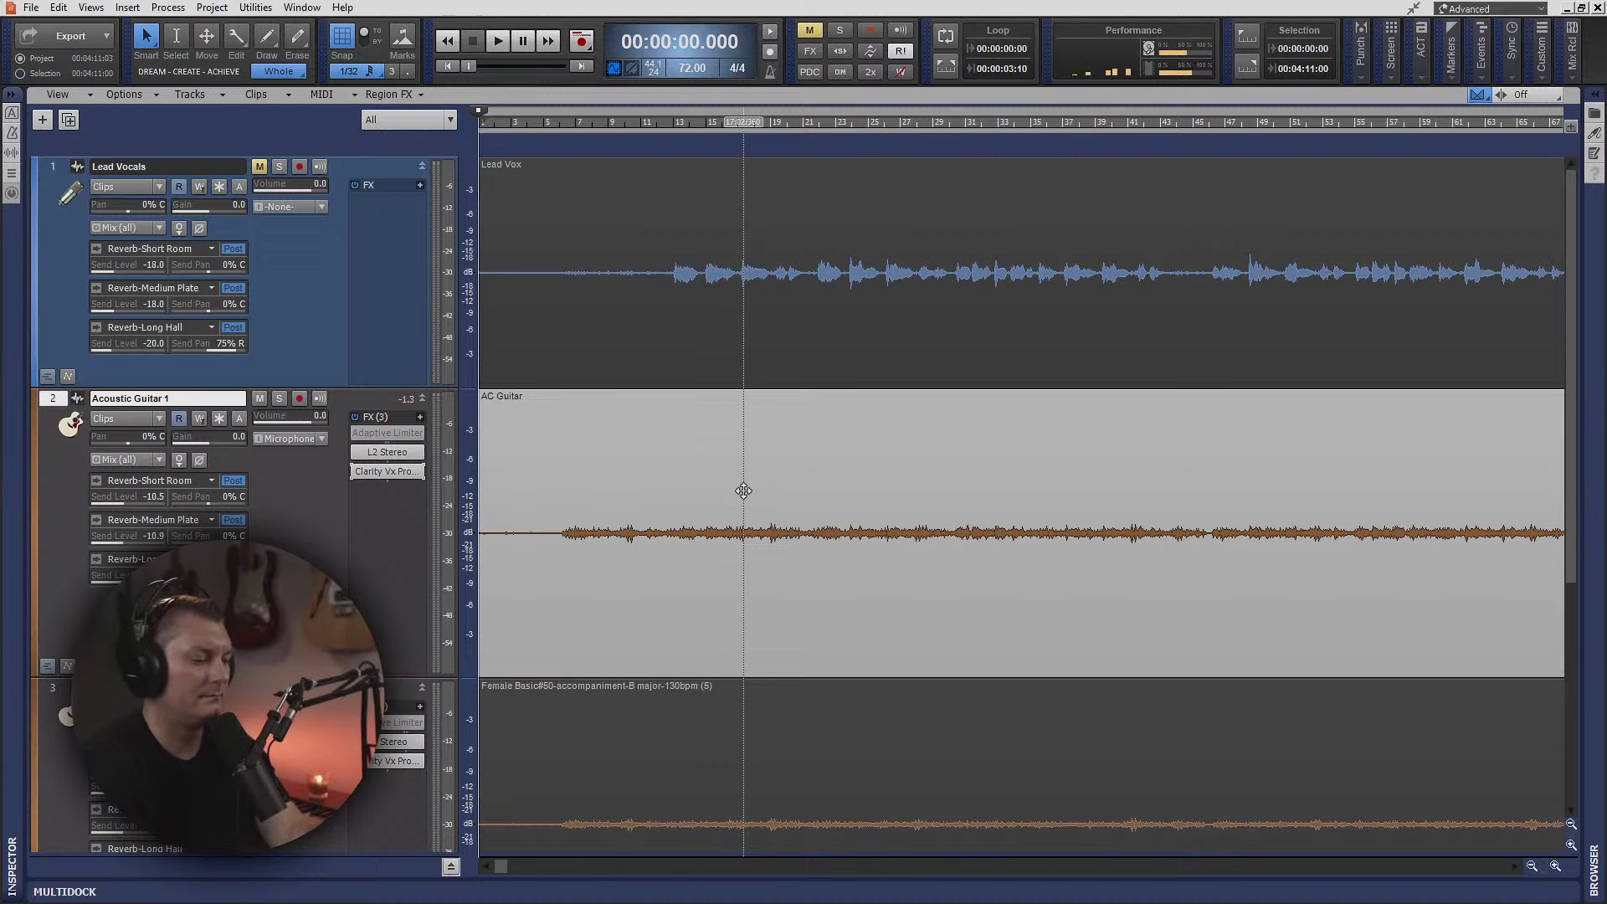
click(499, 42)
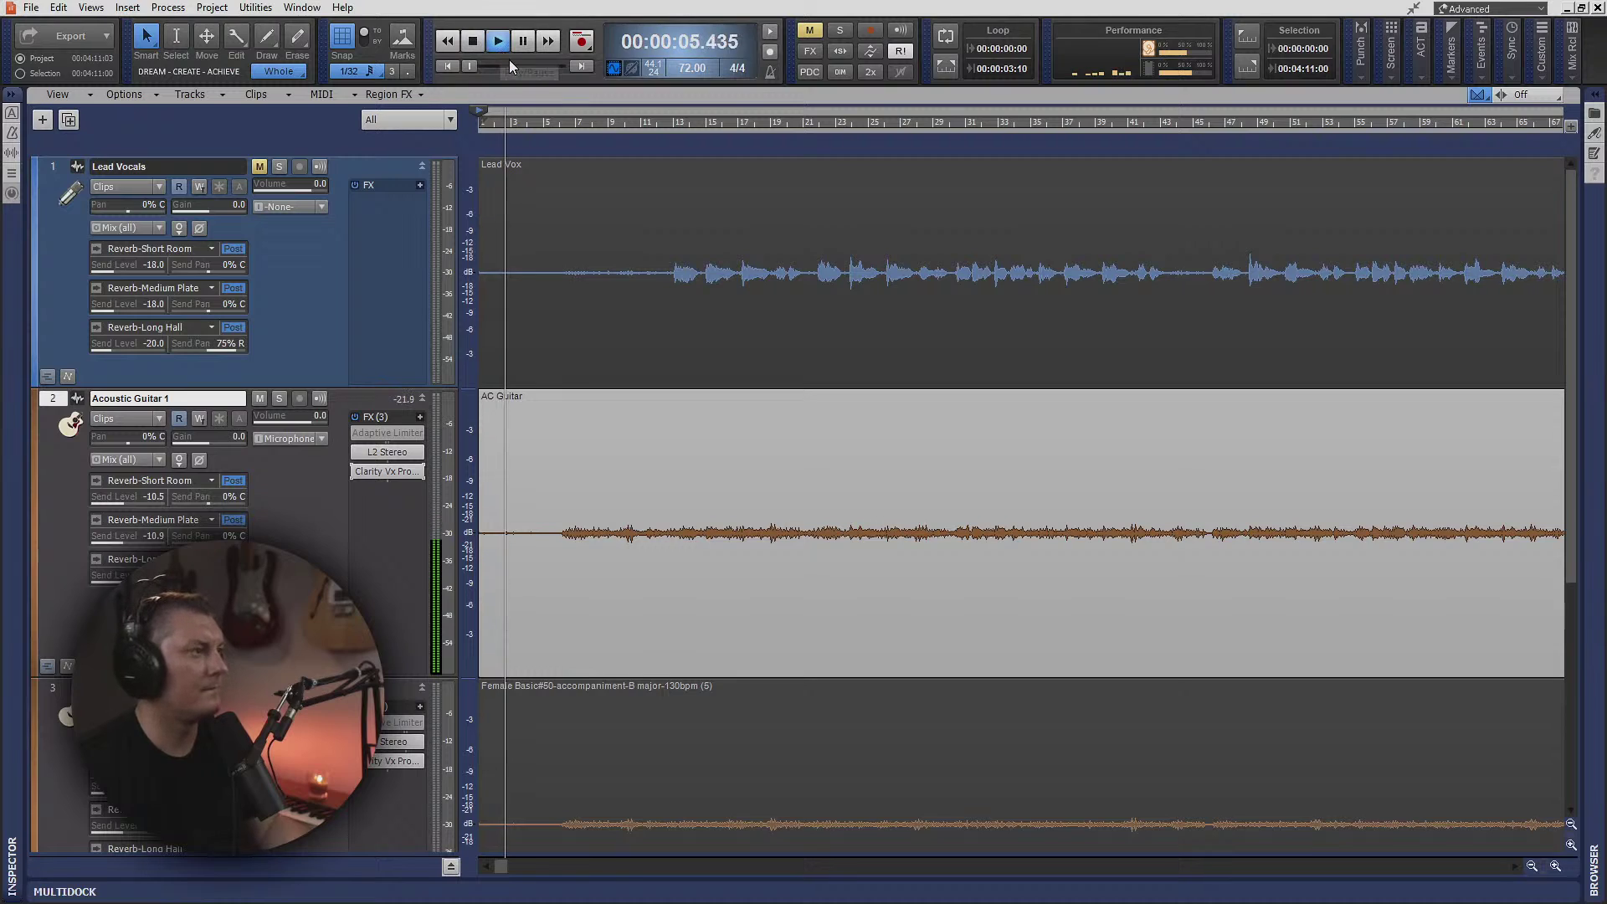
- Continue playback from 00:00:15.833, unmute the Lead Vocals track and fit all tracks in the view
click(555, 129)
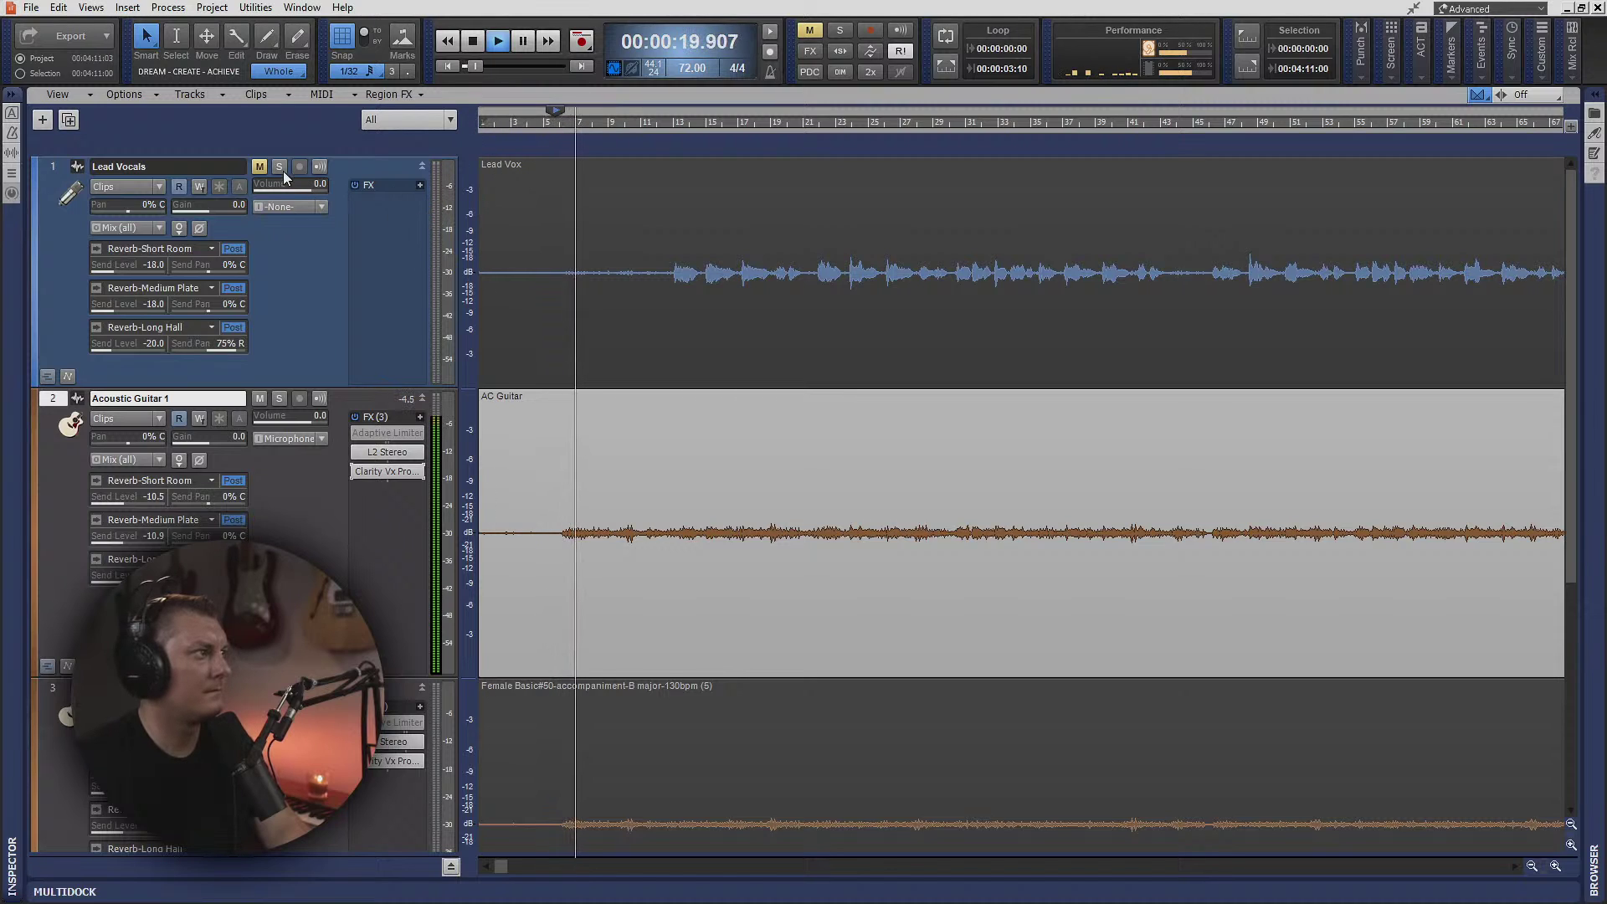
click(259, 167)
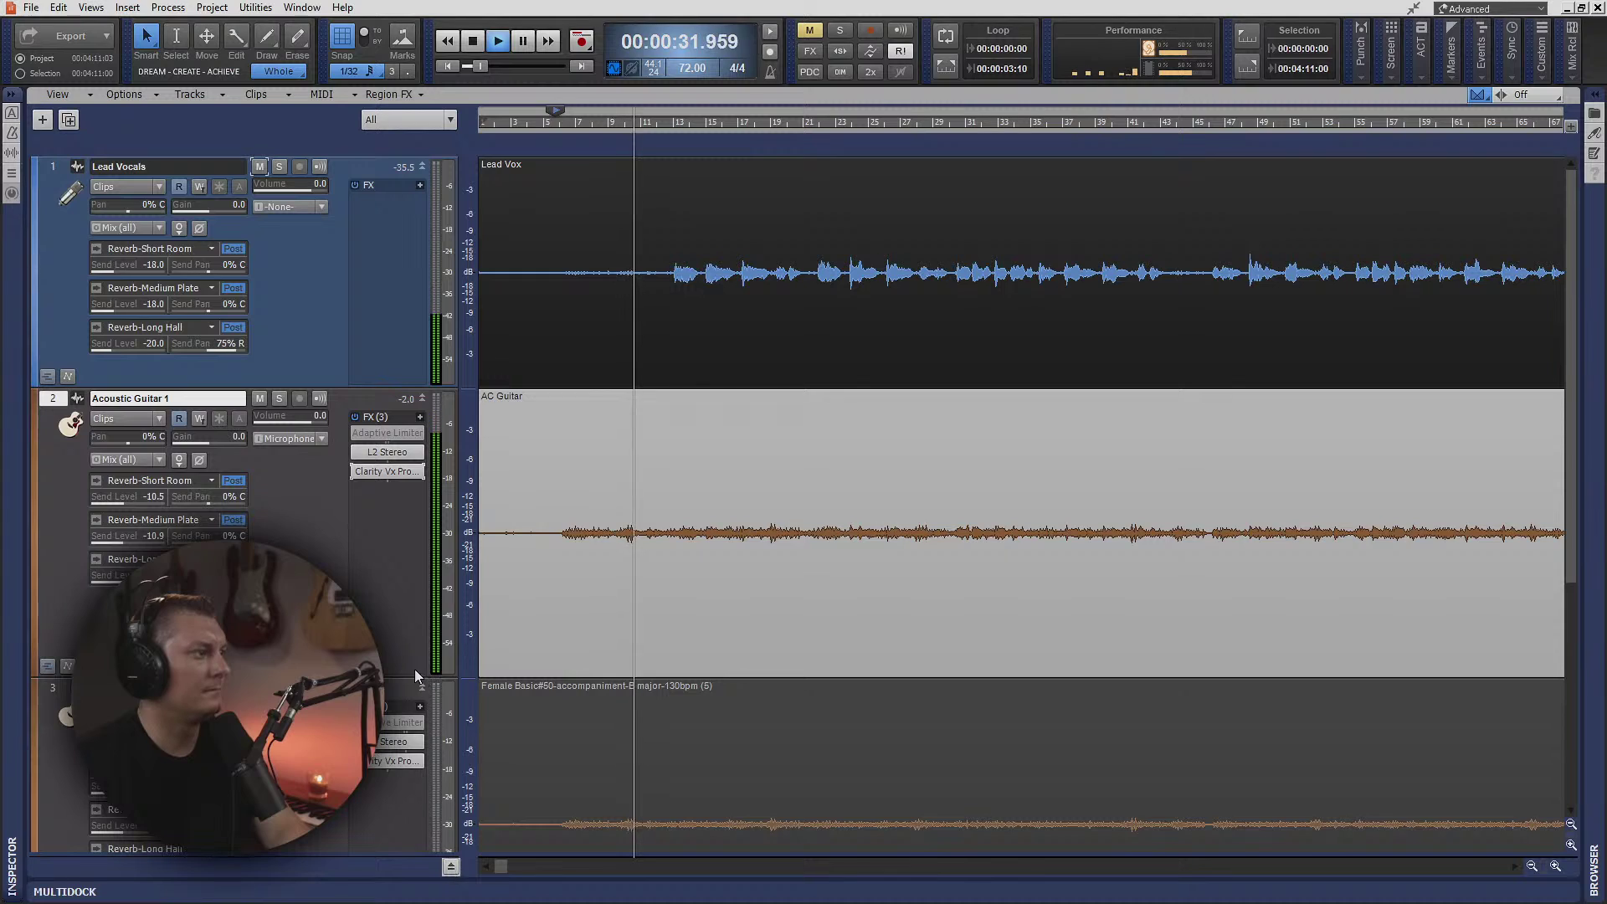
key(f)
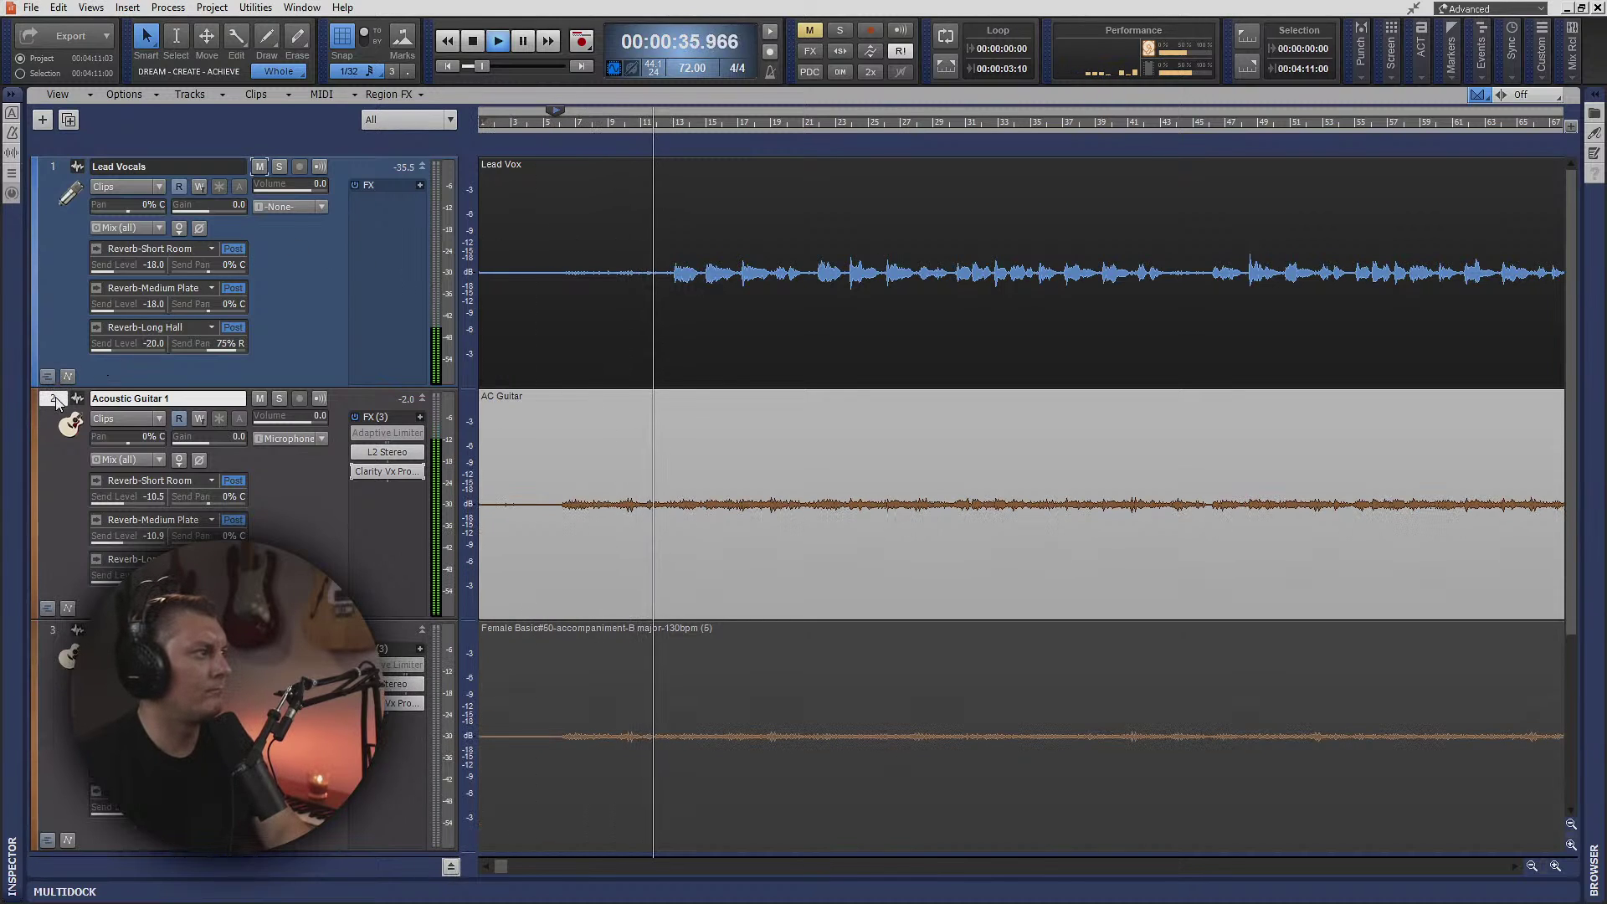
- Open the QuadCurve Equalizer for the original acoustic guitar and set its low band frequency to 249 Hz
click(10, 195)
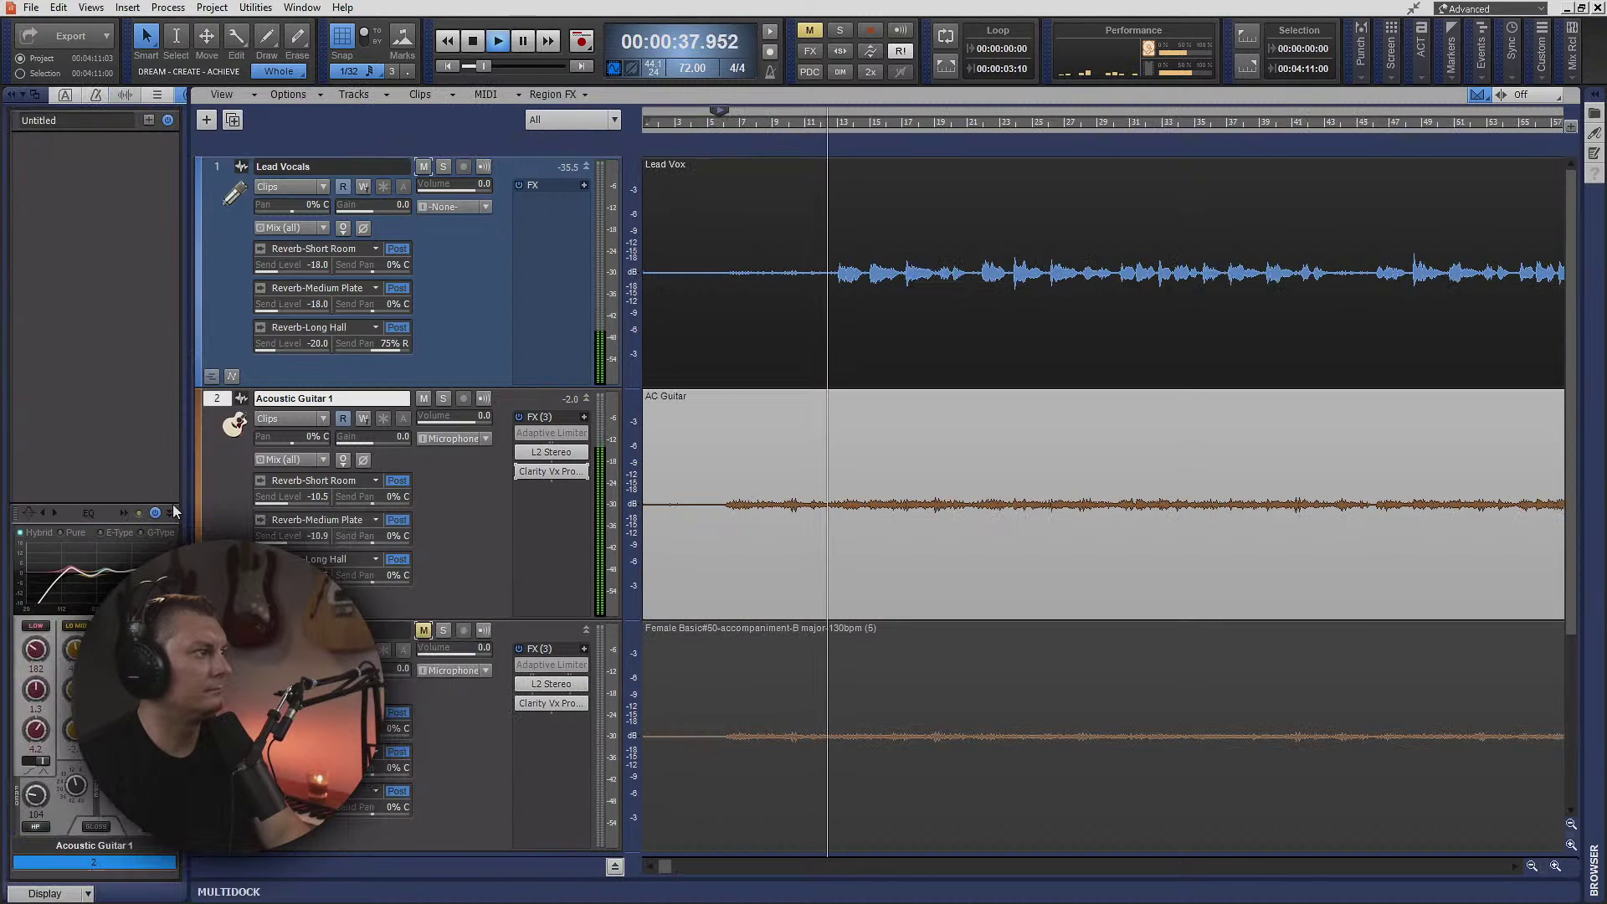
click(124, 513)
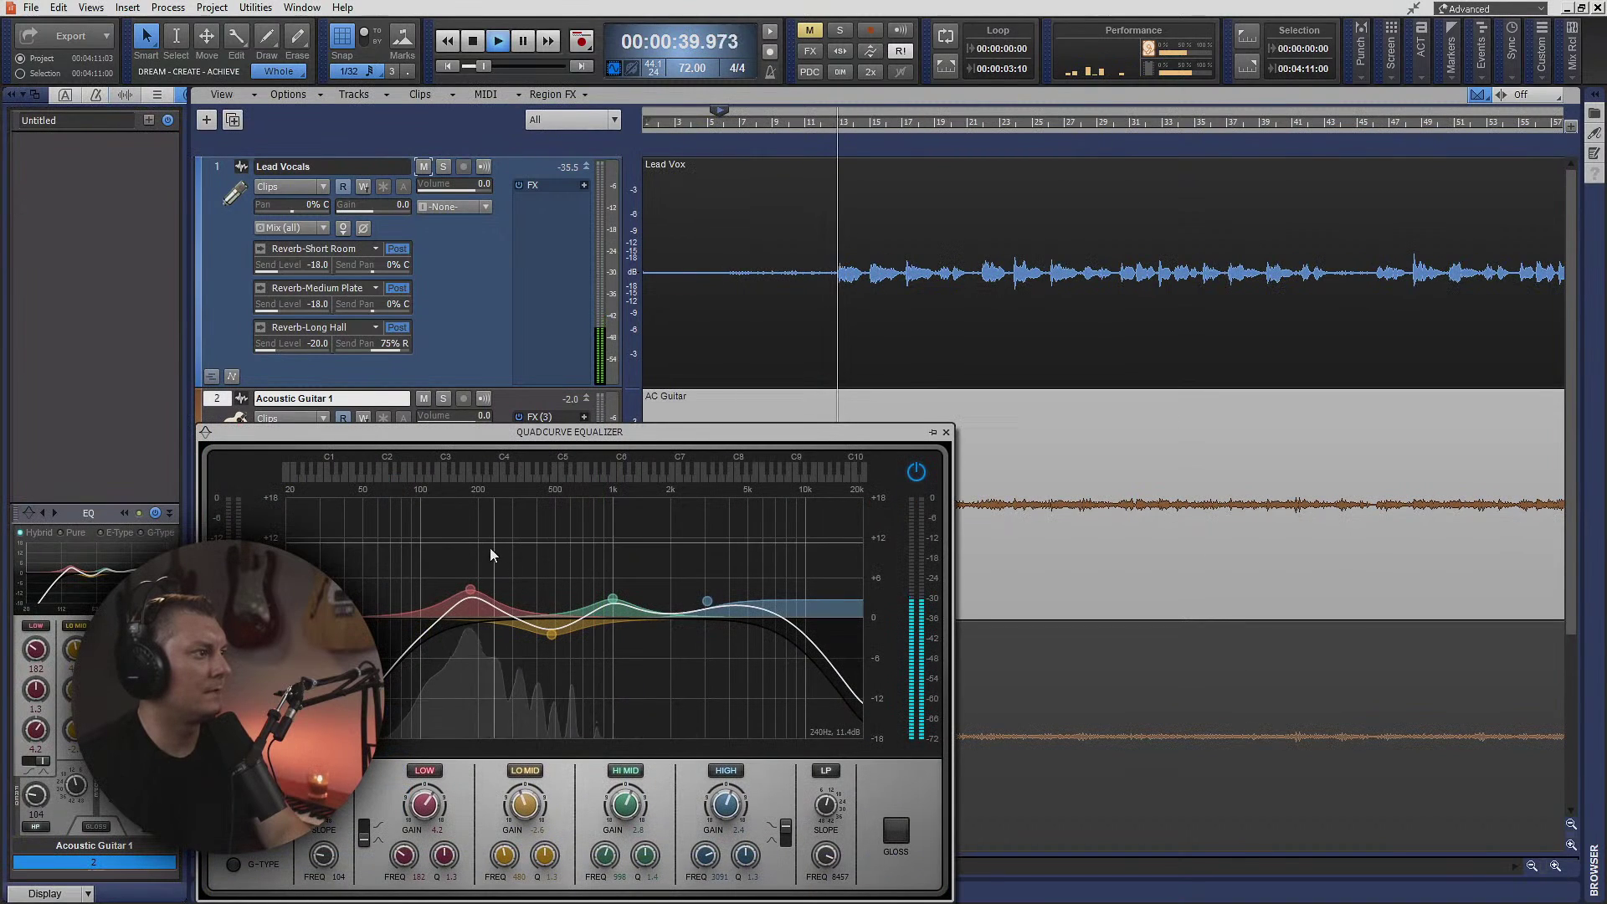
mouse_move(403, 855)
mouse_down()
mouse_move(402, 875)
mouse_move(402, 840)
mouse_up()
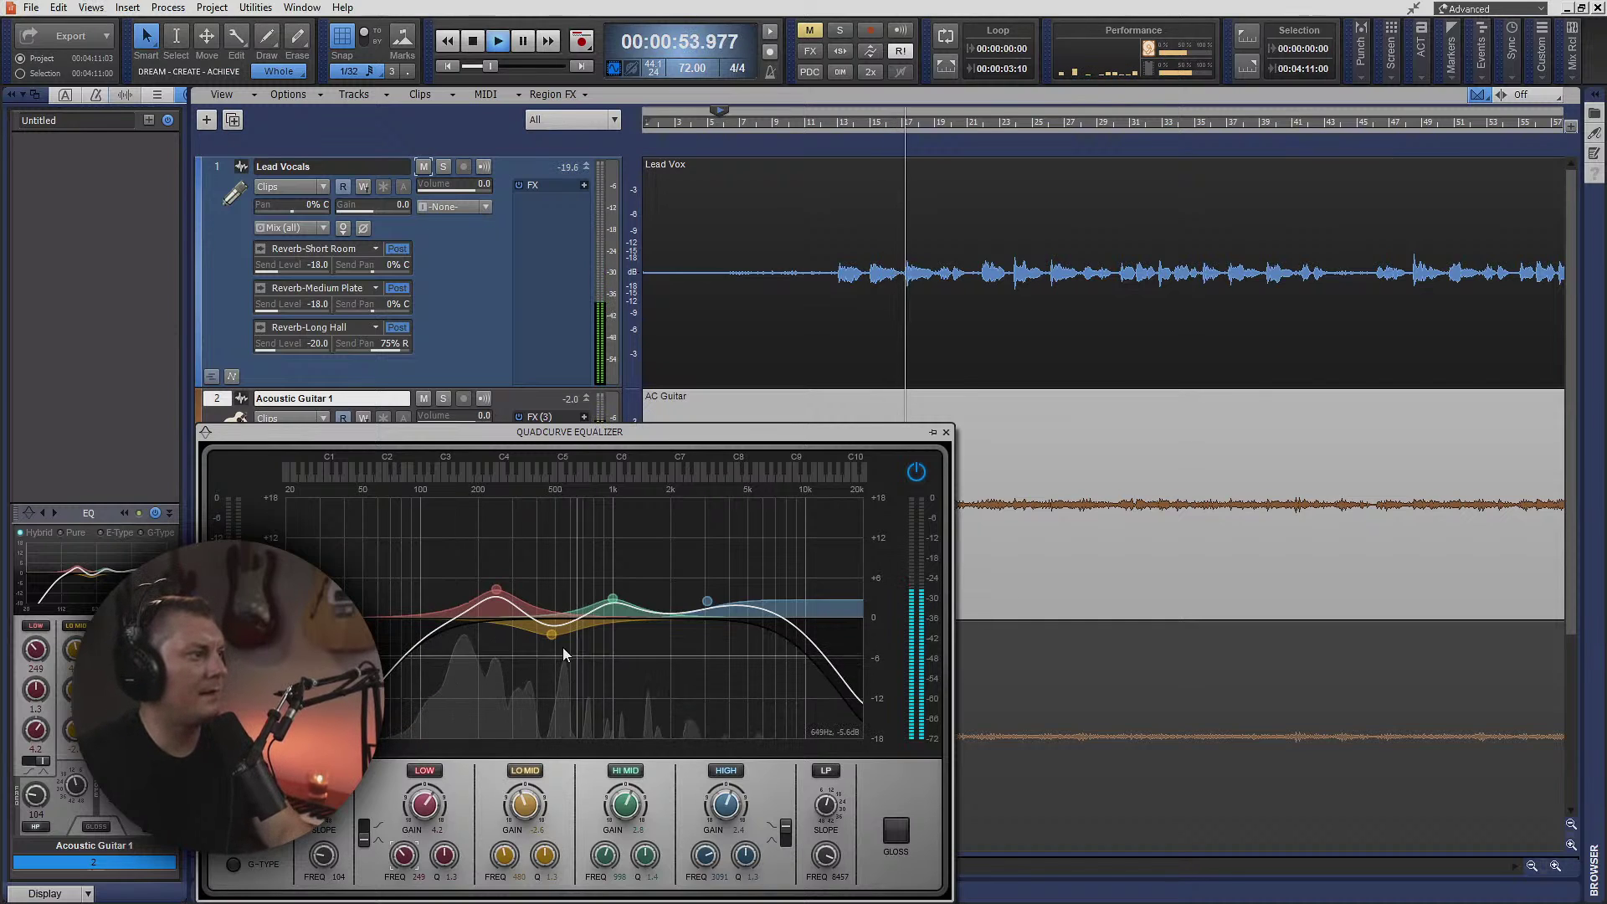
key(space)
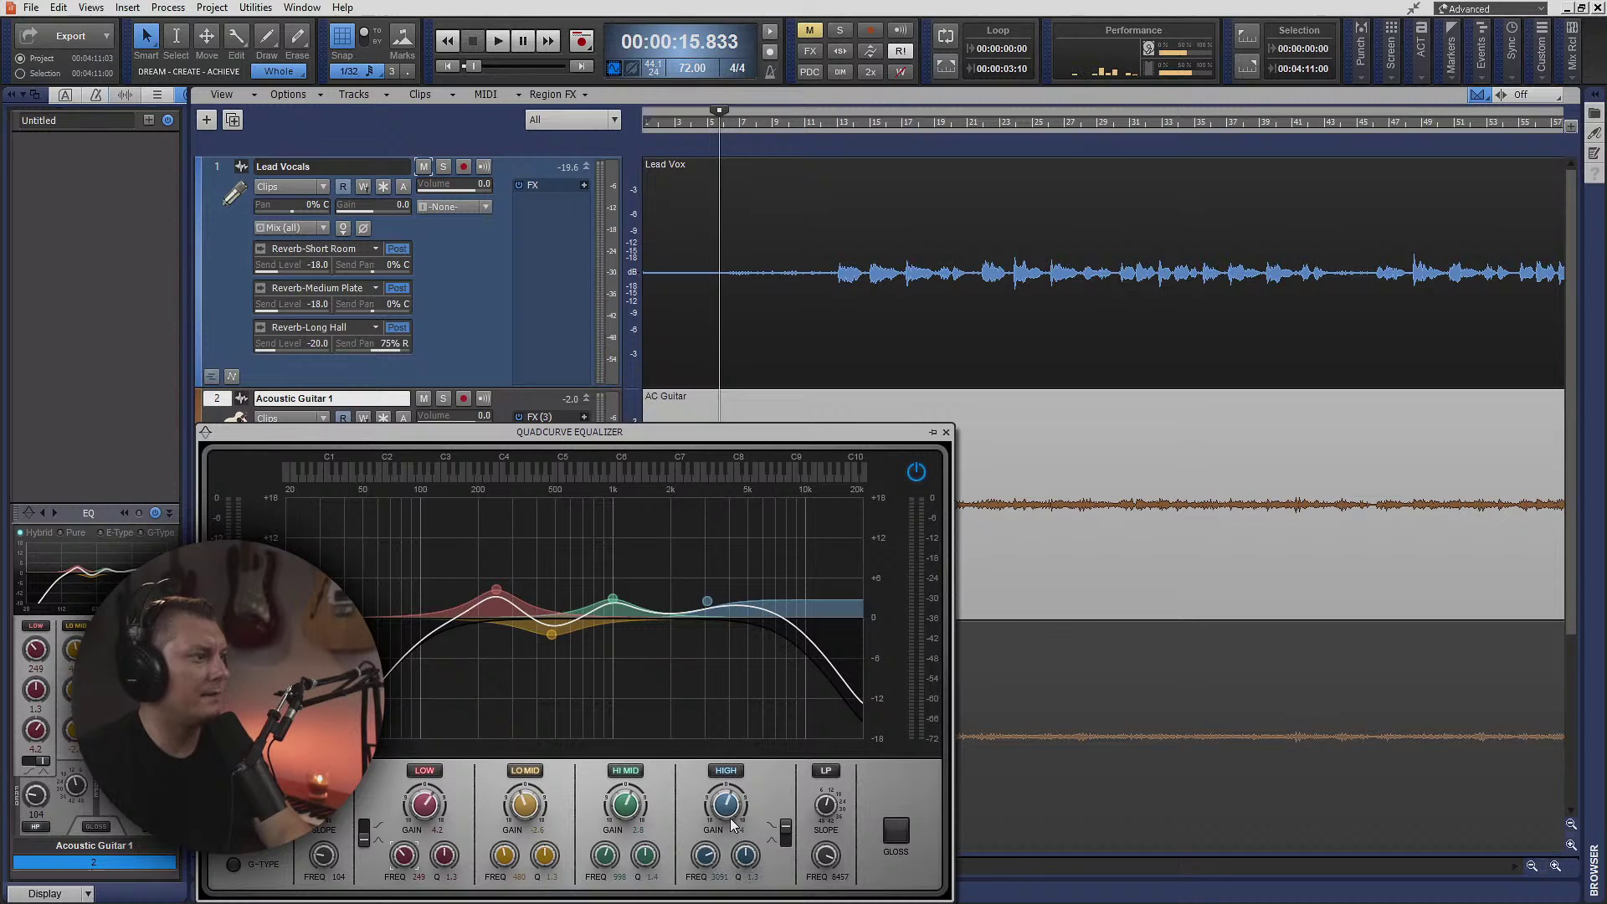
- Raise the equalizer's high shelf gain to about 4 dB and its low-pass frequency to about 19 kHz
click(782, 838)
click(781, 837)
drag(726, 805, 704, 854)
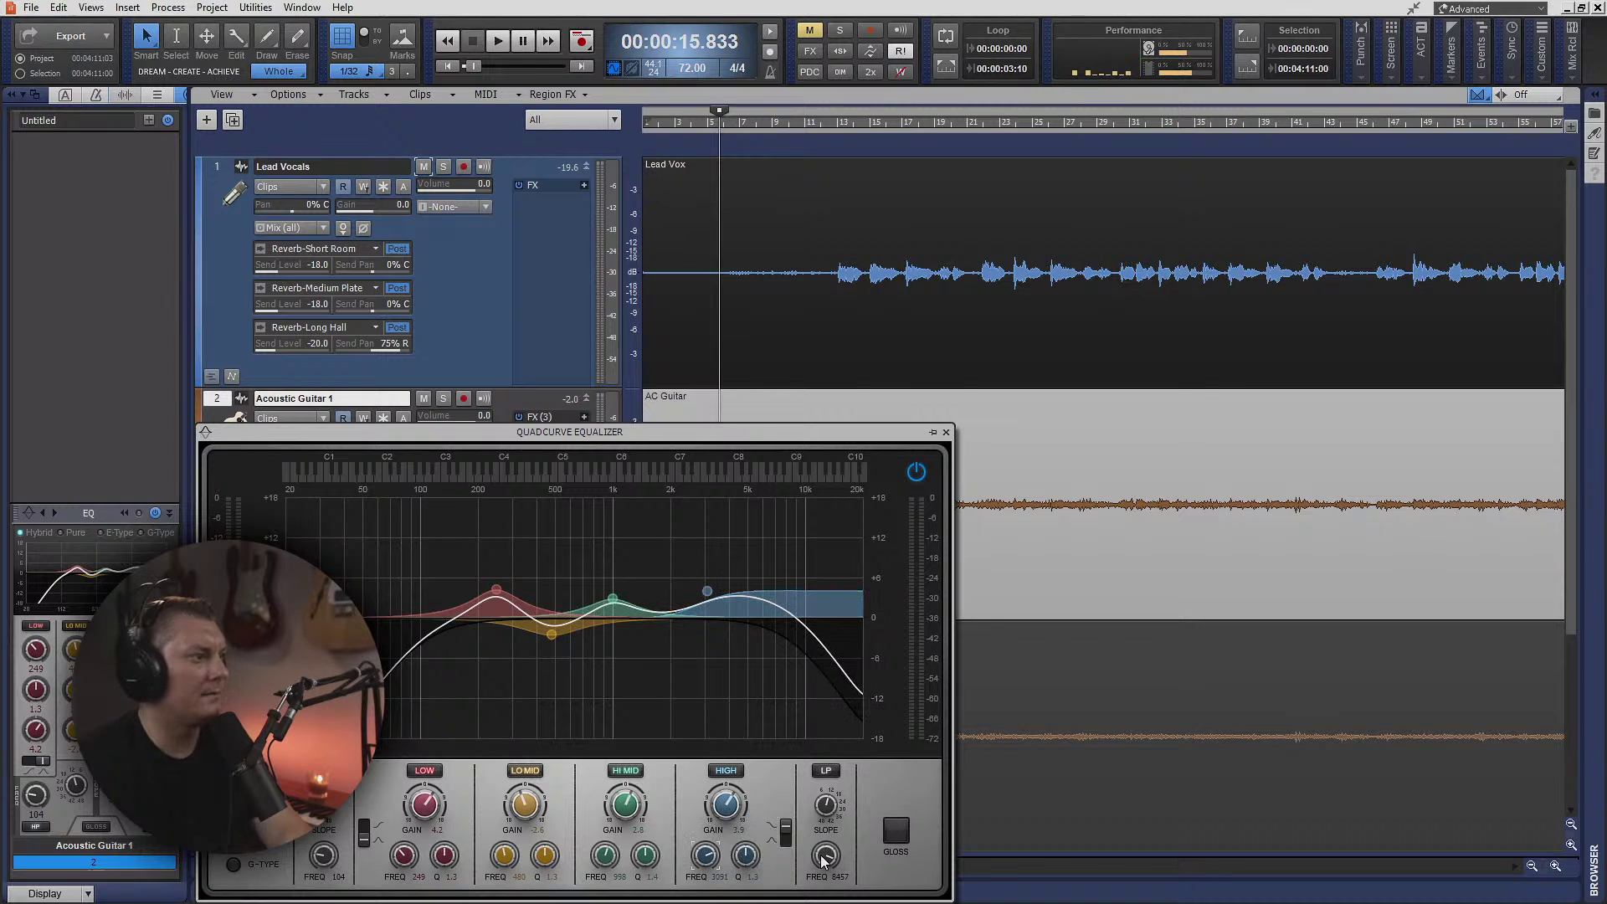
drag(825, 855, 825, 844)
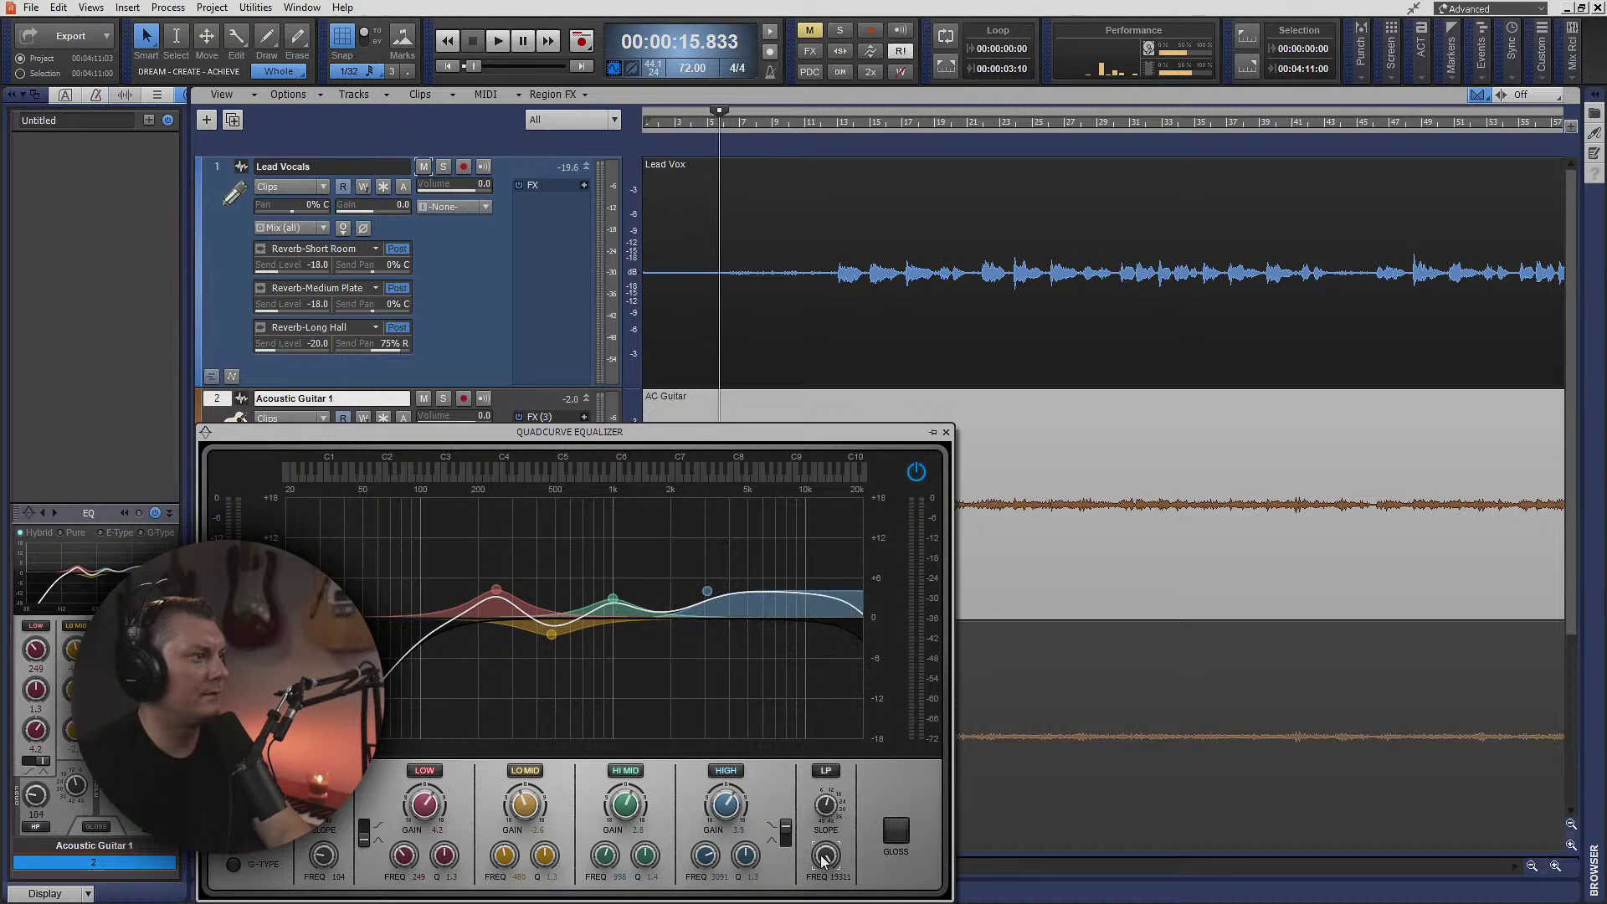
- Play the guitar with the vocals, raise the equalizer's high shelf frequency to about 6.1 kHz and stop playback
key(space)
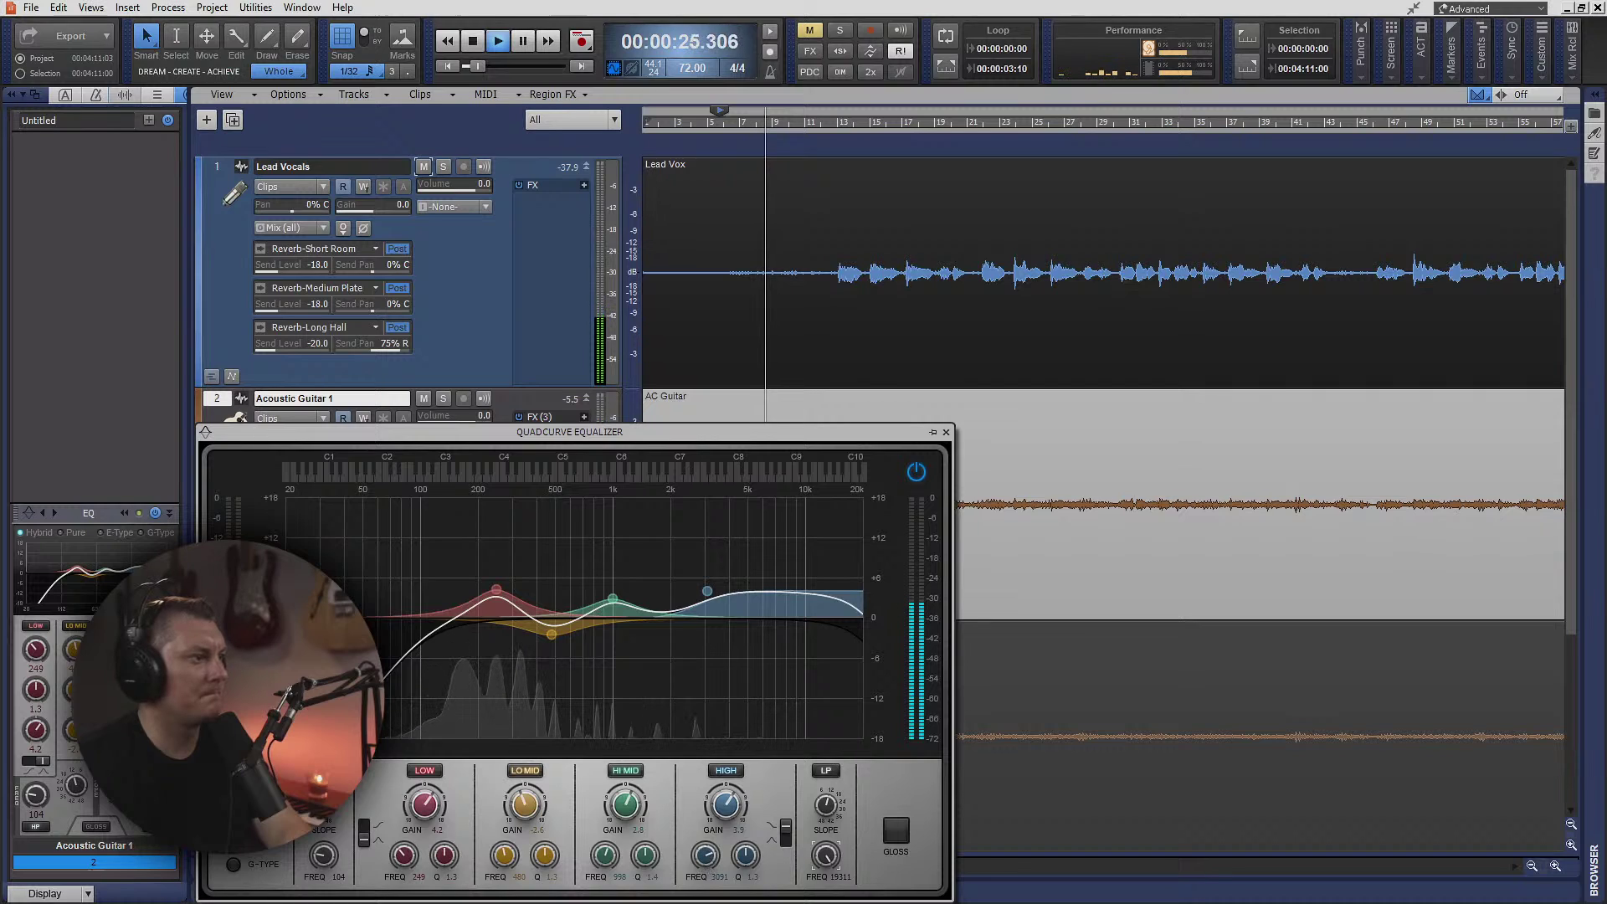
drag(705, 857, 704, 830)
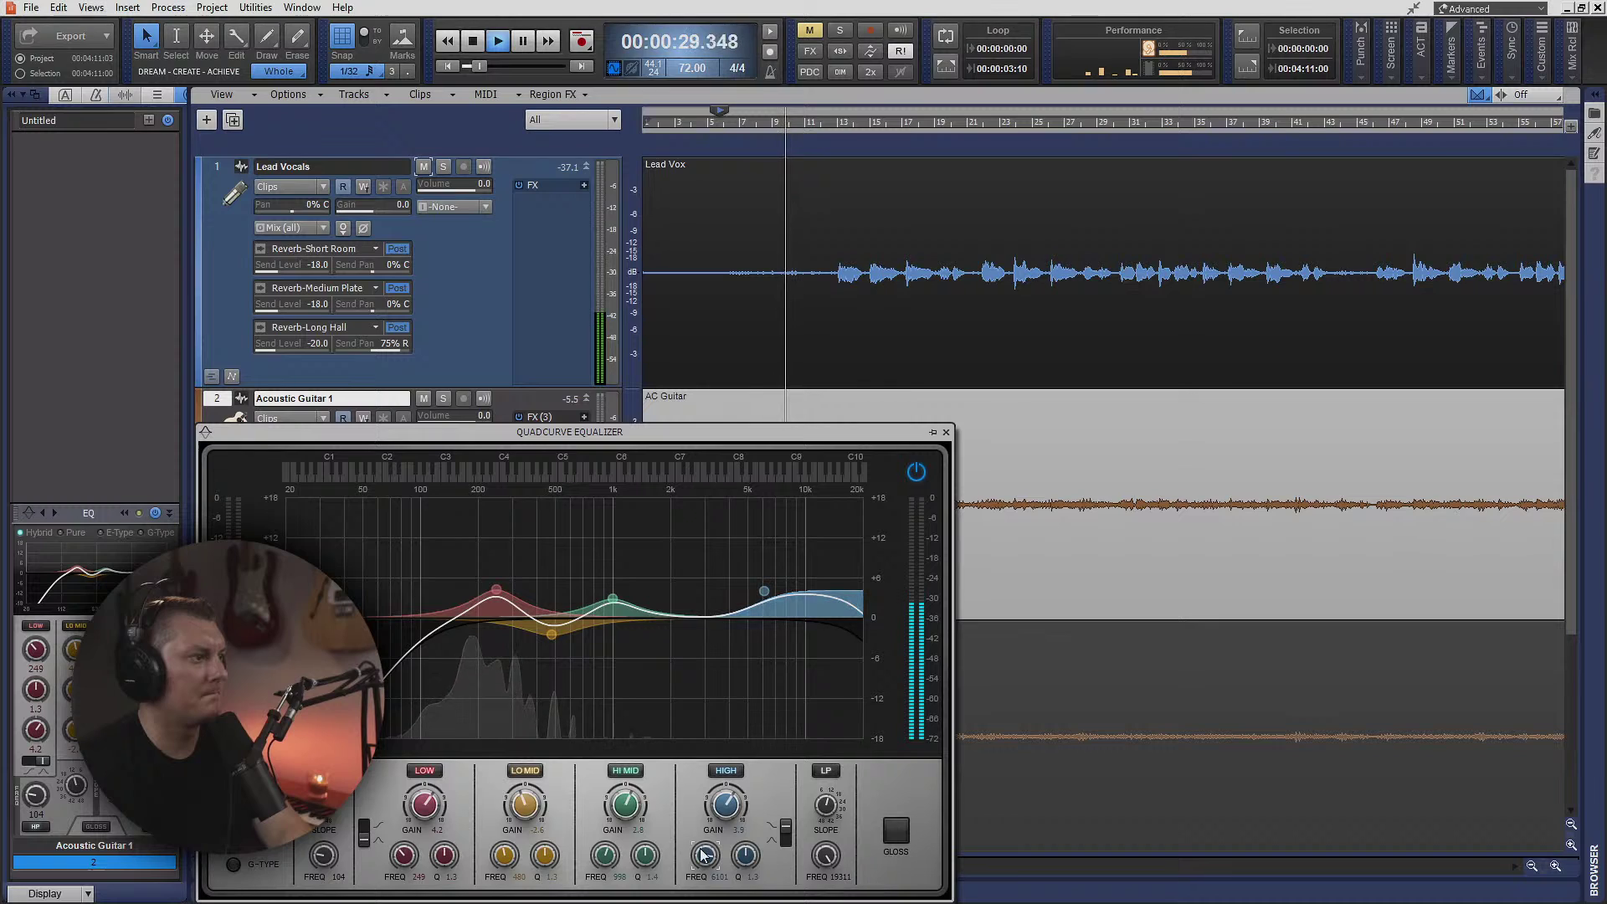
key(space)
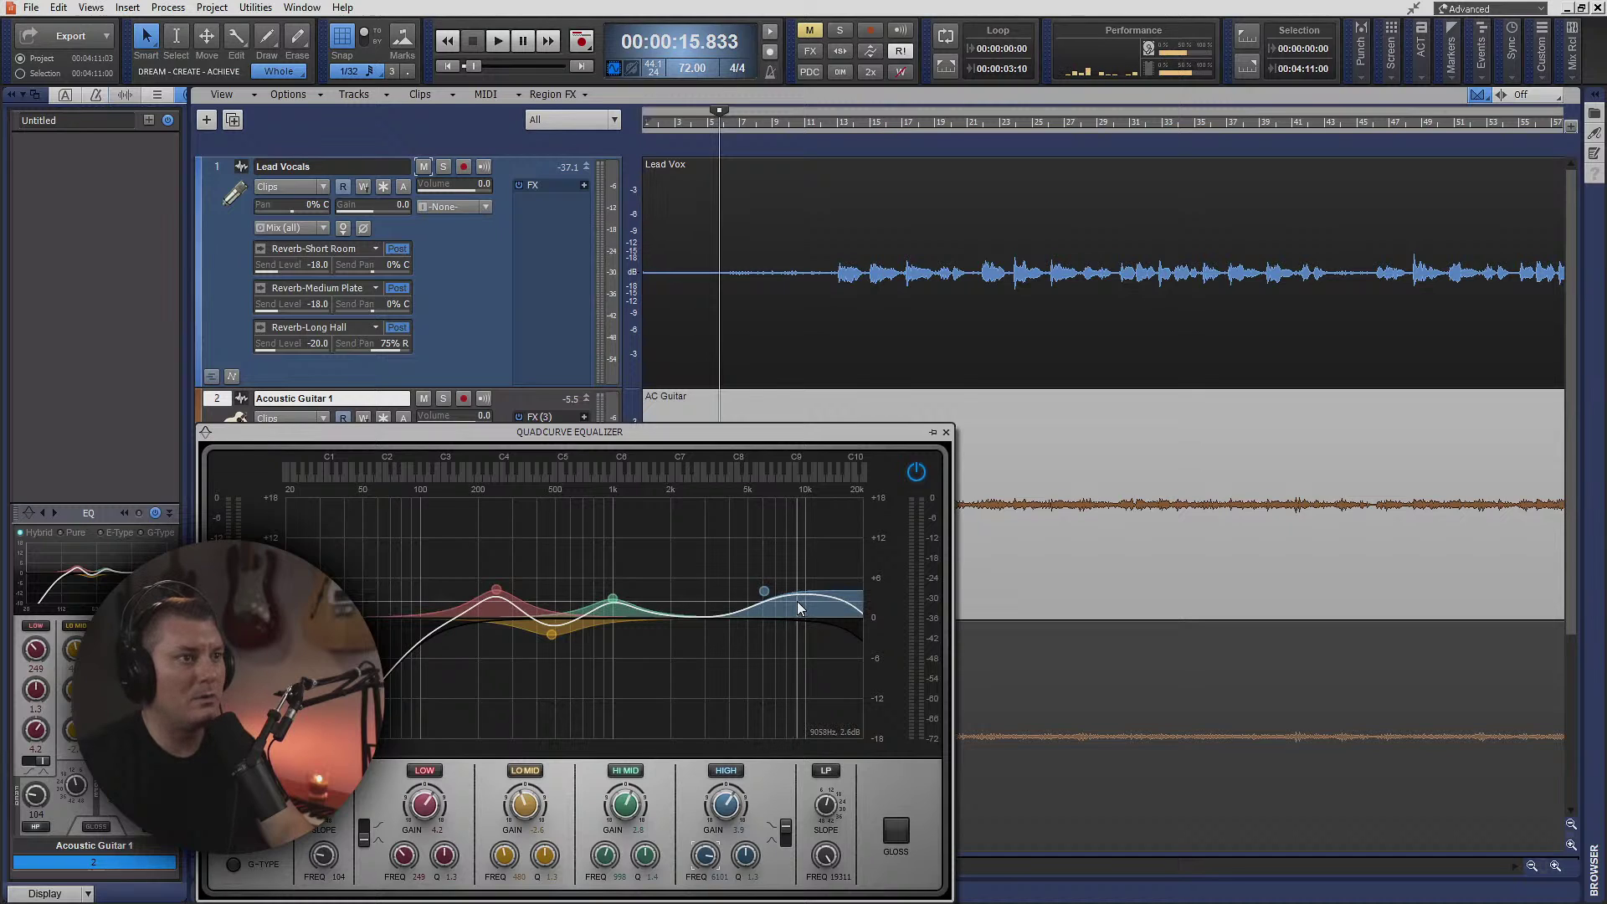
- During playback, set the low band to 123 Hz and about 6.5 dB, shift the low-mid cut to about 320 Hz, and close the equalizer
key(space)
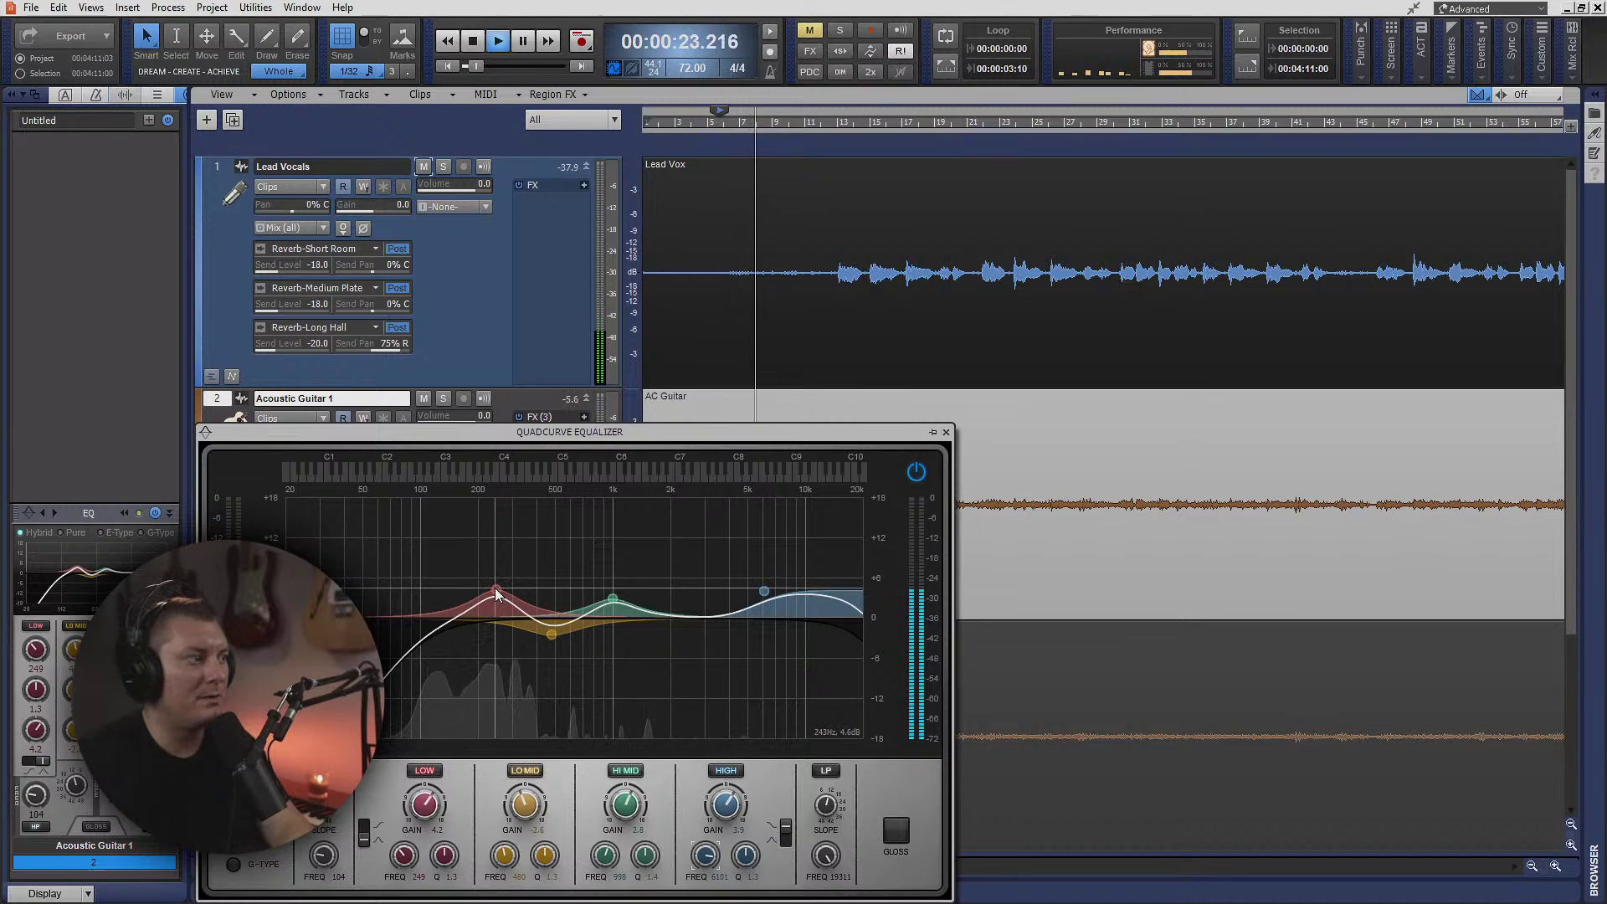
drag(495, 587, 437, 571)
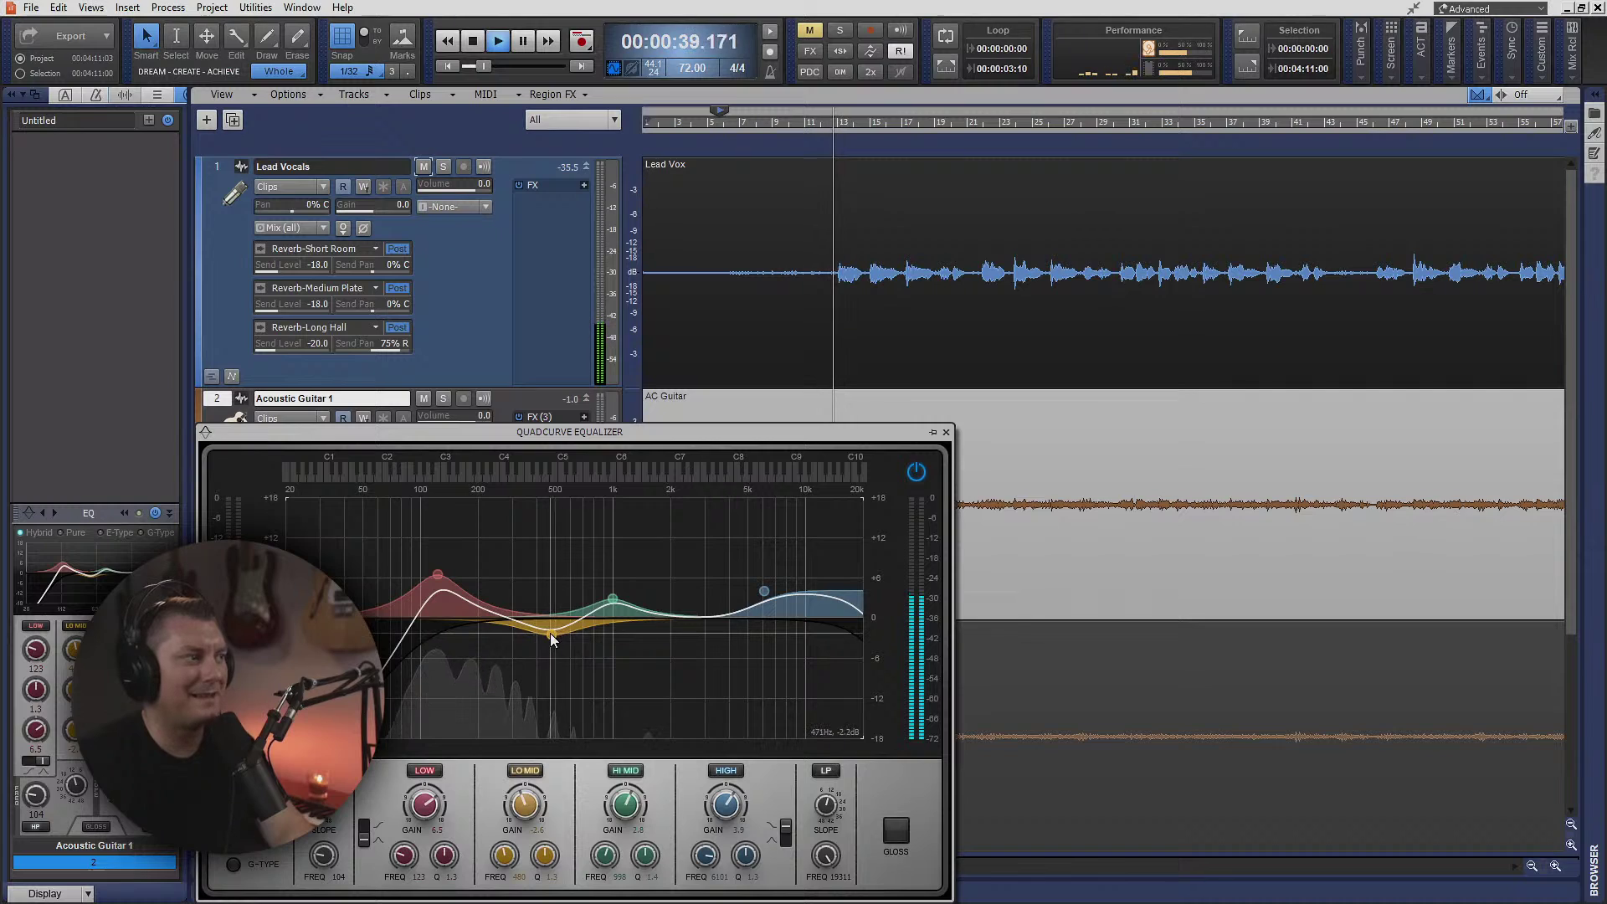
drag(549, 633, 518, 634)
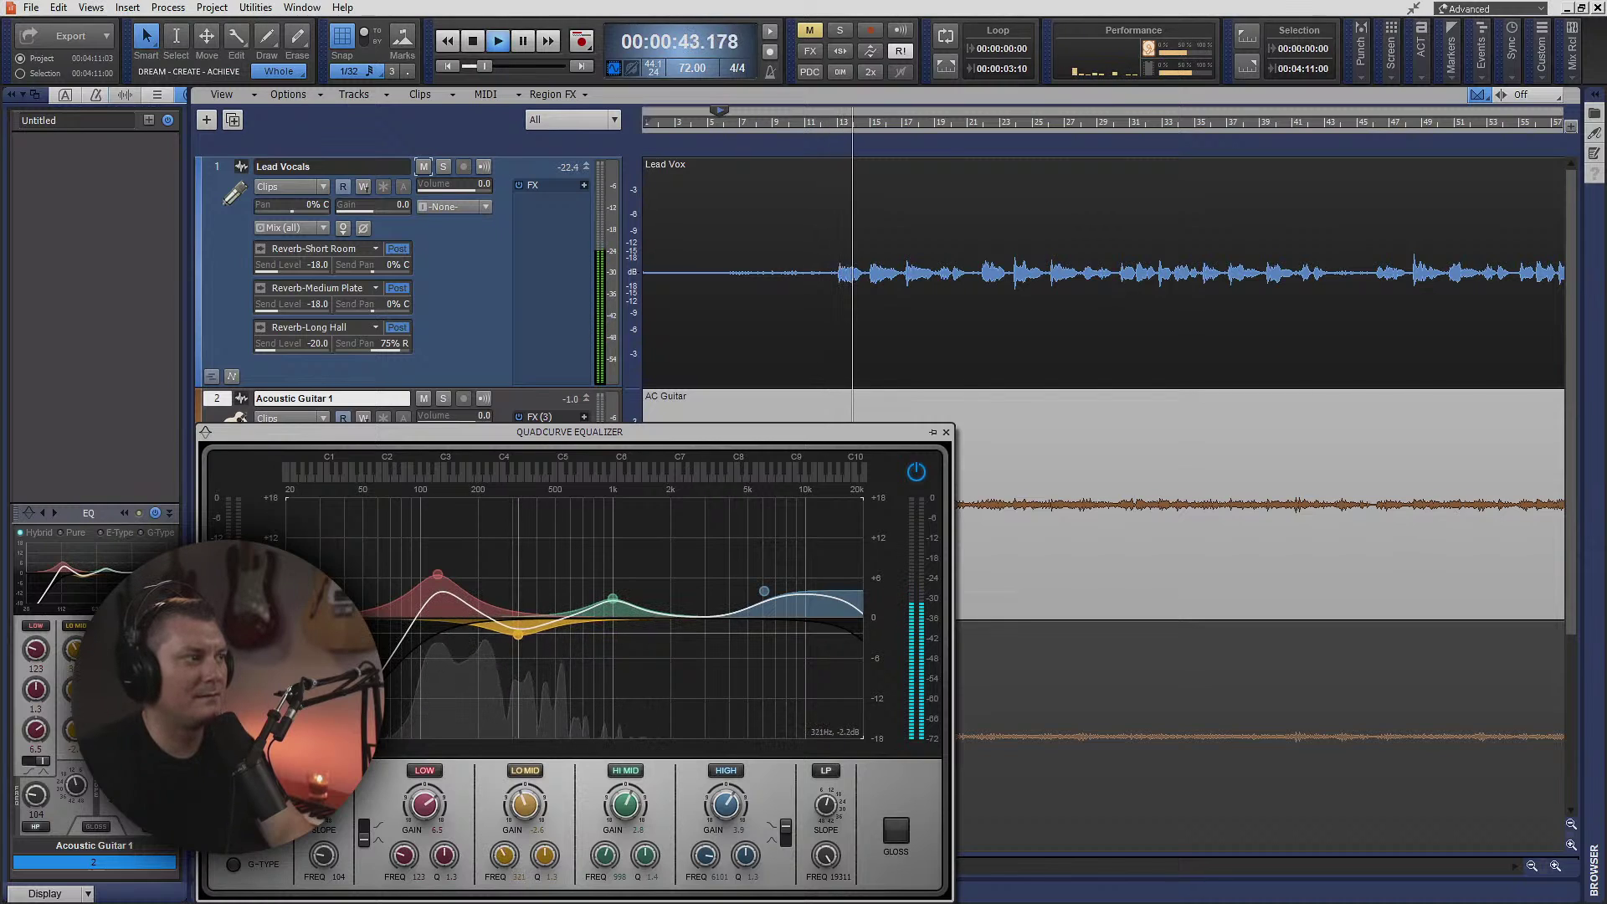
click(946, 433)
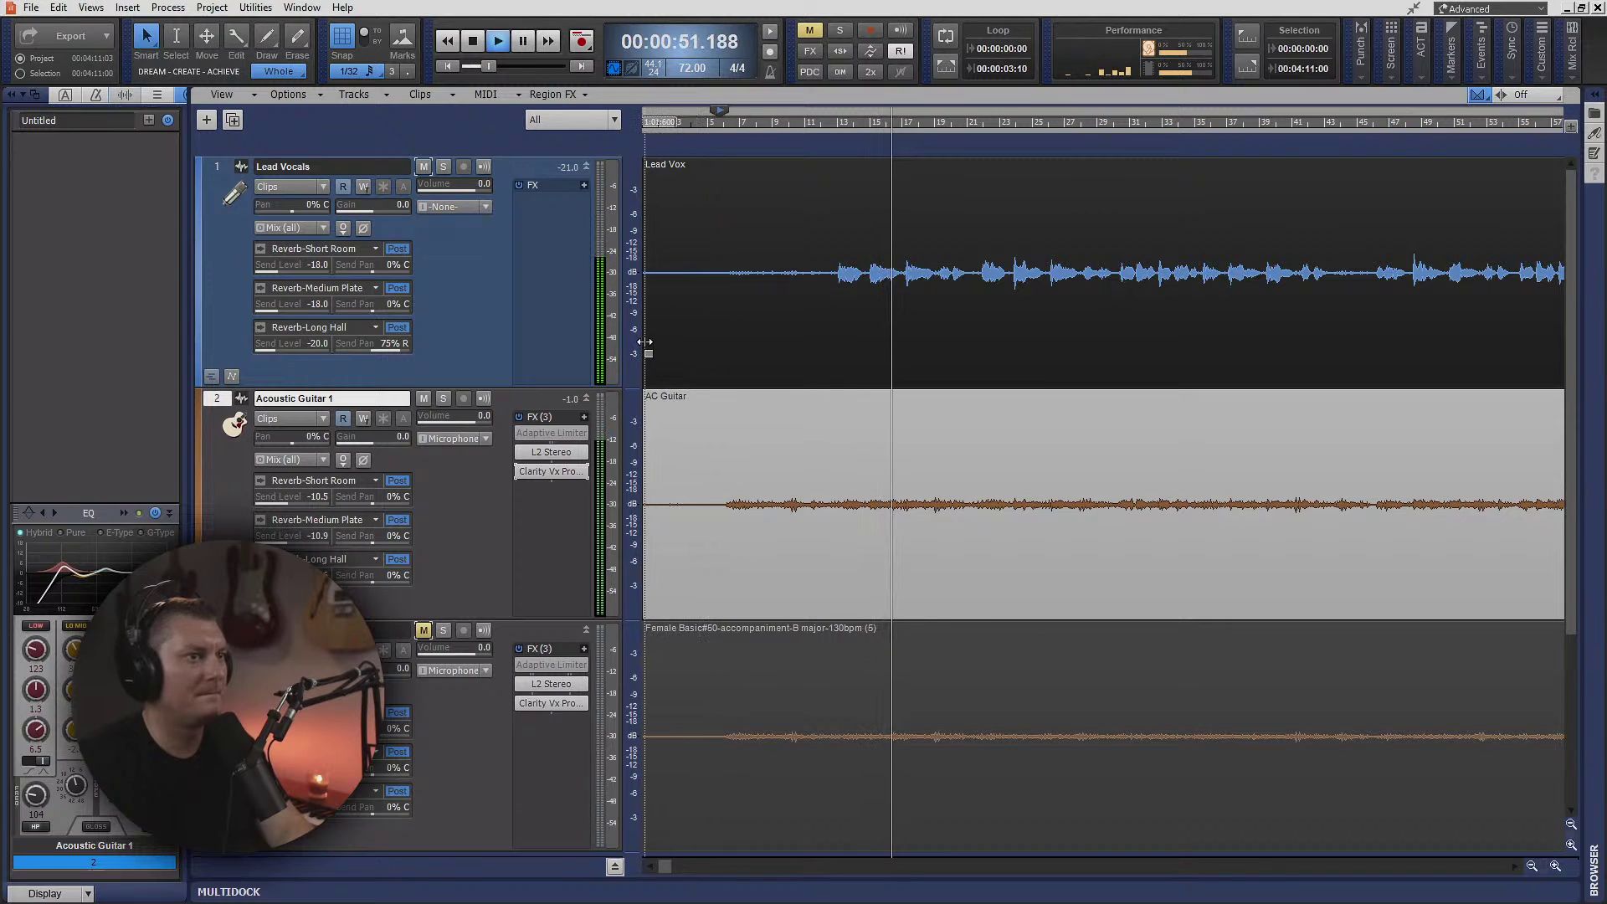
- Mute the Lead Vocals track, stop playback and collapse the Inspector
click(424, 166)
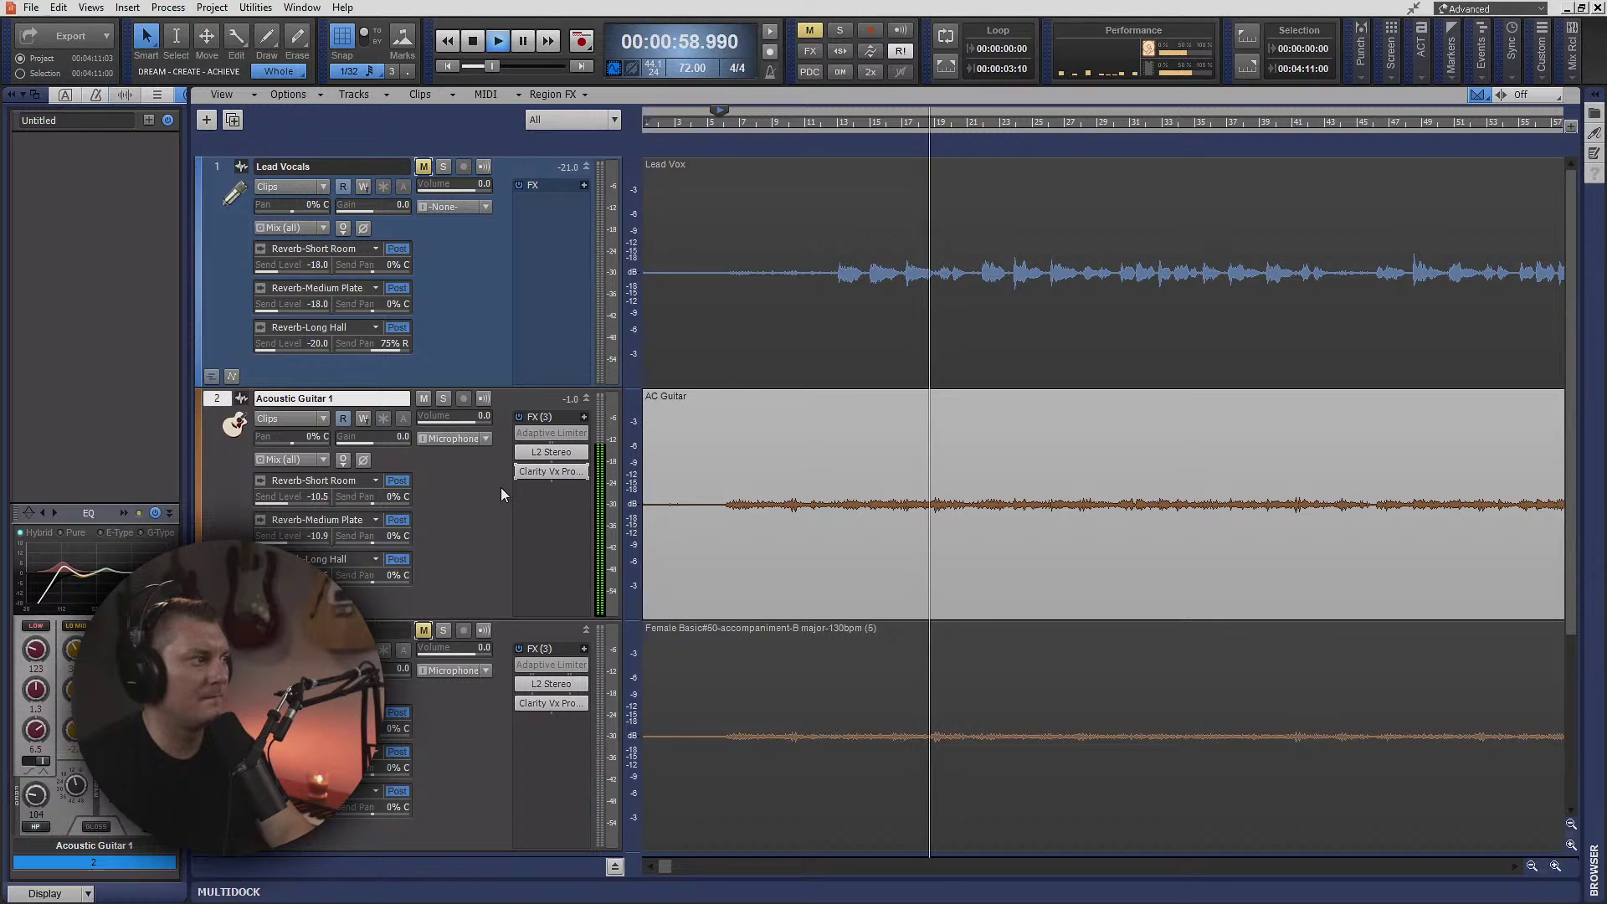
key(space)
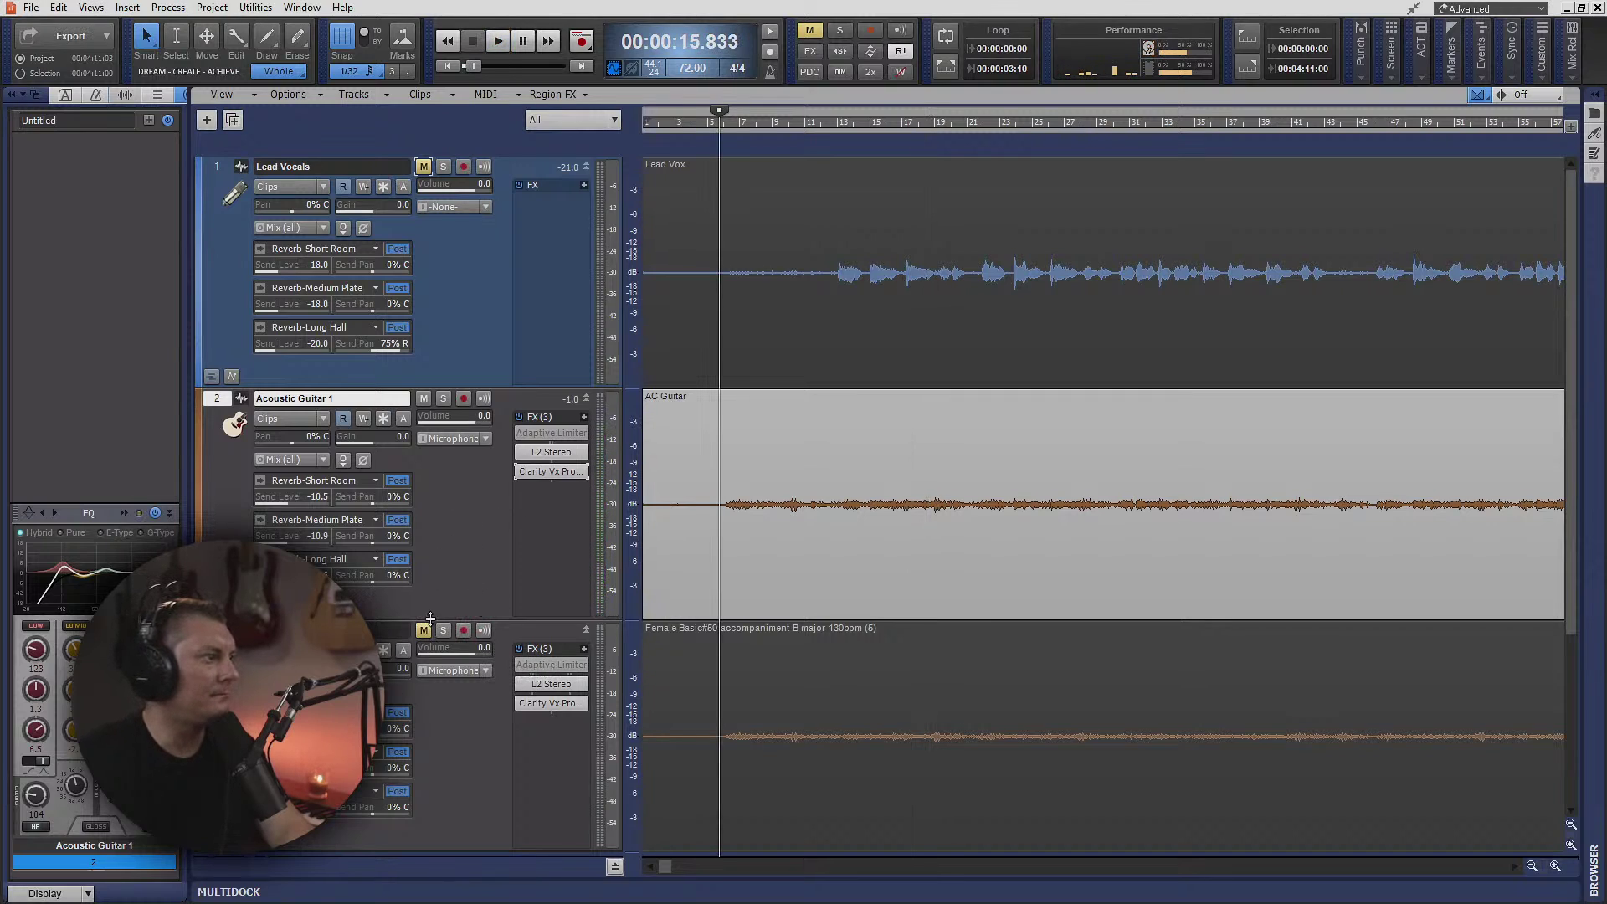
click(11, 94)
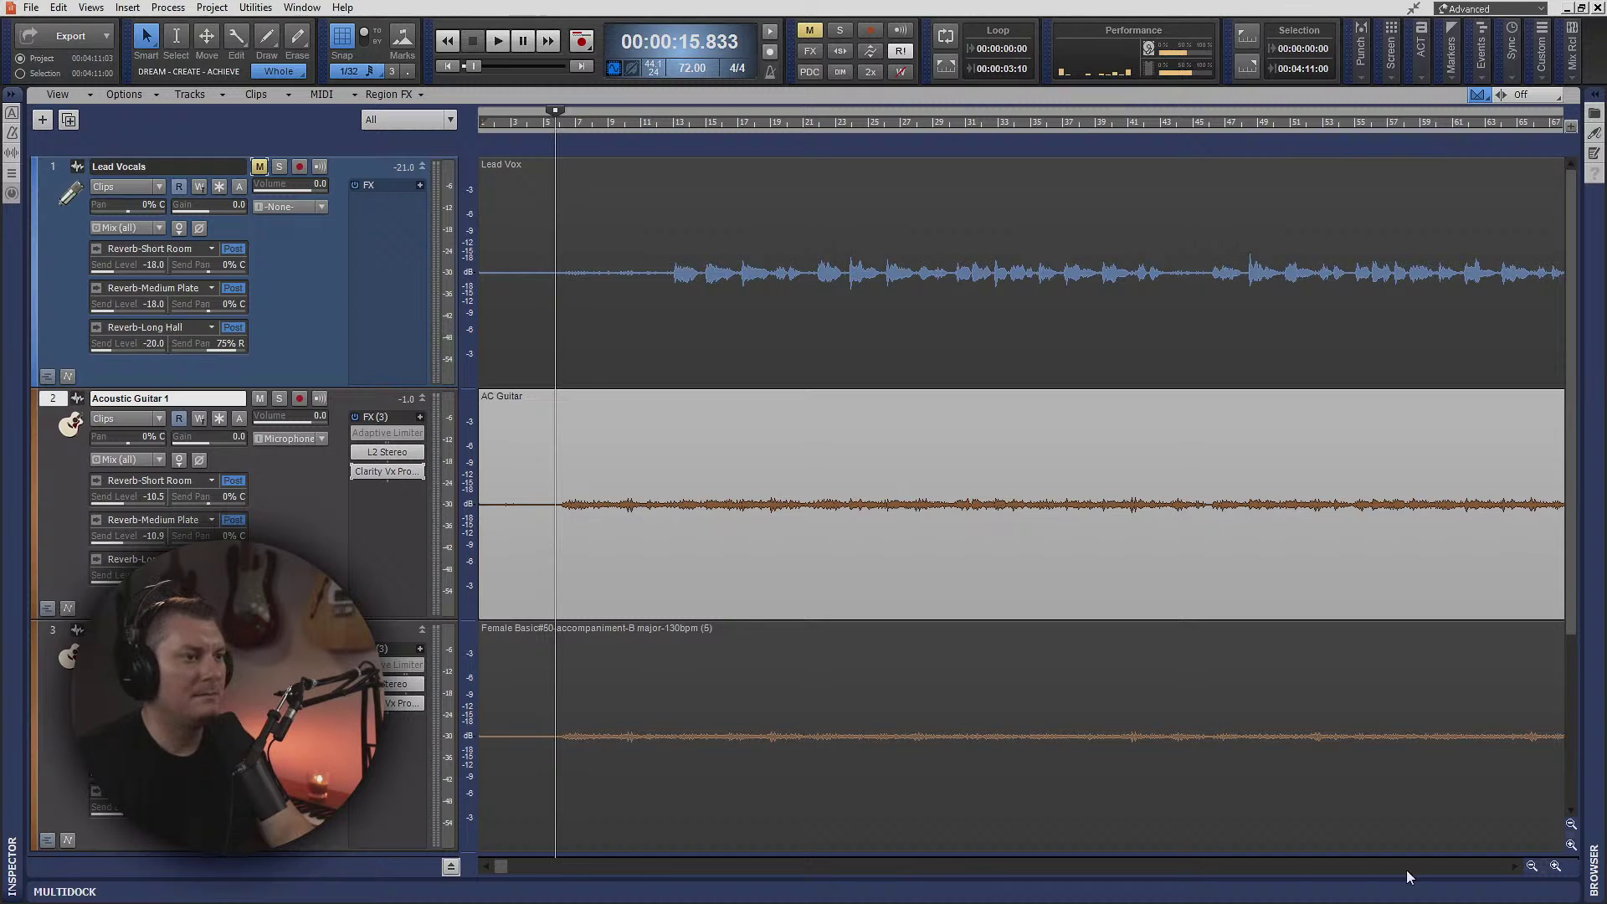
- Show the Console, widen its track strip area and return to the track view
key(alt+2)
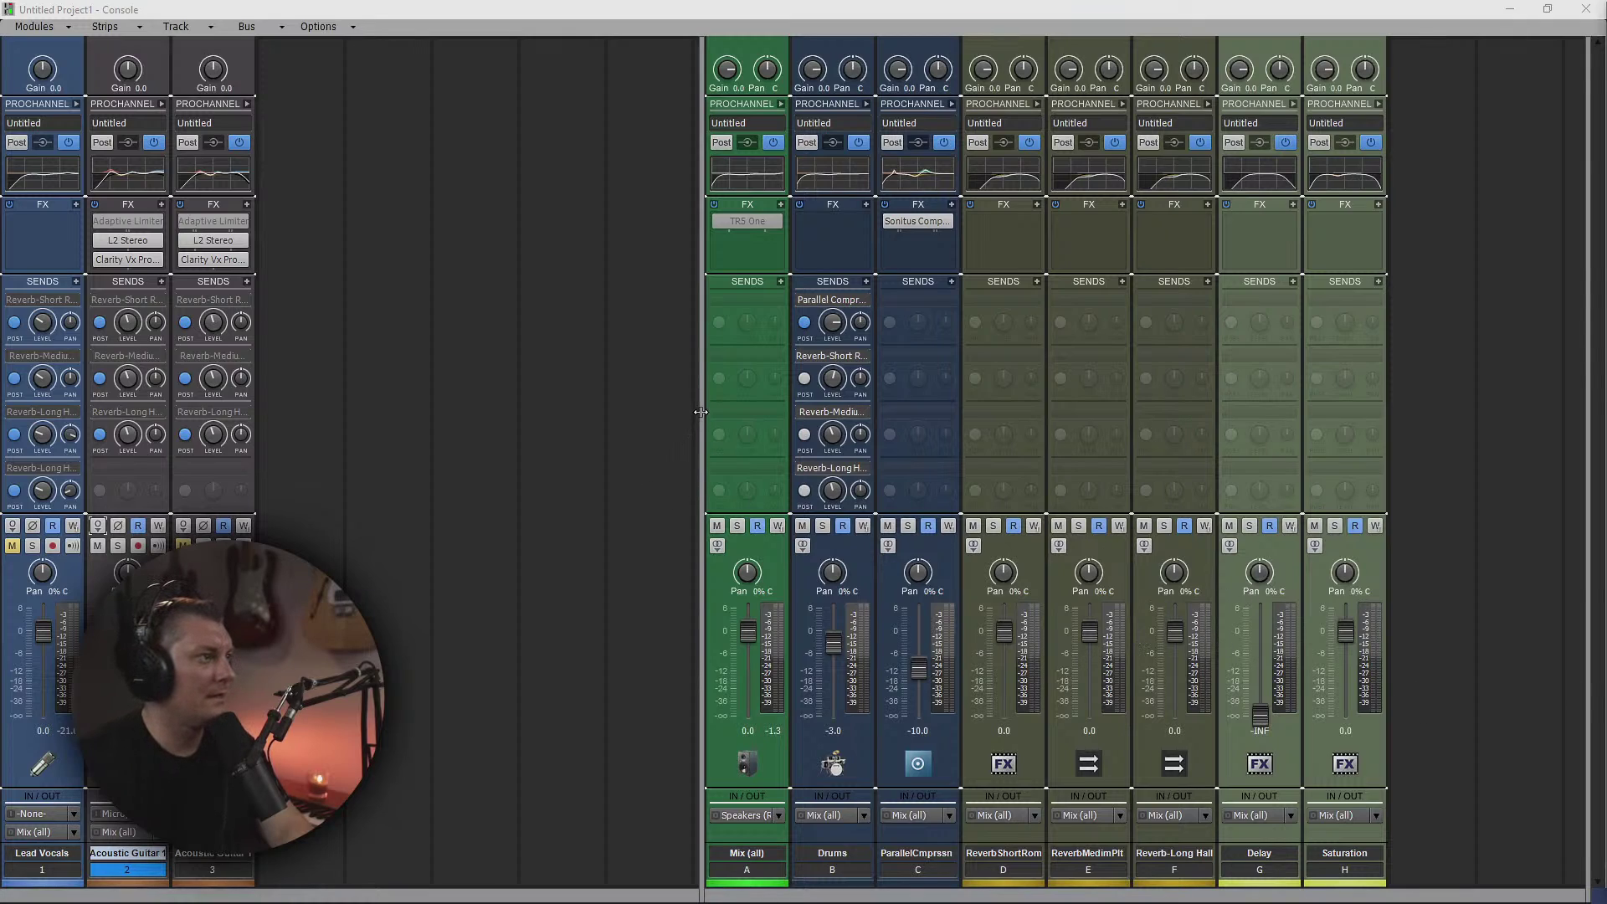
drag(701, 412, 1054, 430)
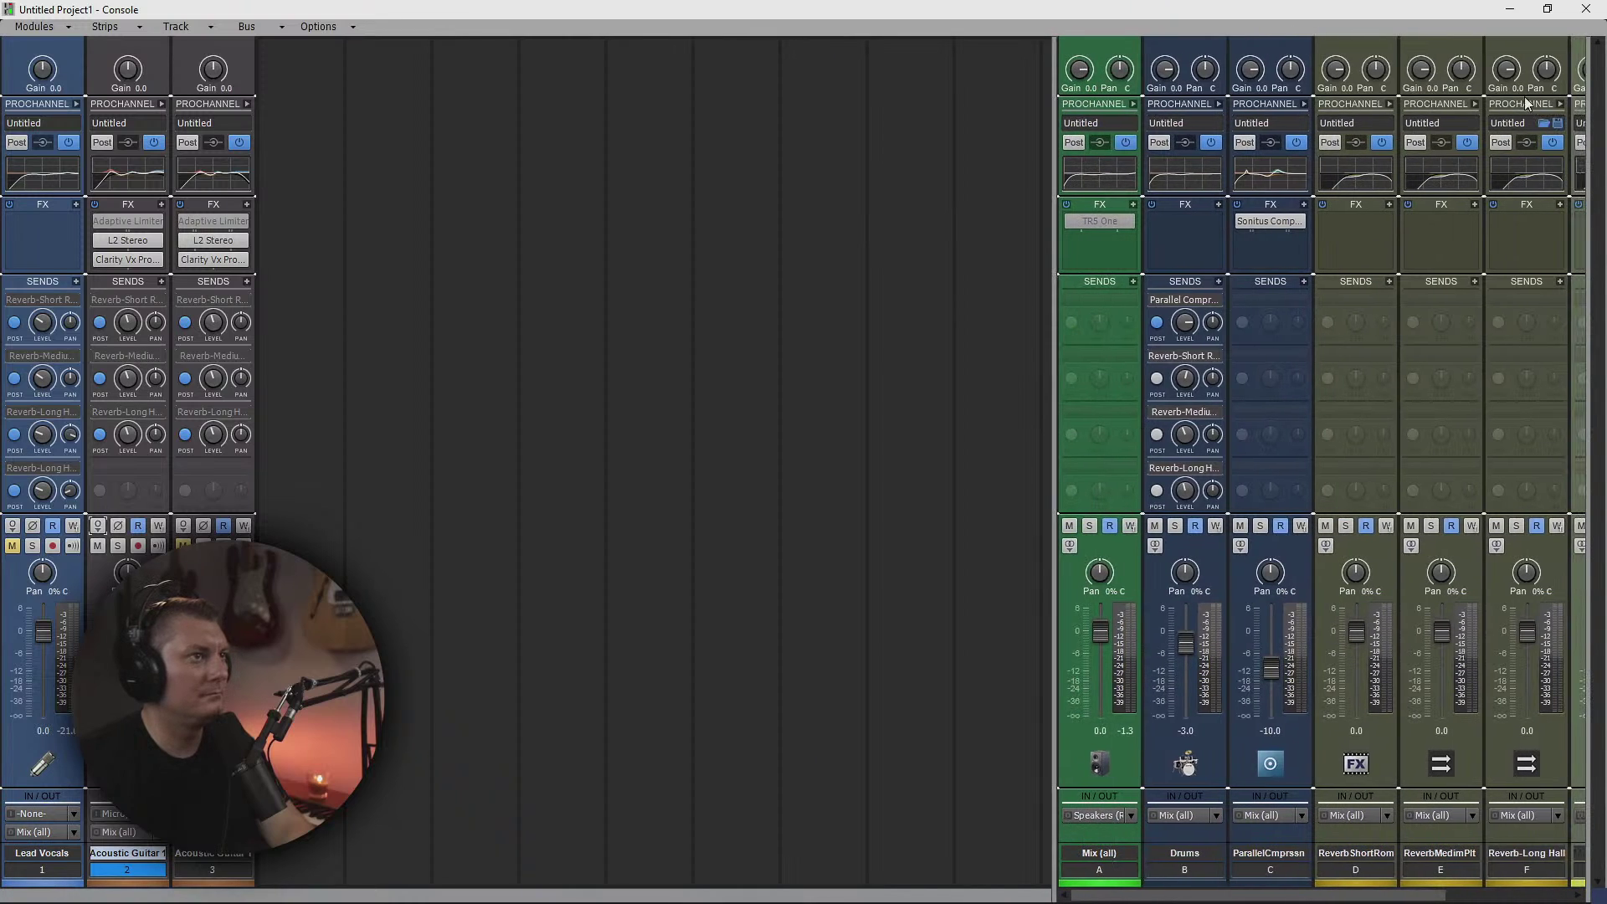
click(1510, 9)
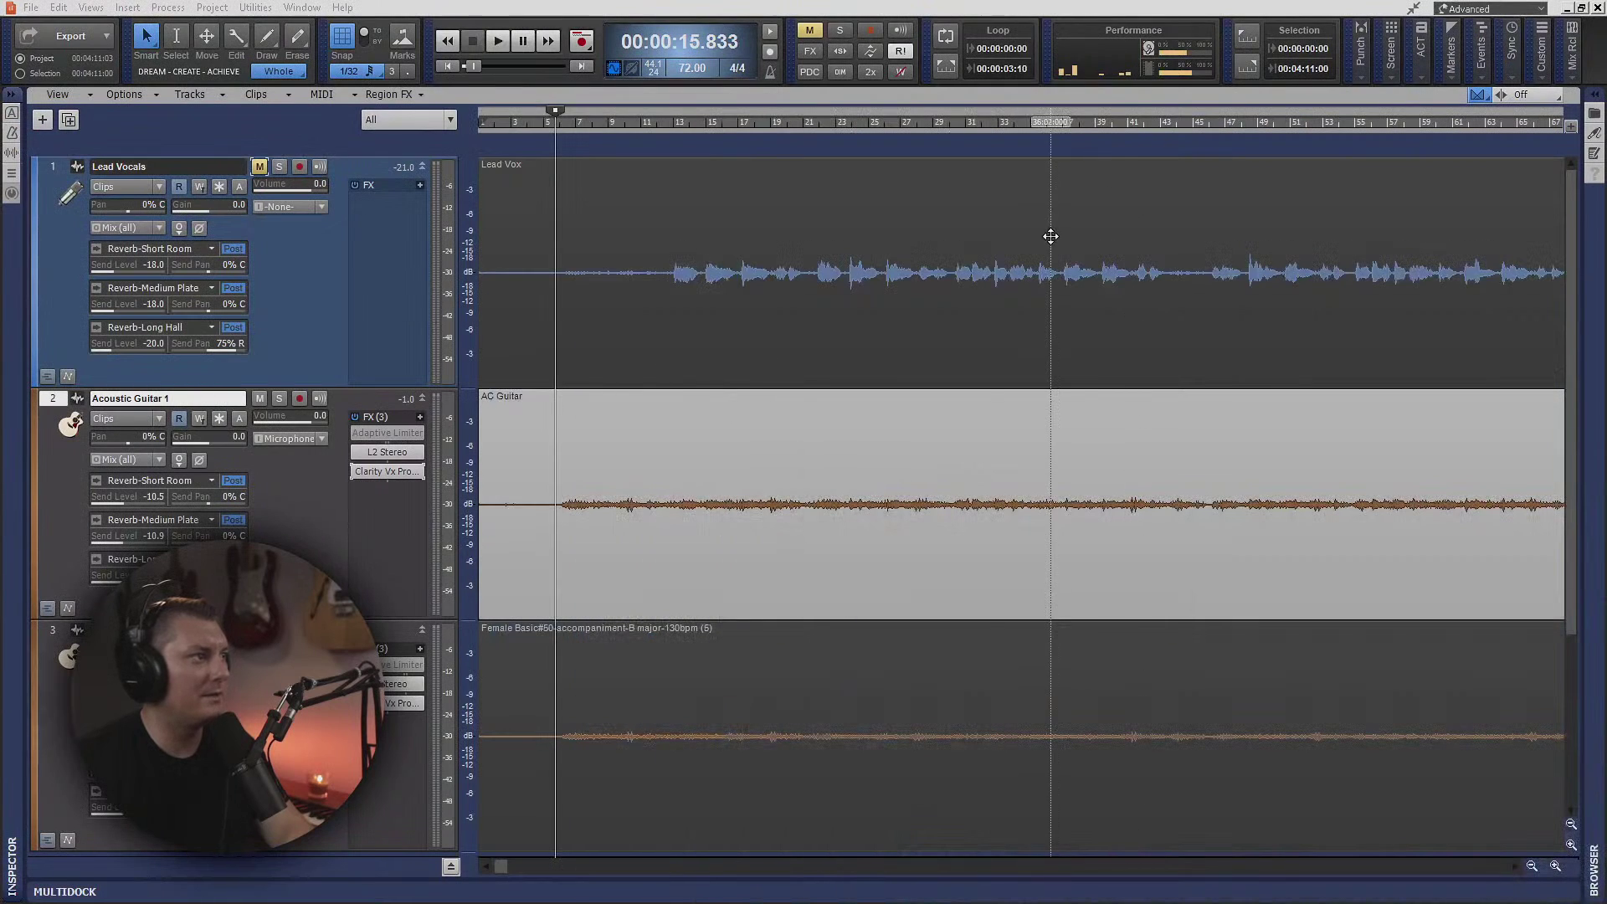
- Start playback and insert the smartReverb effect on Acoustic Guitar 1, moving its window into full view
right_click(371, 511)
click(365, 531)
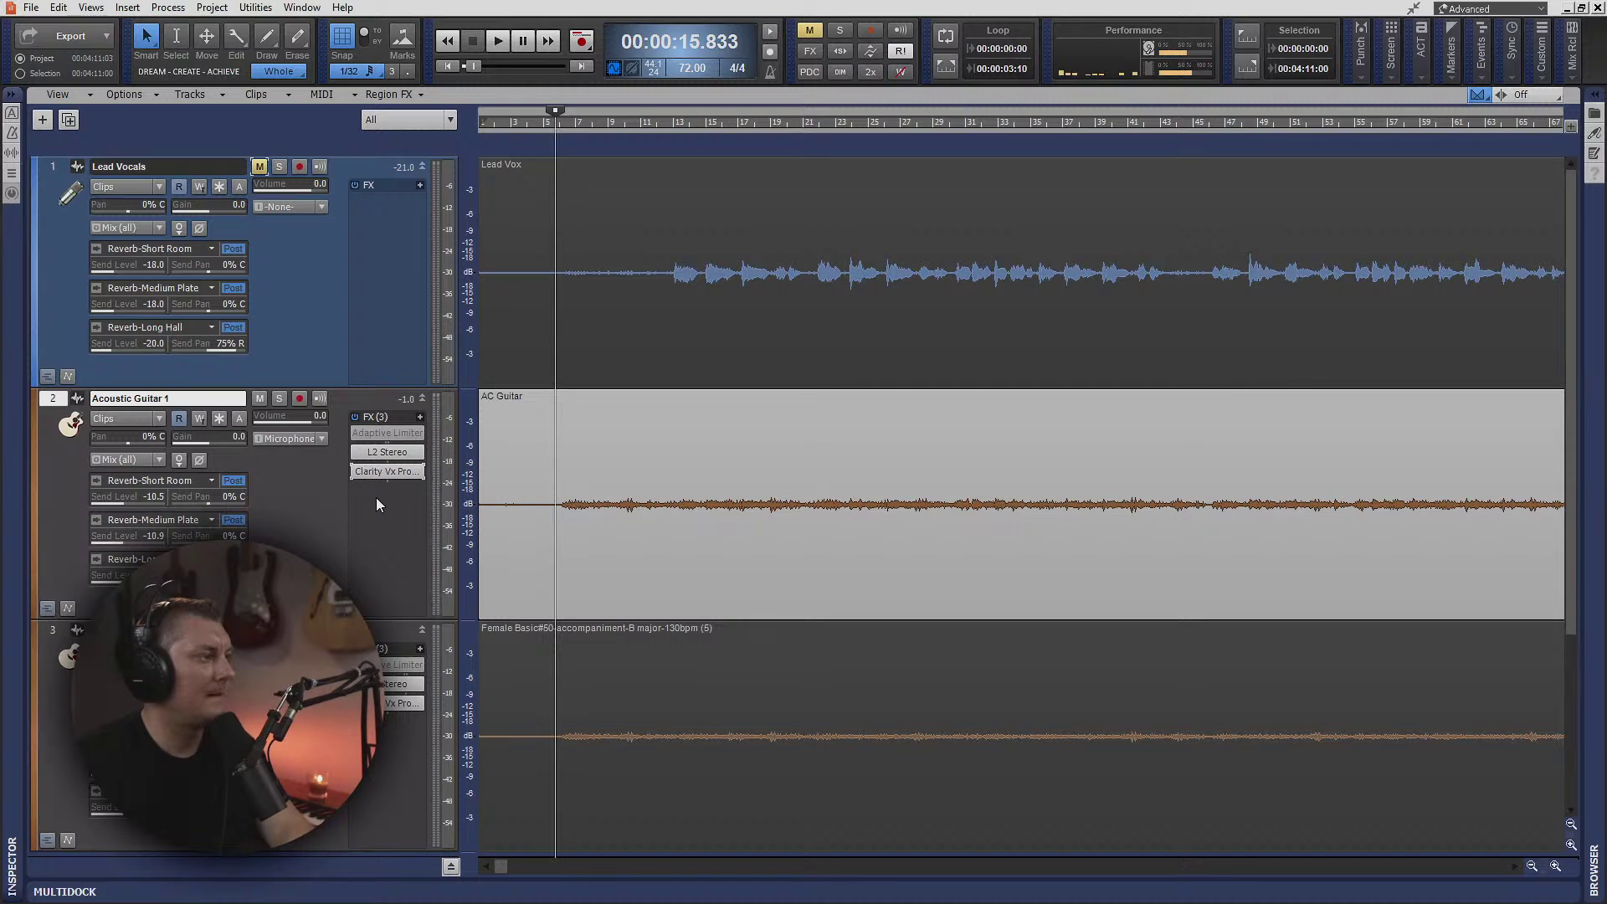
key(space)
right_click(380, 498)
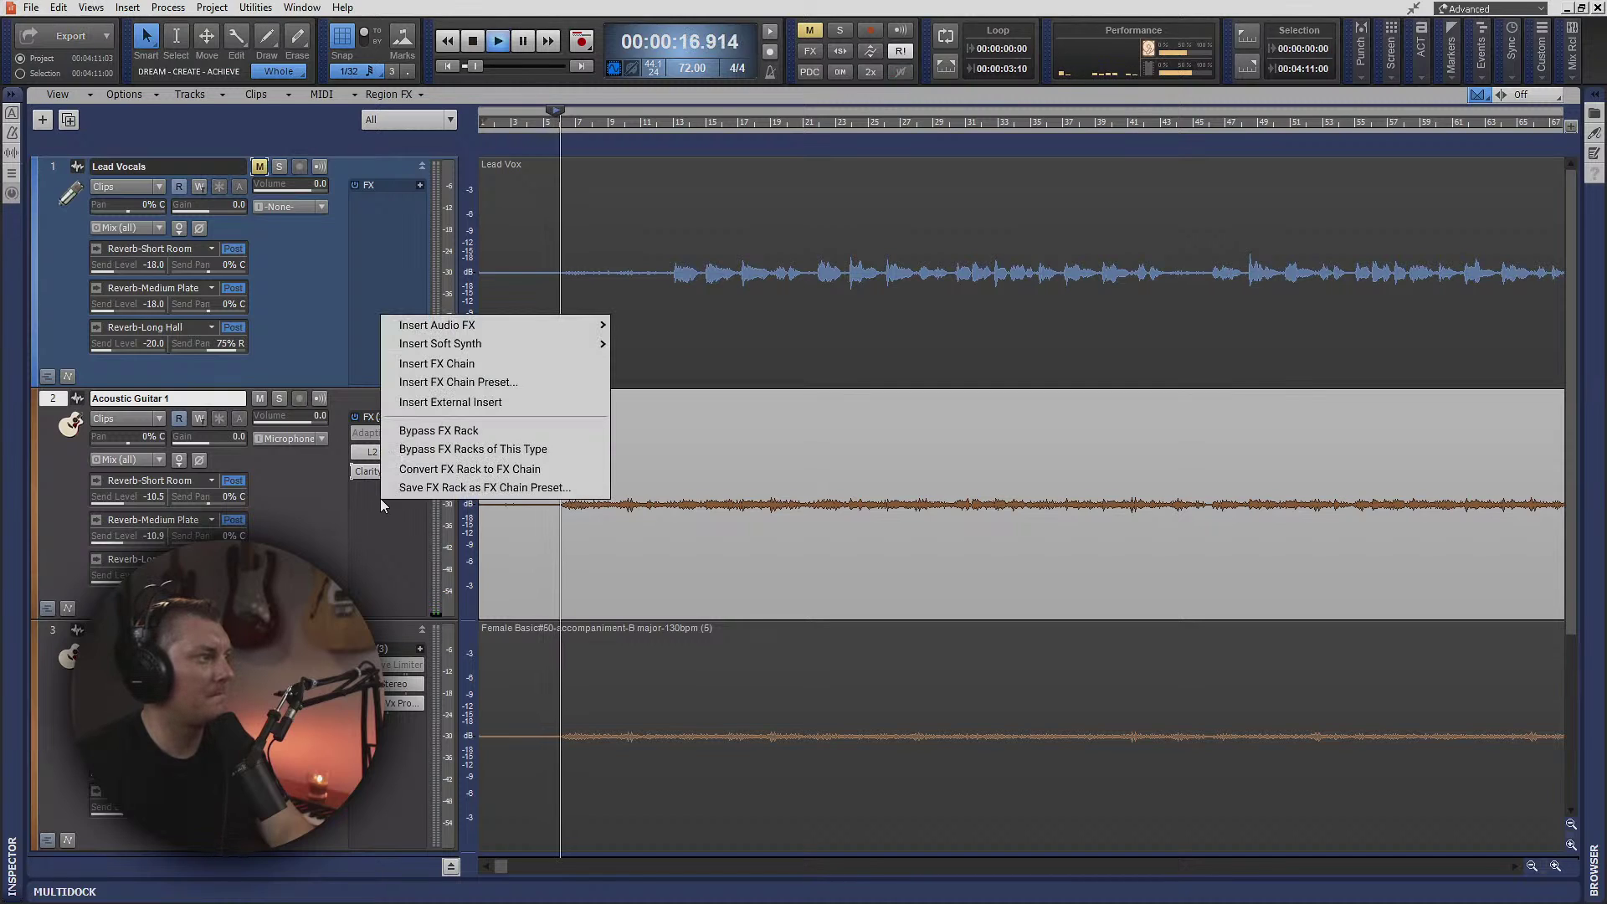
mouse_move(519, 326)
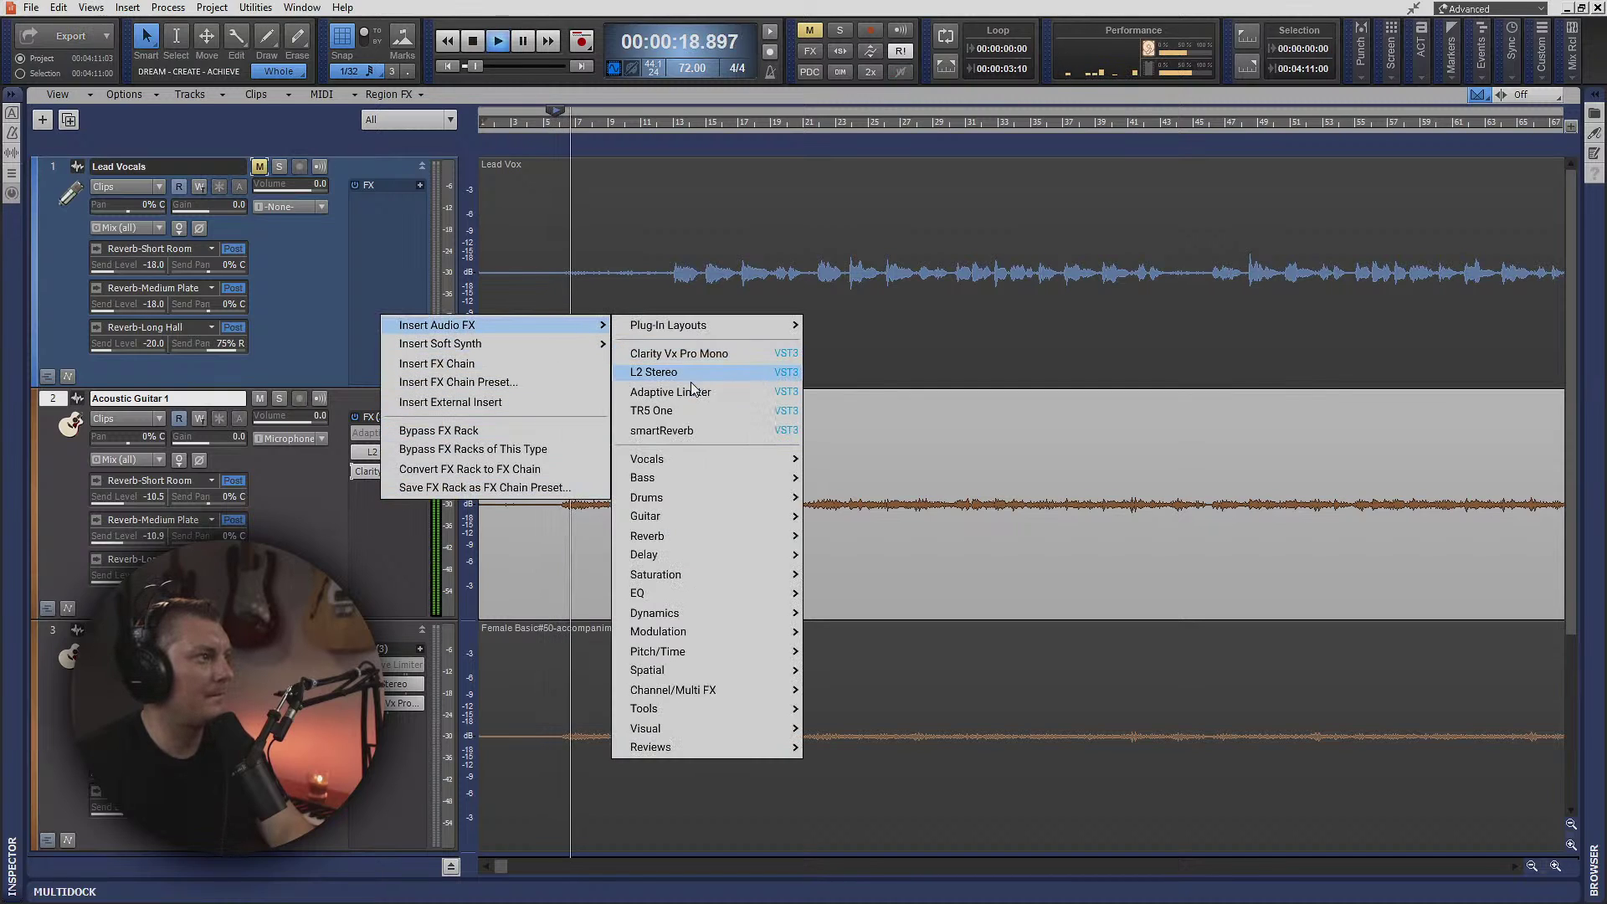
click(679, 432)
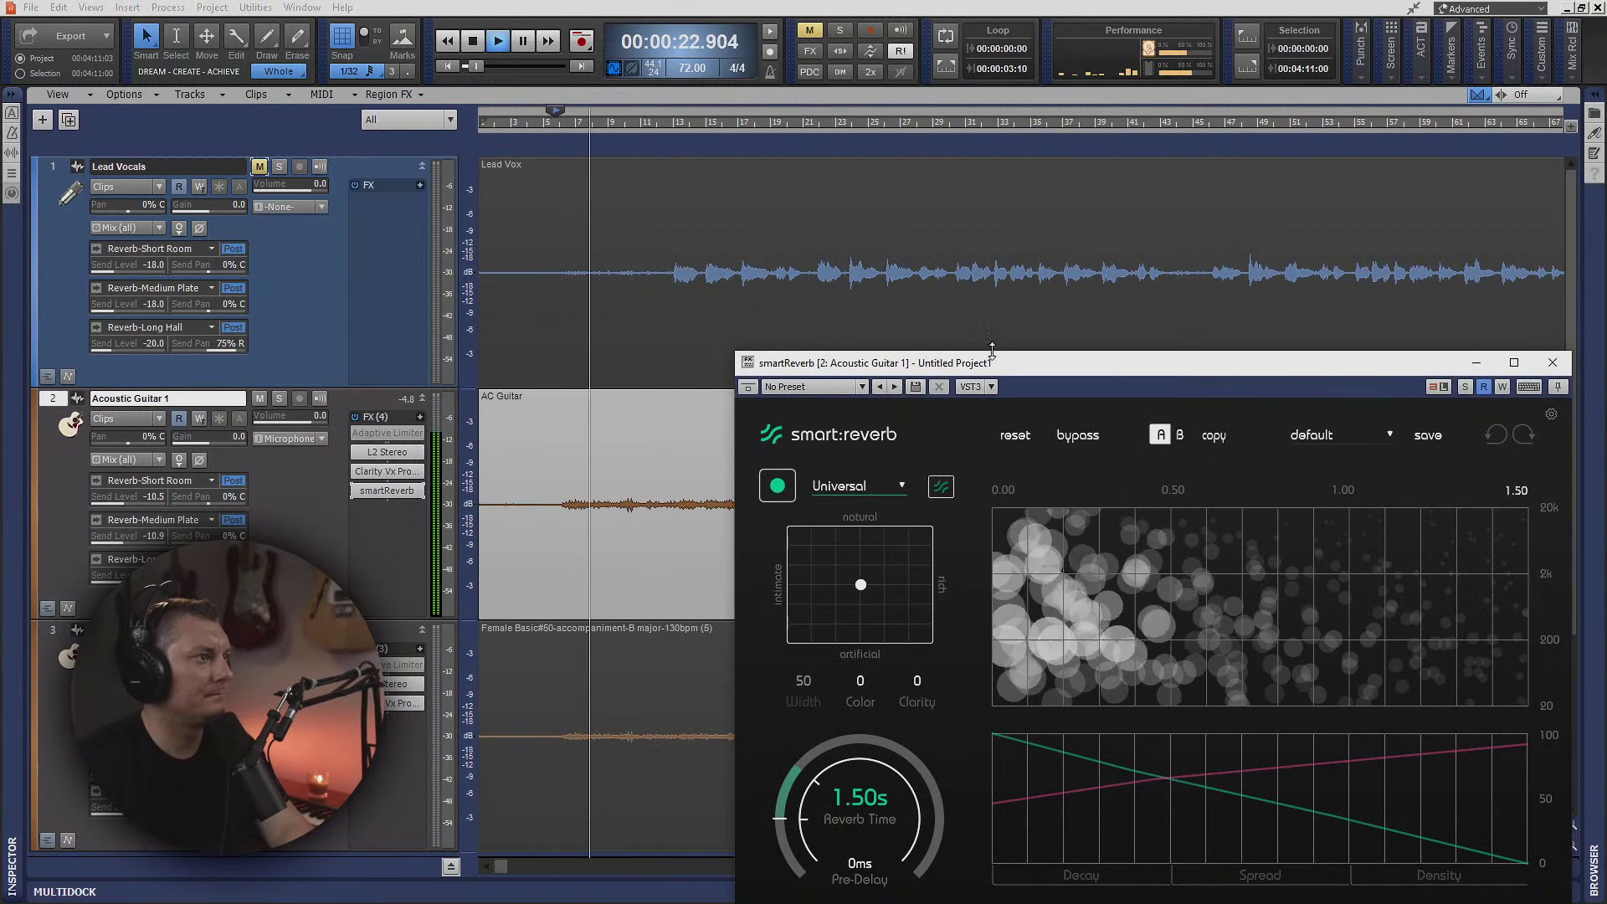
drag(1015, 366, 839, 186)
- Have the reverb learn the audio with the Guitar profile and shift its character toward intimate and natural
click(709, 289)
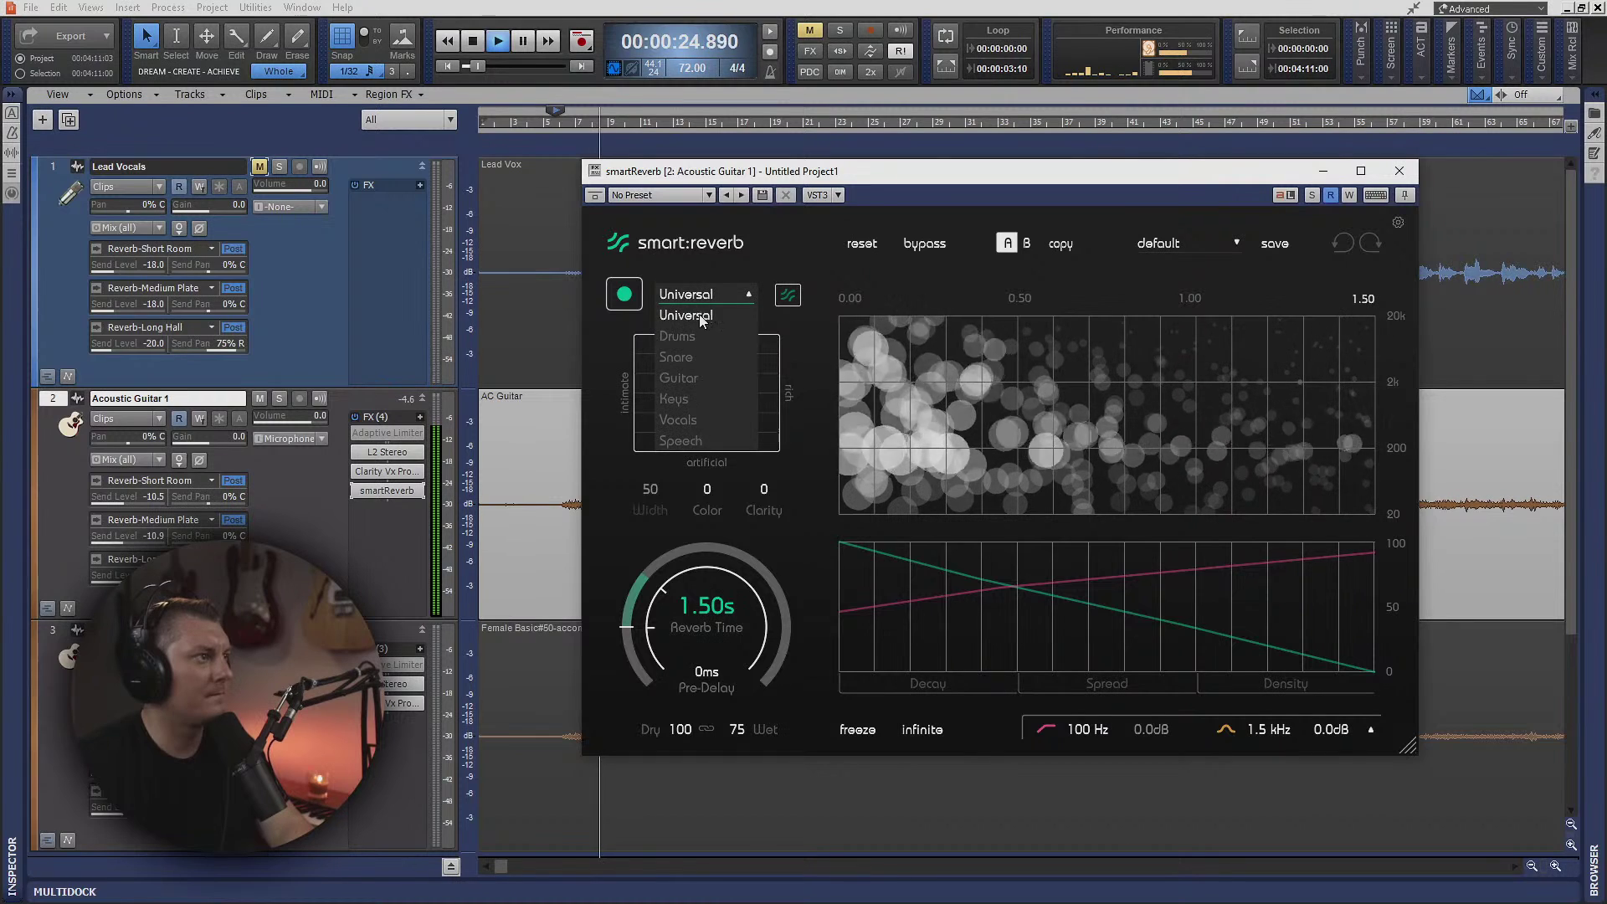
click(687, 377)
click(634, 305)
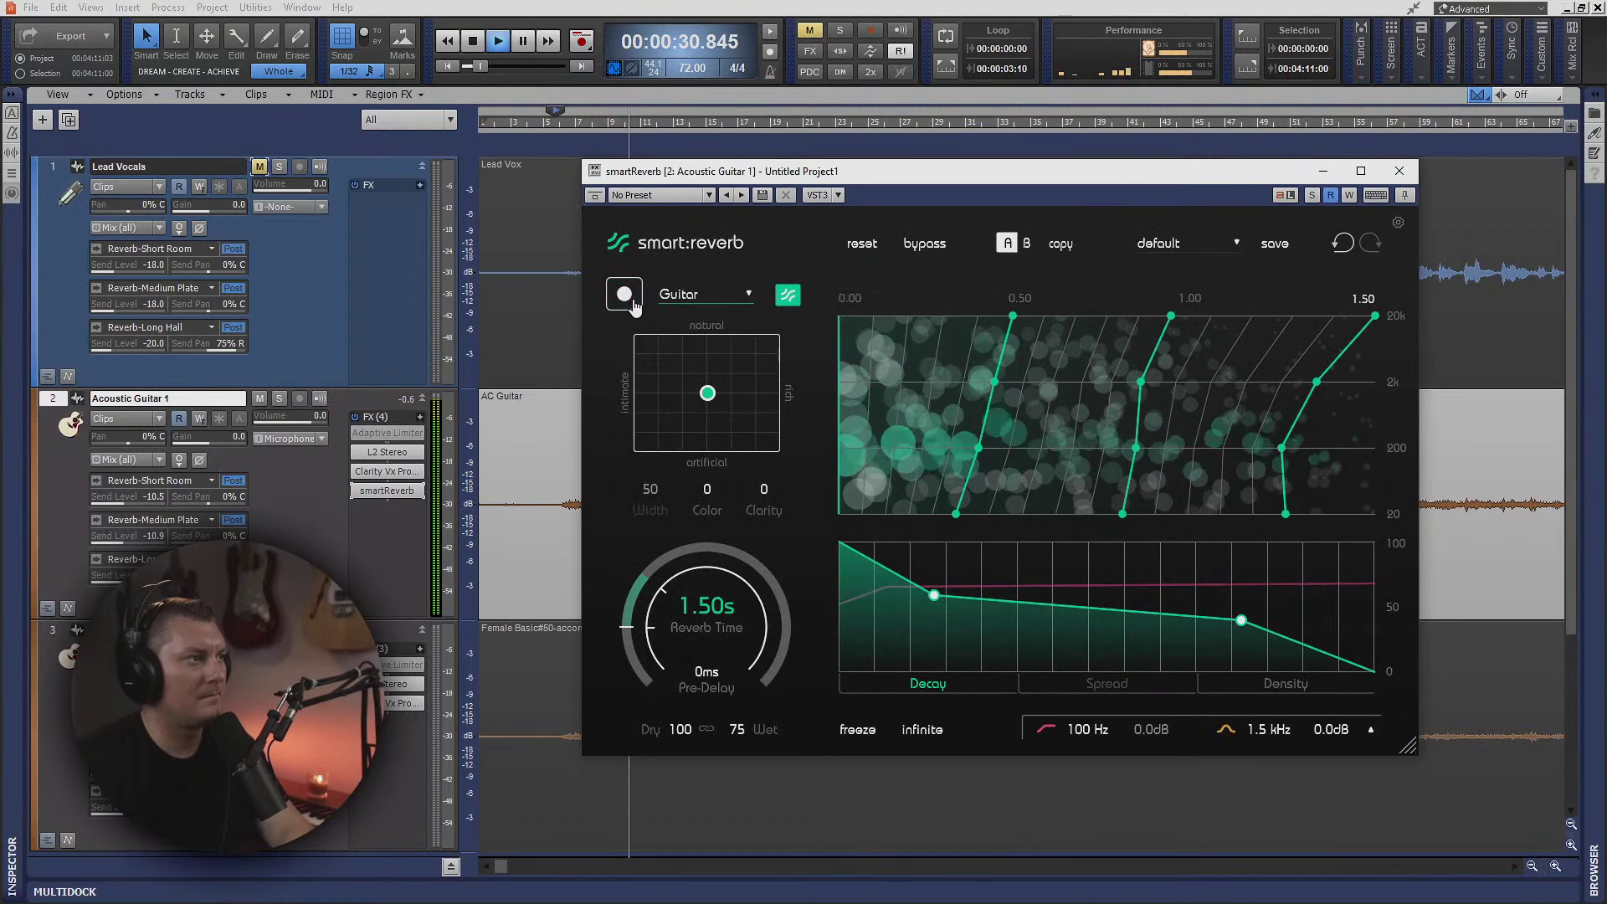
drag(707, 393, 659, 361)
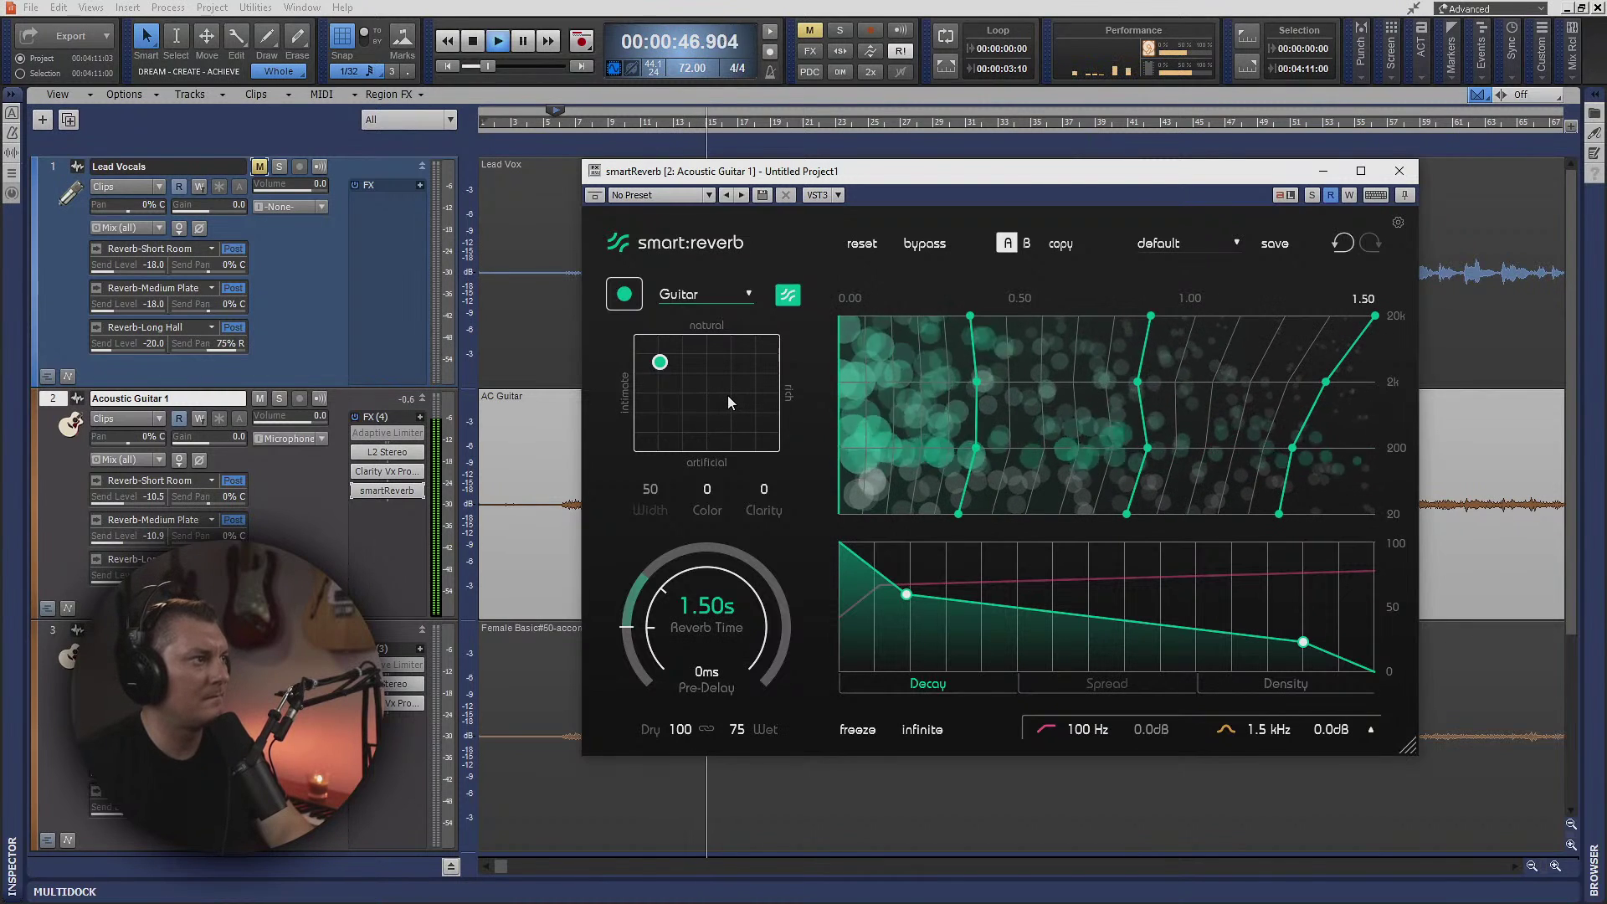
mouse_move(661, 365)
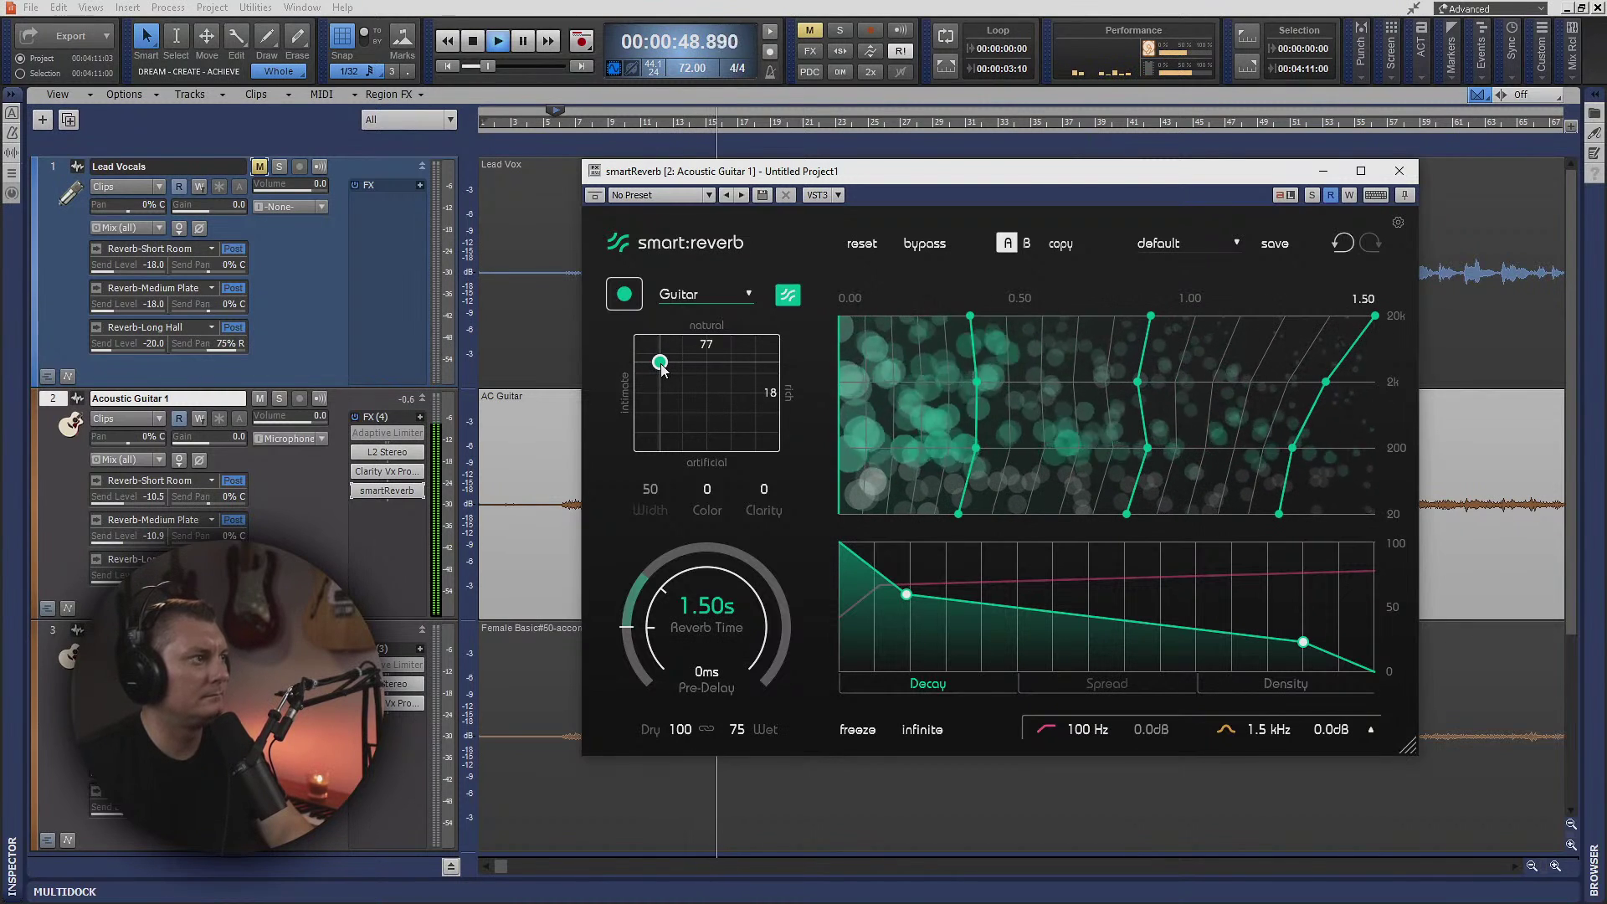
drag(661, 365, 650, 356)
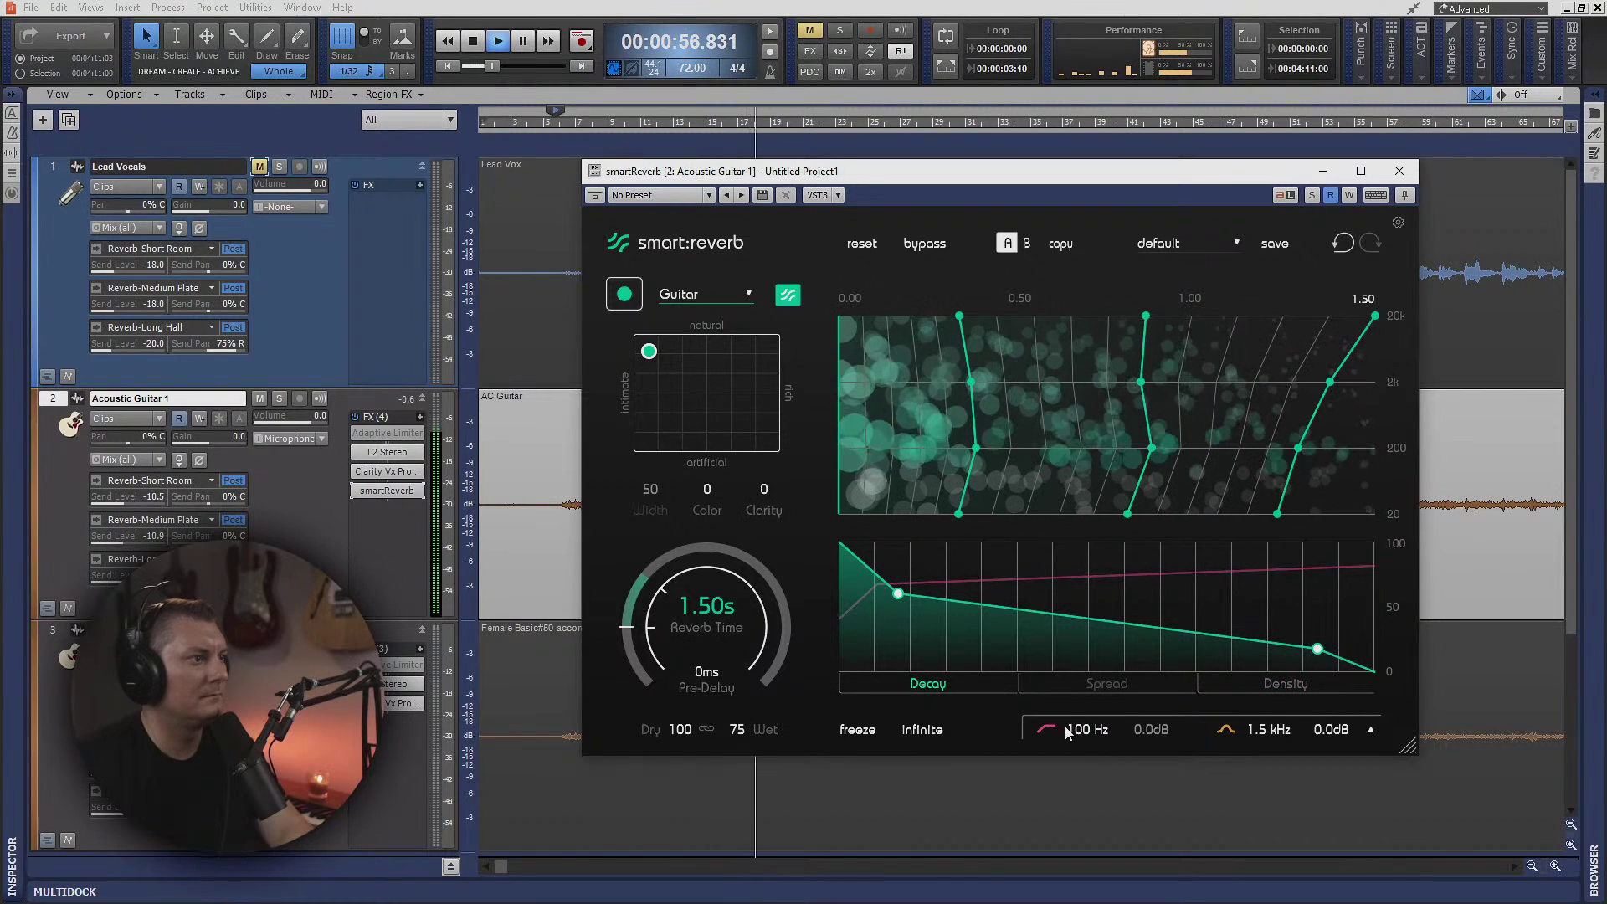
- Shape the reverb's EQ with a low cut at 409 Hz and a 7.0 dB dip at 2.0 kHz
click(1370, 730)
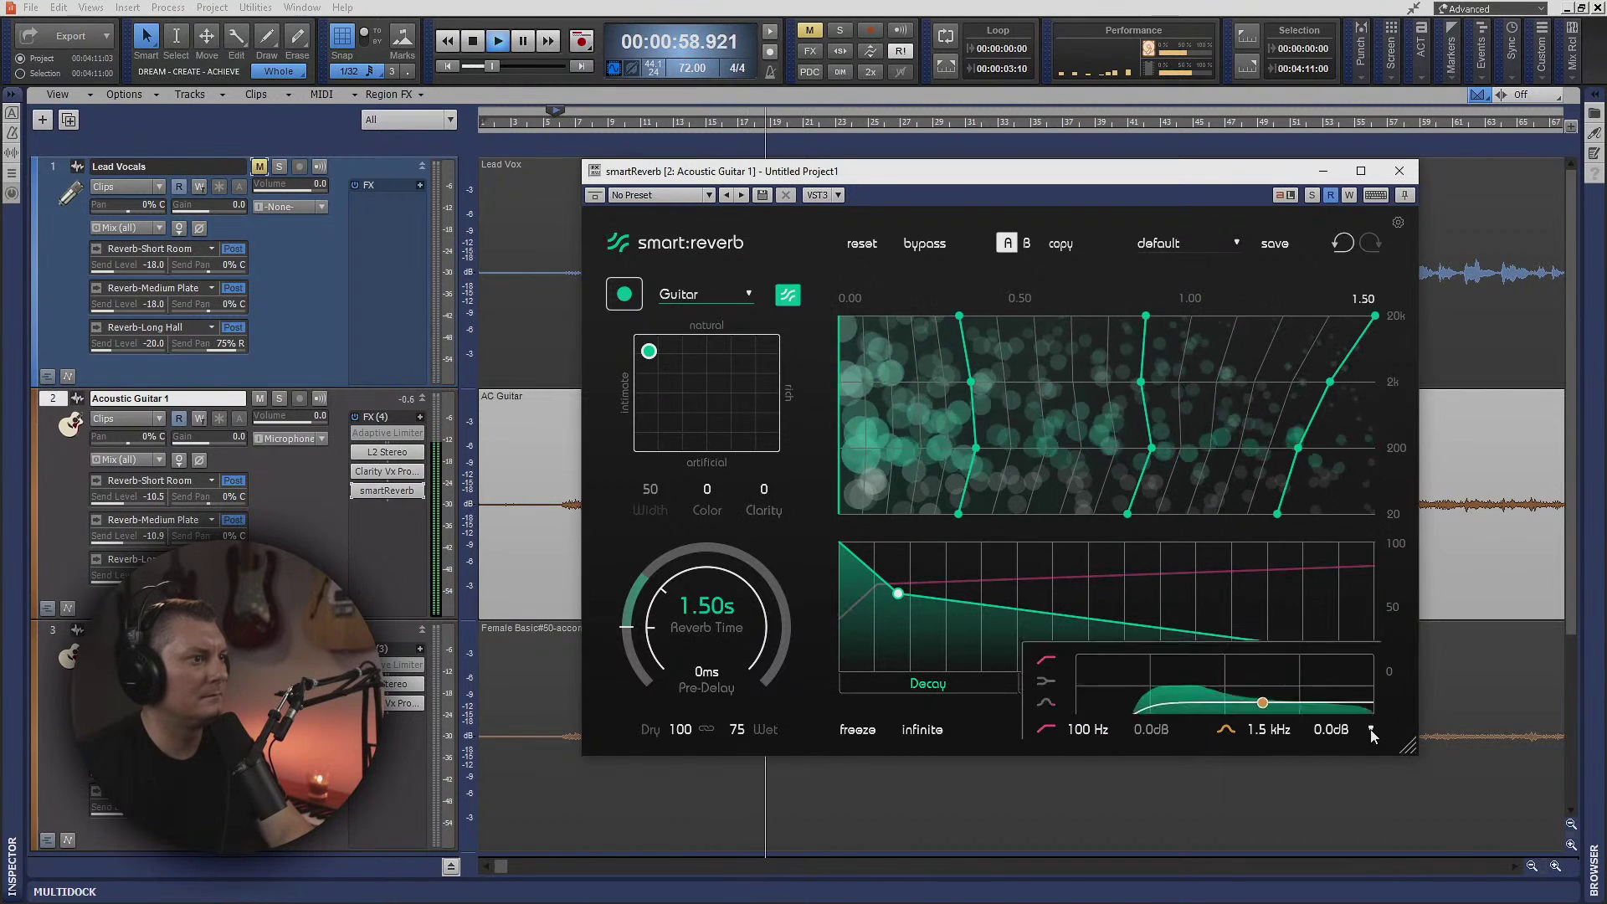
drag(1145, 708, 1193, 714)
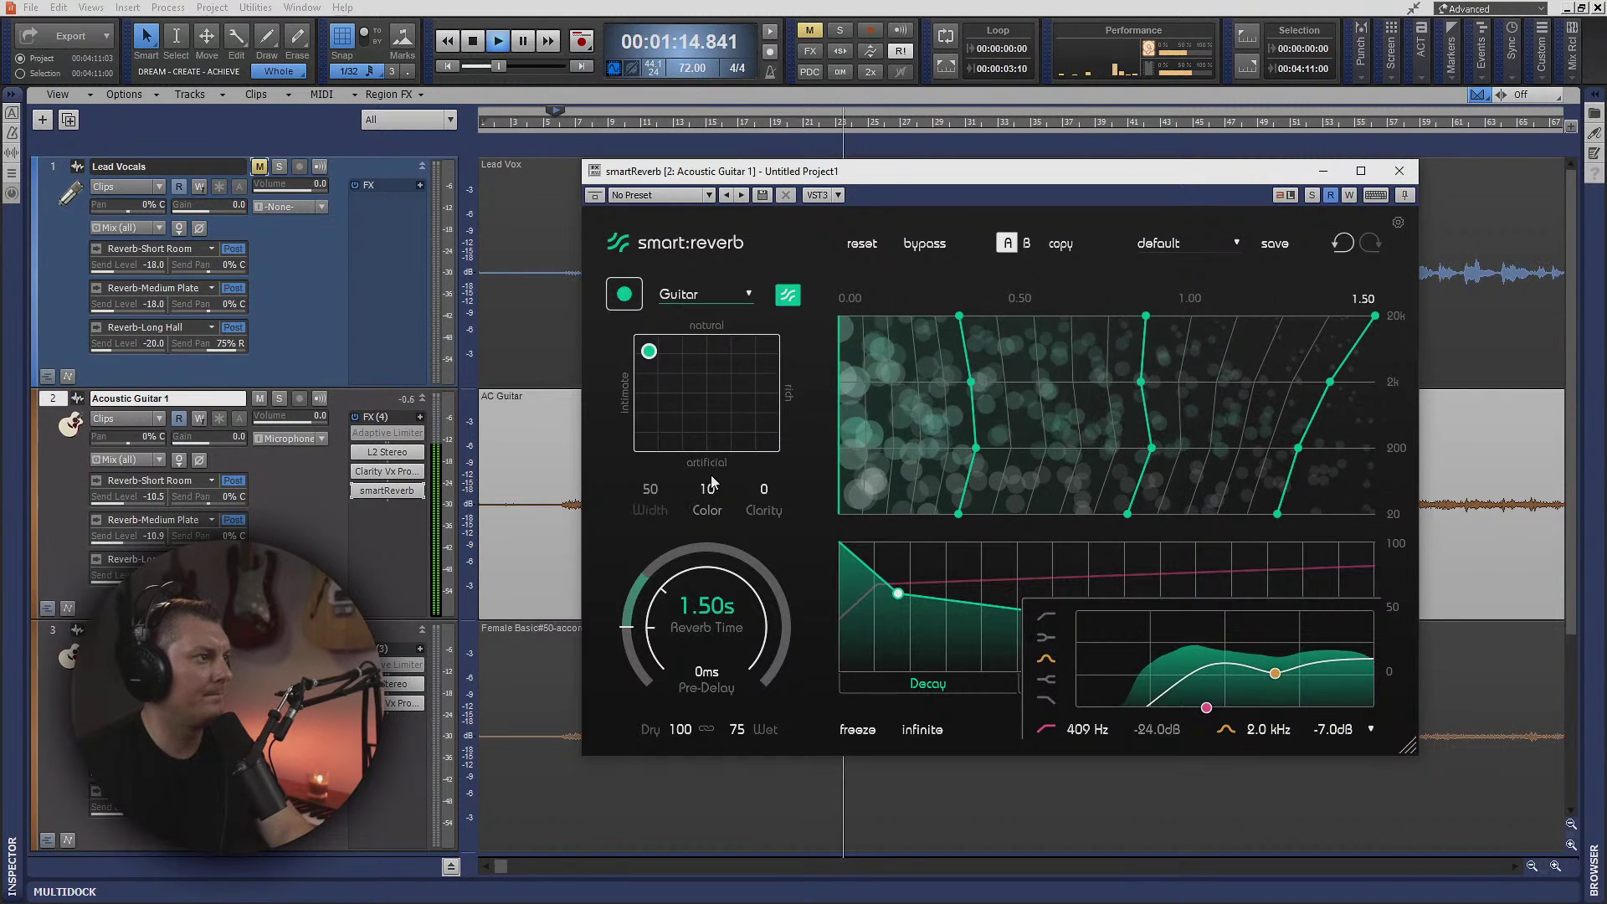
- Set the reverb's Color to -20, its Clarity to 39 and its Wet level to 100
drag(711, 475, 711, 428)
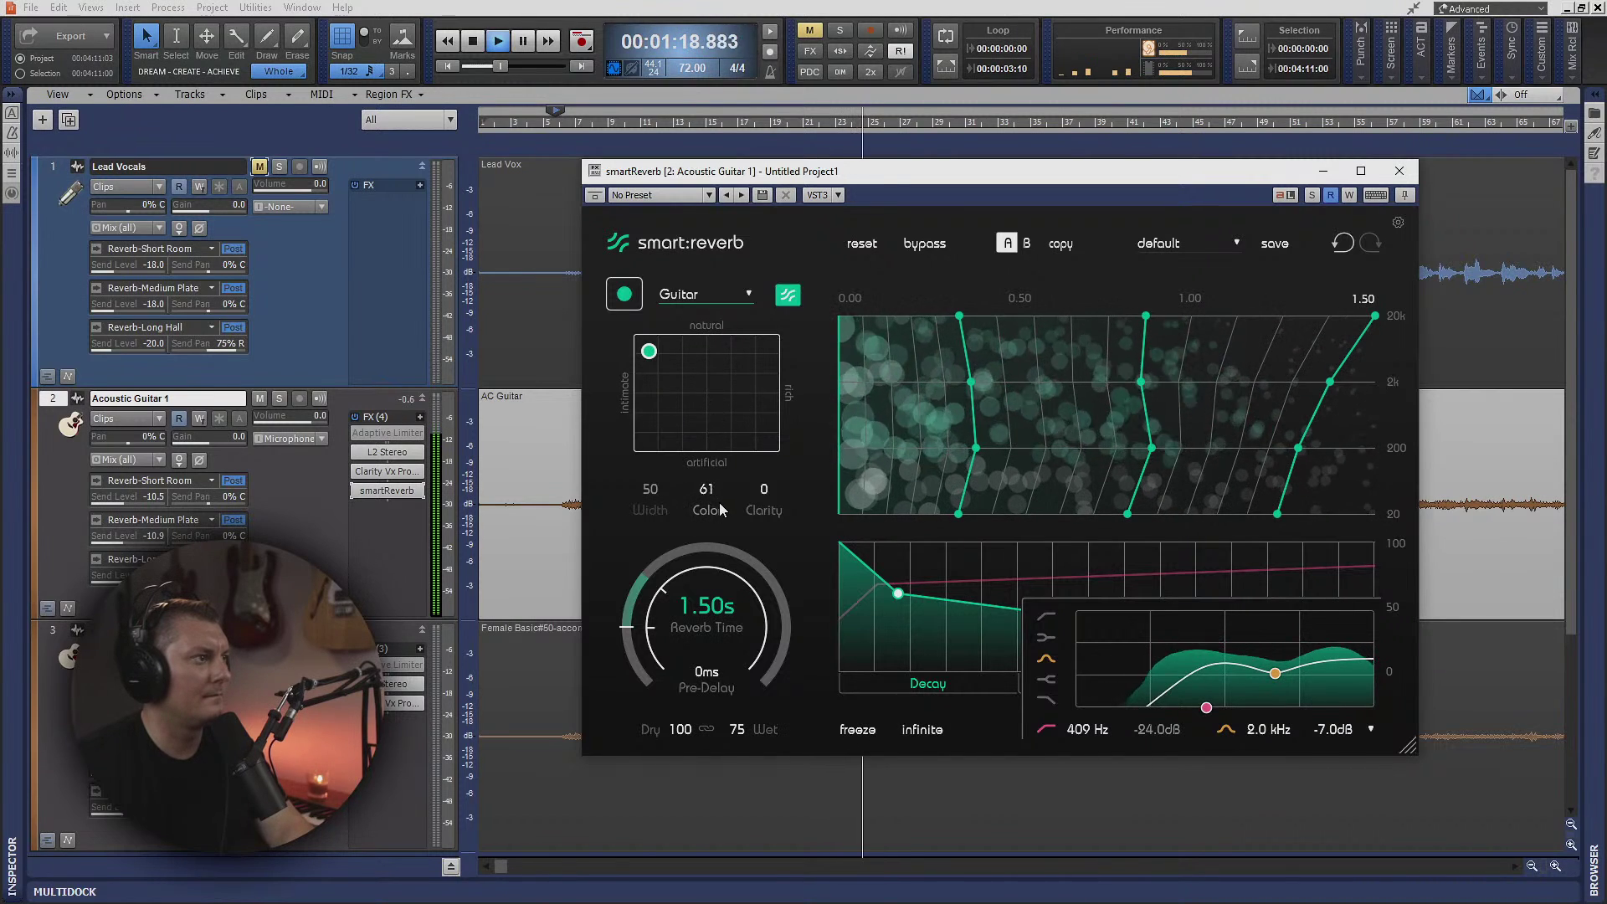
drag(723, 575, 723, 585)
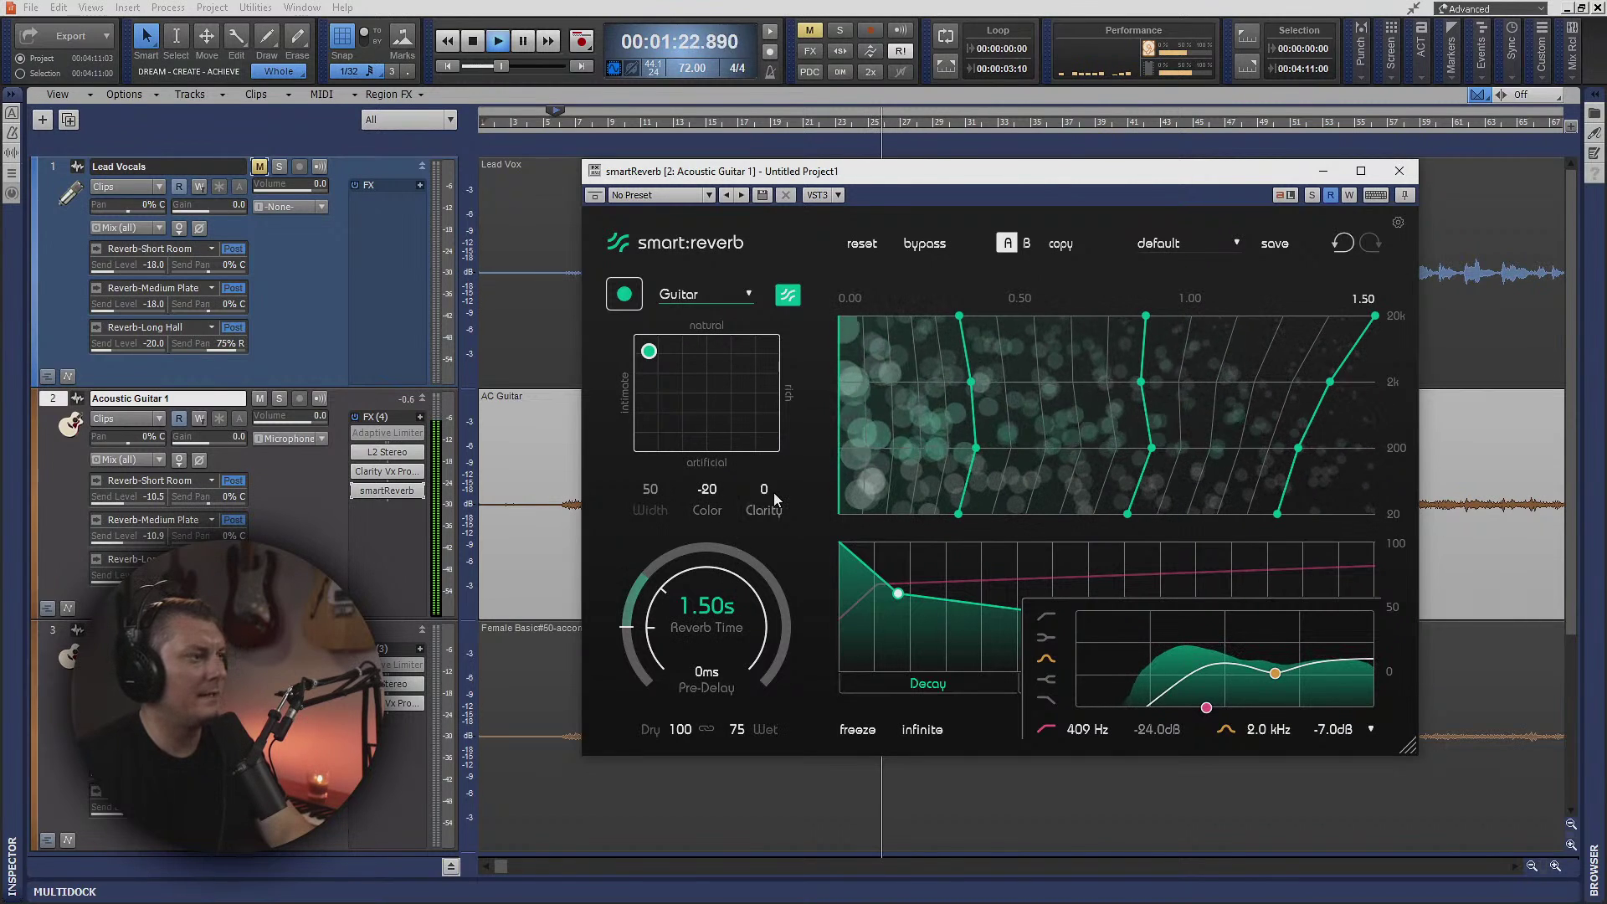
drag(763, 490, 757, 413)
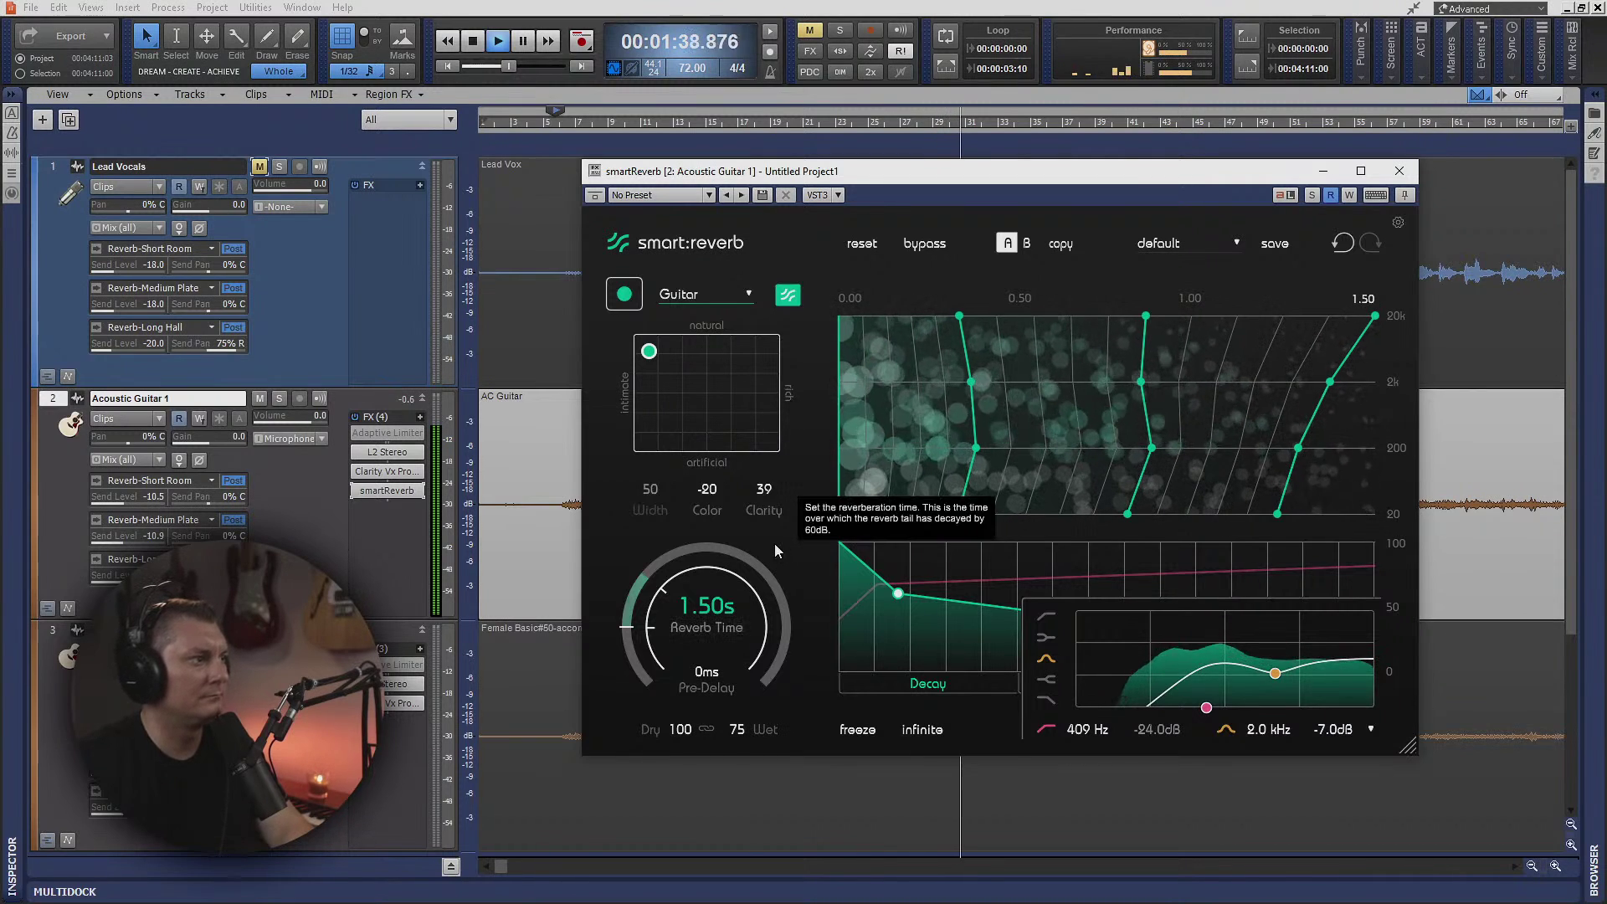
drag(736, 729, 737, 609)
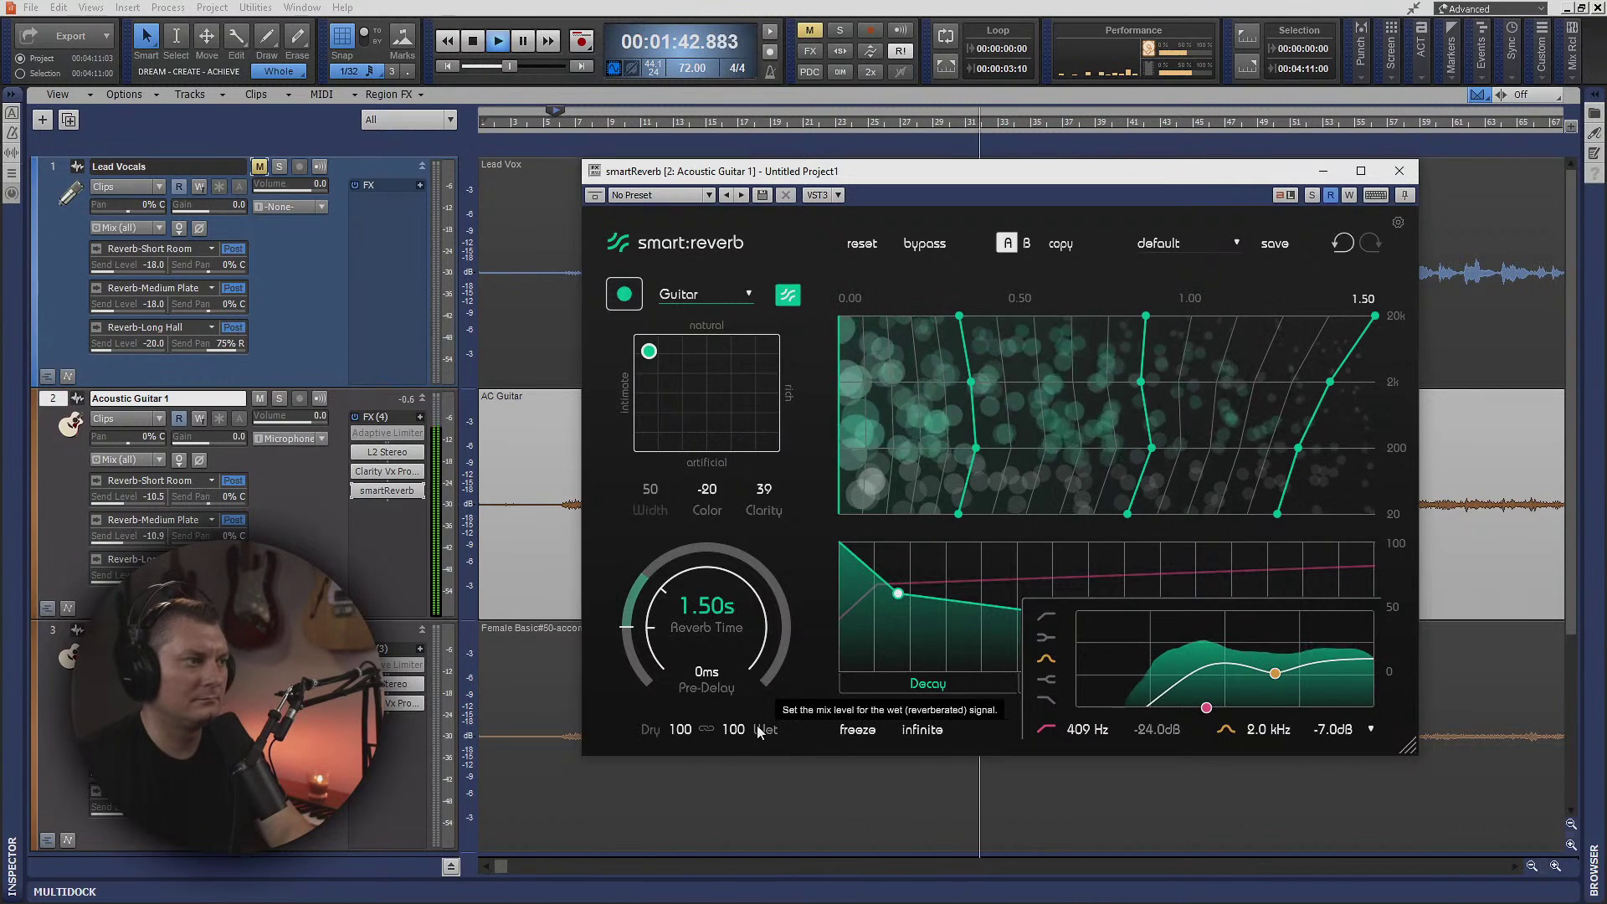
- Try the reverb's Infinite mode on the playing guitar
click(920, 731)
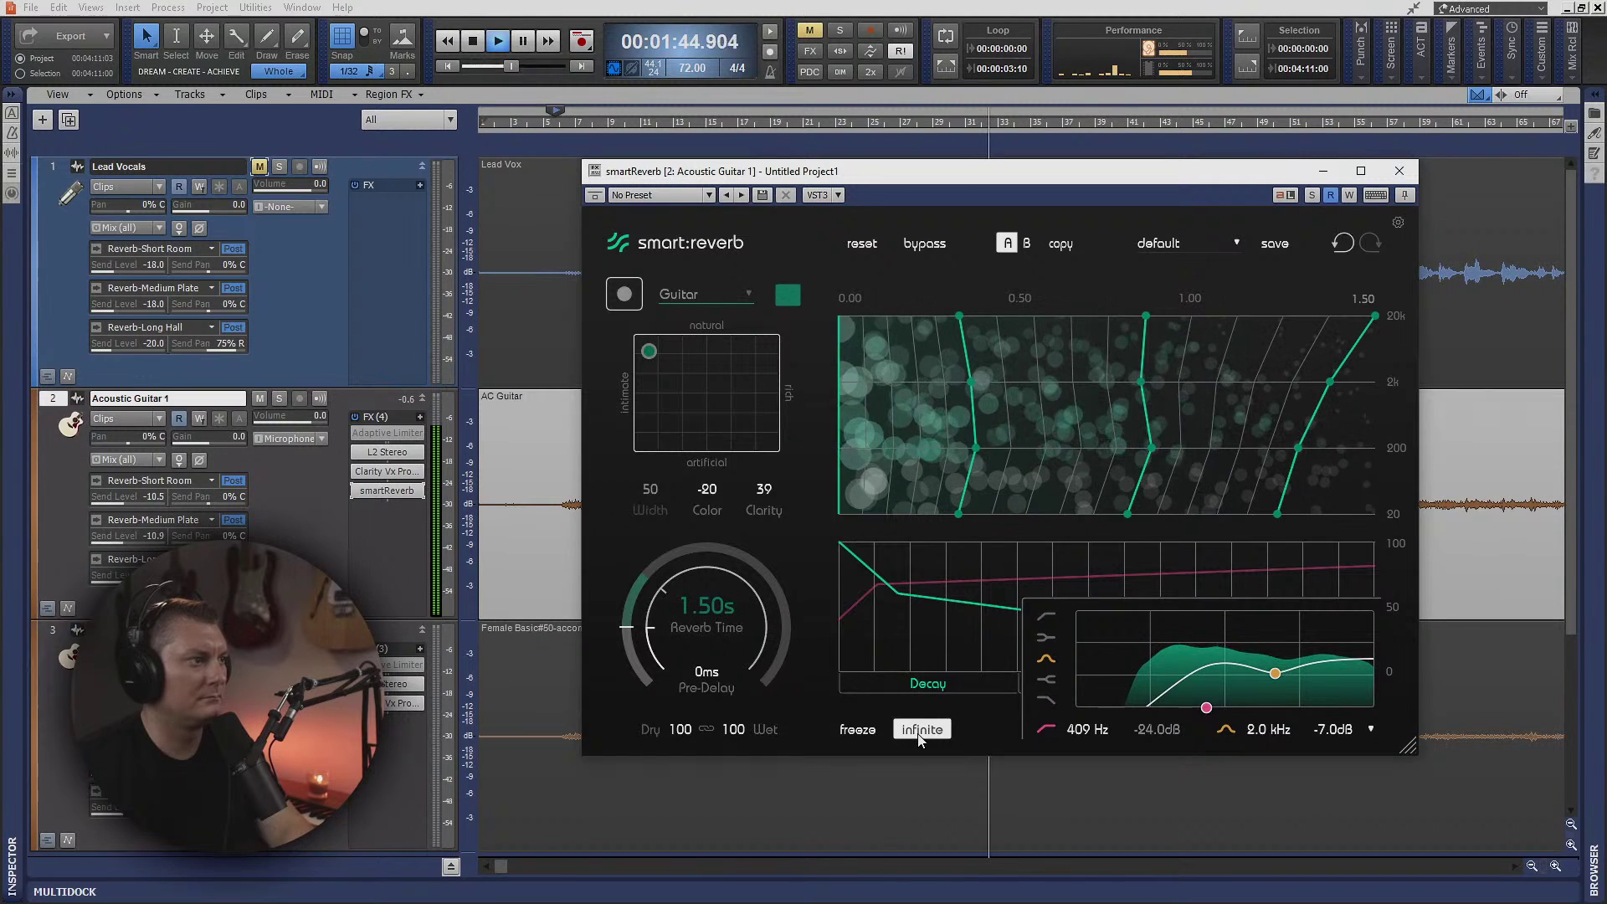
click(918, 734)
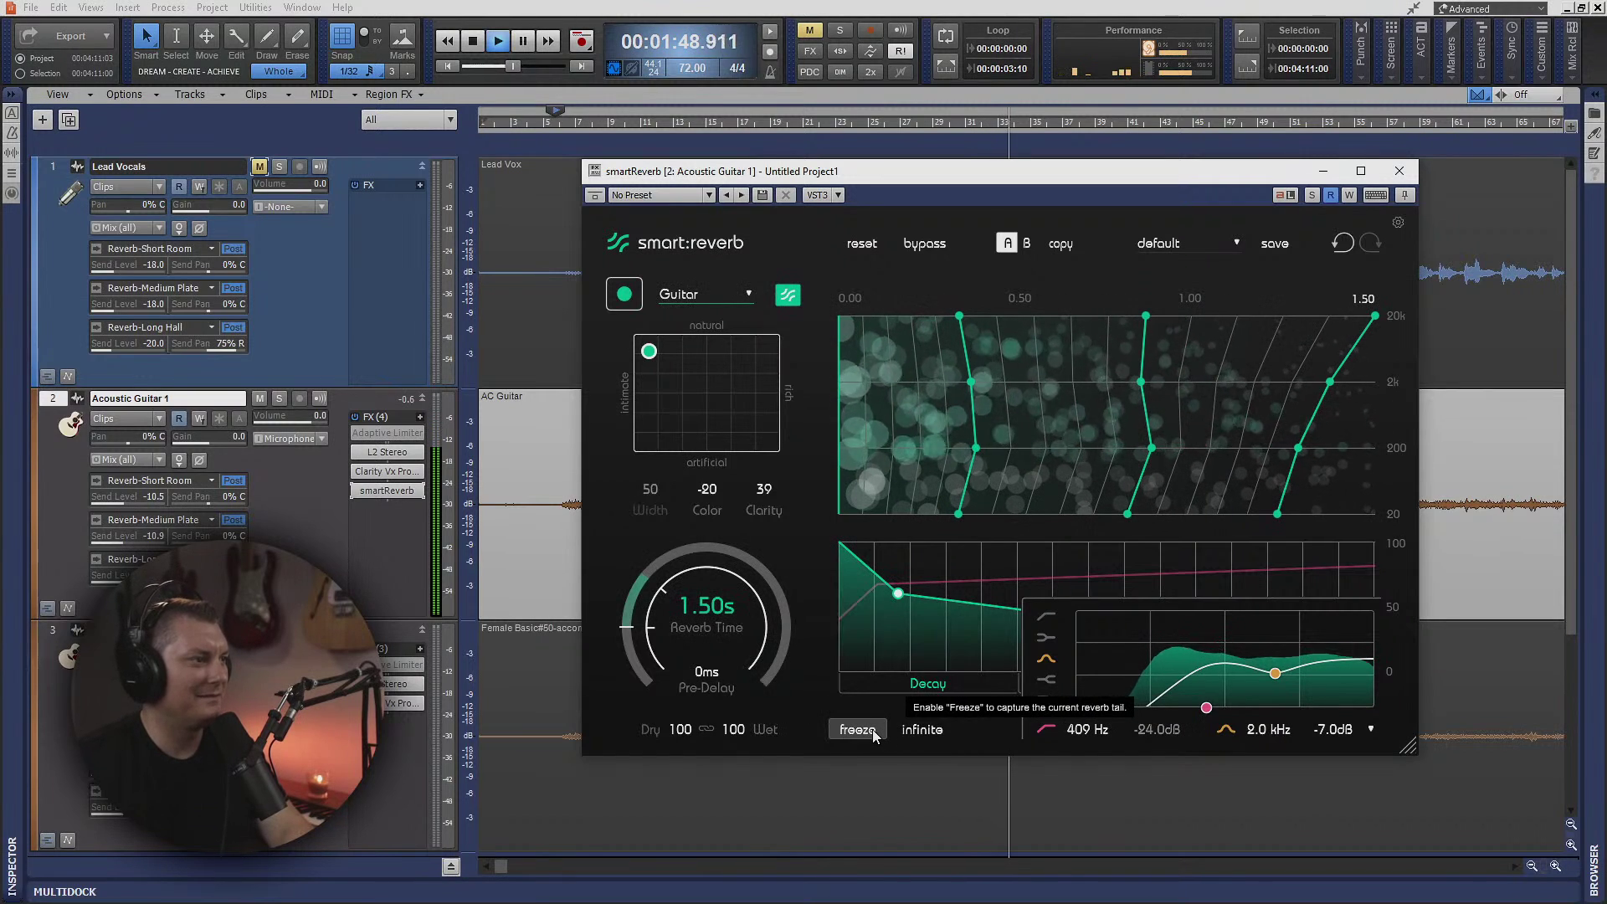
click(919, 733)
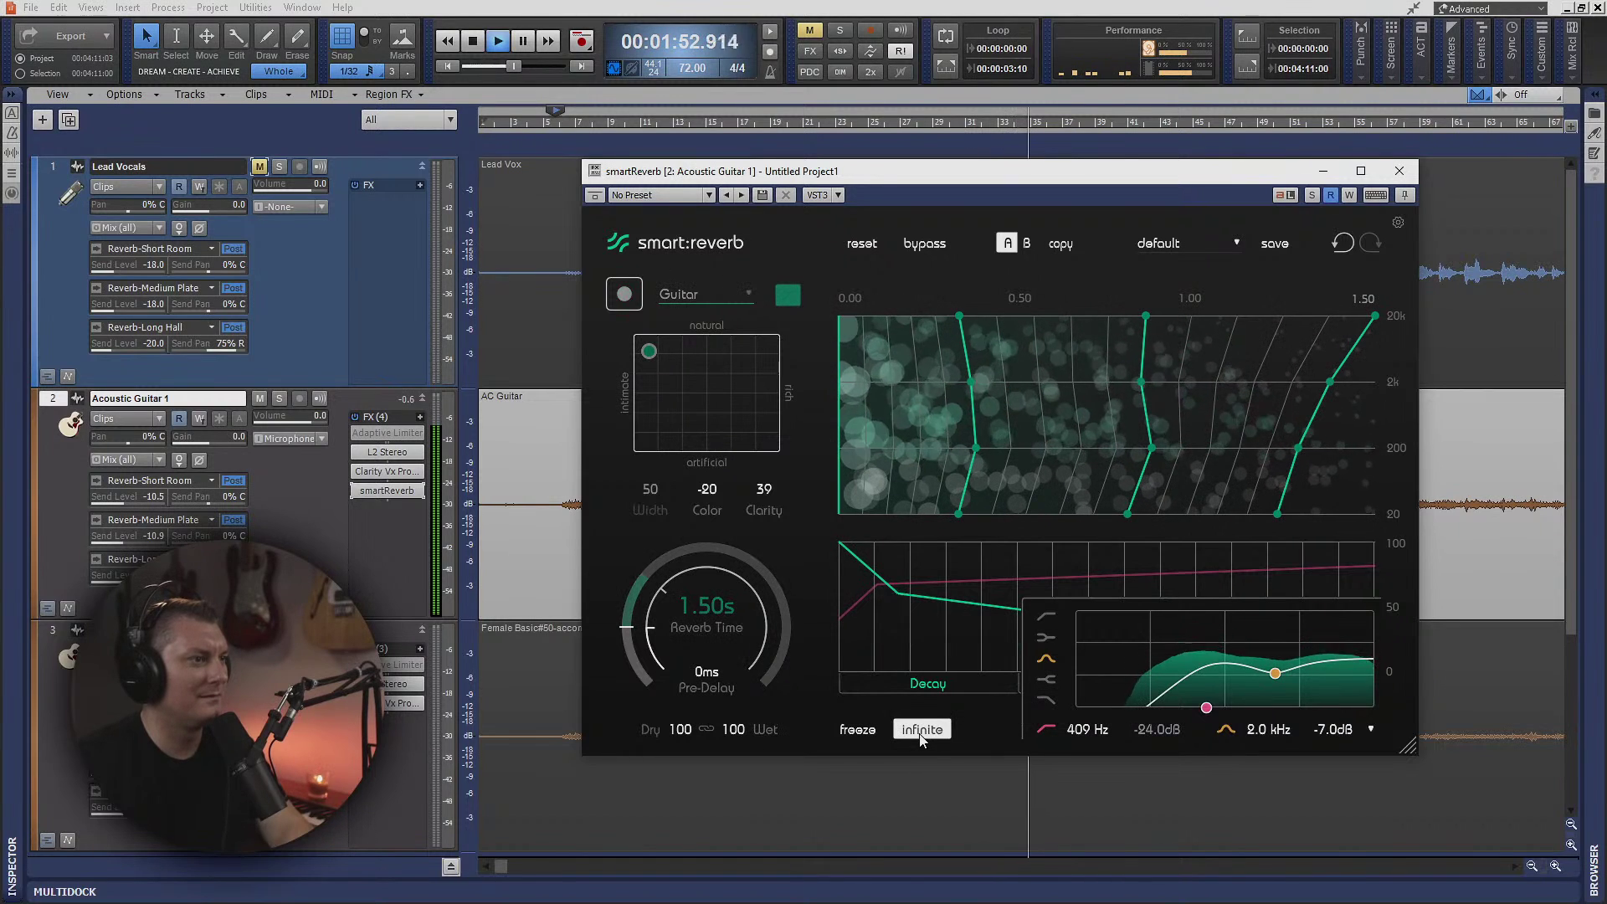
click(919, 733)
- Collapse the reverb's EQ display, shorten the reverb time to 0.68 s and close the reverb window
click(1348, 729)
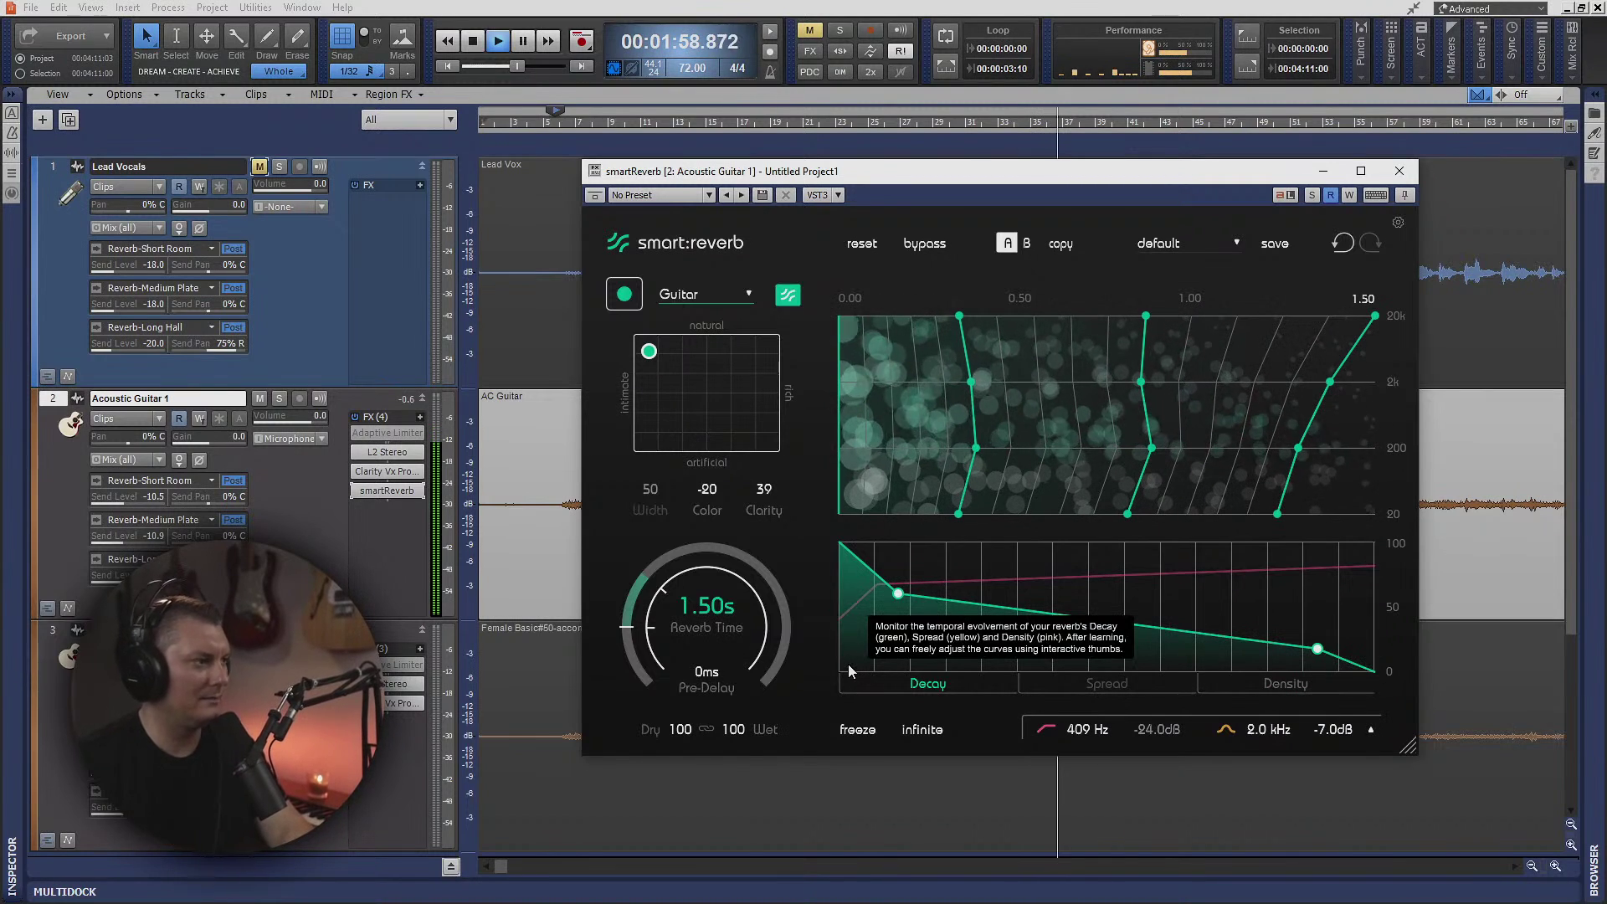
click(839, 620)
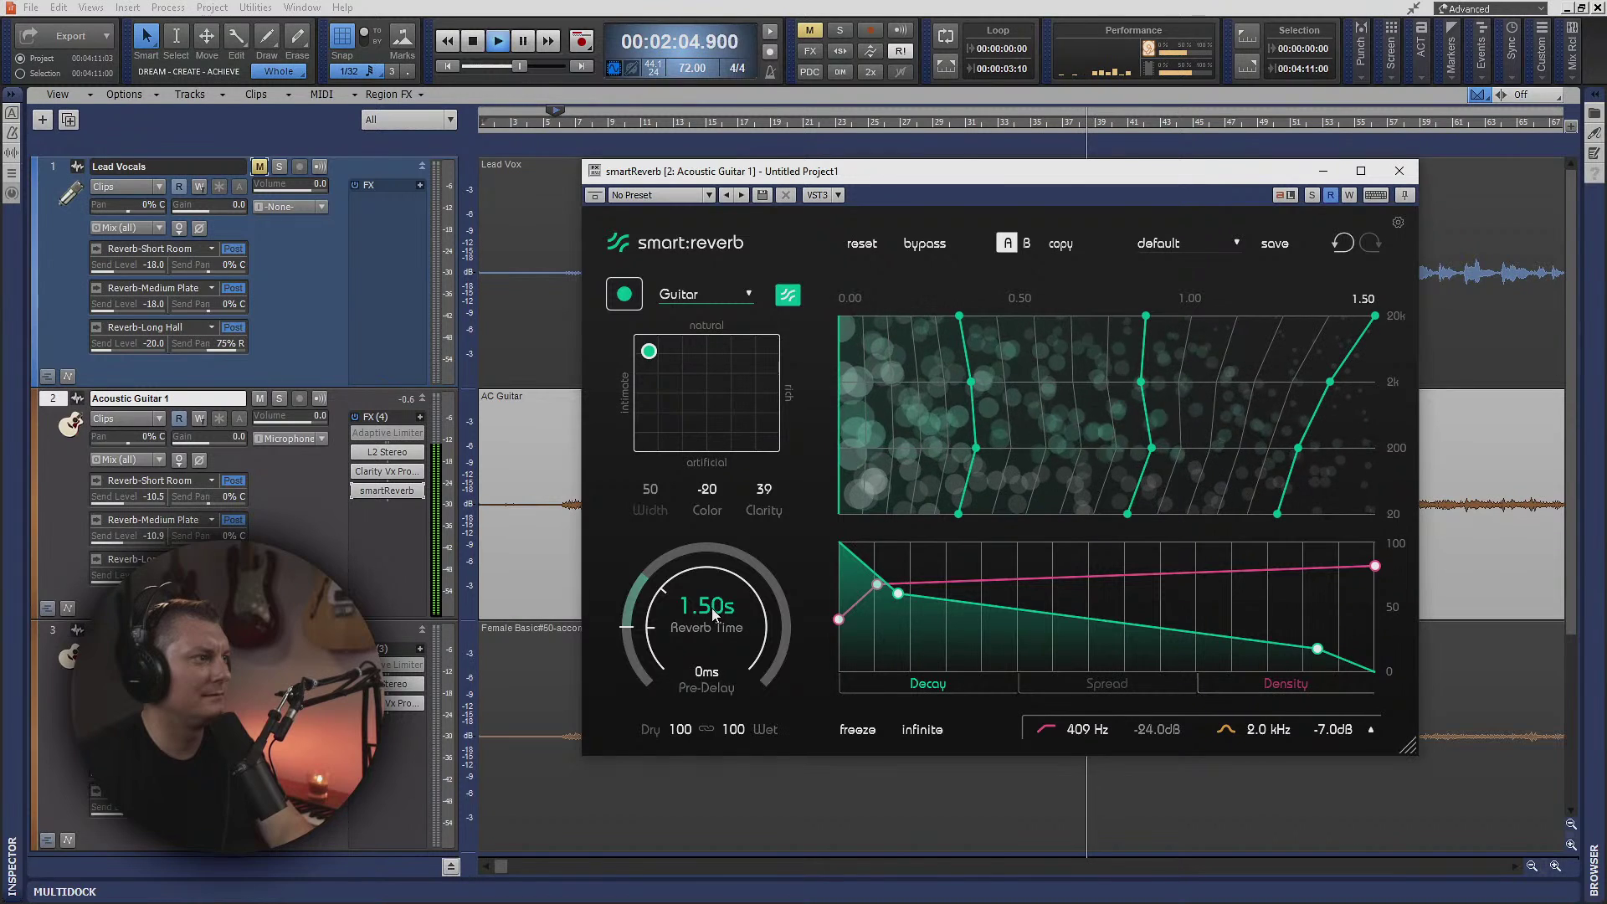
scroll(708, 627, down, 5)
scroll(707, 625, down, 4)
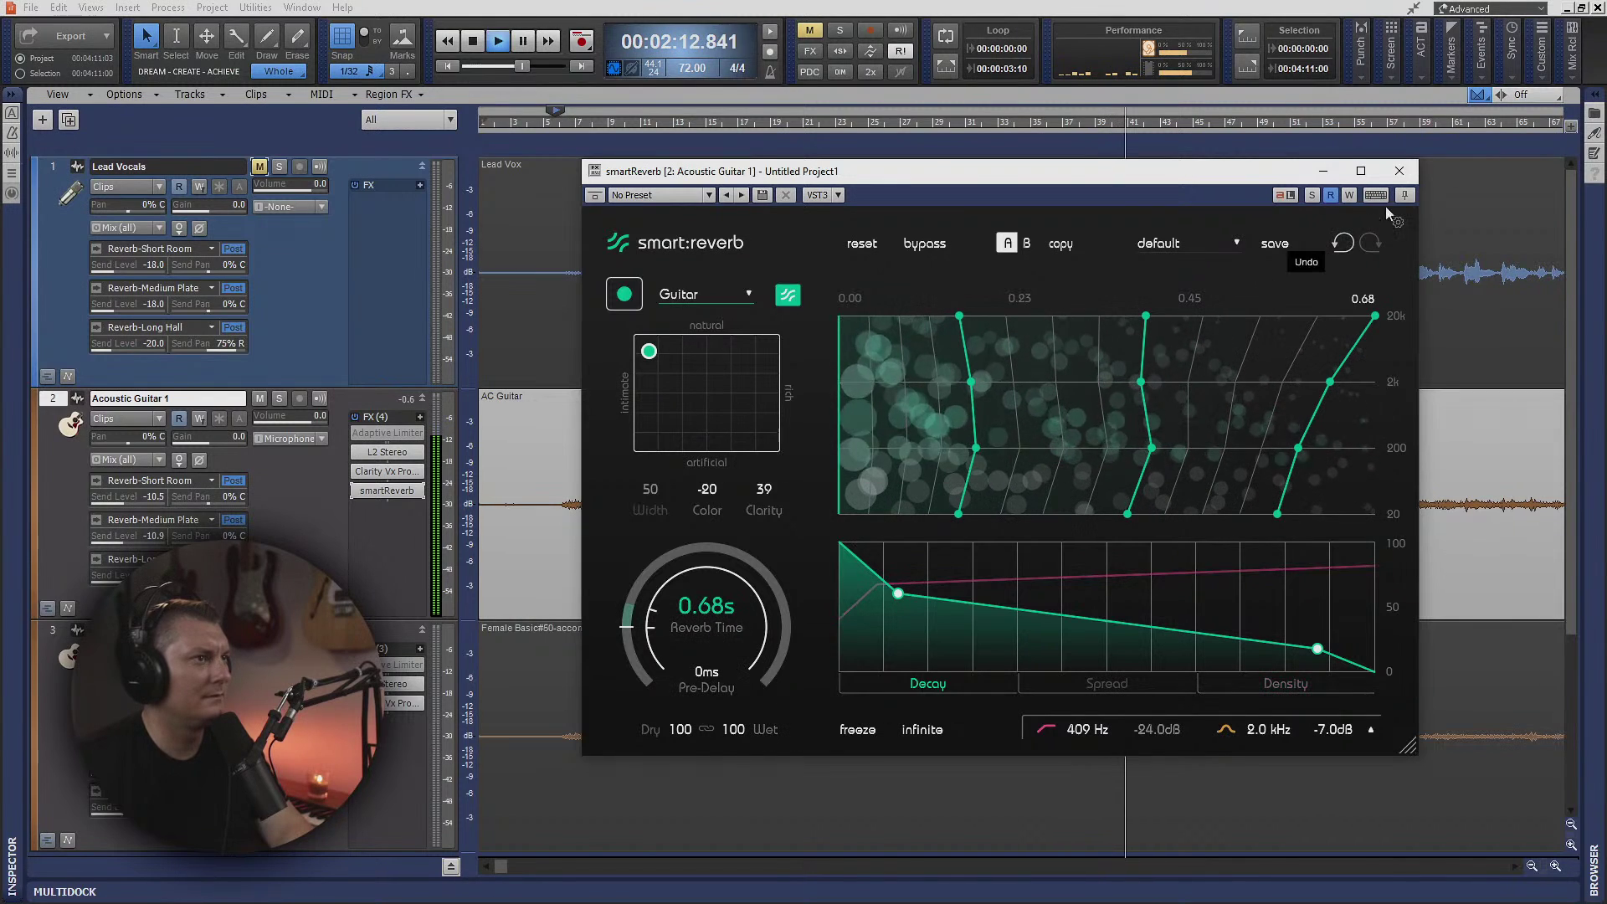
click(1400, 171)
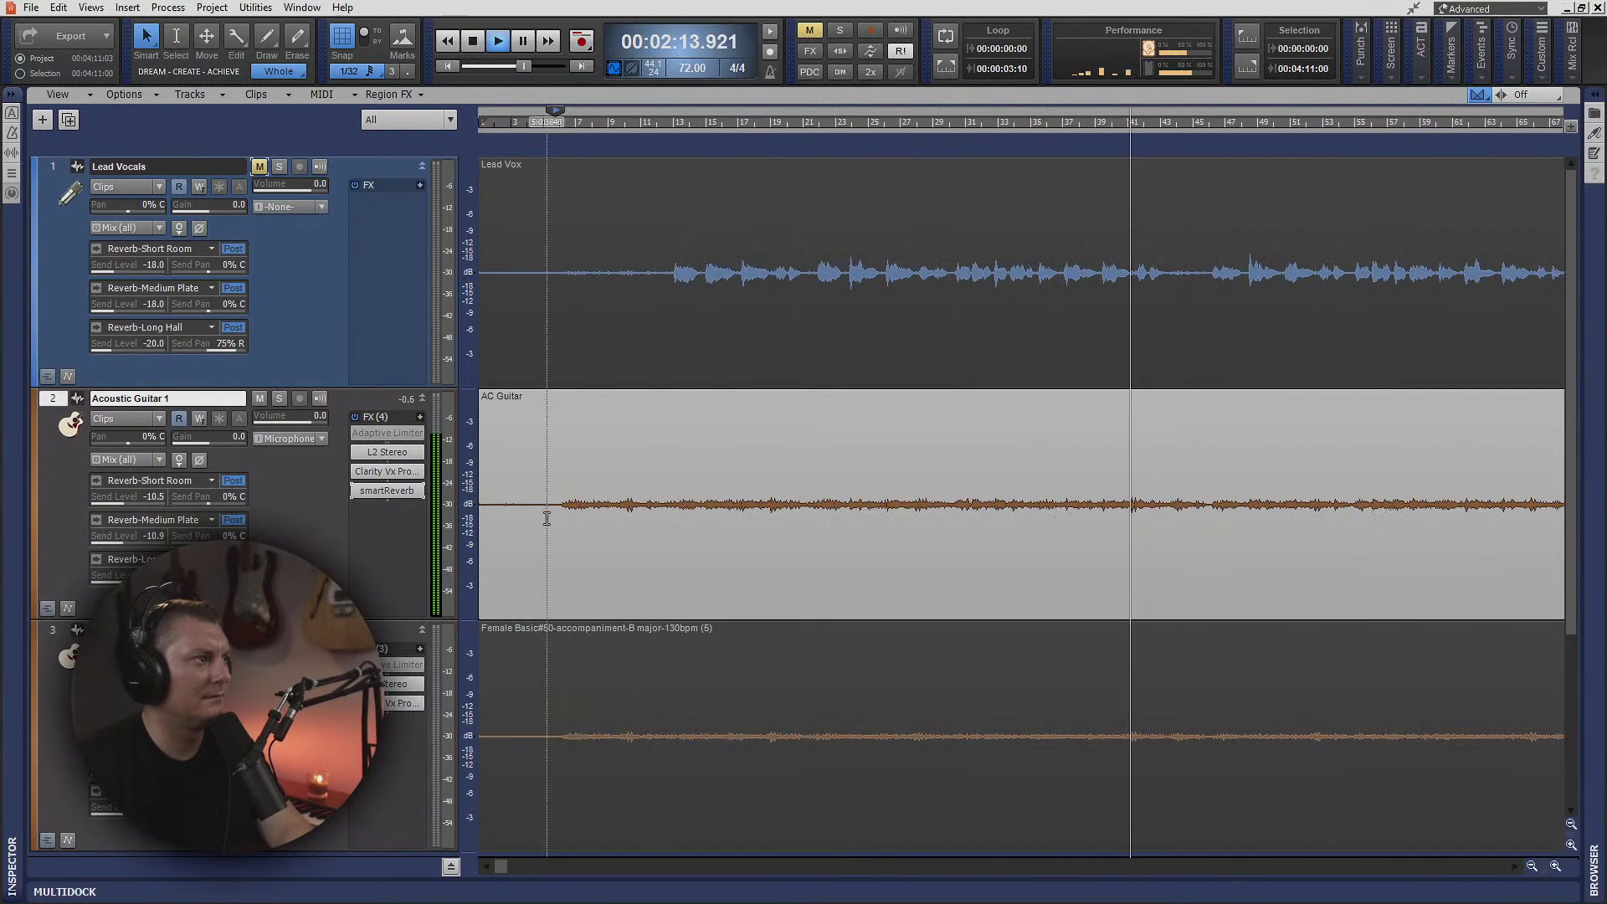
- Insert soothe2 on the Acoustic Guitar 1 track and load the Reso guitar preset from its Acoustic guitar presets
right_click(384, 508)
mouse_move(520, 334)
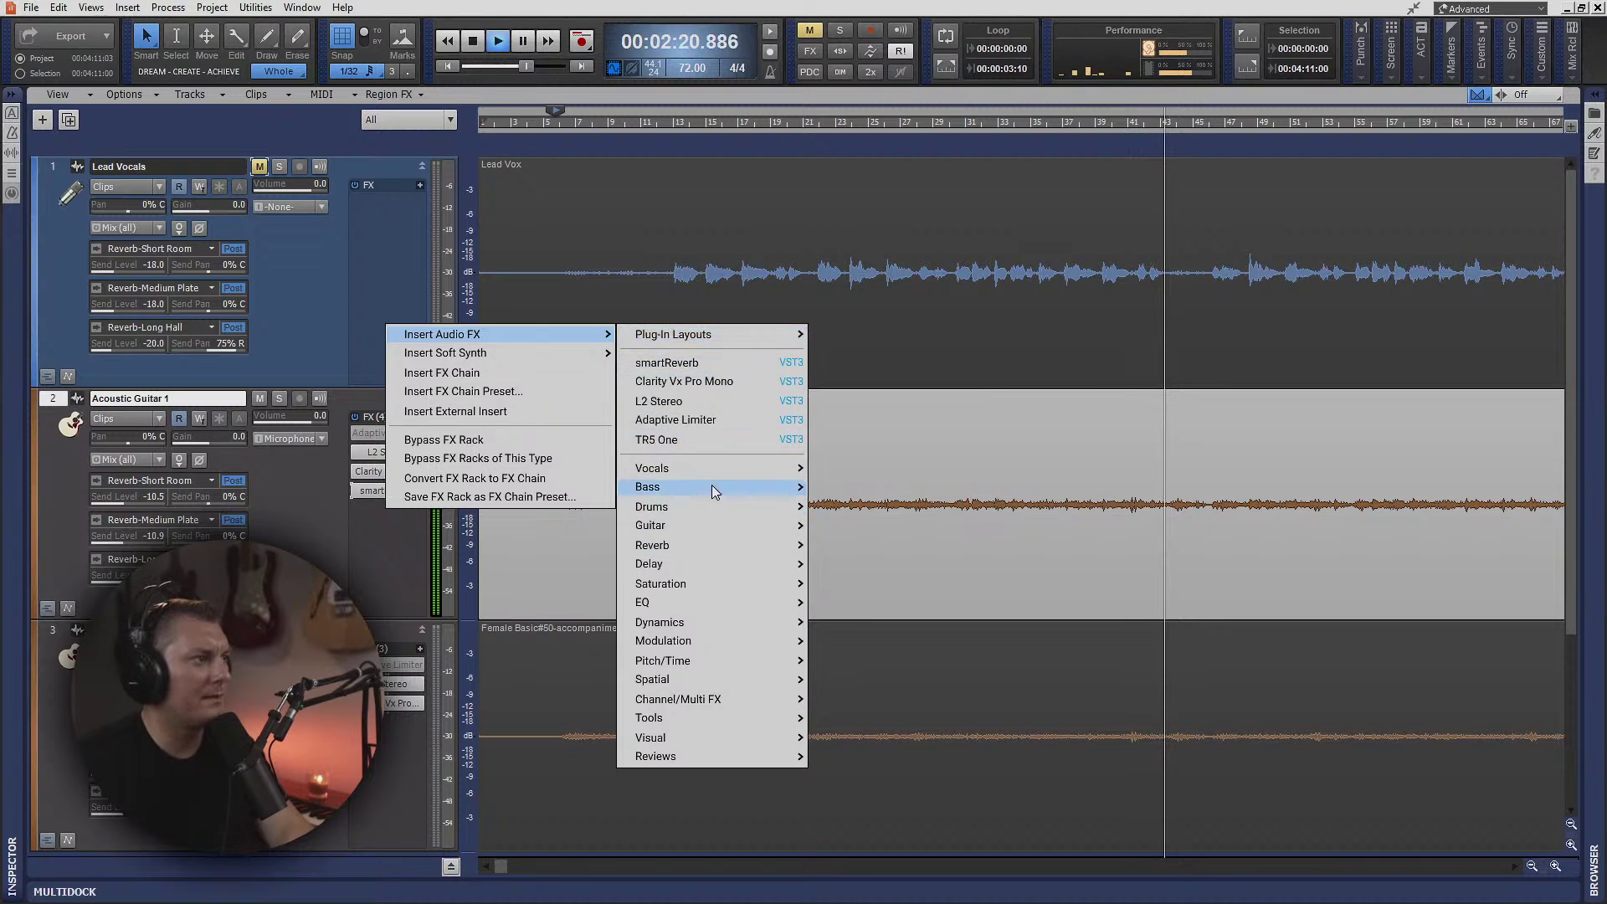
mouse_move(713, 467)
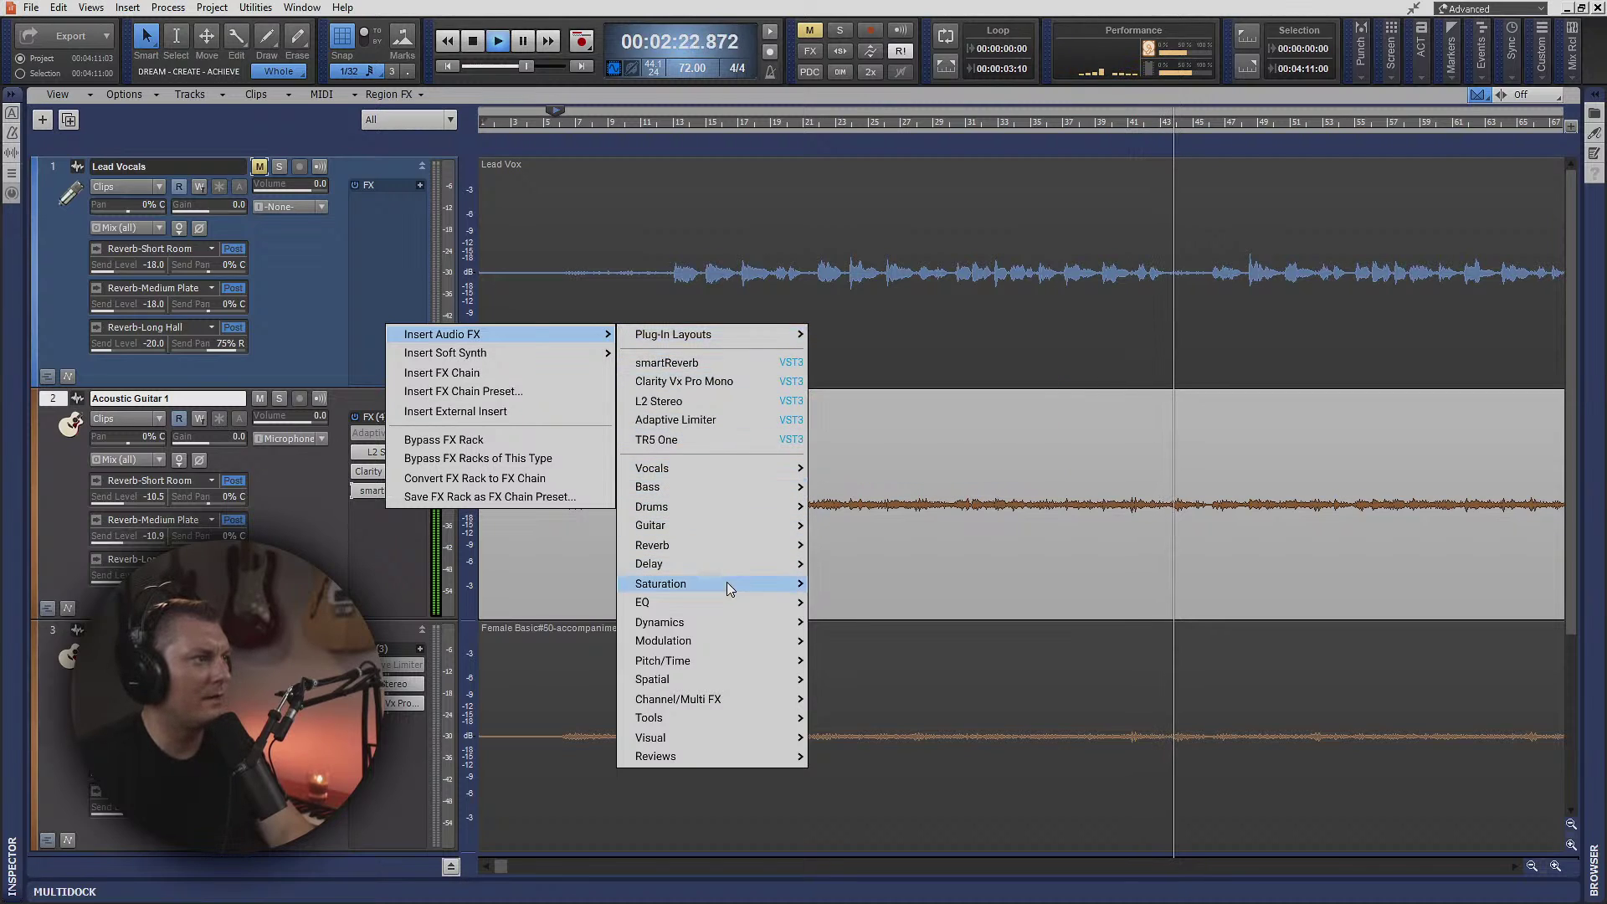
mouse_move(726, 602)
click(852, 526)
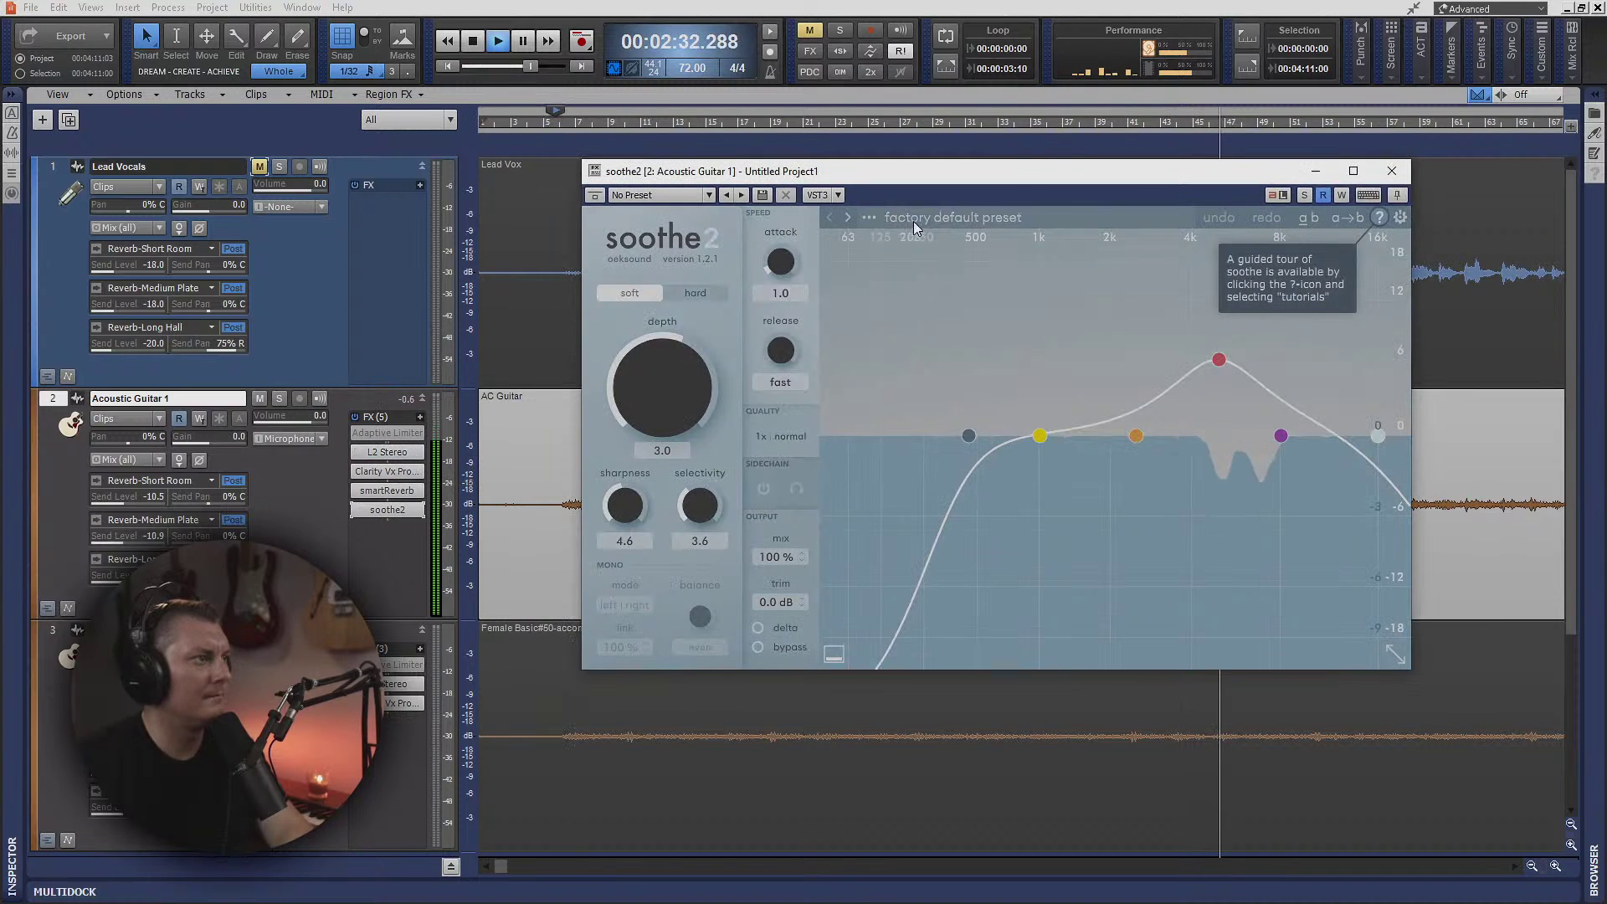
click(941, 217)
click(887, 429)
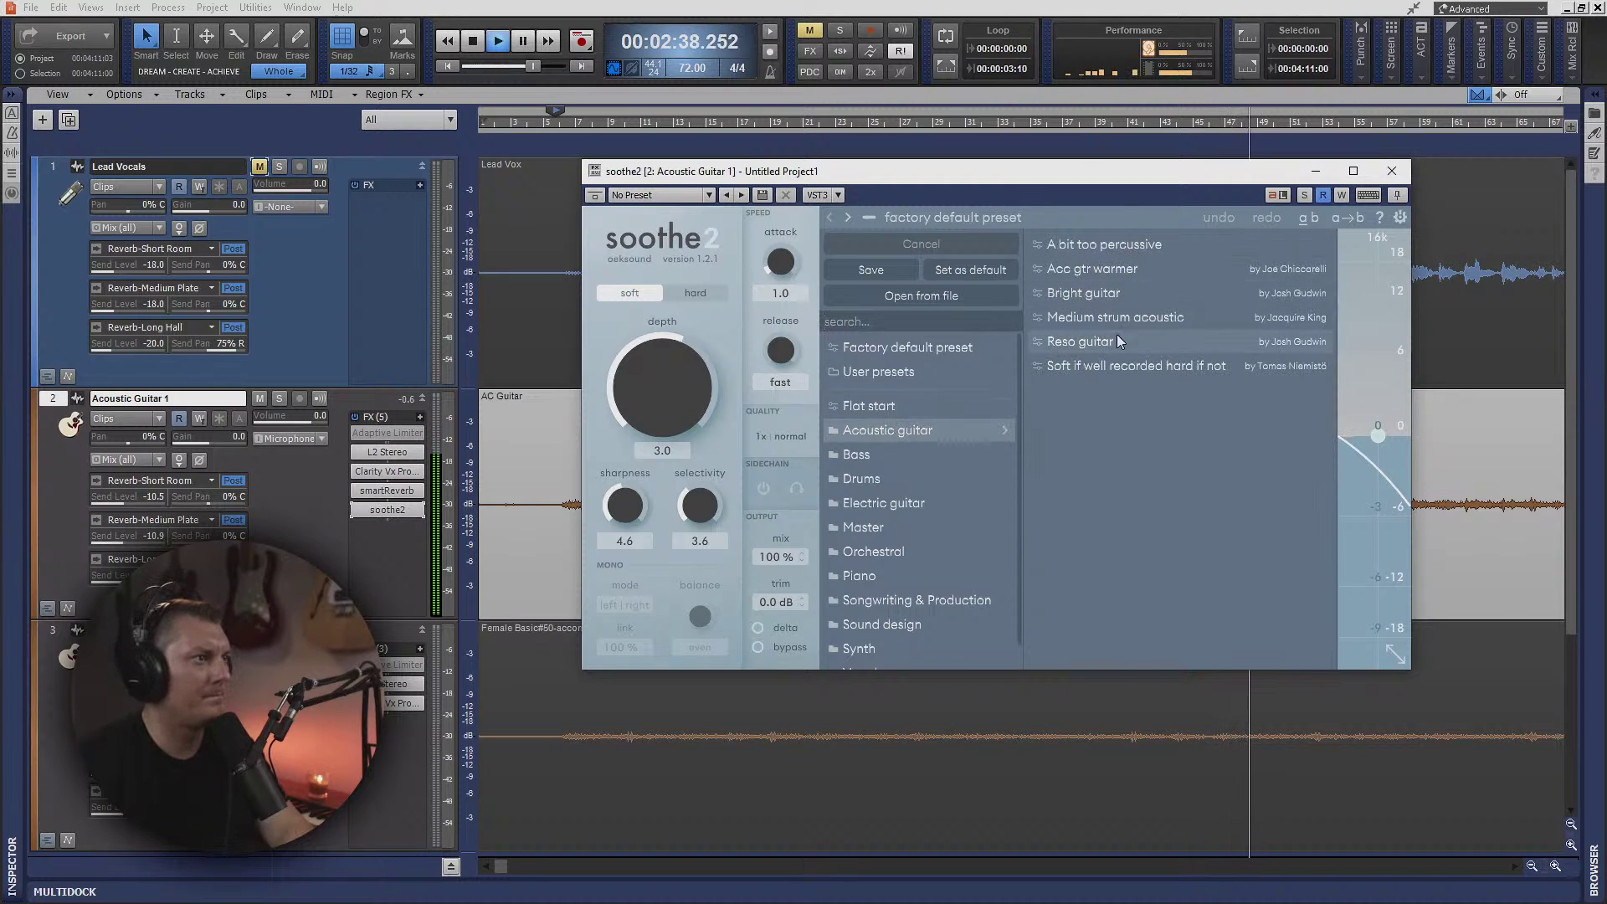
click(1088, 341)
click(1391, 171)
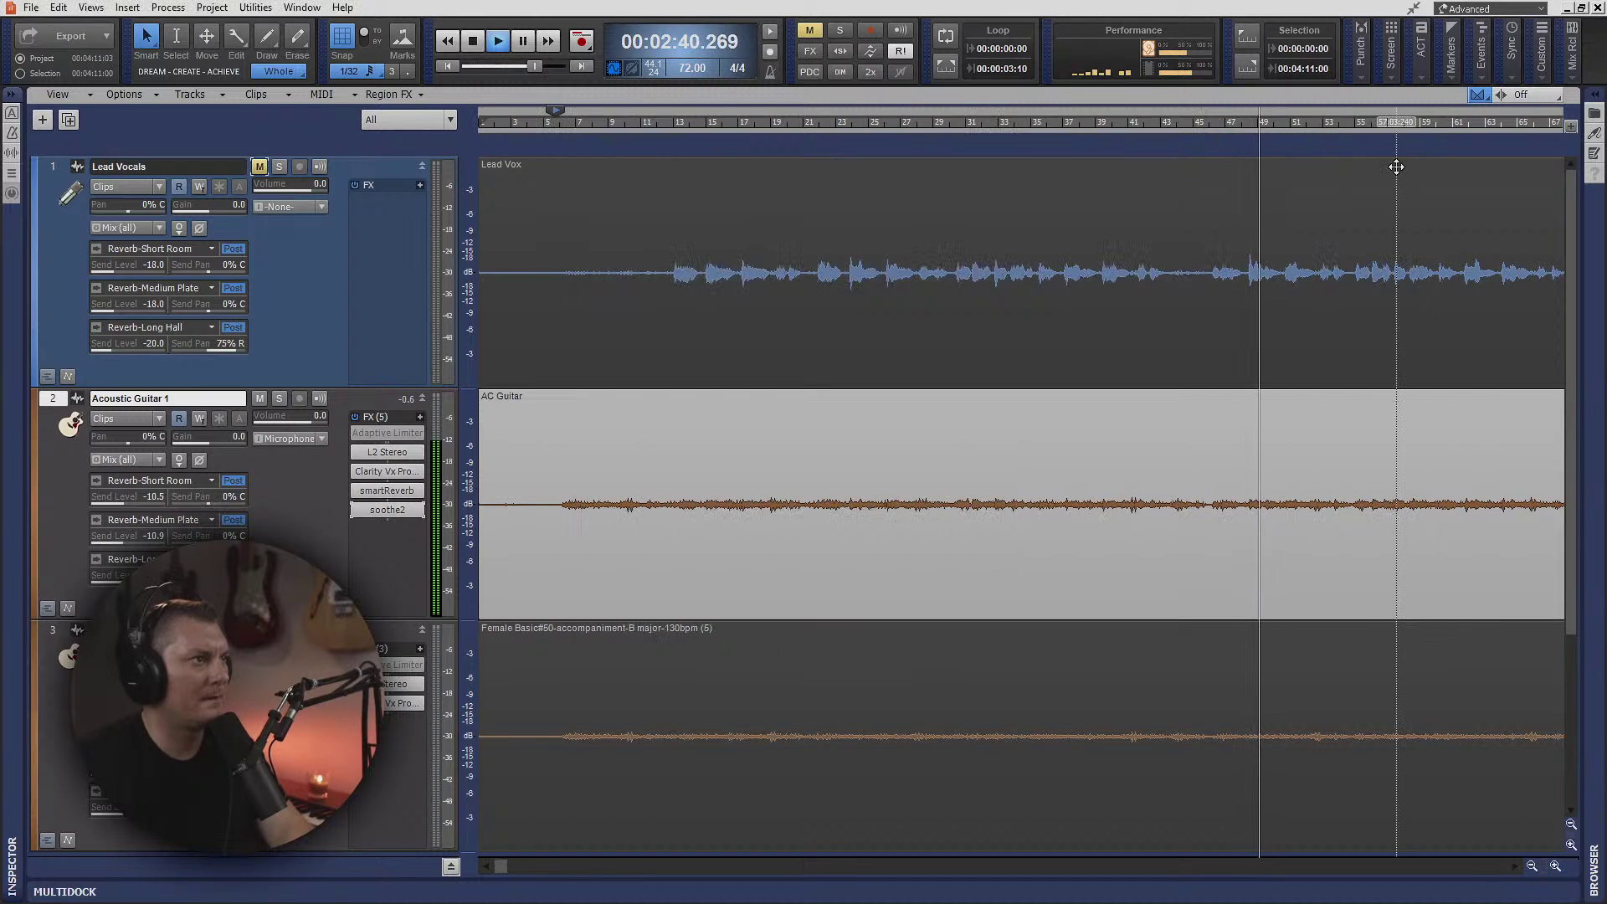
- Move soothe2's high cut to the top of the spectrum and raise the bands just below 1 kHz and 4 kHz
double_click(397, 509)
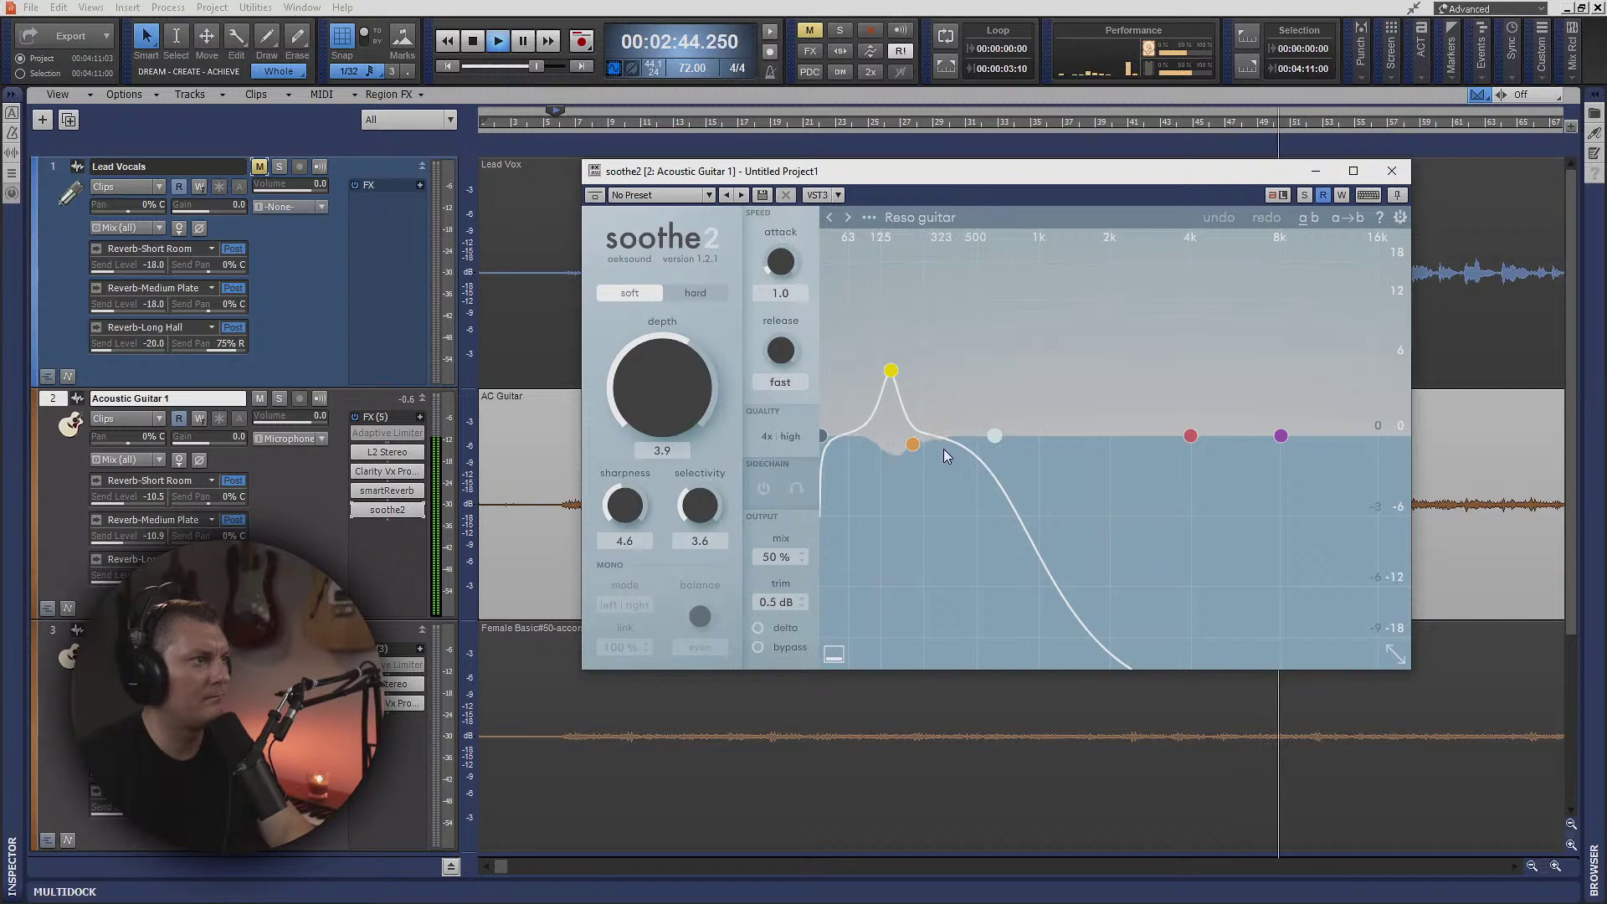
drag(921, 451, 1403, 423)
drag(1194, 433, 1178, 418)
drag(1030, 443, 1023, 390)
- Set soothe2's band 1 to 127 Hz with 5.2 dB sensitivity and a q of 0.7
click(892, 374)
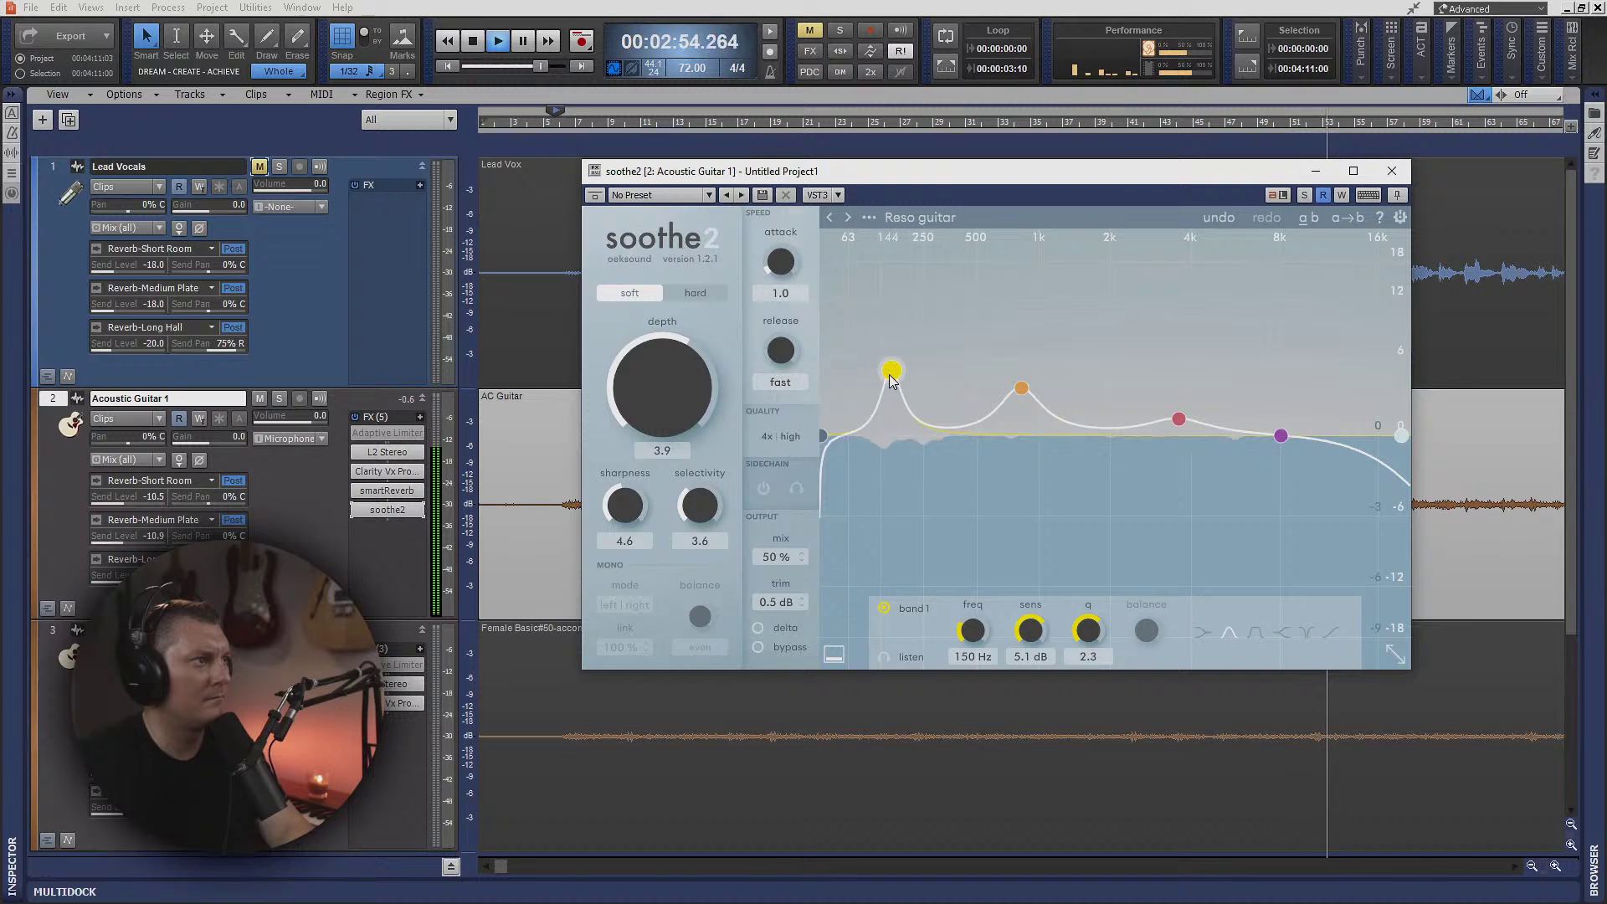
drag(892, 379, 884, 379)
mouse_move(1084, 634)
mouse_down()
mouse_move(1098, 689)
mouse_move(1069, 649)
mouse_up()
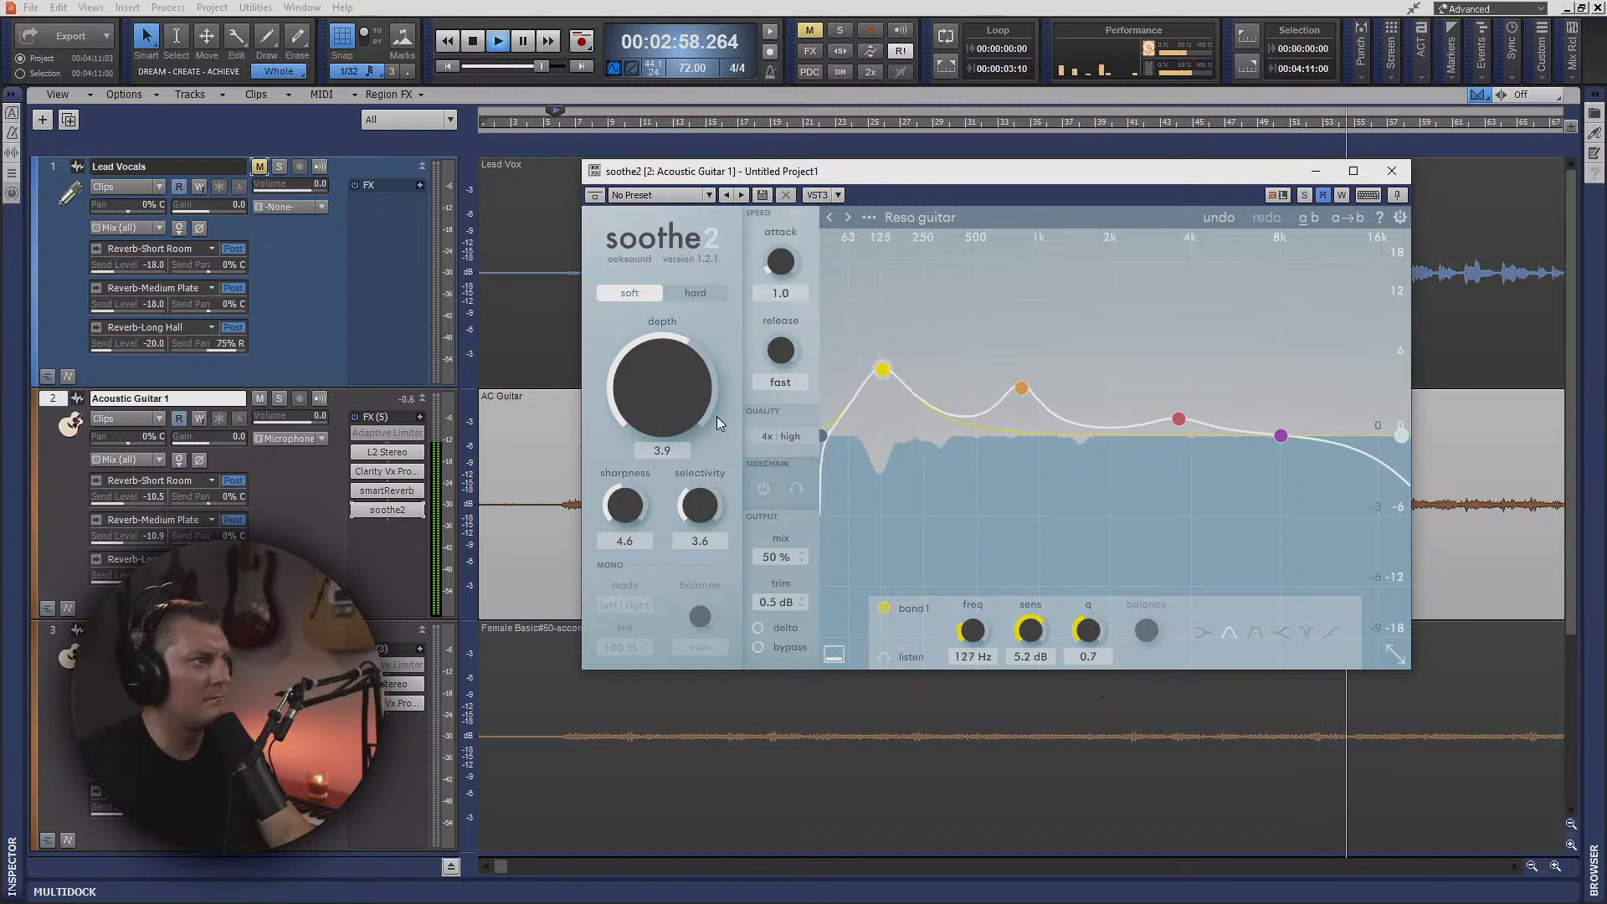
- Set soothe2's depth to 7.7 and close its window
drag(678, 419, 676, 382)
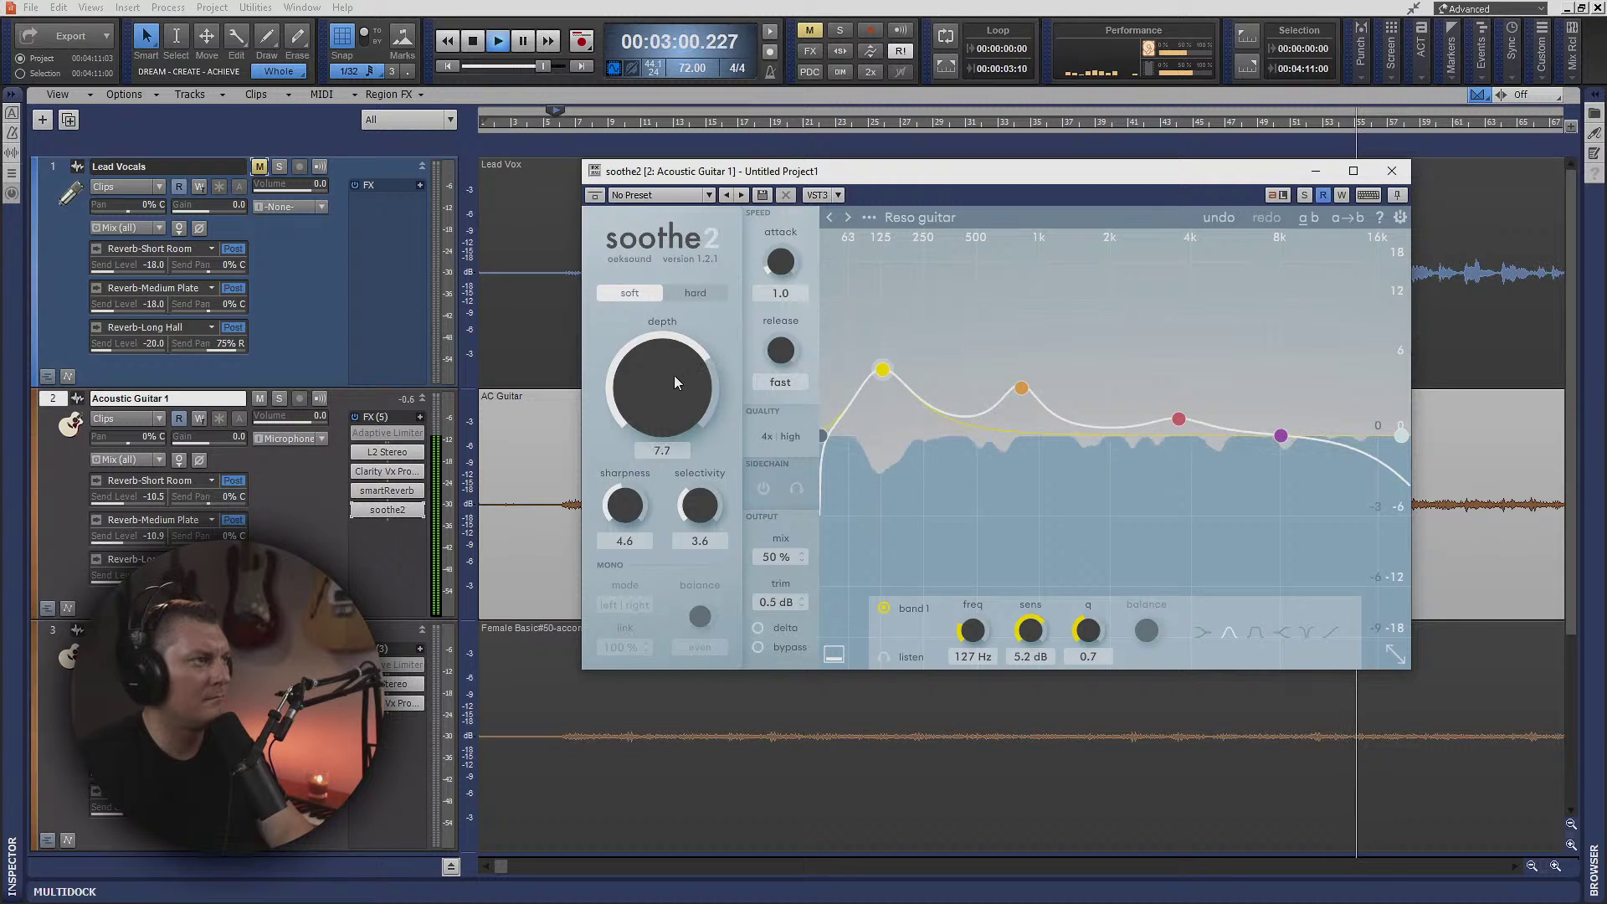
drag(683, 378, 683, 404)
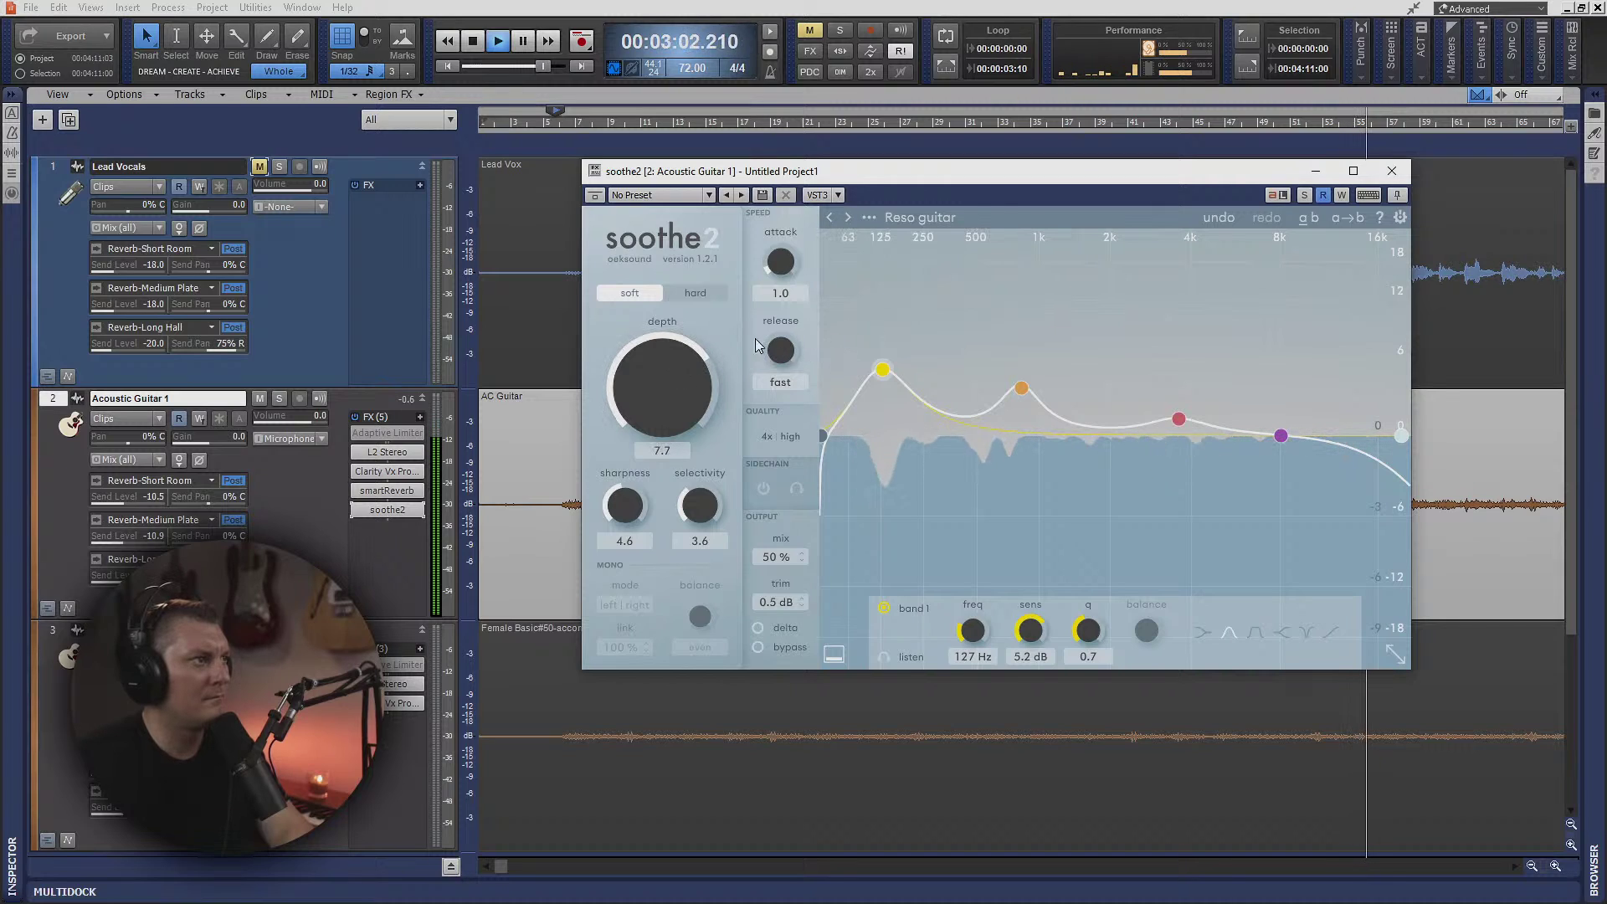
click(1392, 170)
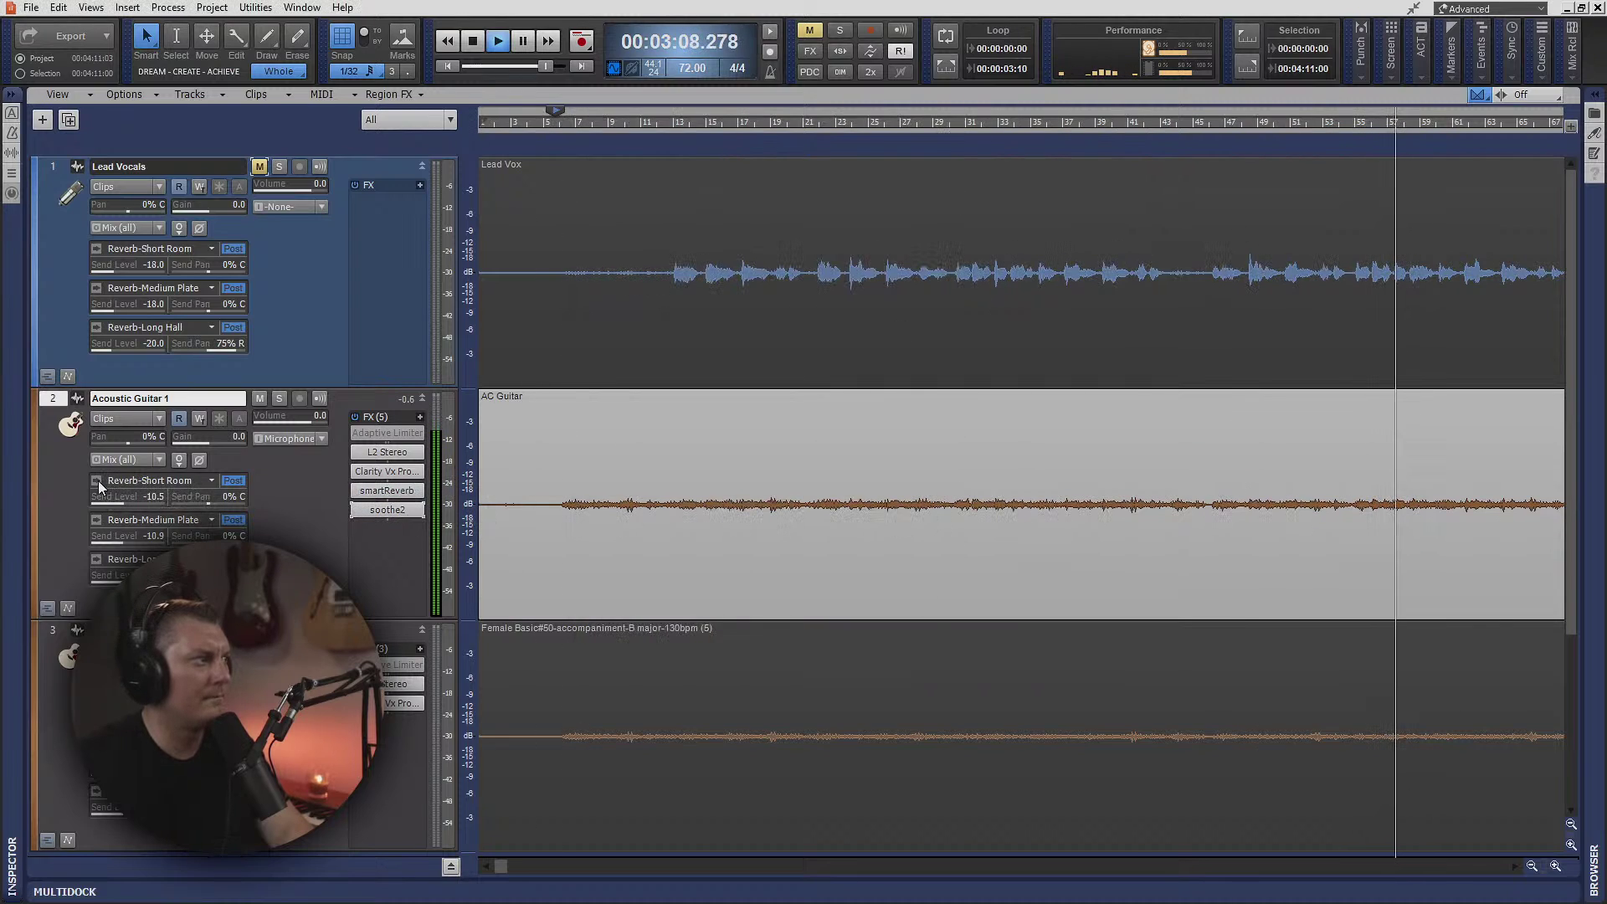
- Change the plug-in list layout to Sort by Type
right_click(388, 527)
mouse_move(559, 360)
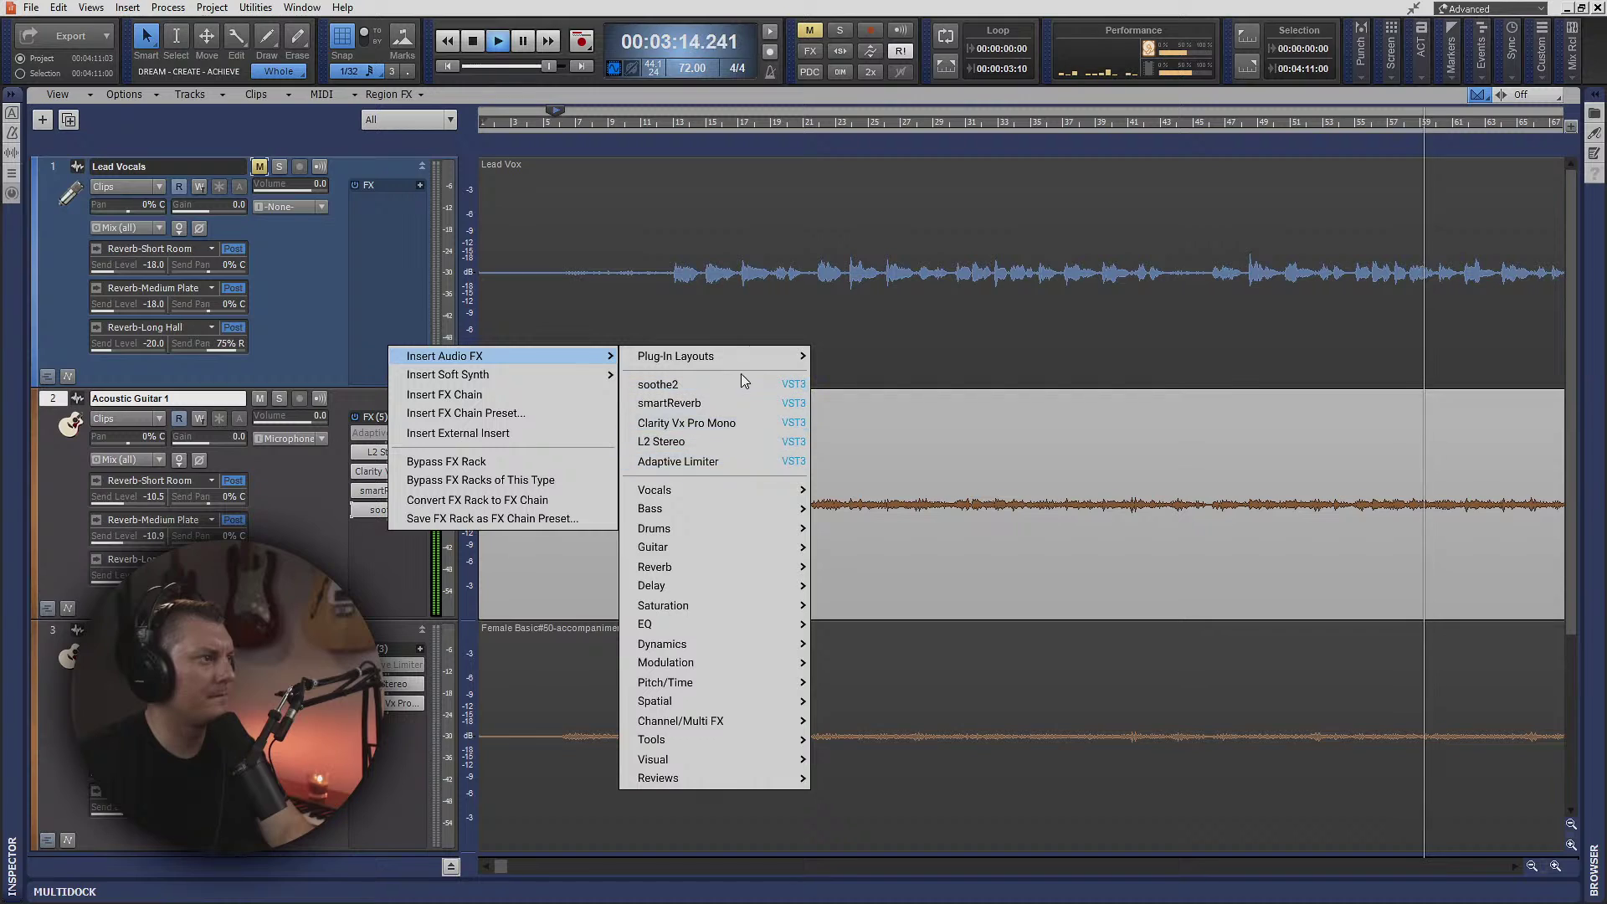
mouse_move(736, 353)
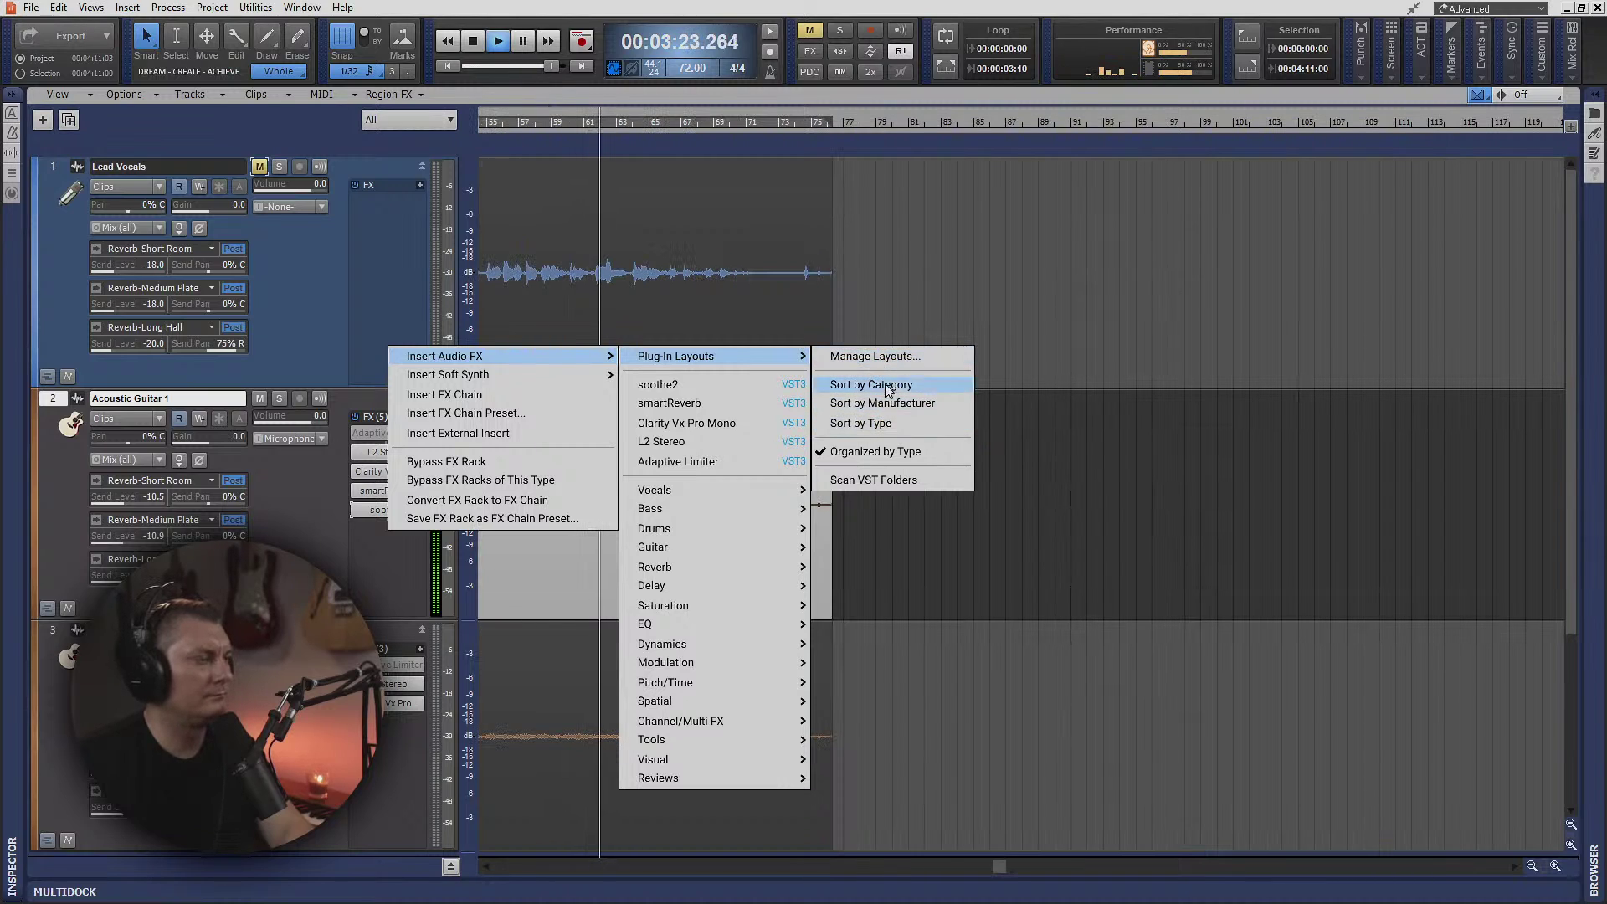
click(870, 422)
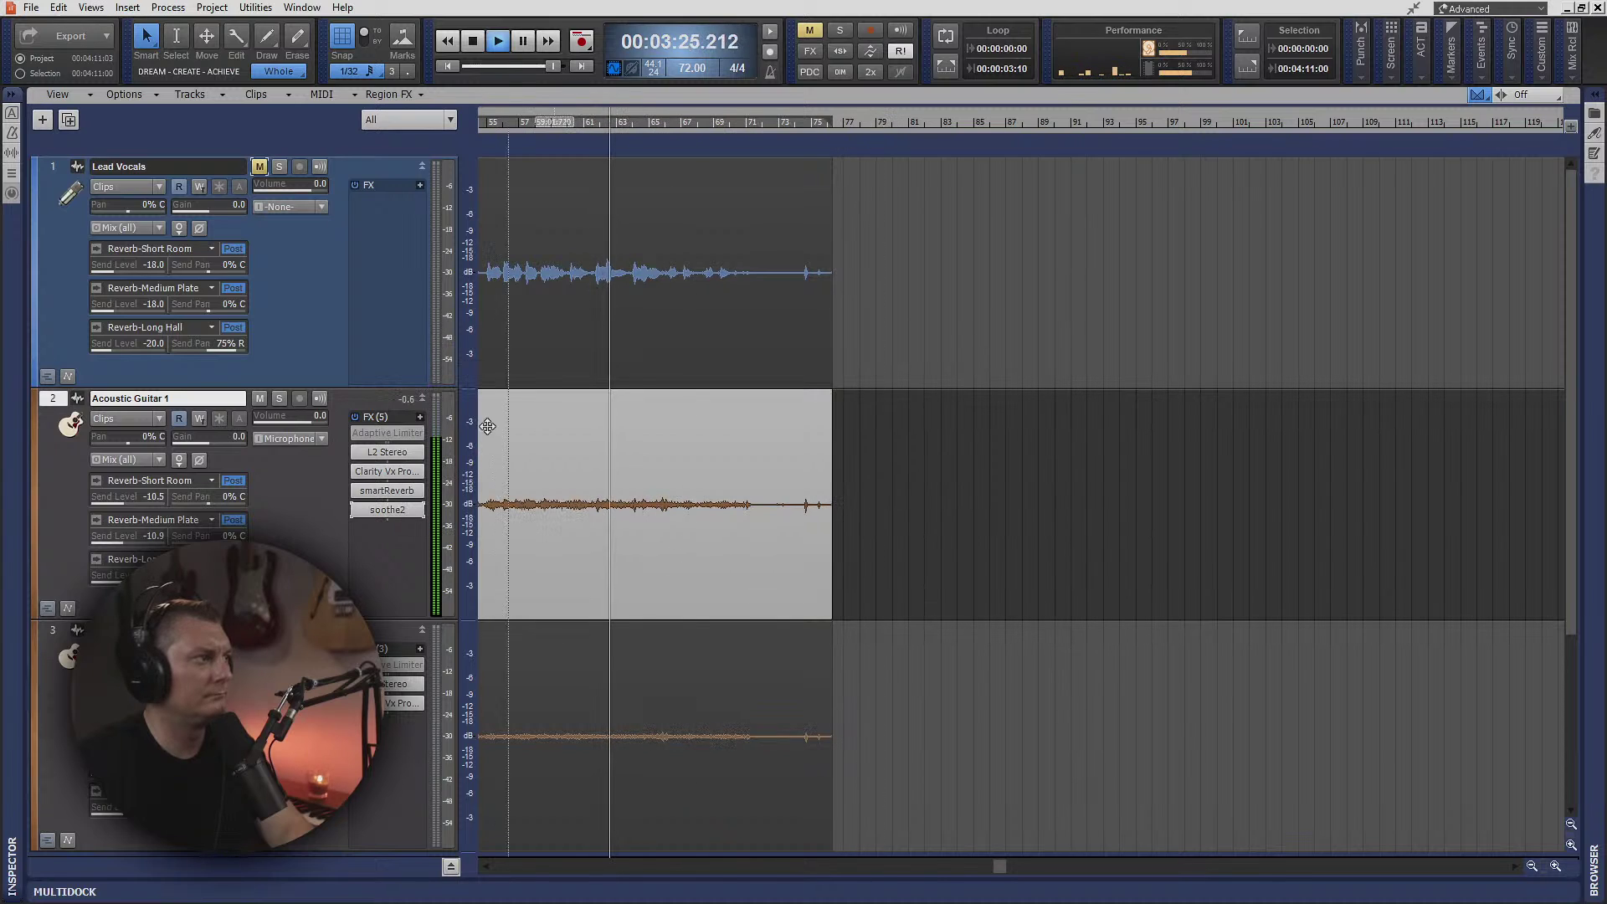
- Insert the Waves VST3 plug-in Abbey Road Plates Mono/Stereo on the Acoustic Guitar 1 track
right_click(376, 536)
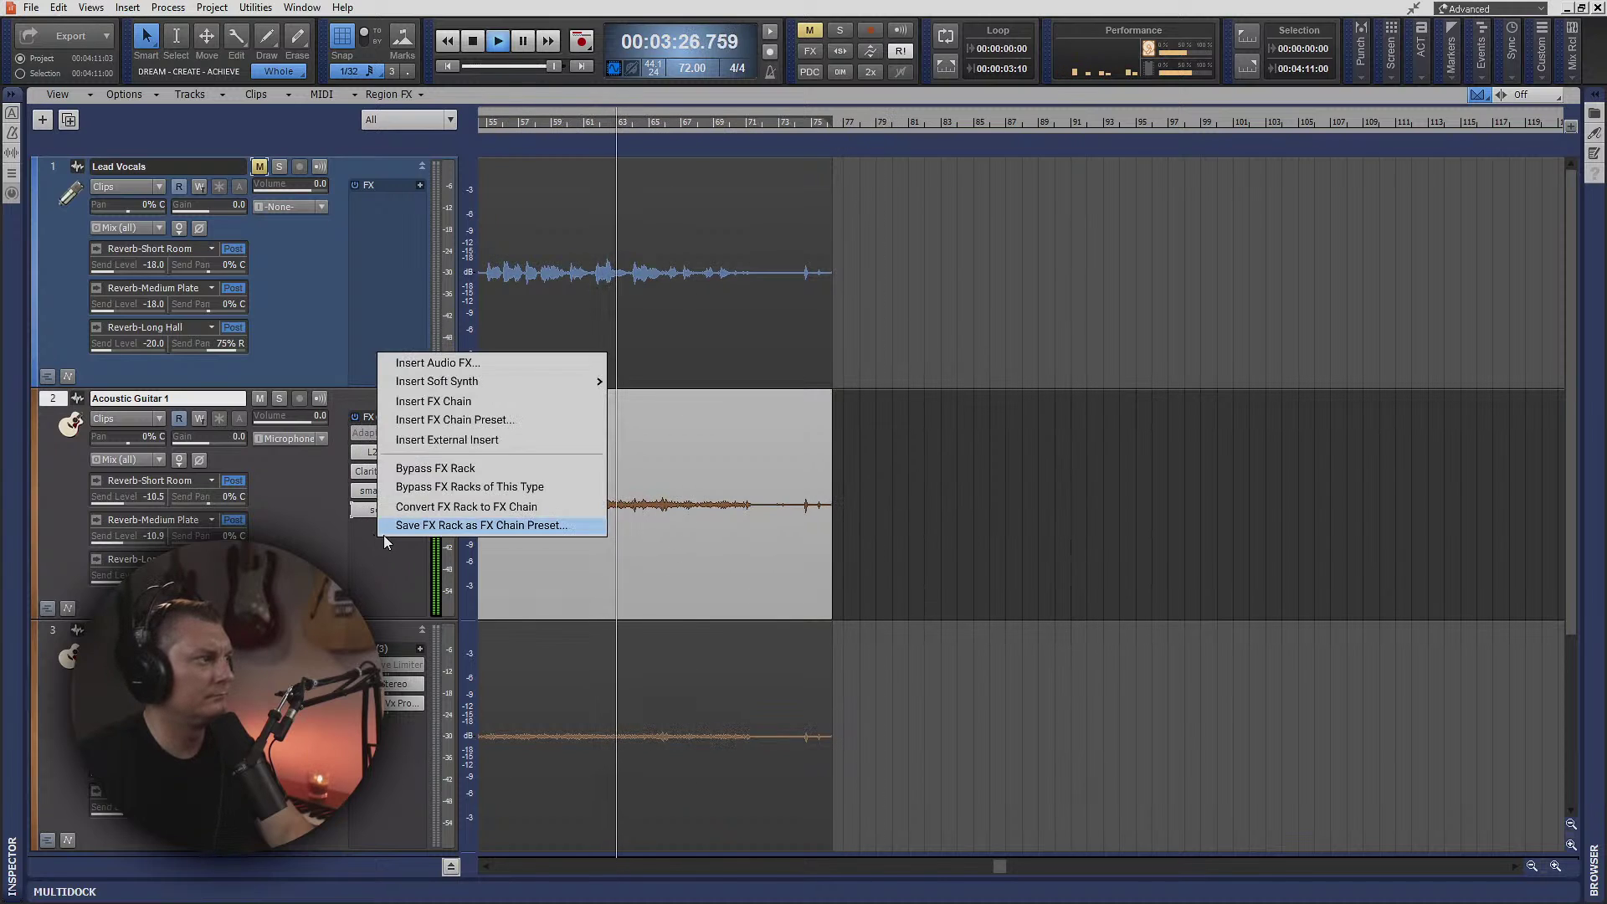
click(497, 363)
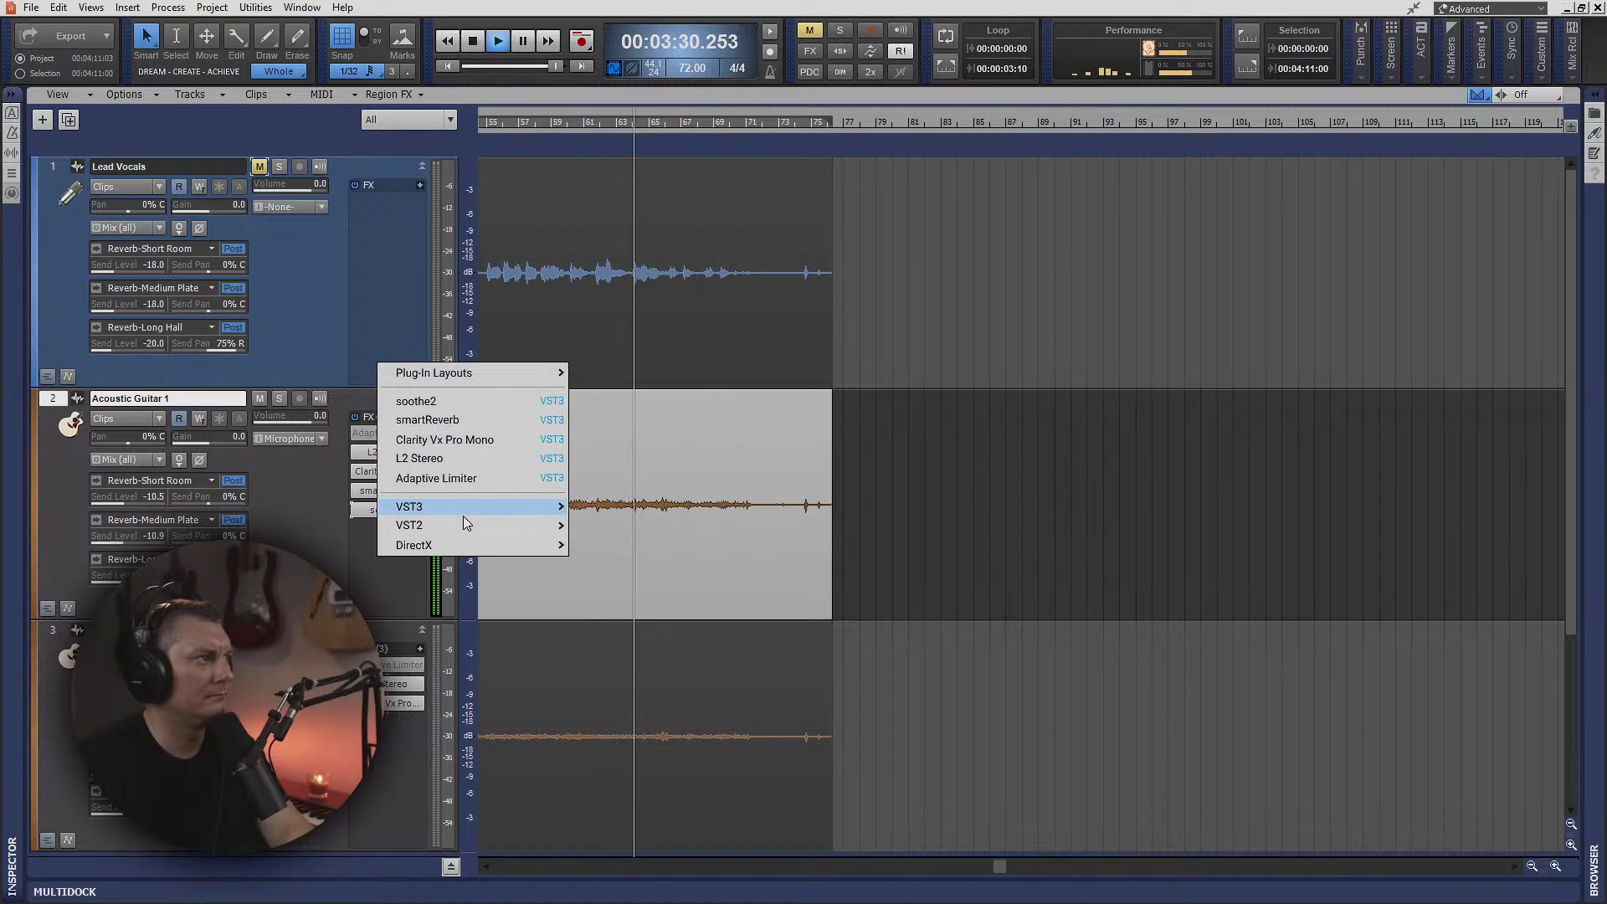
mouse_move(463, 509)
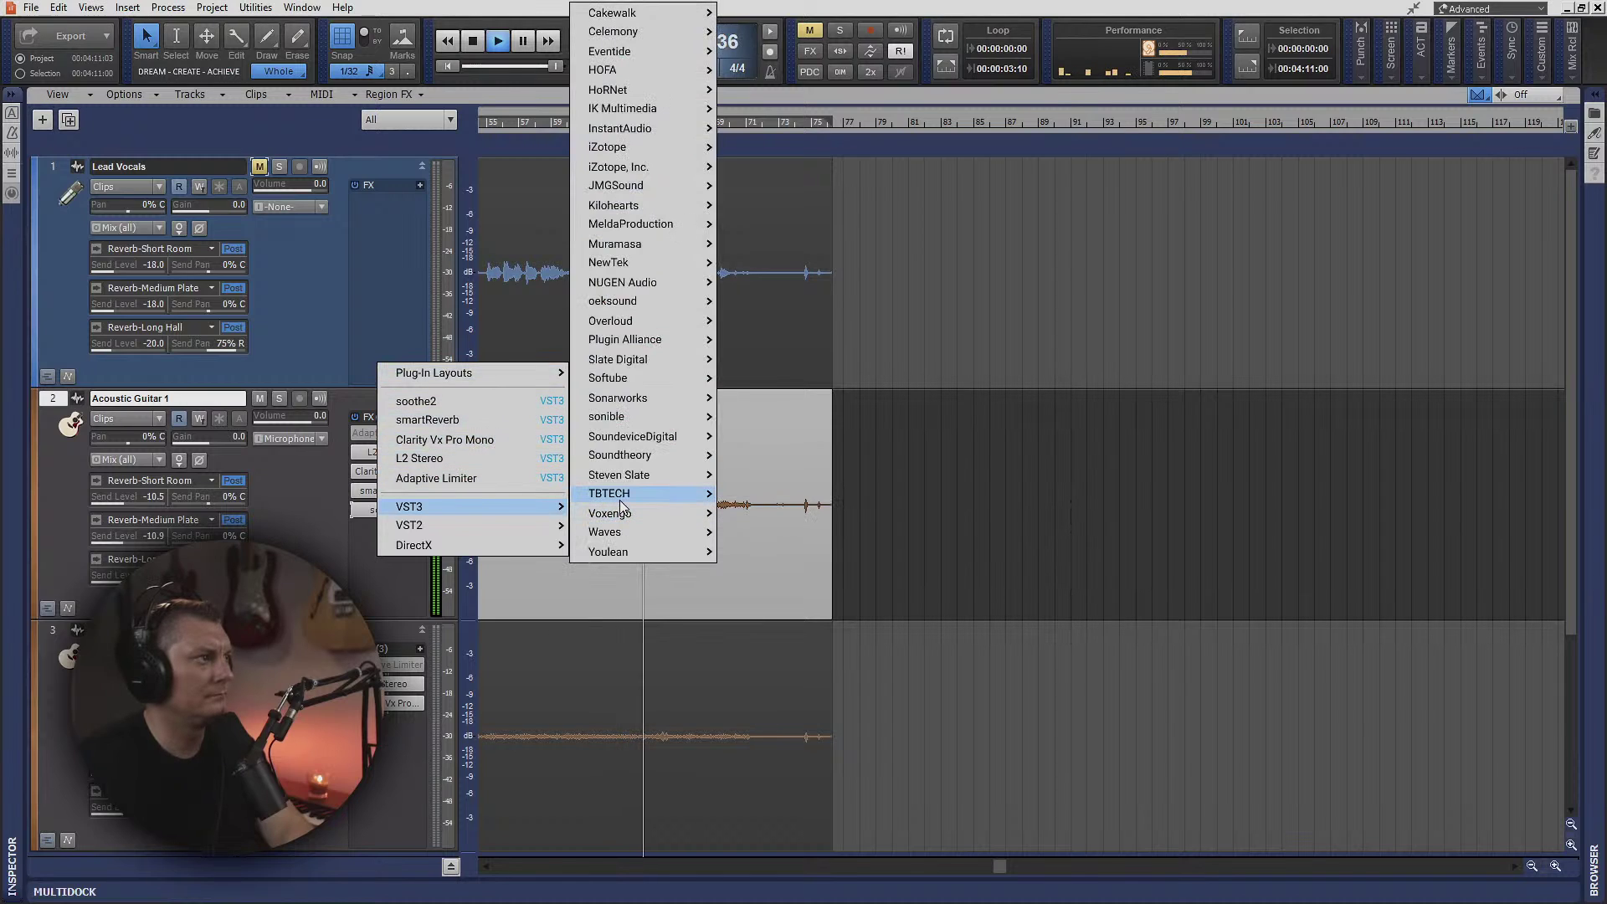
mouse_move(620, 502)
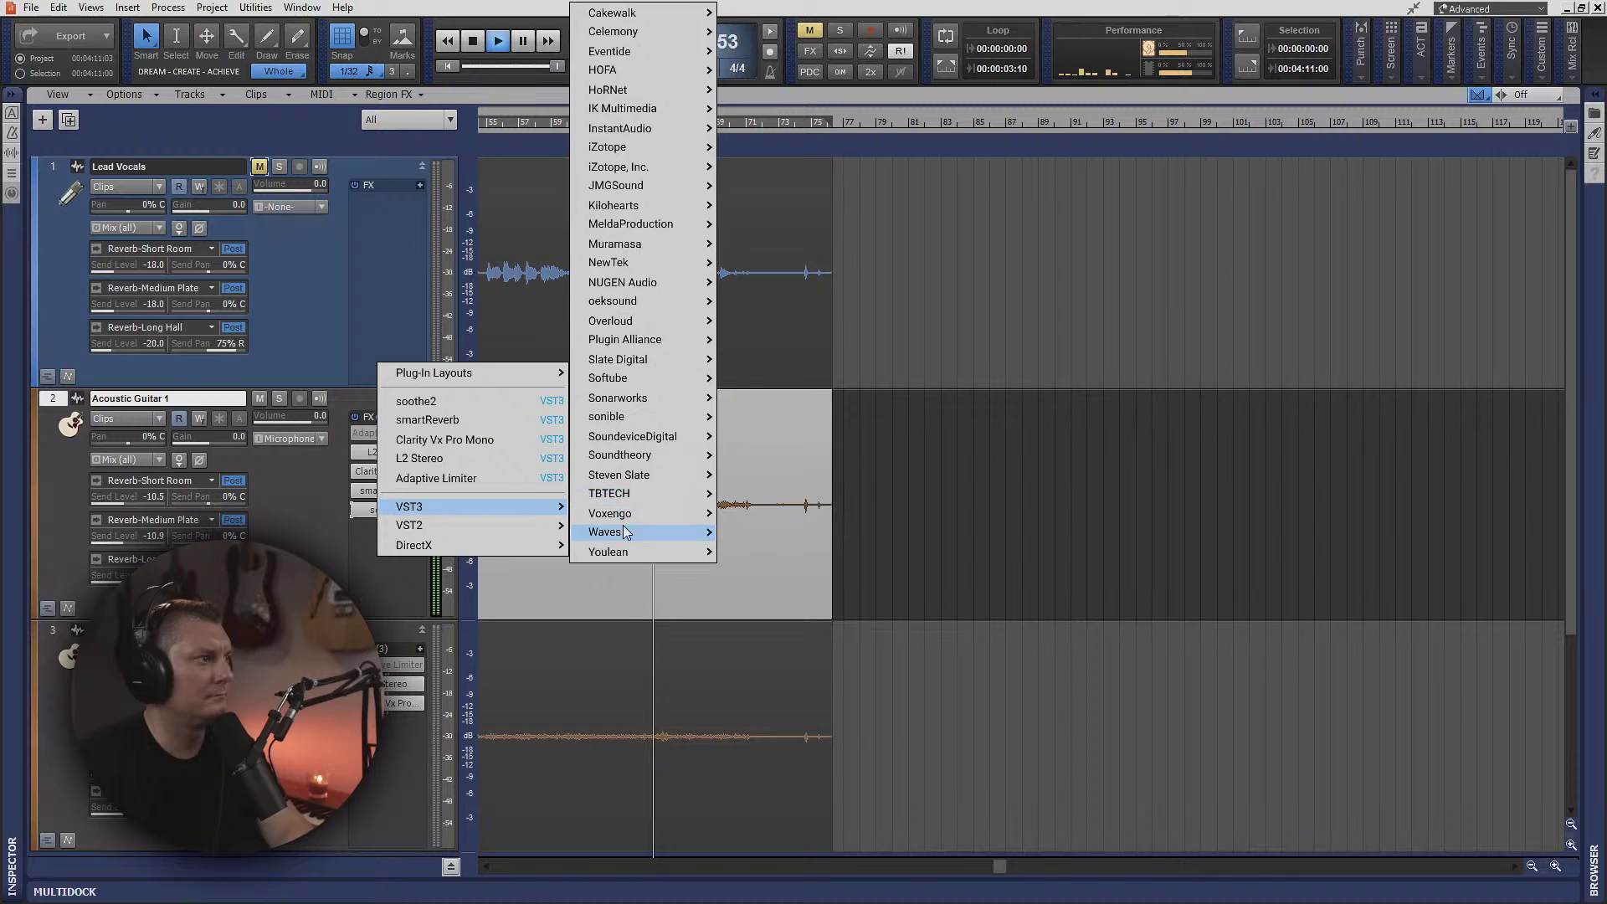
mouse_move(622, 533)
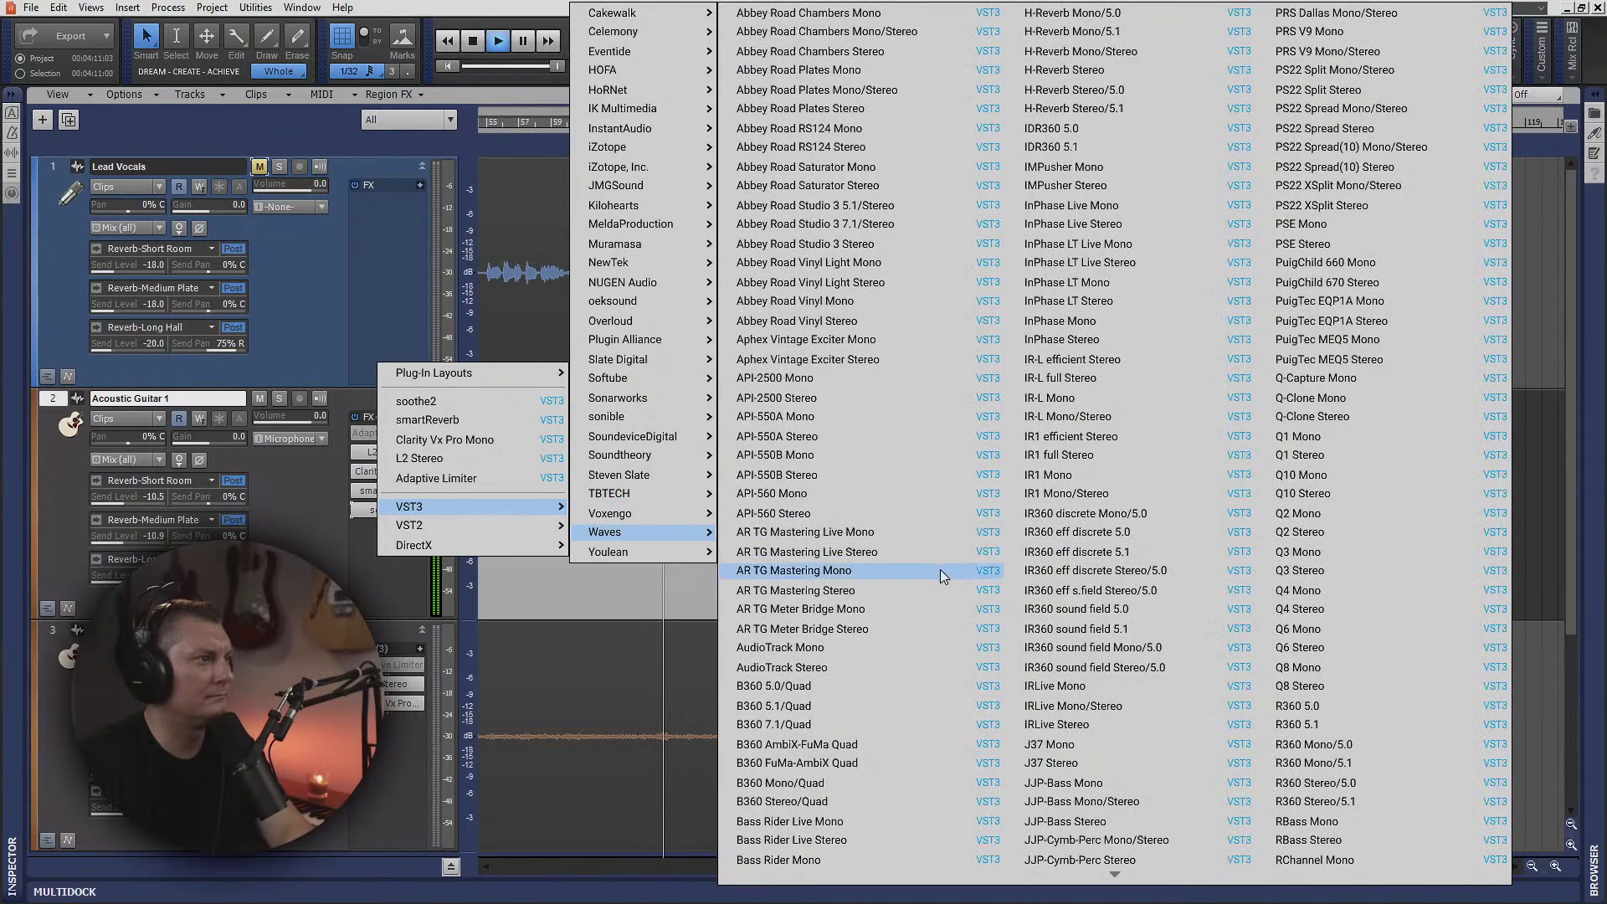
scroll(966, 584, down, 15)
scroll(950, 600, up, 10)
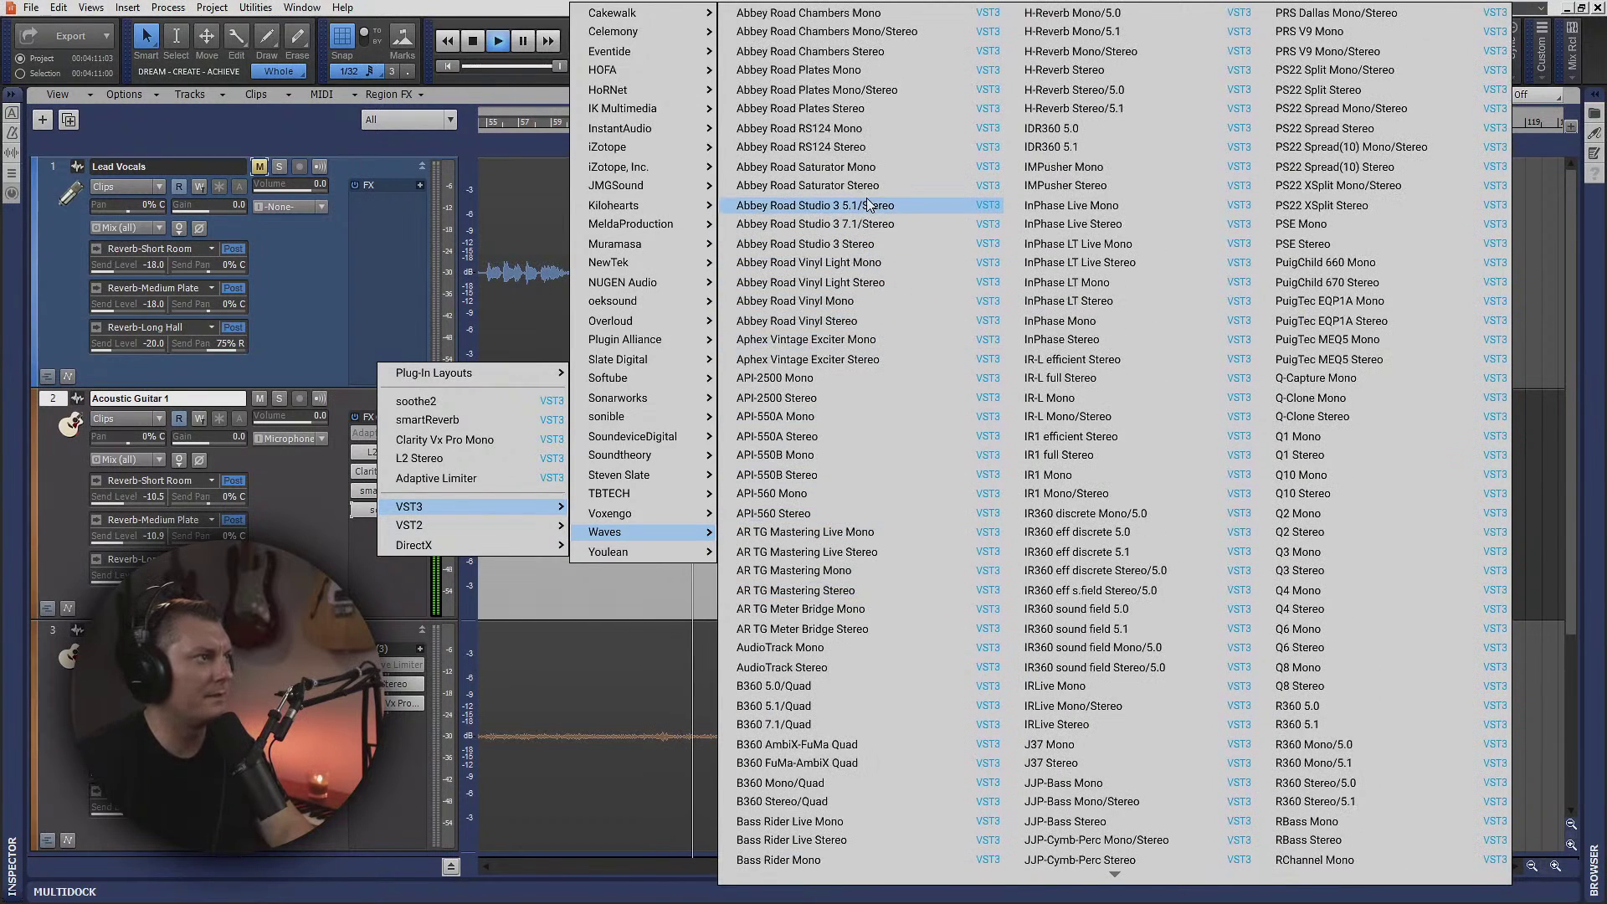
click(865, 99)
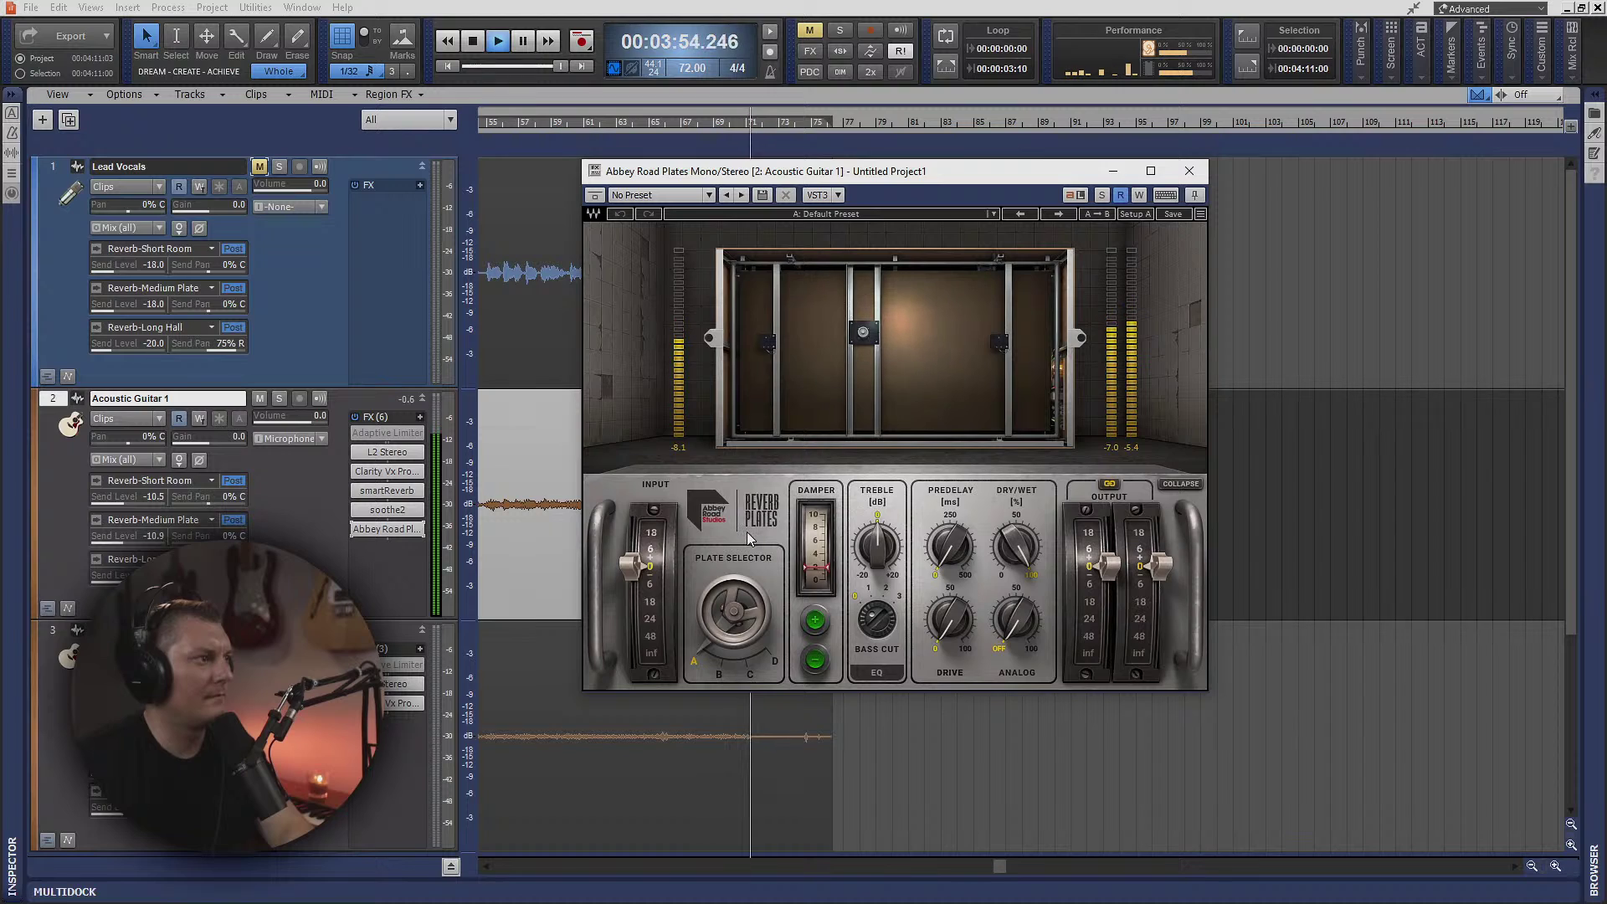
- Play the guitar from about bar 57, increase the plate reverb's bass cut, lower its dry/wet mix and adjust the damper
click(513, 139)
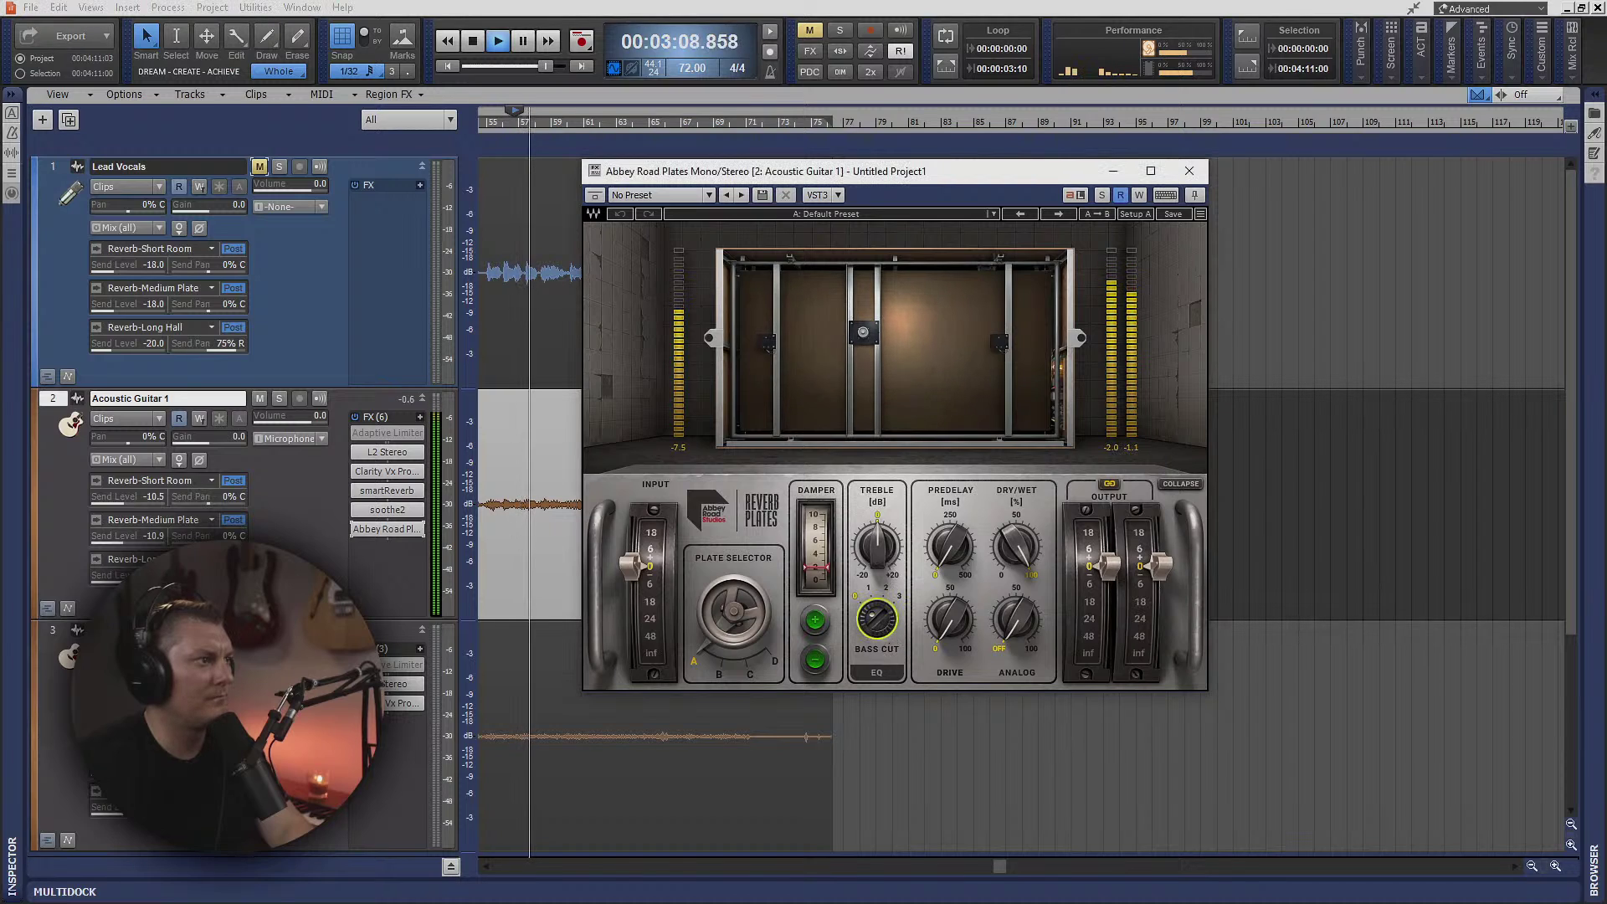
drag(879, 626, 878, 618)
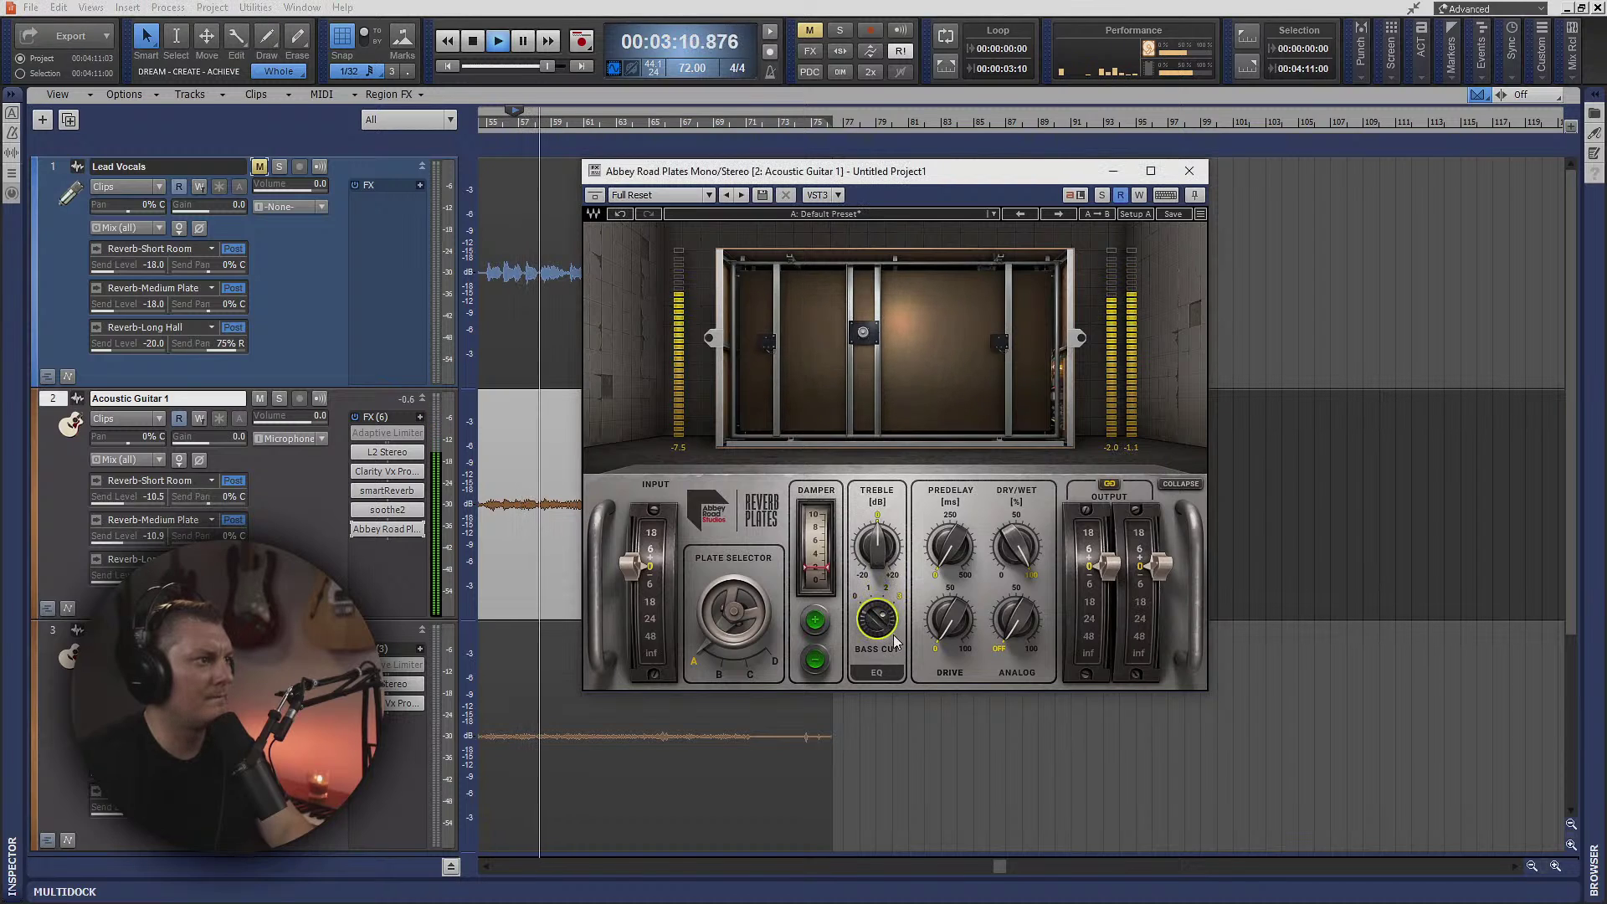
drag(1015, 548, 1015, 560)
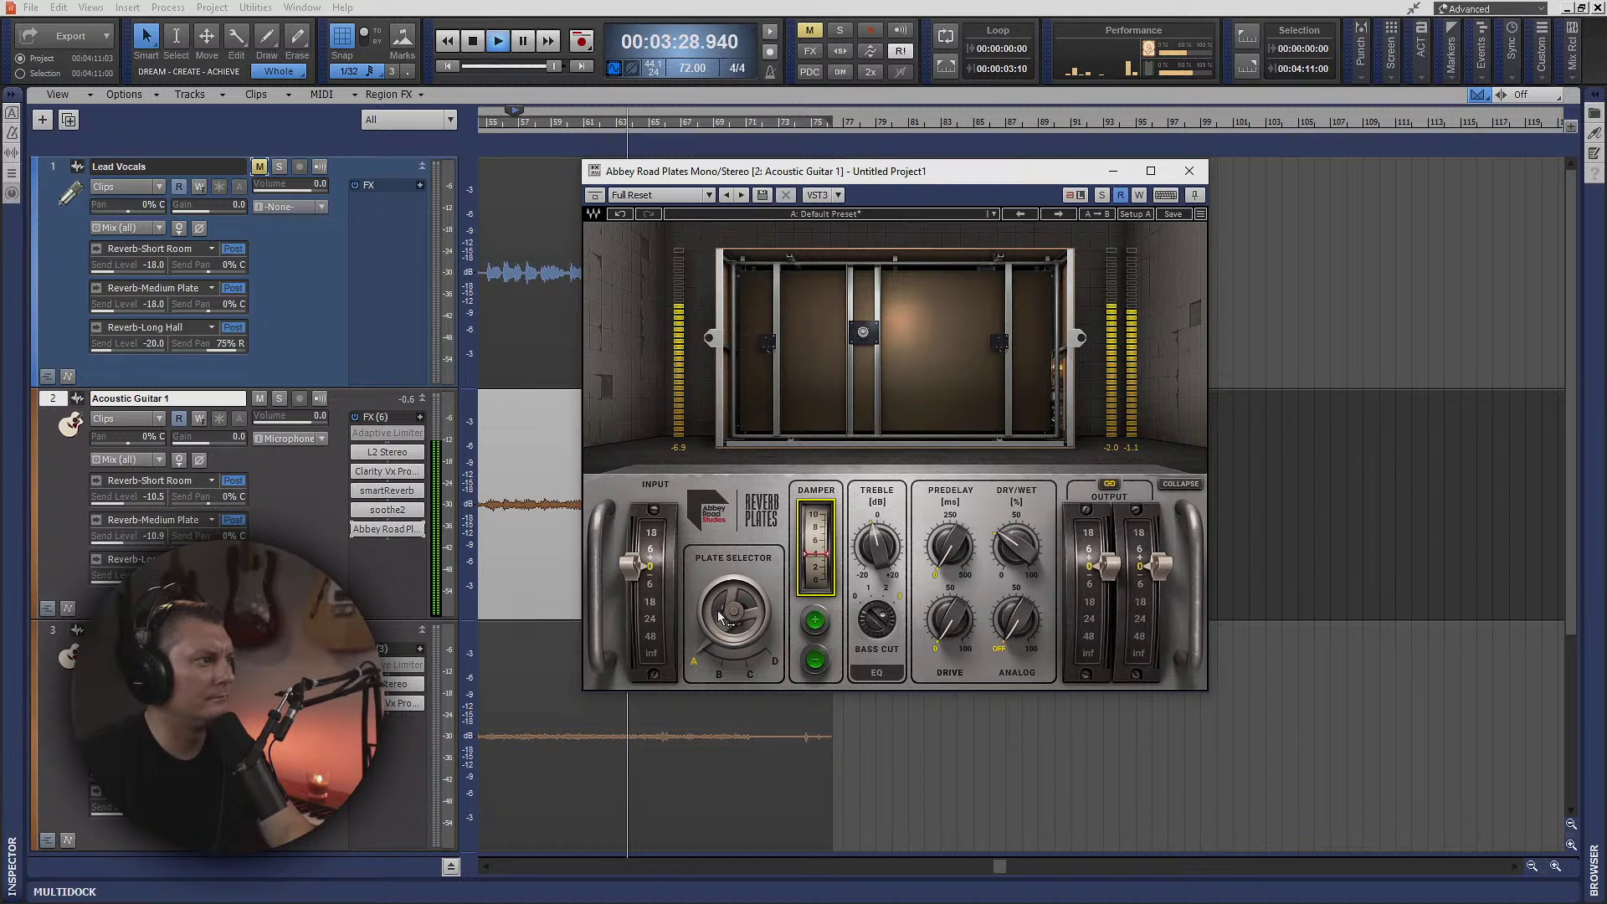
- Audition plate C, select plate B, raise the Drive and Analog amounts slightly and close the plate reverb window
click(750, 674)
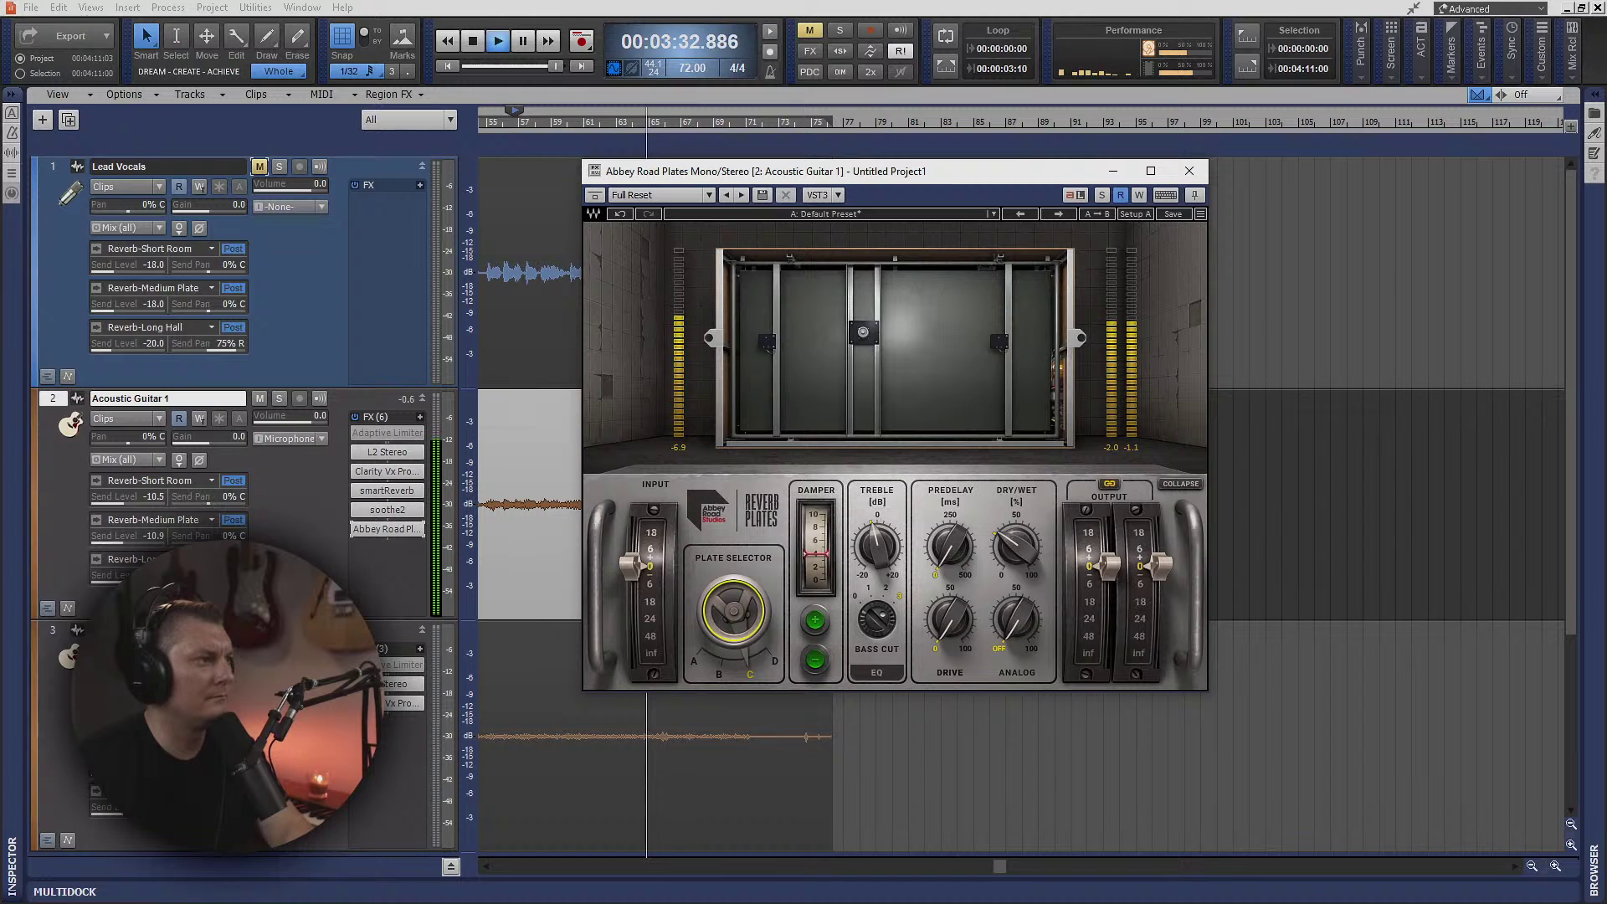
click(718, 673)
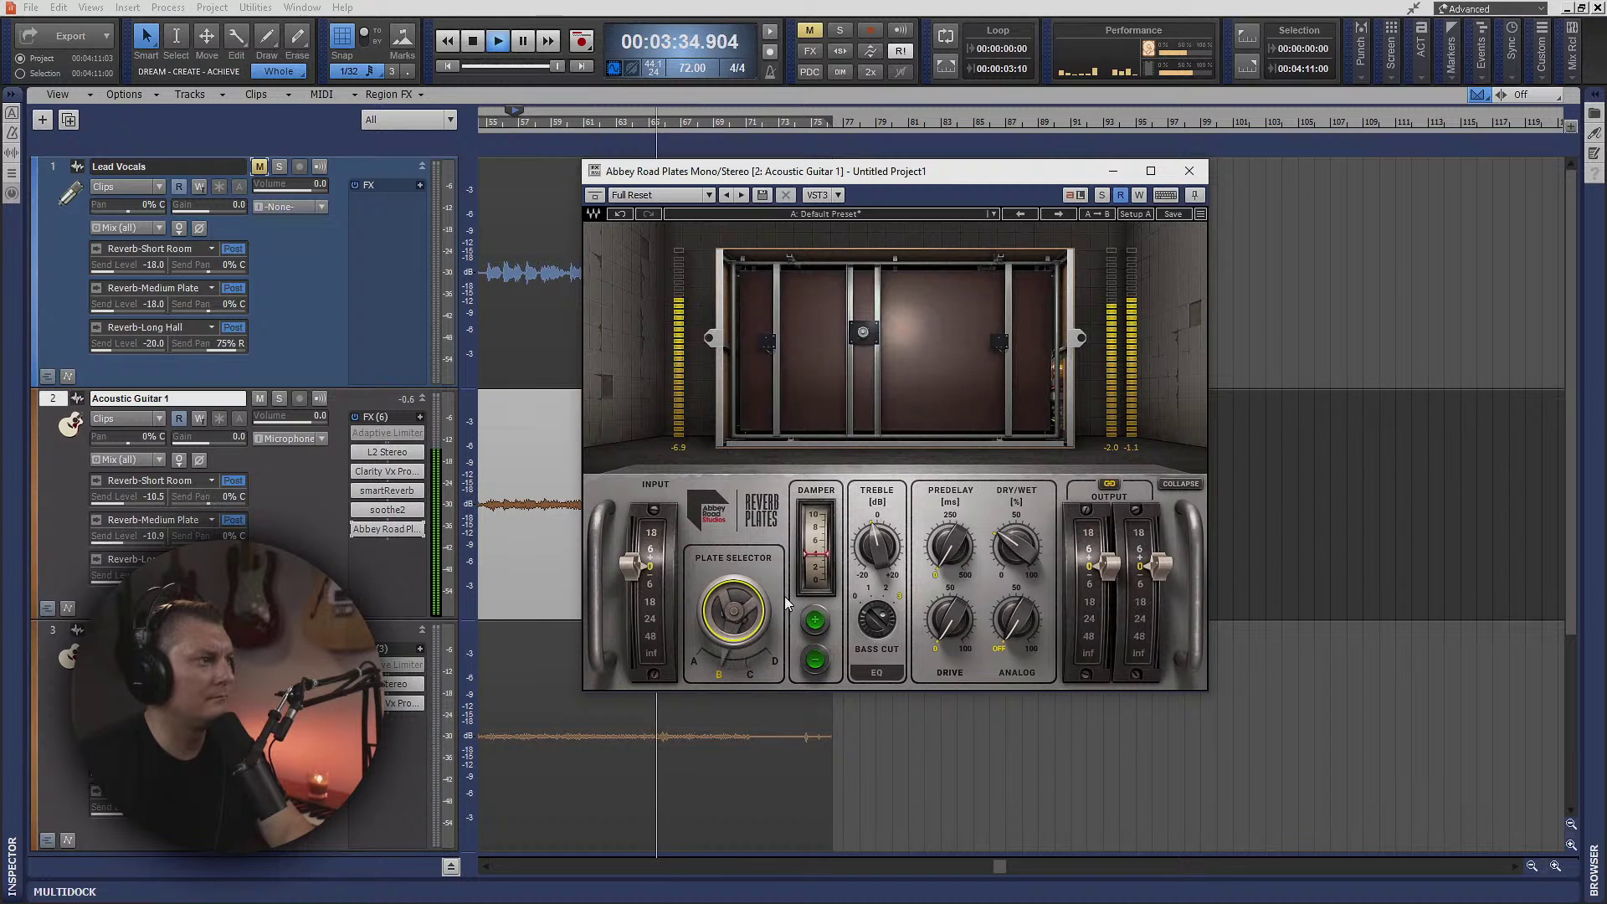
mouse_move(960, 630)
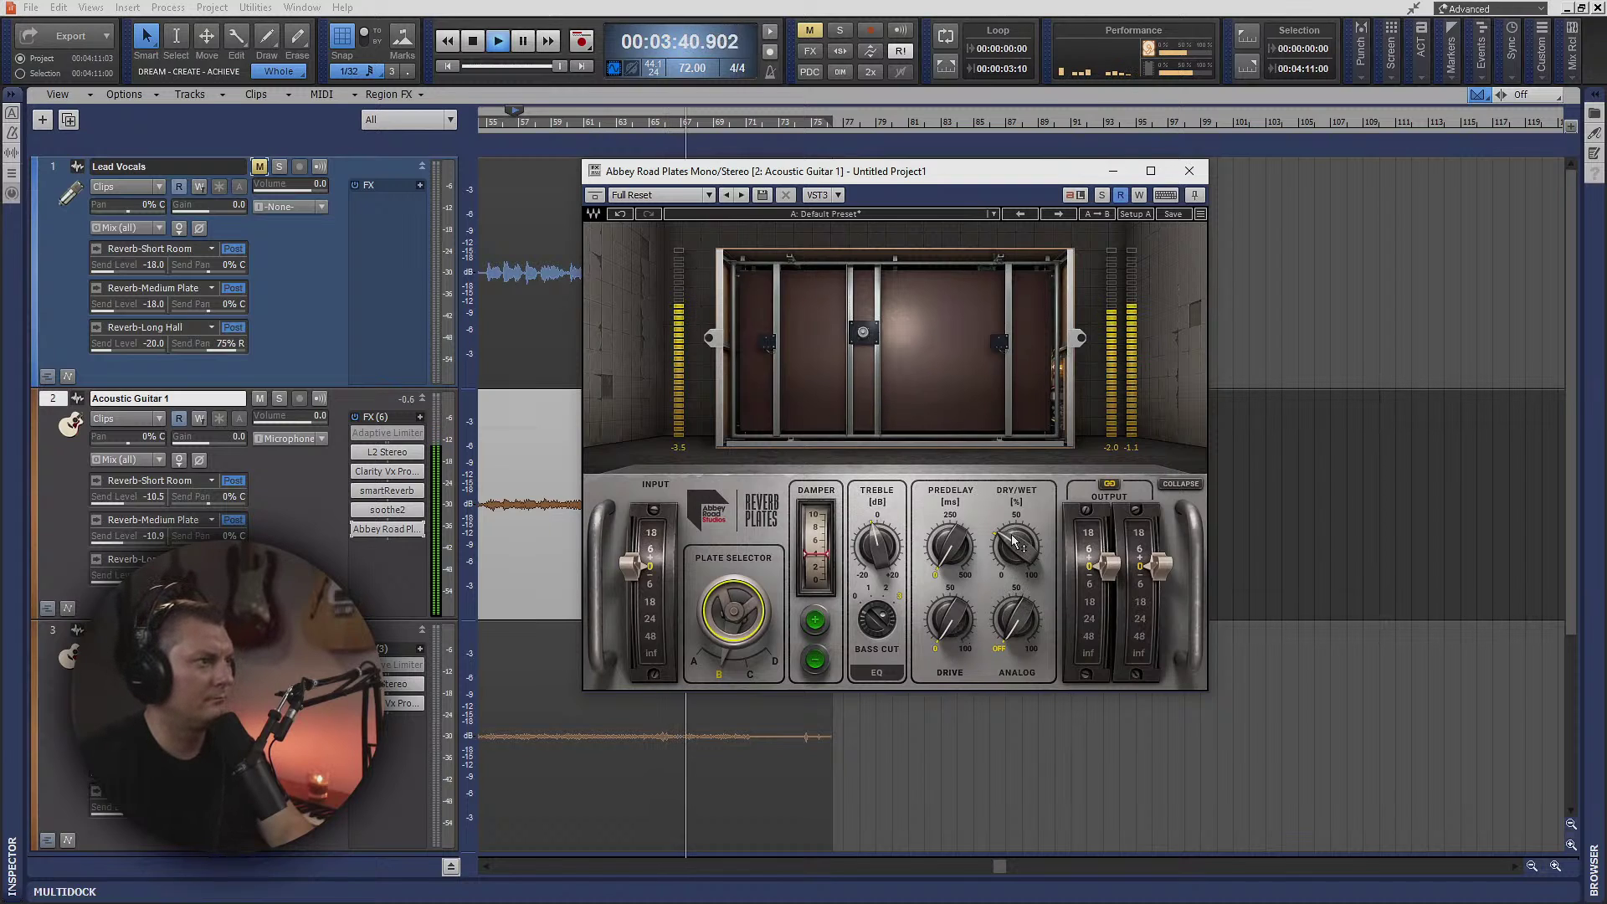
drag(1021, 619, 948, 621)
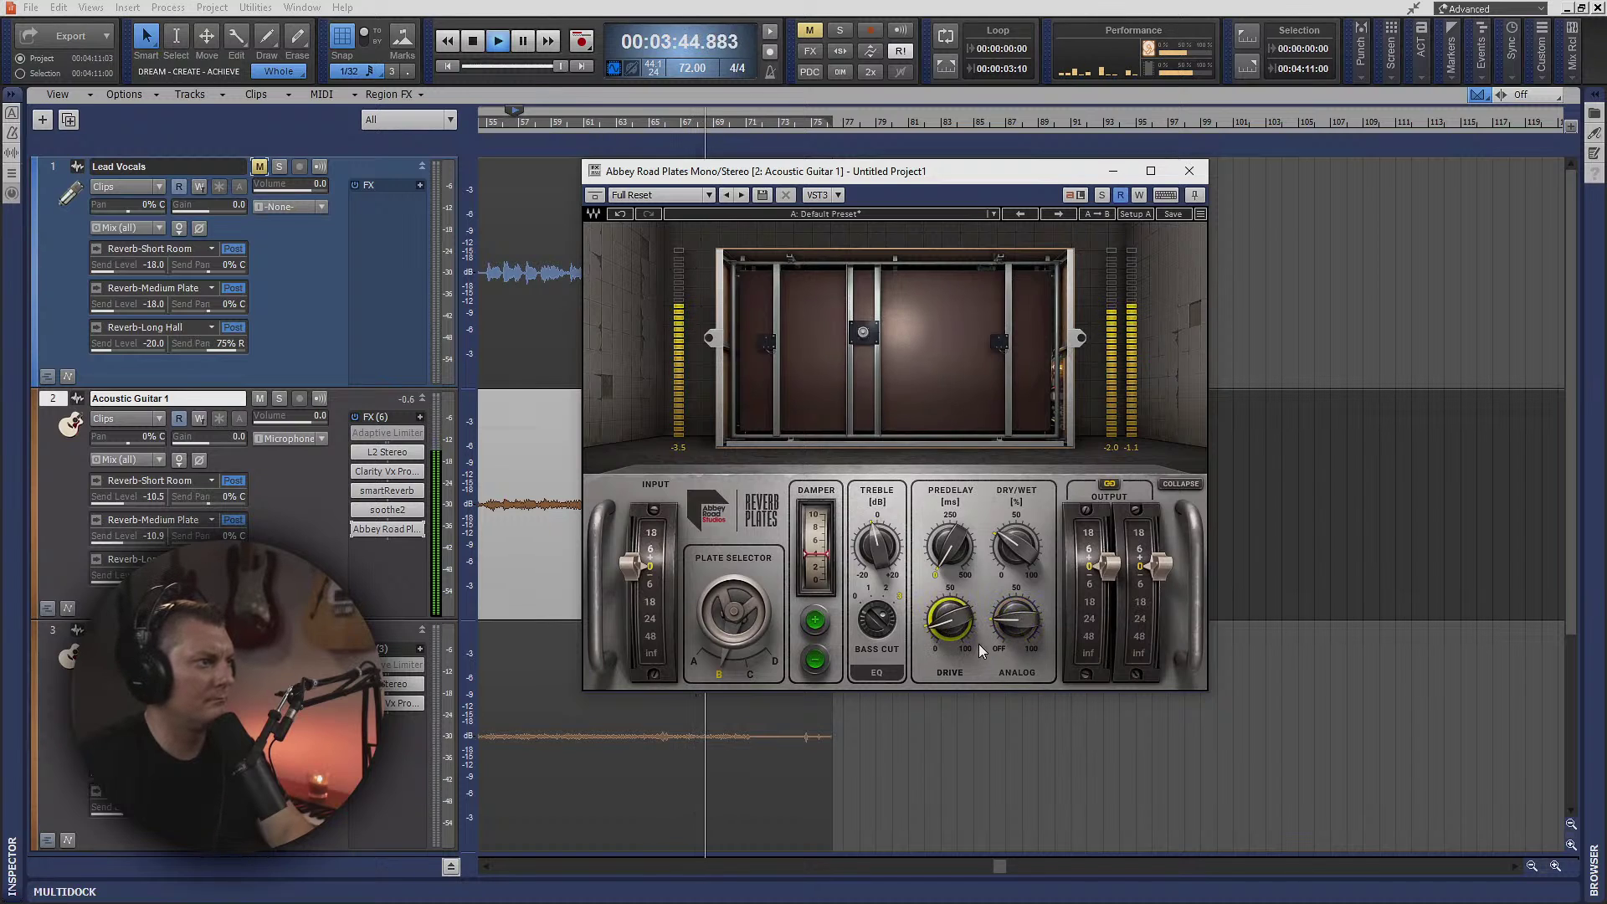
click(1191, 171)
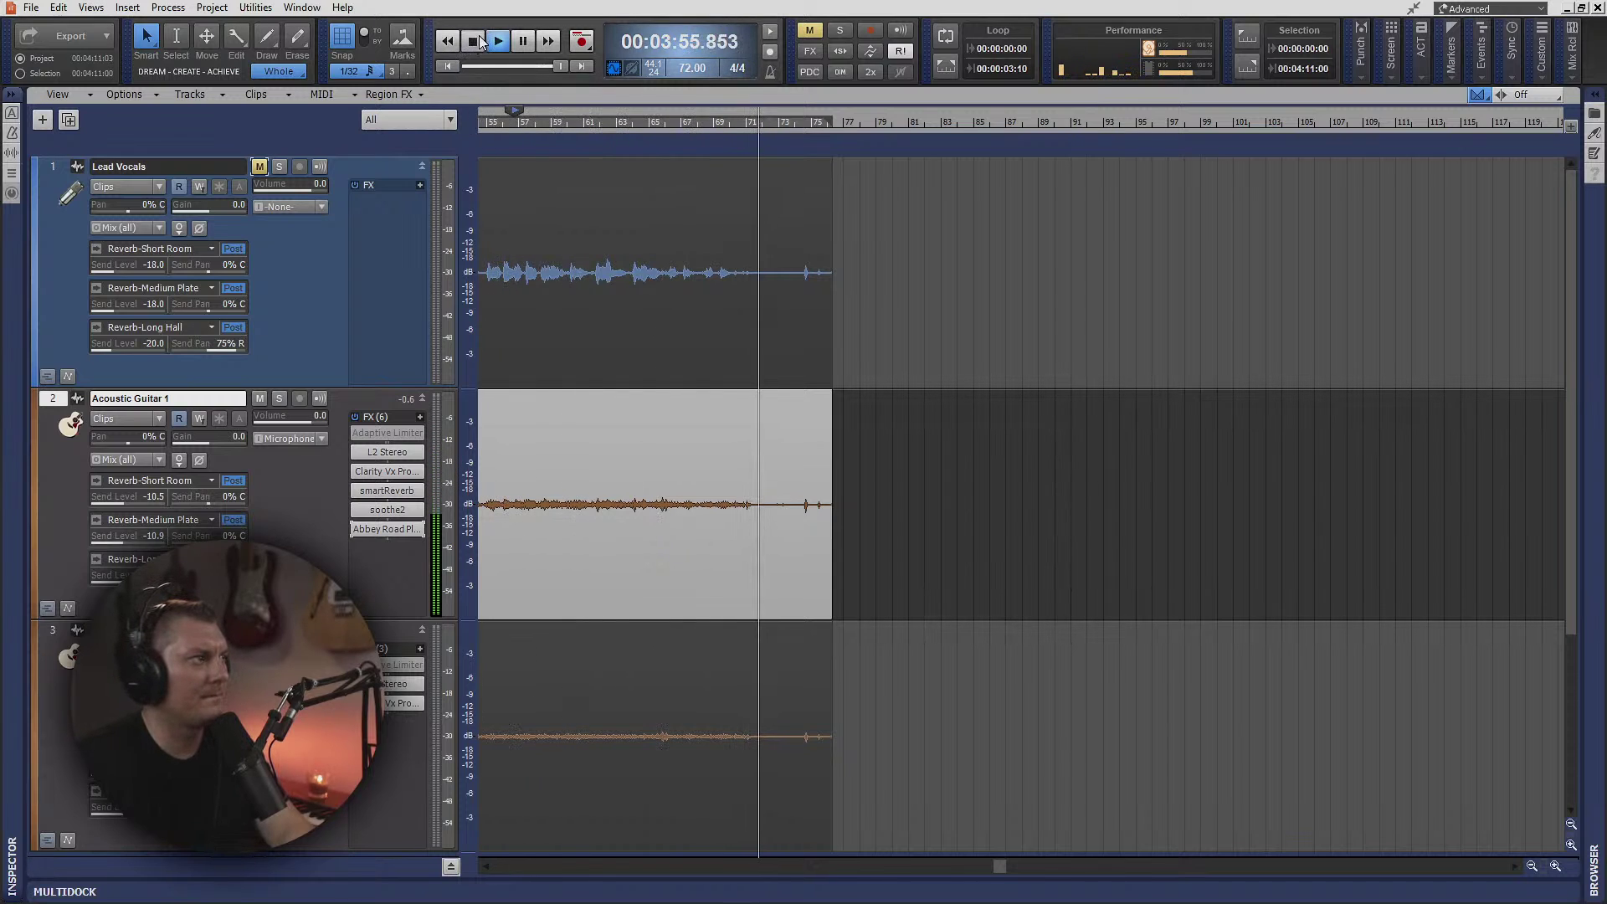
- Compare the guitar with smartReverb bypassed and active, playing from just before the guitar enters
key(space)
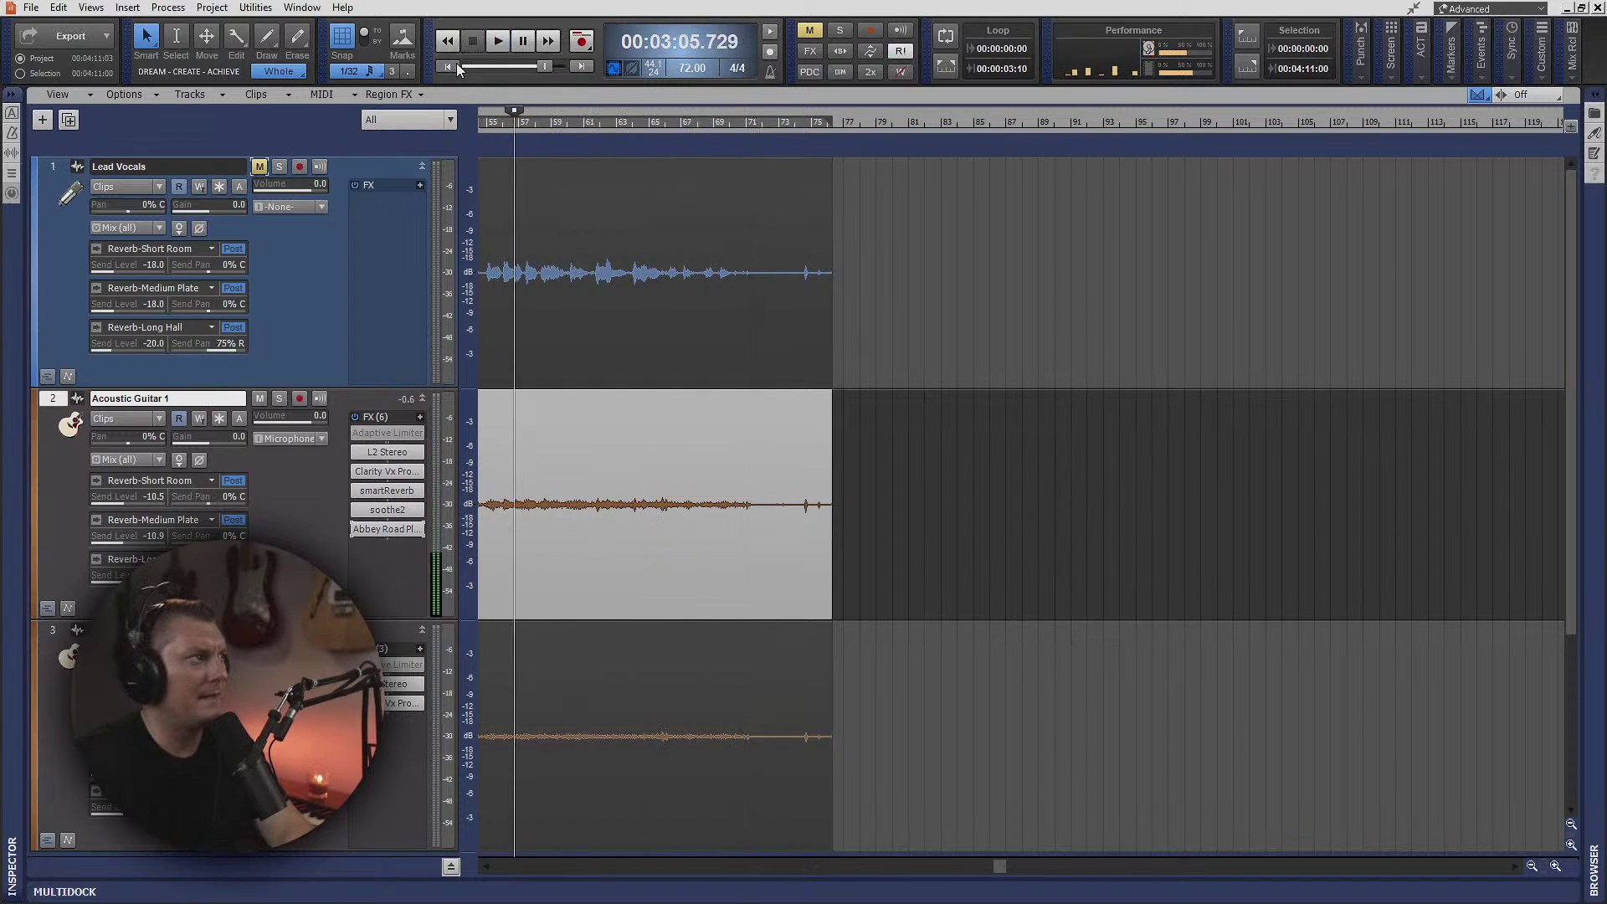
click(456, 67)
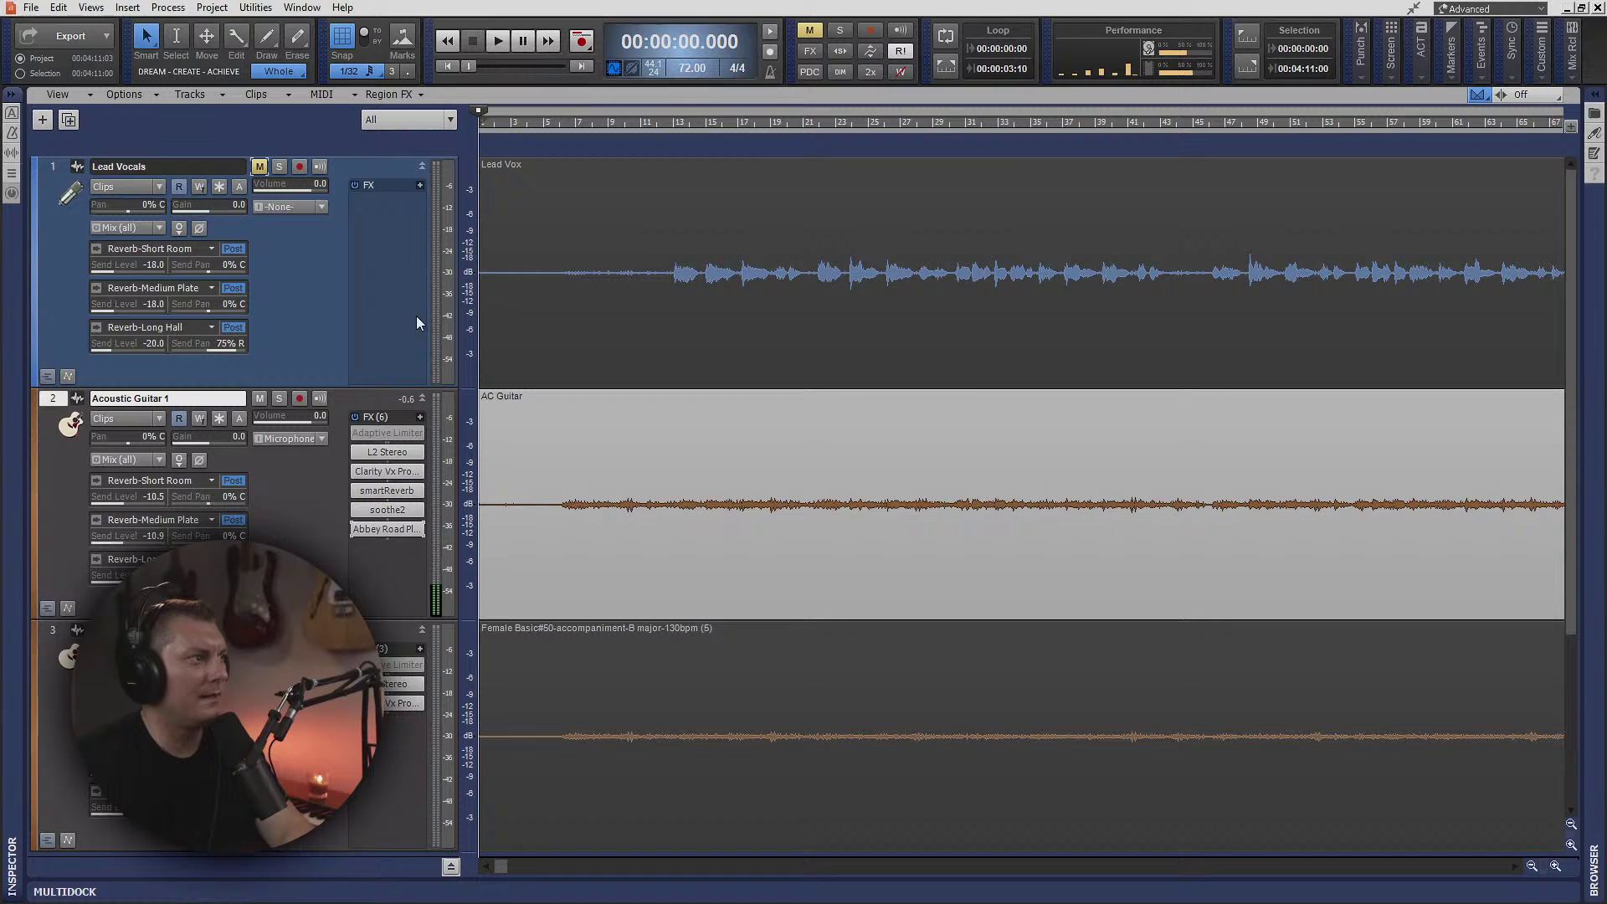
click(357, 494)
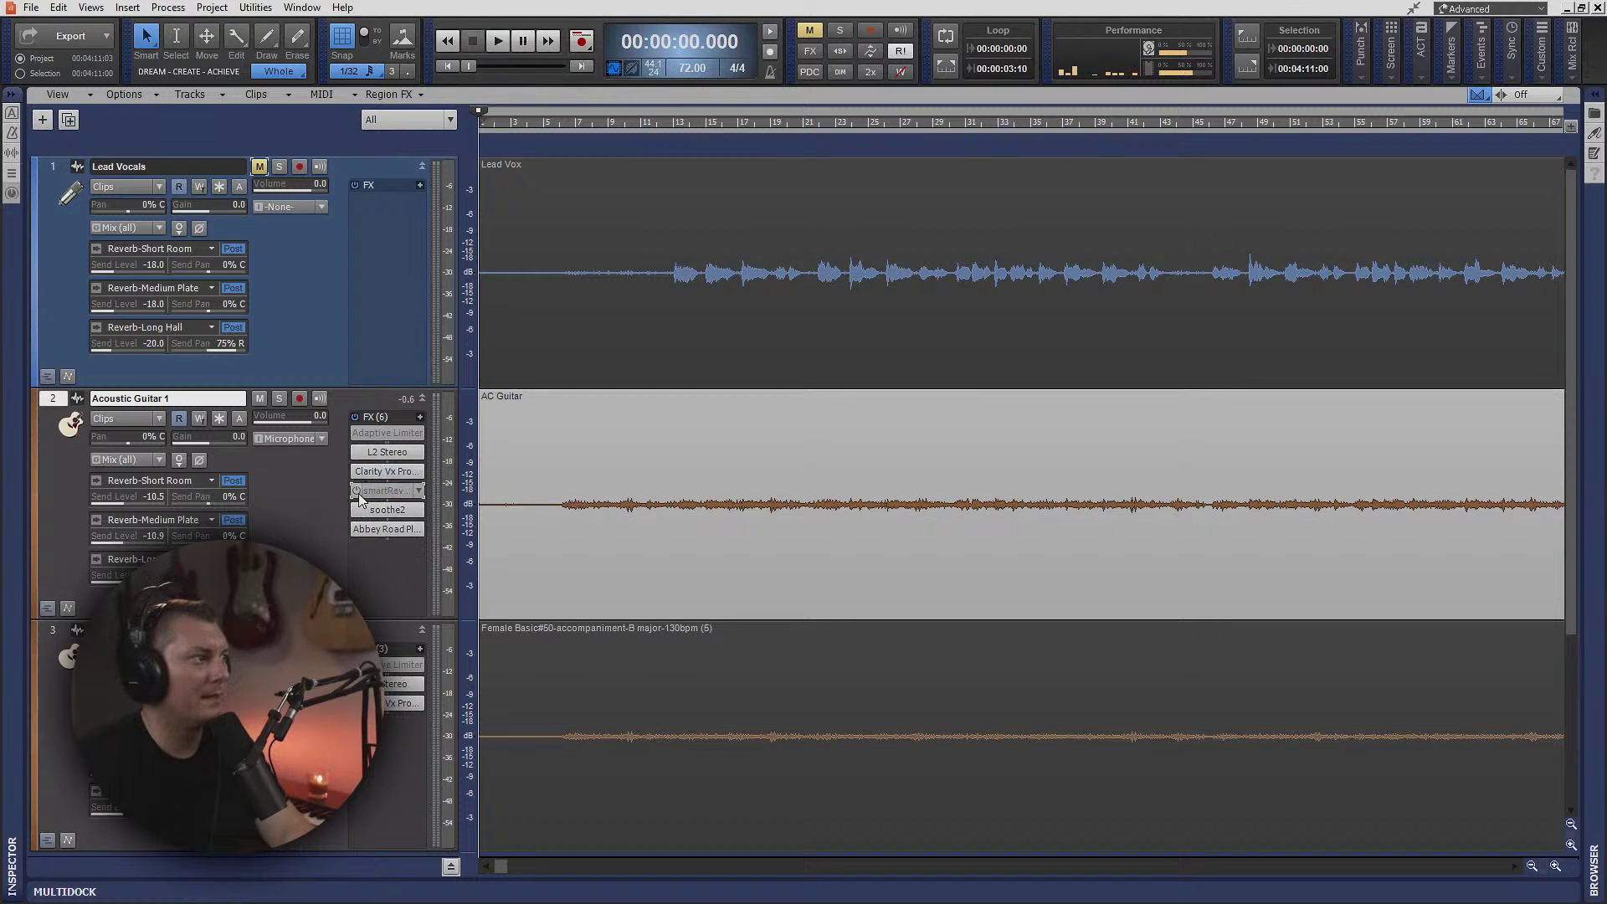
click(556, 121)
key(space)
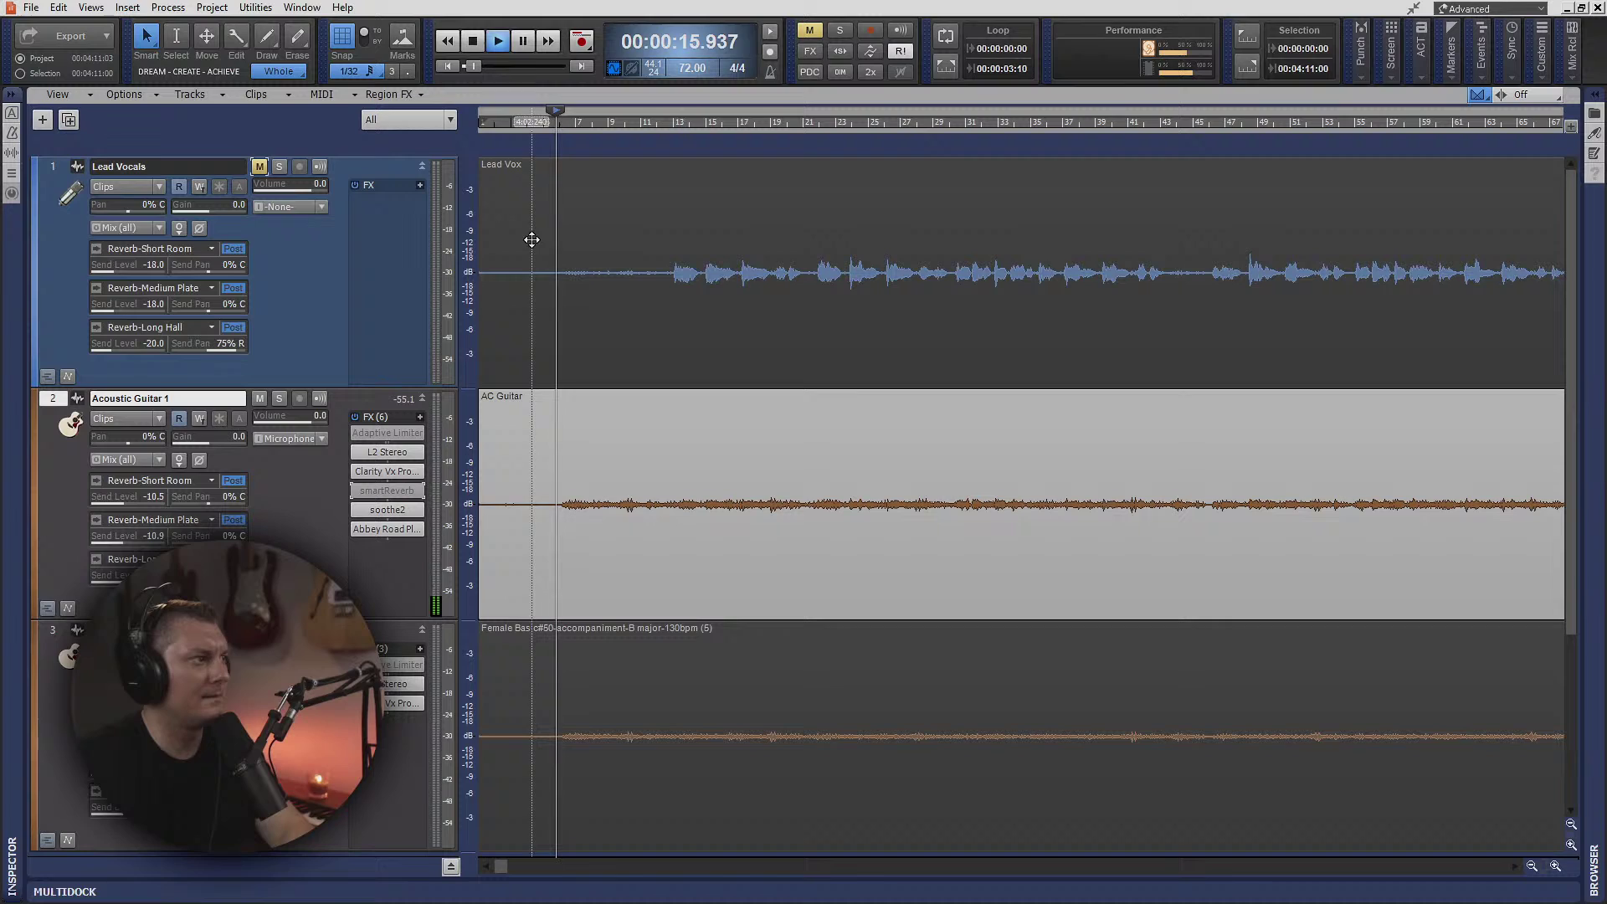
click(356, 492)
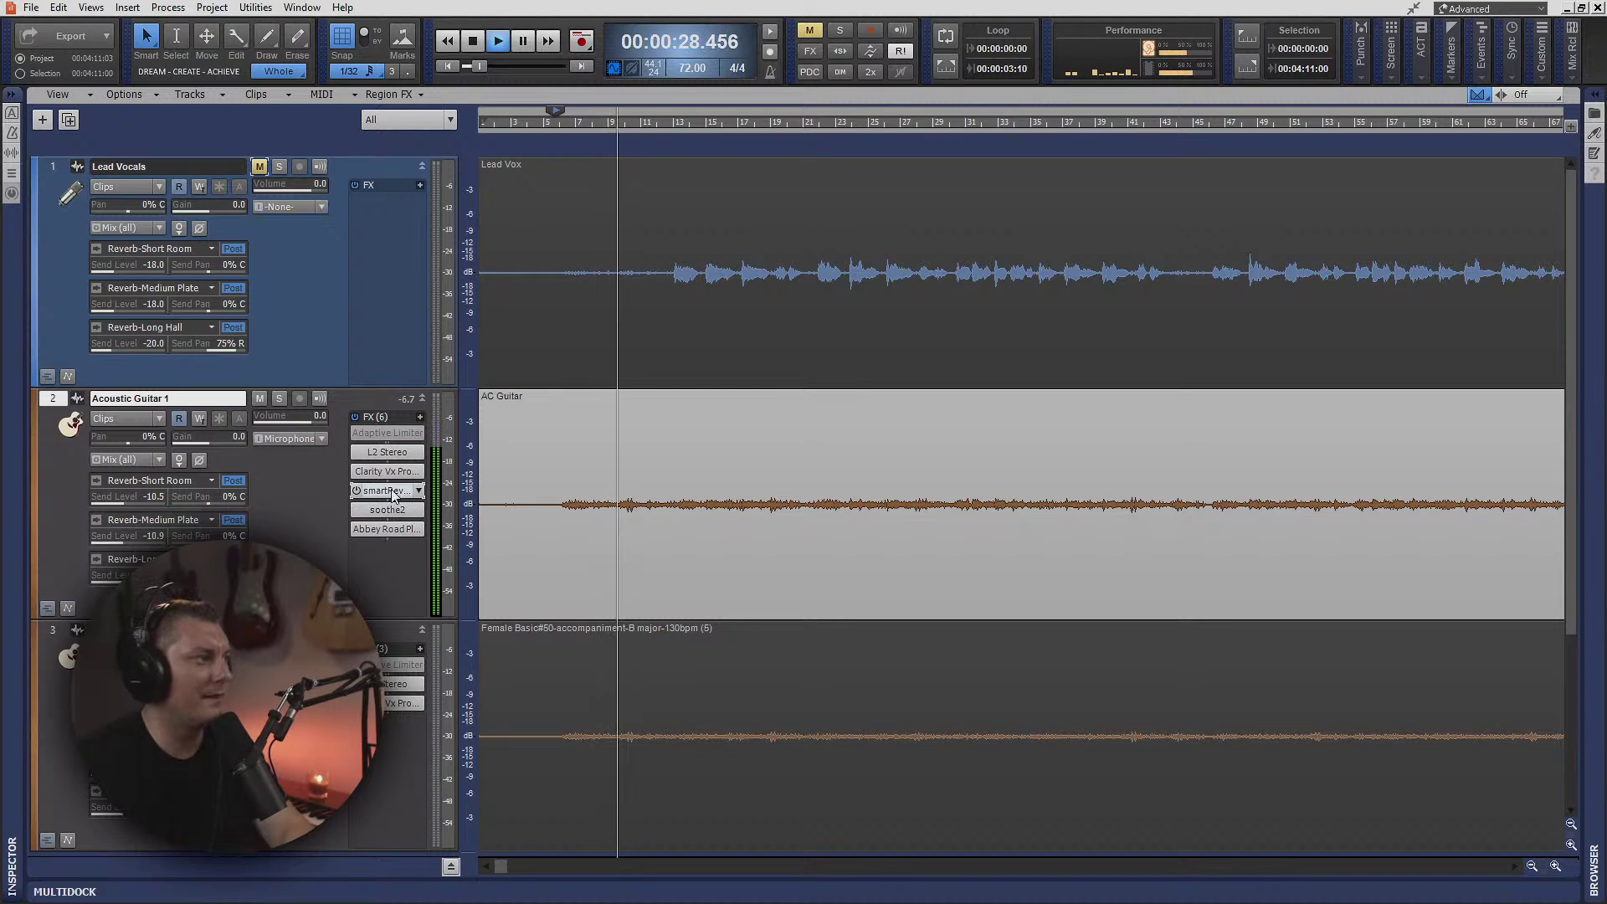
- Move the L2 Stereo limiter to the end of the Acoustic Guitar 1 effects chain
drag(387, 452, 397, 544)
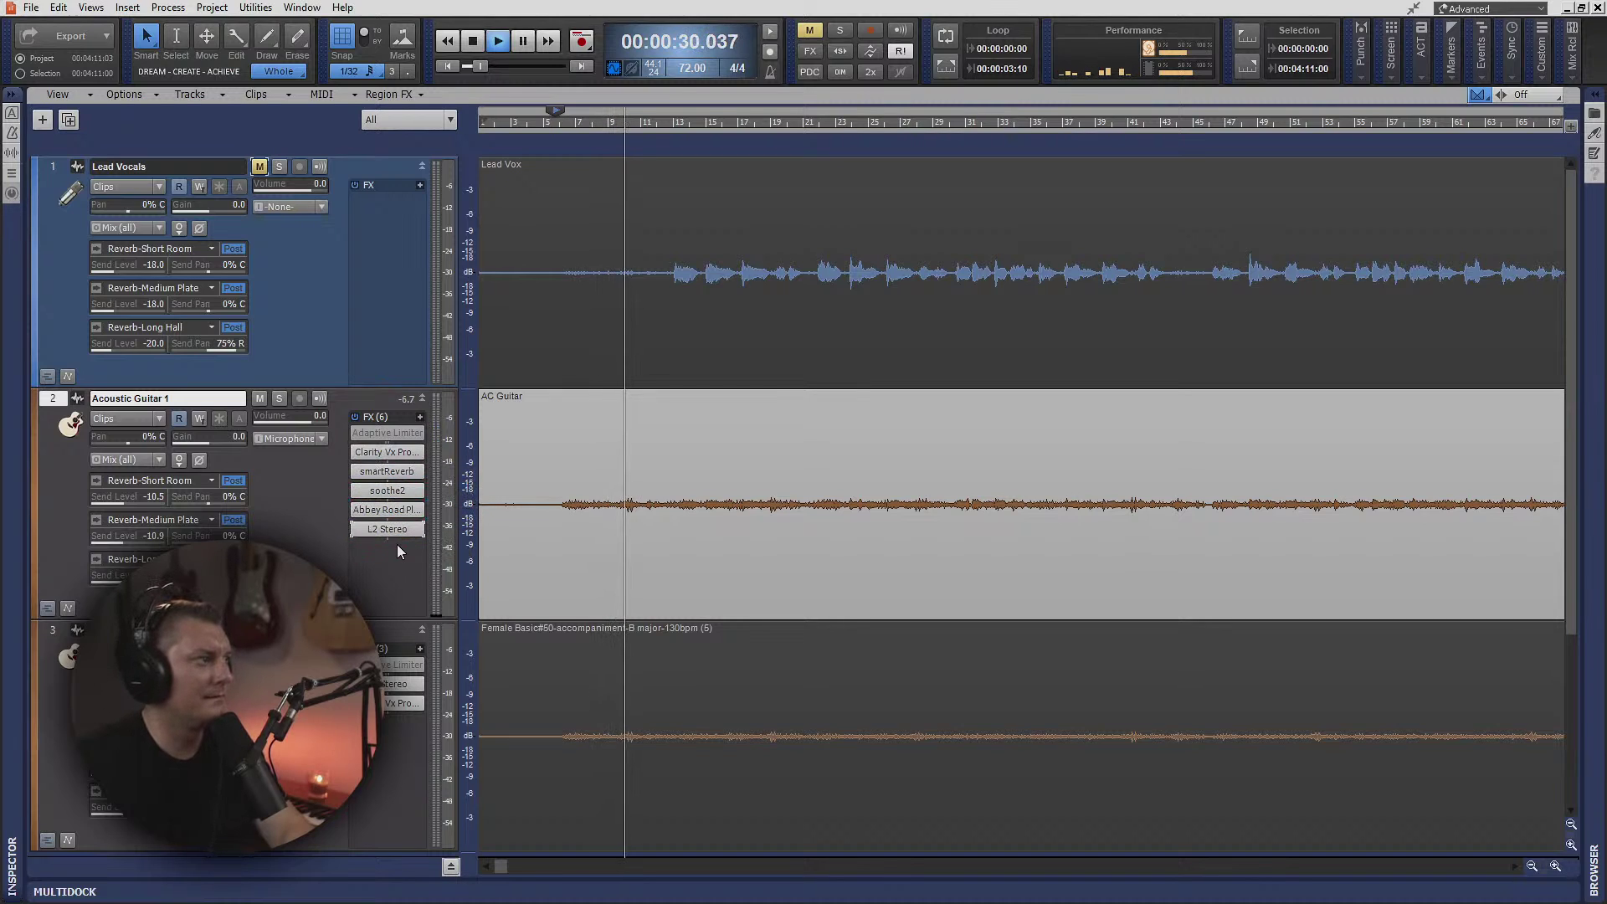
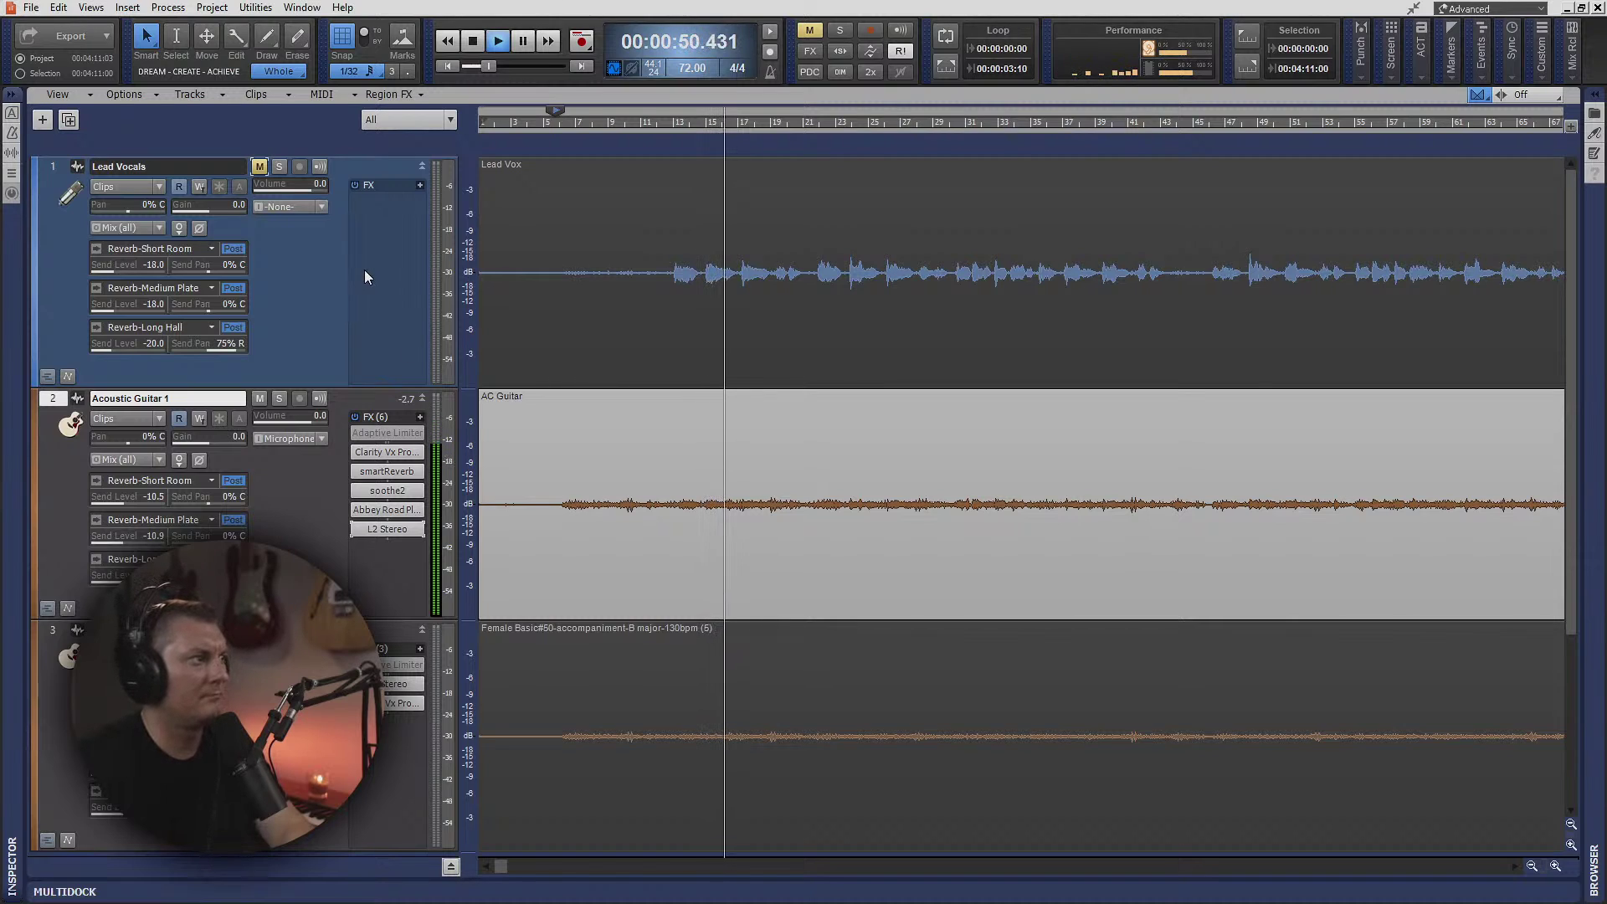
- Stop playback and delete the Reverb-Short Room, Reverb-Medium Plate and Reverb-Long Hall sends from the first Acoustic Guitar 1 track (track 2)
key(space)
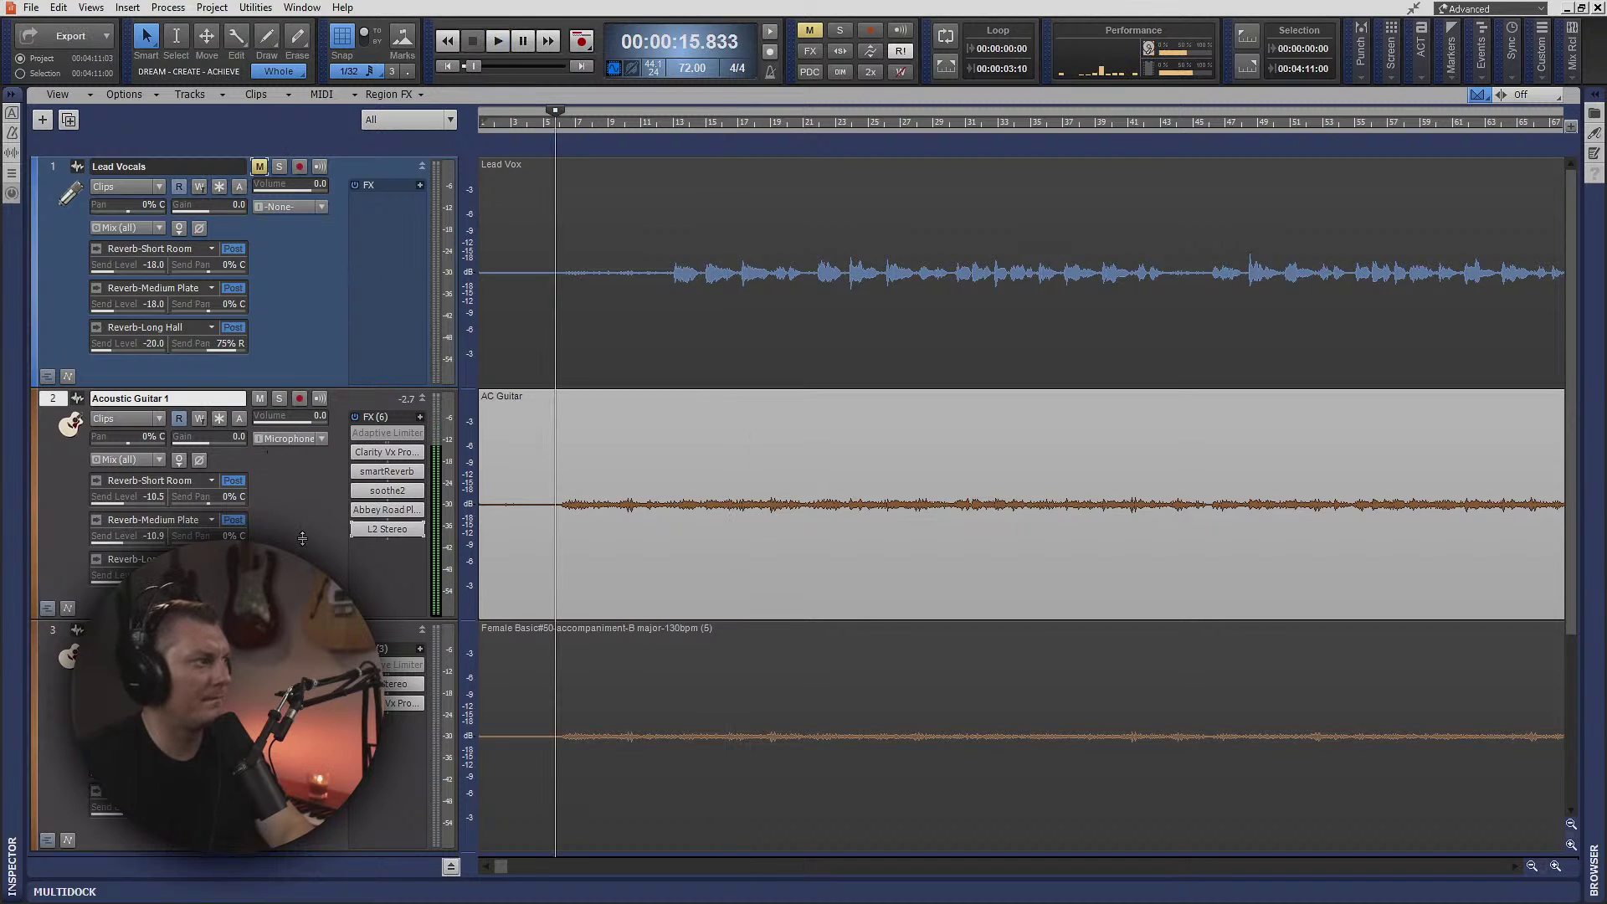
scroll(306, 535, down, 3)
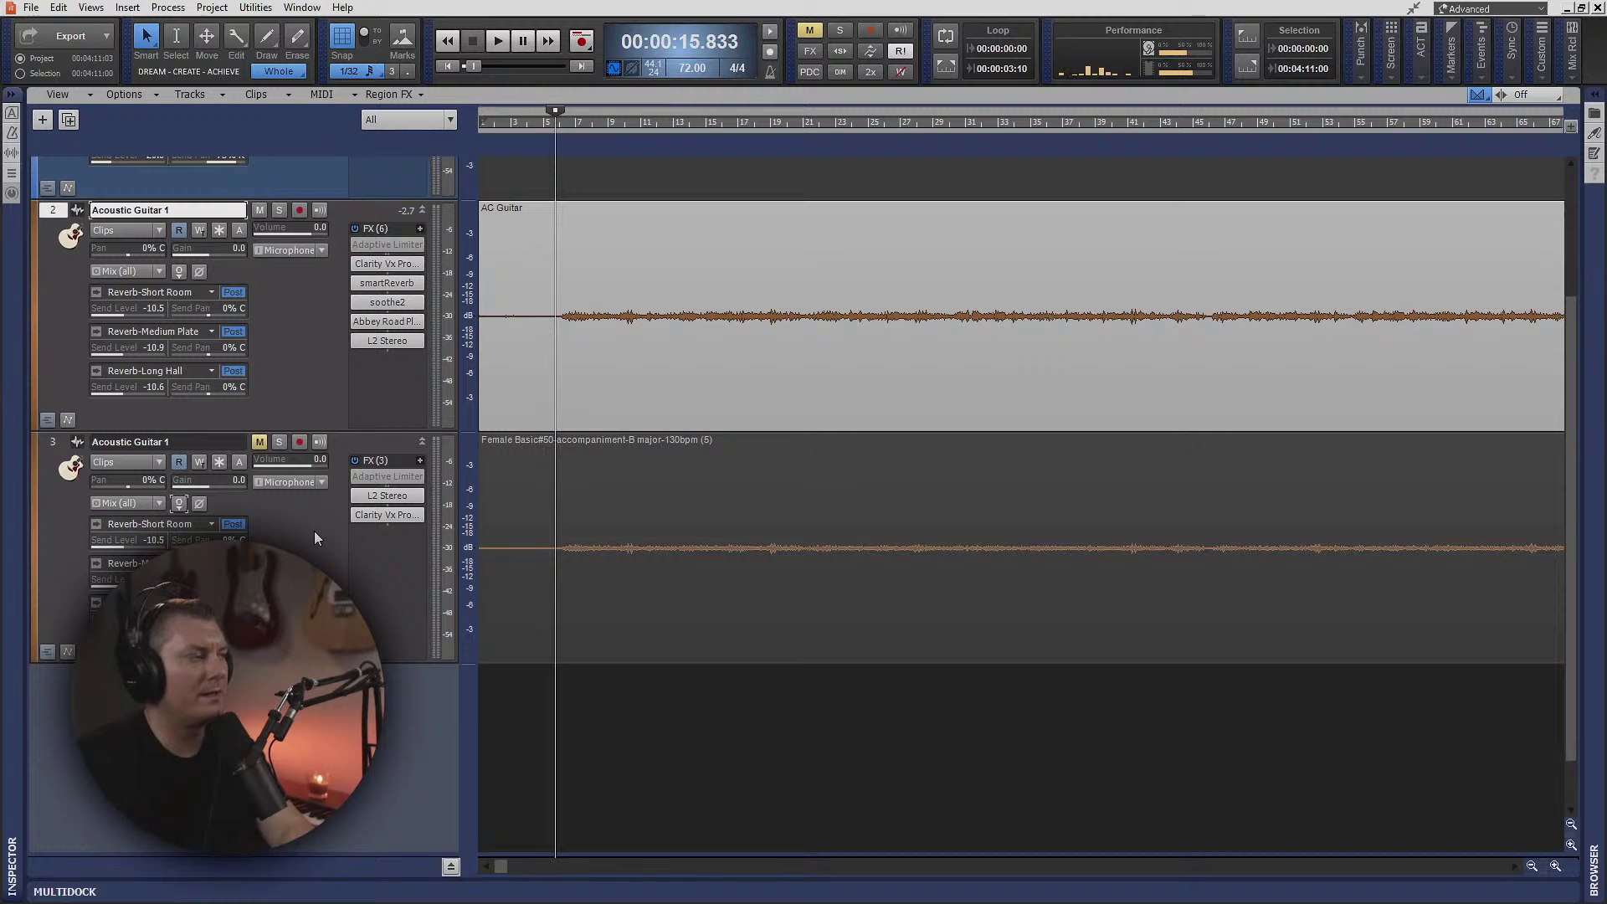
click(298, 441)
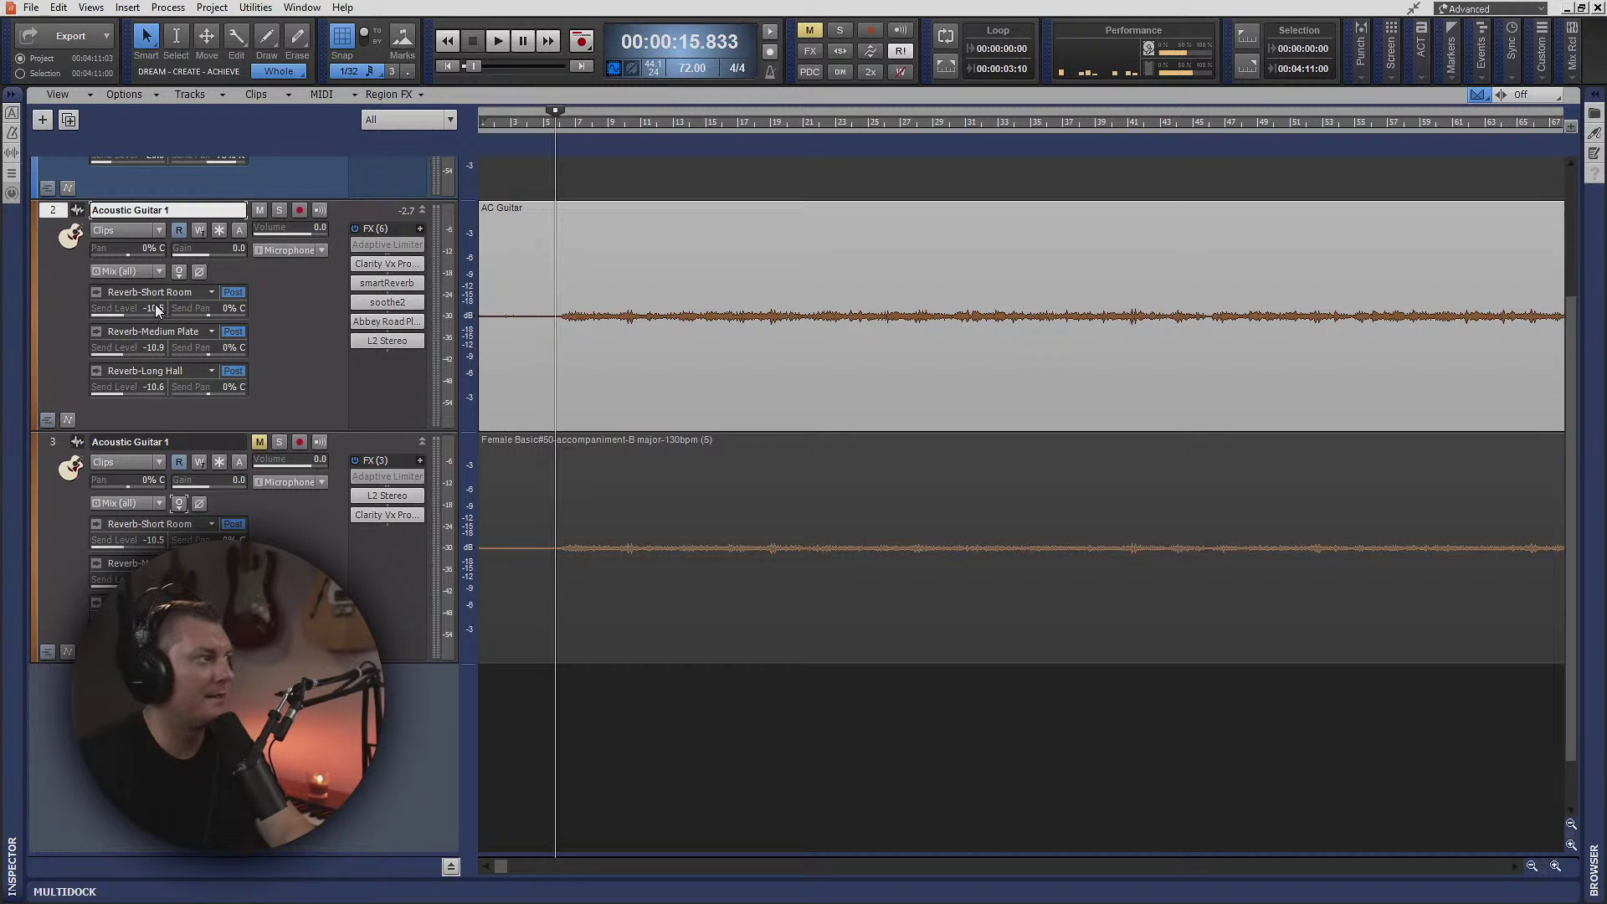
right_click(211, 298)
click(266, 326)
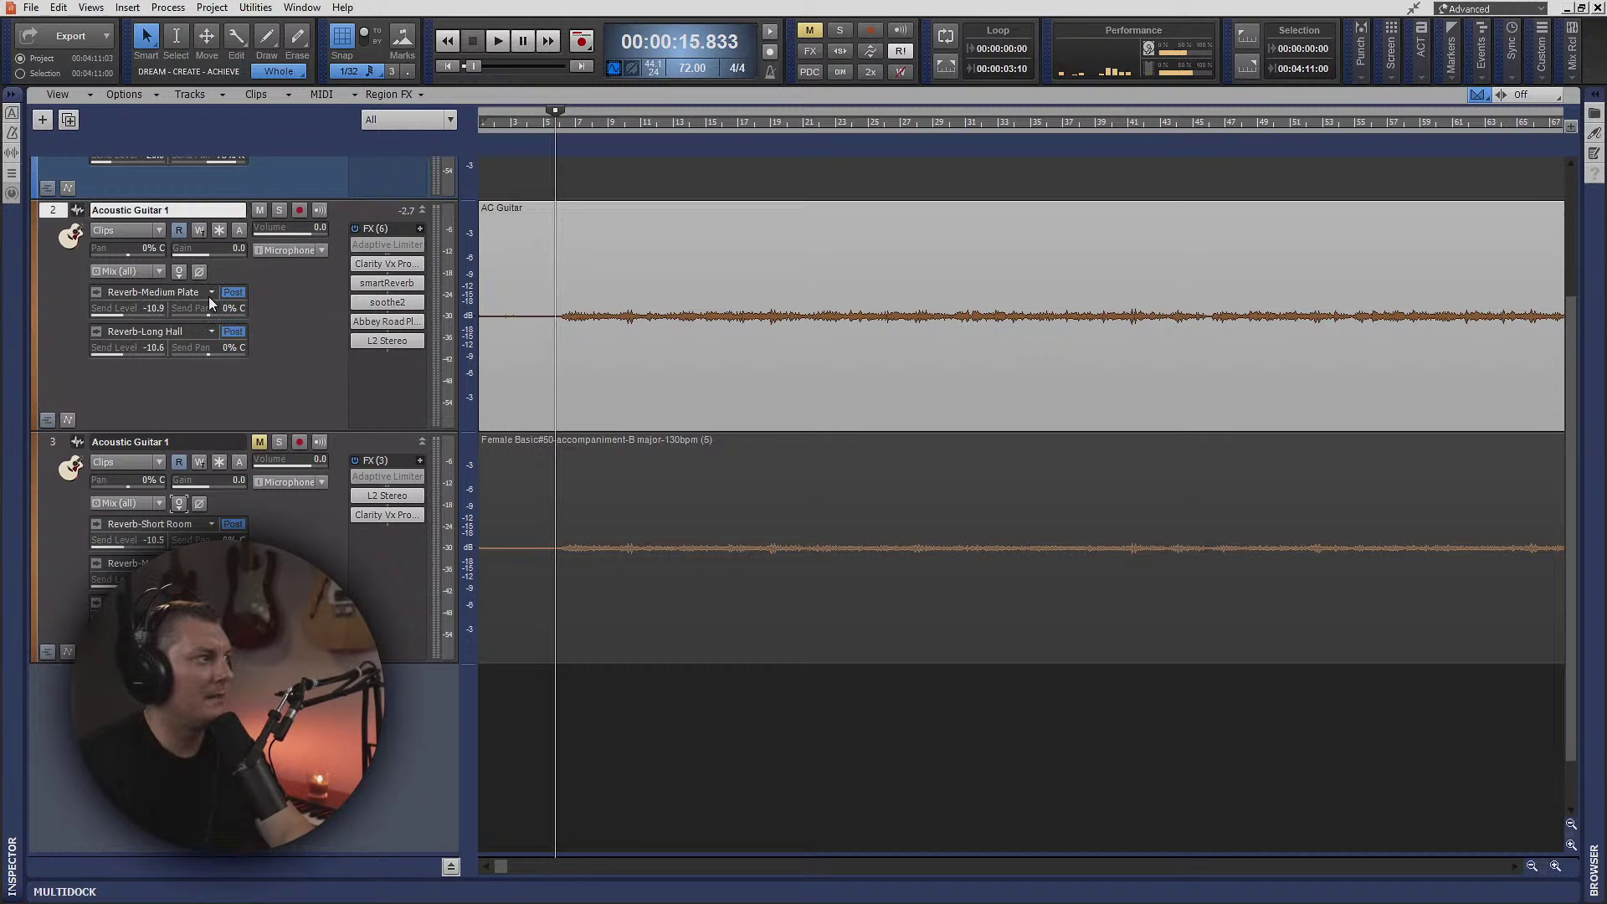
right_click(209, 299)
click(227, 327)
right_click(207, 299)
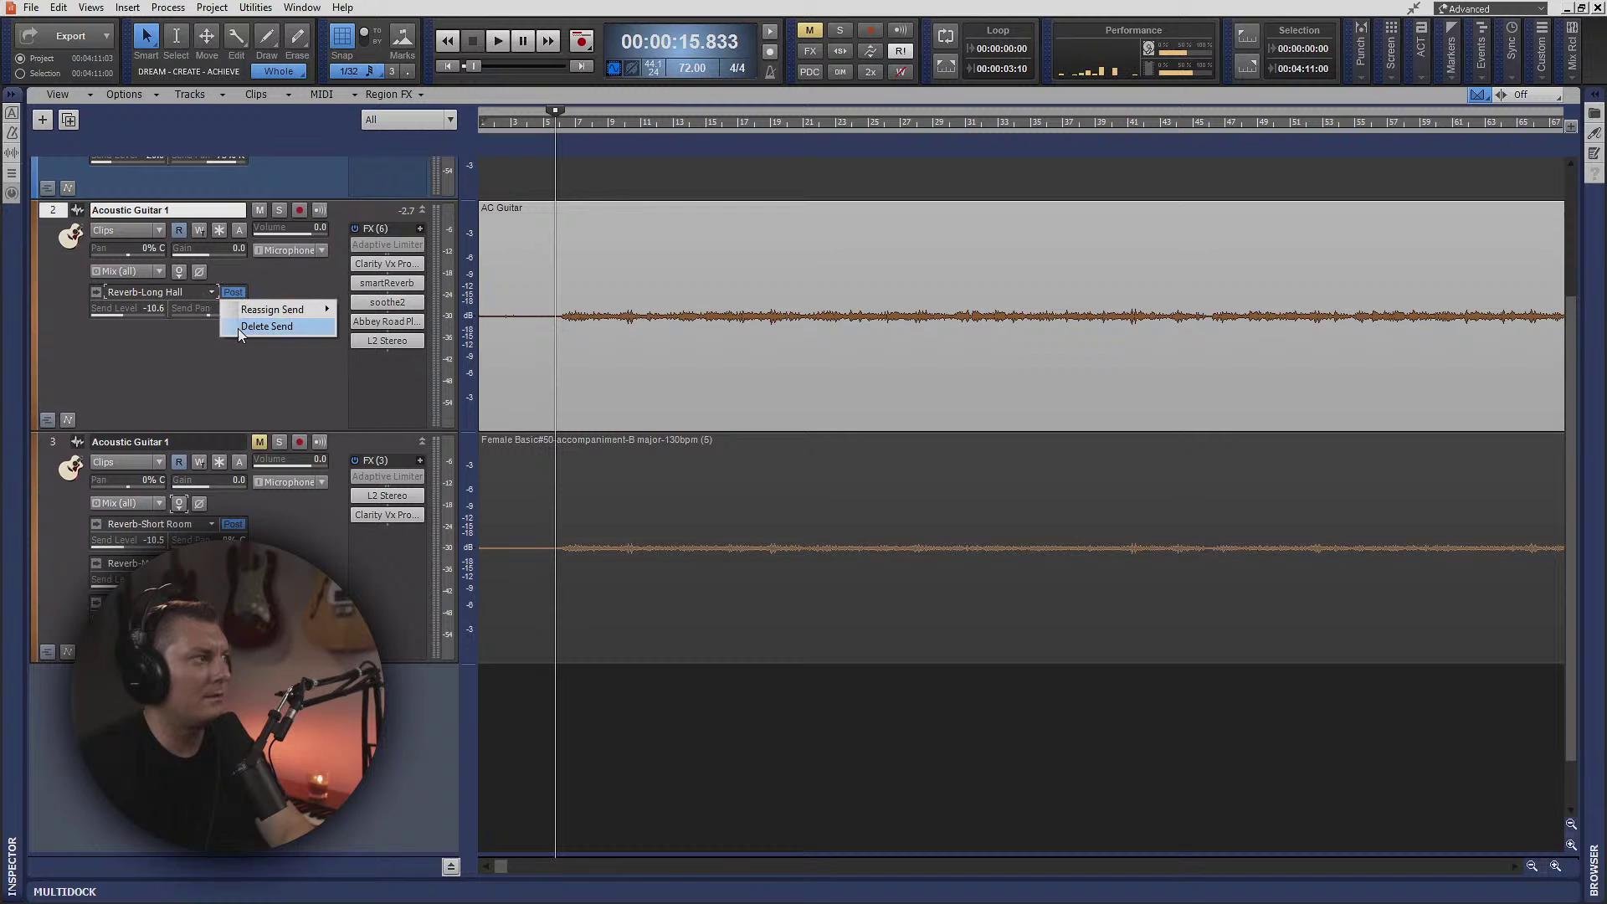
click(239, 330)
- Delete the Reverb-Short Room, Reverb-Medium Plate and Reverb-Long Hall sends from the second acoustic guitar track (track 3)
right_click(213, 532)
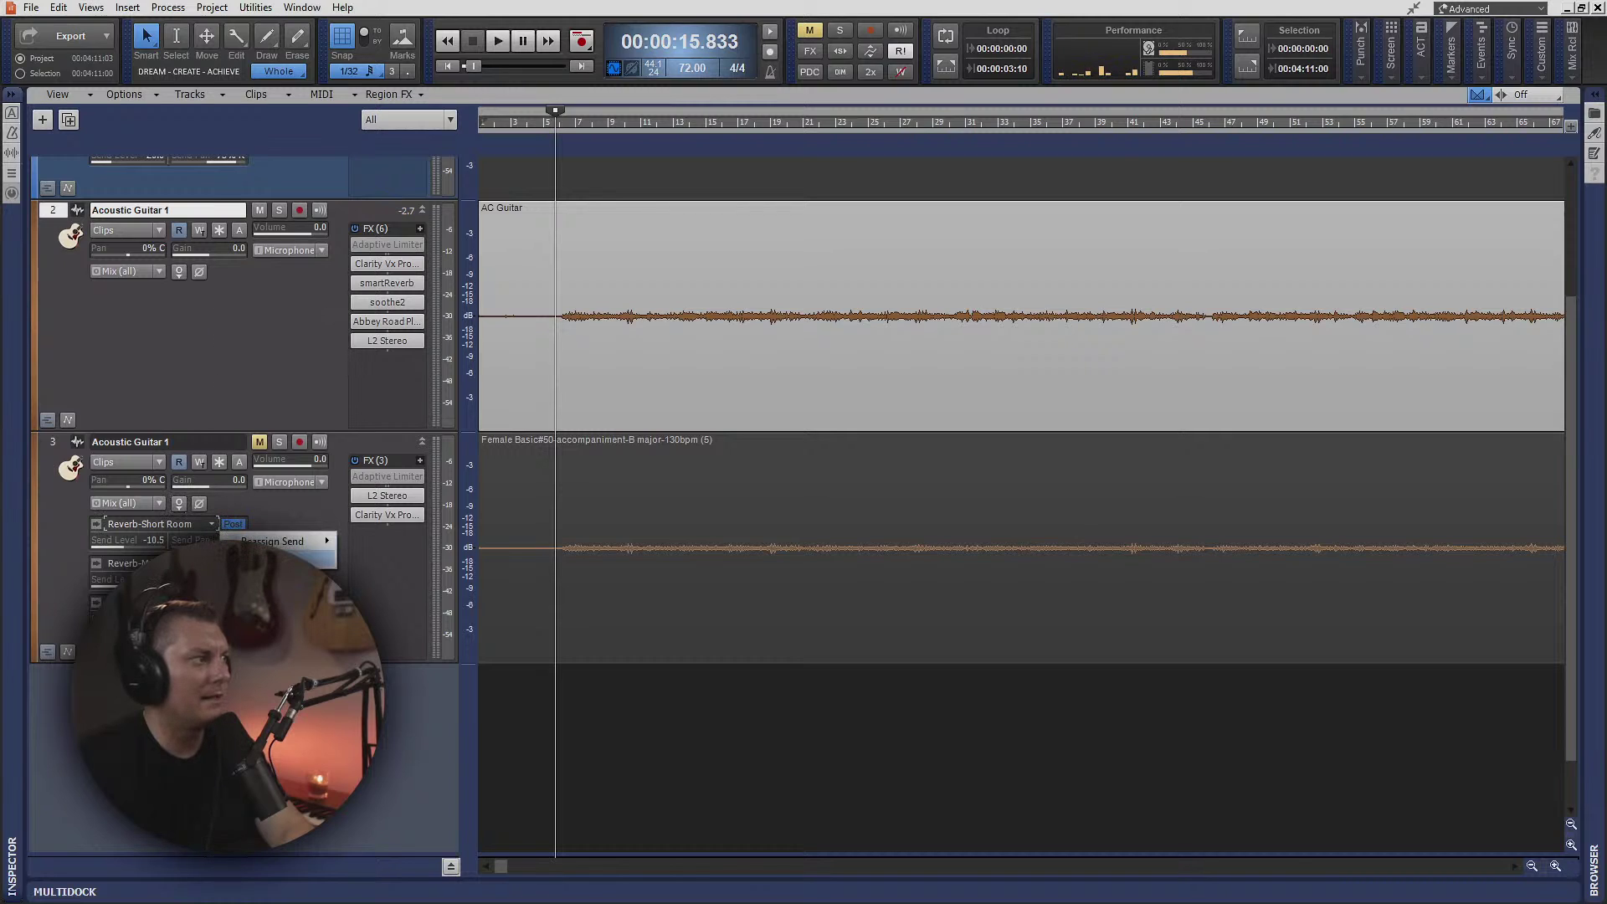
click(268, 558)
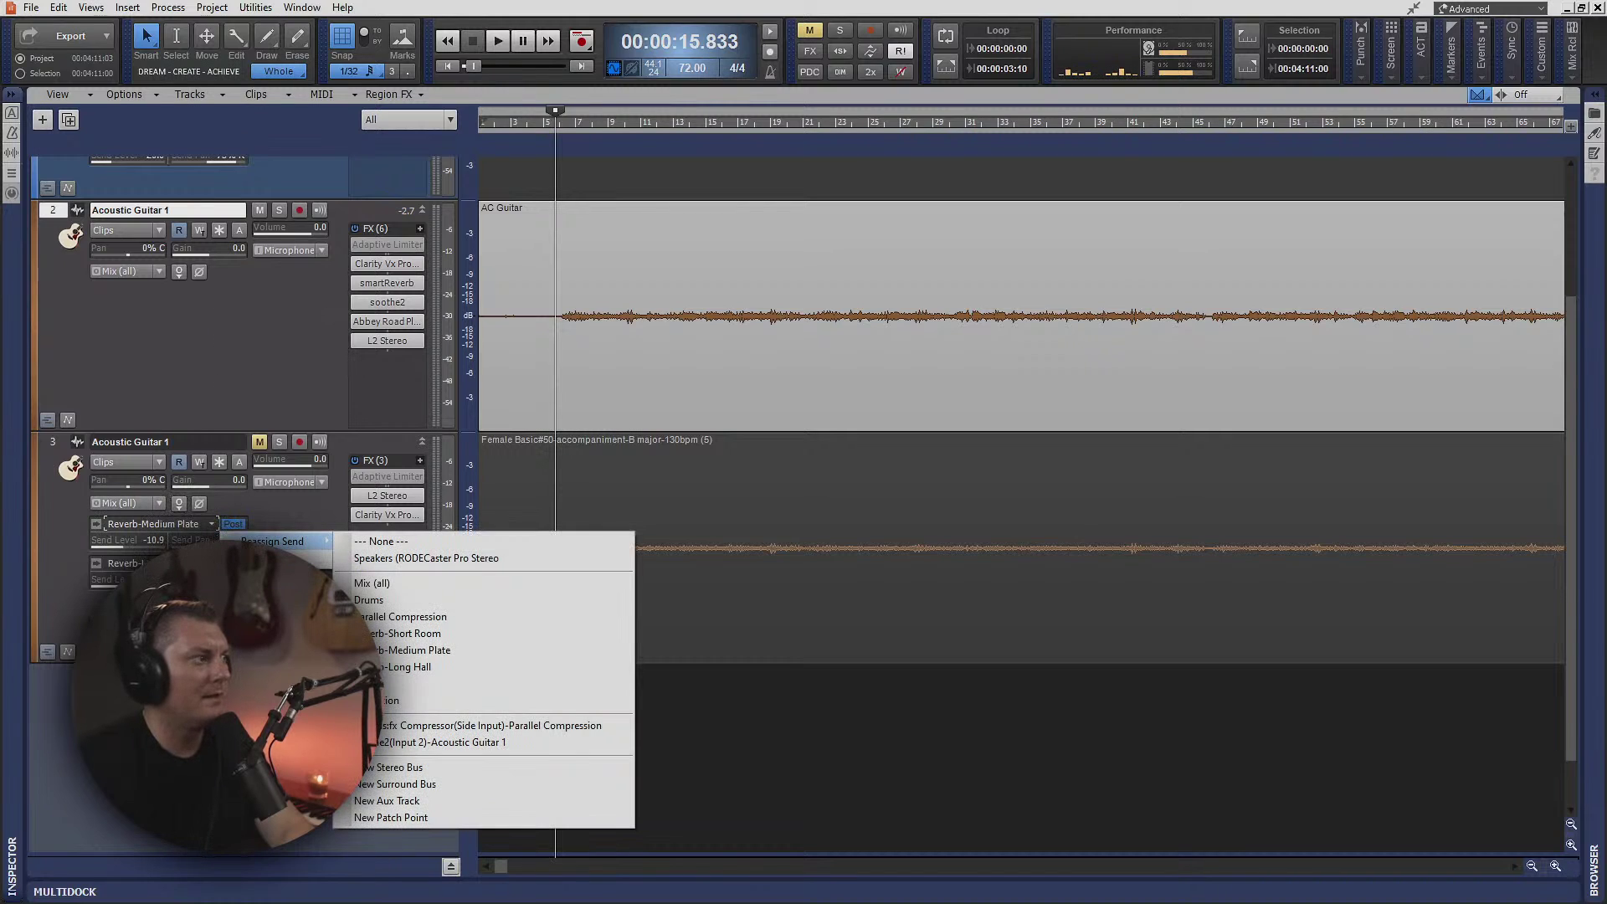
click(277, 558)
click(277, 559)
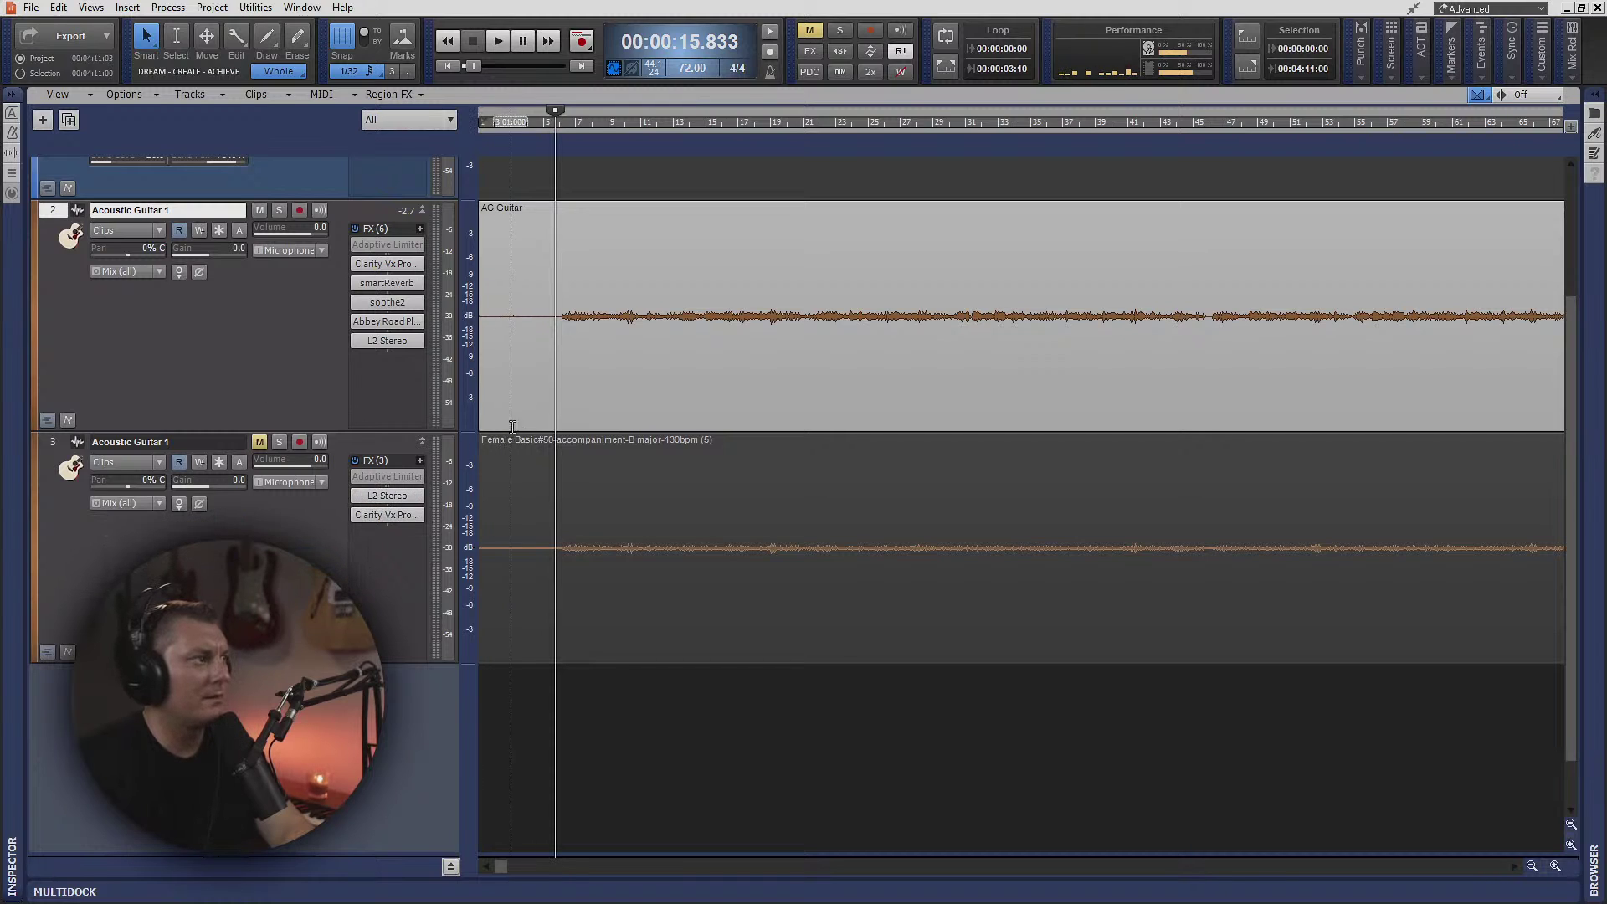
scroll(552, 389, up, 3)
scroll(552, 389, down, 3)
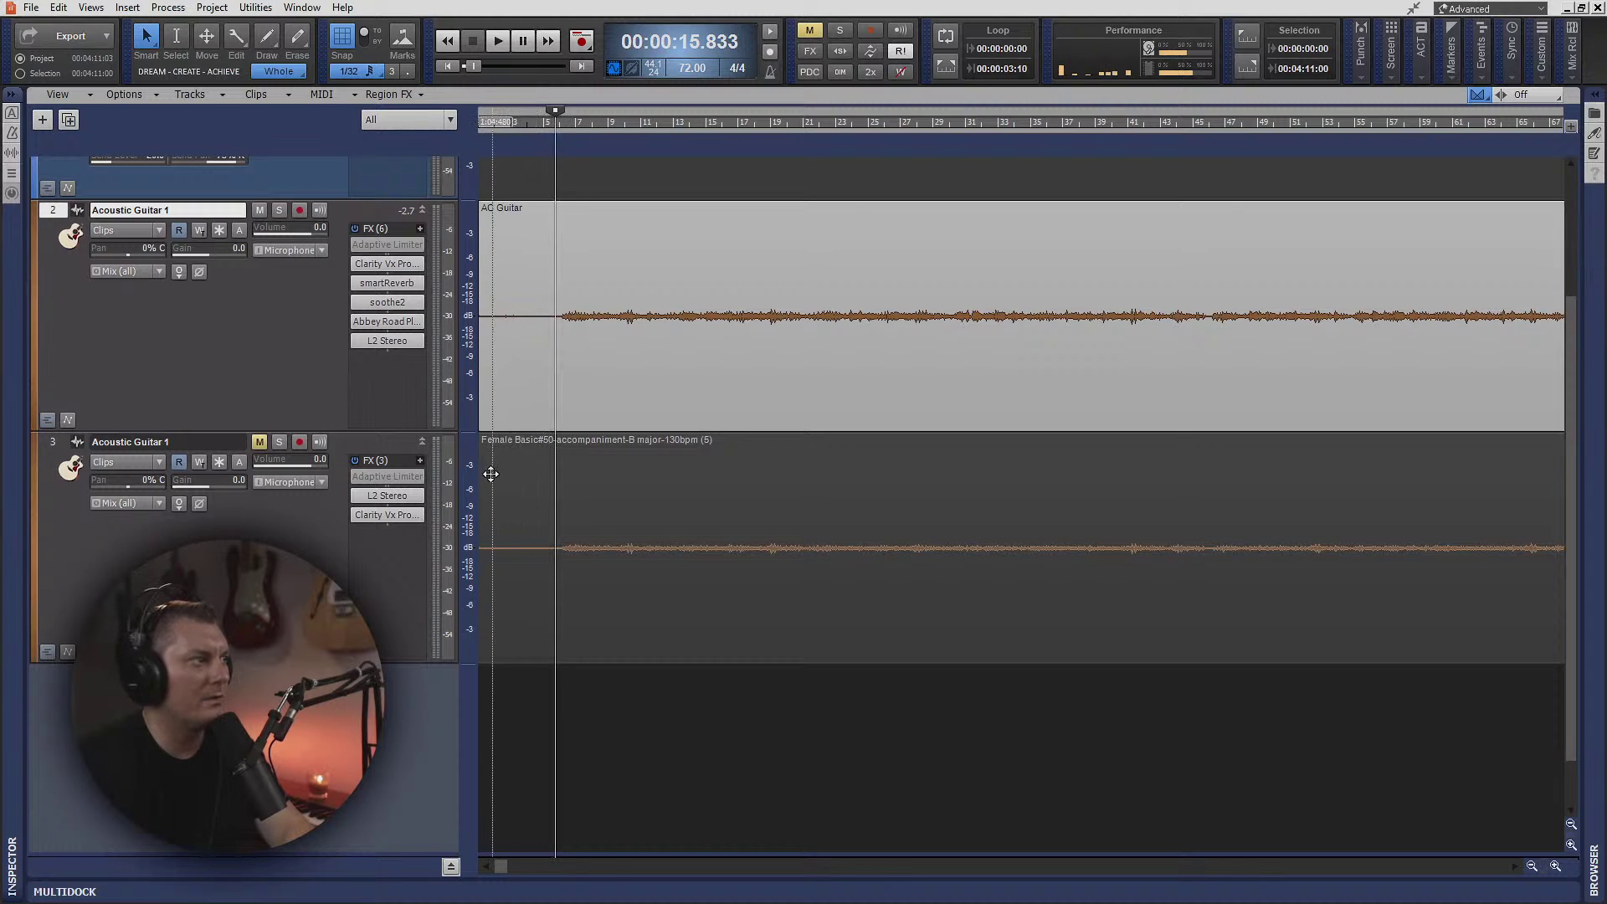
- Unmute the guitar on track 3 during playback and move its L2 Stereo limiter after Clarity Vx Pro
click(497, 40)
click(260, 442)
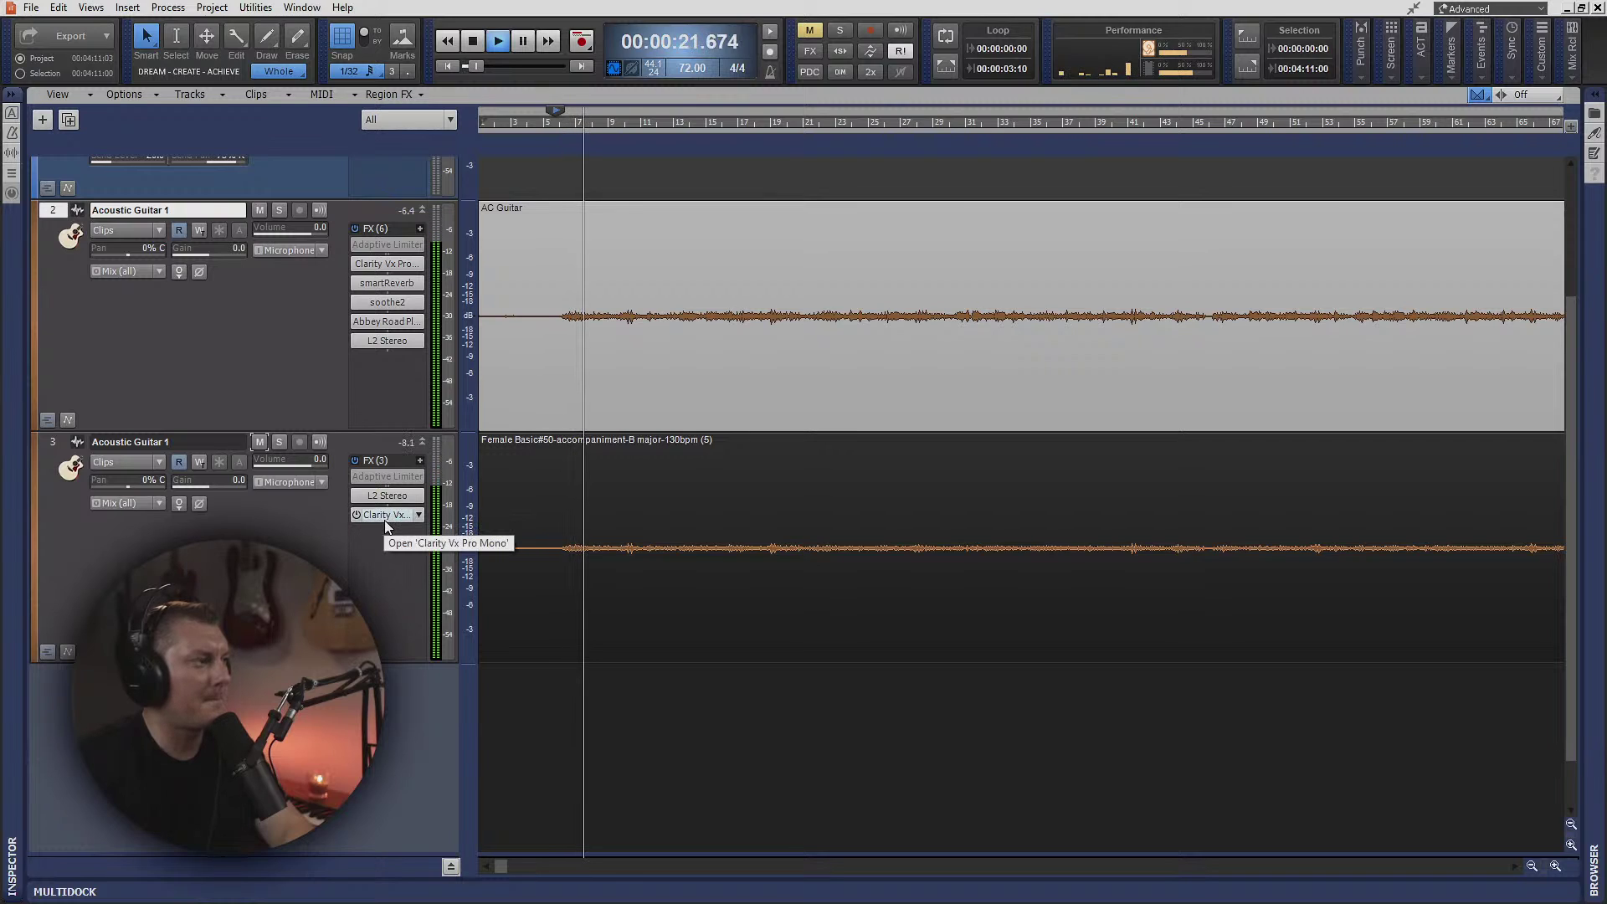
drag(386, 498, 388, 524)
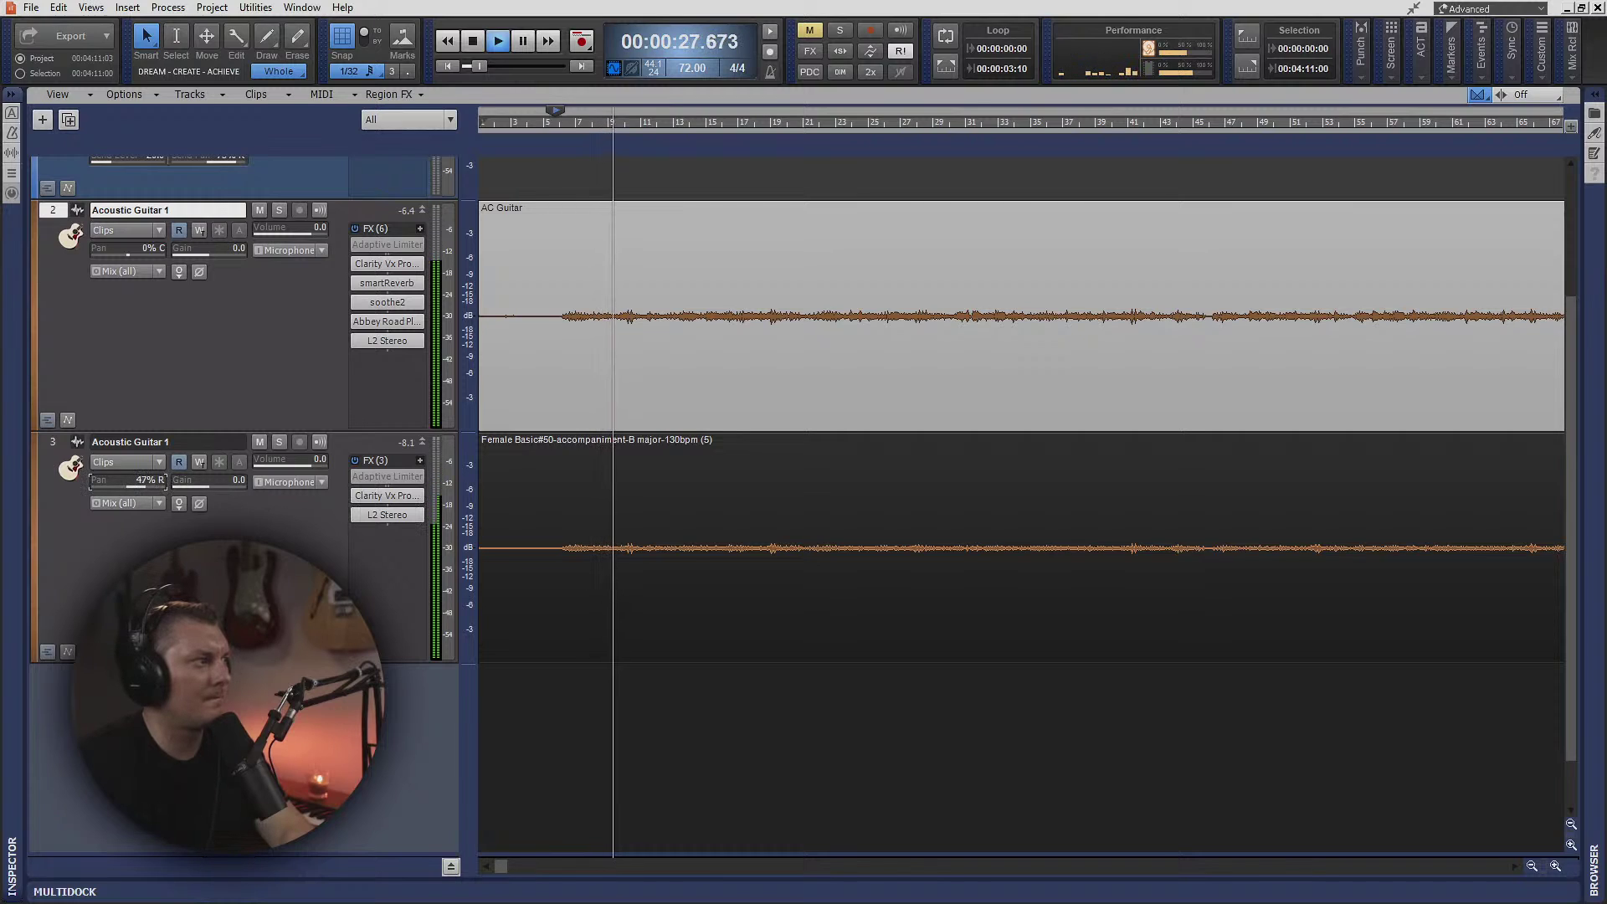
- Pan the two acoustic guitars apart while playing from just before their entry, track 2 to 40% left and track 3 to 46% right
key(space)
click(488, 473)
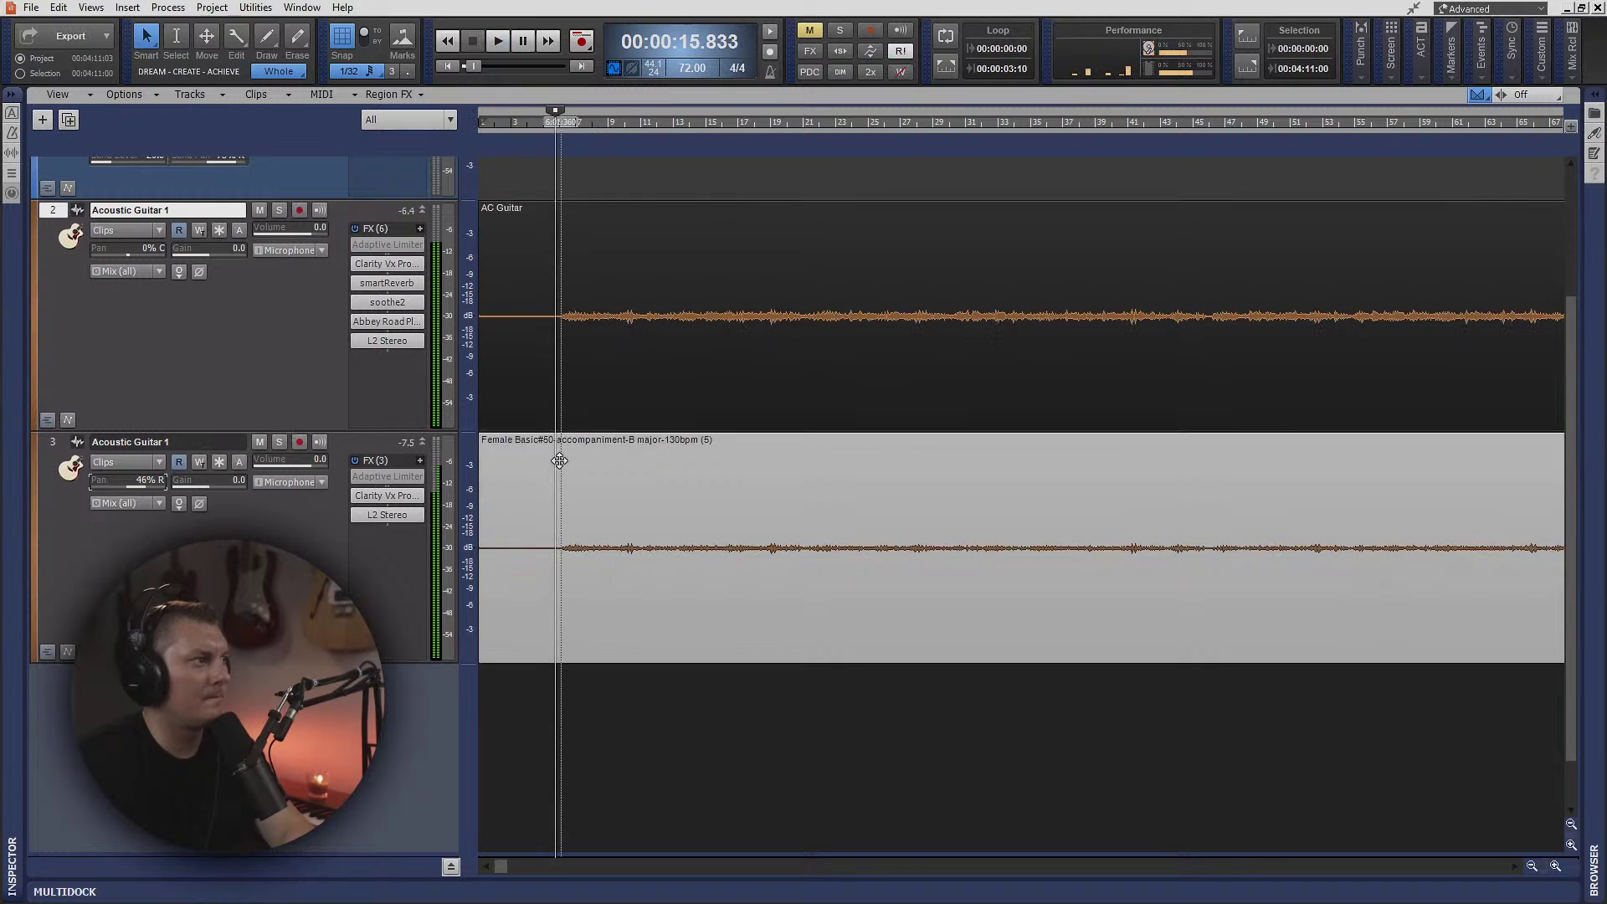
click(632, 272)
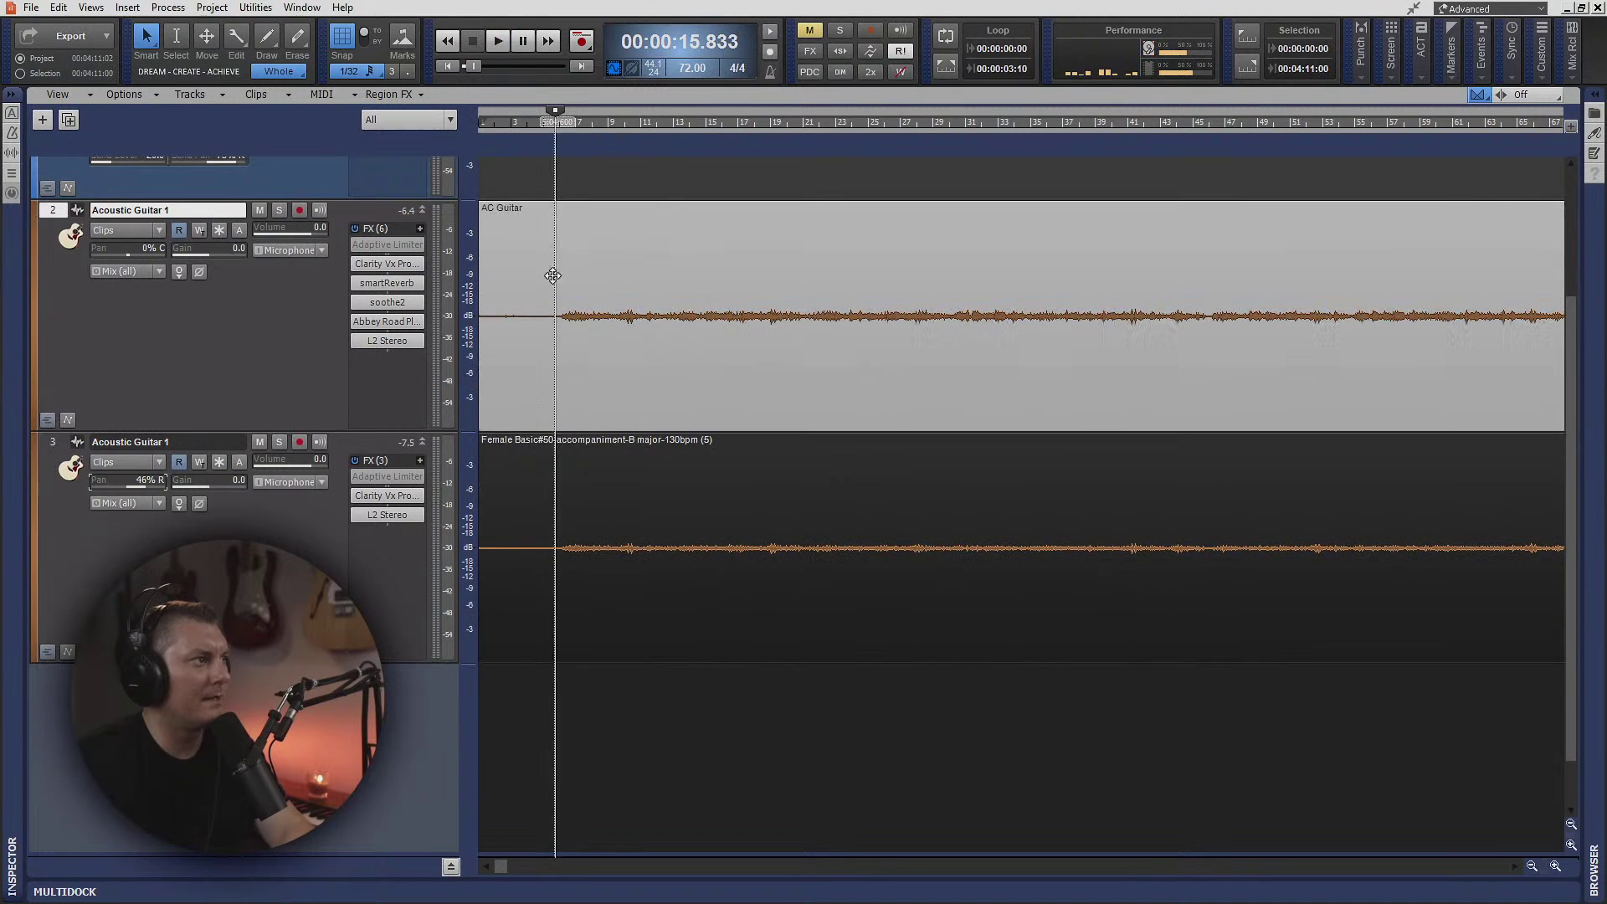
key(space)
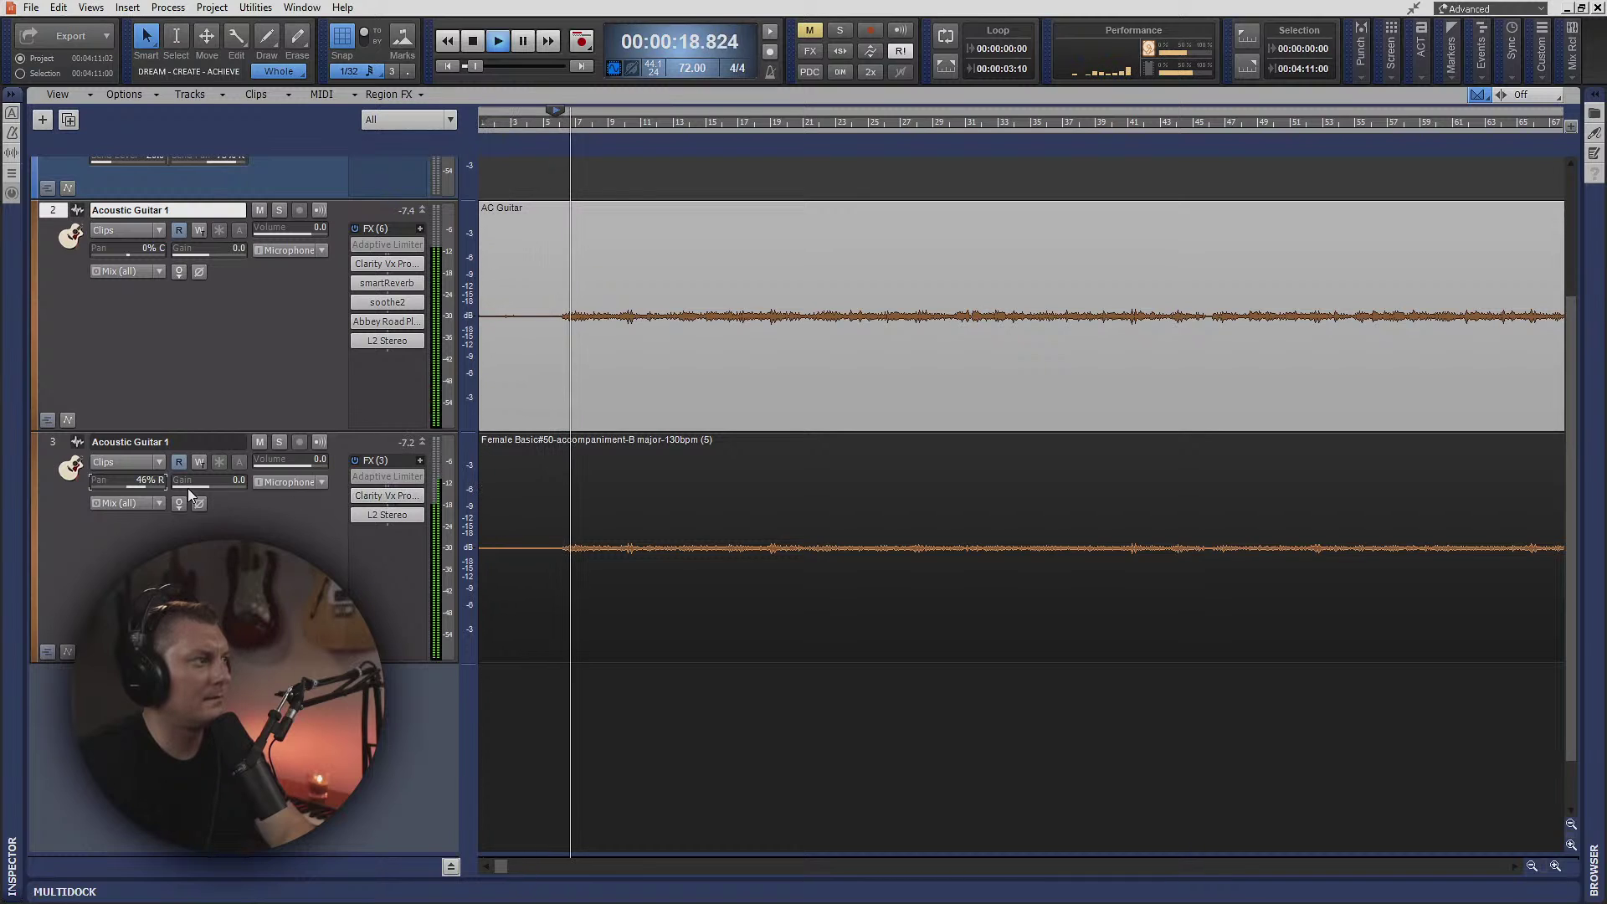
drag(127, 251, 115, 251)
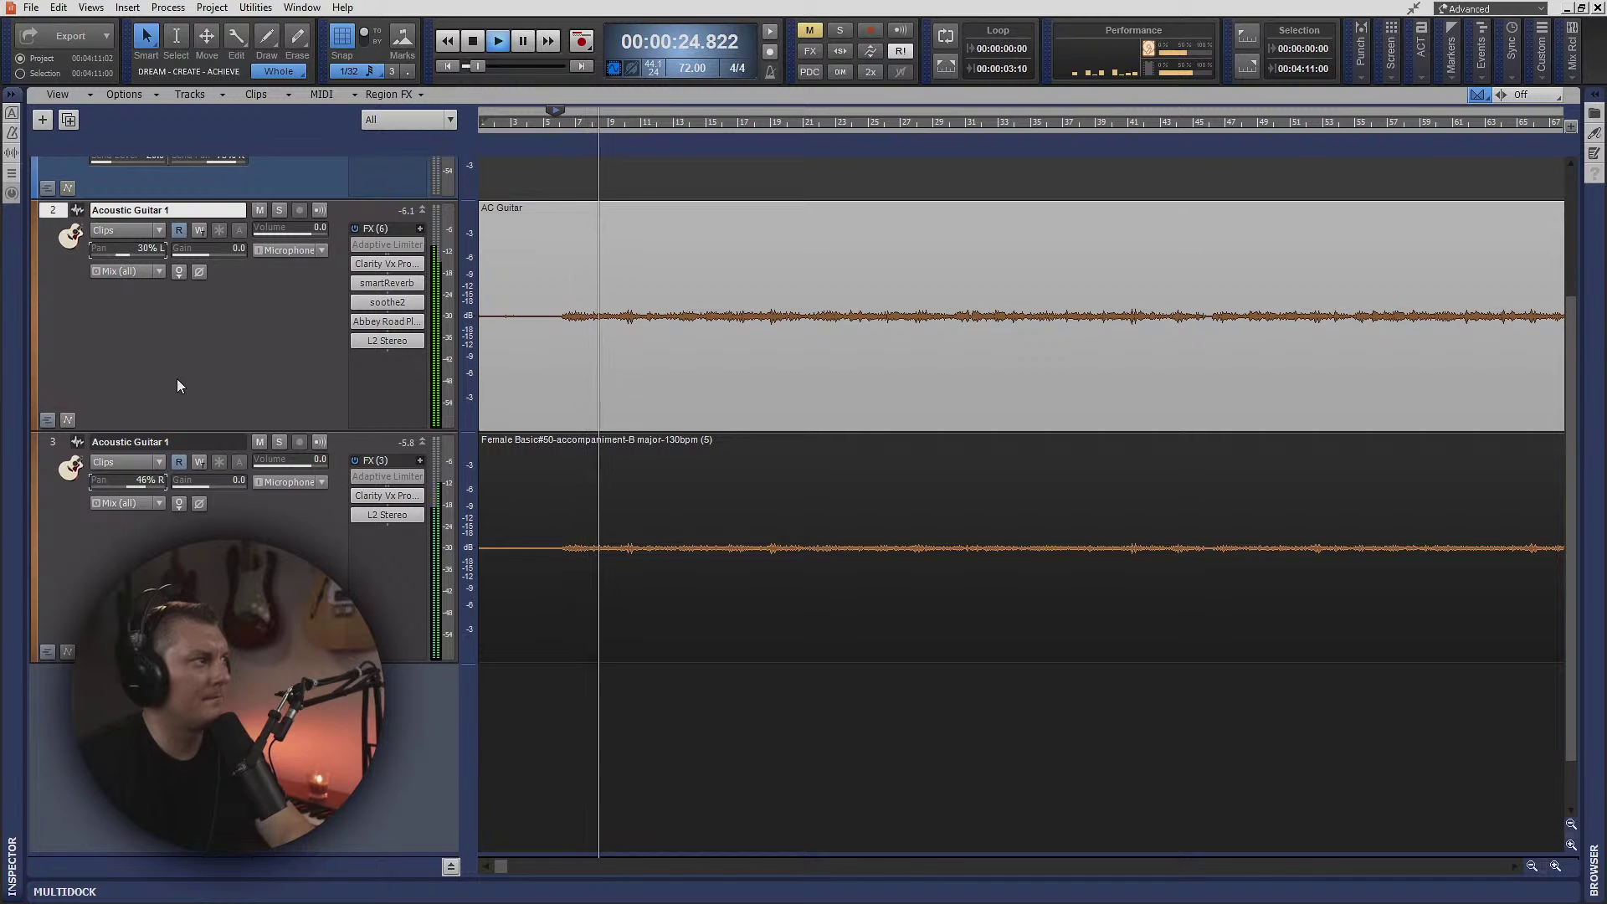
drag(114, 251, 112, 253)
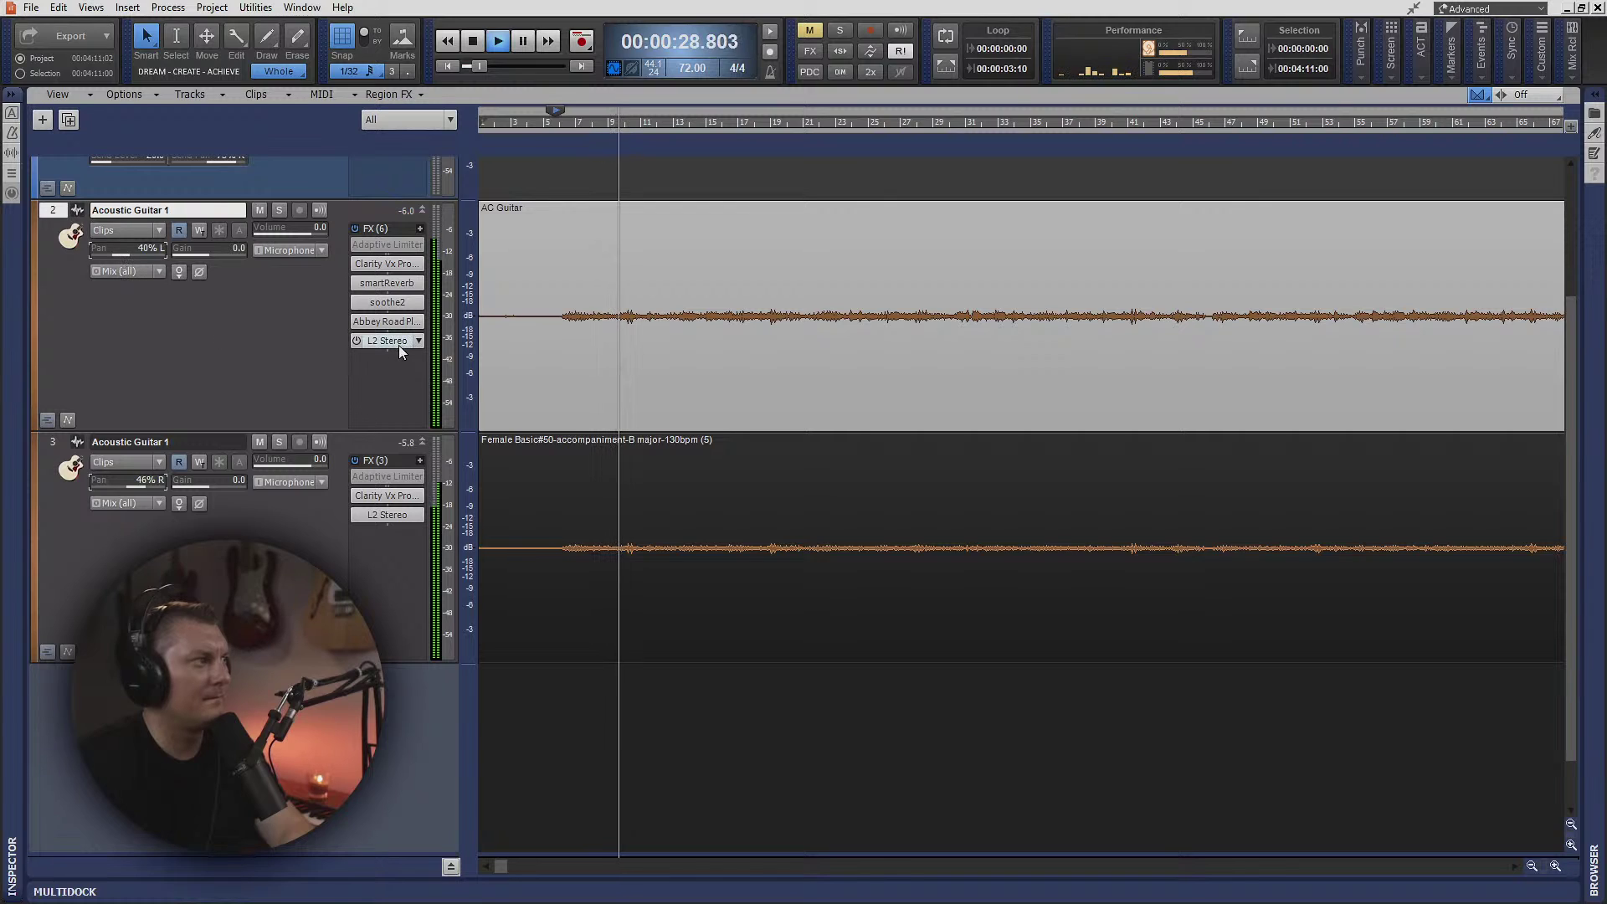
- Copy soothe2 from track 2 to track 3 between Clarity Vx Pro and L2 Stereo, and set track 3's pan to 40% right
mouse_move(399, 308)
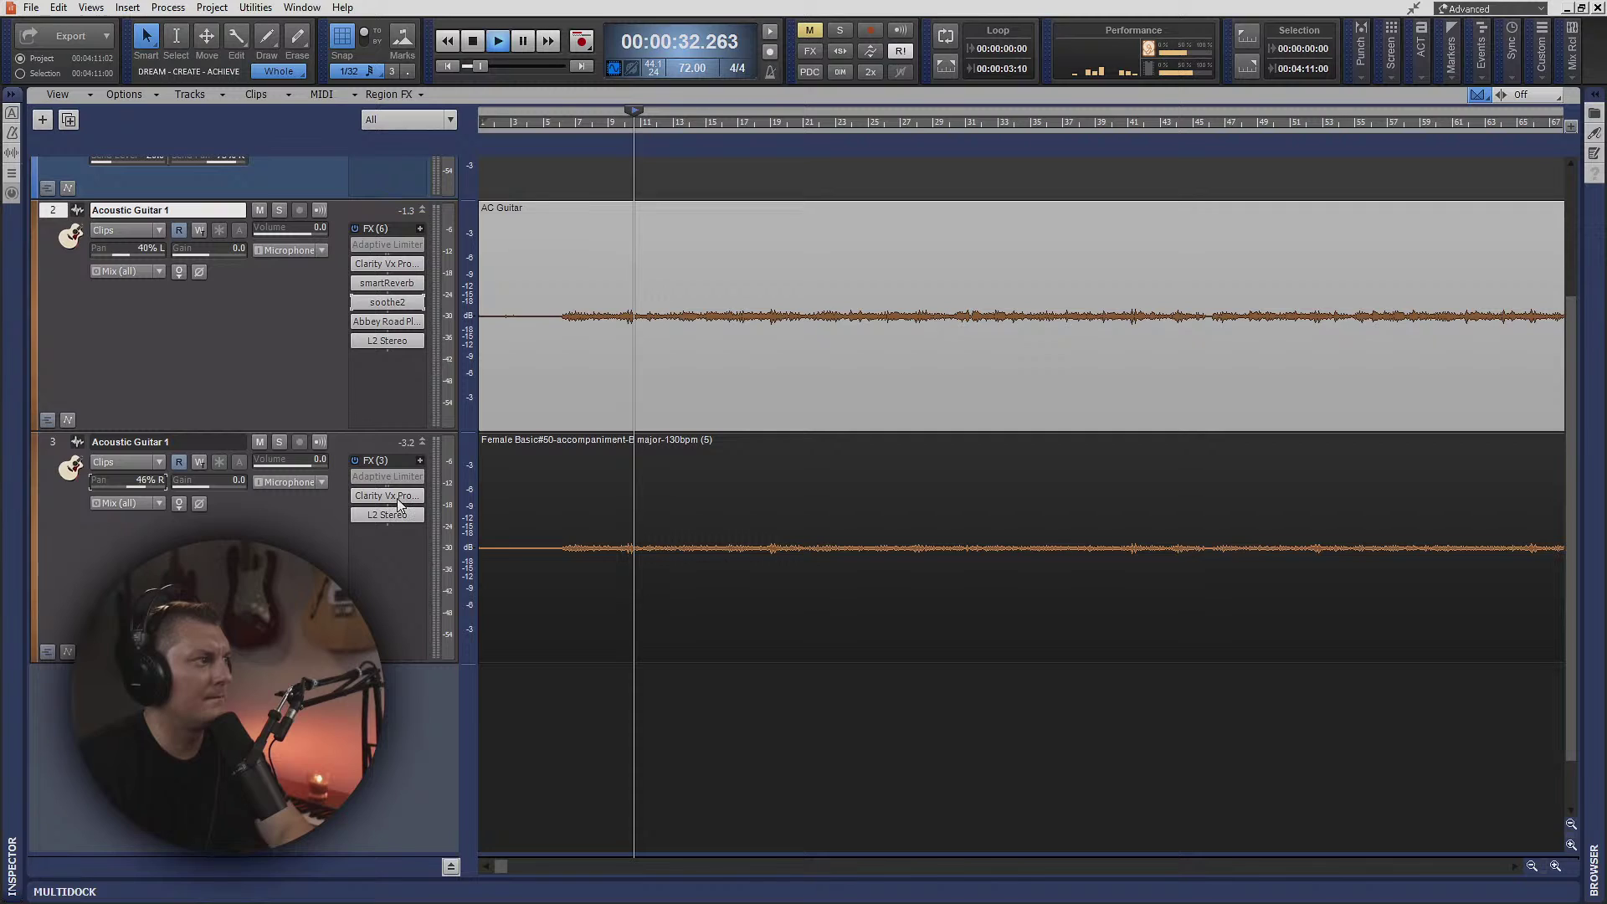
drag(387, 303, 397, 502)
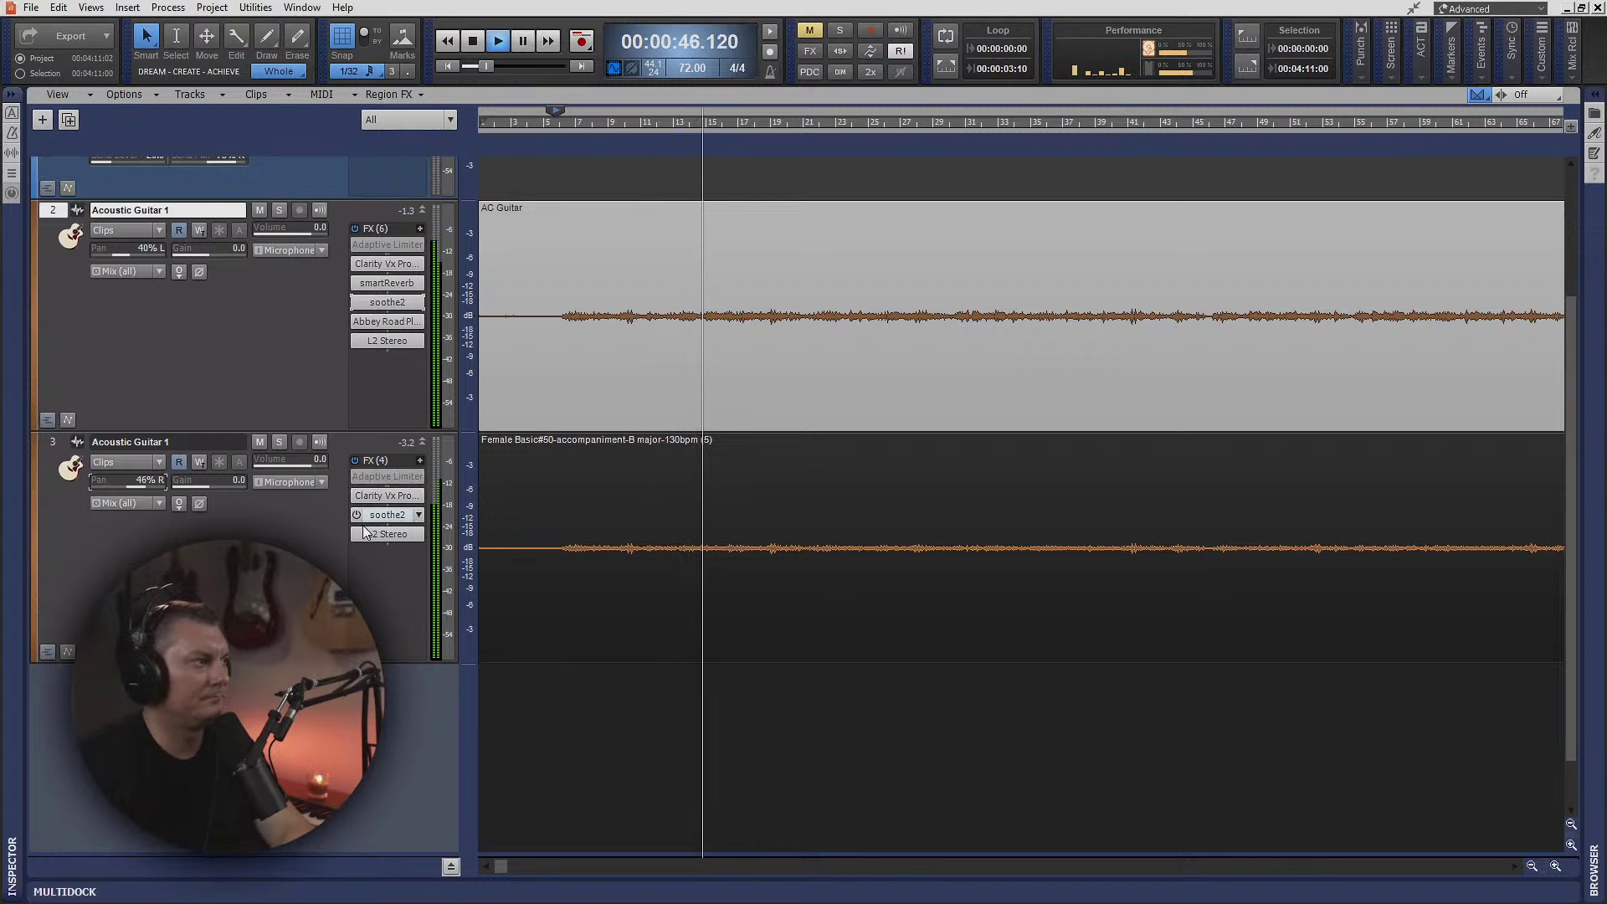
scroll(373, 485, up, 3)
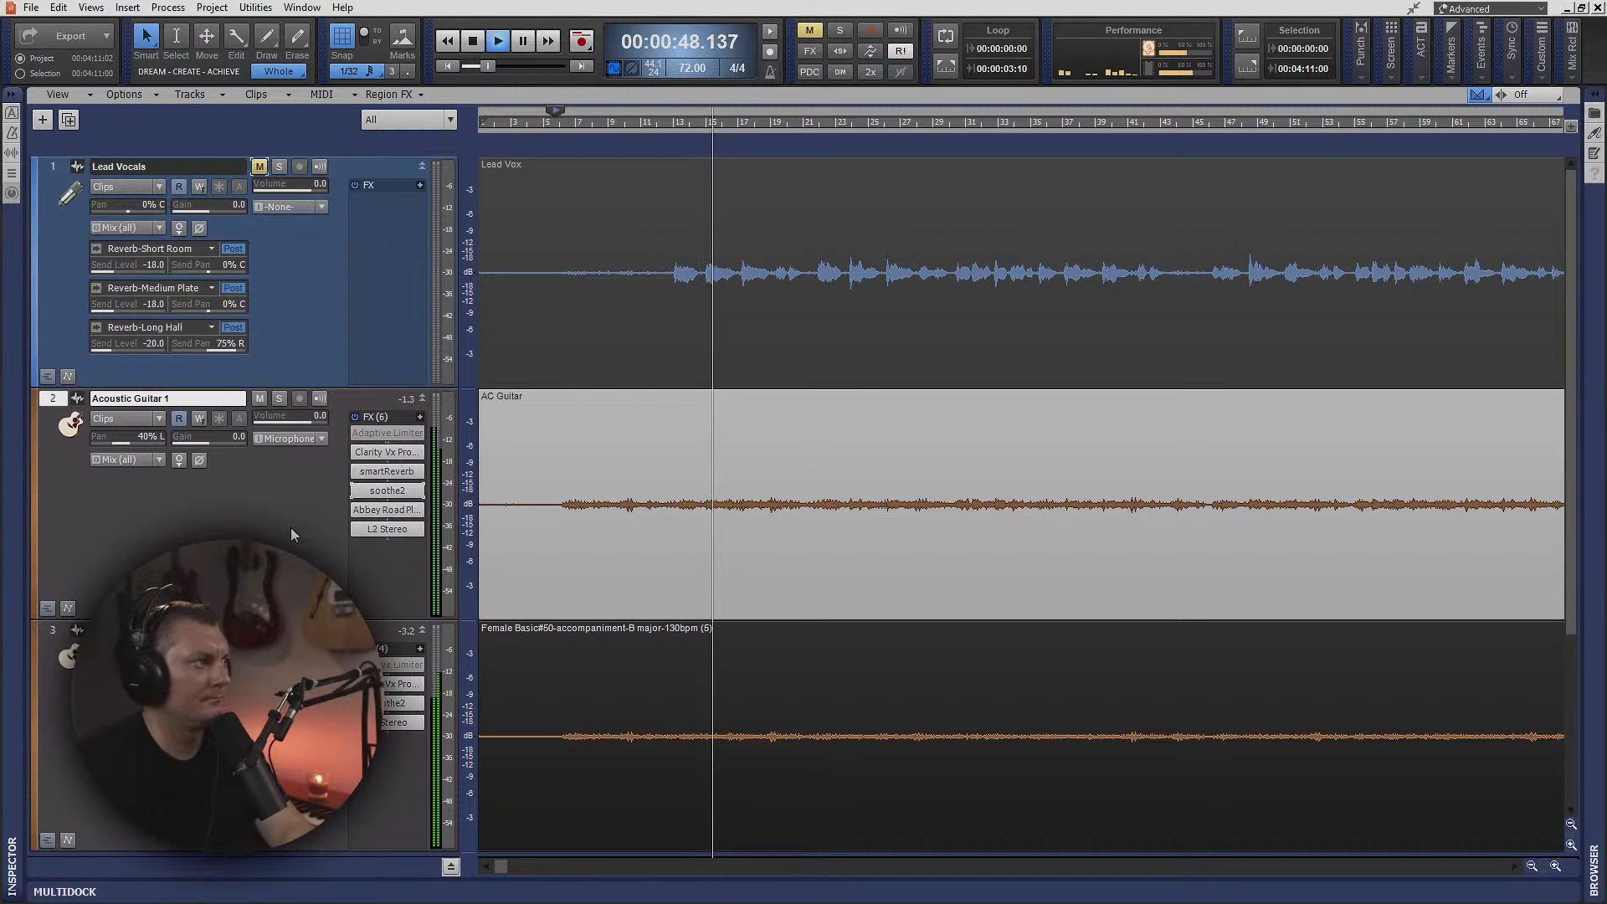
scroll(290, 527, down, 3)
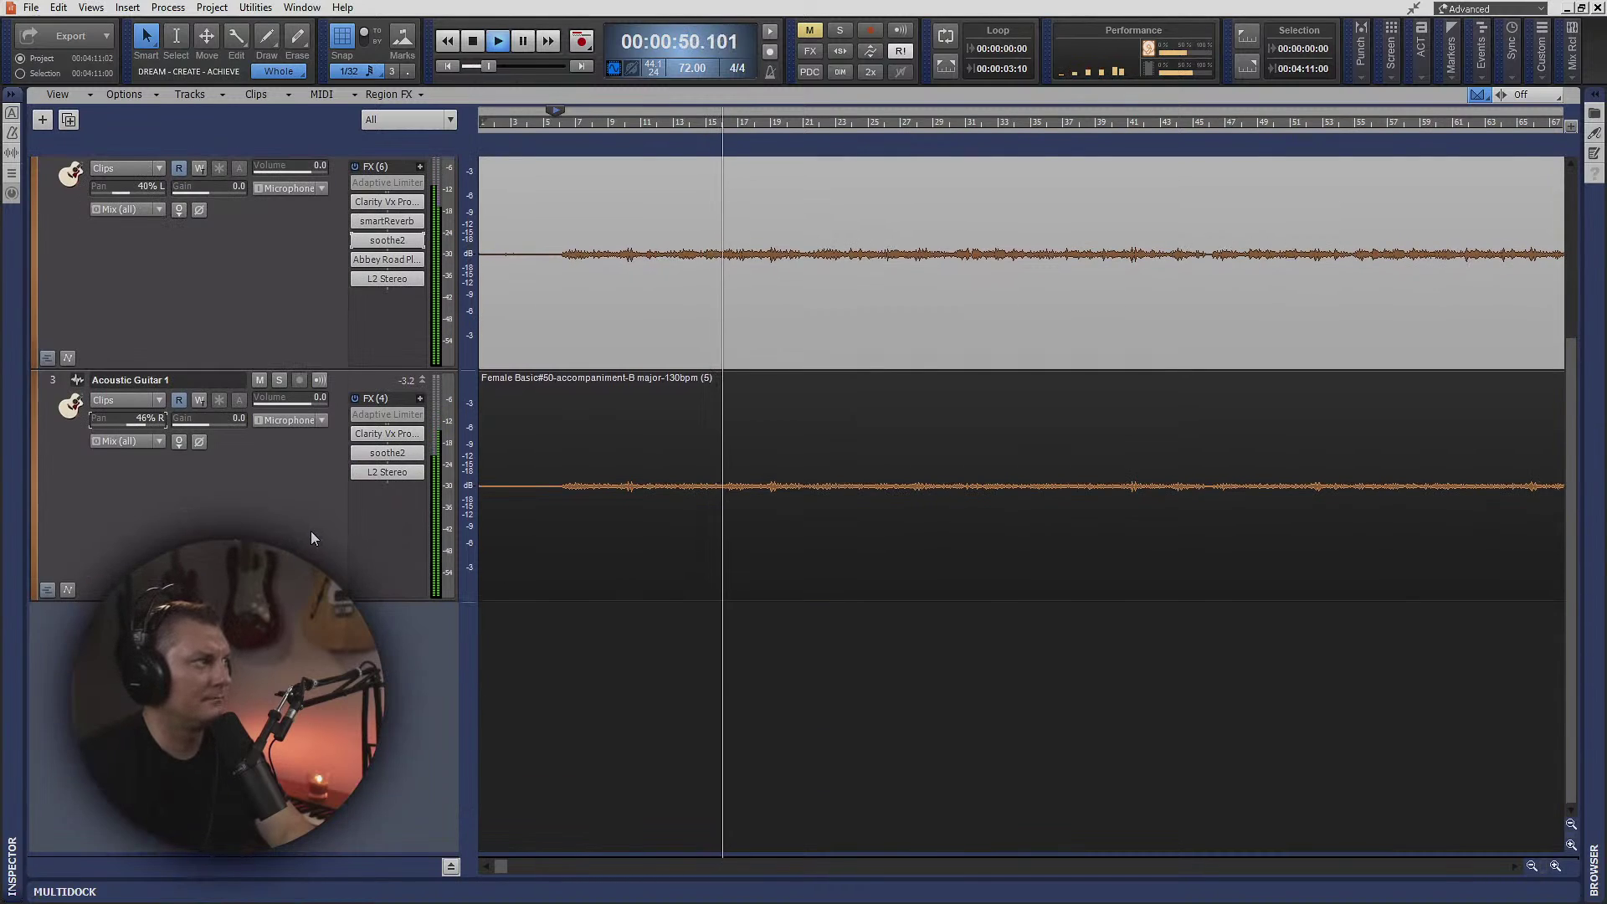
scroll(309, 531, up, 2)
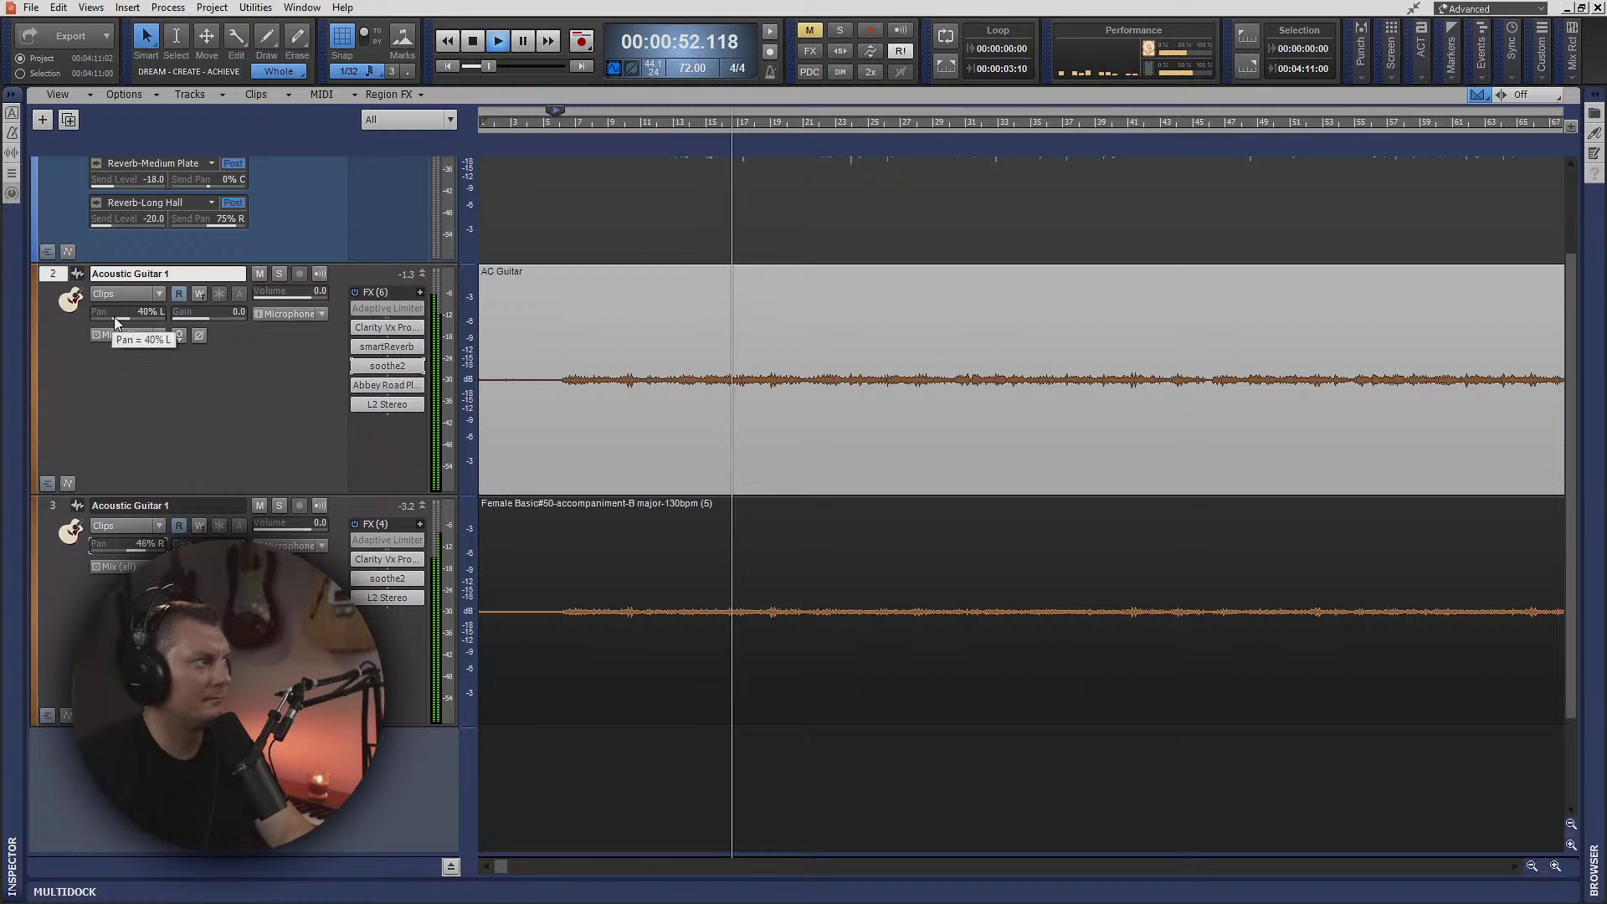
key(space)
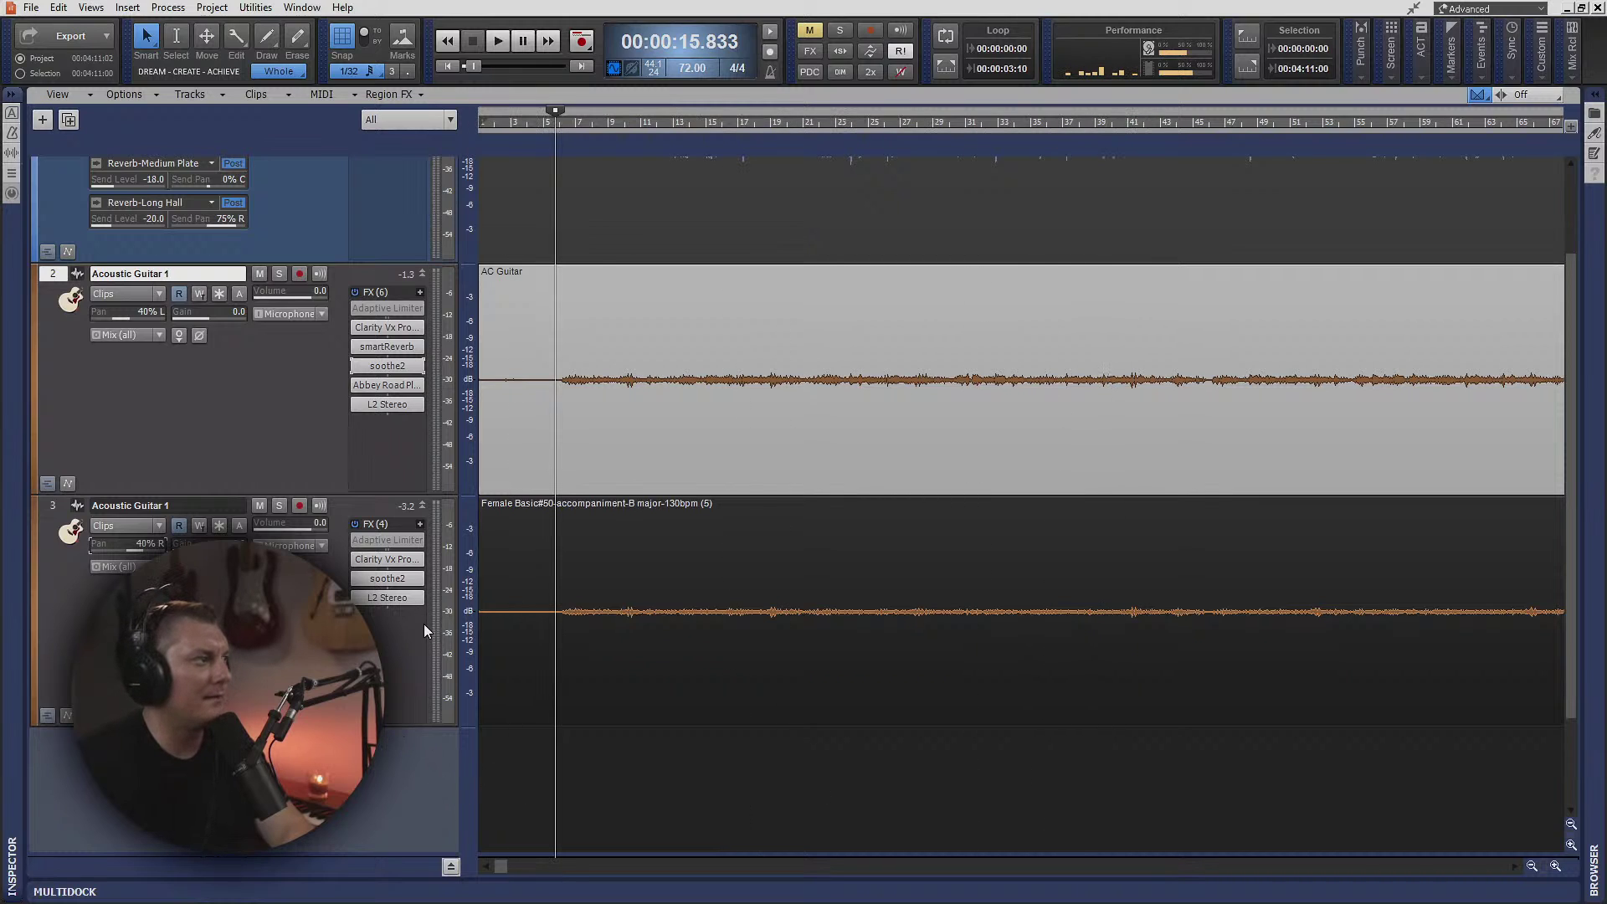
key(space)
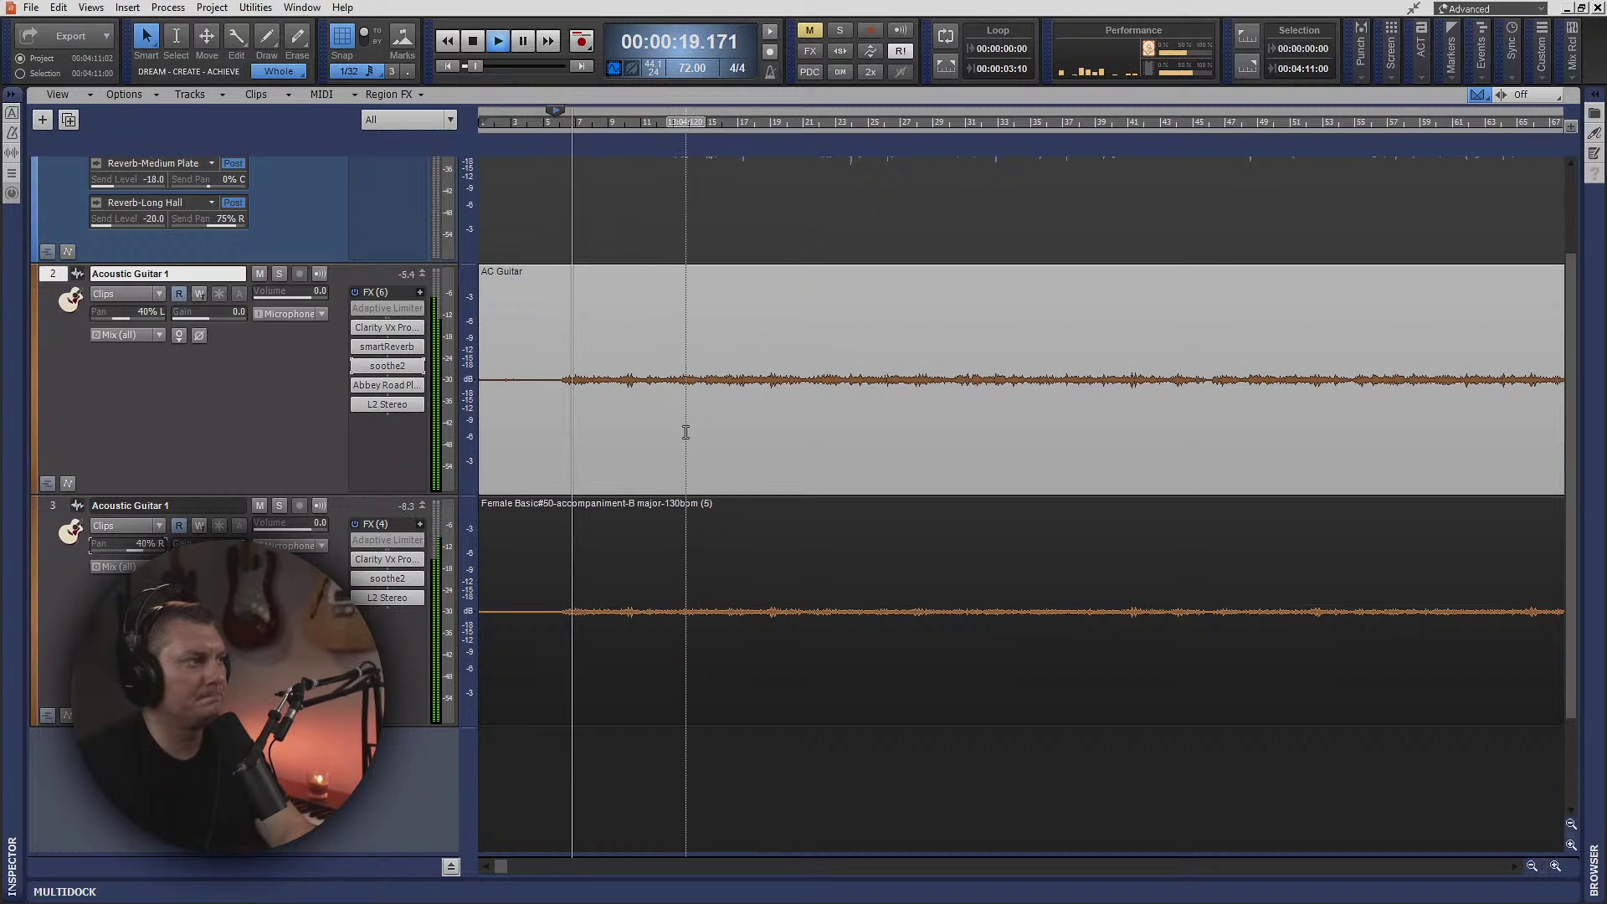
- Delete the Reverb-Short Room, Reverb-Medium Plate and both Reverb-Long Hall sends from the Lead Vocals track
scroll(686, 431, up, 3)
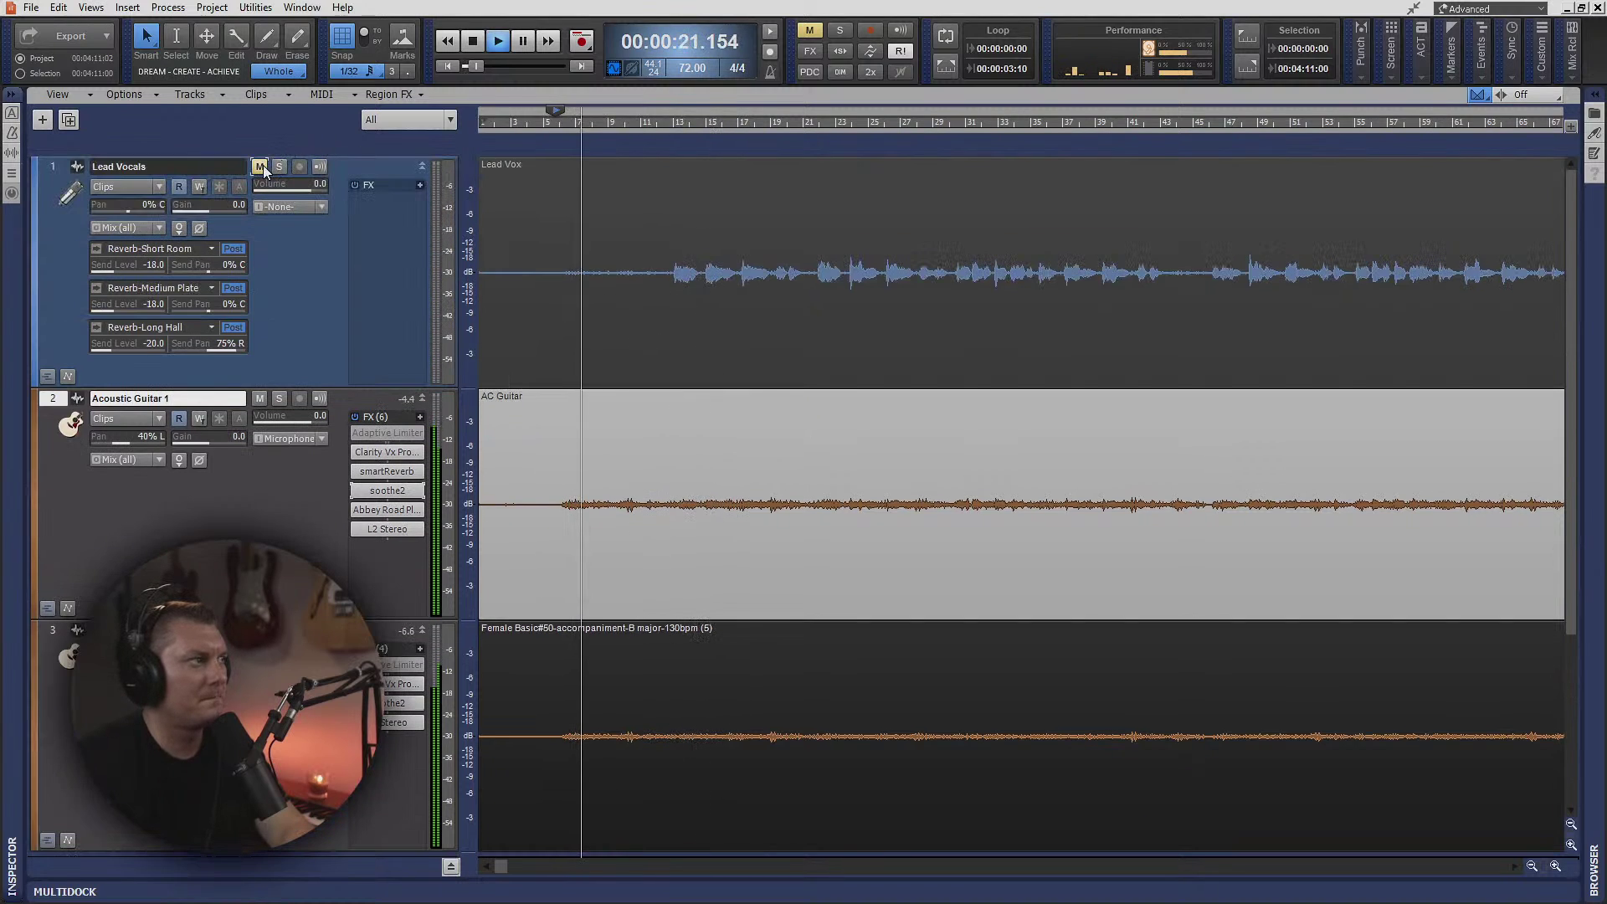
right_click(223, 251)
click(241, 284)
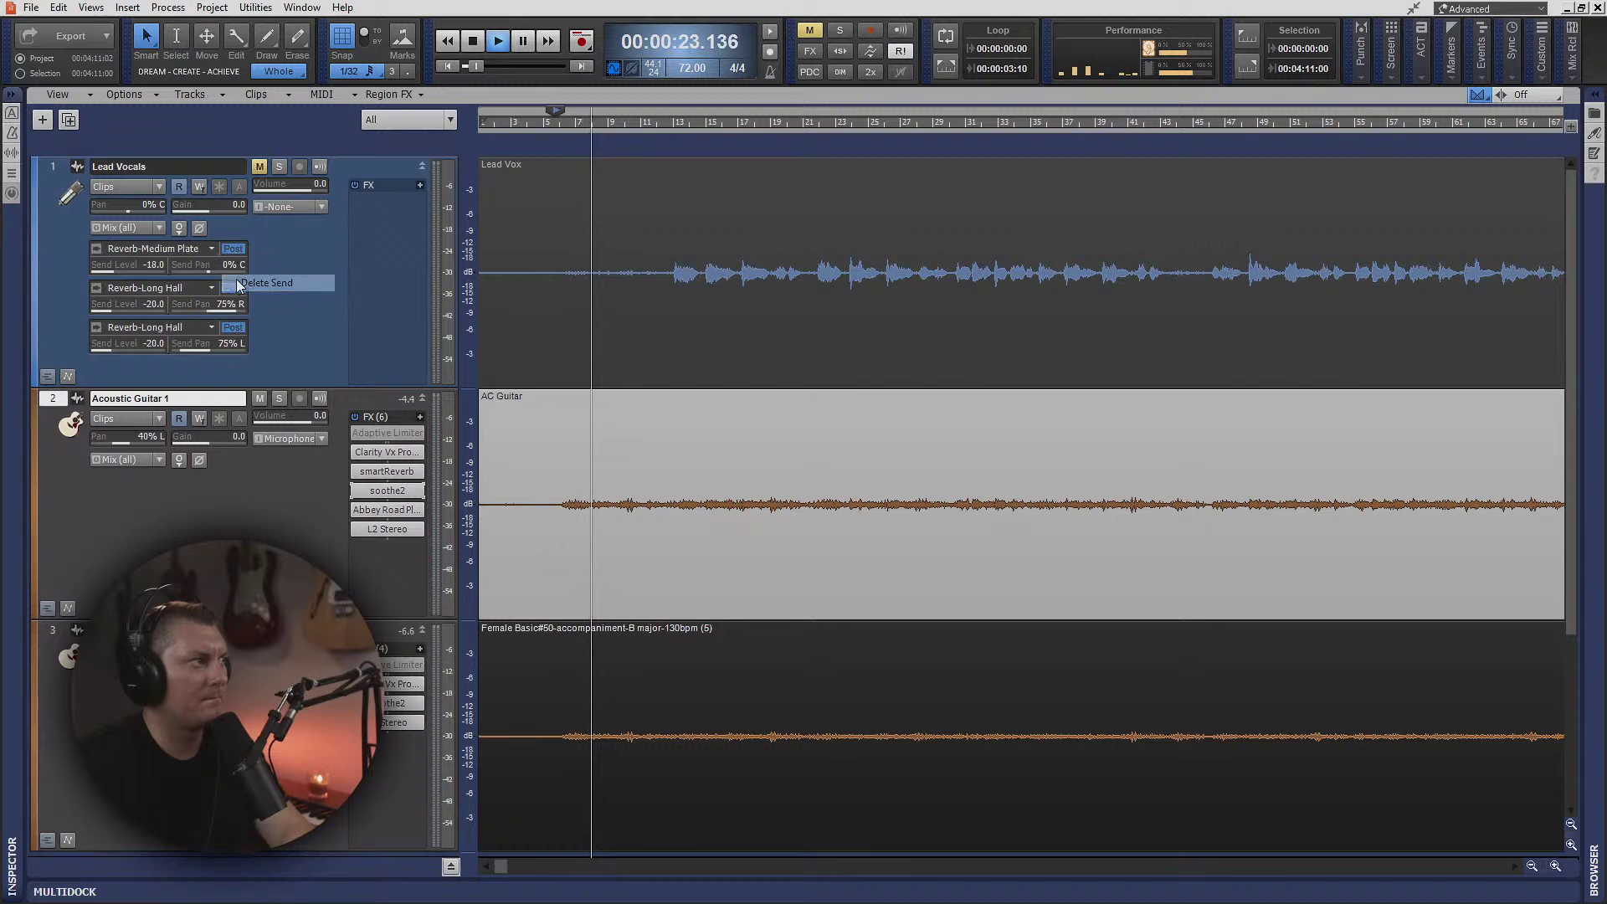
right_click(224, 251)
click(251, 283)
right_click(209, 254)
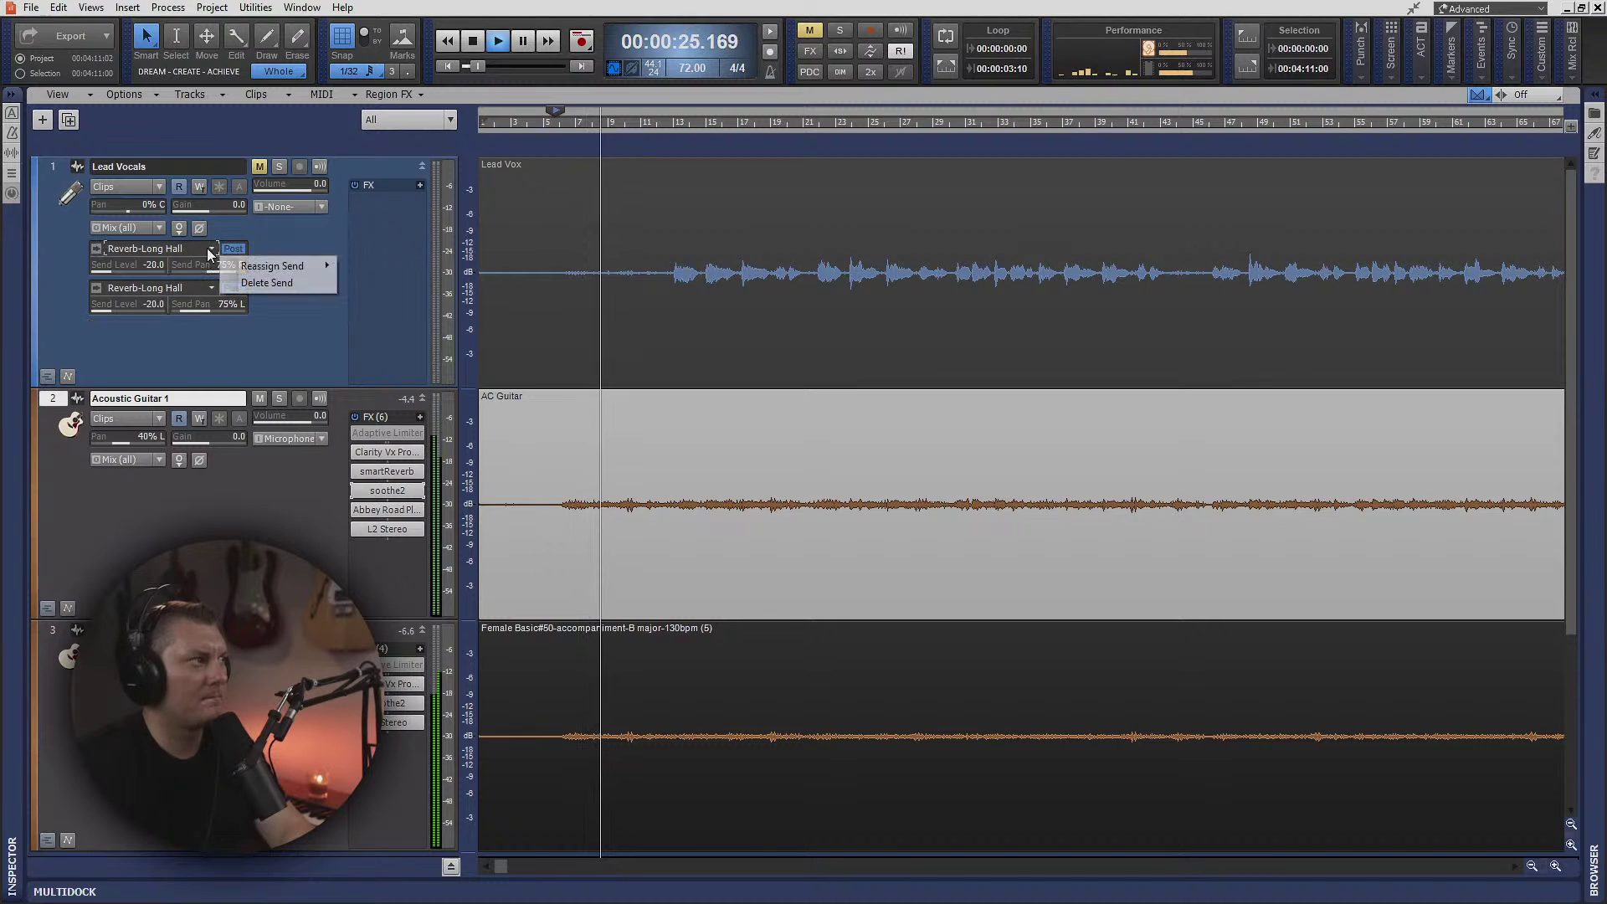
click(266, 282)
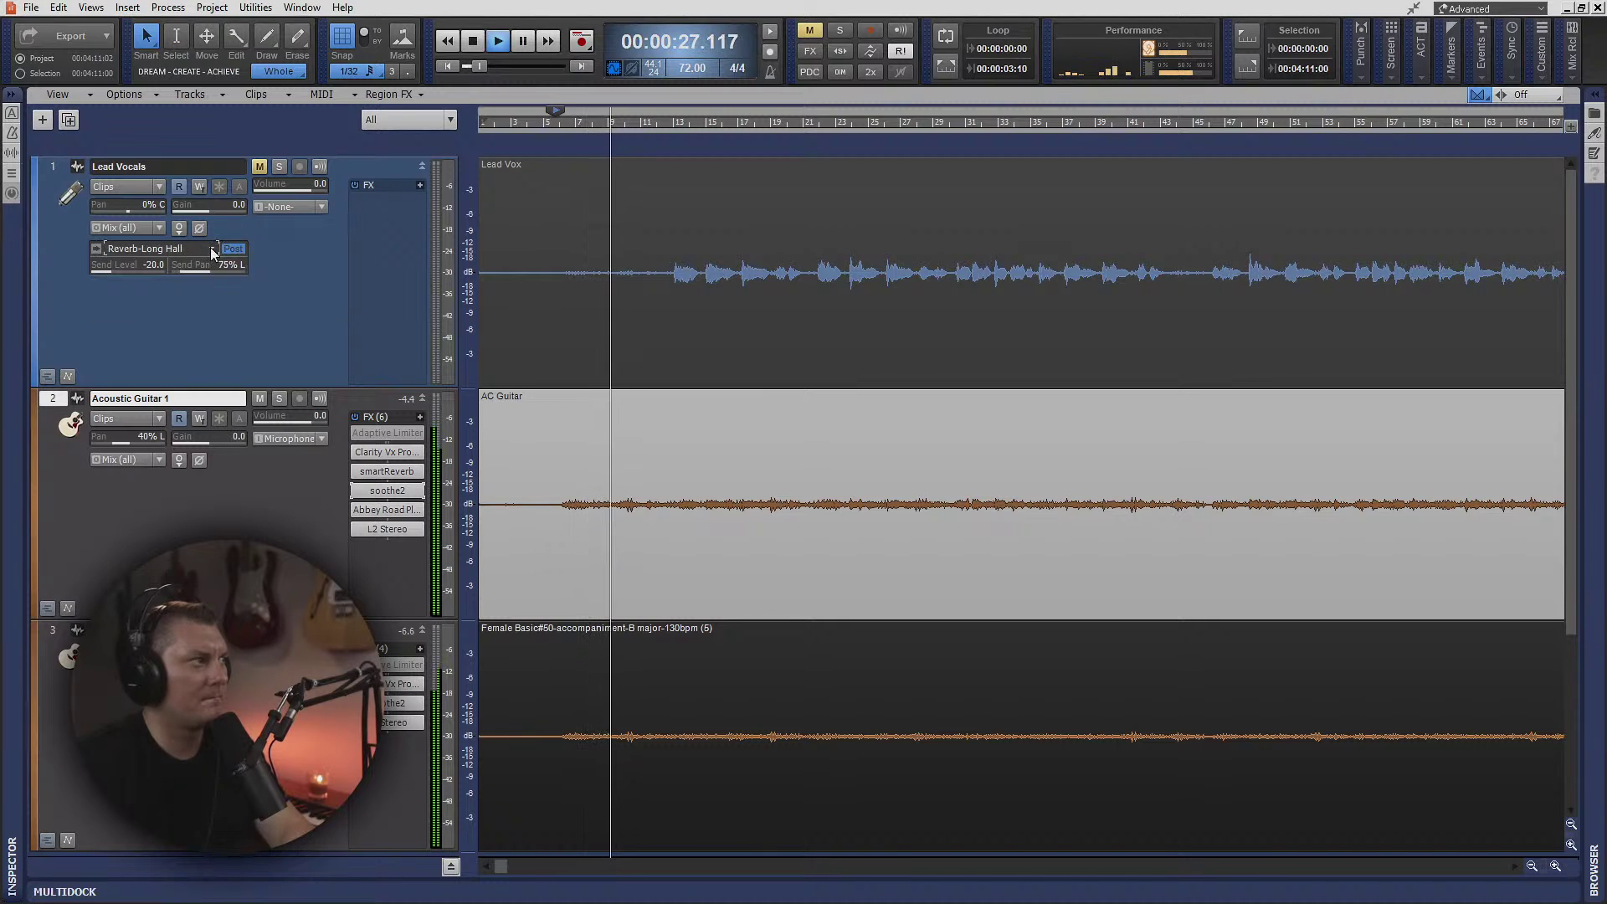
right_click(212, 253)
click(246, 279)
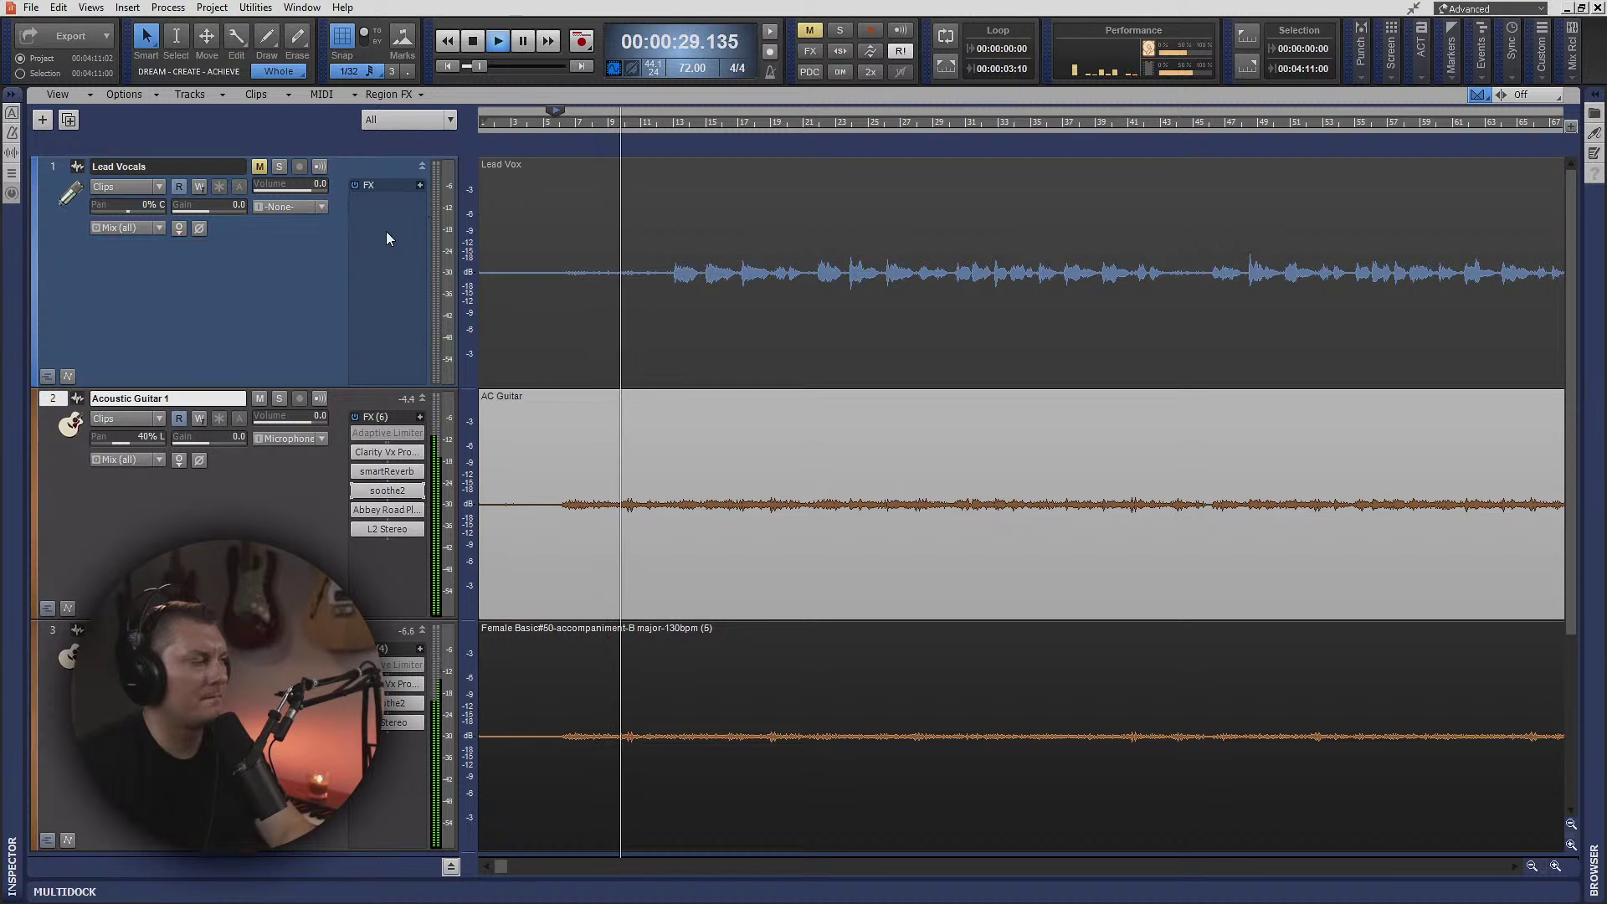
- Insert smartReverb on the unmuted Lead Vocals track and choose its Vocals profile
click(260, 166)
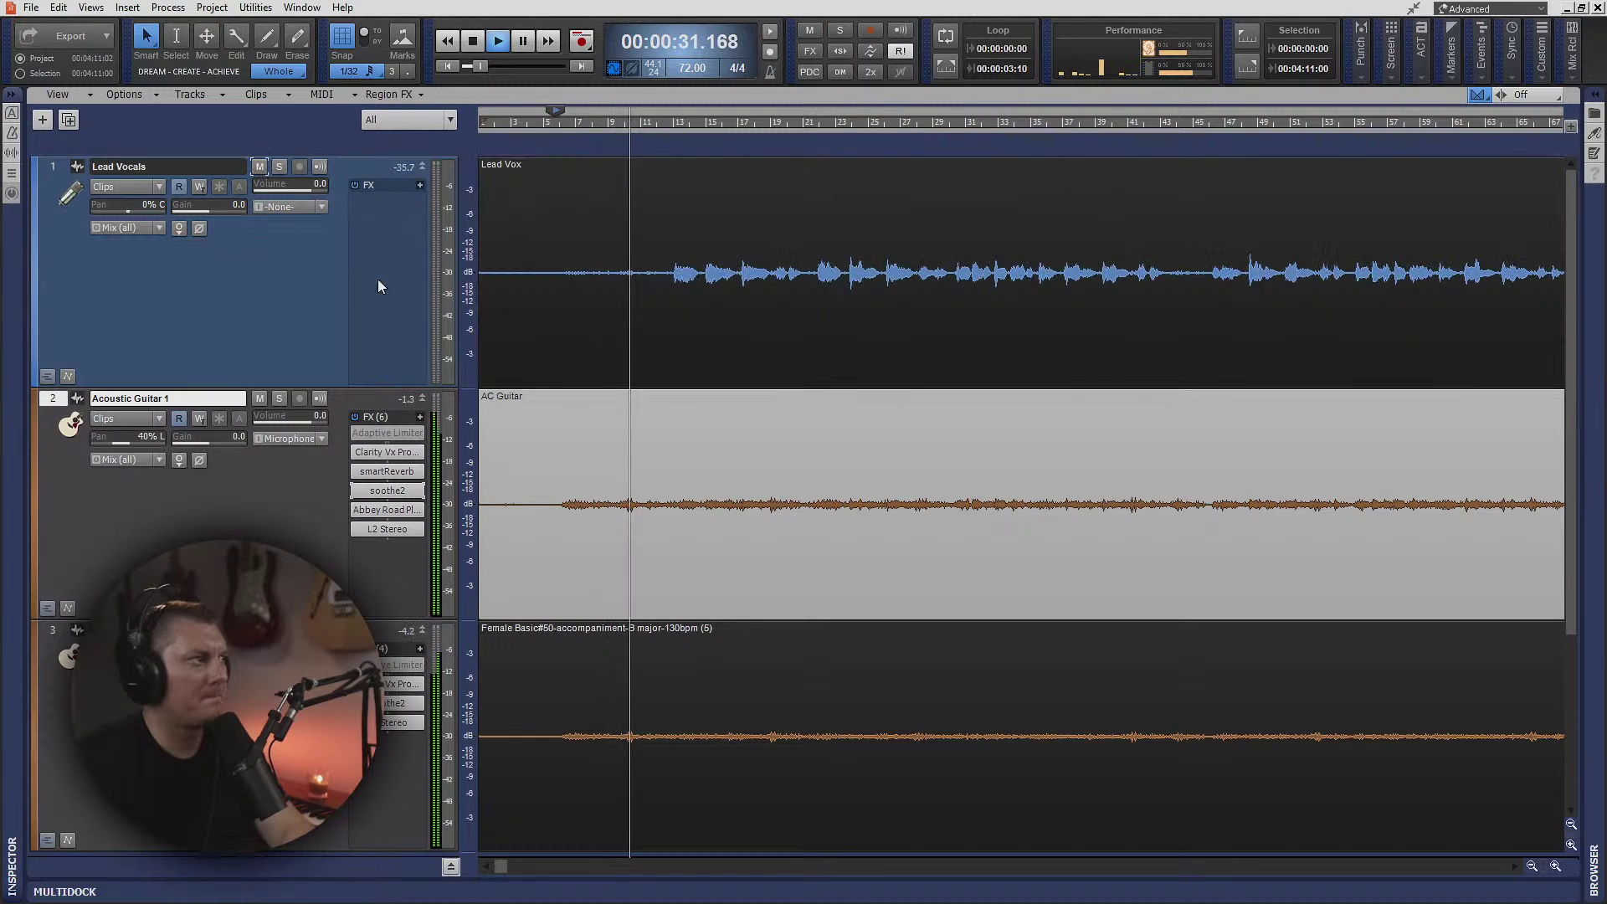
right_click(391, 235)
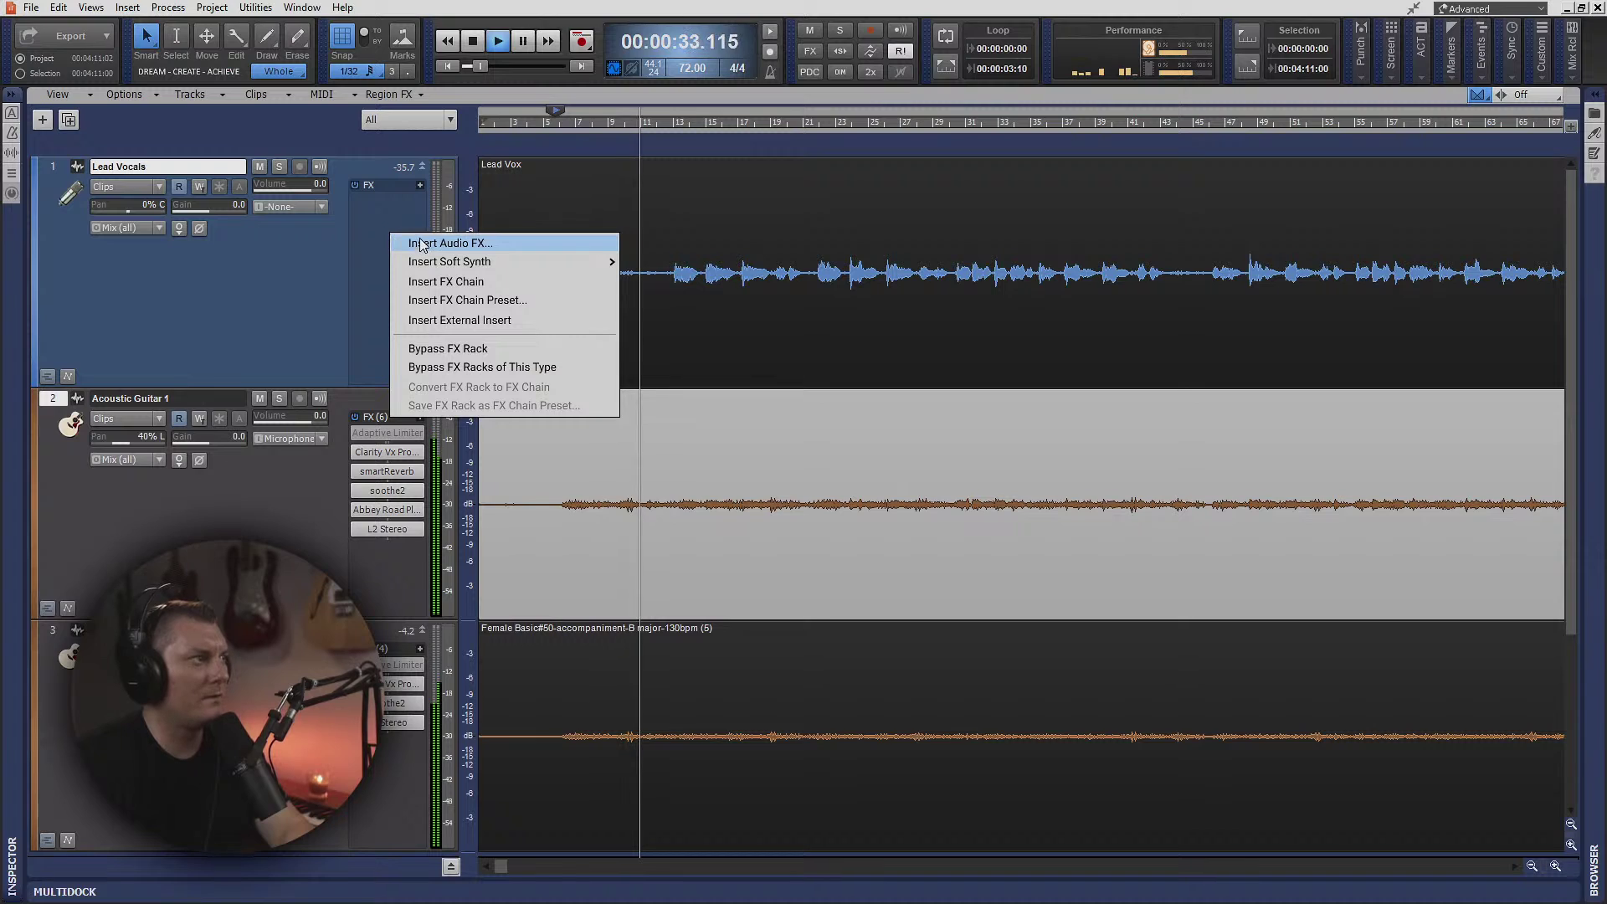
click(421, 244)
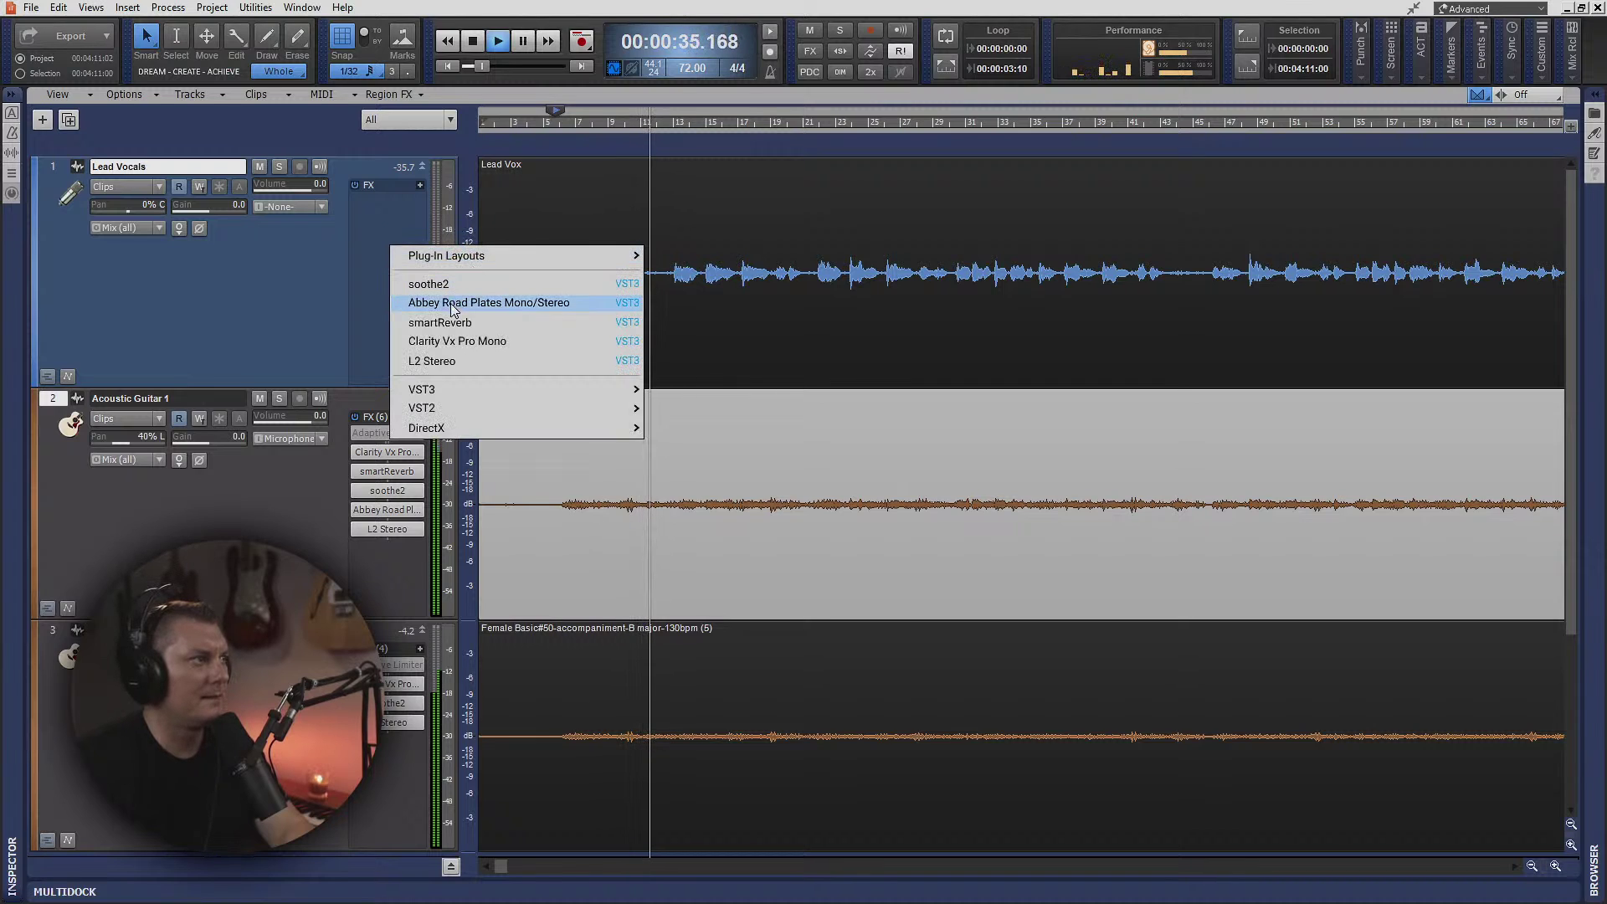
click(473, 320)
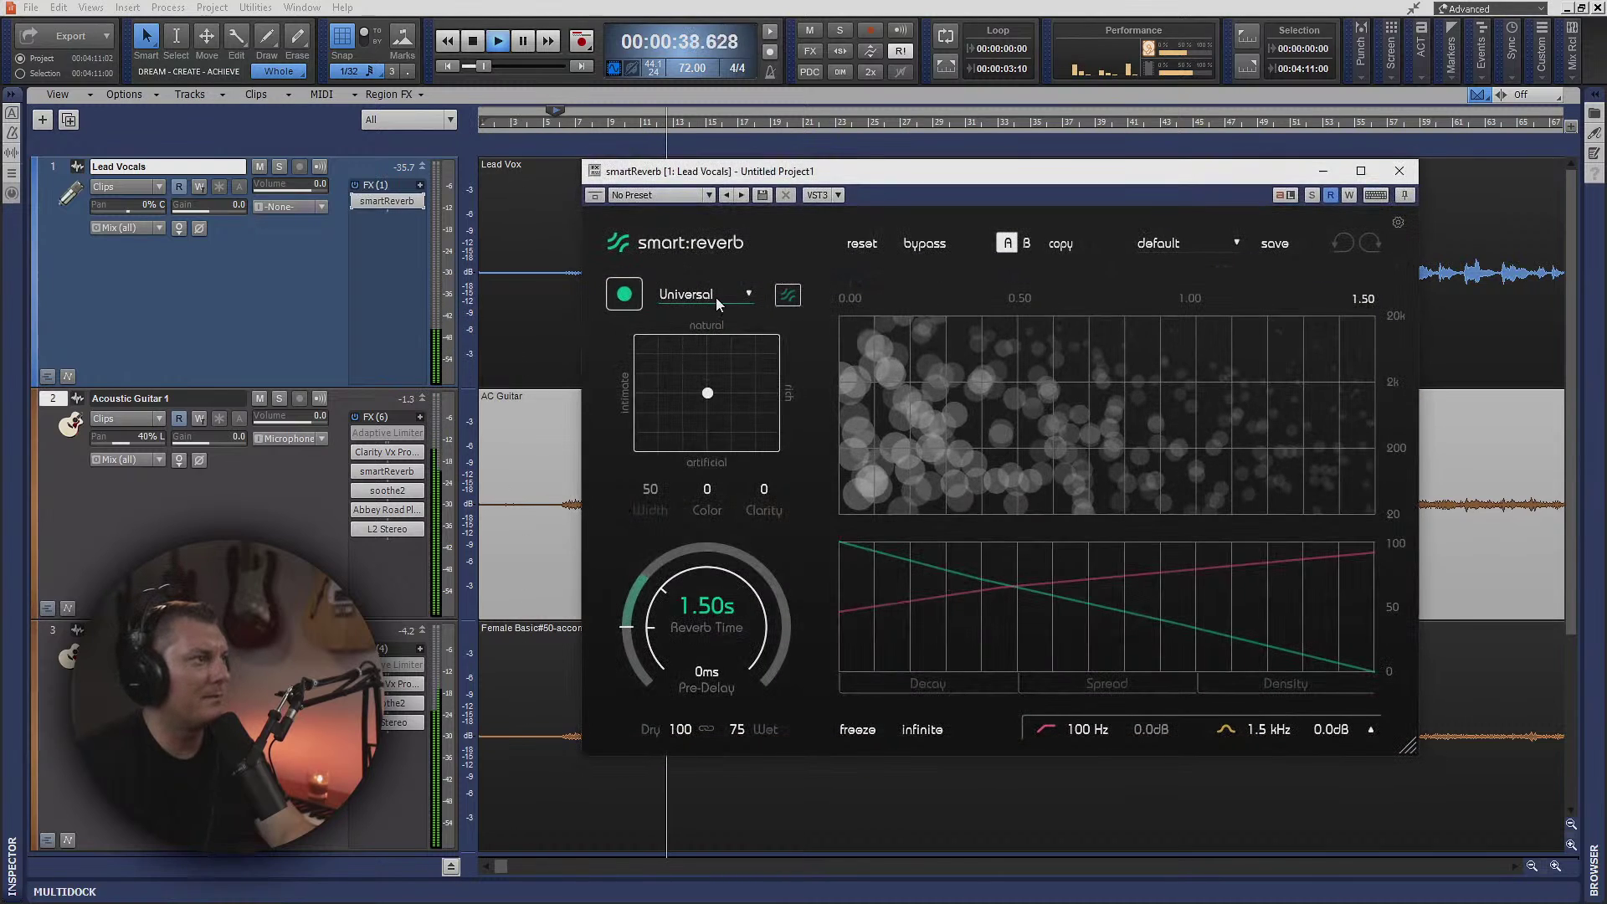
click(715, 298)
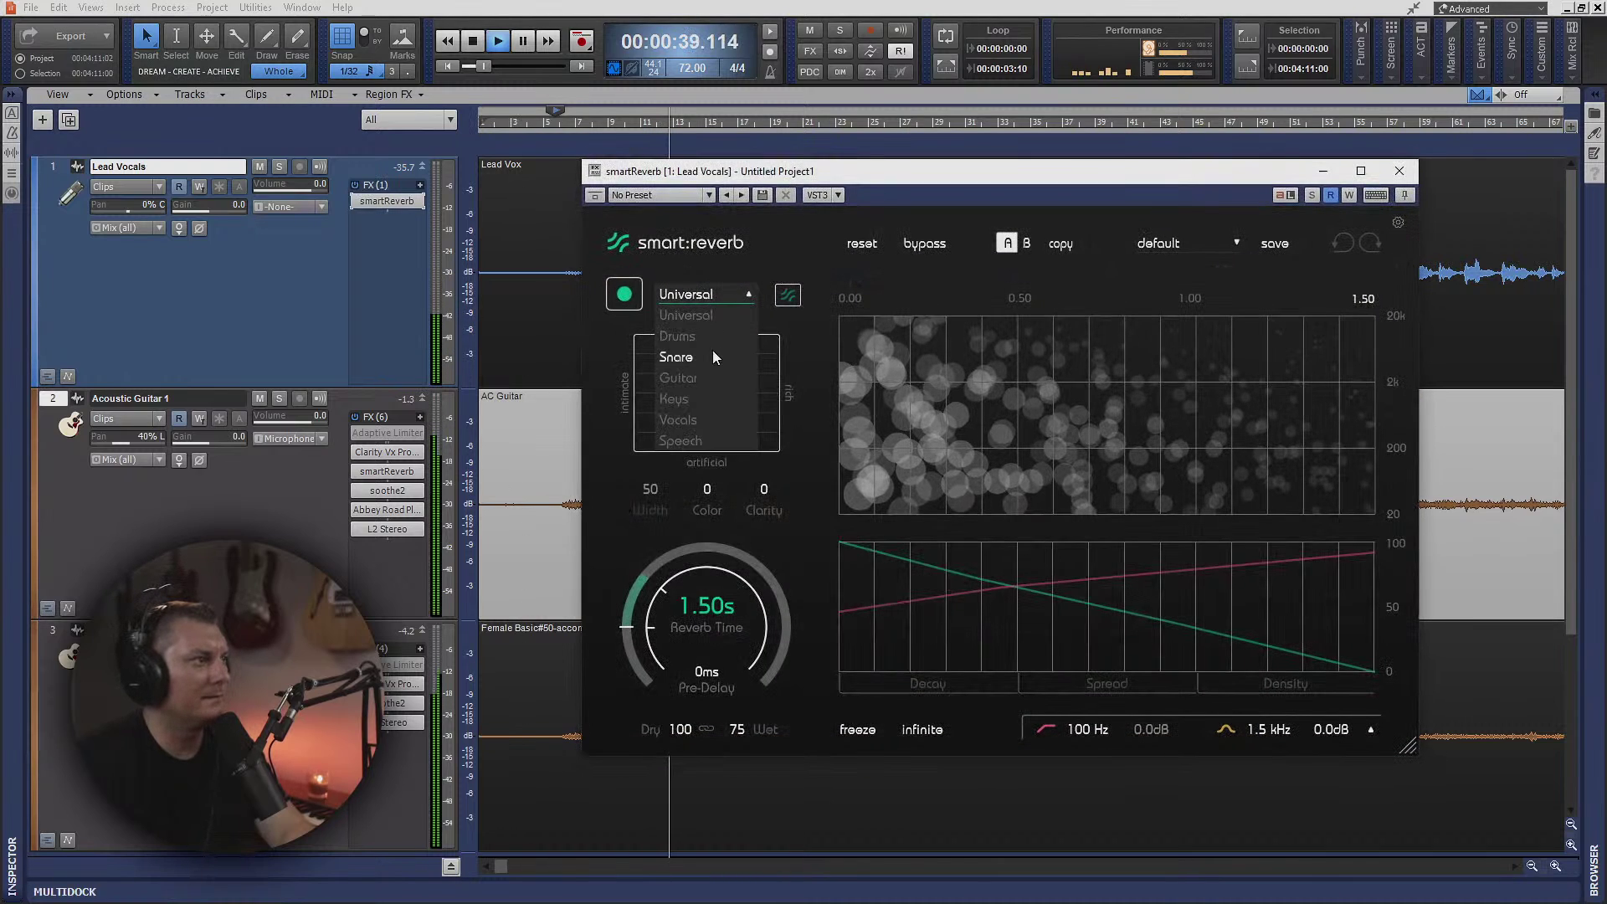
click(679, 419)
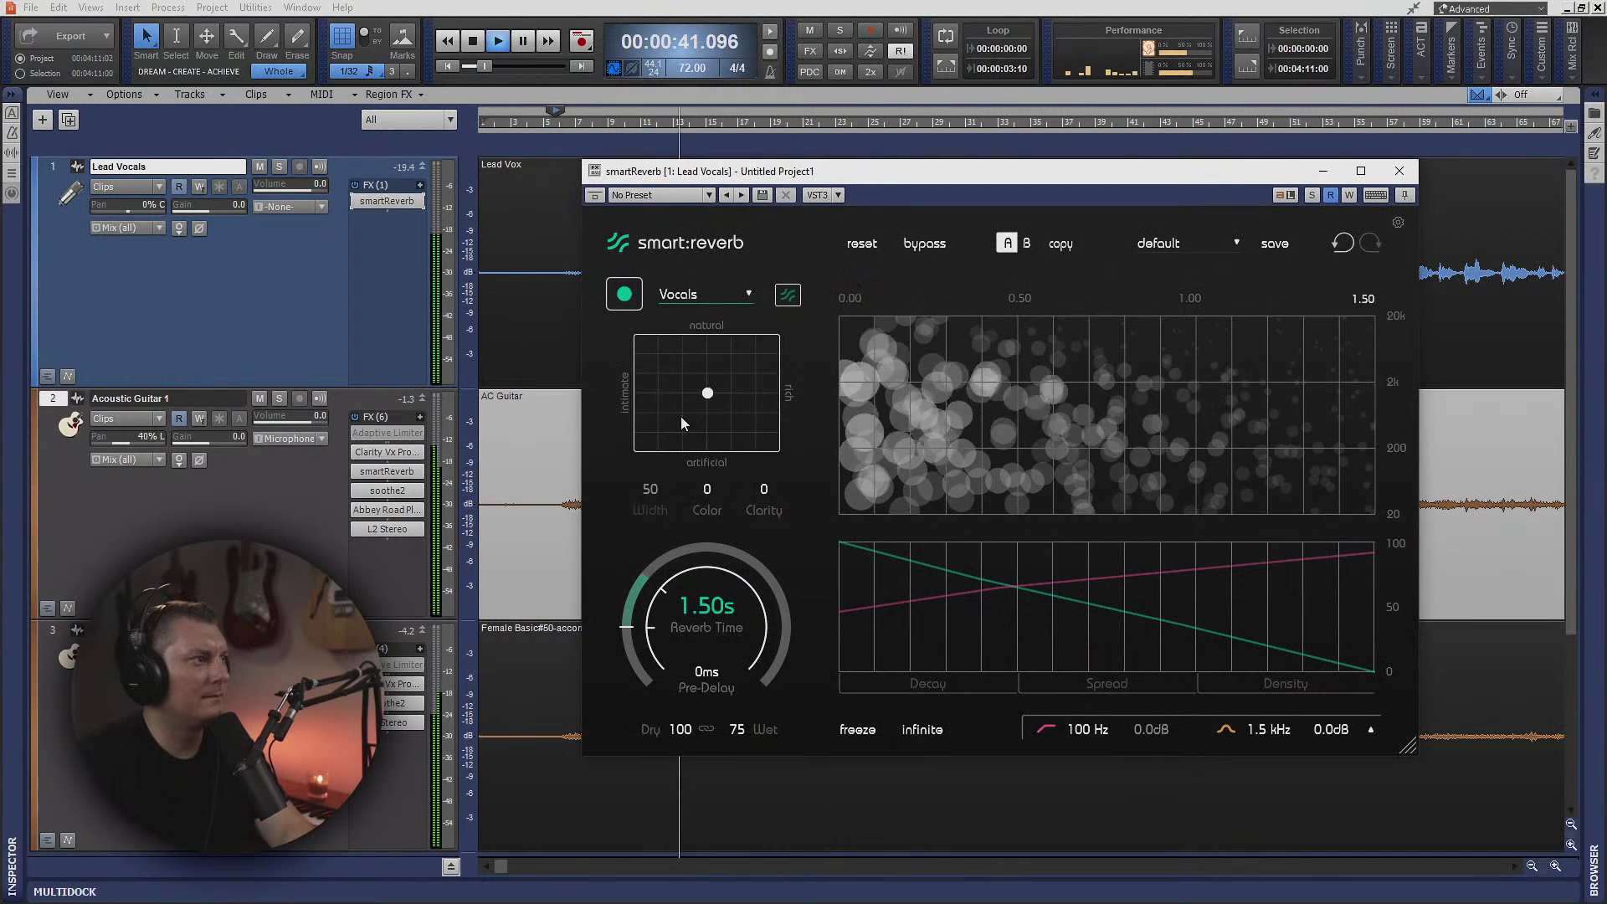
- Have smart:reverb analyse the vocal and shift its reverb character toward natural and intimate, to about 78 and 17
click(626, 301)
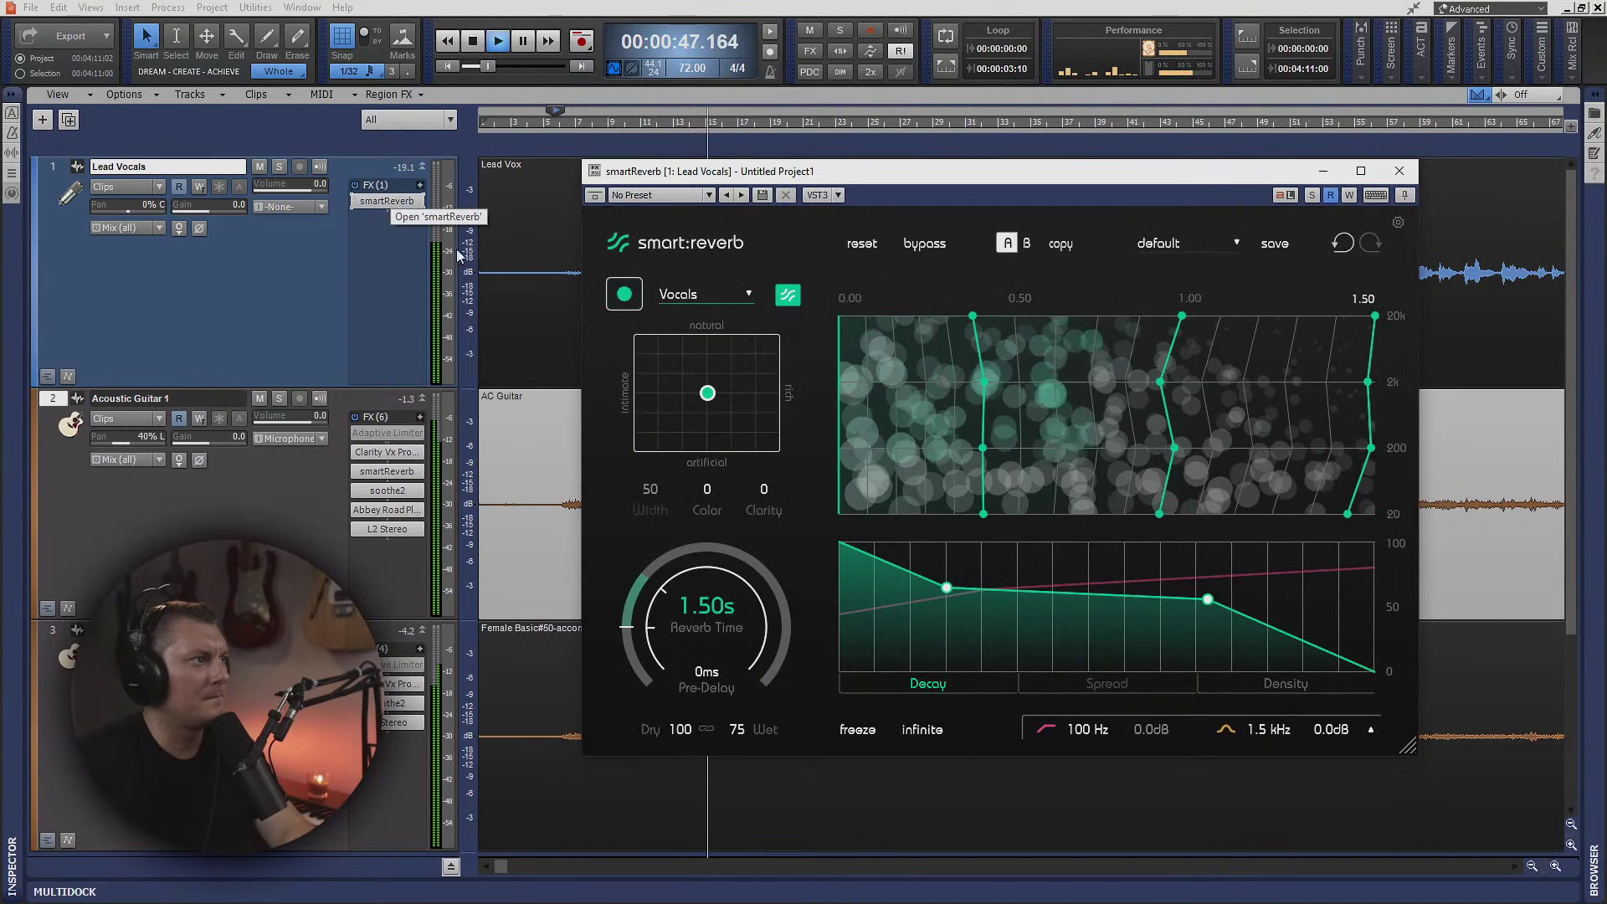
drag(707, 392, 659, 360)
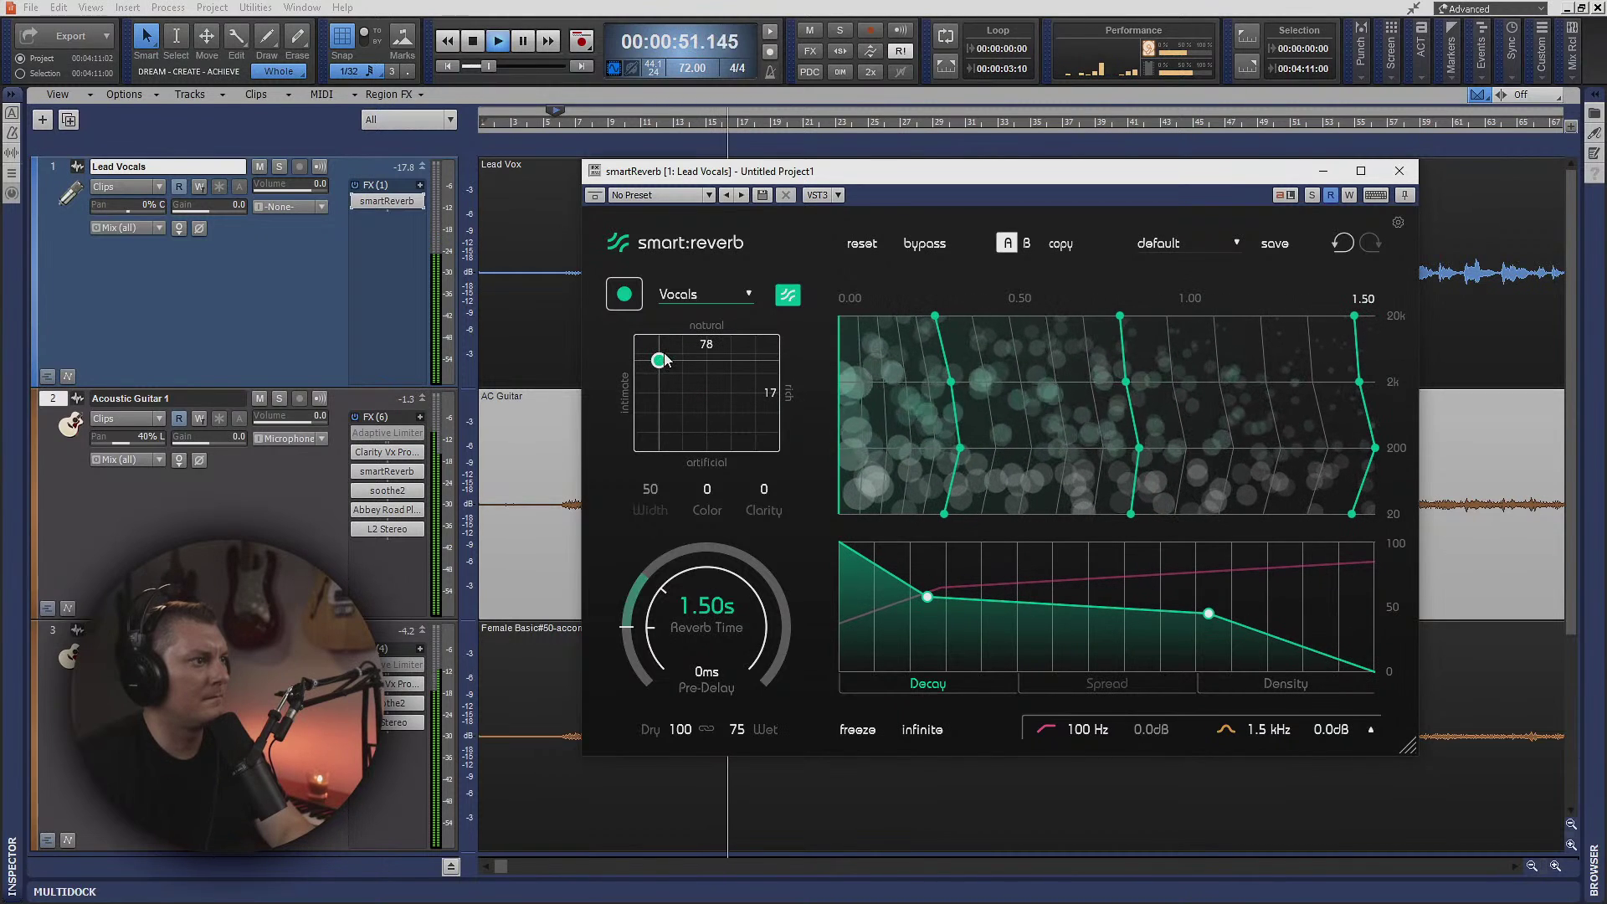
- In smart:reverb's EQ, set the low cut to about 252 Hz and dip the bell band to -8.5 dB at 2.0 kHz
click(1371, 732)
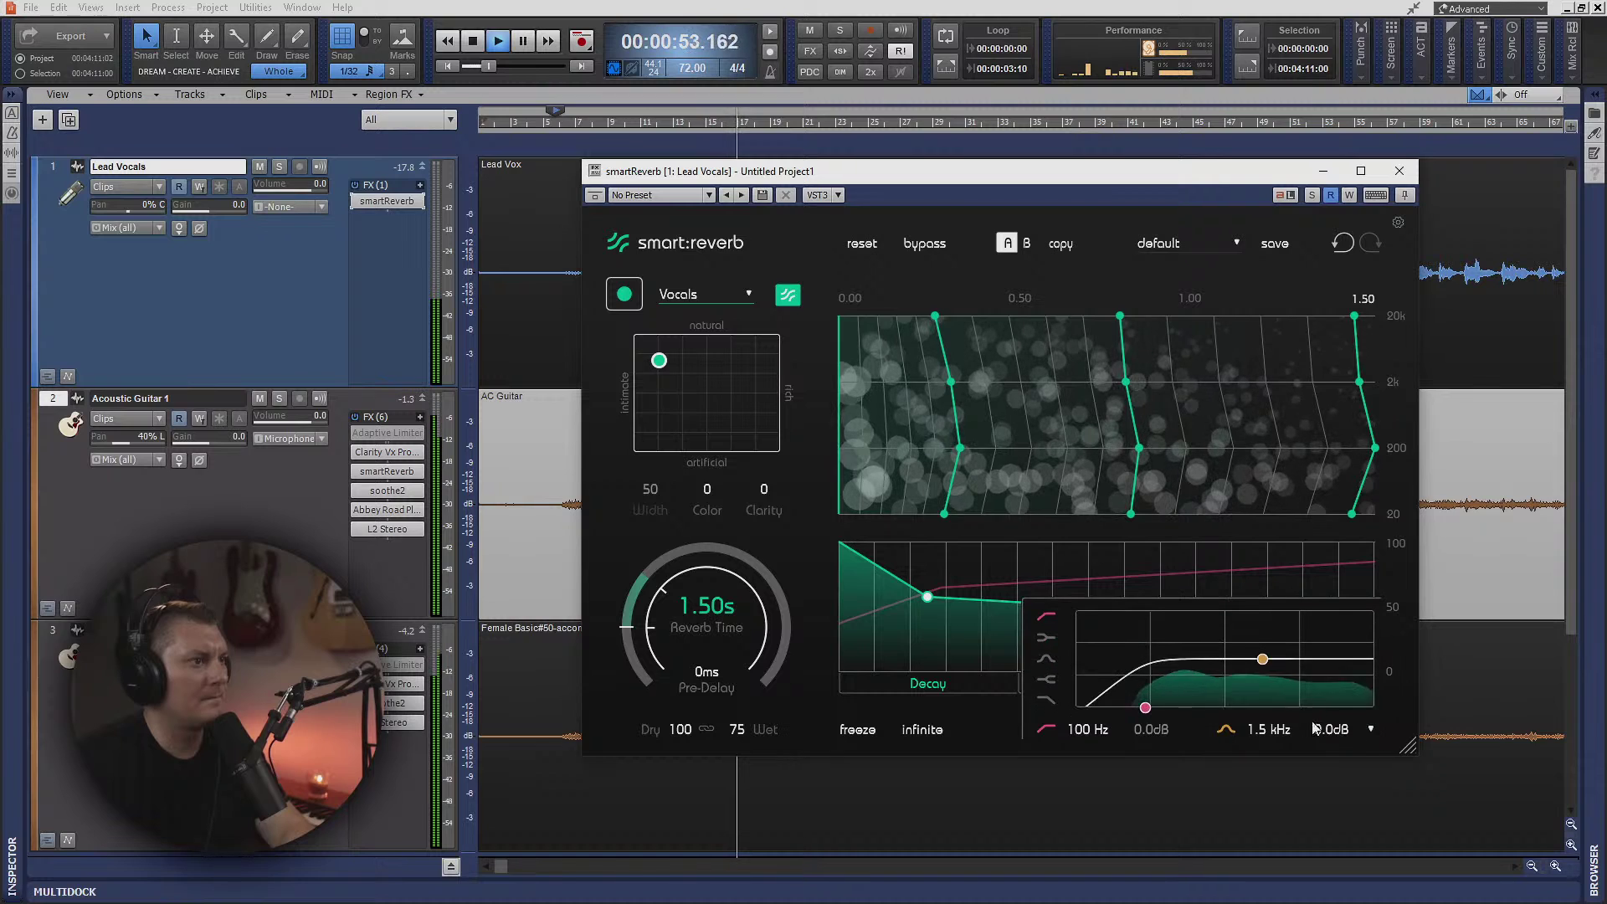
drag(1156, 710, 1190, 720)
drag(1262, 660, 1275, 678)
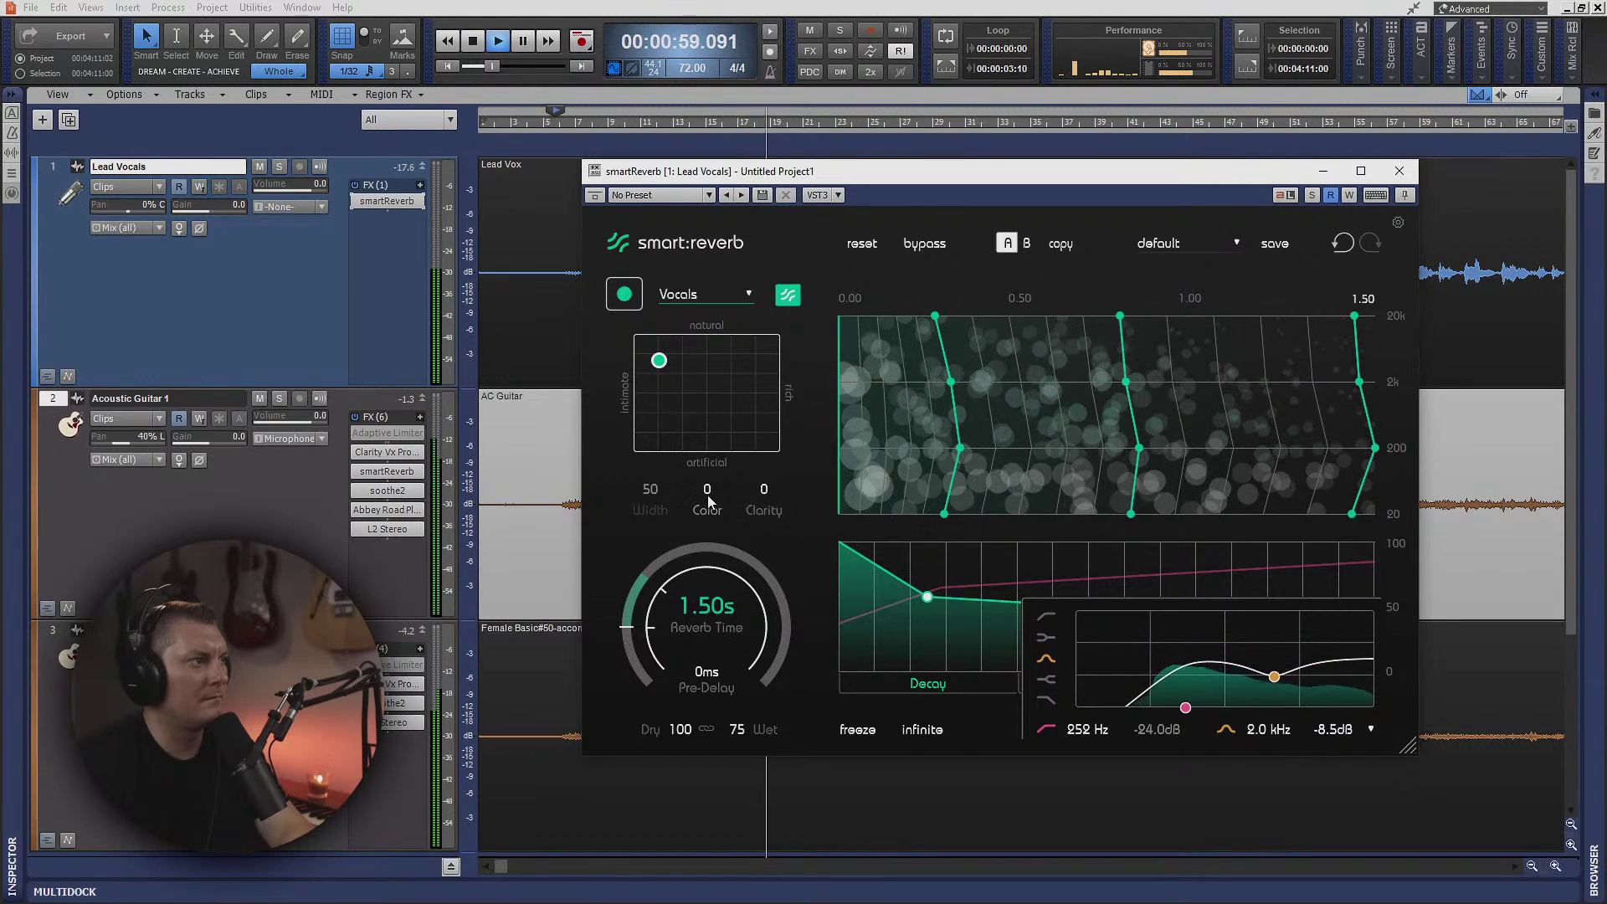
- Set smart:reverb's Color to 35 and Clarity to 34, close the plug-in and stop playback
drag(704, 481, 753, 413)
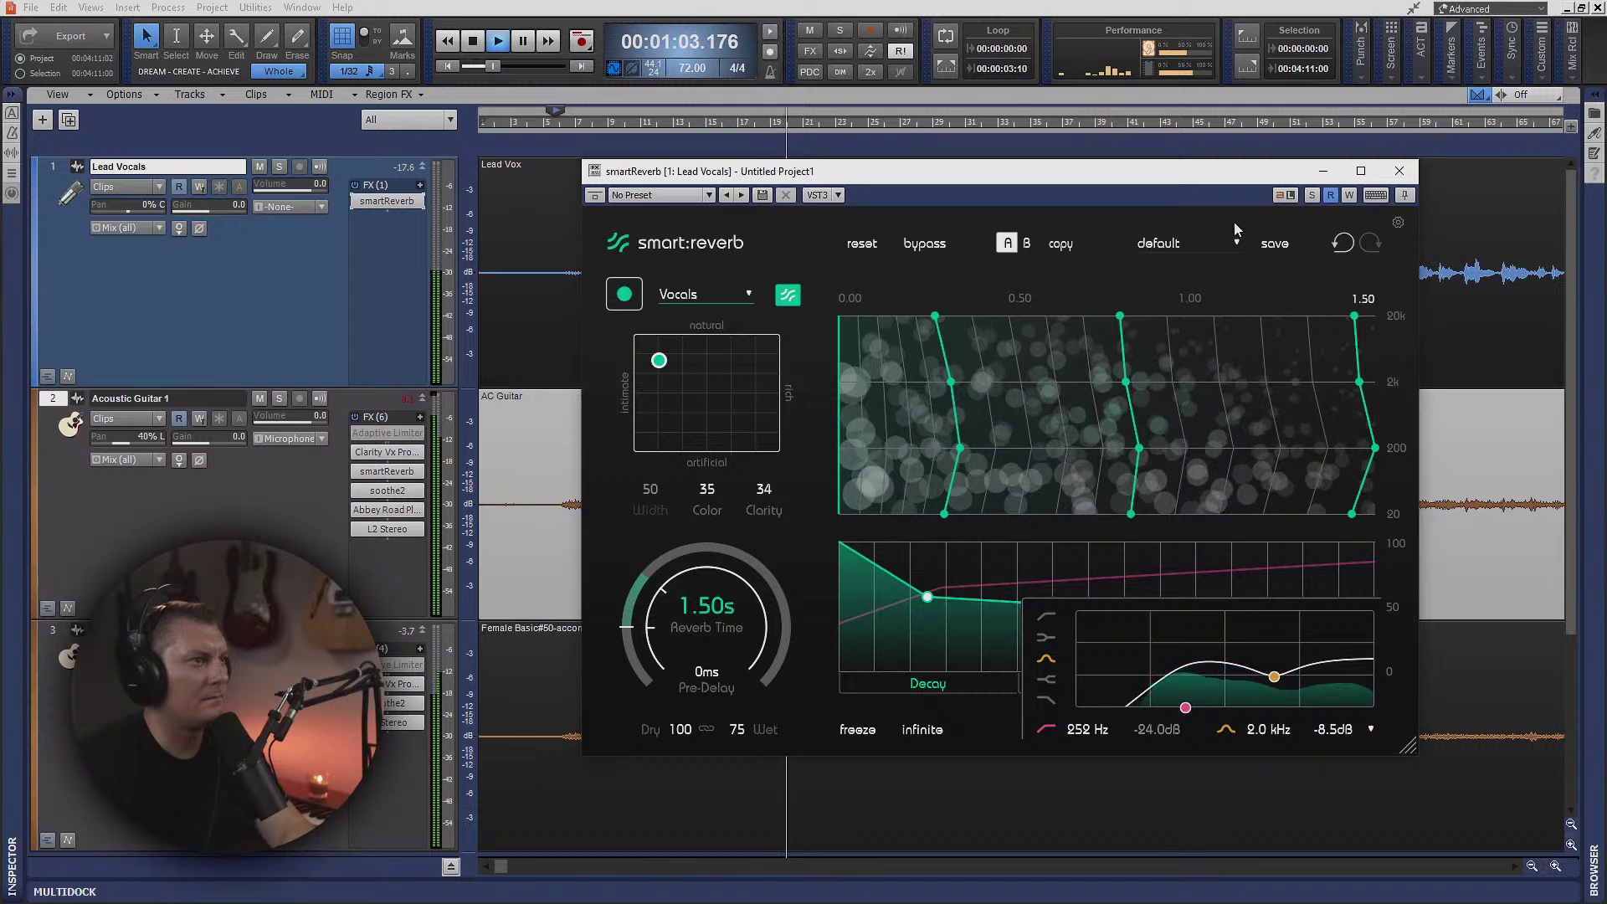
click(1398, 171)
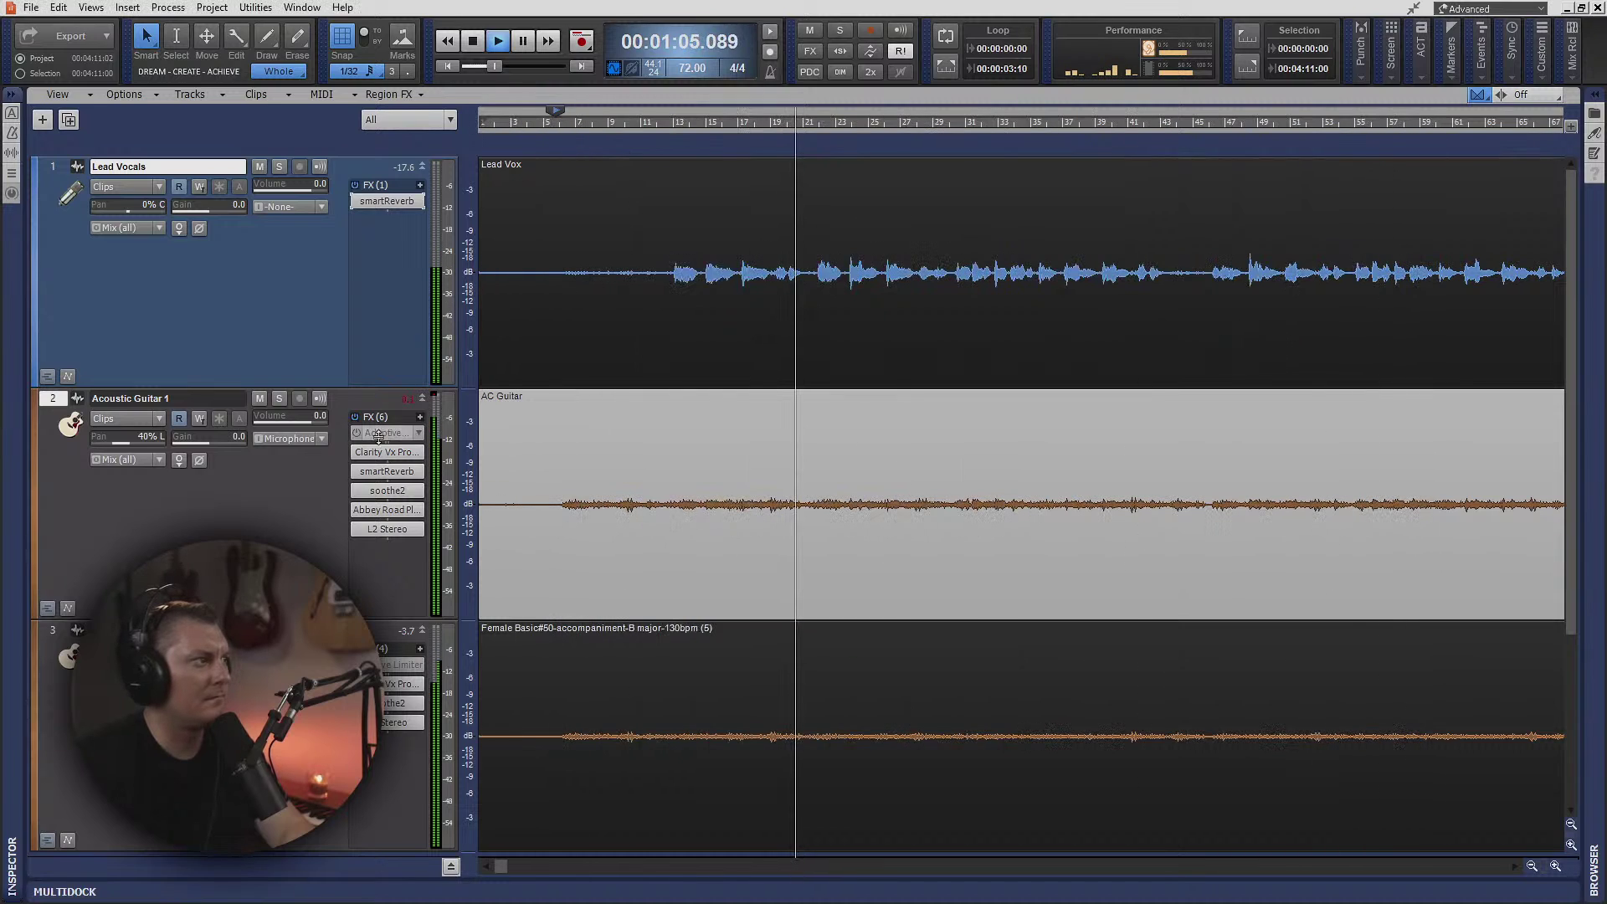
key(space)
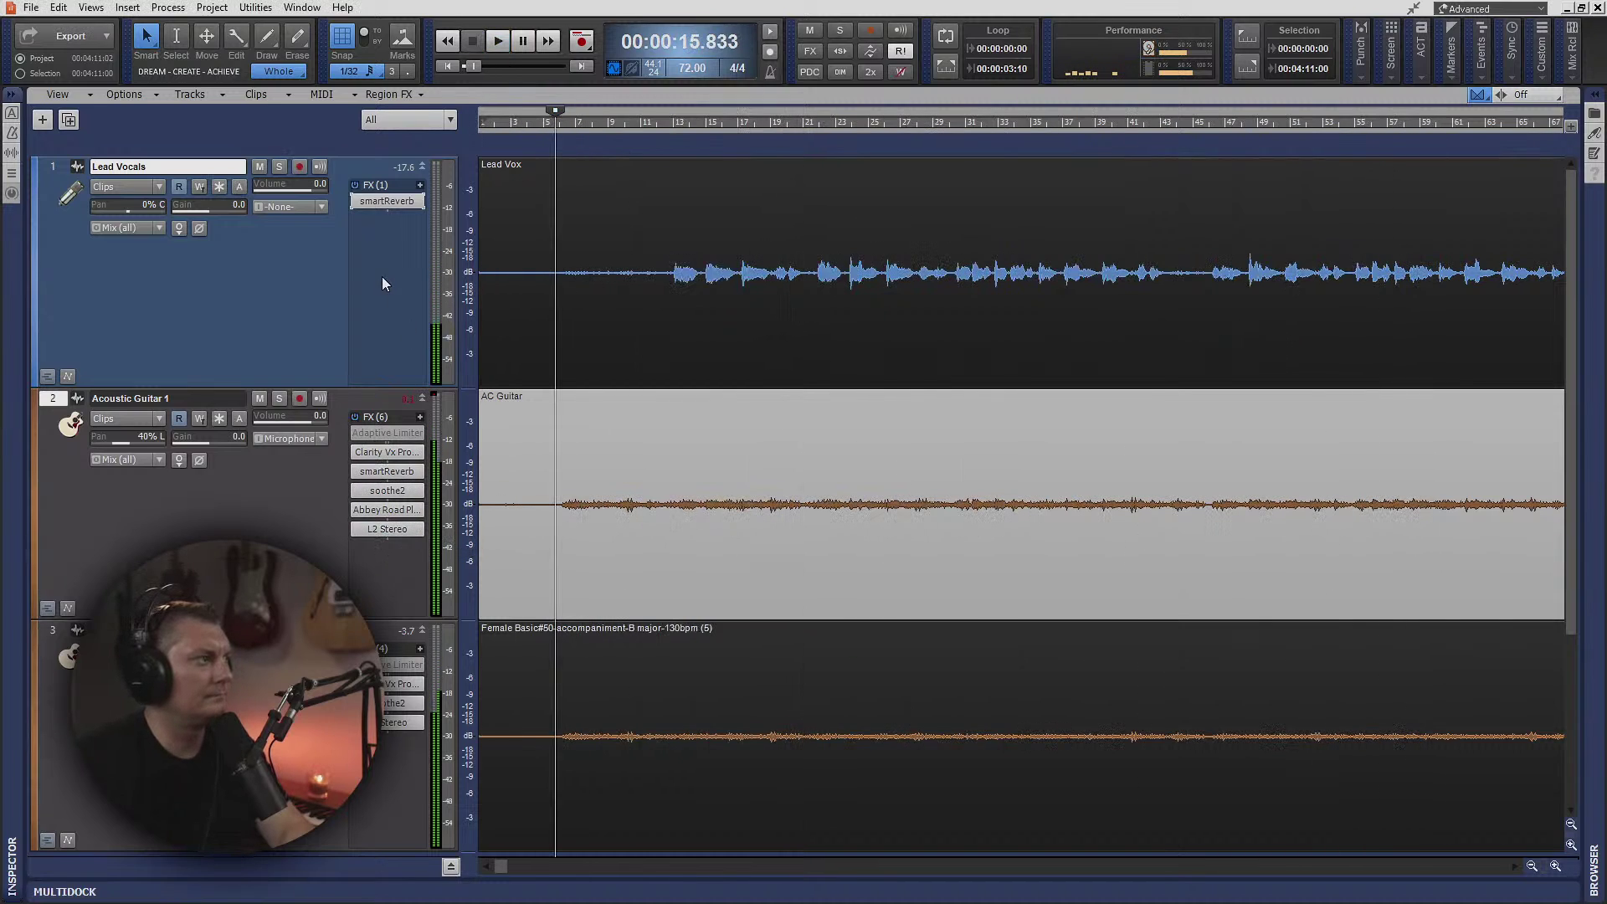
- Switch the plug-in layout to Organized by Type
right_click(396, 246)
click(400, 251)
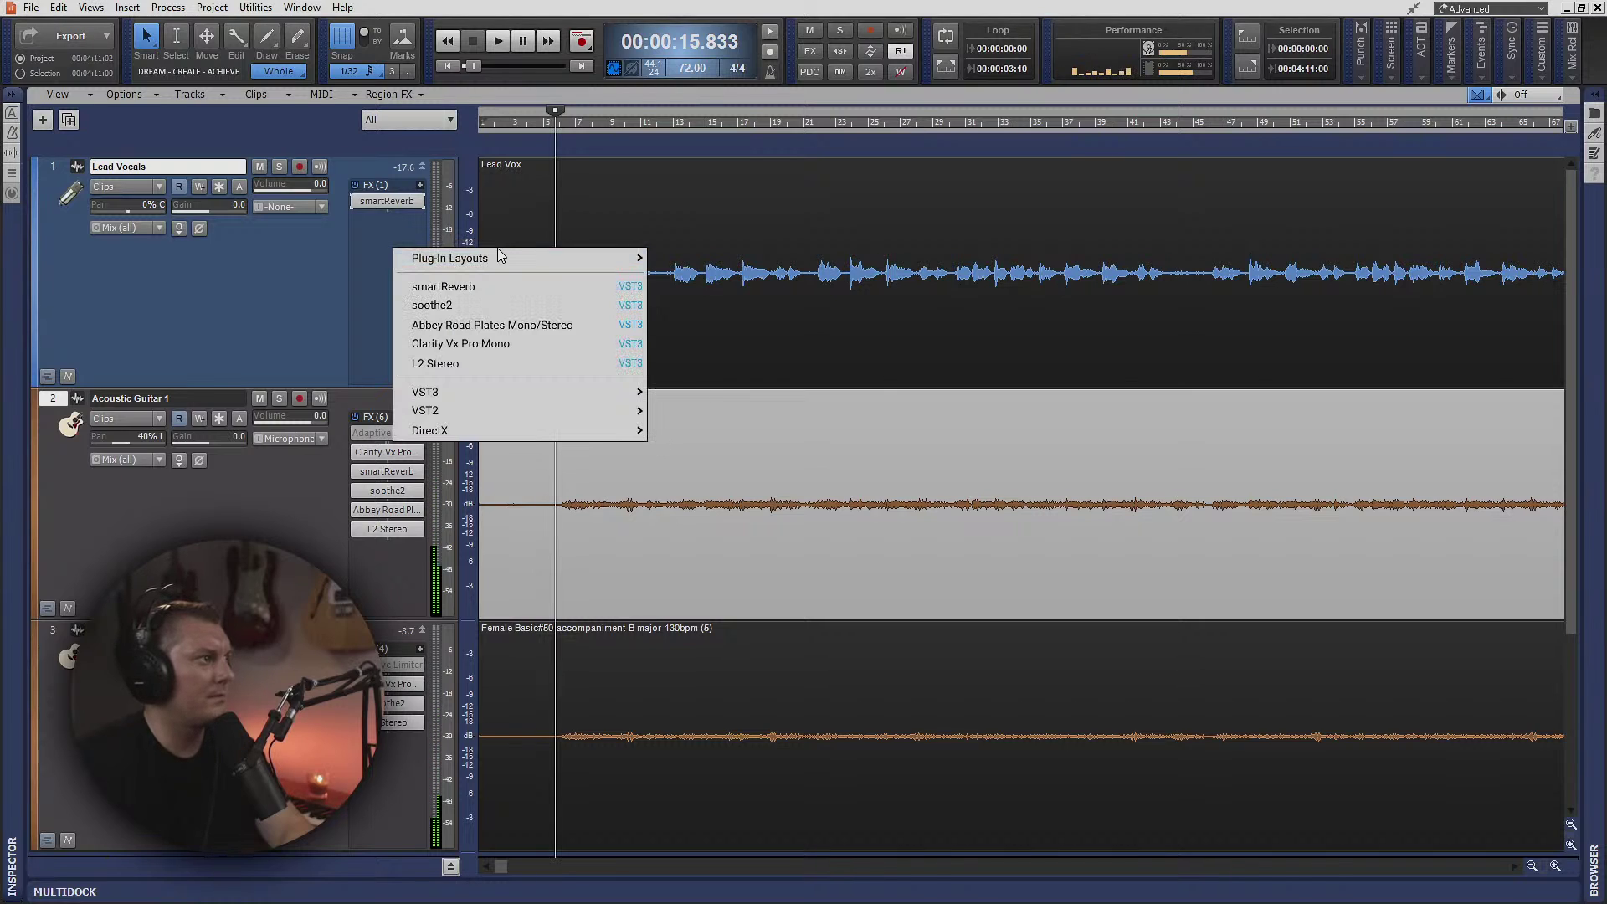
mouse_move(534, 253)
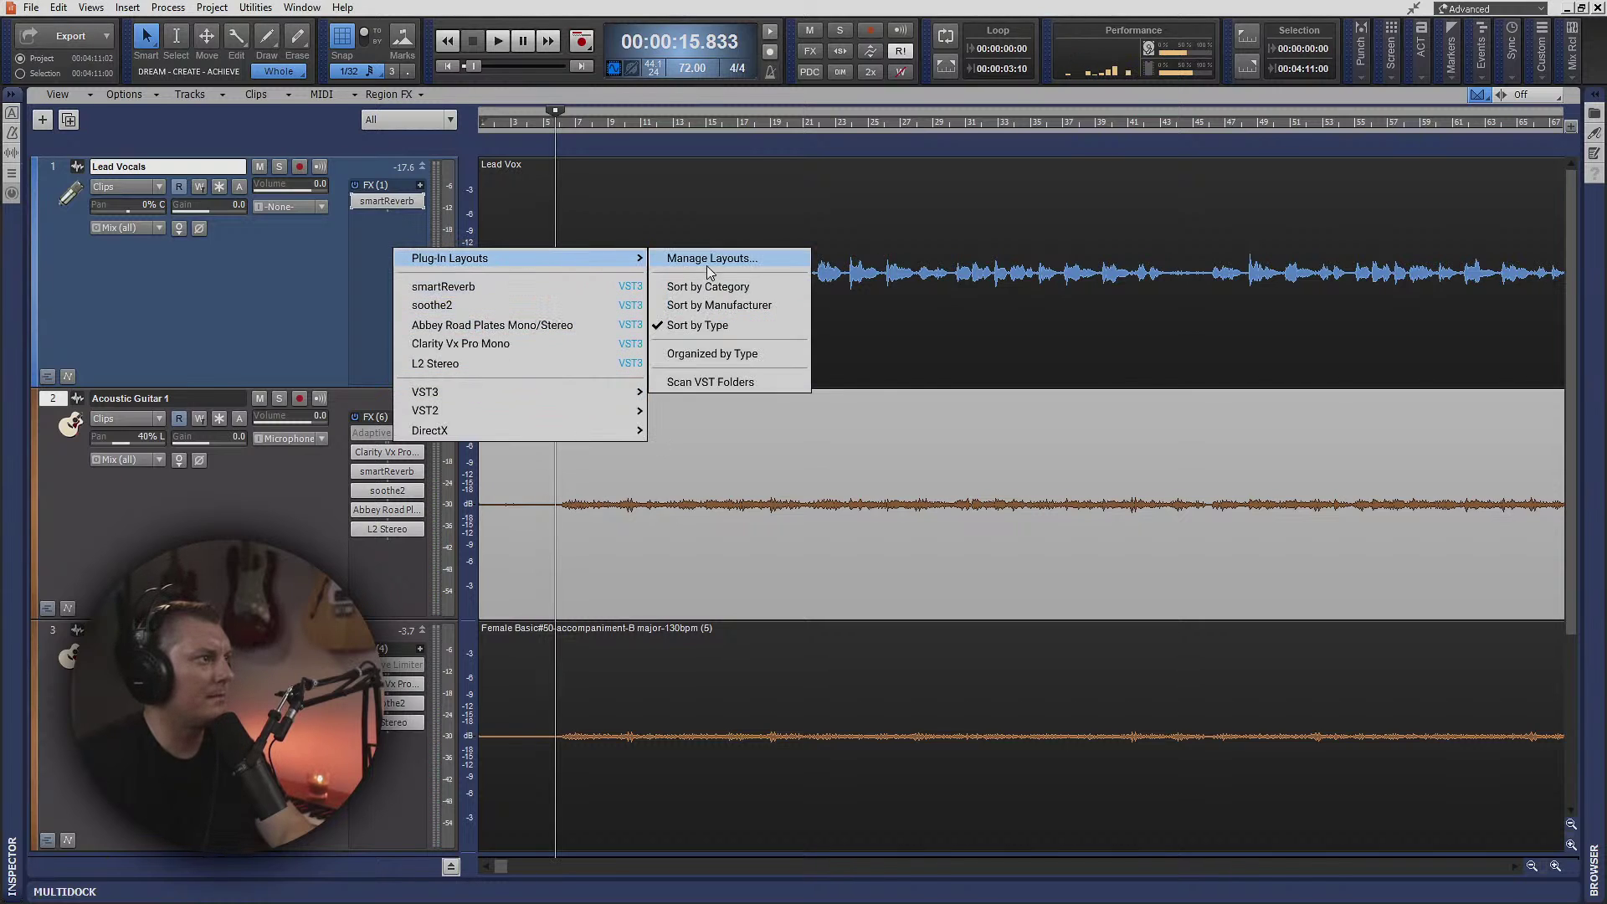
click(712, 352)
- Look over the plug-in categories and switch the plug-in layout to Sort by Manufacturer
right_click(402, 216)
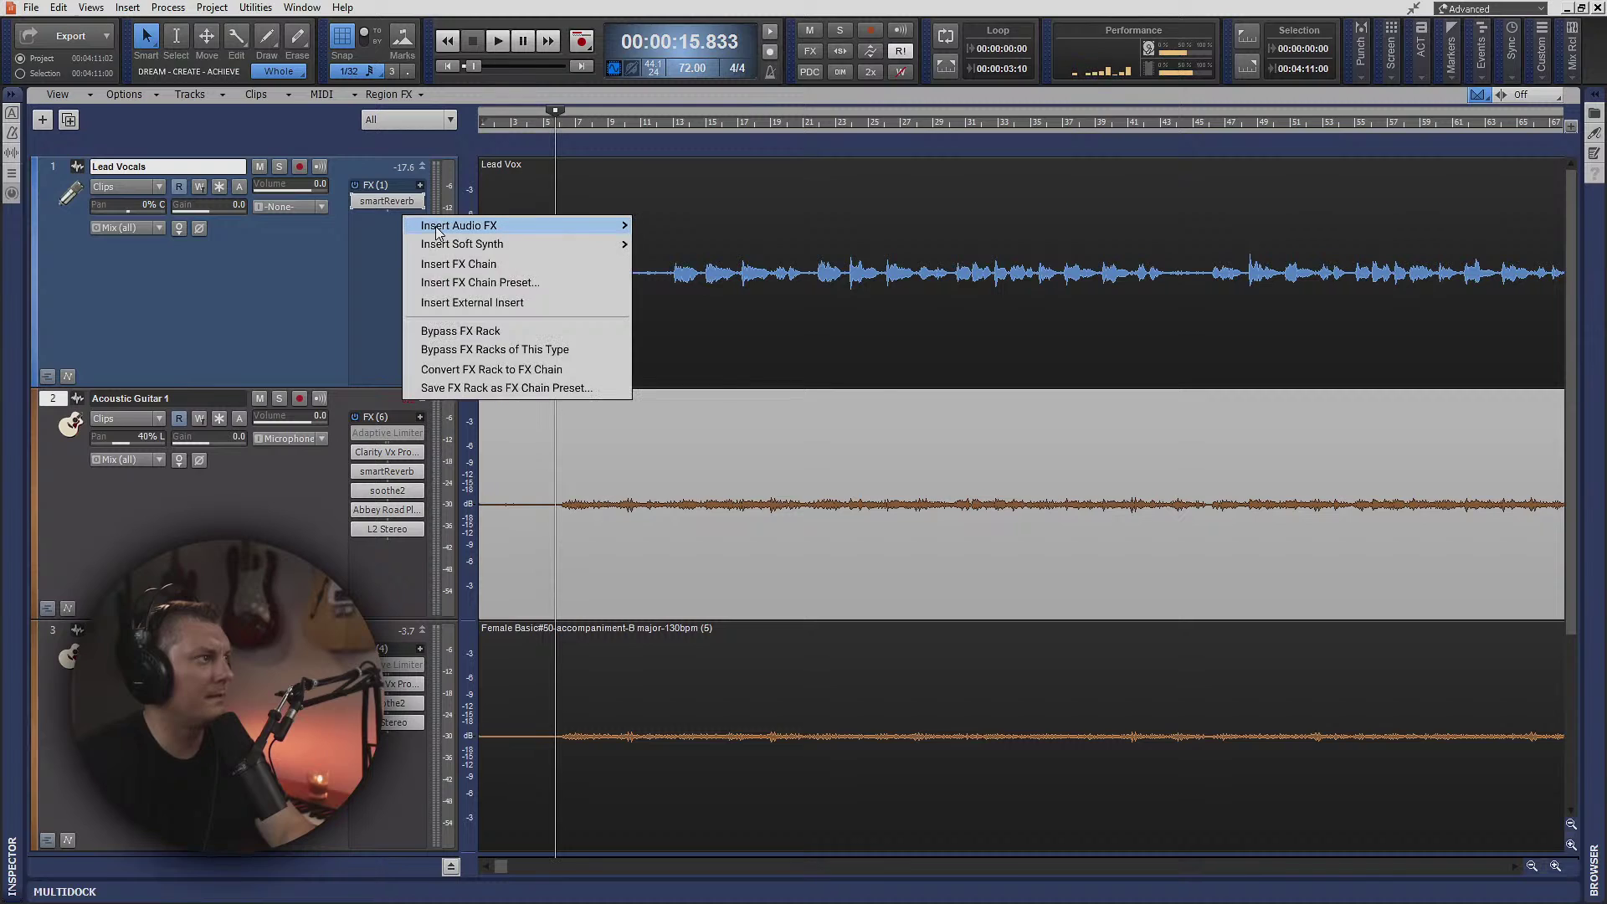
mouse_move(444, 228)
mouse_move(815, 358)
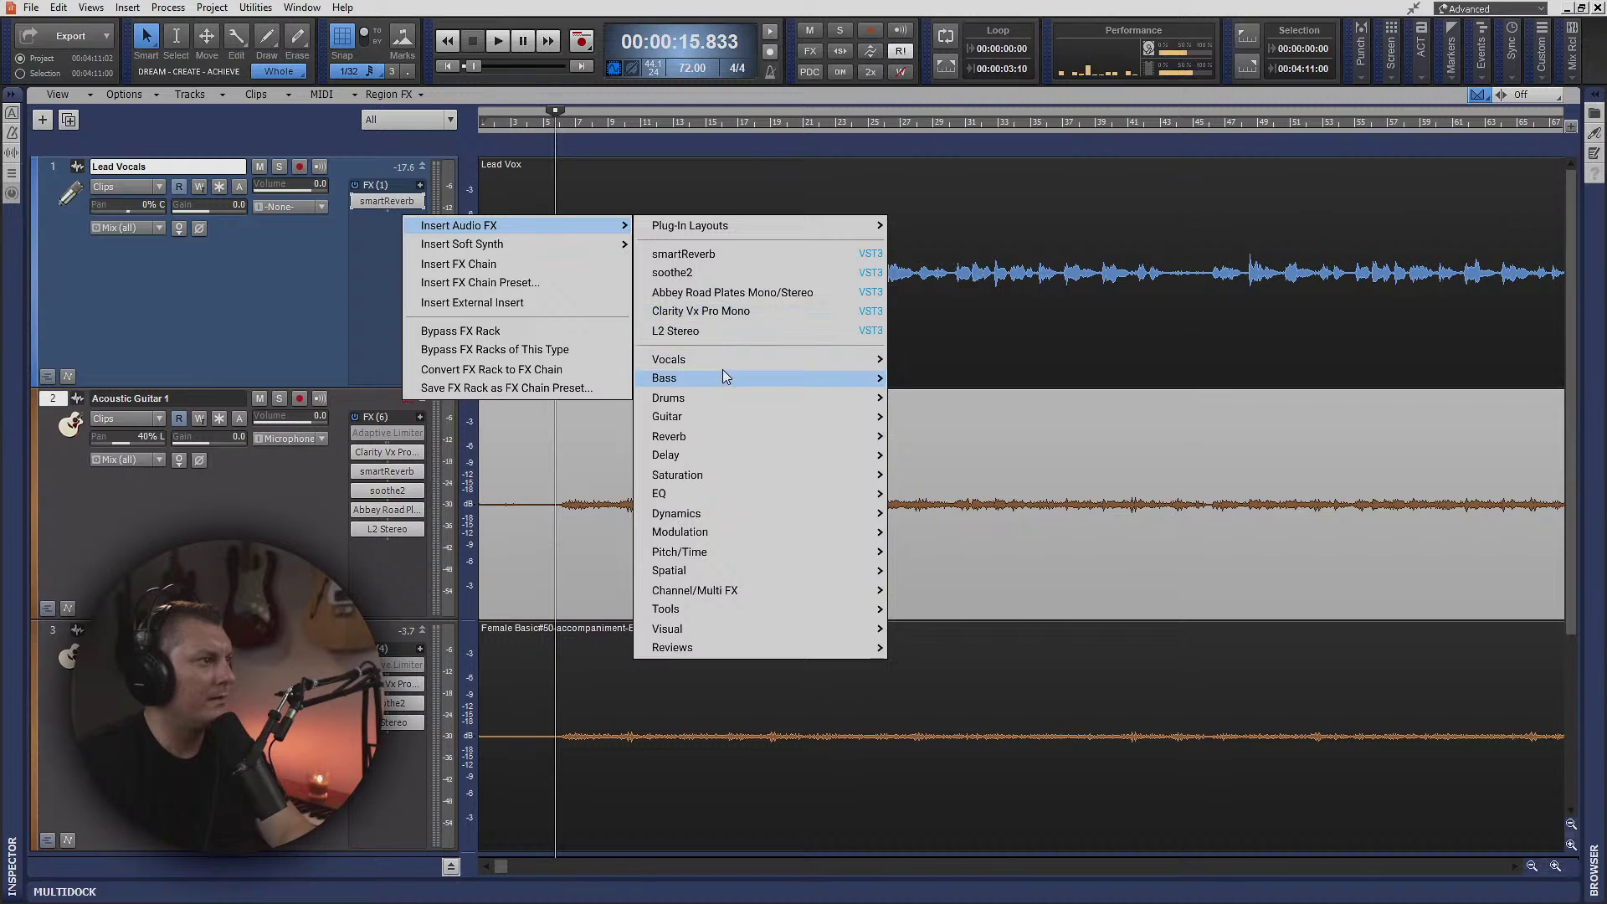
mouse_move(550, 244)
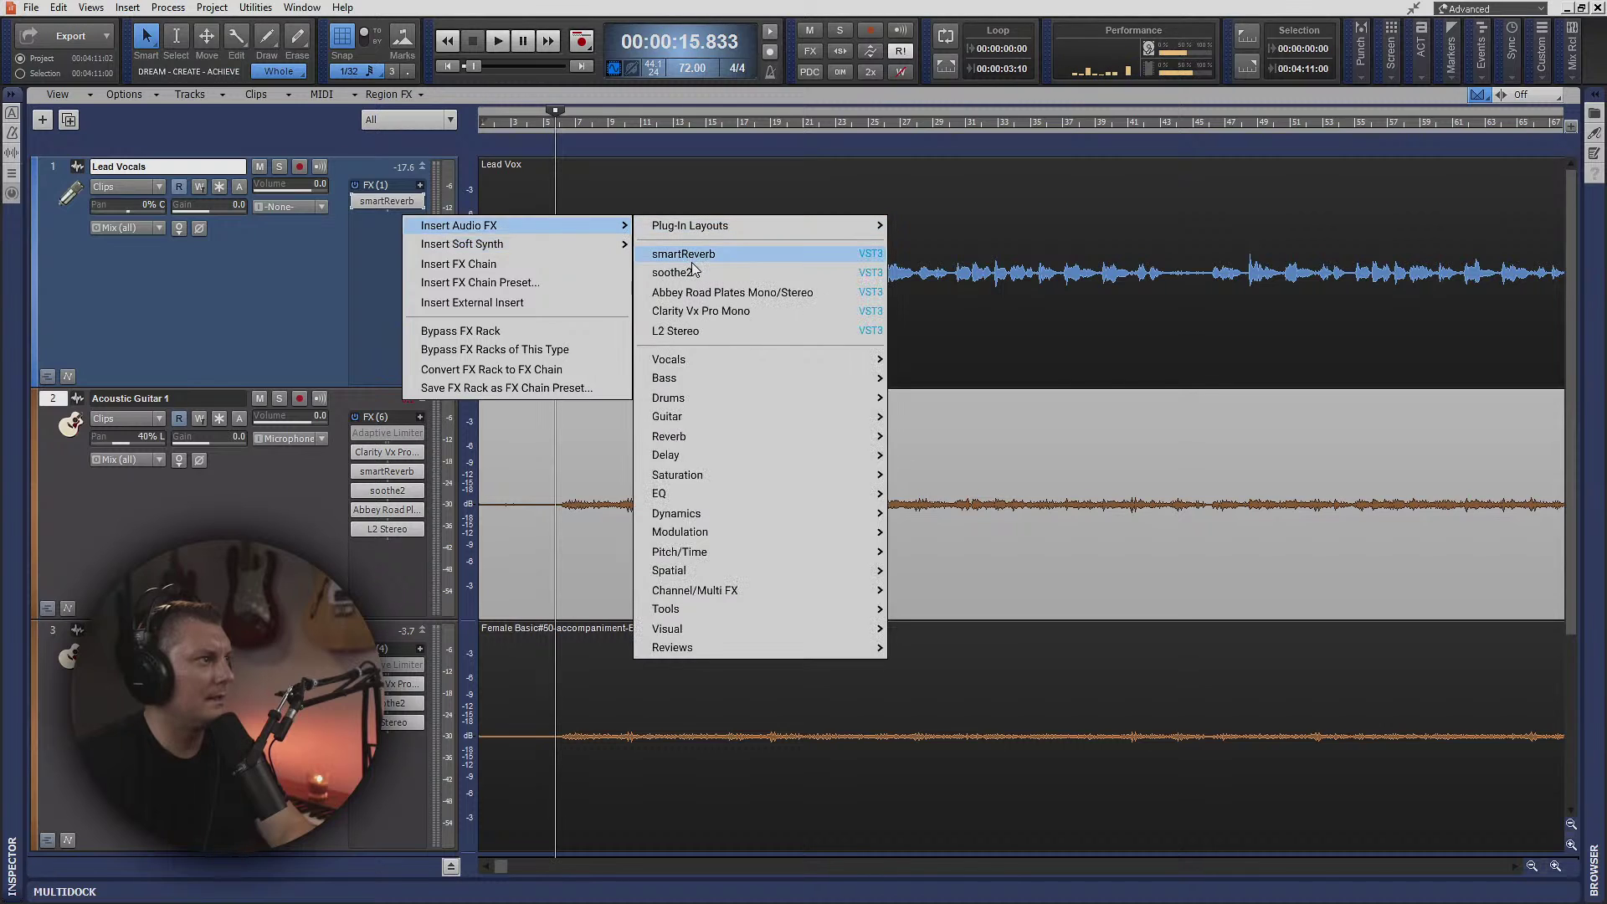
mouse_move(746, 226)
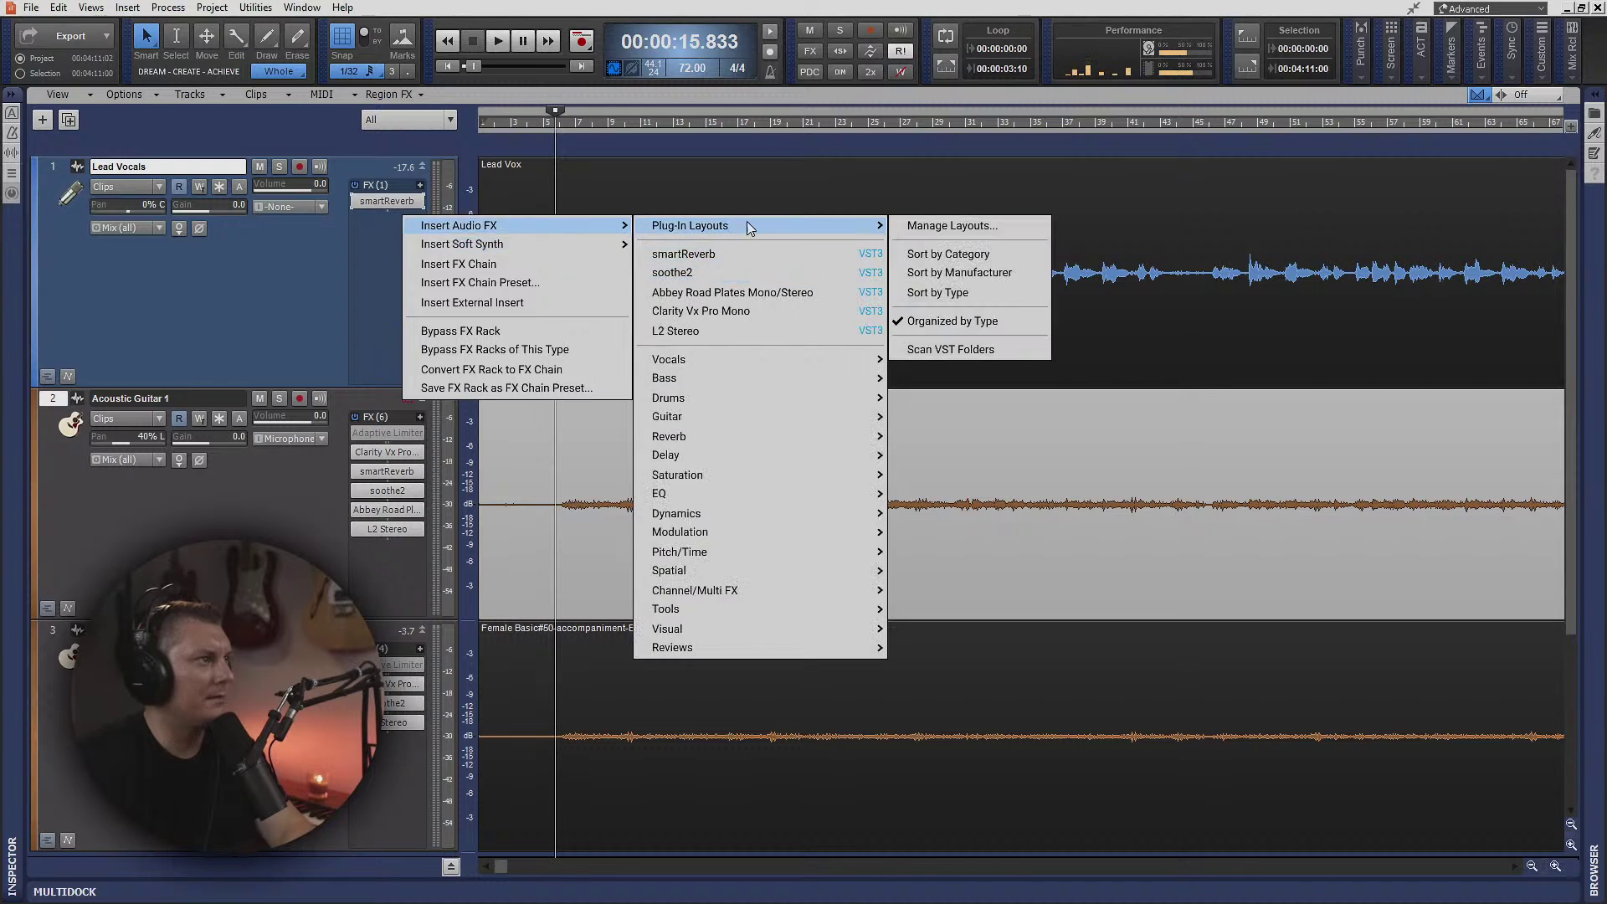
click(986, 270)
- Insert the Waves RVox Mono plug-in after smartReverb on the Lead Vocals track
right_click(380, 226)
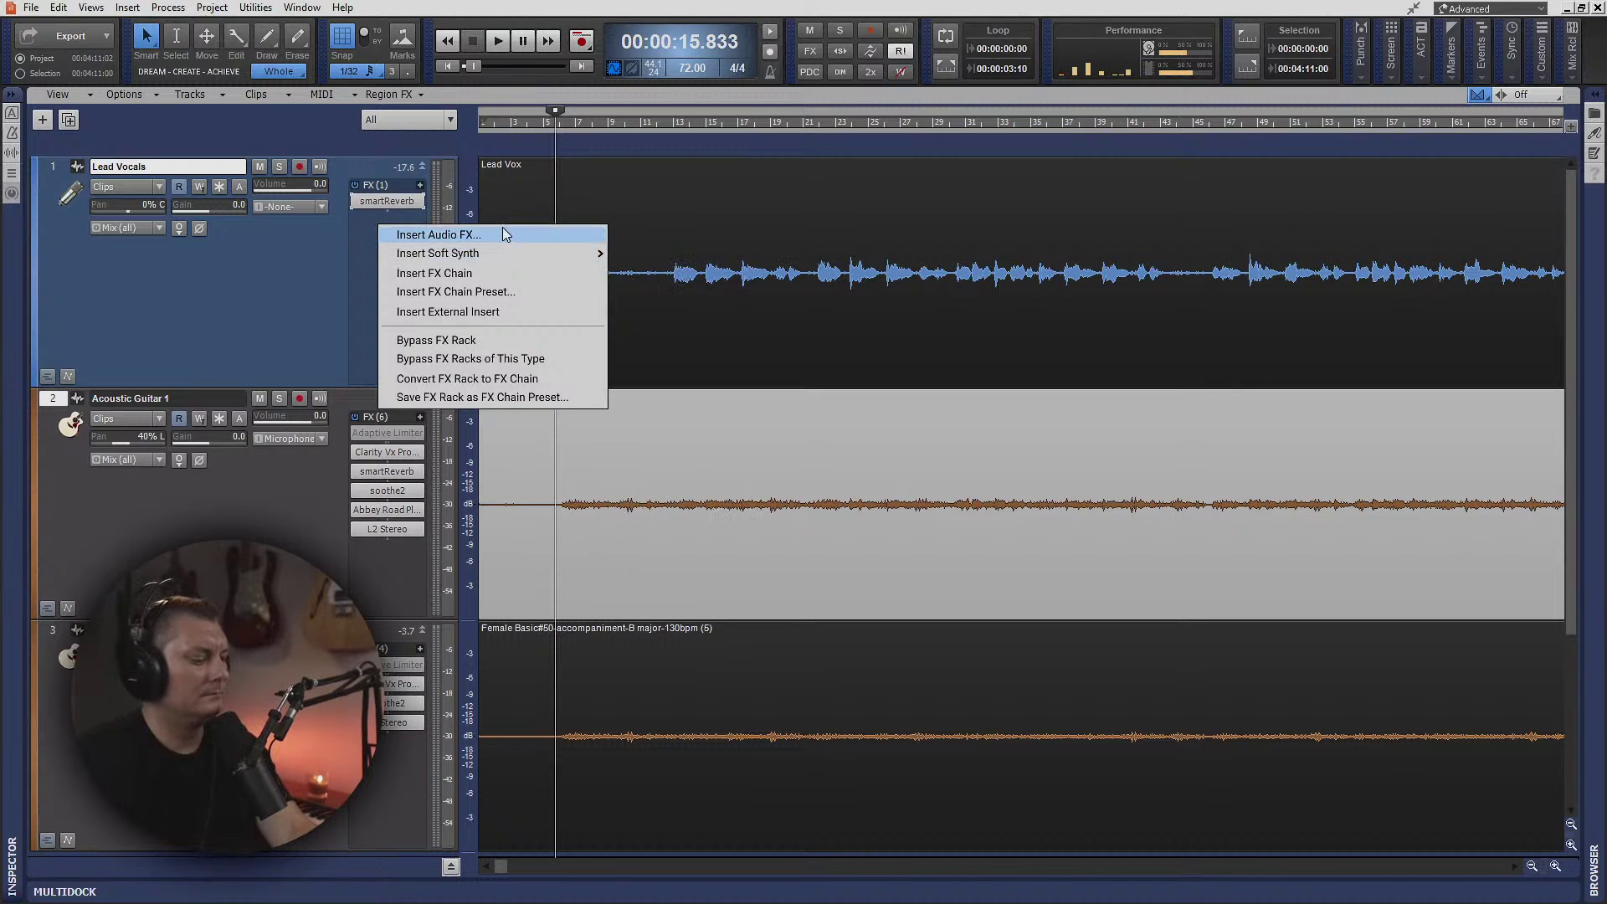
click(495, 234)
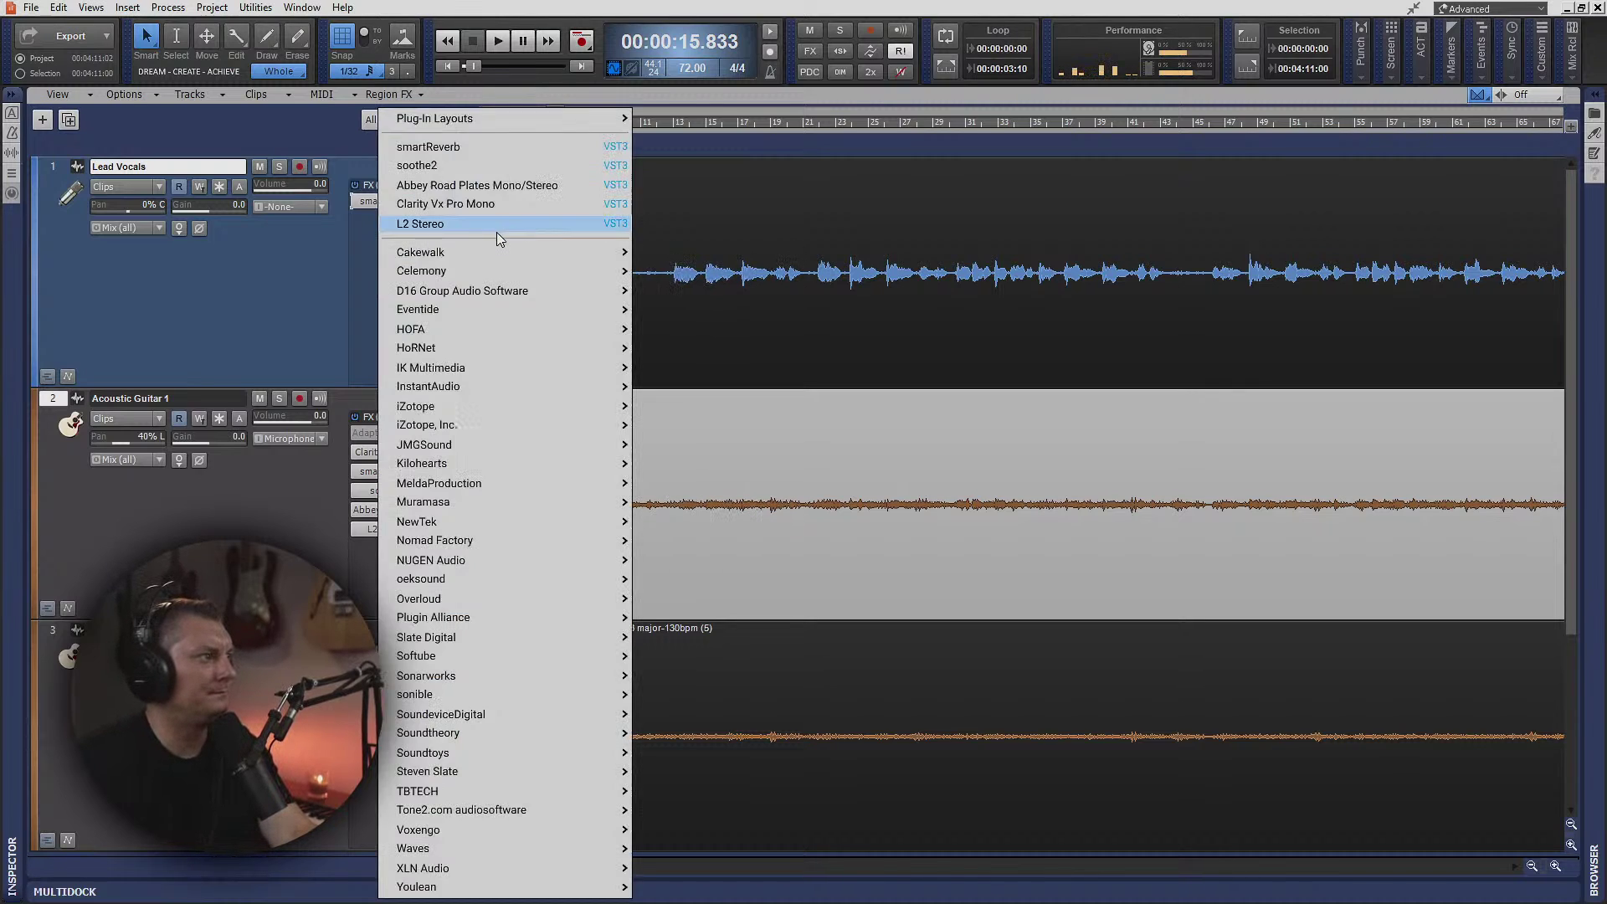
mouse_move(469, 848)
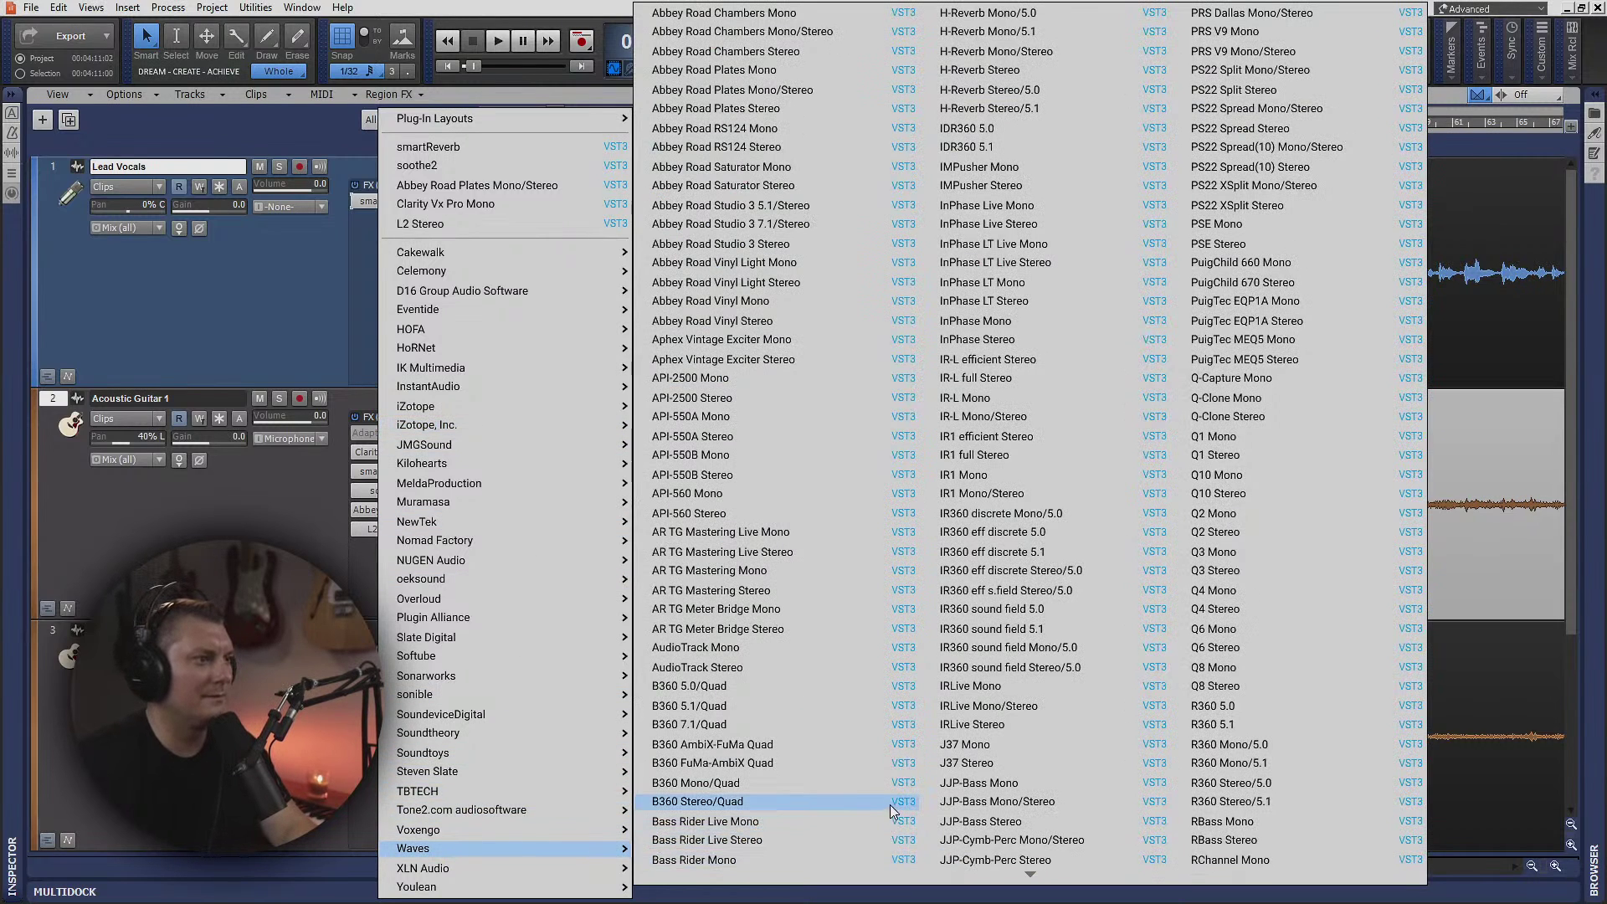
scroll(1033, 733, down, 5)
scroll(1032, 740, down, 15)
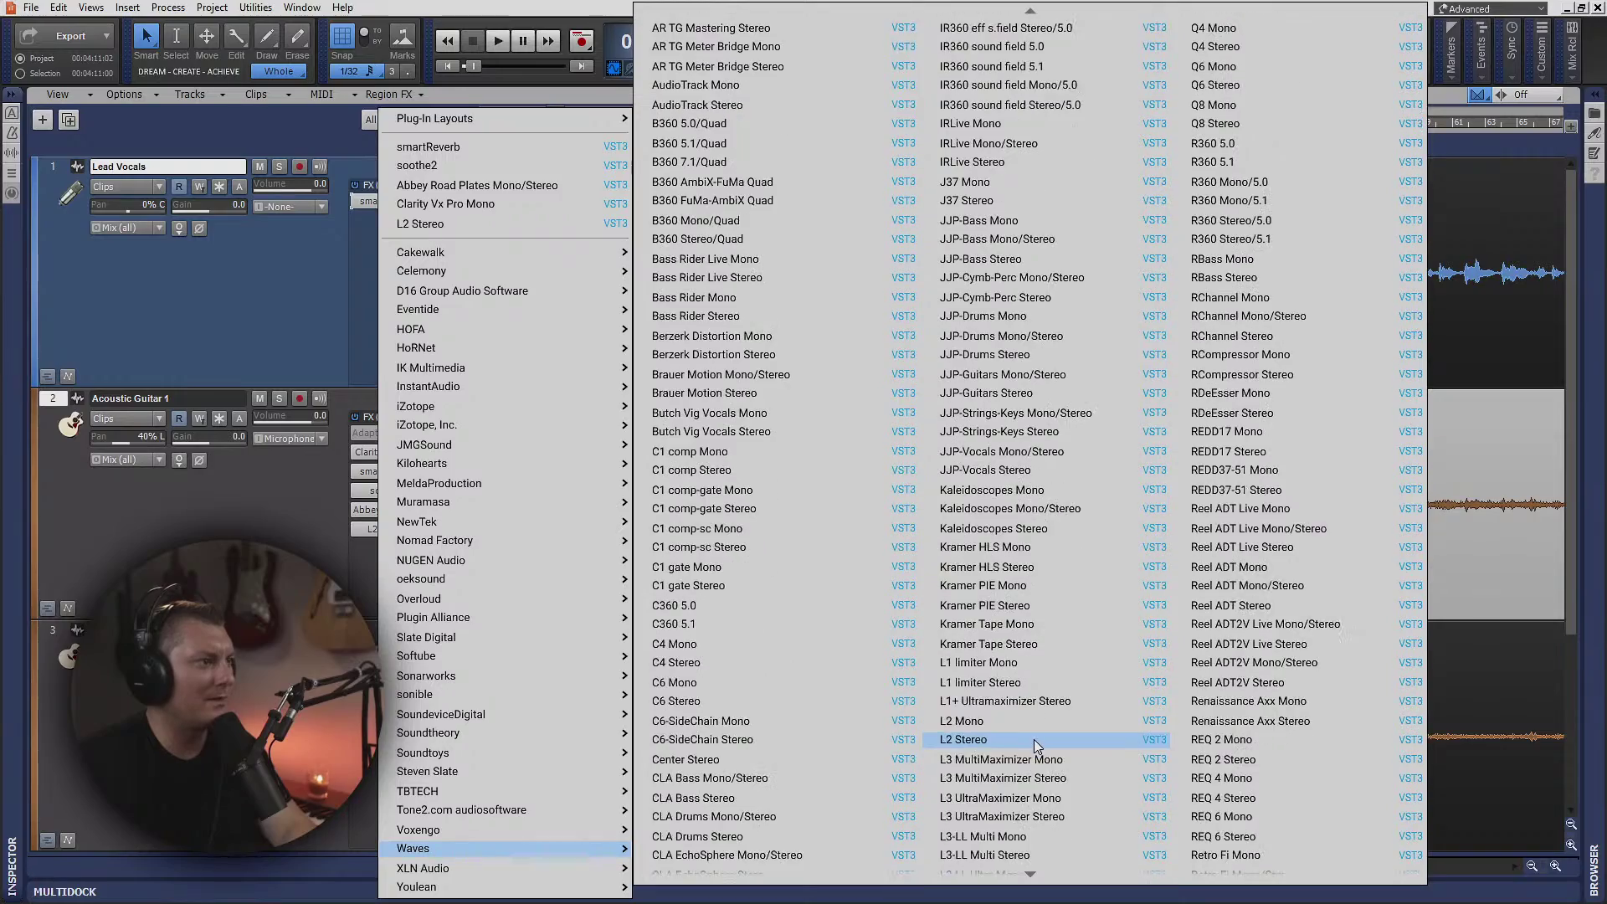
scroll(1044, 741, down, 12)
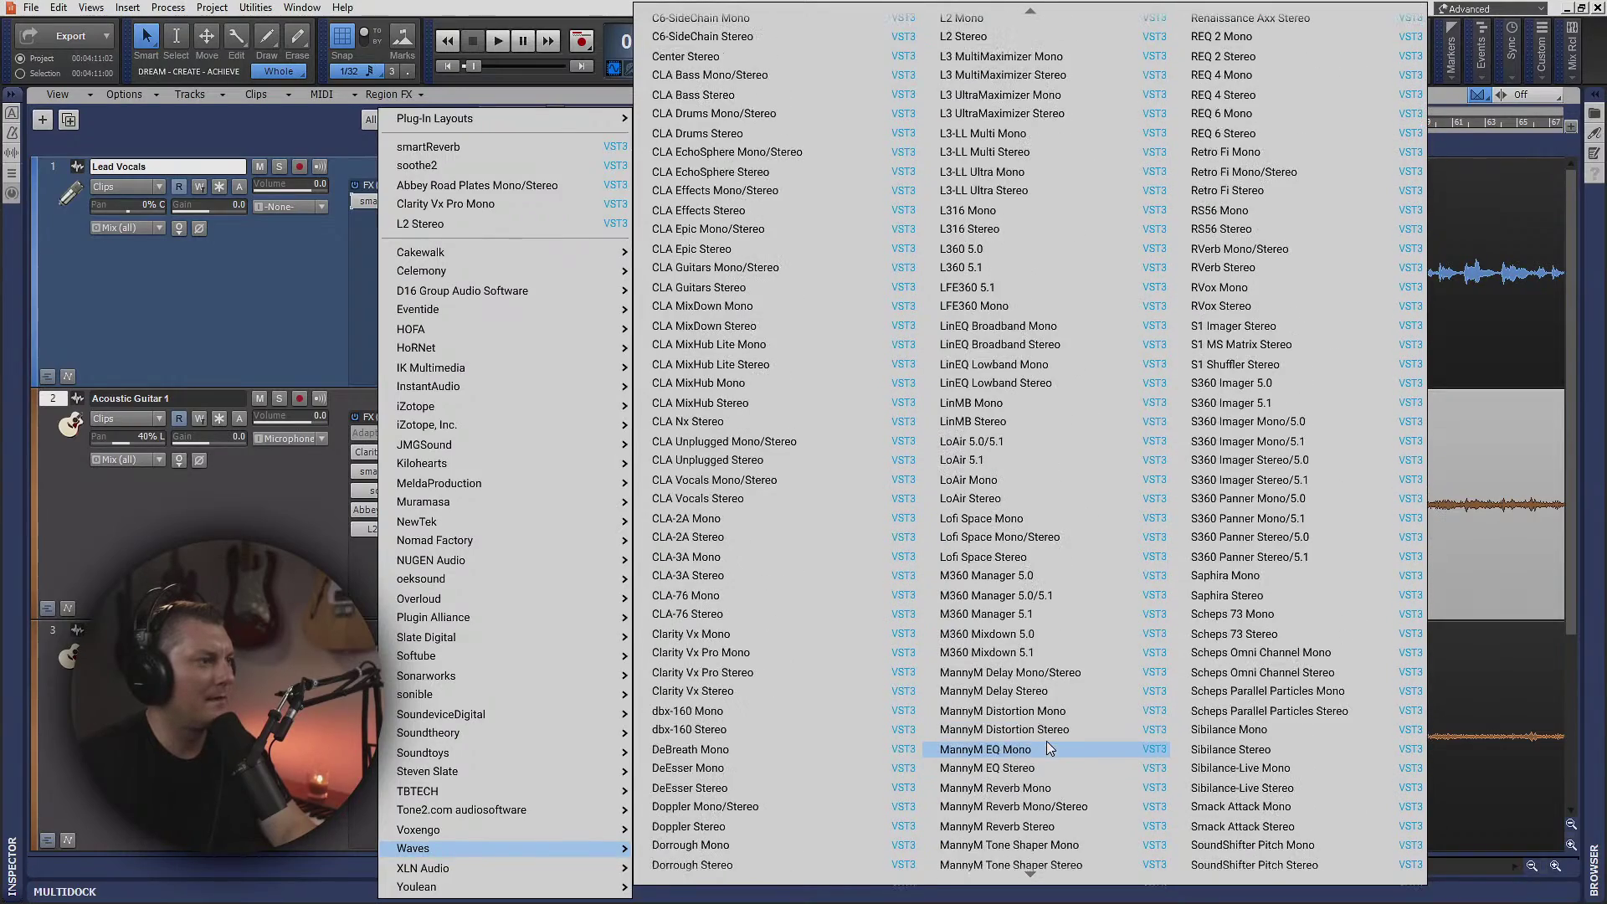
scroll(1050, 740, down, 10)
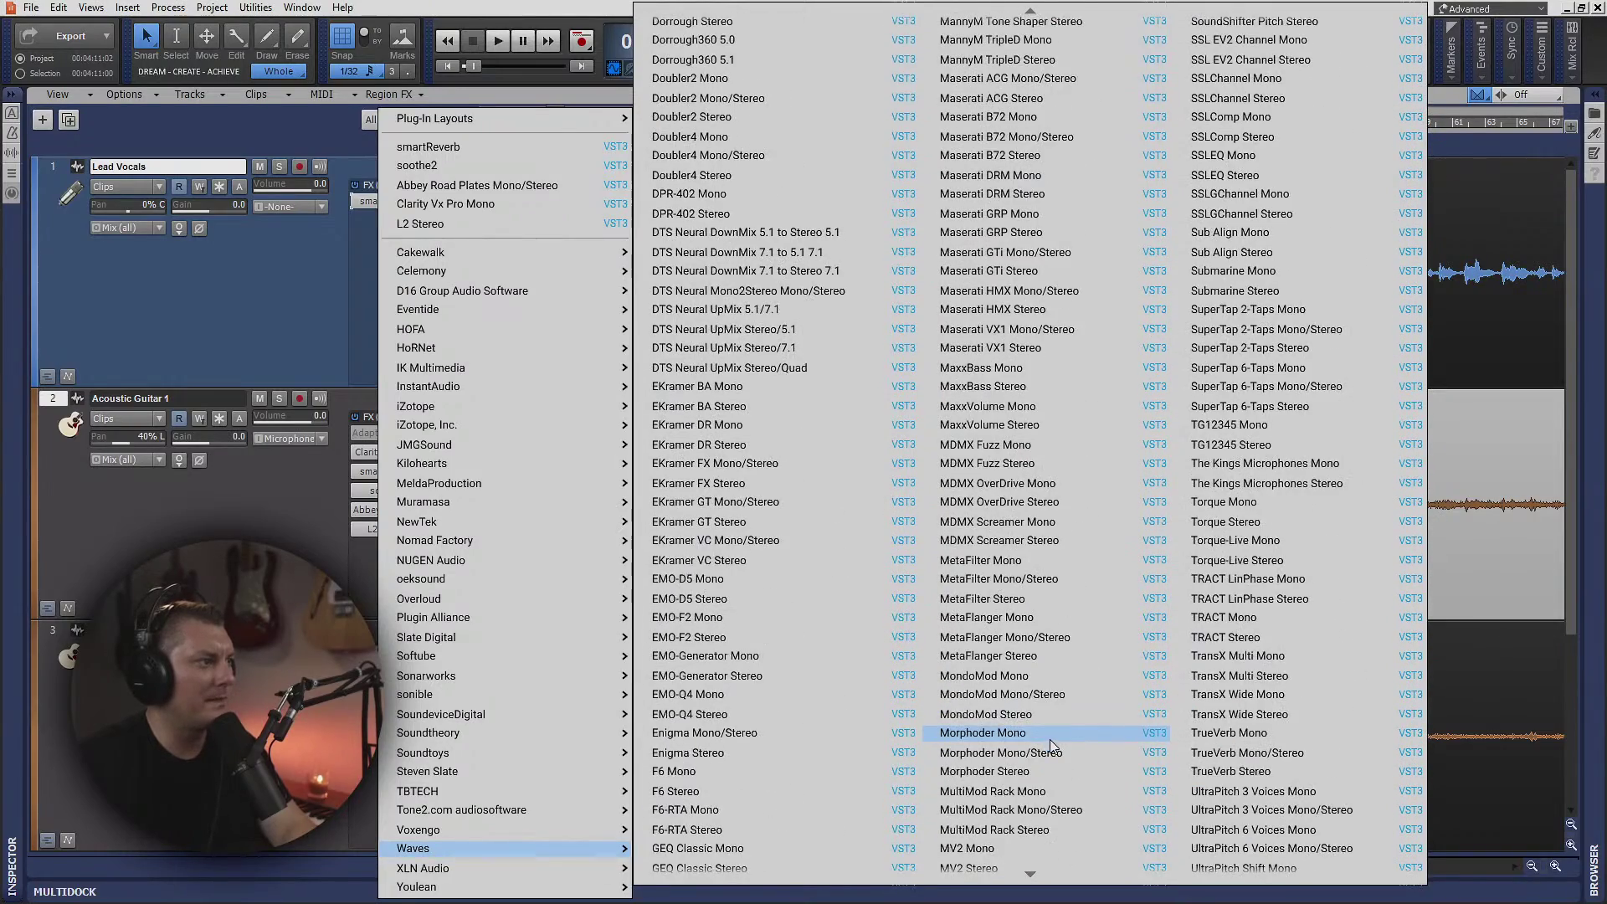
scroll(1053, 742, down, 3)
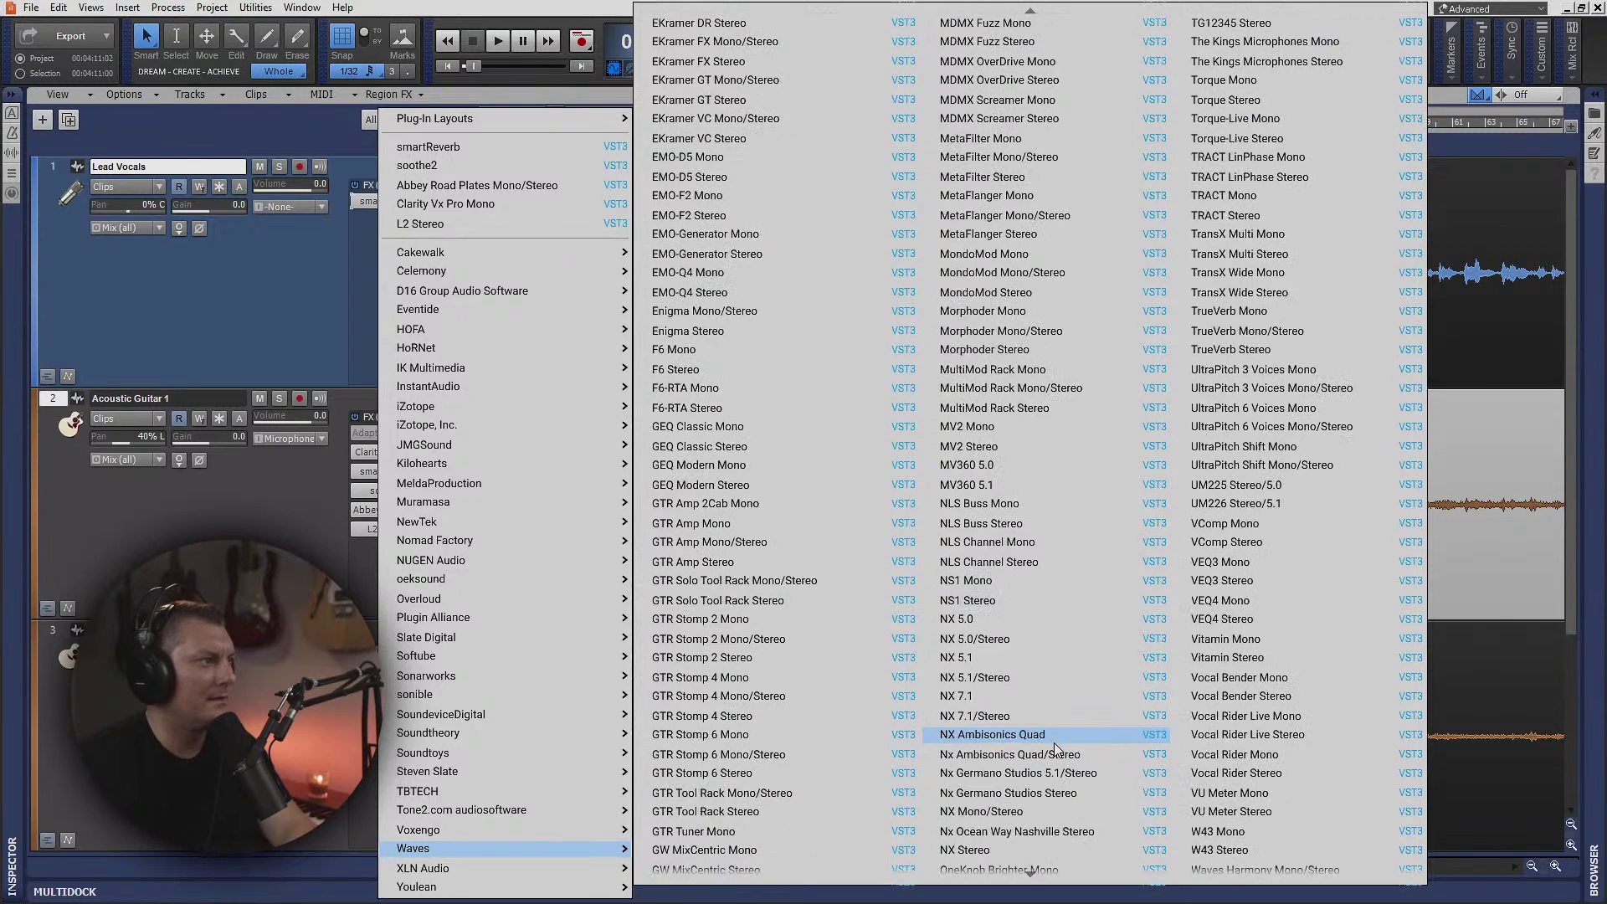
scroll(1052, 741, up, 5)
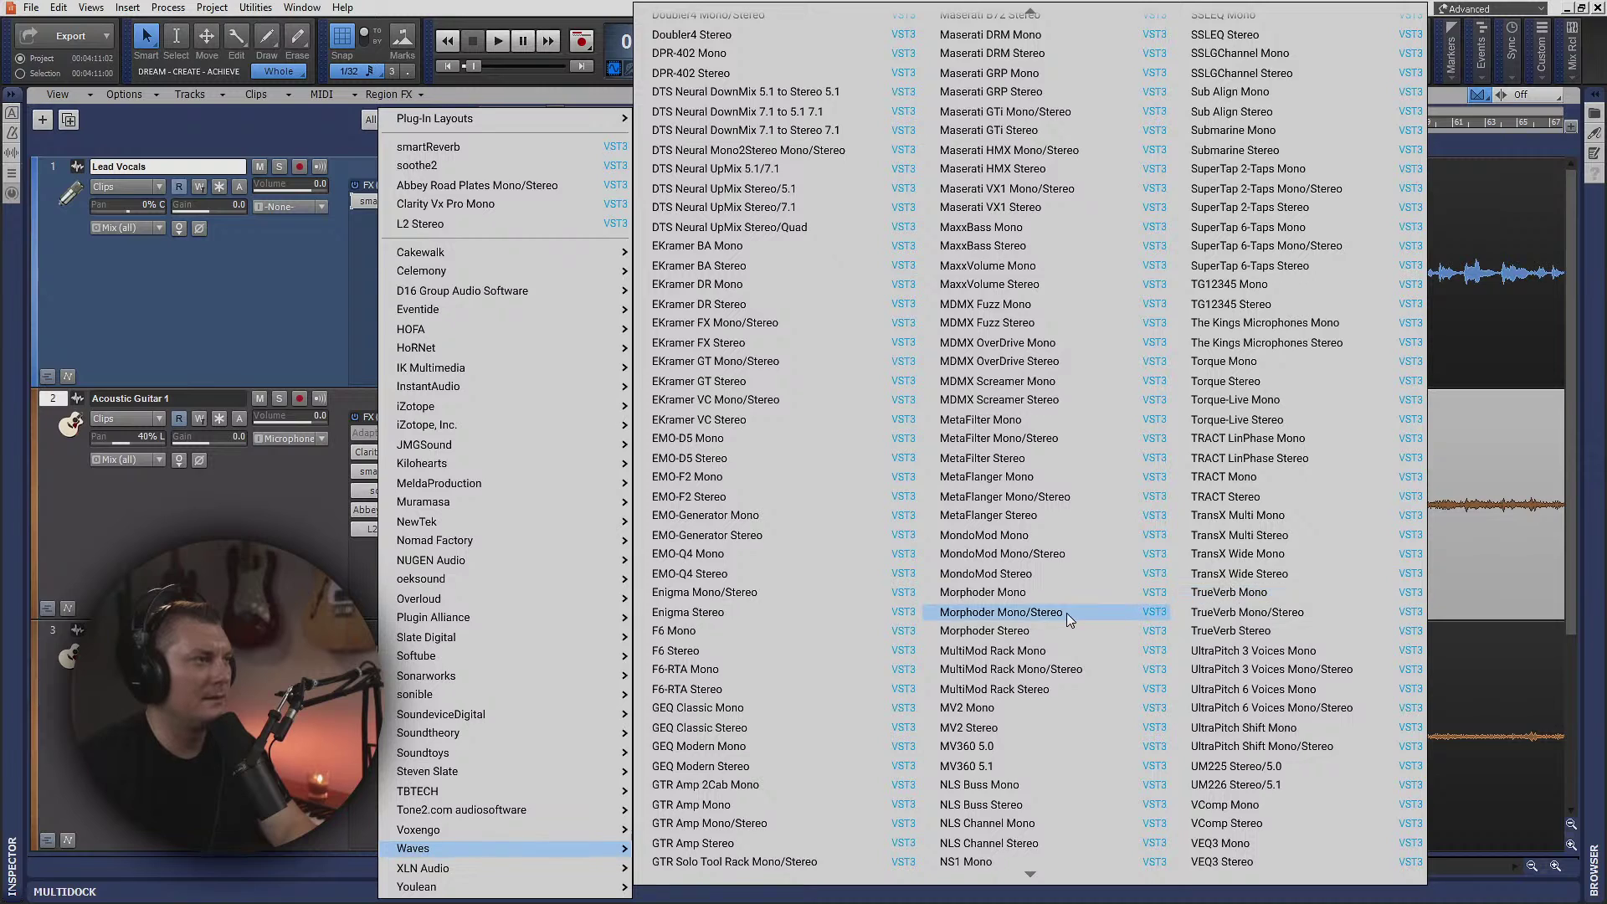
scroll(1042, 628, down, 10)
scroll(1040, 627, down, 5)
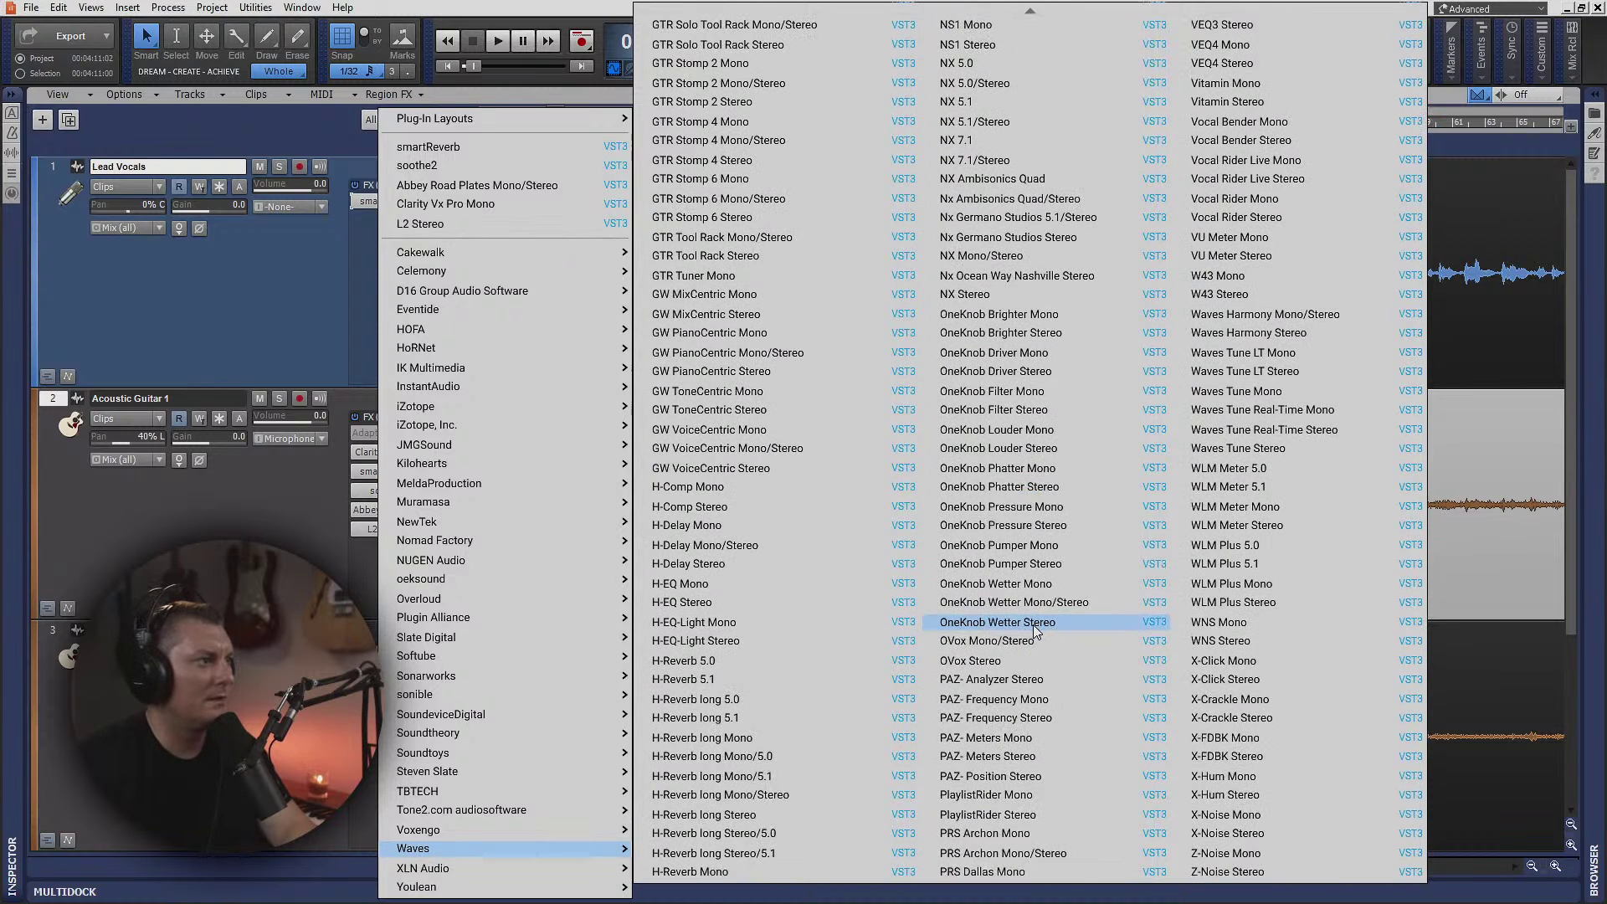
scroll(1033, 632, up, 20)
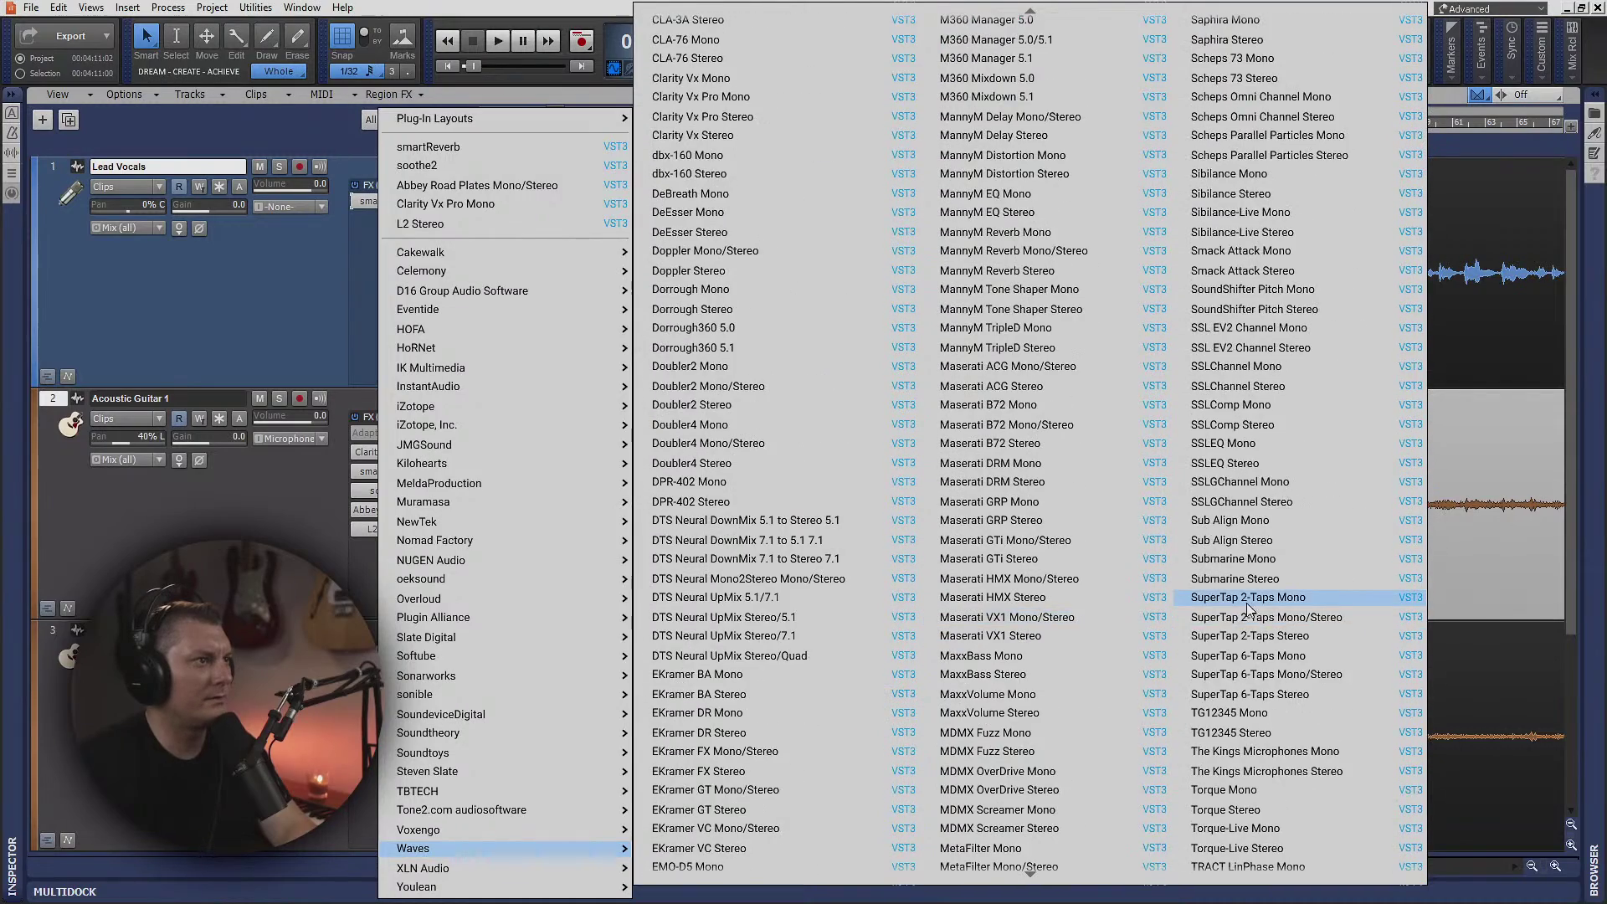
scroll(1278, 597, up, 5)
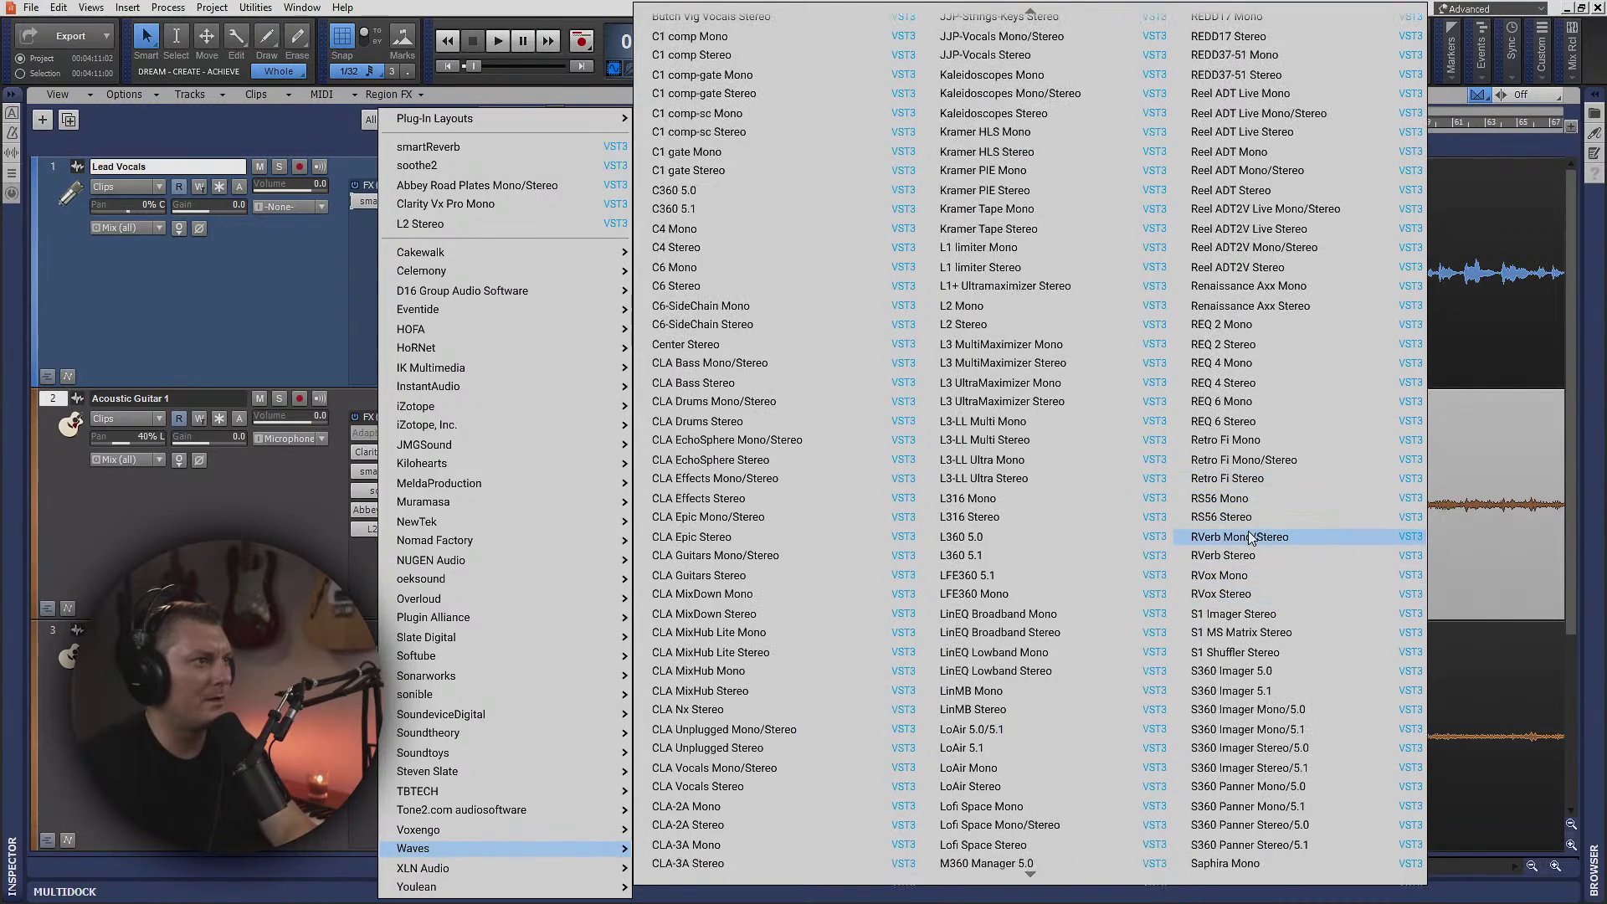
click(1243, 576)
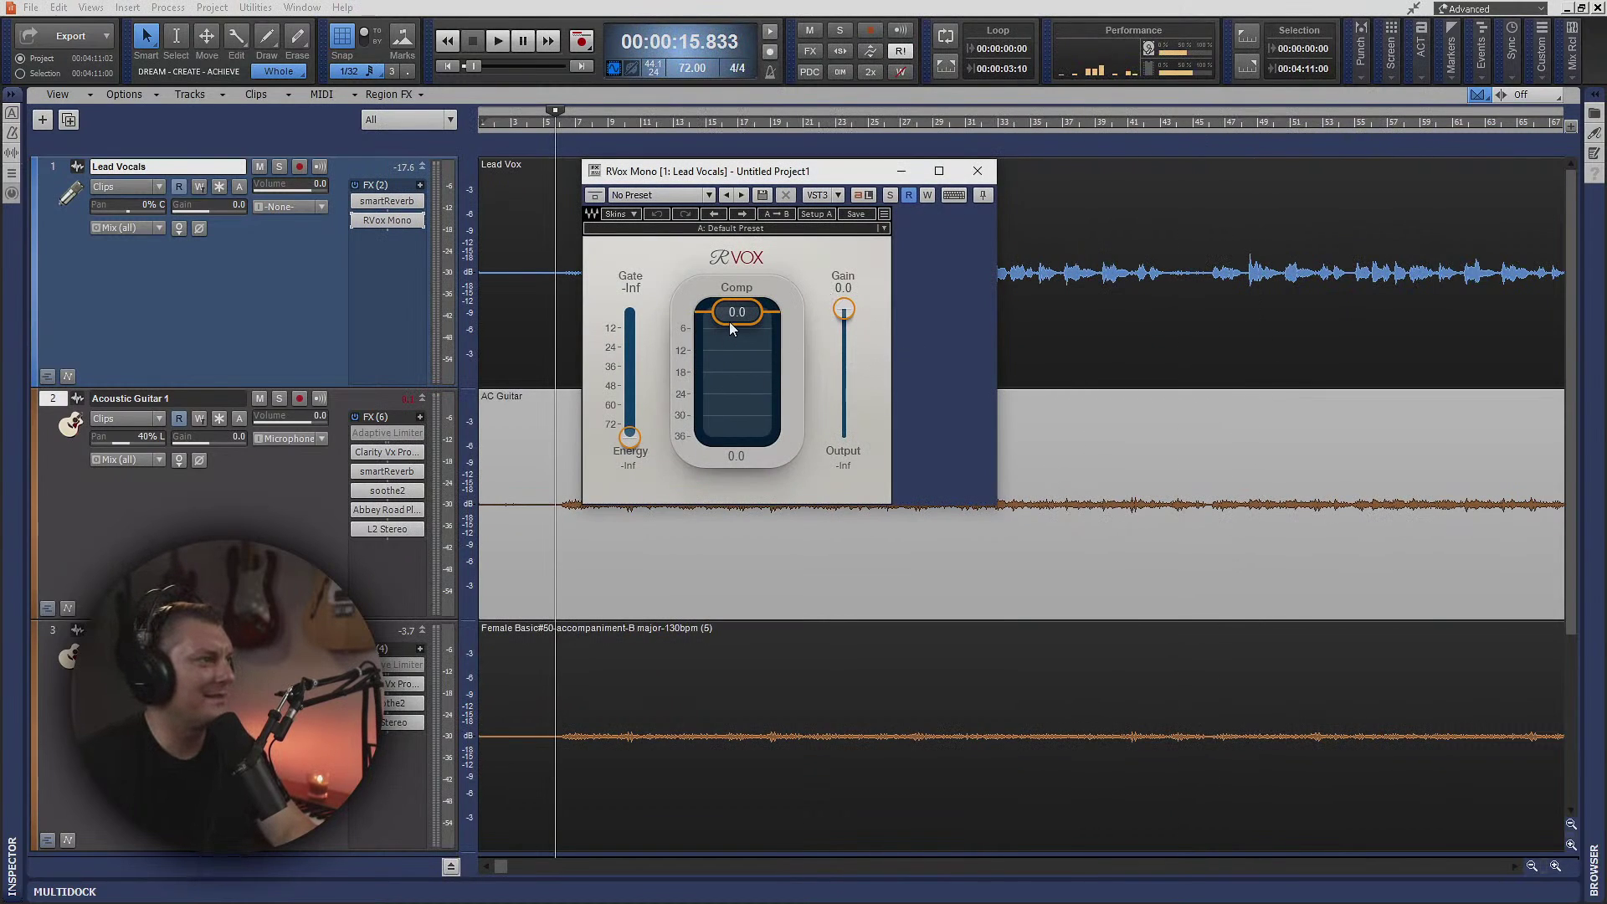
- During playback, set RVox Mono's gate to -61.9 and compression to -4.0, and move its window below the vocal waveform
key(space)
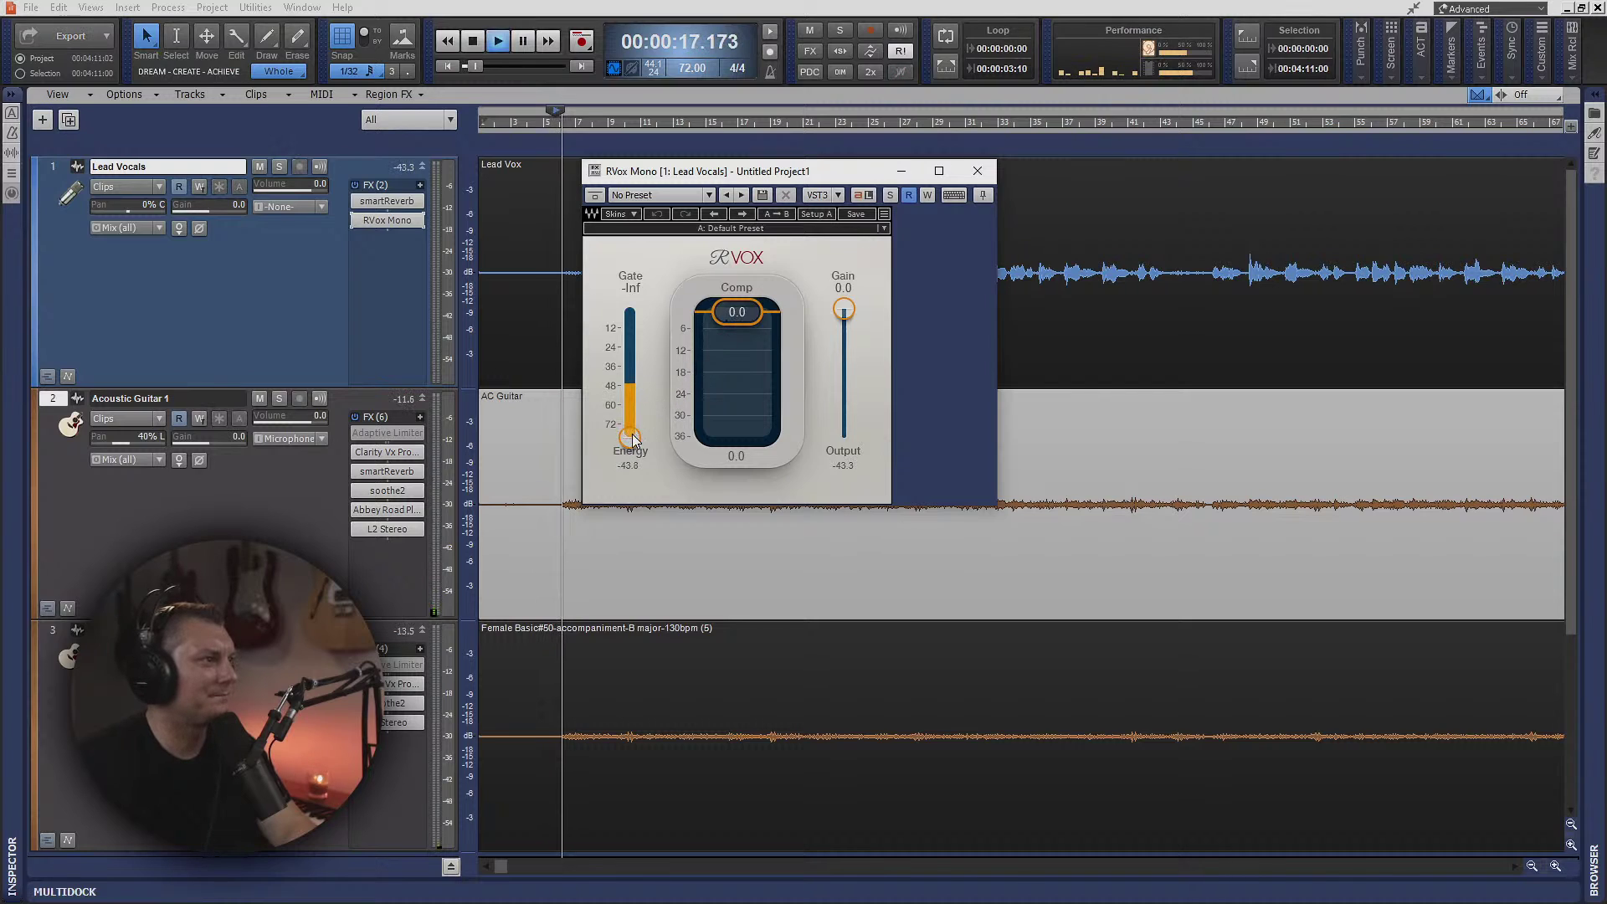
drag(631, 437, 630, 408)
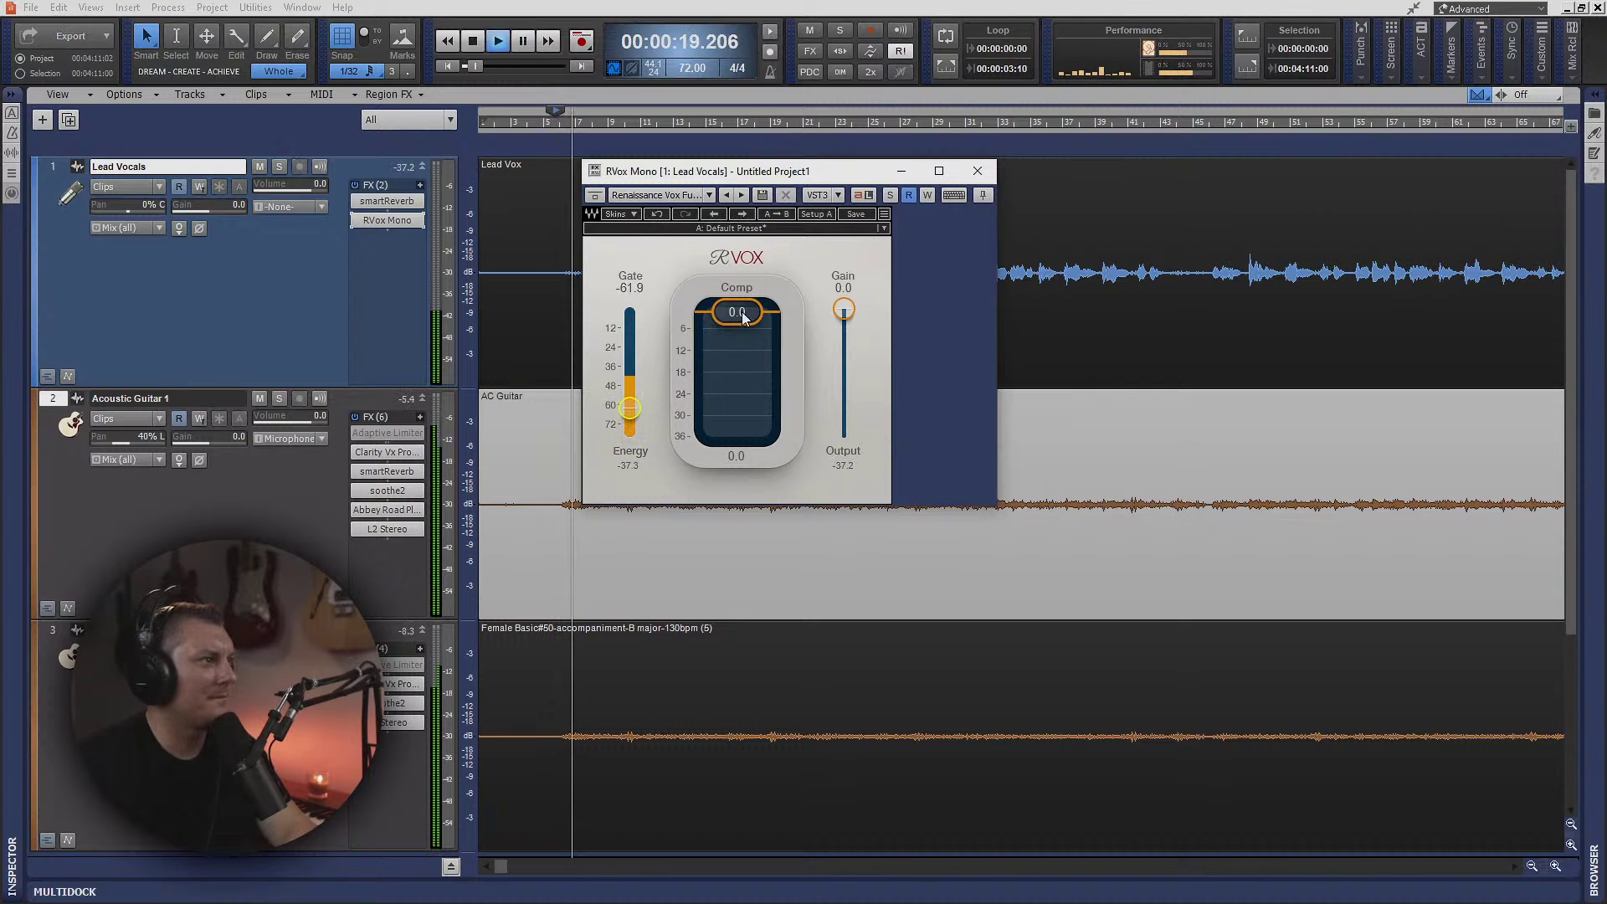
drag(742, 316, 743, 331)
drag(753, 171, 912, 365)
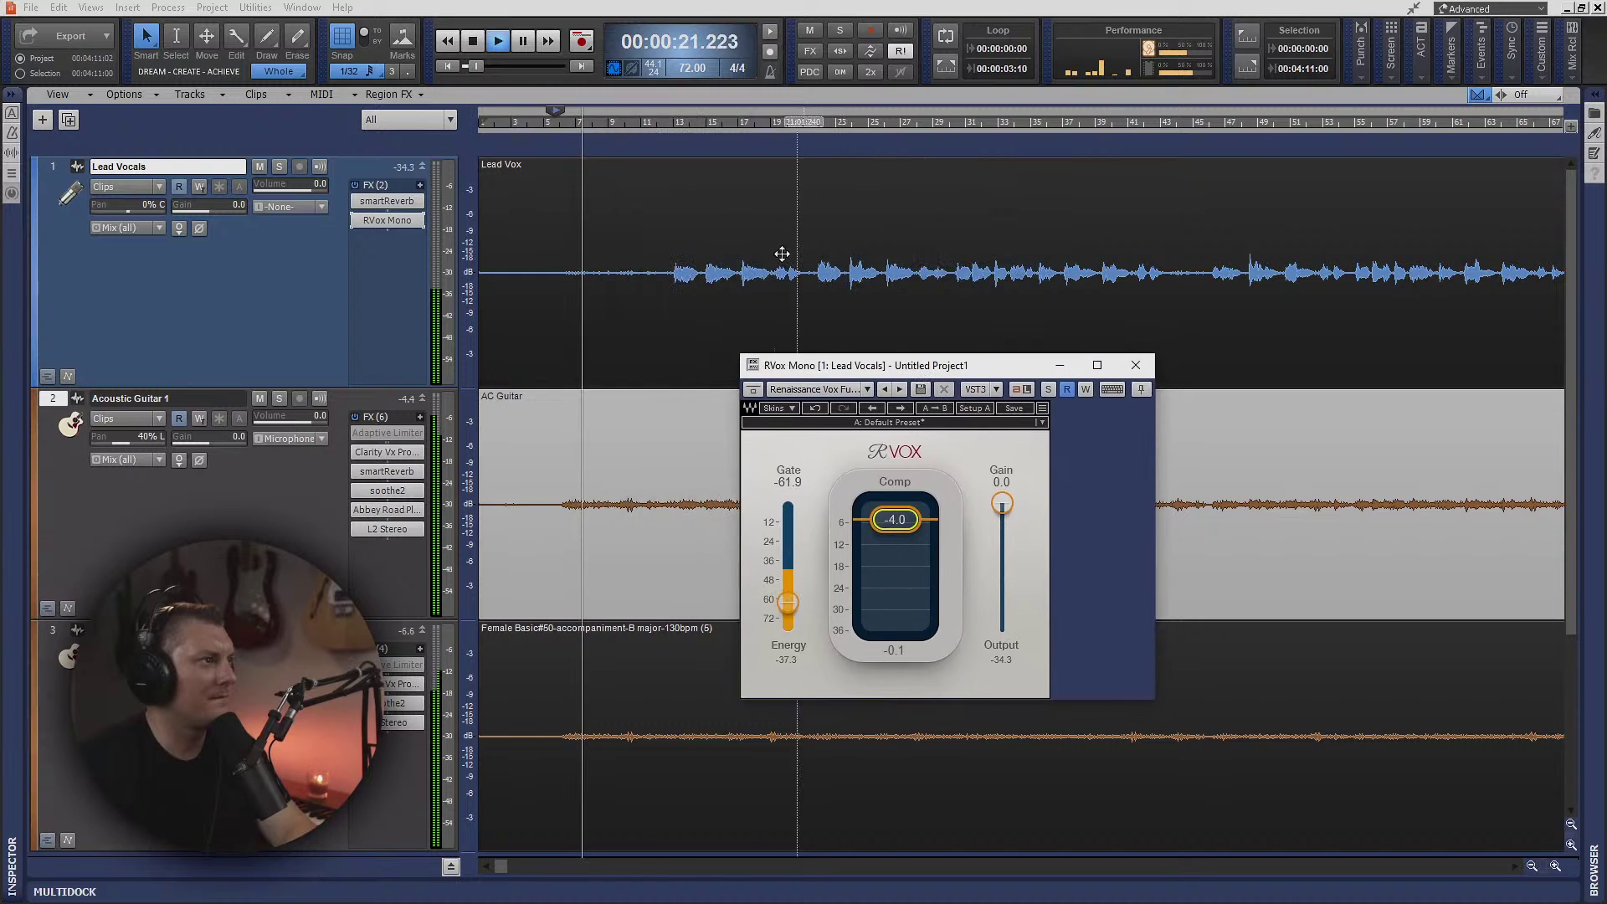
- Play from the vocal's entry and set RVox Mono's compression to -13.0 and gate to -41.7, closing it and stopping playback when done
click(671, 127)
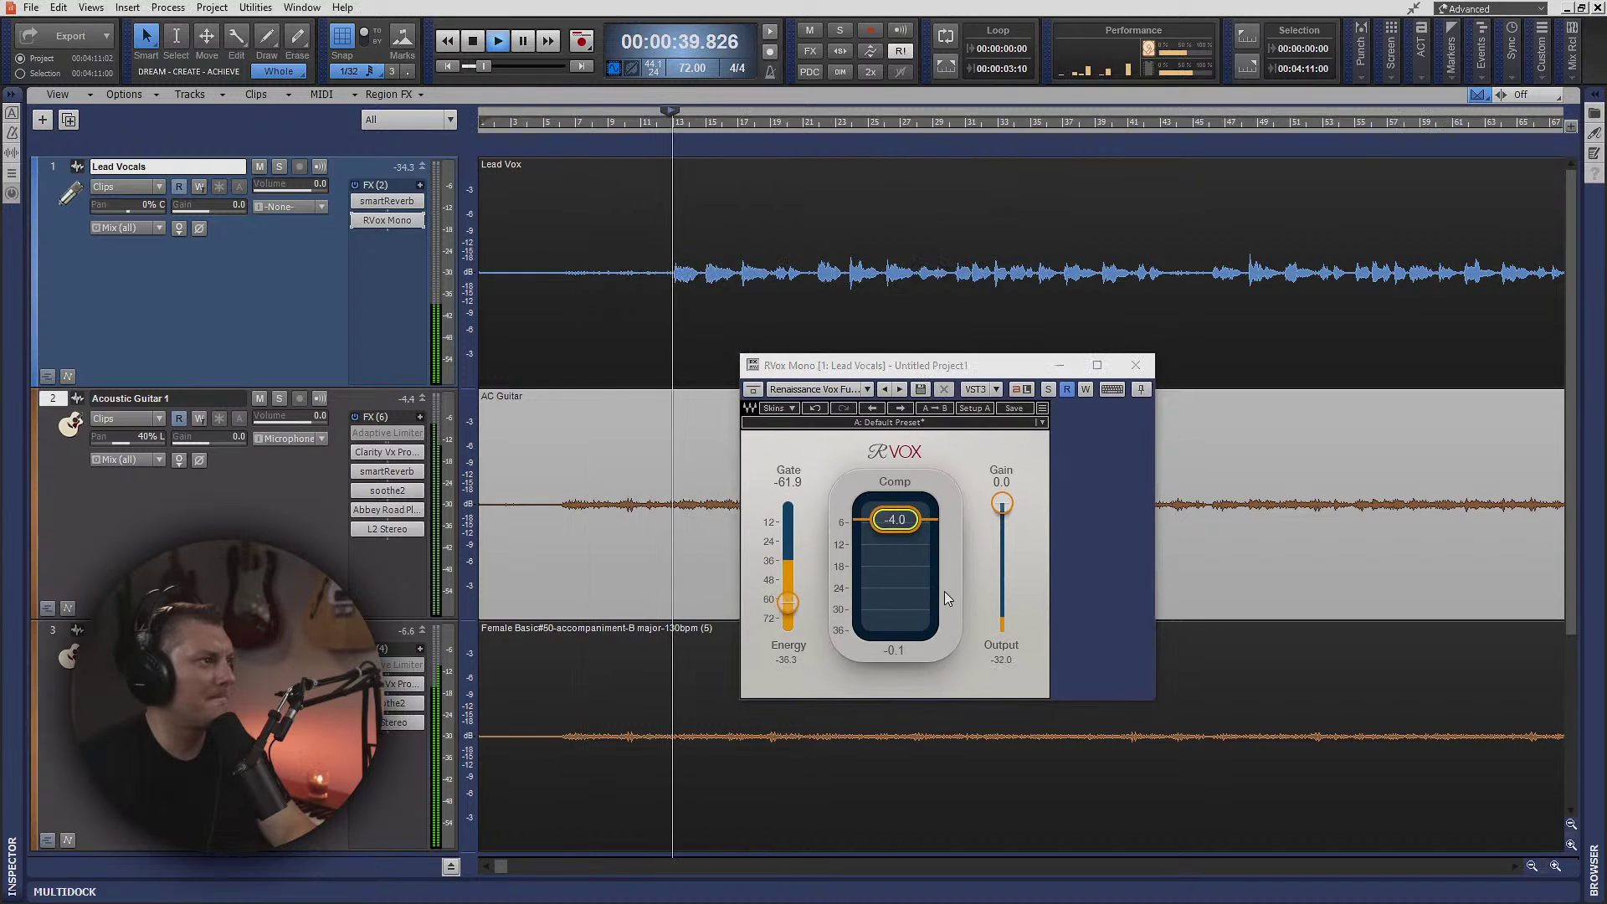
drag(894, 520, 894, 550)
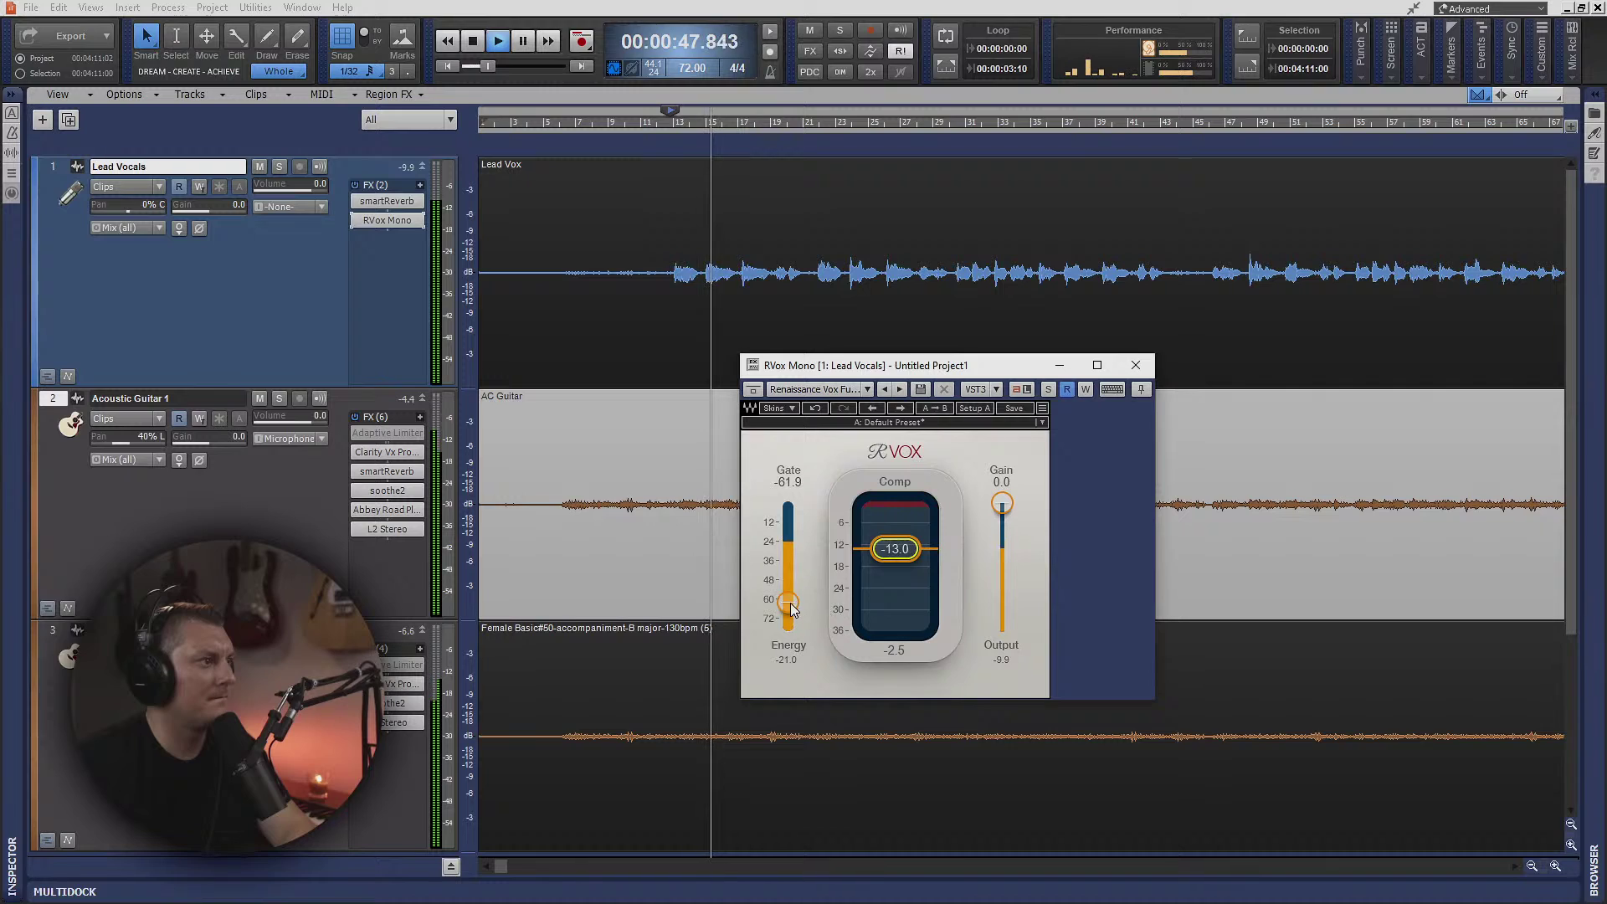
drag(789, 605, 789, 573)
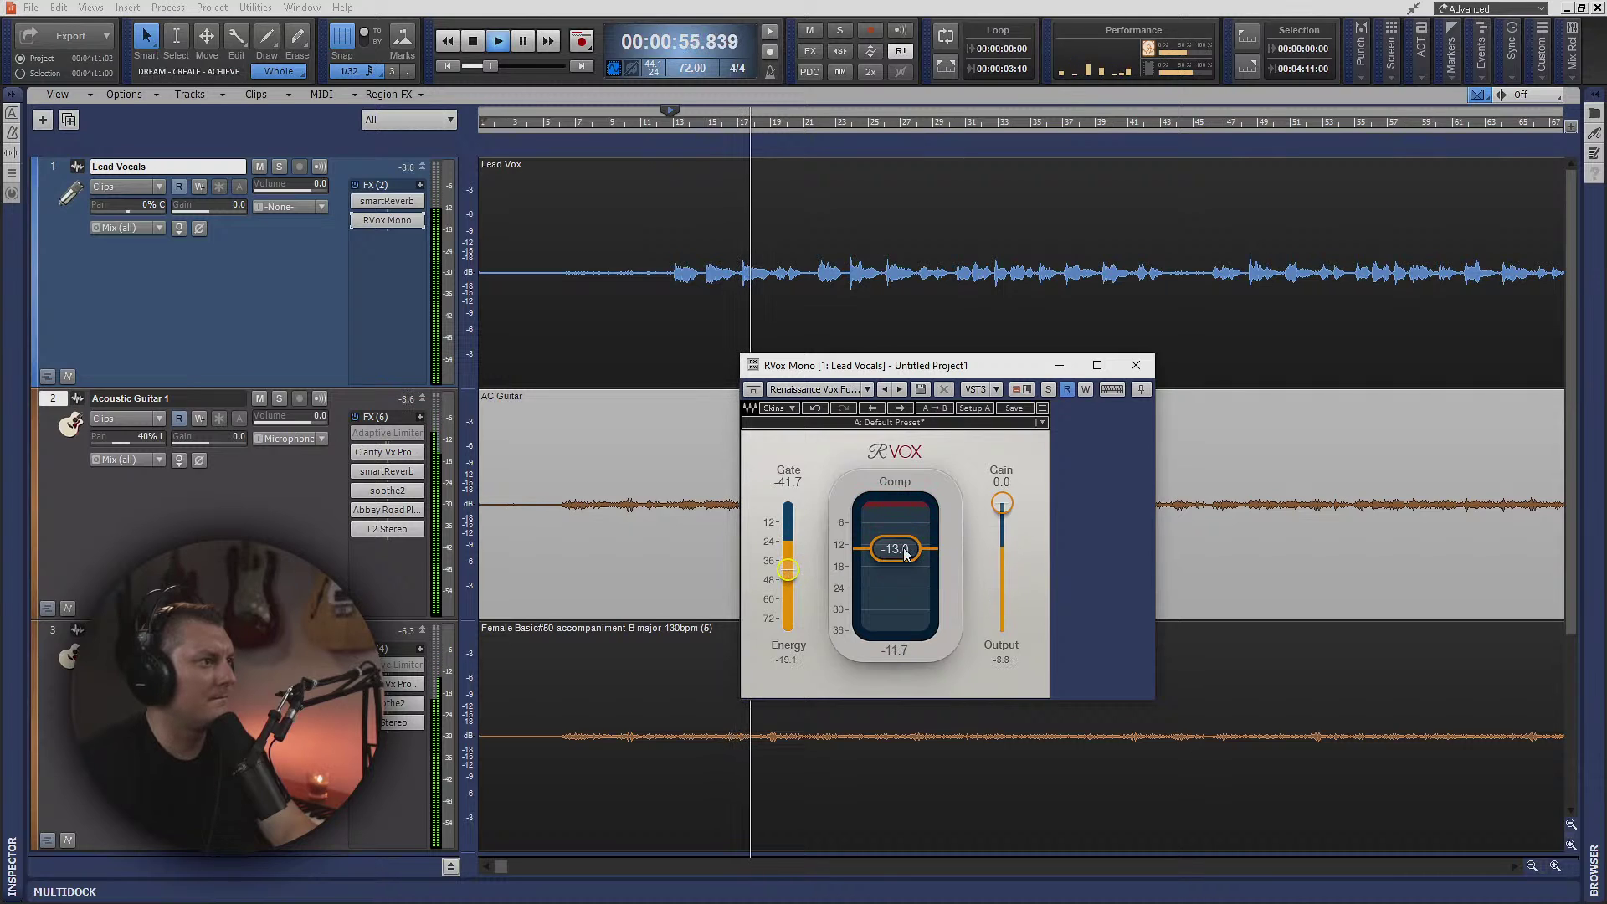
click(1135, 365)
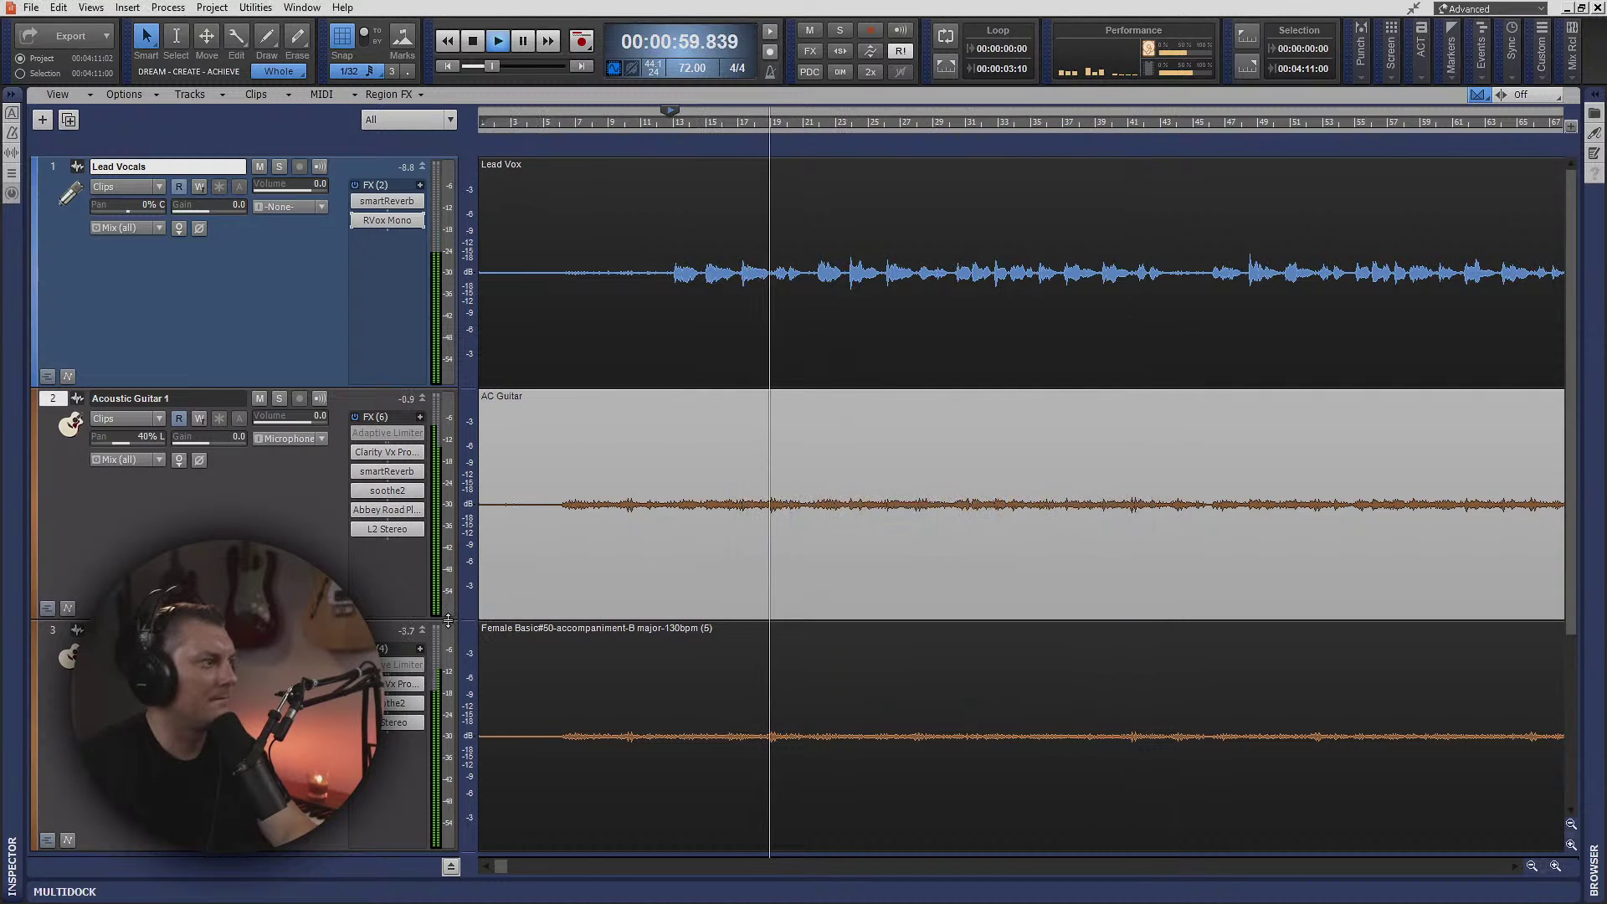
key(space)
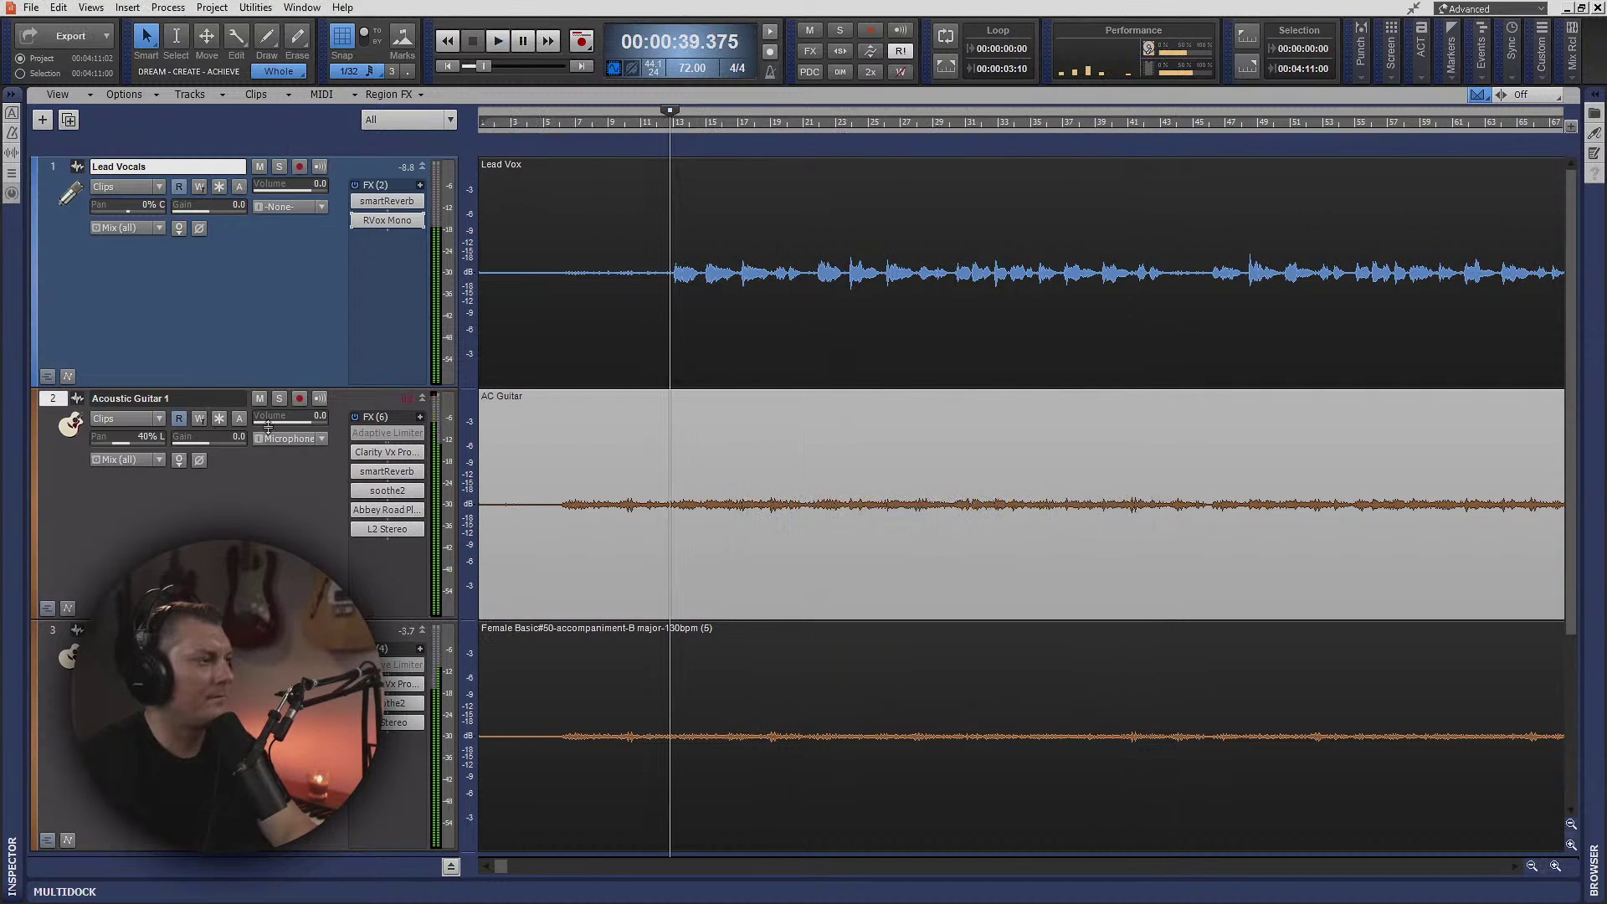
- Set the EQ low-band gain to 3.7 on Acoustic Guitar 1 and 2.6 on the third track, and start playback
click(411, 405)
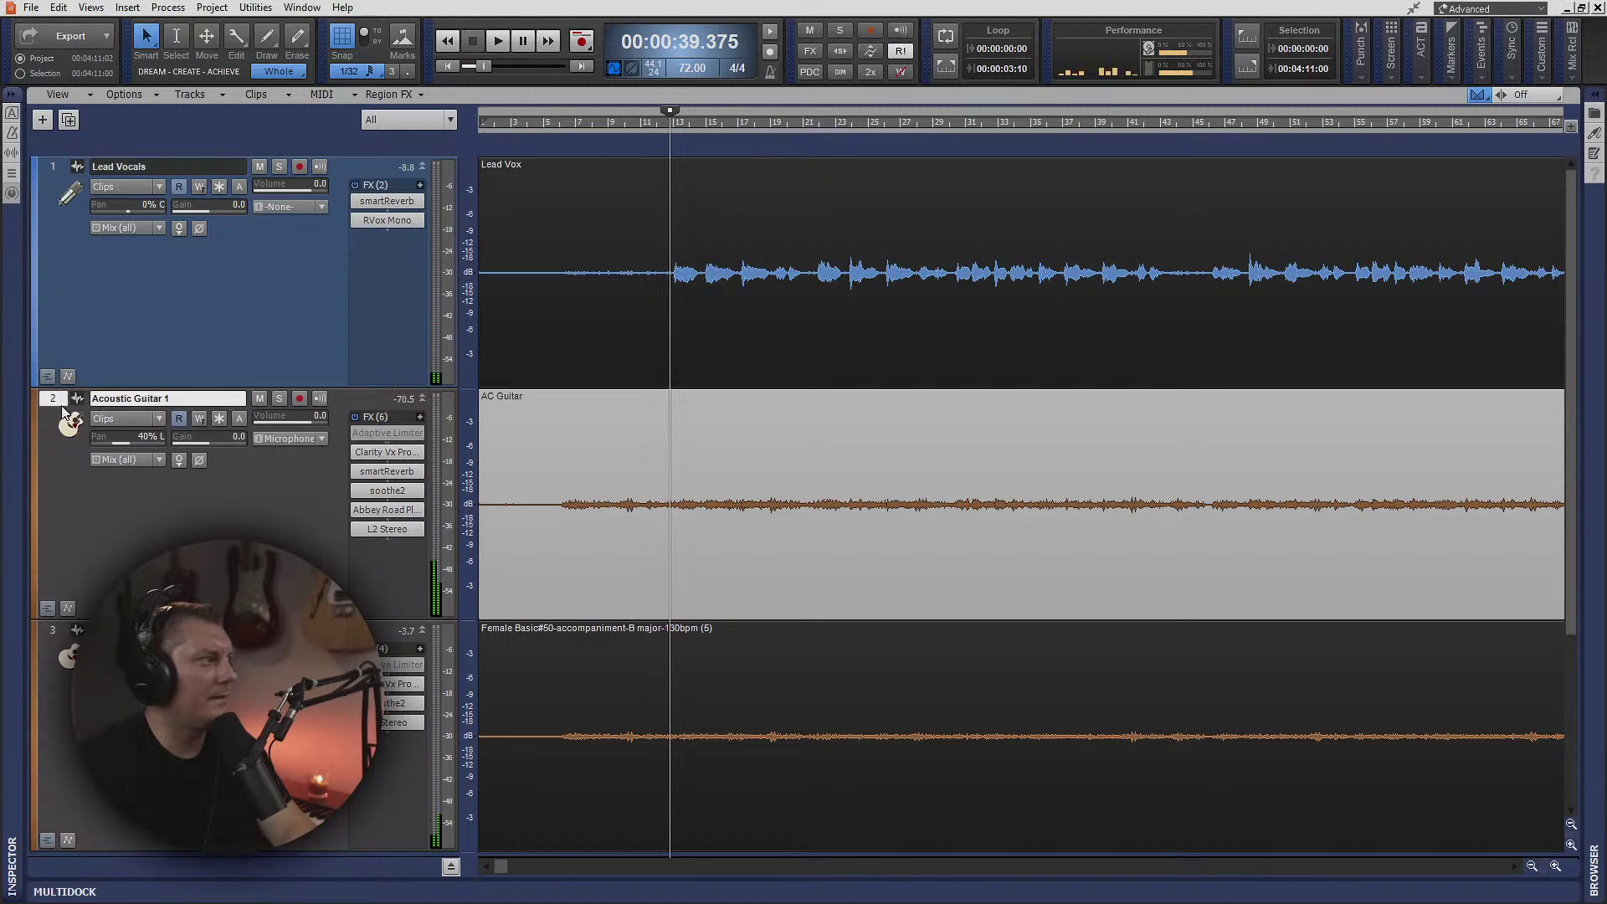
click(10, 203)
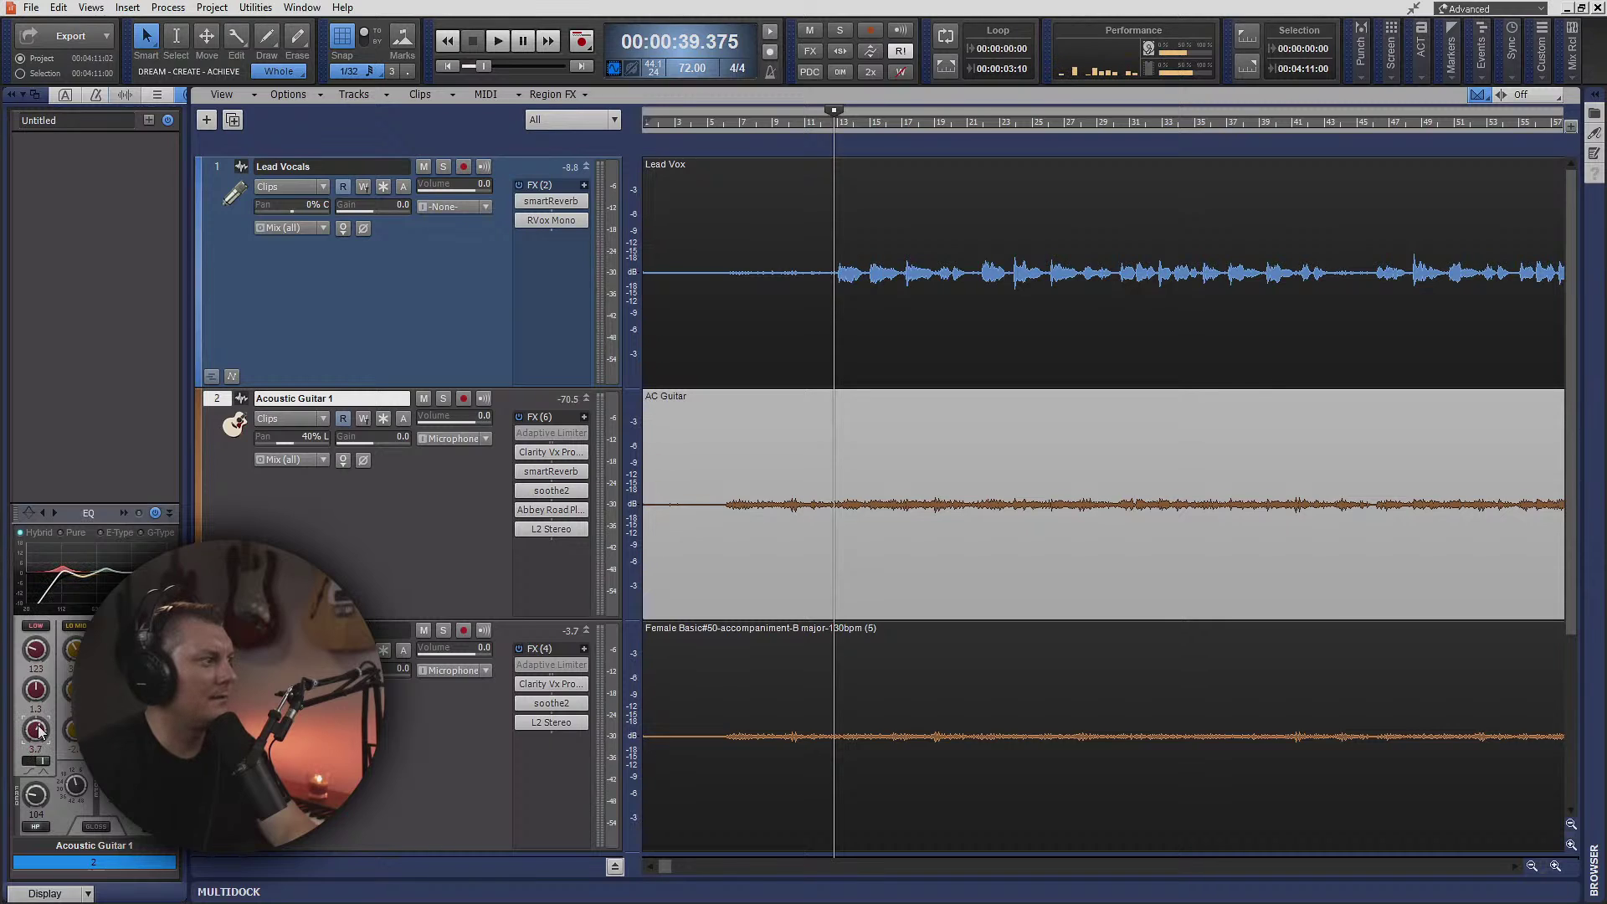
click(389, 630)
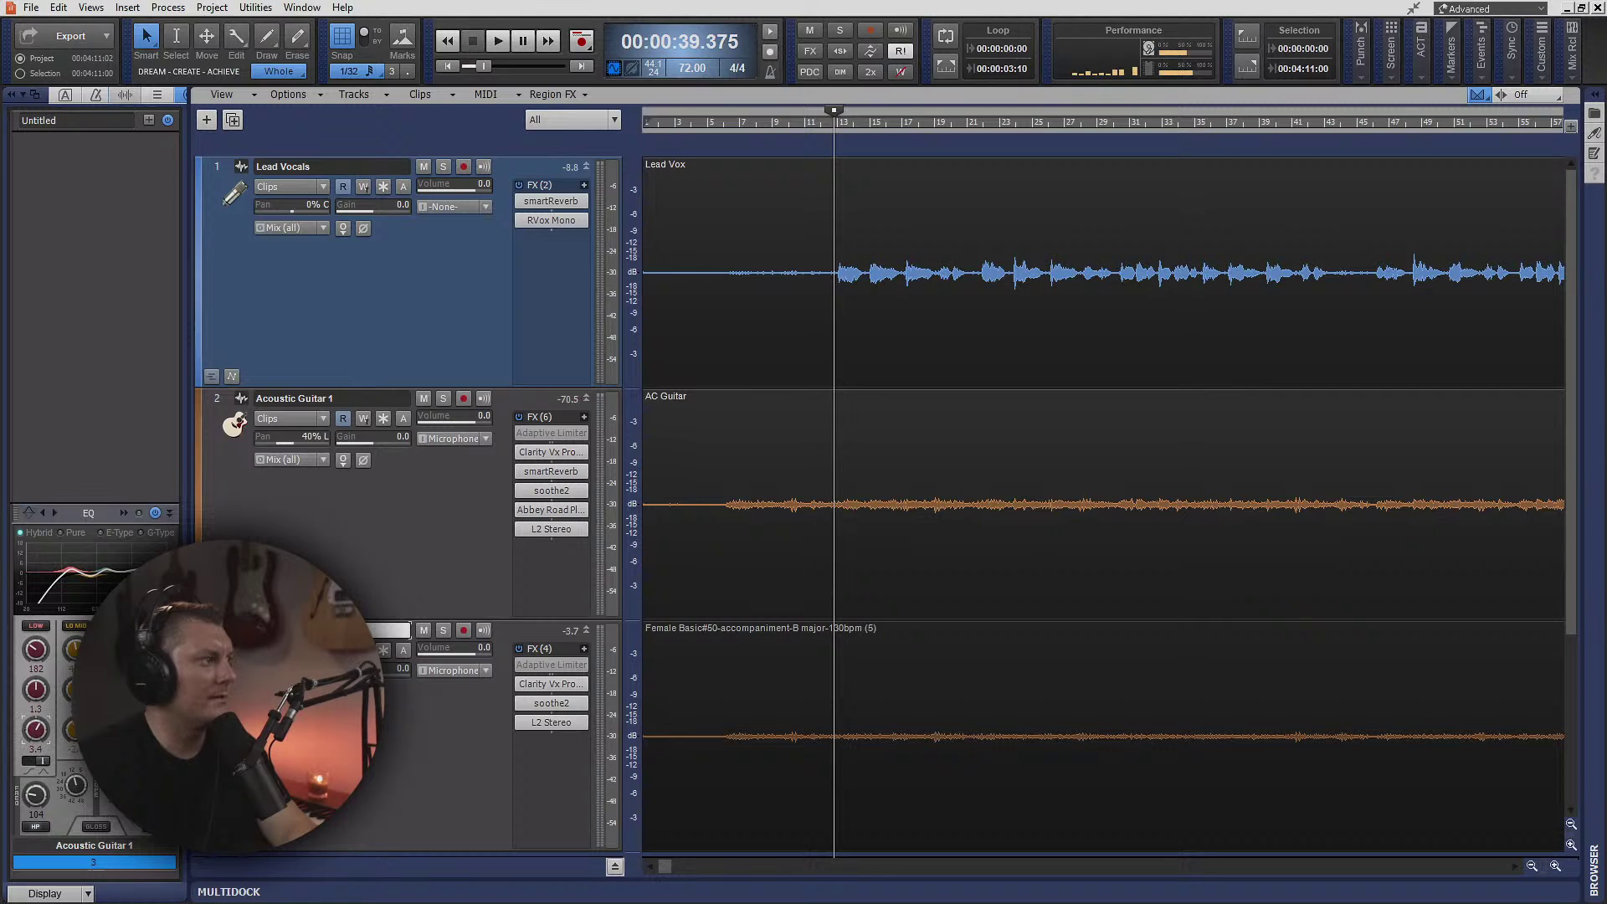
key(space)
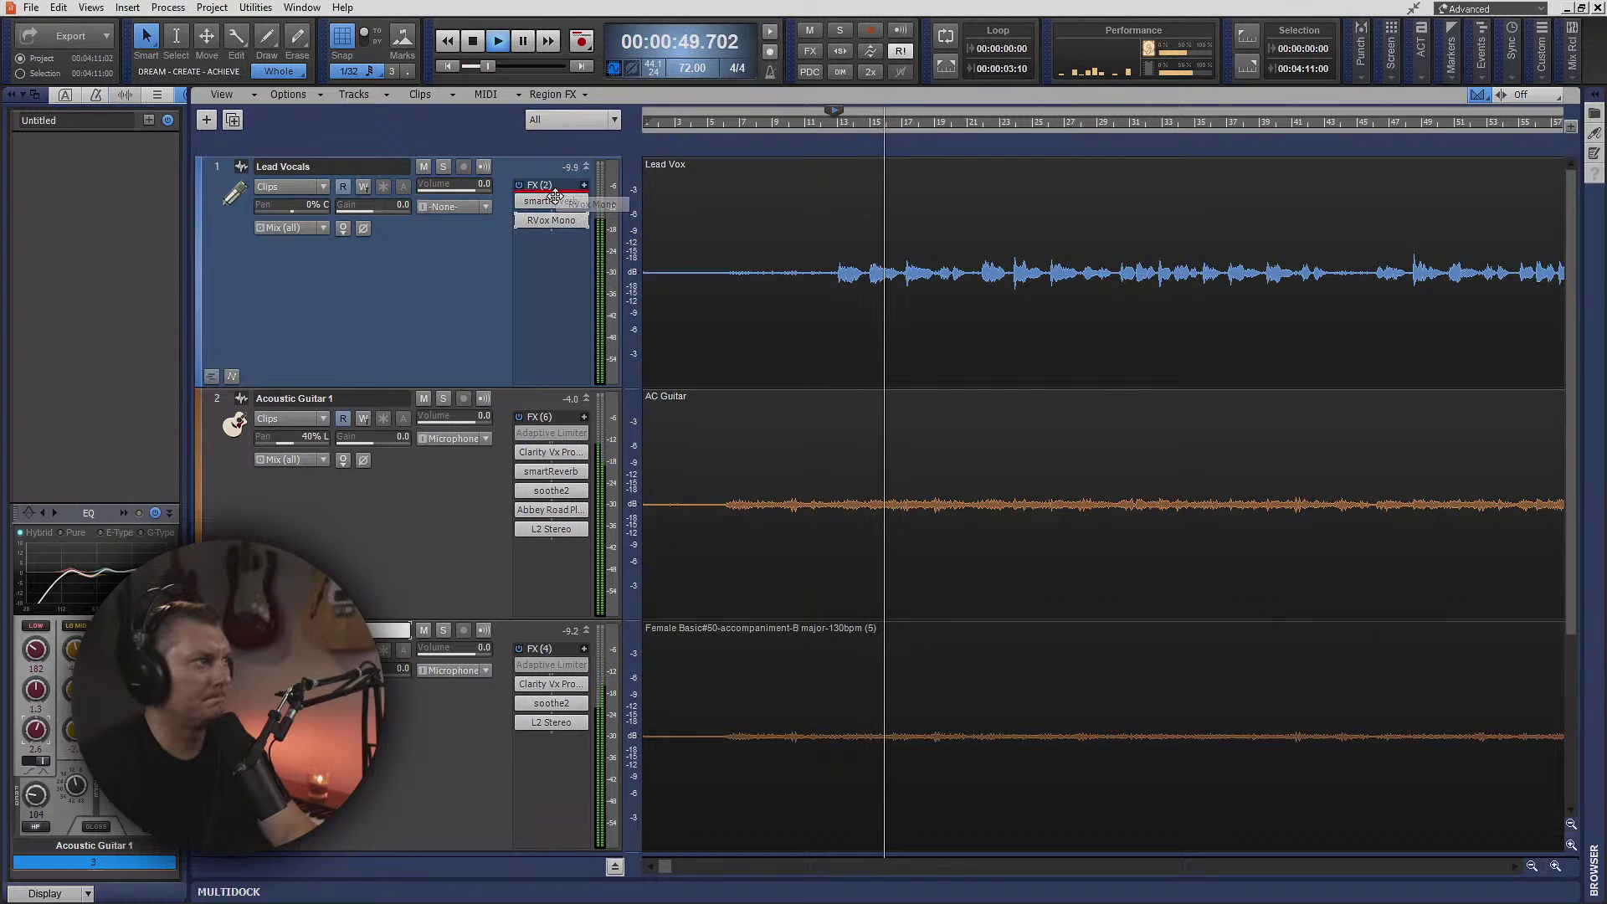
- Move RVox Mono ahead of smartReverb on Lead Vocals, nudge smart:reverb slightly towards rich, and set its reverb time to 0.96 s
drag(551, 219, 556, 202)
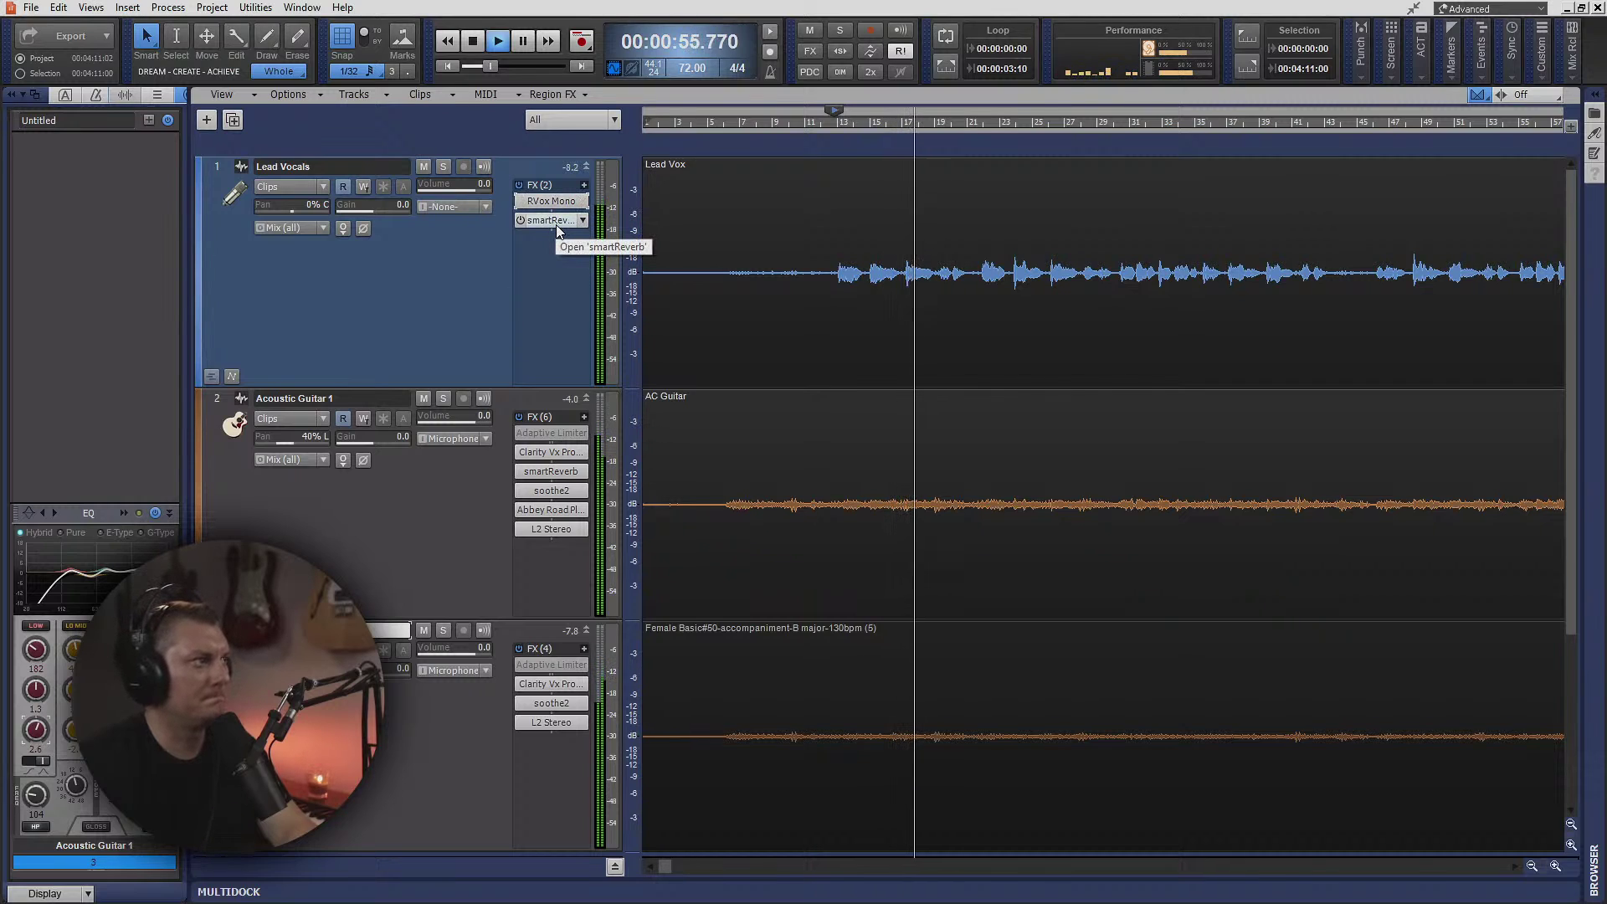
double_click(556, 223)
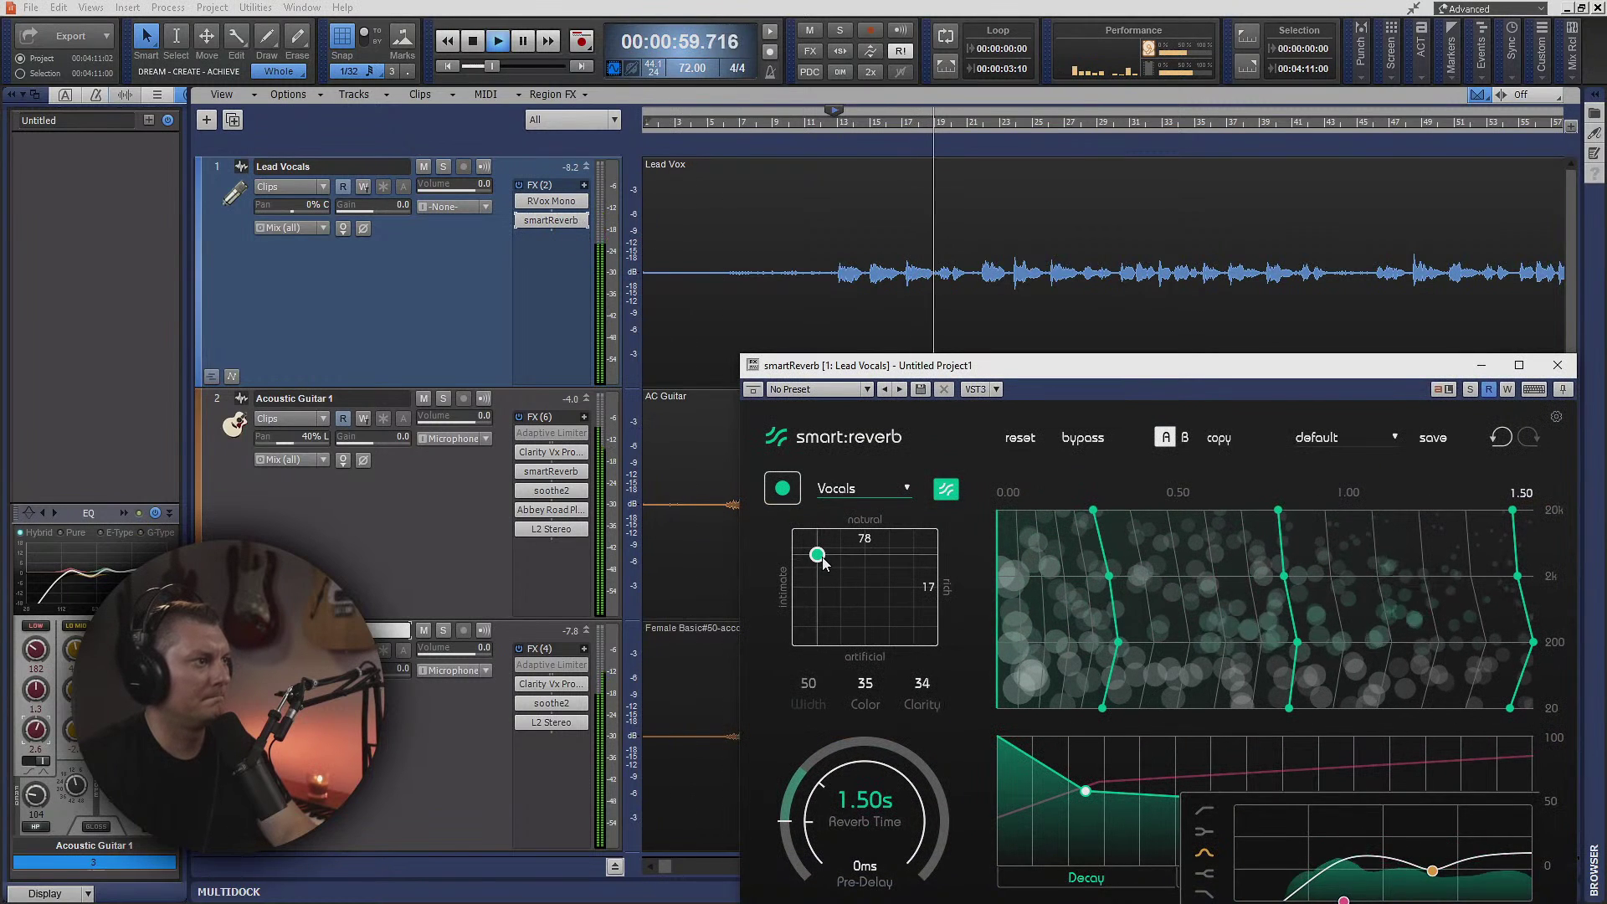
mouse_move(818, 555)
mouse_down()
mouse_move(922, 554)
mouse_move(894, 573)
mouse_move(898, 625)
mouse_move(825, 629)
mouse_move(821, 546)
mouse_move(827, 562)
mouse_up()
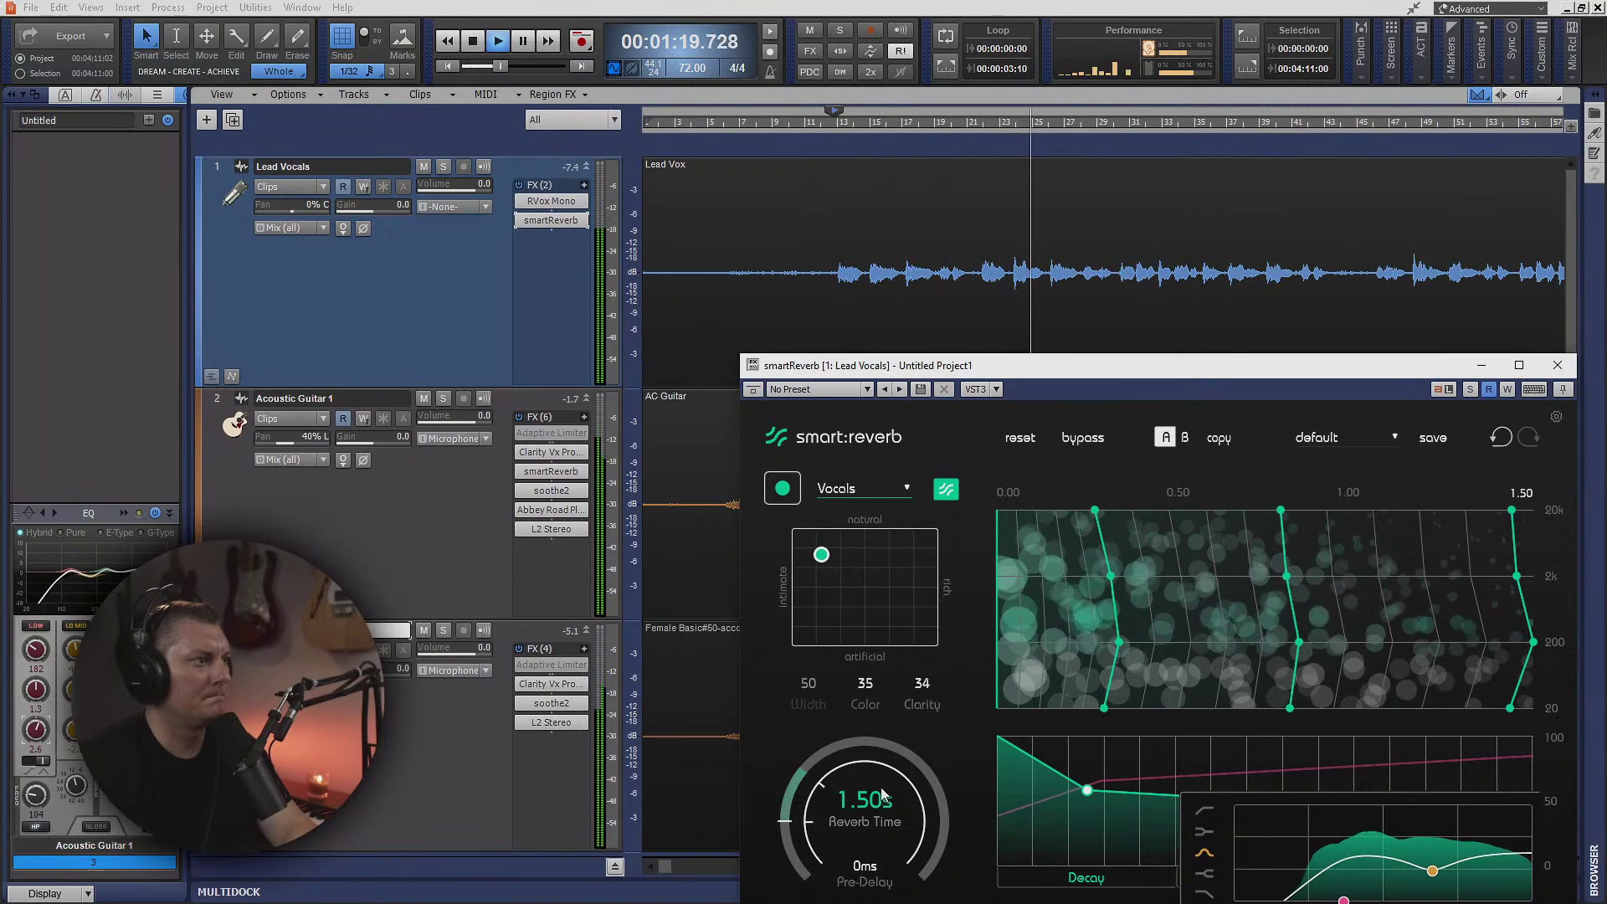
drag(883, 795, 864, 808)
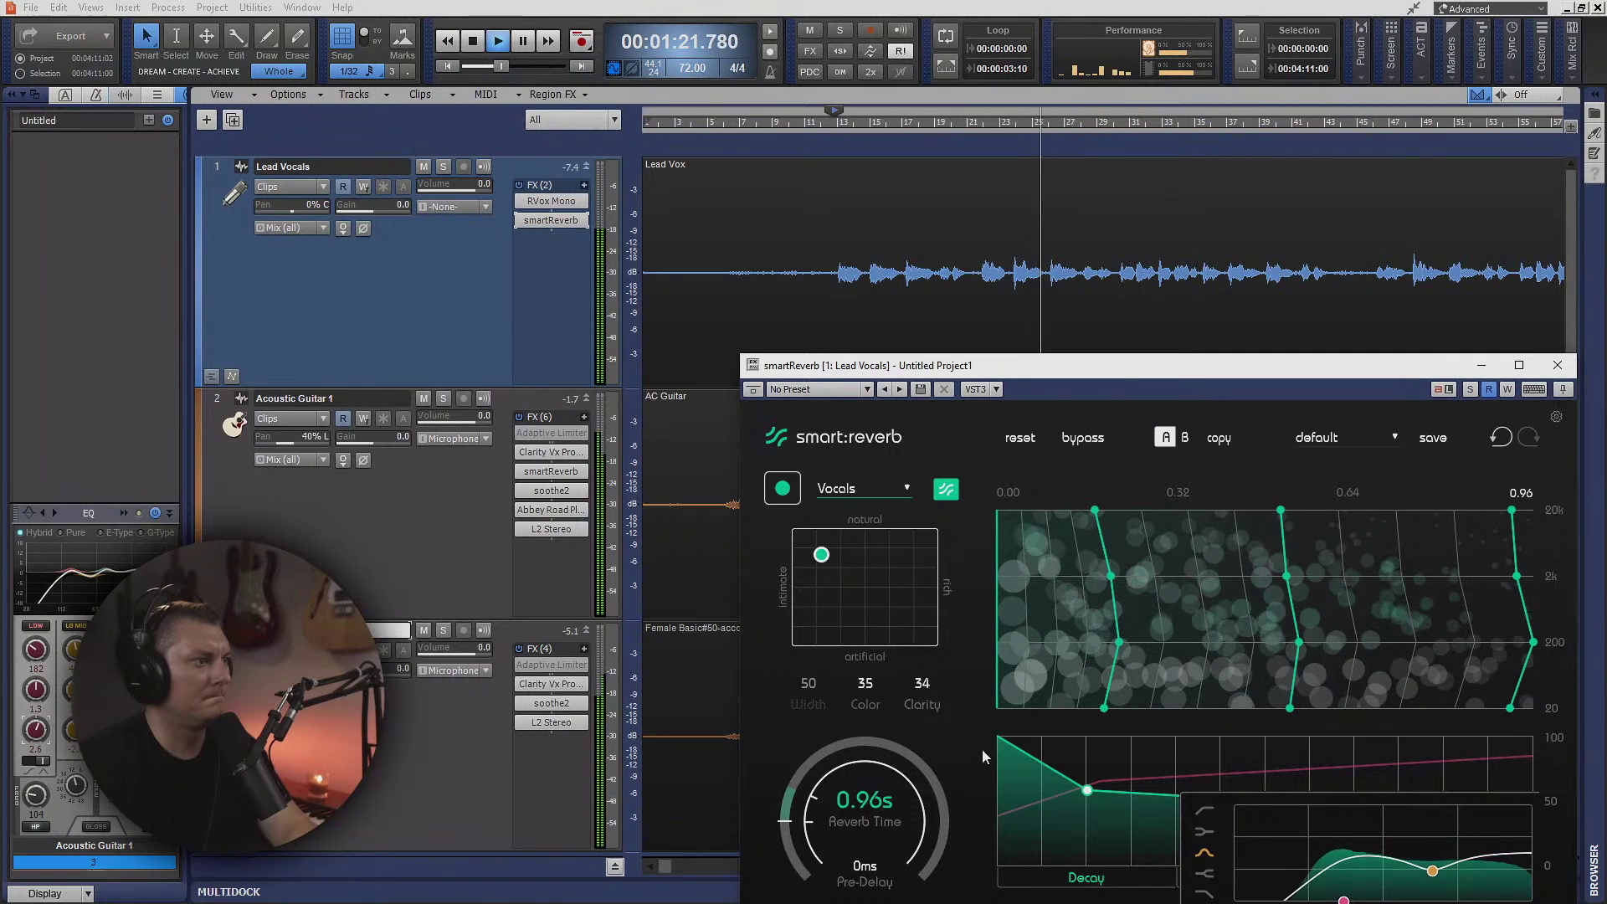
- Collapse smart:reverb's EQ graph, briefly audition infinite mode, and set the wet level to 100, closing the plug-in and stopping playback when done
drag(1254, 364, 1070, 198)
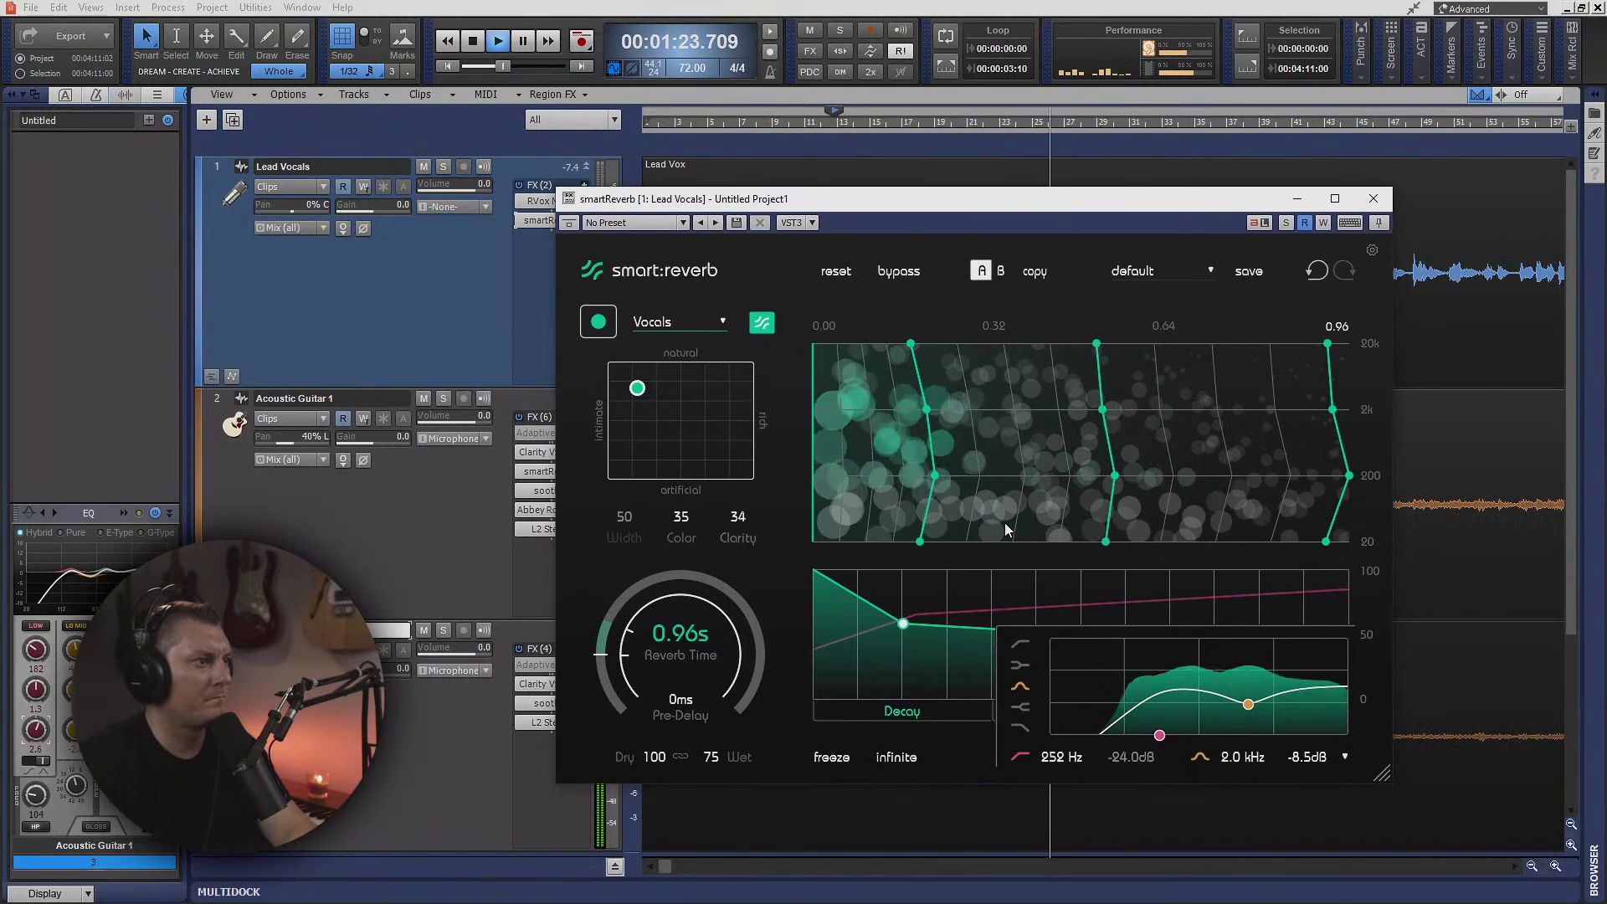
click(1343, 757)
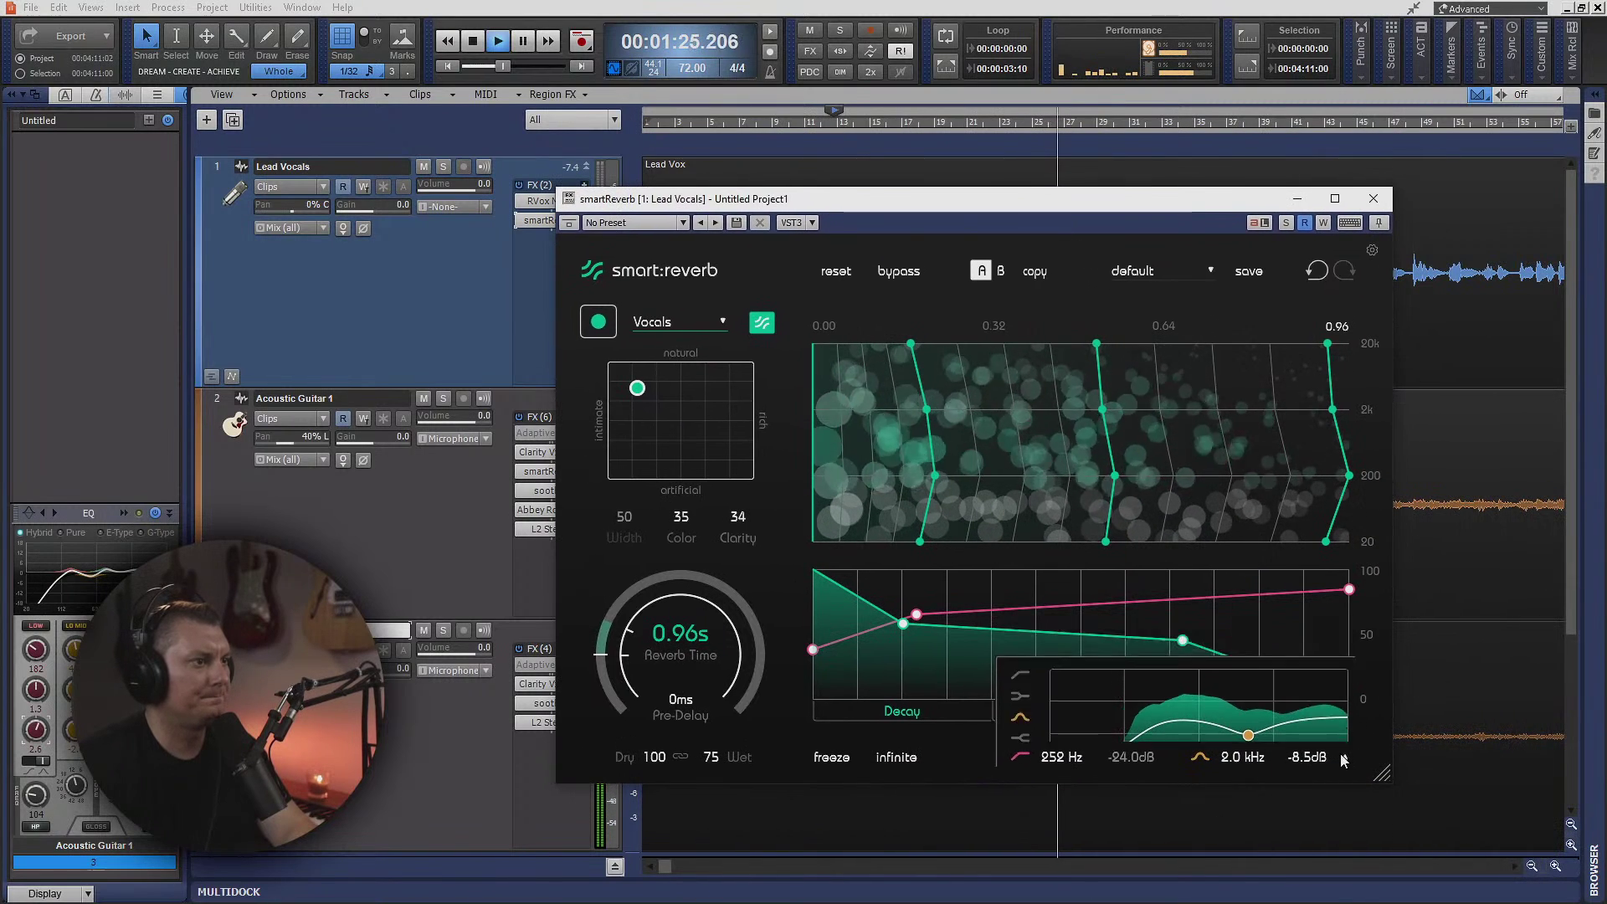
click(891, 758)
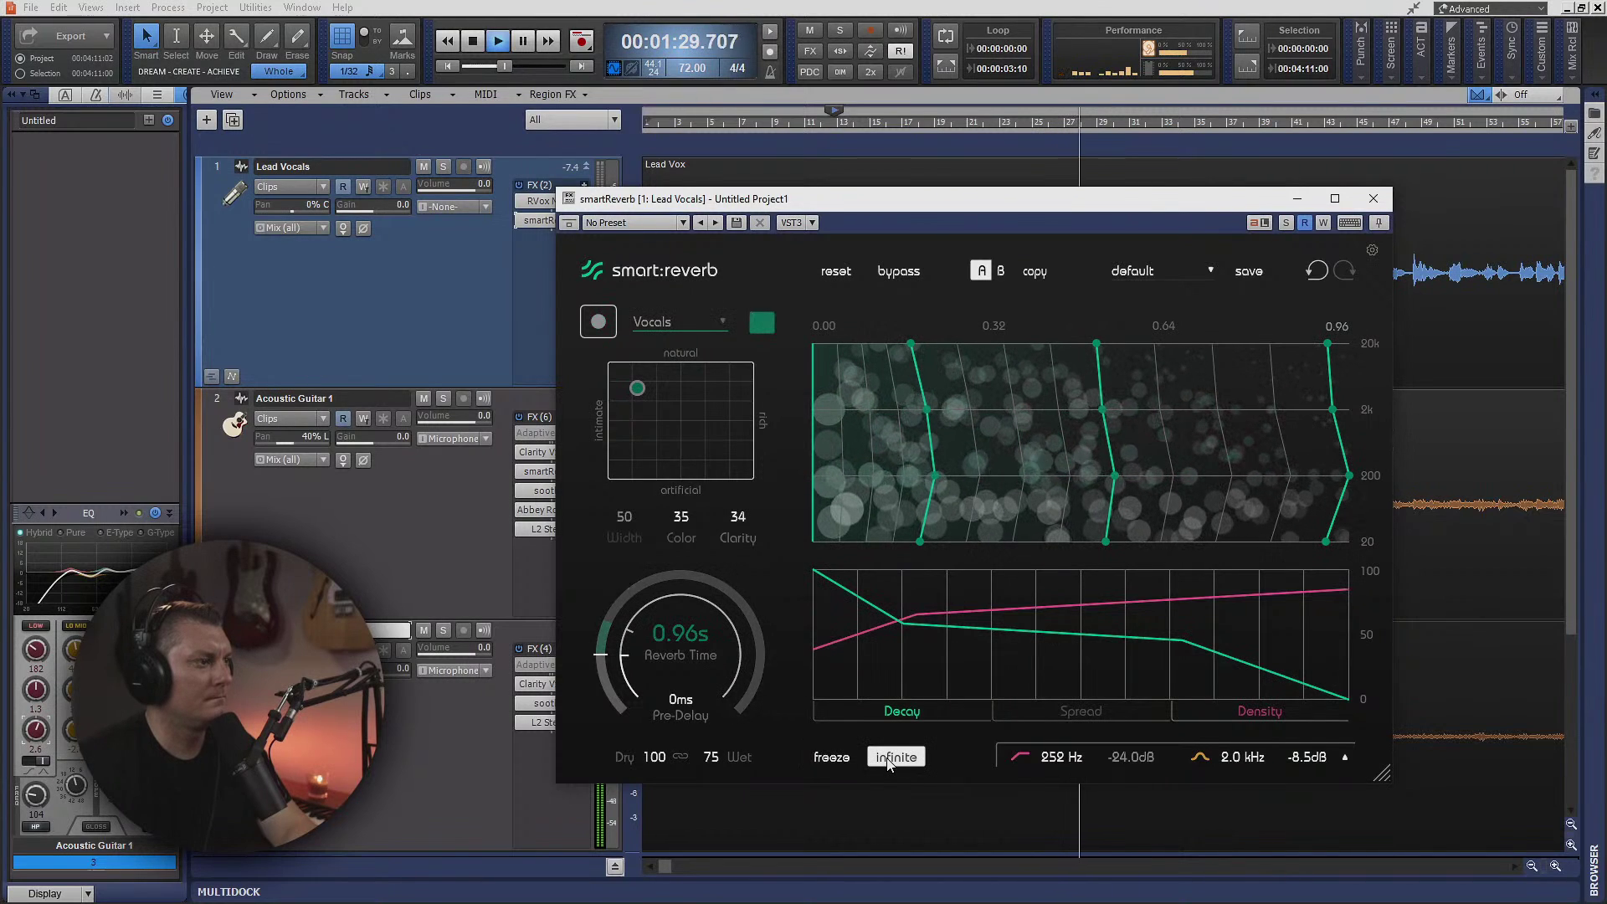
click(888, 760)
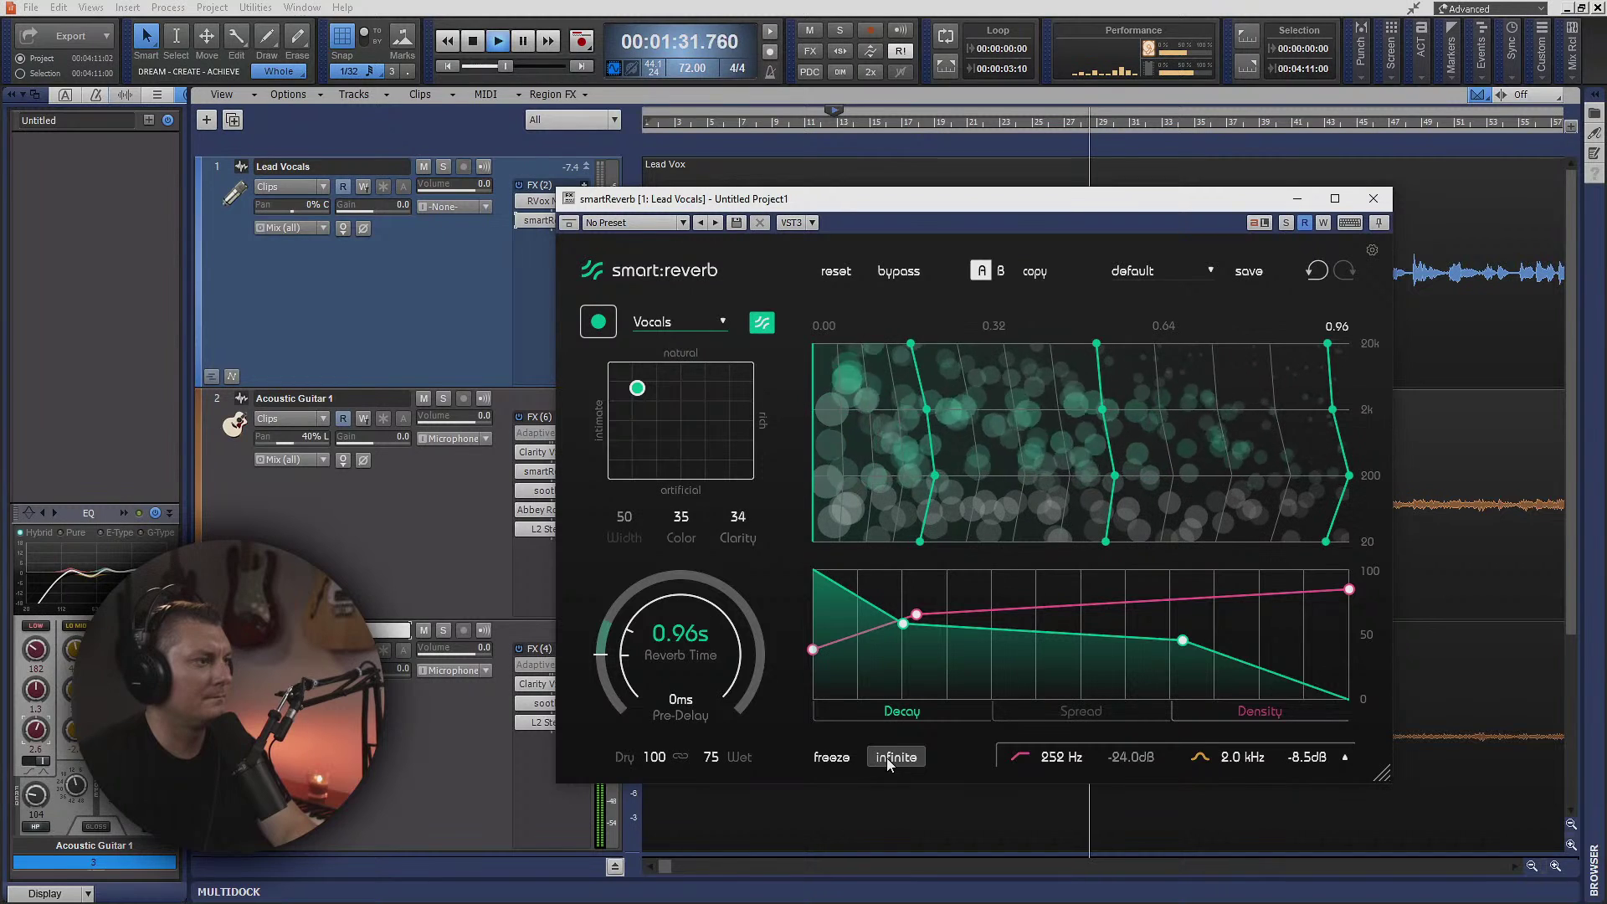
drag(711, 757, 711, 655)
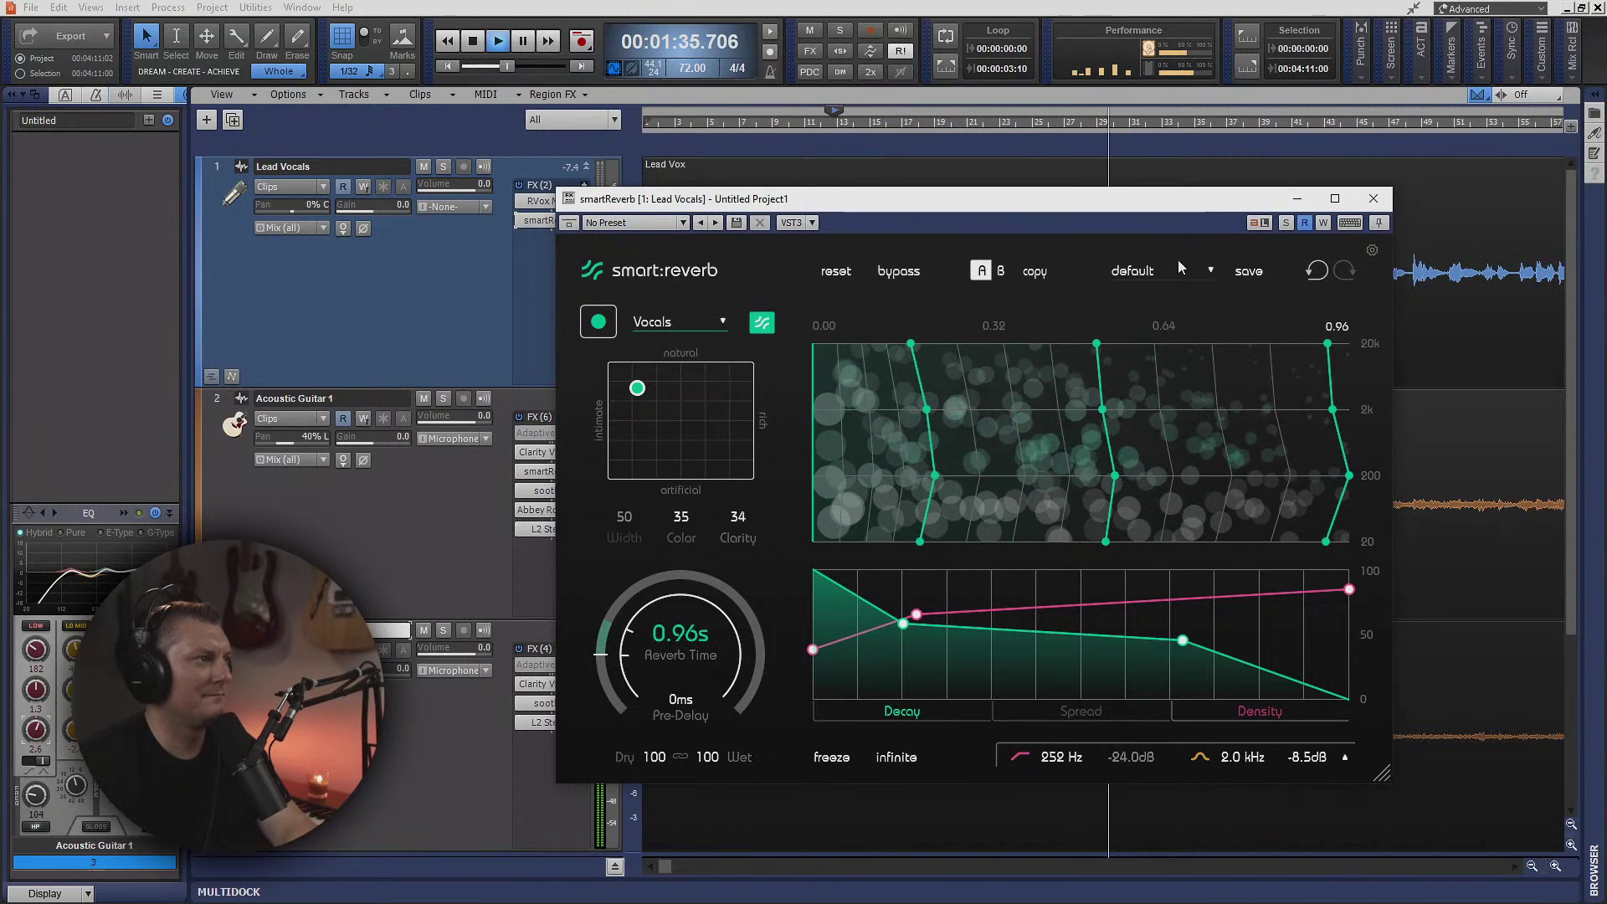
click(1373, 199)
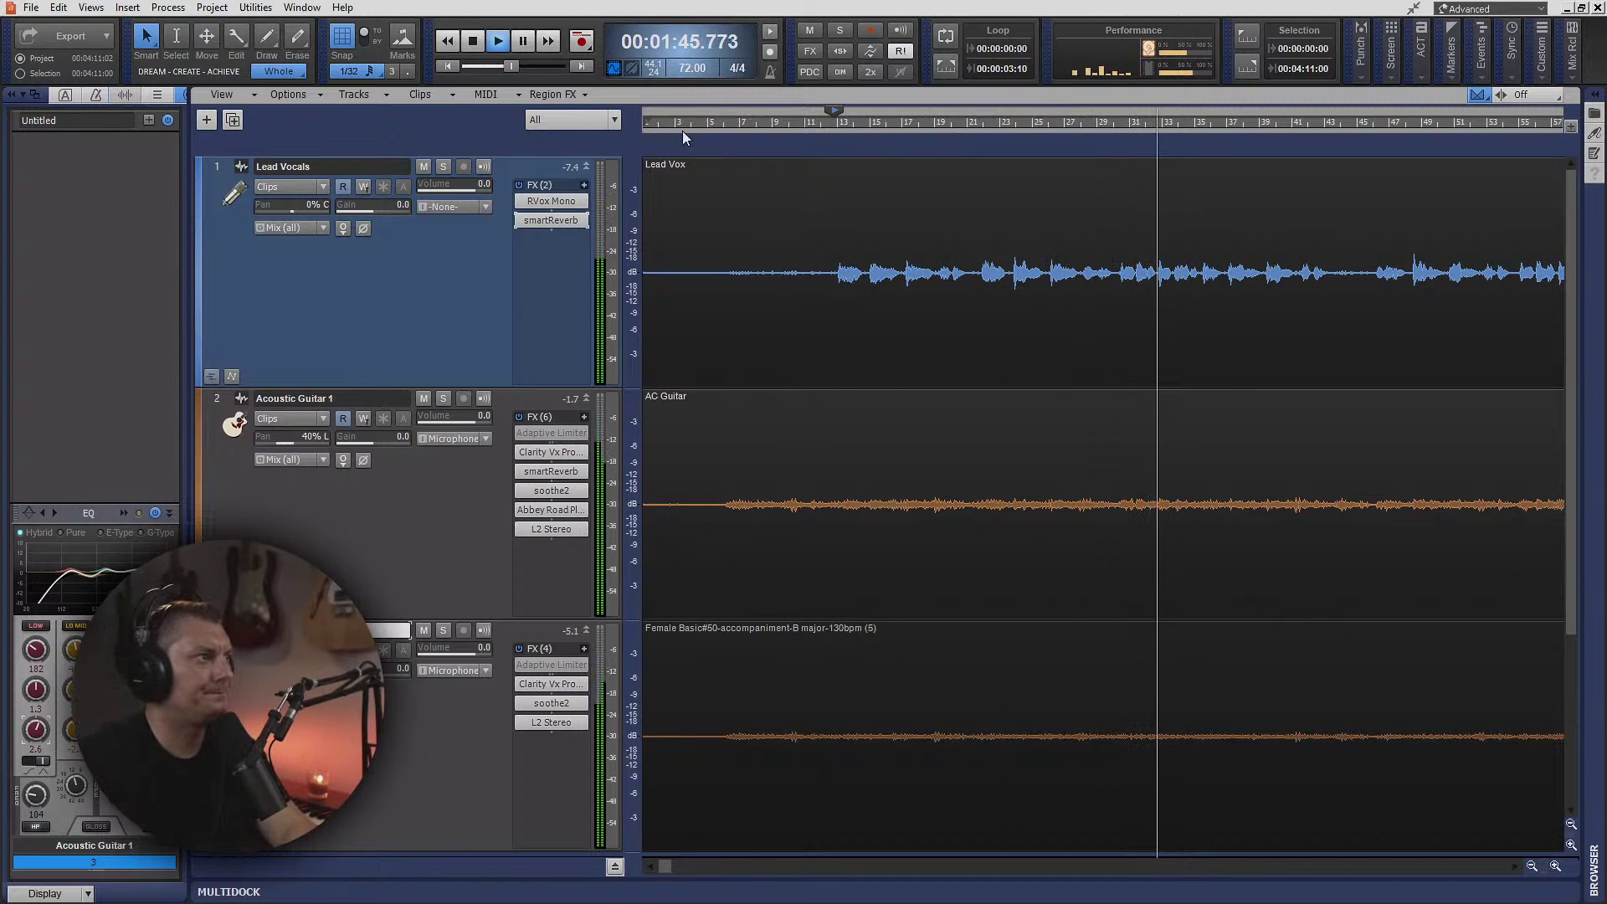
click(474, 44)
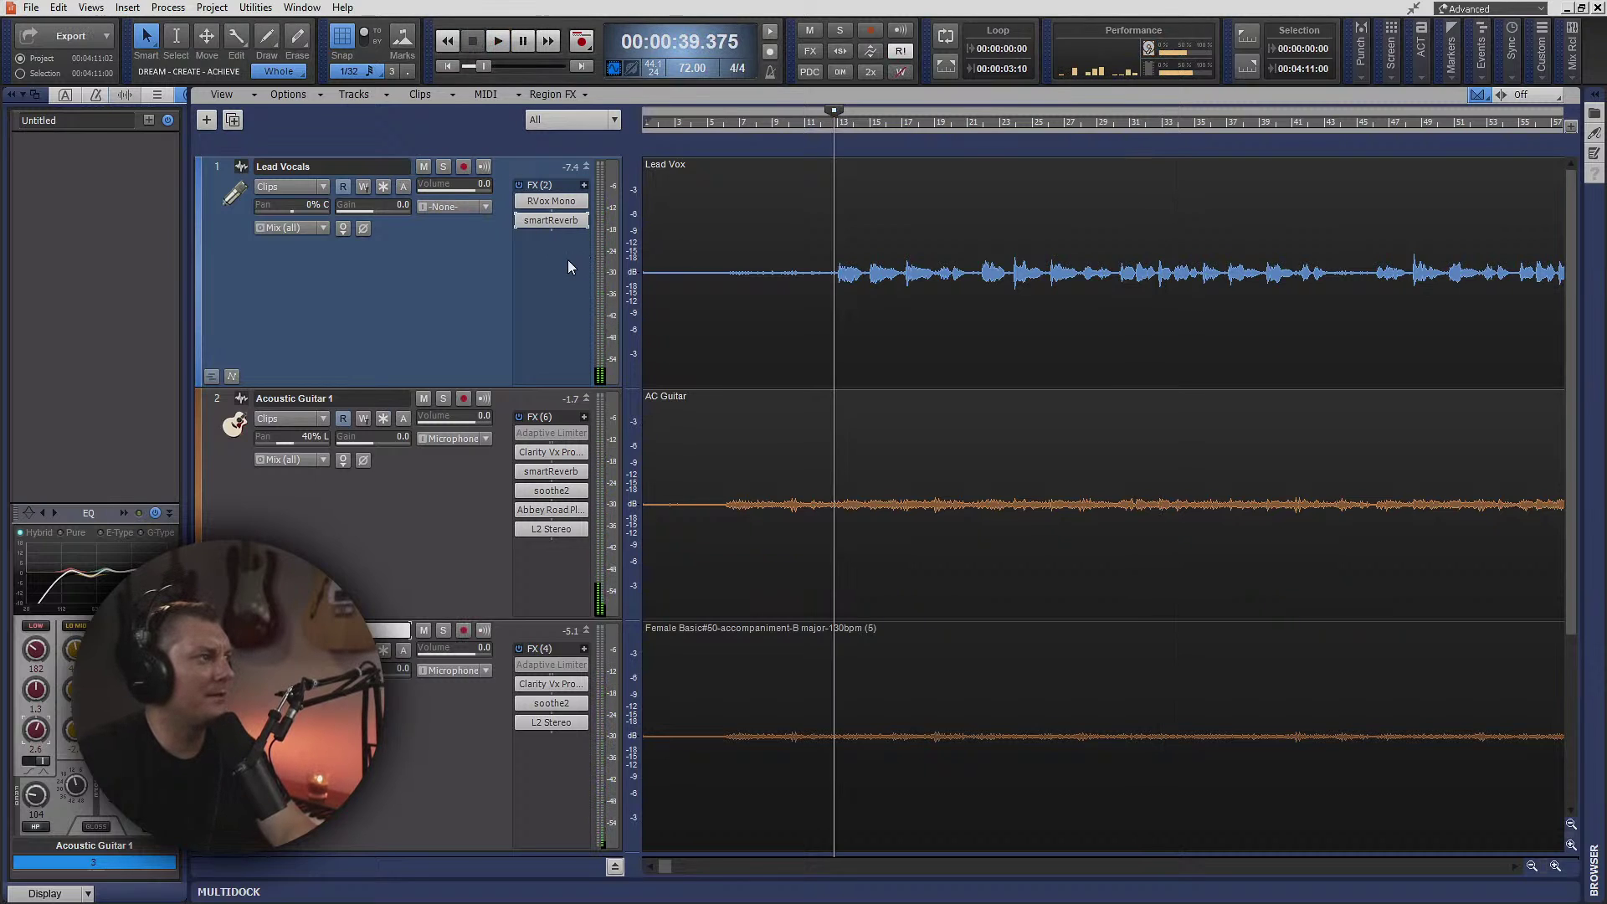
- Insert a Tube Saturation module into the Acoustic Guitar 1 channel strip
click(12, 96)
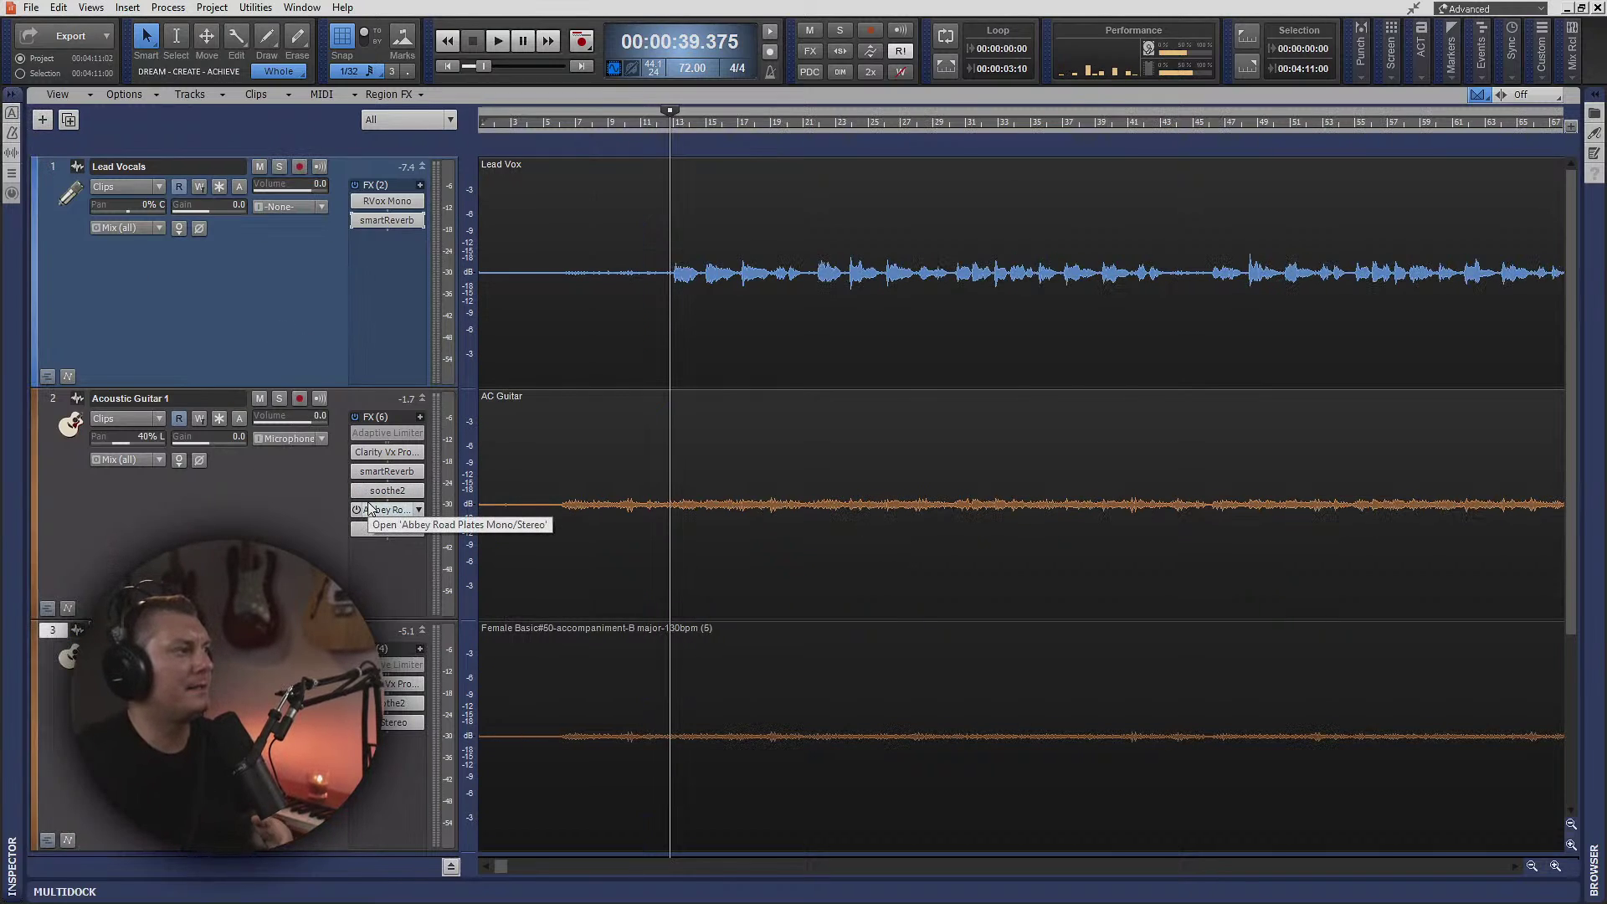
right_click(395, 541)
click(154, 450)
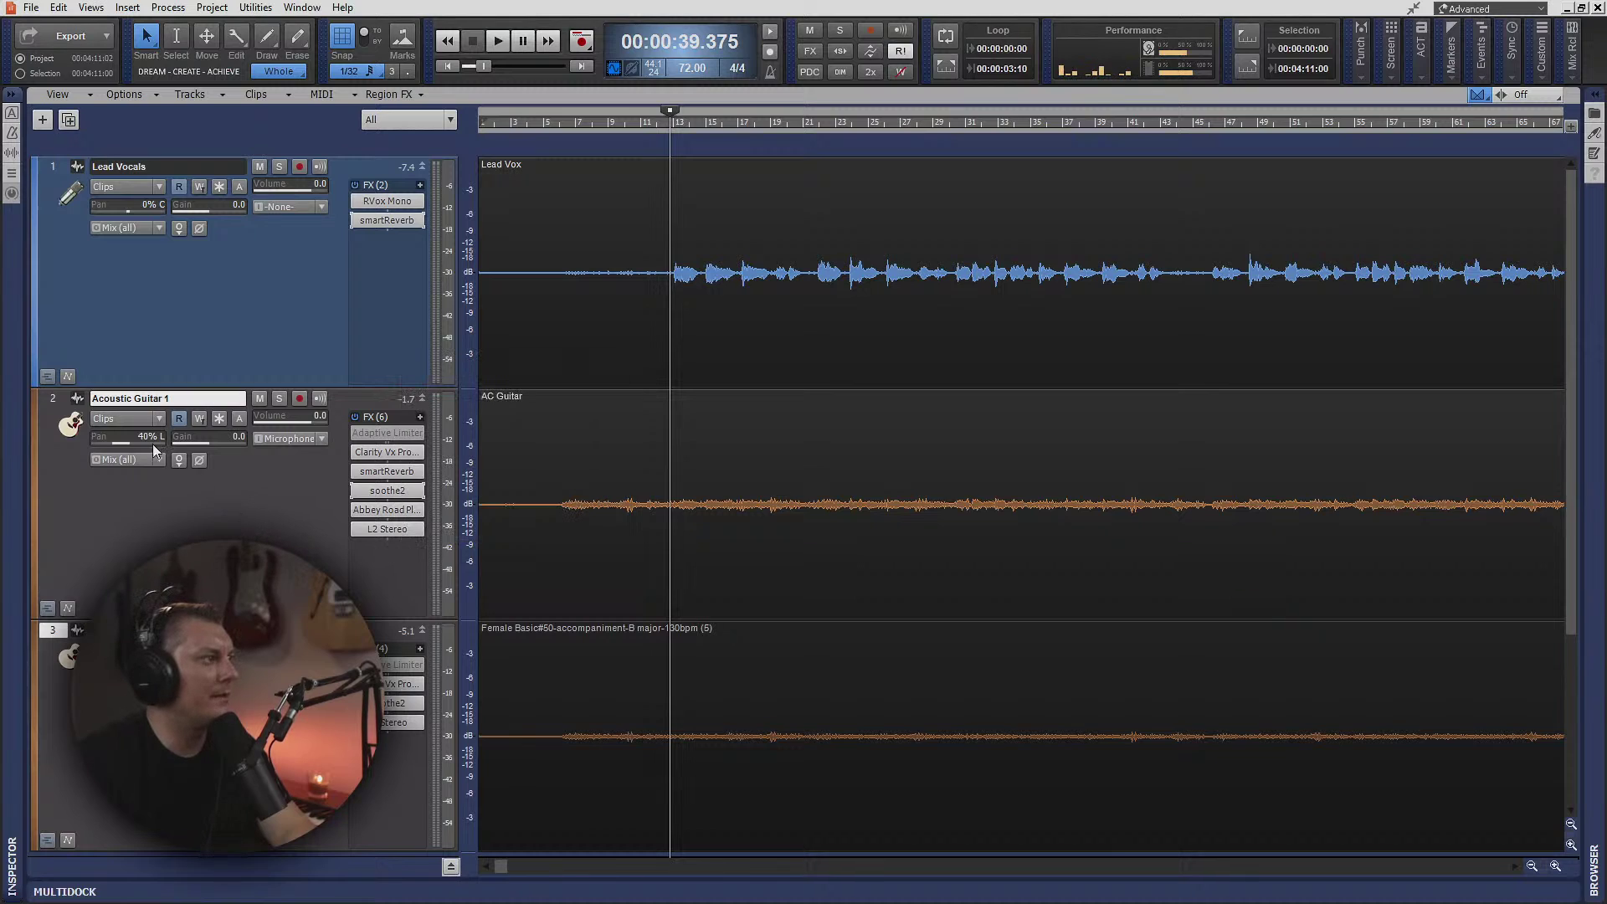
click(52, 400)
click(12, 195)
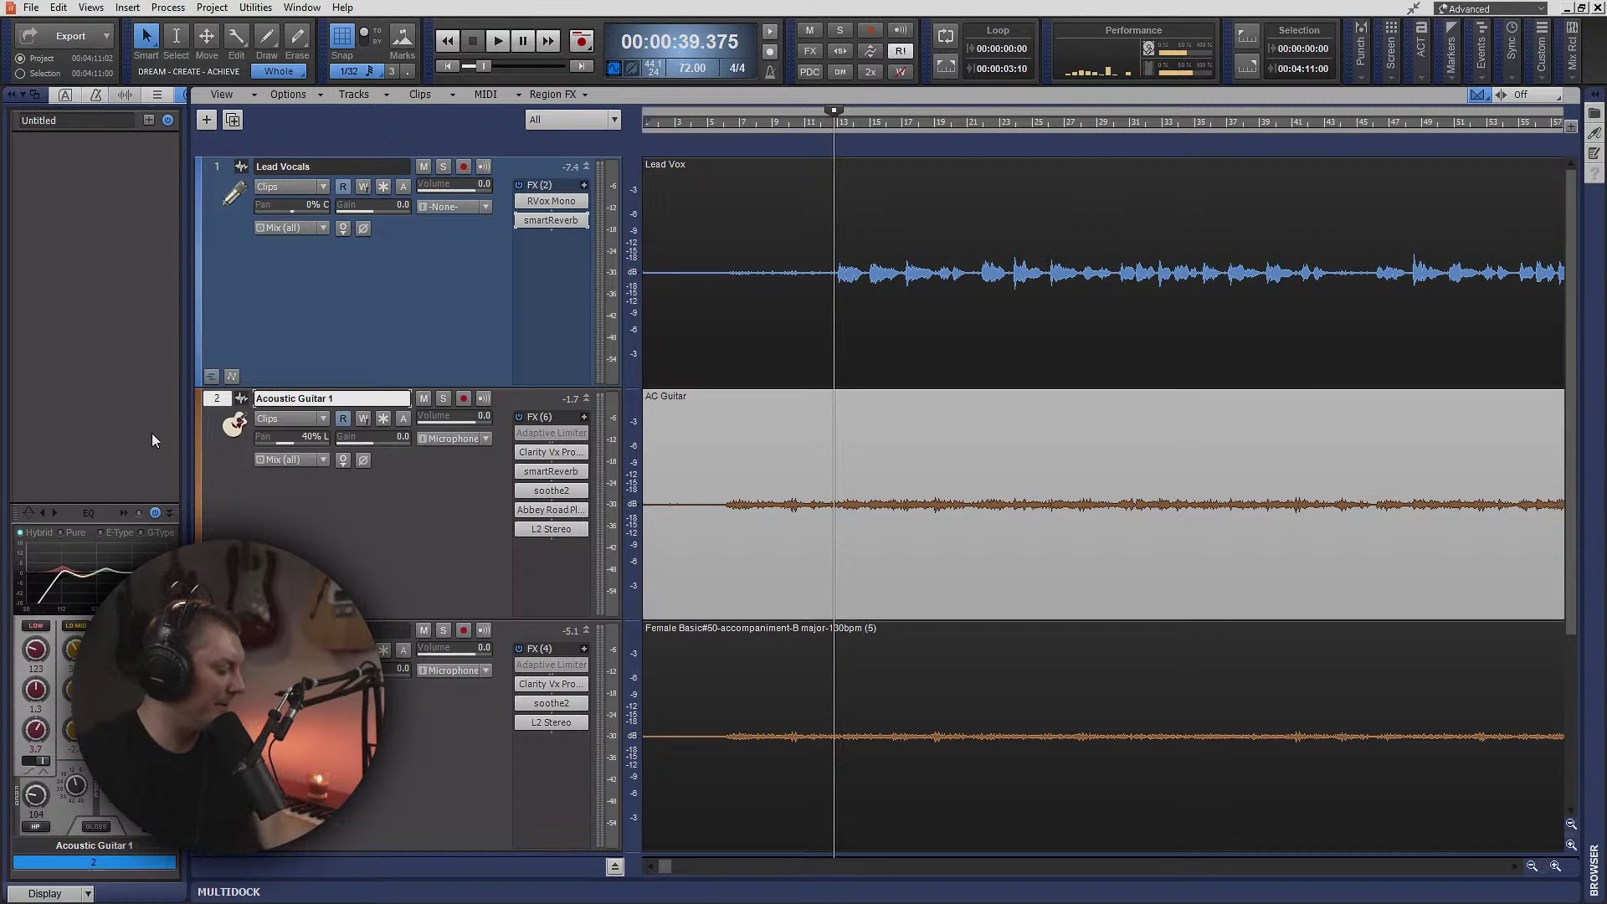
right_click(115, 309)
mouse_move(313, 318)
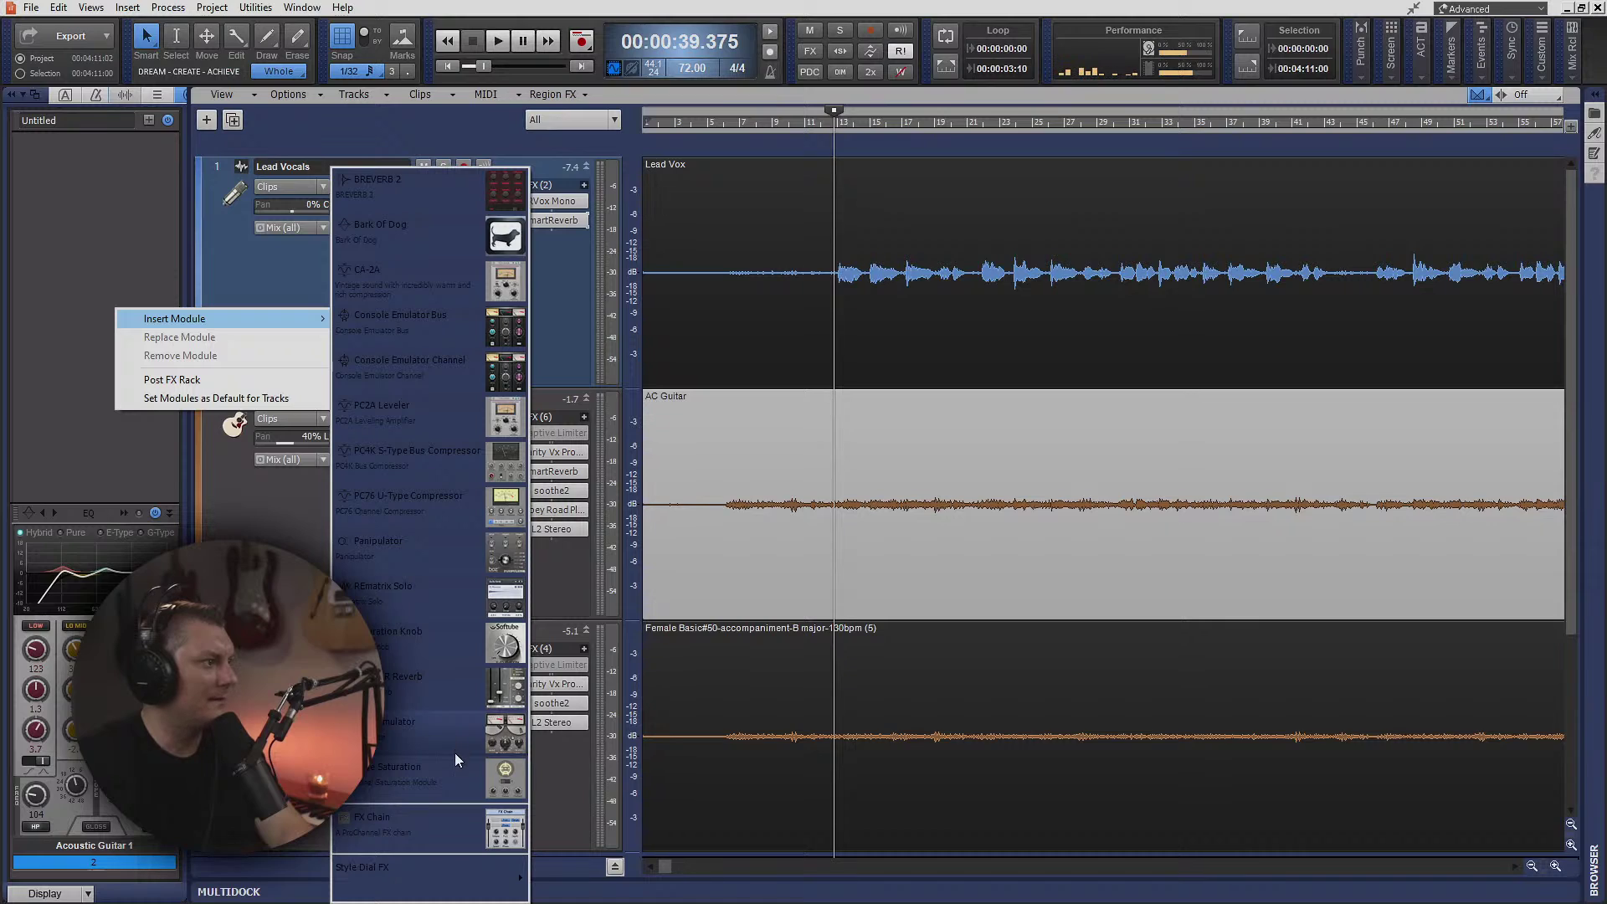
click(463, 777)
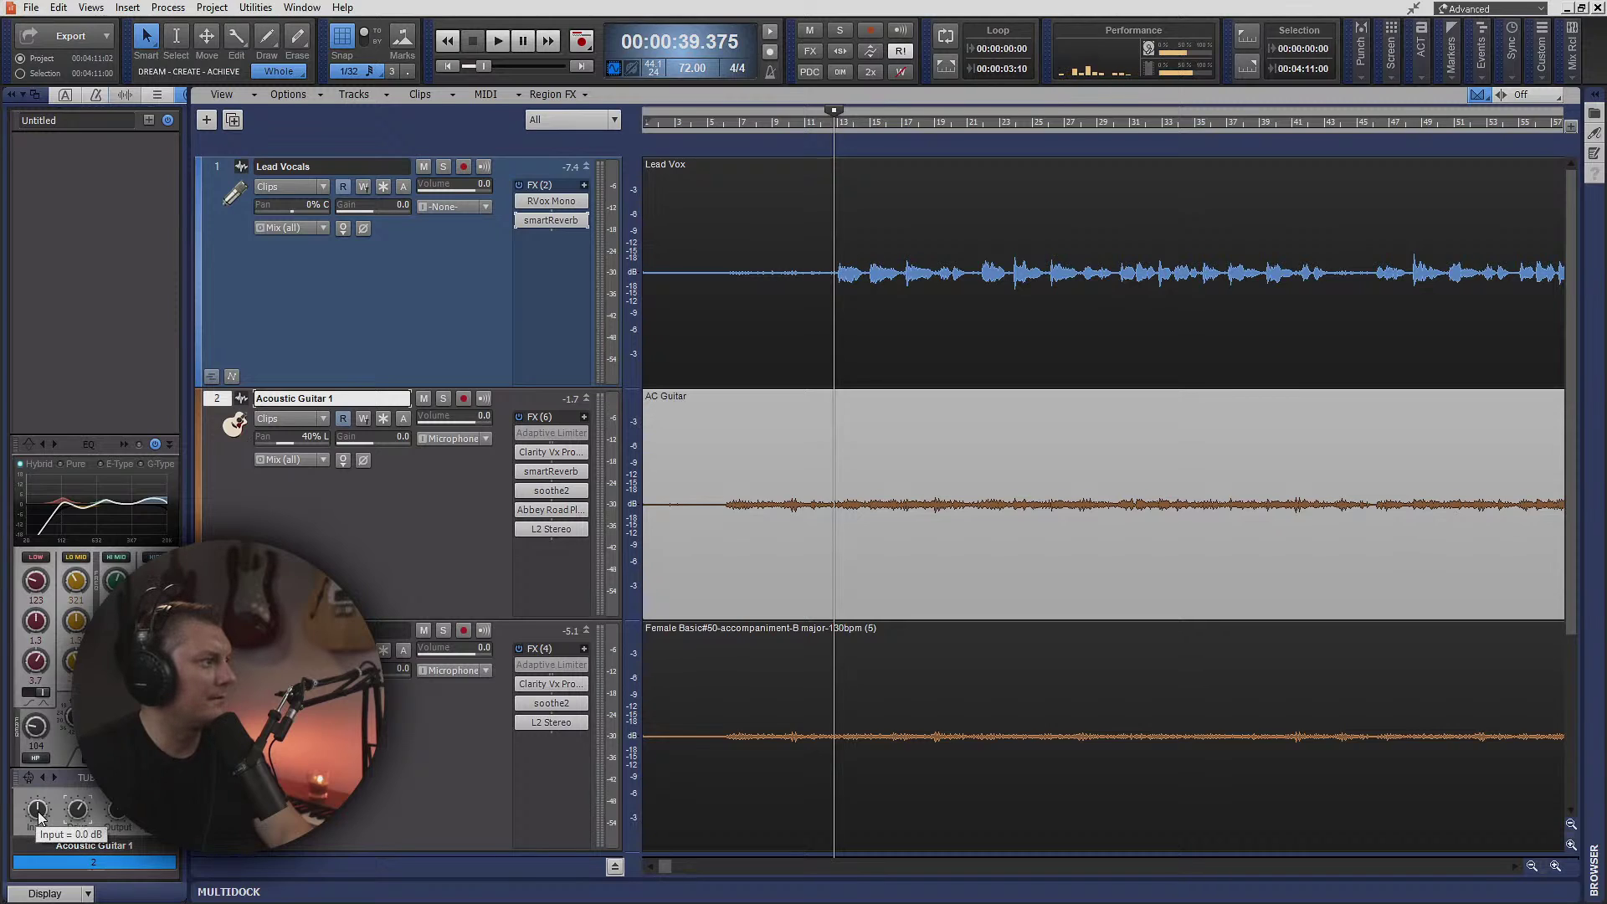
- Raise the Tube Saturation input and drive on Acoustic Guitar 1 while listening, hiding the channel strip and stopping playback when done
drag(39, 816, 76, 792)
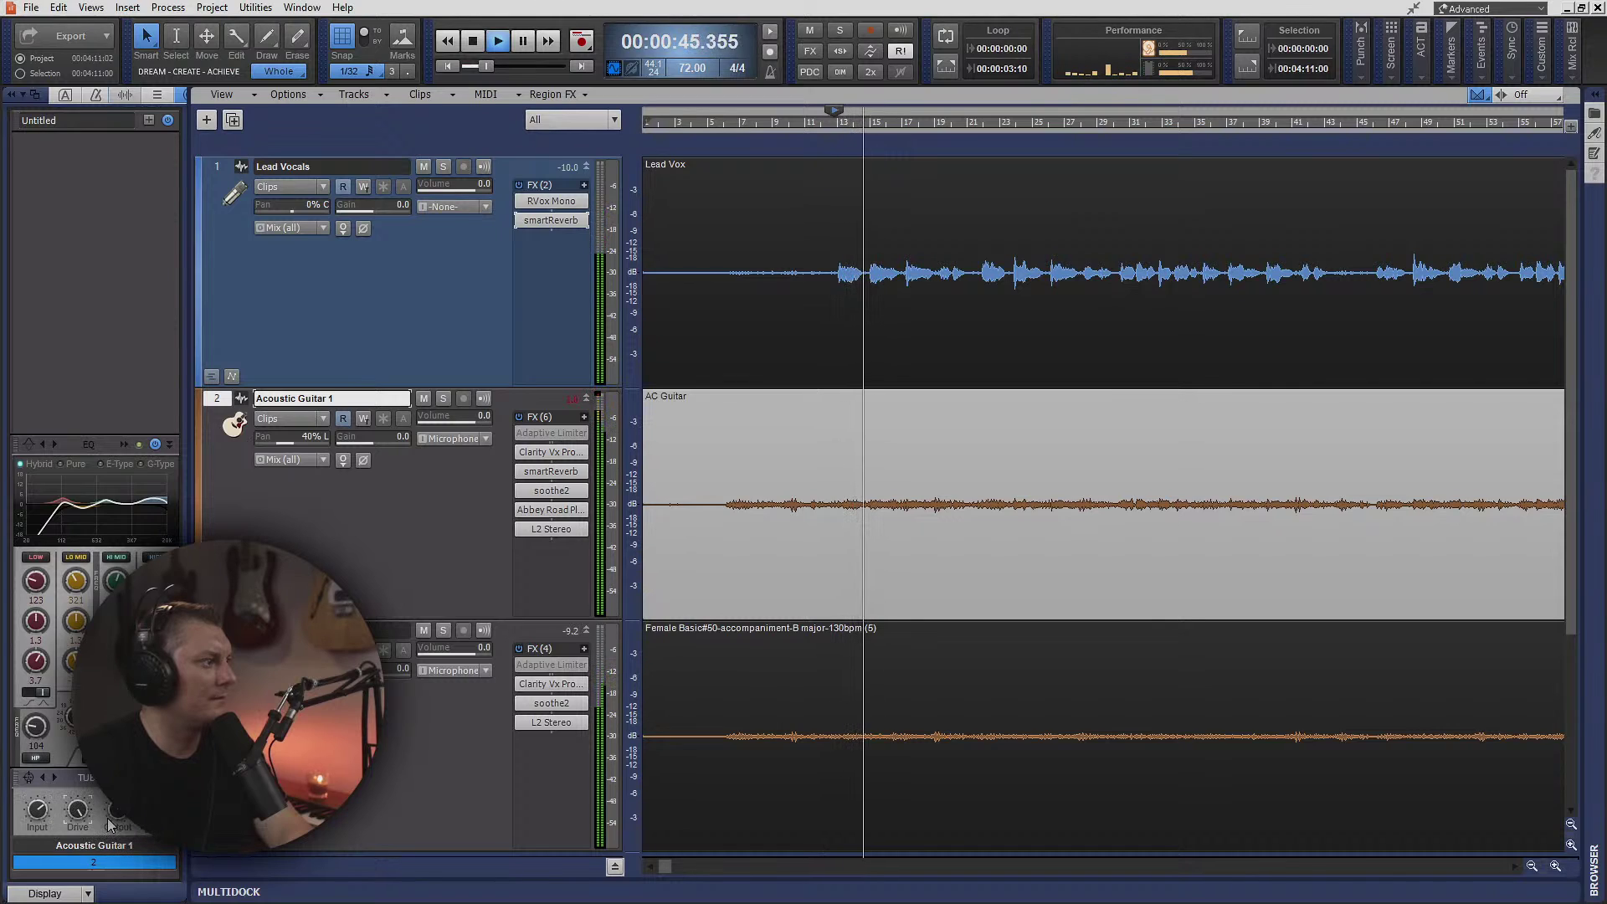
mouse_move(110, 826)
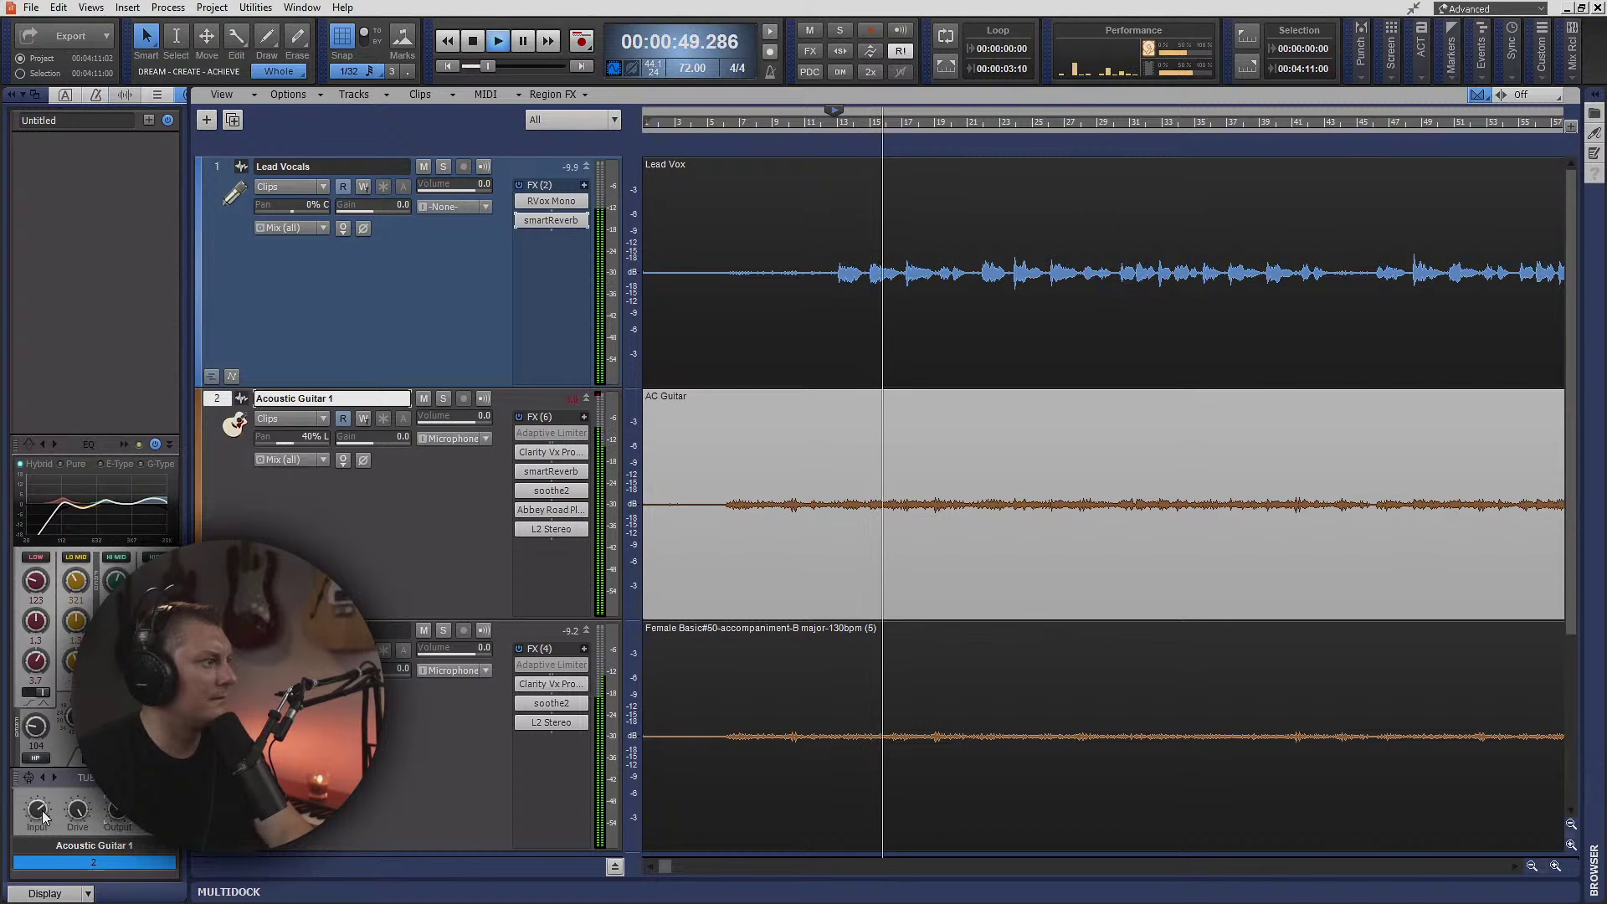
mouse_move(33, 818)
drag(31, 819, 31, 793)
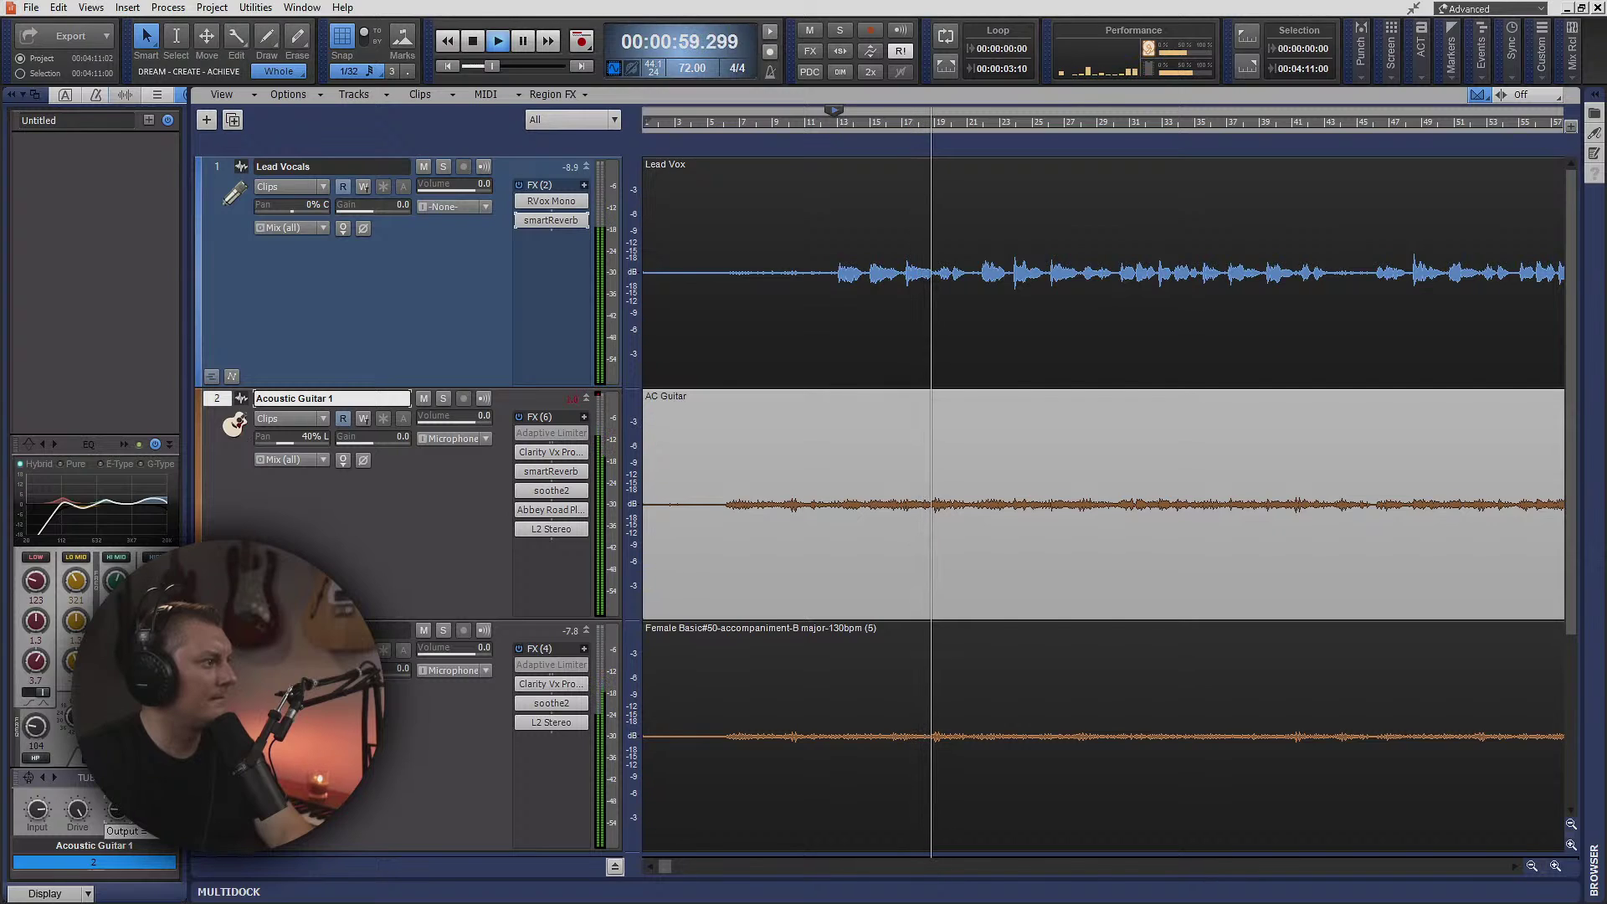
mouse_move(38, 810)
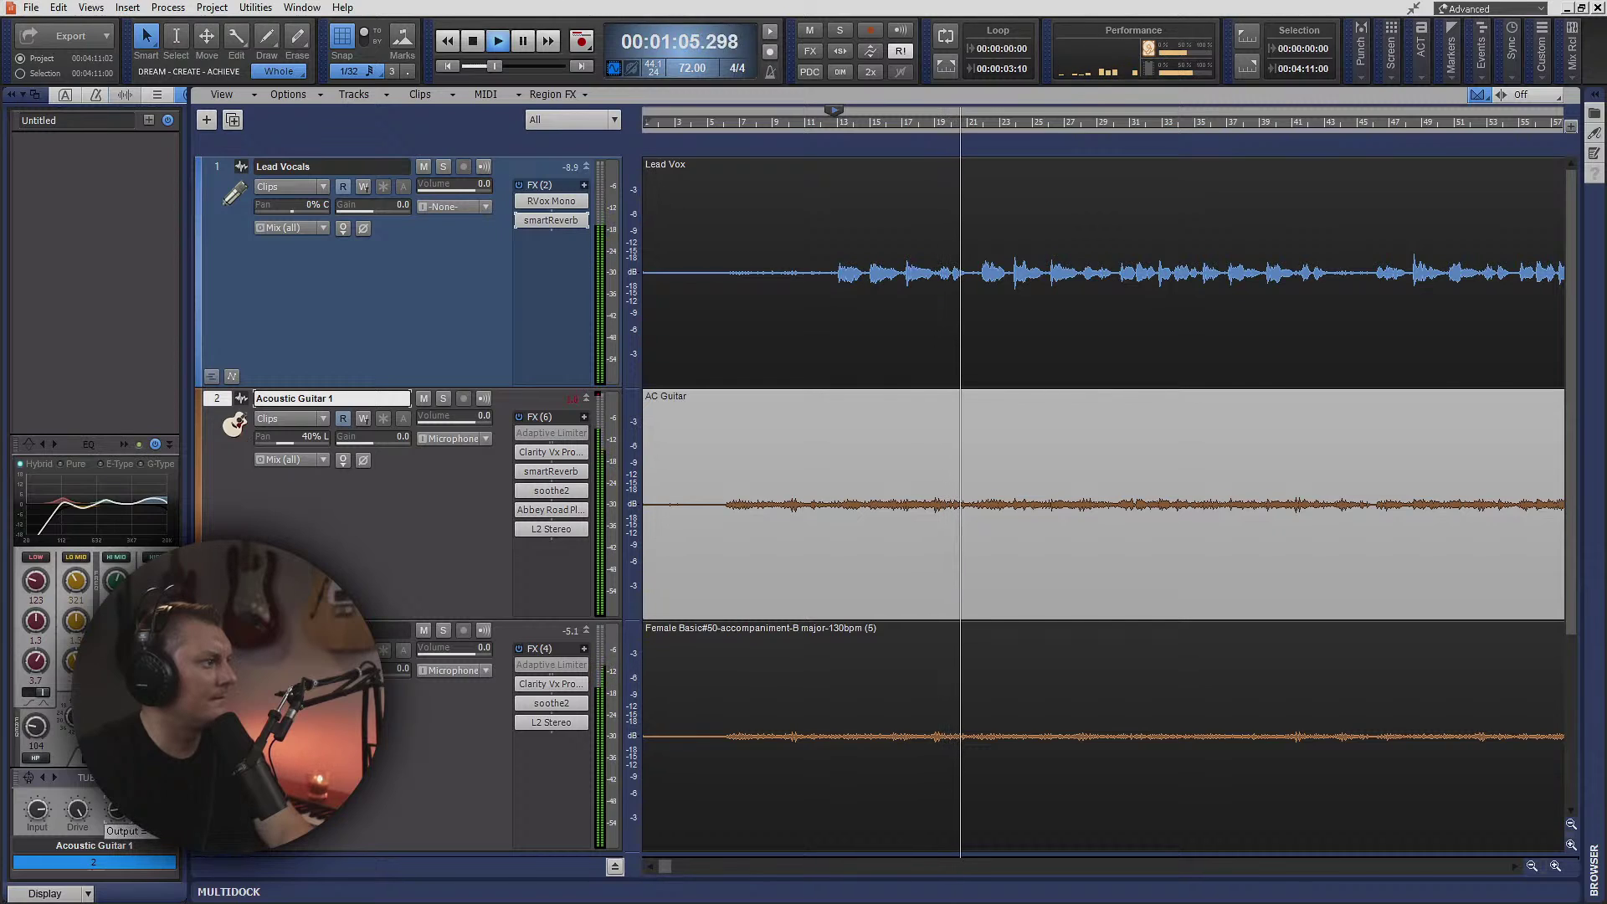
click(14, 99)
key(space)
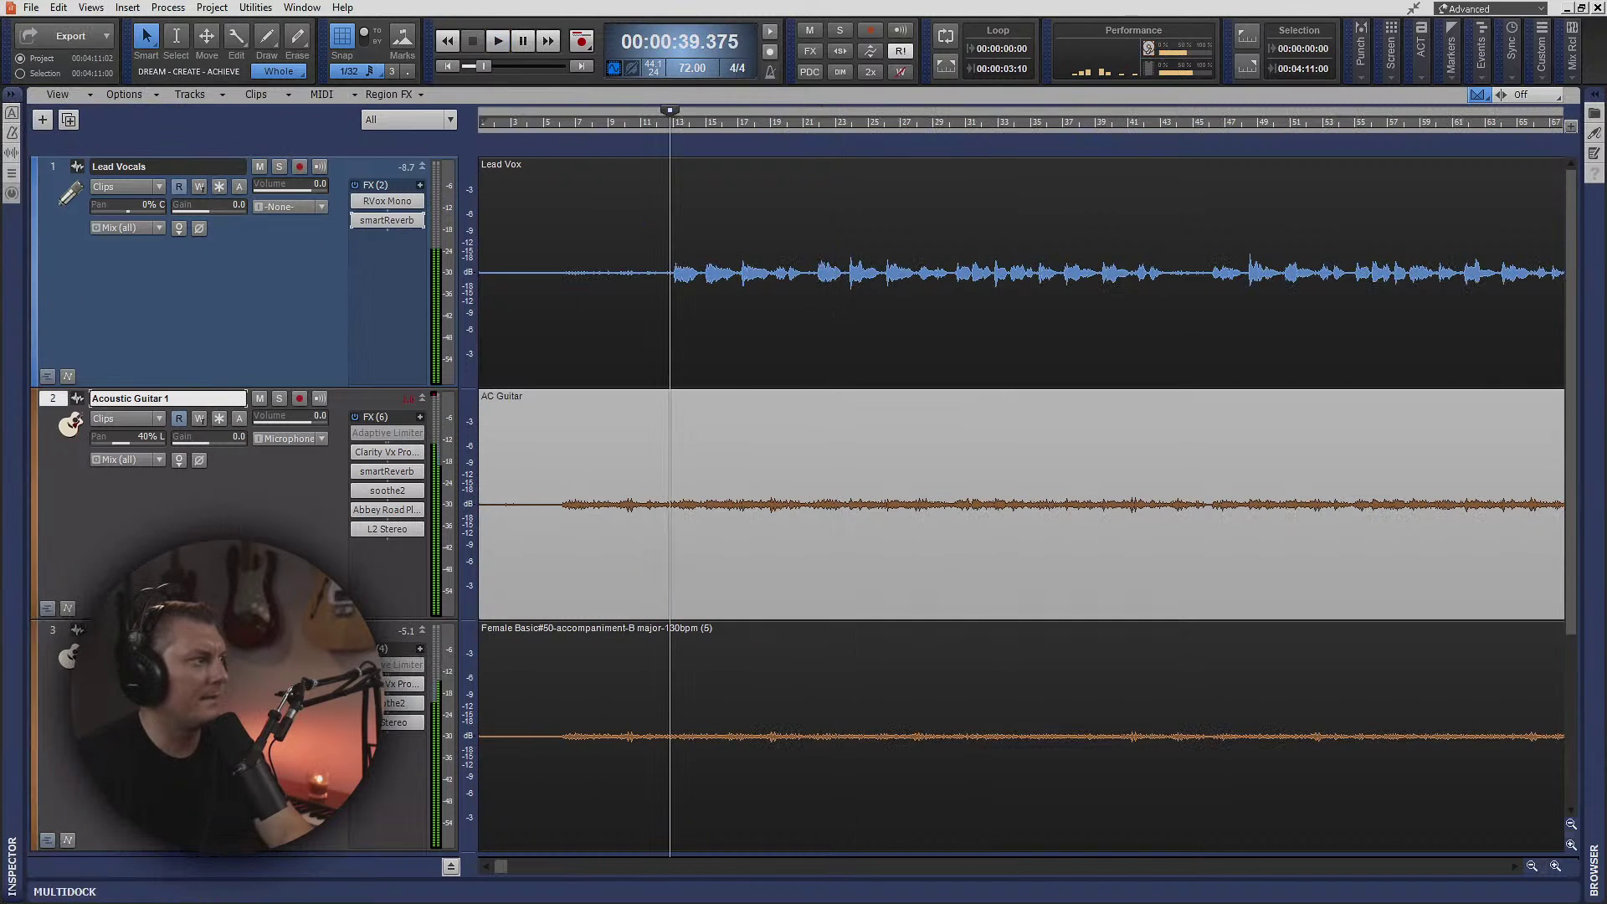
click(54, 633)
click(9, 201)
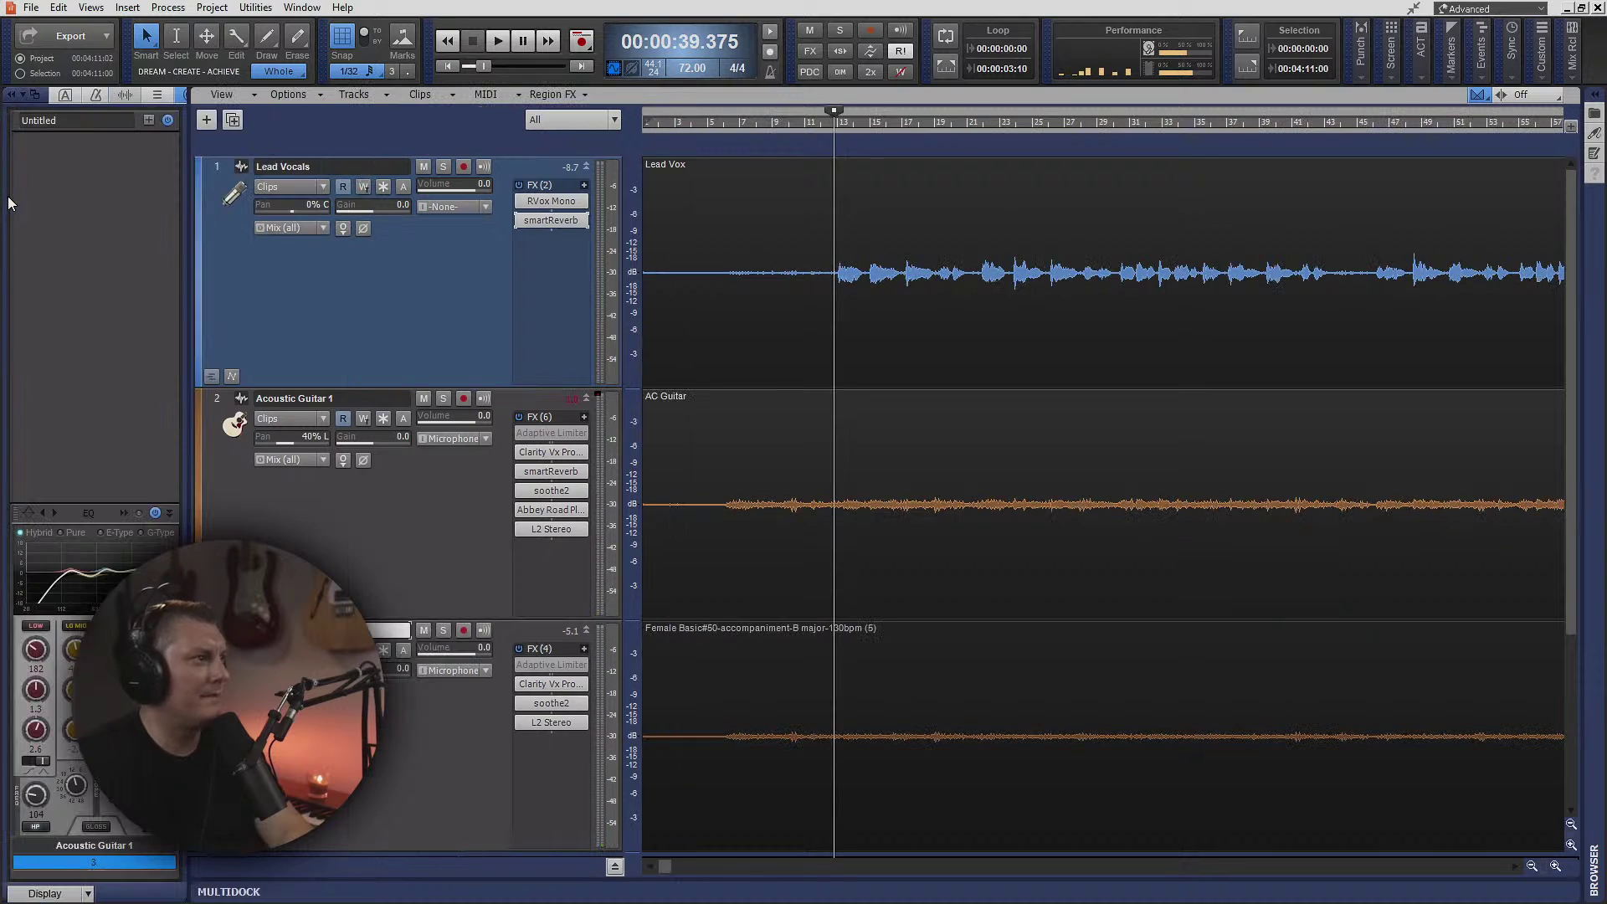
right_click(97, 356)
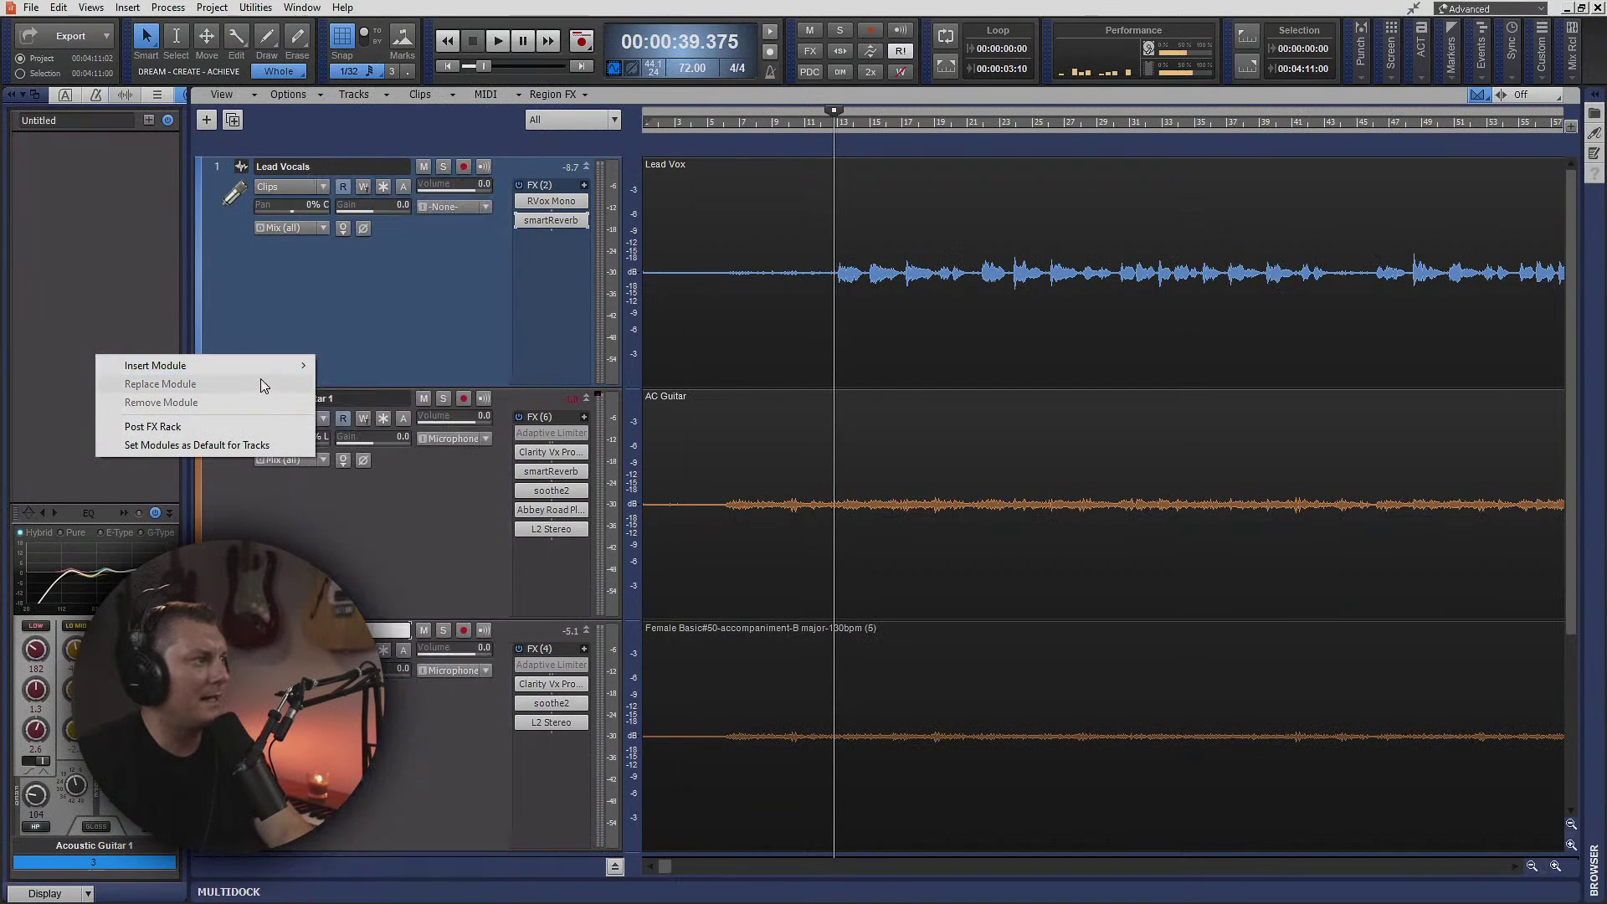
mouse_move(270, 365)
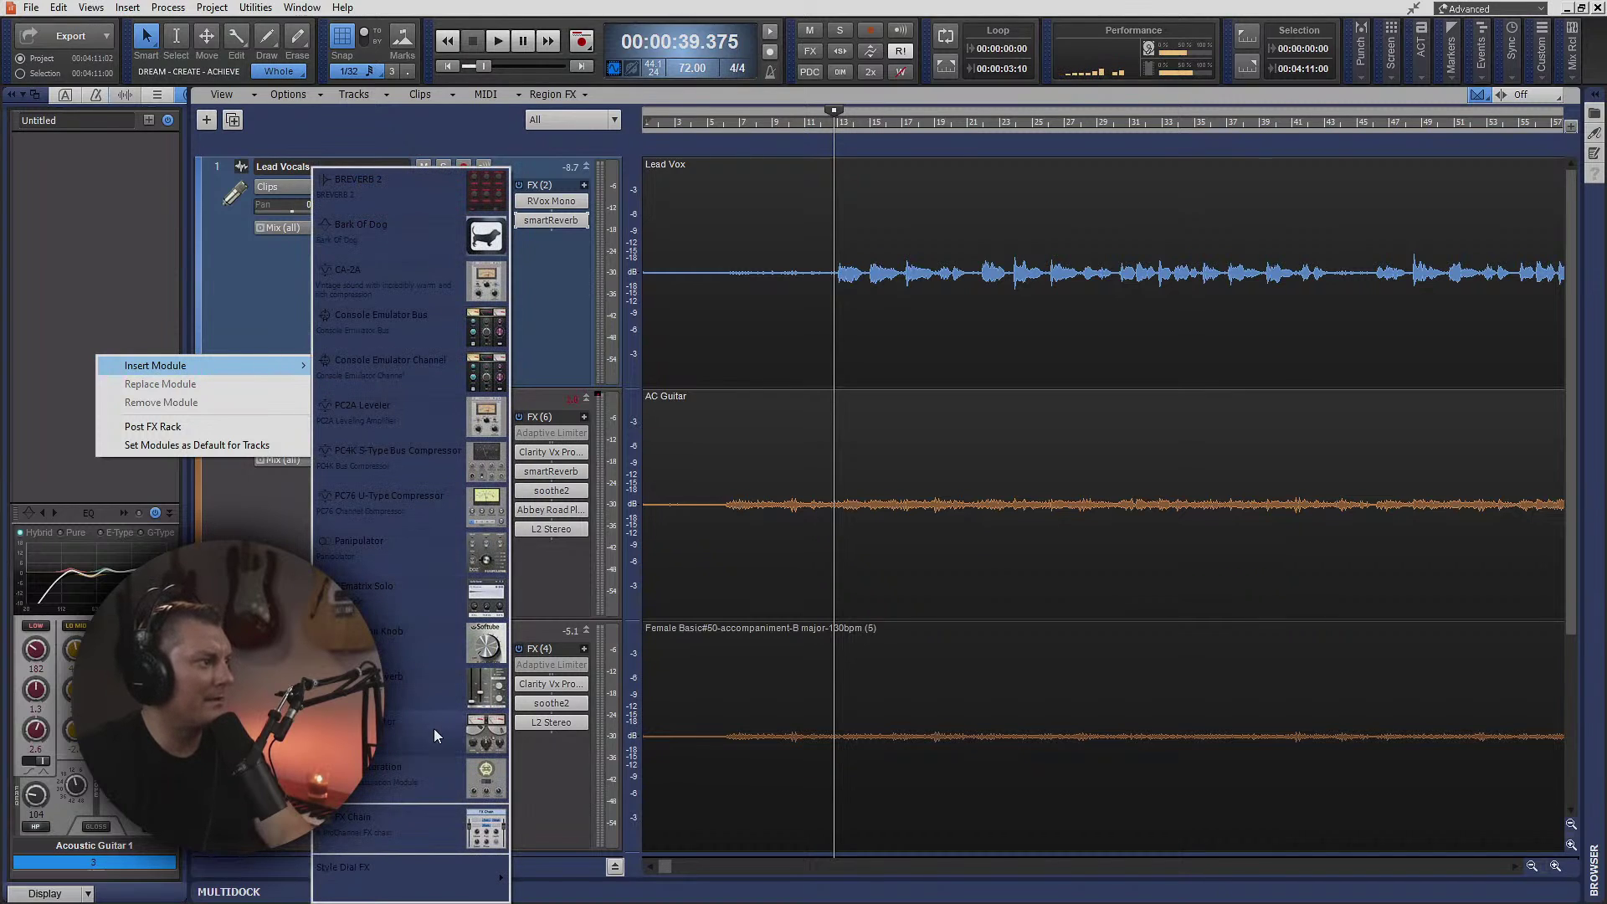
click(63, 320)
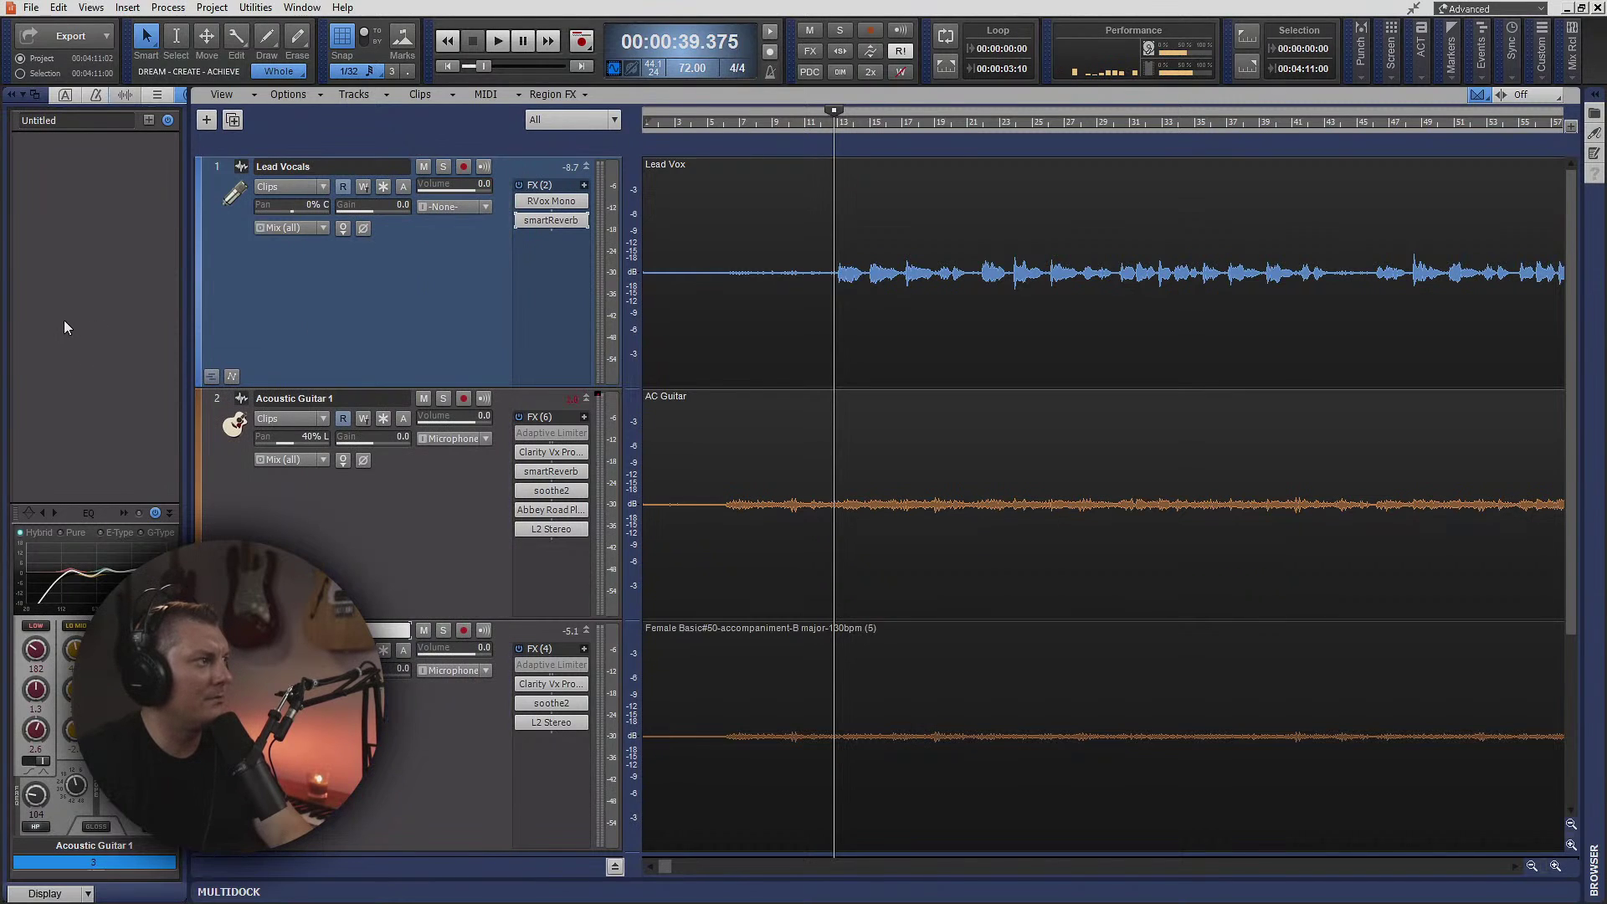
click(12, 95)
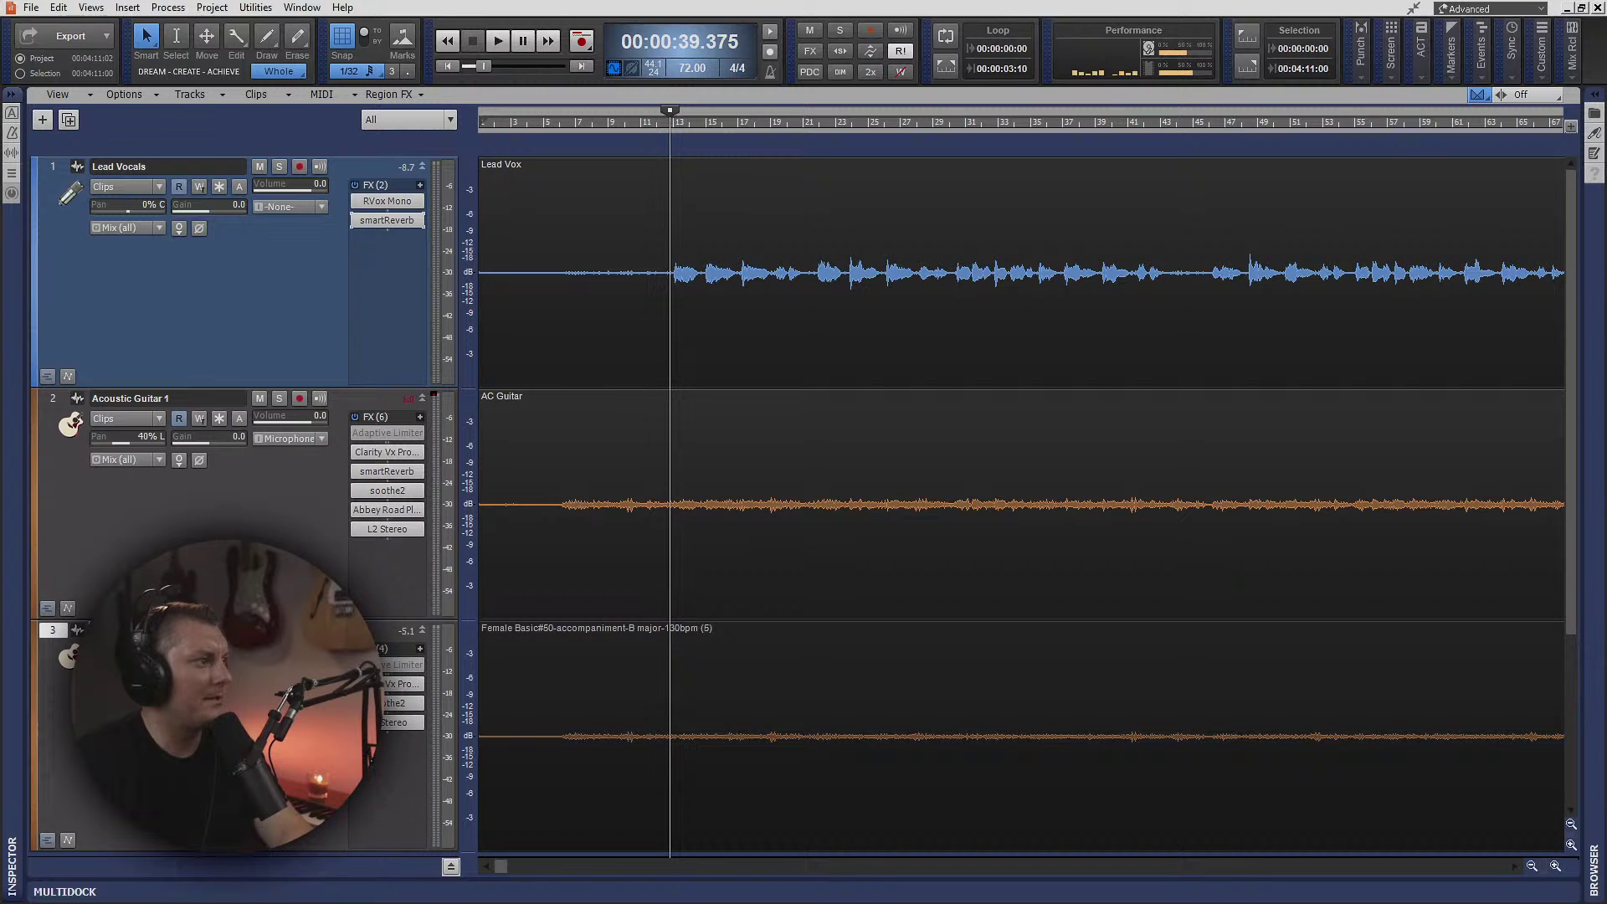
- Insert the Waves Reel ADT Mono effect at the end of the FX rack on track 3, the second acoustic guitar
right_click(368, 565)
click(472, 566)
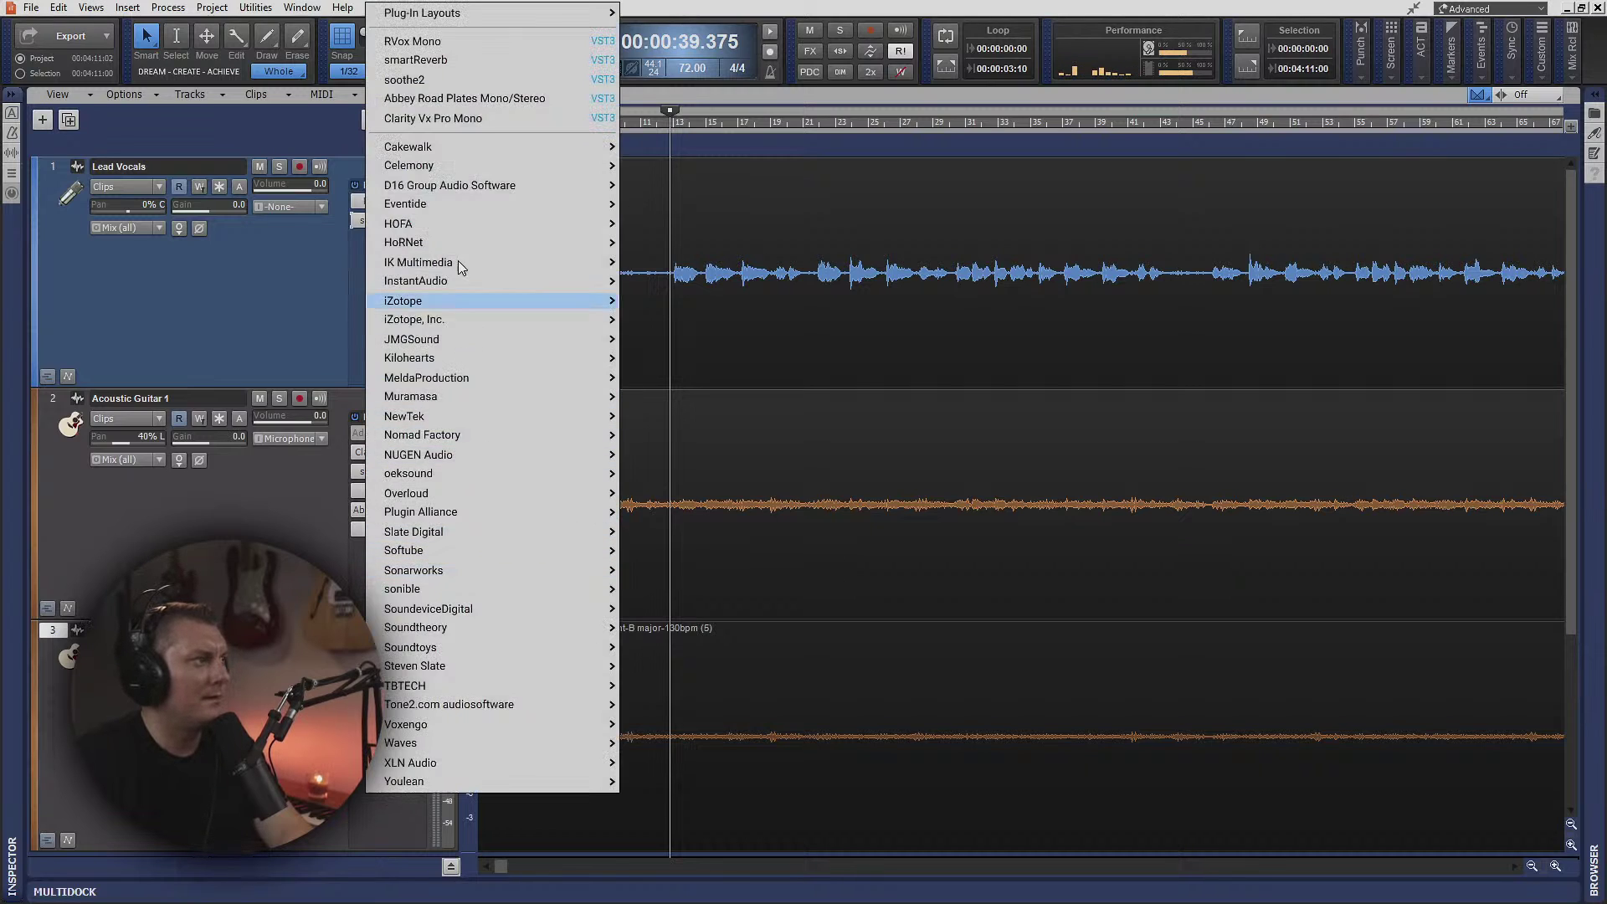
mouse_move(578, 743)
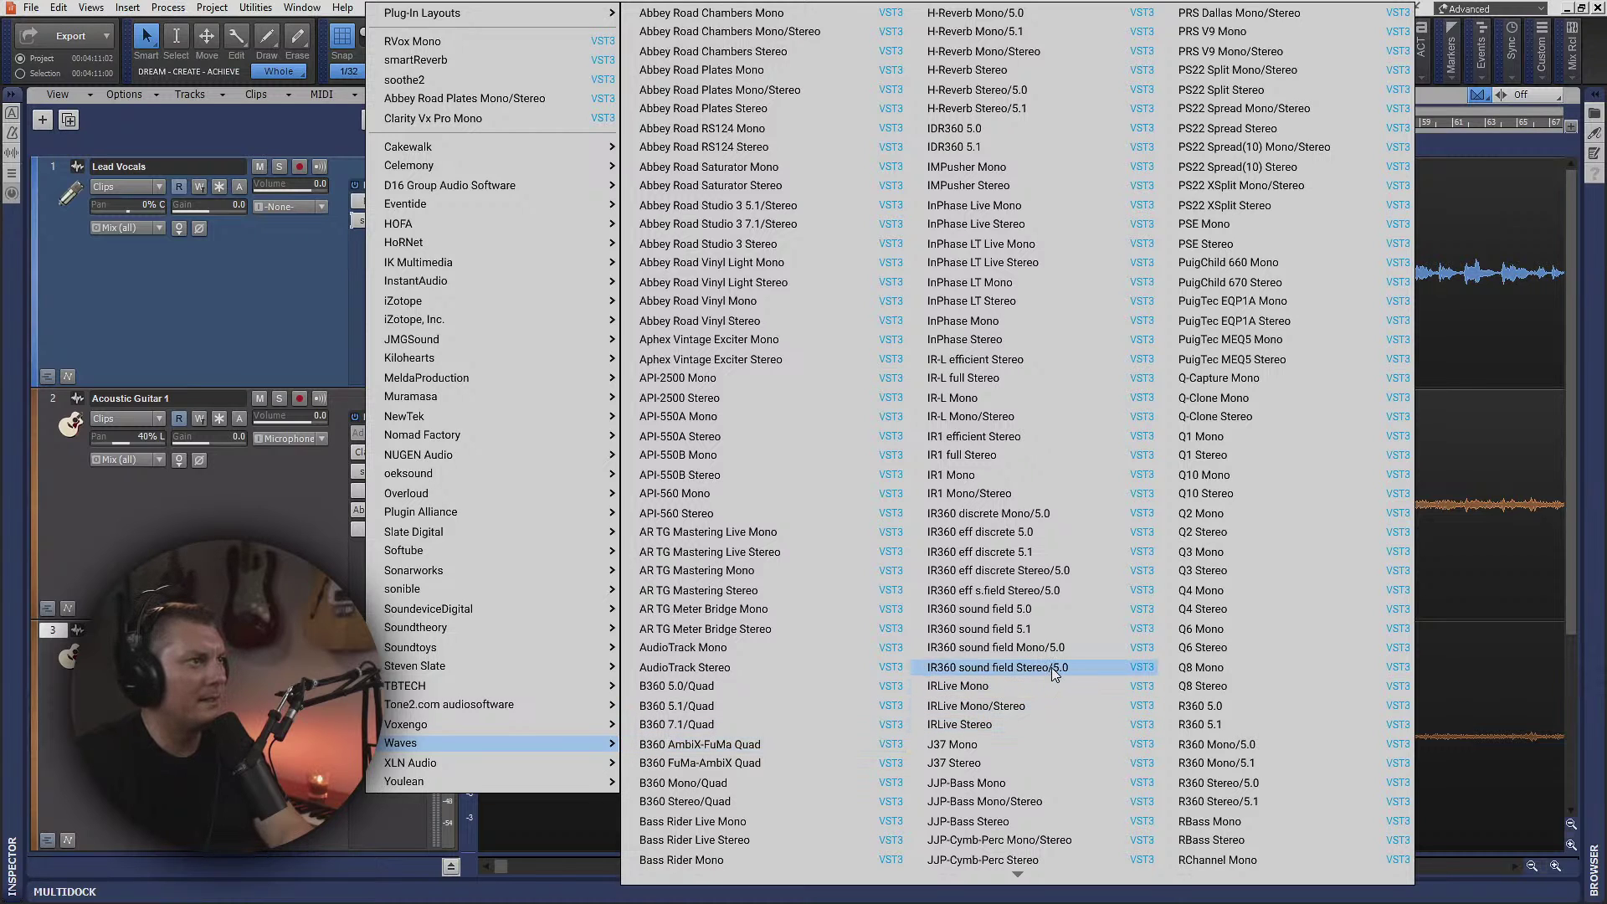
scroll(1052, 669, down, 12)
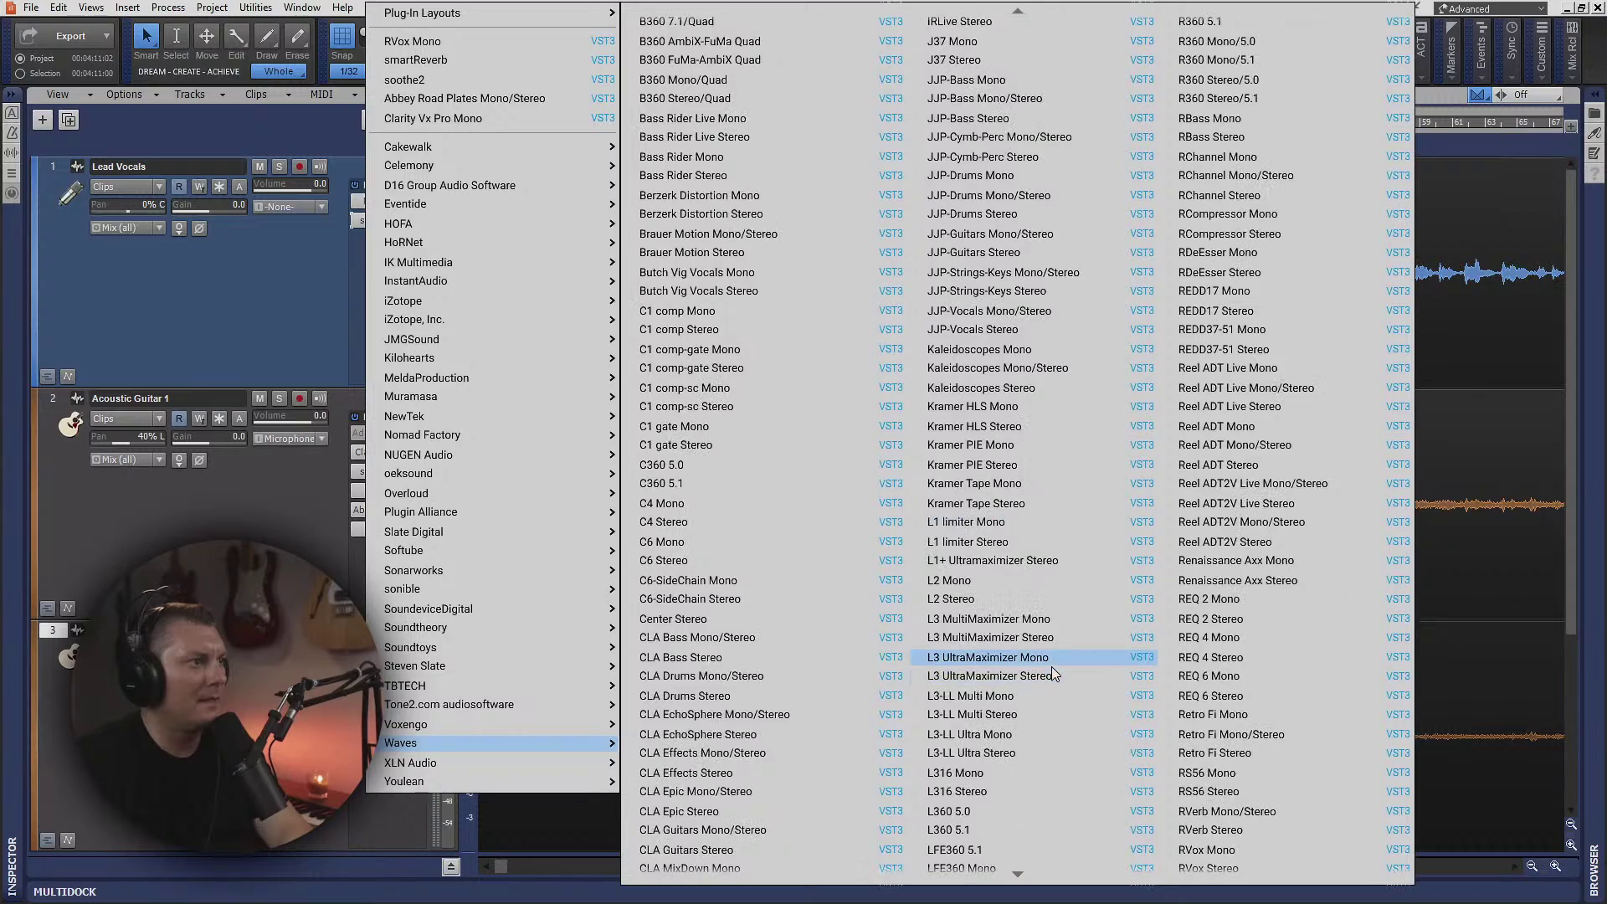
scroll(1051, 666, down, 15)
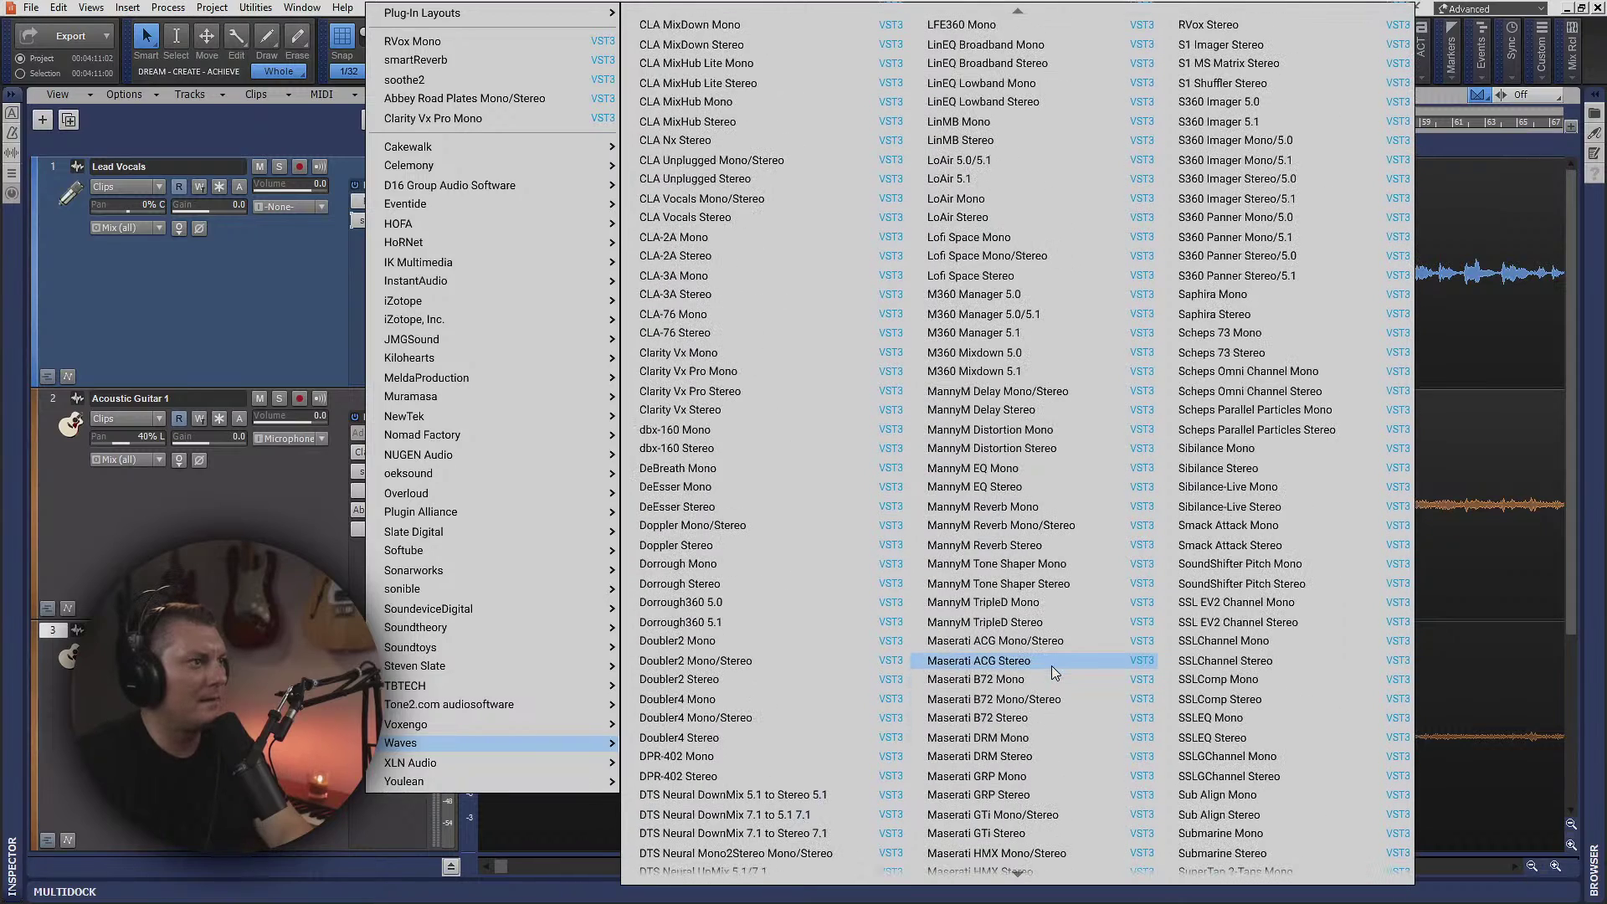
scroll(1187, 669, down, 5)
scroll(1259, 664, down, 2)
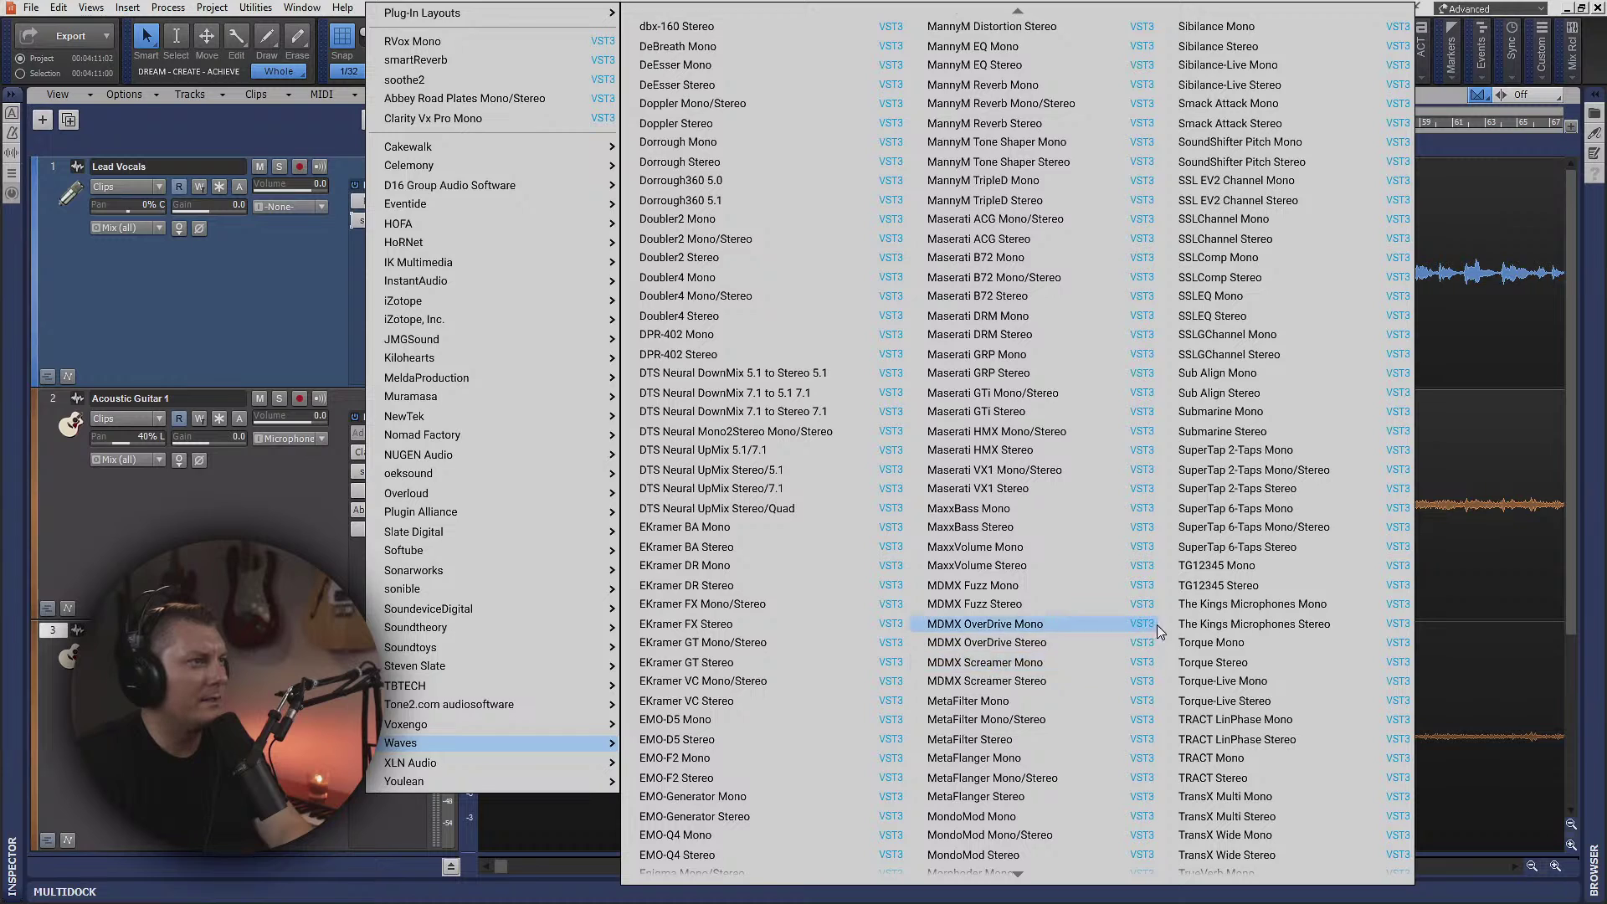
scroll(1258, 584, up, 10)
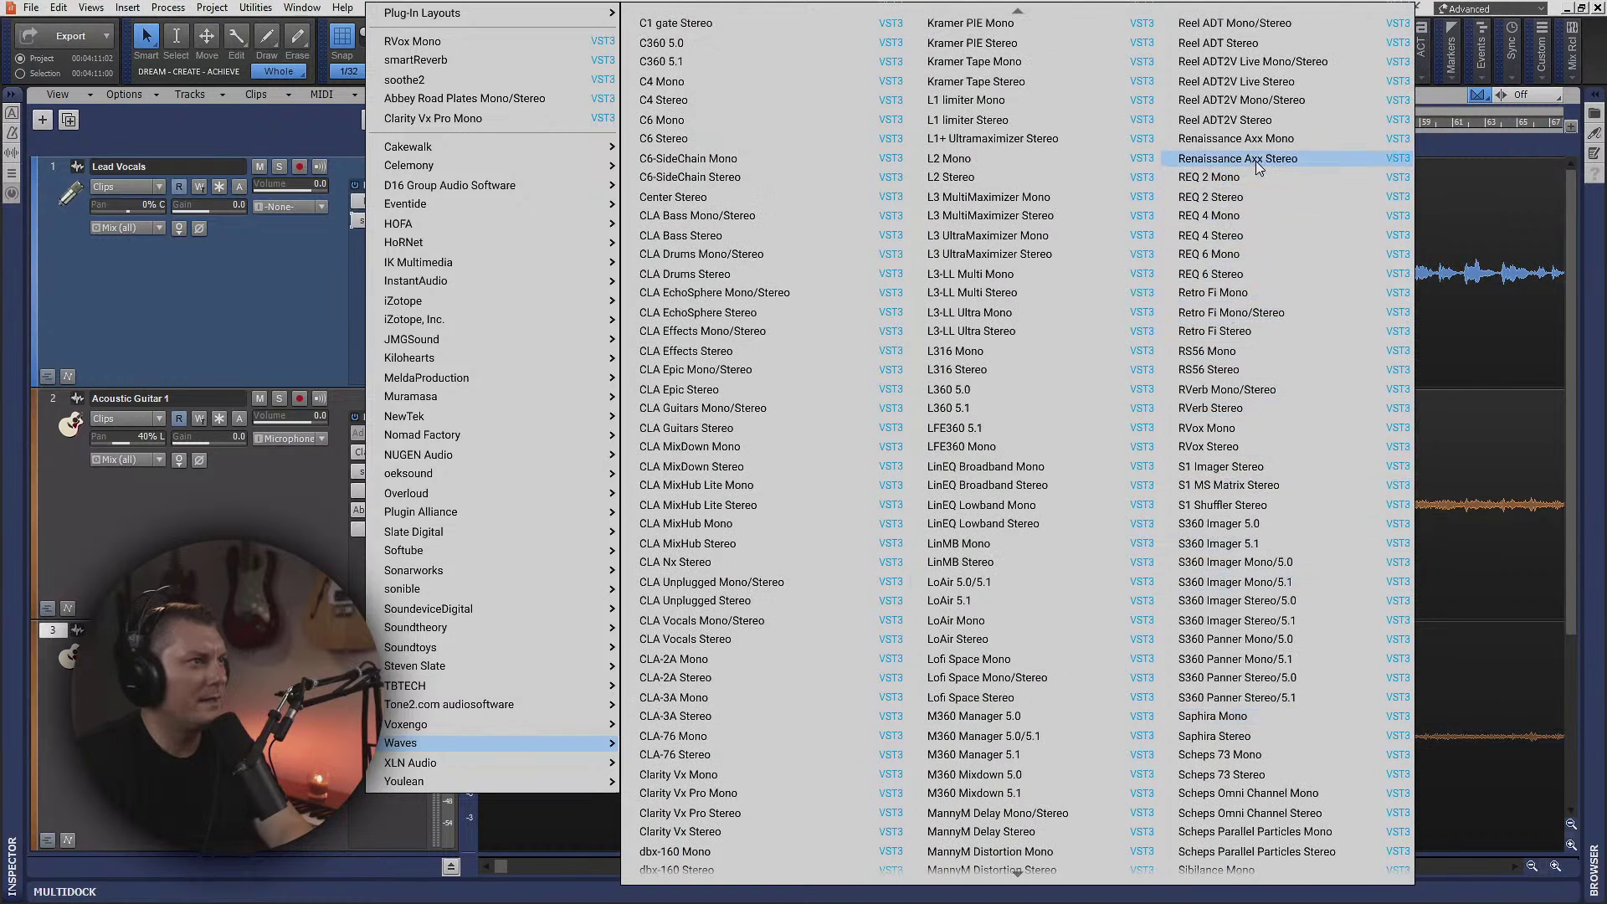
scroll(1247, 159, up, 3)
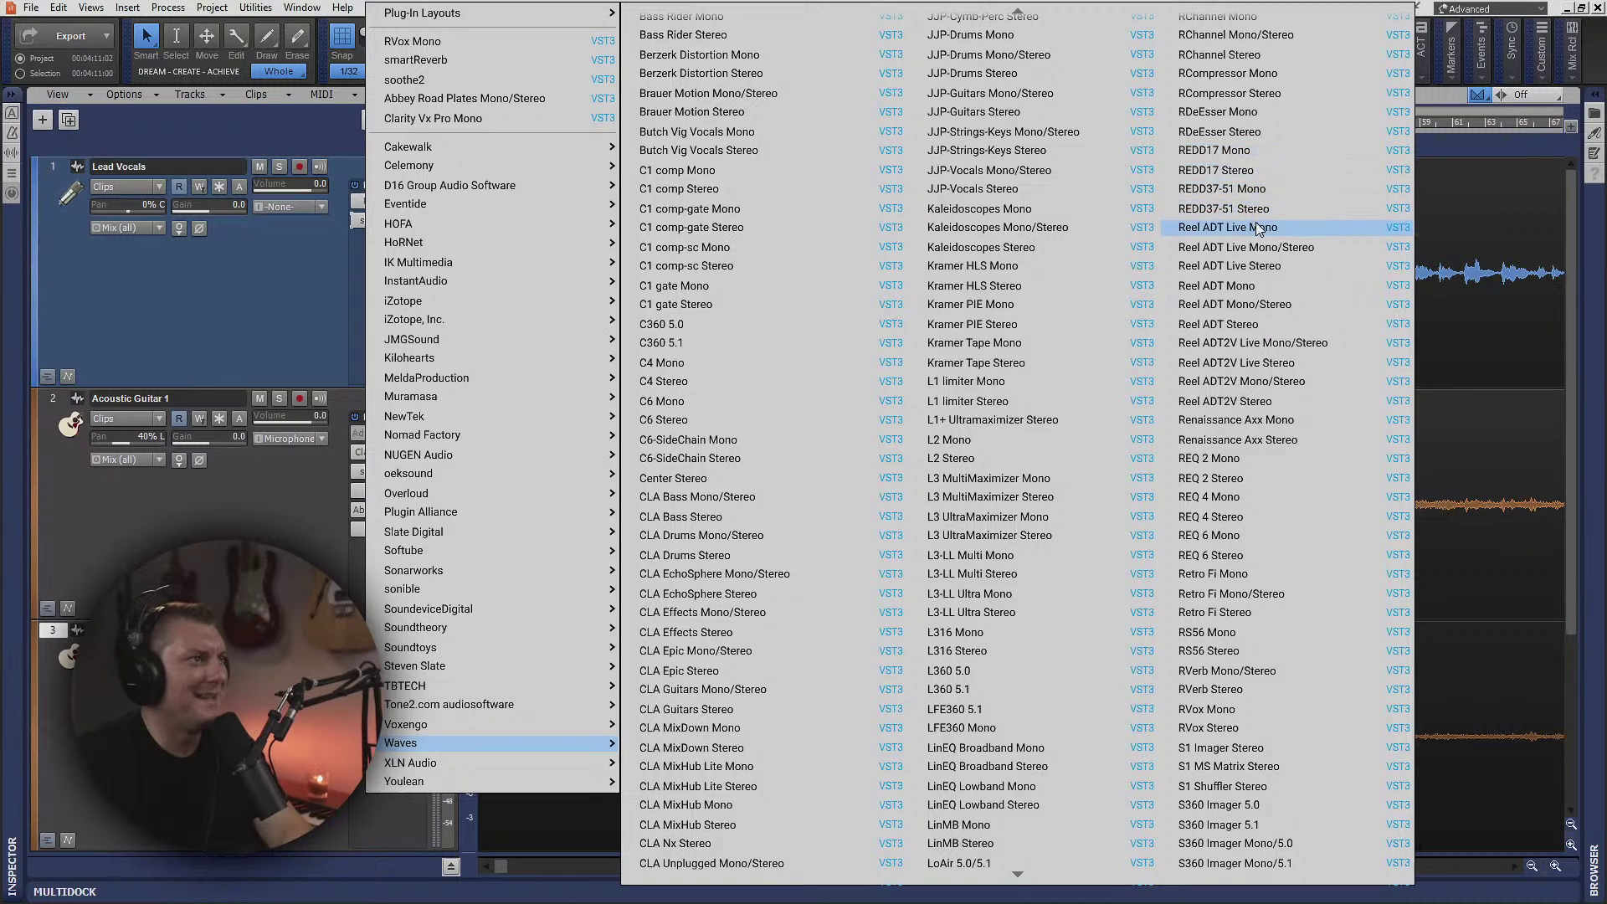
click(1255, 292)
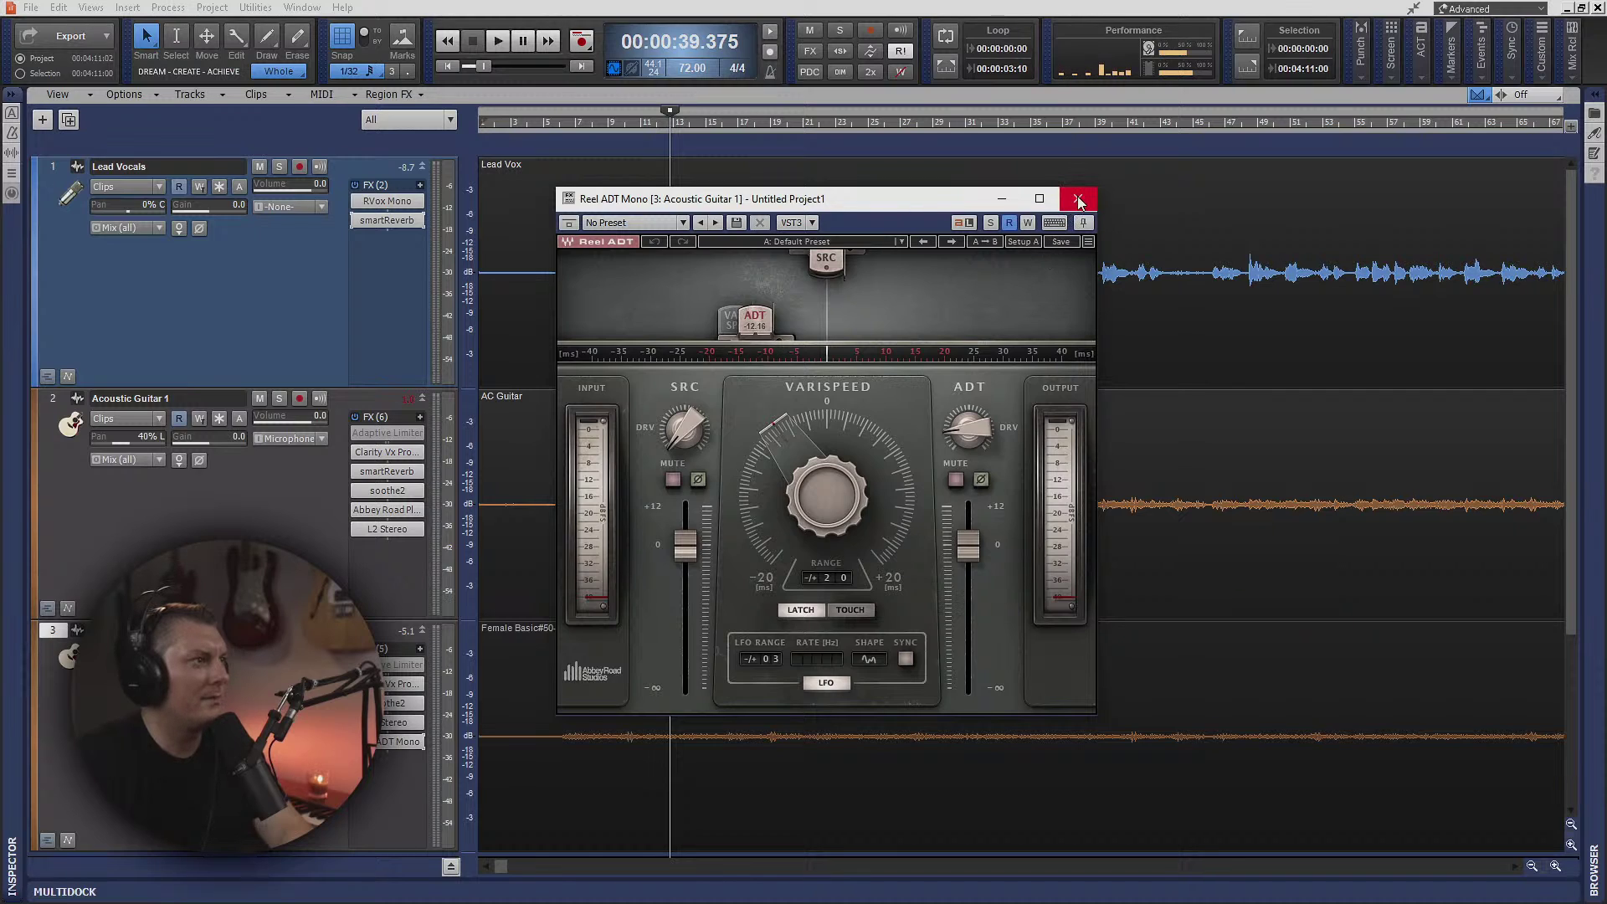
- Audition Reel ADT's Guitar Movement and Classic Vocal ADT presets during playback with its window moved aside, stopping playback when done
key(space)
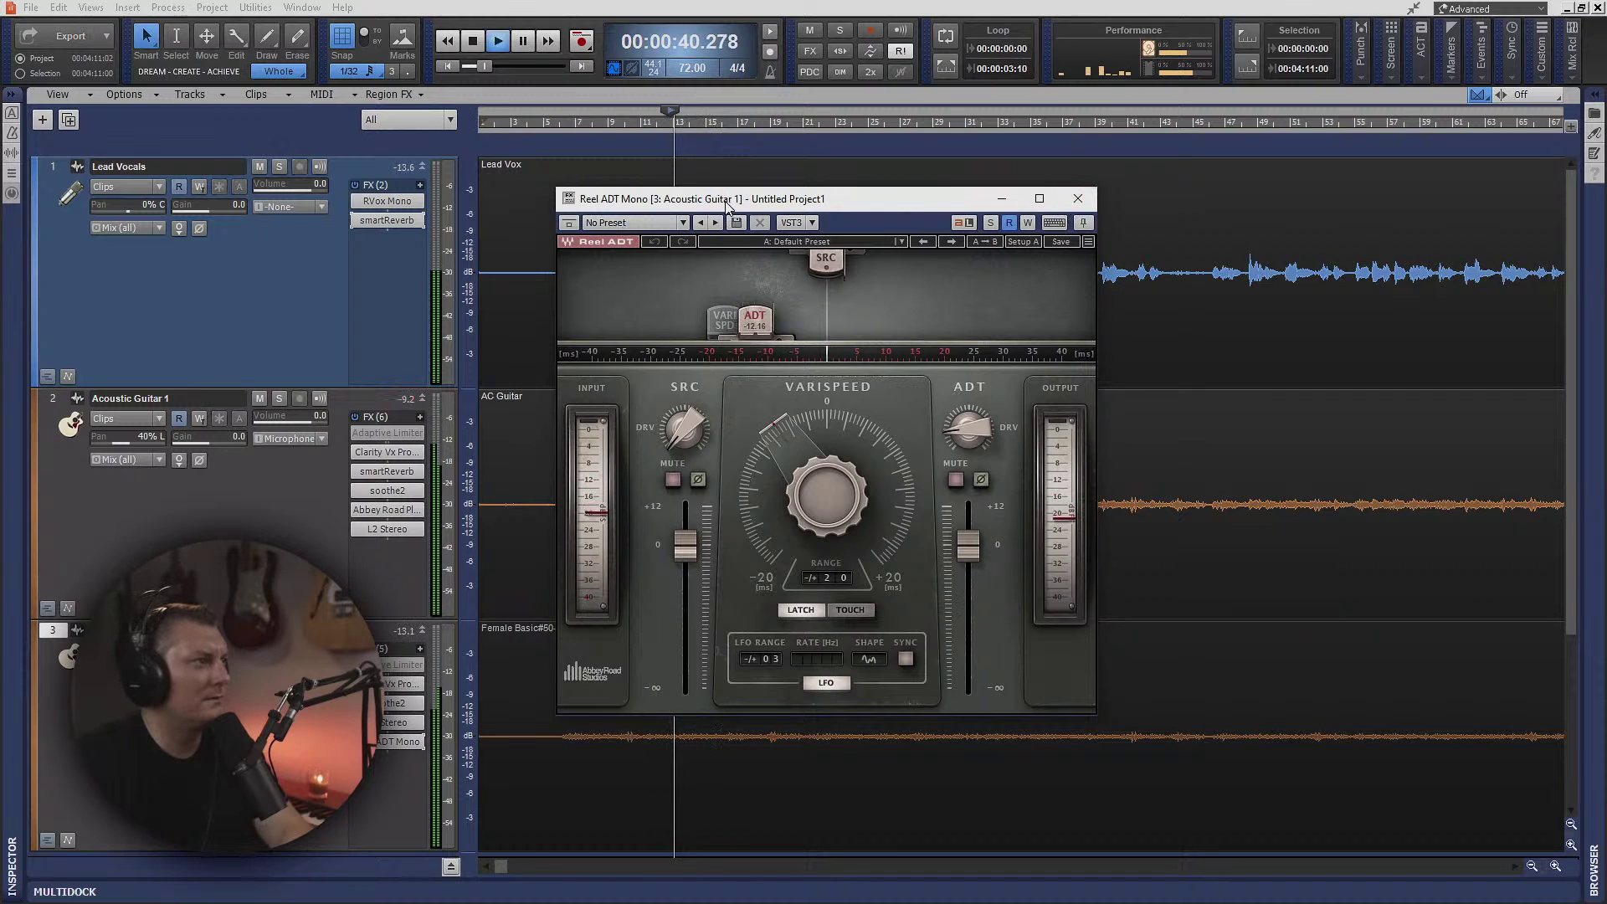
drag(726, 205, 965, 202)
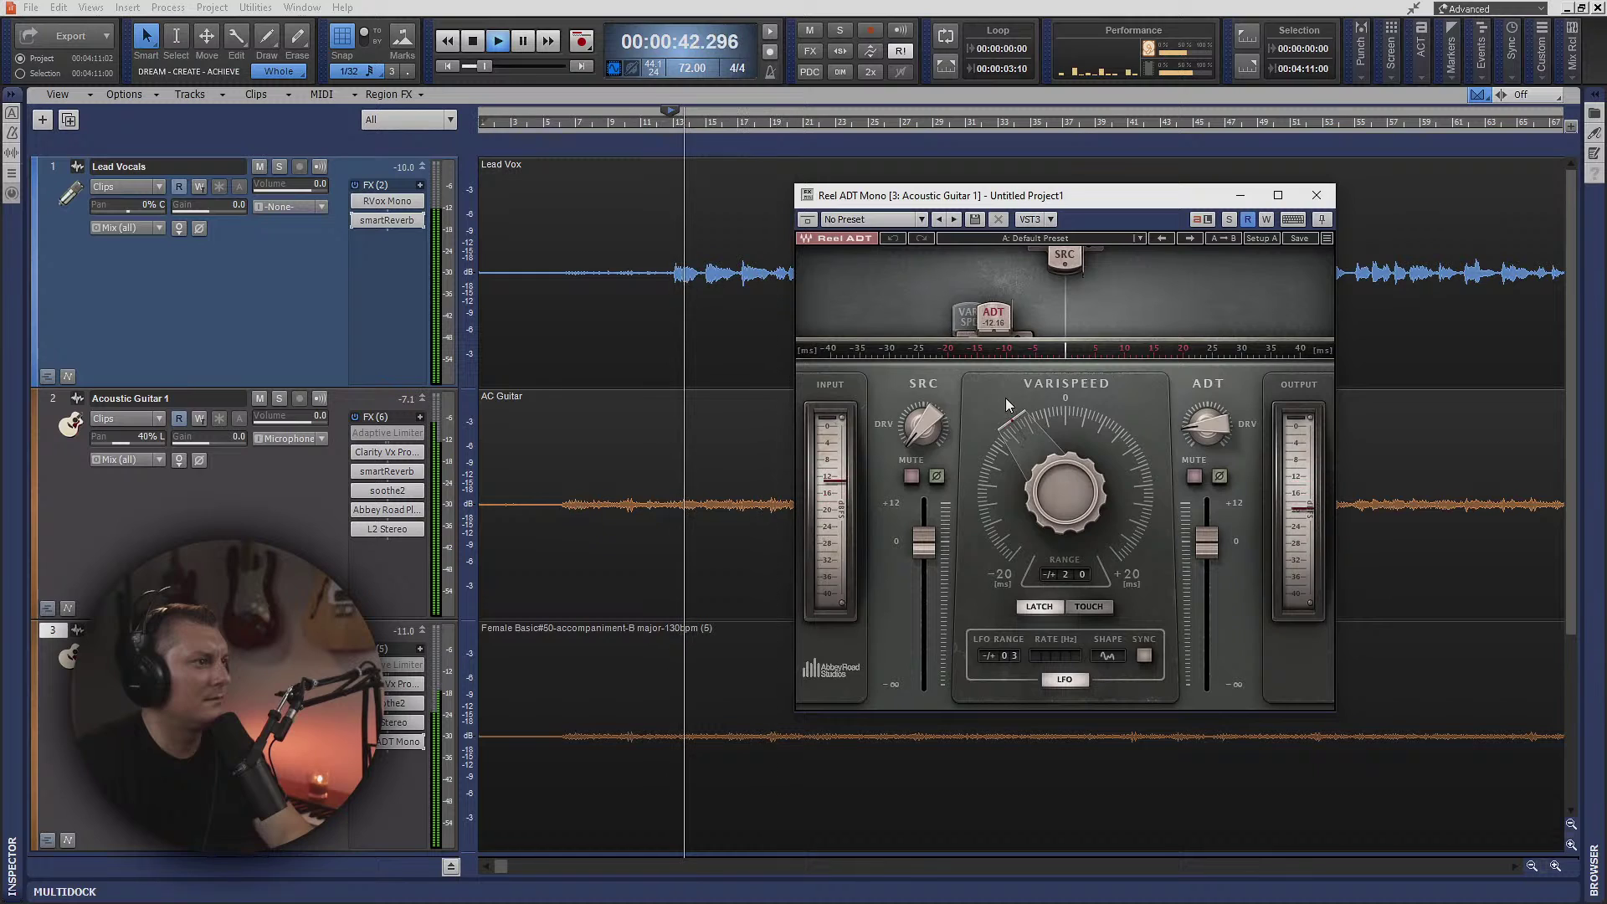
click(1063, 238)
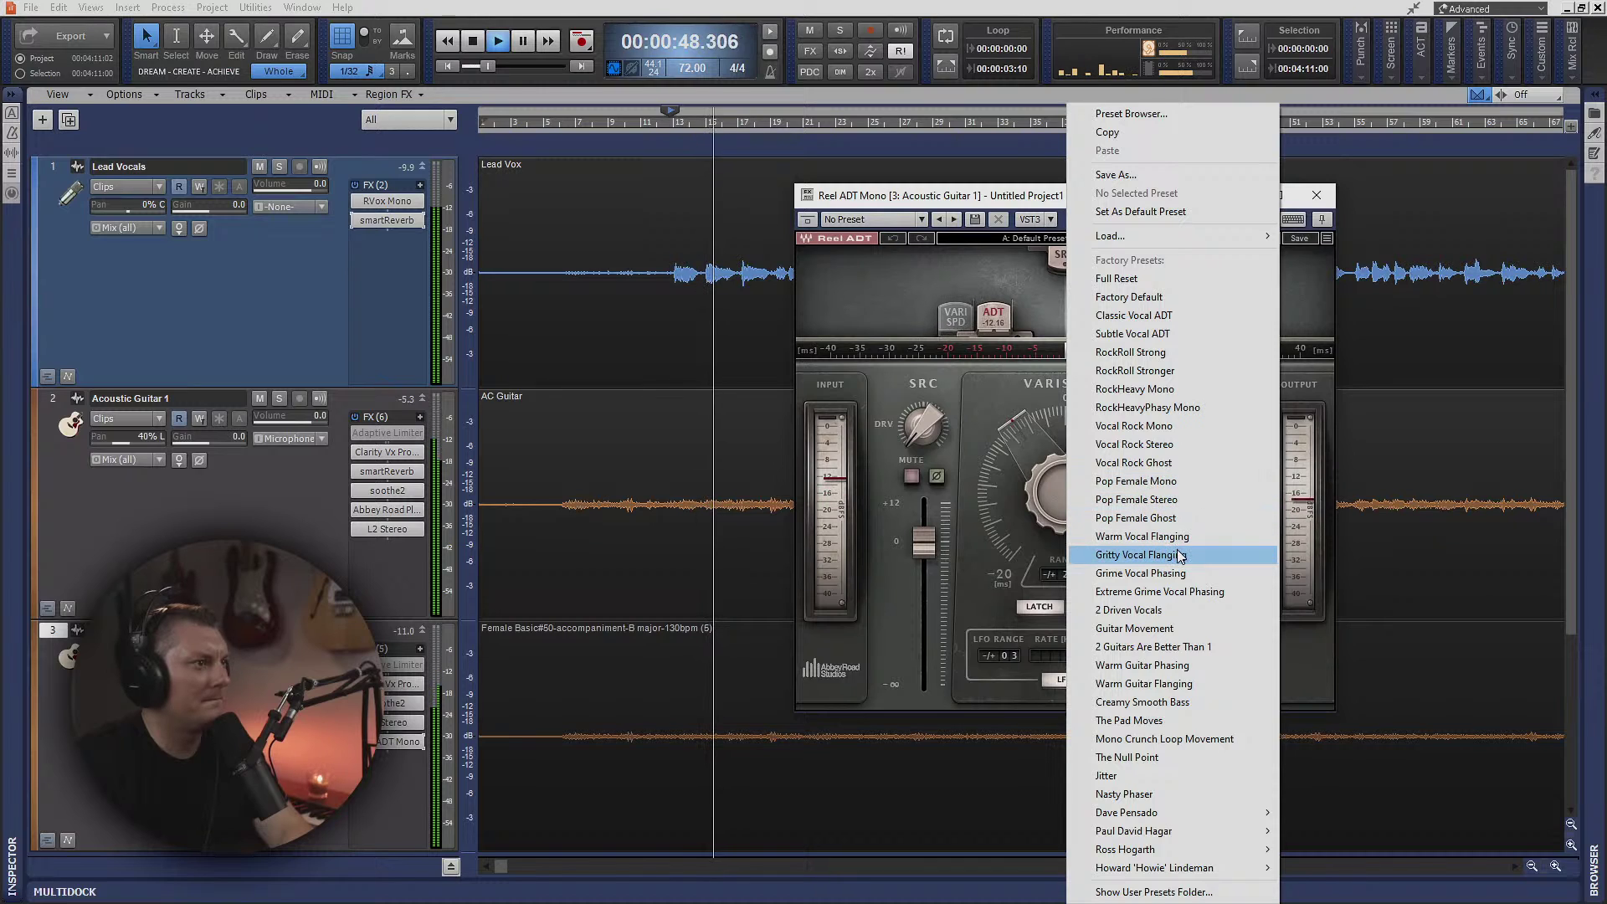
click(1155, 629)
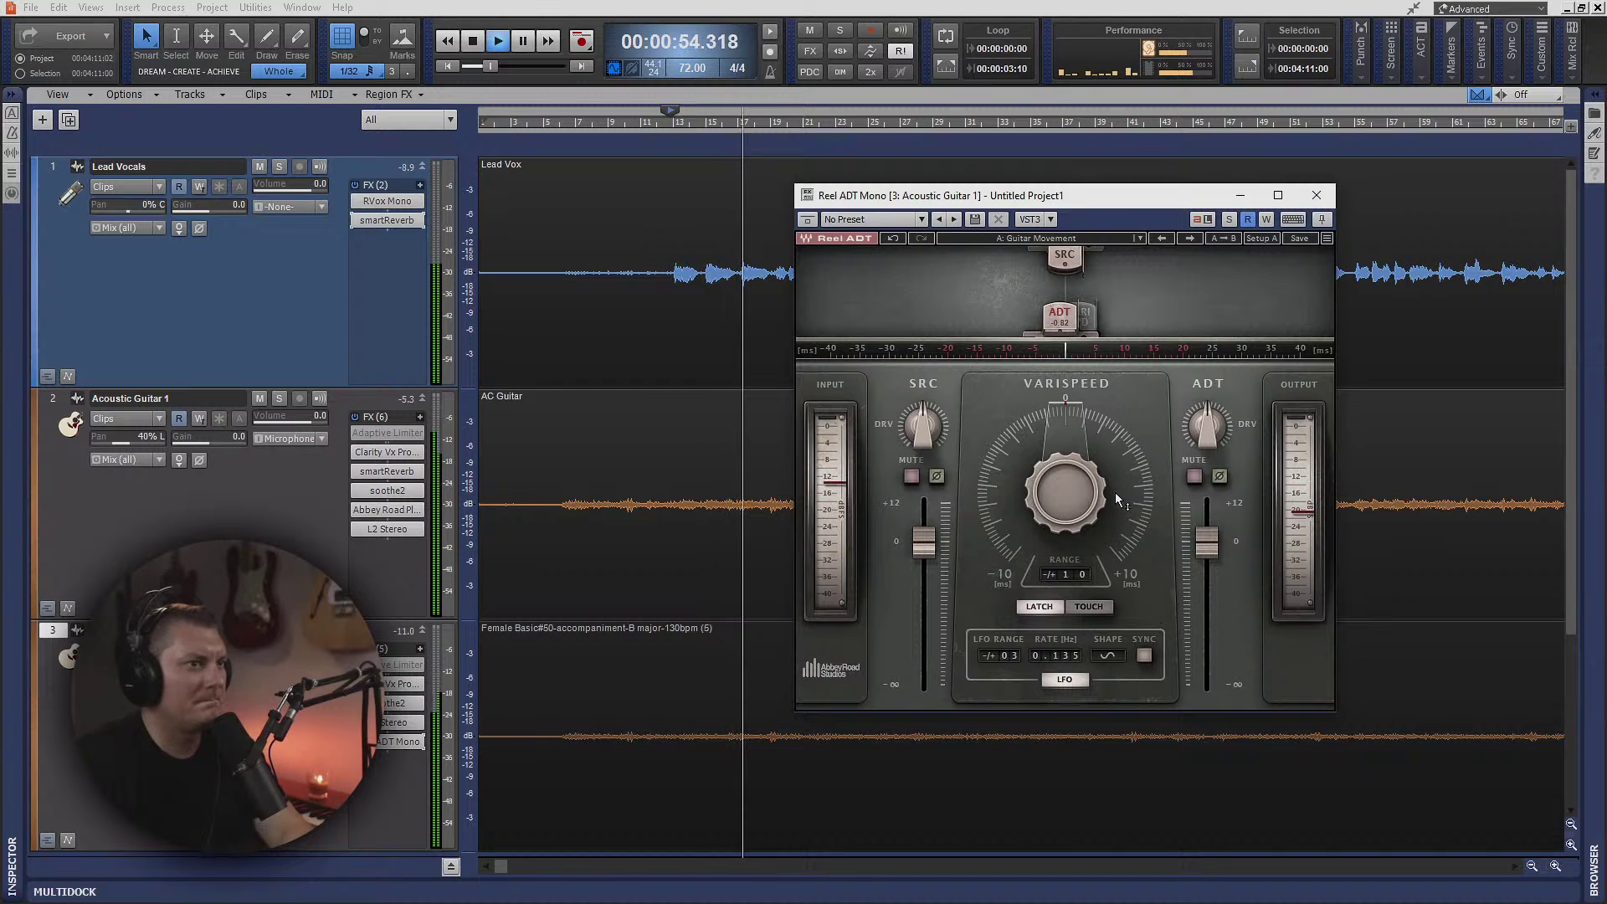
click(1113, 239)
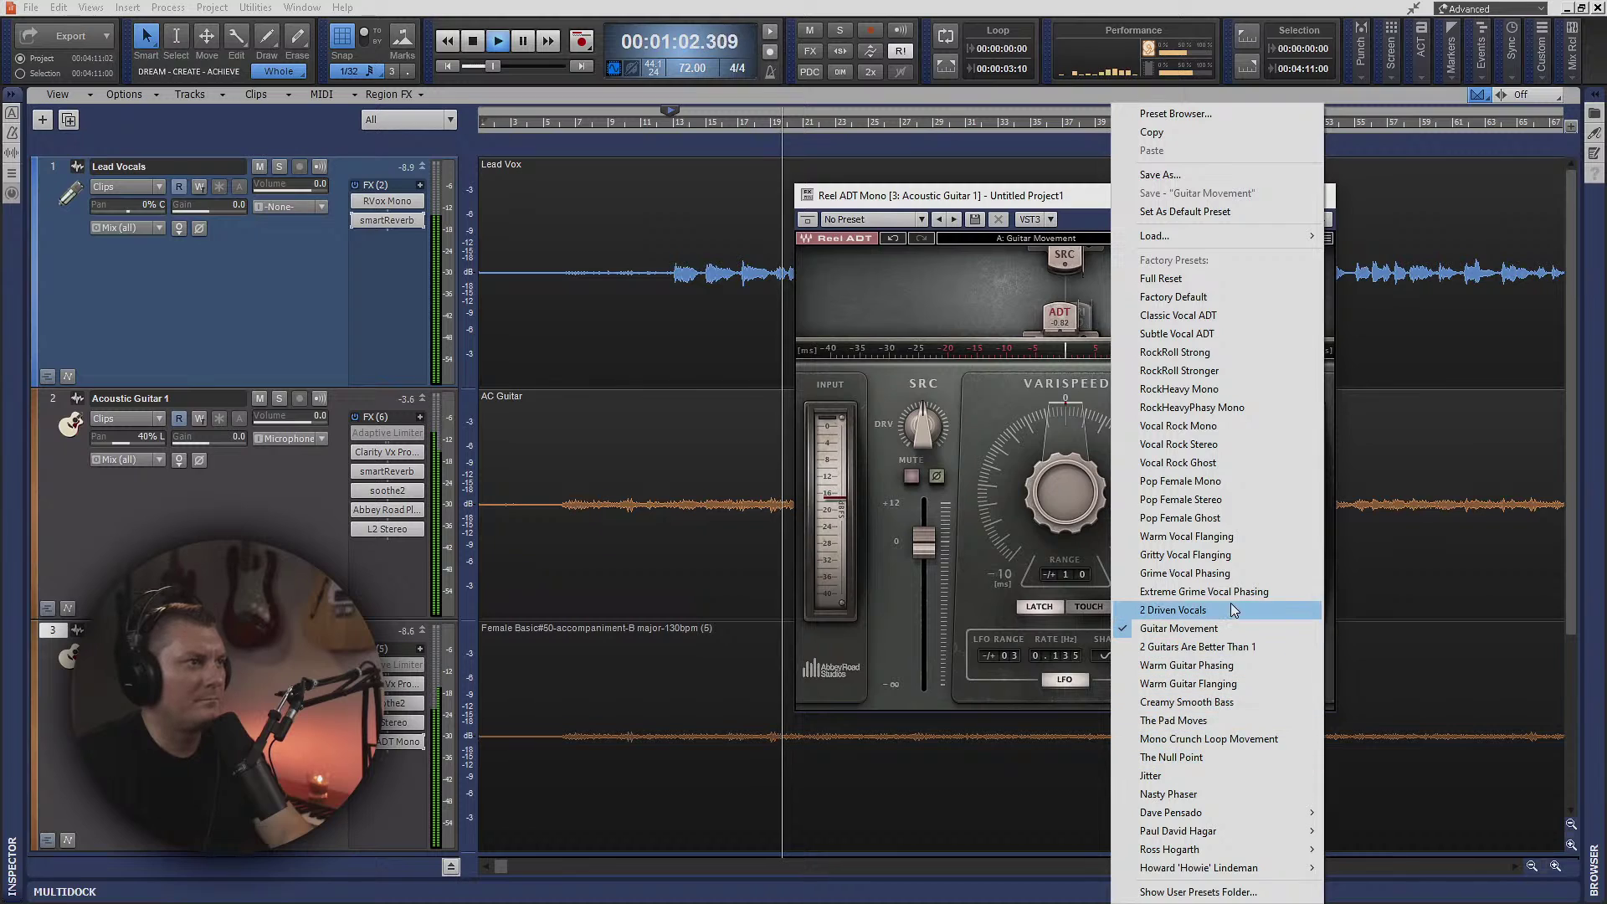
click(1205, 317)
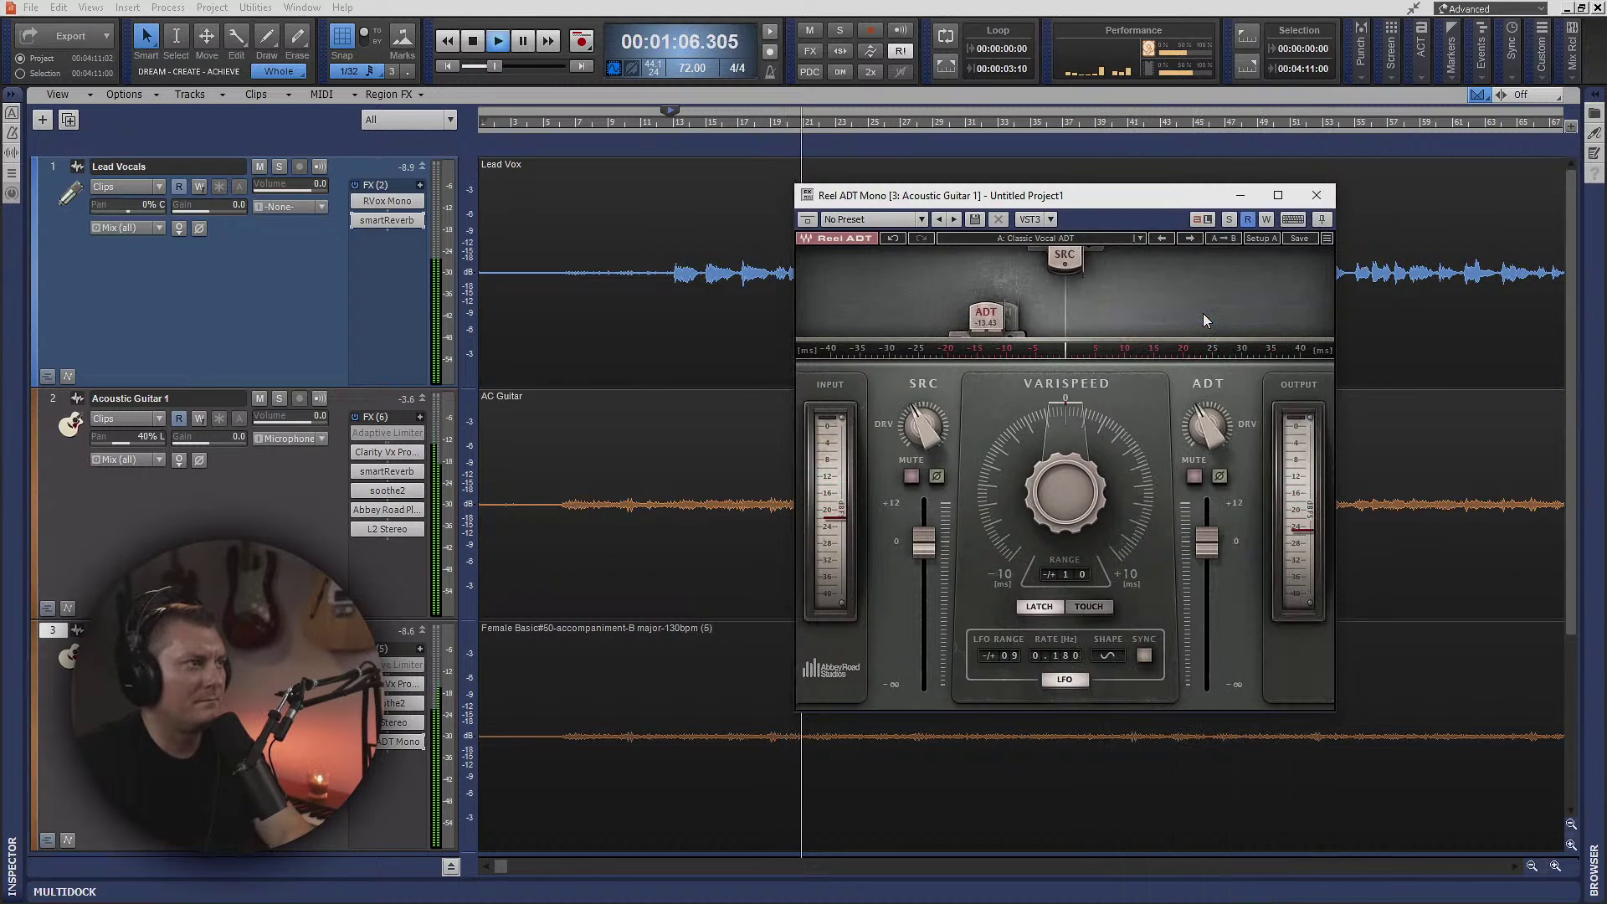
key(space)
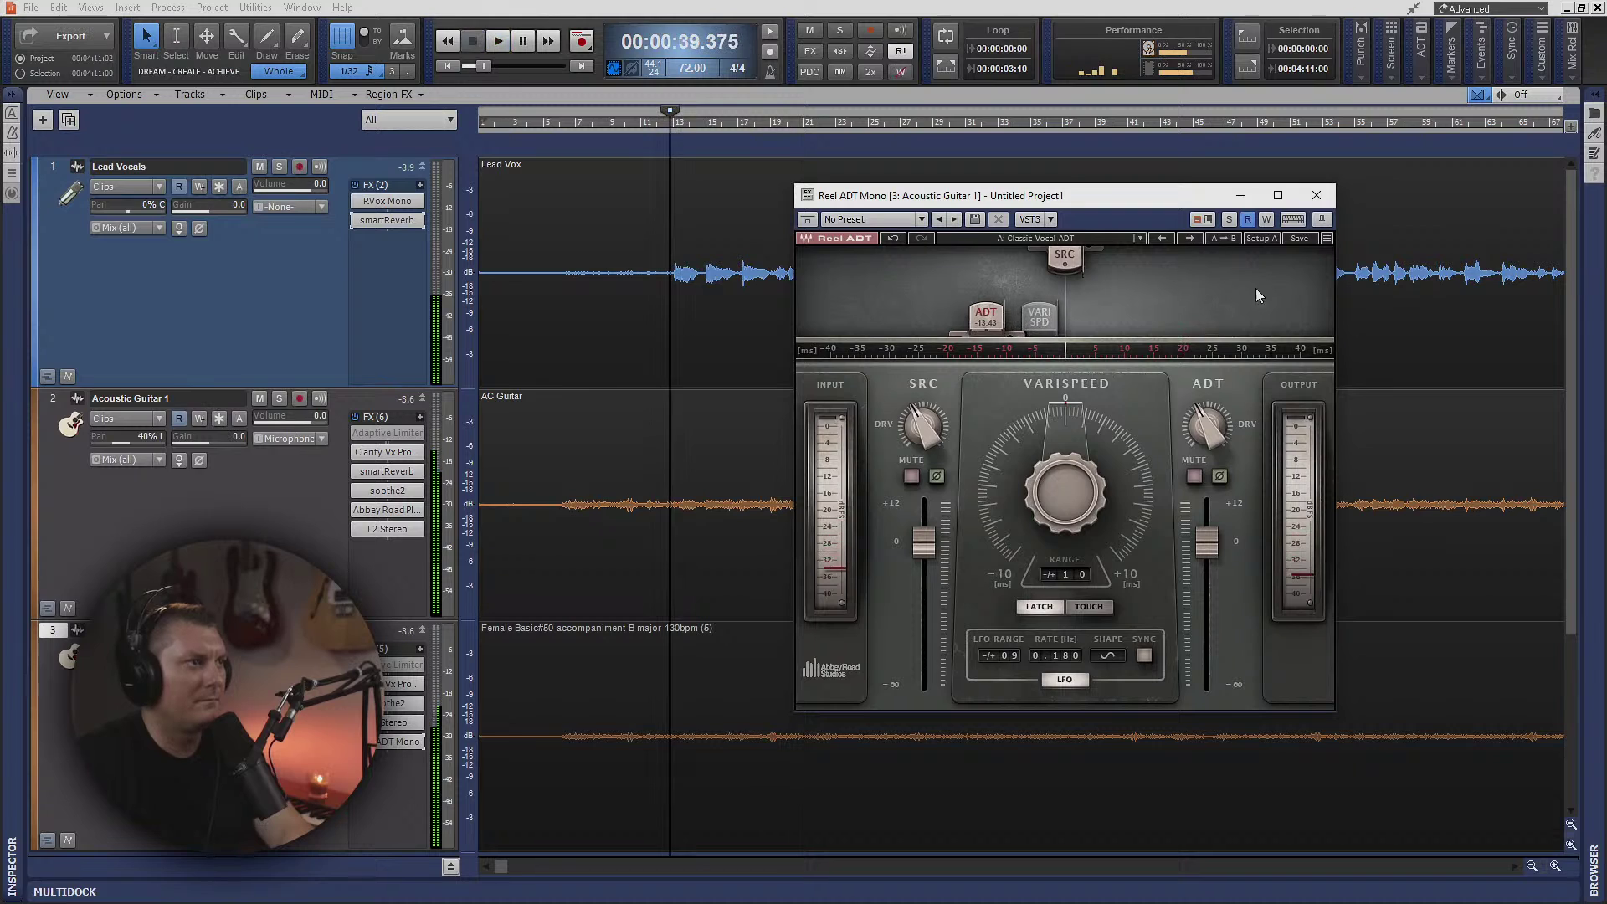
- Close Reel ADT Mono and delete it from the FX rack on track 3
click(1316, 197)
right_click(399, 739)
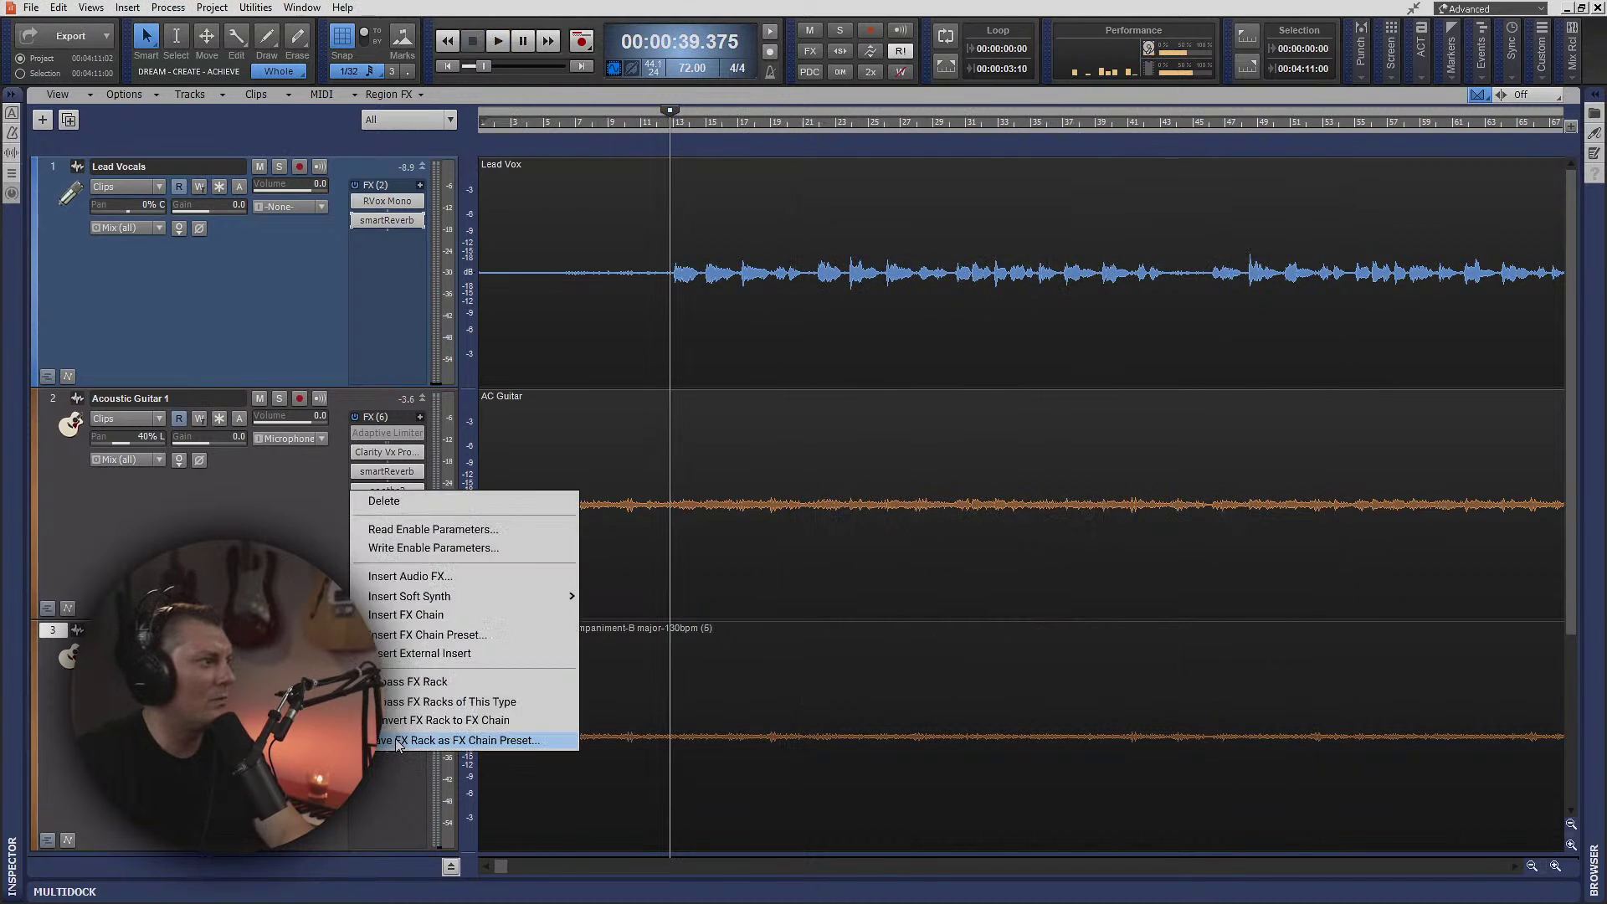
click(400, 502)
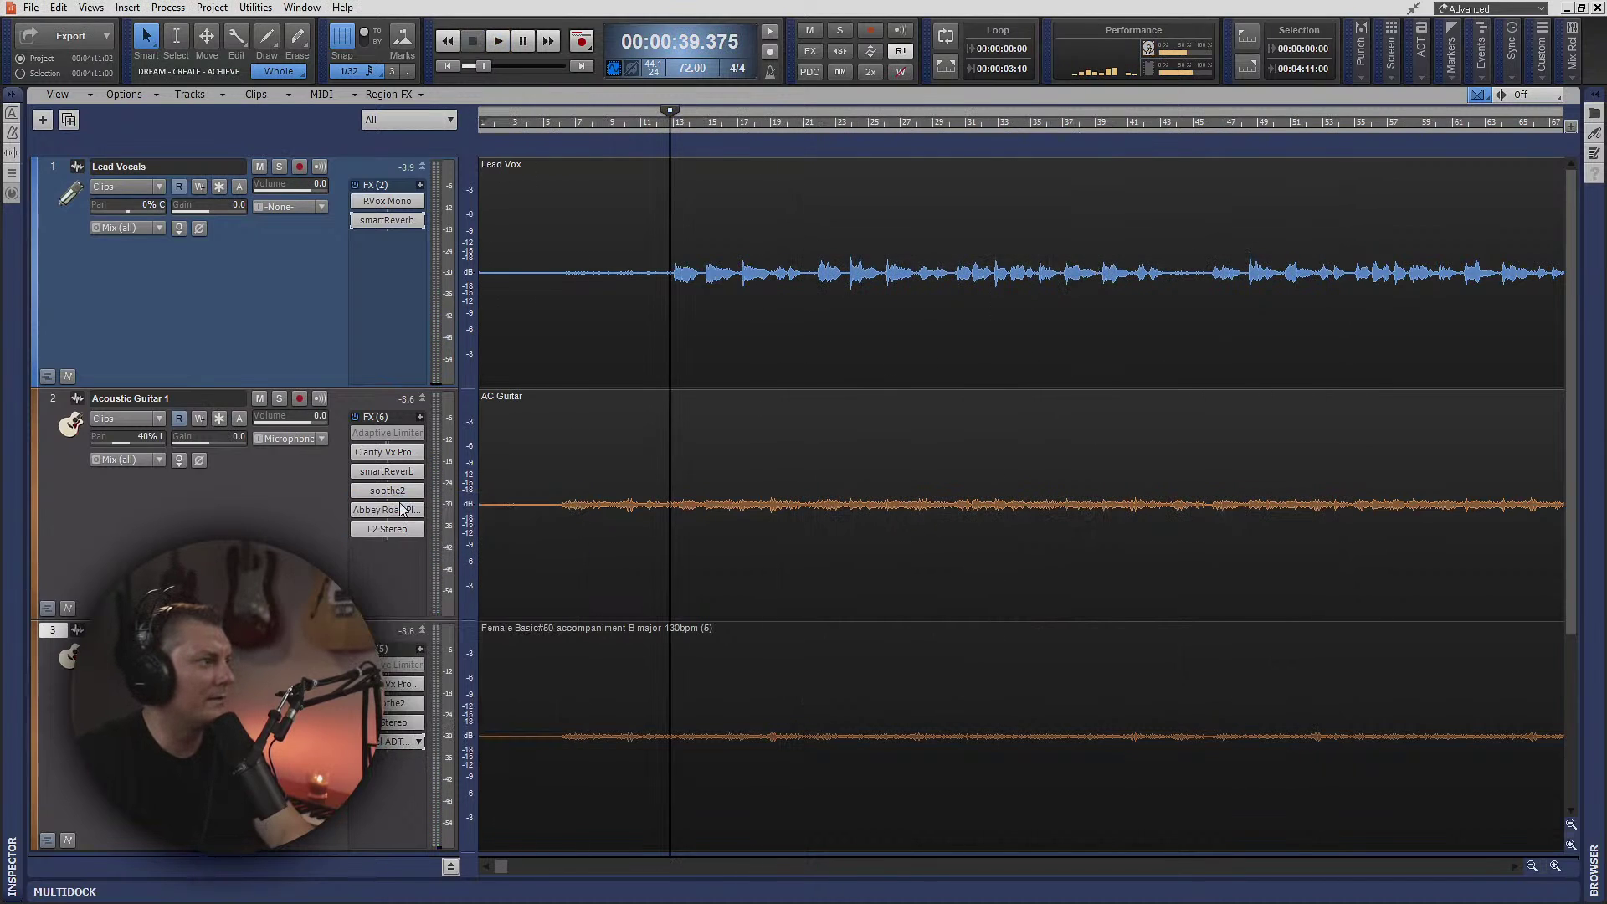
- Browse the Waves plug-ins for another audio effect to insert into the FX rack on track 3
right_click(392, 754)
click(487, 577)
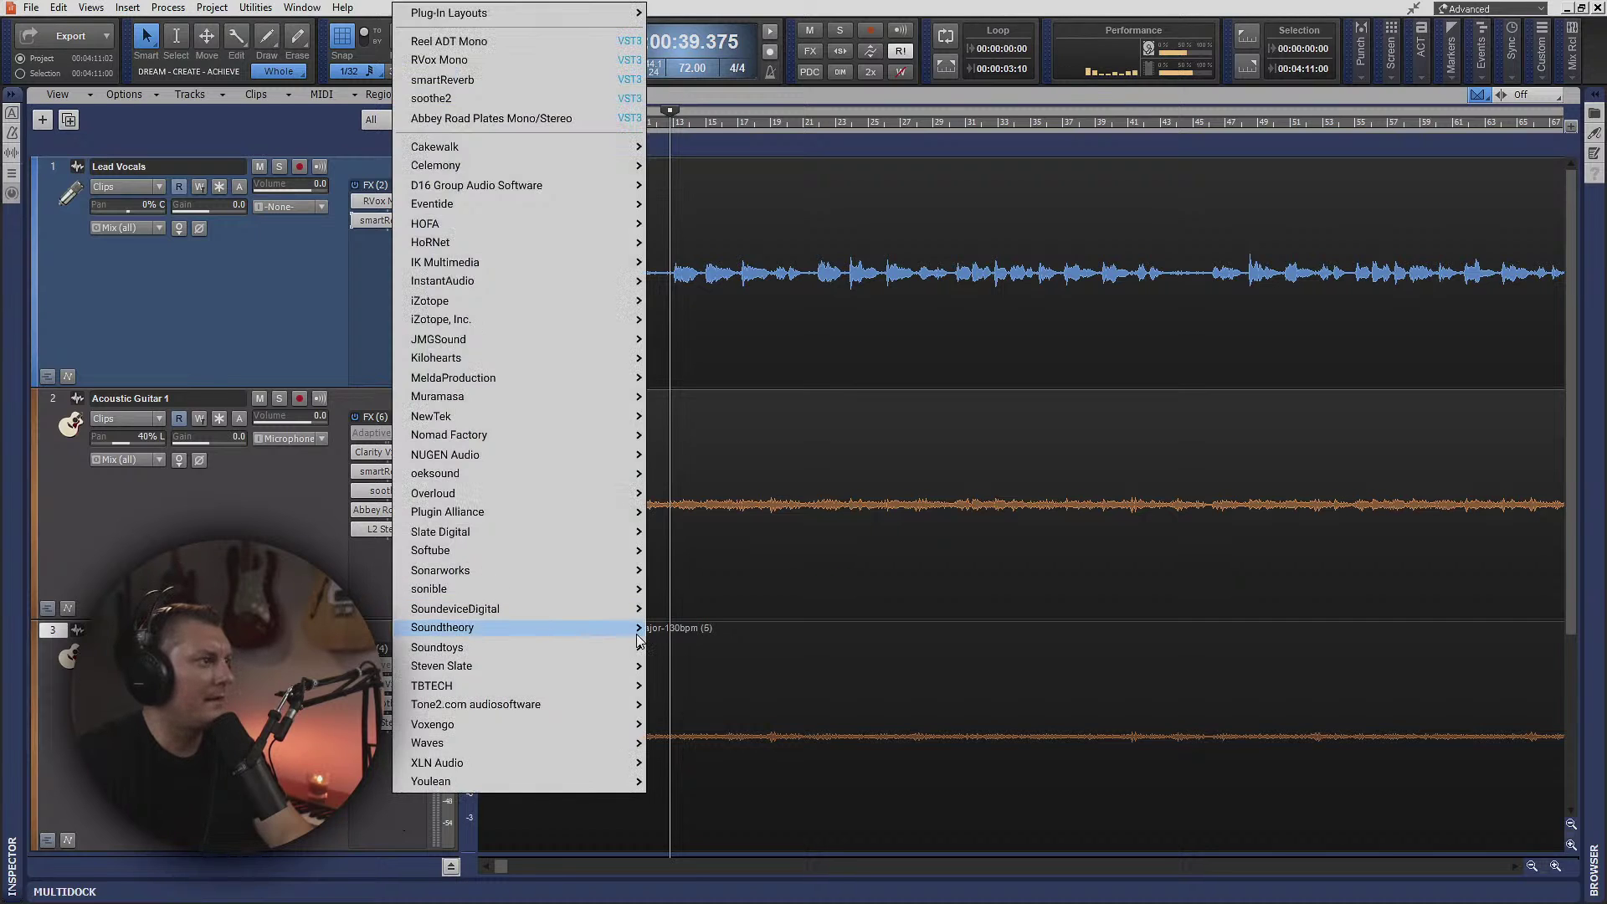
mouse_move(565, 743)
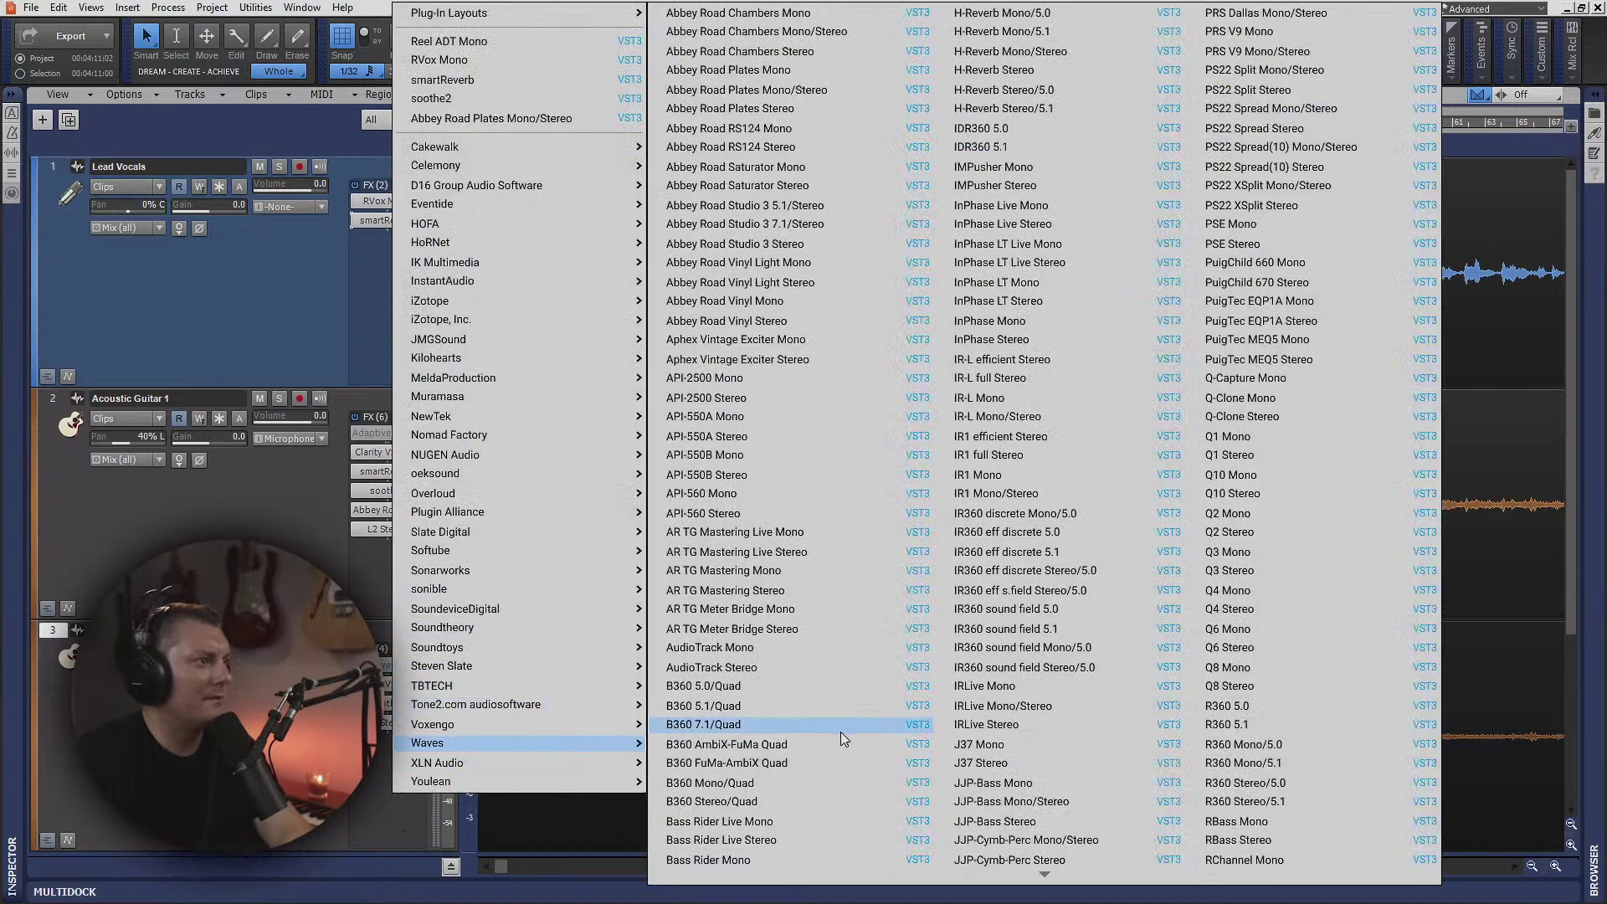
scroll(1061, 774, down, 3)
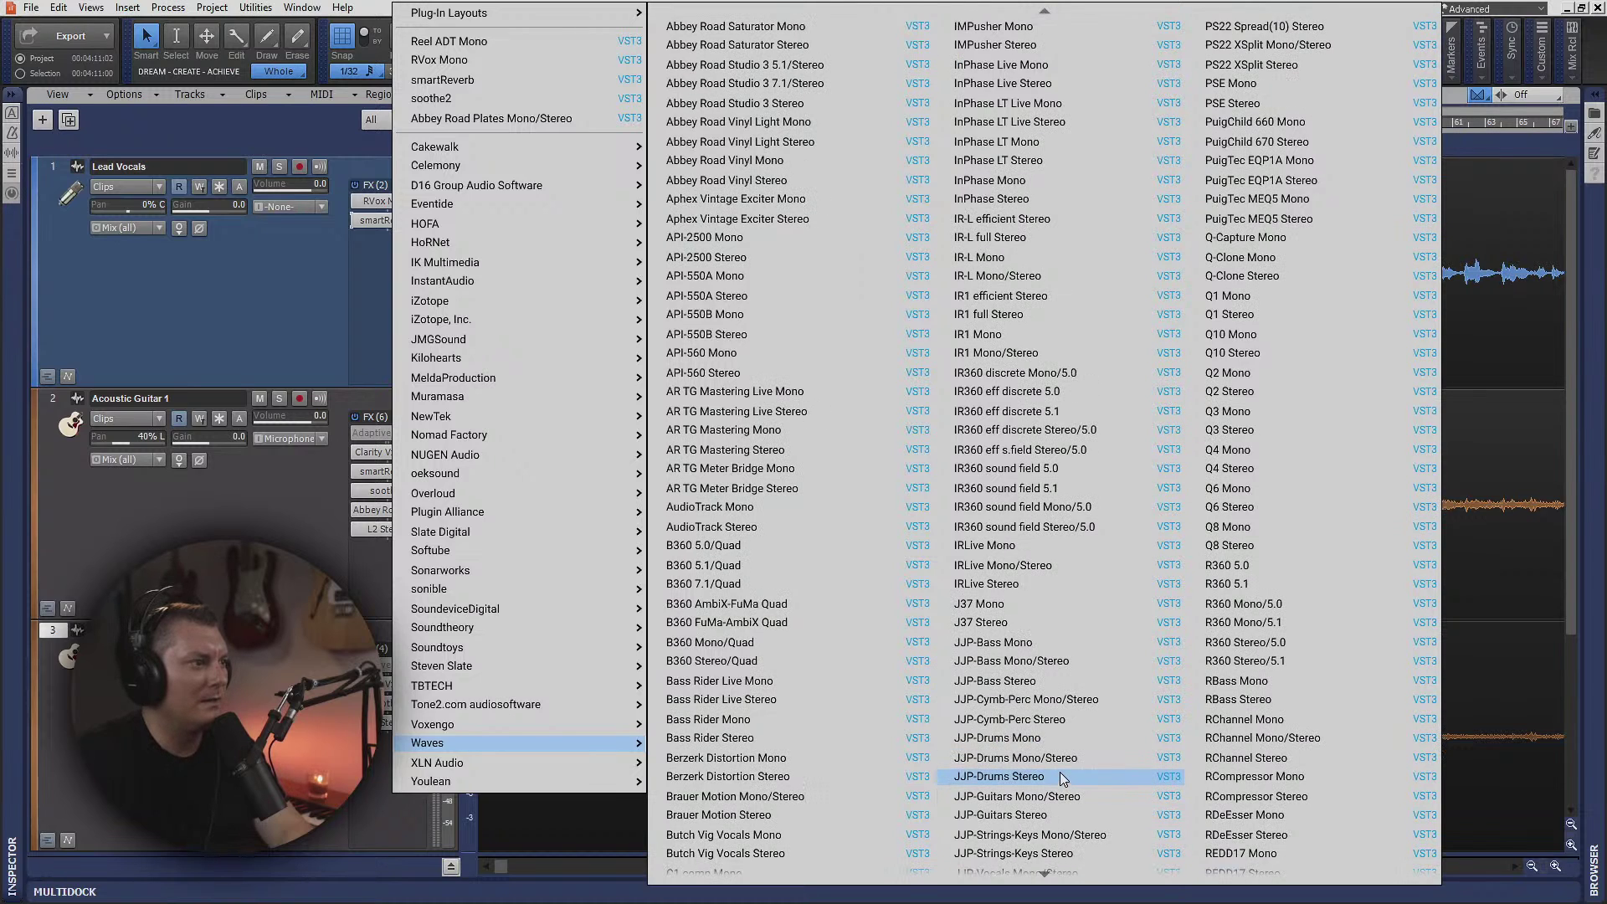
scroll(1060, 770, down, 3)
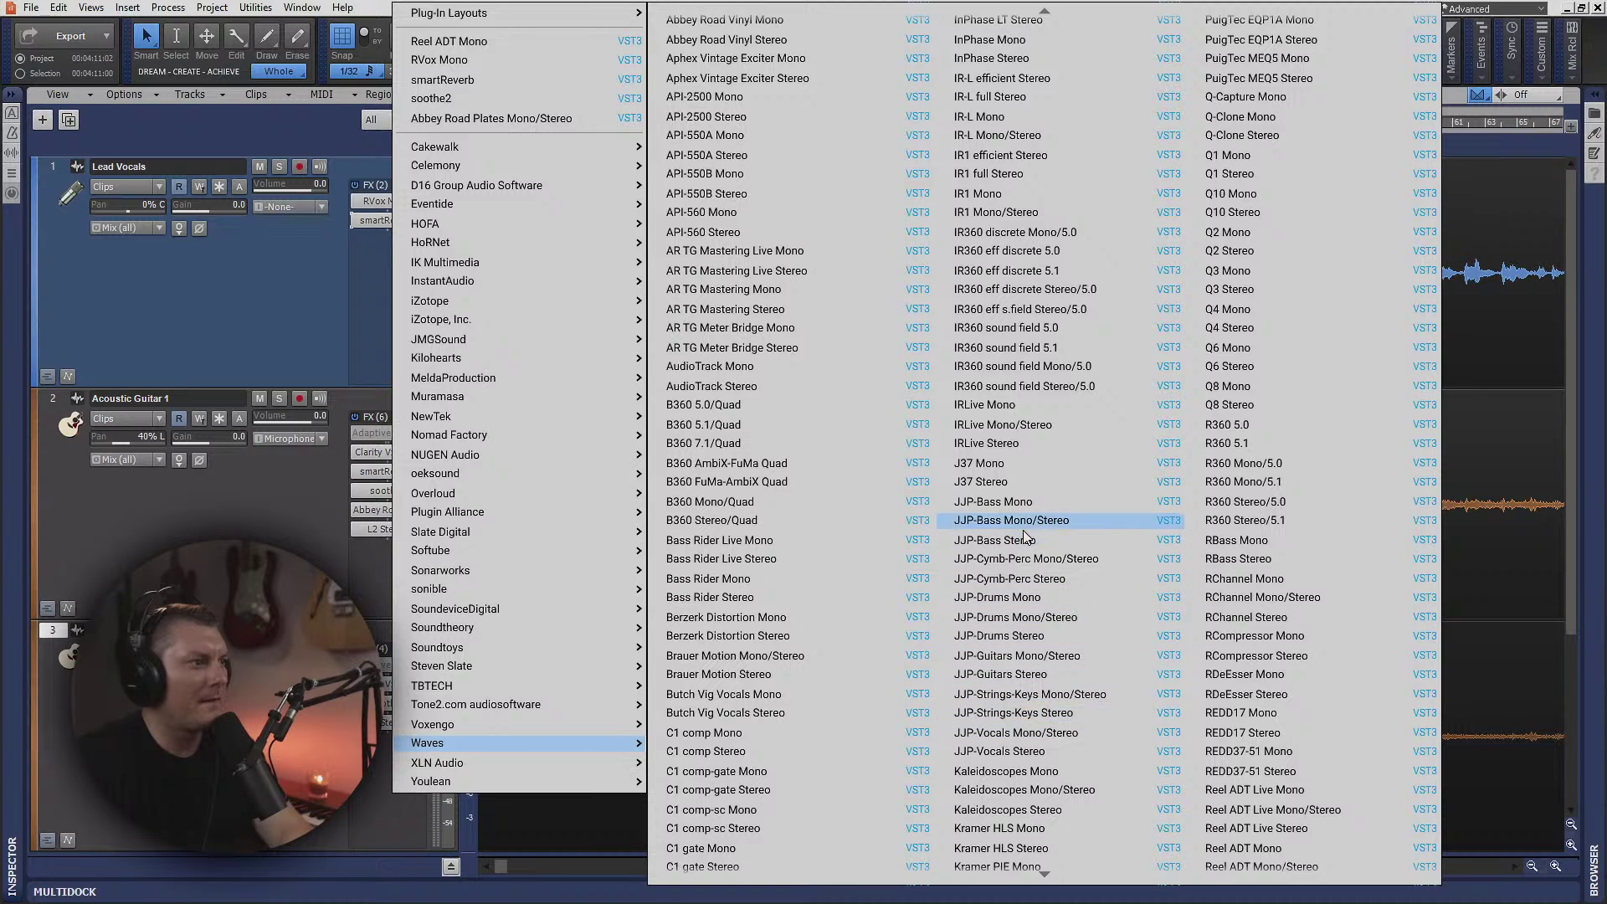
- Insert the Waves Kramer Tape Mono effect on the third track and move its window clear of the tracks' start
scroll(1058, 711, down, 5)
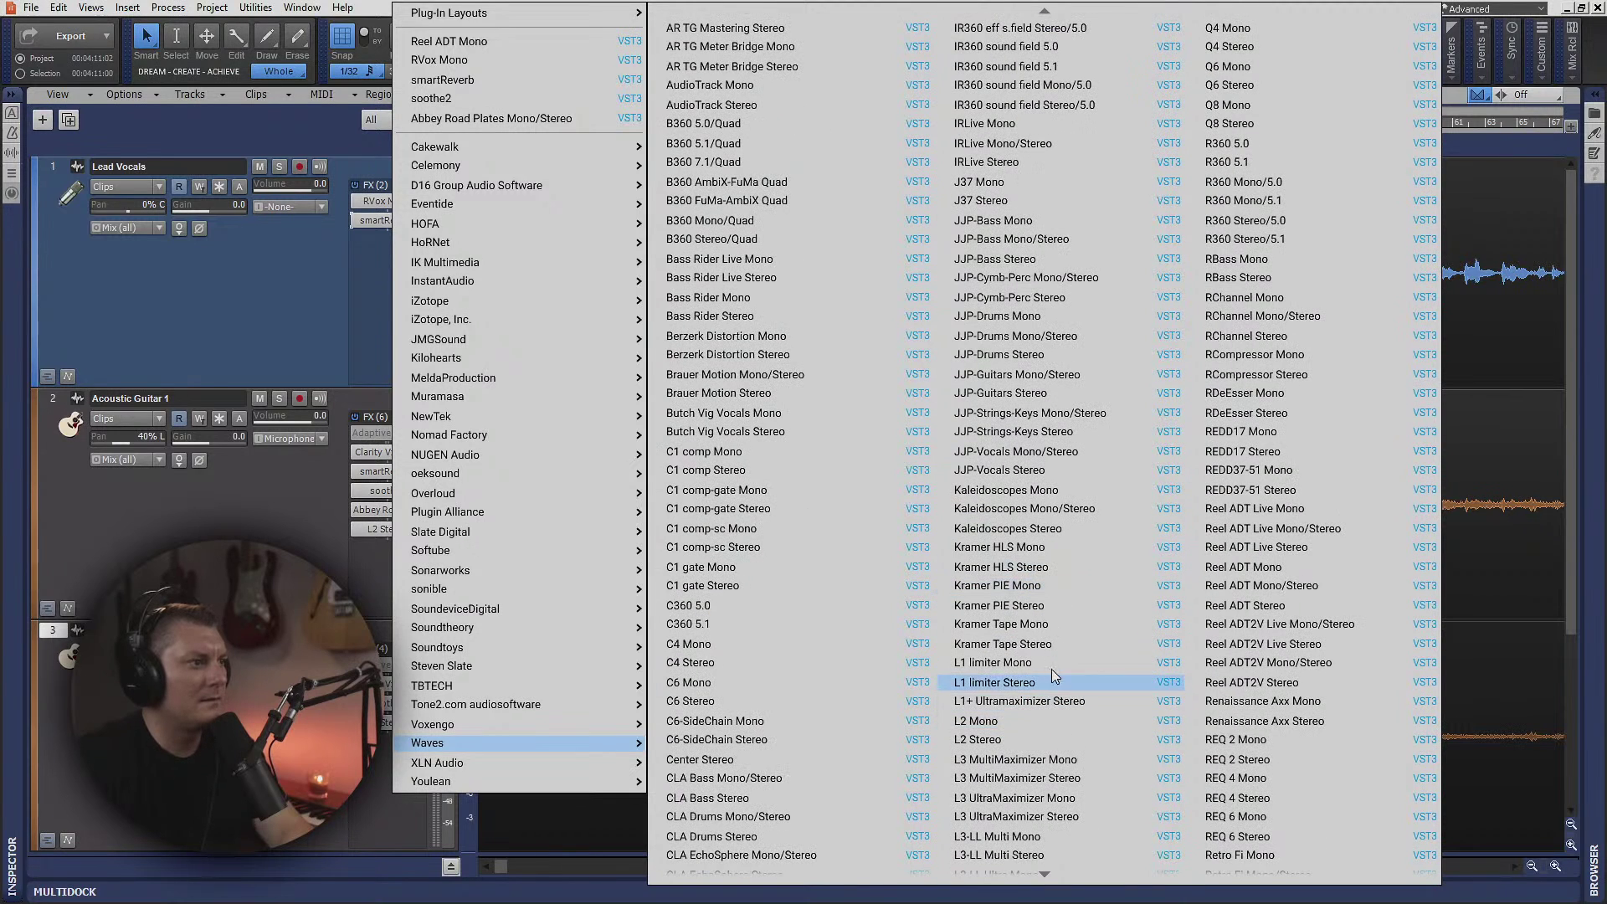
click(1042, 624)
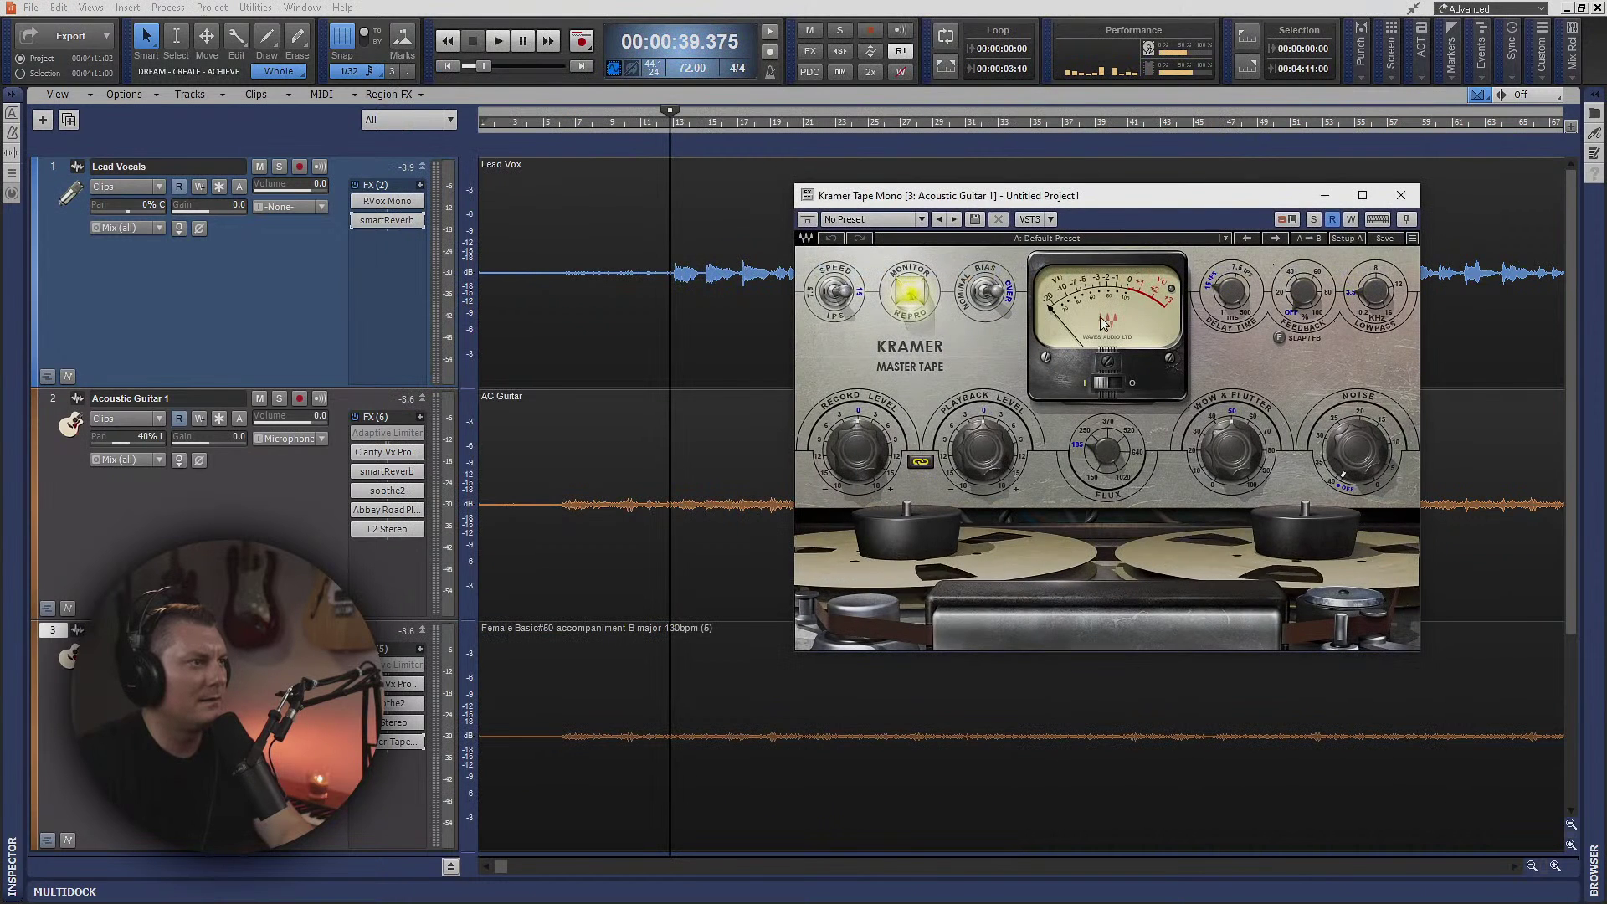
drag(1122, 195, 908, 281)
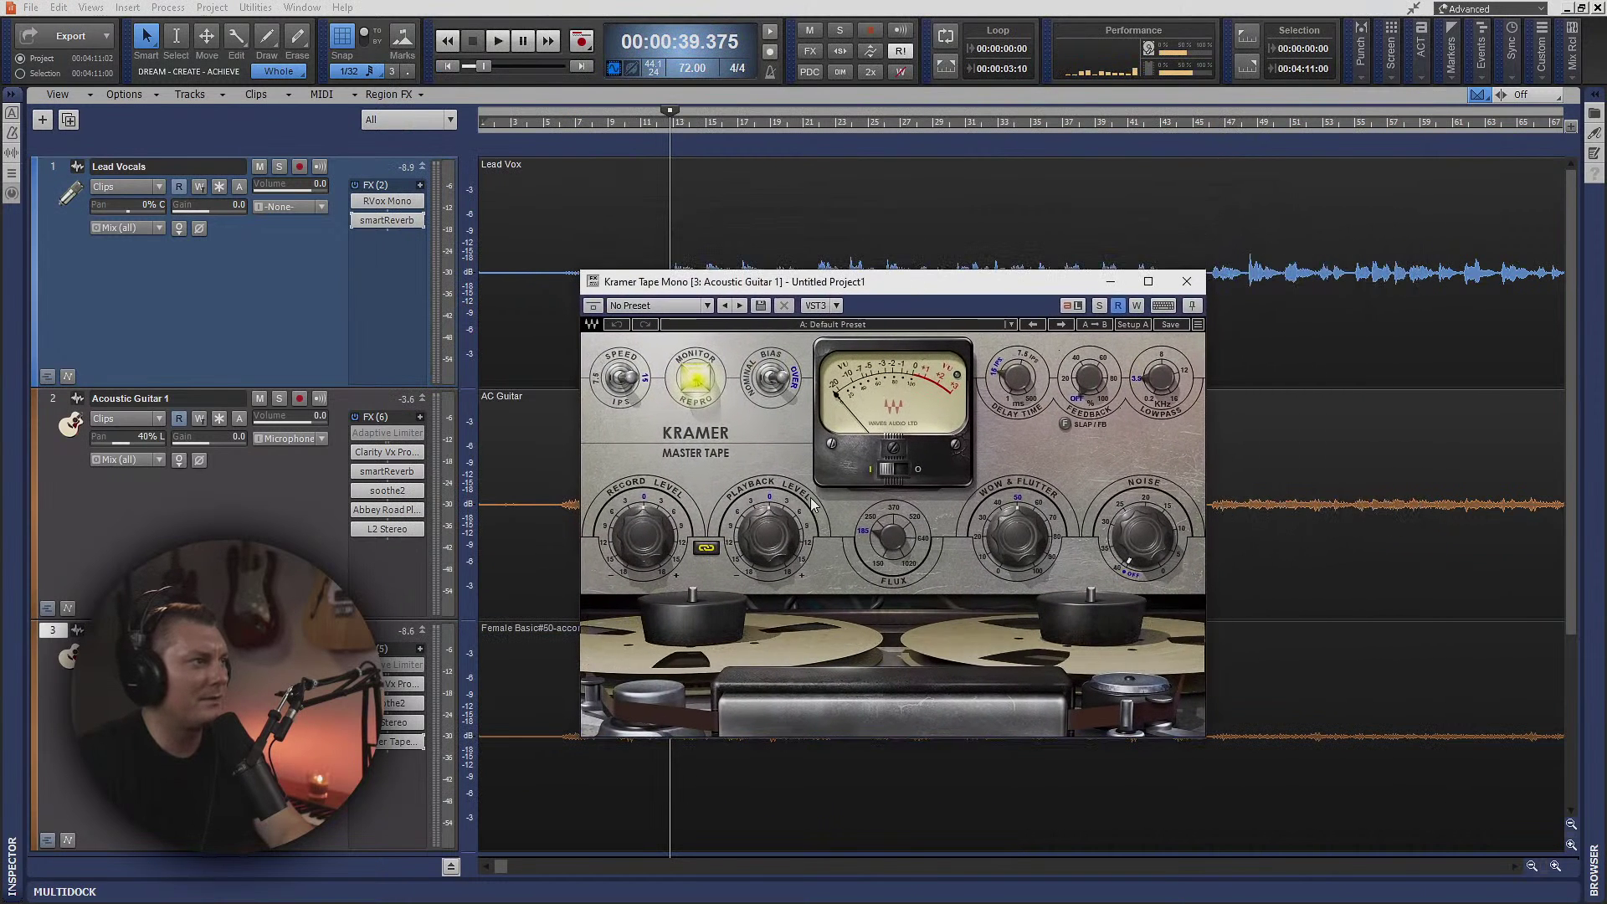
- Play the project and raise the Kramer tape's record level, with the playback level linked to it
key(space)
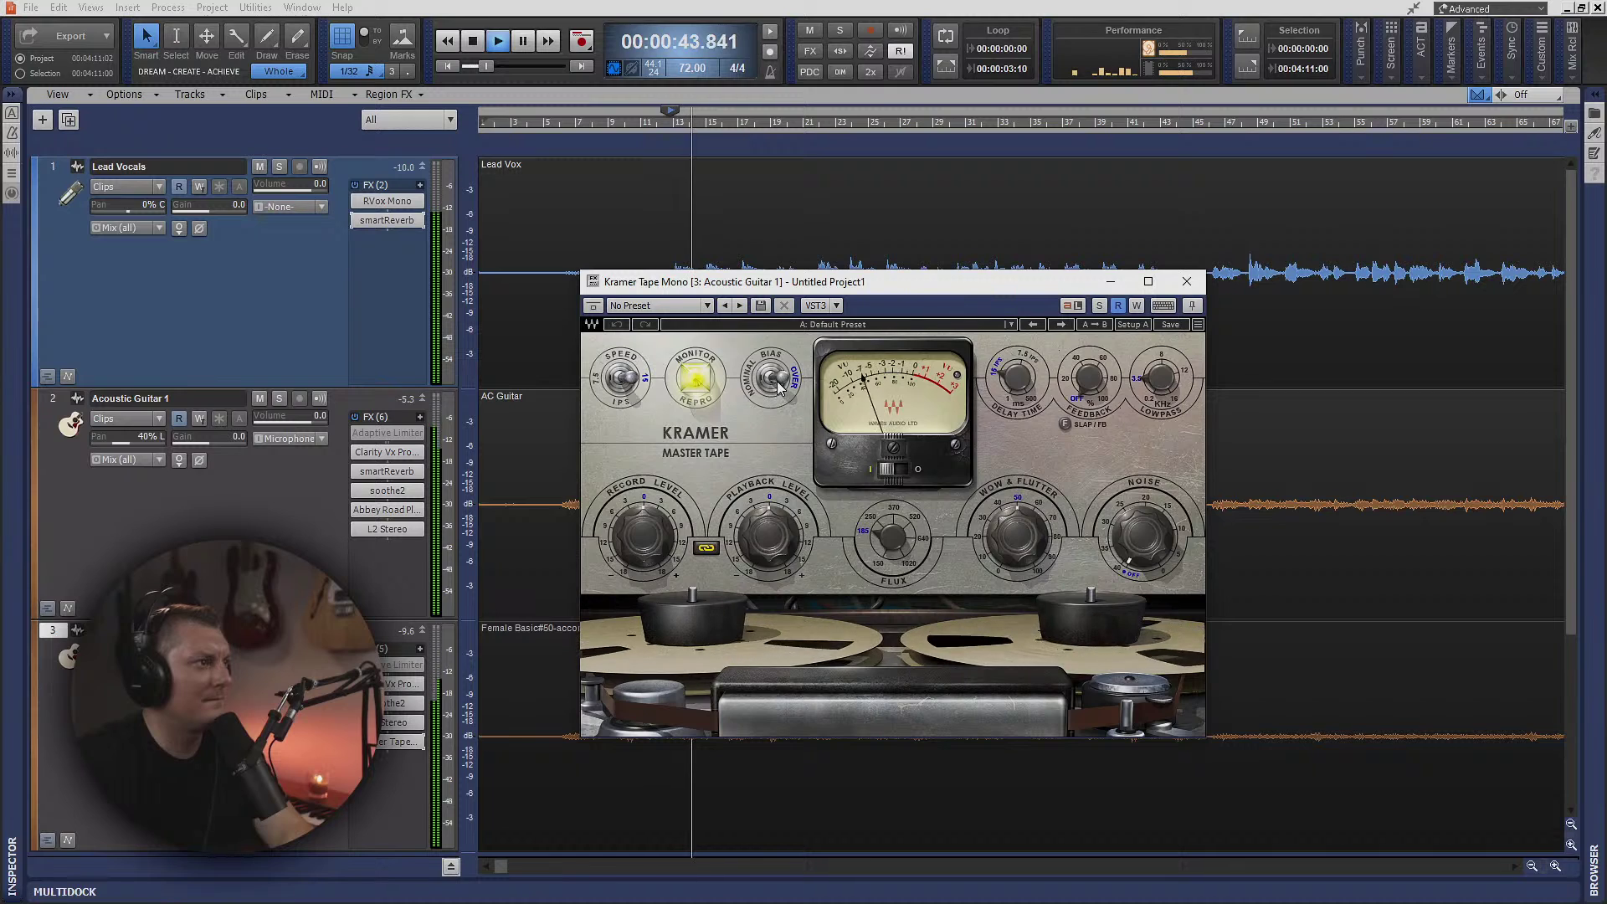
mouse_move(652, 553)
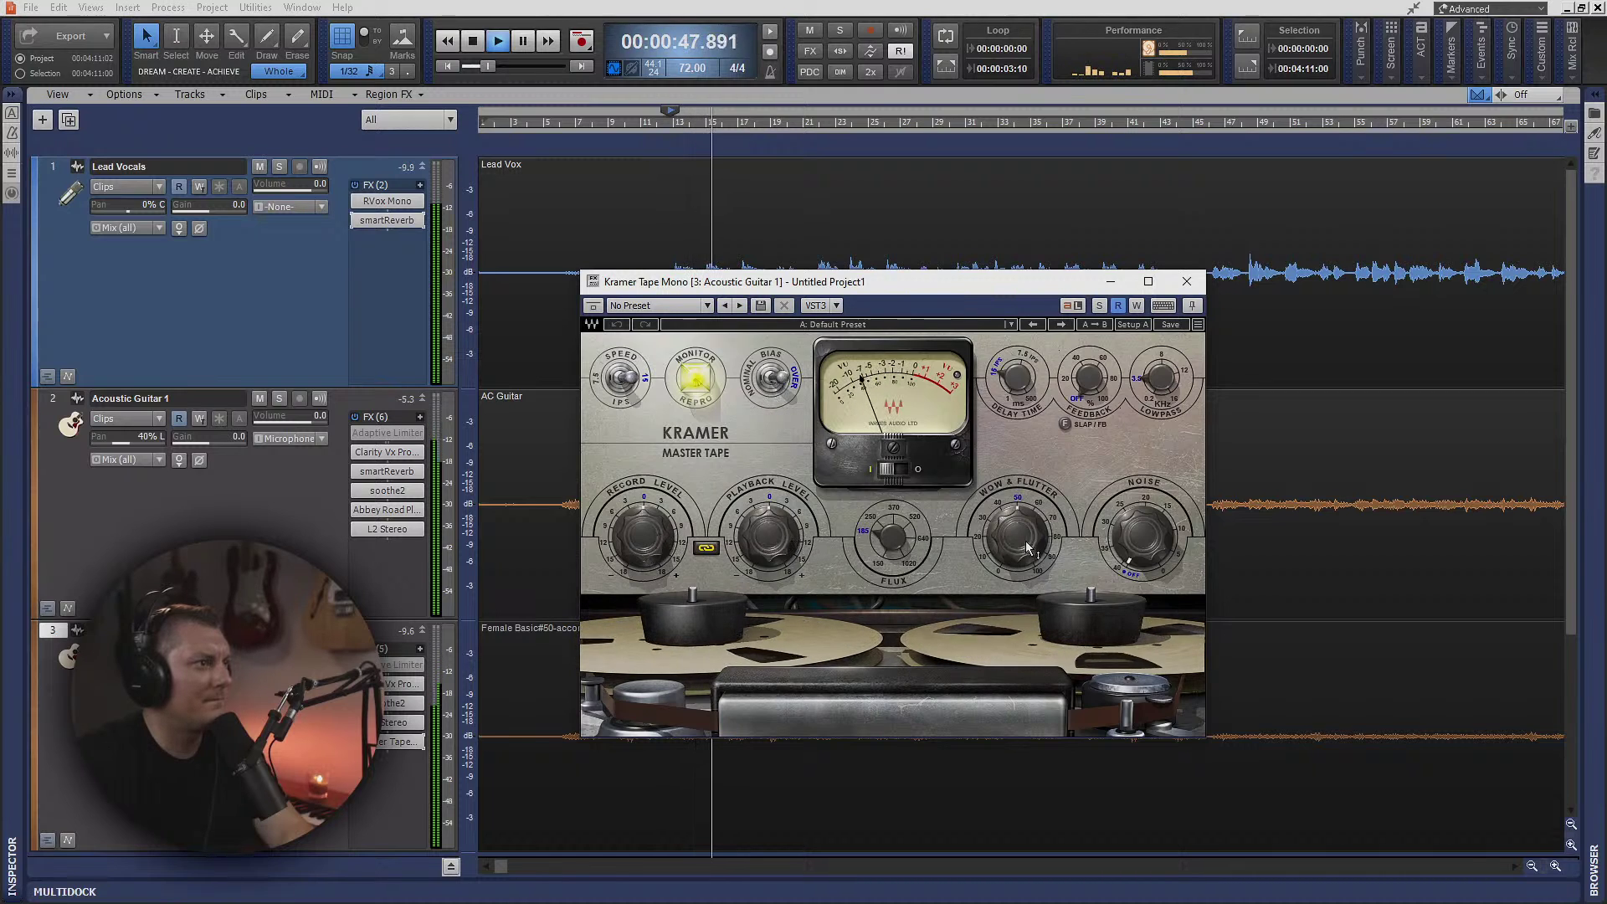
drag(643, 543, 644, 480)
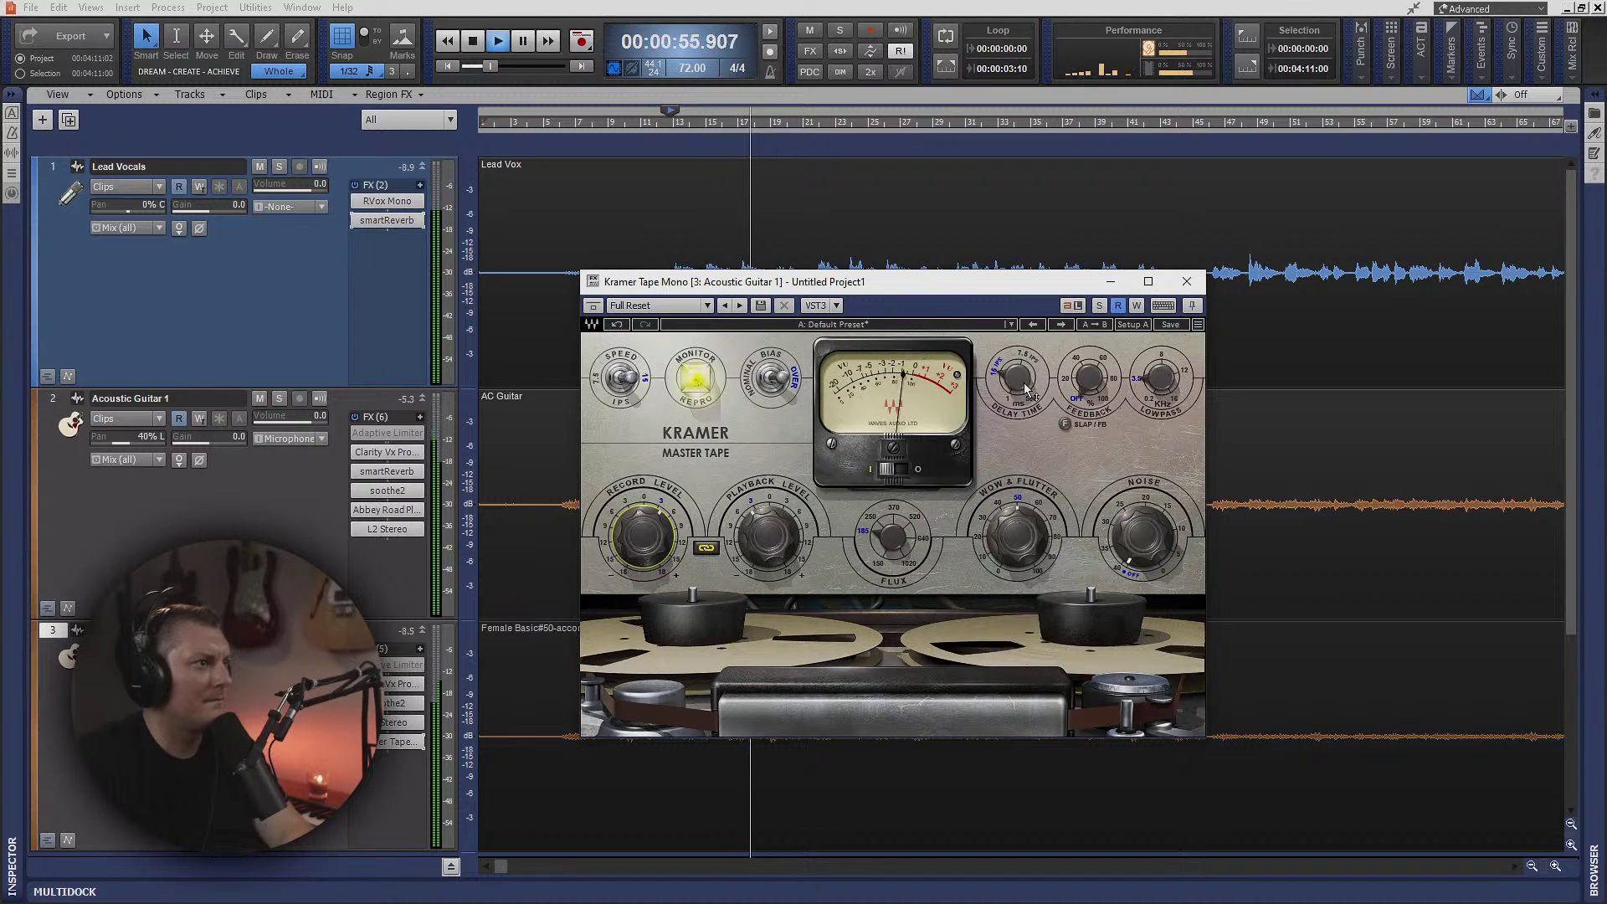
- Increase the Kramer tape's delay time and raise its delay feedback to about 40%
mouse_move(1016, 378)
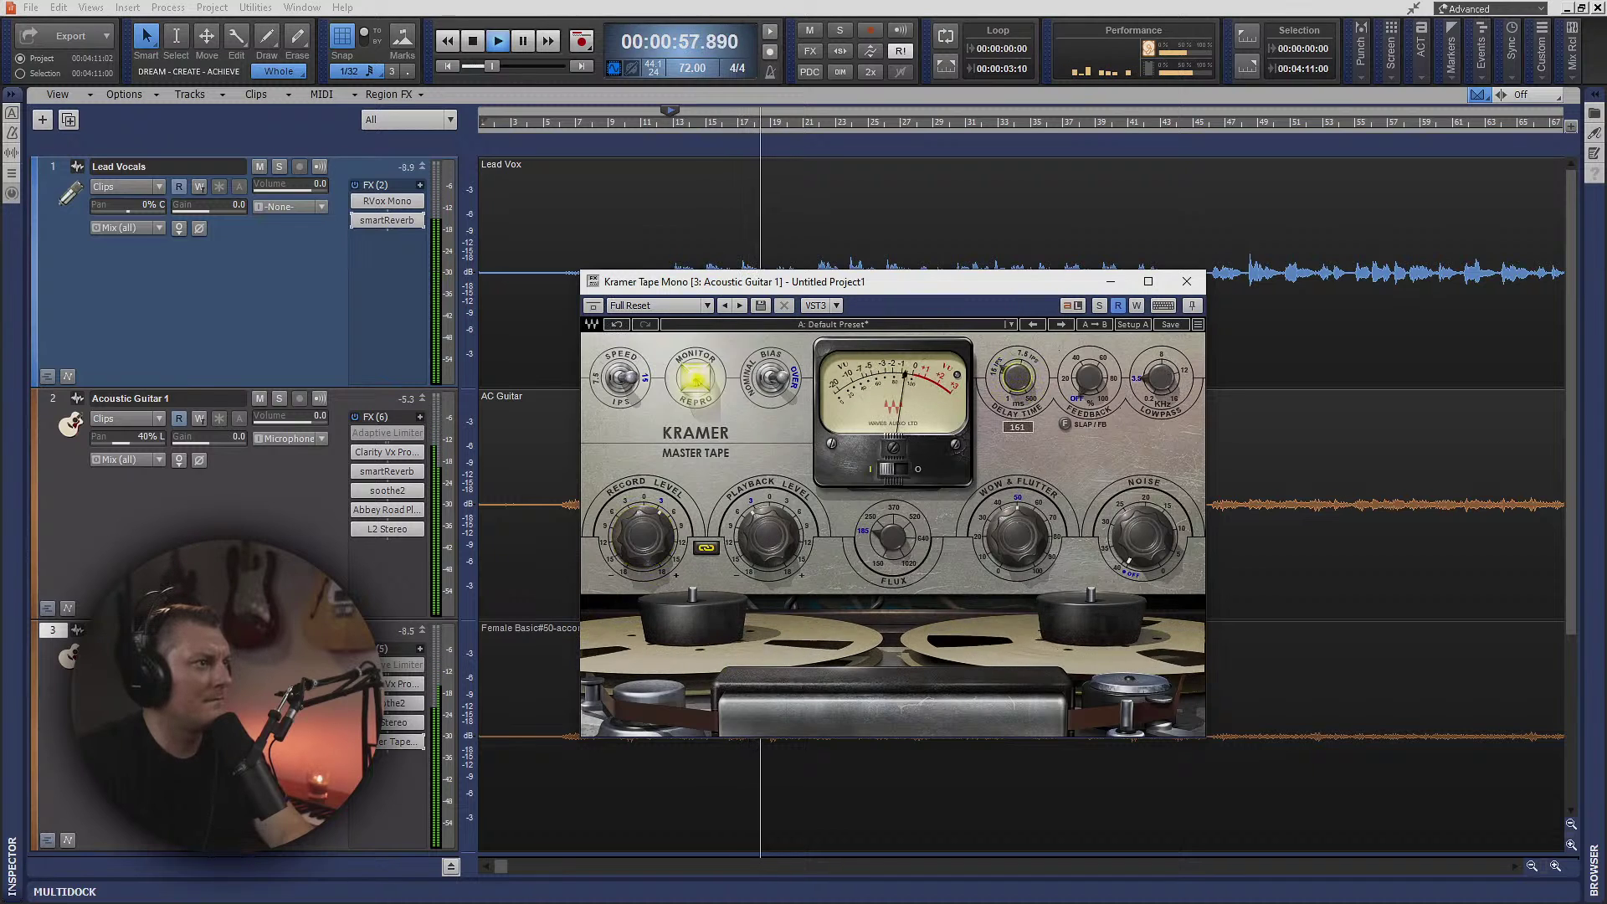
scroll(1015, 379, up, 3)
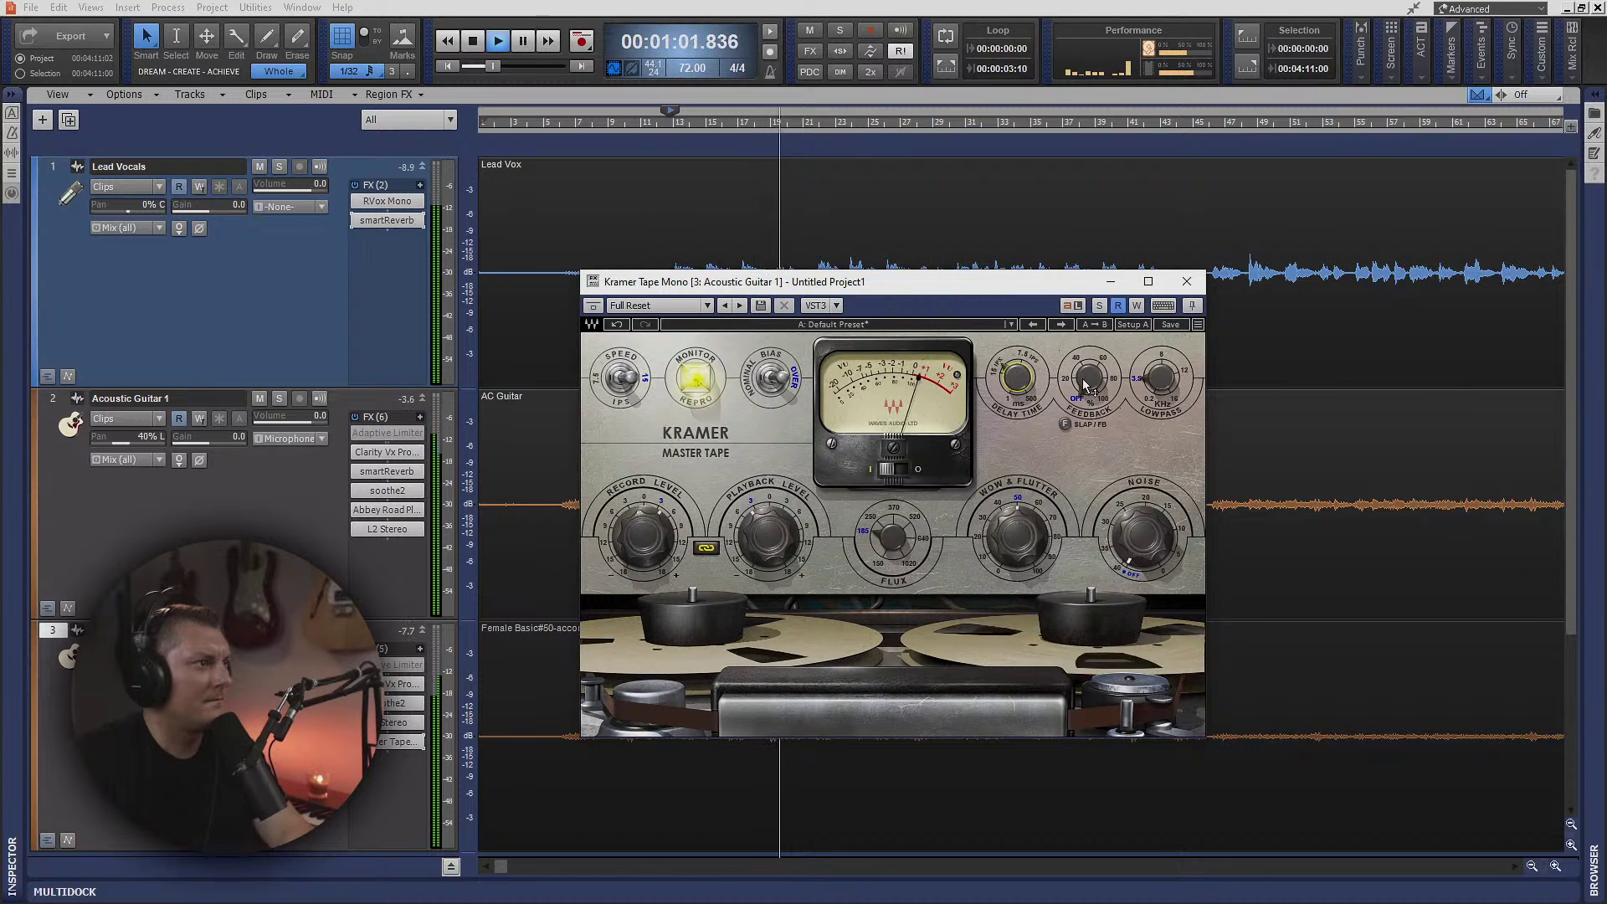
mouse_move(1088, 378)
scroll(1088, 379, up, 5)
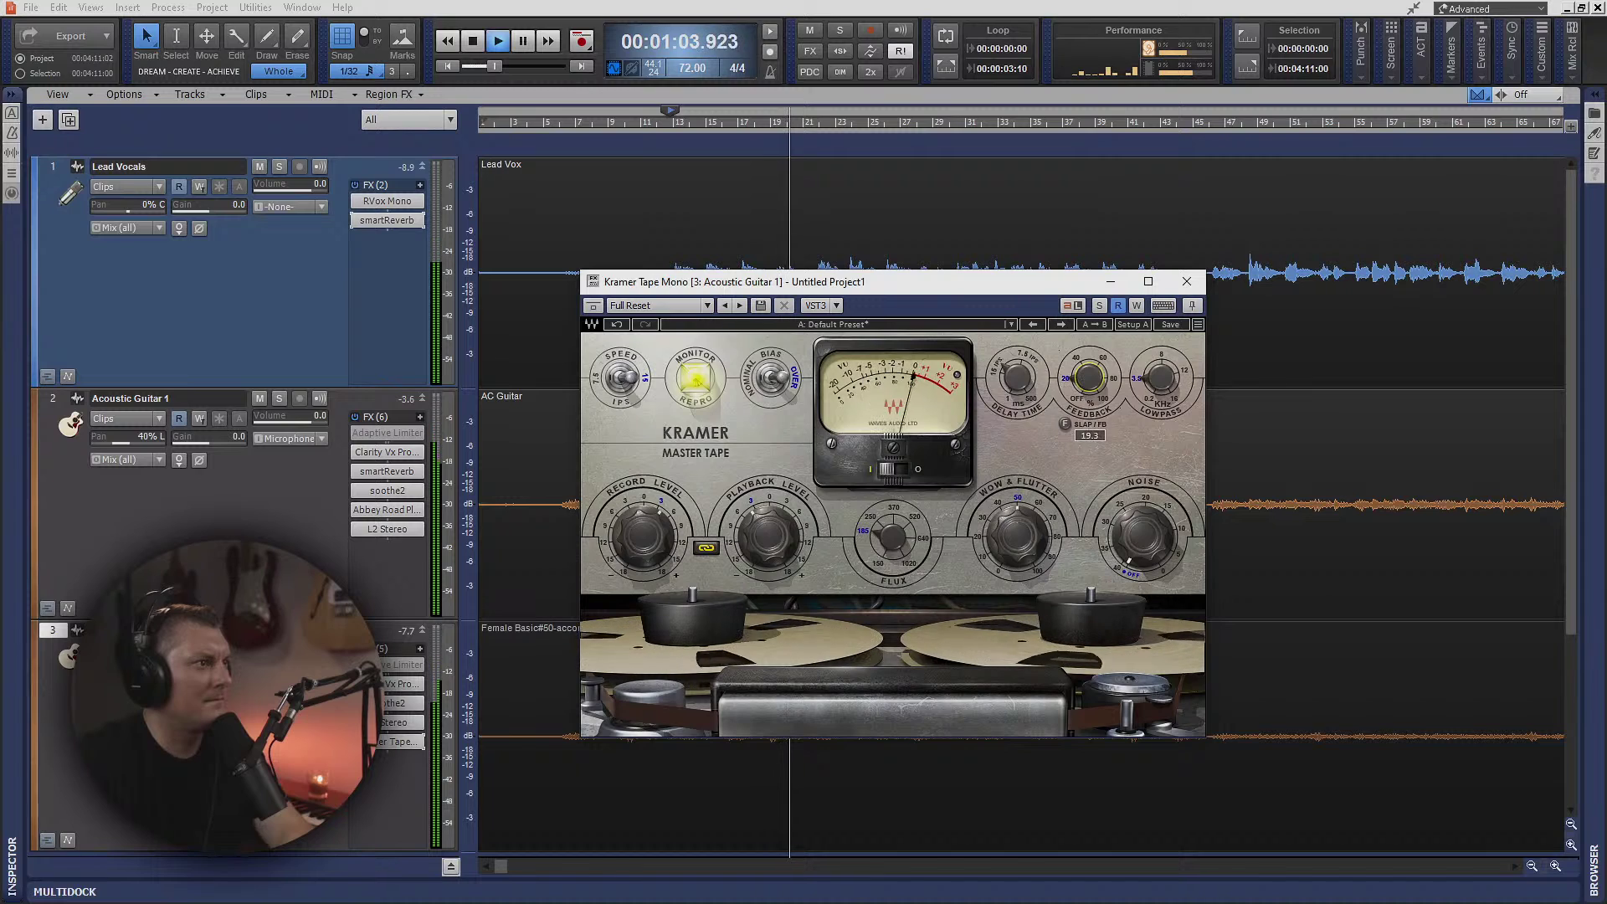
scroll(1088, 379, down, 2)
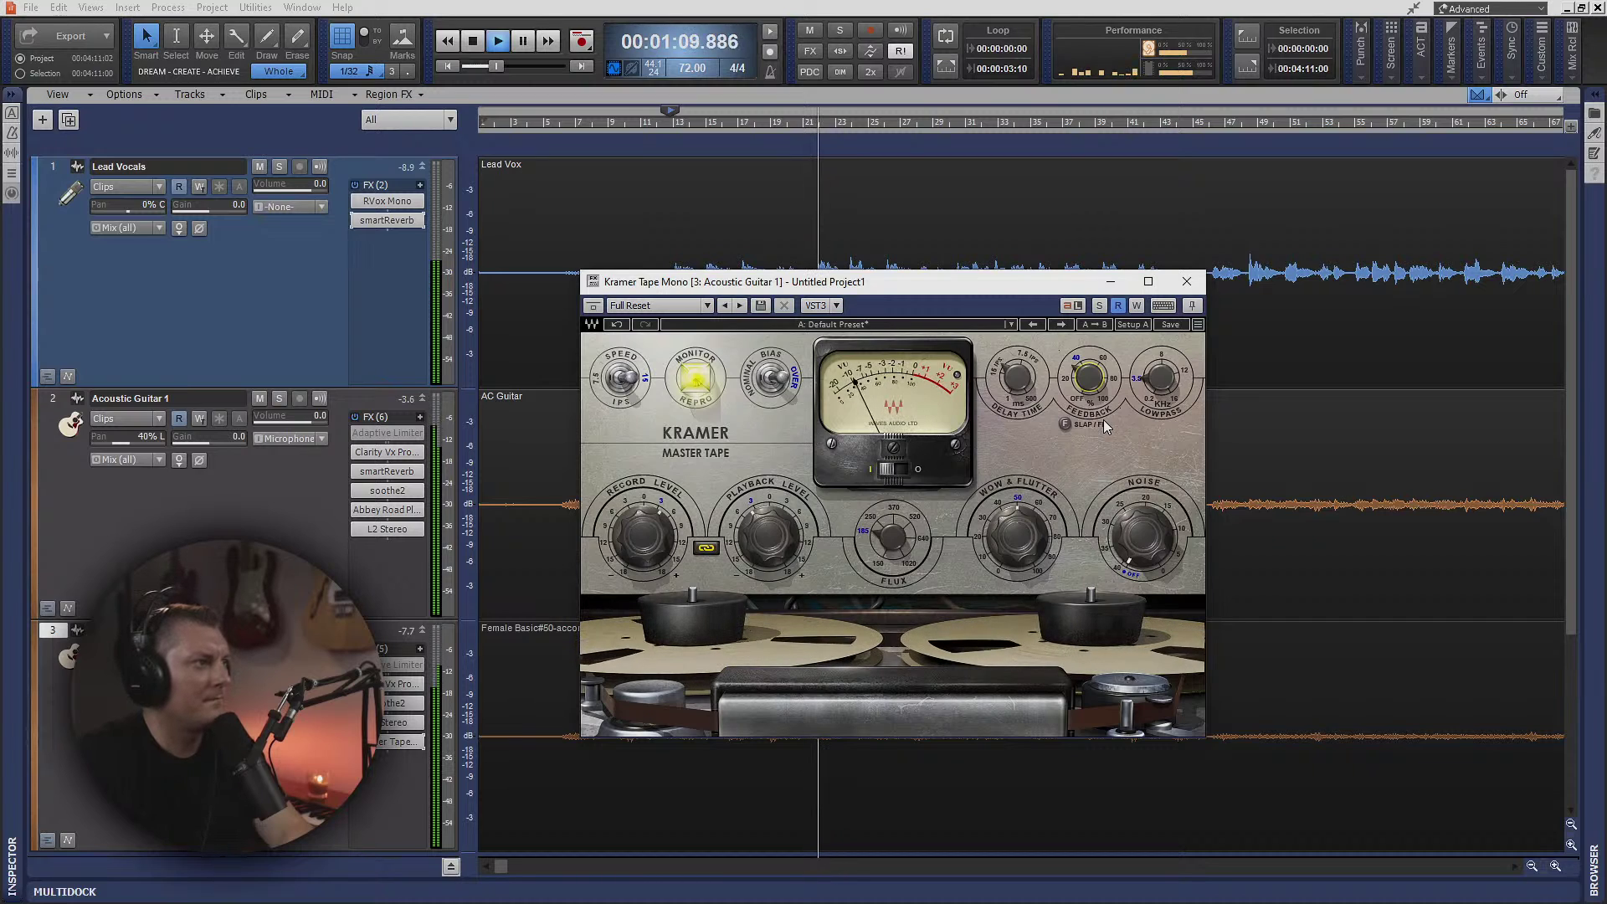
- Compare the Kramer tape's repro sound with its input signal, audition the track in solo, and close the plug-in window
click(698, 373)
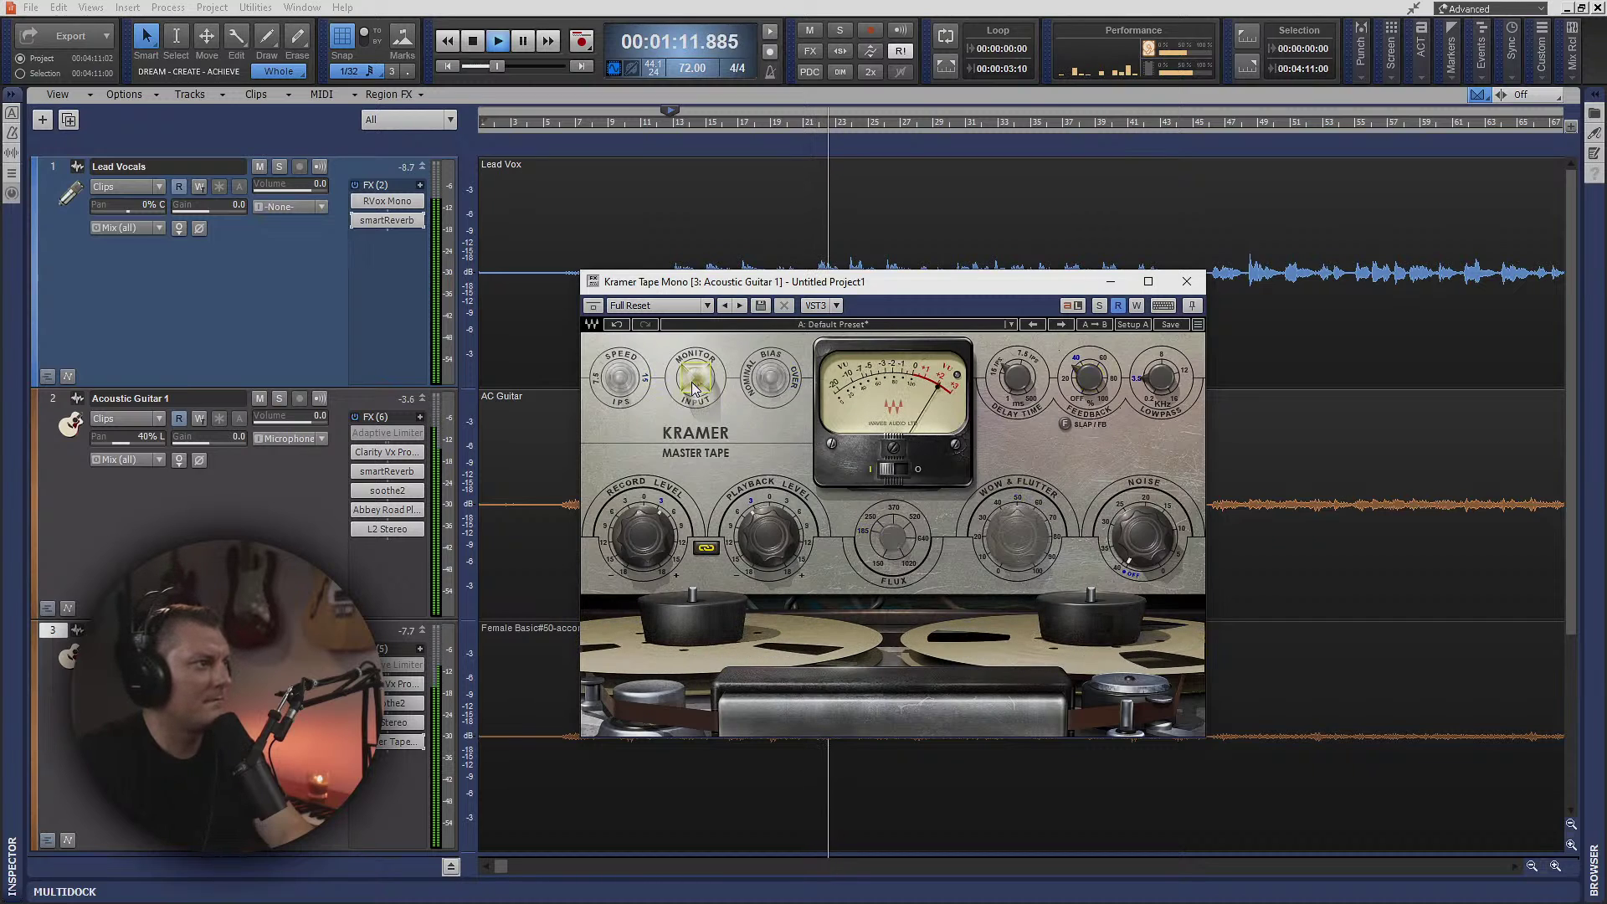
click(695, 383)
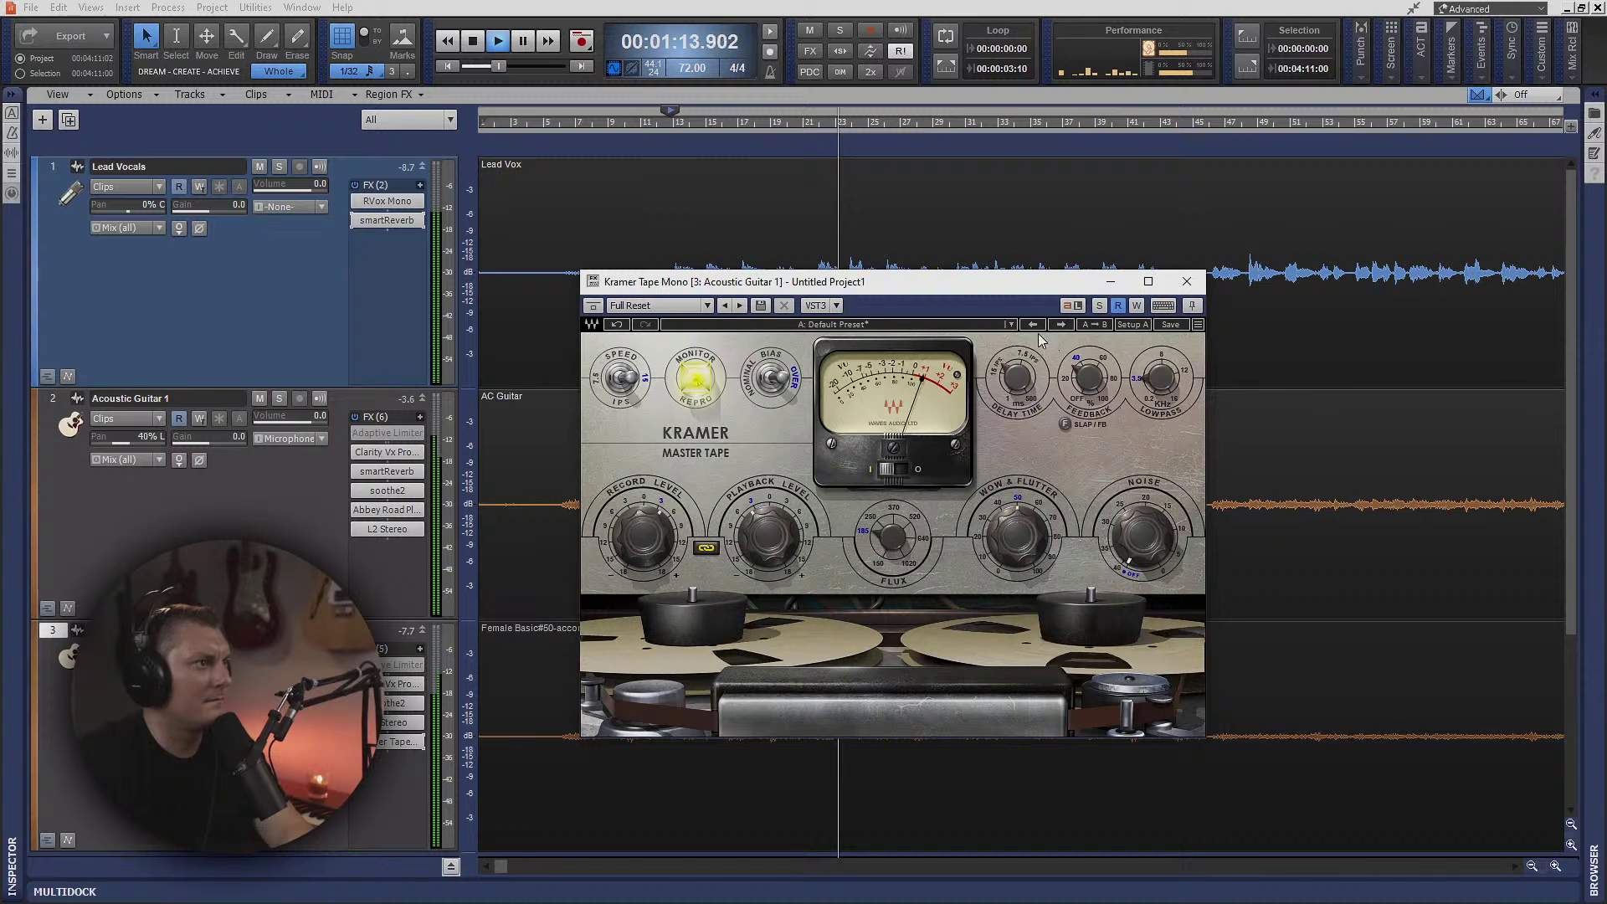
click(1100, 306)
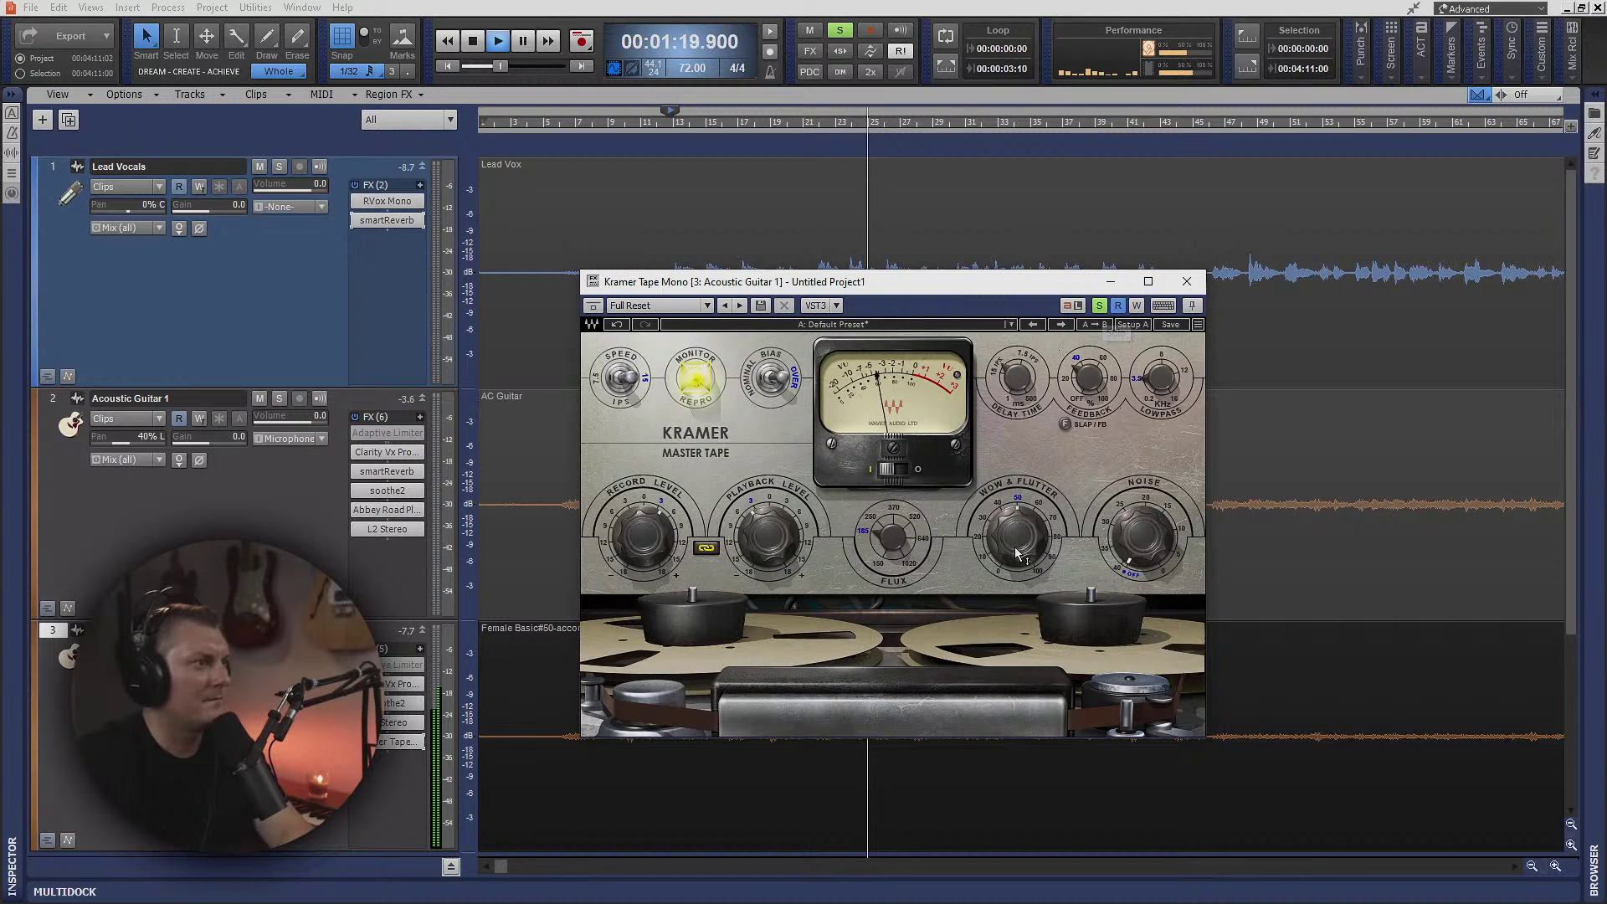
click(1099, 307)
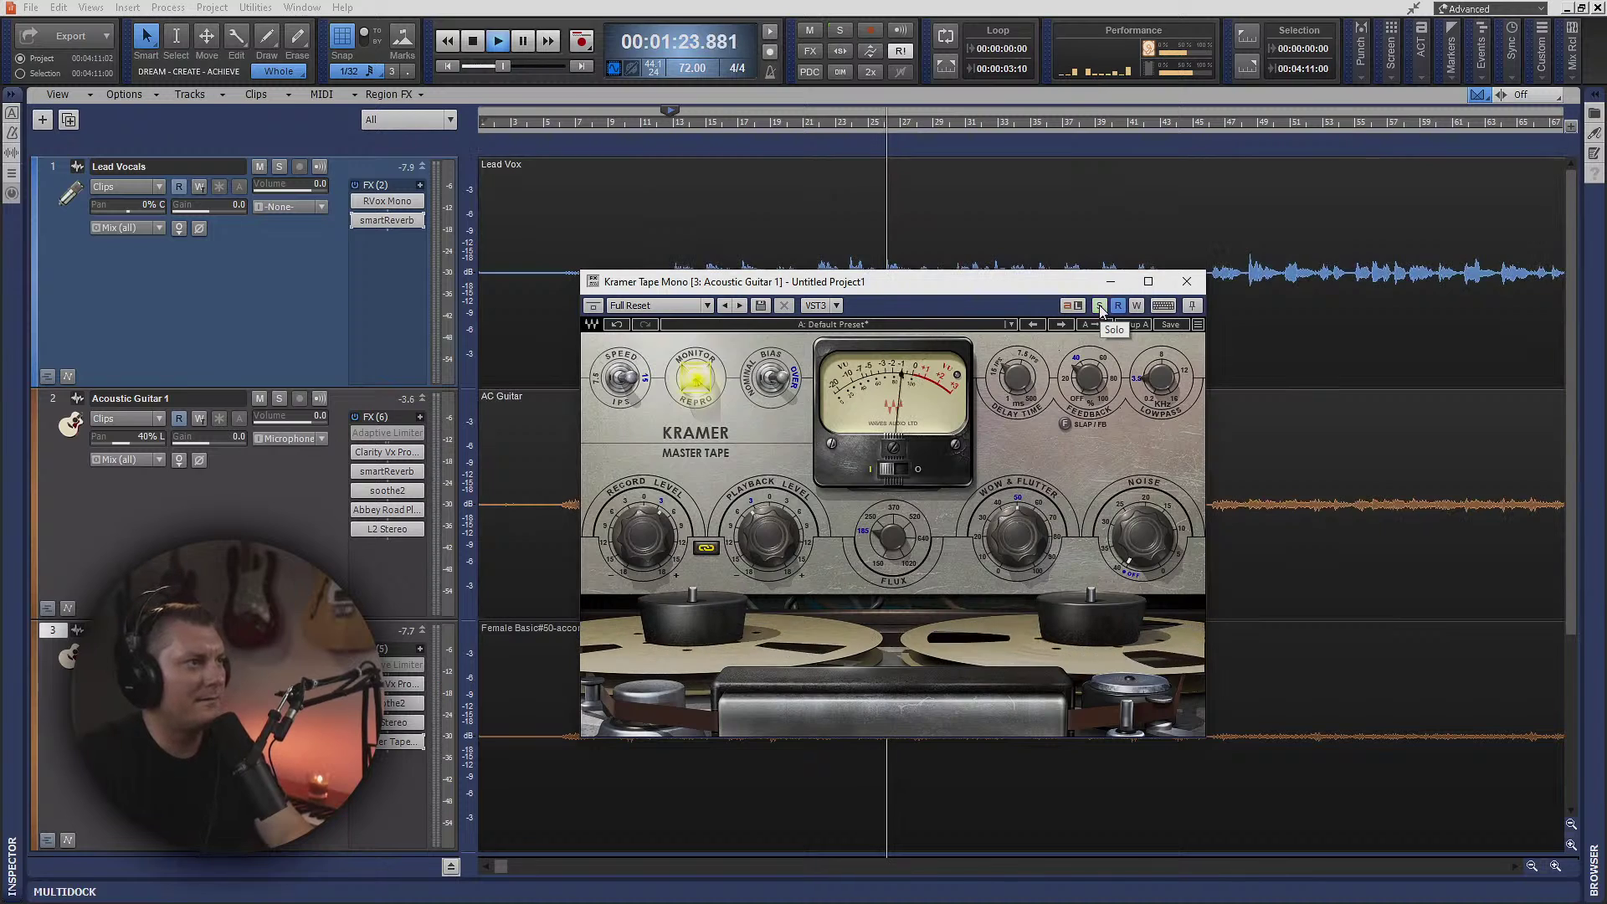
click(1187, 282)
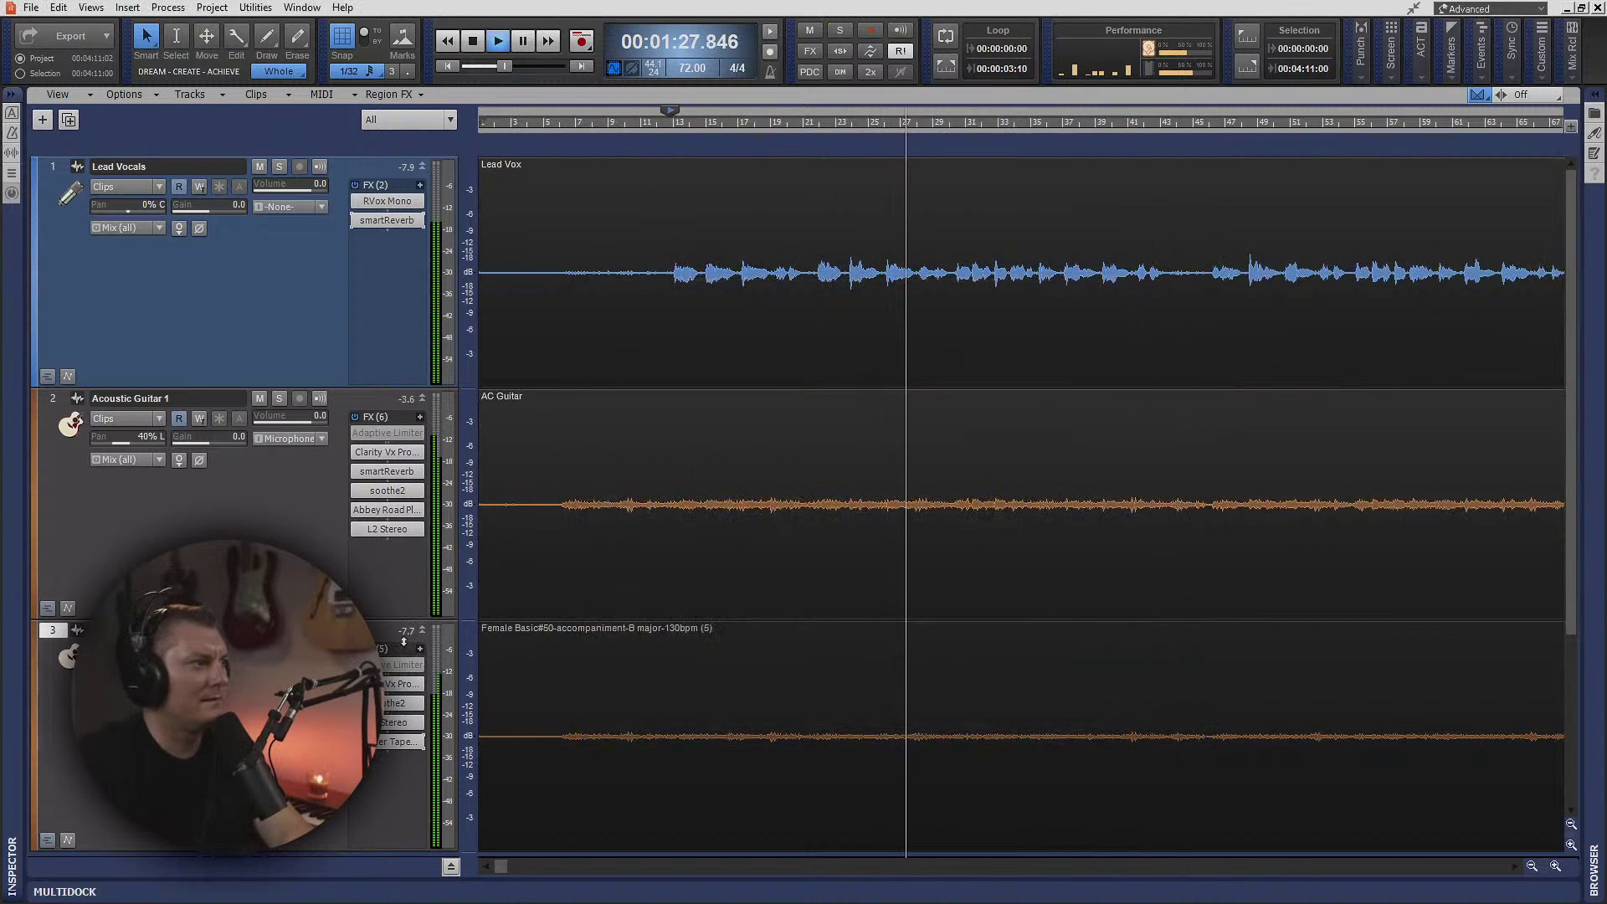
- Lower the volume of the Acoustic Guitar 1 track to -2.9 dB while the mix plays
scroll(320, 421, down, 5)
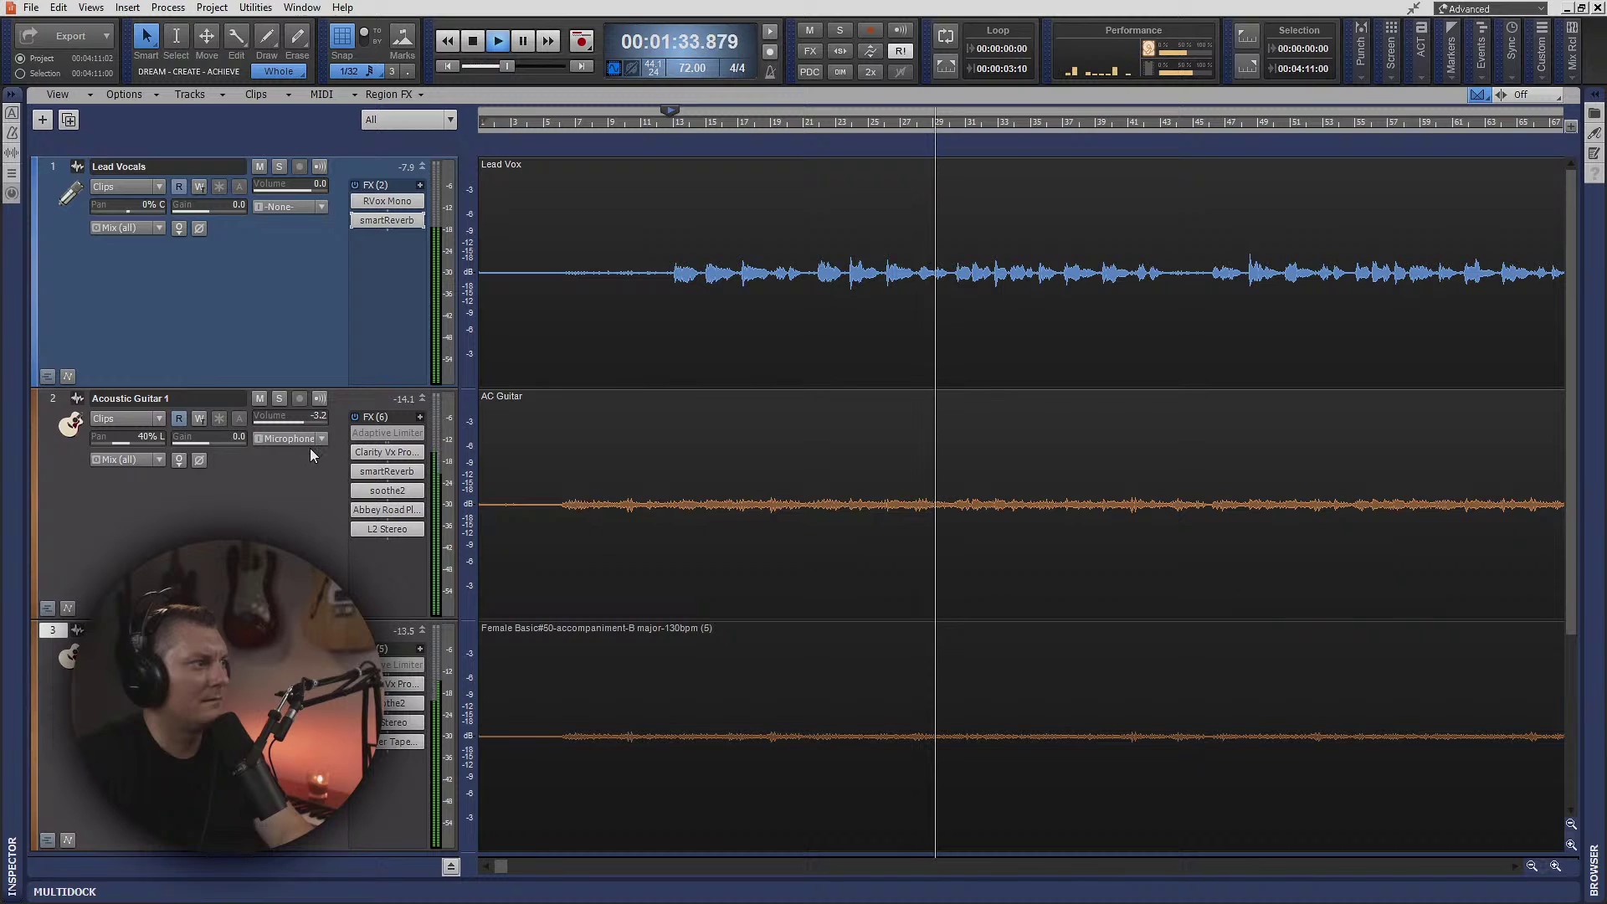
scroll(305, 422, down, 1)
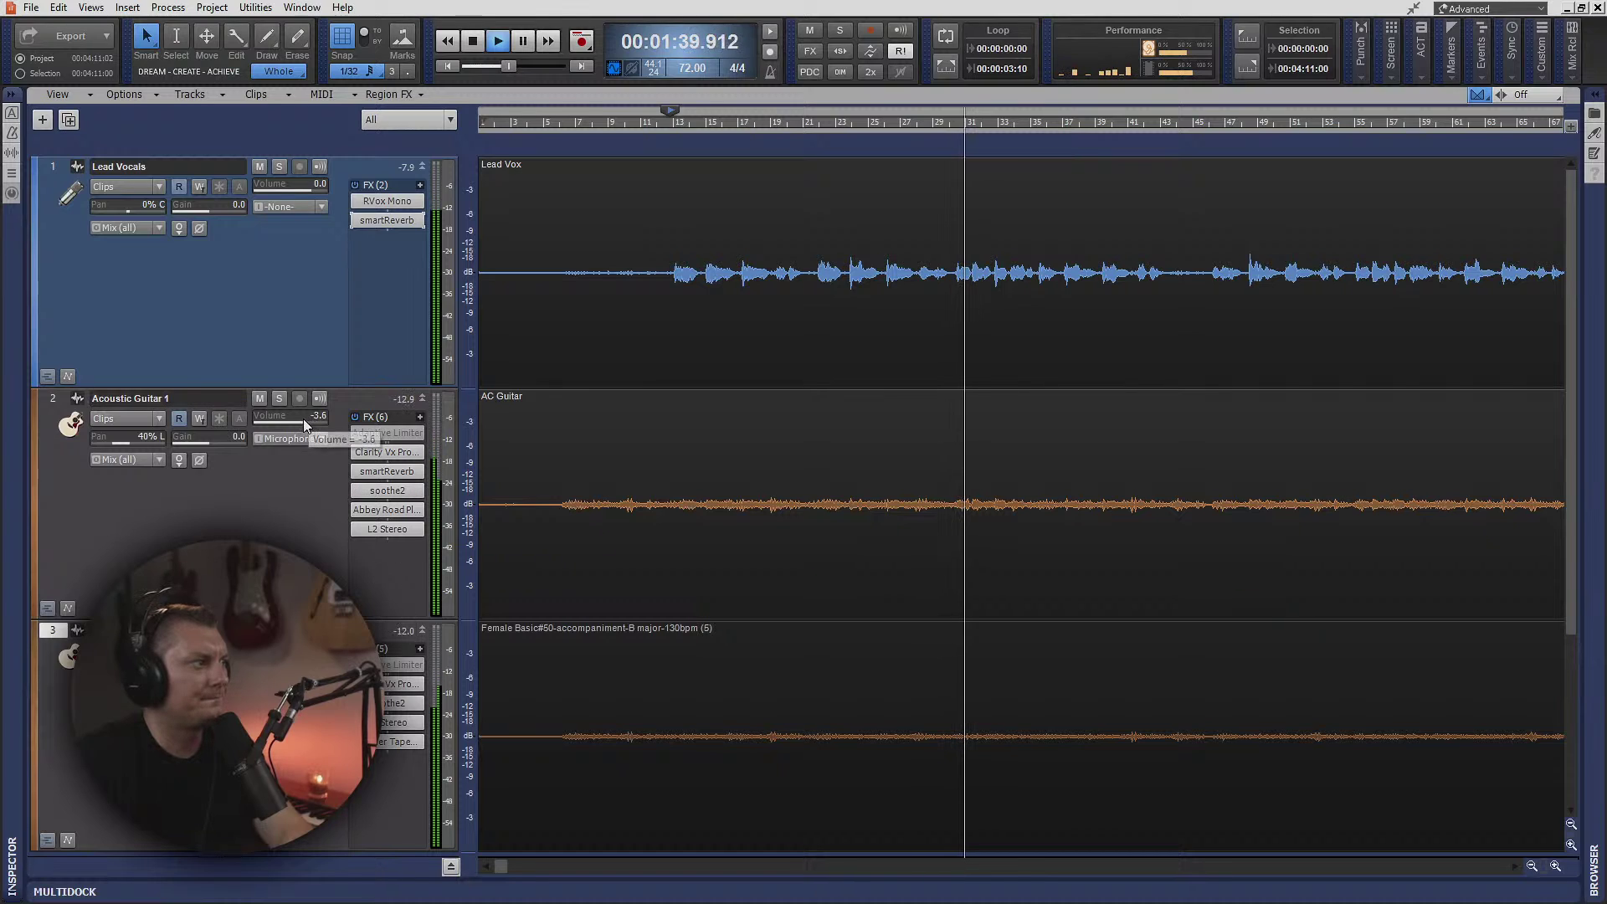
scroll(298, 420, up, 2)
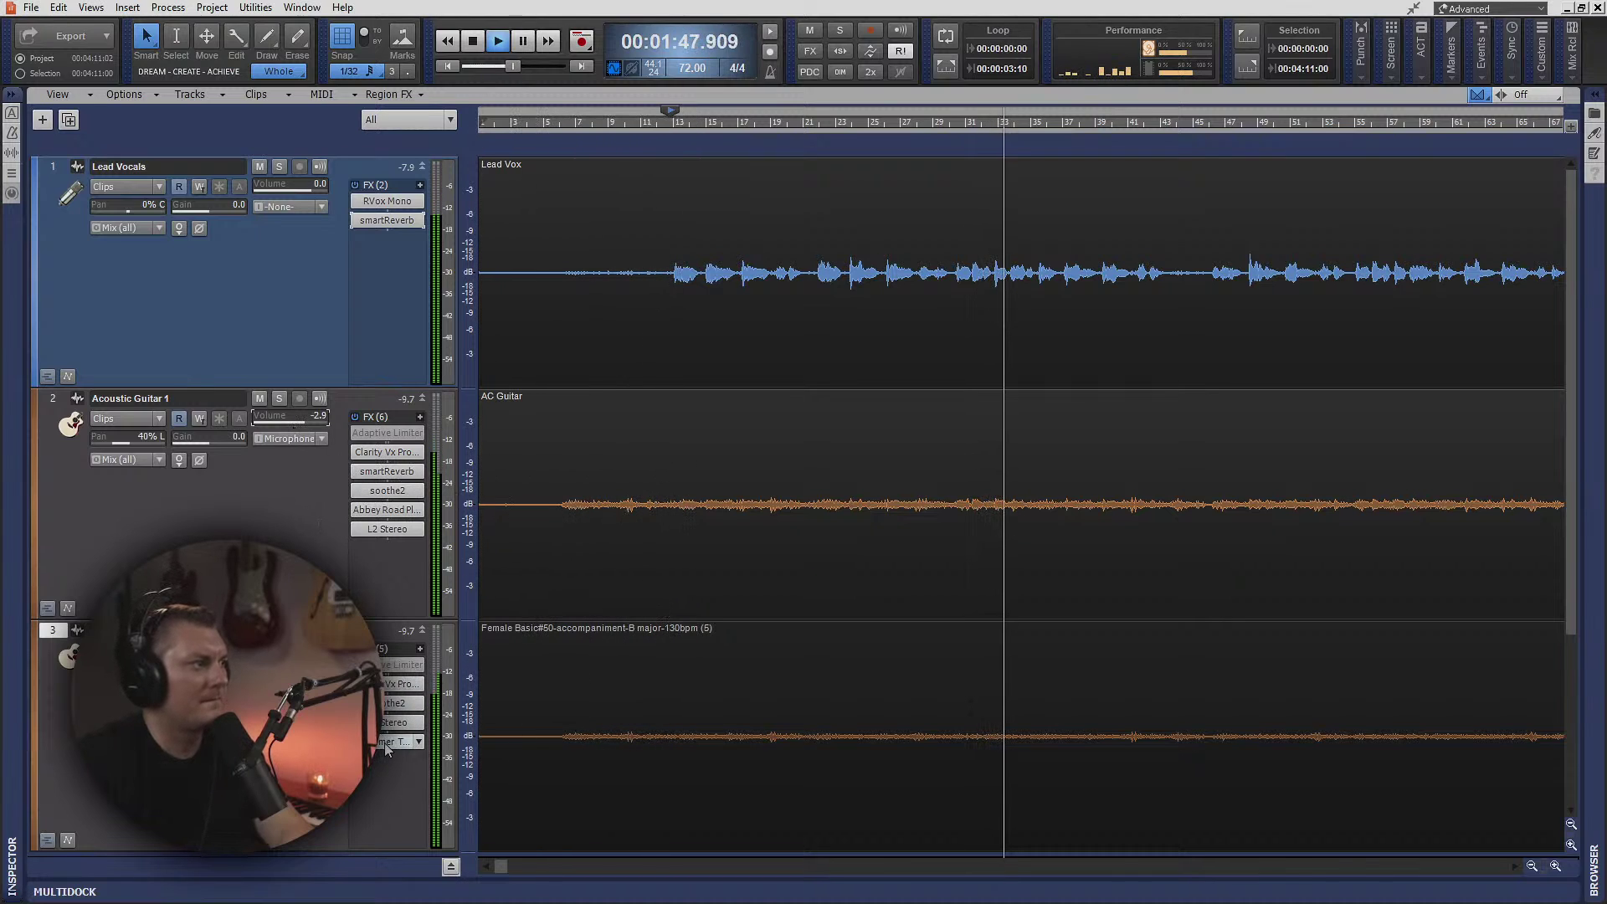
- Reorder the third track's effects so Kramer Tape comes before the L2 limiter, and stop playback
drag(393, 742, 391, 722)
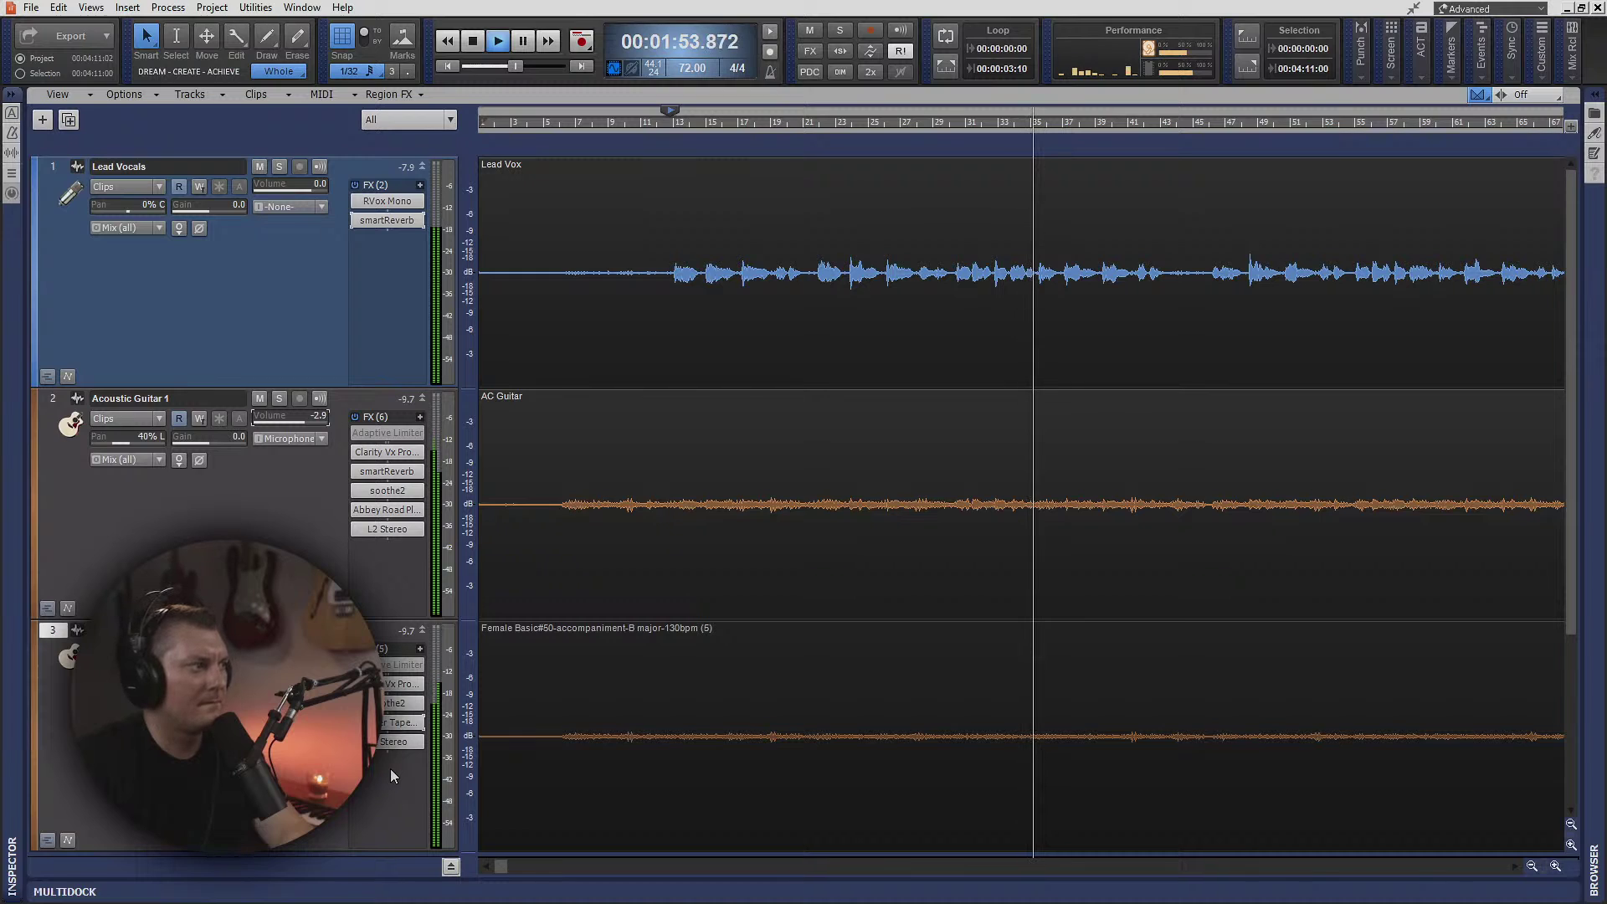
key(space)
right_click(384, 554)
click(483, 378)
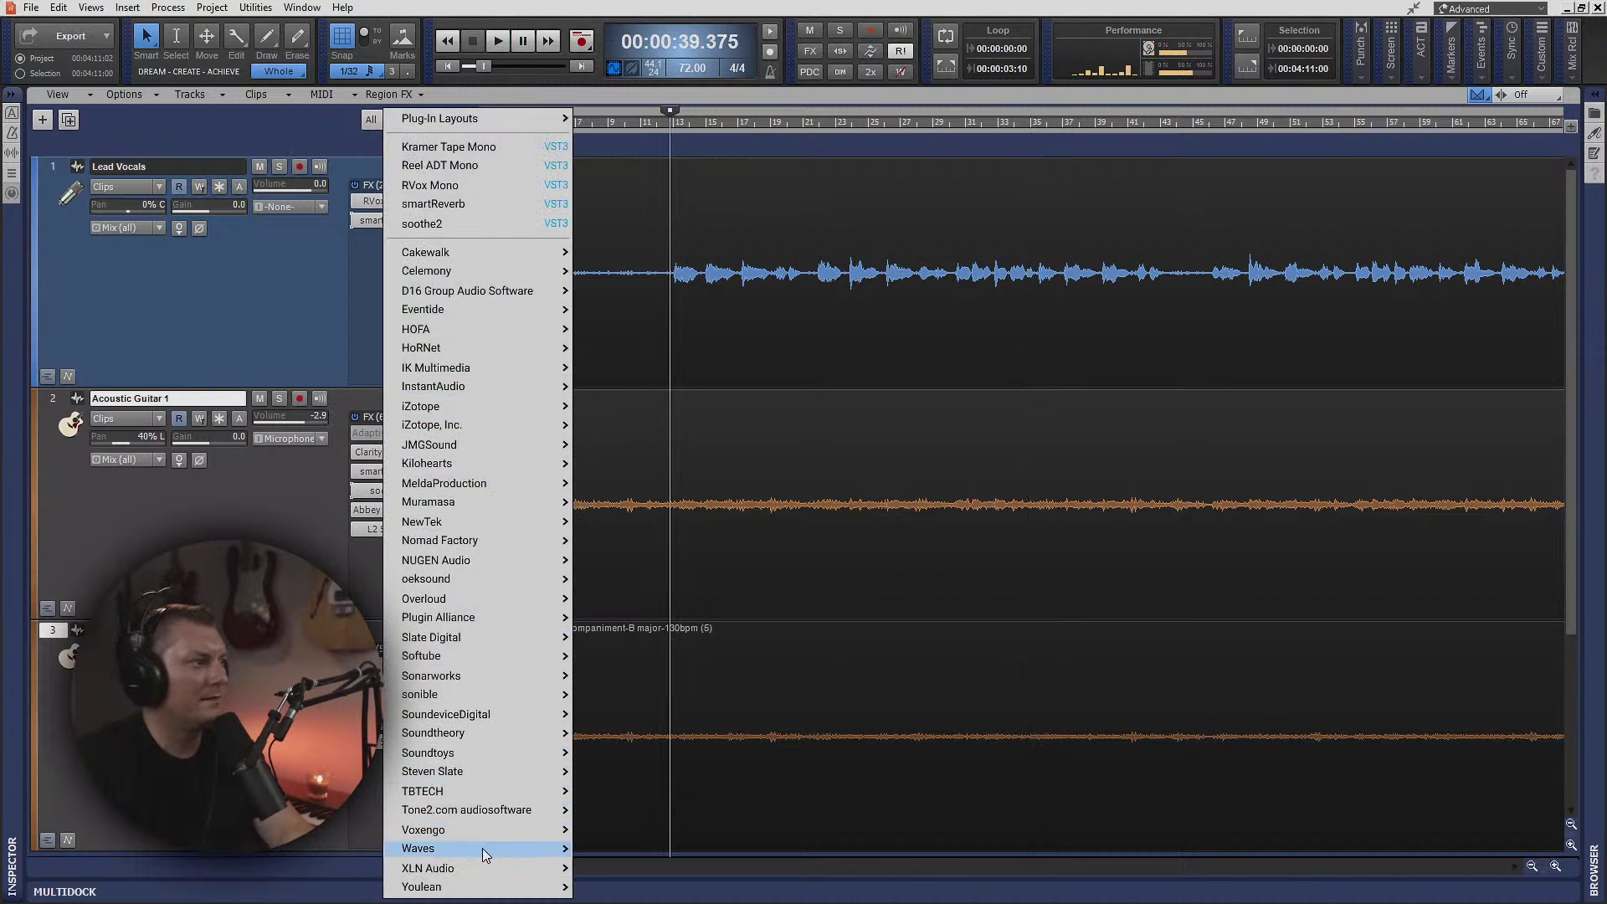
mouse_move(482, 847)
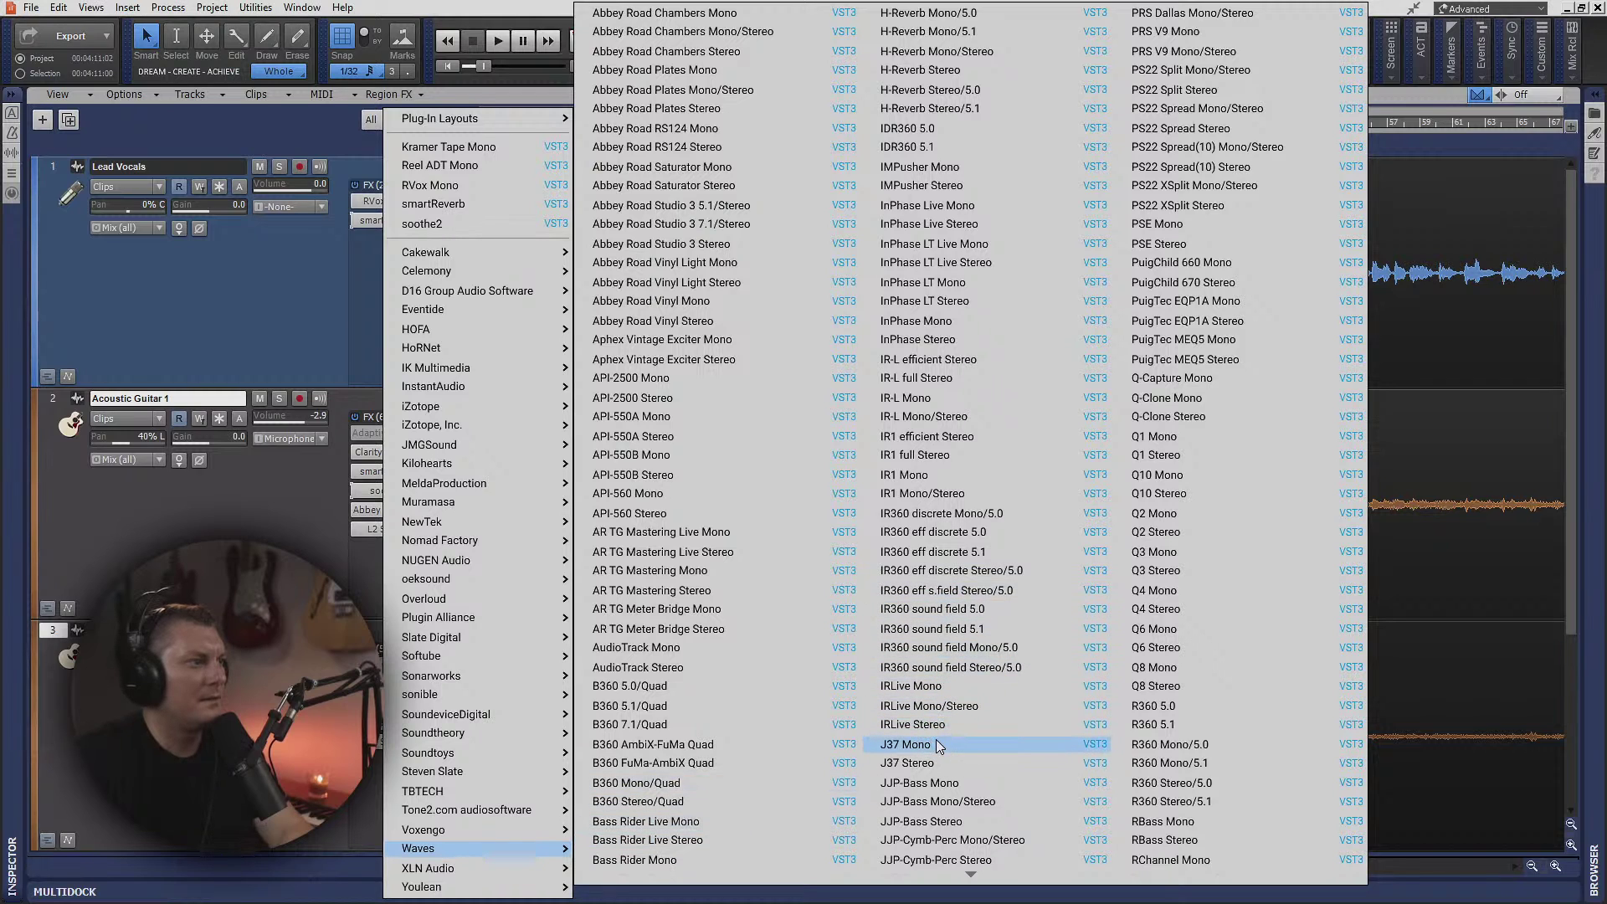
click(934, 742)
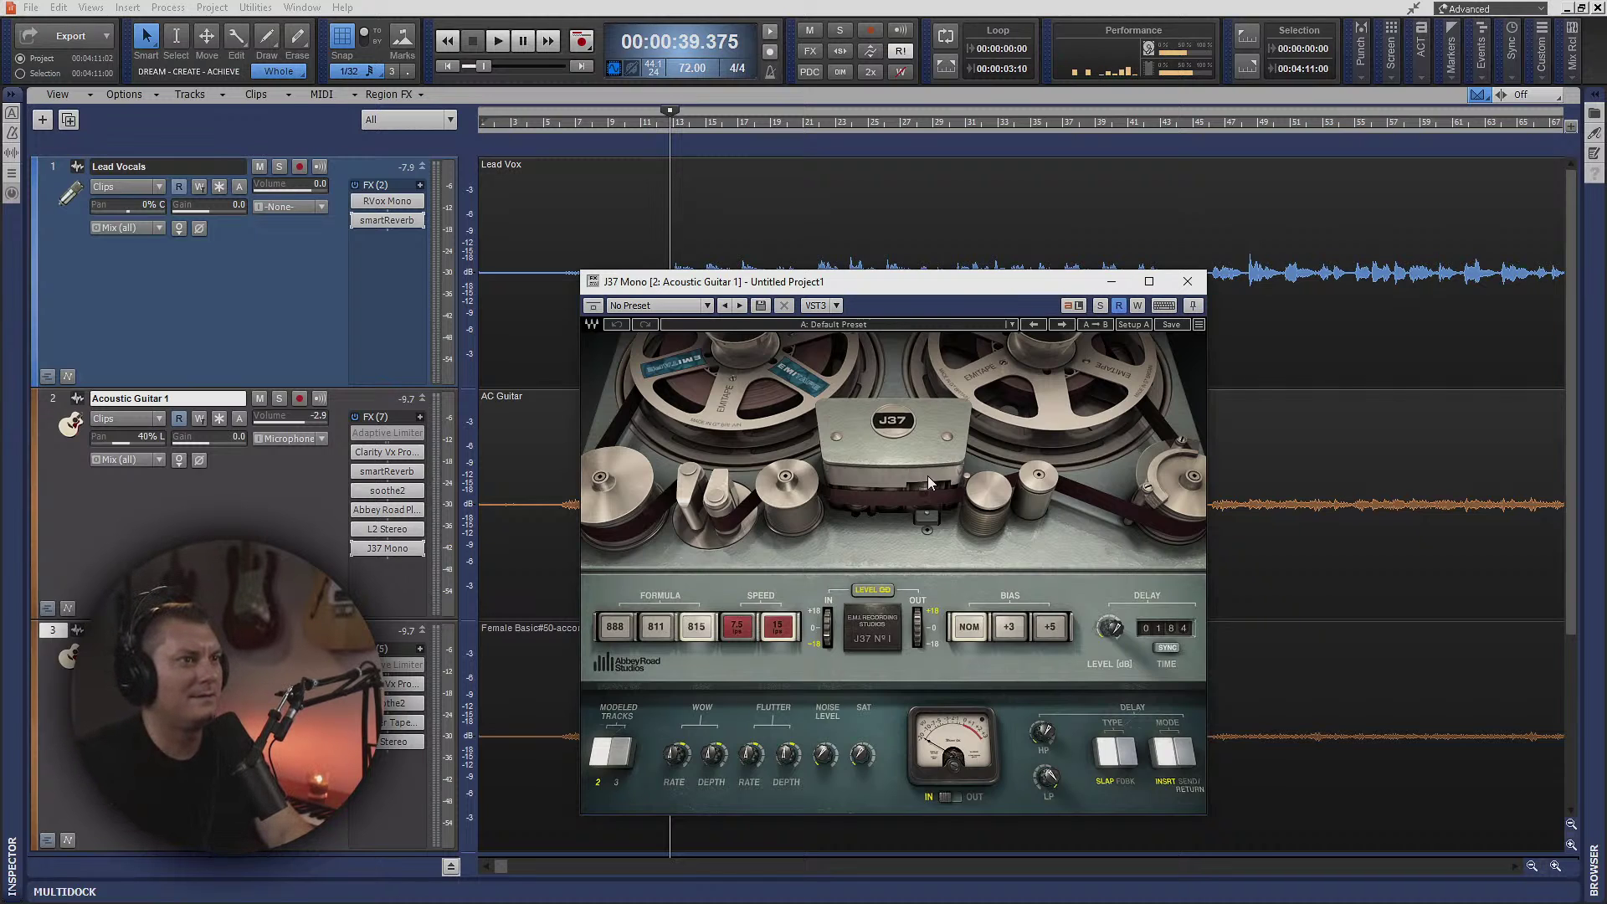
click(1183, 278)
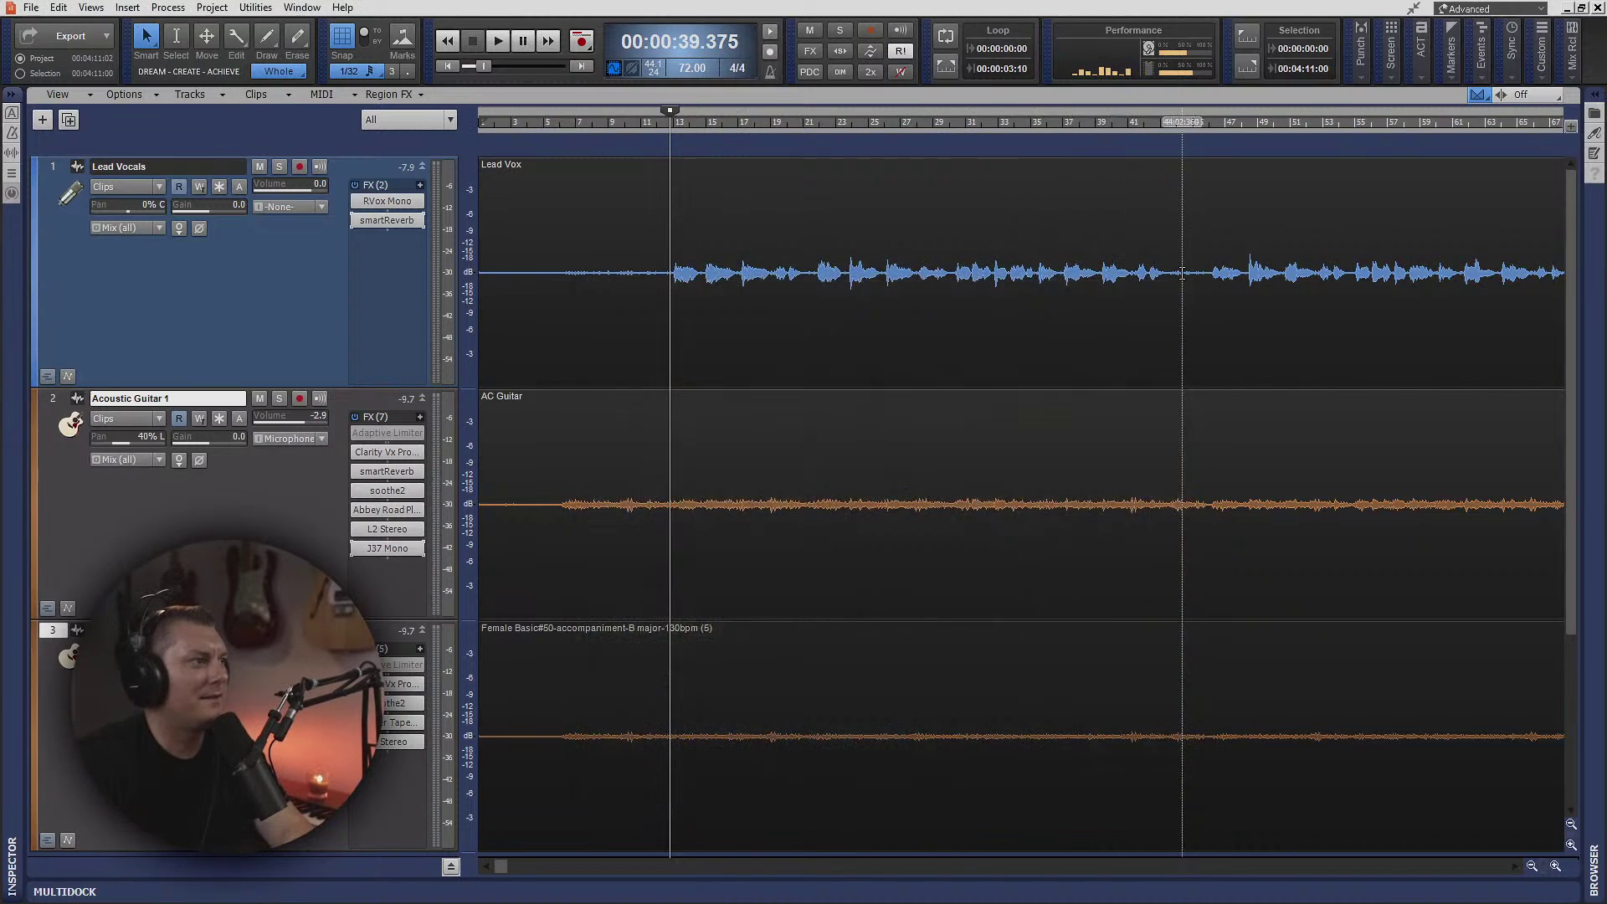
right_click(393, 550)
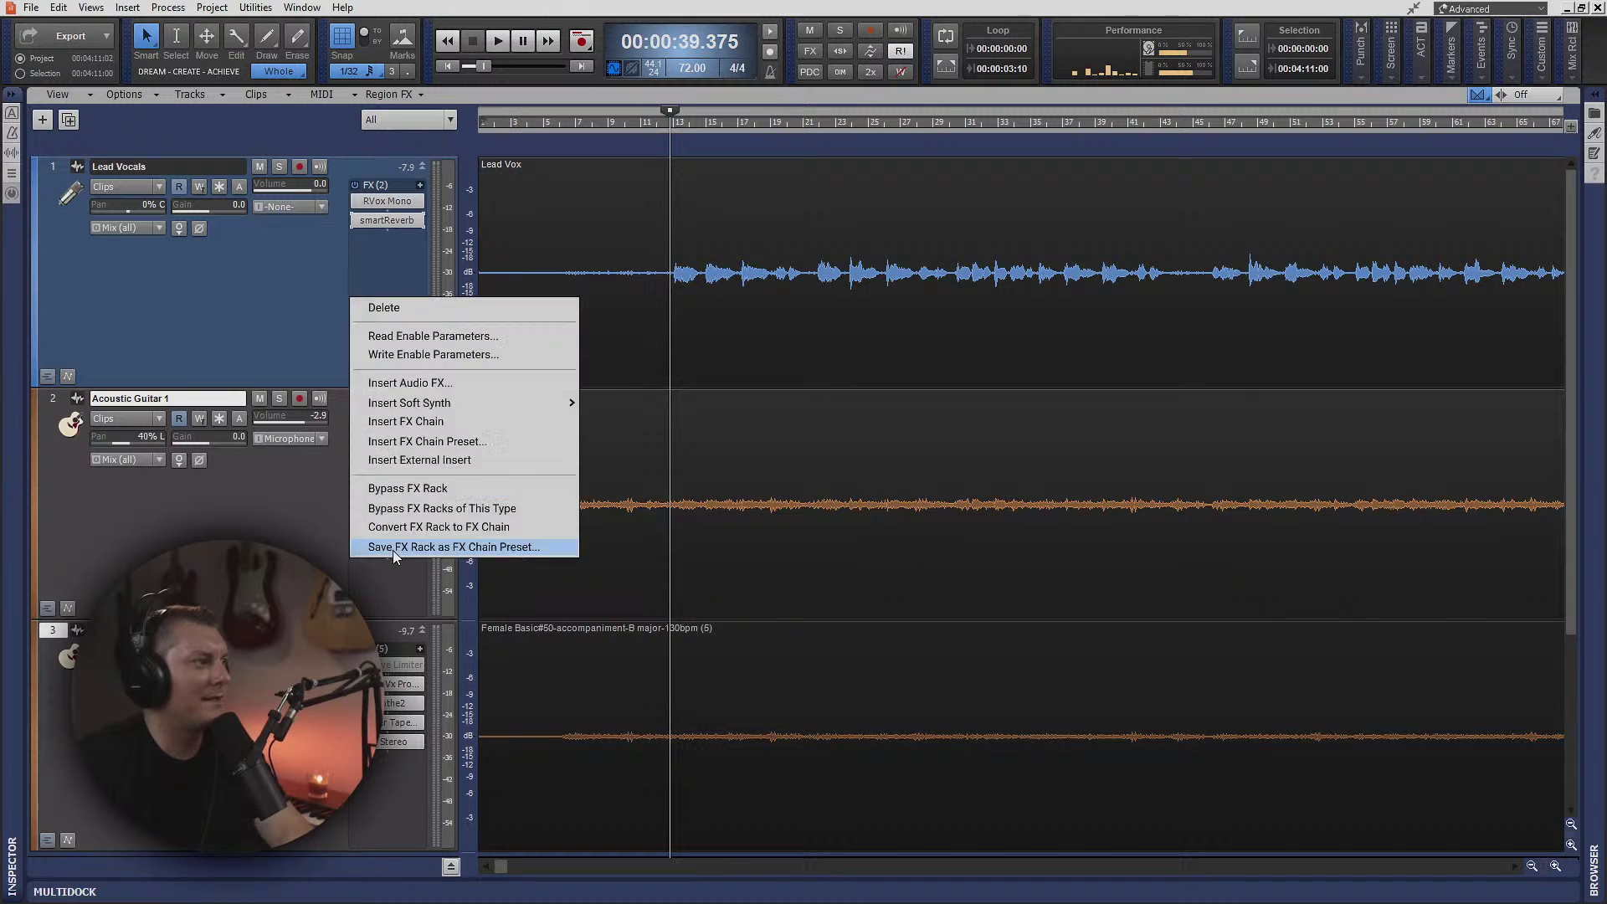
click(382, 306)
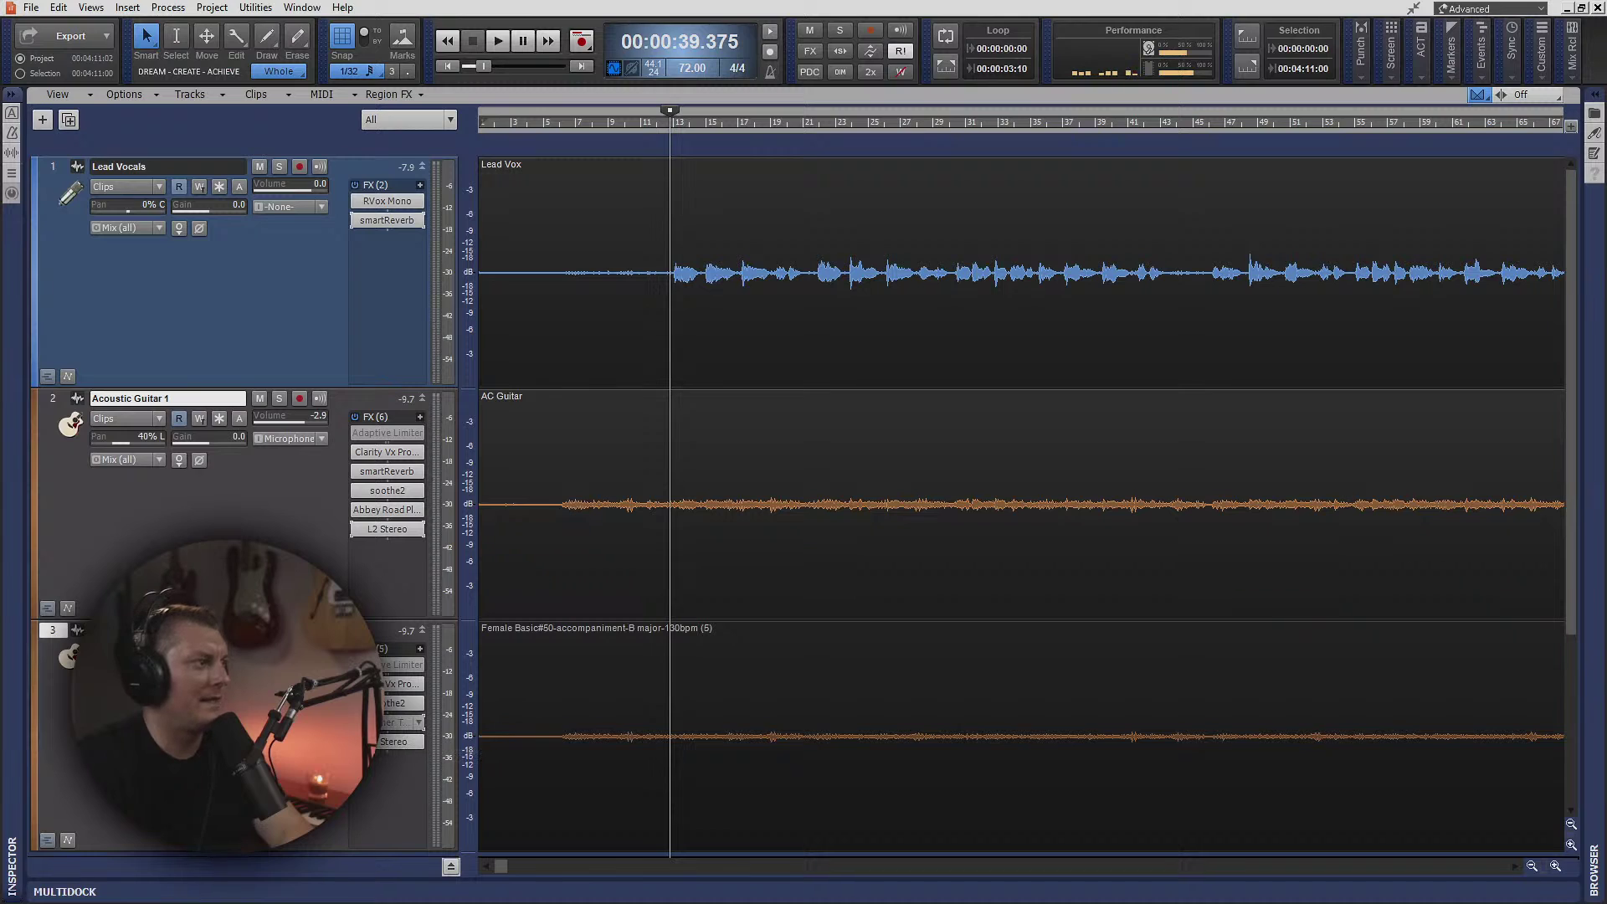
- Insert the J37 Mono tape effect on the third track, between Kramer Tape and the L2 limiter
right_click(388, 769)
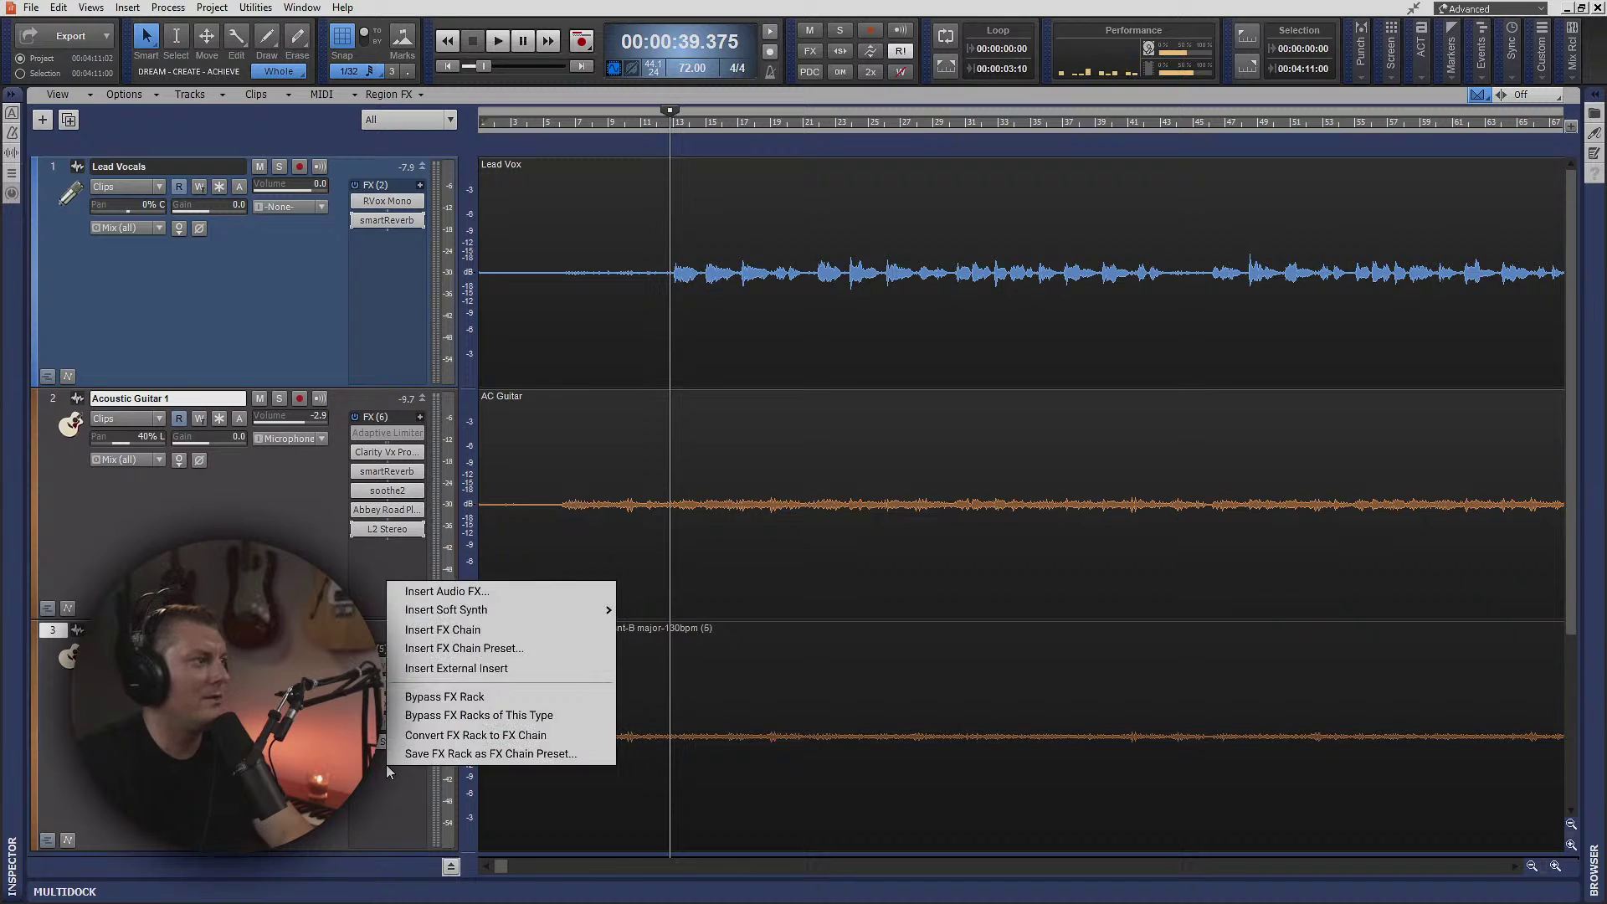
click(448, 592)
click(427, 60)
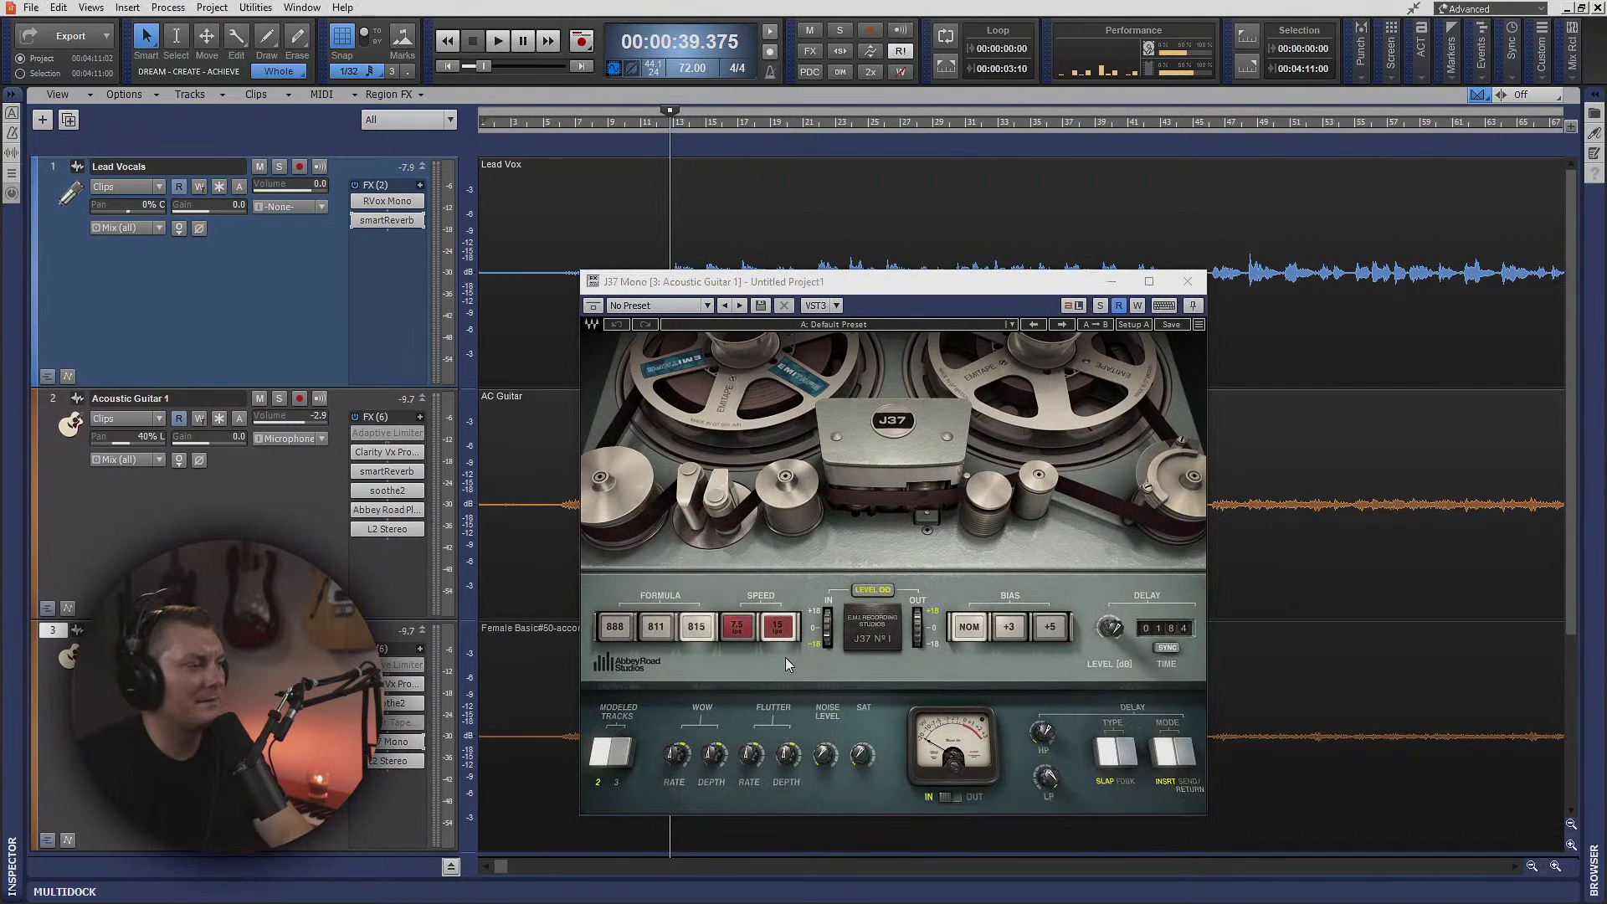
- Play the project, keep the J37 delay type on Slap, and raise its input level to about 9 dB
key(space)
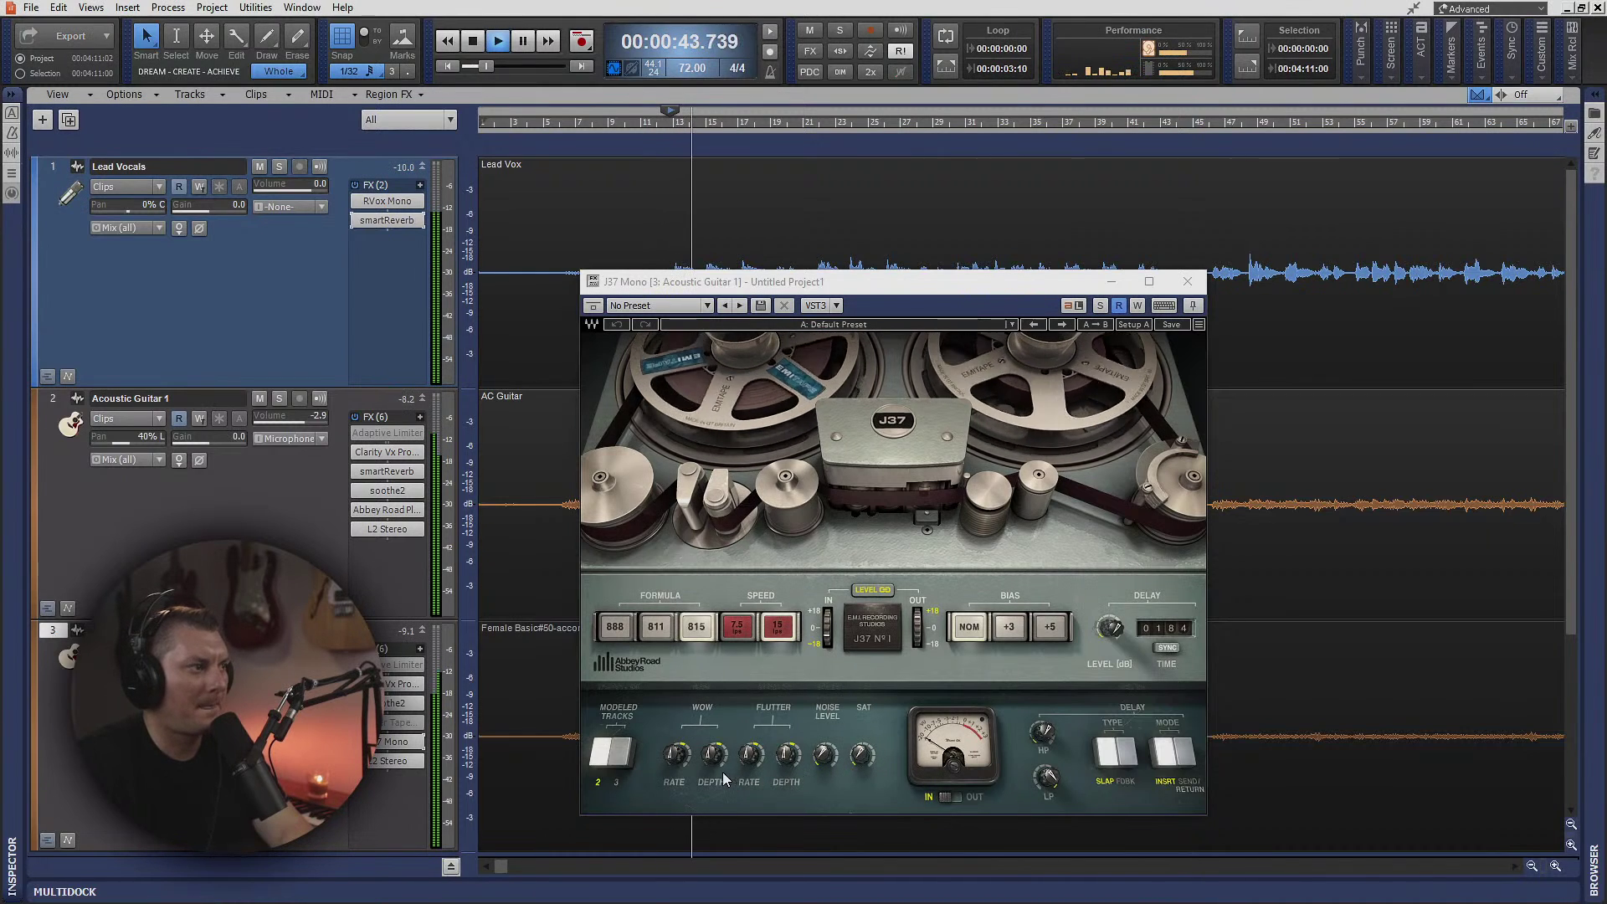
click(1127, 761)
click(1123, 761)
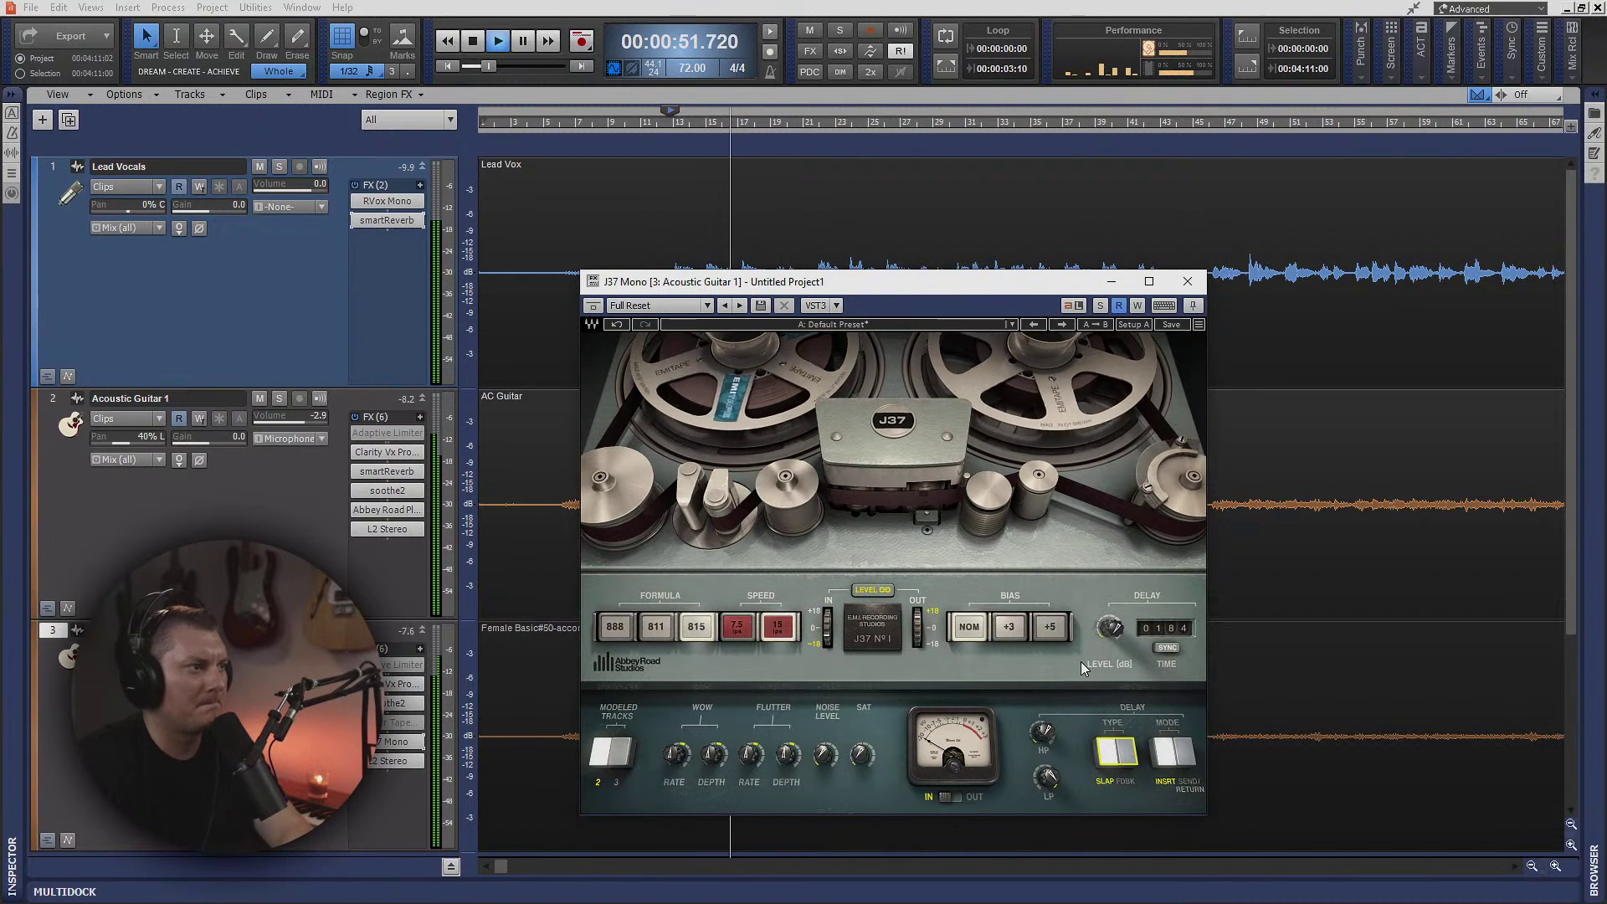
drag(831, 640, 831, 651)
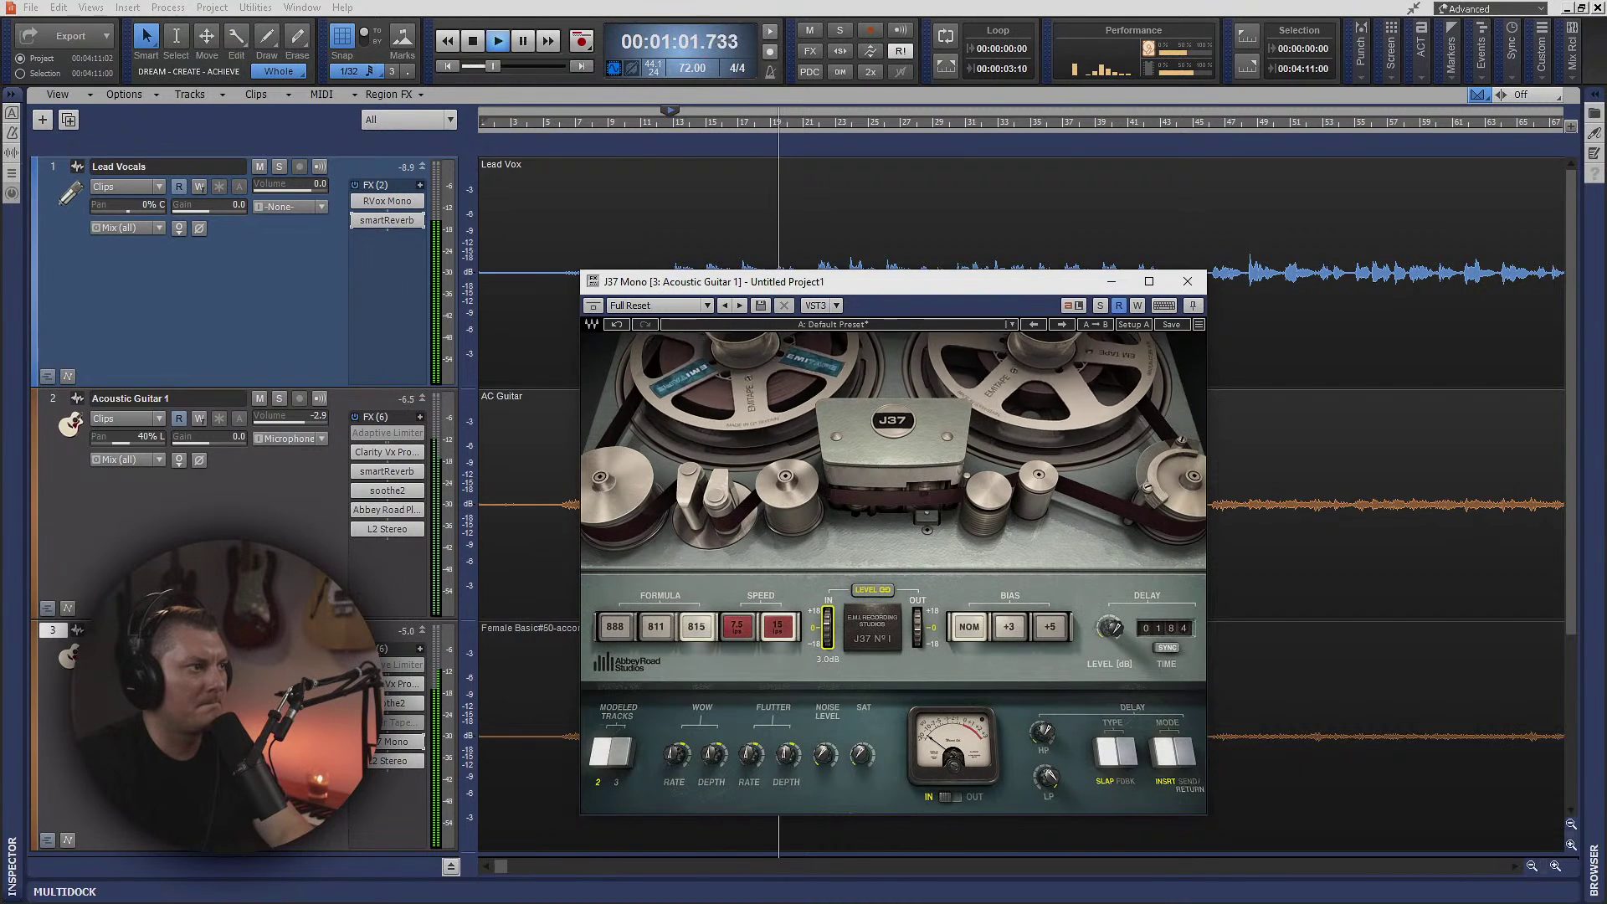
drag(827, 627, 827, 614)
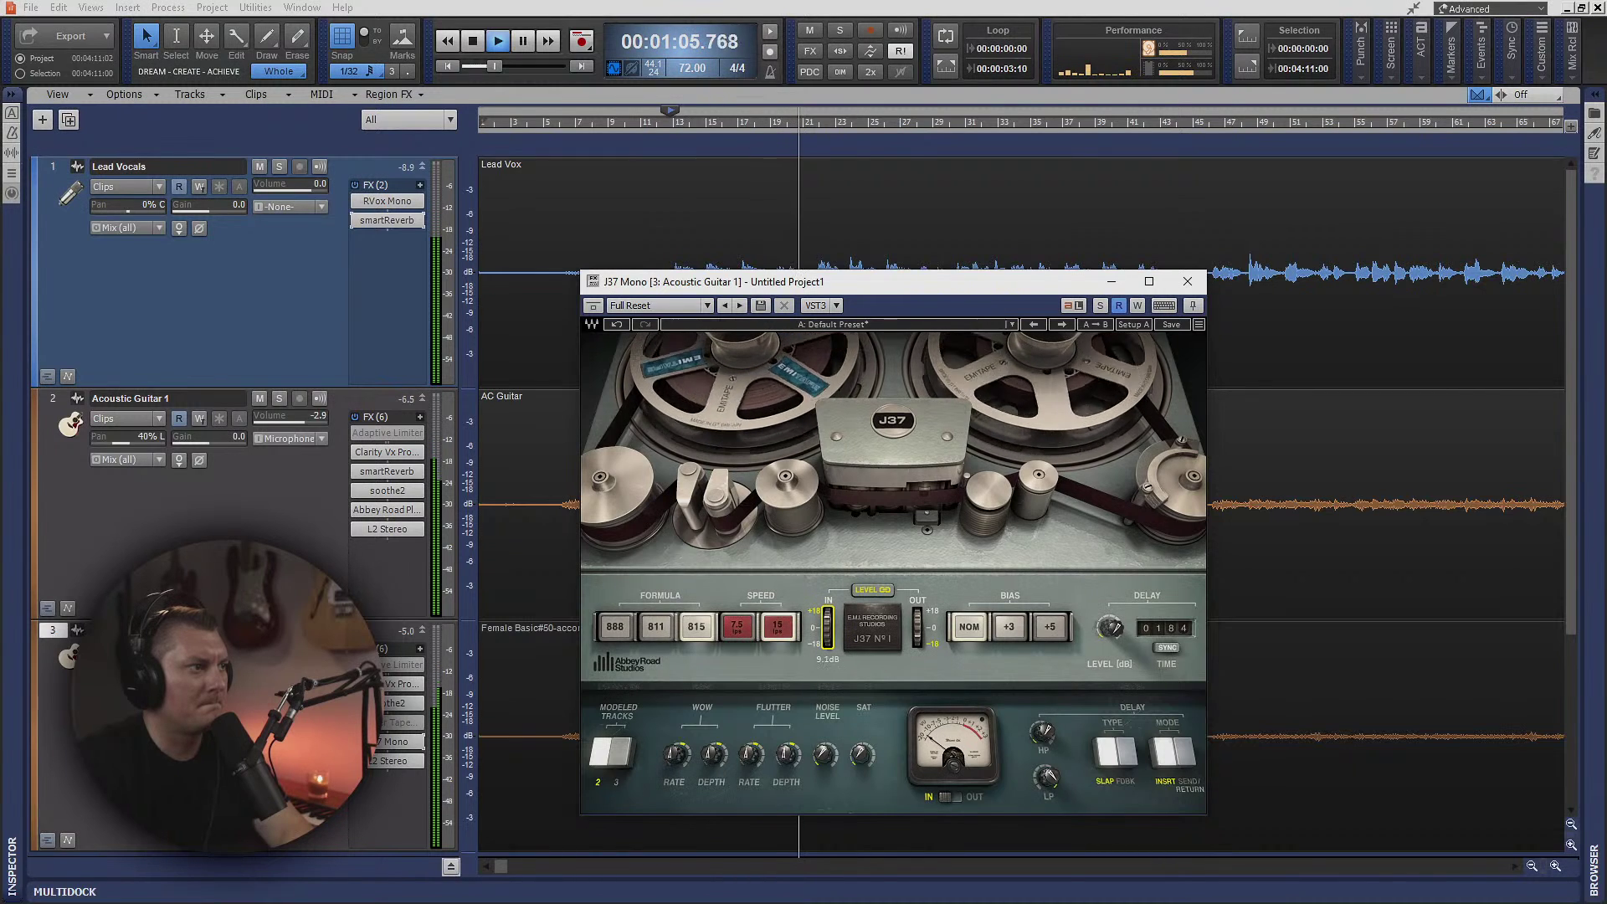
- Solo the third track, try the J37 tape bias at +5, and set the bias to +3
click(1099, 306)
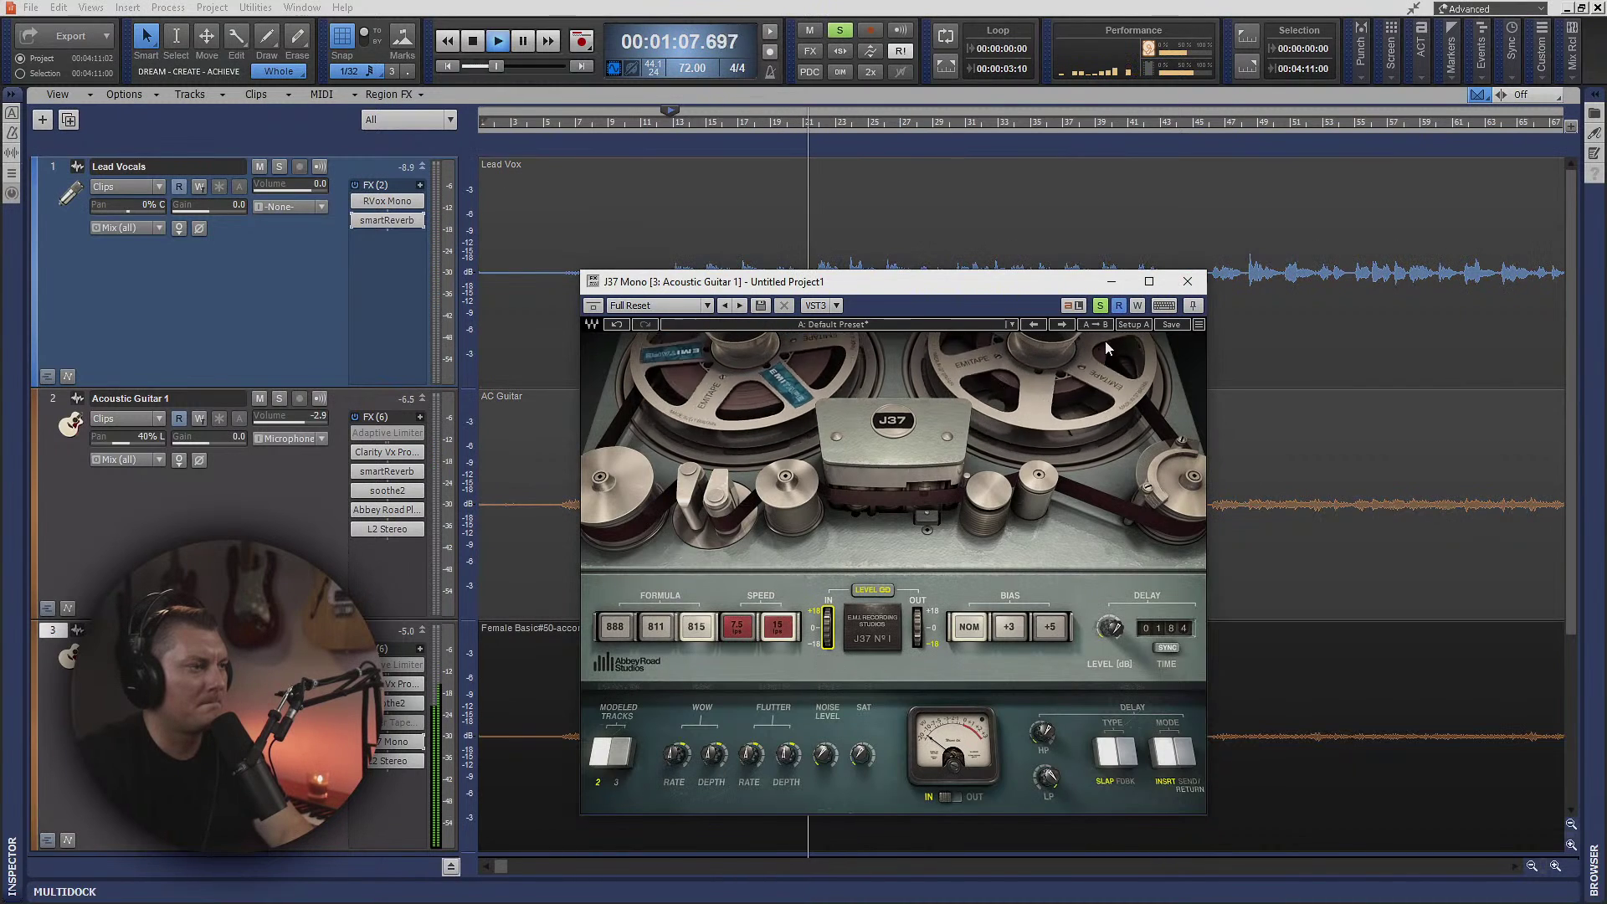
click(1010, 630)
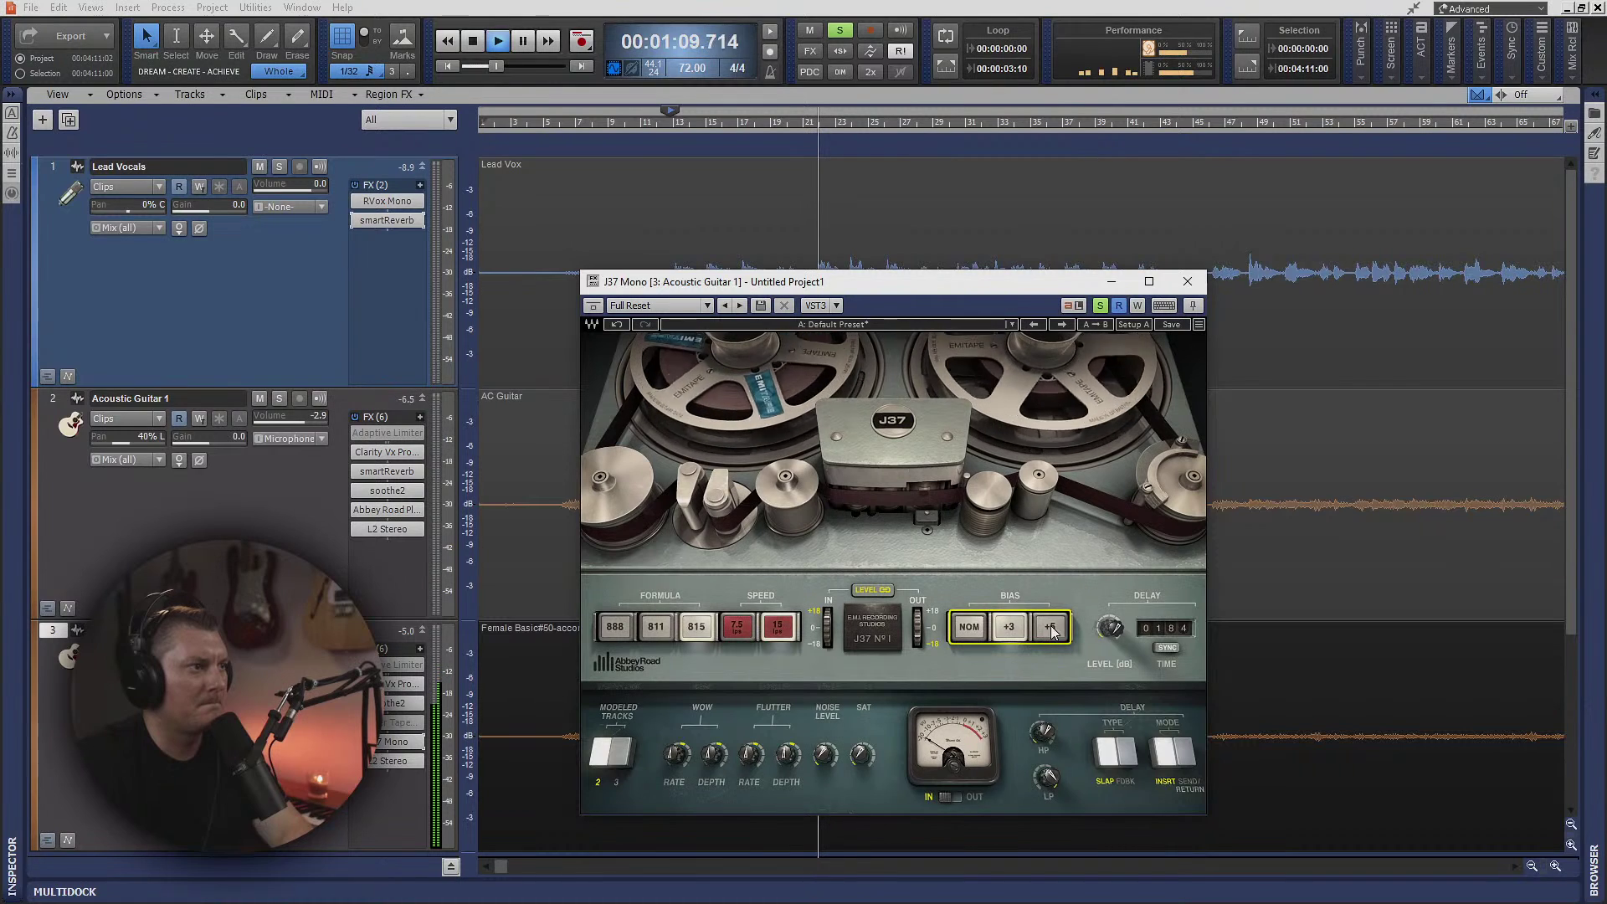
click(1051, 628)
click(1109, 632)
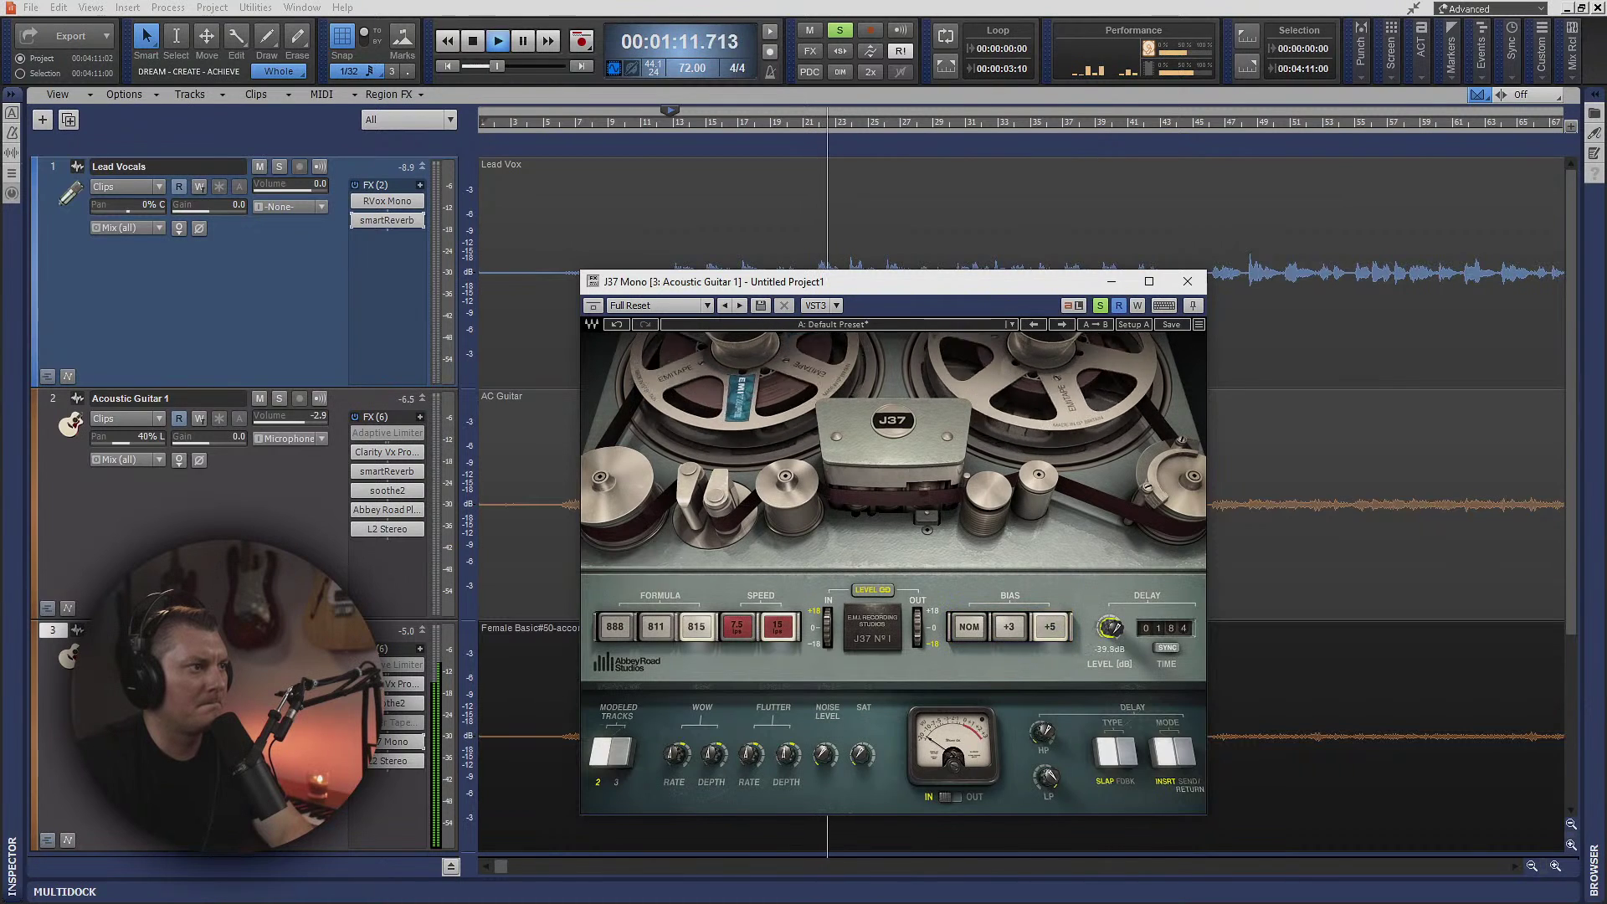
click(1008, 629)
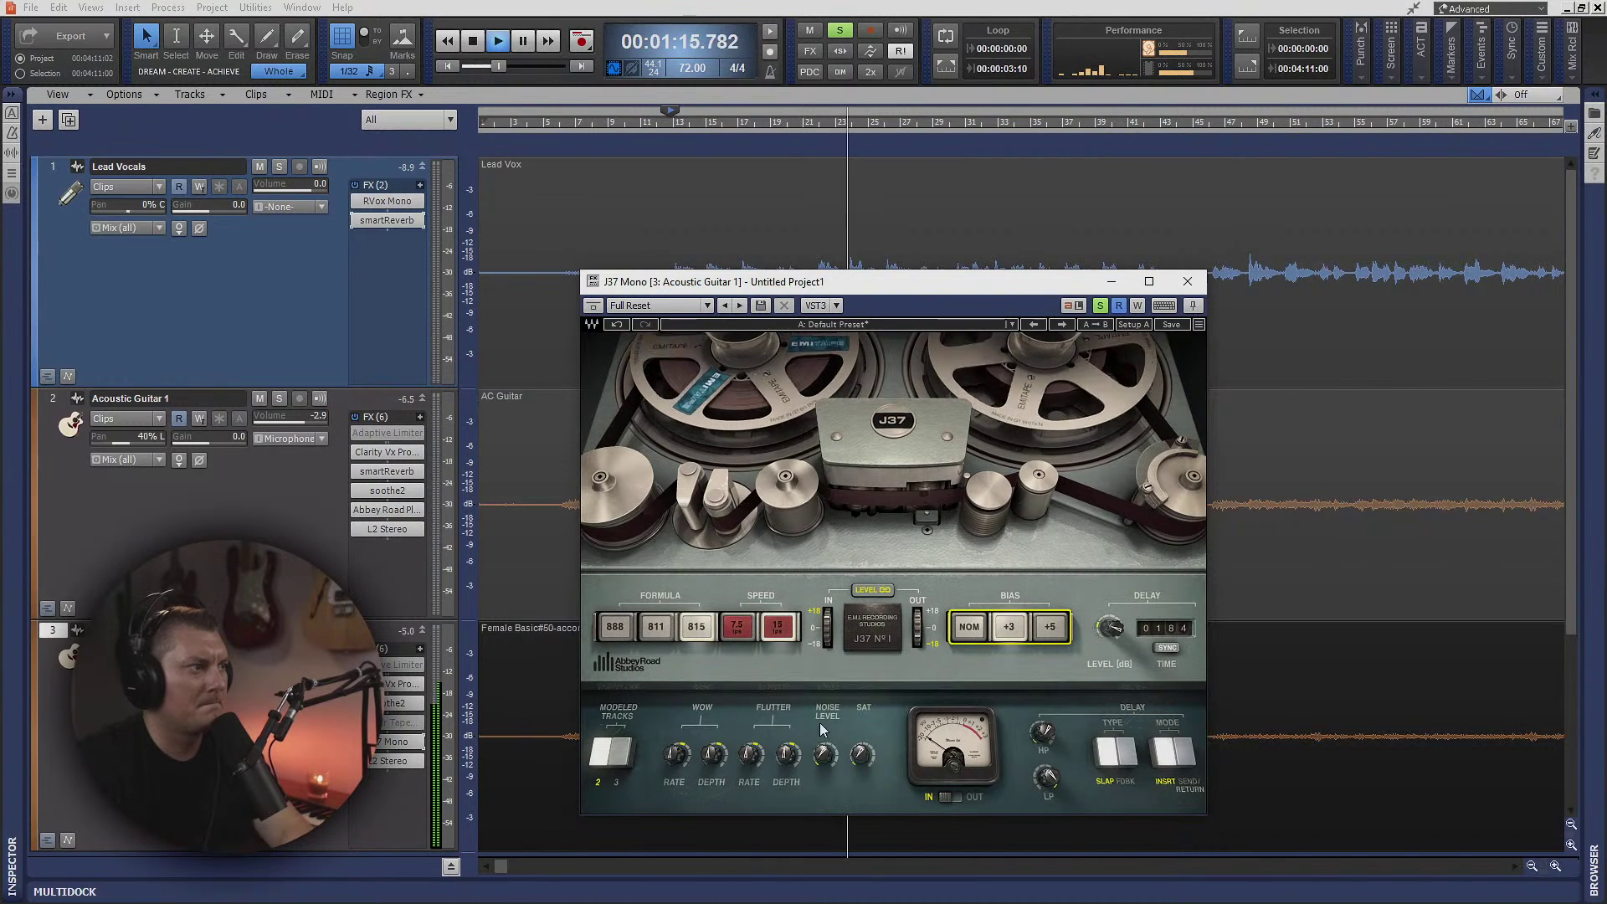
- Raise the J37 tape saturation slightly on the third track, close the plug-in, and stop playback
click(608, 756)
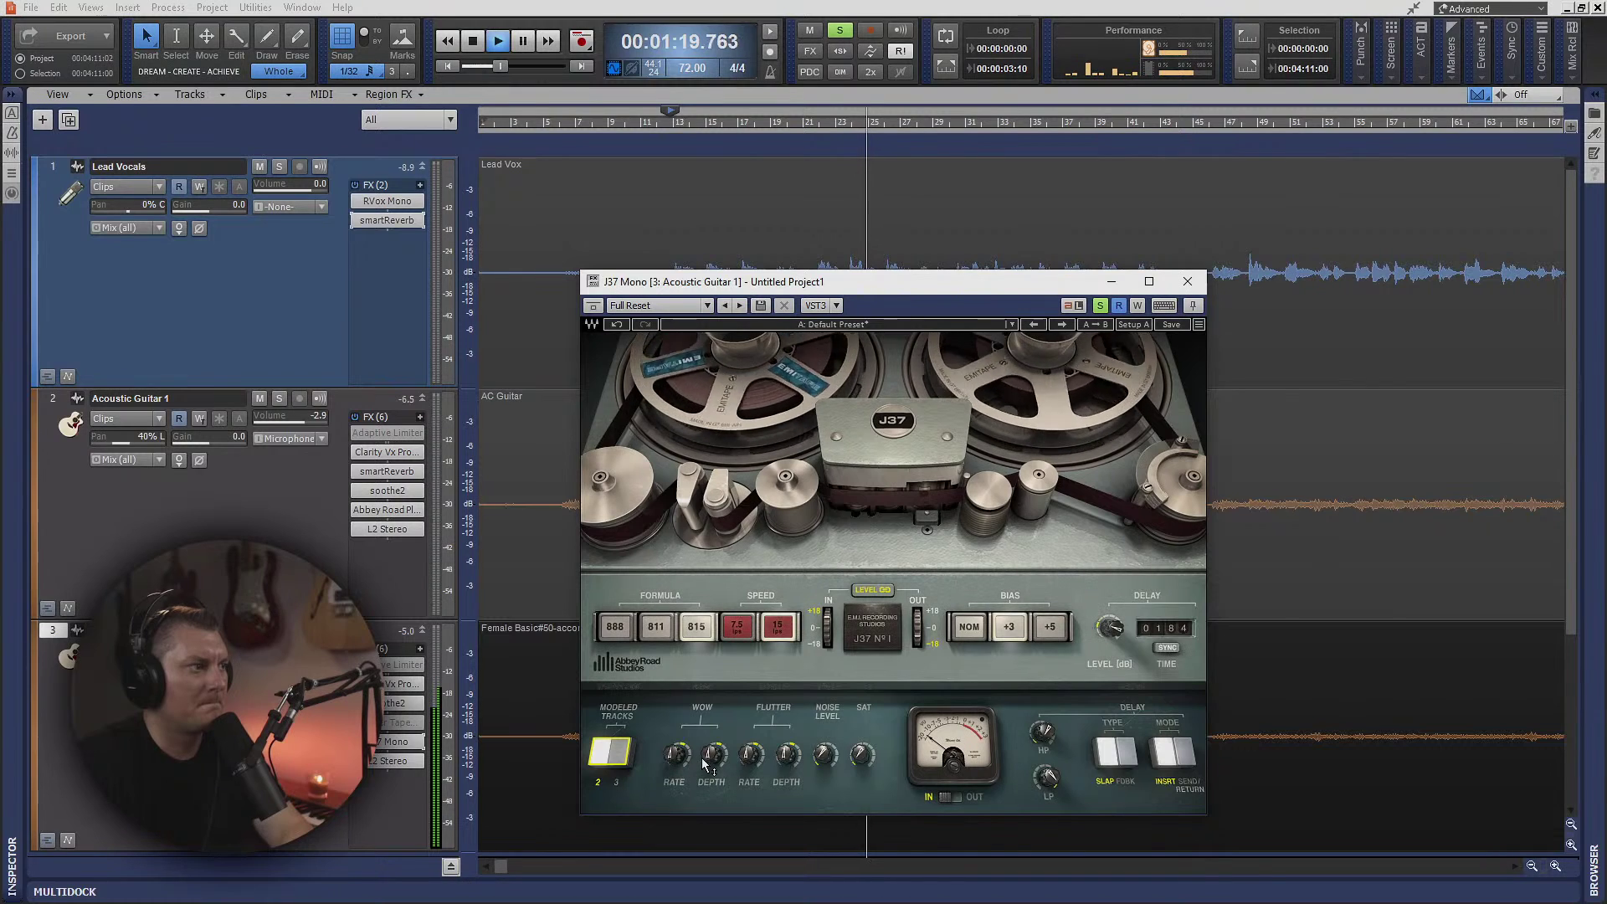
click(827, 756)
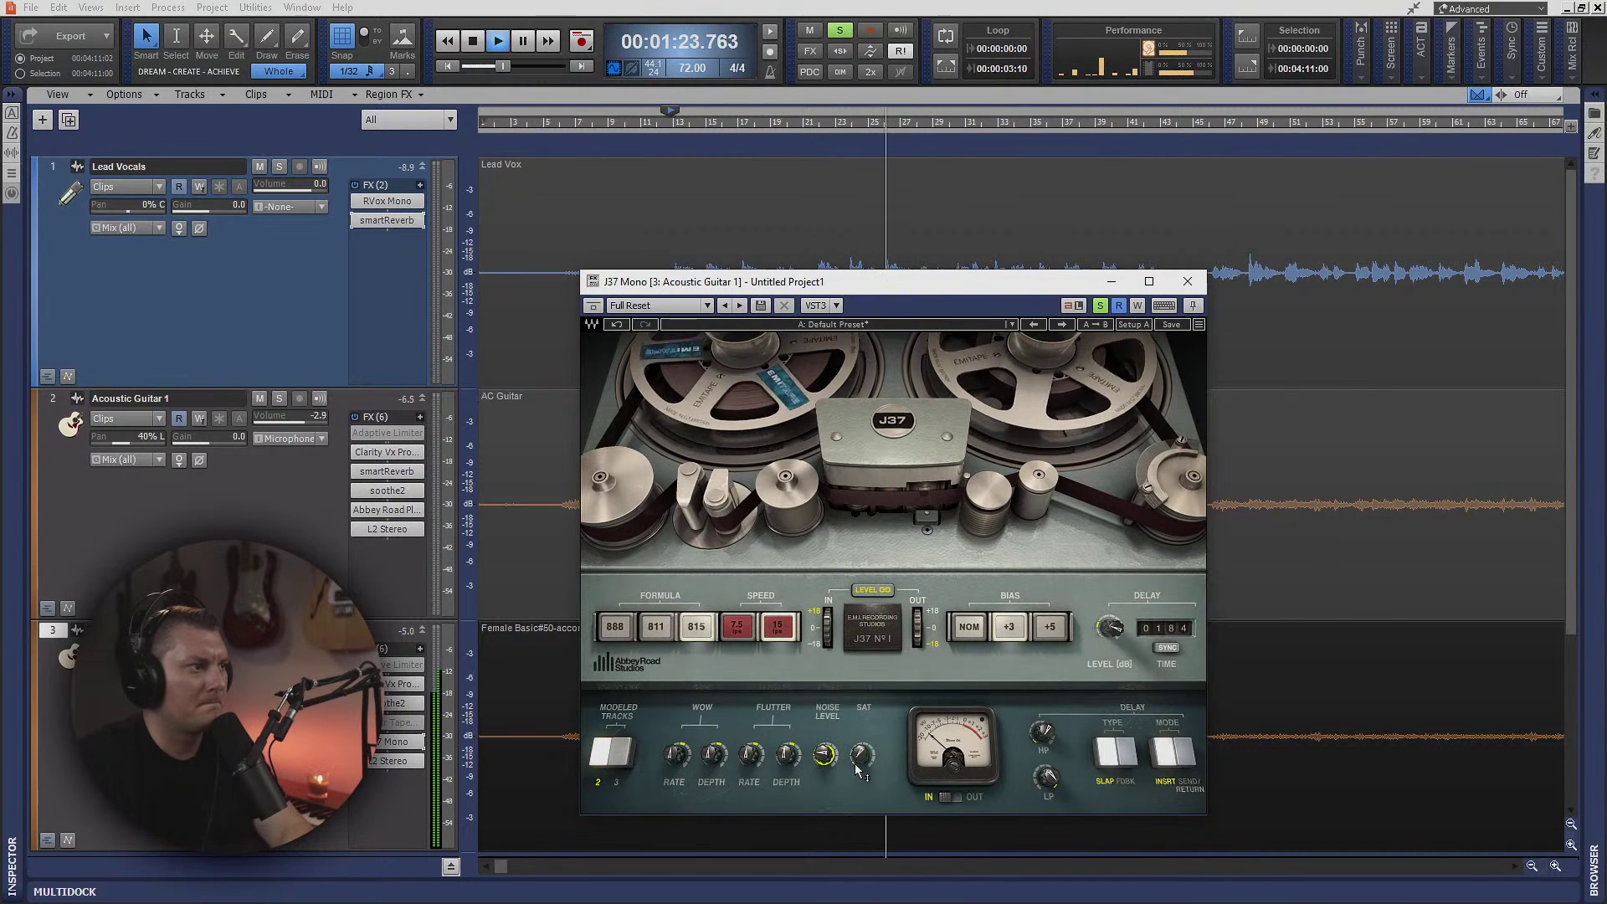
drag(862, 755, 861, 745)
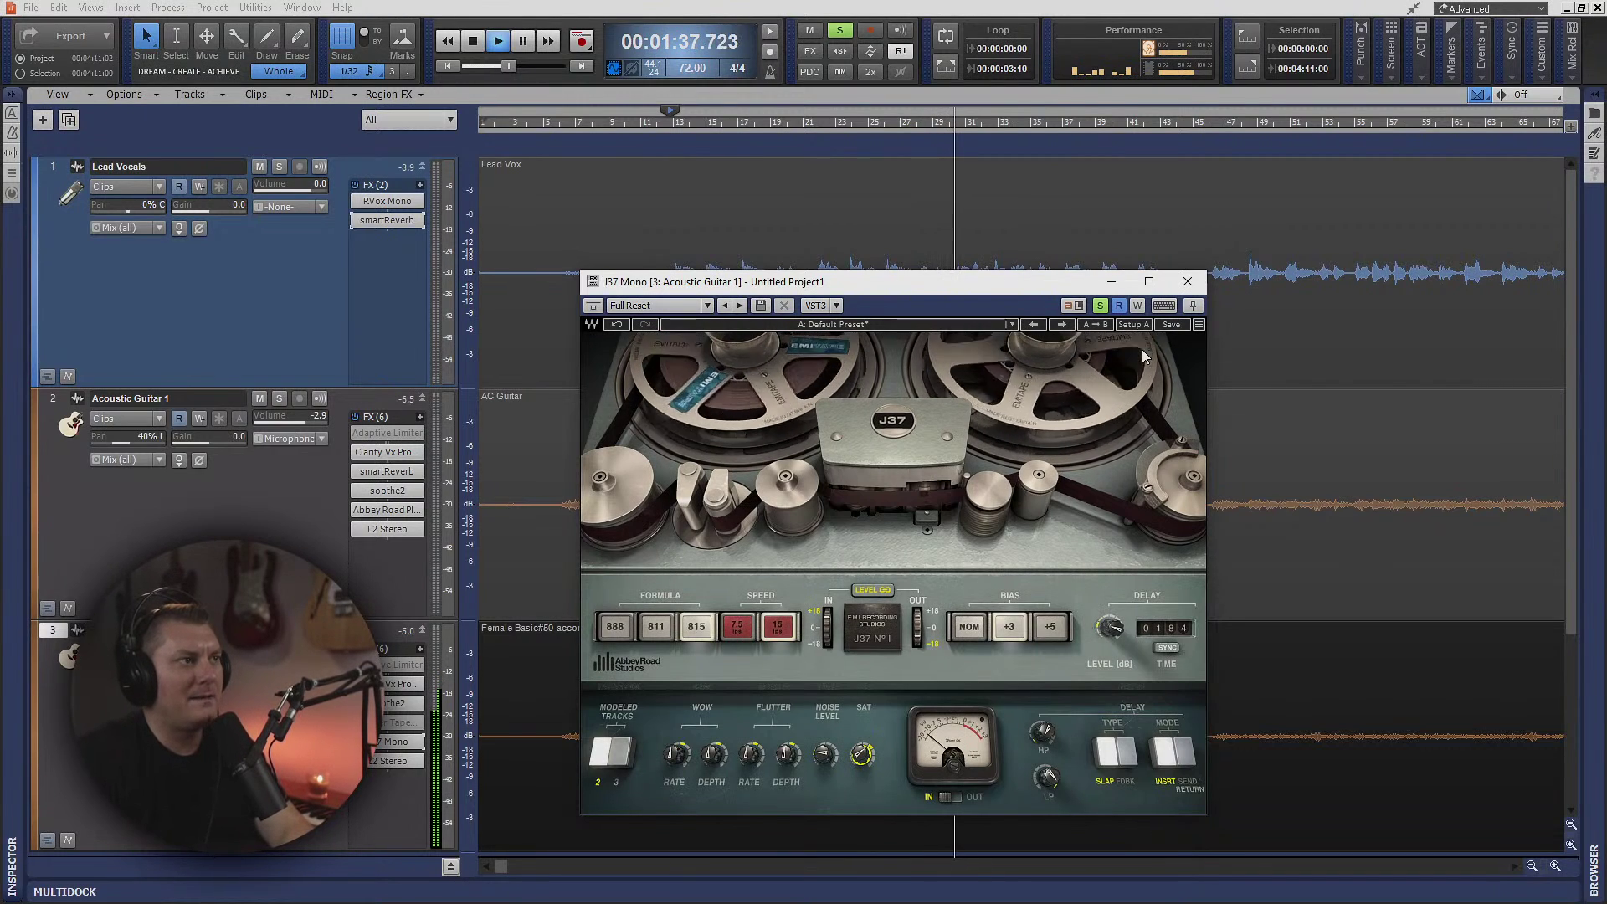
click(1186, 282)
key(space)
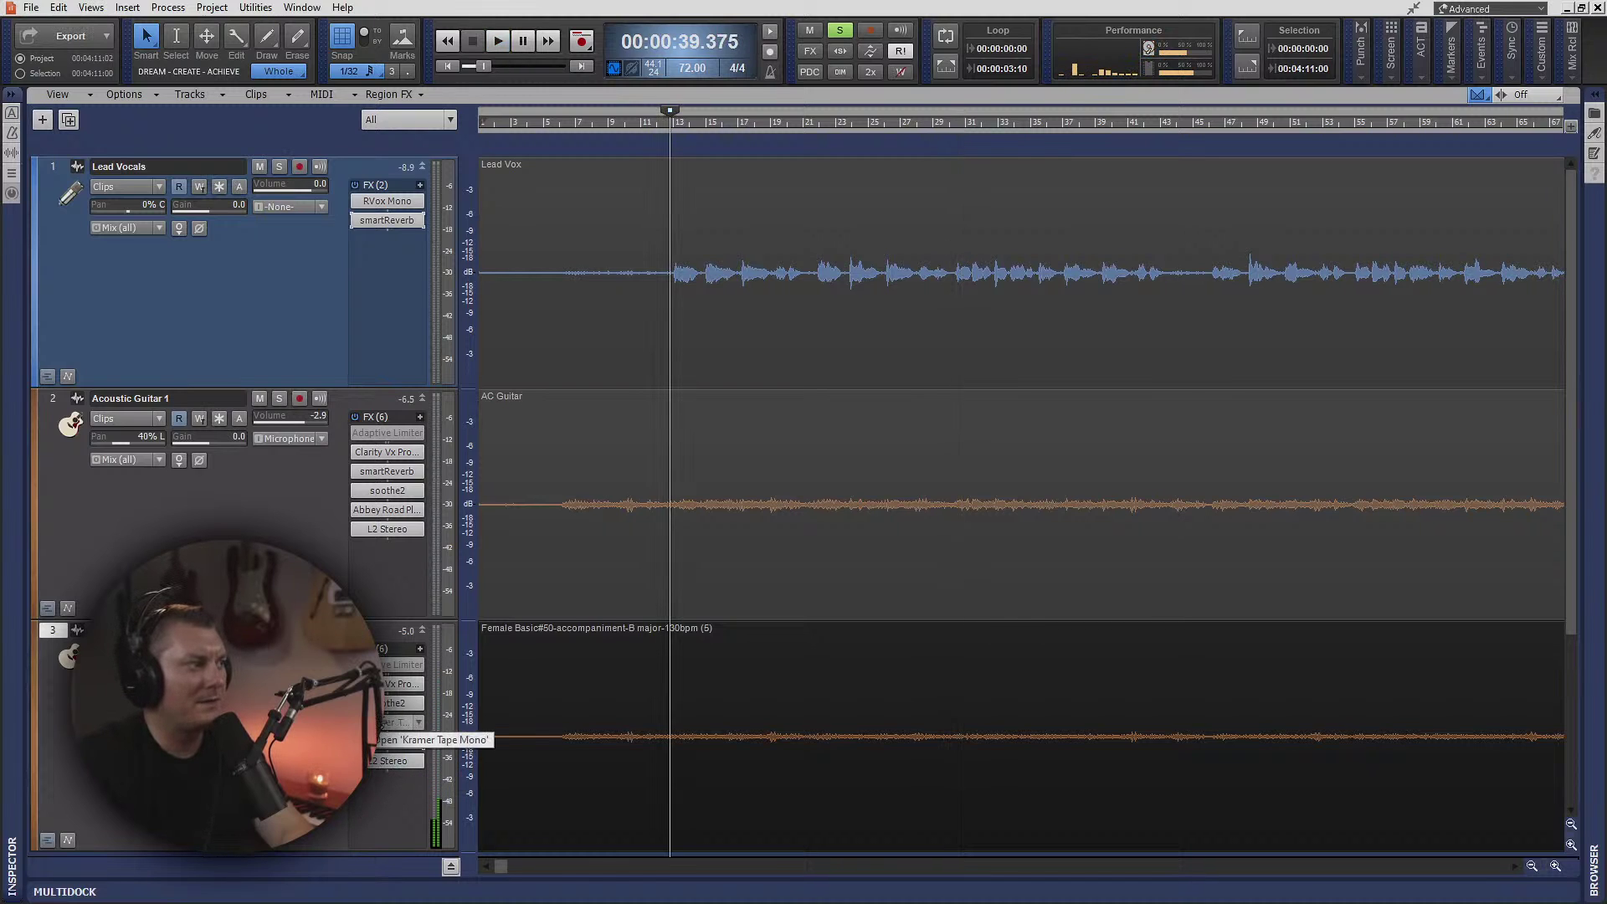
- Delete the Kramer Tape Mono effect from the third track
double_click(397, 722)
right_click(352, 473)
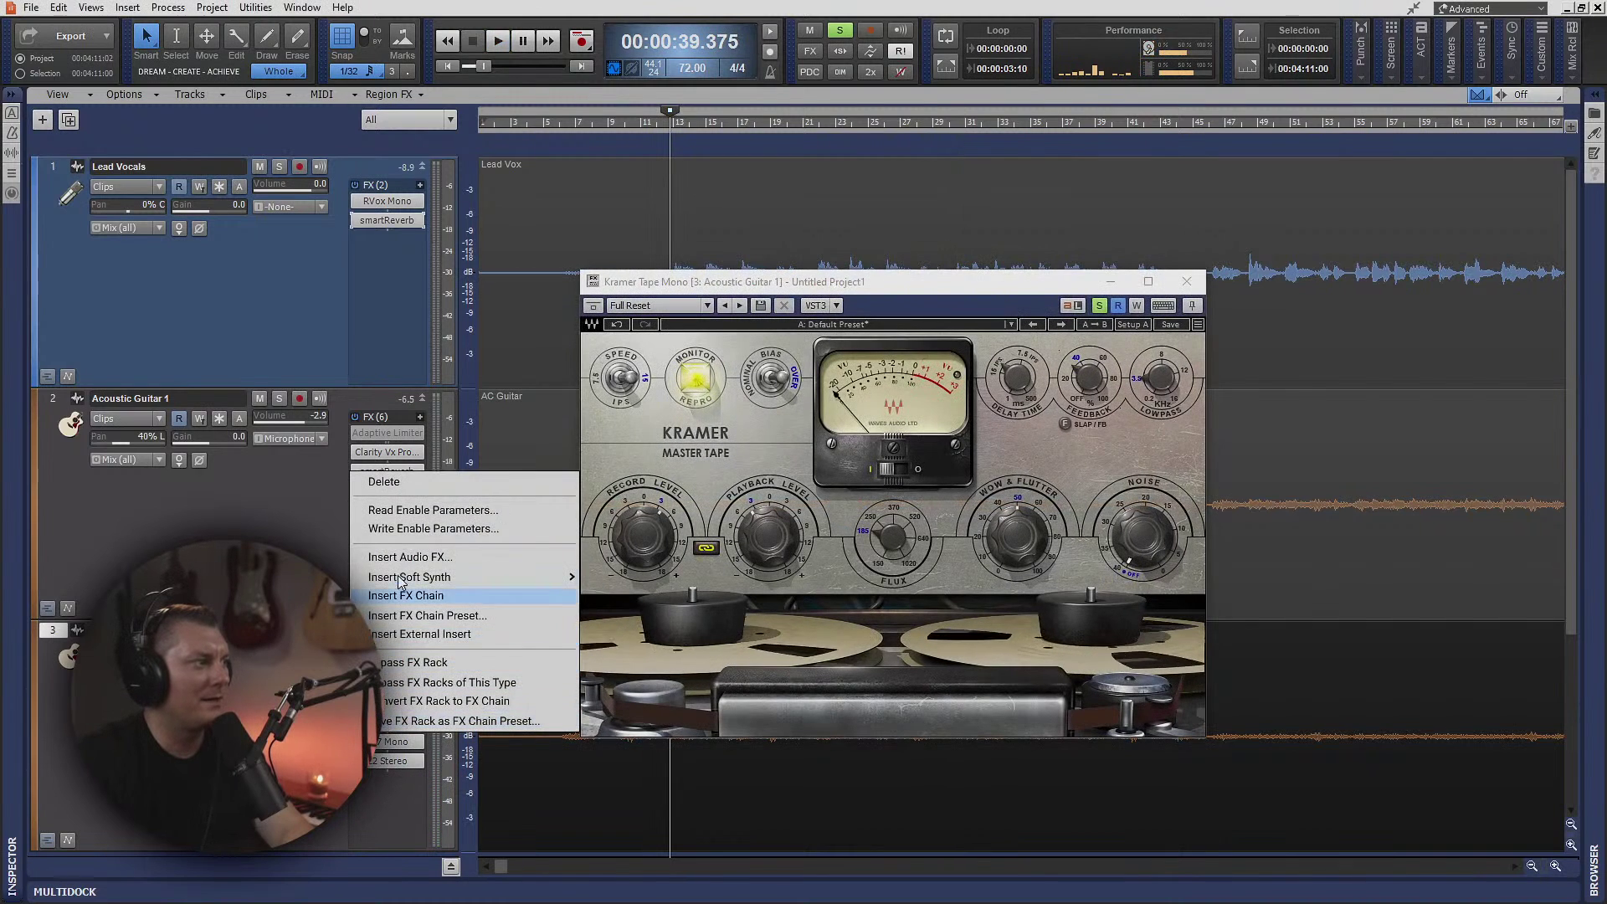
click(392, 483)
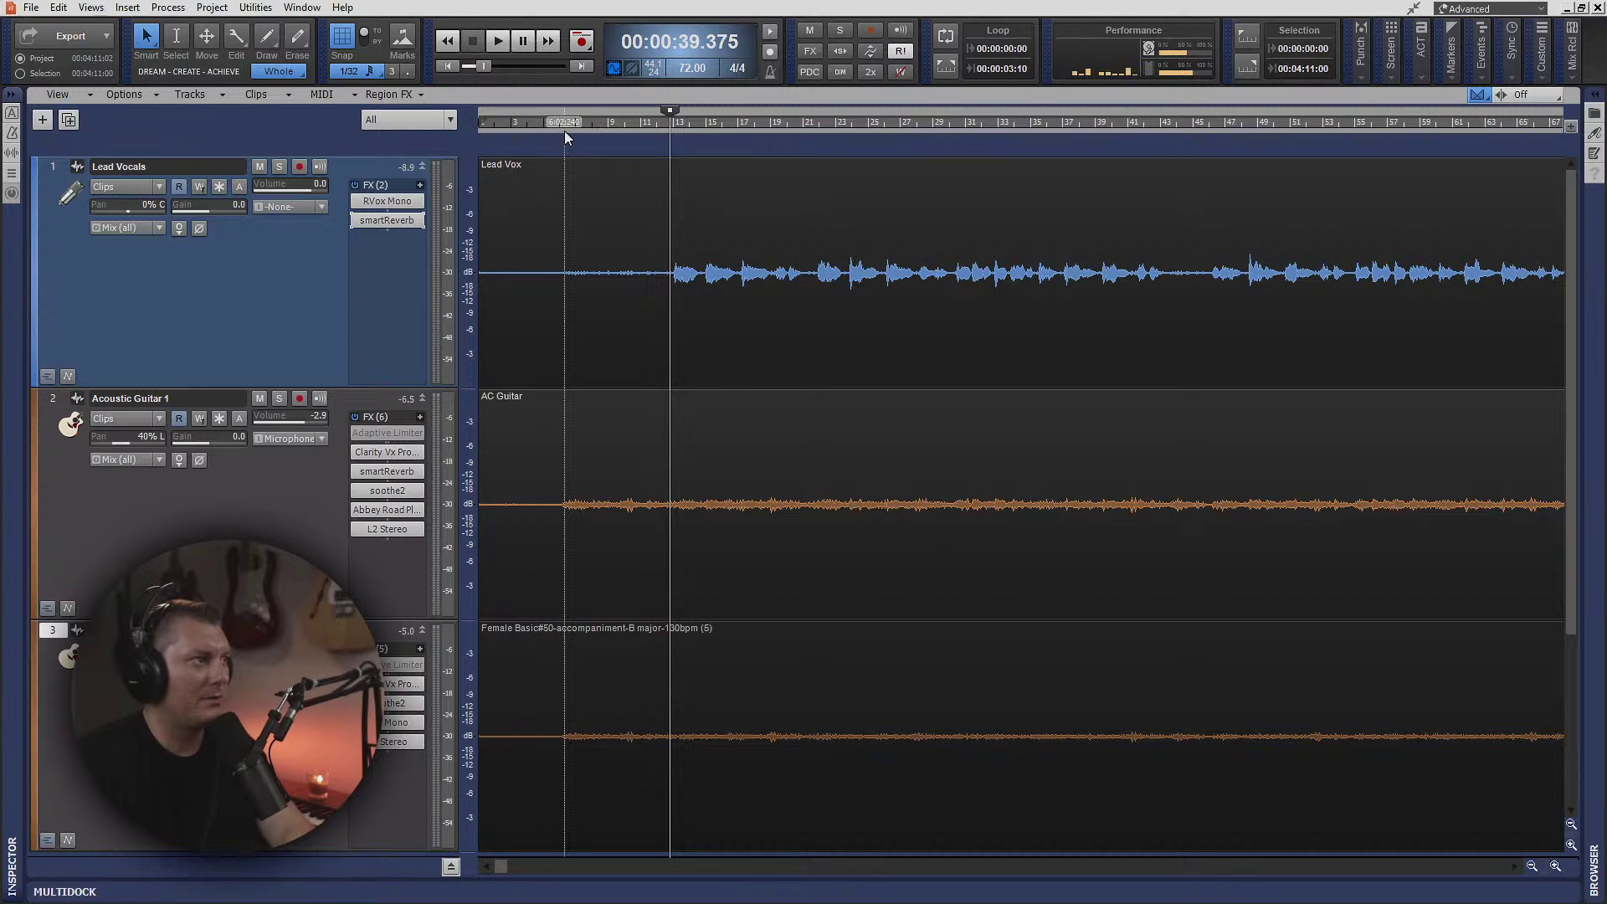
- Play the mix, lower the J37 saturation slightly on the third track, close the plug-in, and stop playback
key(space)
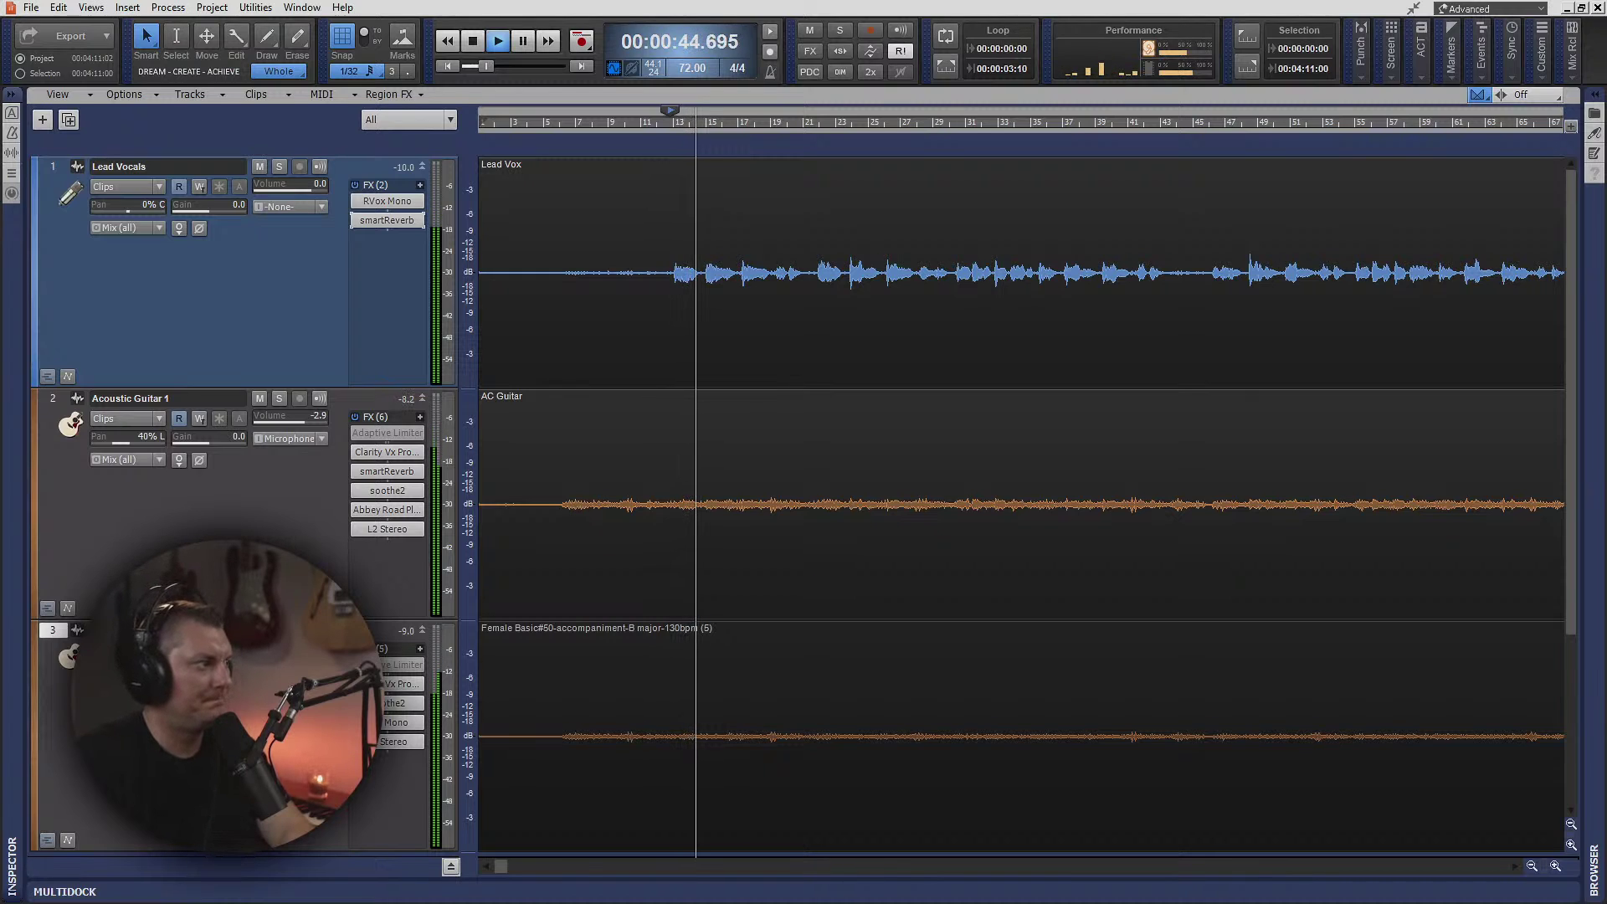
click(401, 510)
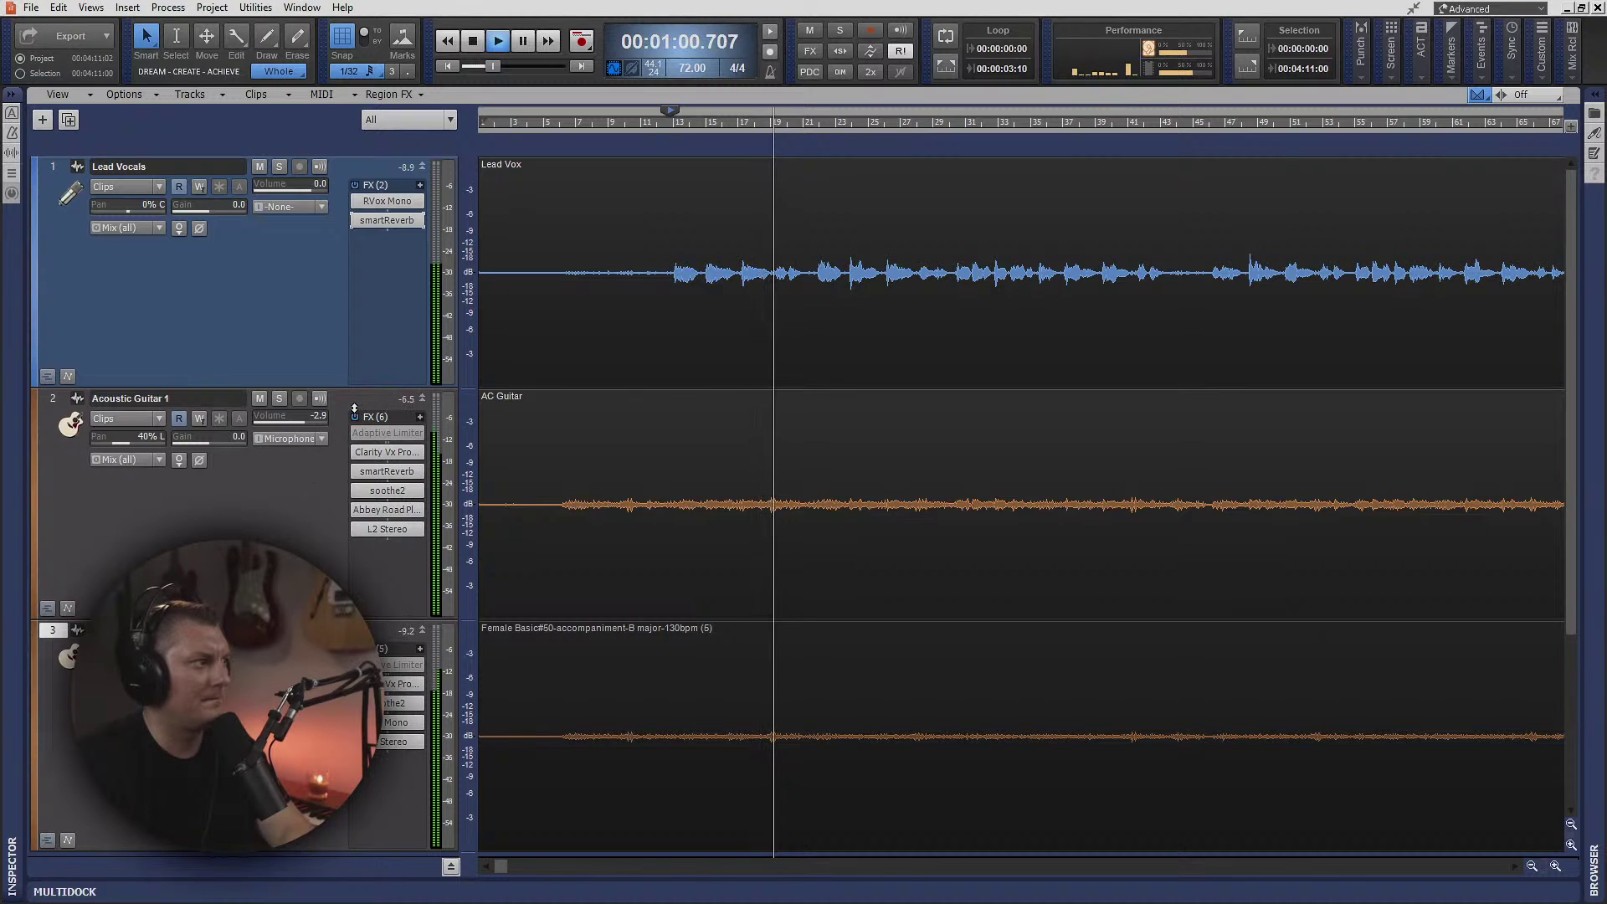
double_click(400, 725)
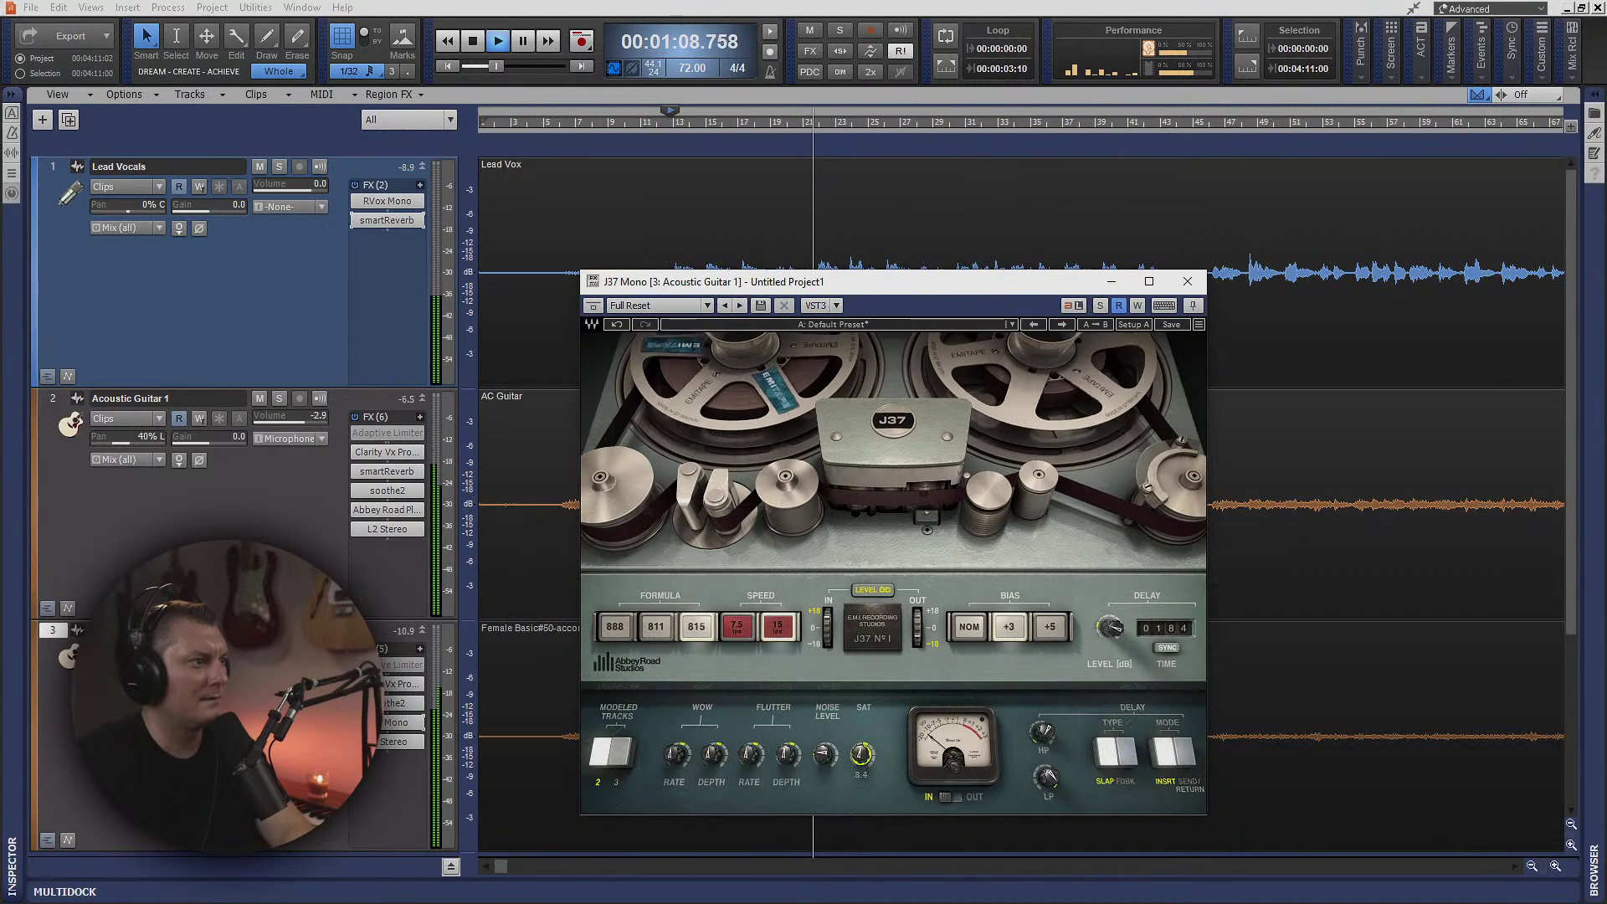
drag(854, 766, 854, 774)
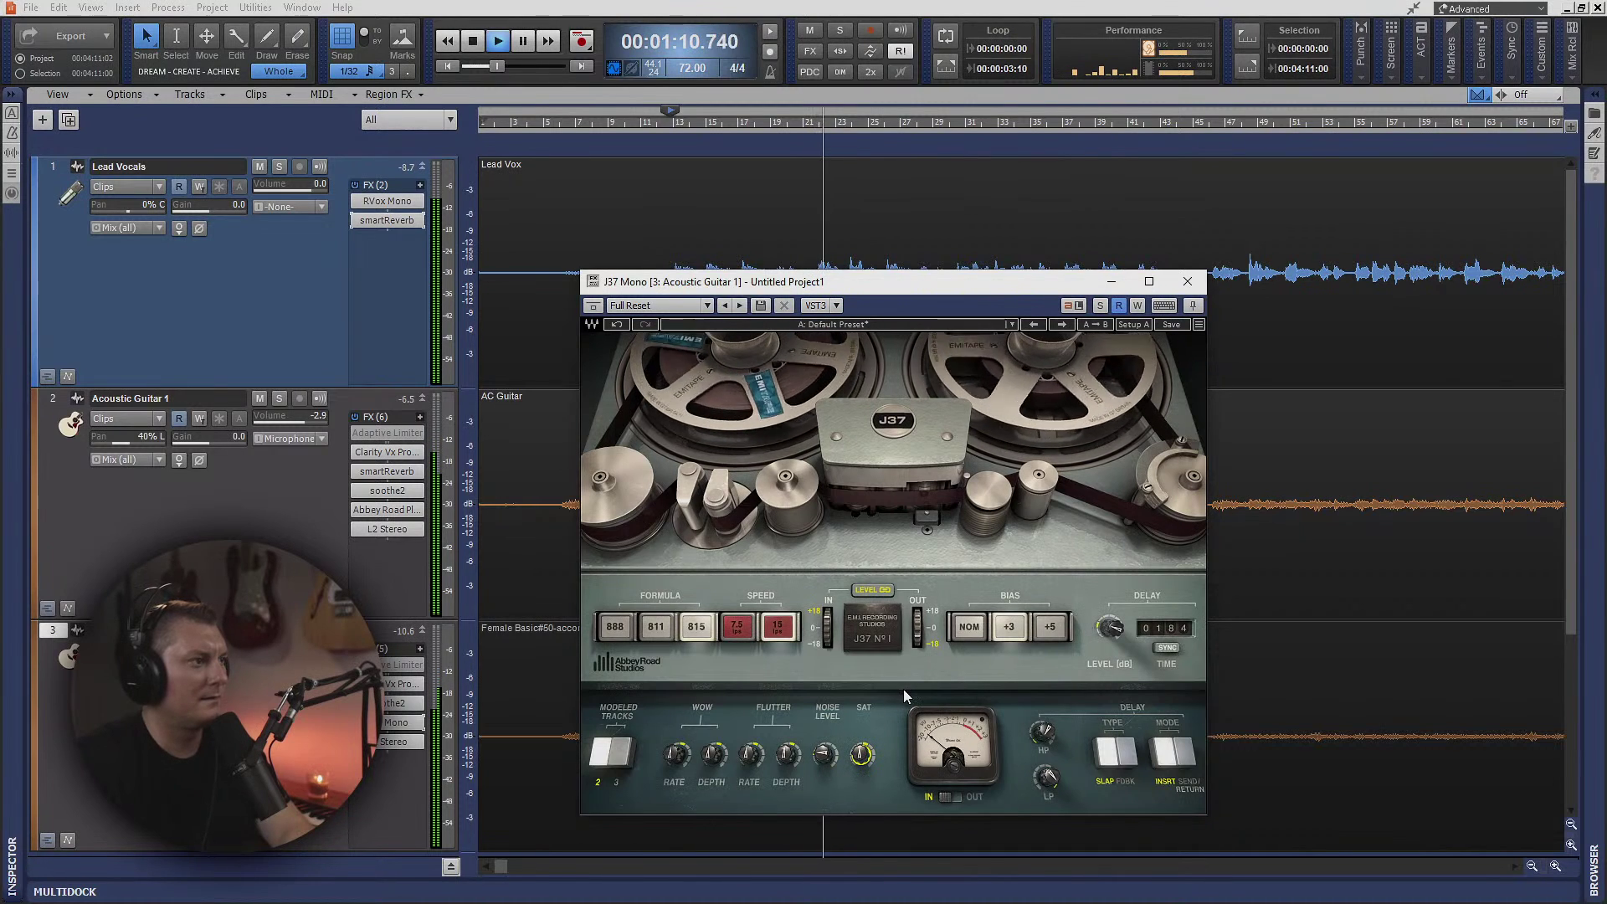
click(1186, 281)
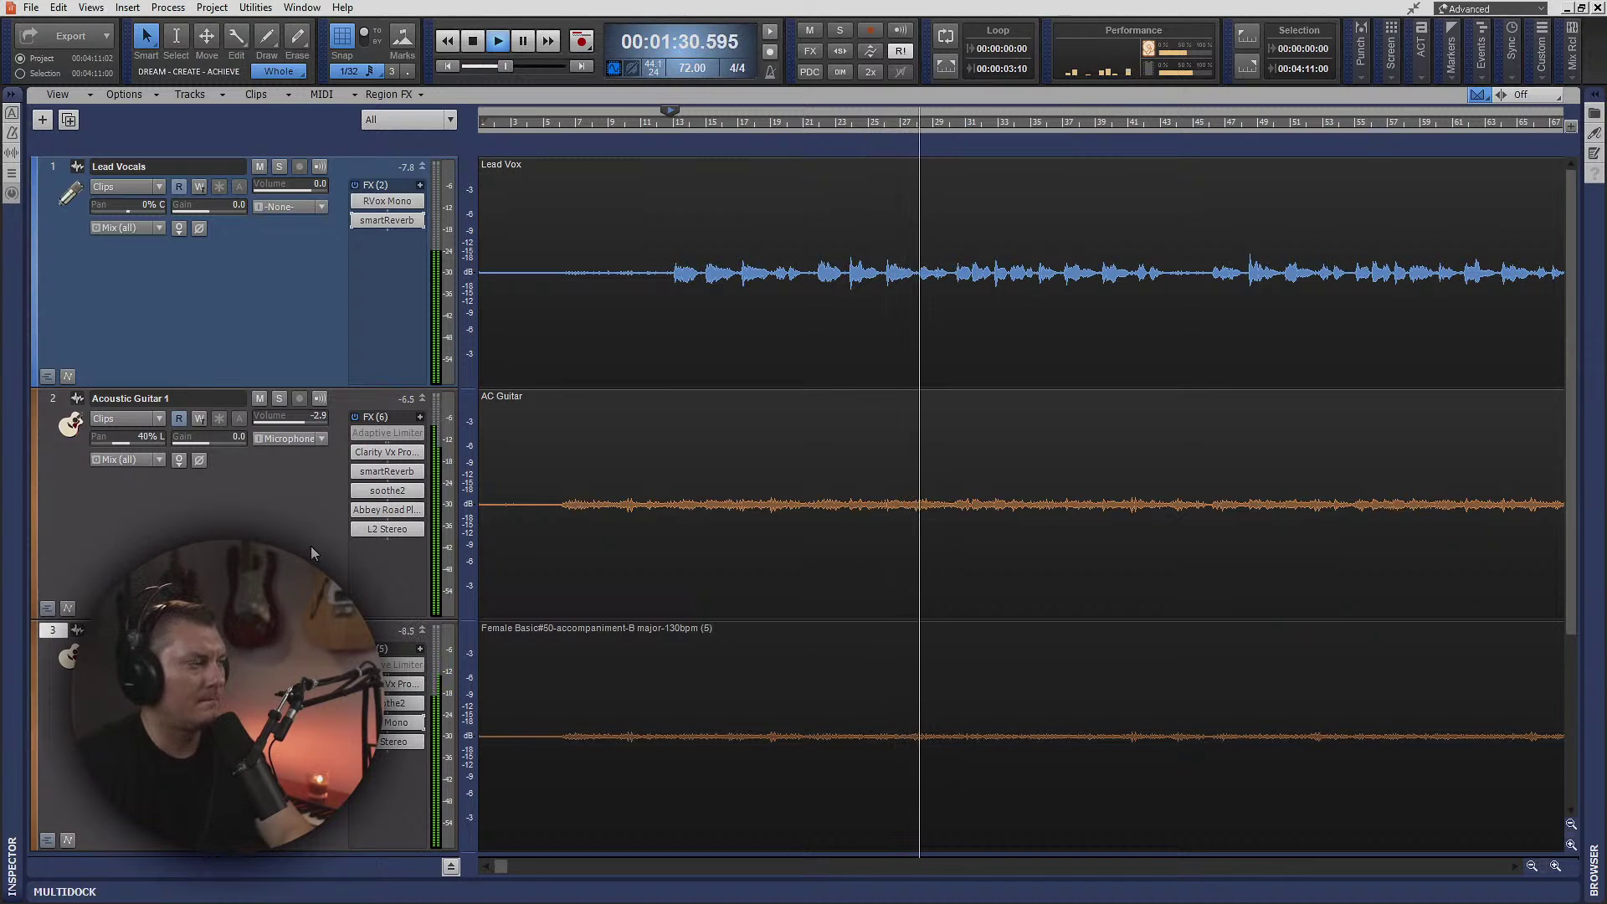
key(space)
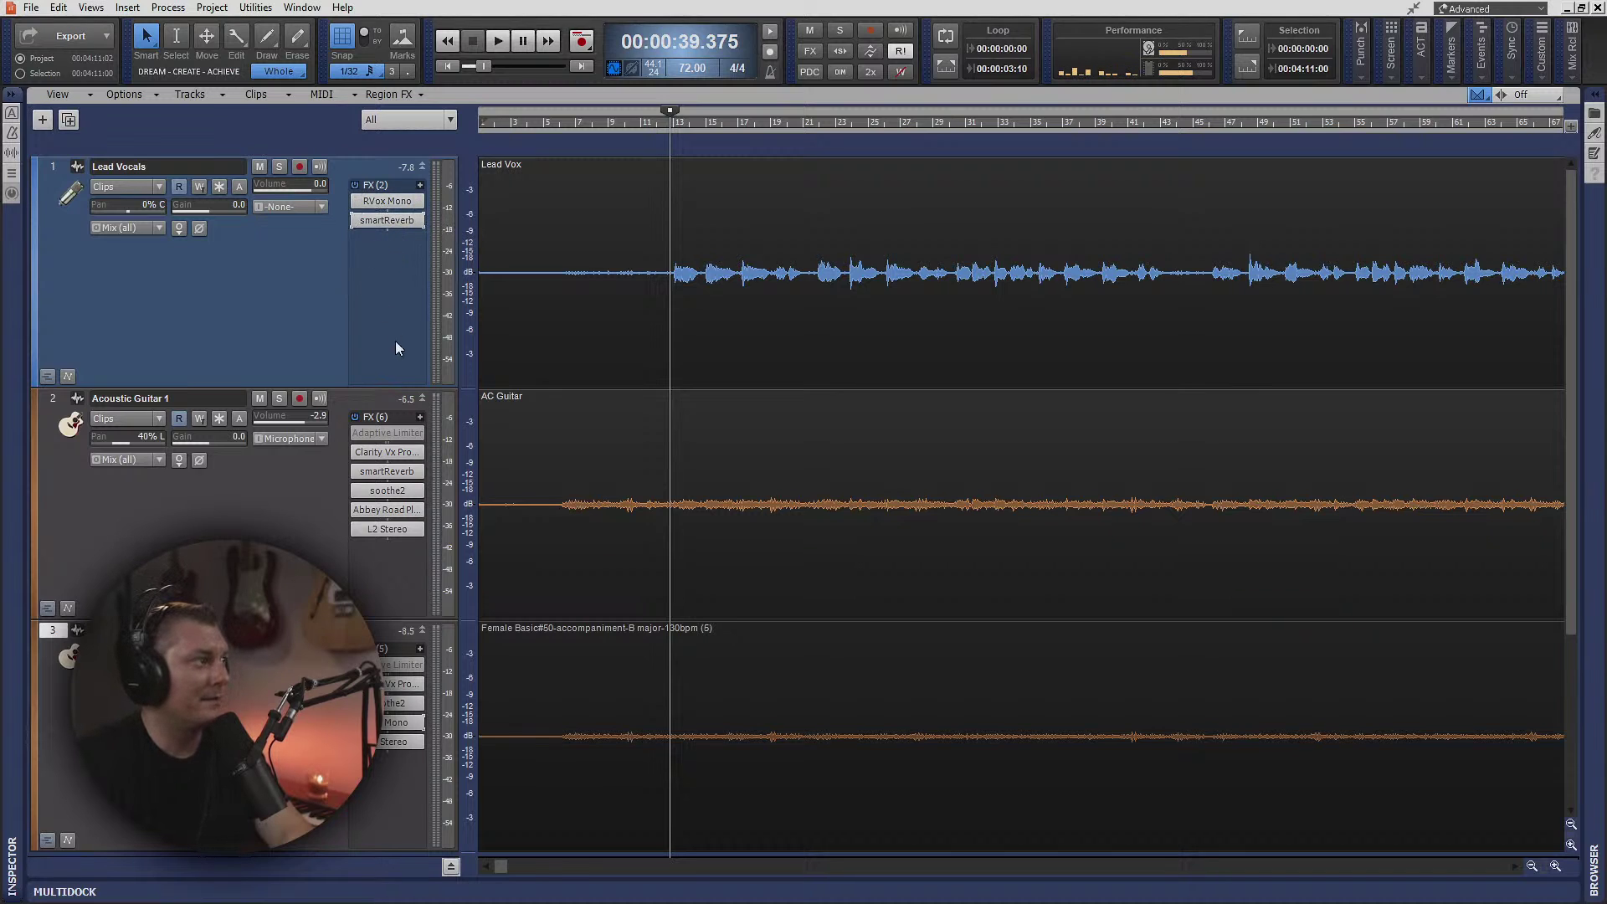
- Make the Lead Vocals track taller, insert the Waves NS1 Mono noise suppressor, and place it before RVox Mono
drag(396, 385, 418, 595)
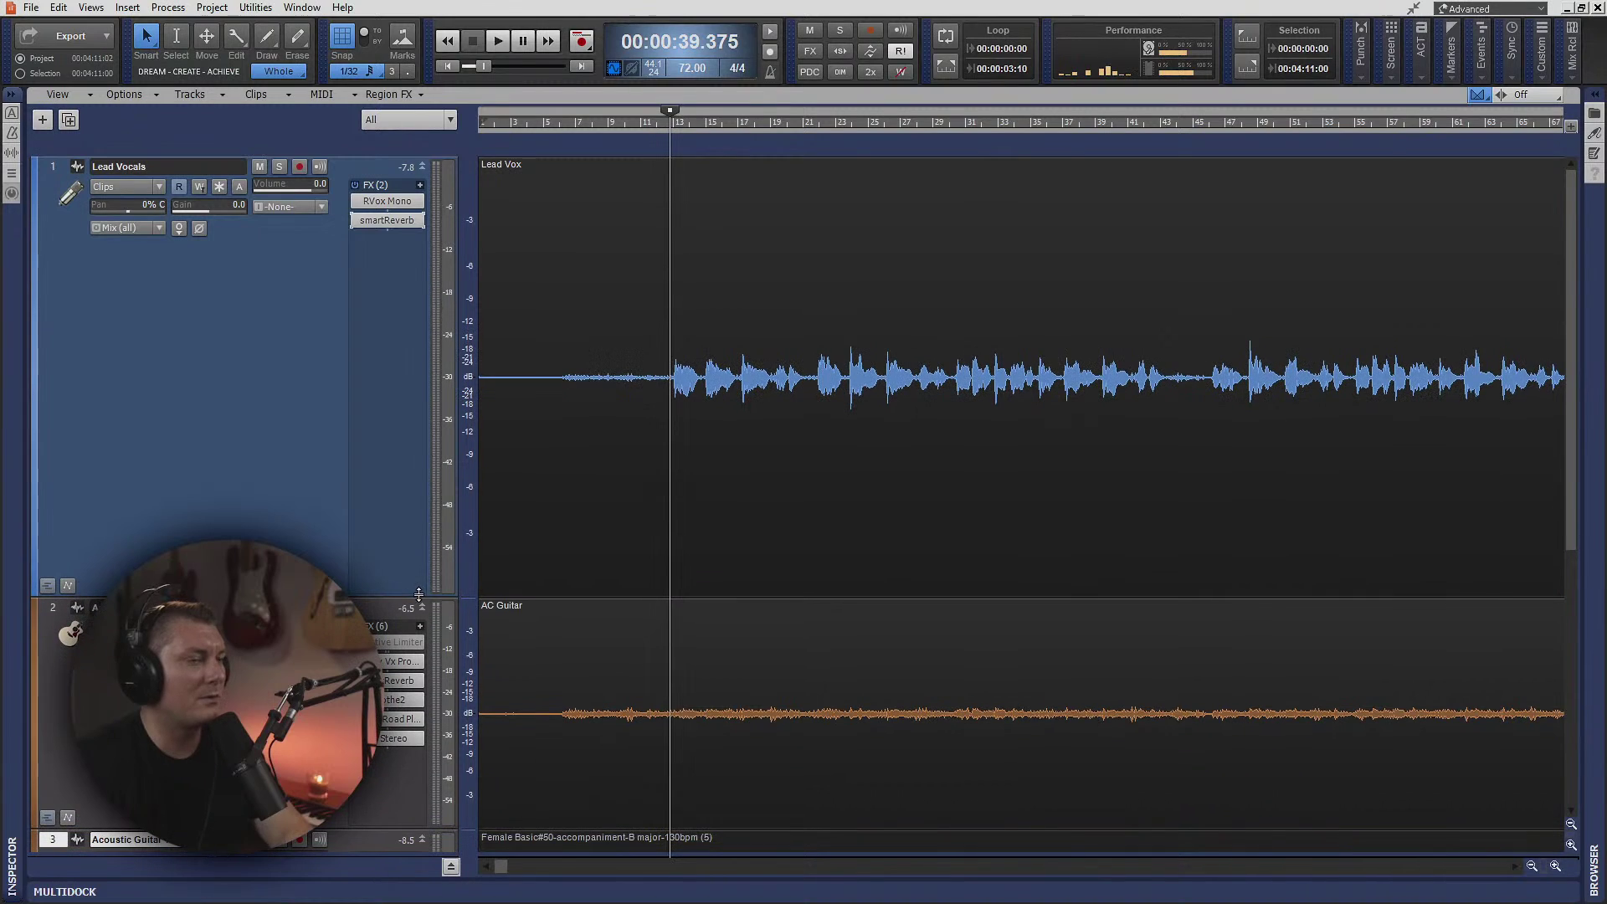
right_click(386, 241)
click(435, 249)
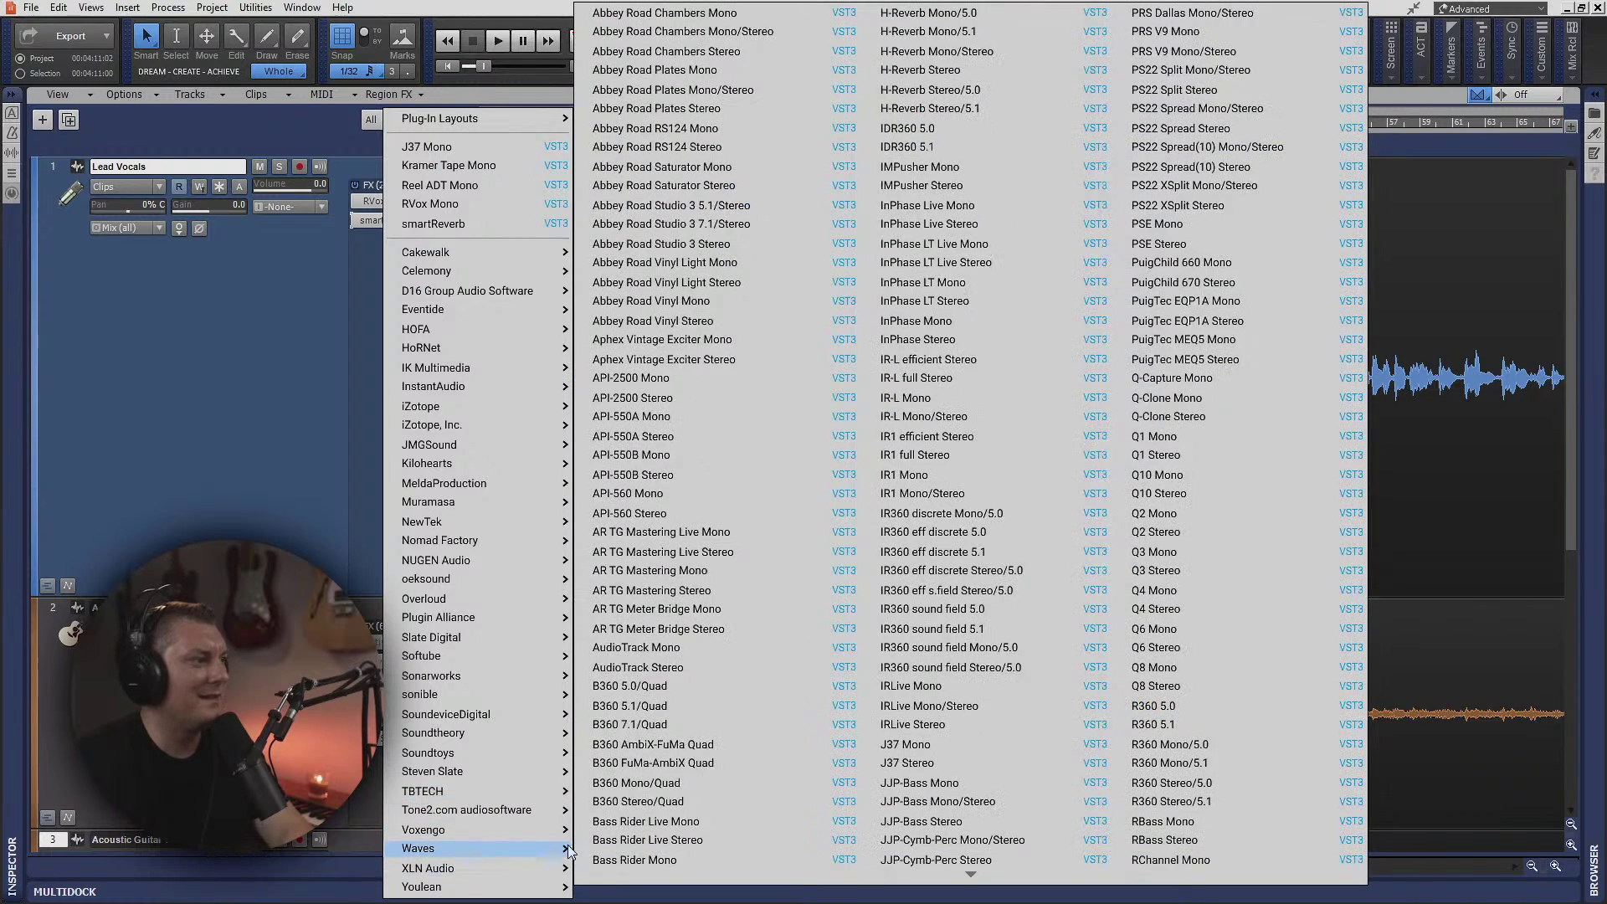
mouse_move(467, 848)
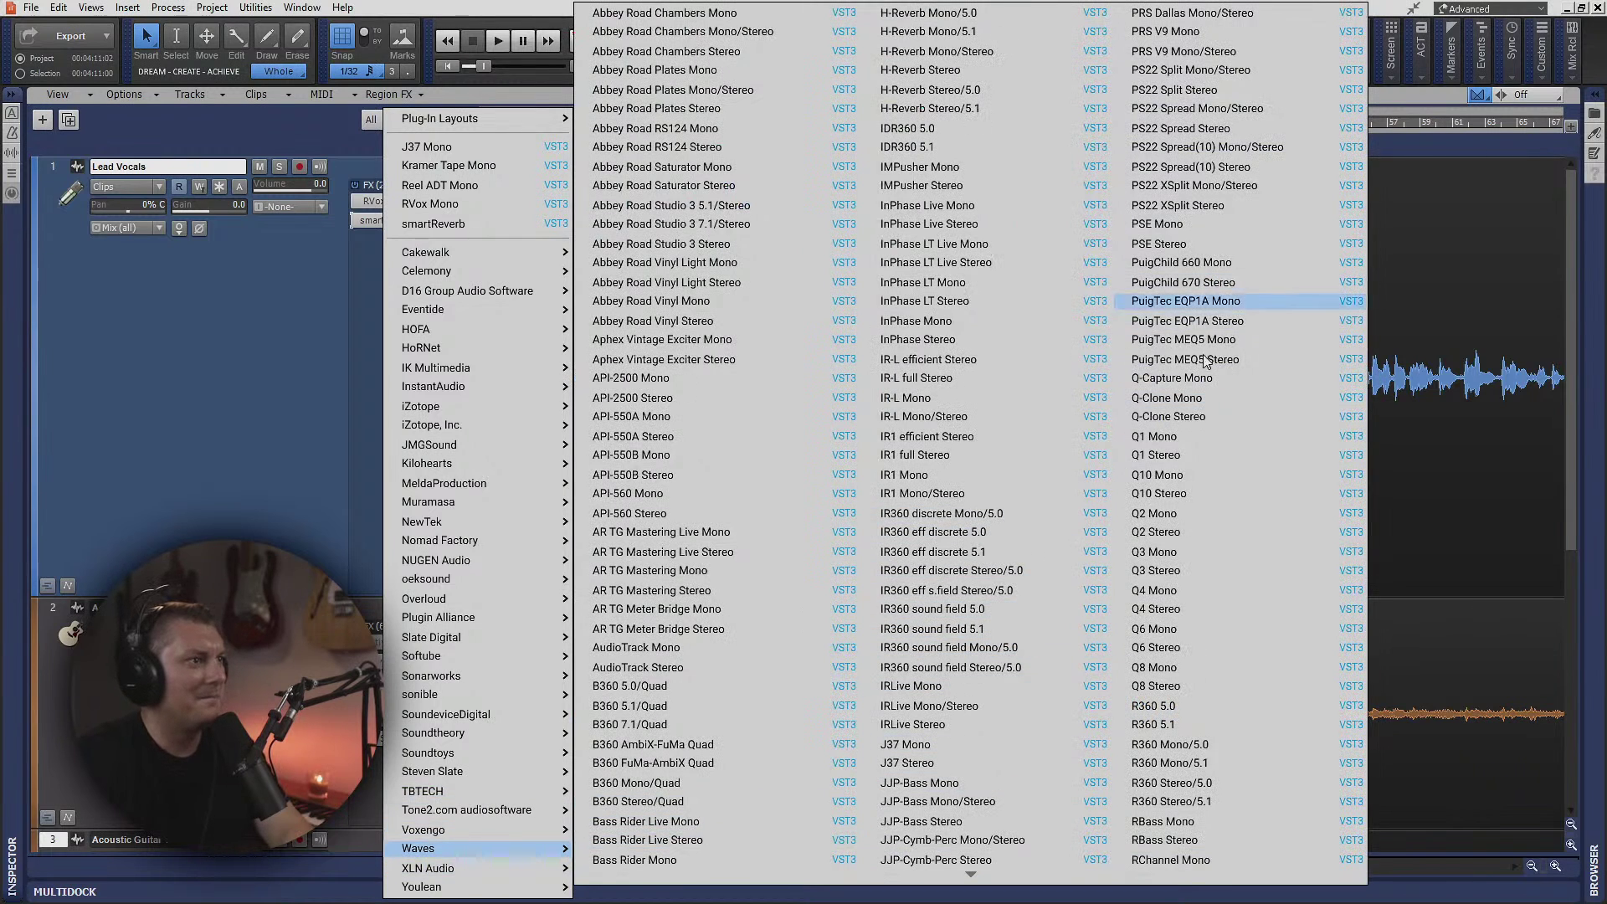
scroll(1214, 461, down, 15)
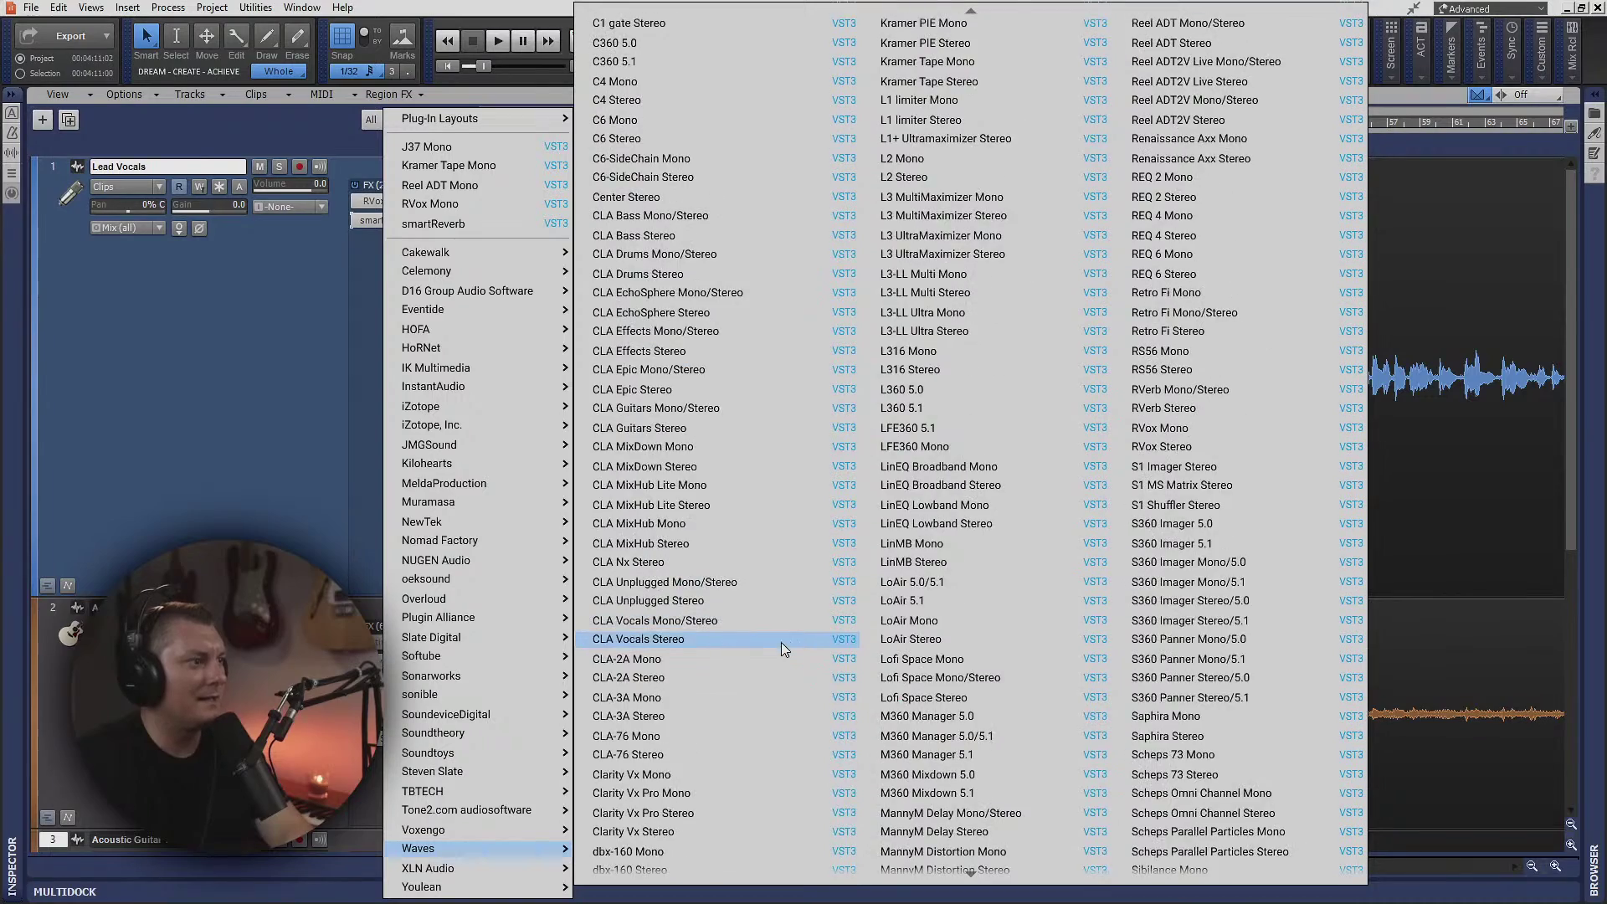
scroll(782, 641, down, 15)
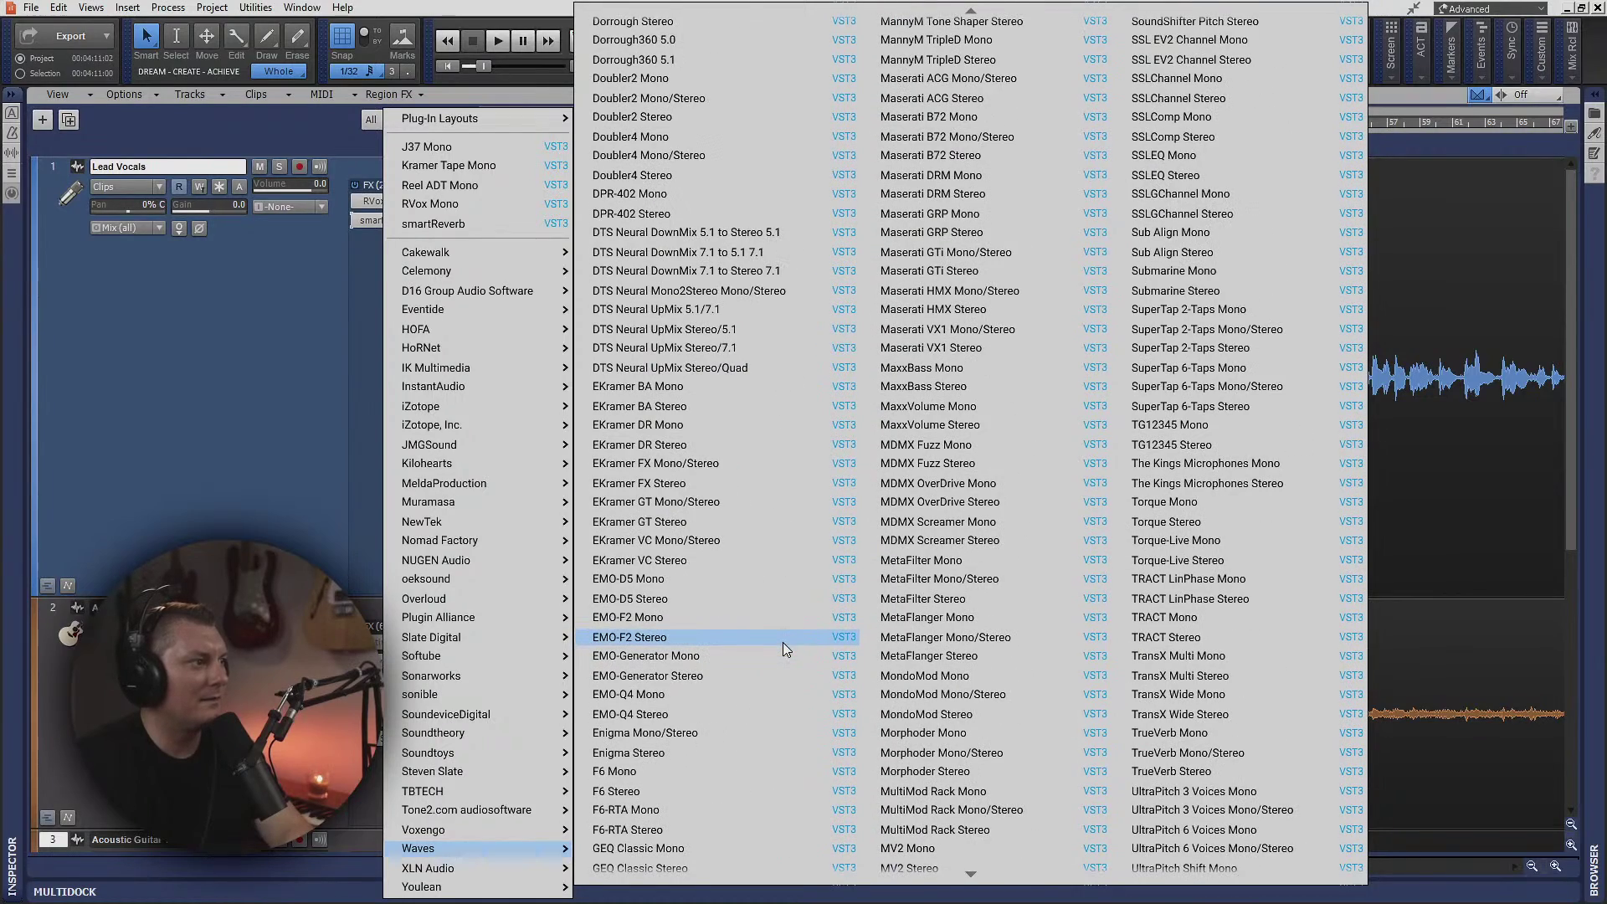
scroll(782, 642, down, 7)
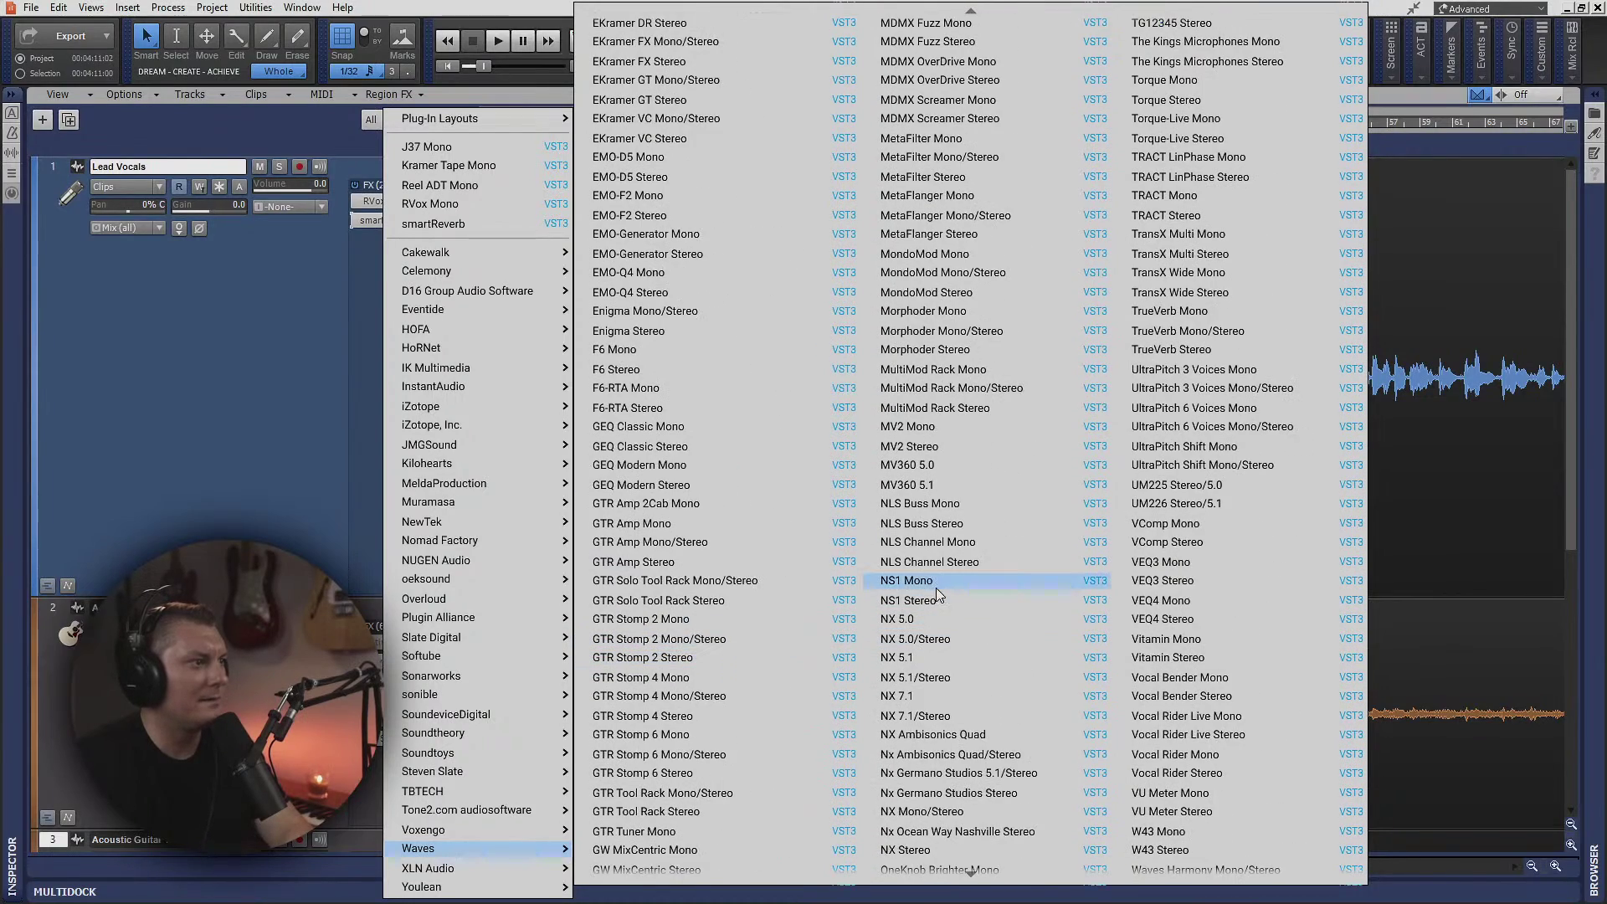
click(912, 580)
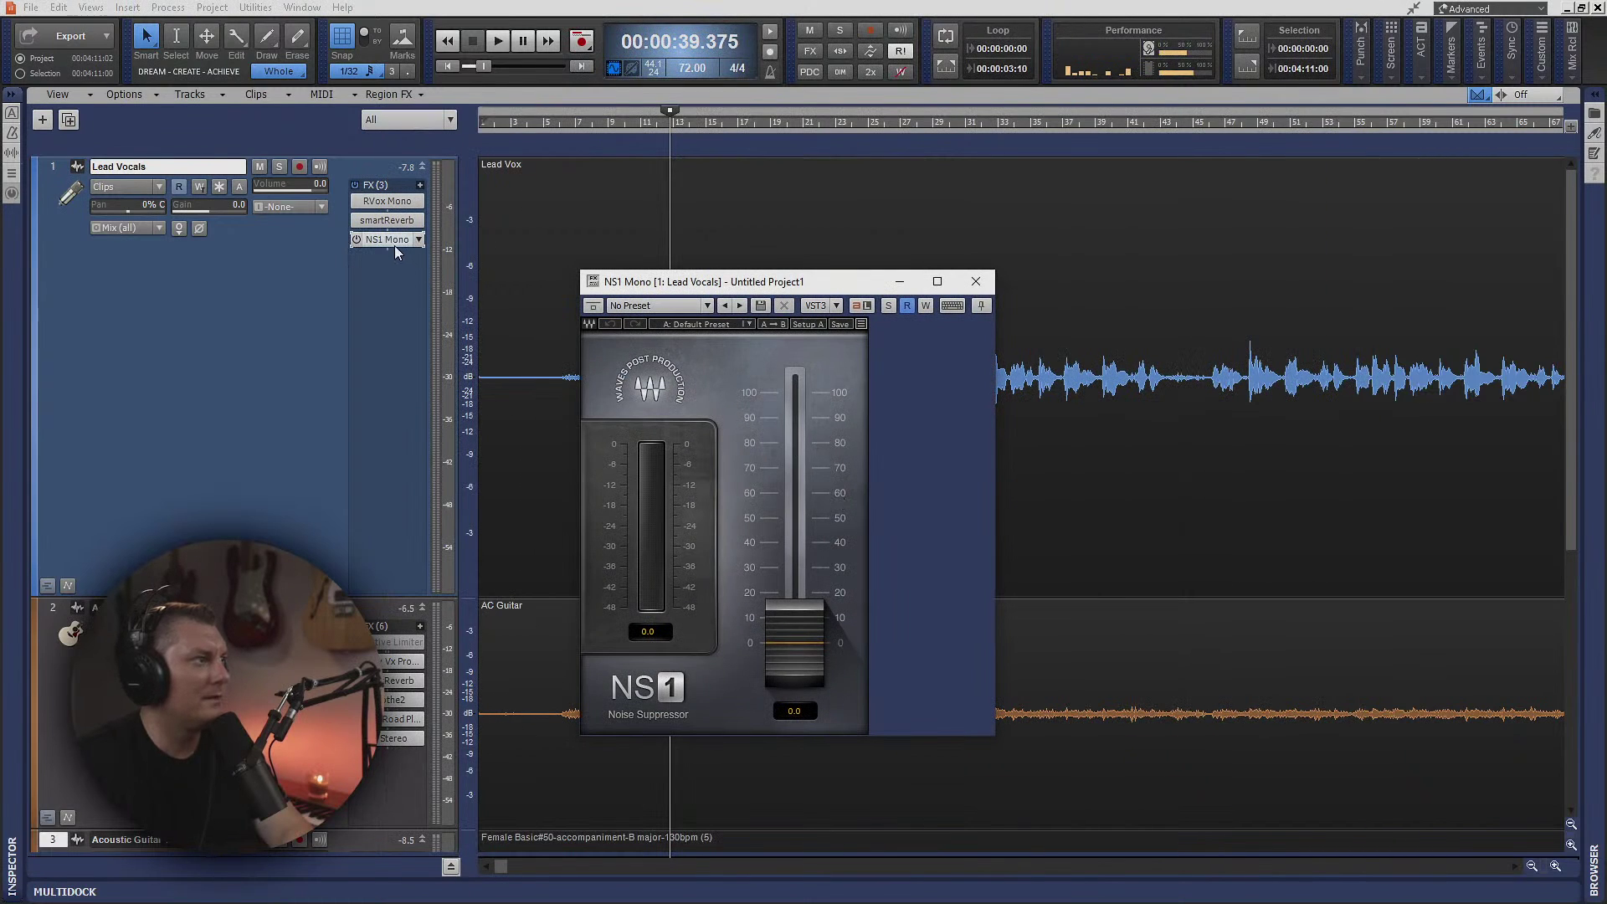
drag(390, 241, 410, 205)
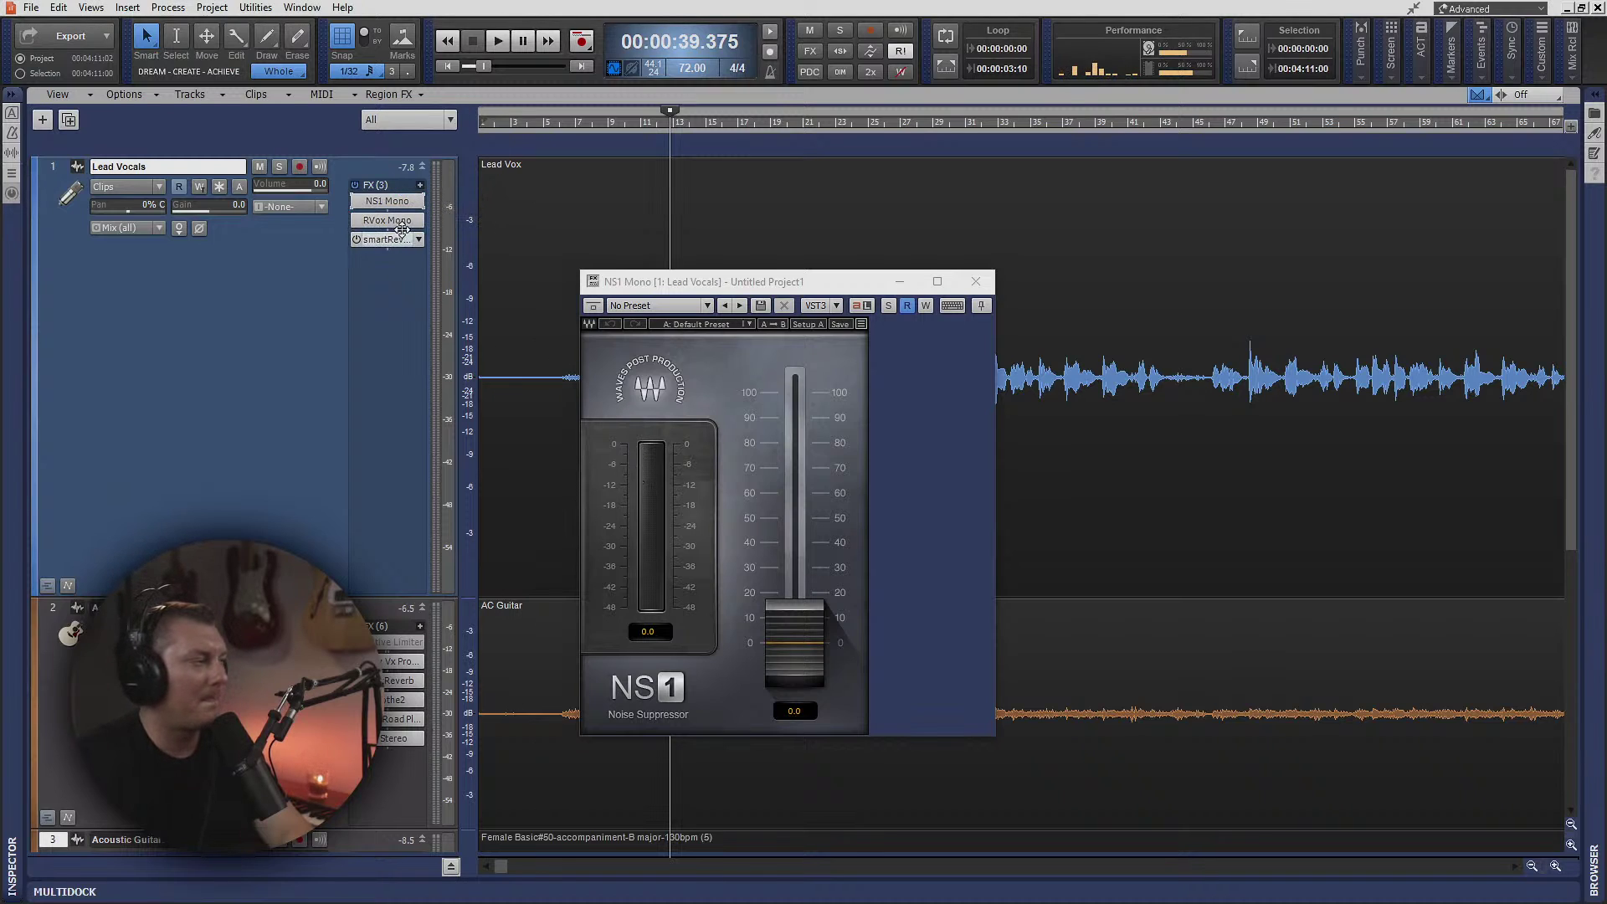
- Play with Lead Vocals soloed, set its NS1 suppression to 49.5 after trying 32.2 and 59.2, and unsolo the track
key(space)
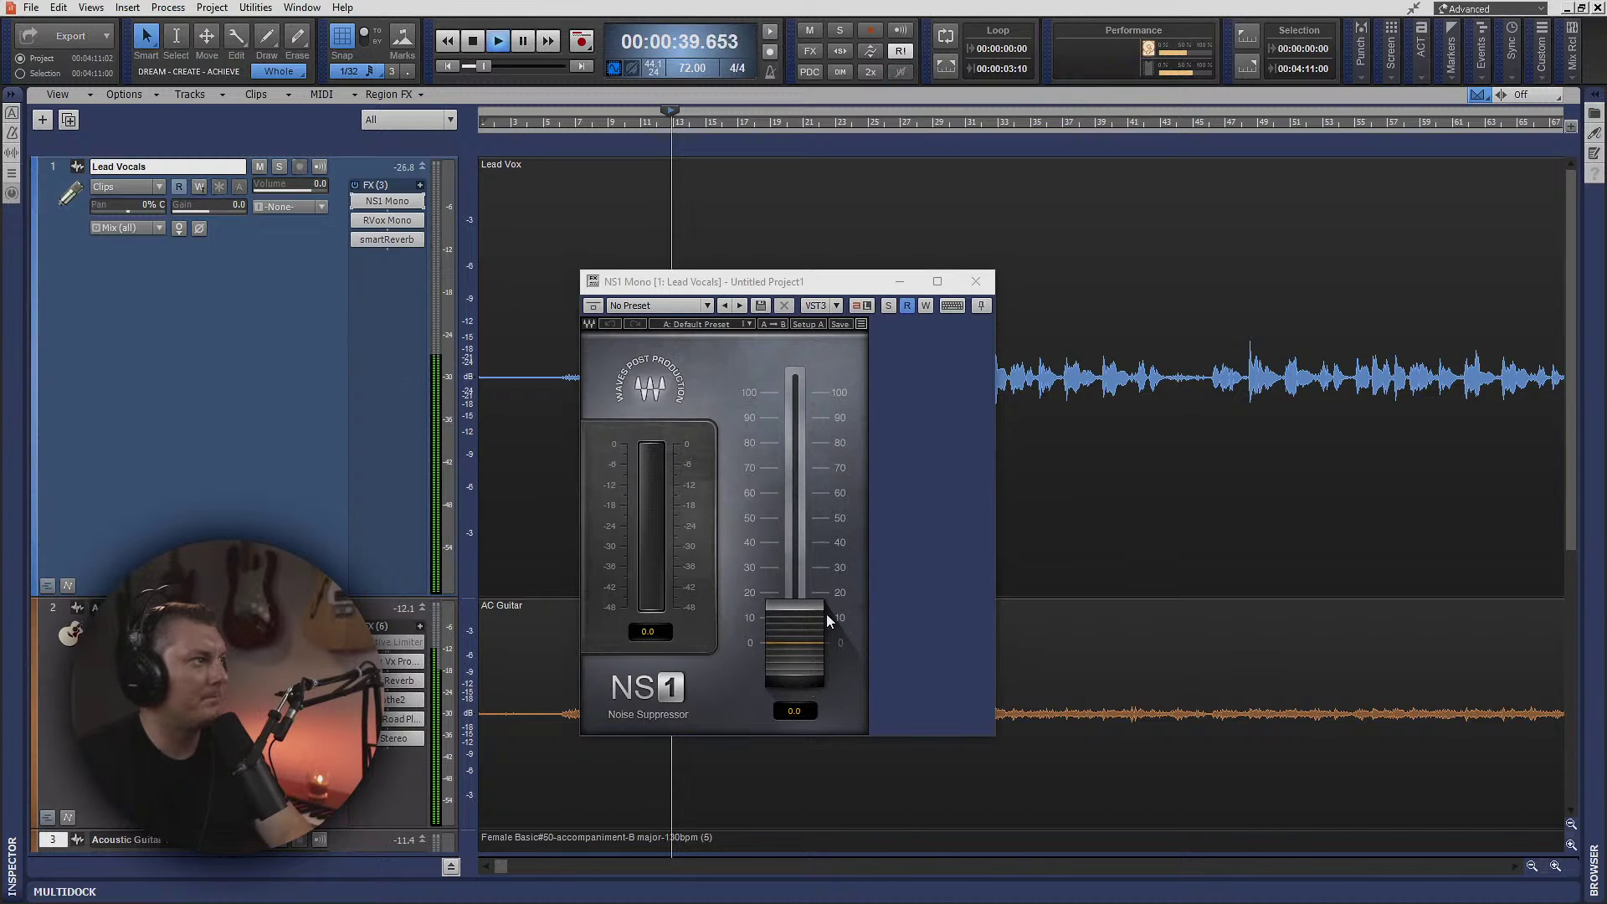
drag(795, 637, 795, 562)
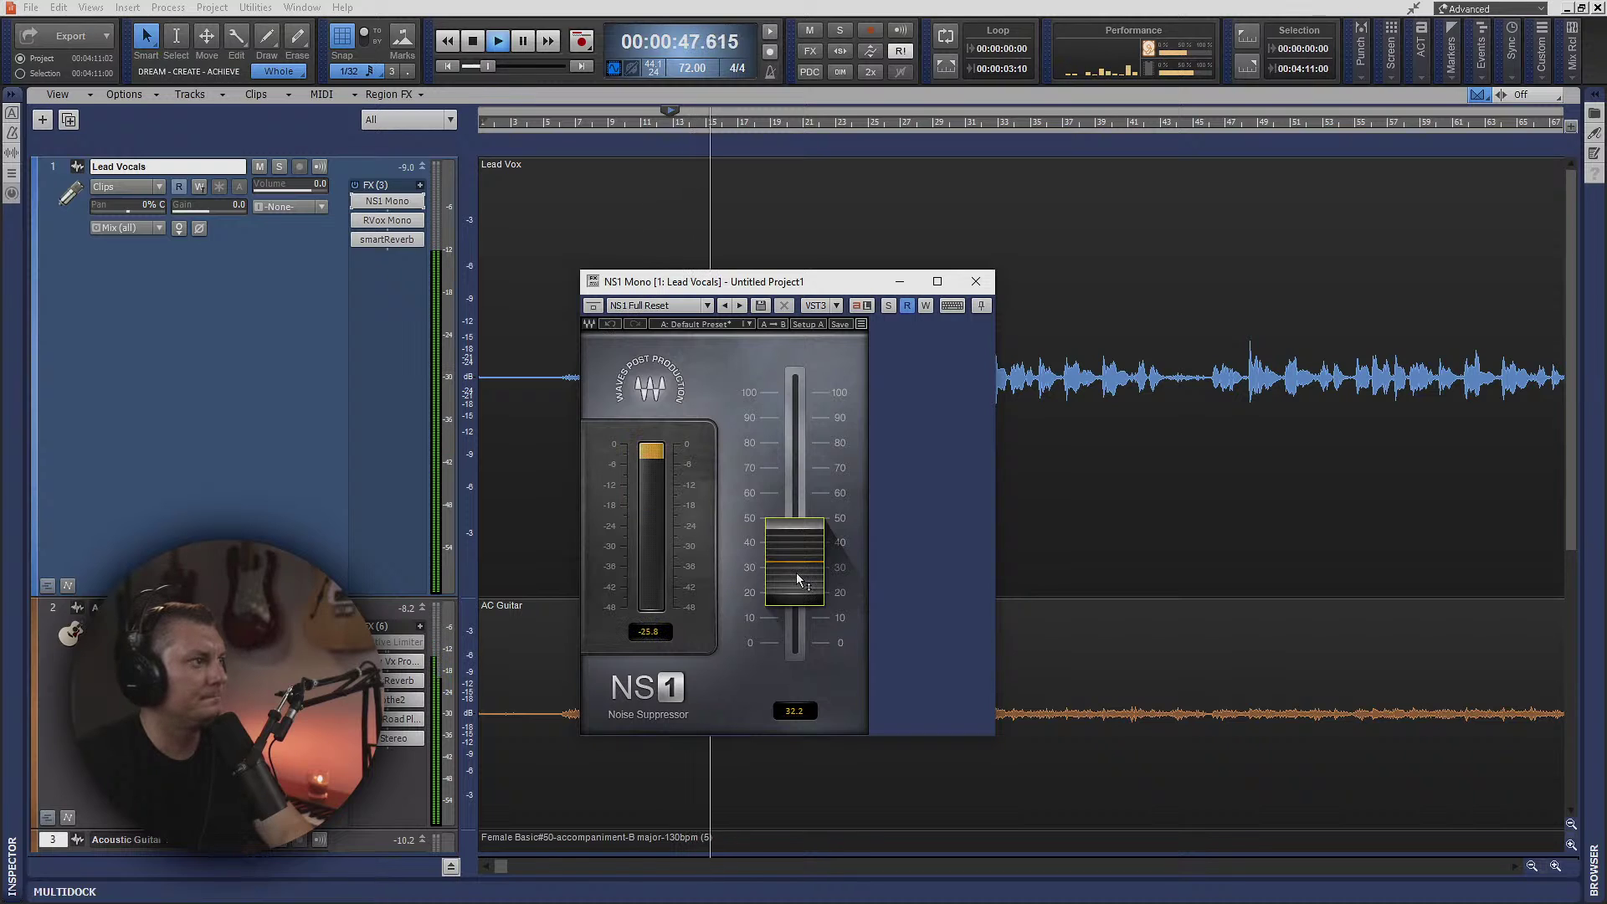
click(888, 304)
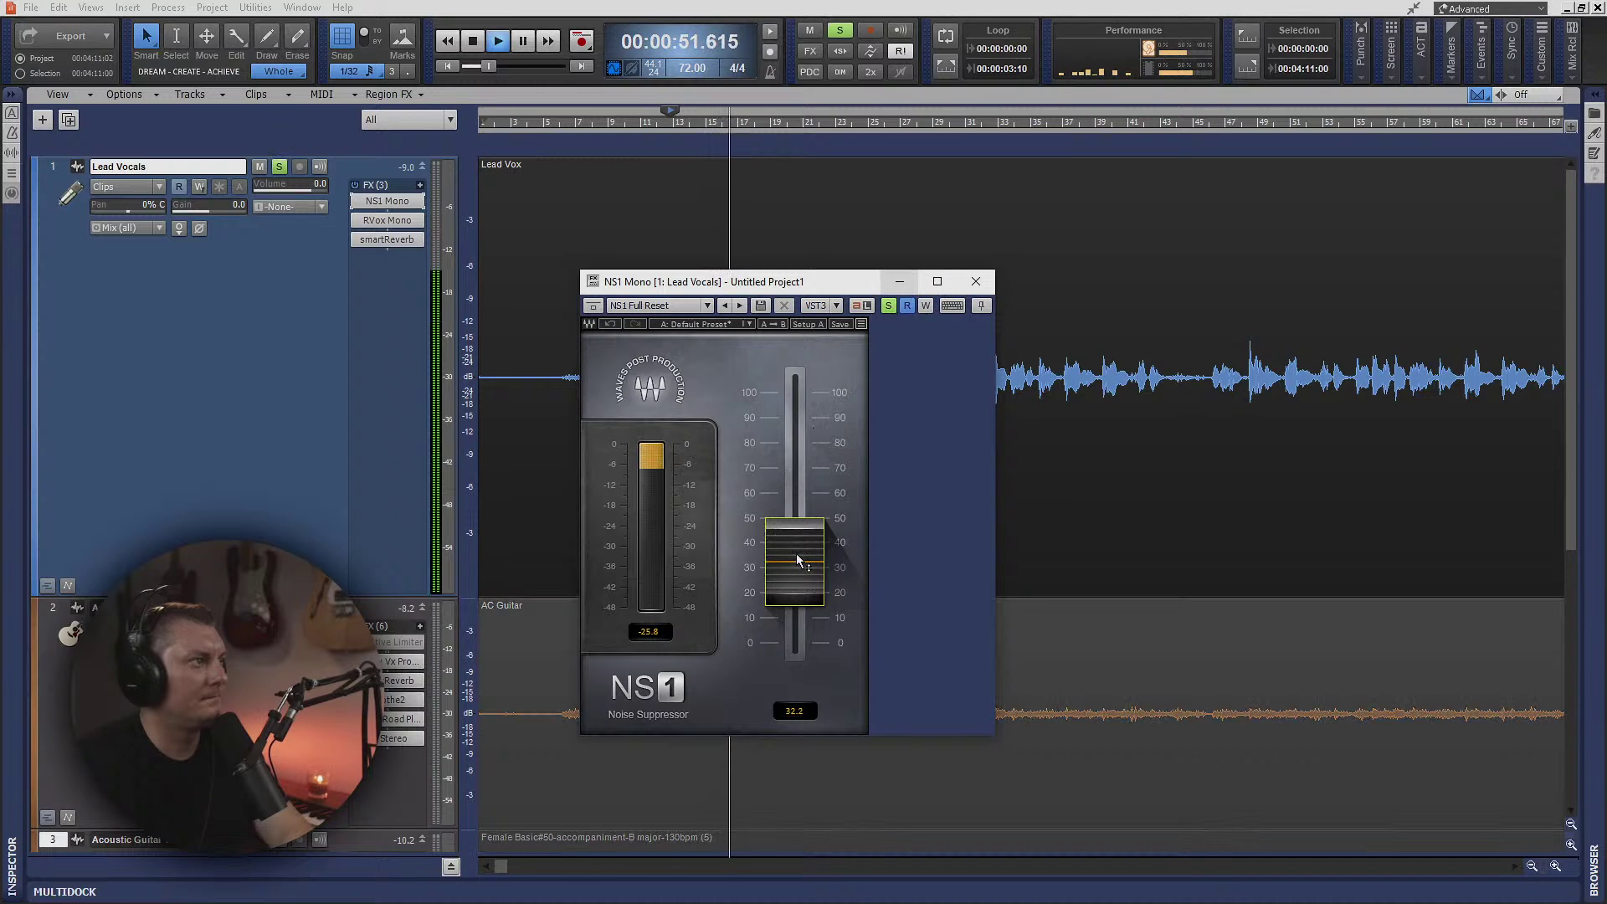
drag(796, 553, 789, 494)
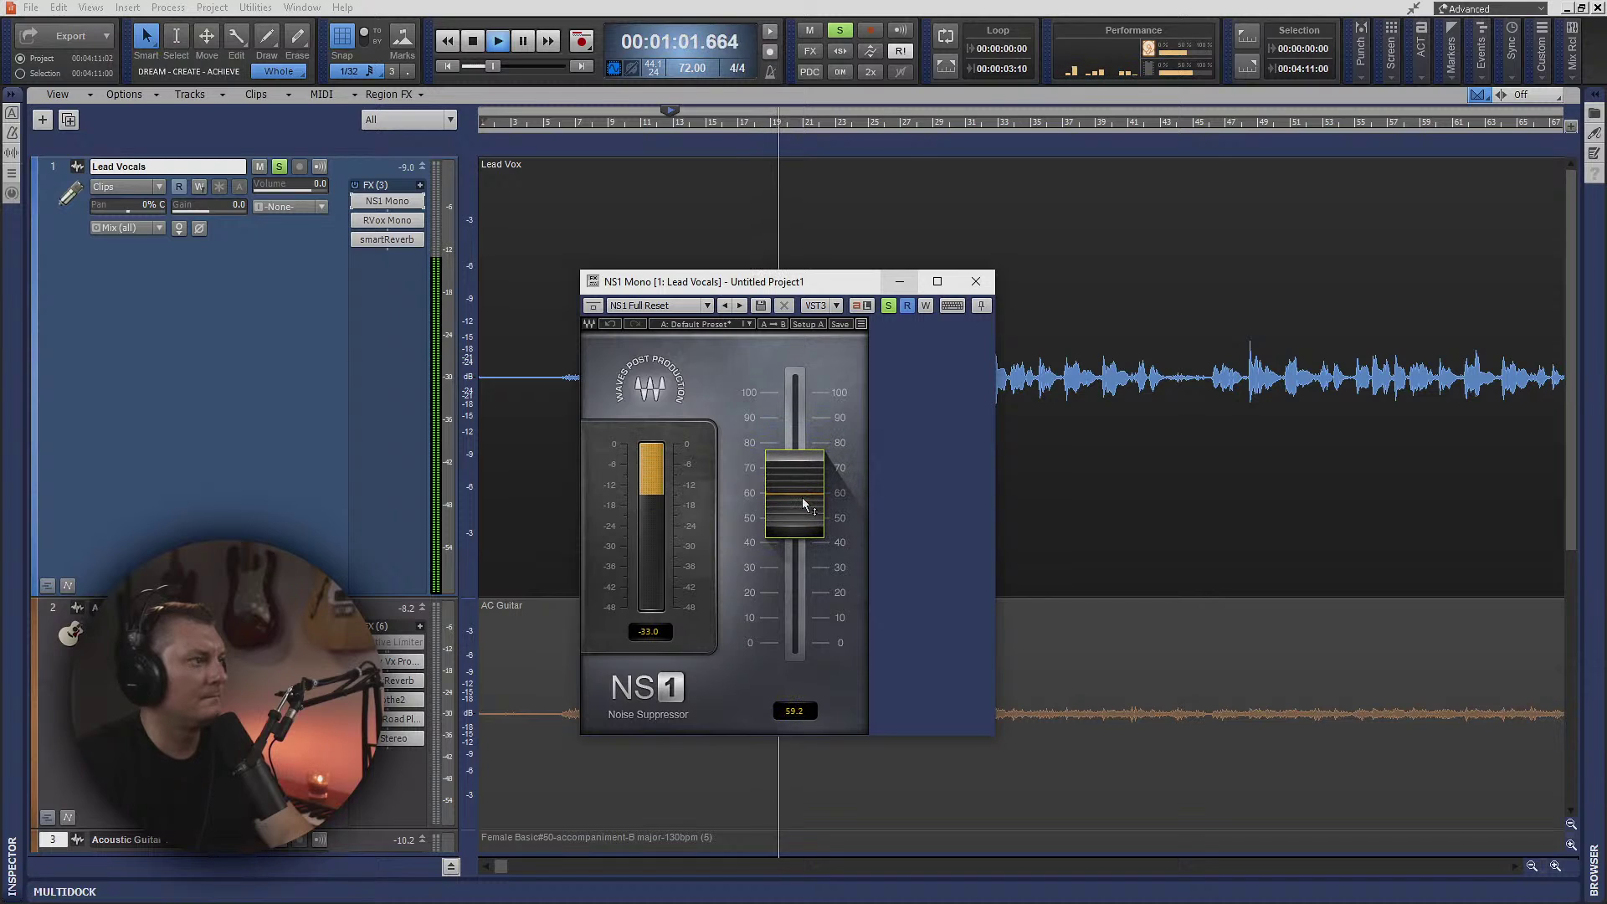
drag(795, 495, 795, 520)
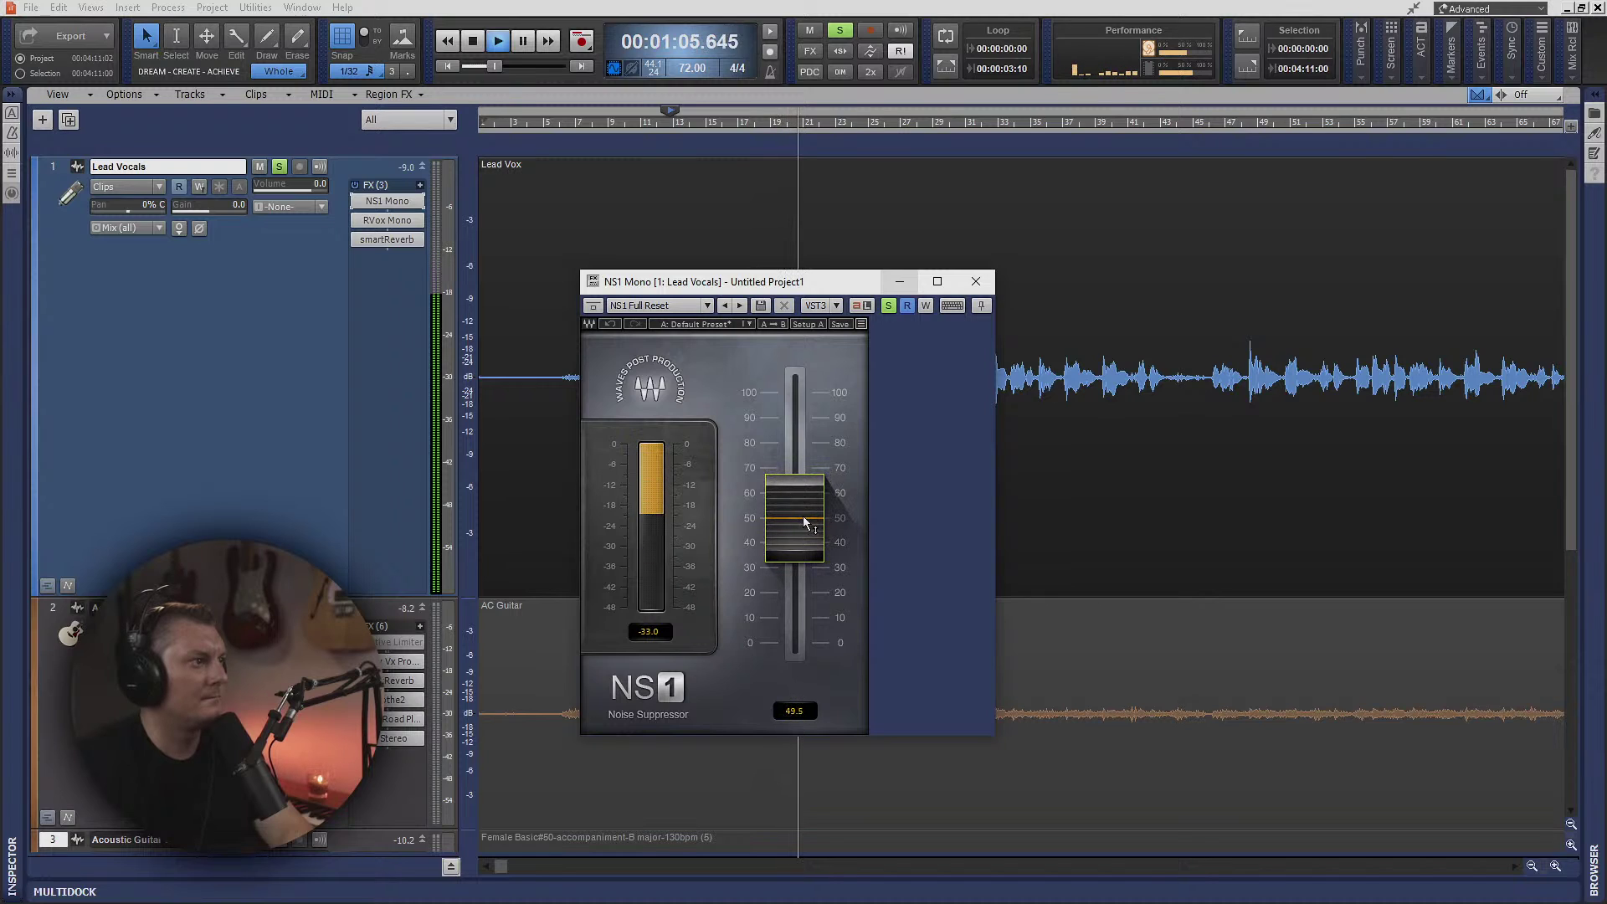
click(976, 284)
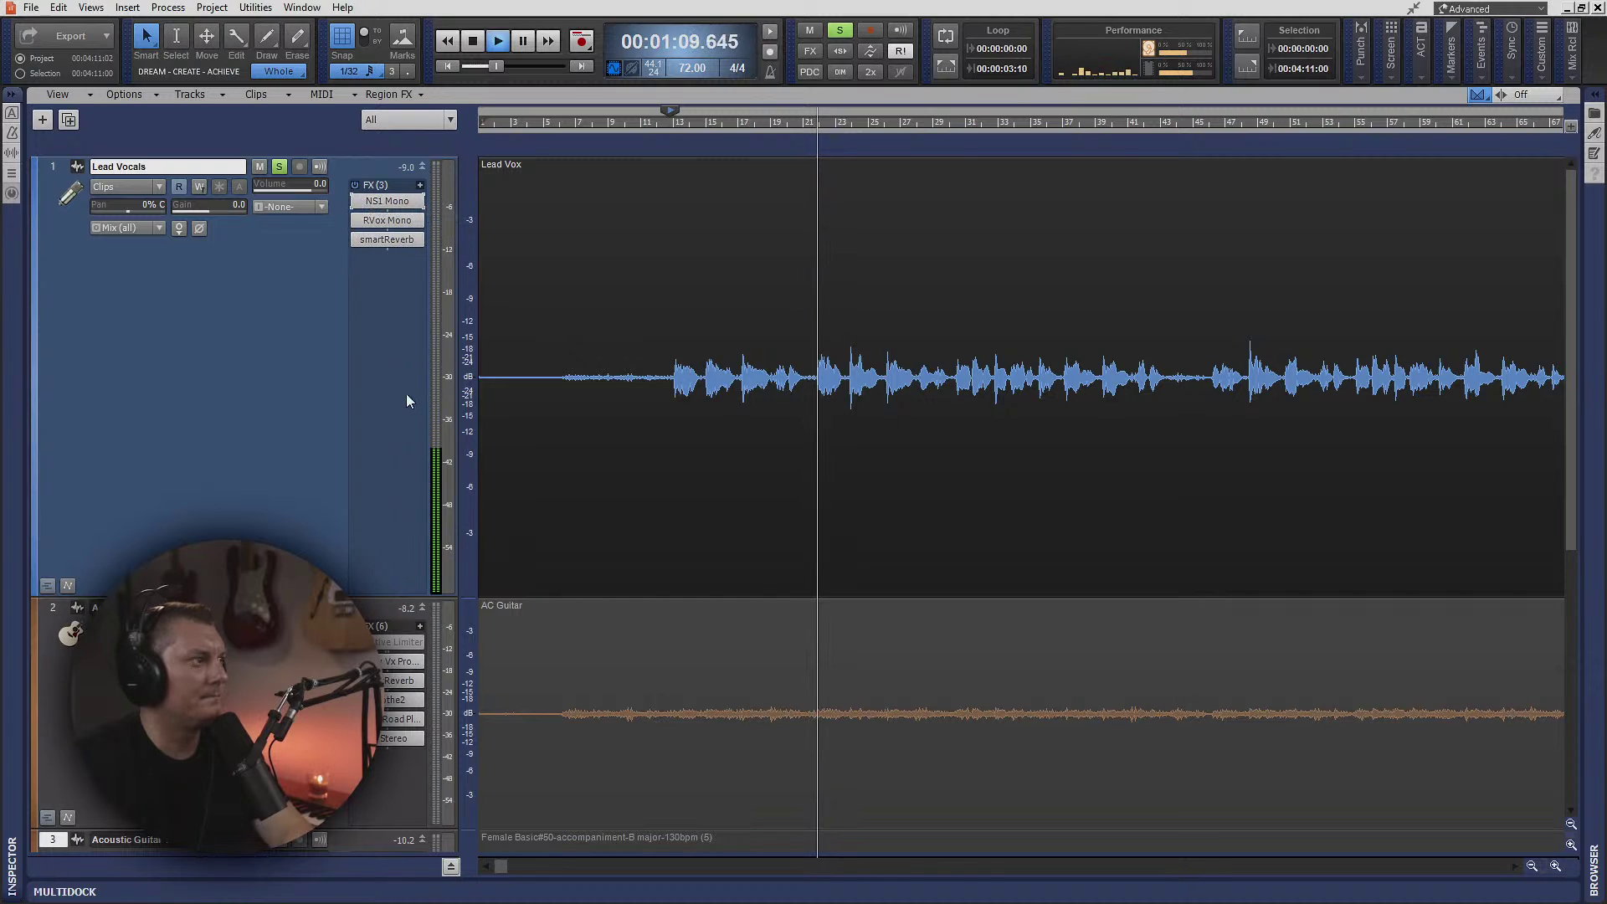
click(278, 167)
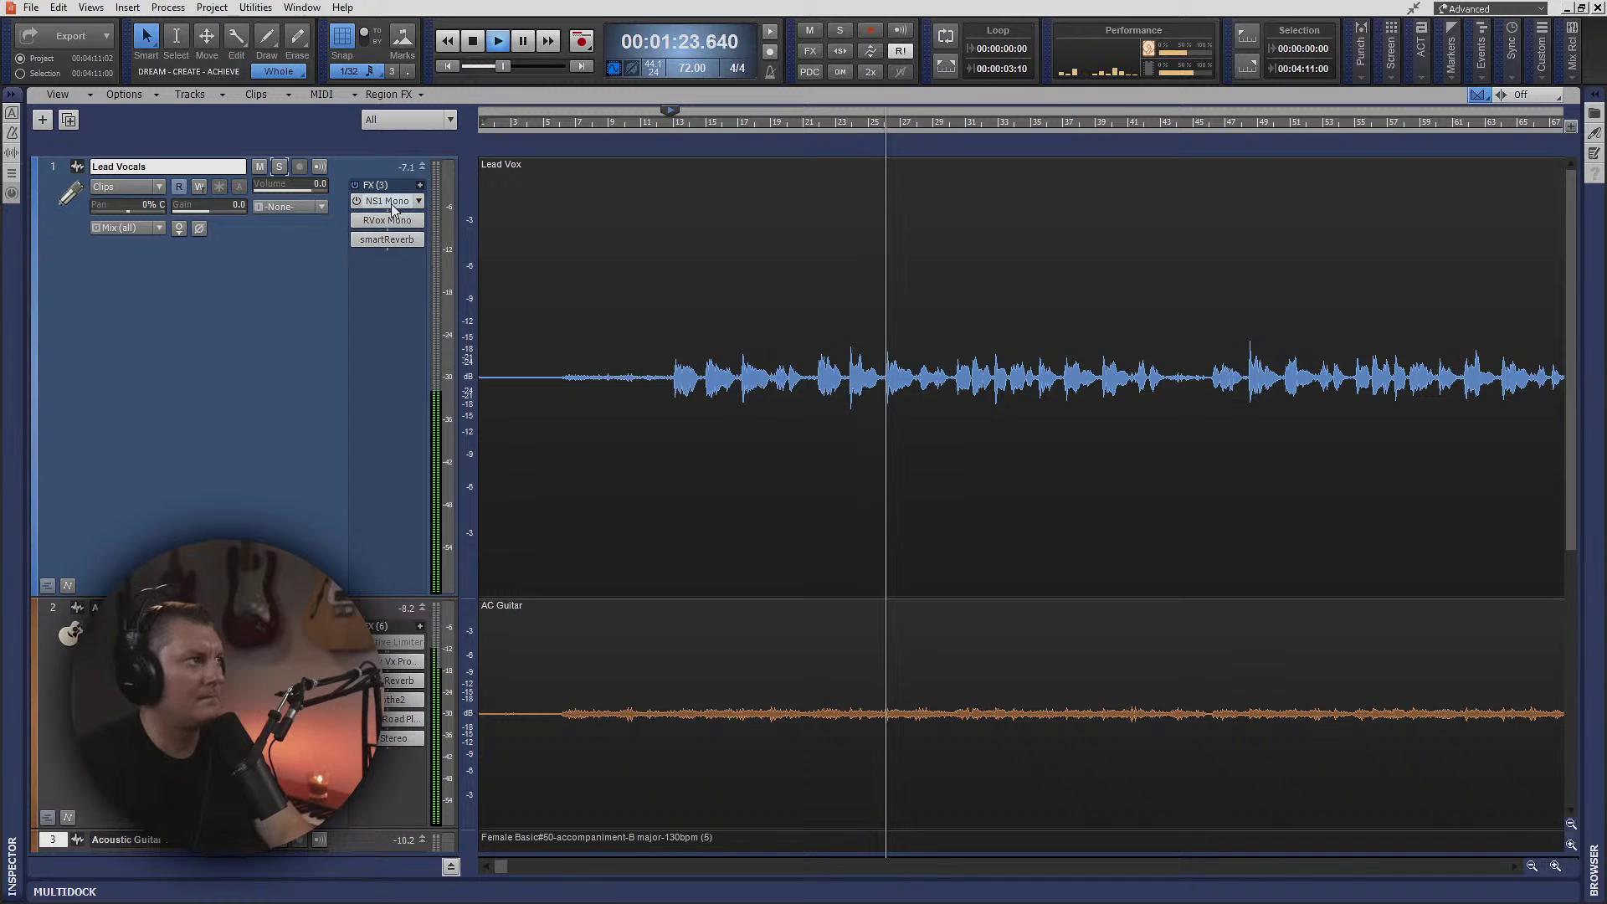
- Copy NS1 Mono from Lead Vocals to track 2 below its Adaptive Limiter, solo track 2, and set the suppression to 19.9
drag(388, 205, 412, 661)
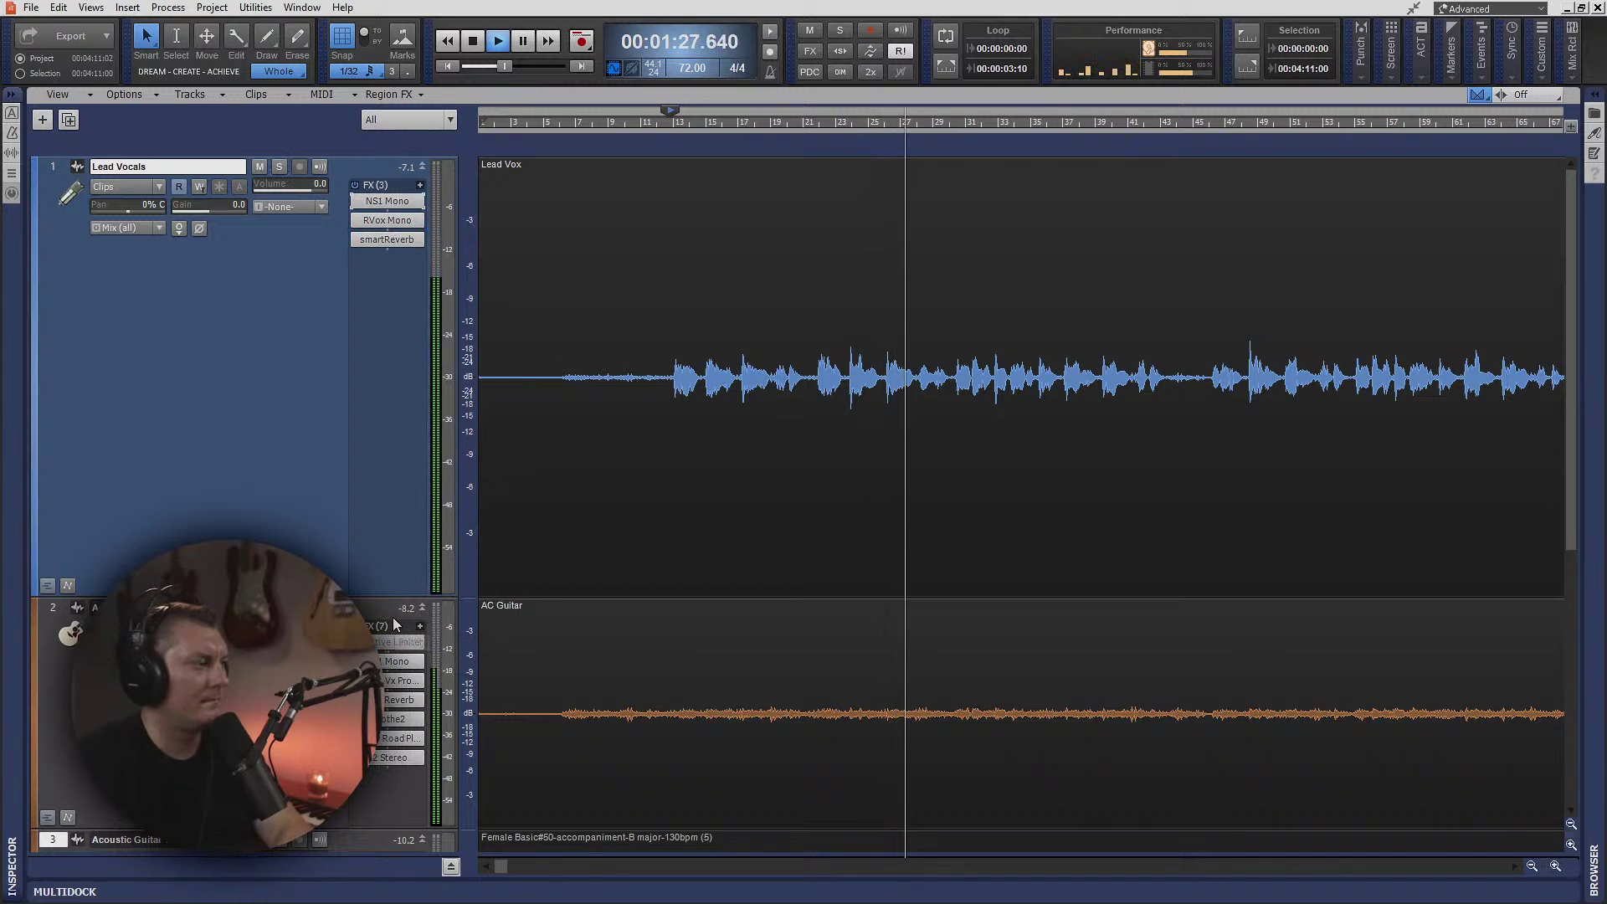
double_click(395, 663)
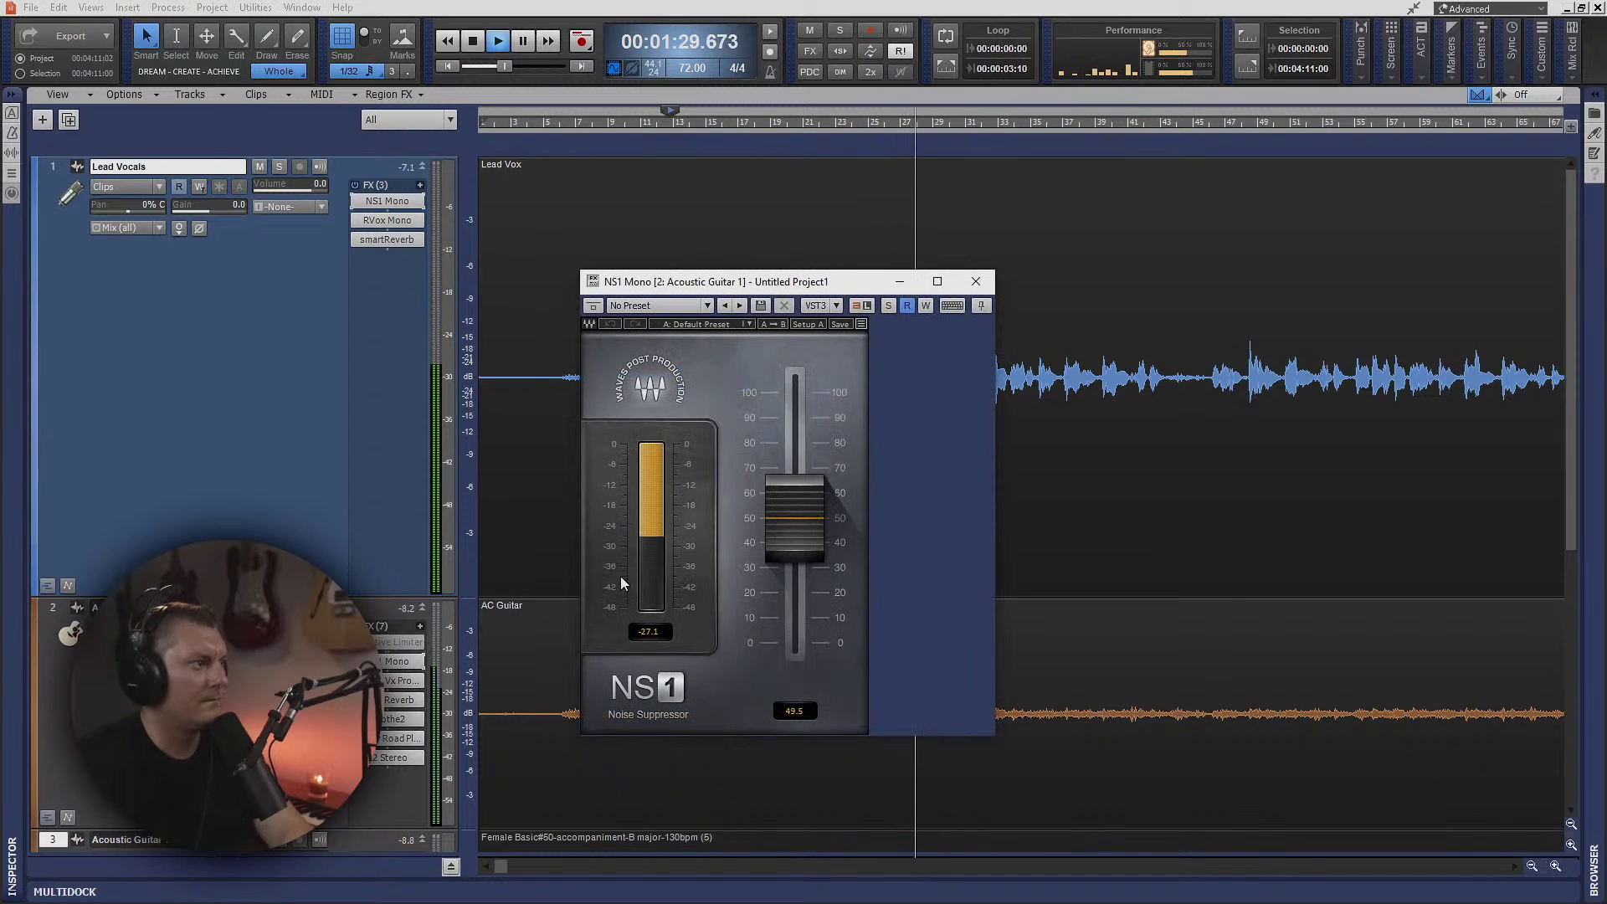
drag(775, 536, 775, 607)
click(887, 304)
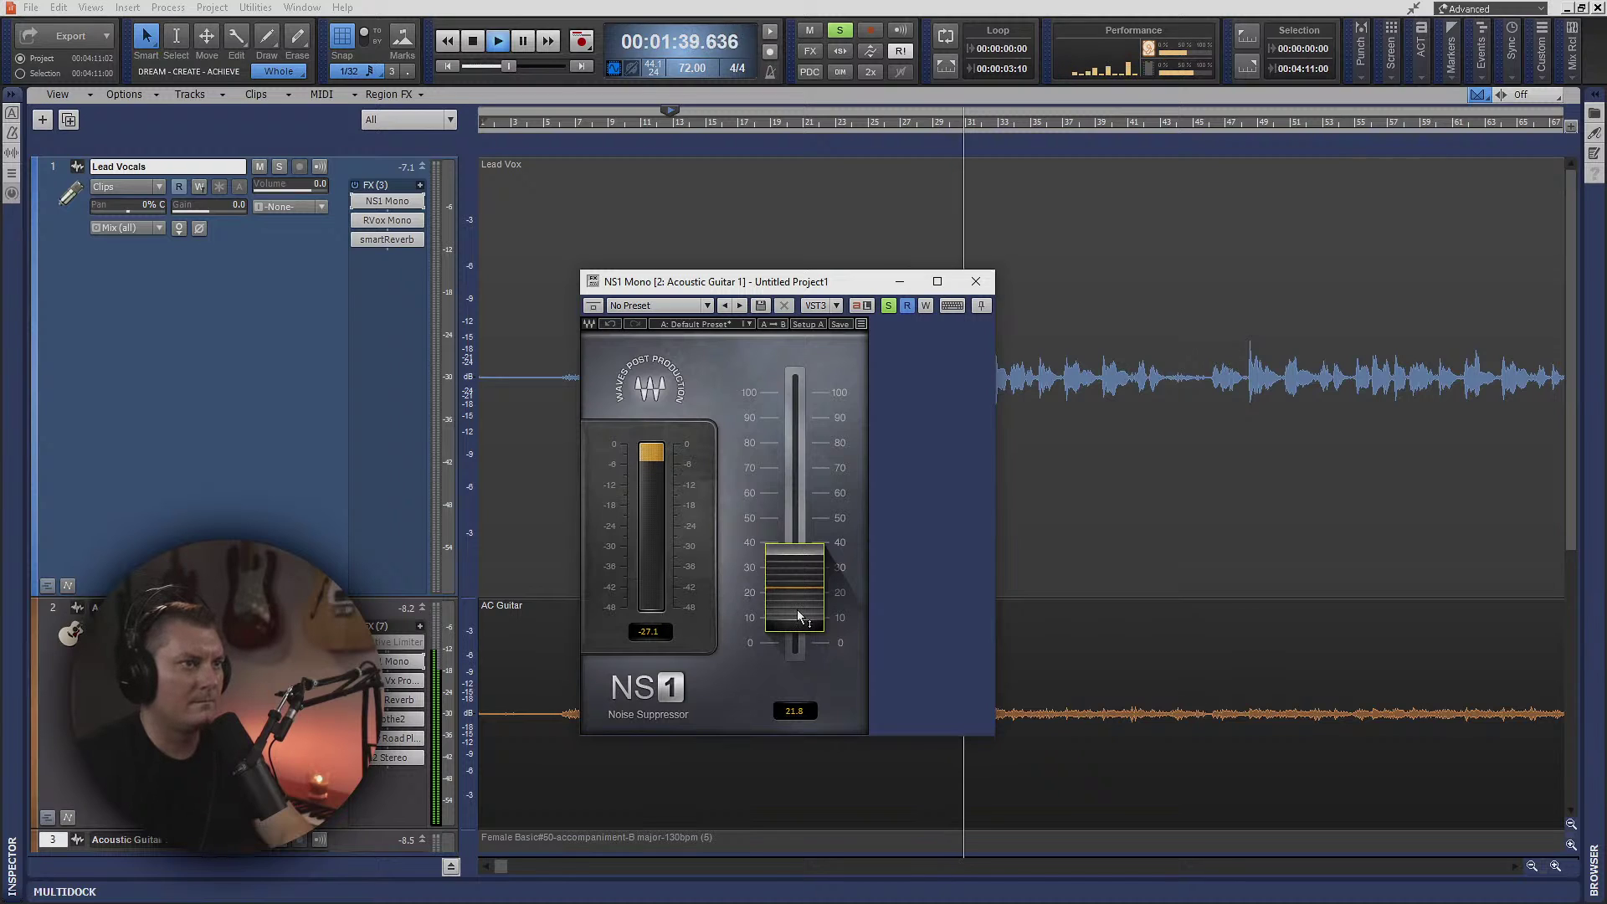
drag(797, 607, 783, 573)
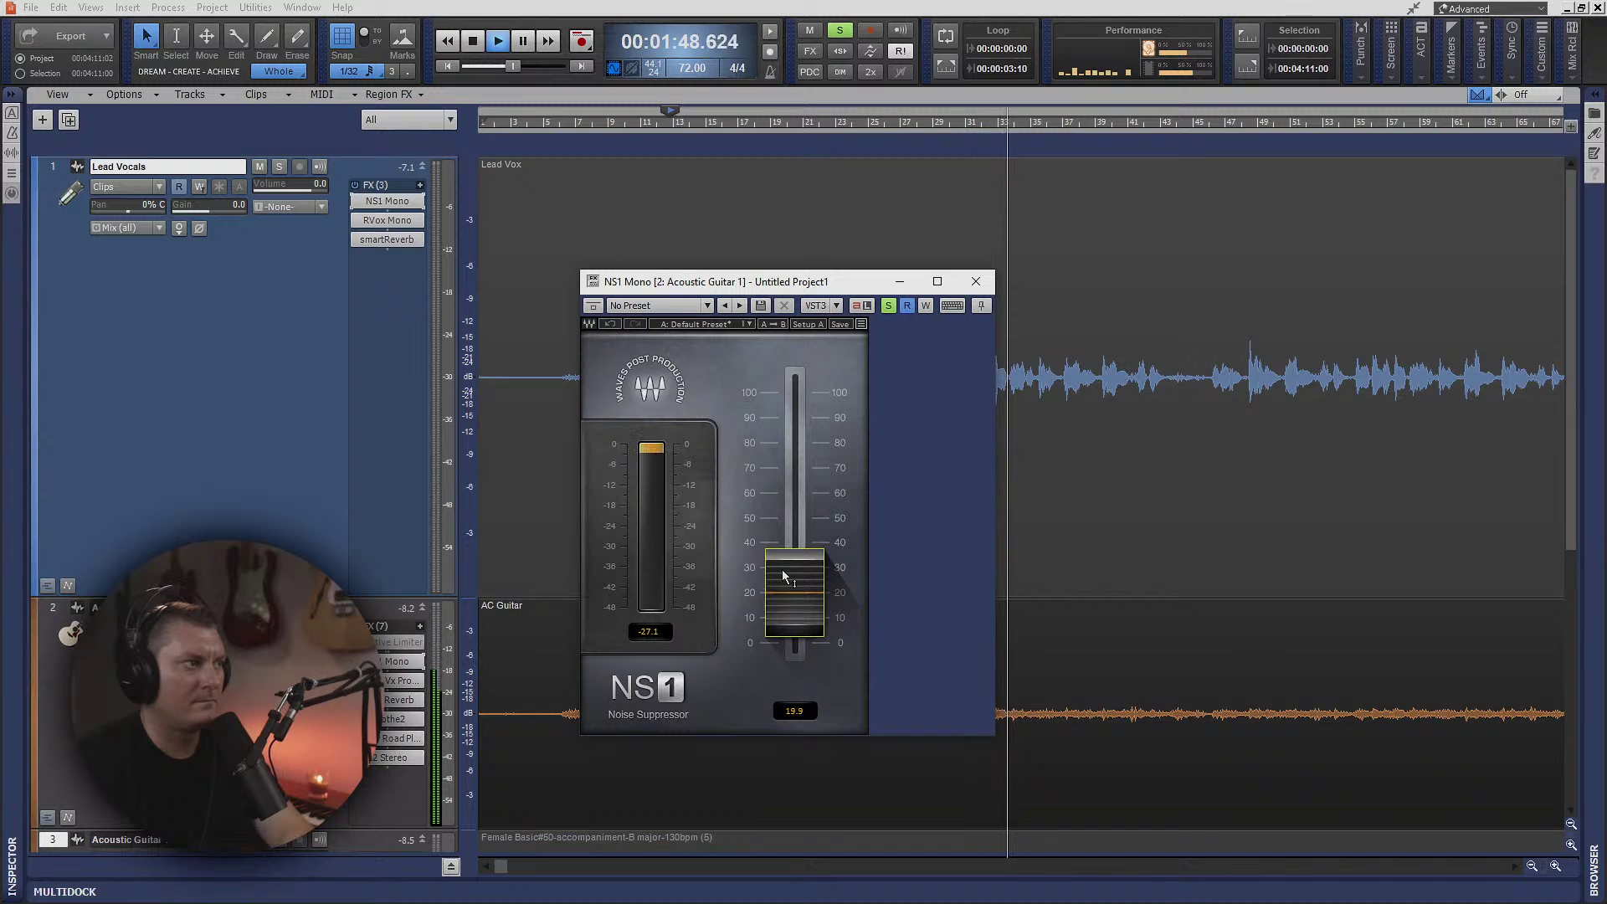
click(976, 281)
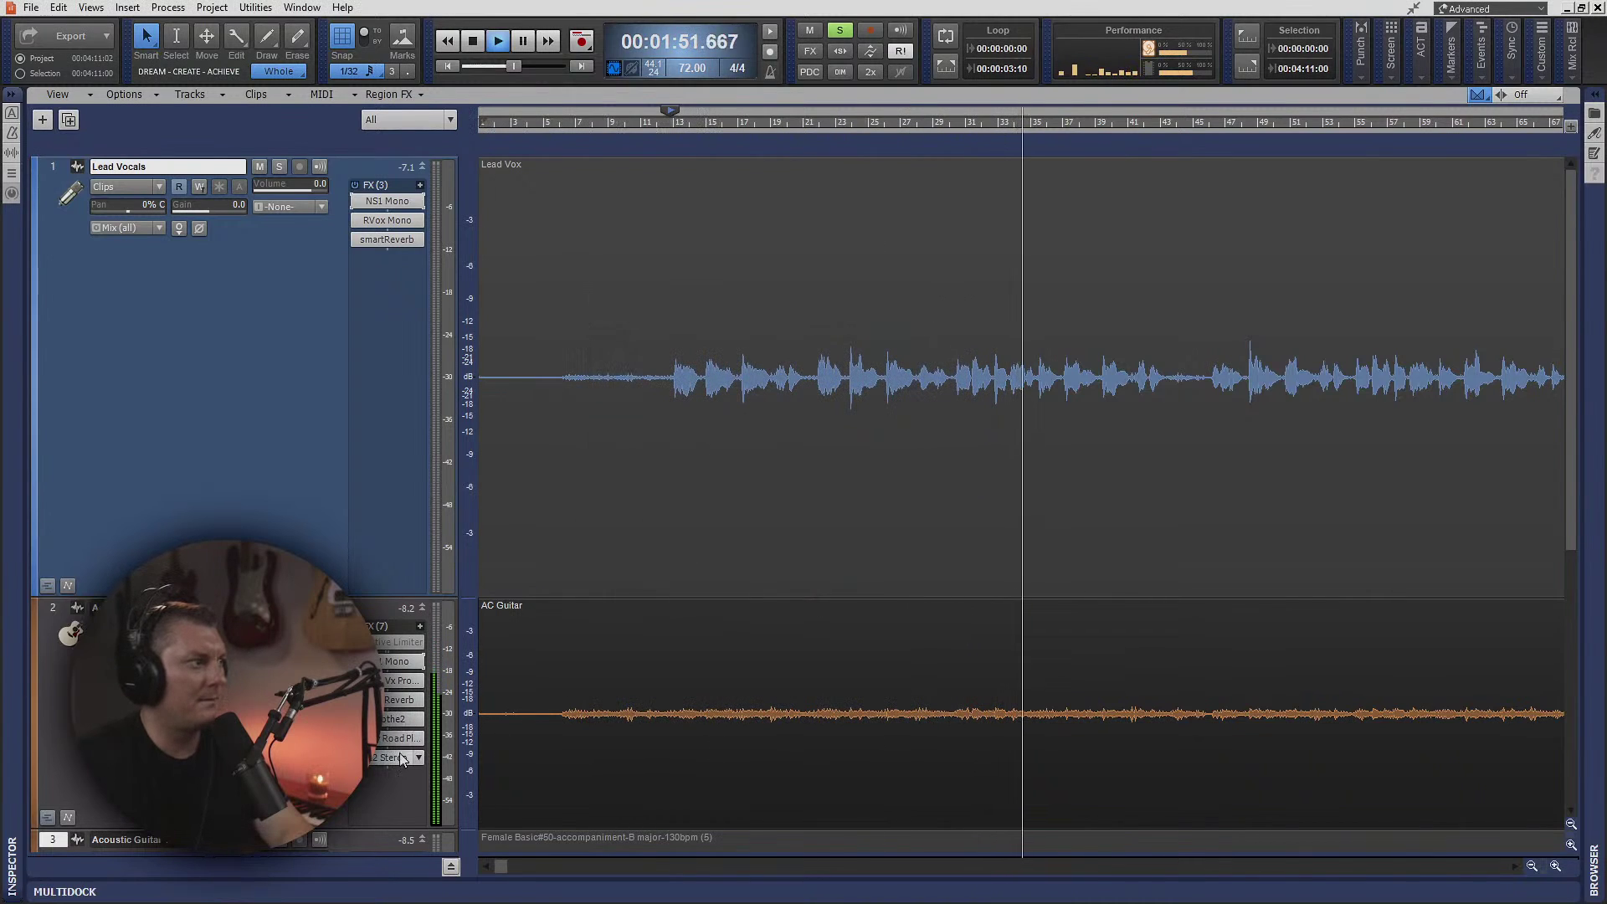
- Copy NS1 Mono from track 2 to the third track below its Adaptive Limiter, and delete the Adaptive Limiter from track 2
scroll(950, 295, down, 3)
scroll(950, 295, down, 3)
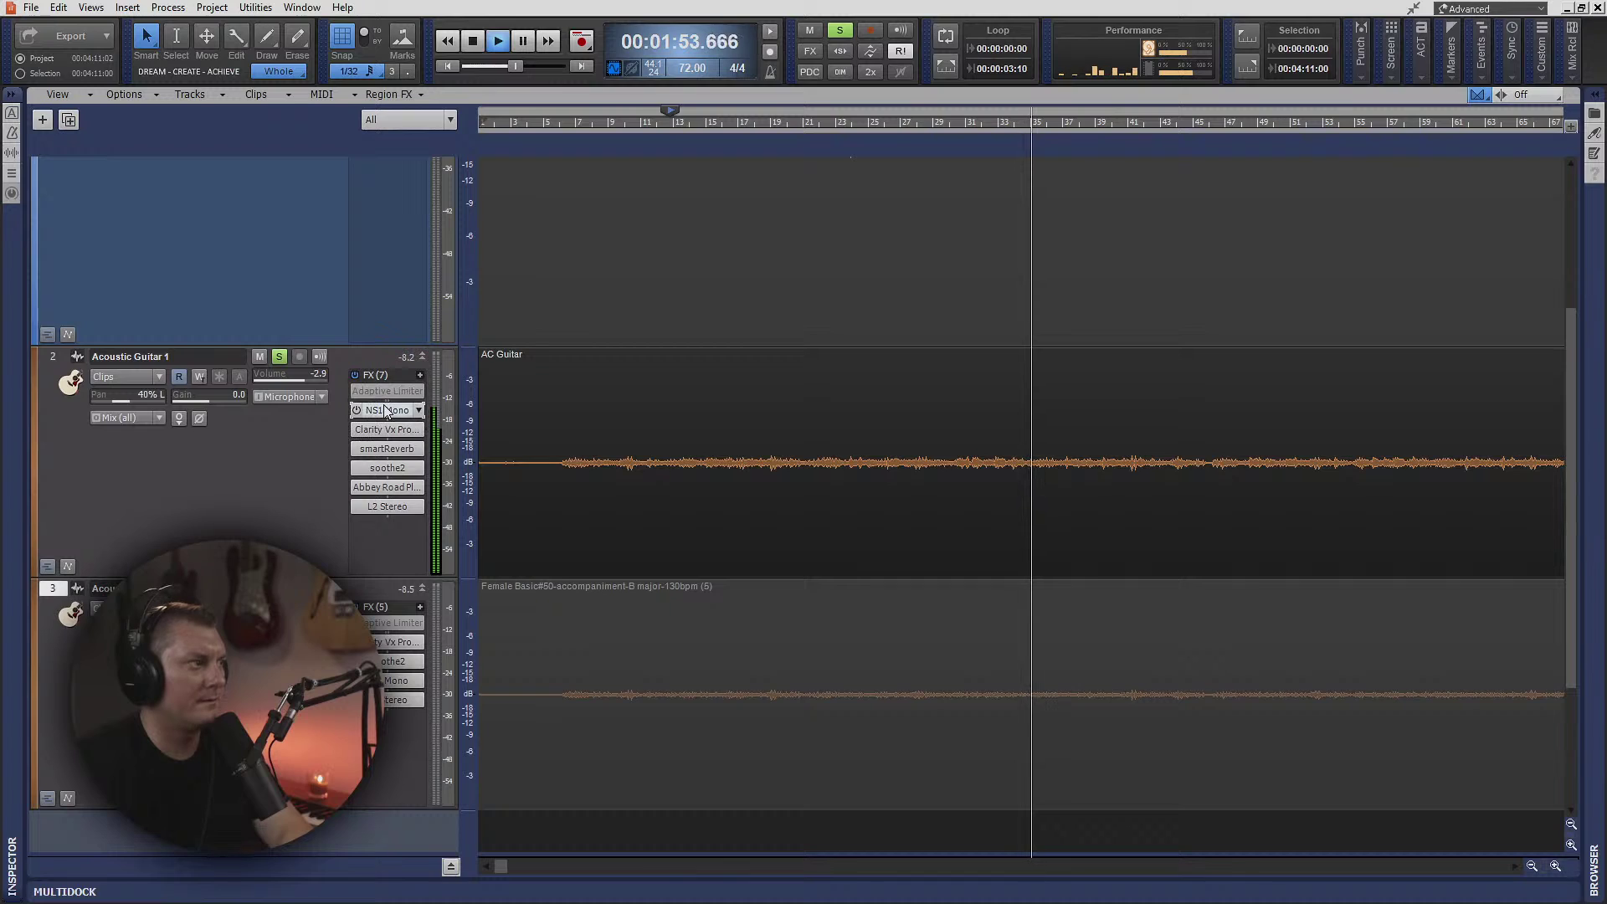
drag(388, 412, 392, 640)
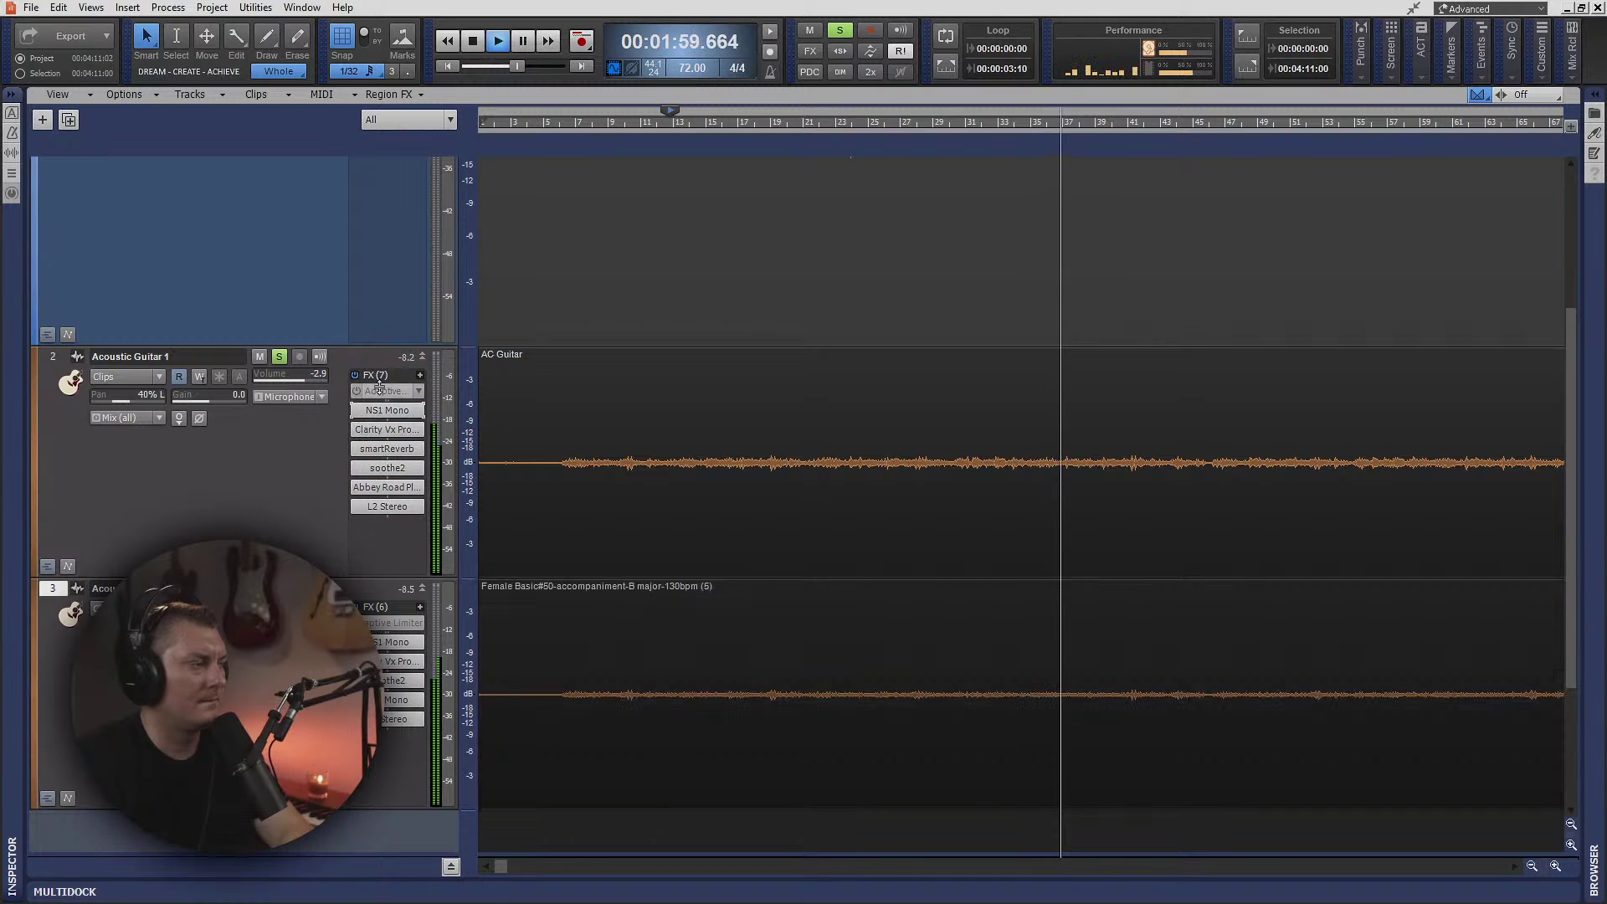
right_click(386, 390)
click(383, 408)
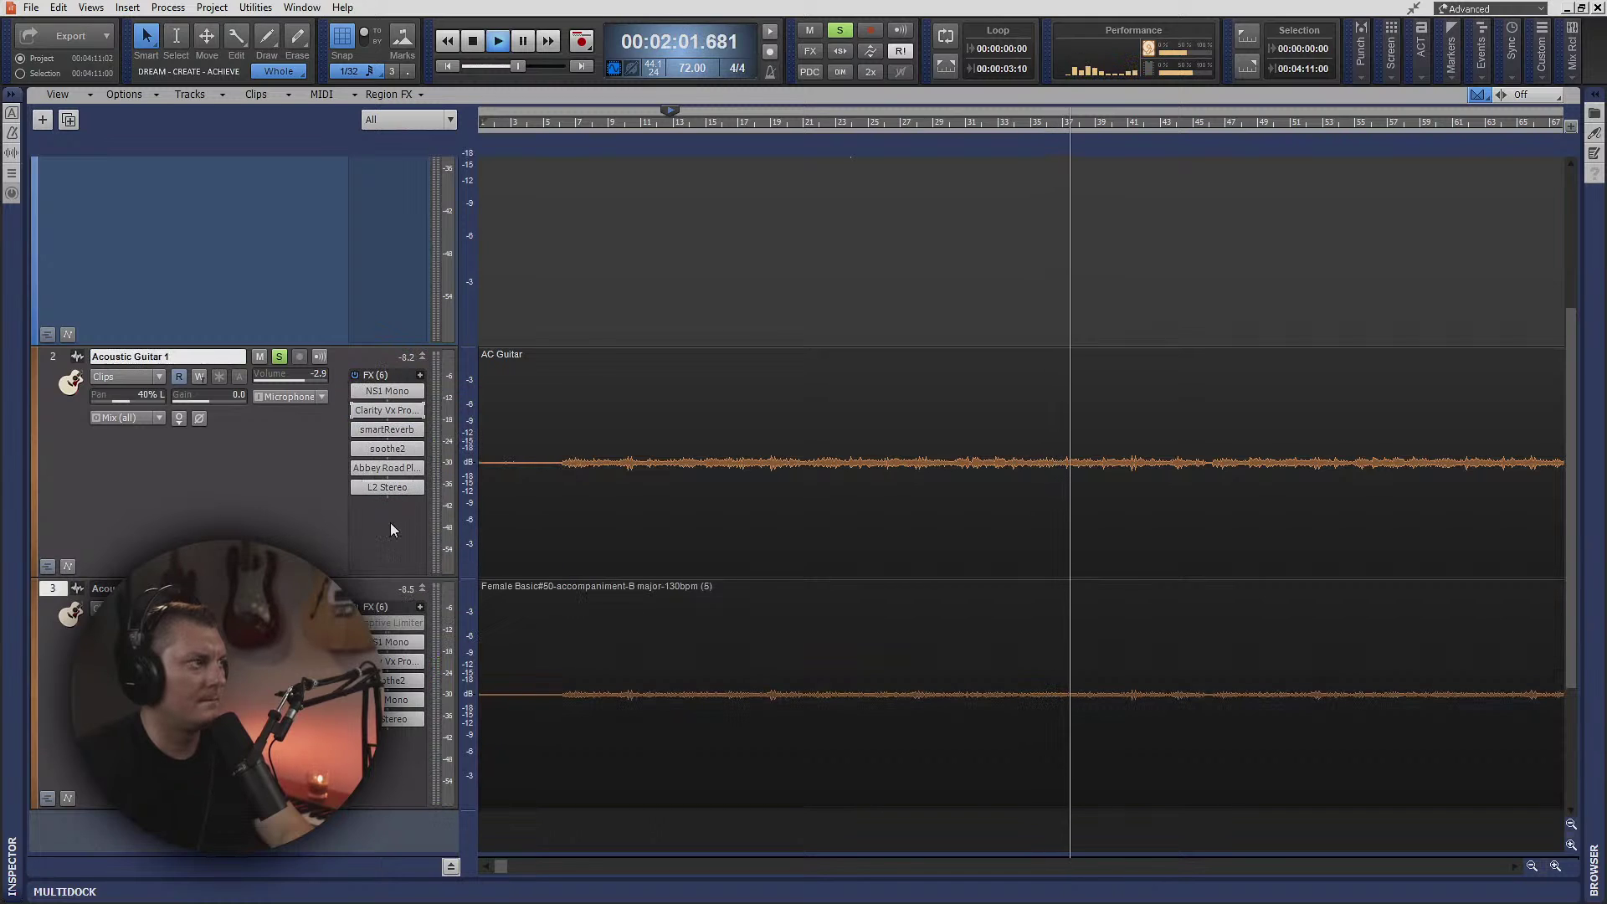
- Delete the Adaptive Limiter from the third track's effects rack
right_click(388, 628)
click(395, 381)
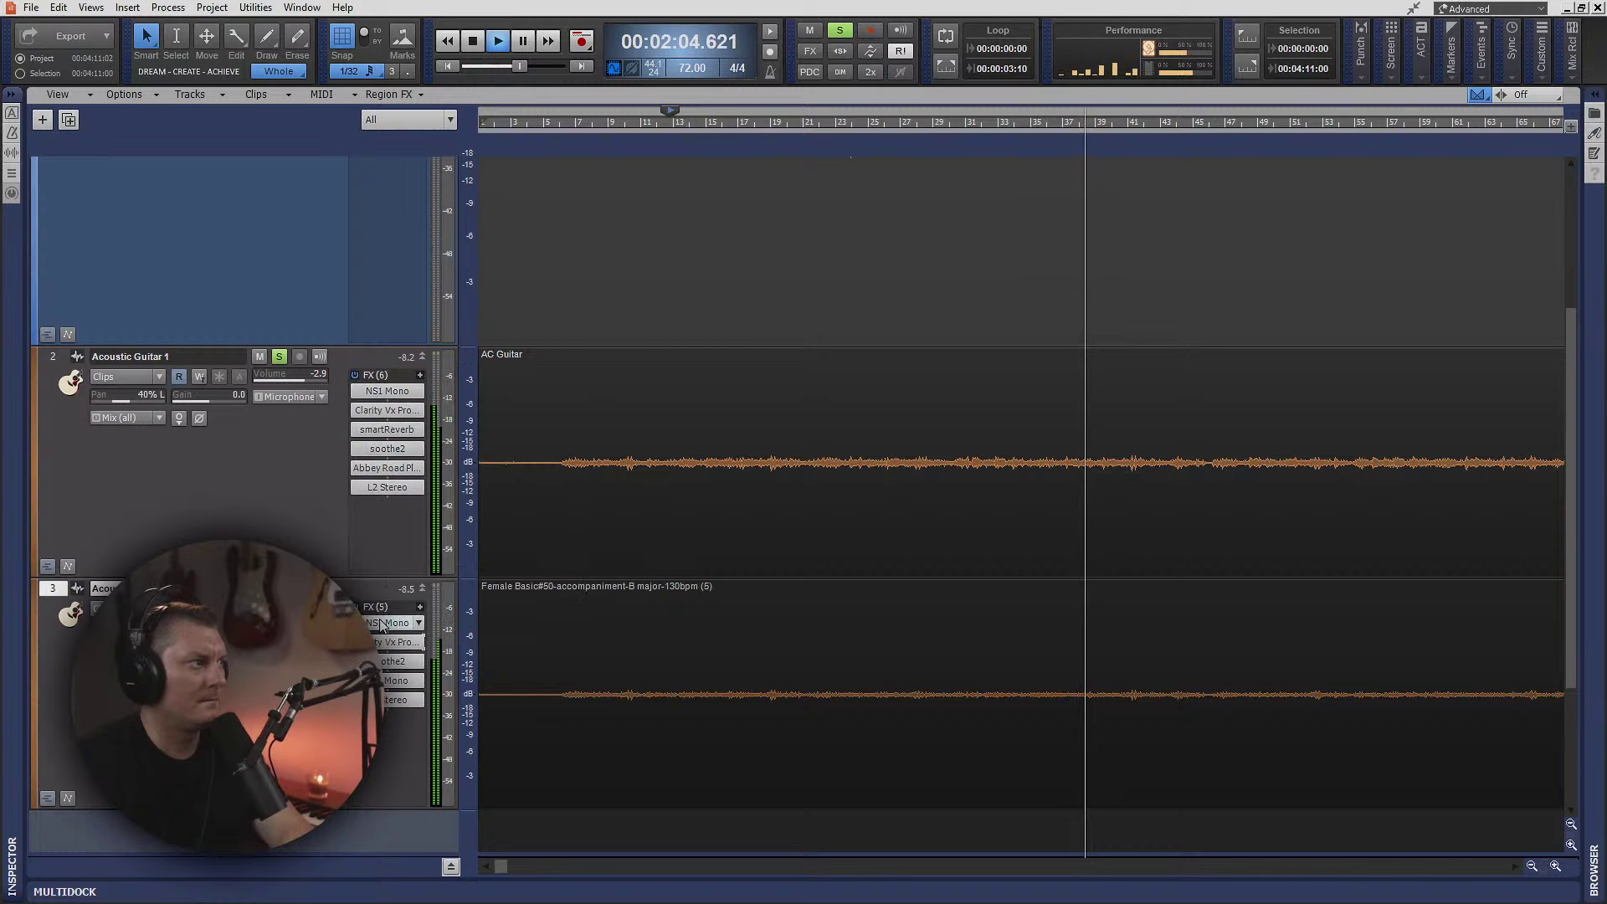
- Compare both acoustic guitars with NS1 bypassed and active, and lower track 3's NS1 suppression to 10.0 and then 0.3
double_click(375, 627)
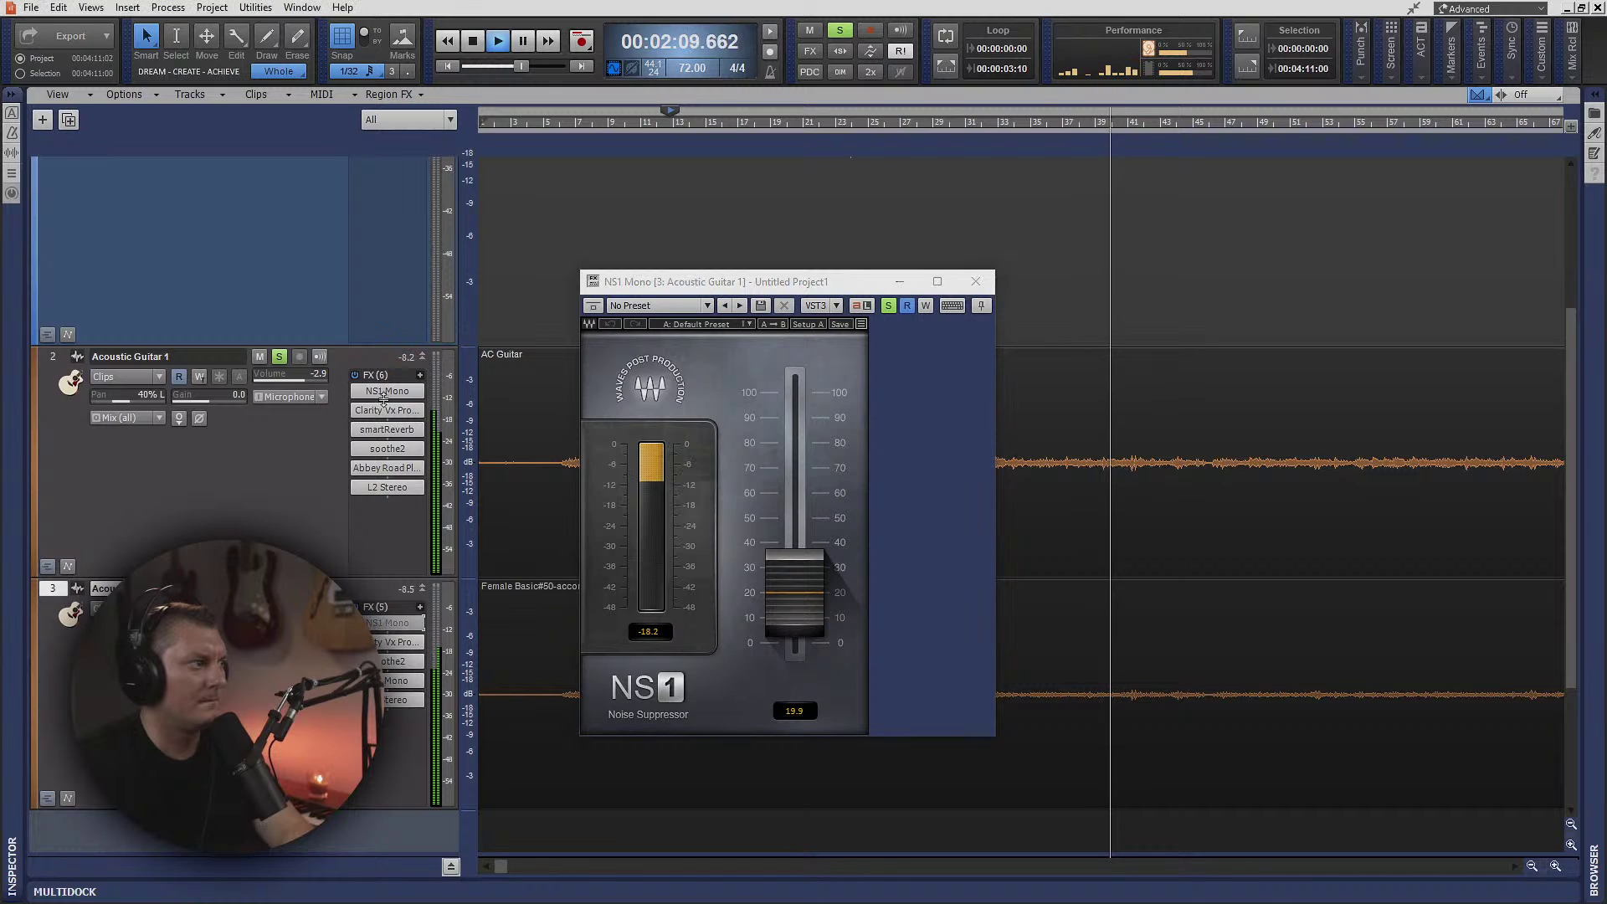
click(355, 390)
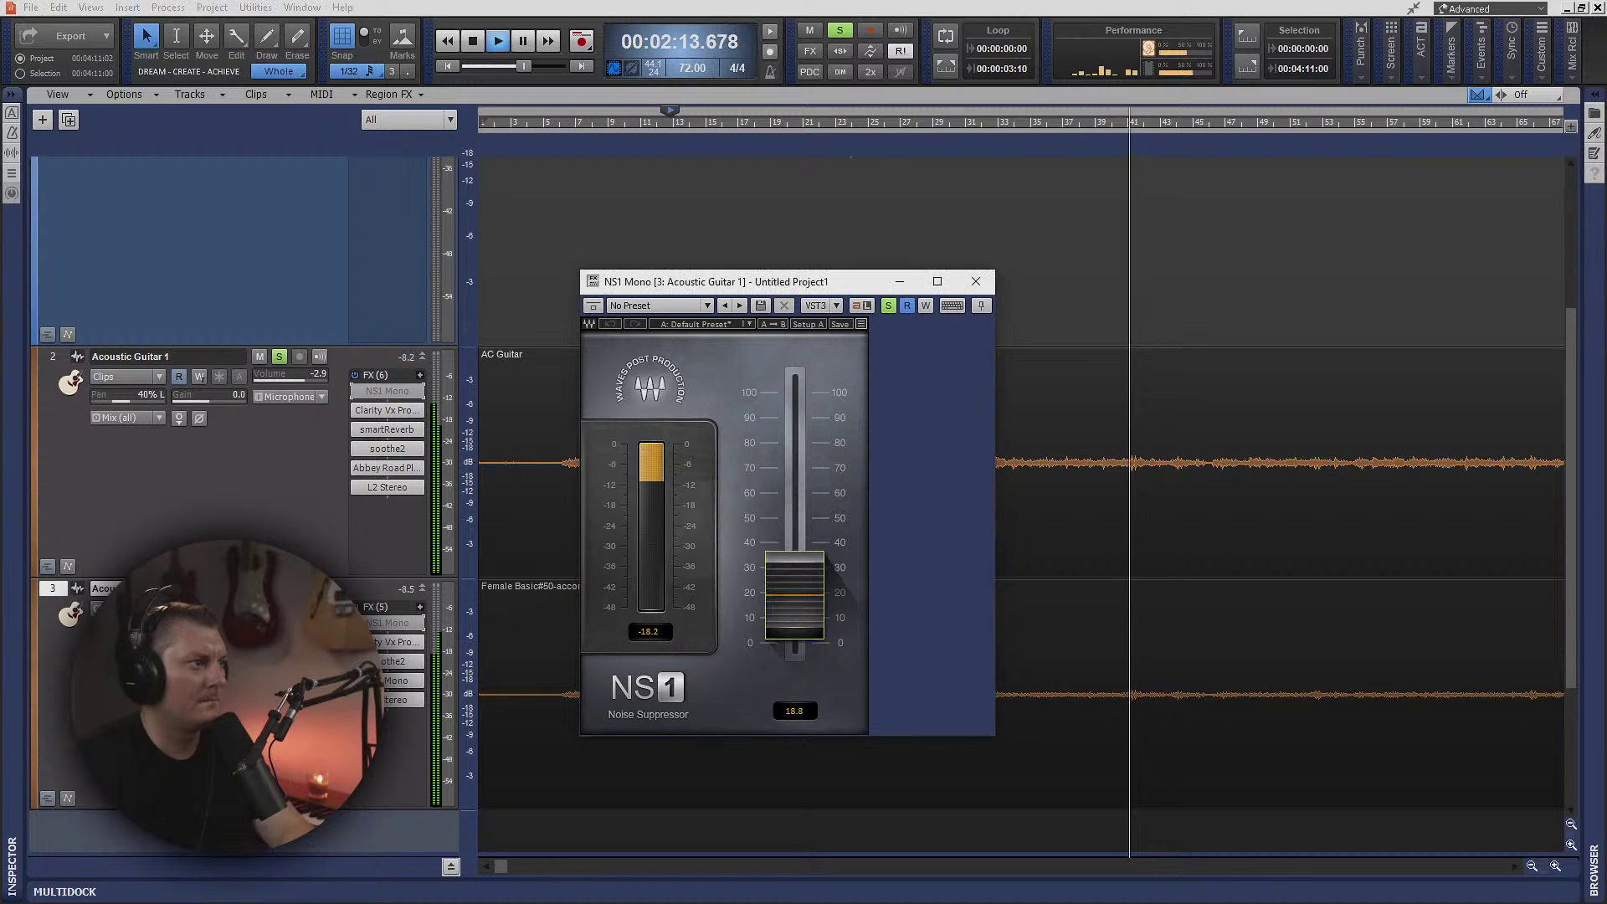
drag(795, 592, 795, 618)
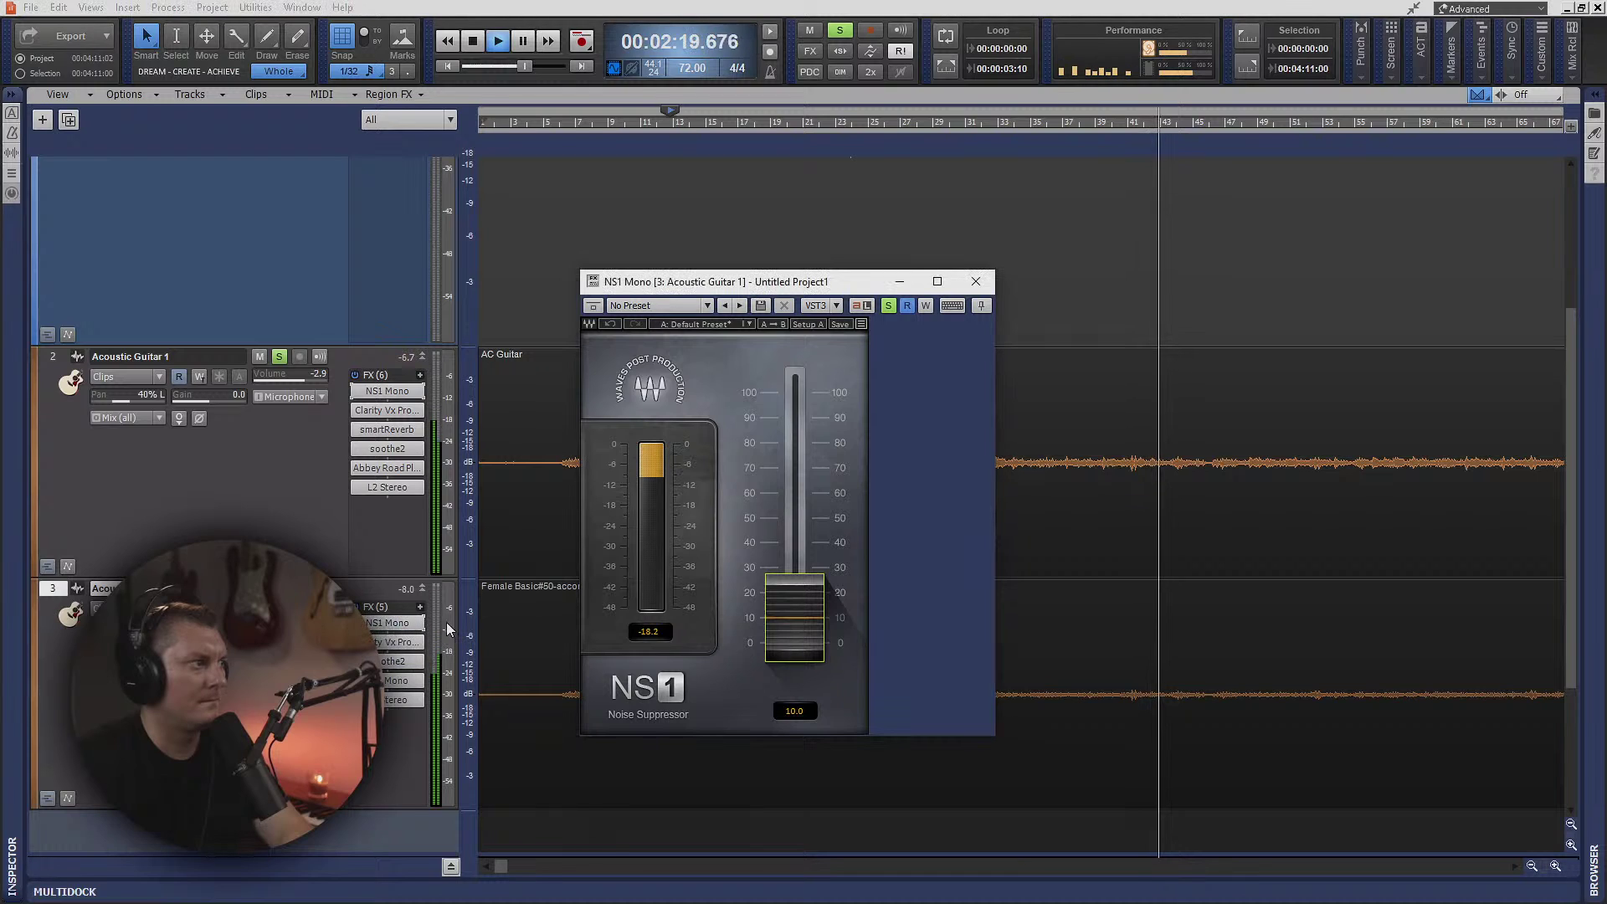
mouse_move(795, 617)
mouse_down()
mouse_move(795, 634)
mouse_move(805, 626)
mouse_up()
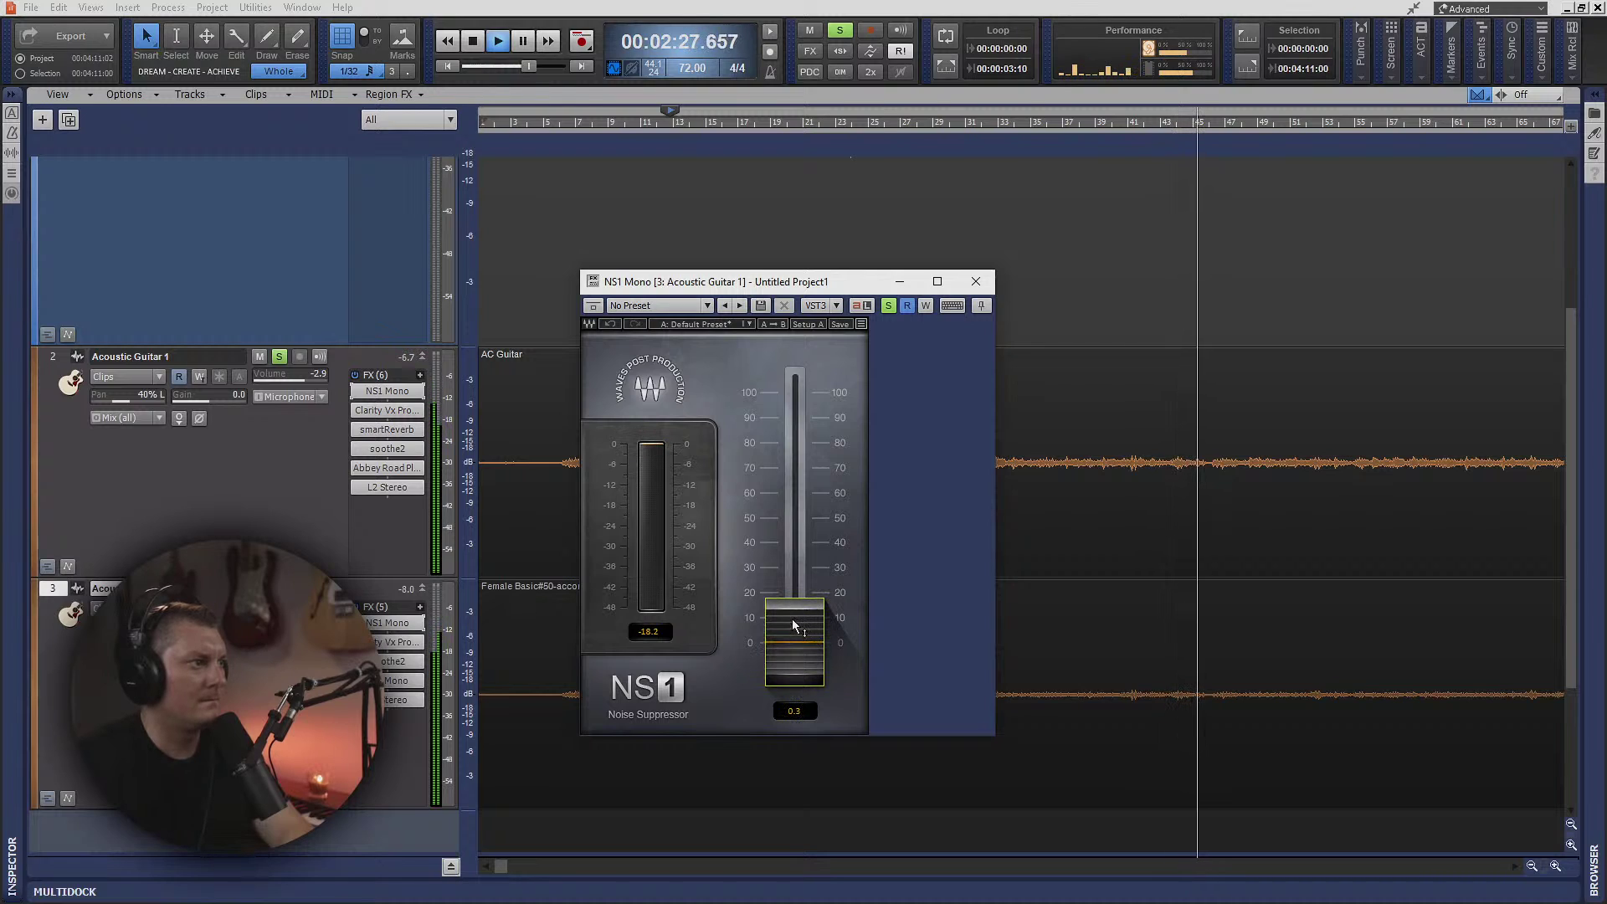
- Lower track 2's NS1 suppression to 11.7 and then 0.0, close the plug-in, and stop playback
double_click(387, 392)
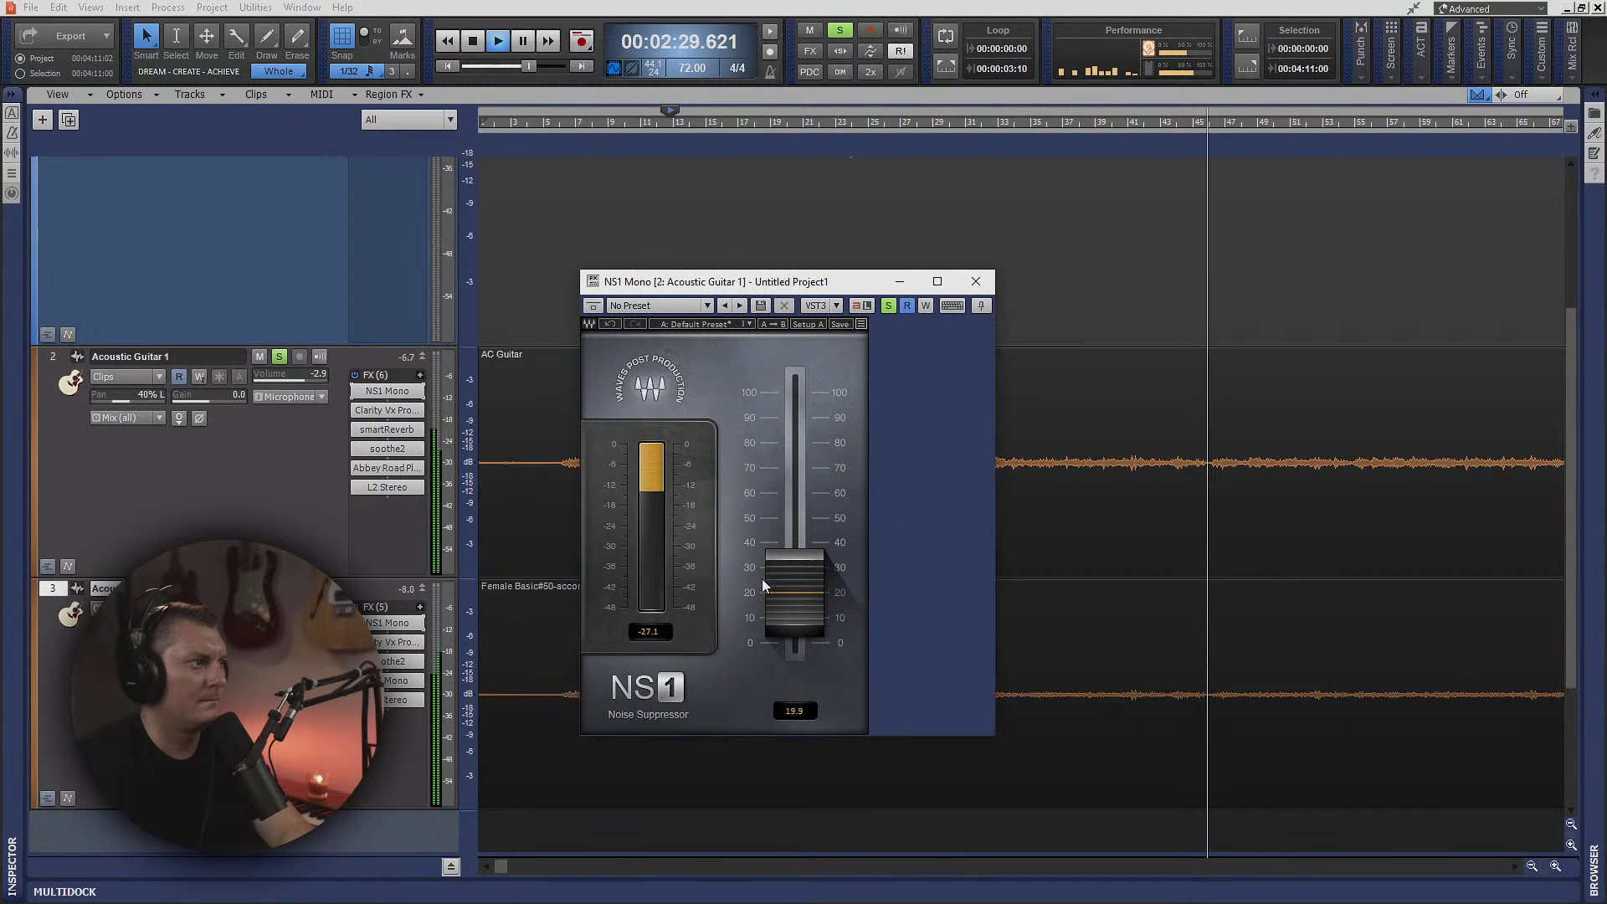
drag(794, 574, 793, 594)
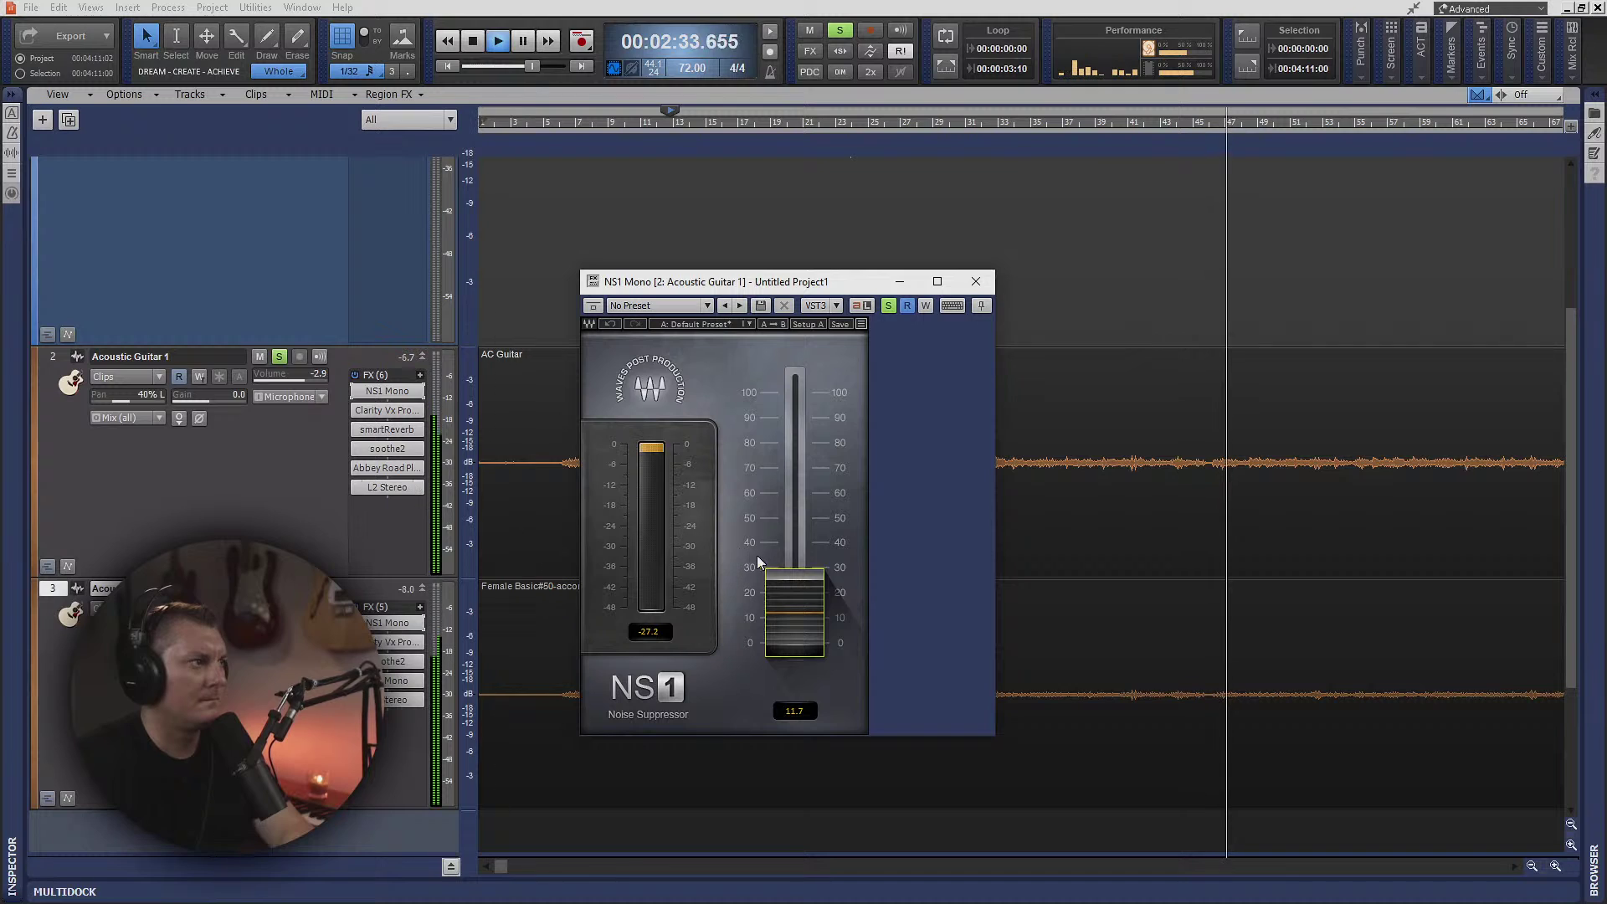
drag(792, 599, 792, 630)
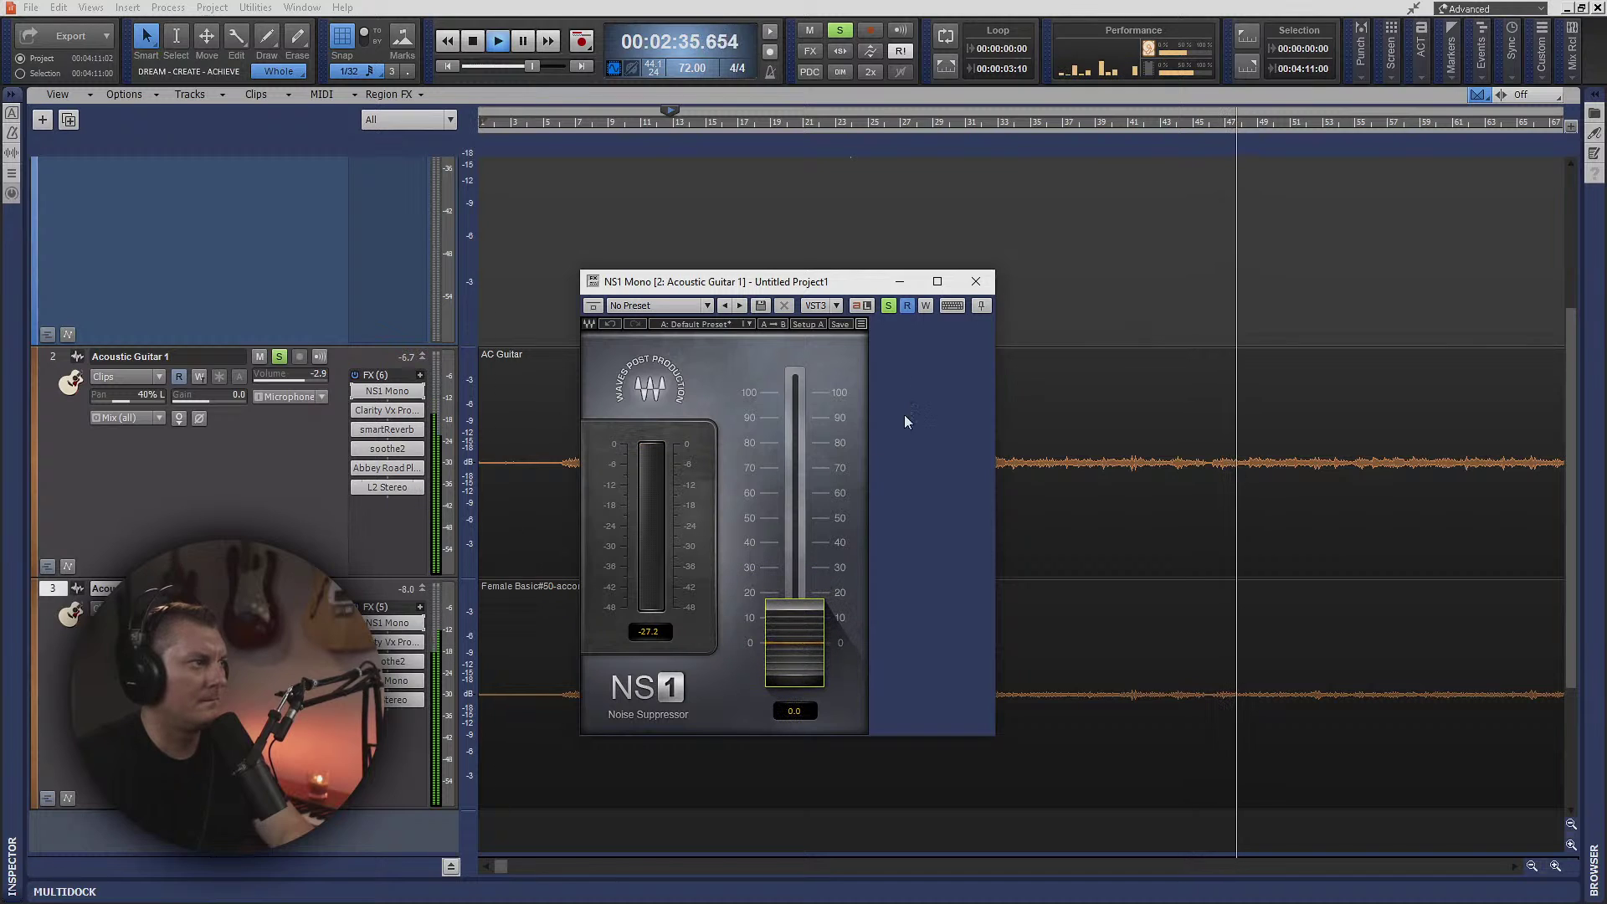
click(972, 281)
key(space)
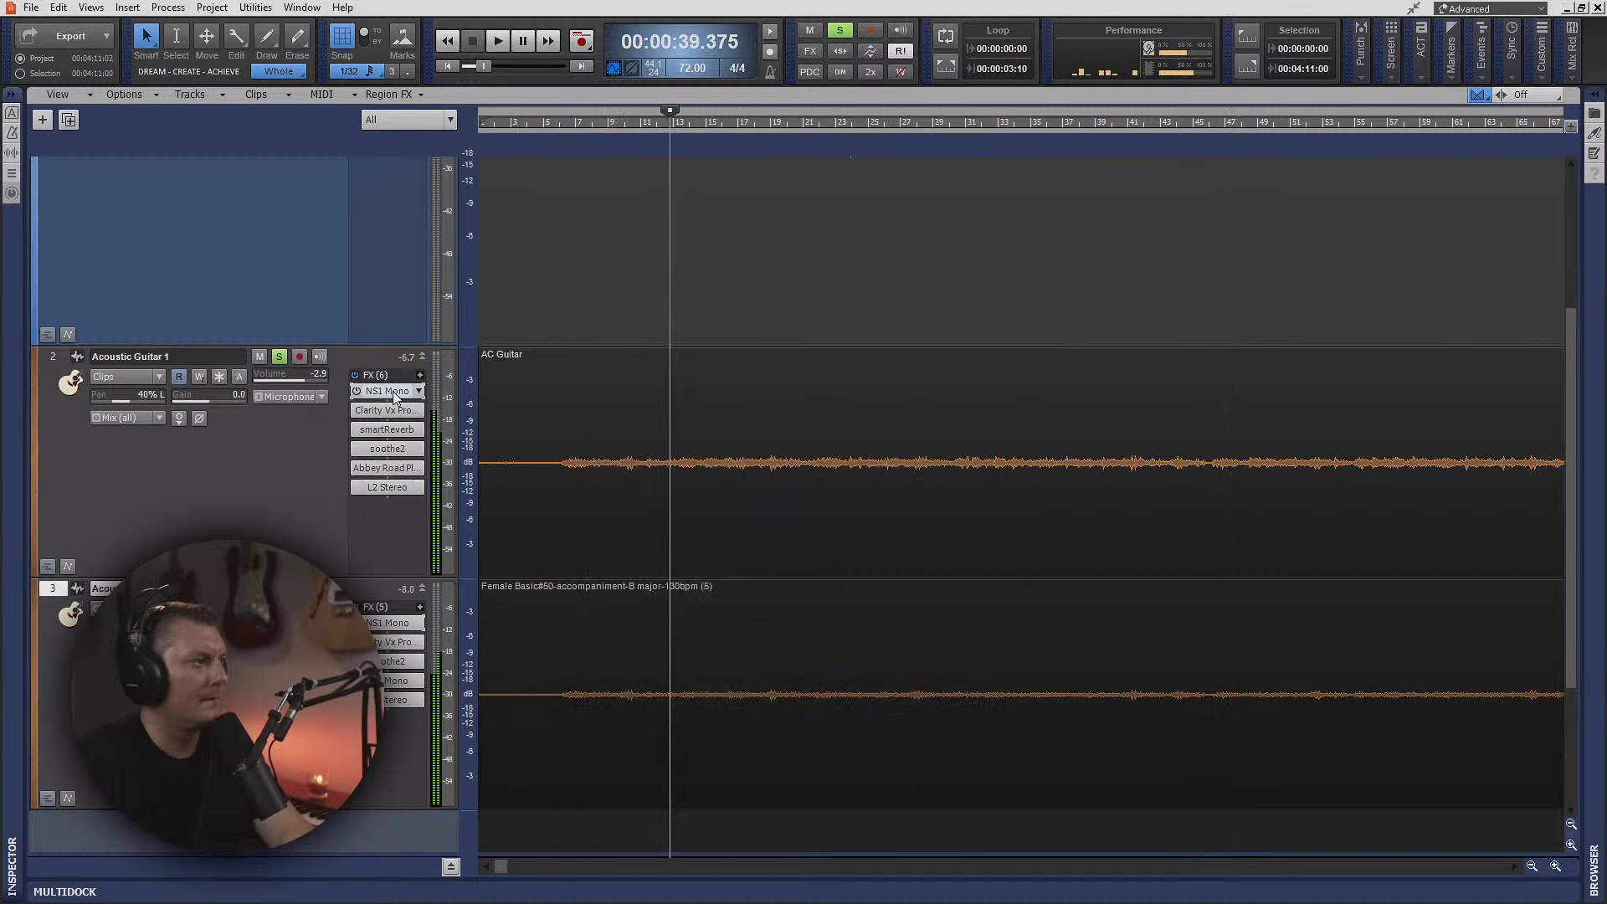
- Delete NS1 Mono from the effects racks of both acoustic guitar tracks
right_click(393, 393)
key(Escape)
right_click(386, 648)
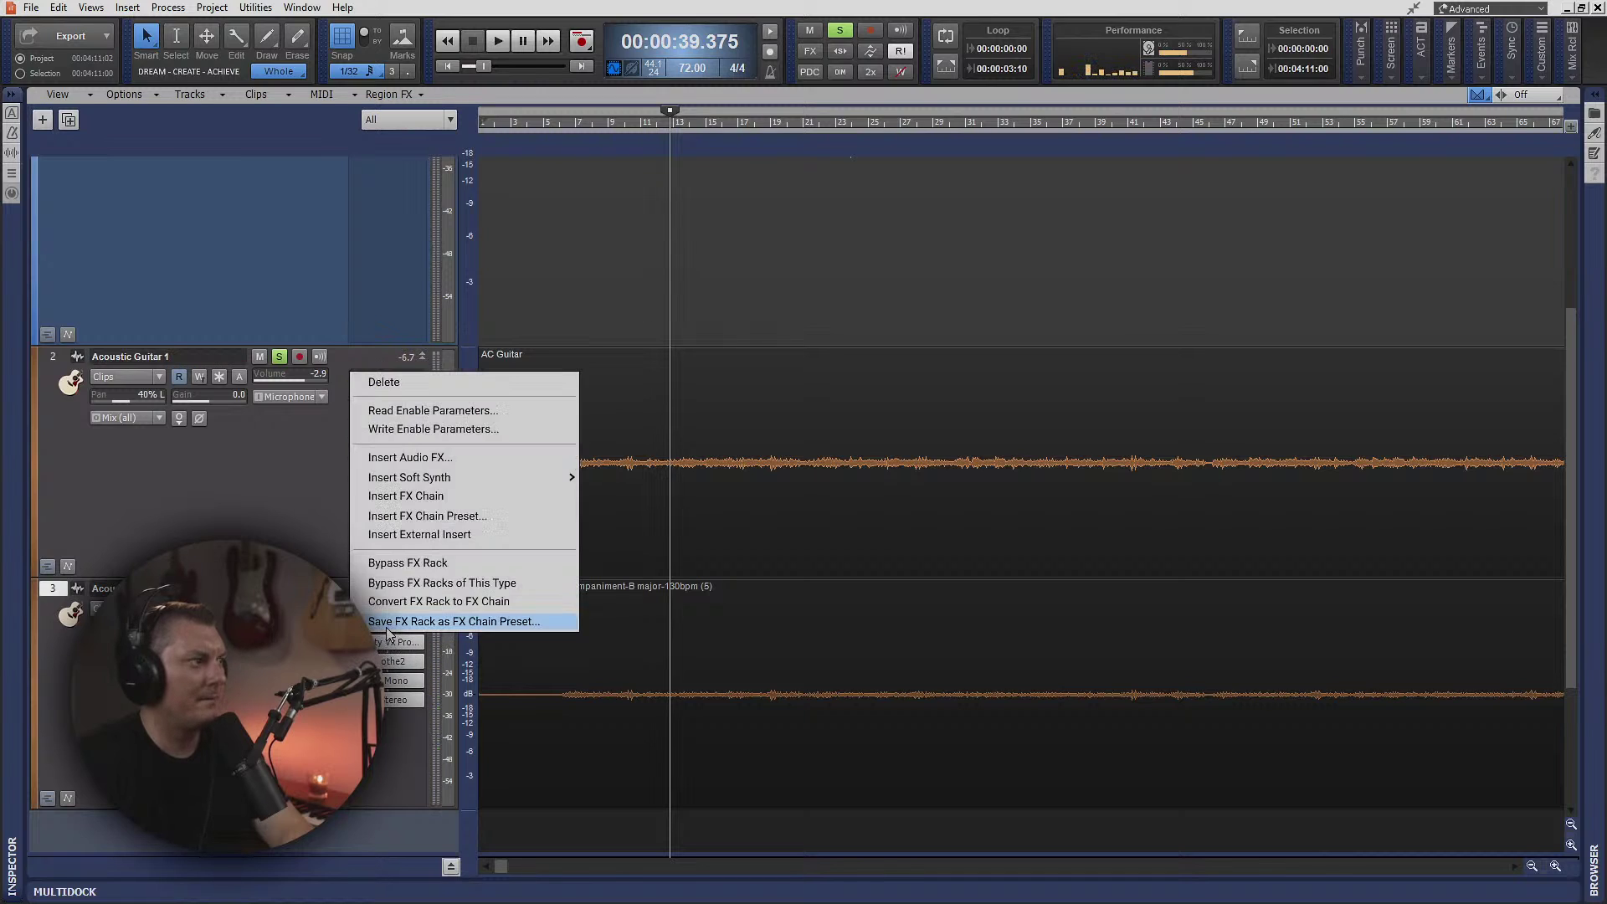
key(Escape)
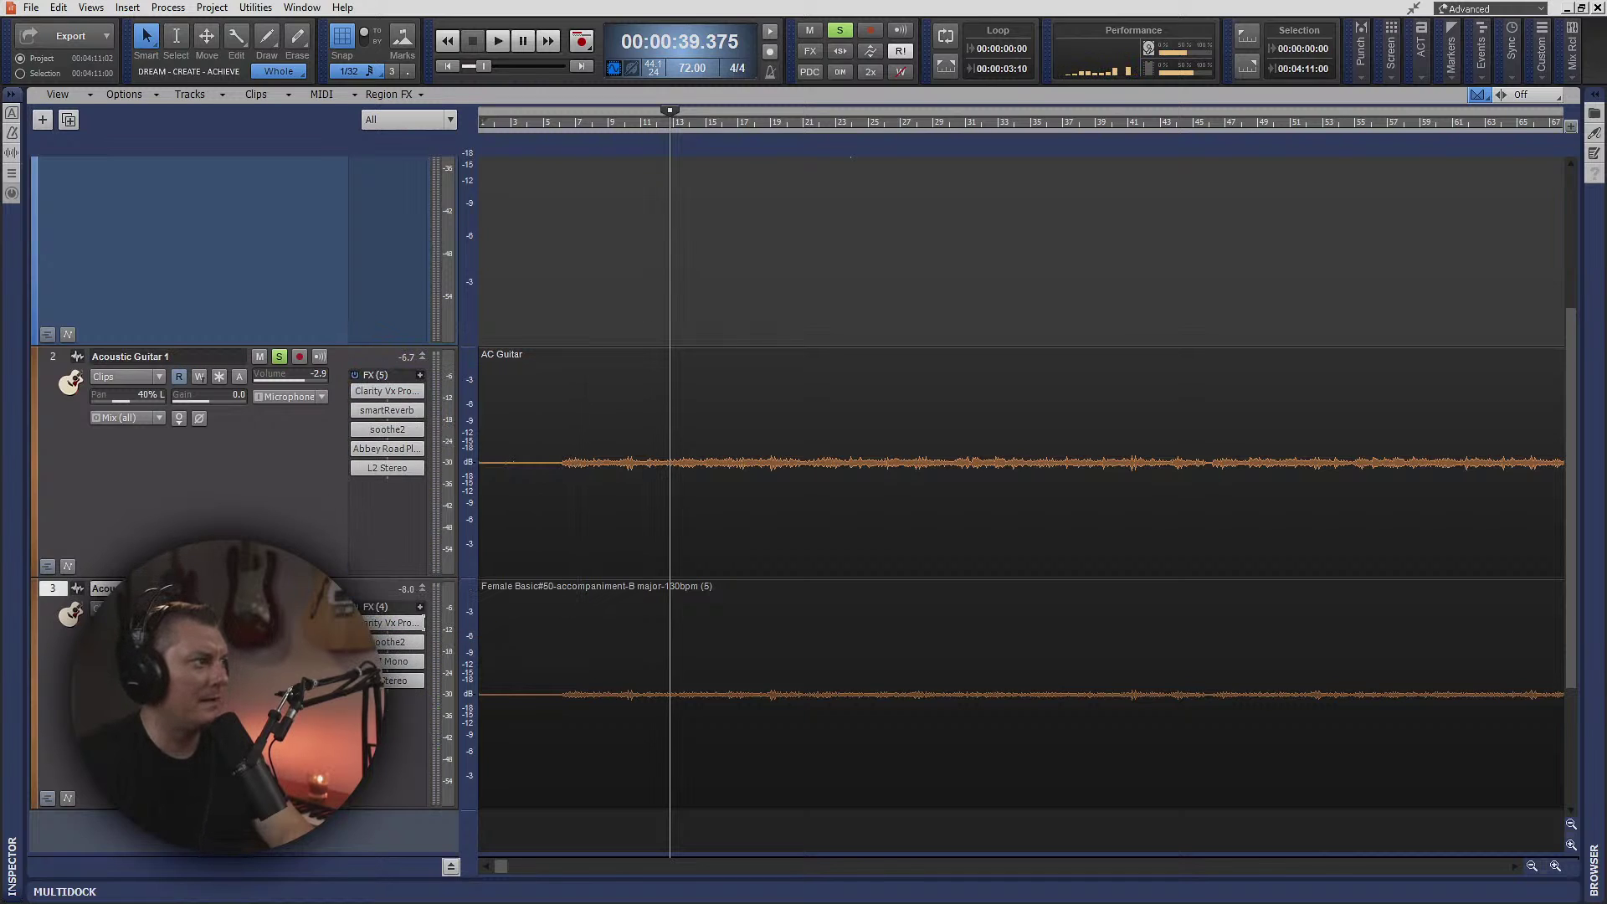
- Examine RVox Mono on Lead Vocals during playback, before and after soloing the vocal track
scroll(370, 346, up, 3)
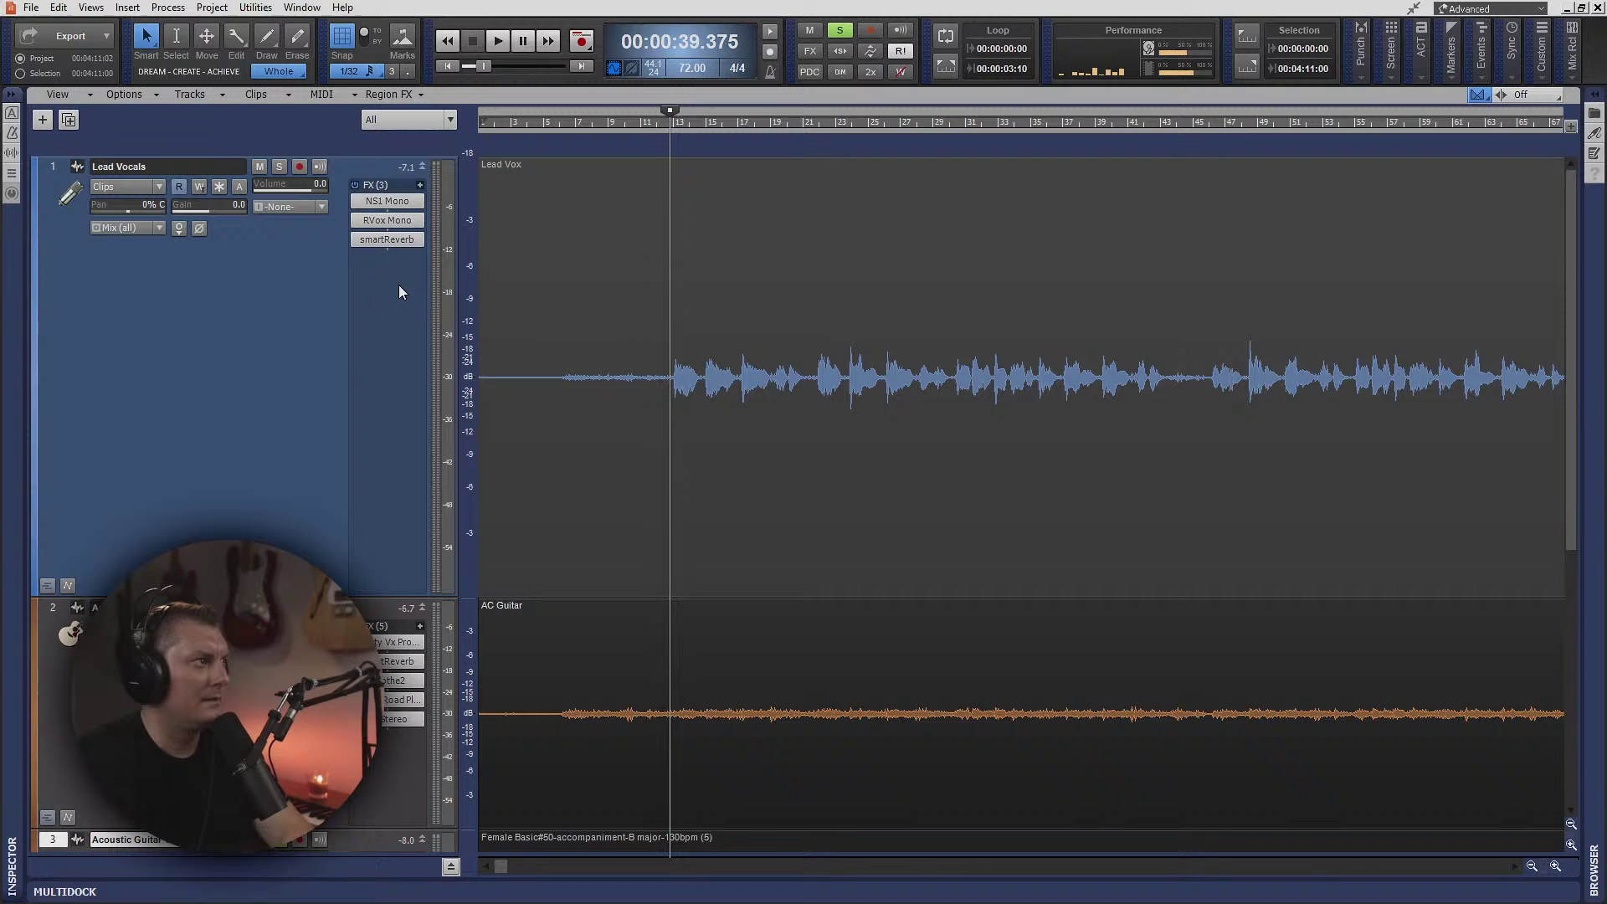
double_click(387, 220)
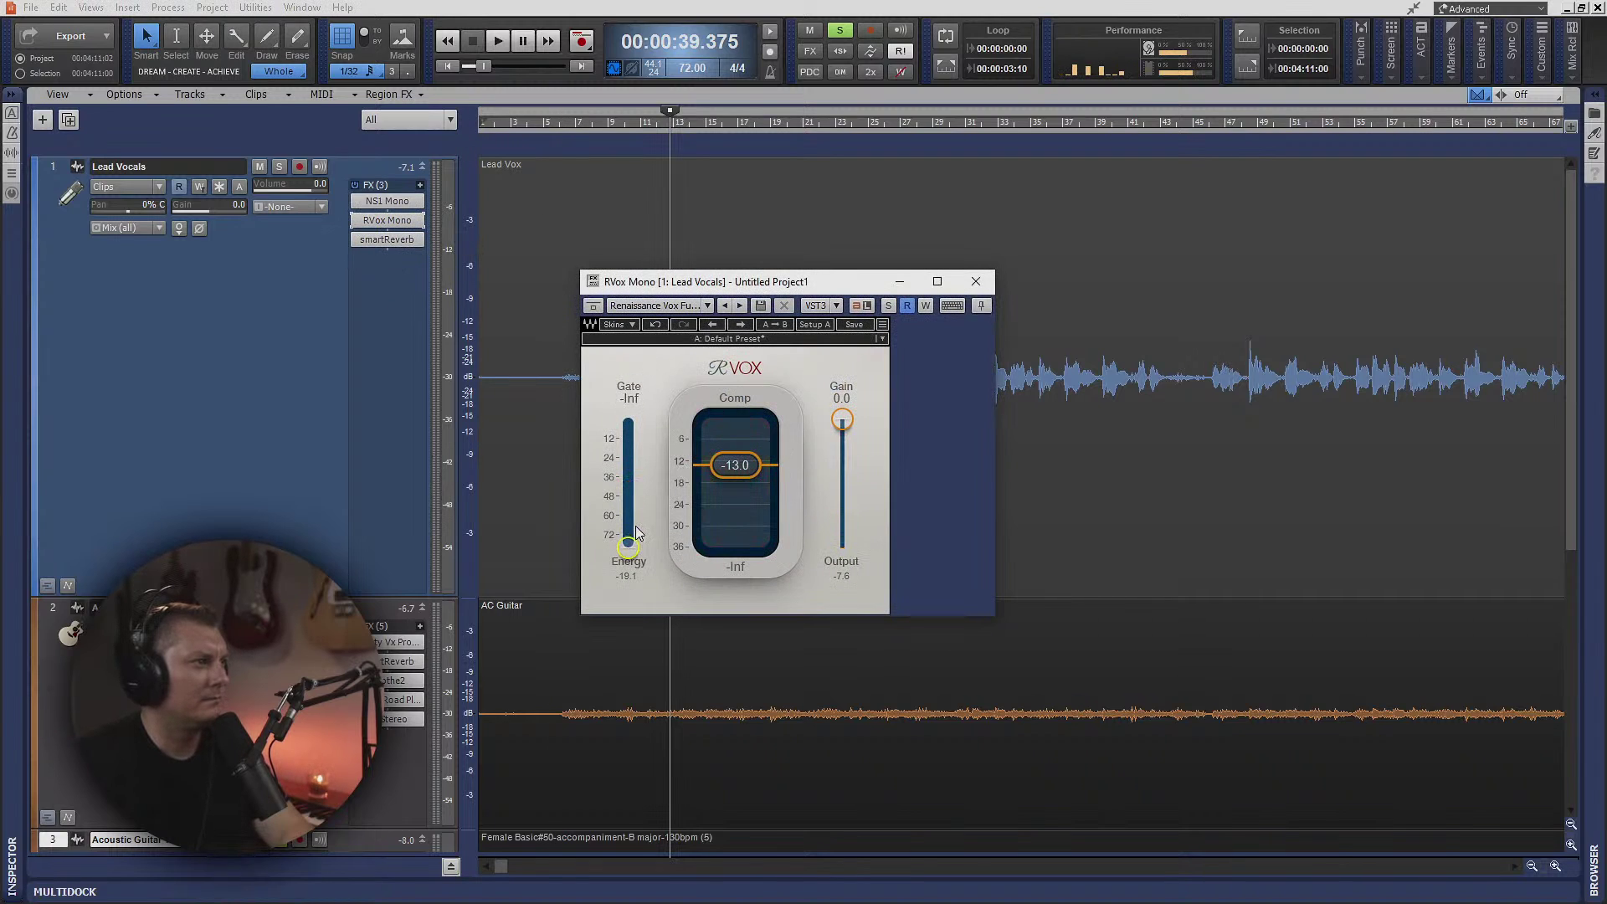
key(space)
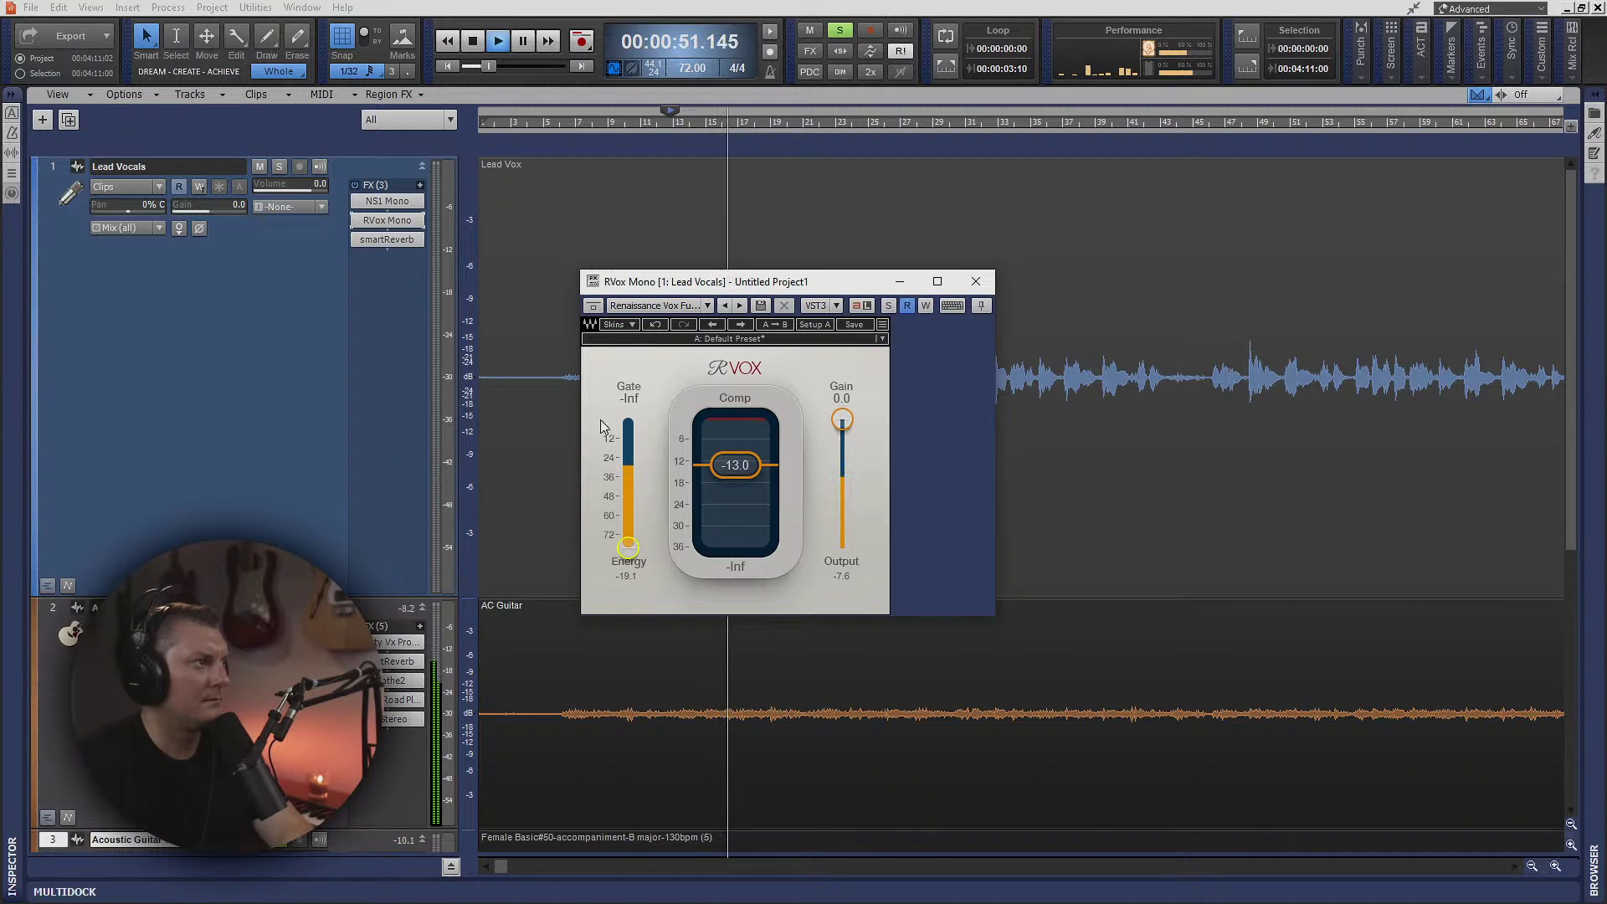
click(975, 281)
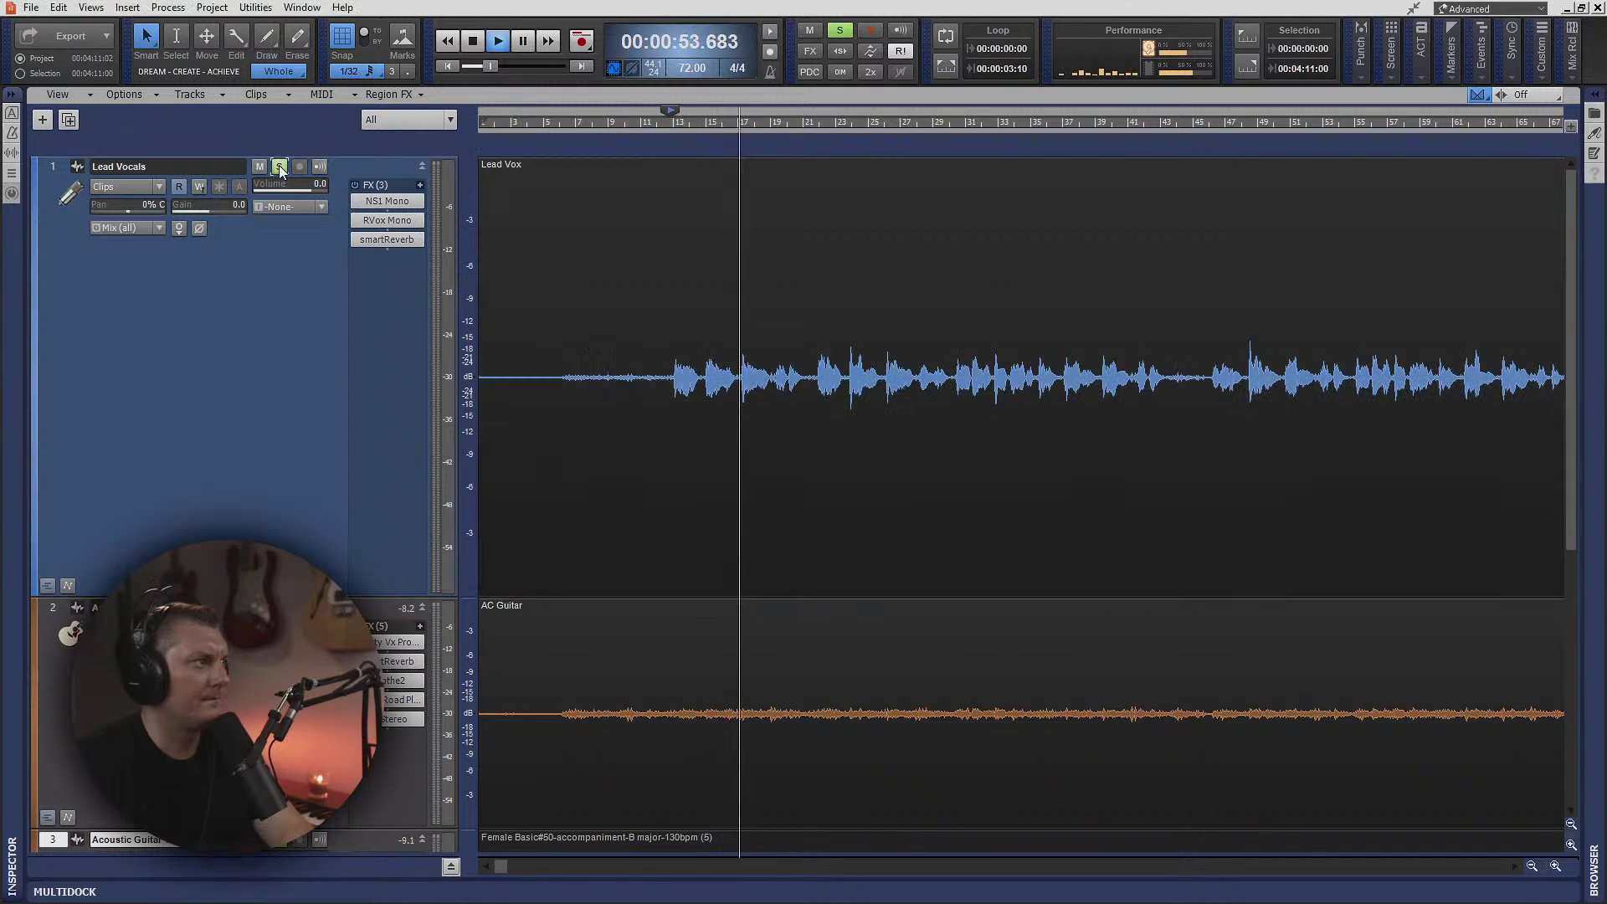
click(280, 167)
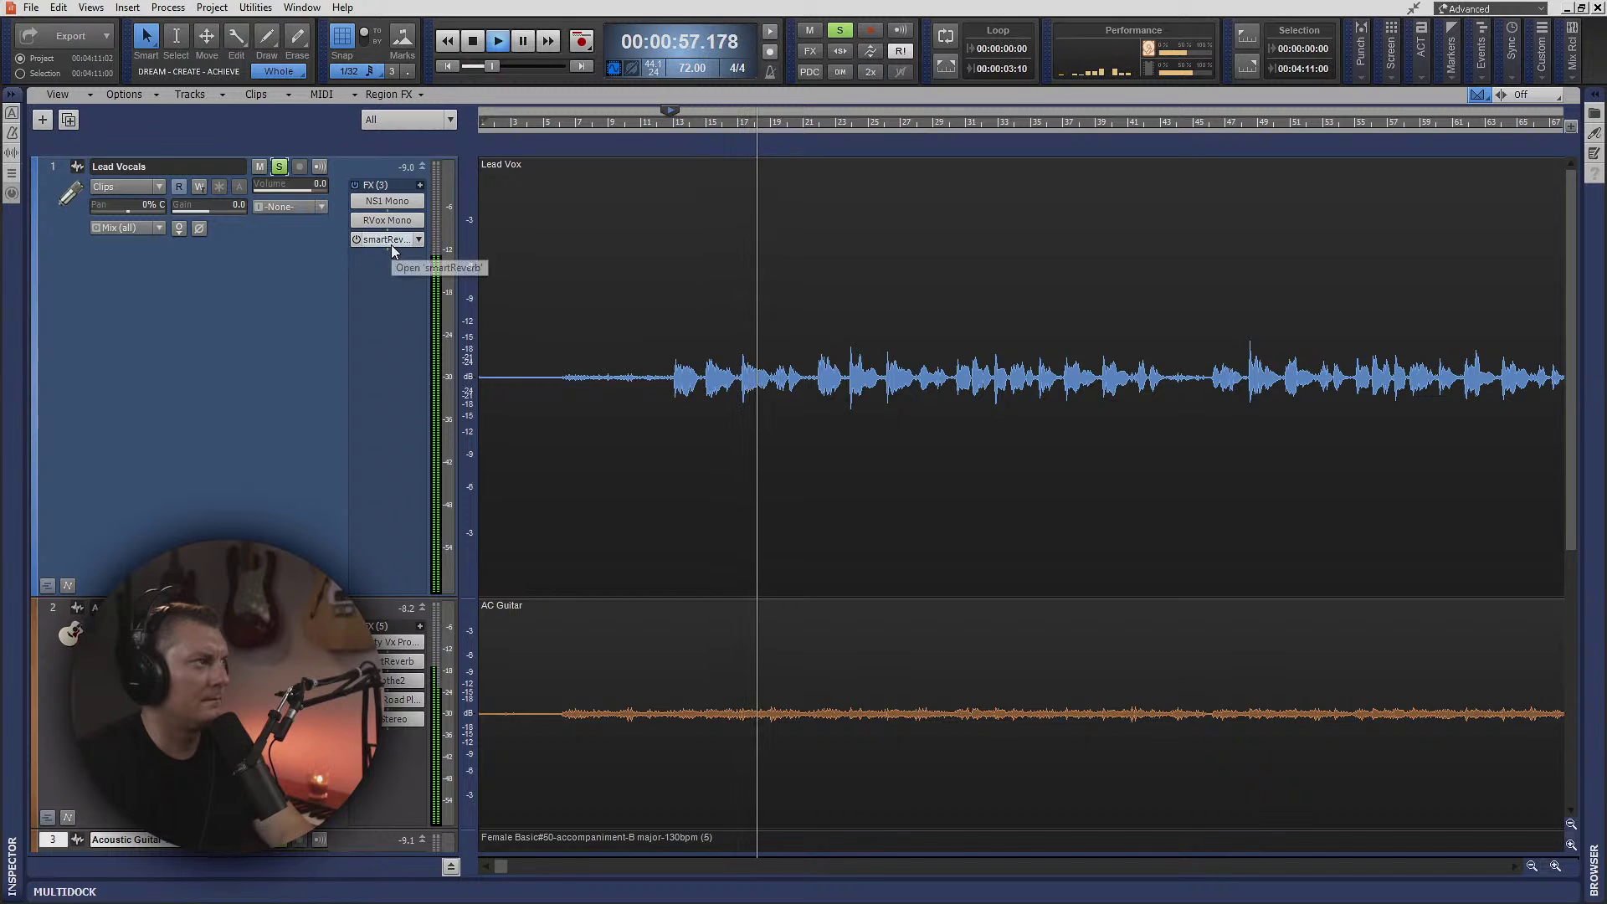
double_click(387, 220)
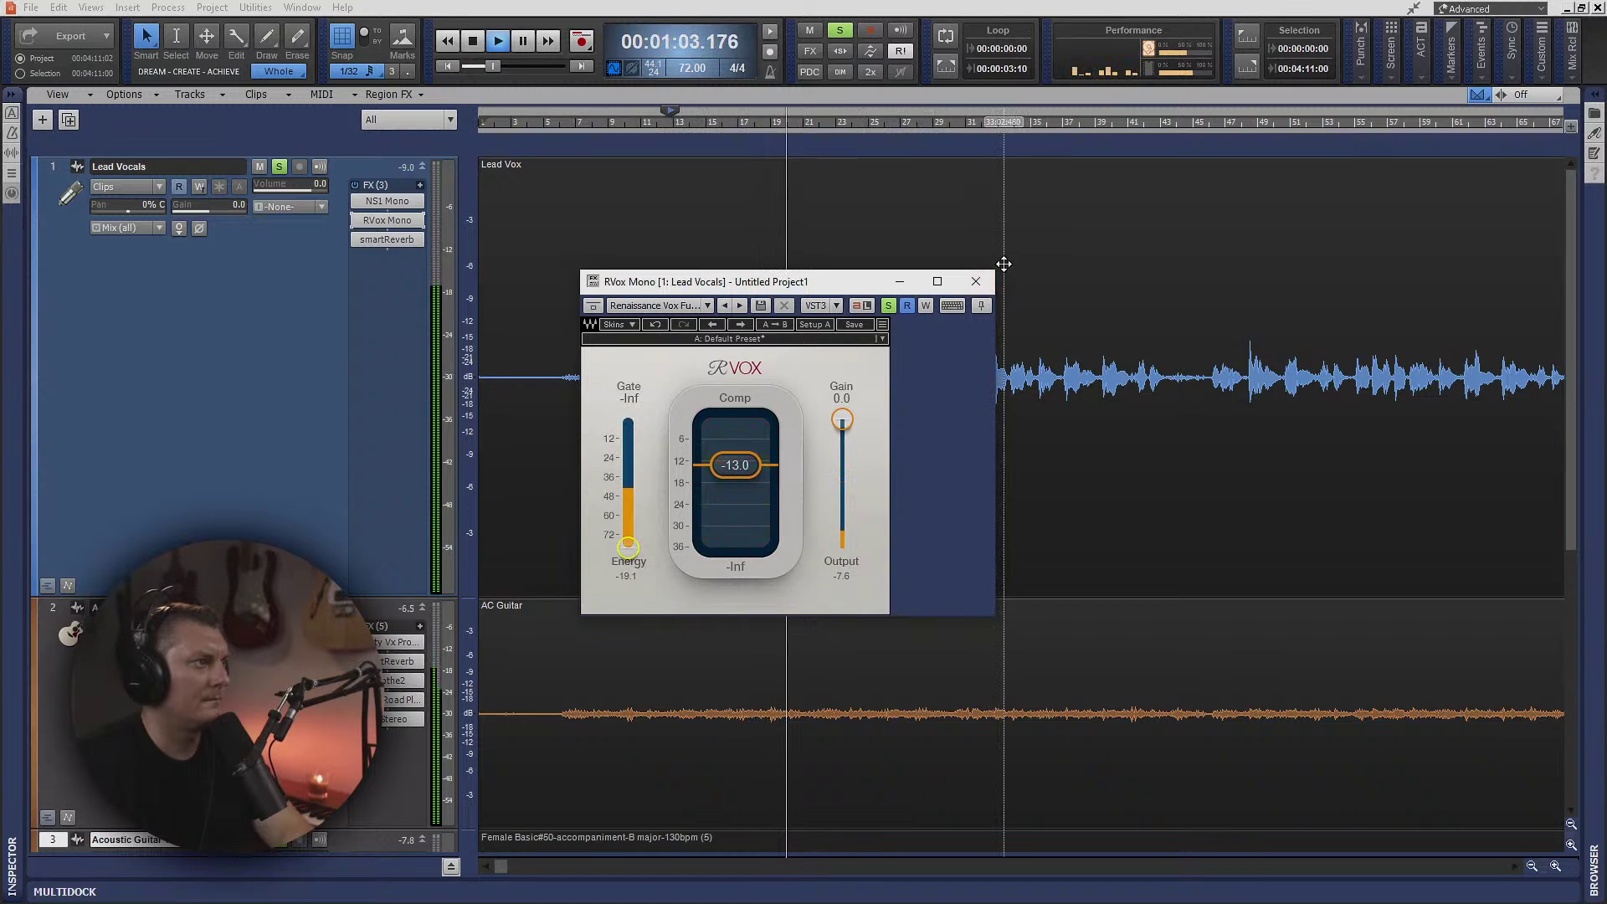
double_click(410, 221)
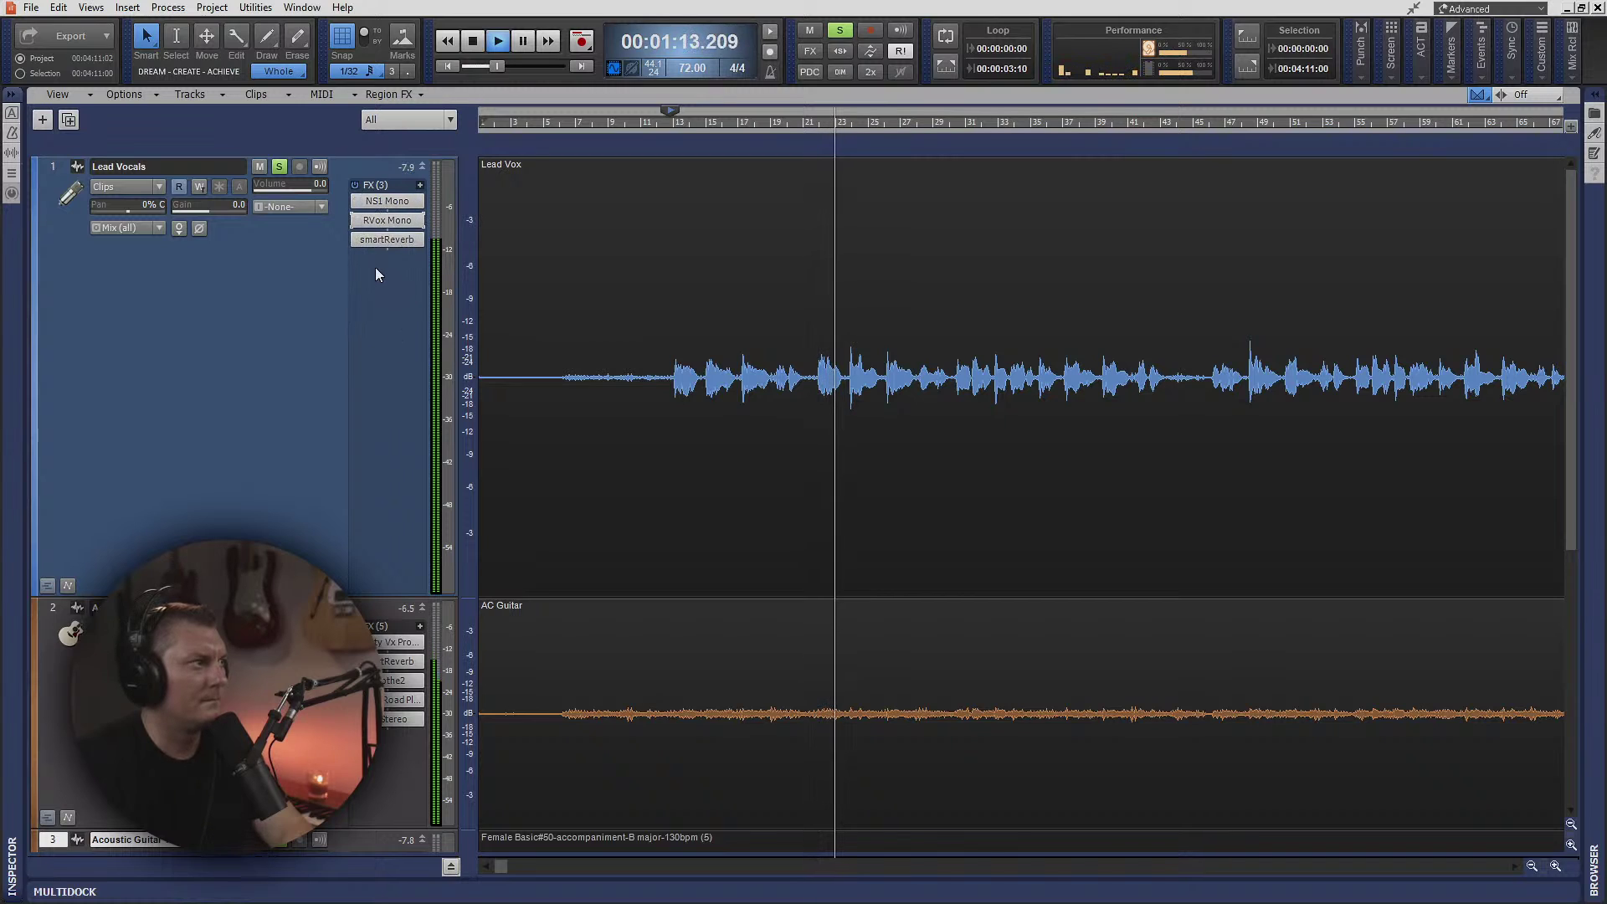
- Reshape the Lead Vocals smartReverb decay curve, moving the first point to about 30 and the second to about 65, and clear all solos
double_click(385, 241)
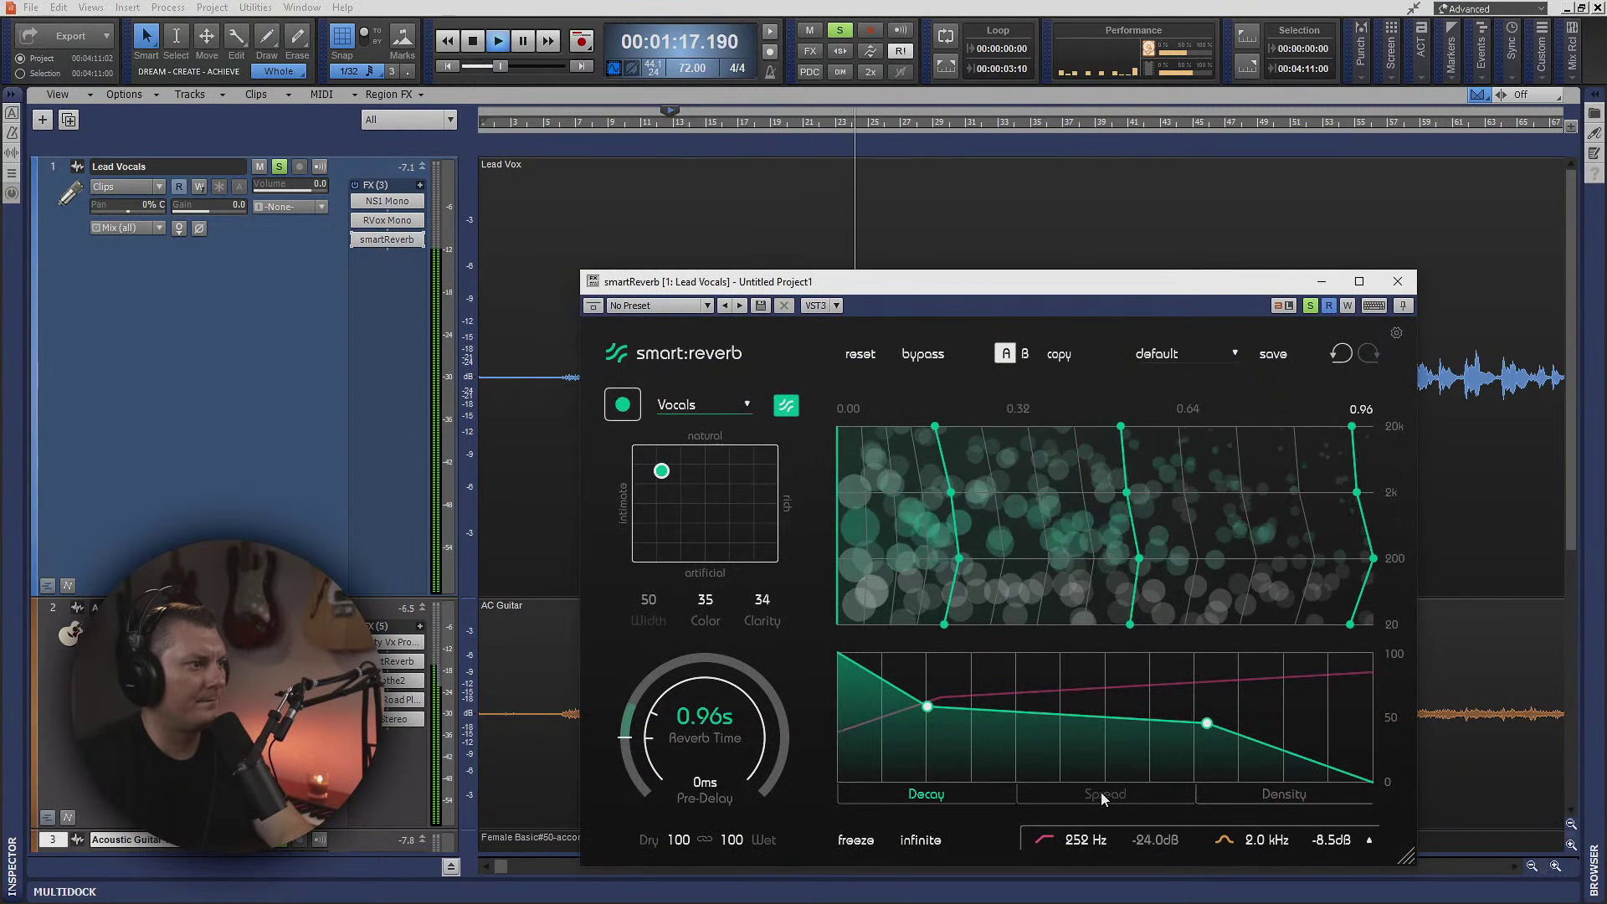
drag(927, 705, 1016, 707)
drag(1206, 723, 1285, 711)
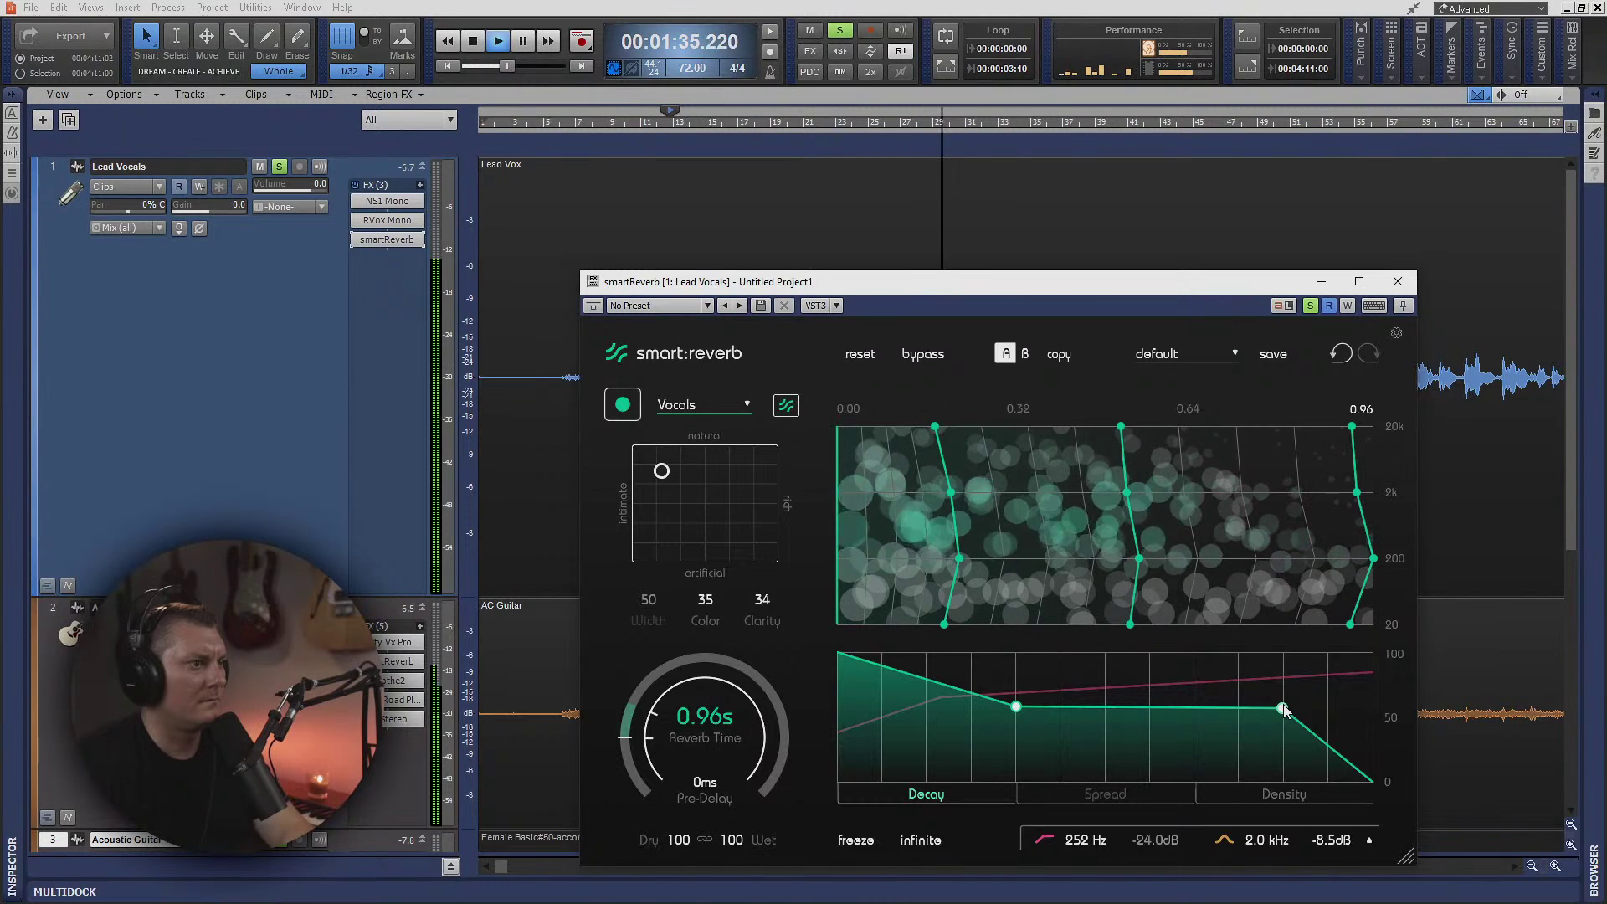
drag(1026, 708, 1151, 725)
drag(1285, 728, 1286, 697)
drag(1017, 722, 973, 742)
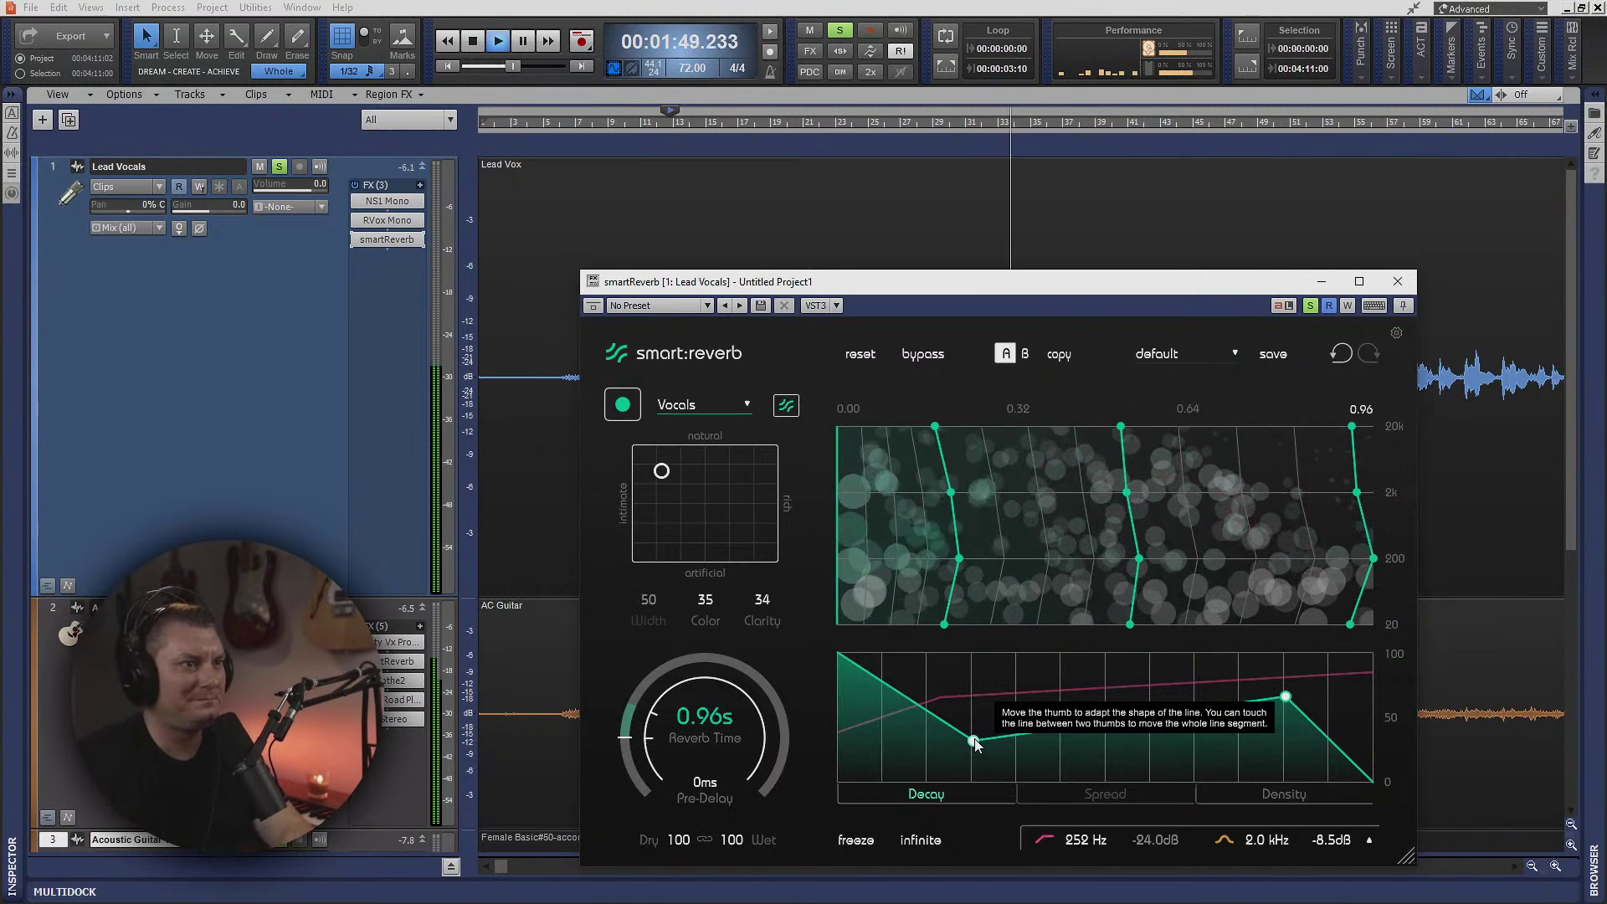
click(1397, 281)
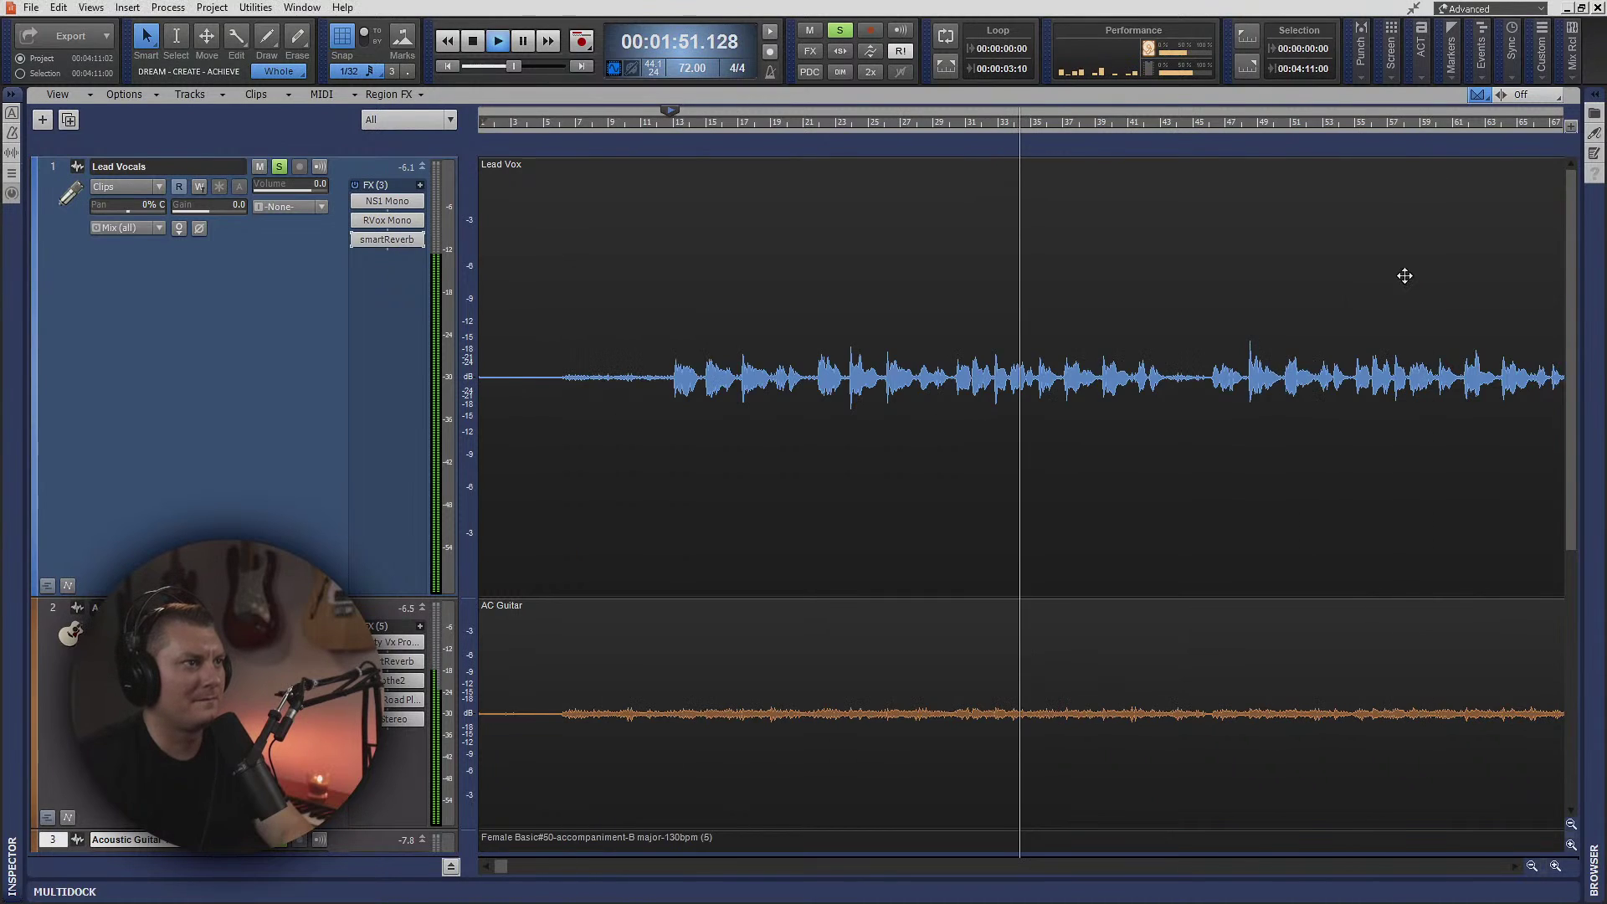
click(840, 30)
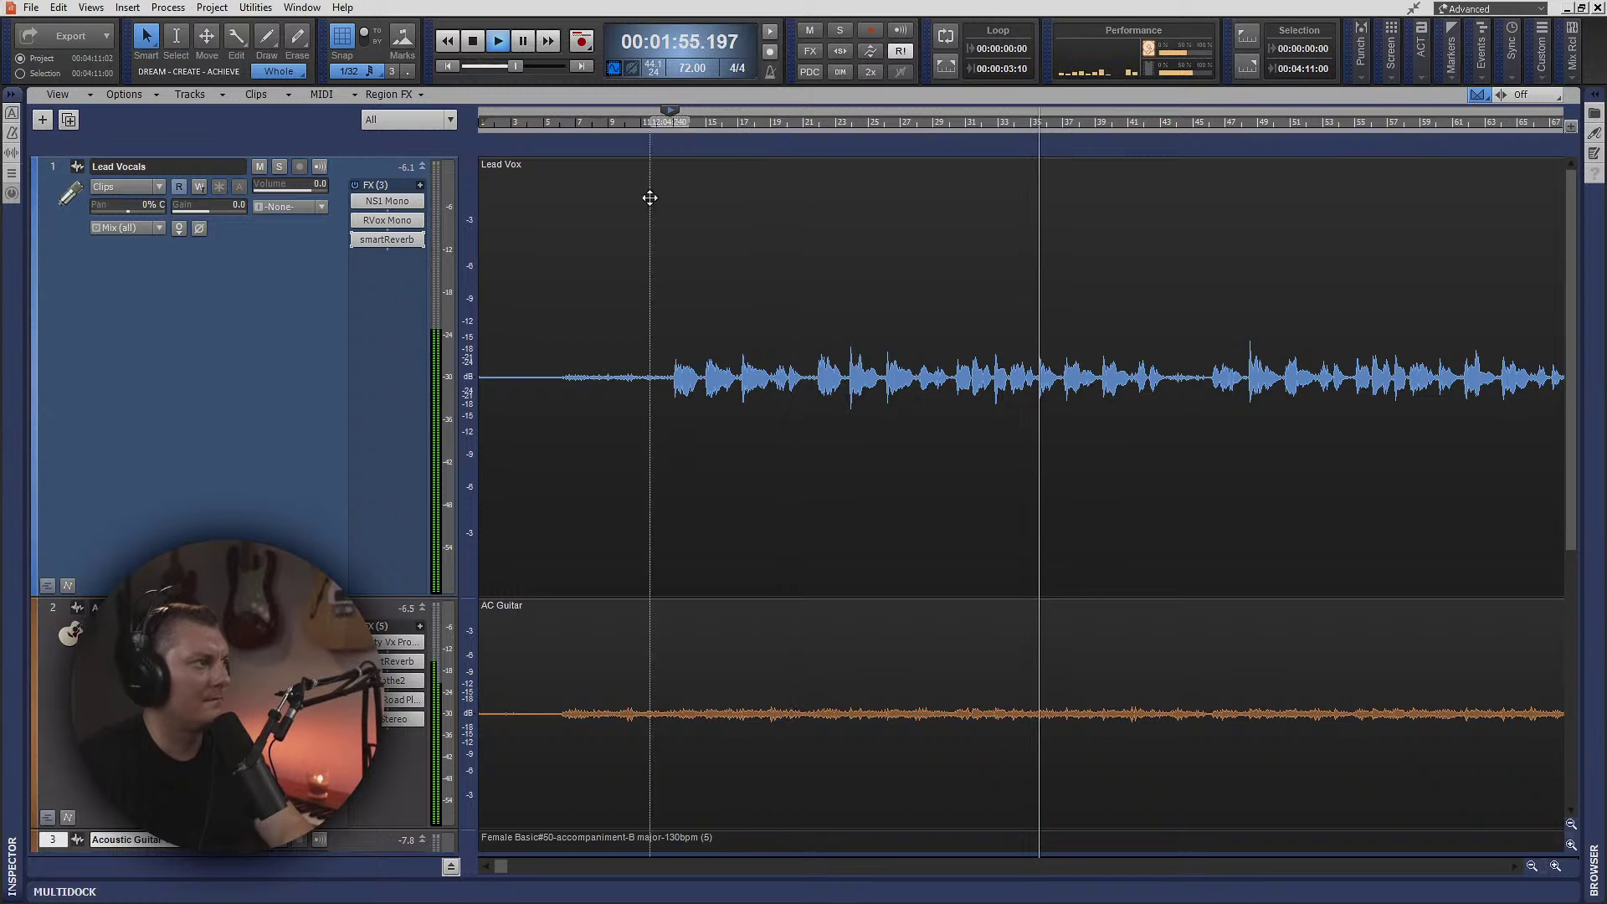
- Widen the acoustic guitars to 60% left on track 2 and 60% right on track 3, and show the bus pane
scroll(317, 514, down, 4)
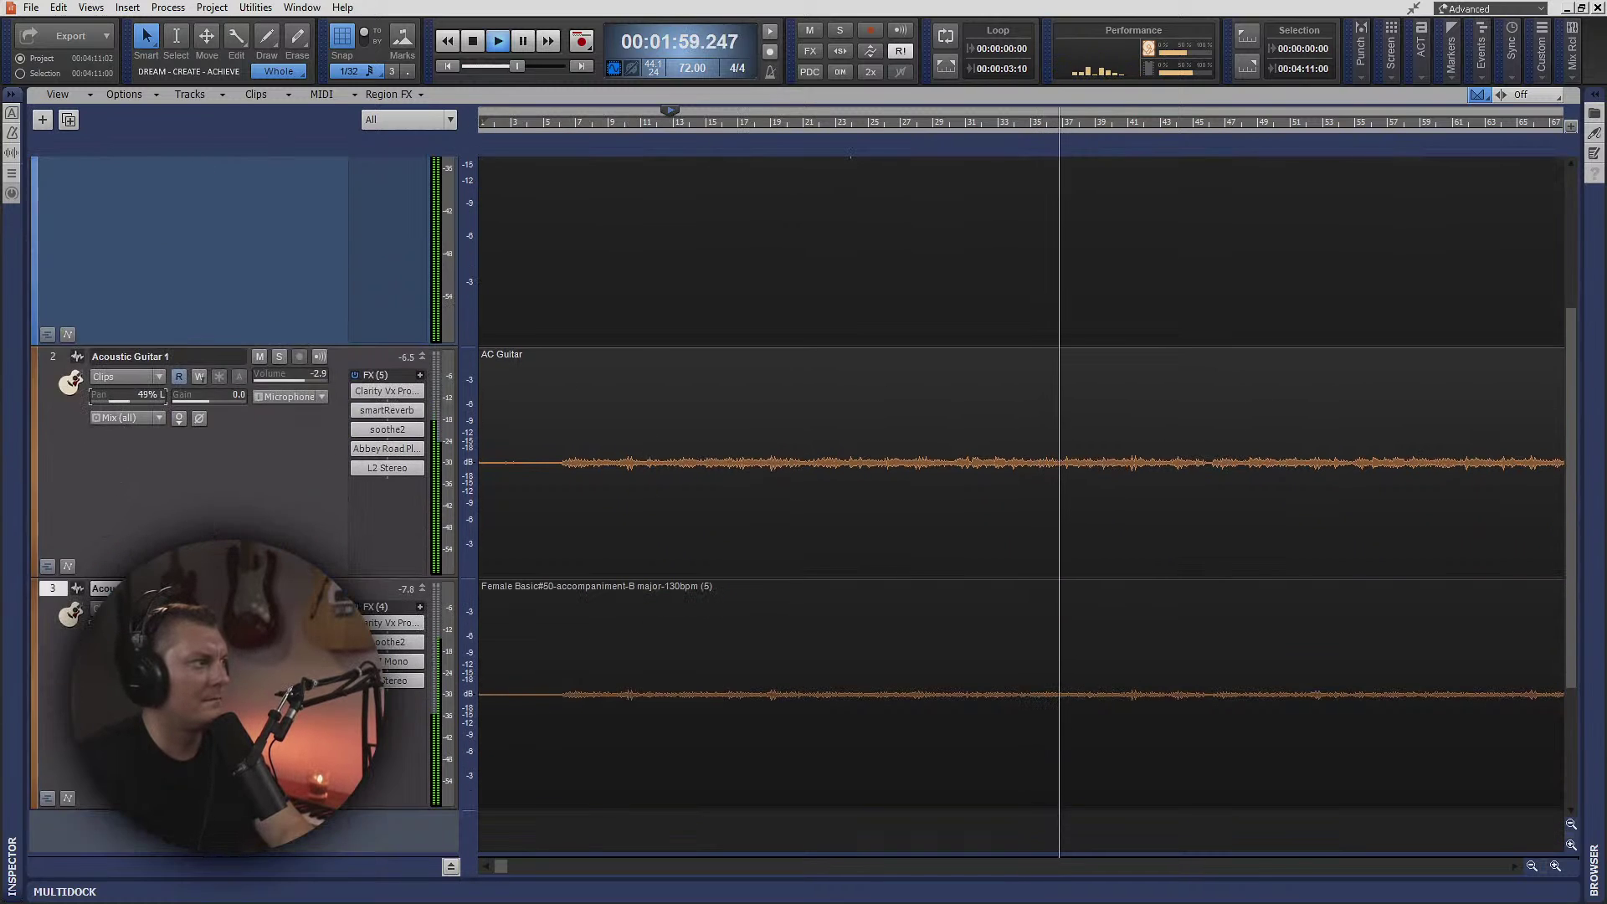
scroll(206, 303, up, 4)
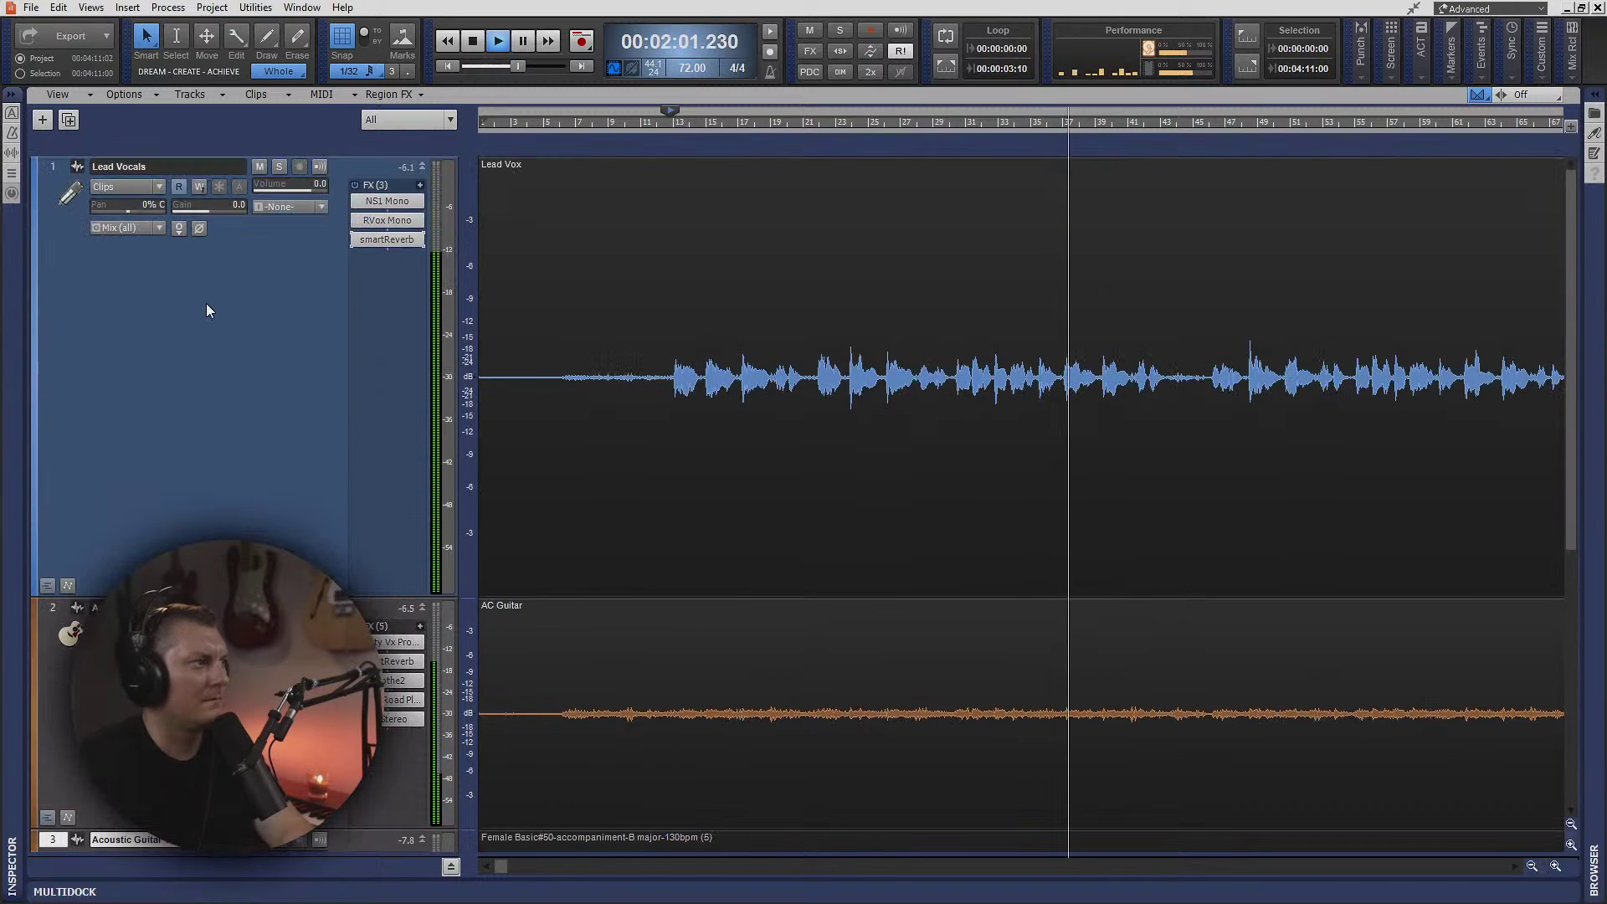
scroll(206, 303, down, 2)
scroll(207, 303, up, 2)
scroll(214, 305, down, 1)
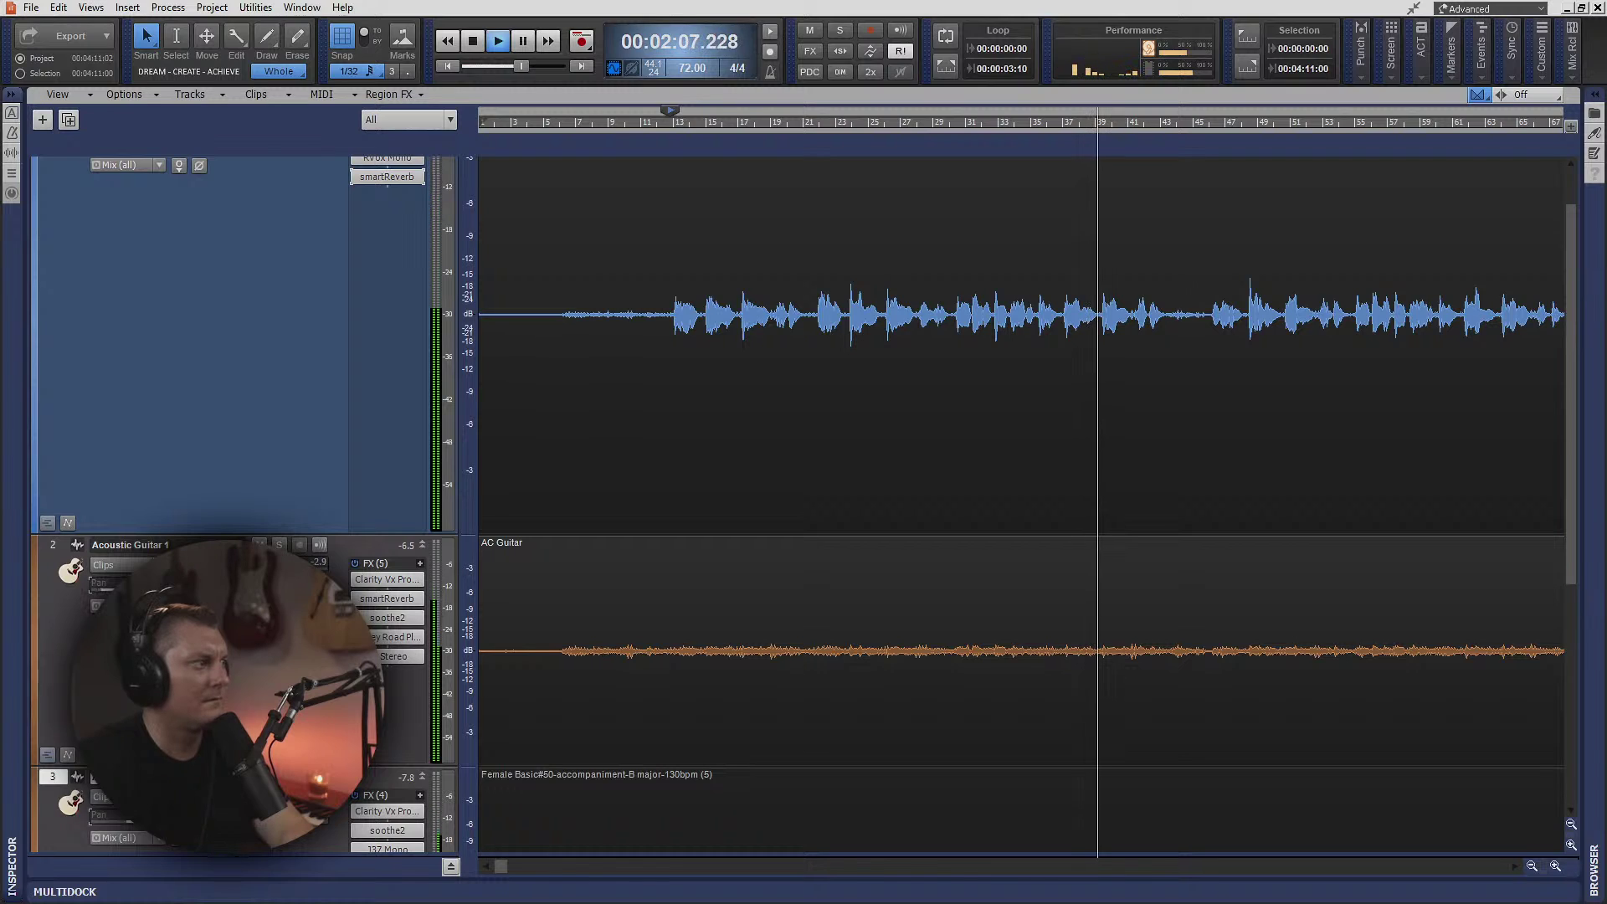
scroll(214, 305, down, 3)
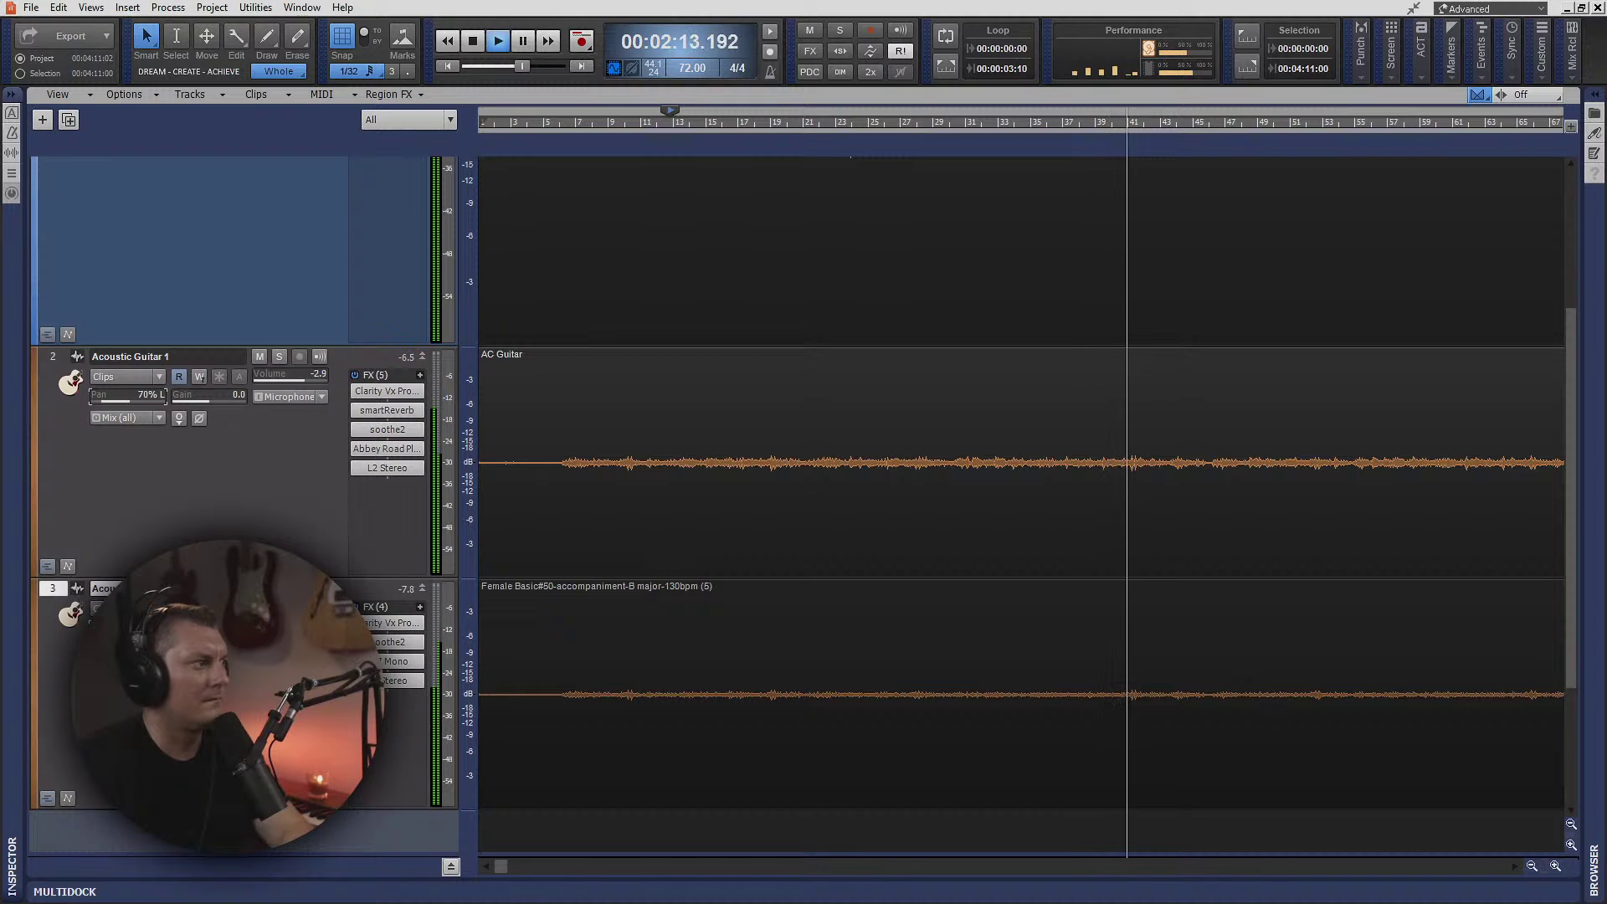
scroll(265, 251, up, 4)
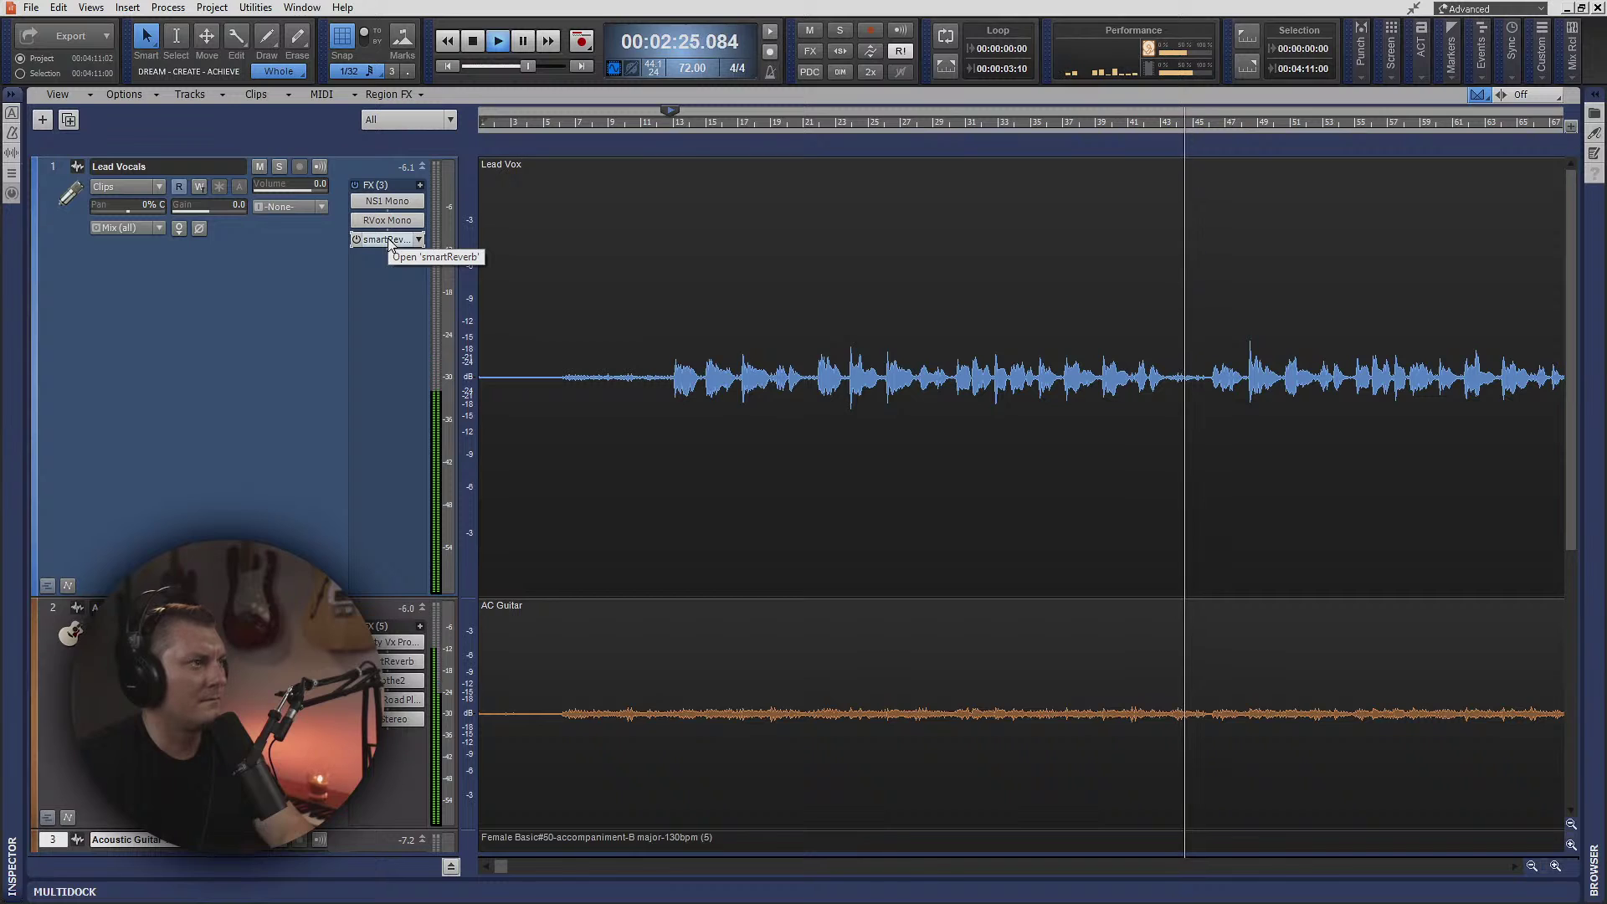
key(space)
scroll(287, 468, down, 5)
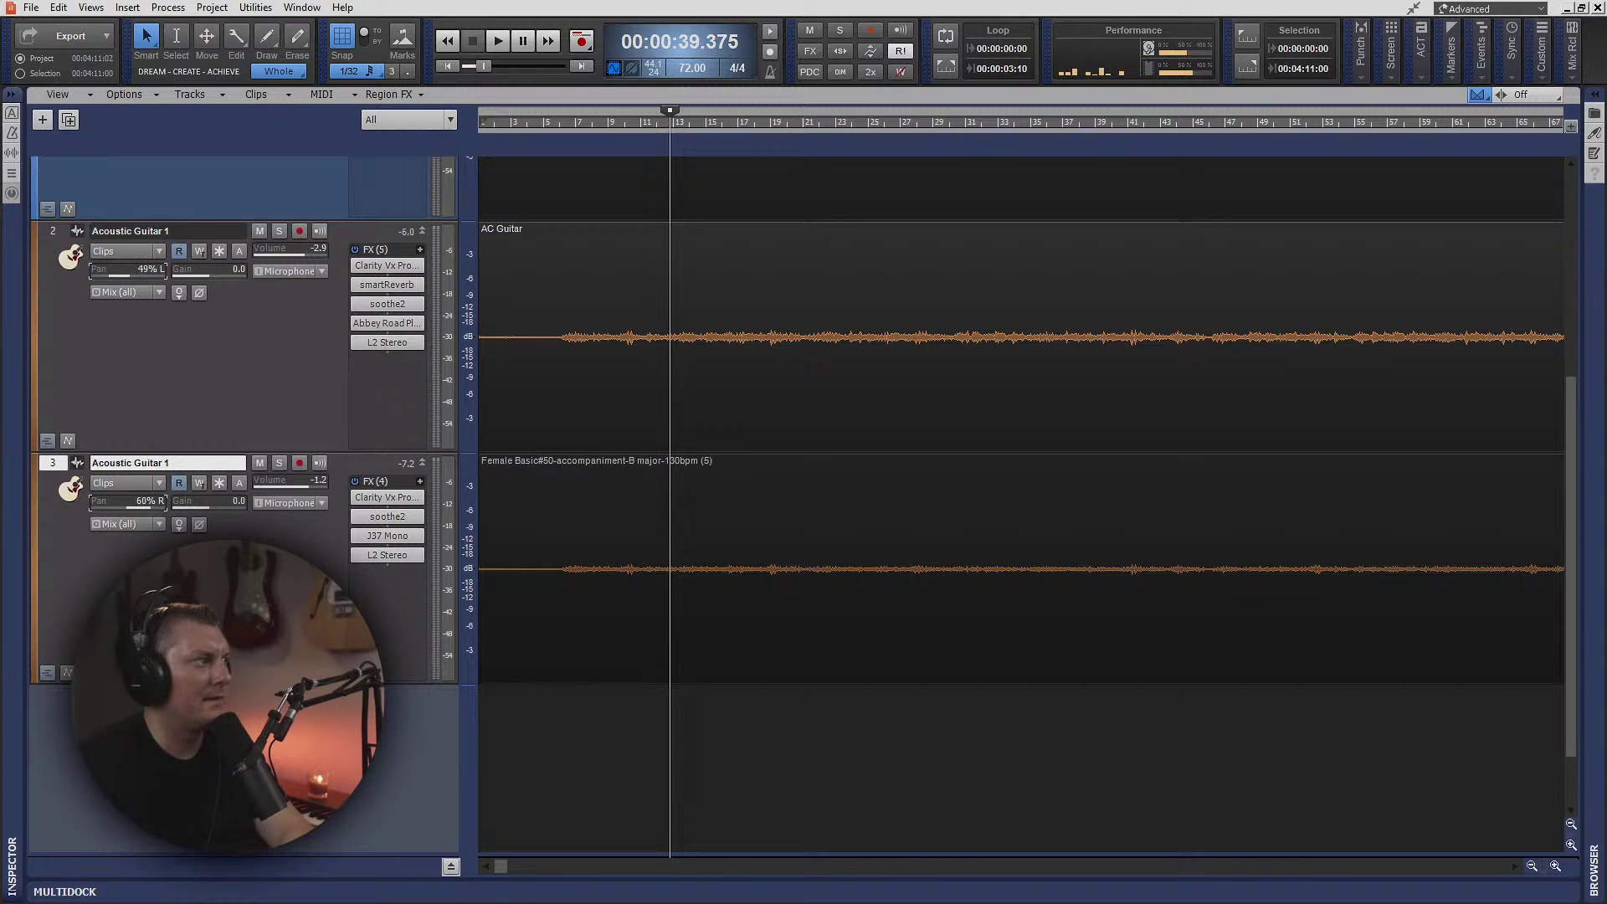
drag(109, 273, 105, 273)
click(451, 867)
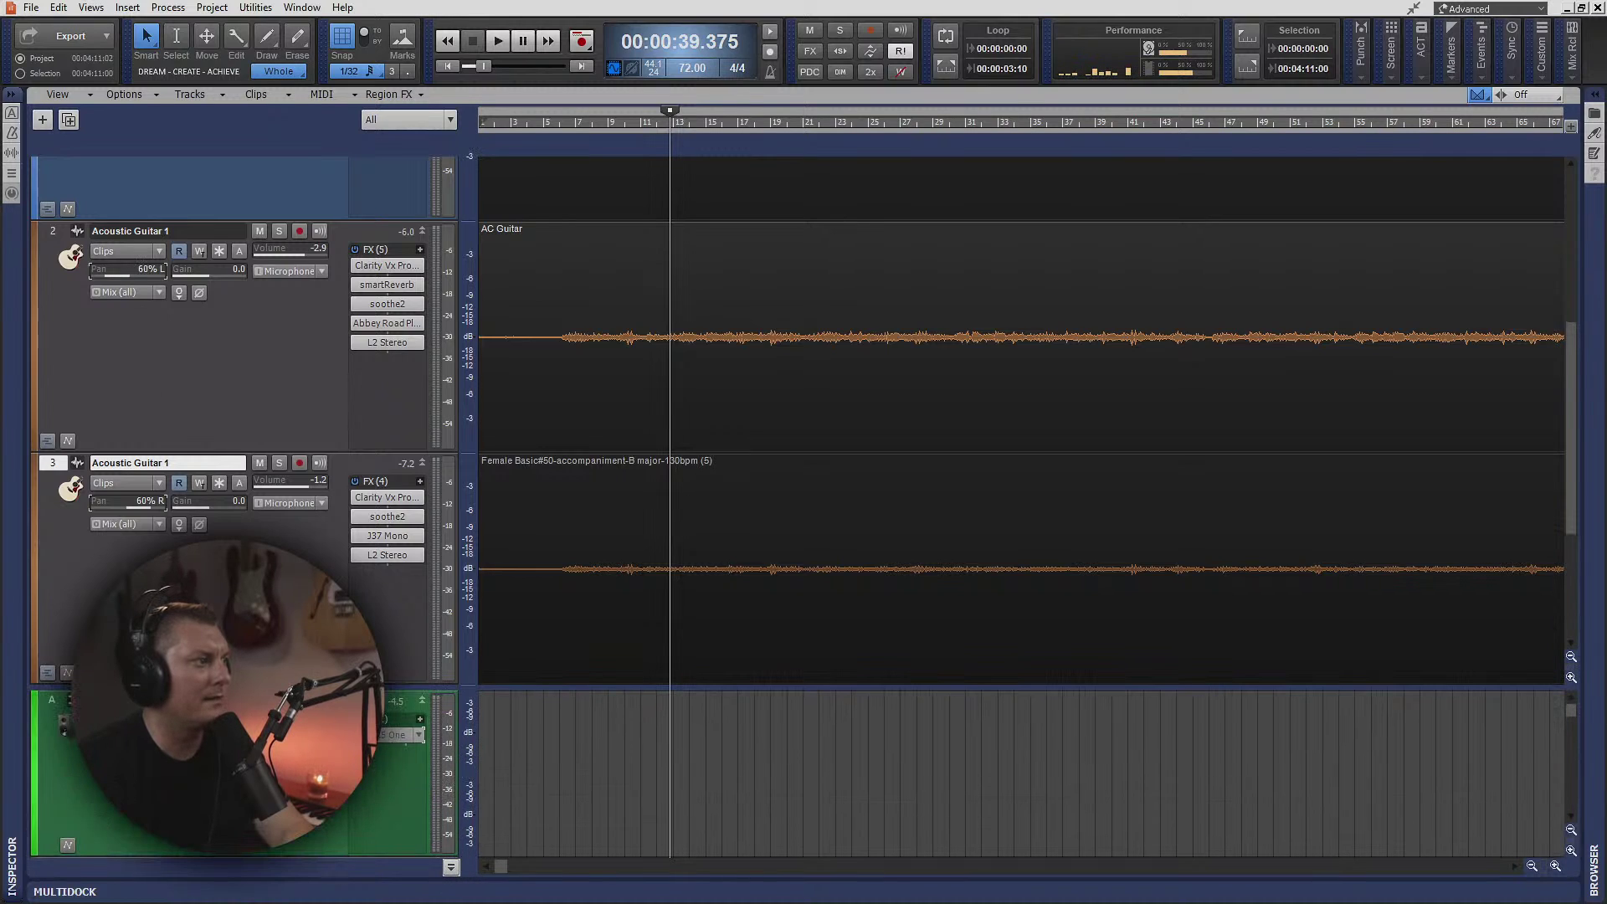
- Compare track 3 with its phase inverted and normal while the mix plays, and stop playback
key(space)
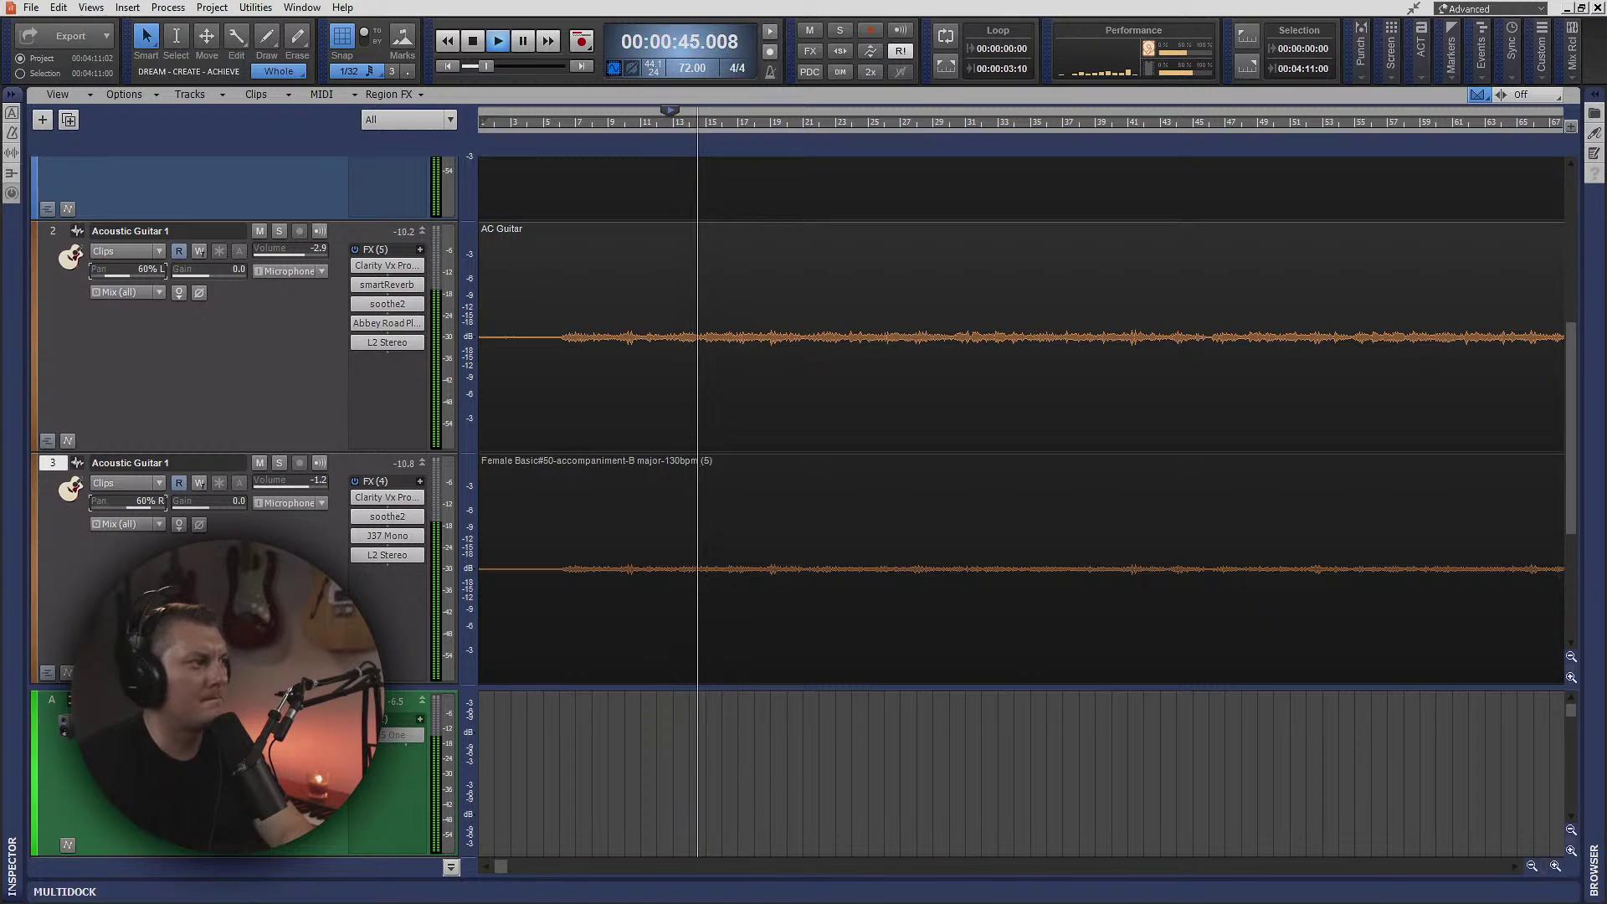
click(200, 525)
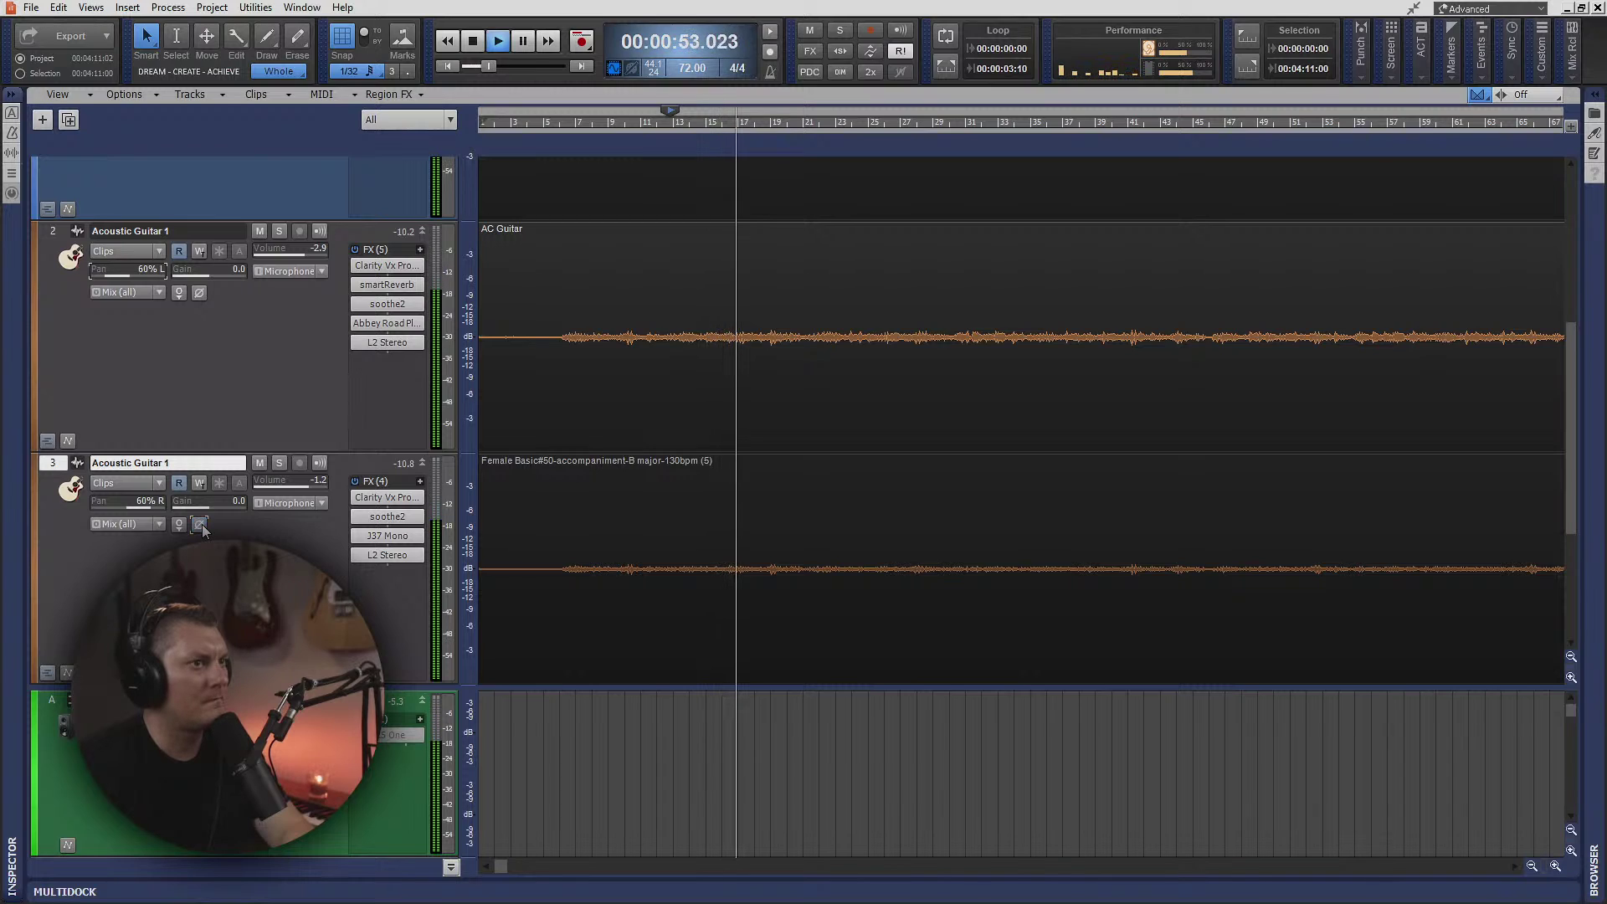
click(200, 524)
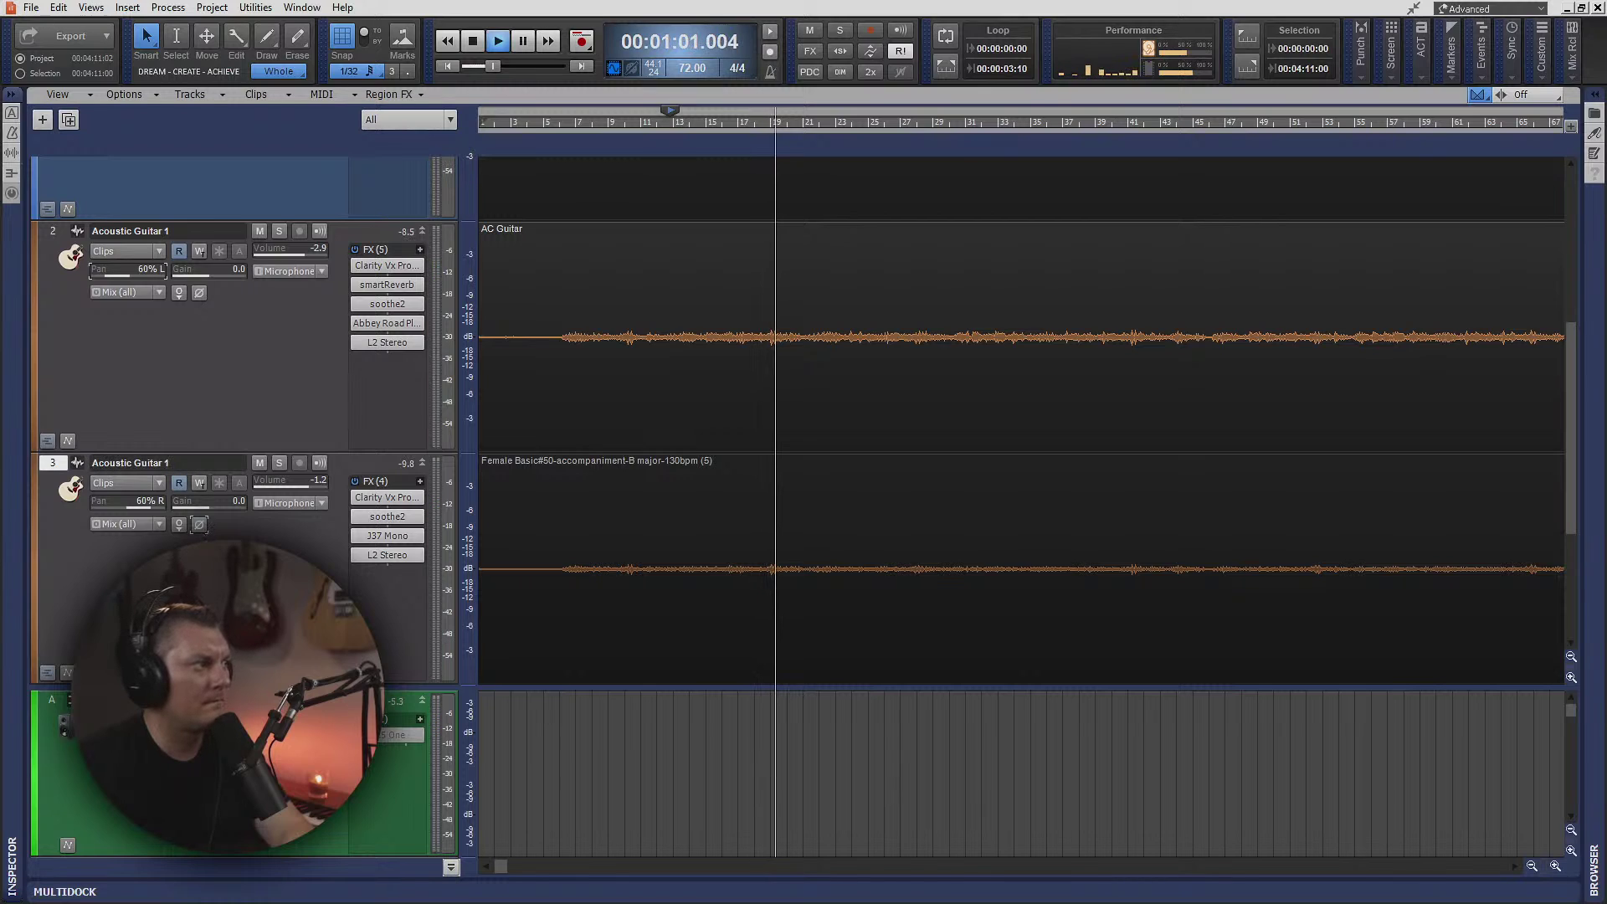
key(space)
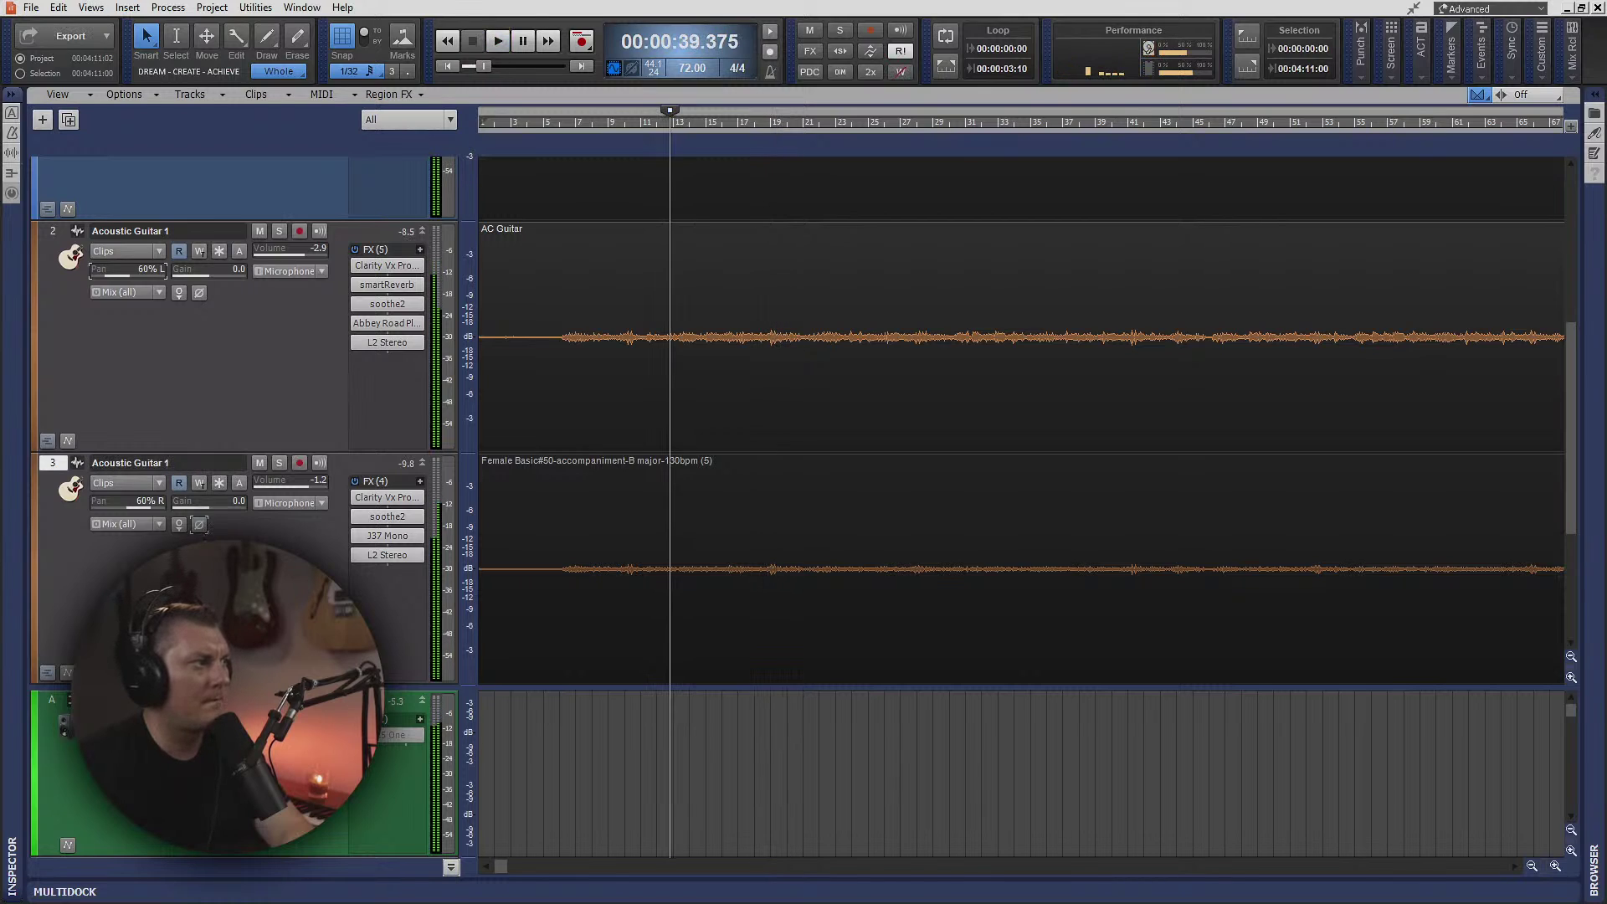
- Insert the VST3 version of MAutoAlign at the end of track 2's effects and copy it to the end of track 3's
right_click(396, 370)
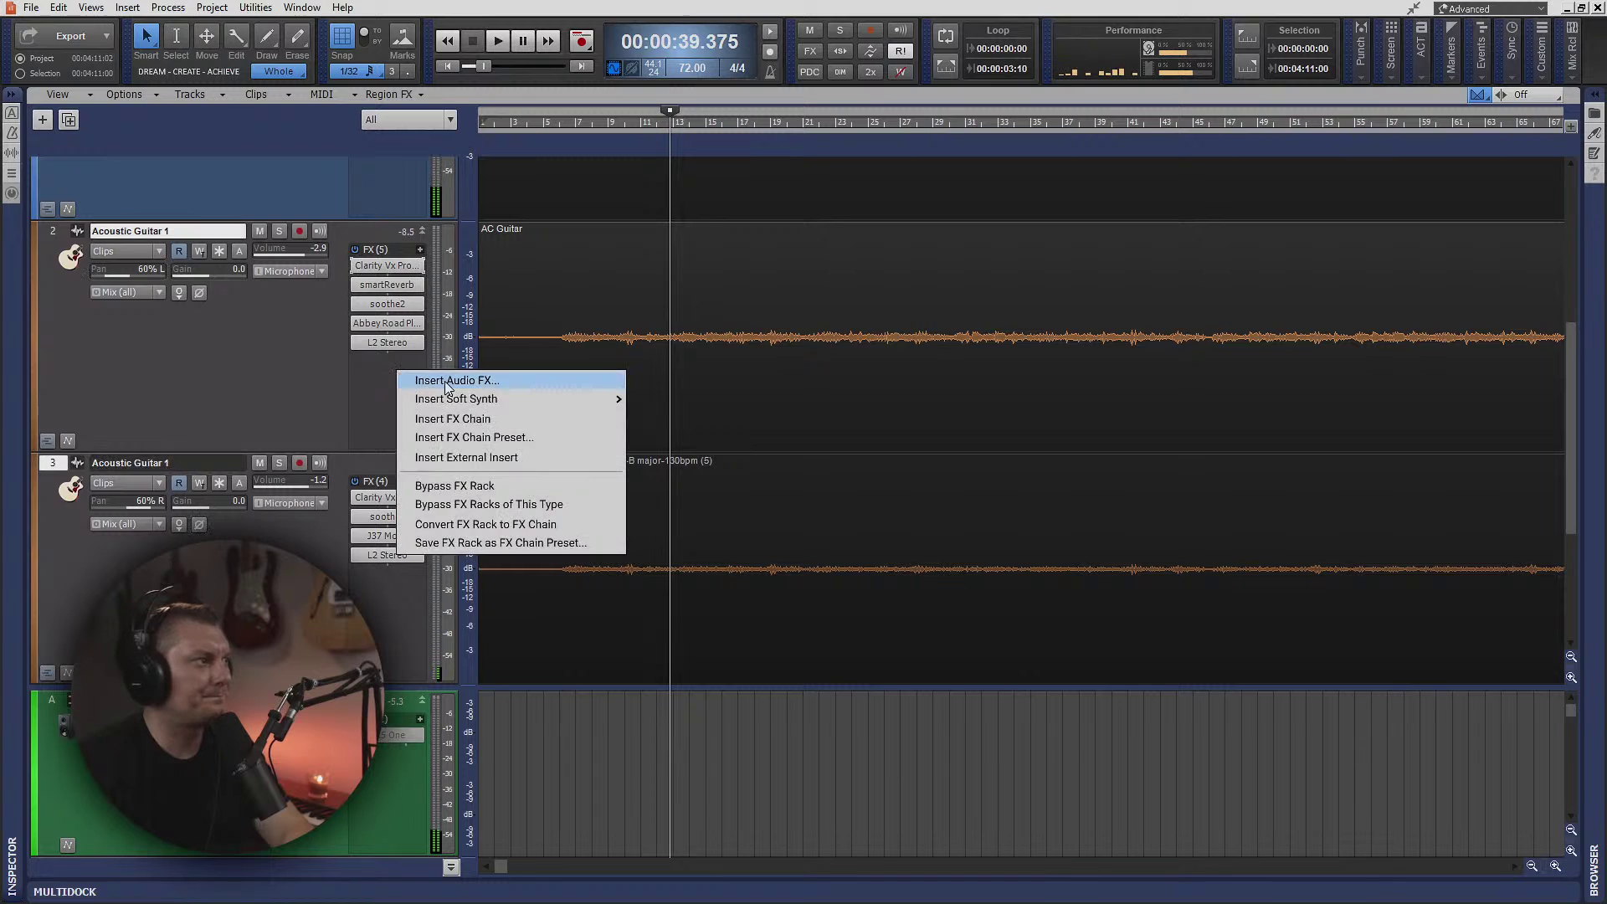
click(446, 382)
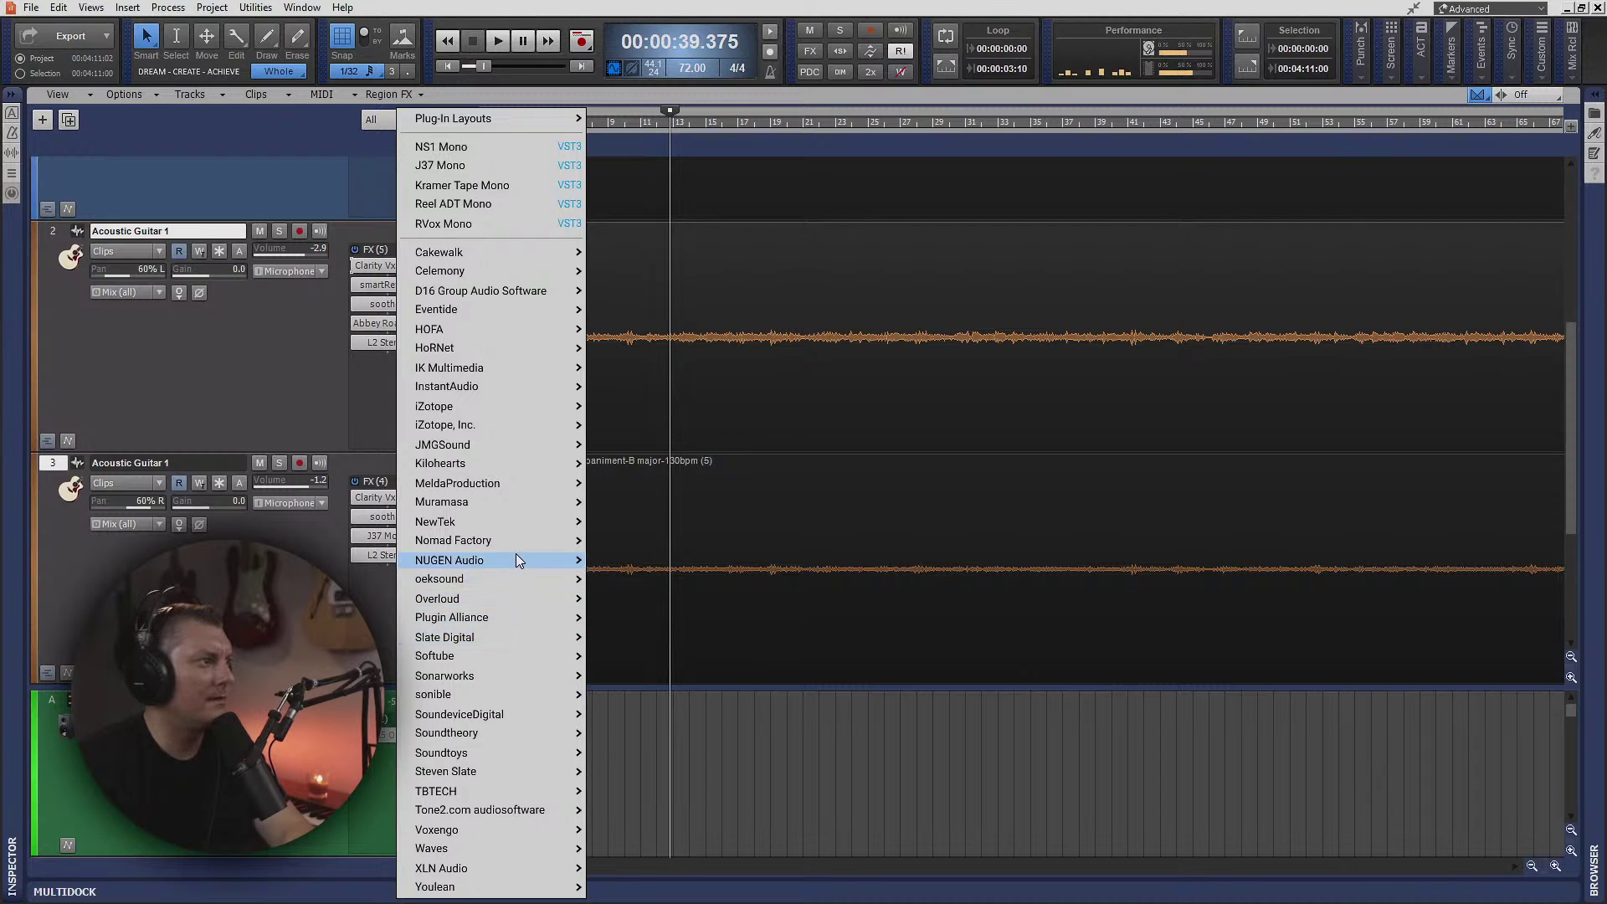
mouse_move(511, 482)
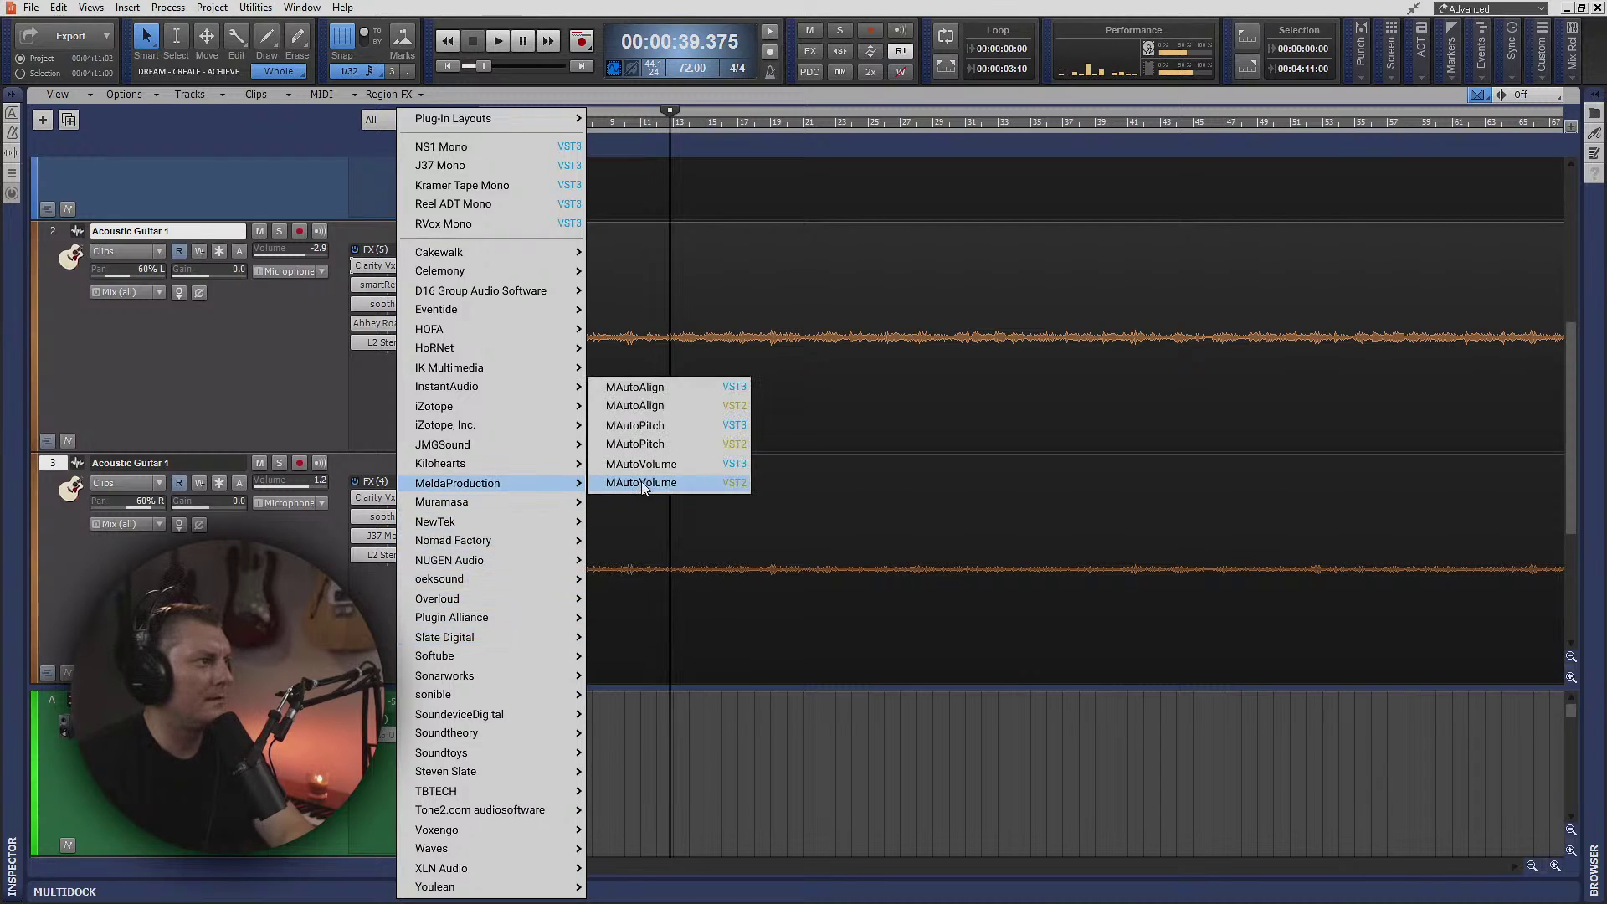
click(668, 387)
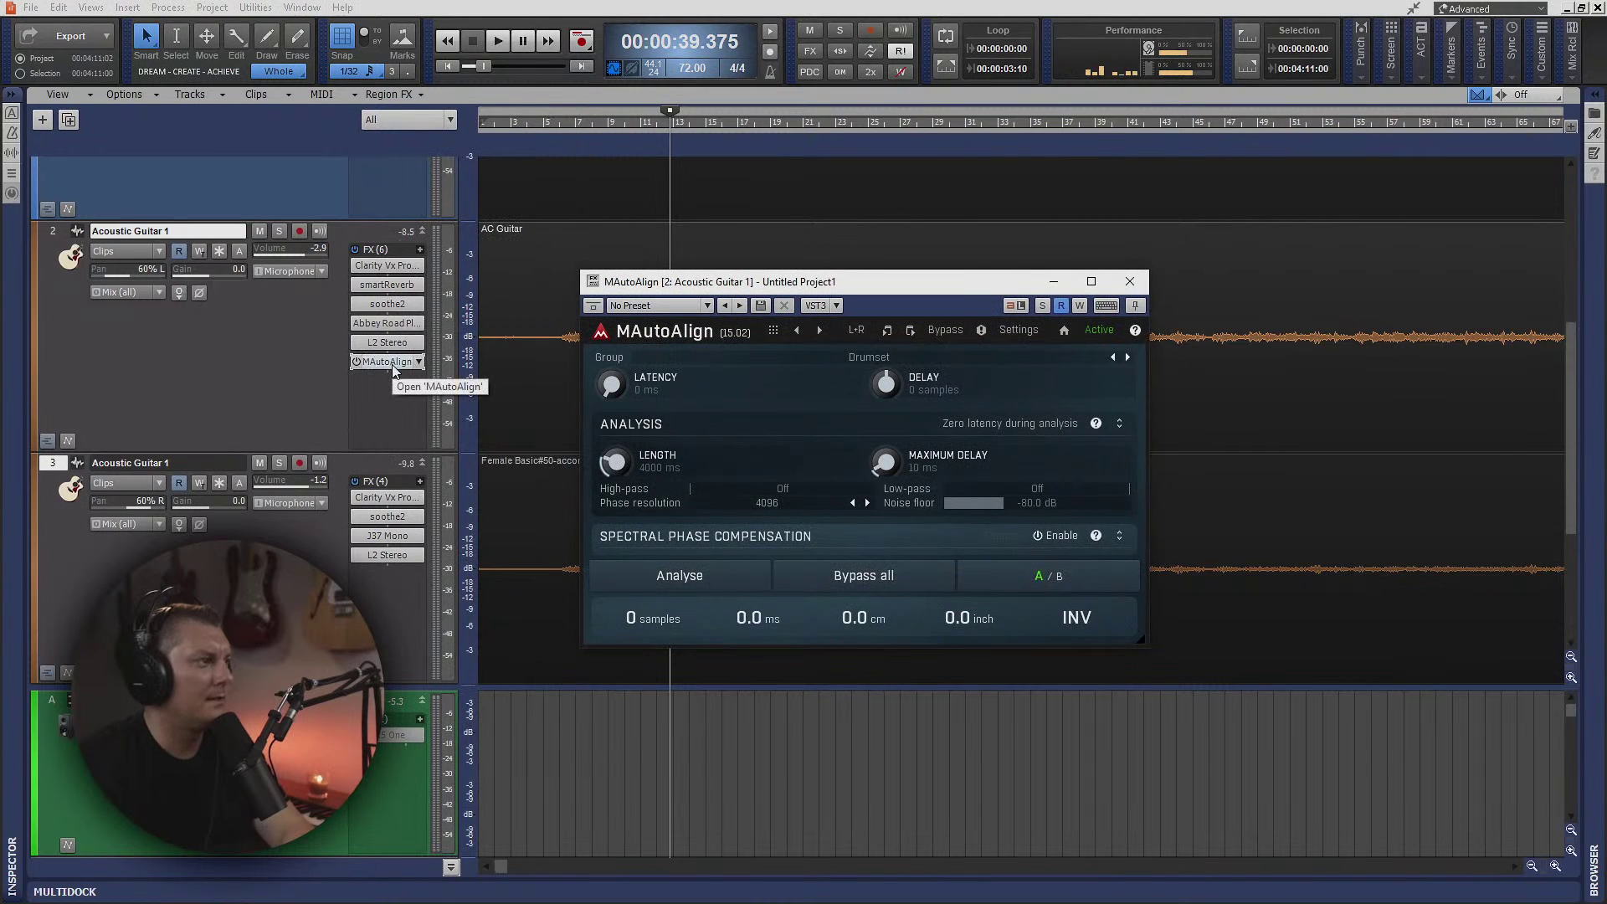
drag(397, 371, 400, 563)
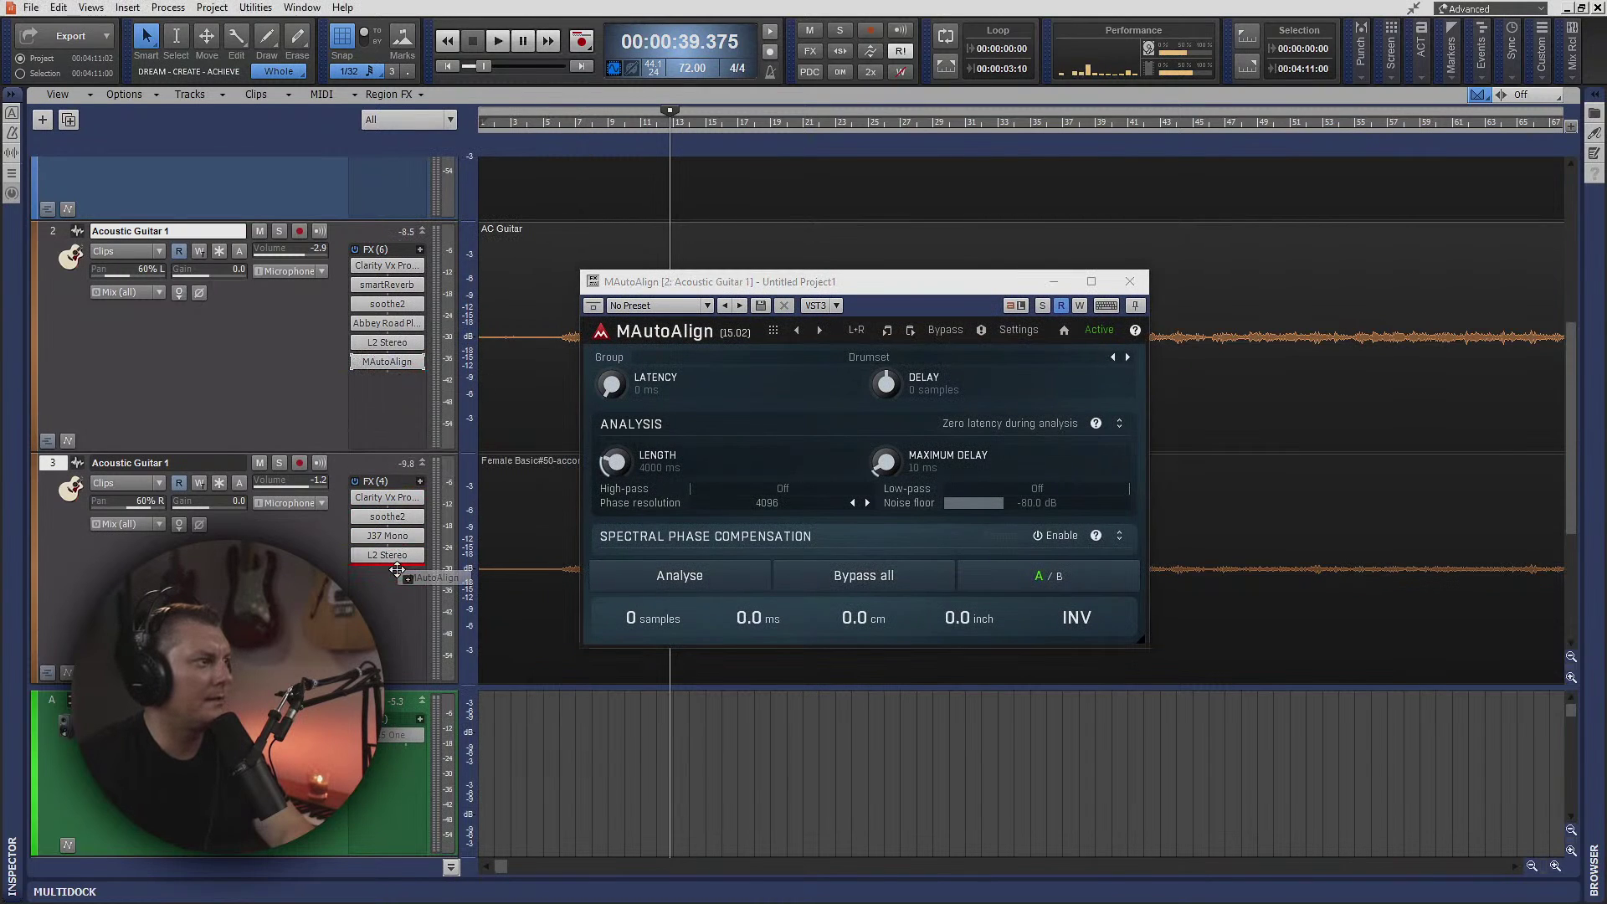
- Assign the MAutoAlign instances on both acoustic guitar tracks to group A
click(879, 357)
click(913, 402)
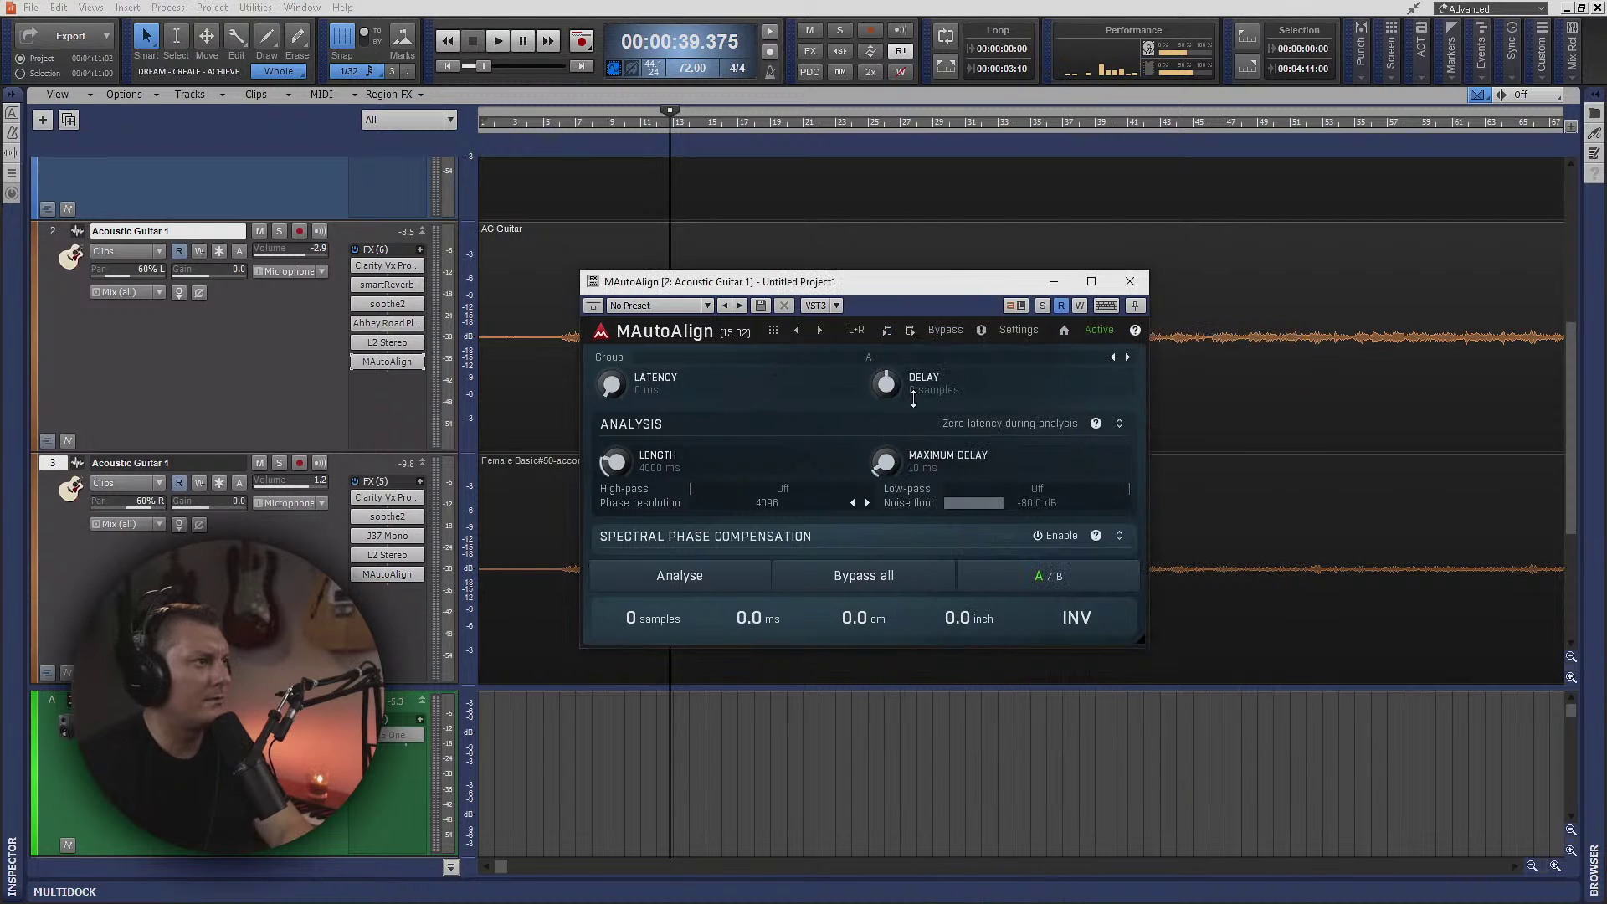
double_click(387, 574)
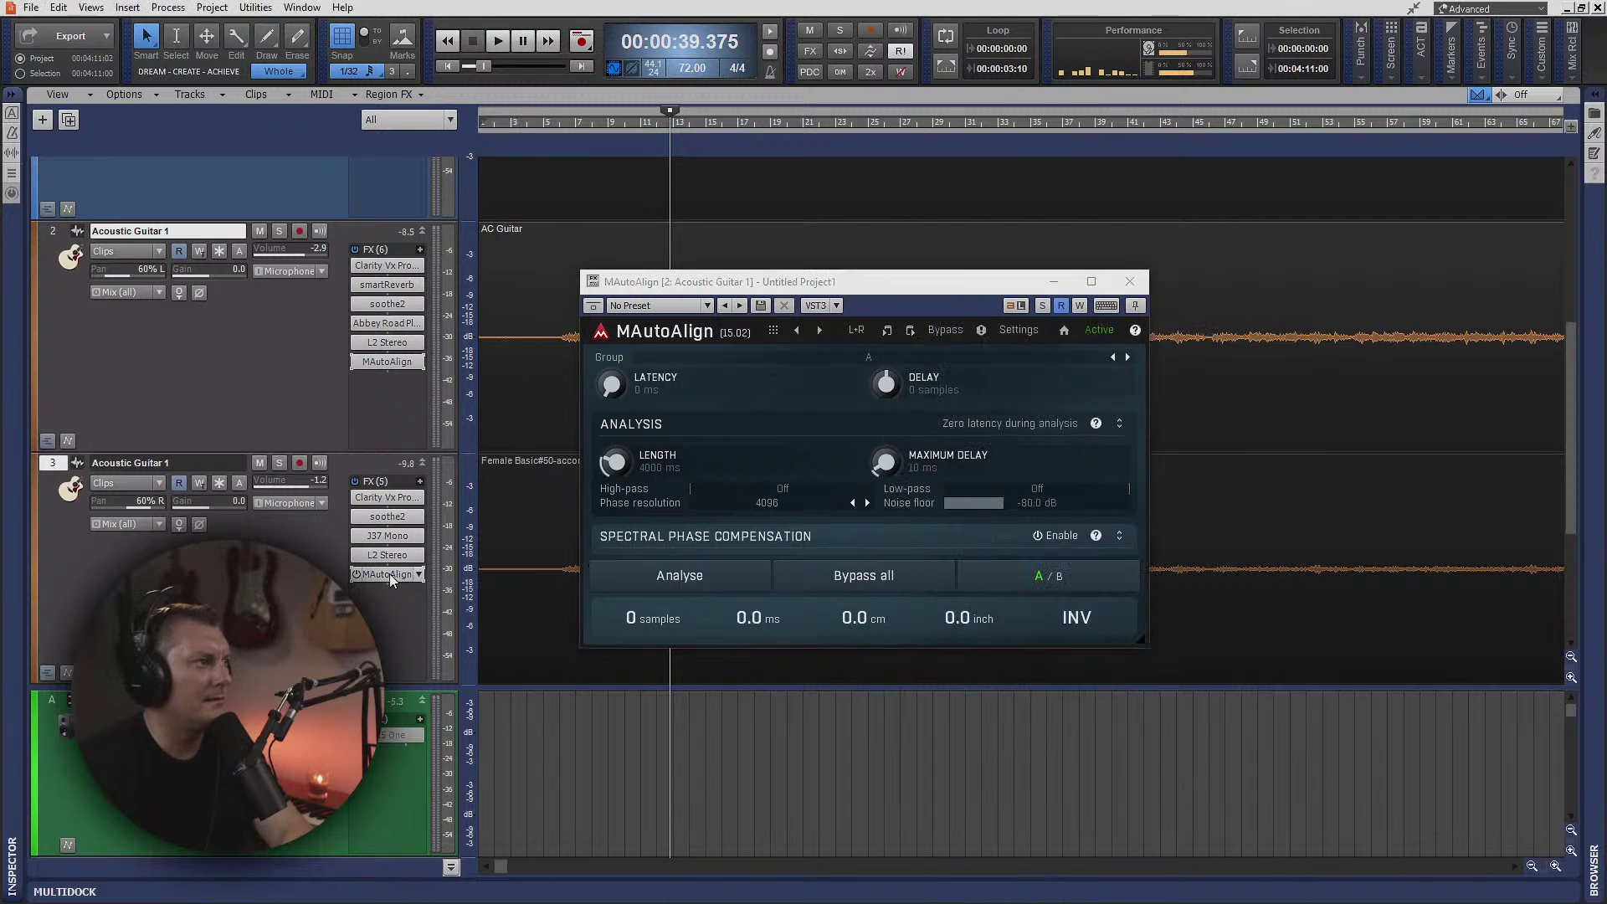
click(746, 358)
click(771, 398)
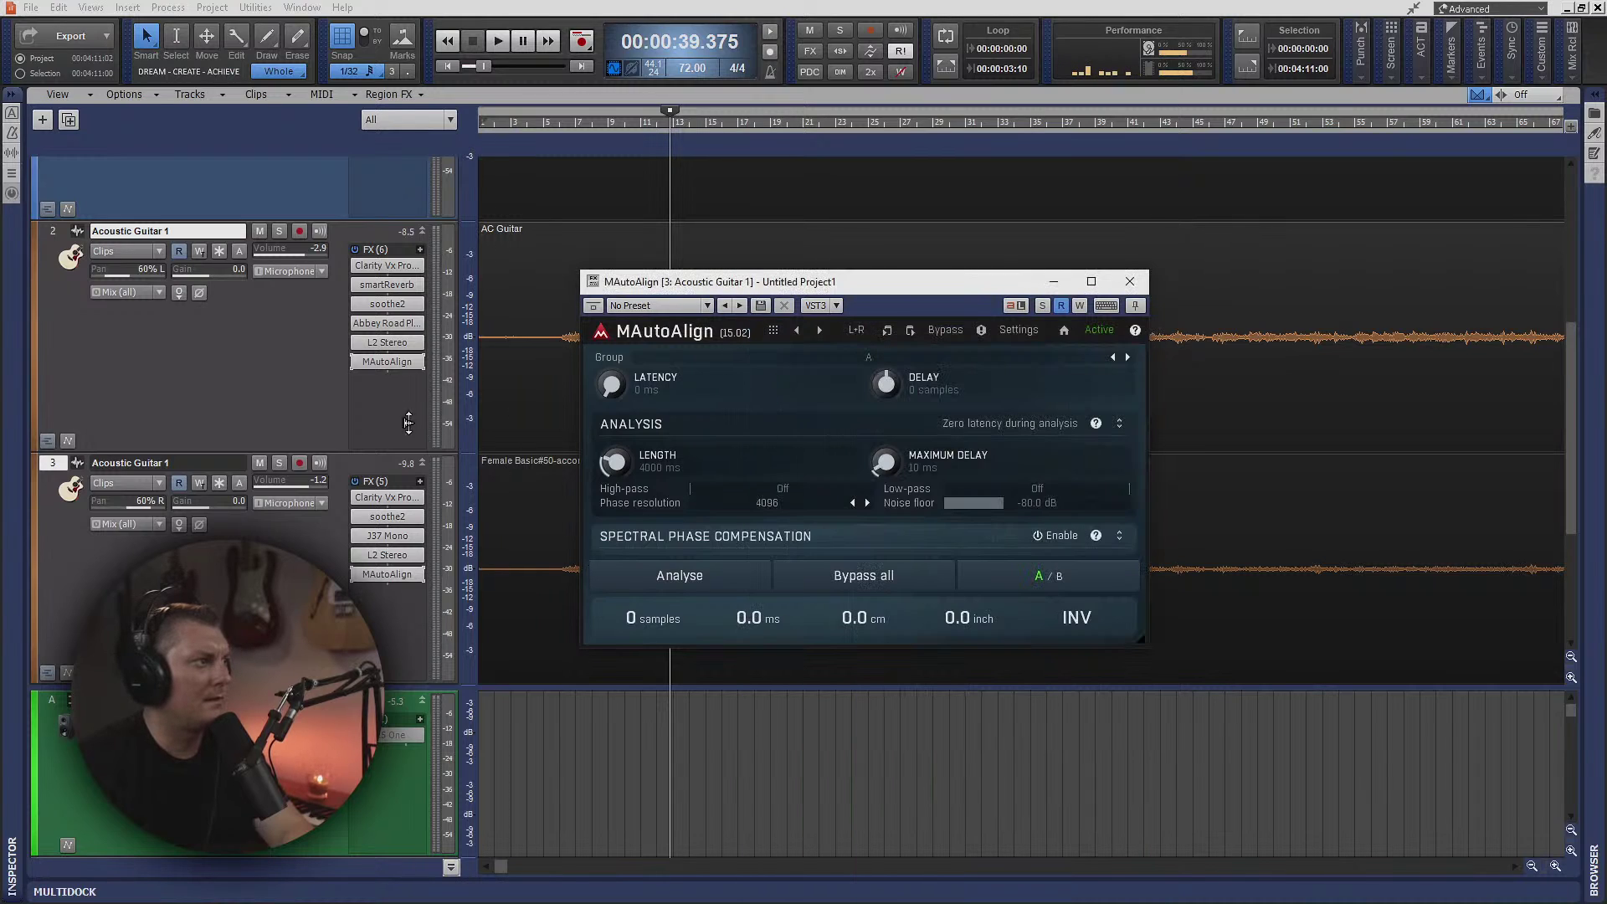
- Run the MAutoAlign analysis on the guitars during playback, close the plug-in, and stop playback
key(space)
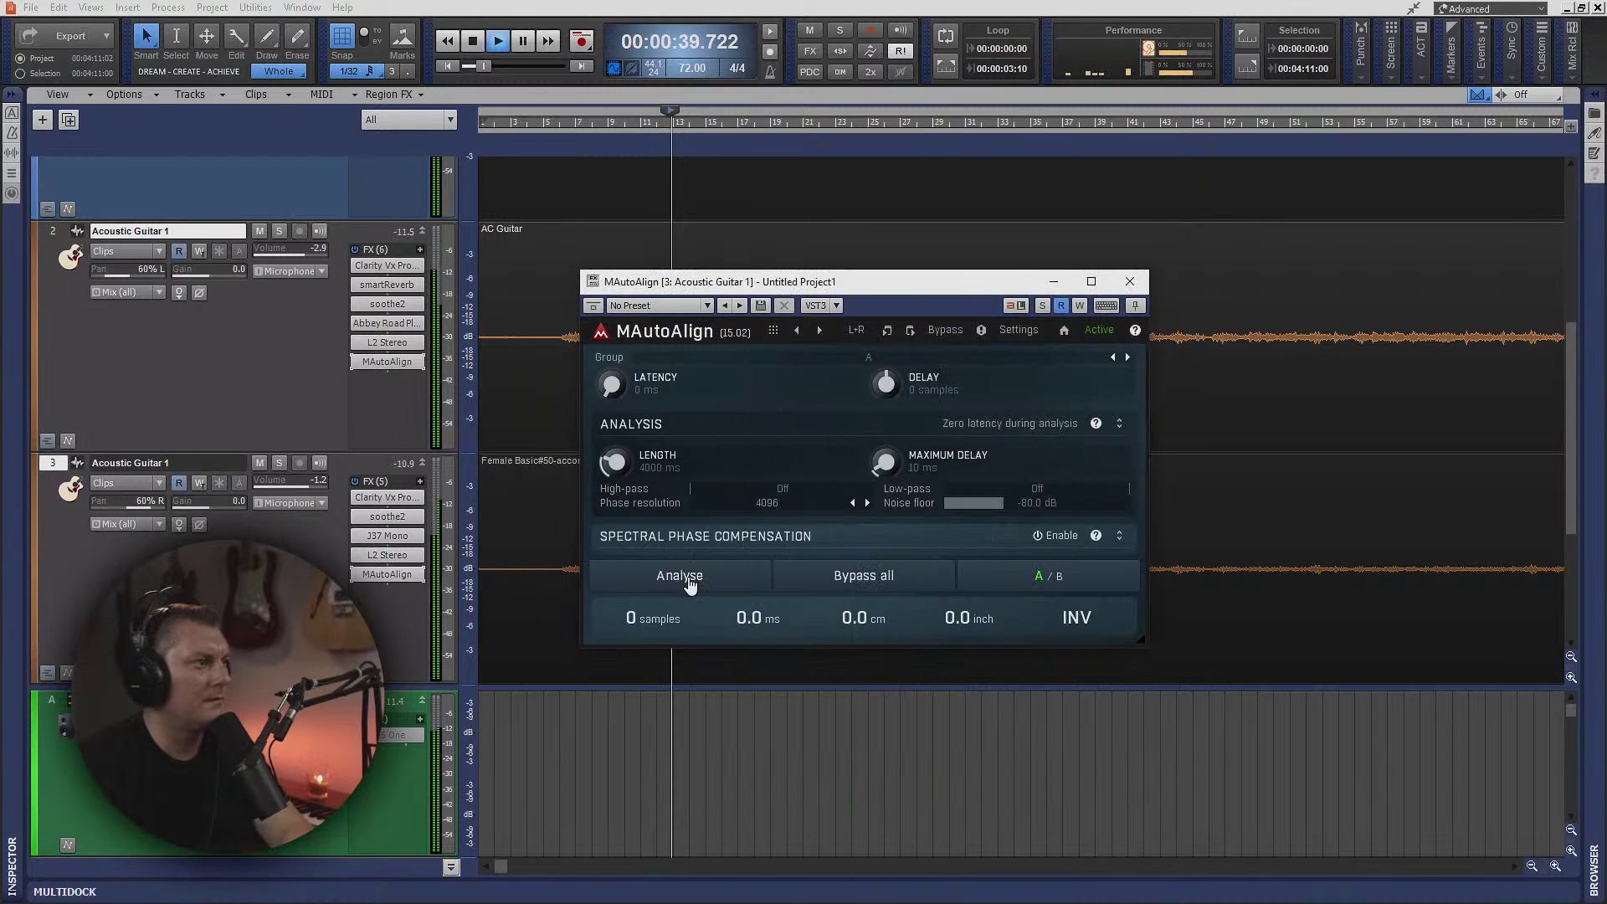
click(679, 576)
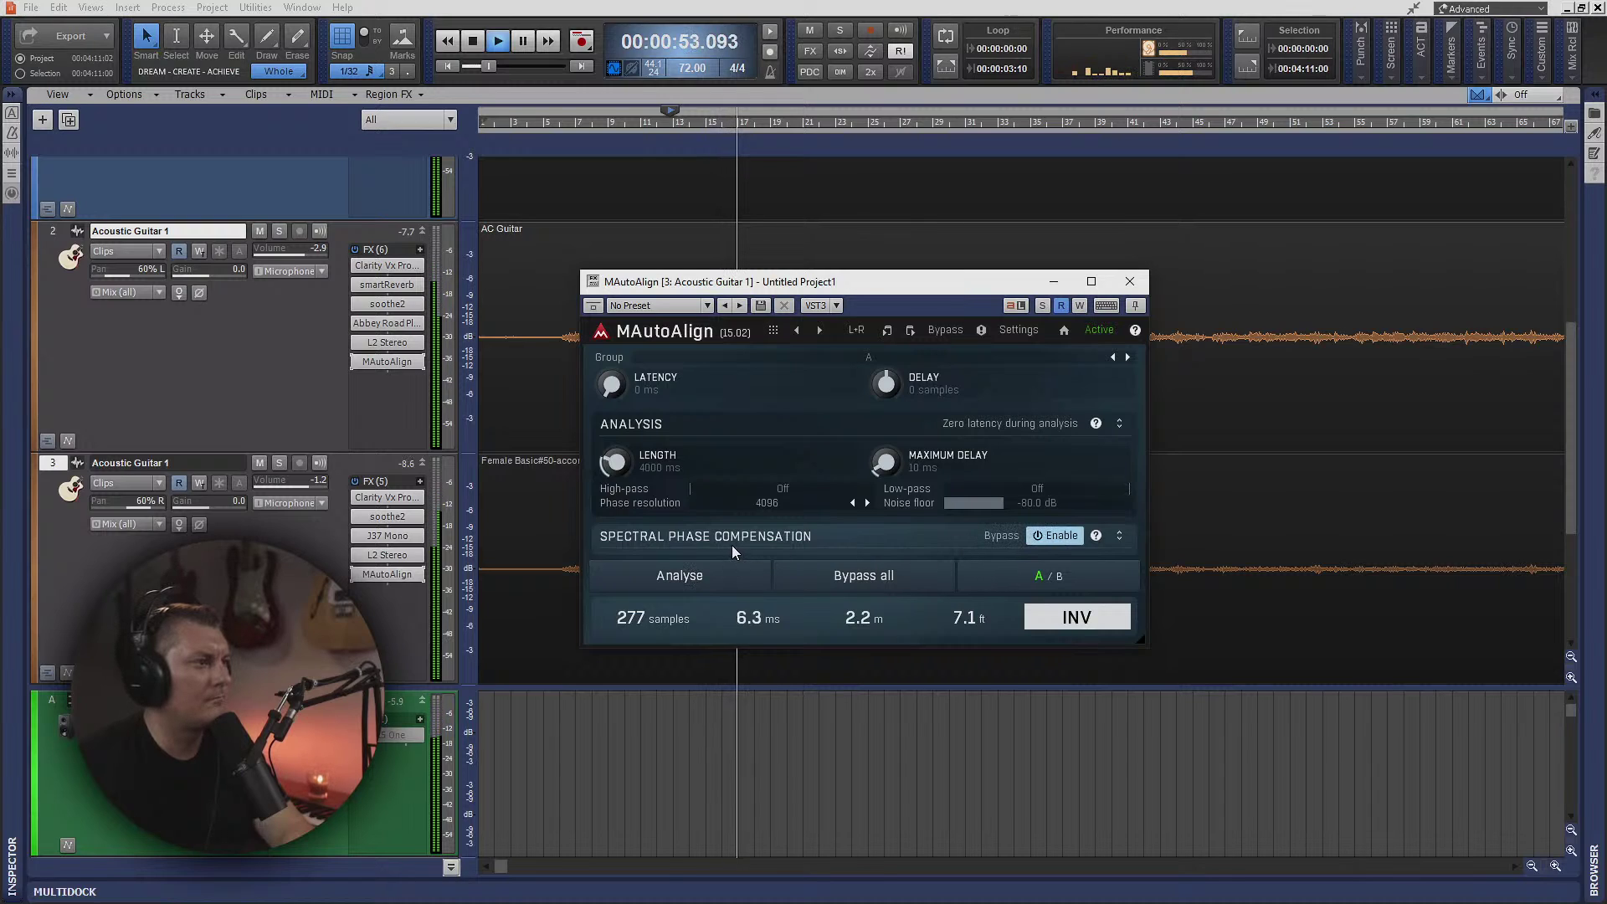
click(1129, 282)
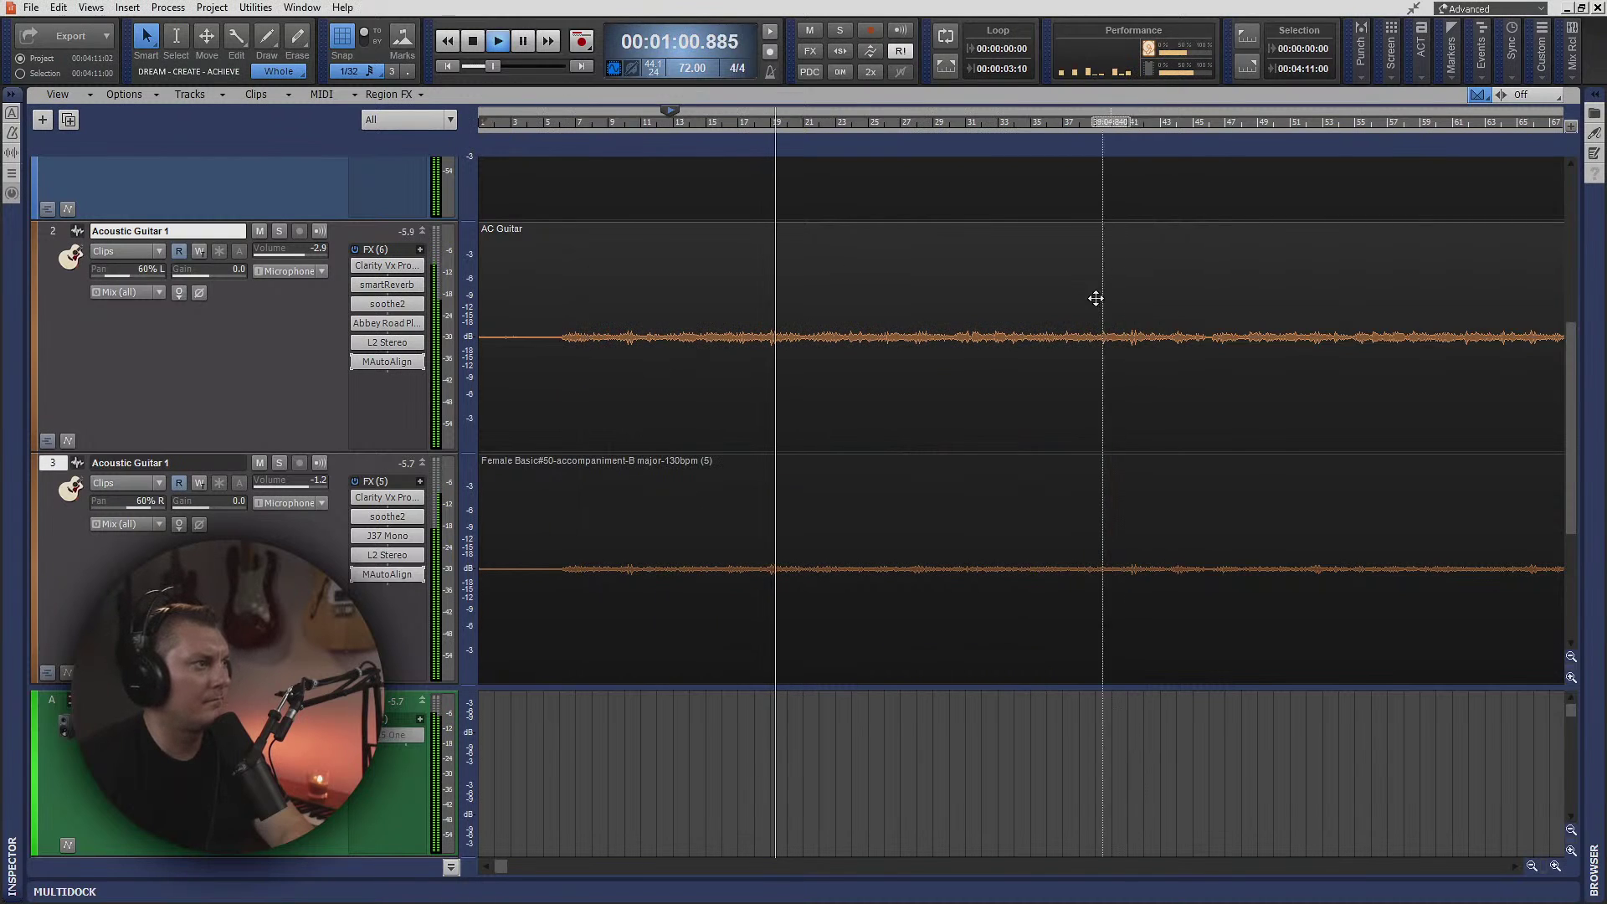
key(space)
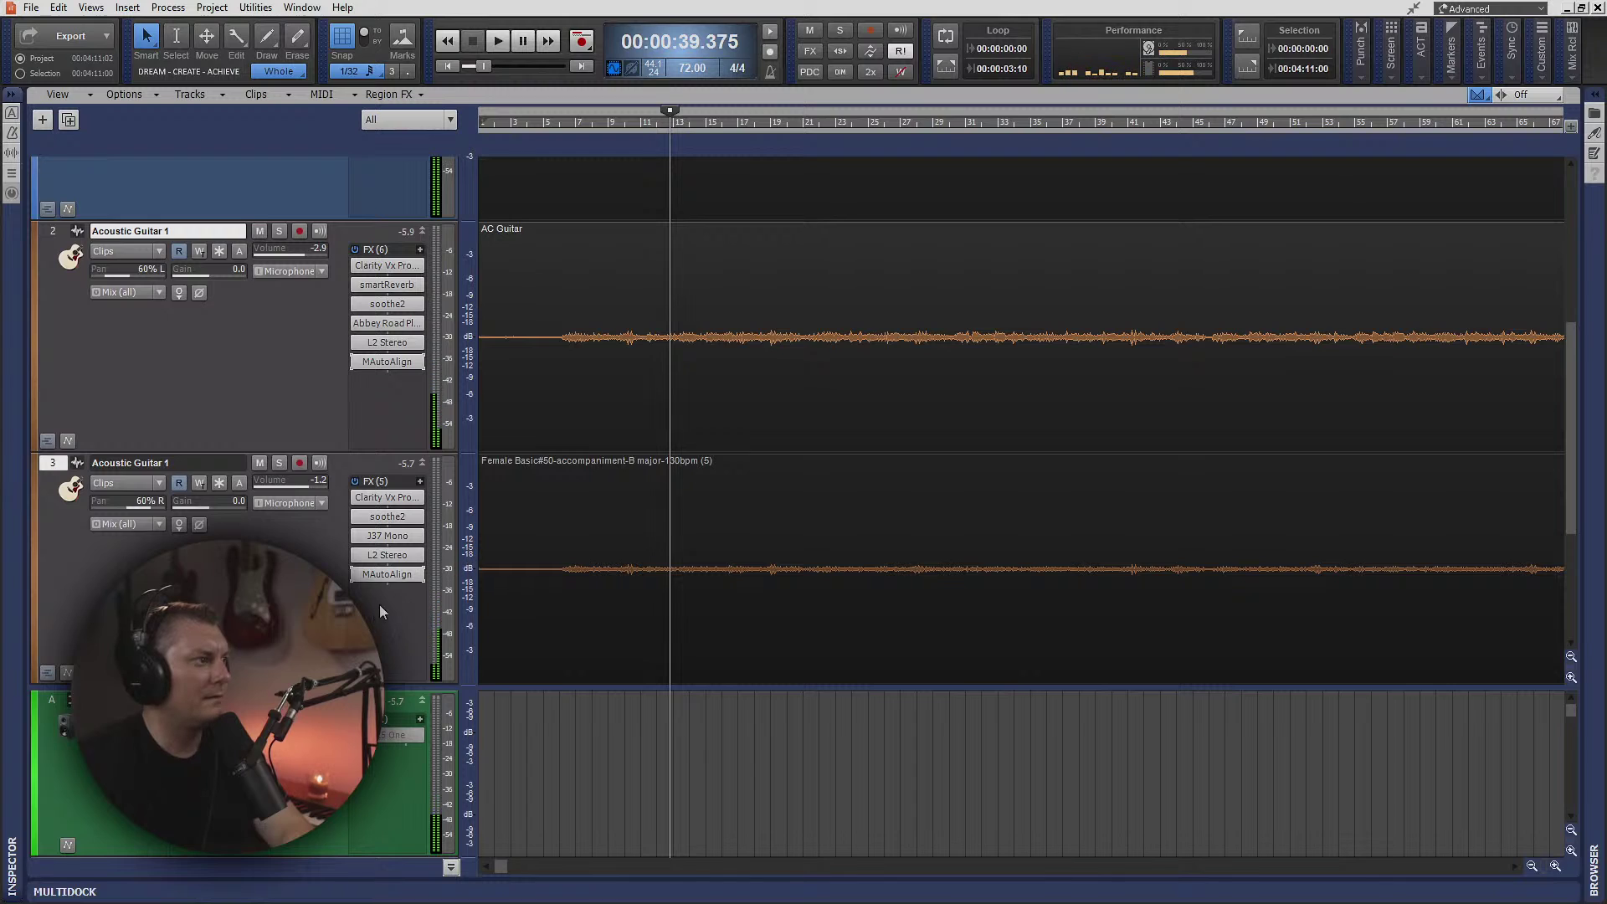
- Examine MAutoAlign on both guitar tracks and track 2's smartReverb, listening to the aligned mix
double_click(399, 575)
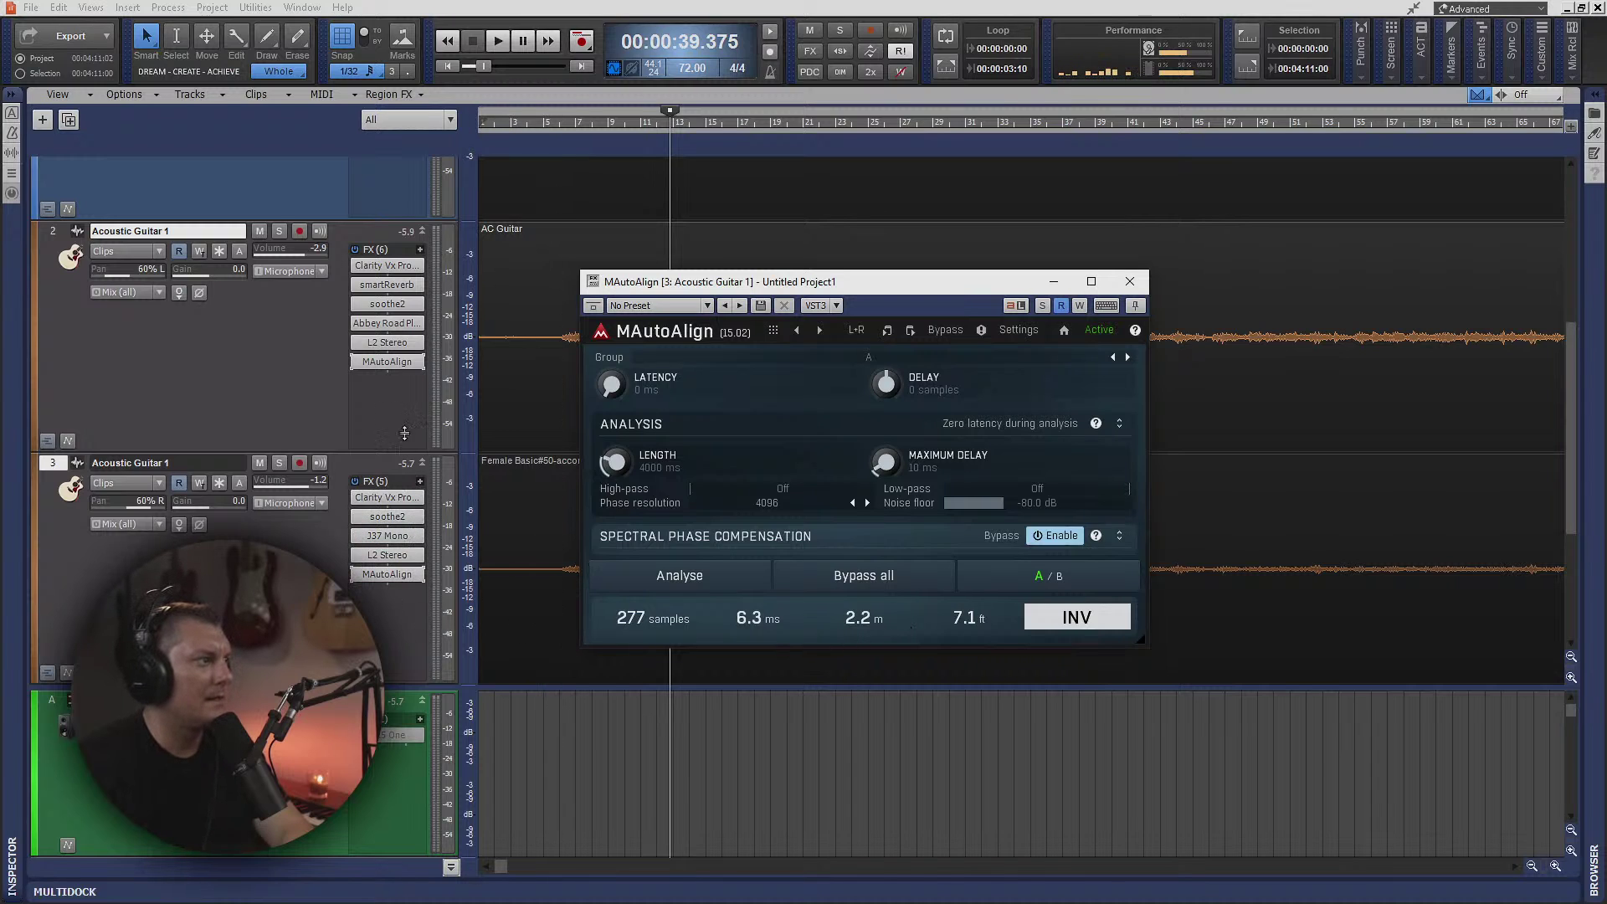
double_click(390, 362)
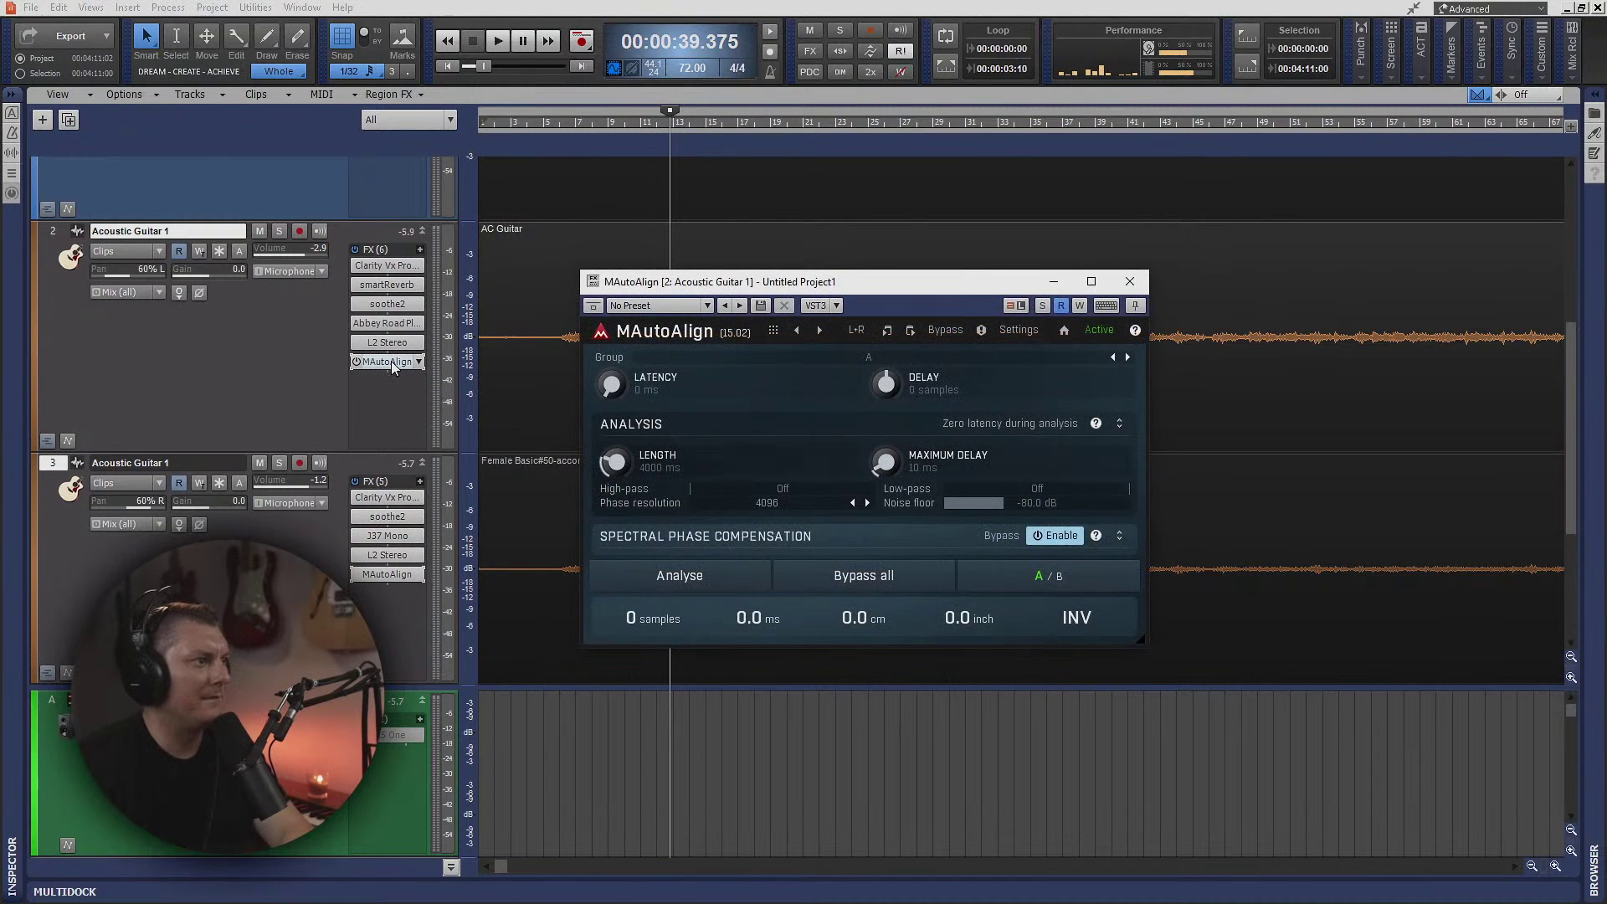
double_click(385, 572)
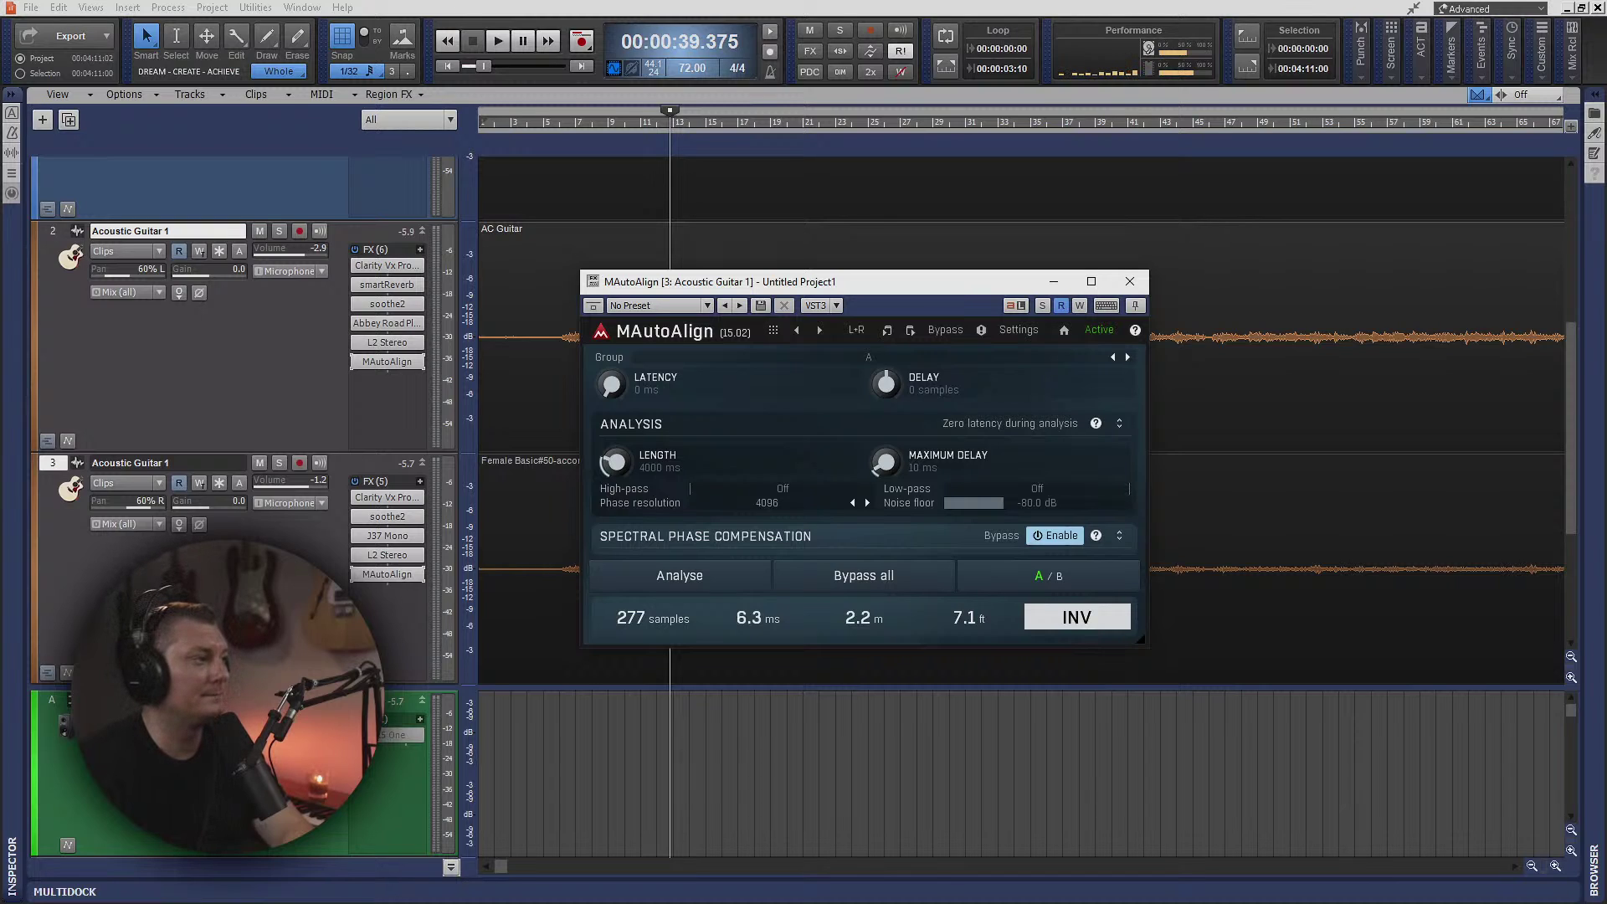
key(space)
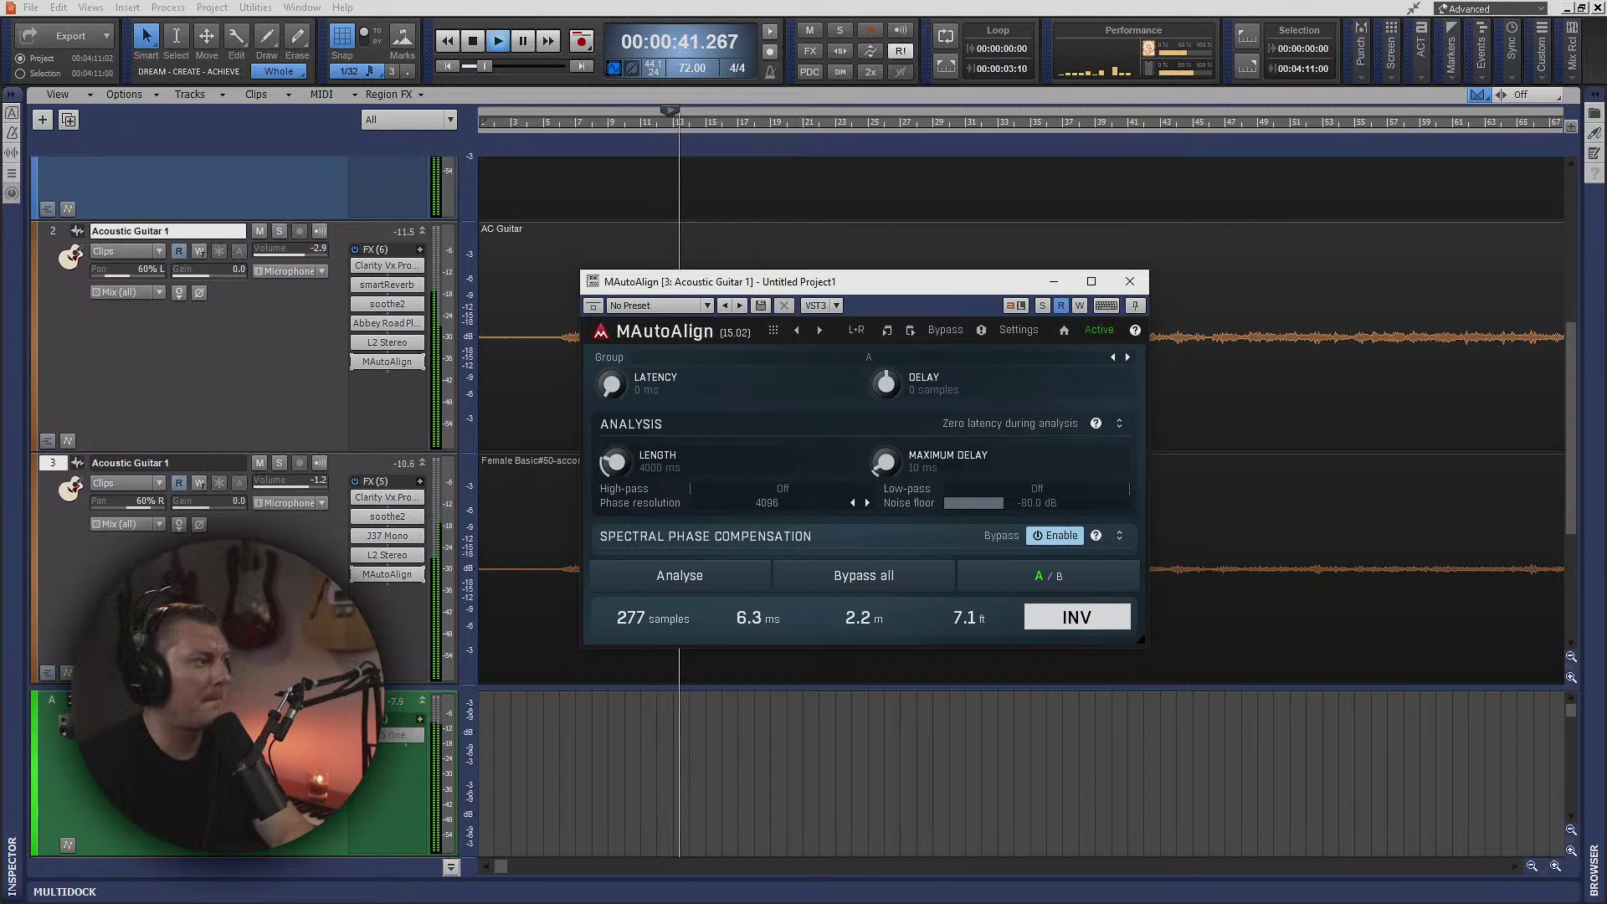
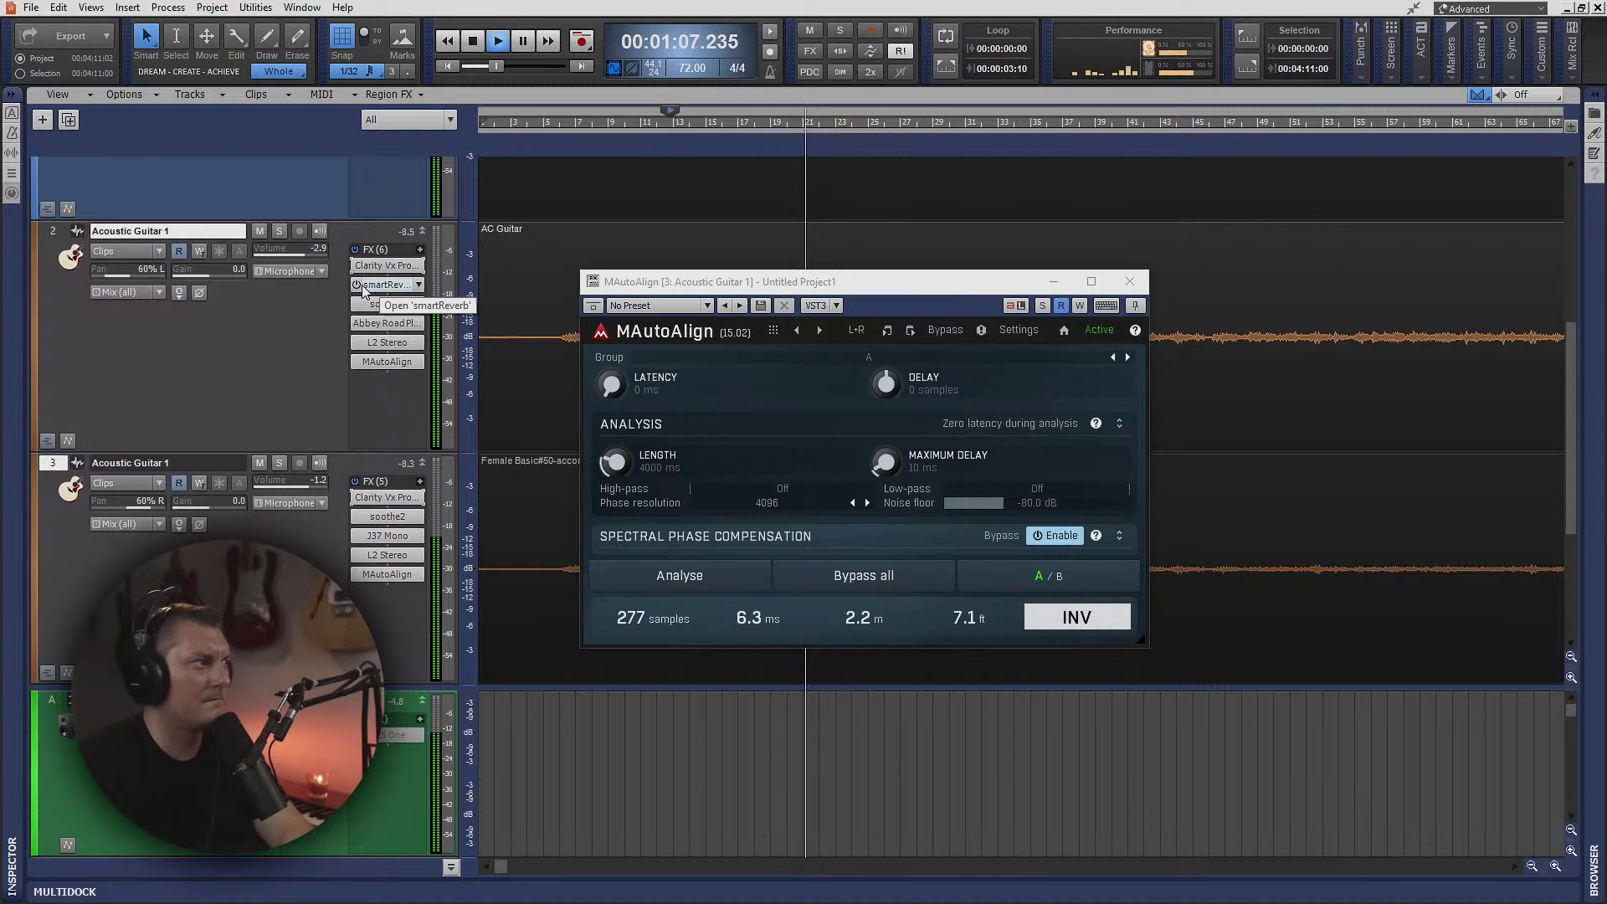
click(384, 284)
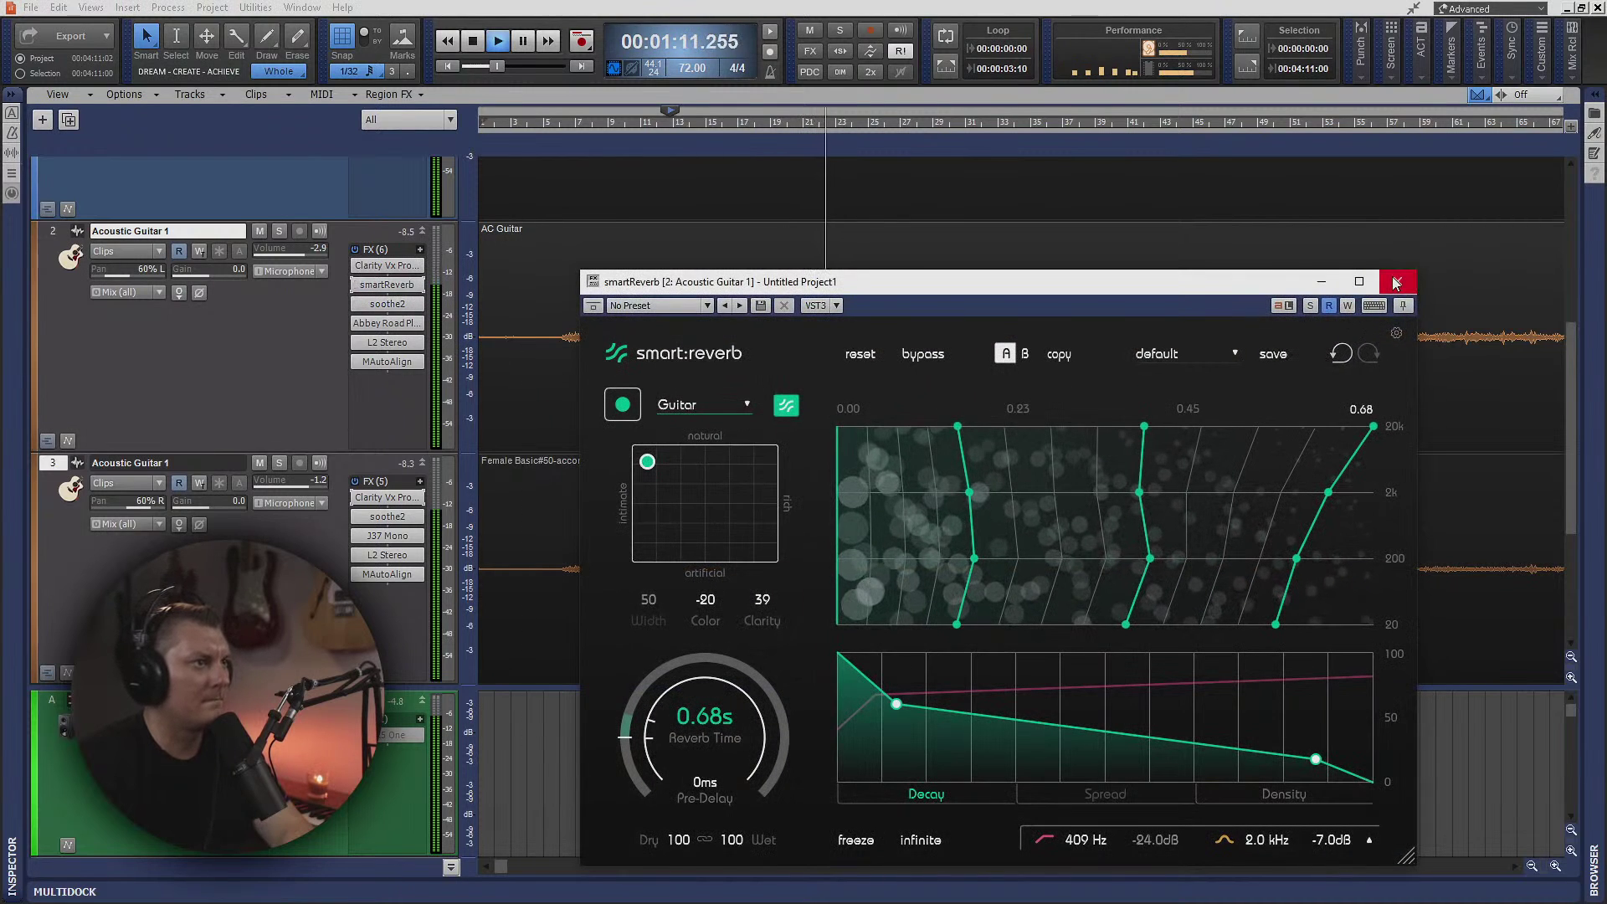
click(1397, 283)
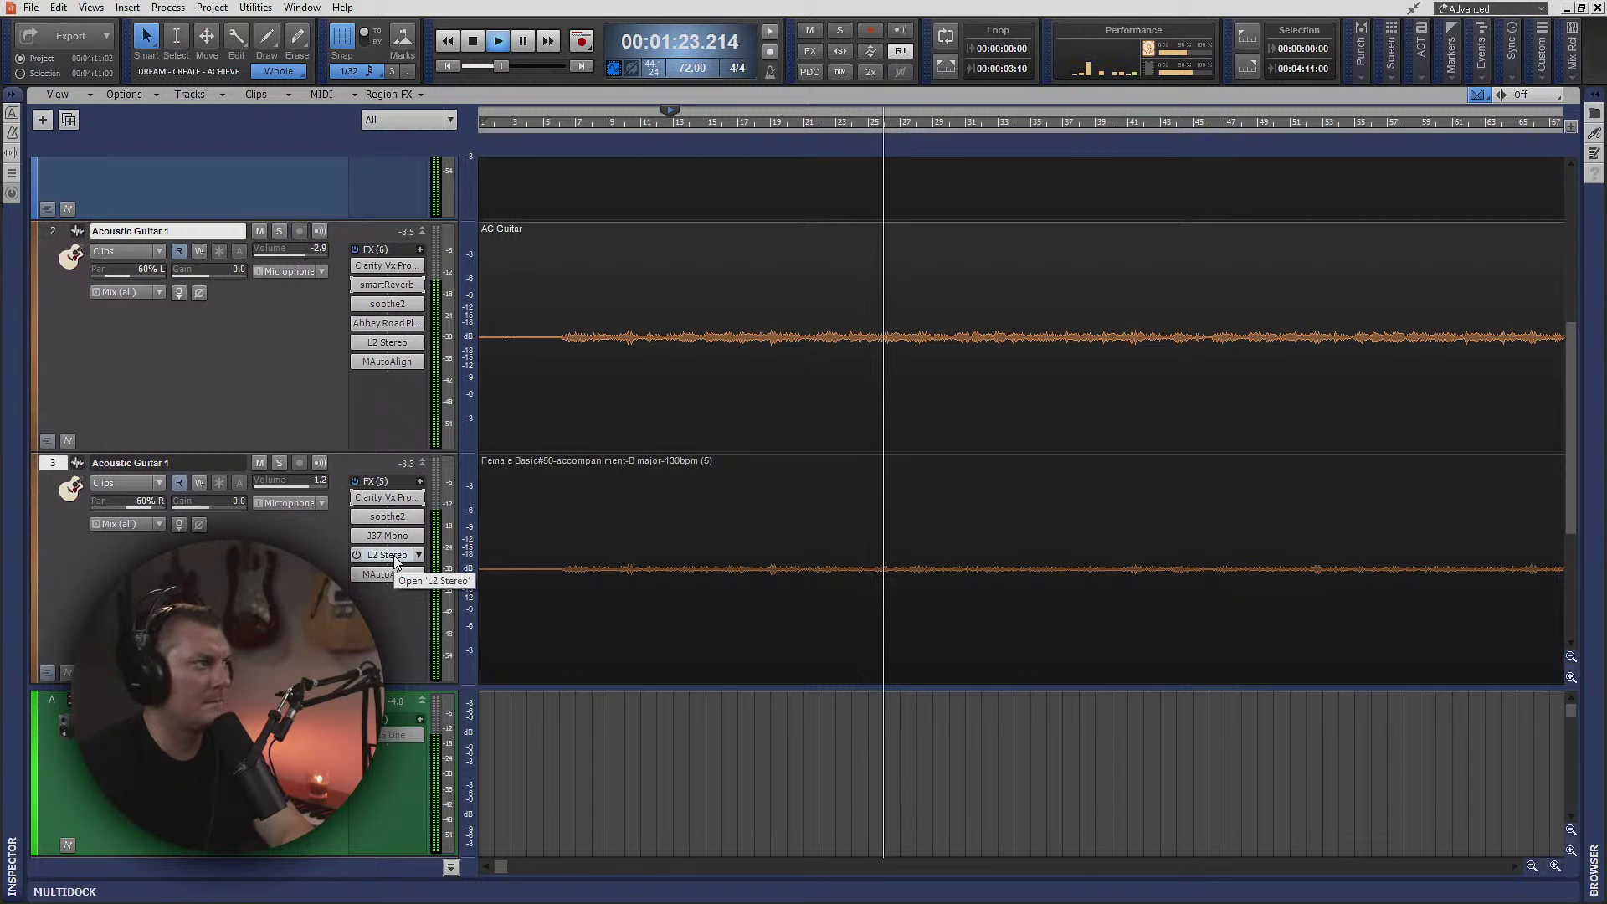
key(space)
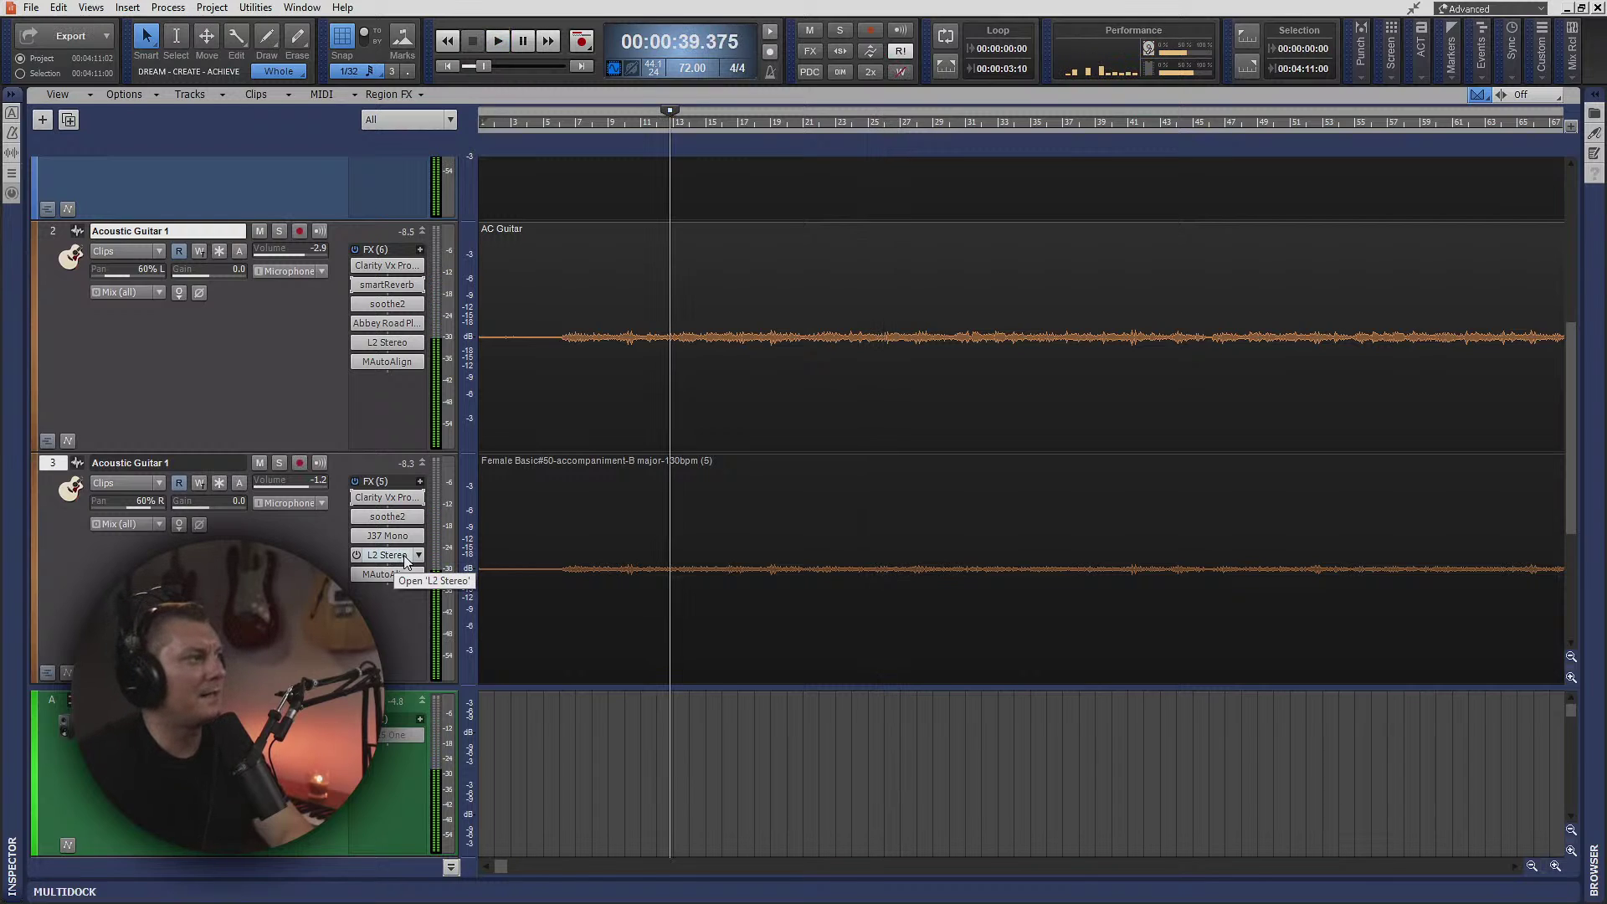
- Delete L2 Stereo from the effects of both acoustic guitar tracks
click(387, 342)
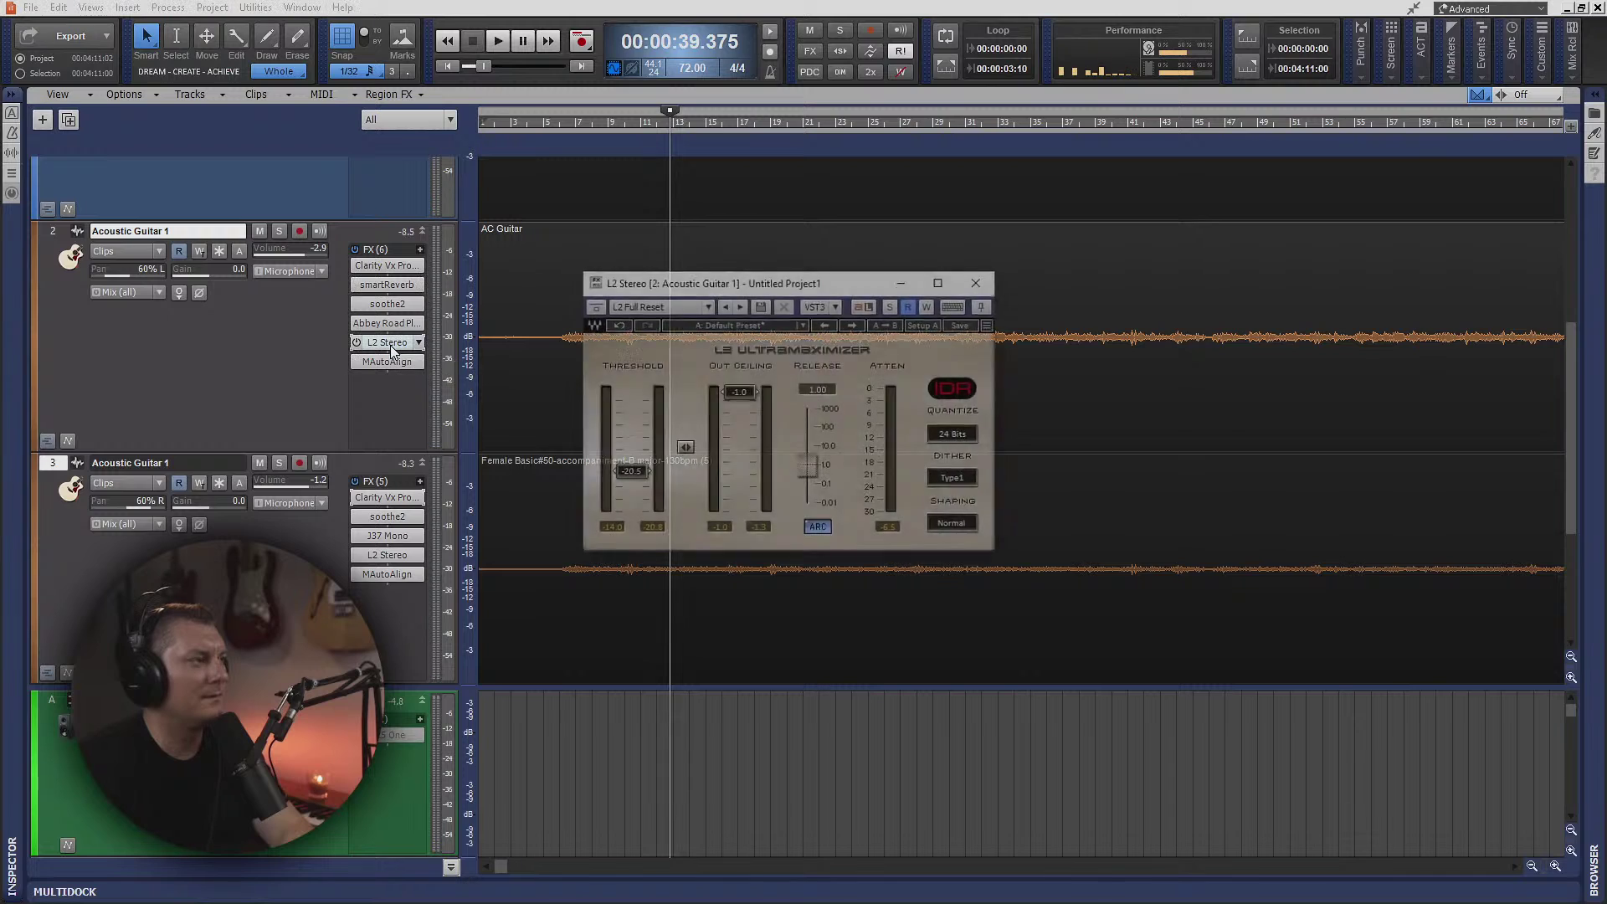
click(977, 282)
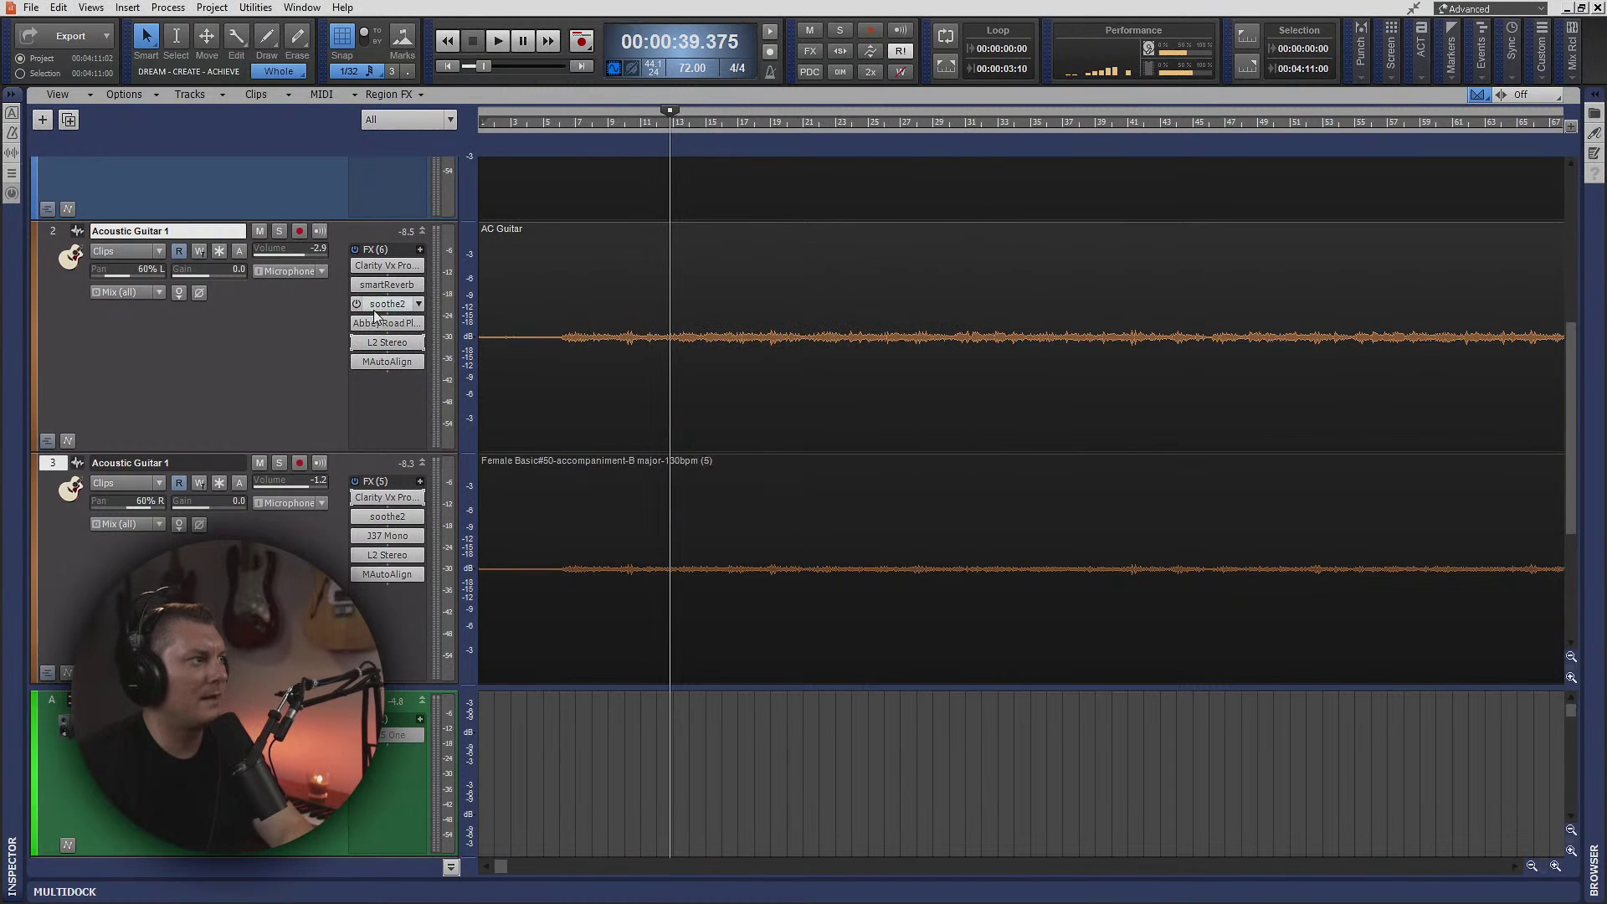
right_click(381, 349)
click(388, 362)
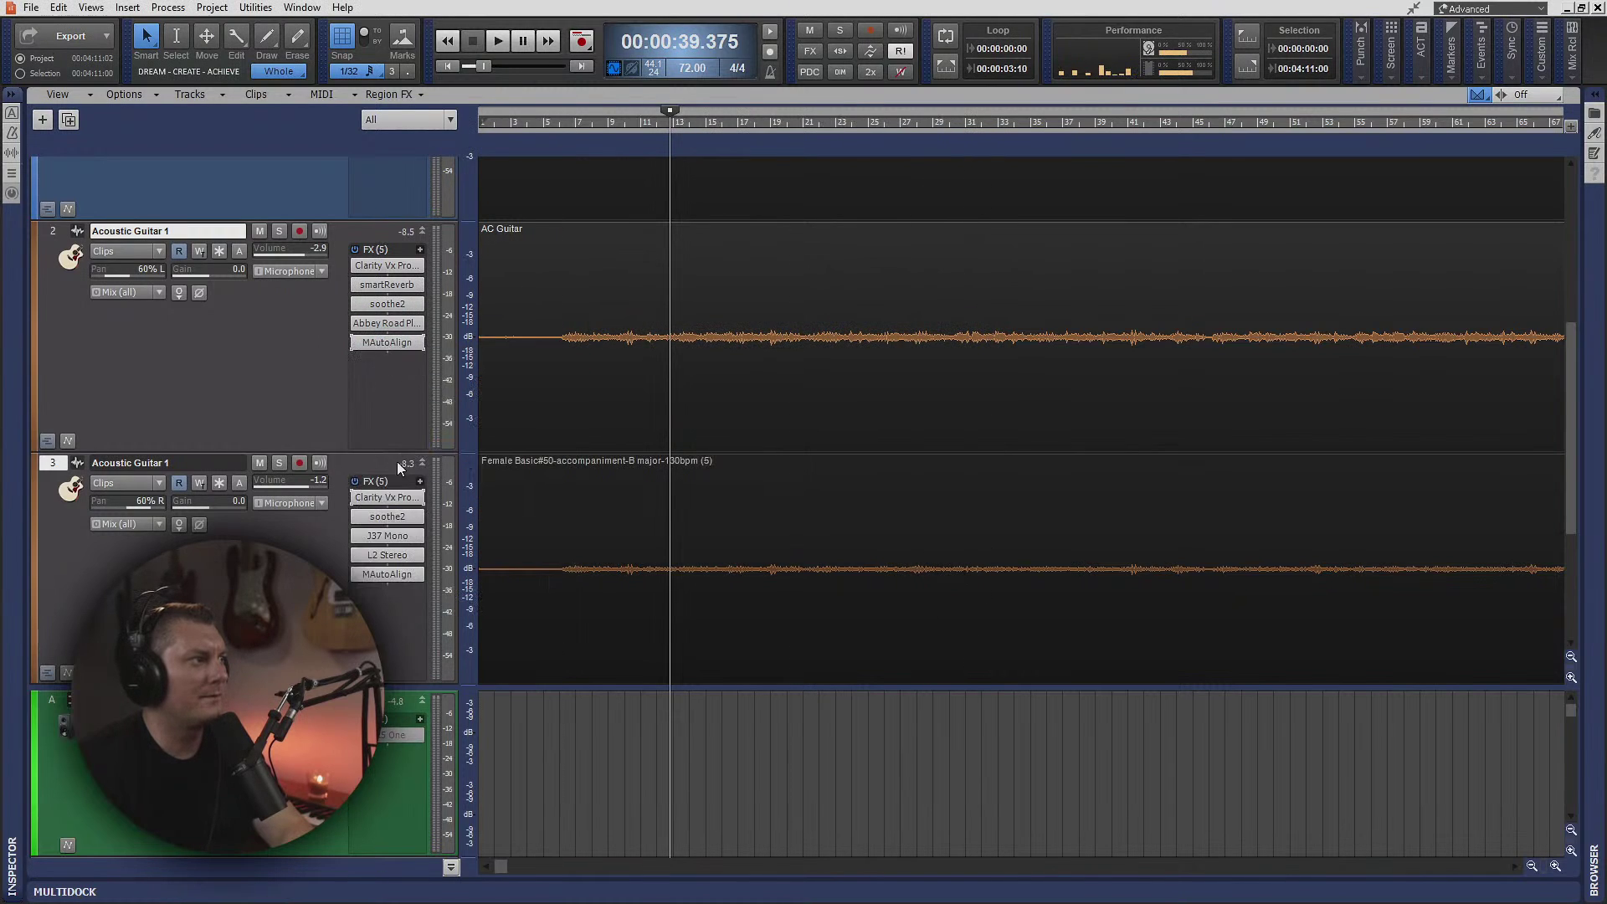
click(387, 560)
right_click(388, 559)
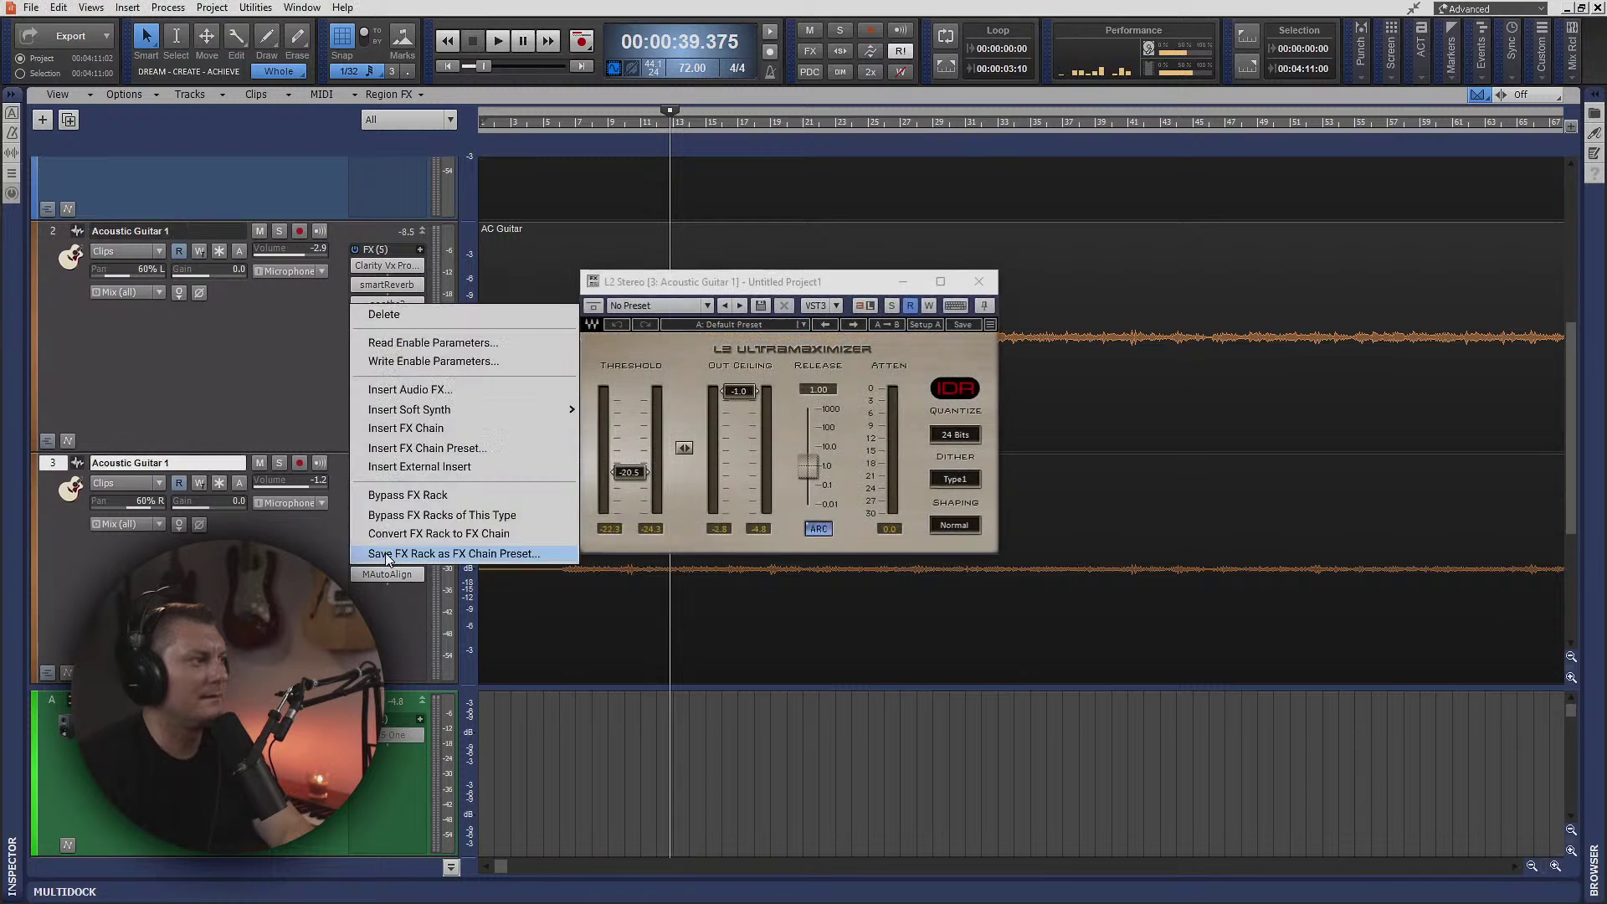
click(414, 321)
- Insert the Waves L2 Mono limiter on track 2 and place it directly after Clarity Vx Pro
right_click(384, 365)
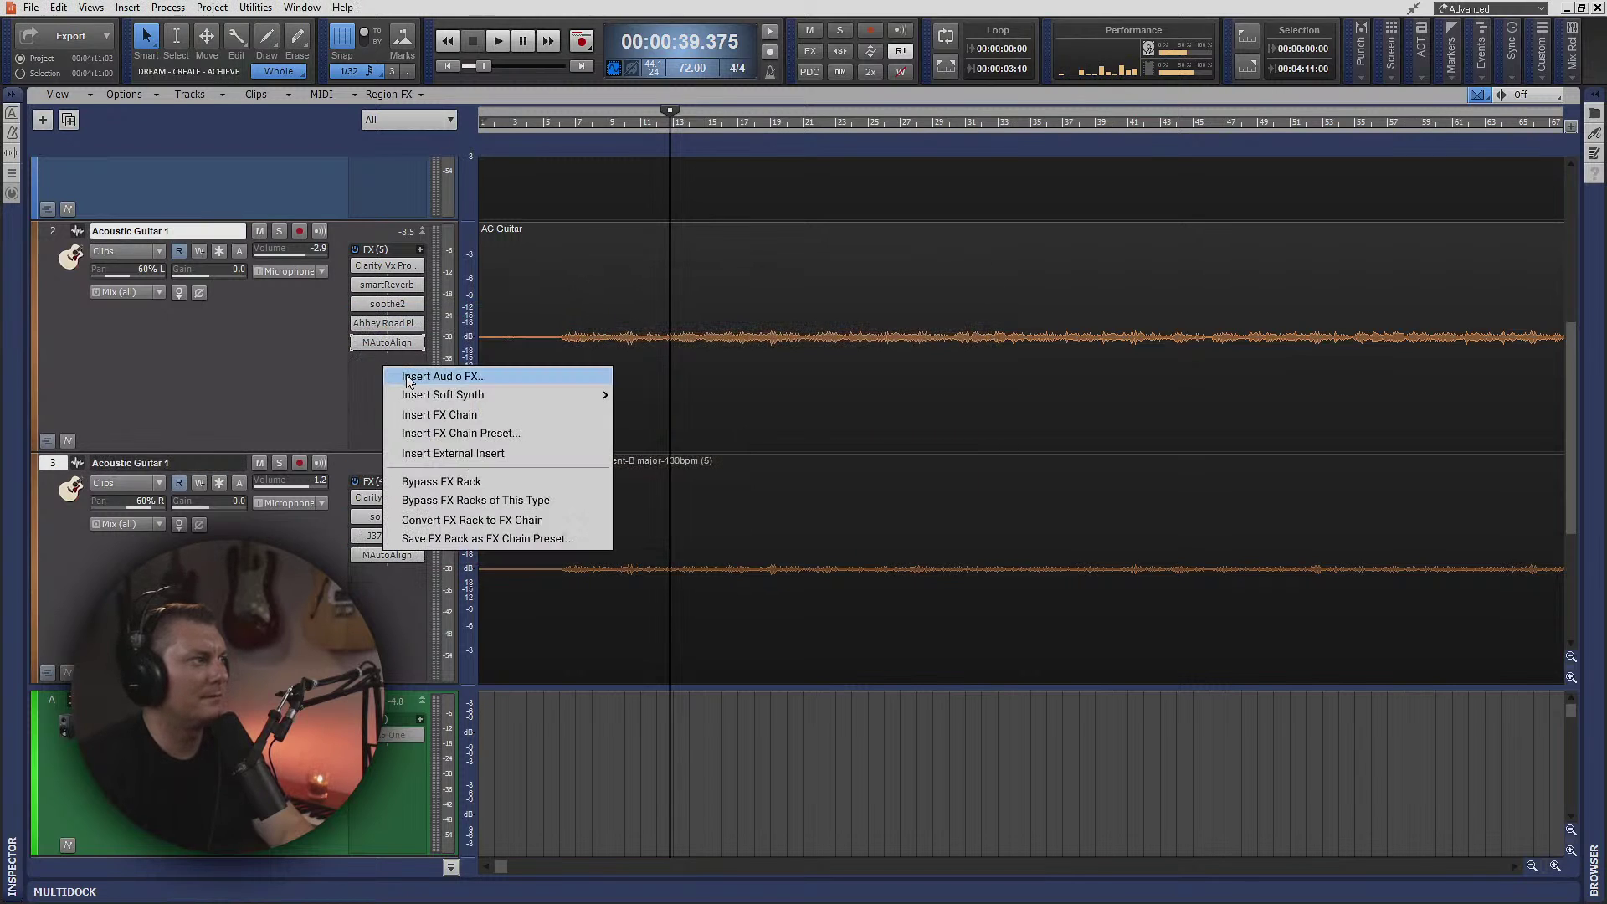
click(402, 374)
mouse_move(484, 850)
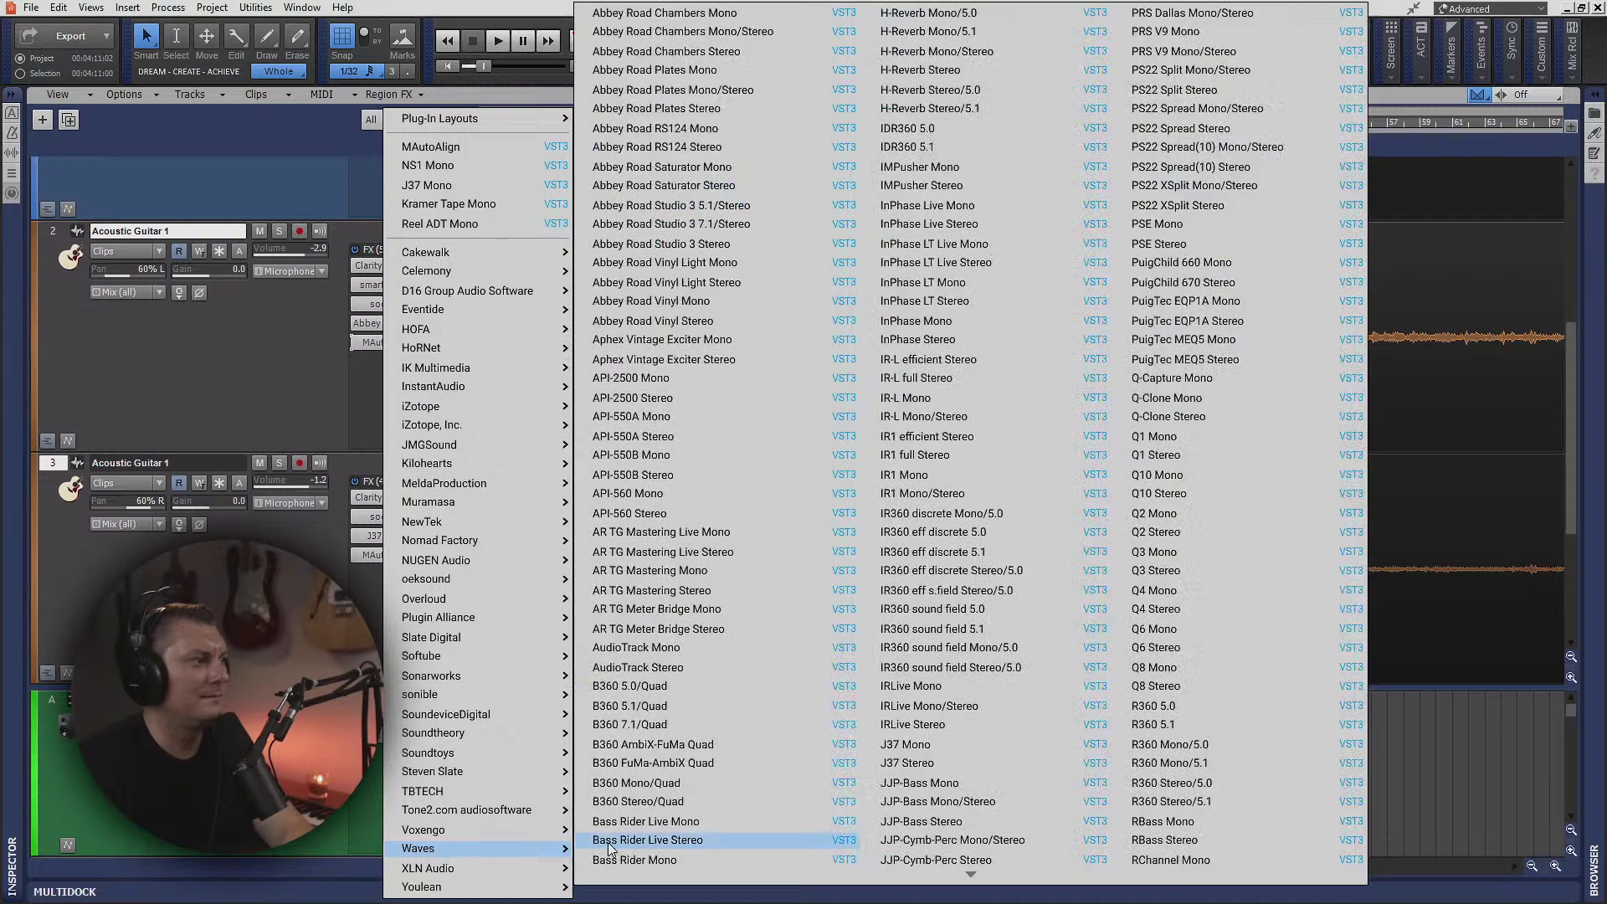
scroll(948, 576, down, 10)
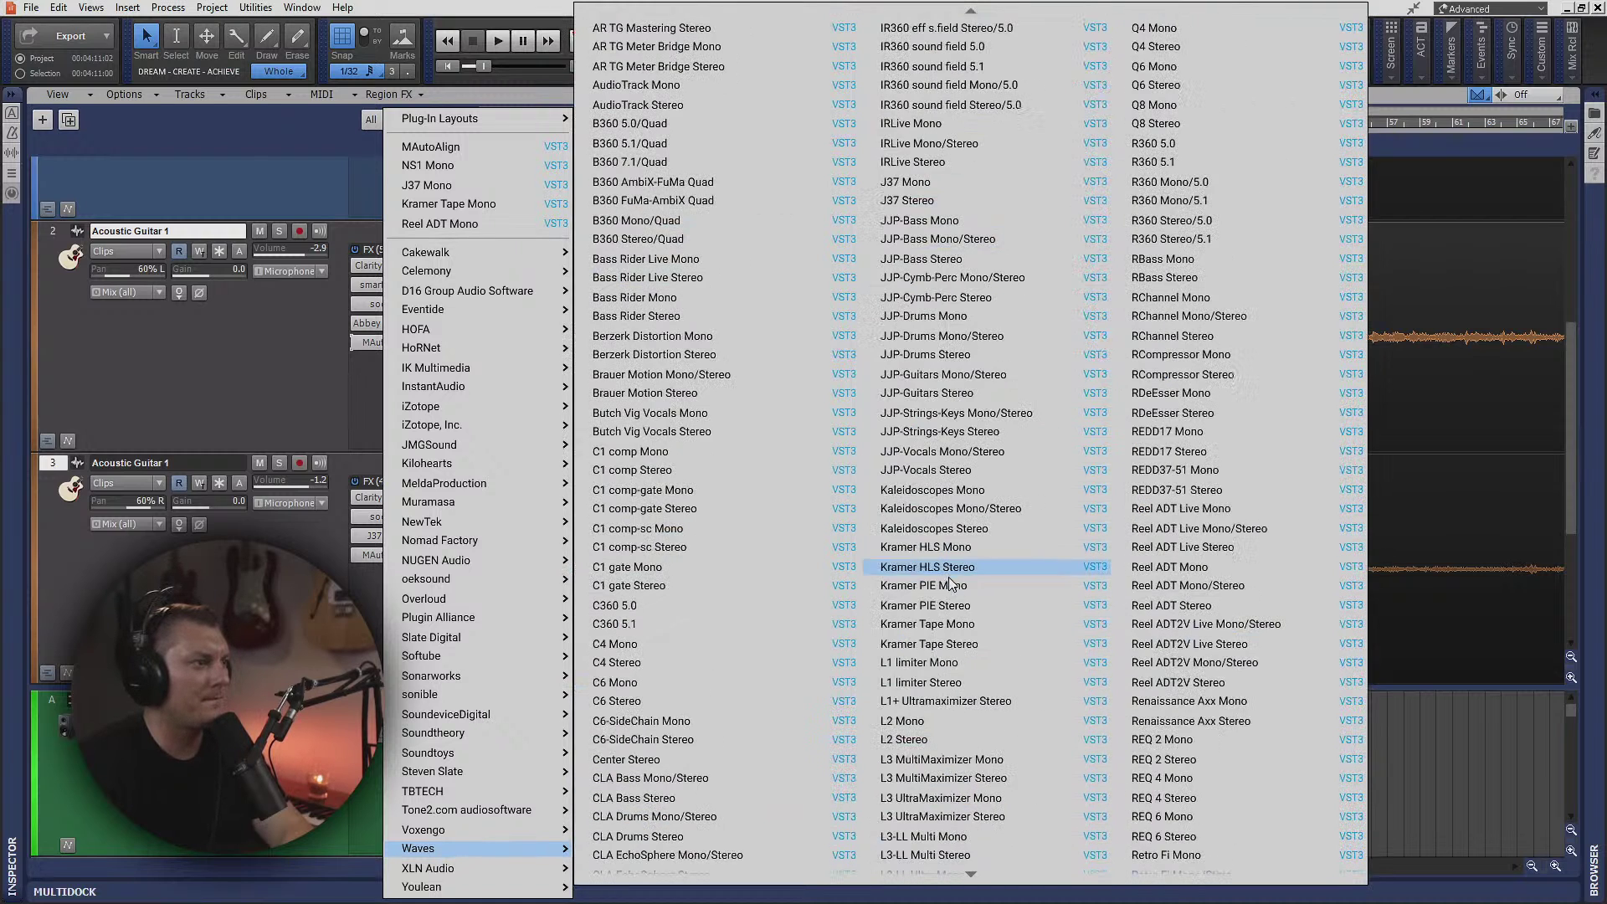
click(924, 580)
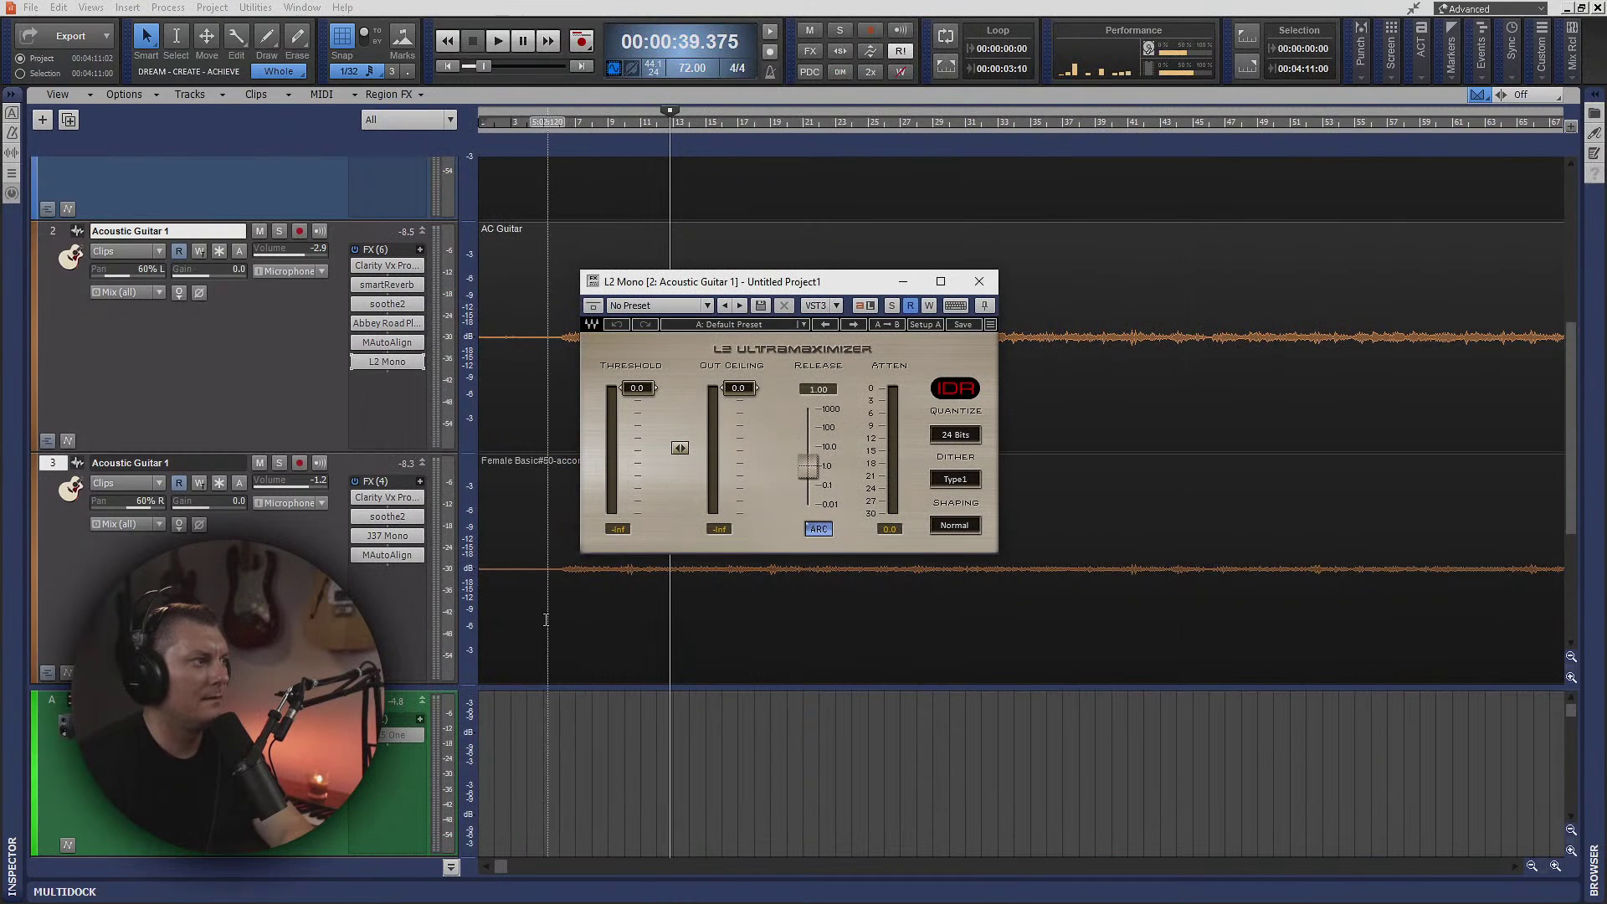
drag(398, 369, 396, 350)
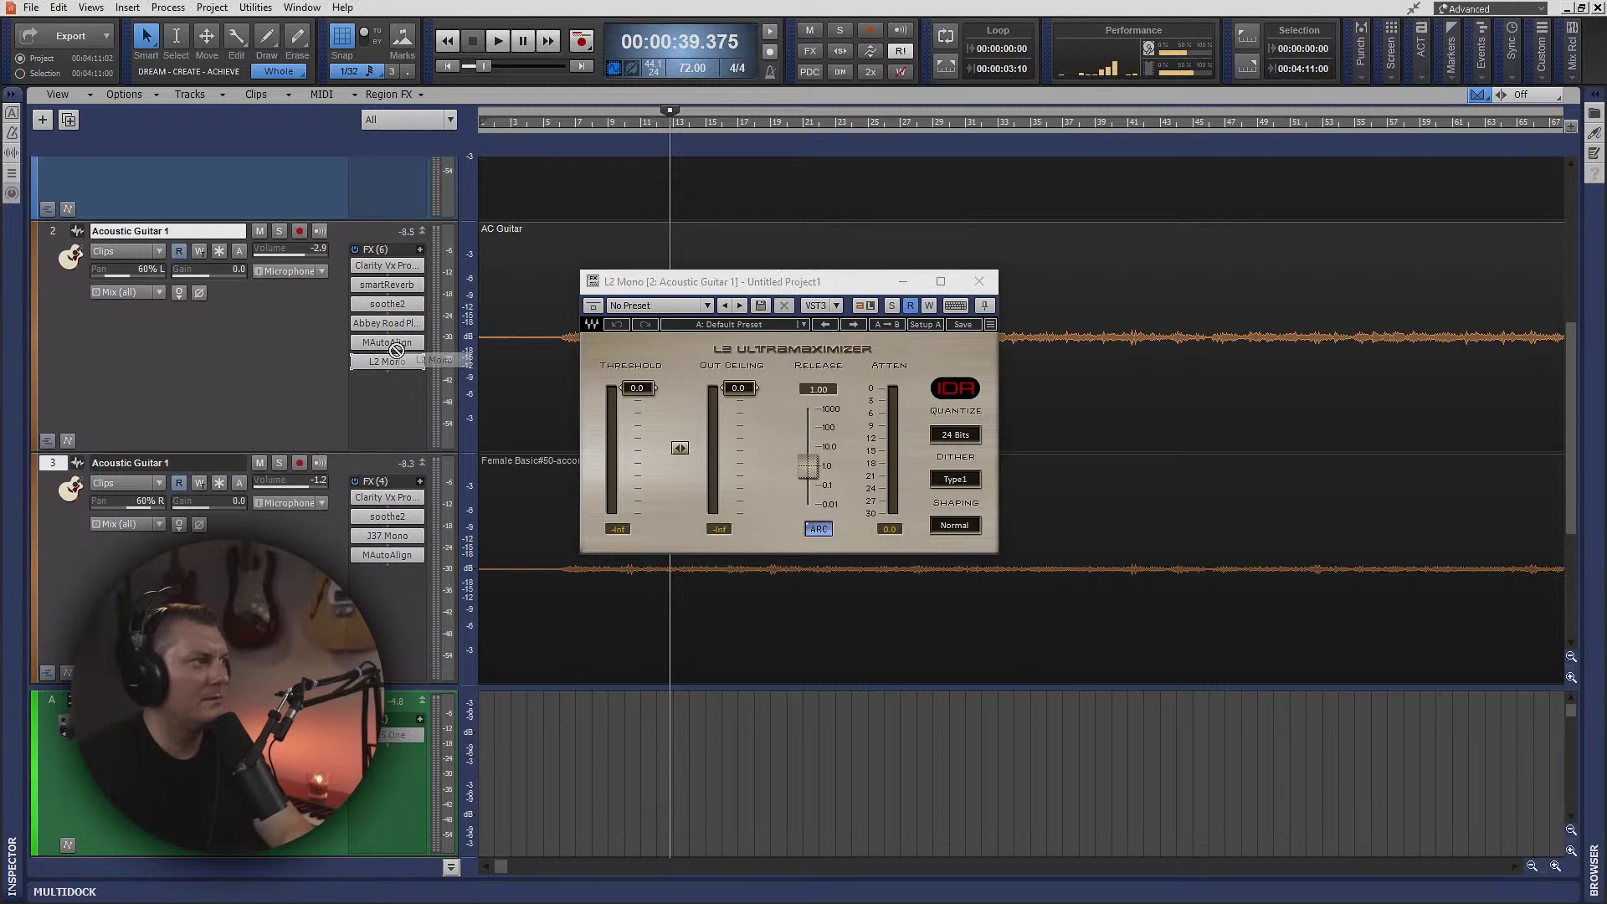
drag(398, 279, 400, 284)
right_click(400, 284)
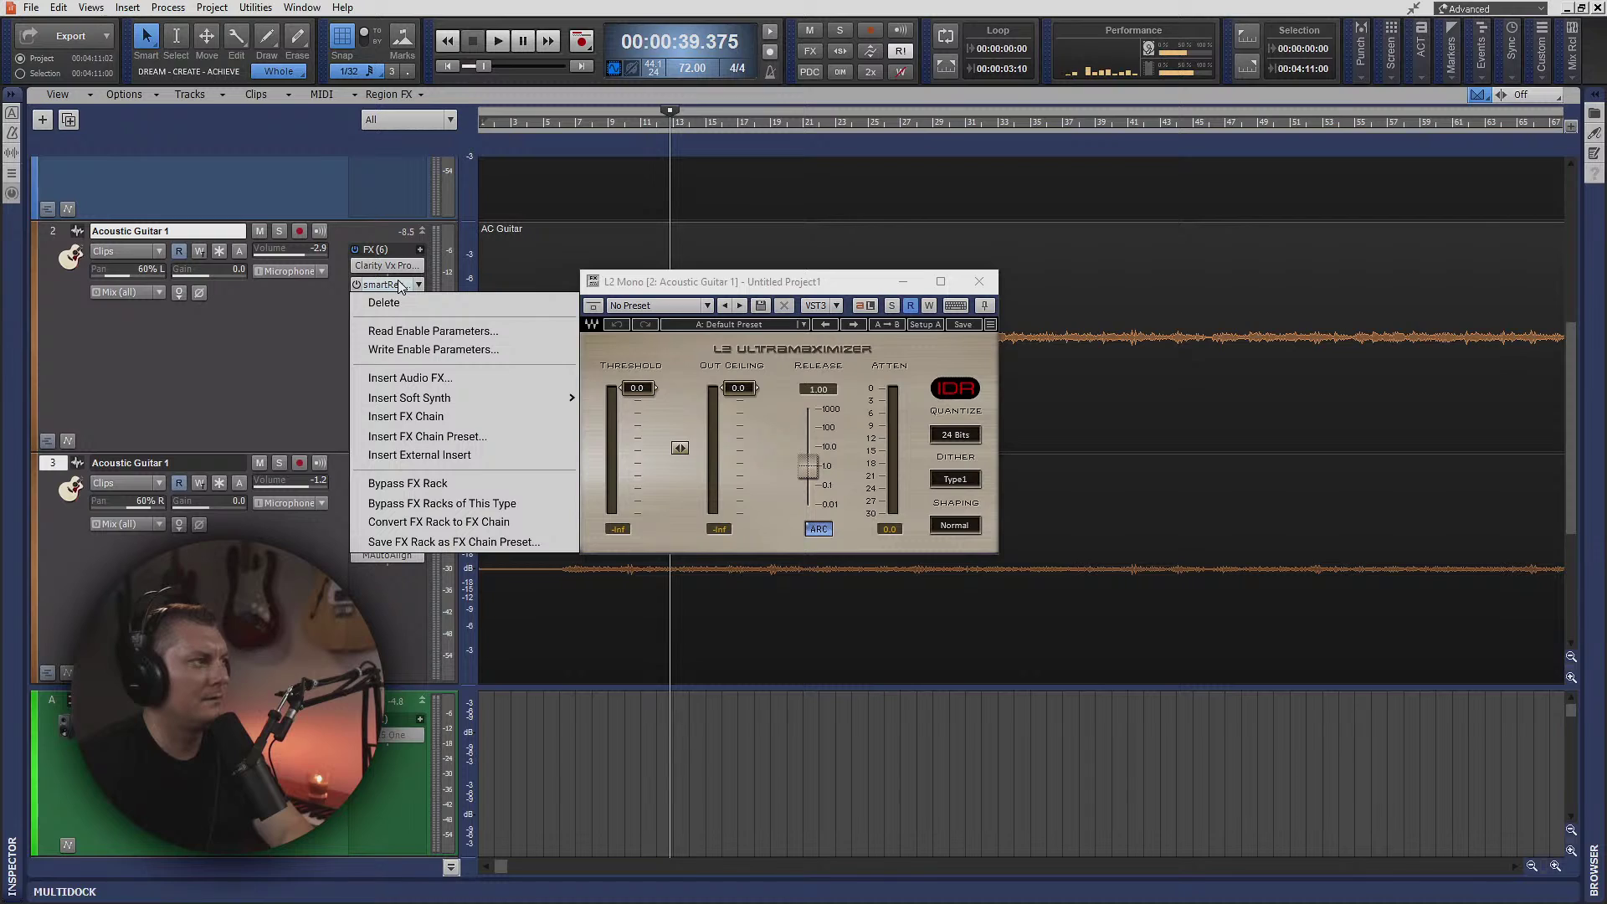
click(299, 326)
drag(392, 361, 394, 278)
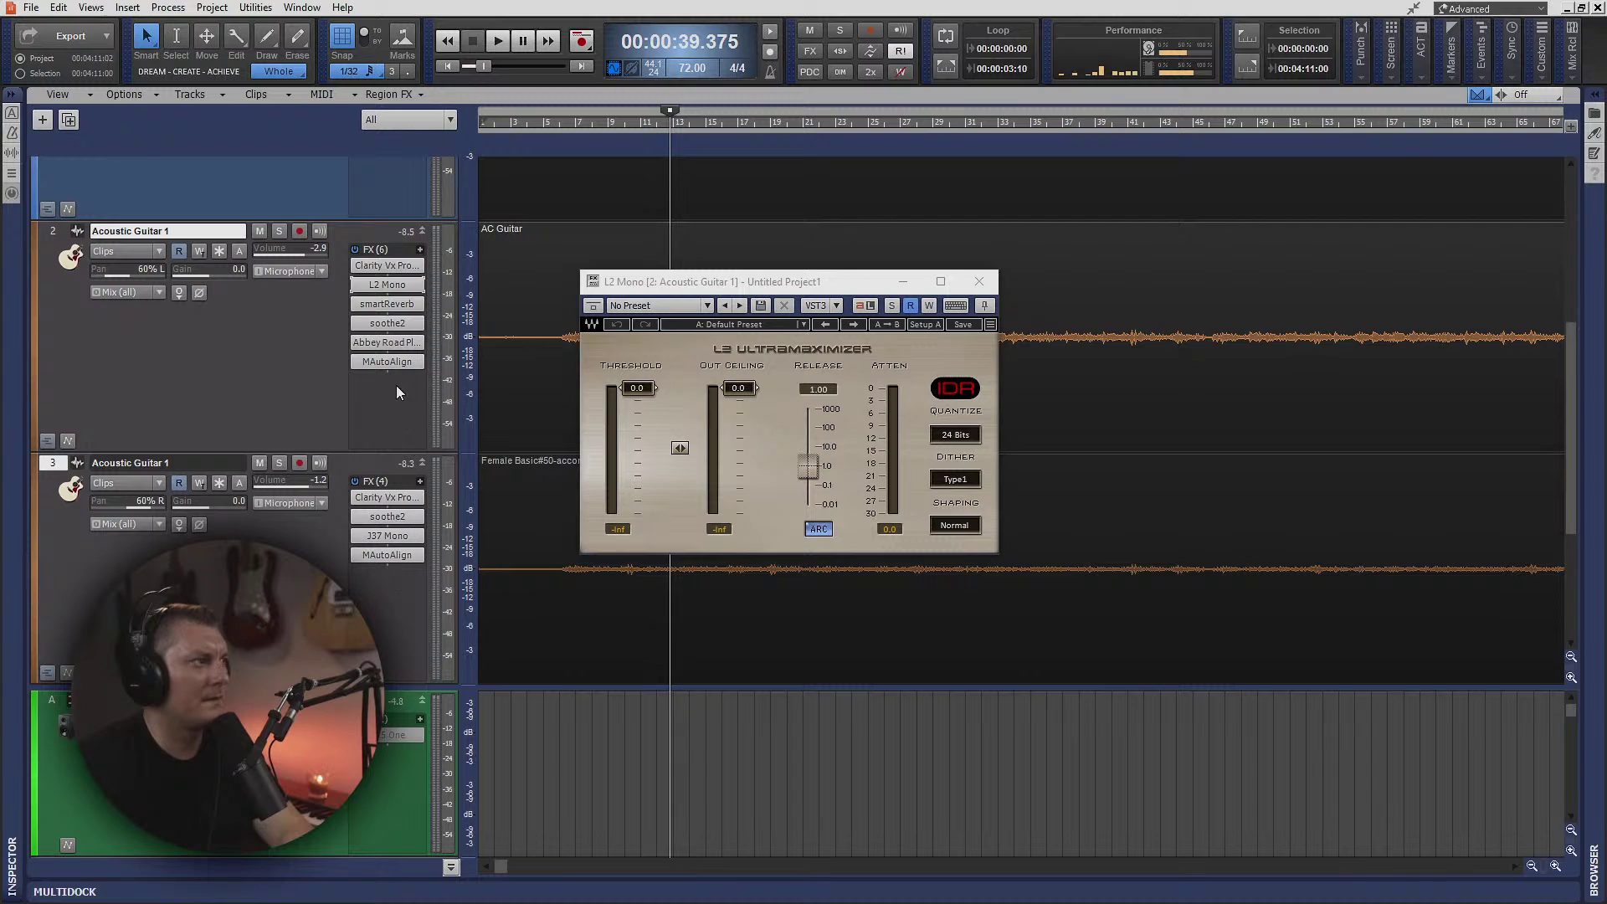
- Set track 2's L2 Mono out ceiling to -1.0 and threshold to -20.0 during playback, and close the plug-in
click(739, 390)
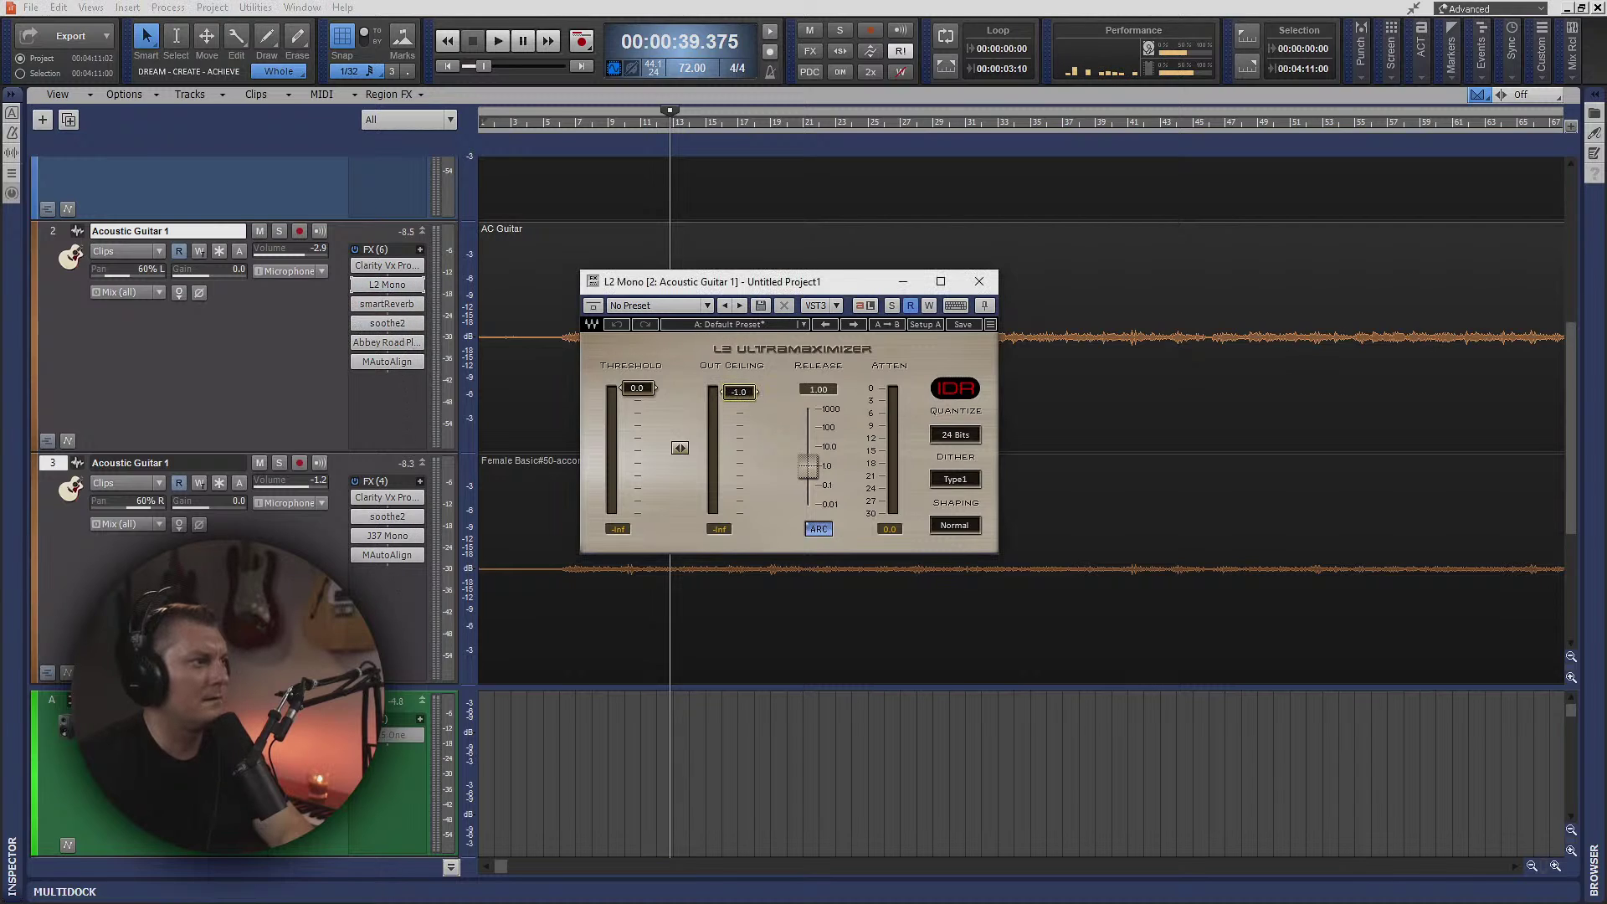
key(space)
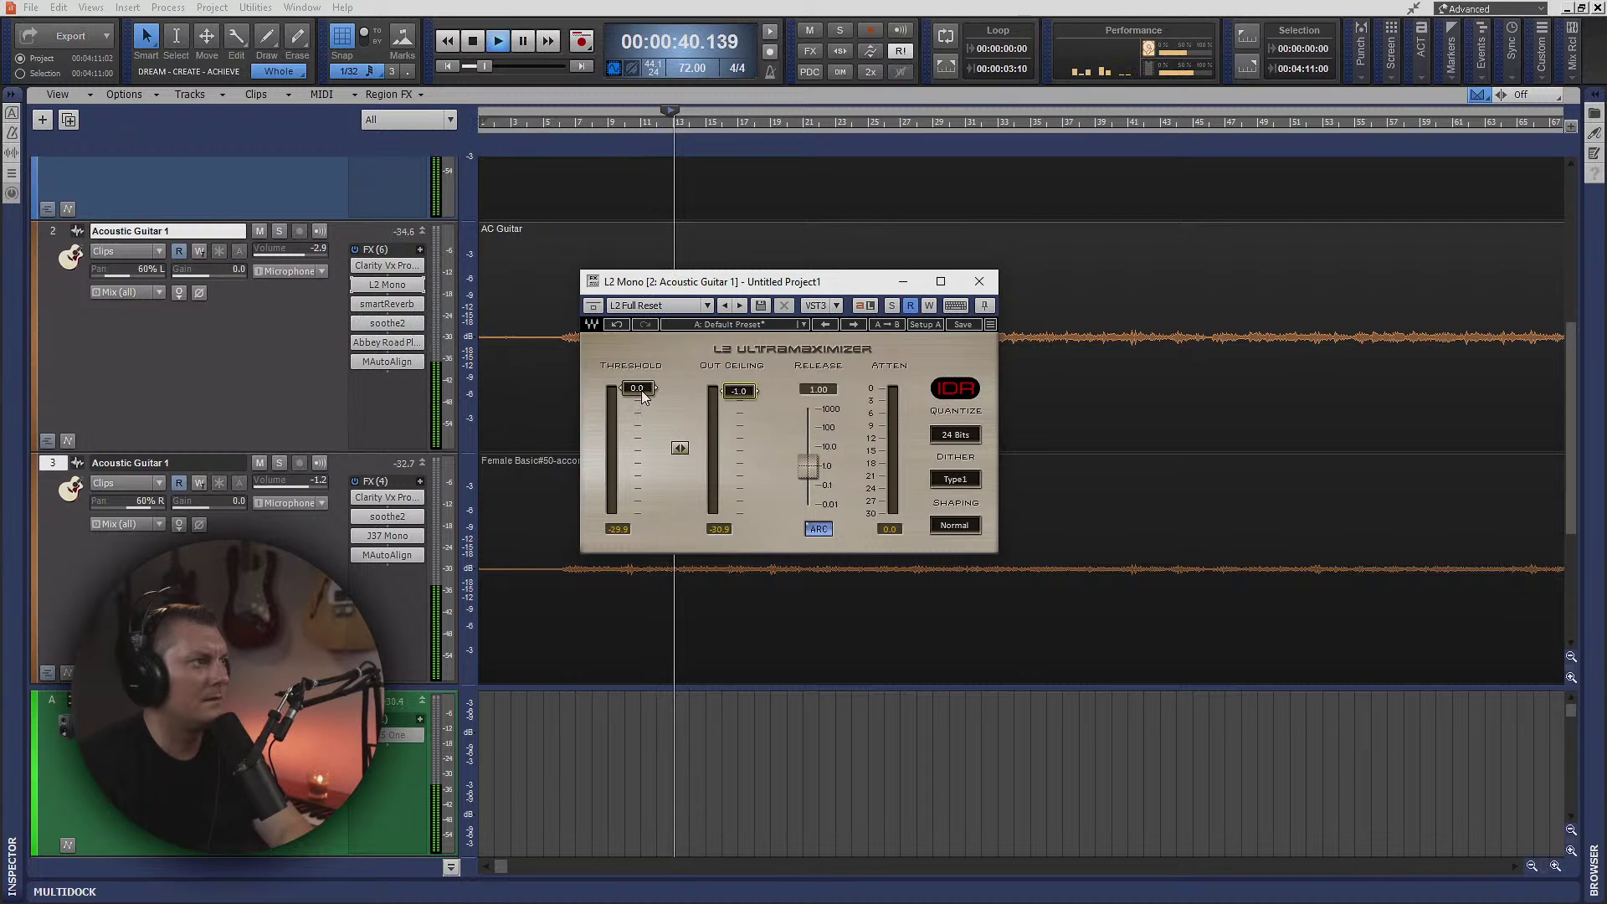
drag(637, 387, 637, 469)
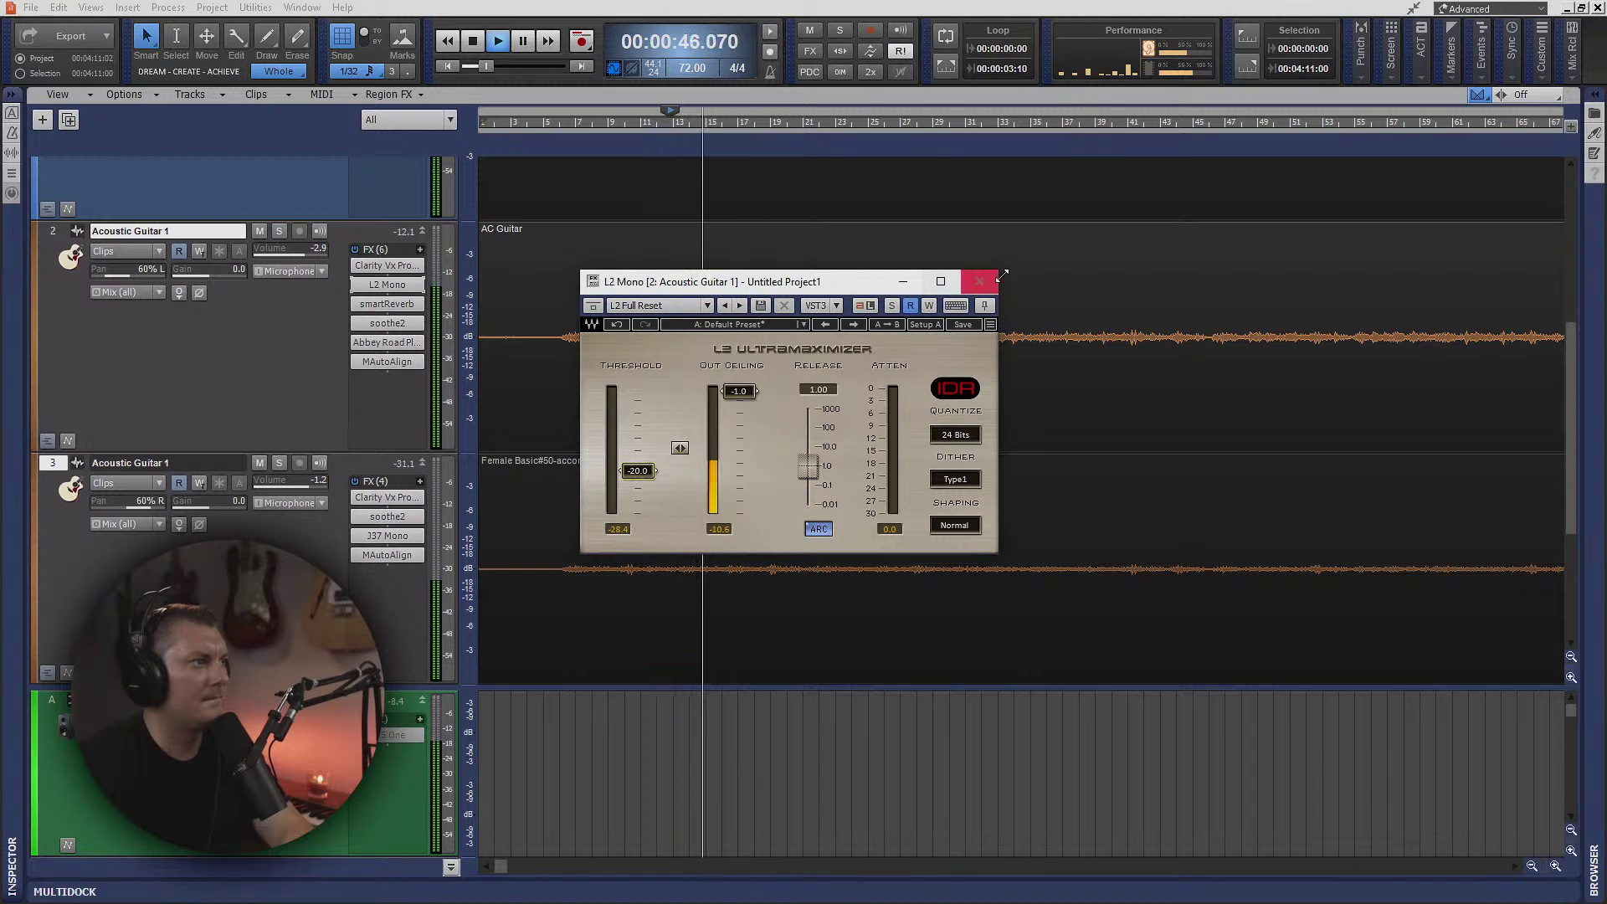
click(978, 283)
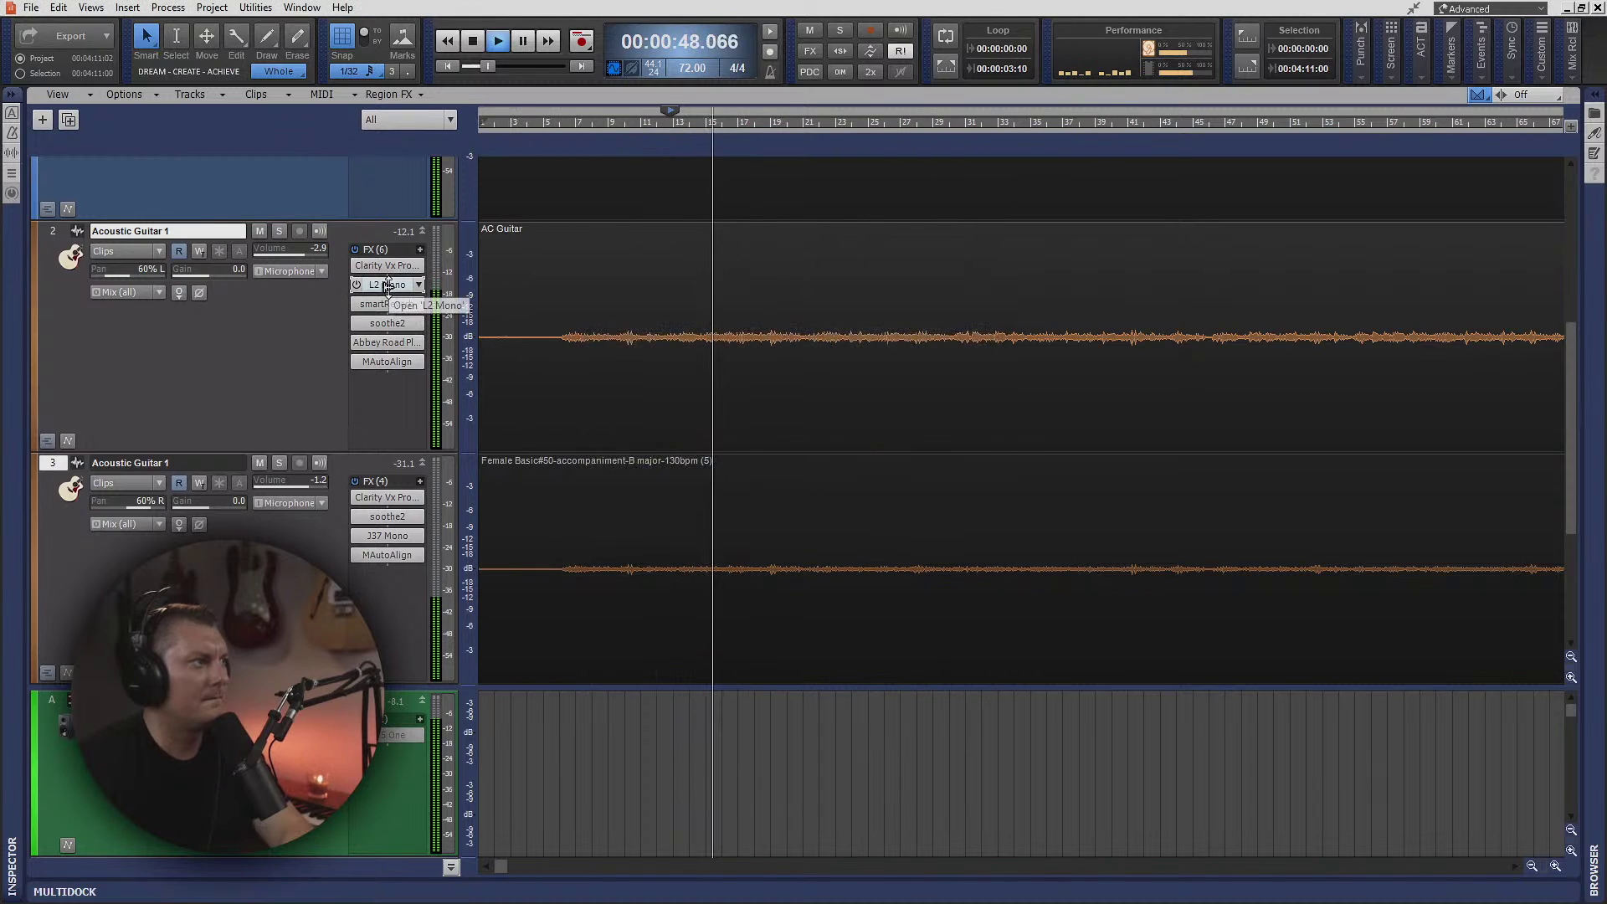
- Copy L2 Mono from track 2 to the start of track 3's effects, solo track 3 and set the copy's threshold to -11.6
drag(386, 285, 396, 489)
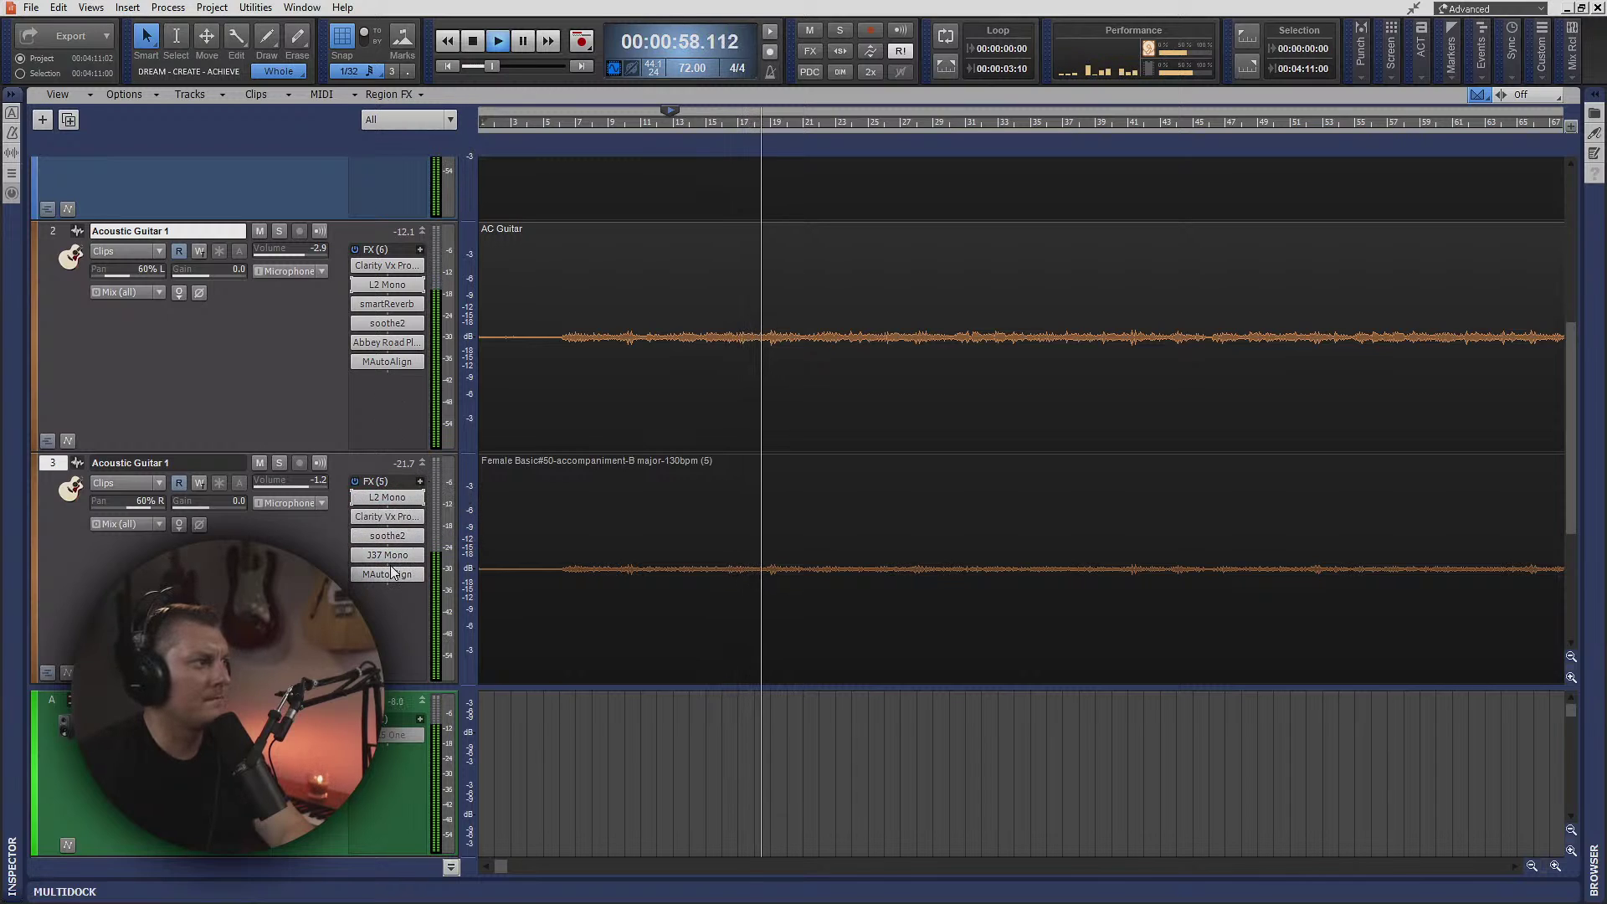
click(281, 462)
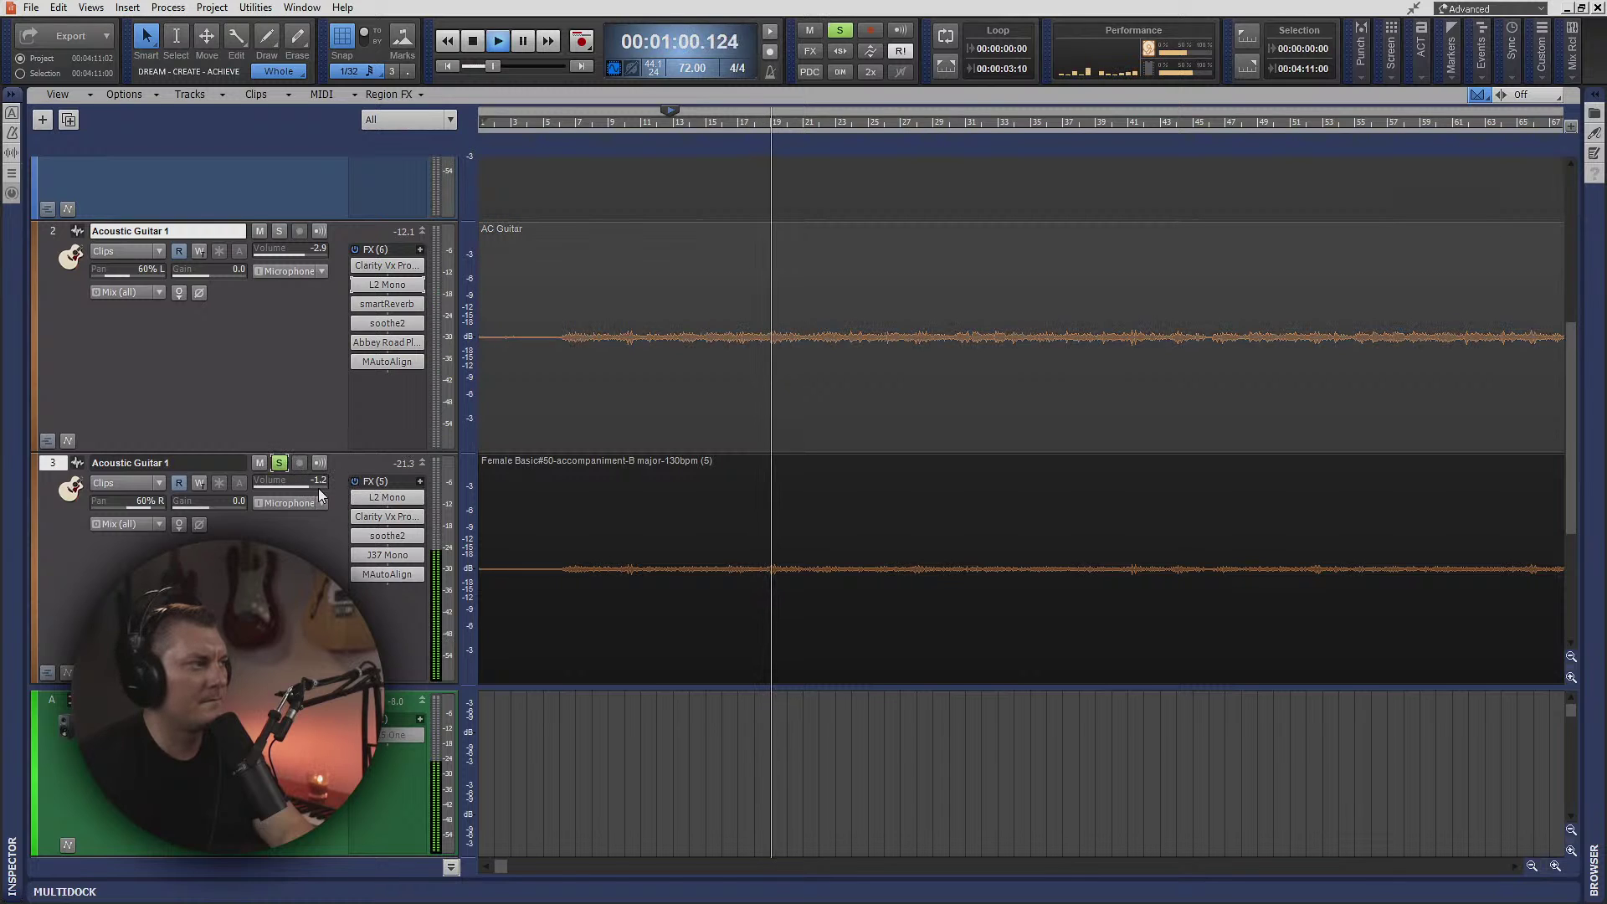
double_click(379, 499)
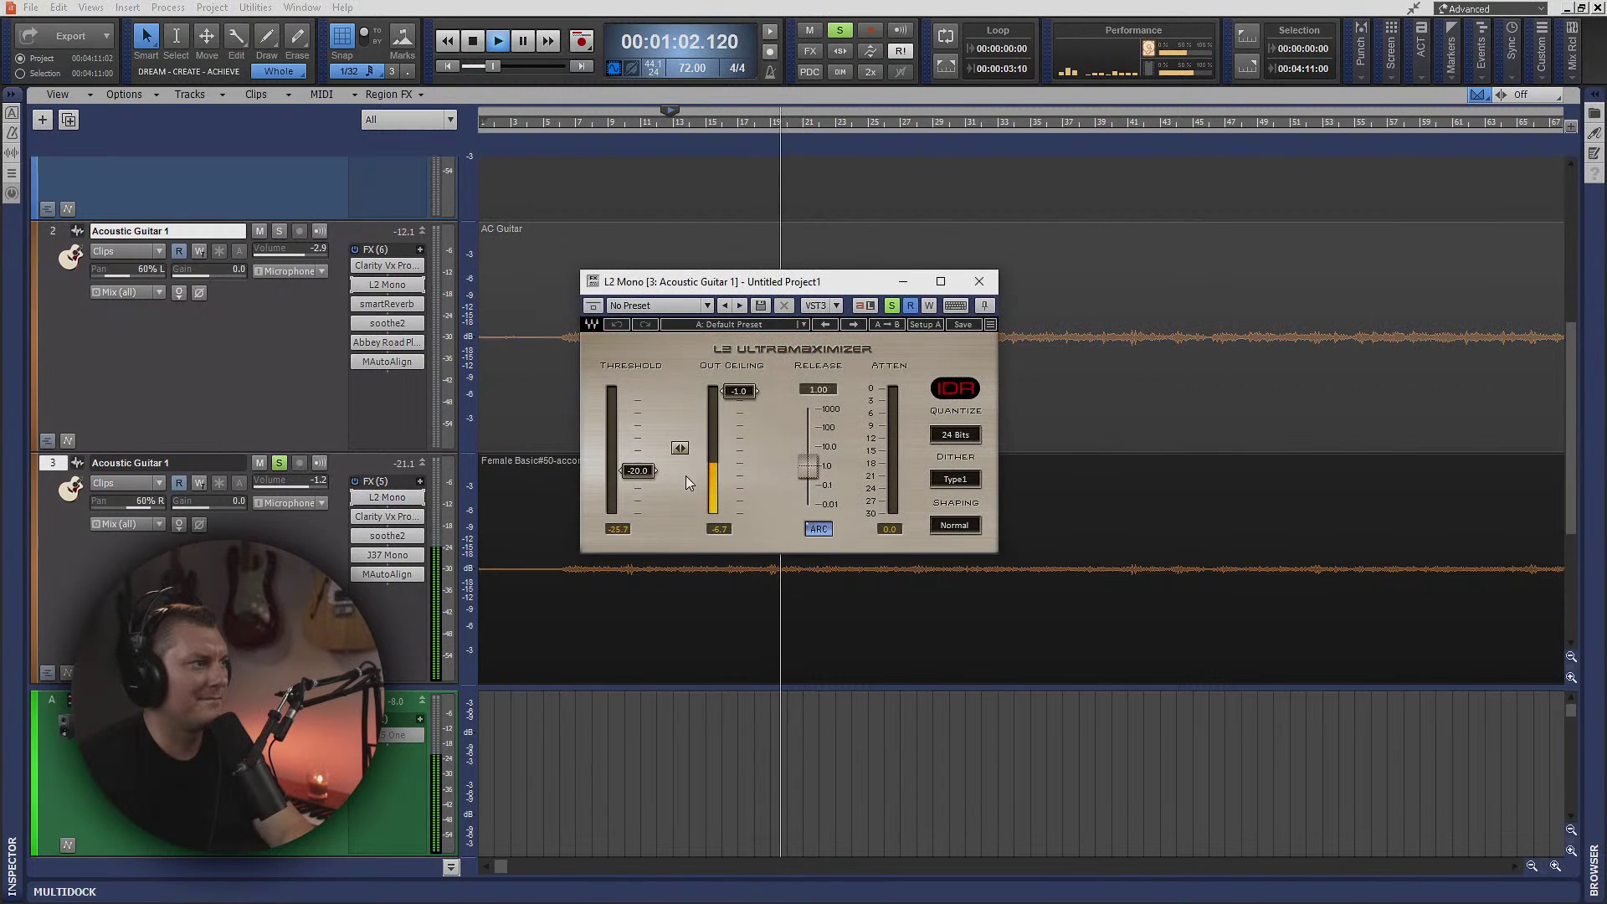
drag(628, 475, 628, 440)
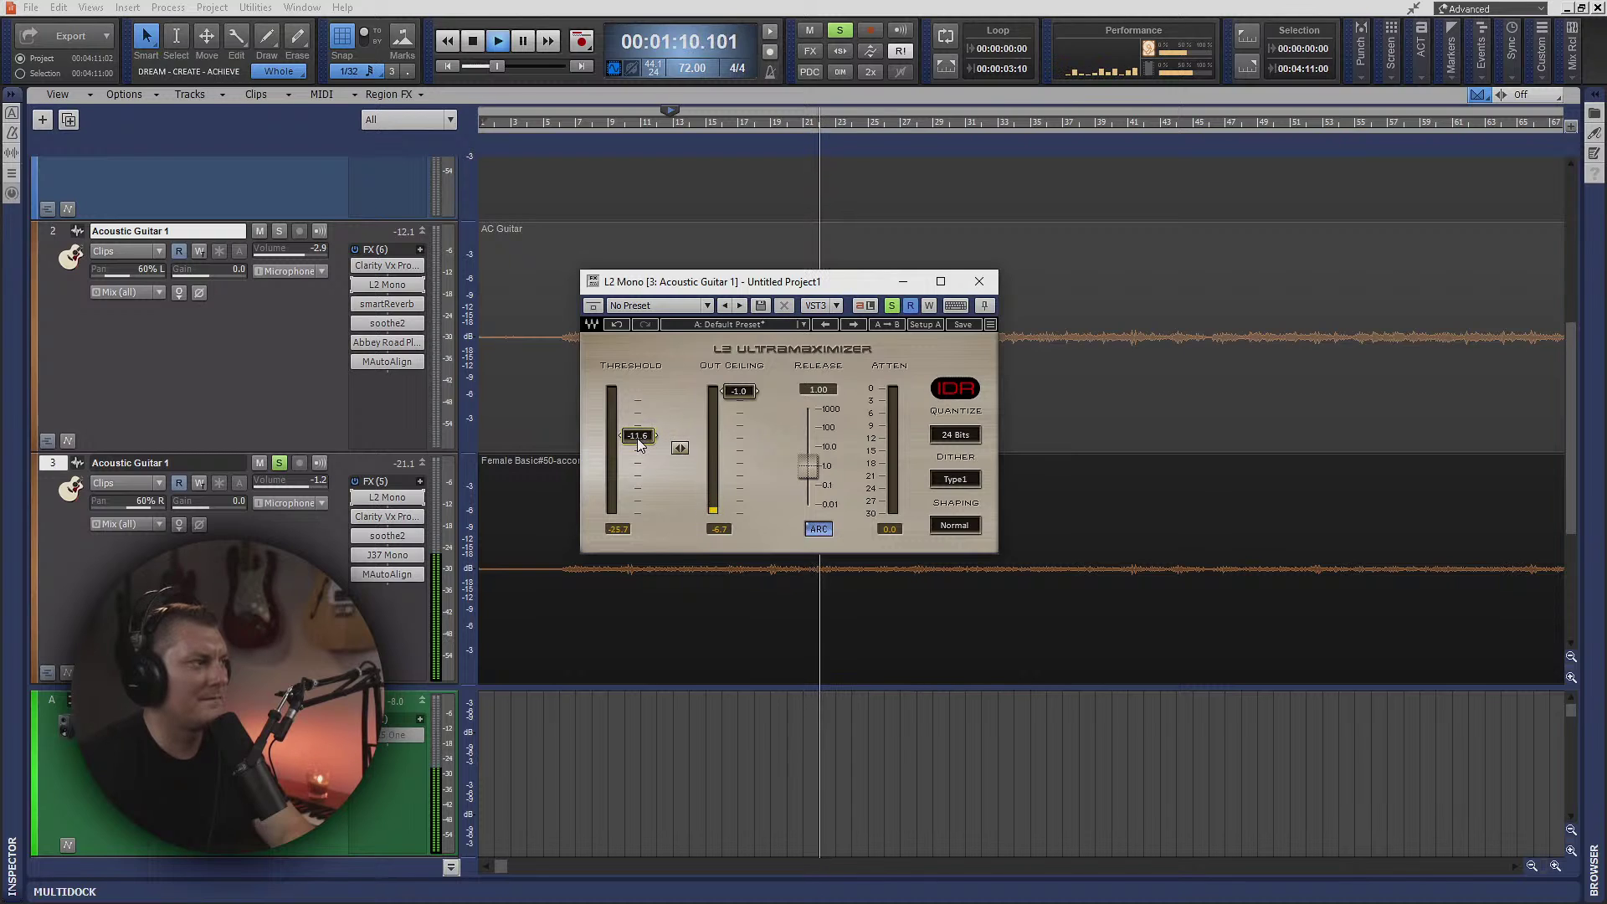
- Move L2 Mono directly before MAutoAlign on both guitar tracks, setting track 3's L2 threshold to -20.1, and close the plug-in
drag(408, 502, 402, 565)
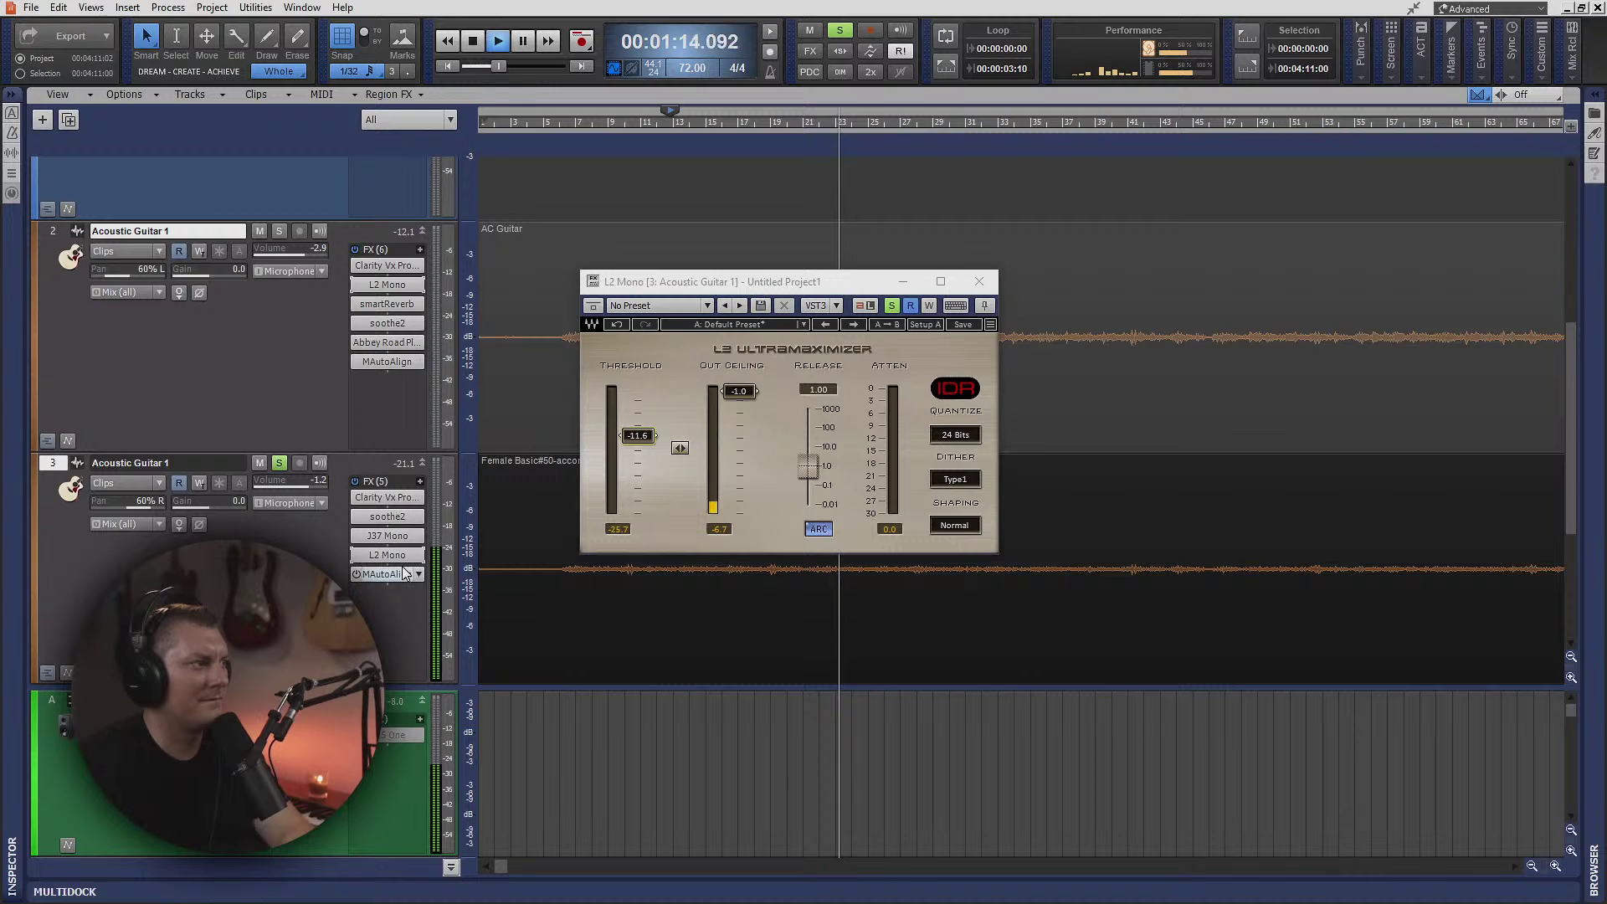
mouse_move(624, 446)
mouse_down()
mouse_move(624, 473)
mouse_move(637, 471)
mouse_up()
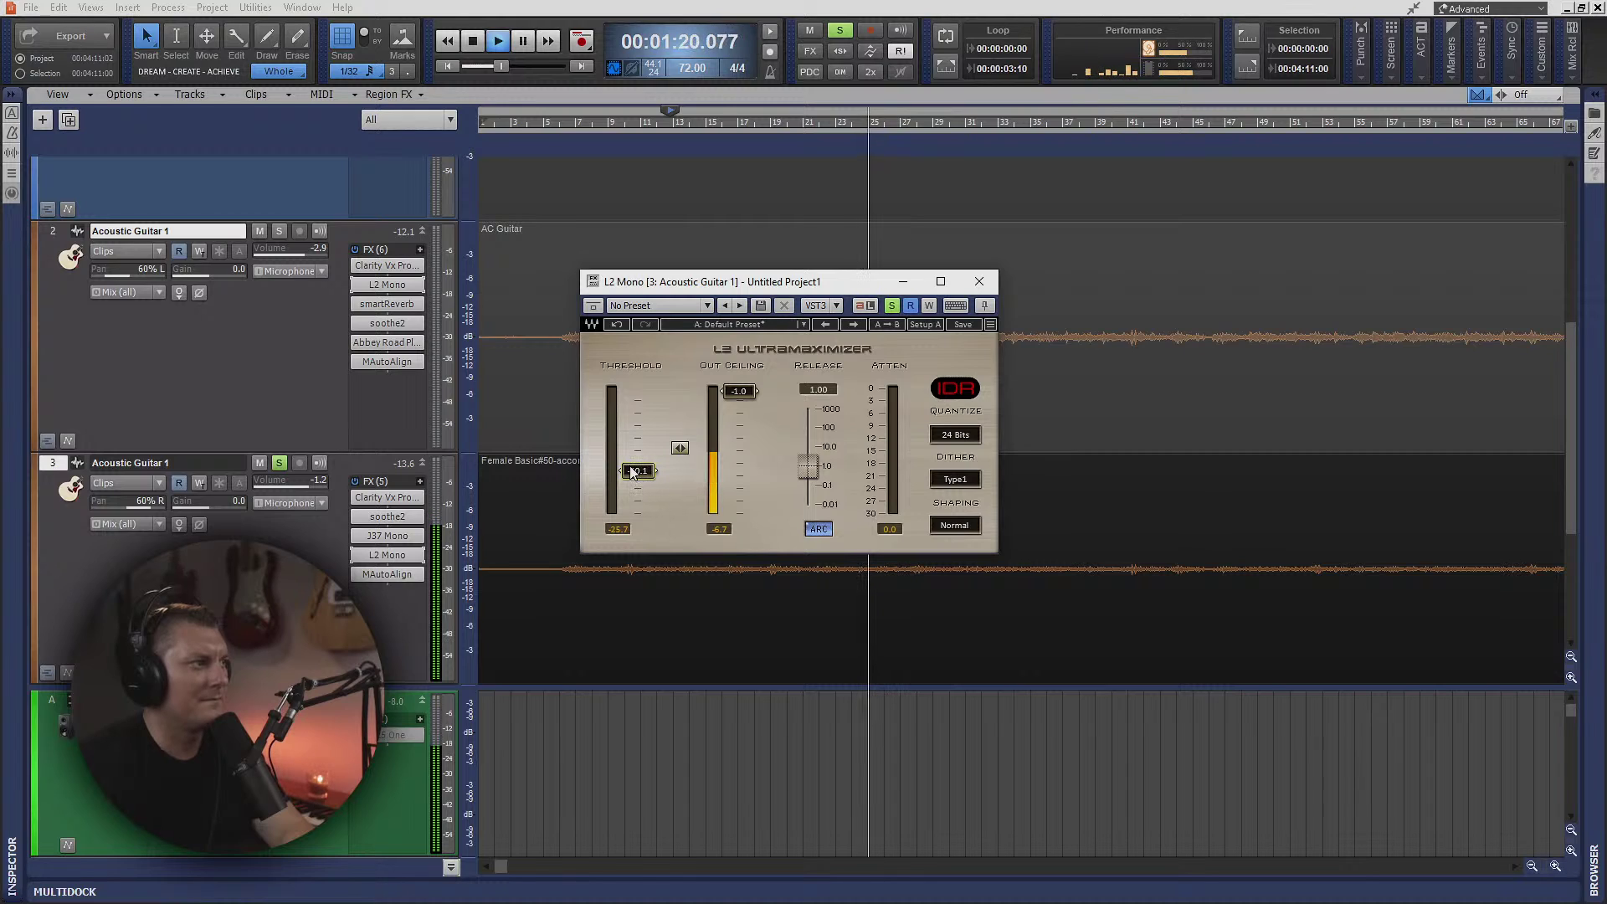
drag(393, 285, 408, 349)
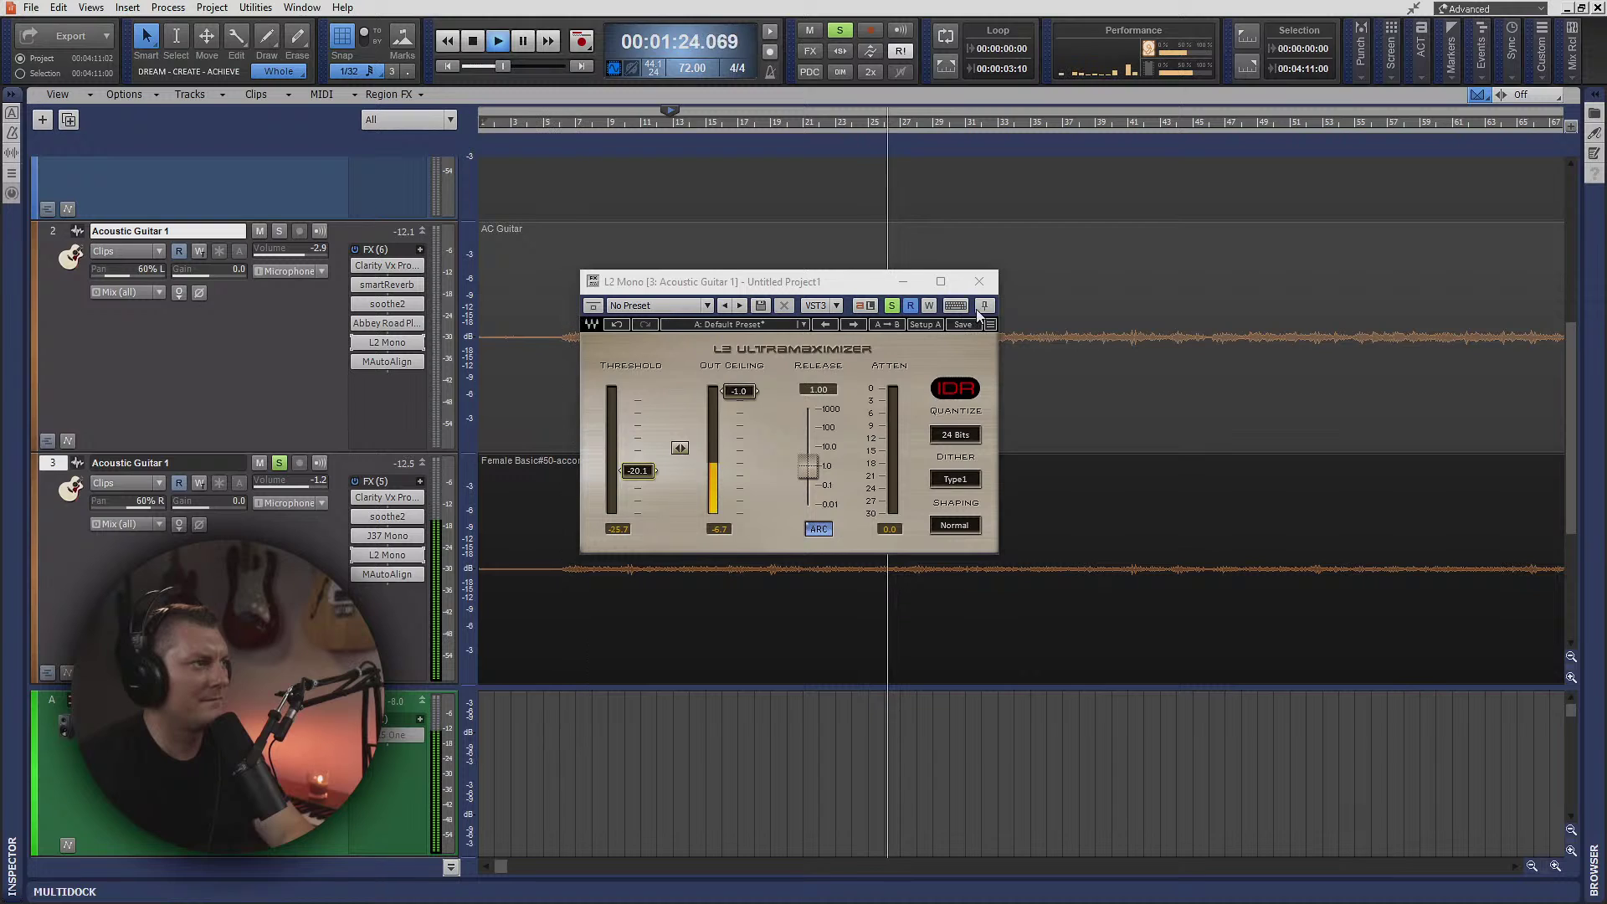
click(980, 281)
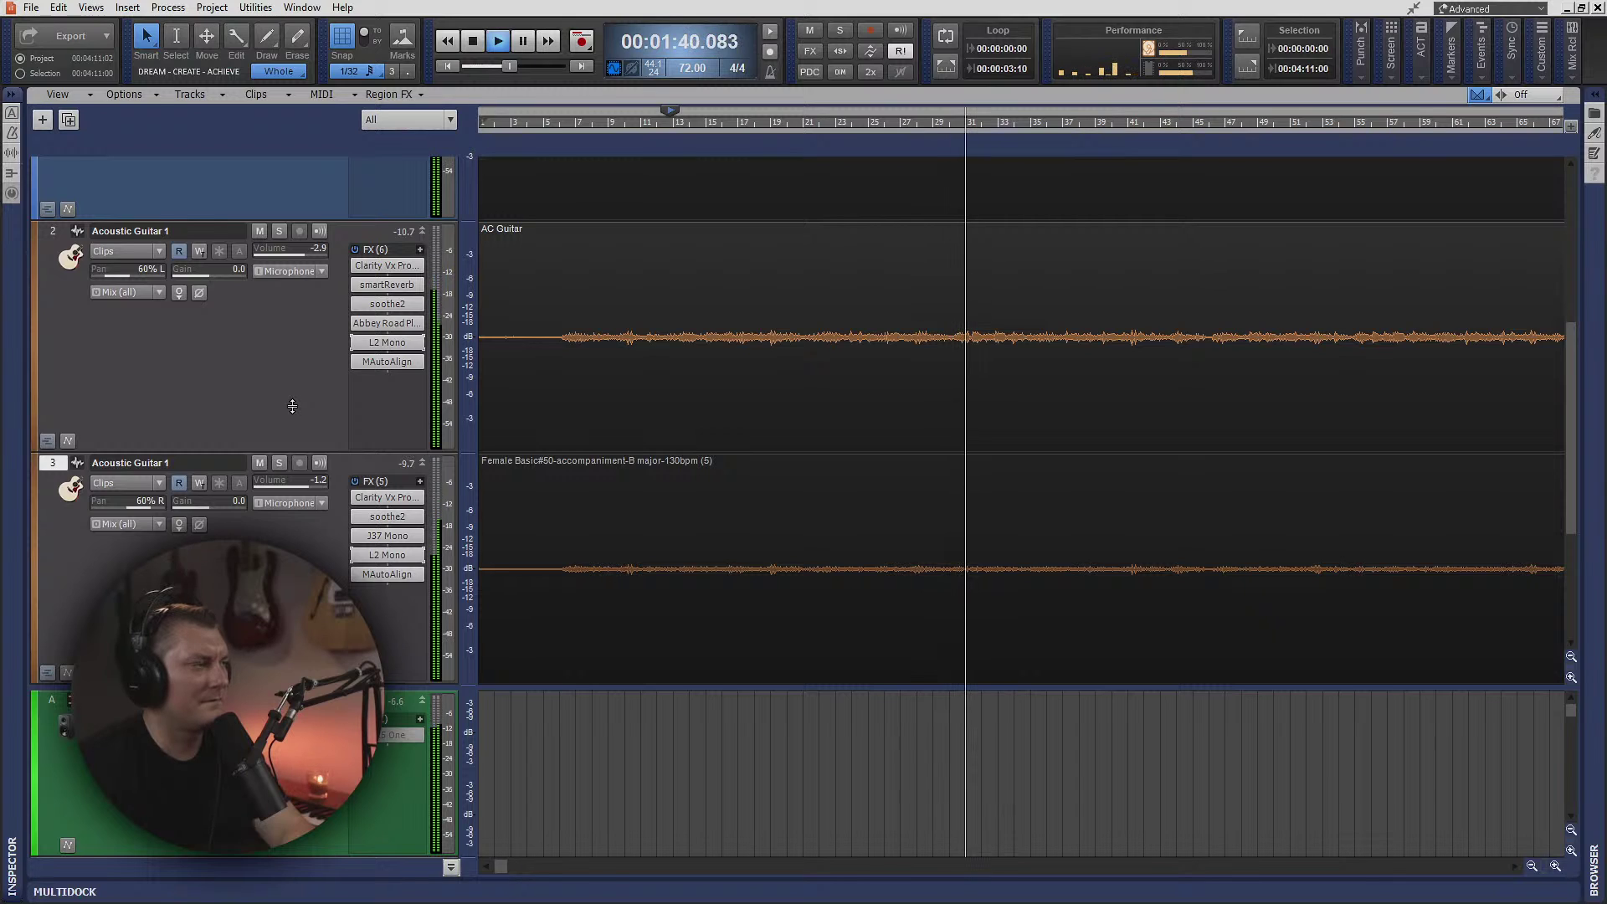
- In TR5 One on the Mix (all) bus, lower Volume to 2.9, raise Focus slightly and set Air to 0.7 during playback
scroll(648, 338, up, 5)
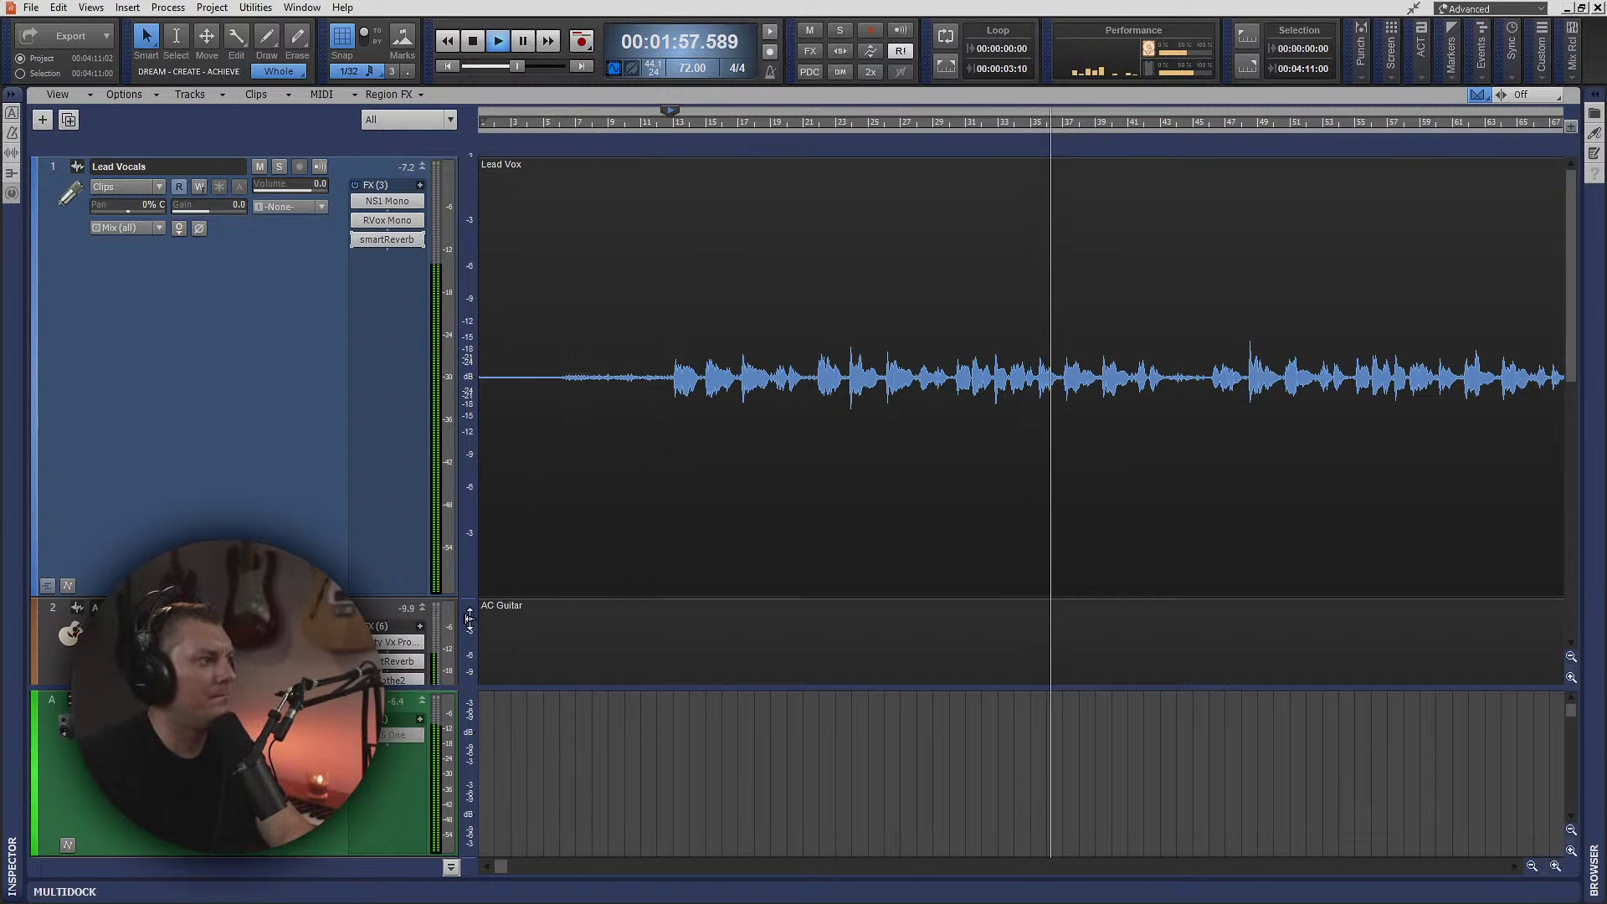
double_click(398, 734)
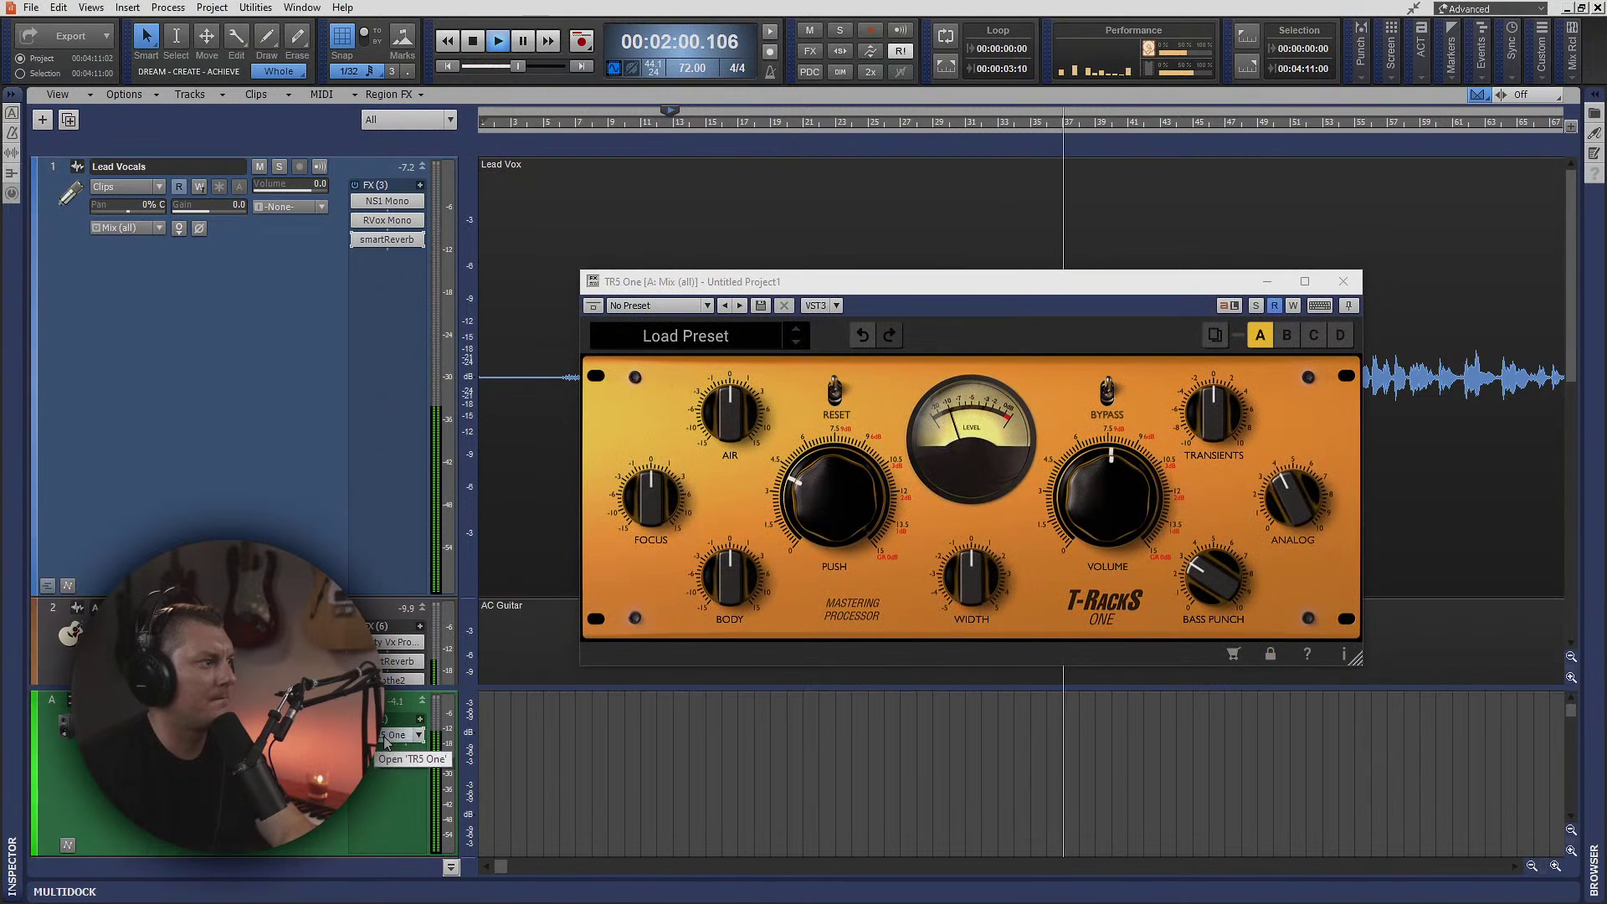
drag(1091, 495, 1090, 560)
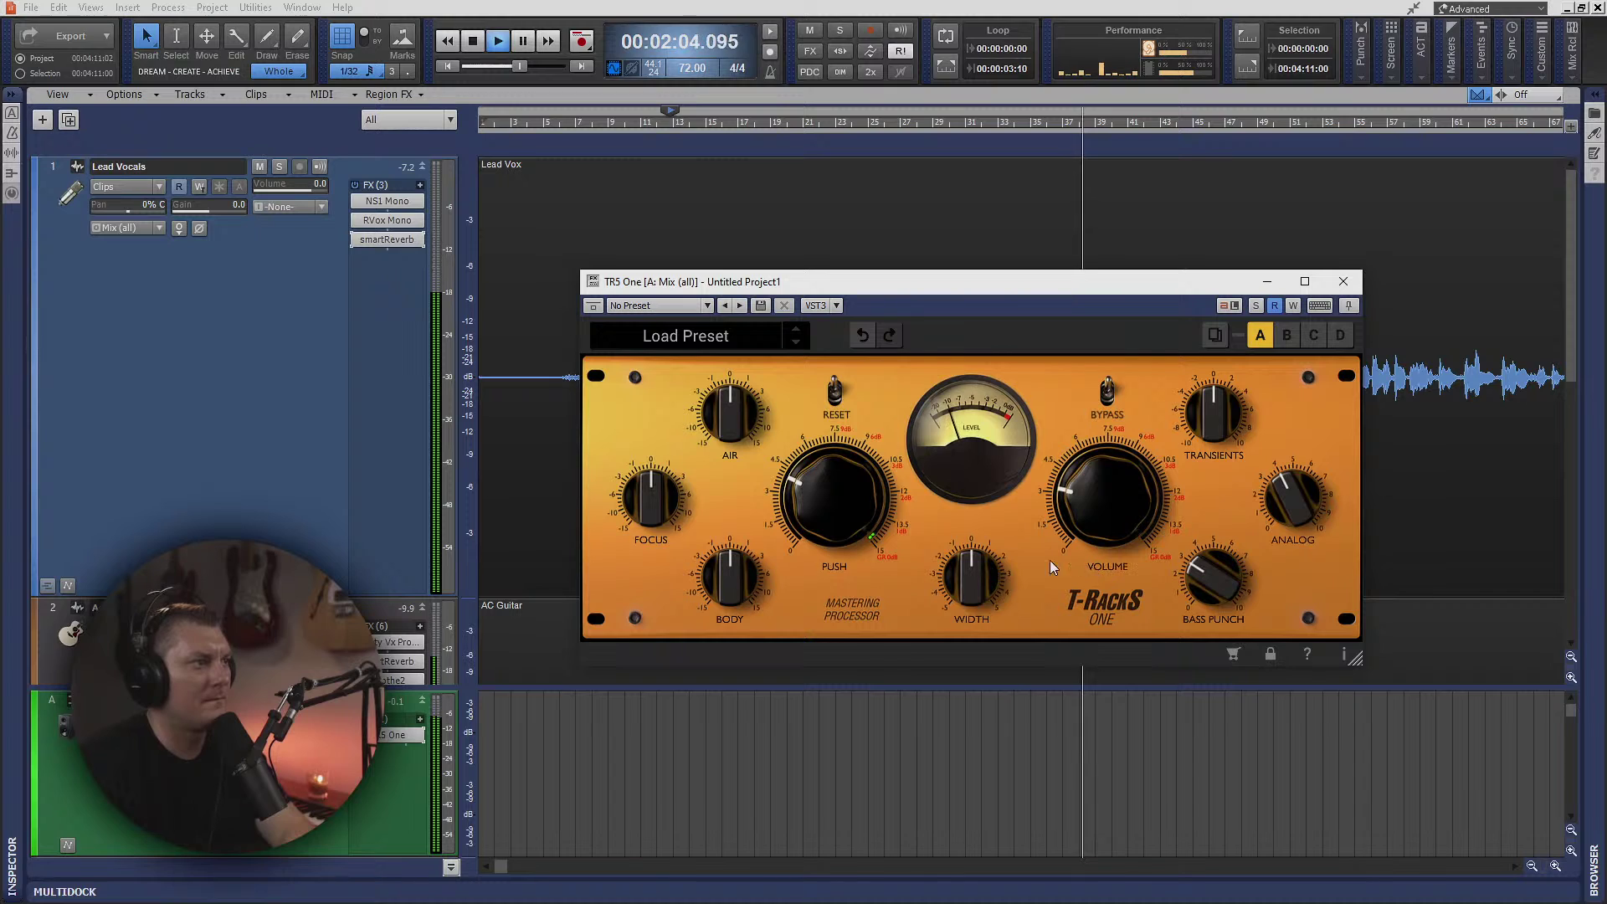
drag(658, 510, 654, 495)
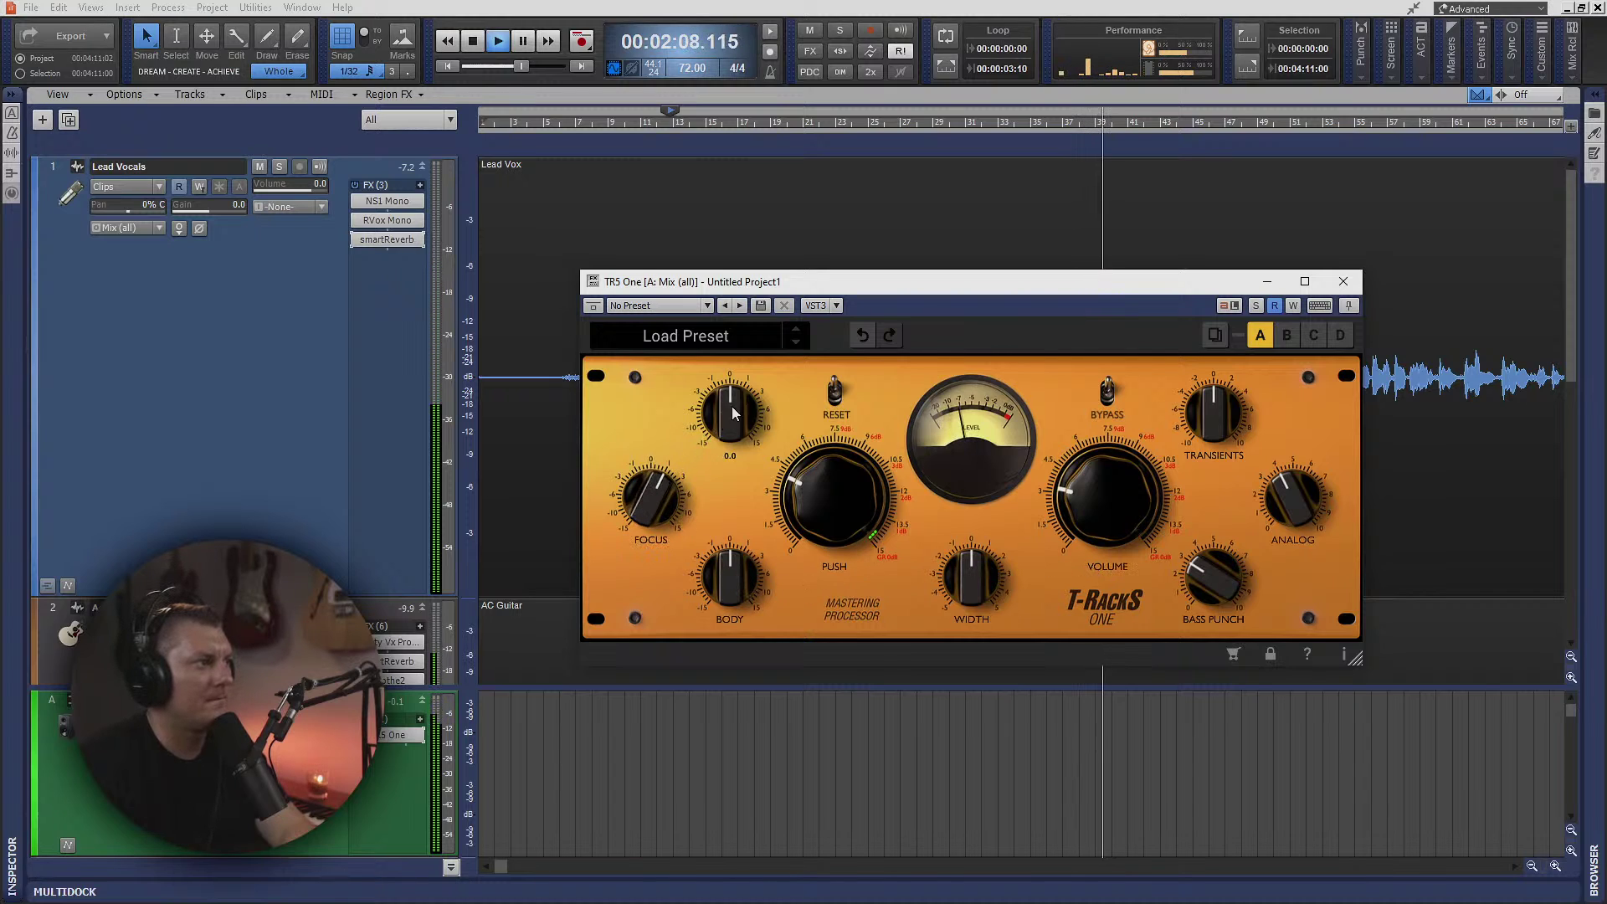
drag(735, 380, 731, 400)
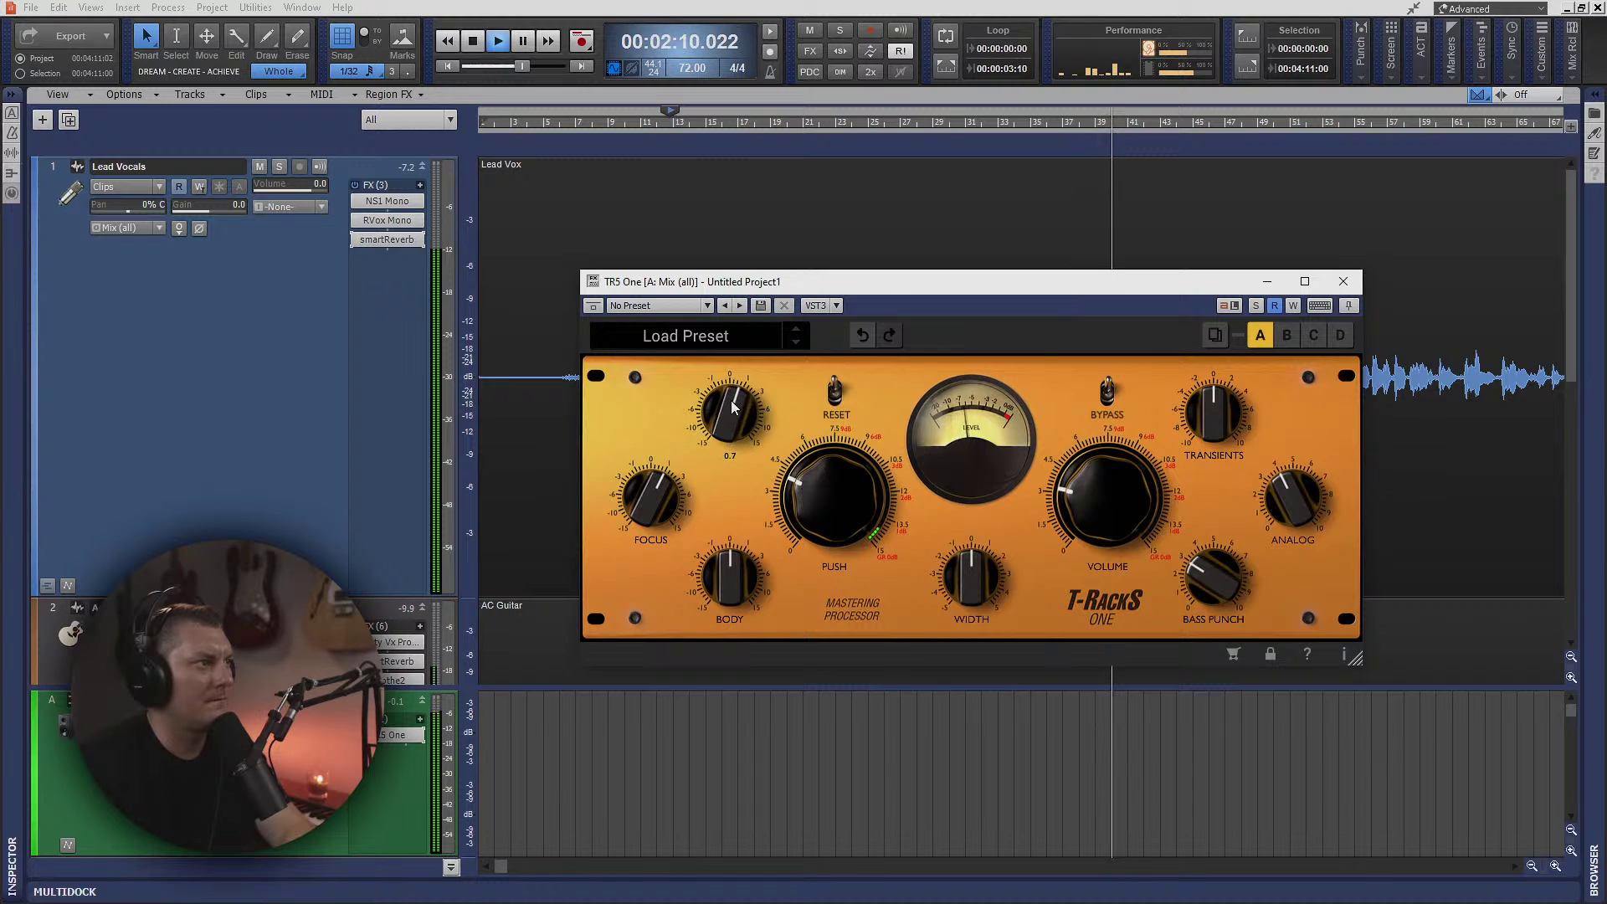
drag(1091, 506, 1092, 510)
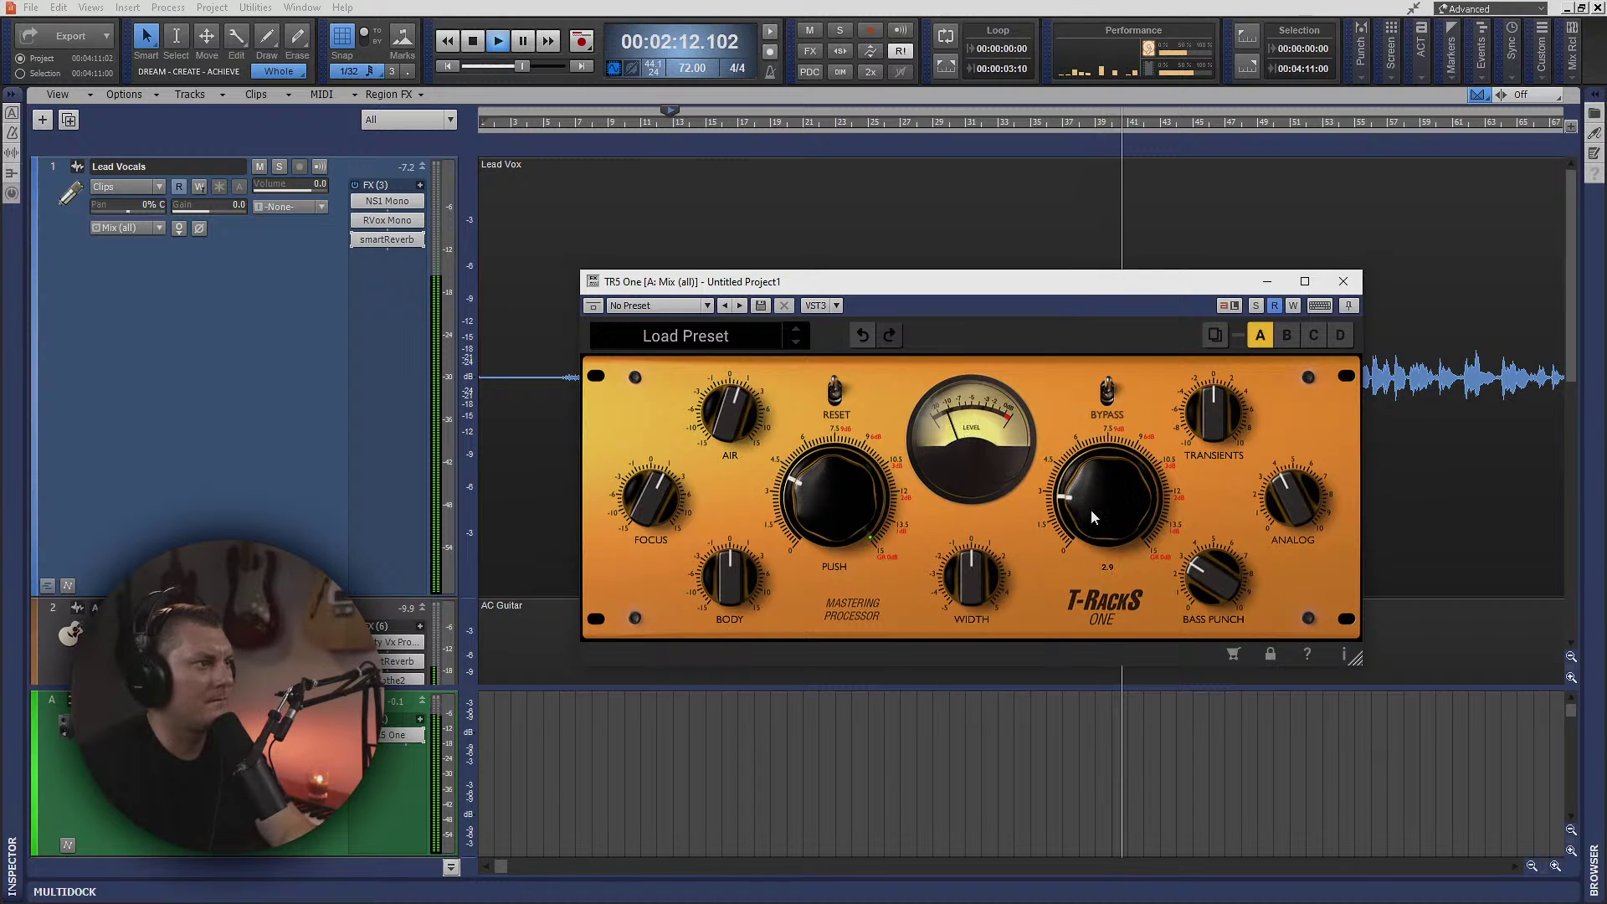
- Set TR5 One's Width to 1.0 on the Mix (all) bus and close the plug-in
drag(1287, 492, 1277, 484)
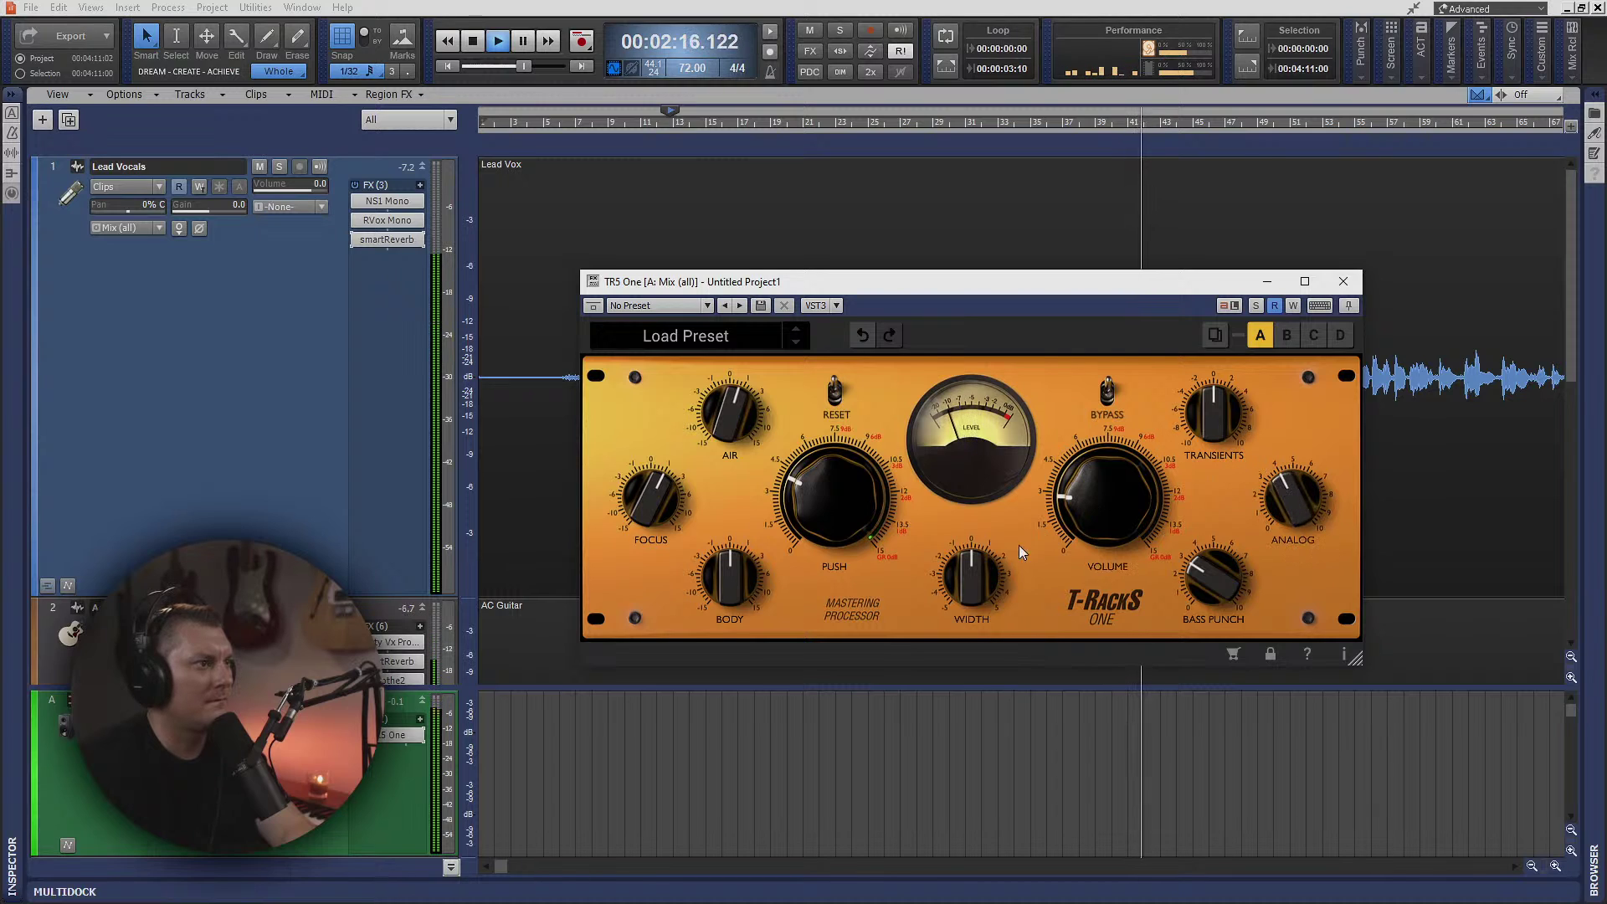
drag(974, 574, 971, 550)
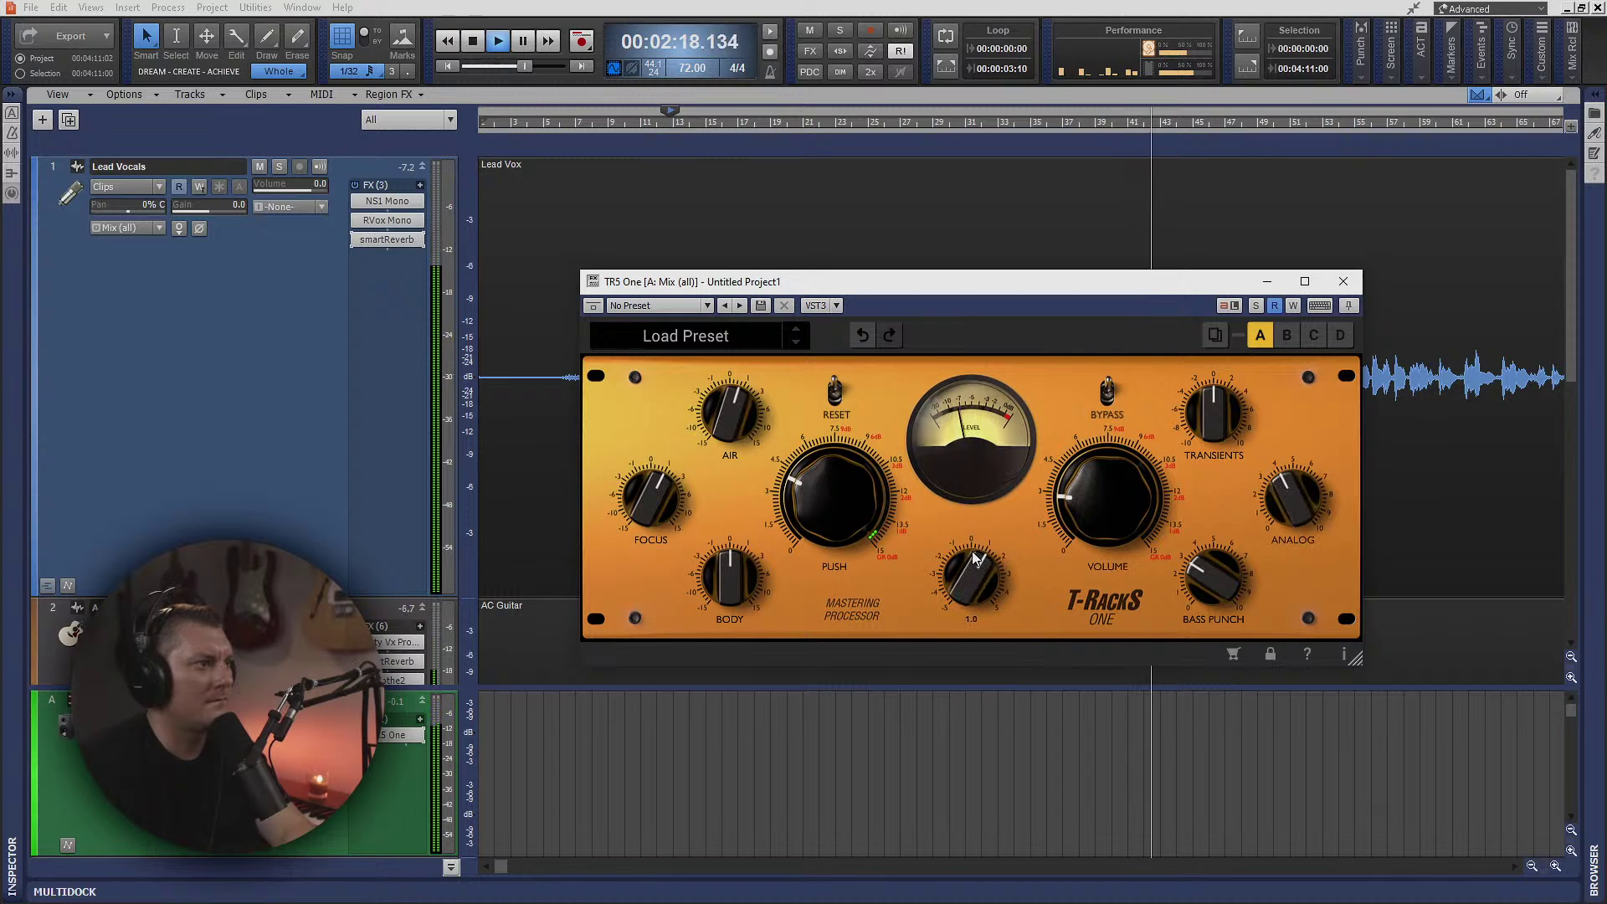
click(1341, 281)
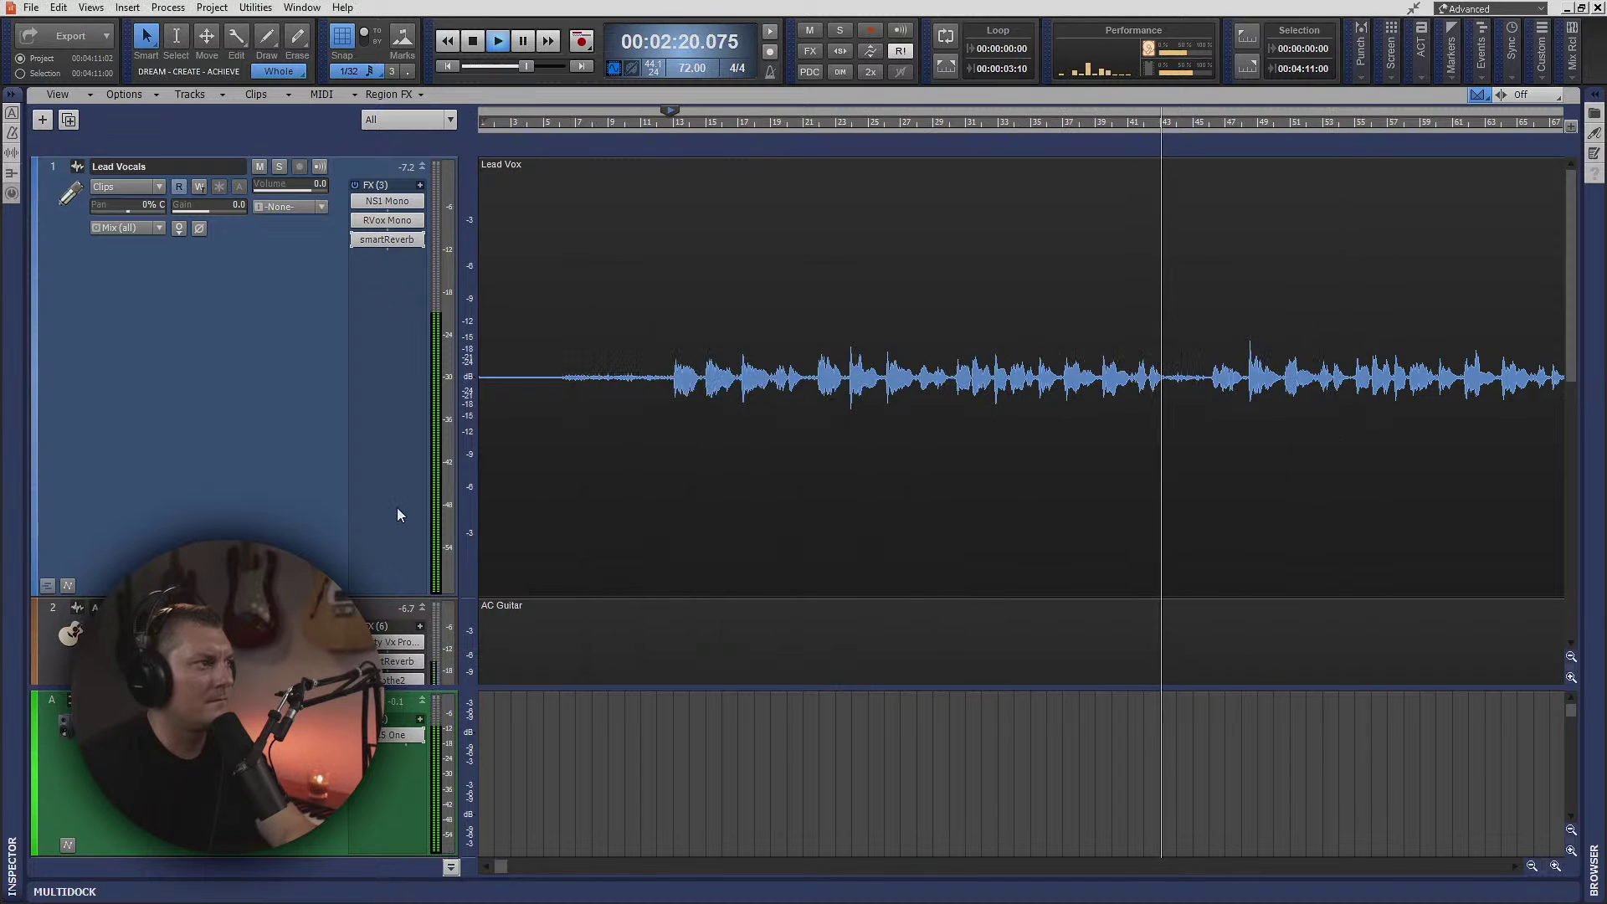
- Hide the bus pane, fit all three tracks vertically in the track view and stop playback
mouse_move(437, 854)
mouse_down()
mouse_move(437, 665)
mouse_move(436, 858)
mouse_up()
key(f)
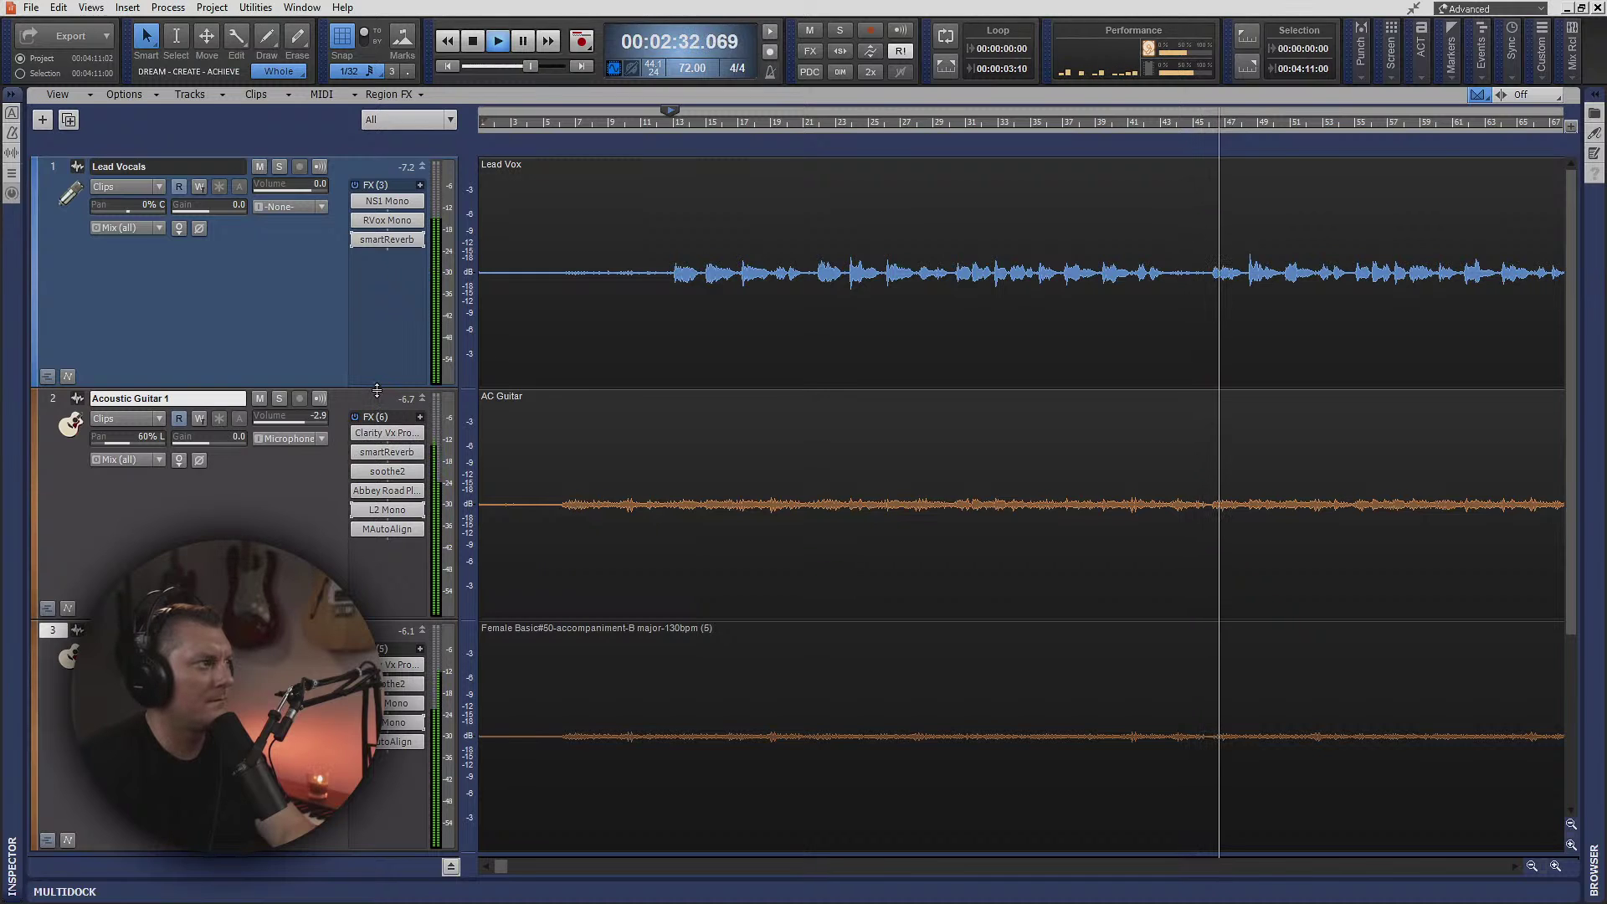
mouse_move(377, 395)
mouse_down()
mouse_move(400, 494)
mouse_move(406, 366)
mouse_move(400, 390)
mouse_up()
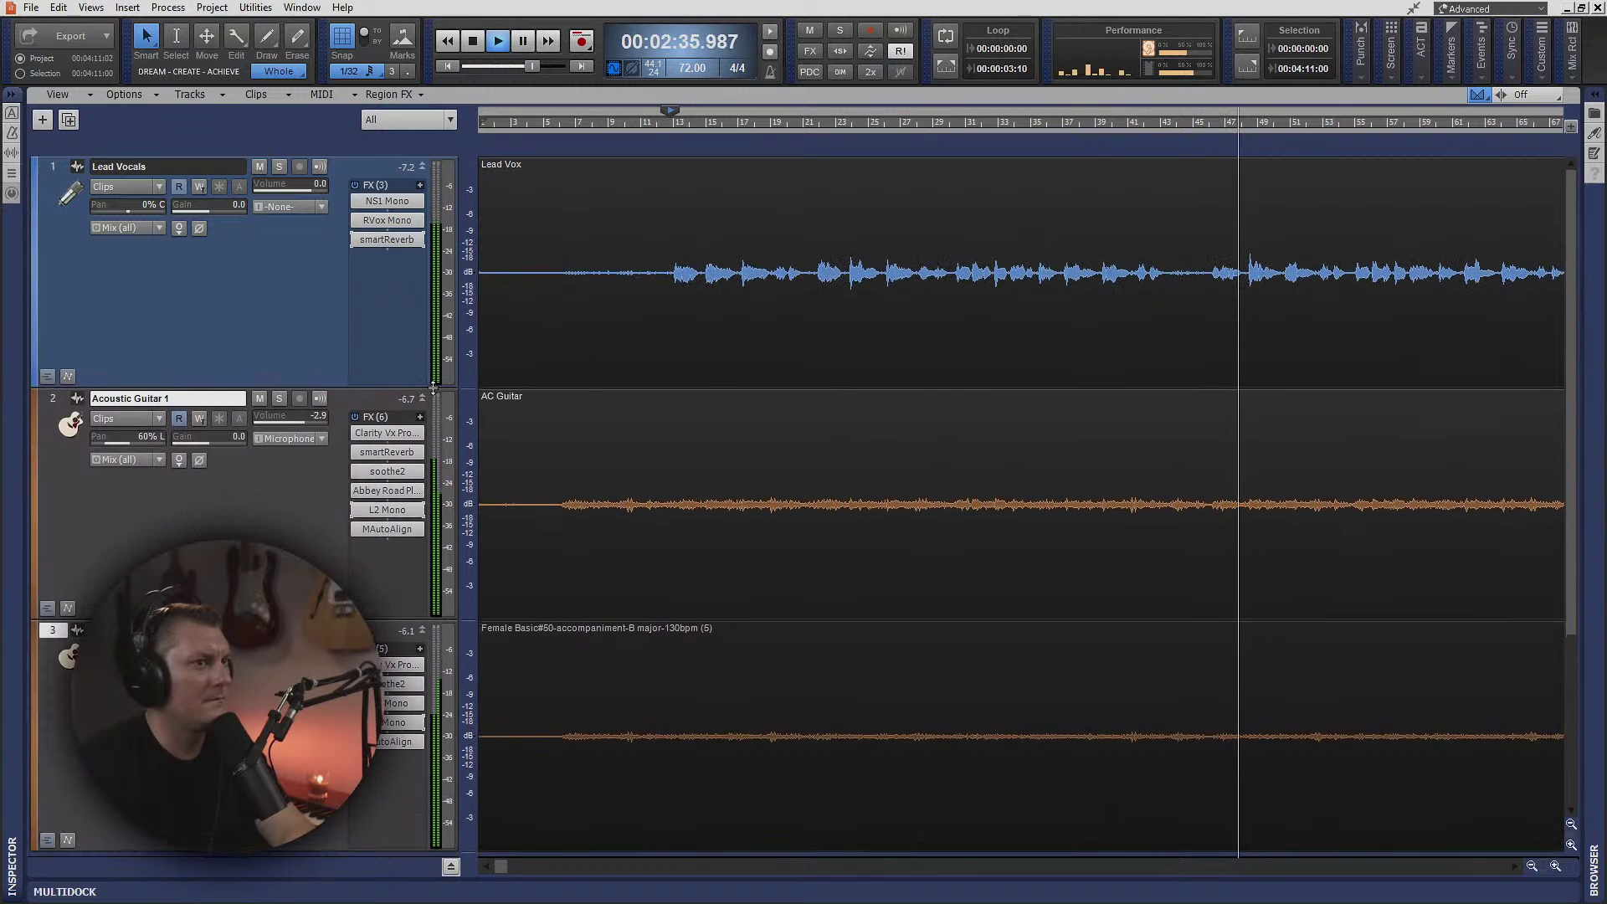
key(space)
- Create a Melodyne Region FX on the Lead Vox clip and open its editor in a separate full-size window
click(618, 201)
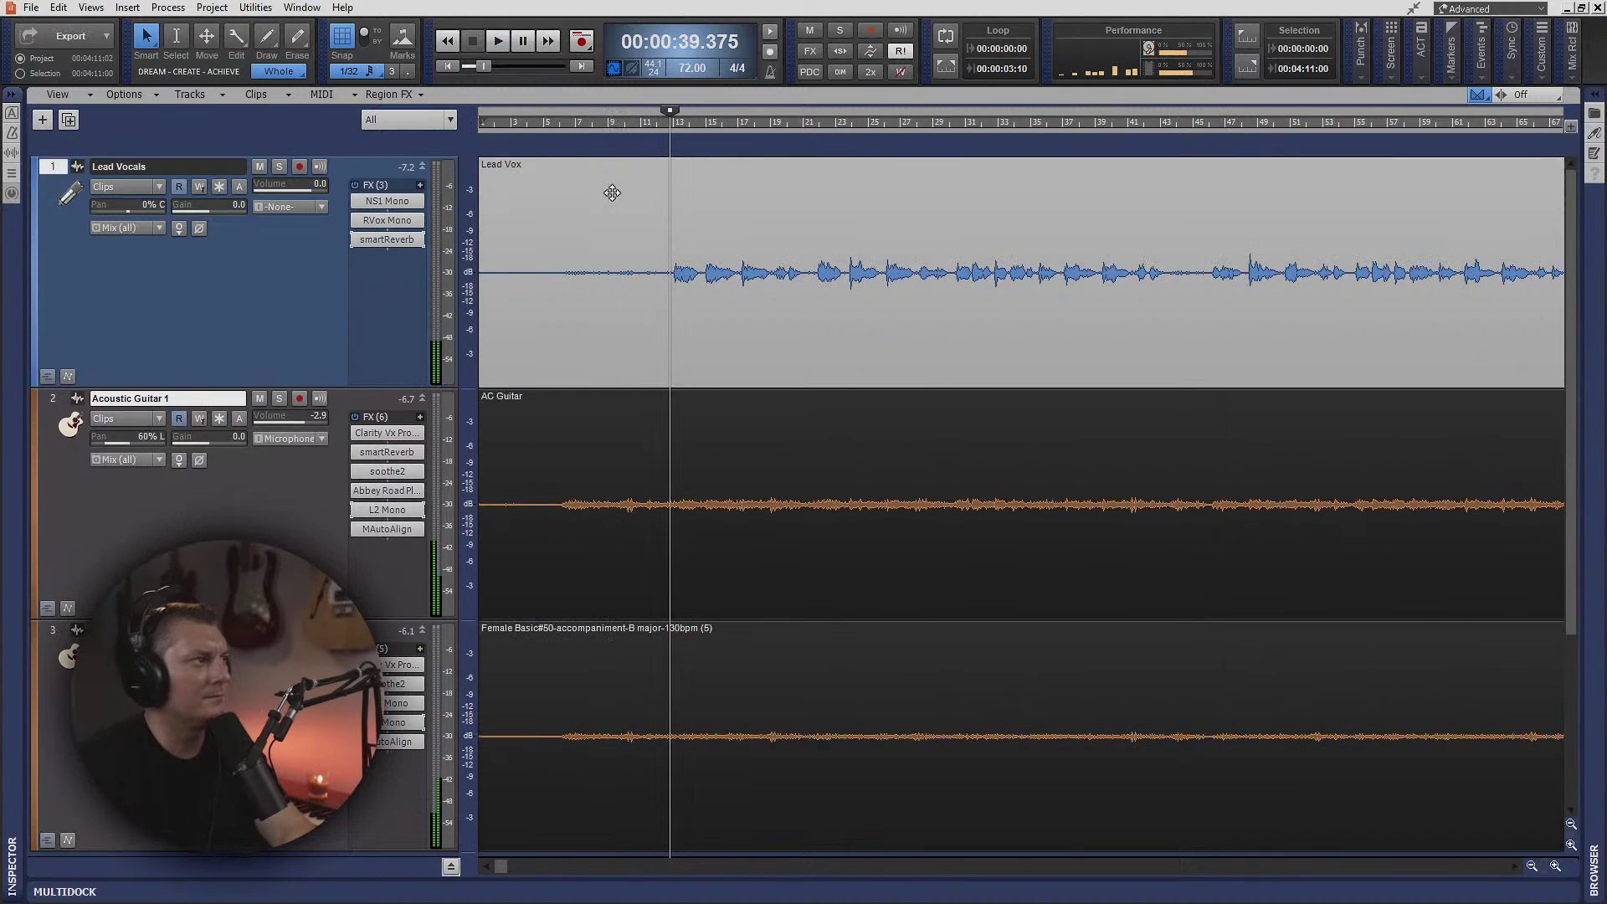
click(411, 90)
mouse_move(435, 138)
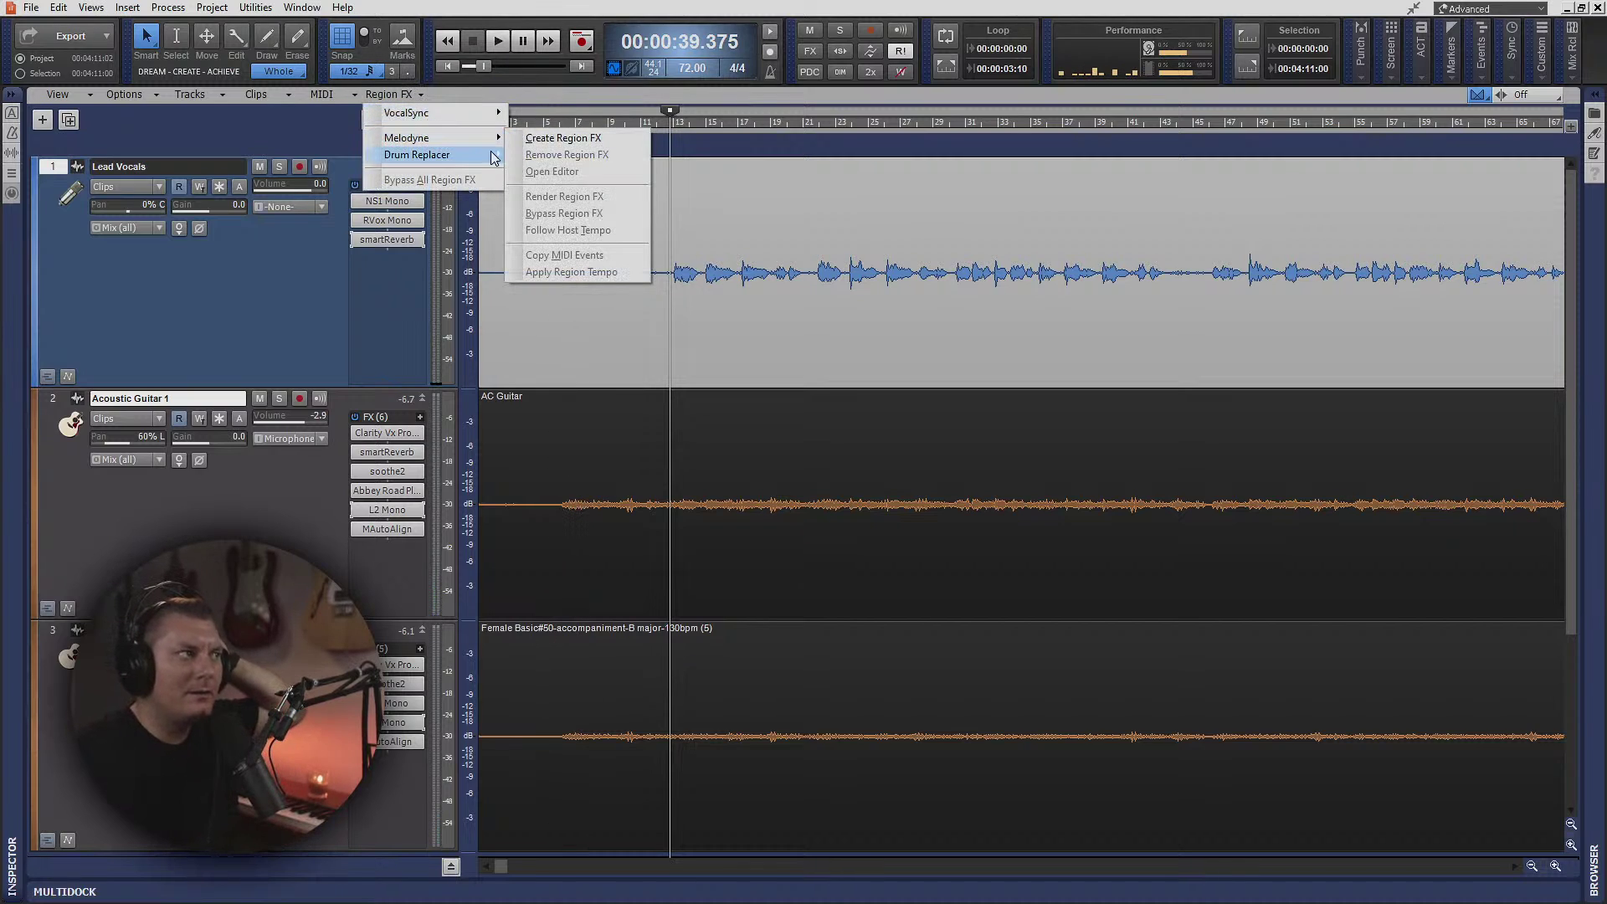
click(549, 138)
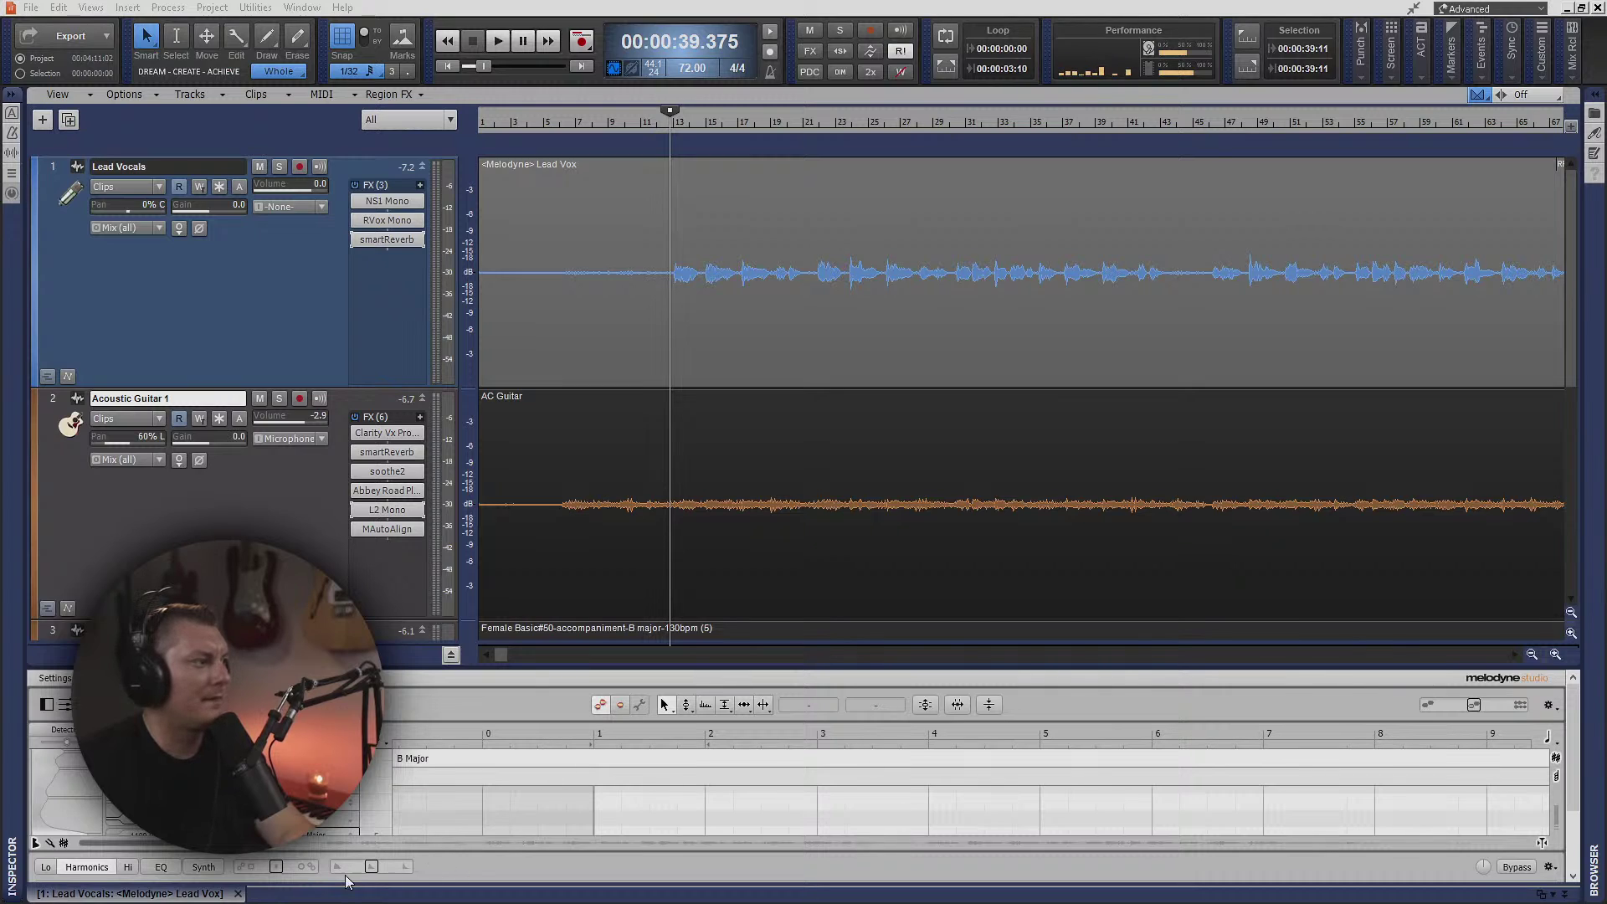
double_click(207, 893)
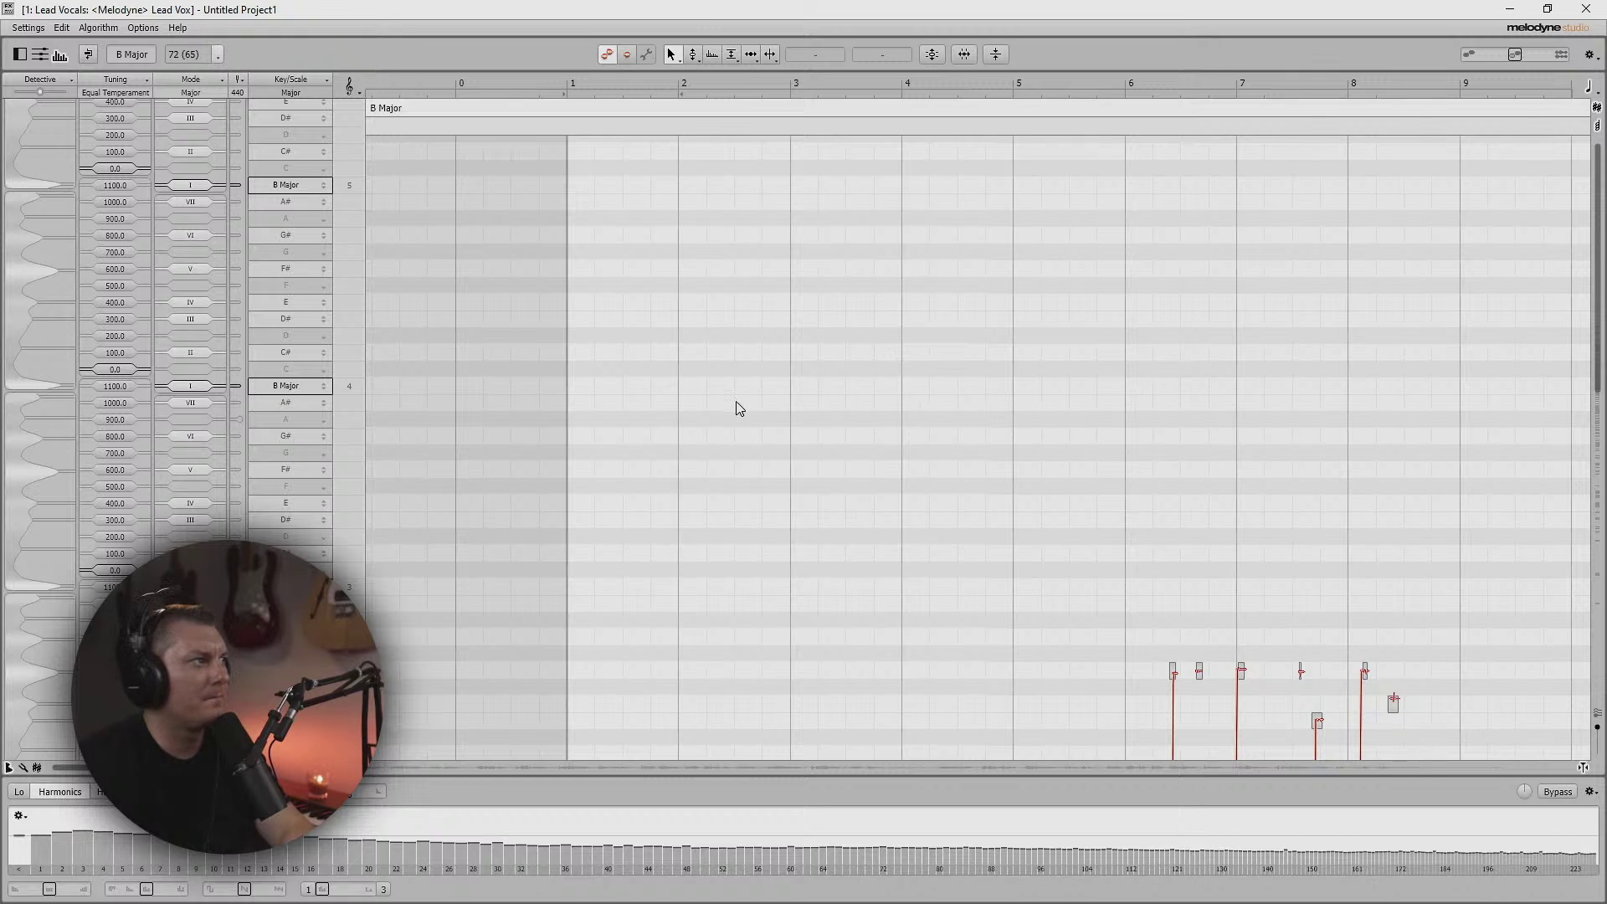
- Apply pitch correction to the lead vocal notes in Melodyne with Pitch Center at 51% and Pitch Drift at 0%
scroll(1238, 504, down, 8)
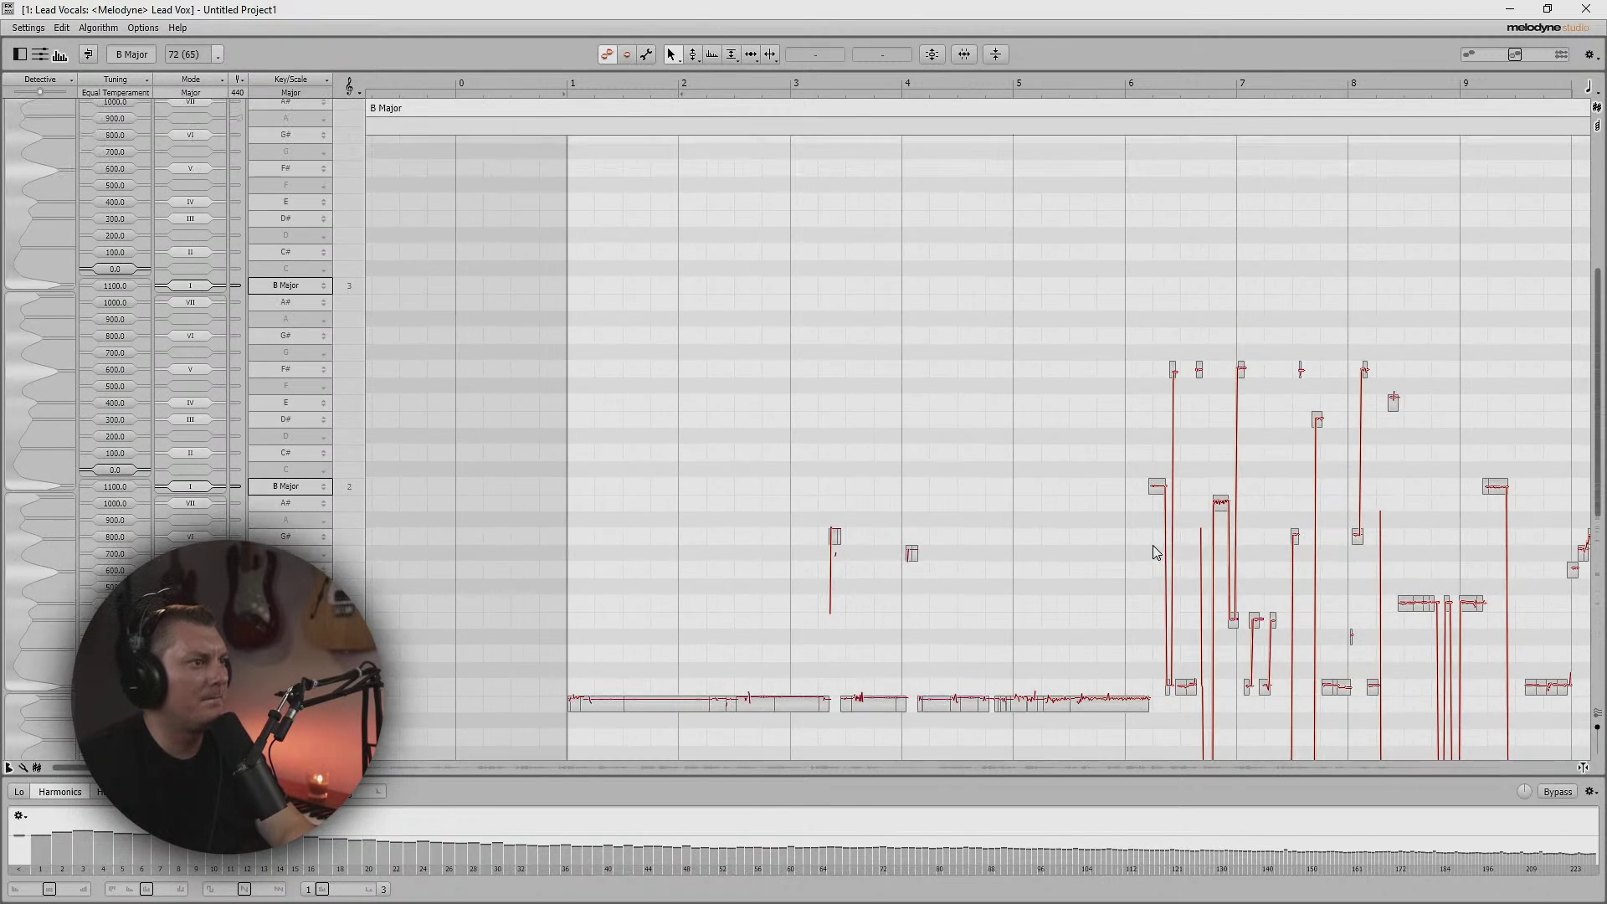
scroll(1164, 552, down, 3)
scroll(1149, 549, up, 8)
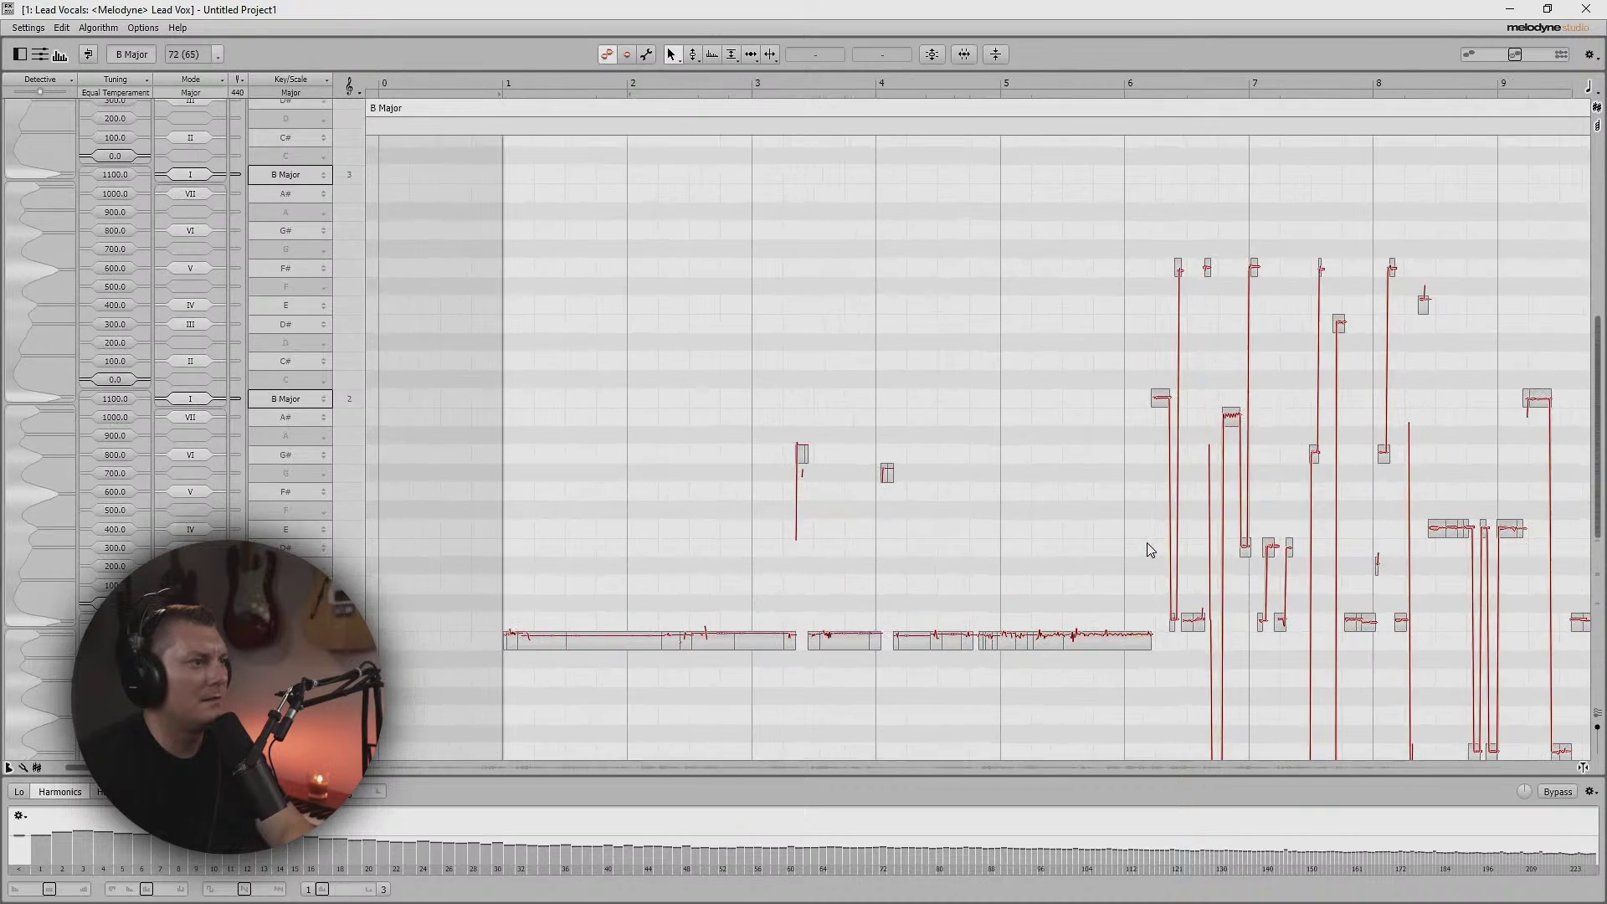
scroll(1149, 549, down, 2)
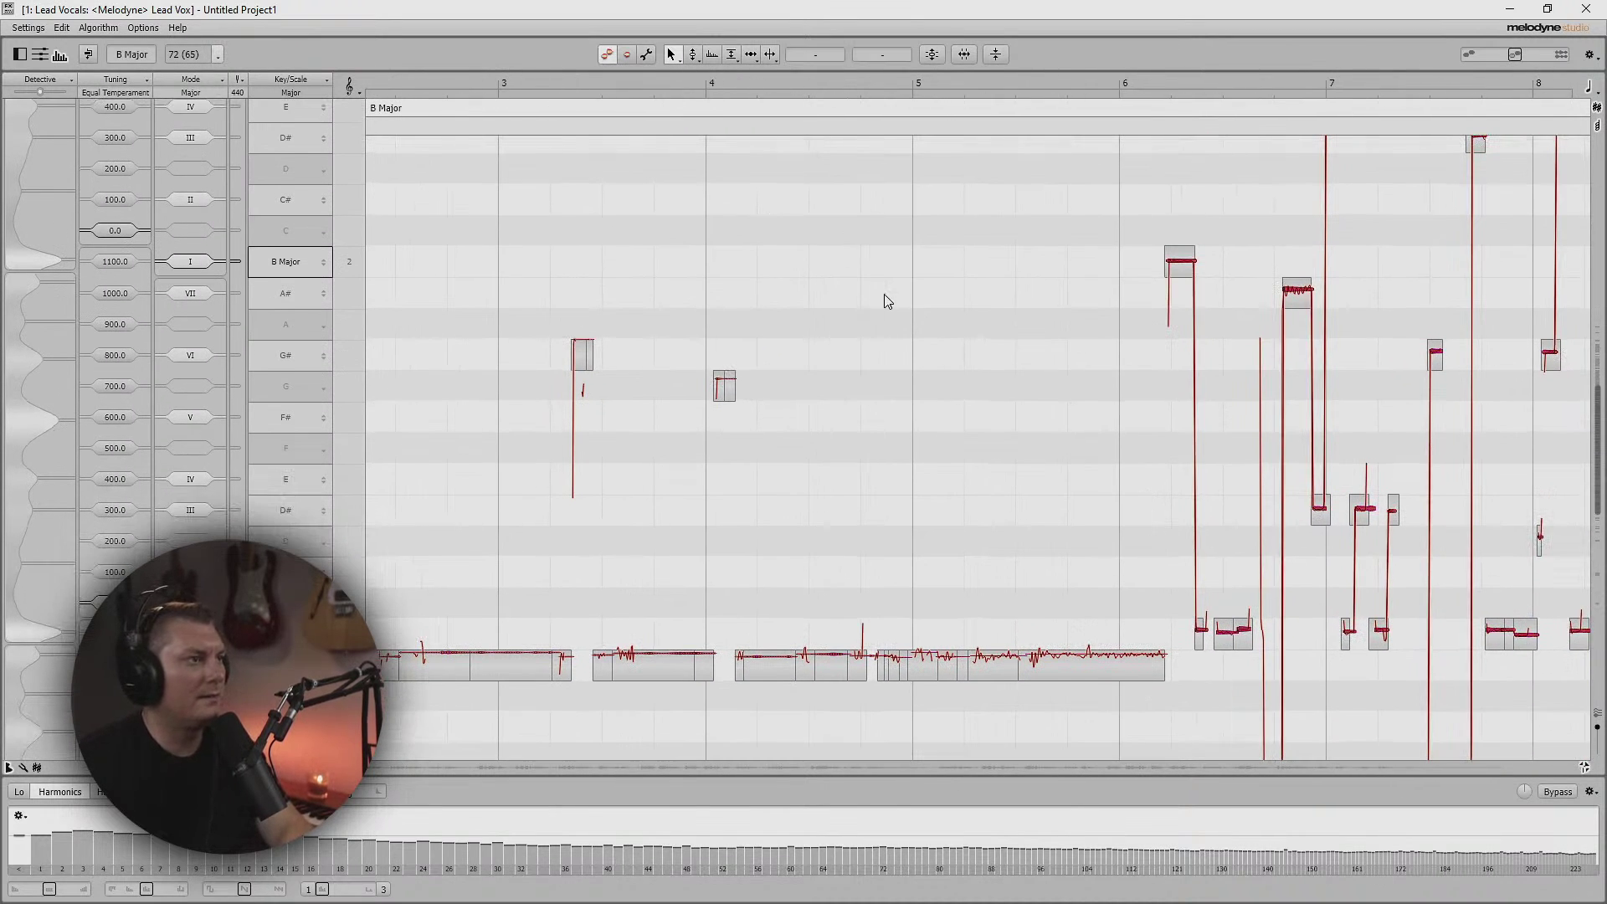
click(933, 55)
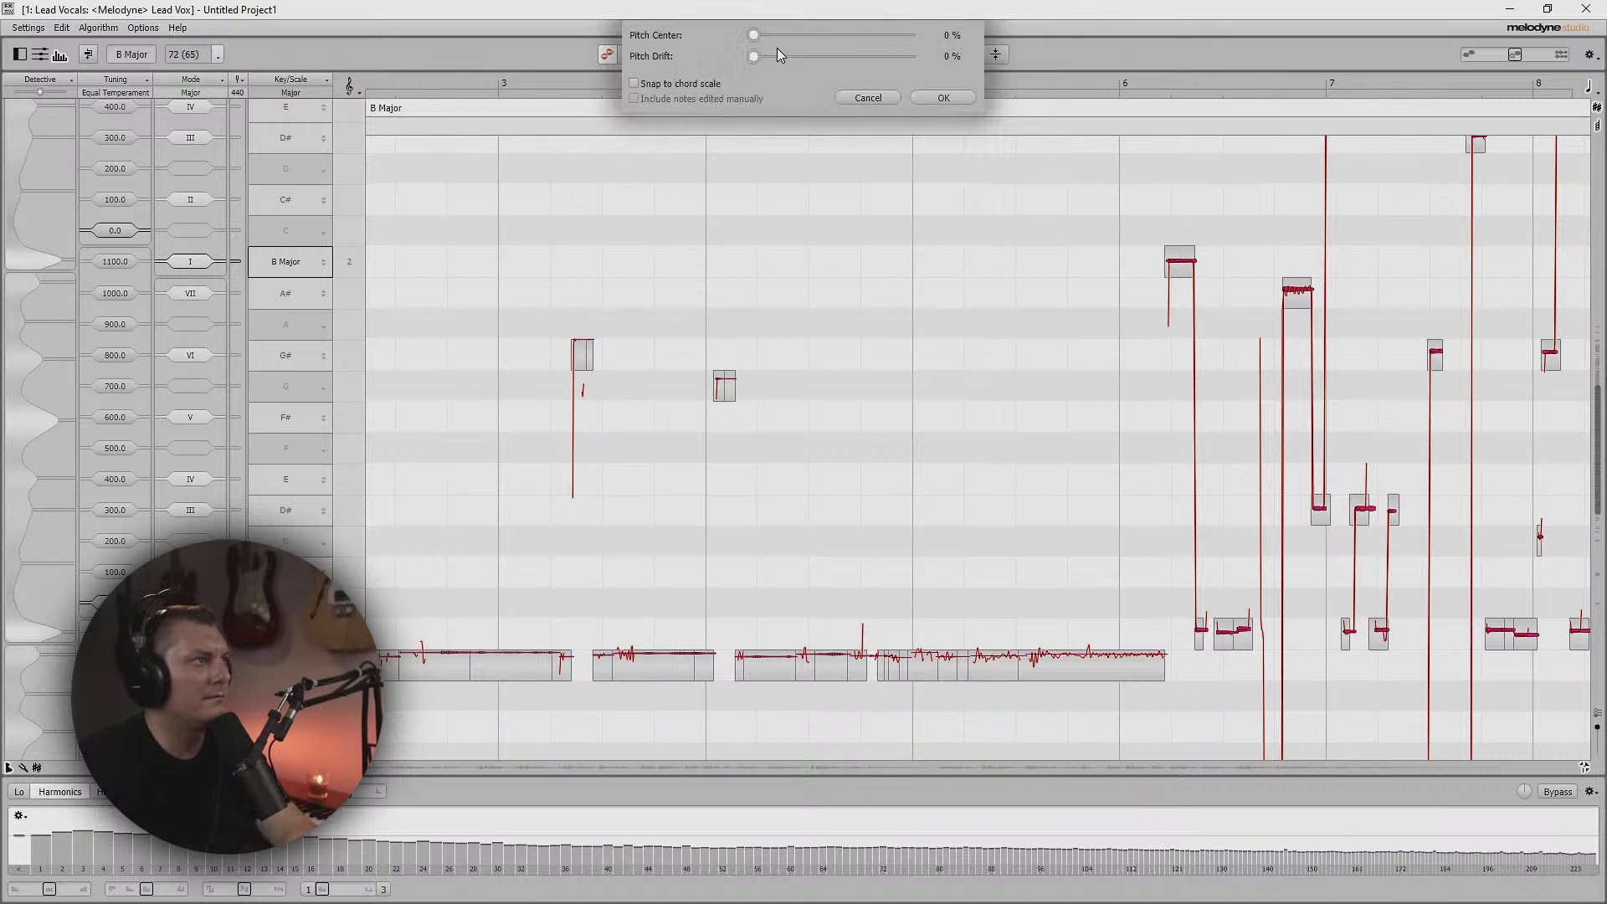
click(832, 42)
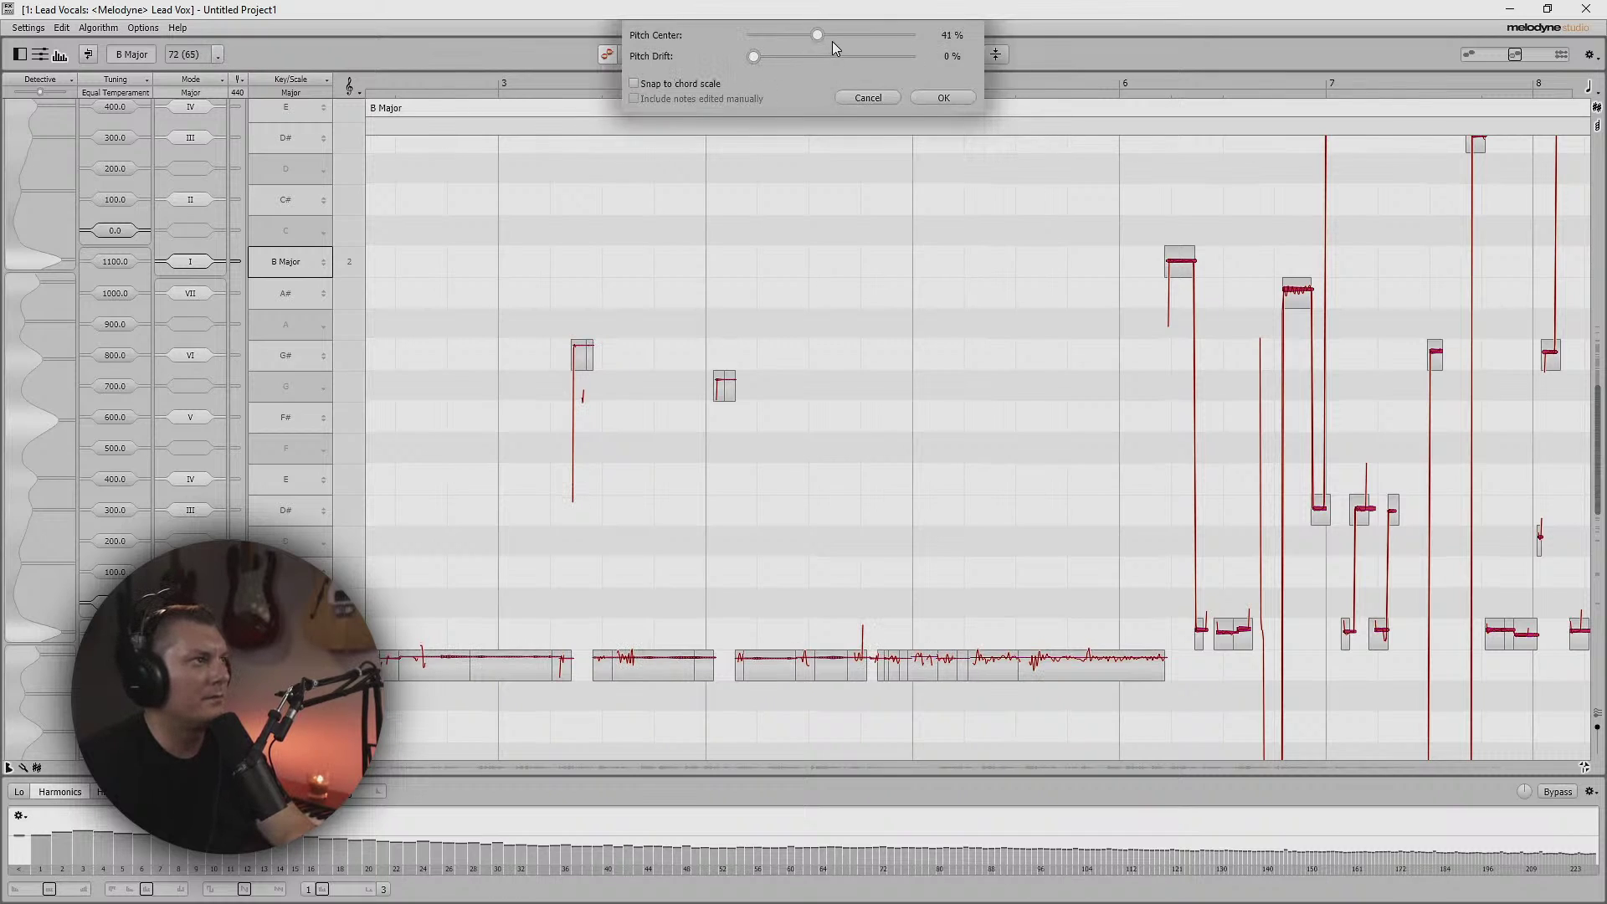
drag(830, 42, 829, 42)
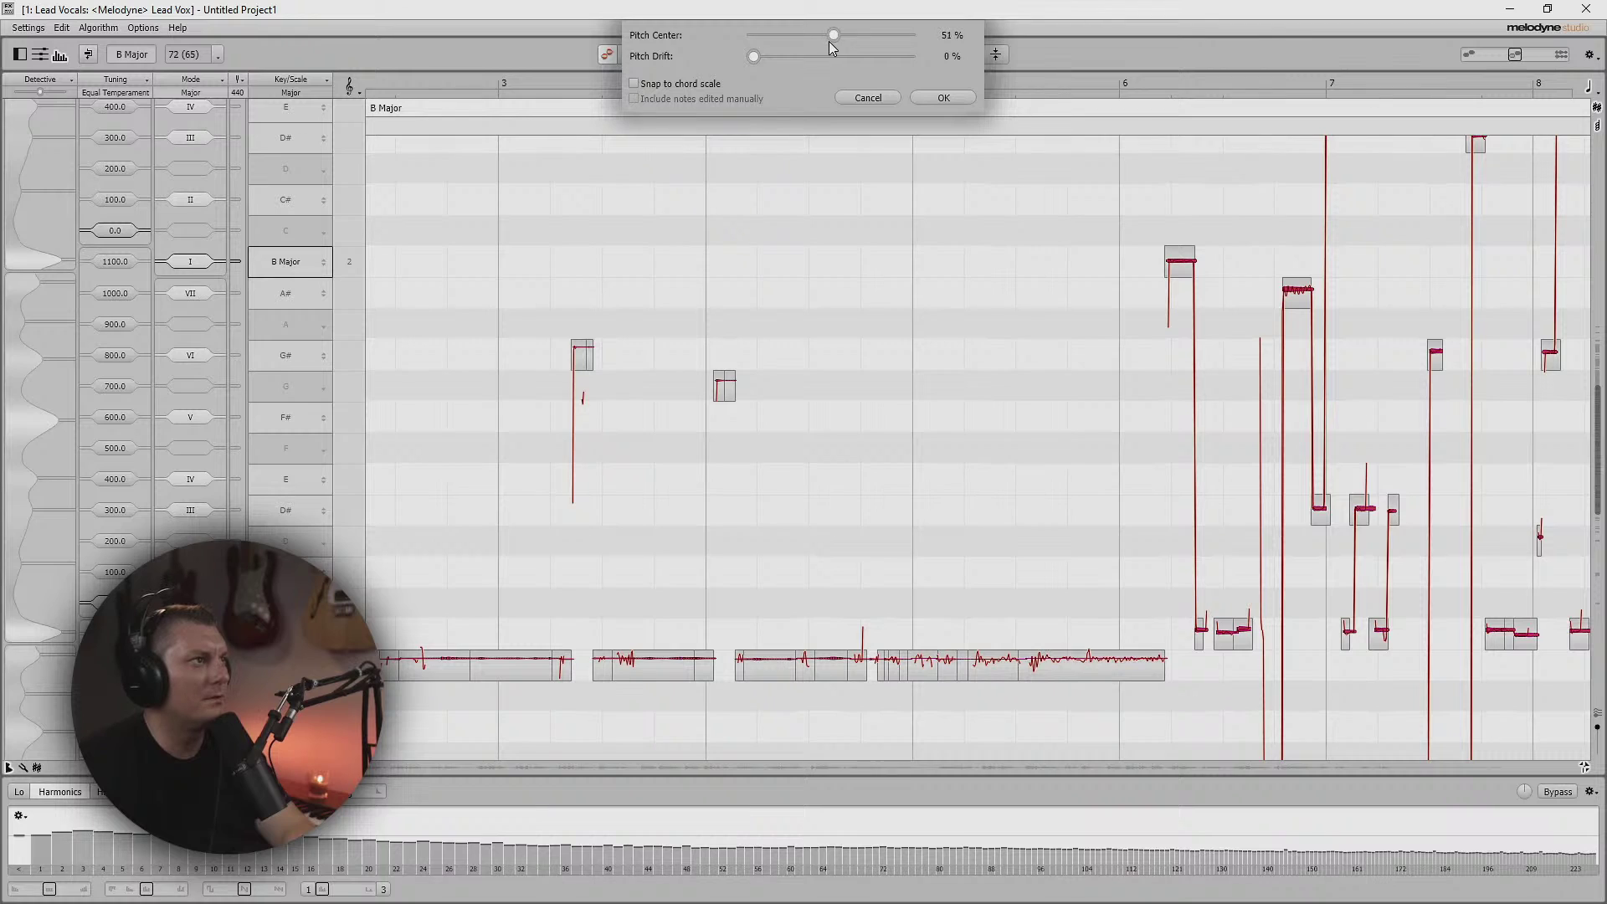
click(944, 98)
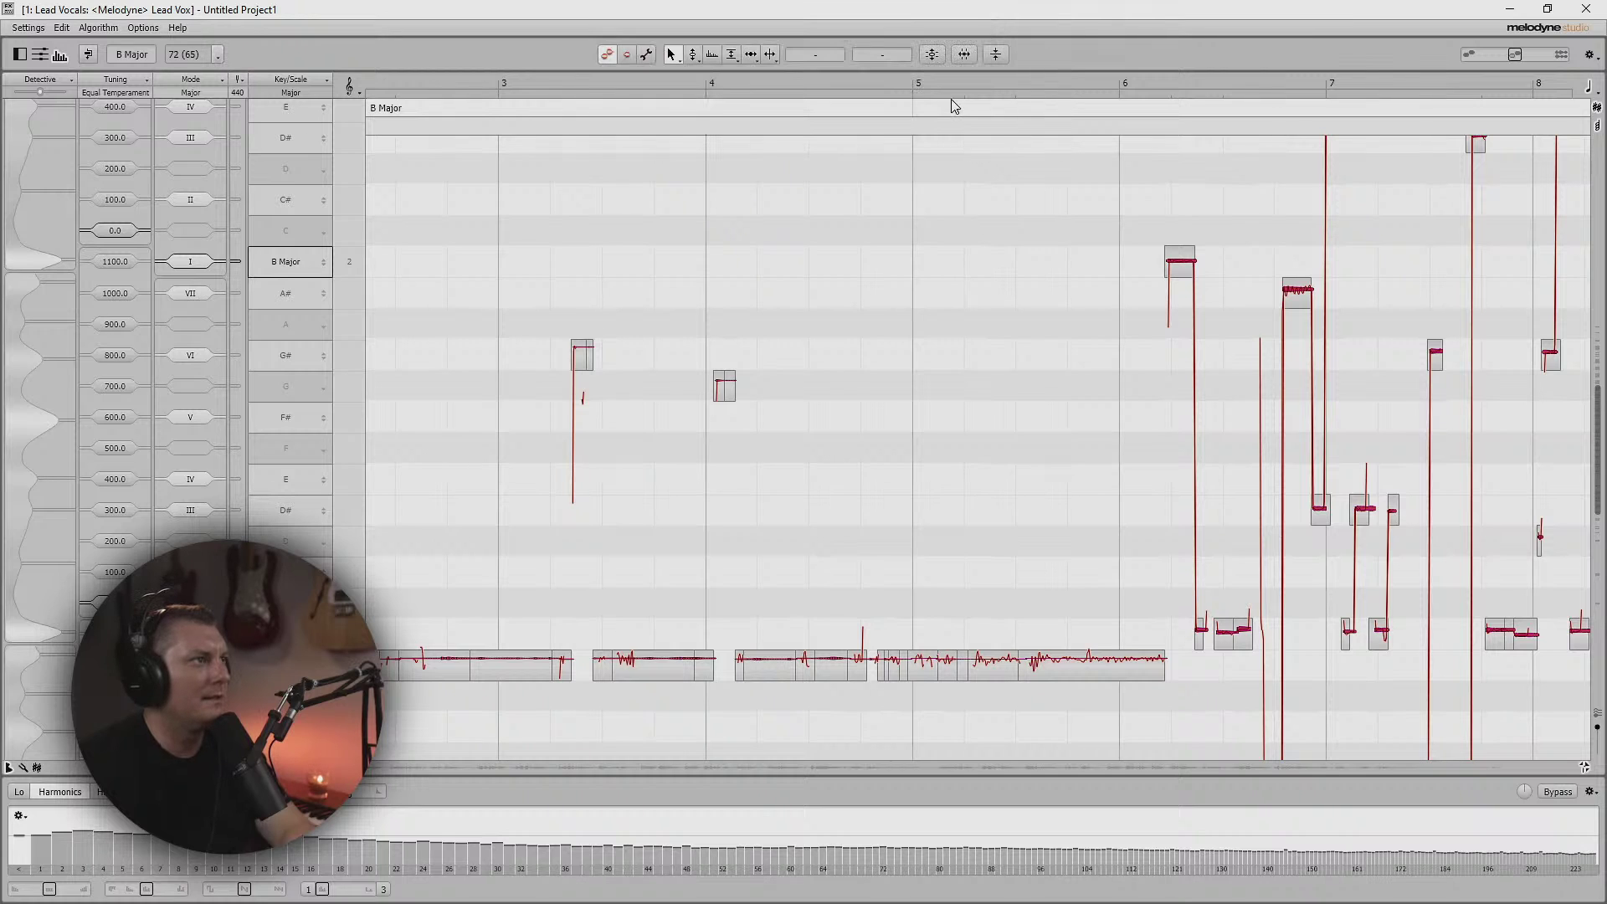
- Play back the mix with the pitch-corrected vocal and clear the Melodyne editor off the track view
click(1510, 12)
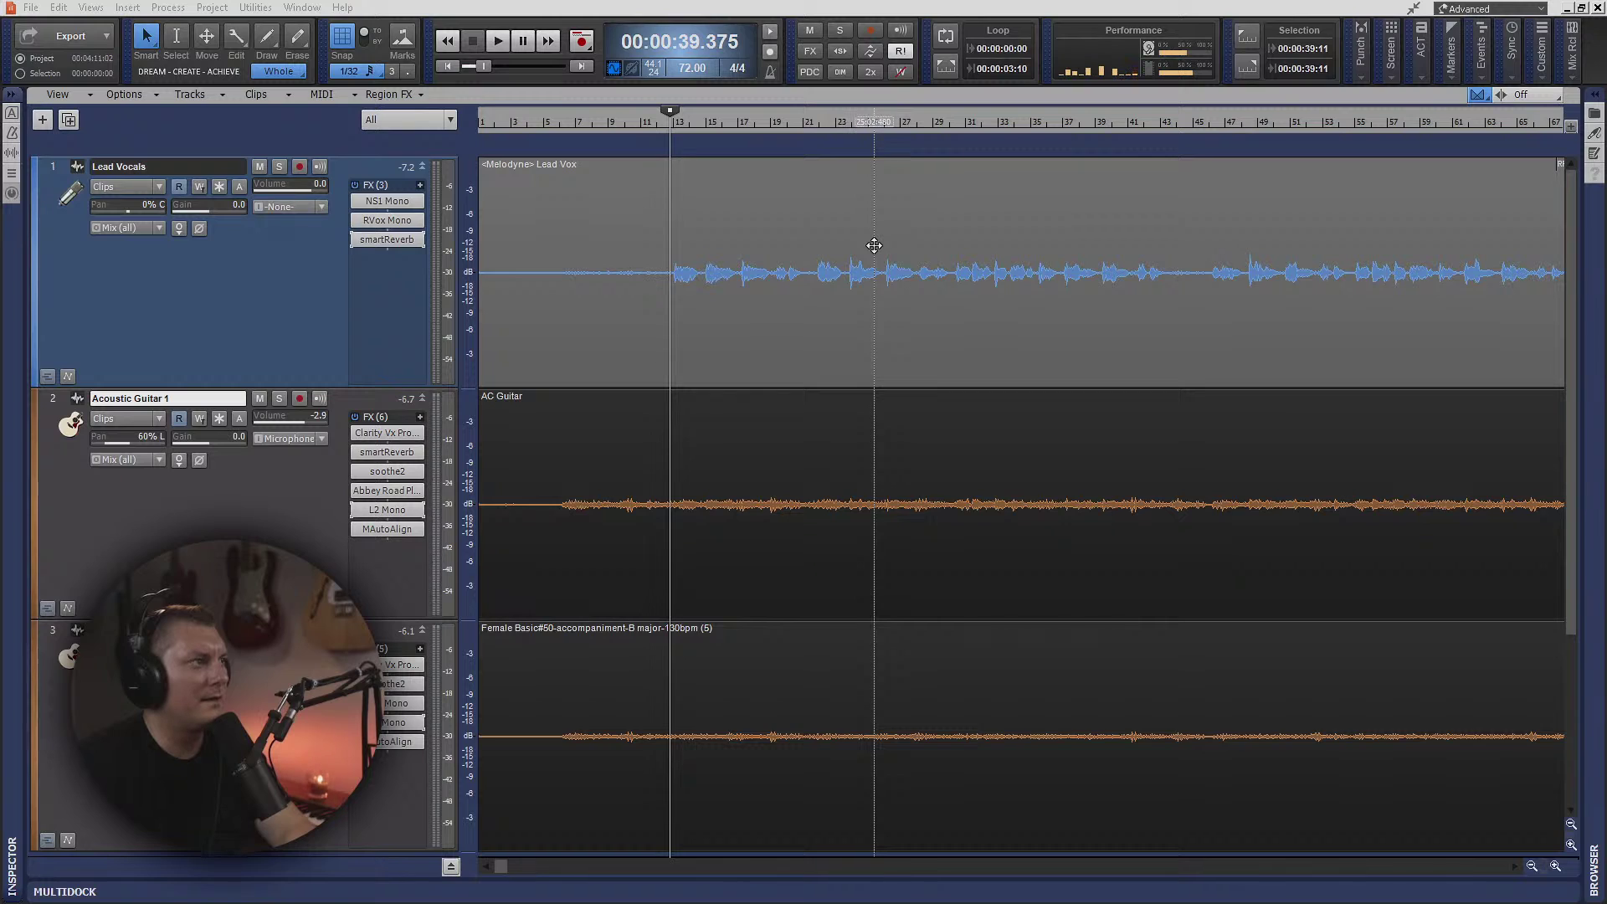
key(space)
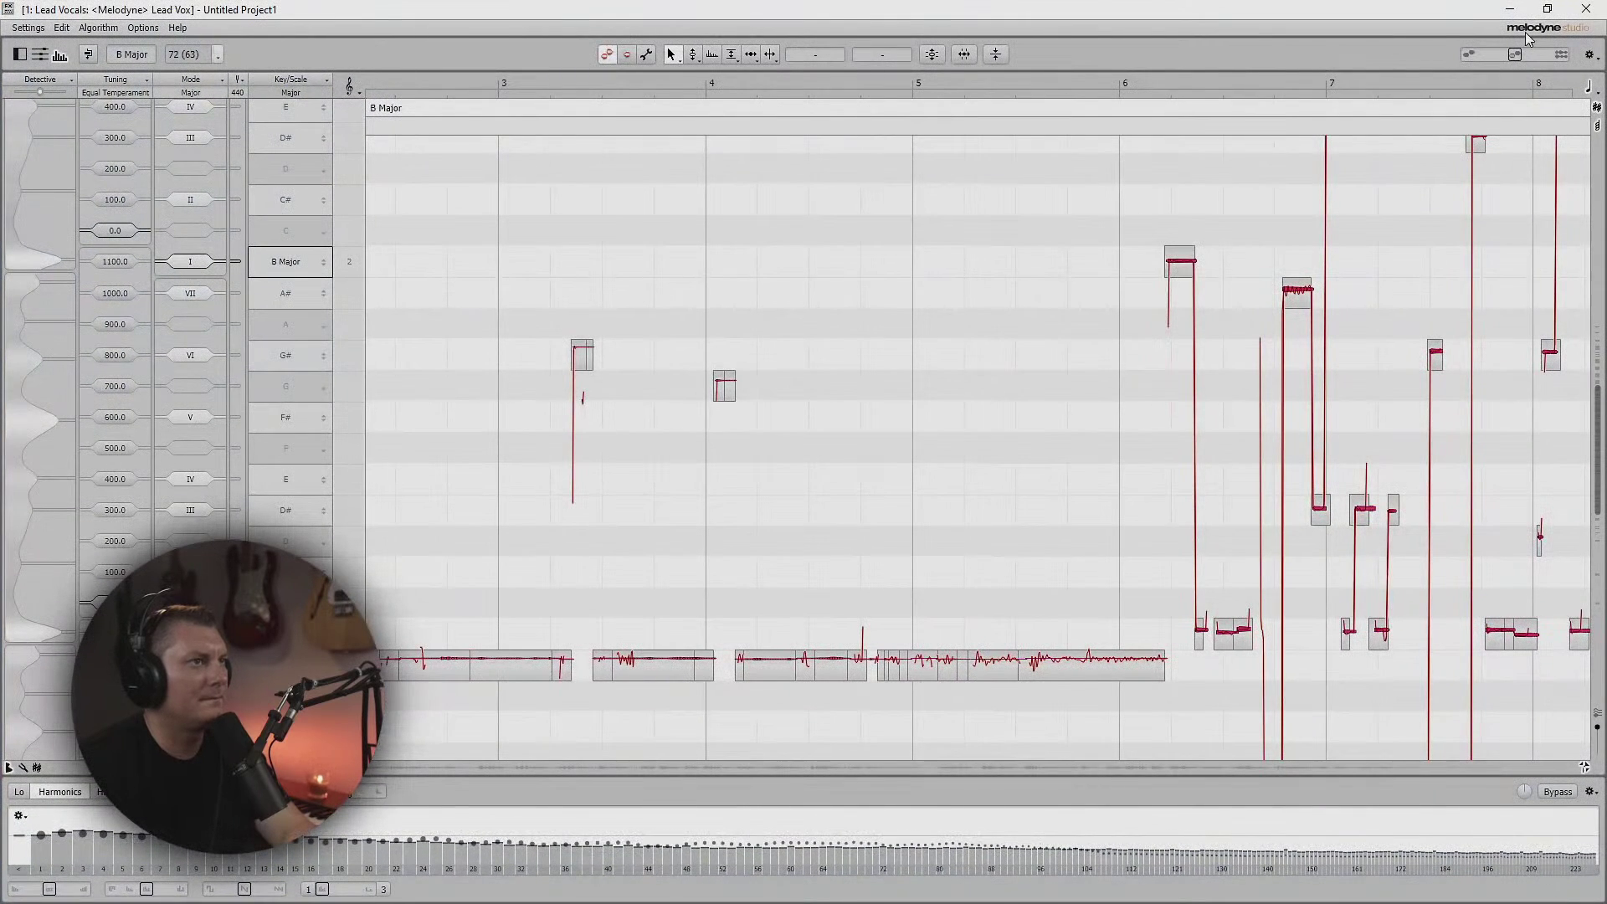
click(1548, 9)
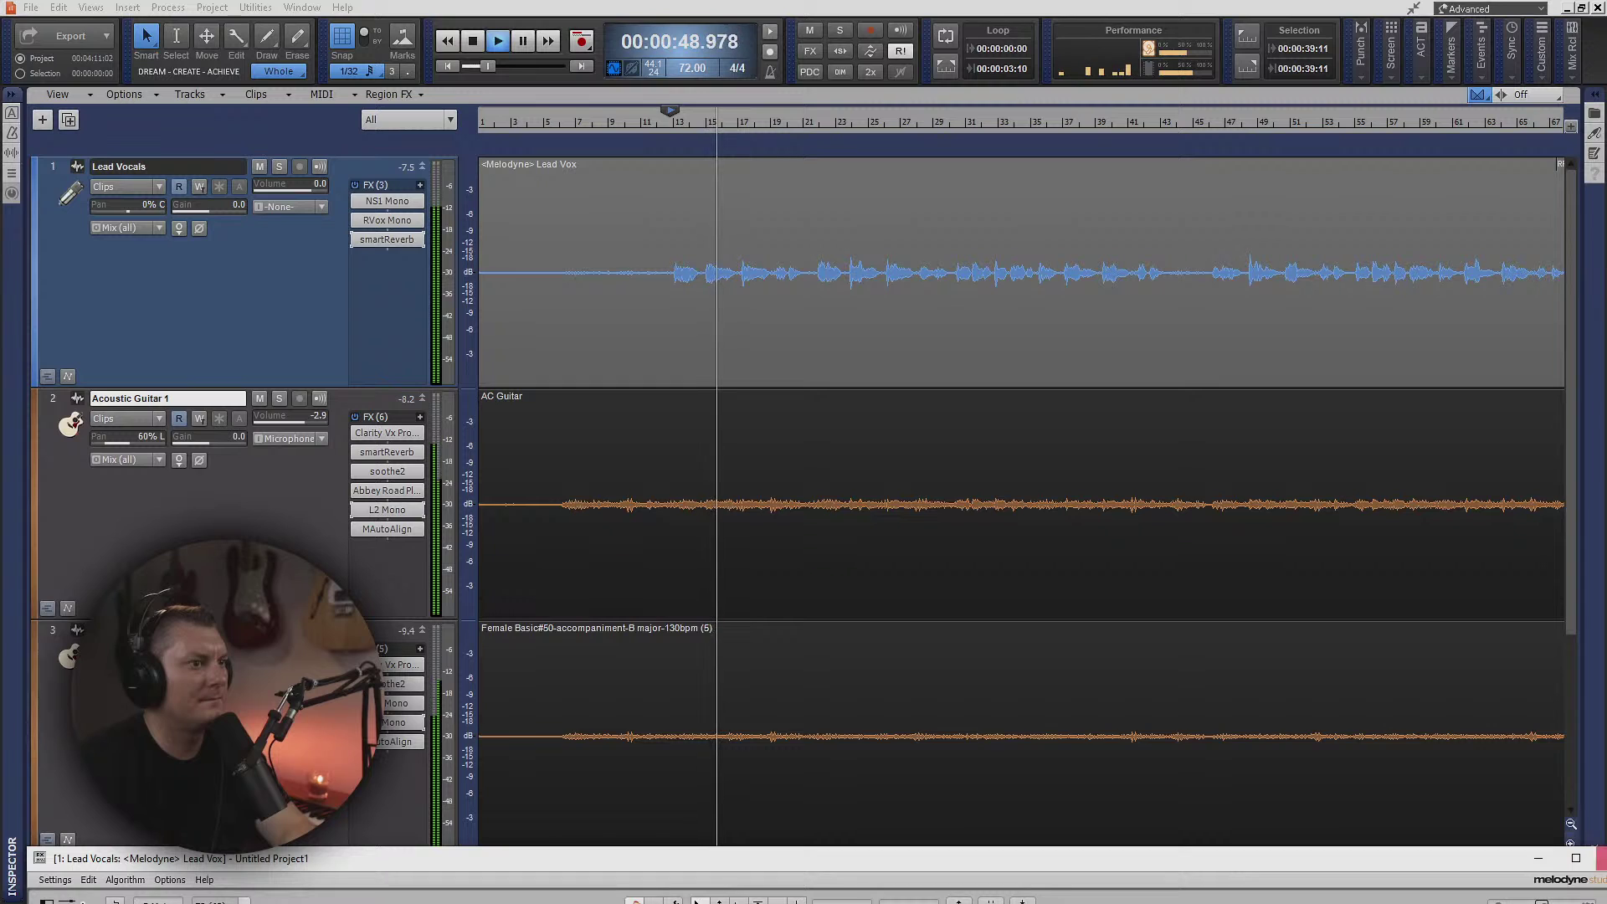
- Open the console view and widen its bus section by one strip to include the Delay bus
key(alt+2)
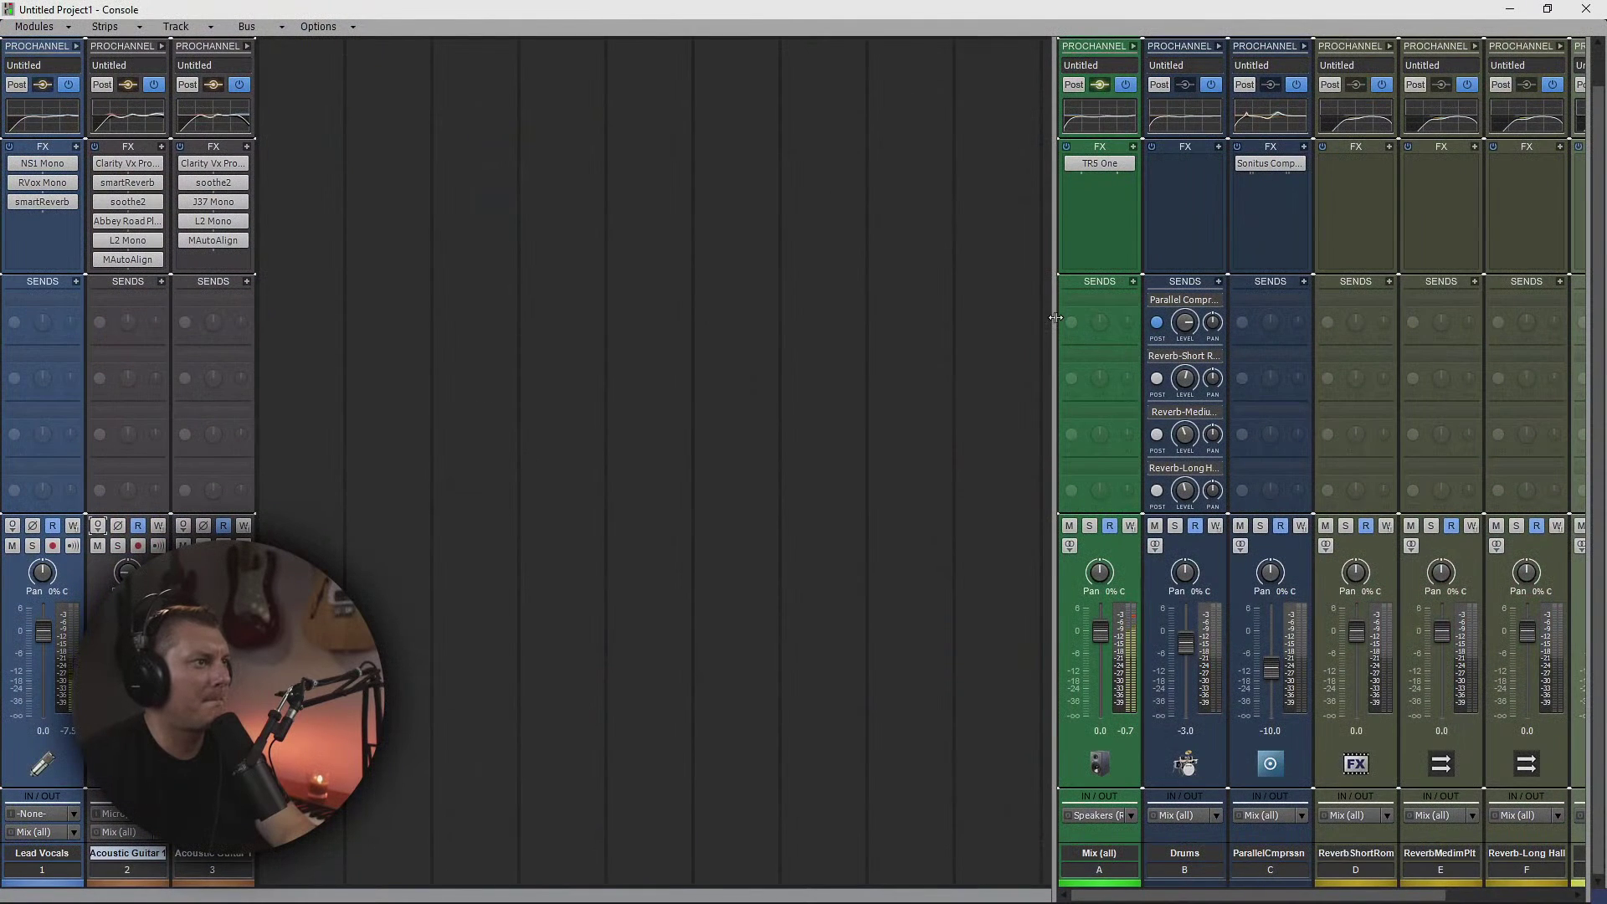
drag(1056, 318, 971, 323)
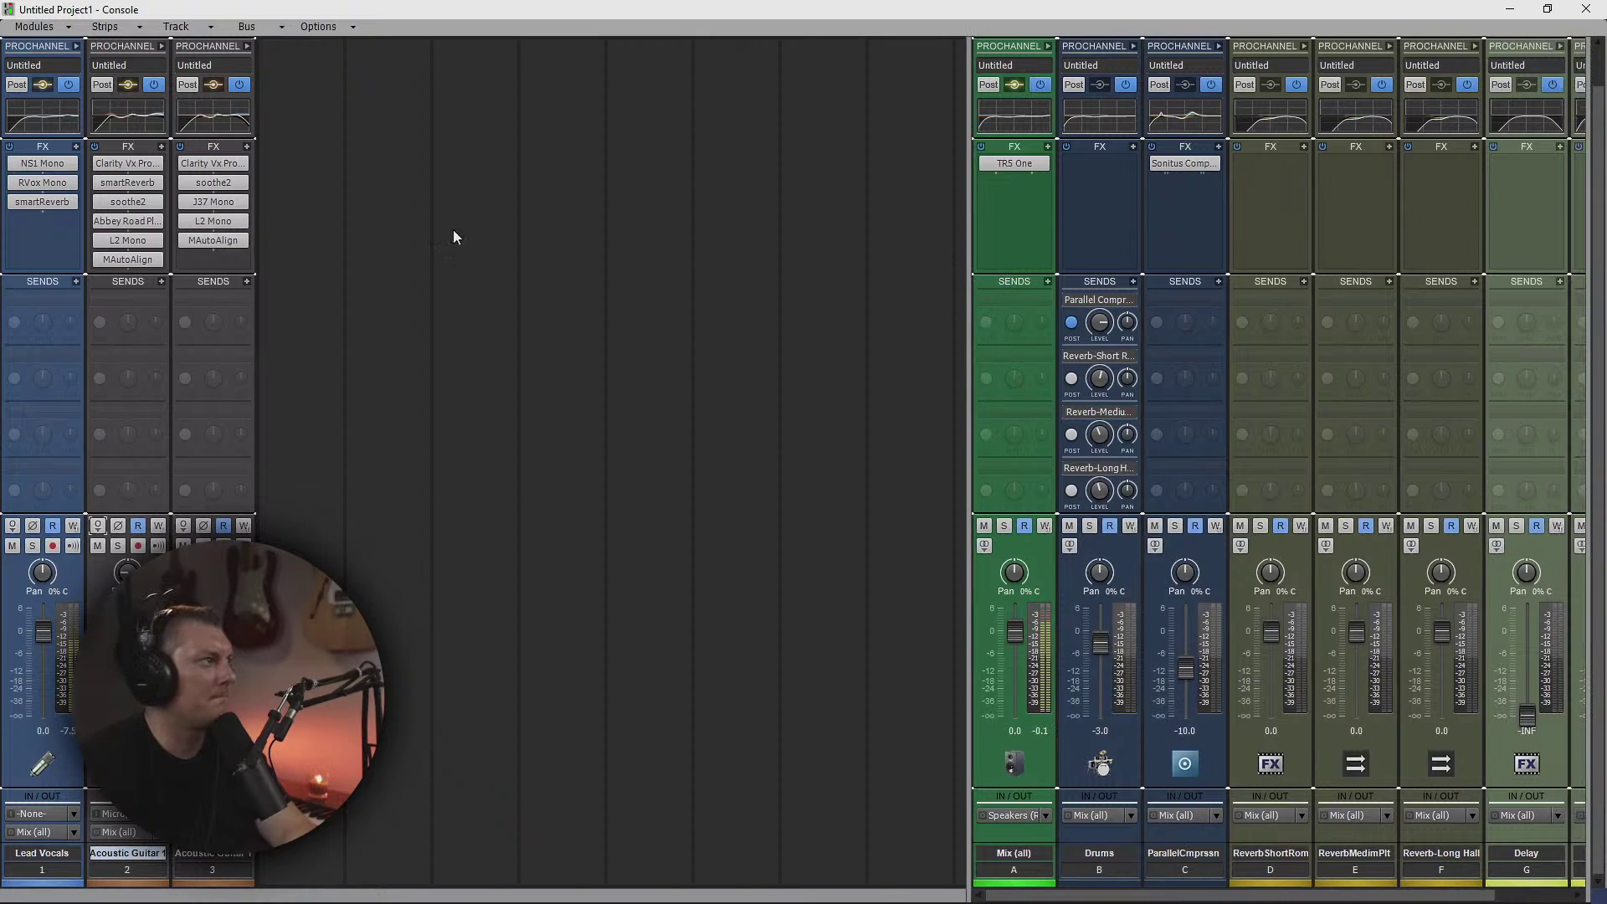
- Expand the ProChannels of all three tracks and set track 3's EQ to low band 149 Hz, high band 6251 Hz and low-pass 10781 Hz
click(249, 47)
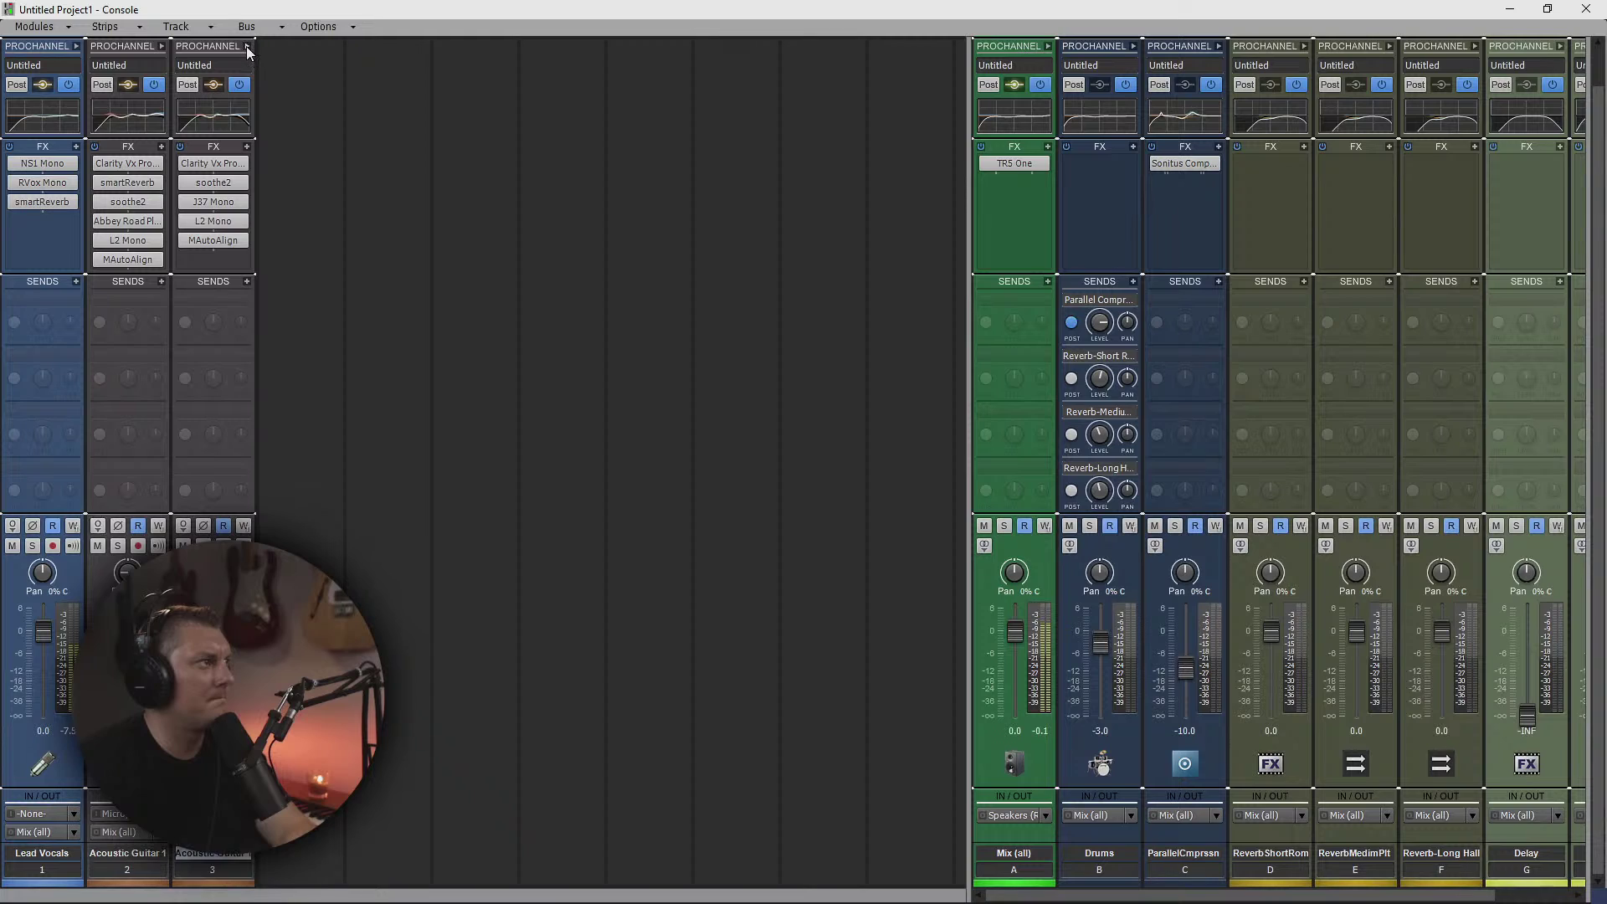
click(162, 47)
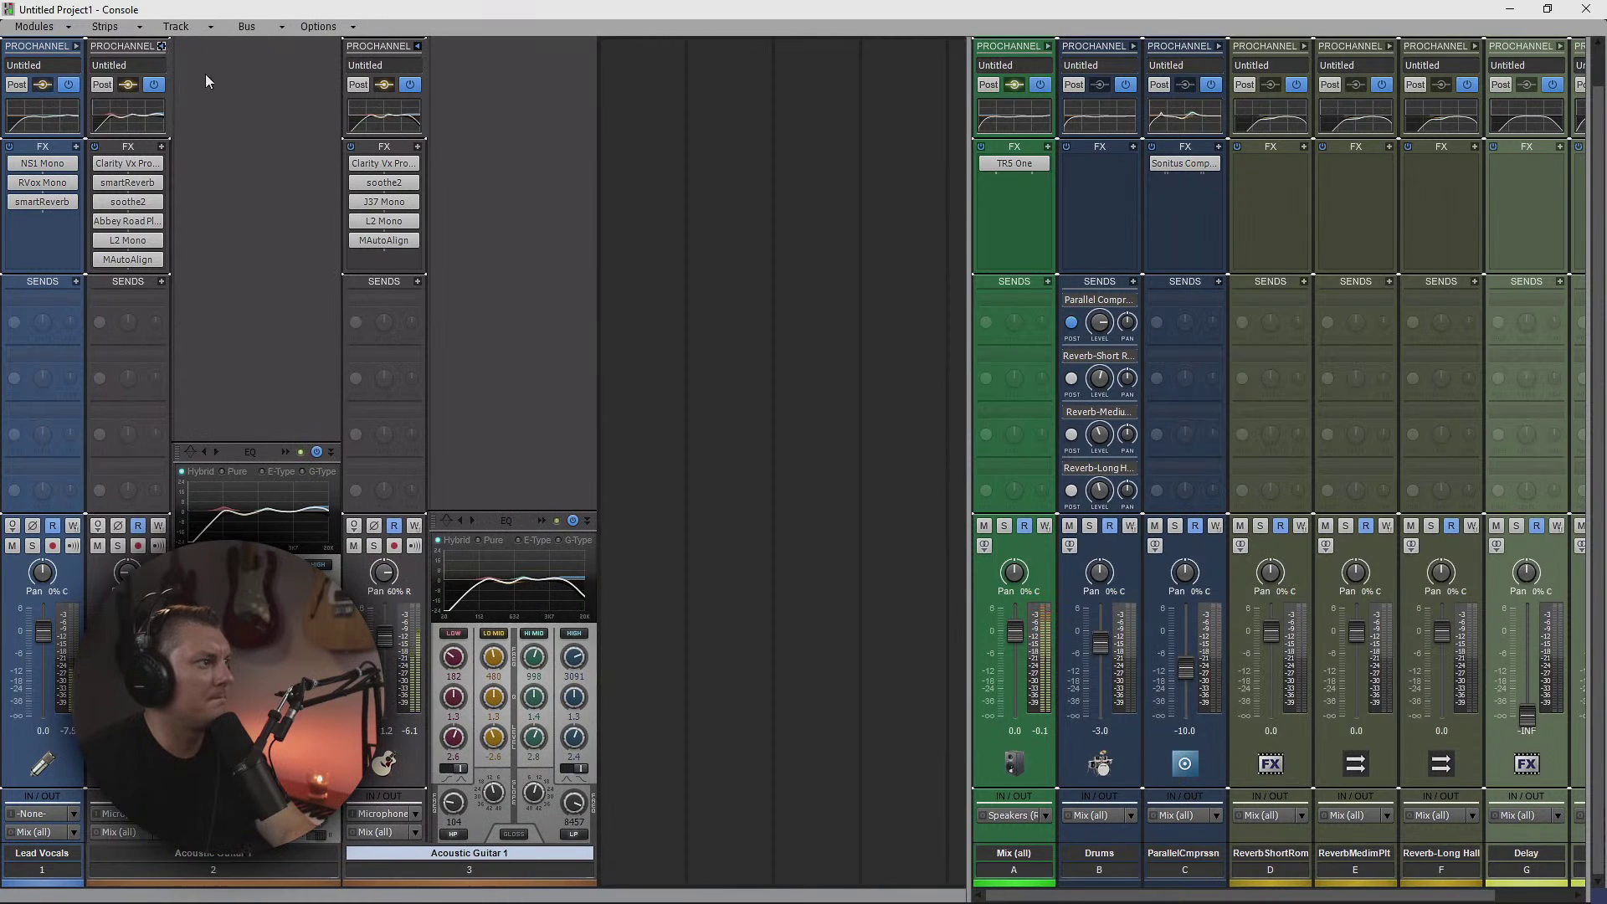
click(76, 46)
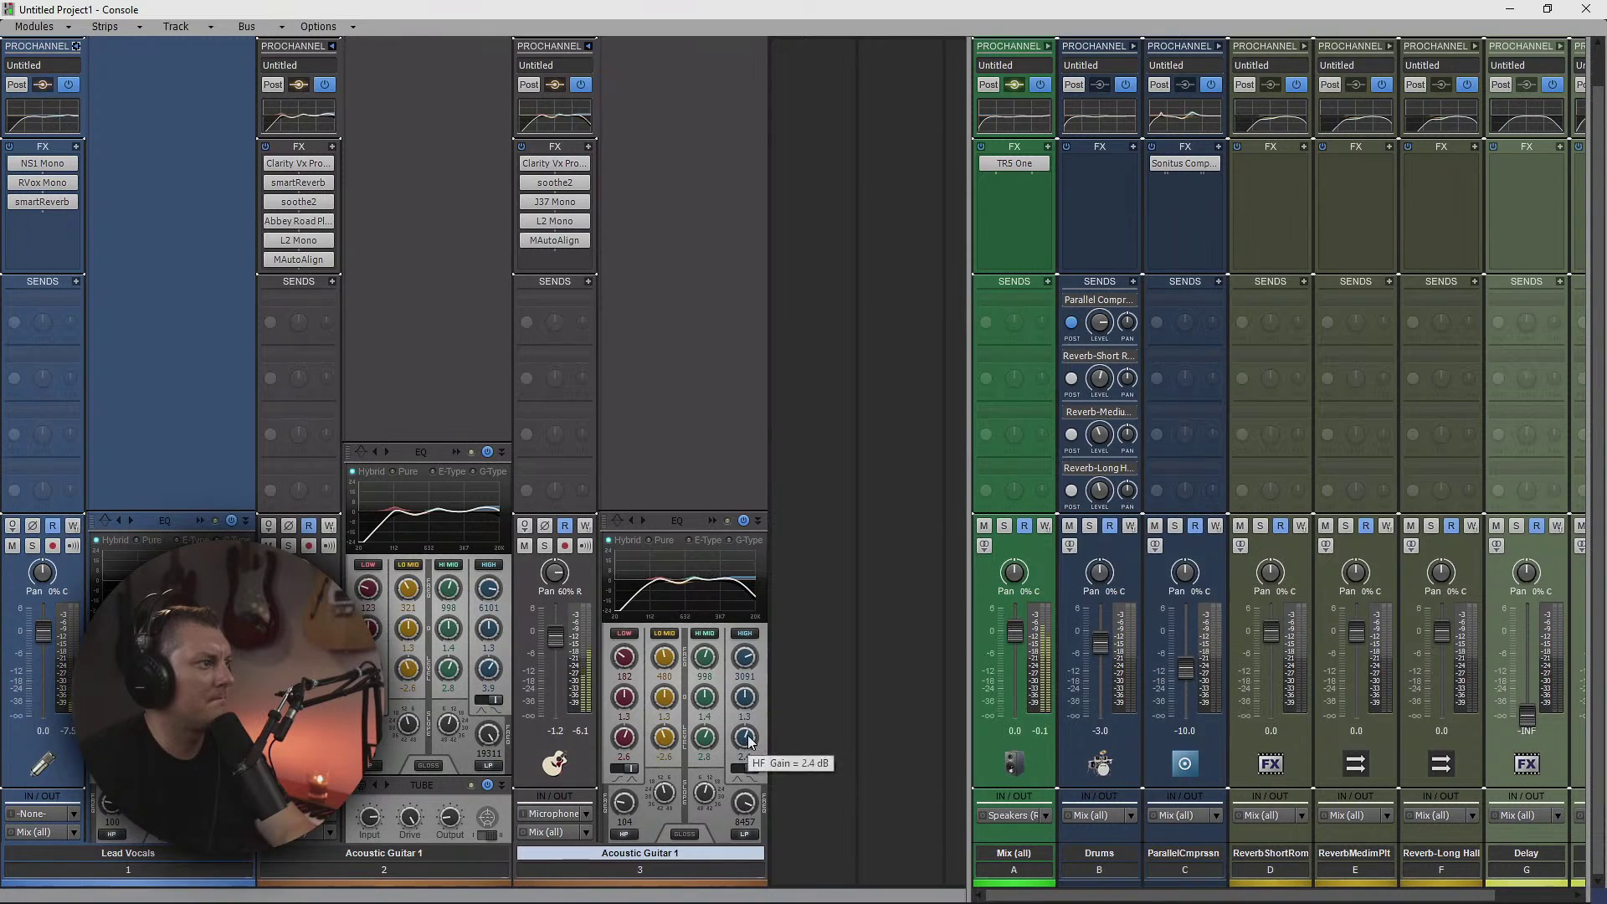
scroll(744, 657, up, 2)
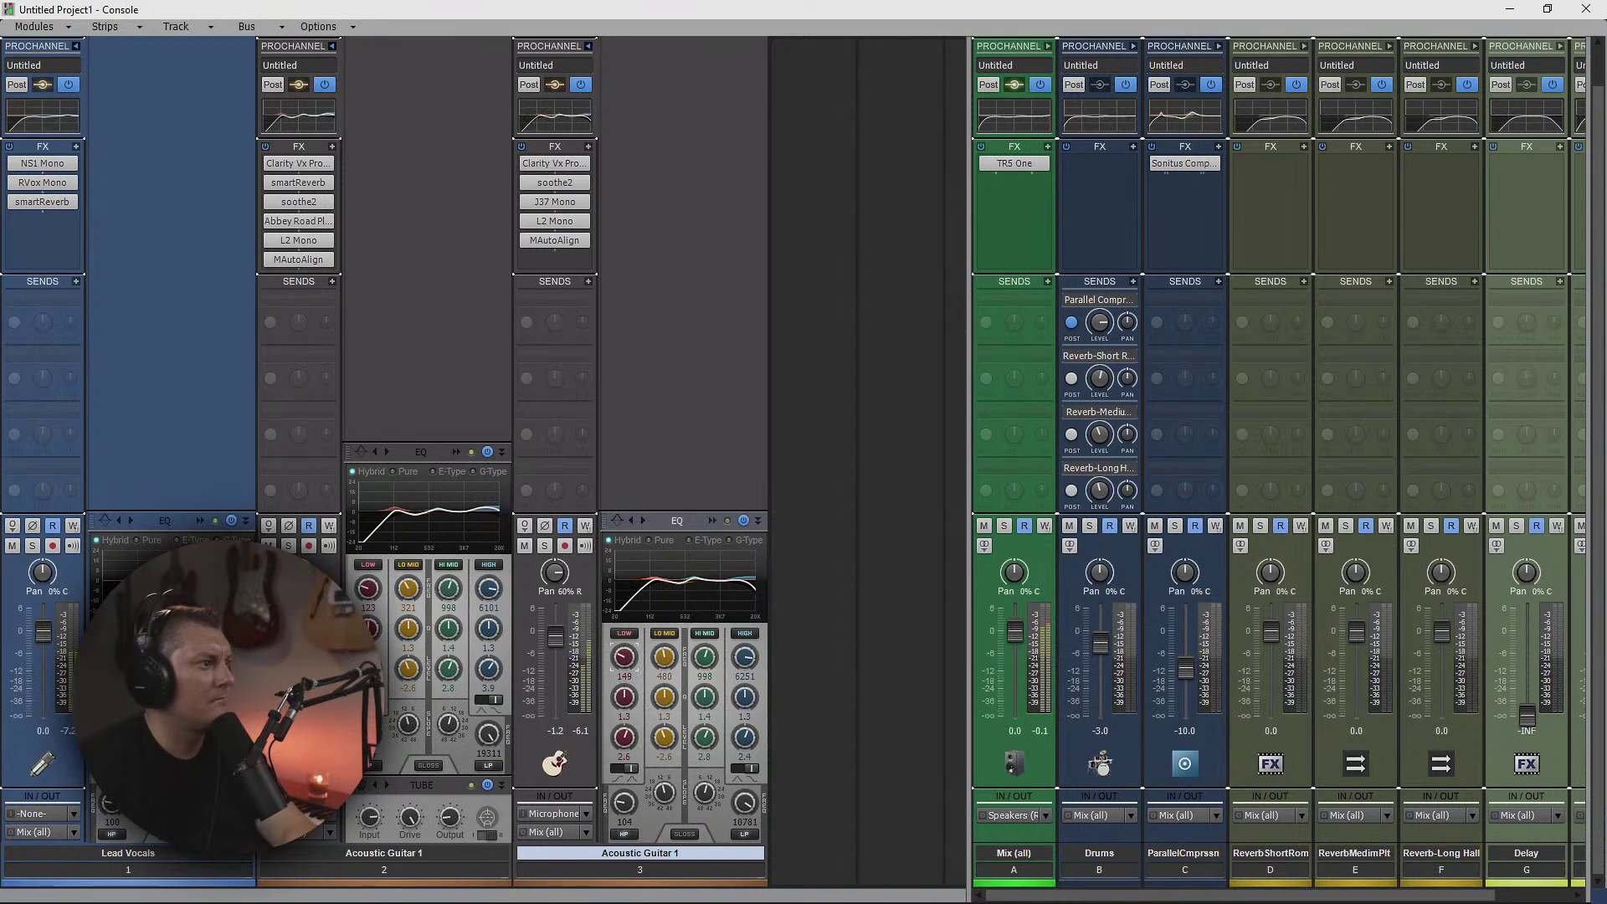
- Set track 3's high-pass filter to 135 Hz, adjust track 2's low-end EQ, and collapse all three ProChannels
click(630, 809)
click(369, 817)
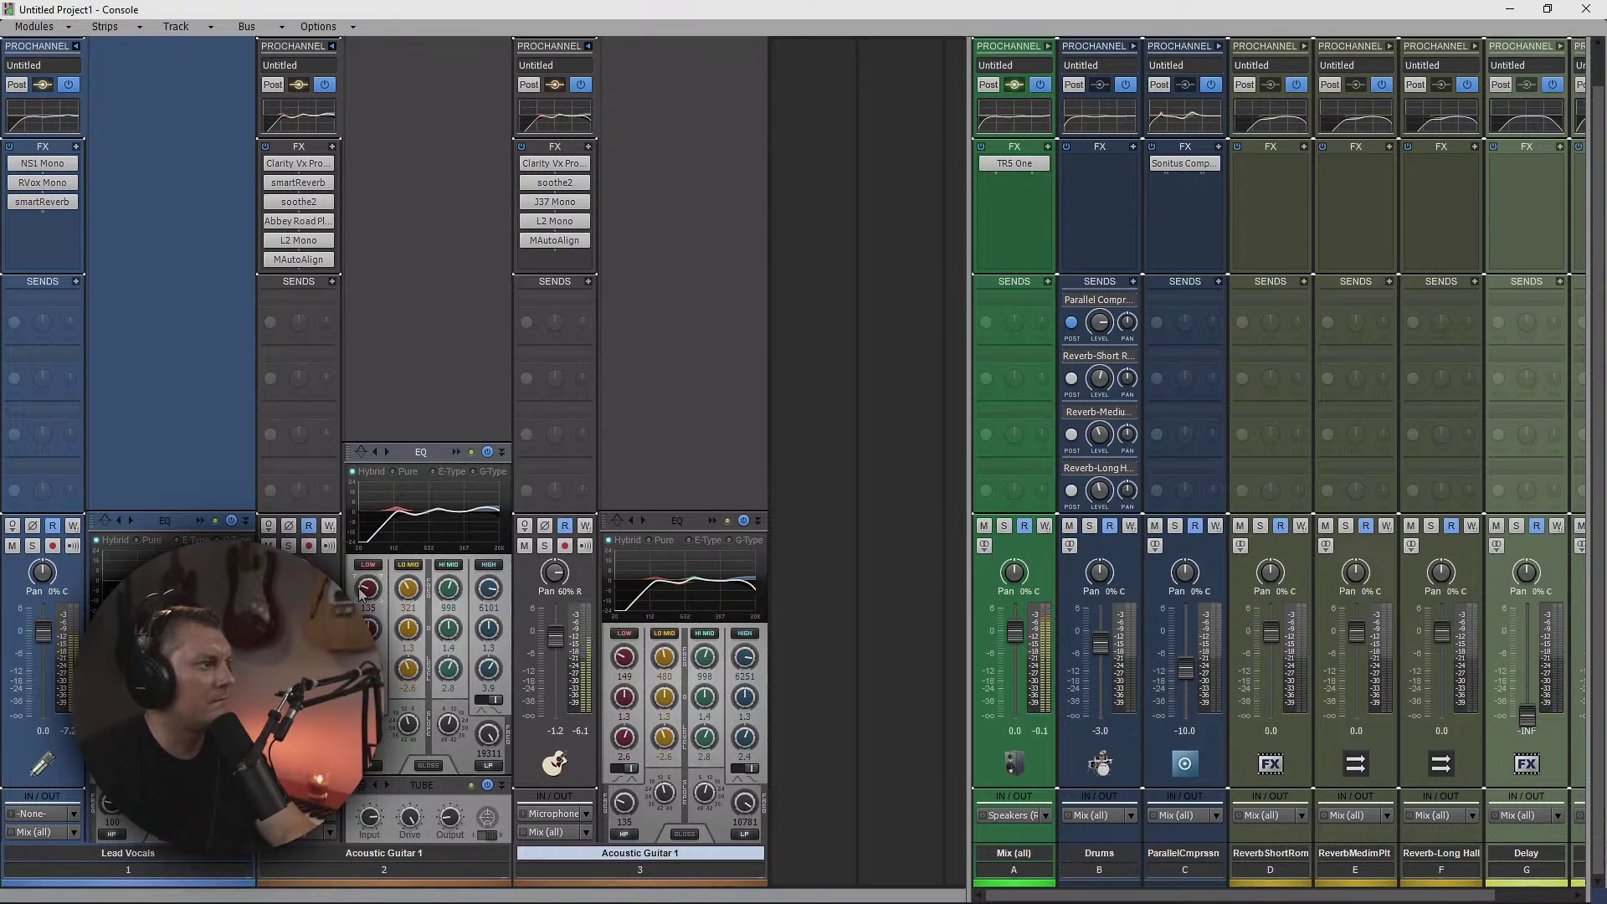
click(332, 46)
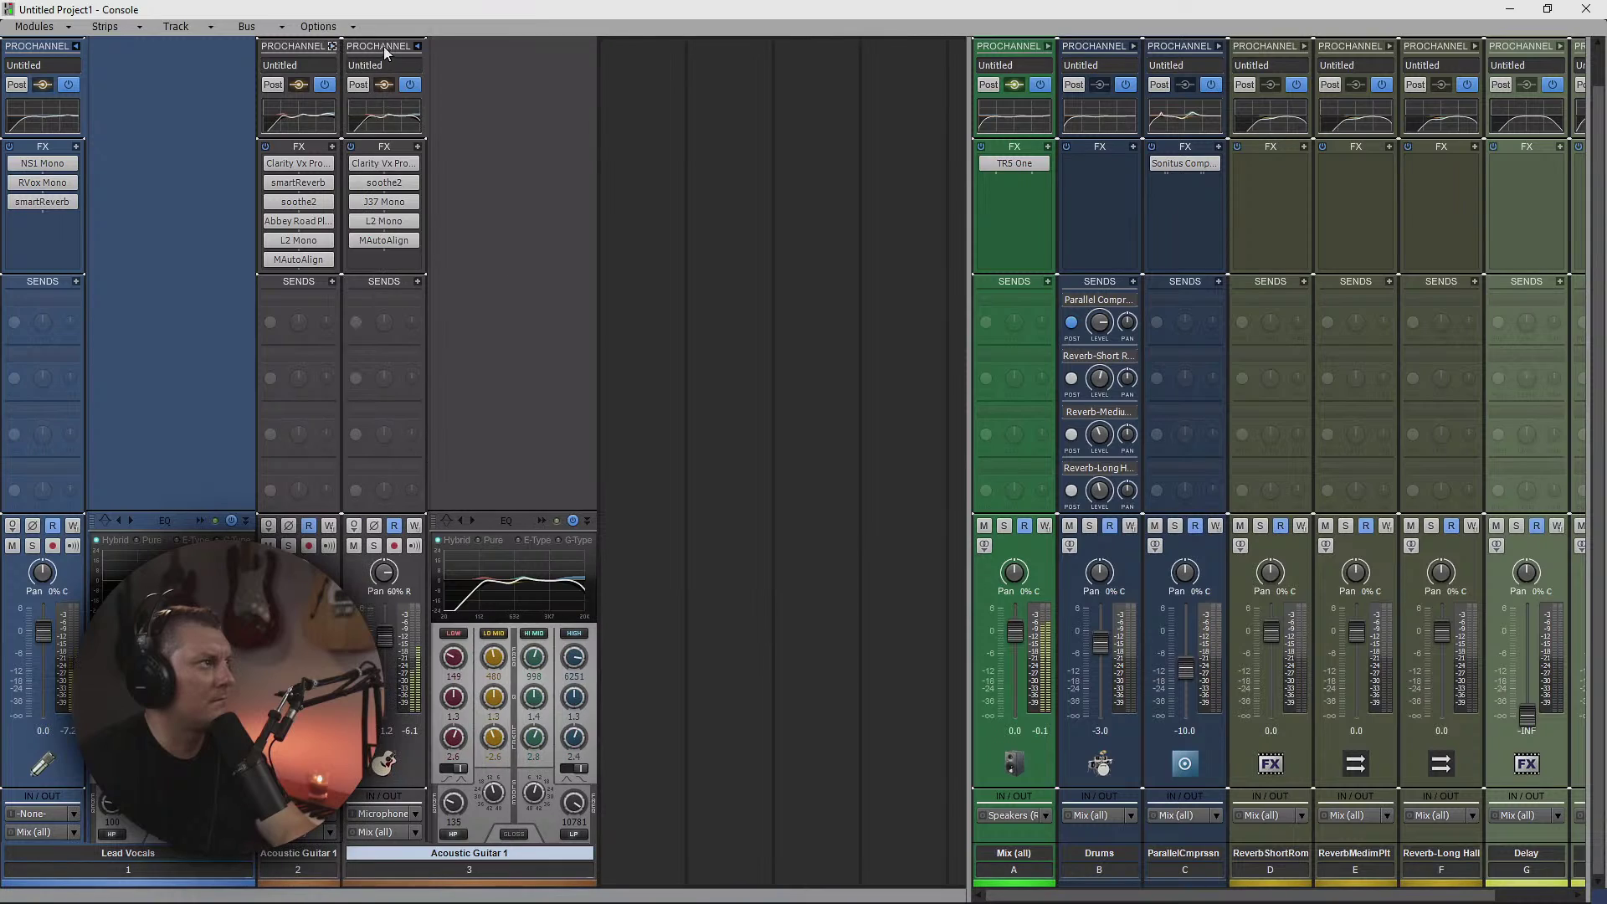
click(418, 46)
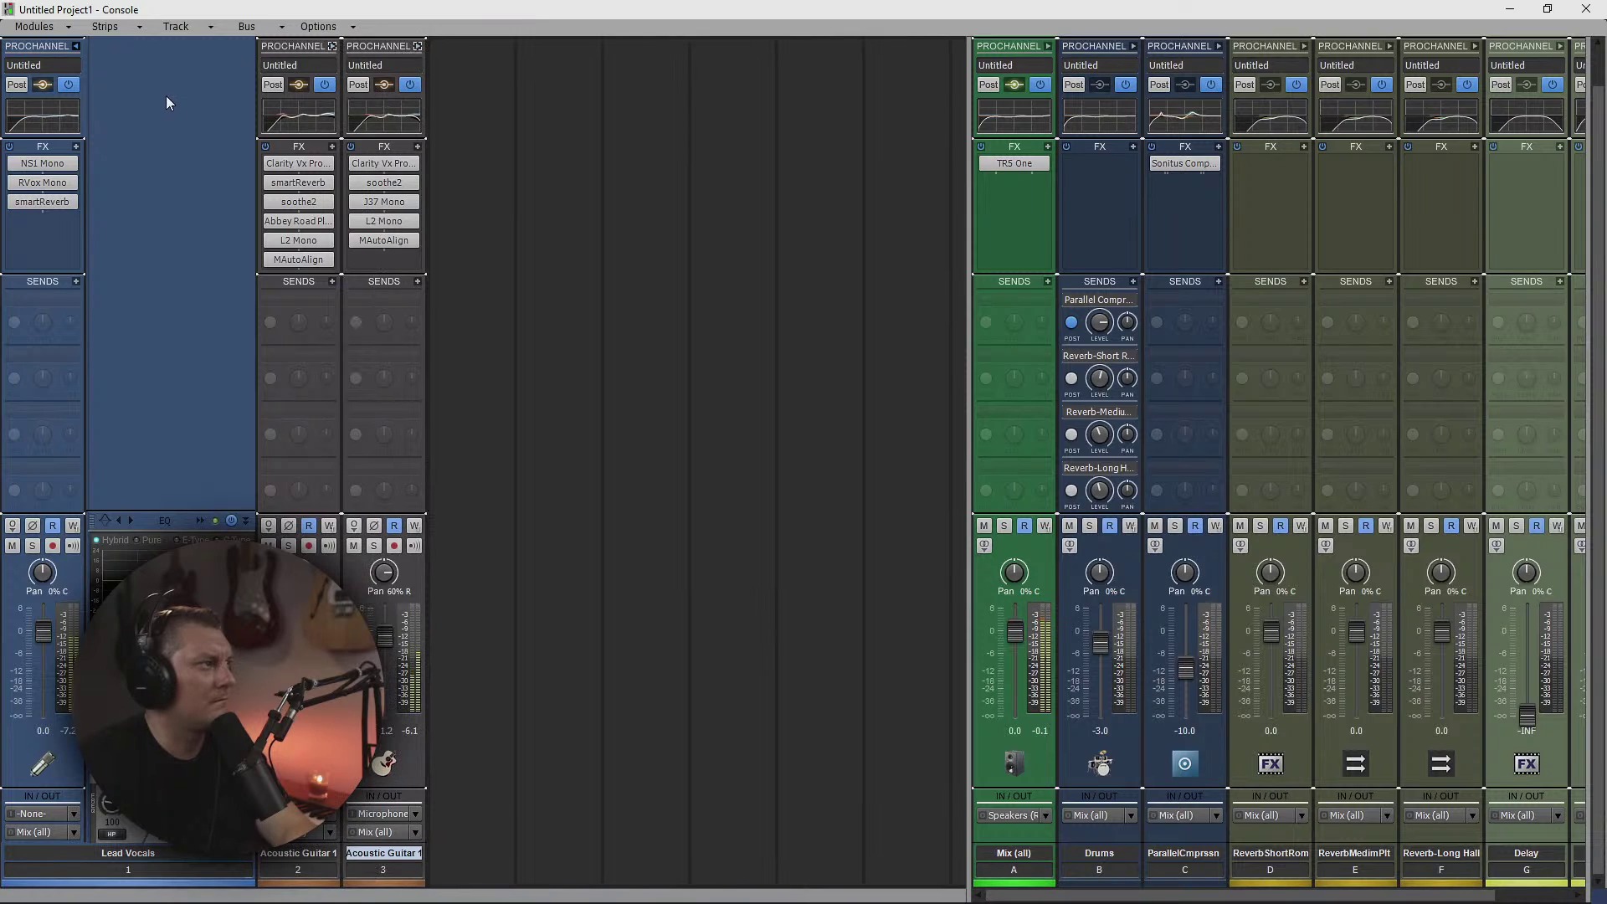
click(77, 46)
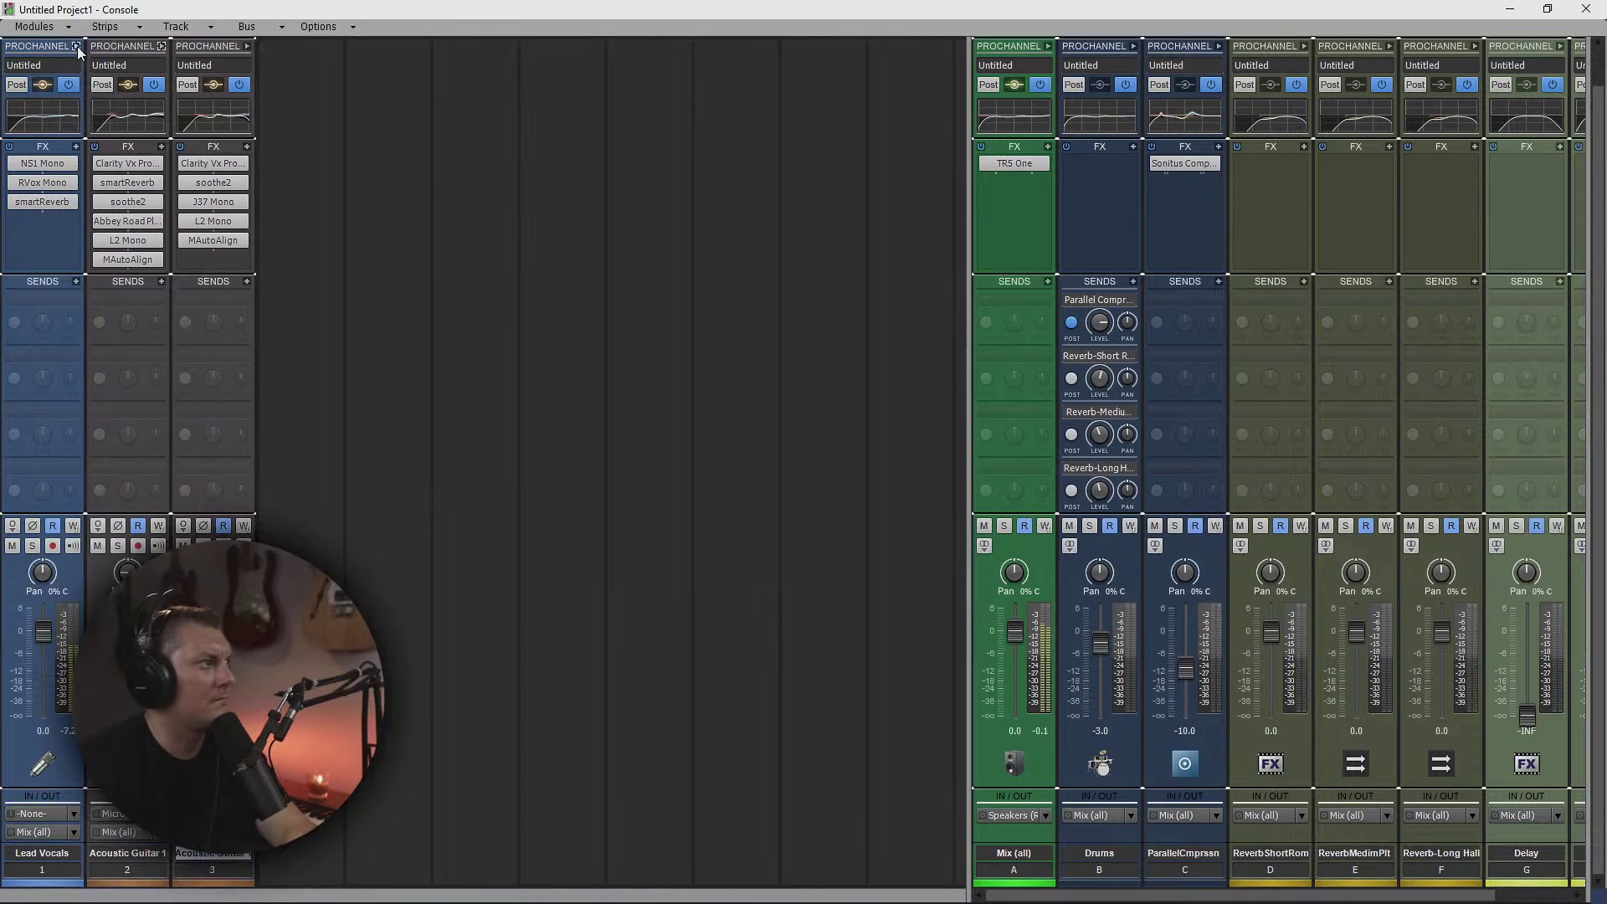
- Open the Lead Vocals QuadCurve Equalizer in its own window and boost the high band by about 3 dB
click(77, 47)
double_click(203, 520)
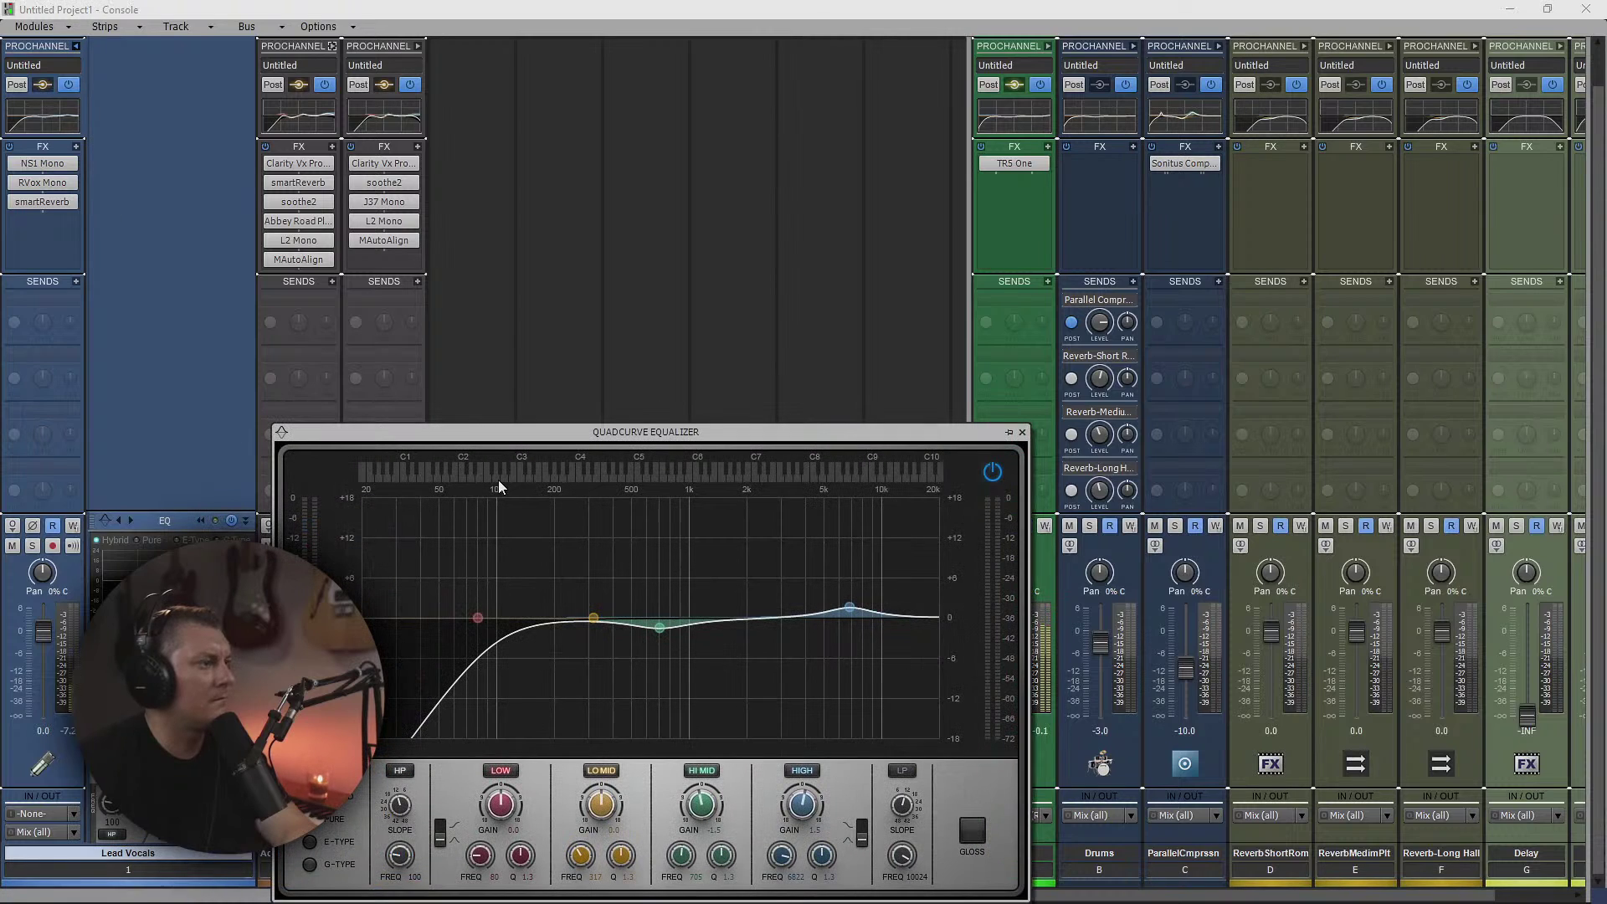
mouse_move(853, 613)
mouse_down()
mouse_move(759, 591)
mouse_move(851, 597)
mouse_up()
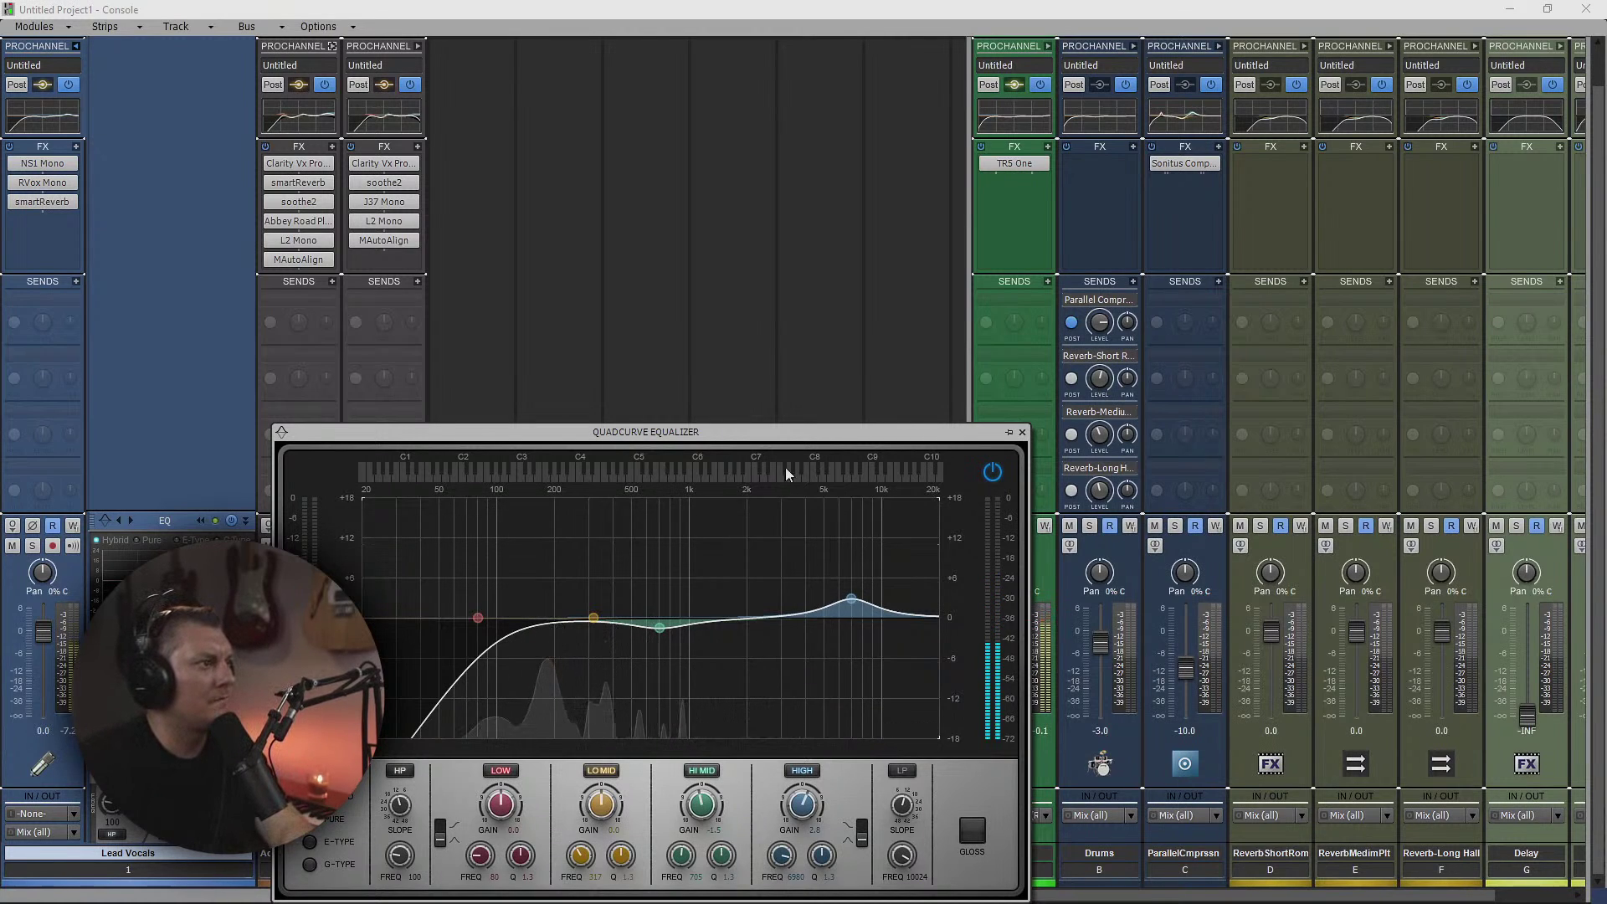
- Solo the vocal, sweep the low-mid band to a cut of about 2 dB near 409 Hz, and move the hi-mid band to about 1403 Hz
mouse_move(593, 617)
mouse_down()
mouse_move(593, 584)
mouse_move(589, 597)
mouse_up()
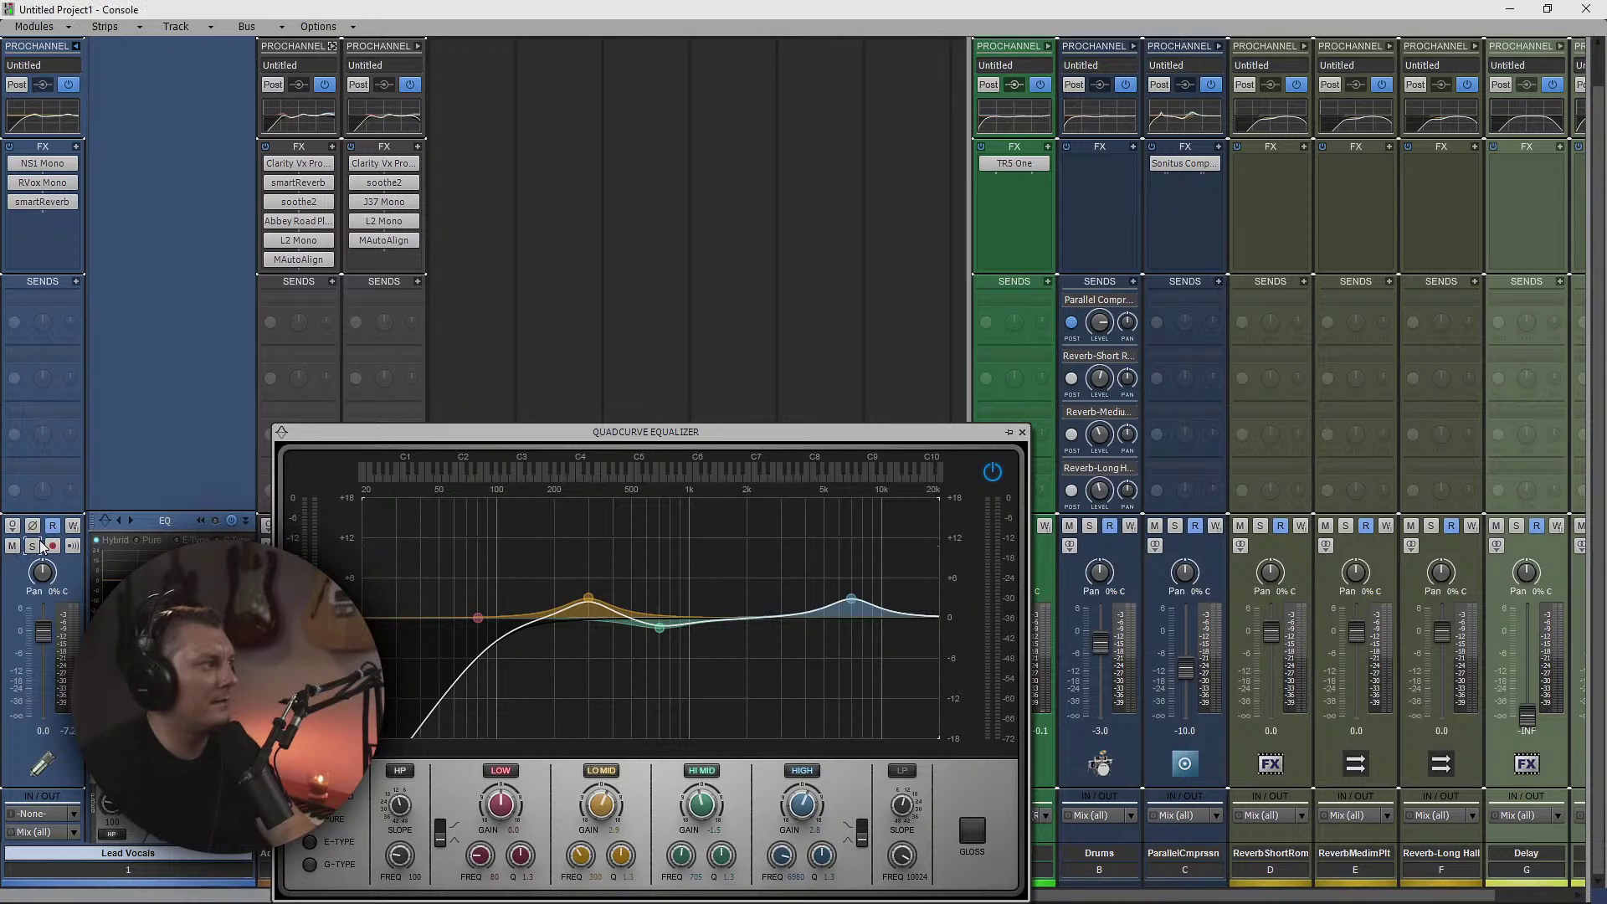
key(space)
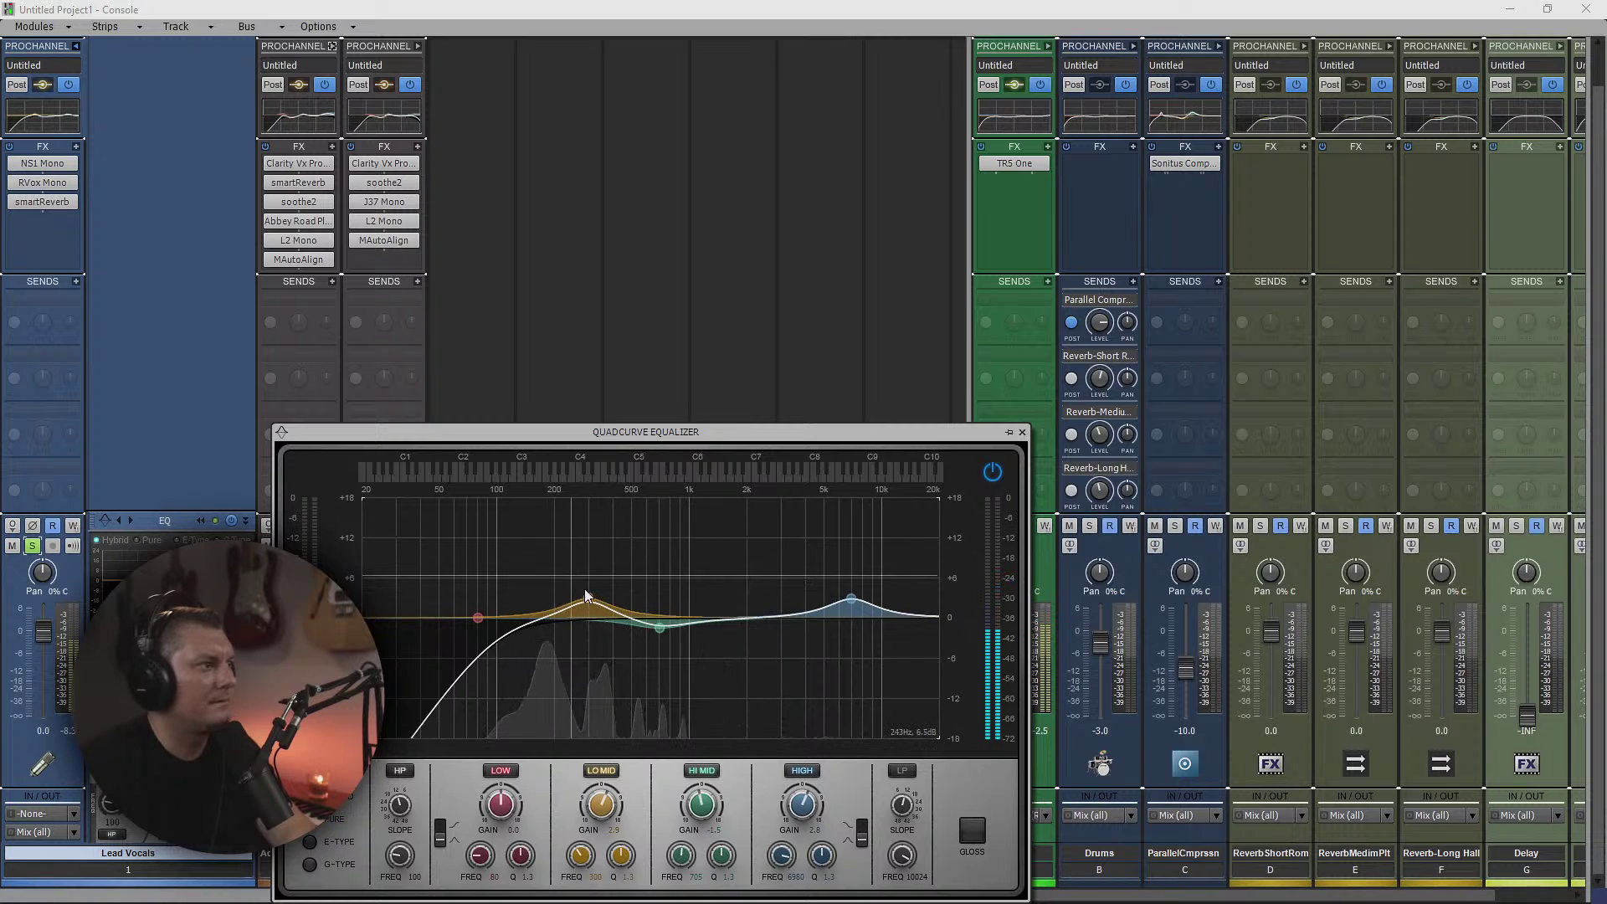
drag(583, 593, 717, 622)
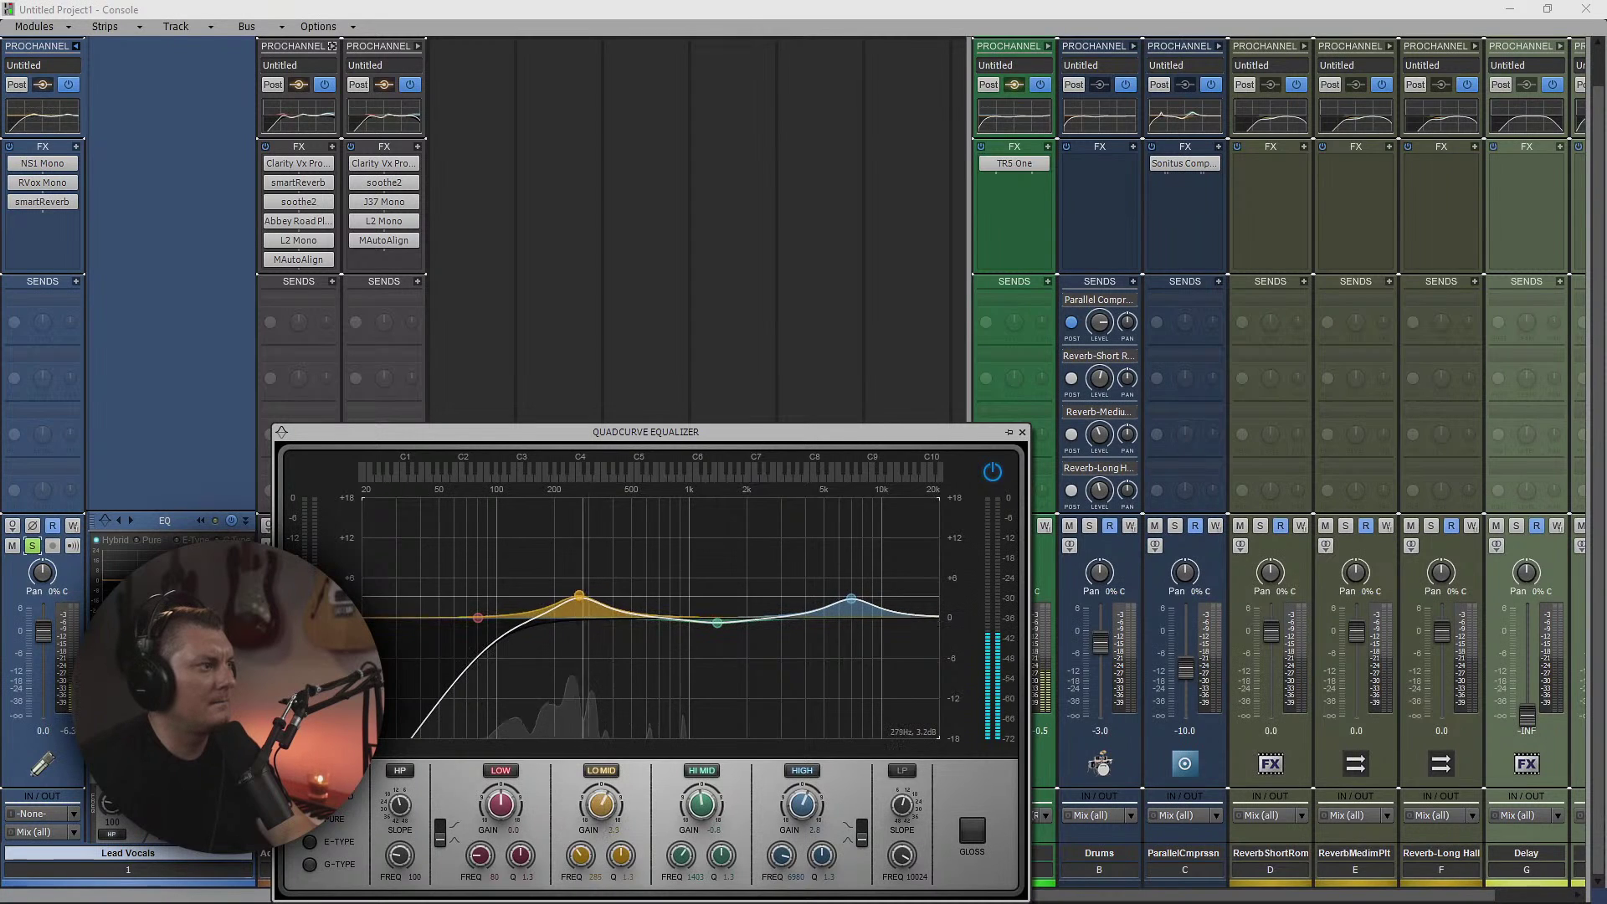
drag(576, 599, 612, 629)
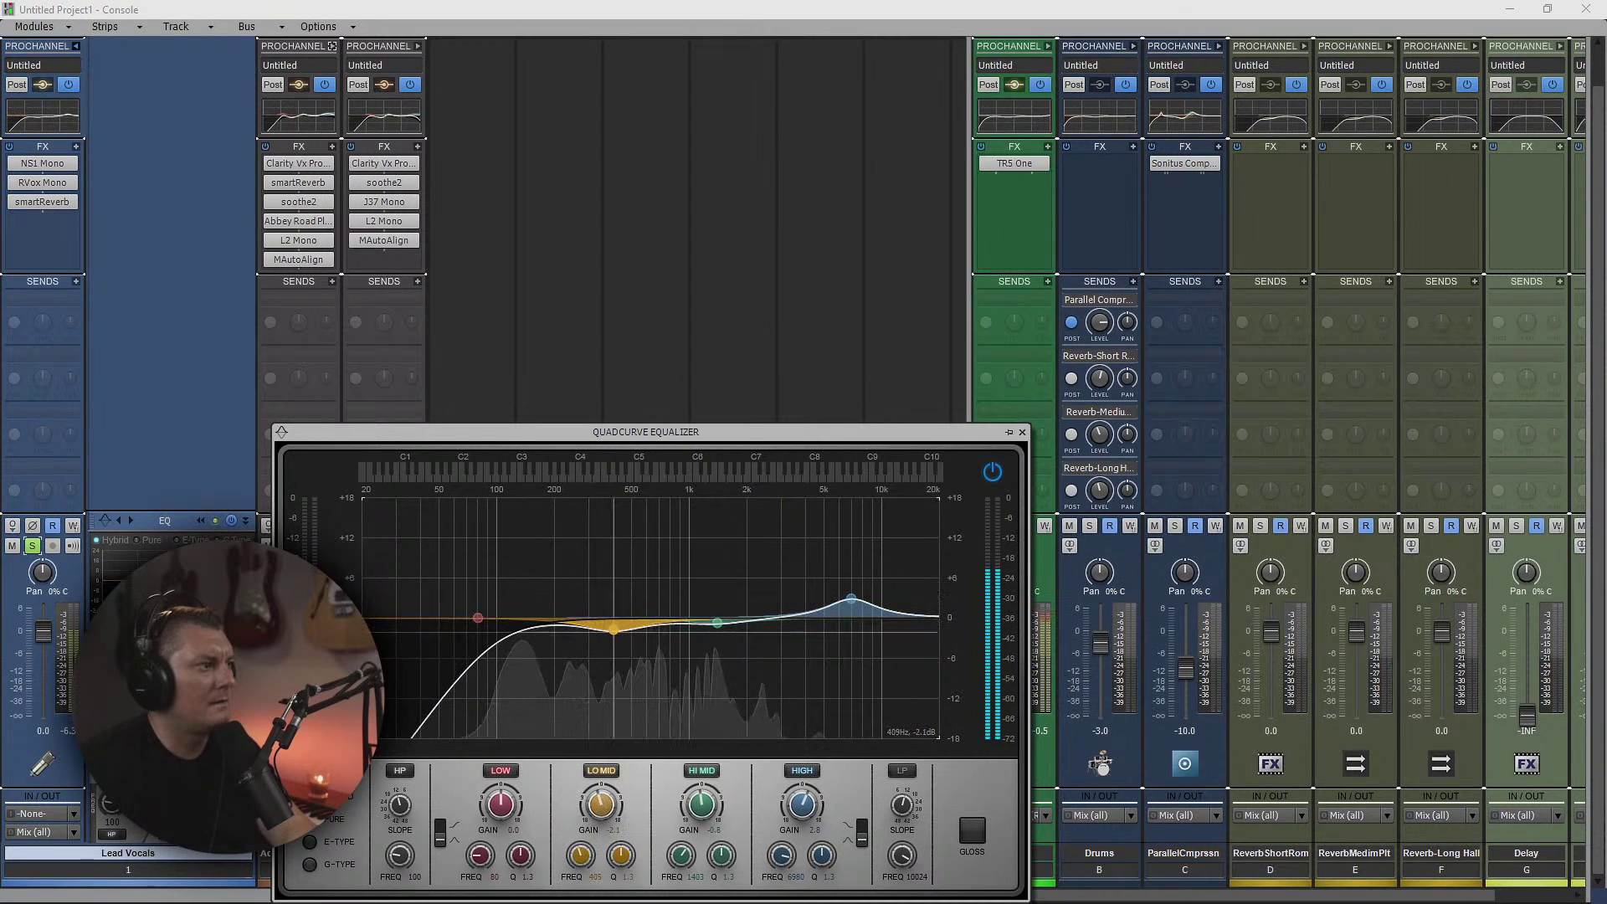
- Boost the vocal EQ's low band about 5.2 dB at 146 Hz and raise the high-pass filter to 131 Hz
drag(478, 617, 509, 589)
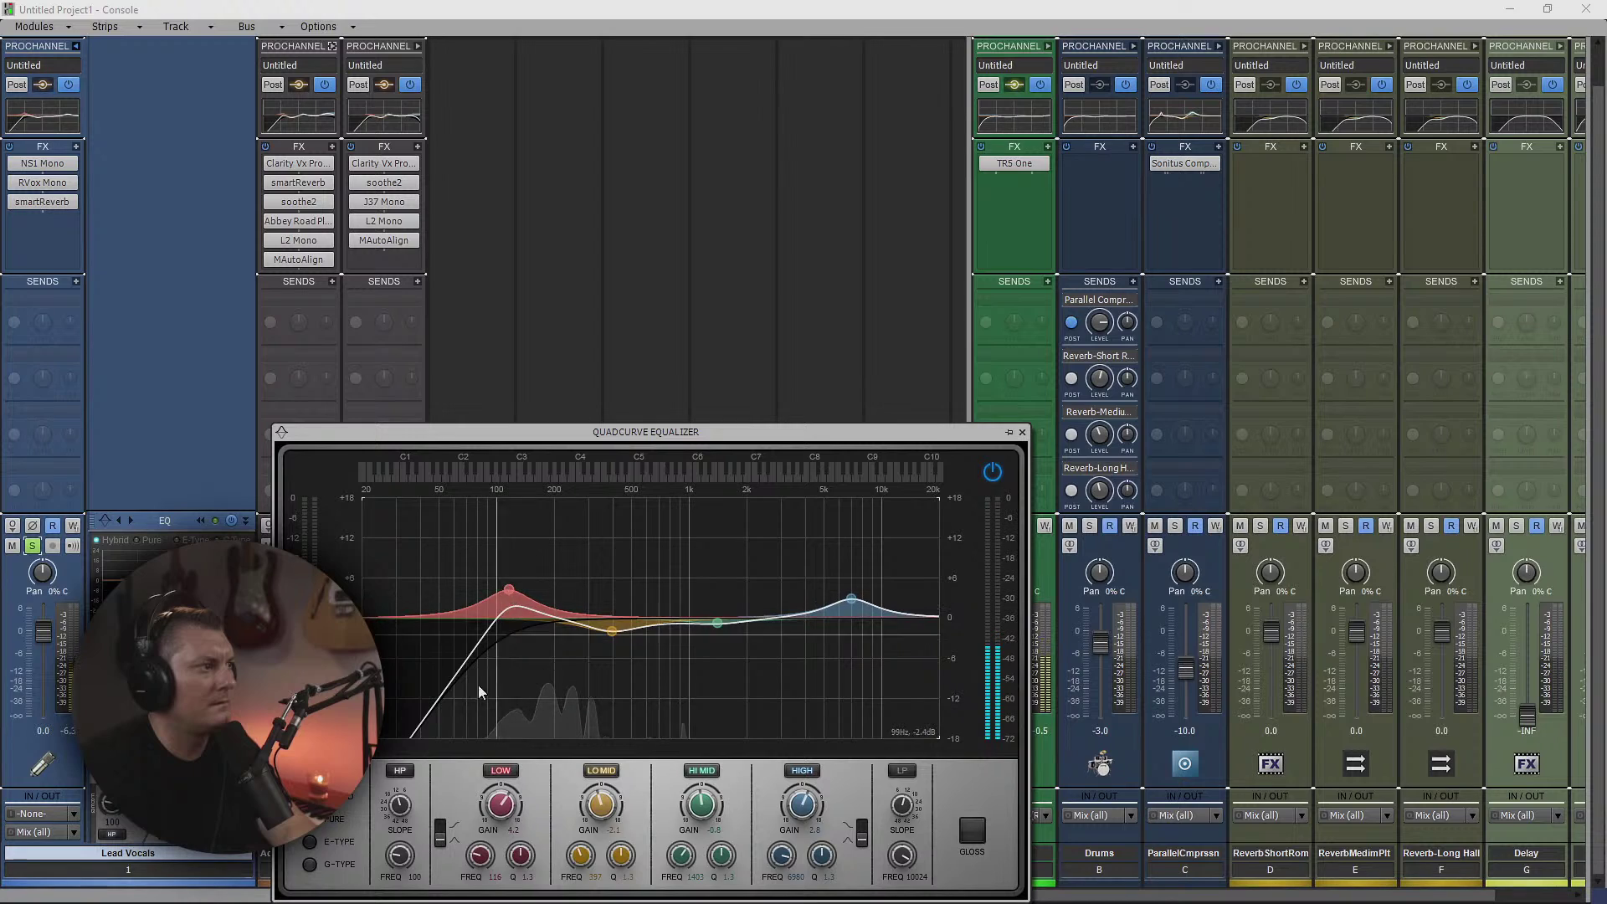
drag(387, 871, 389, 852)
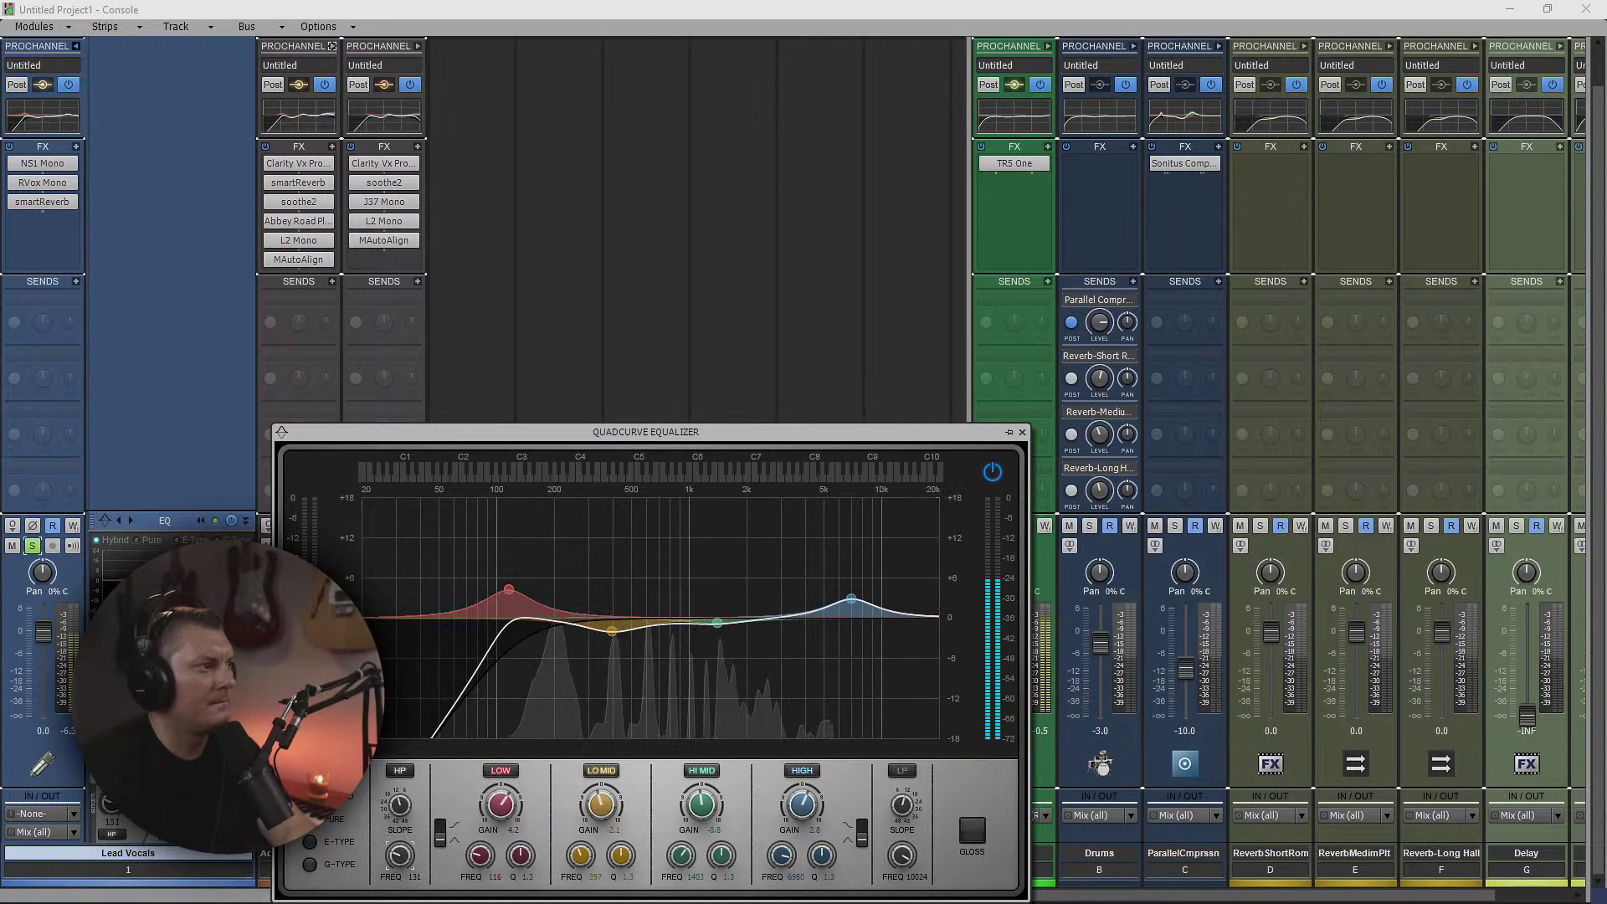
drag(509, 590, 528, 582)
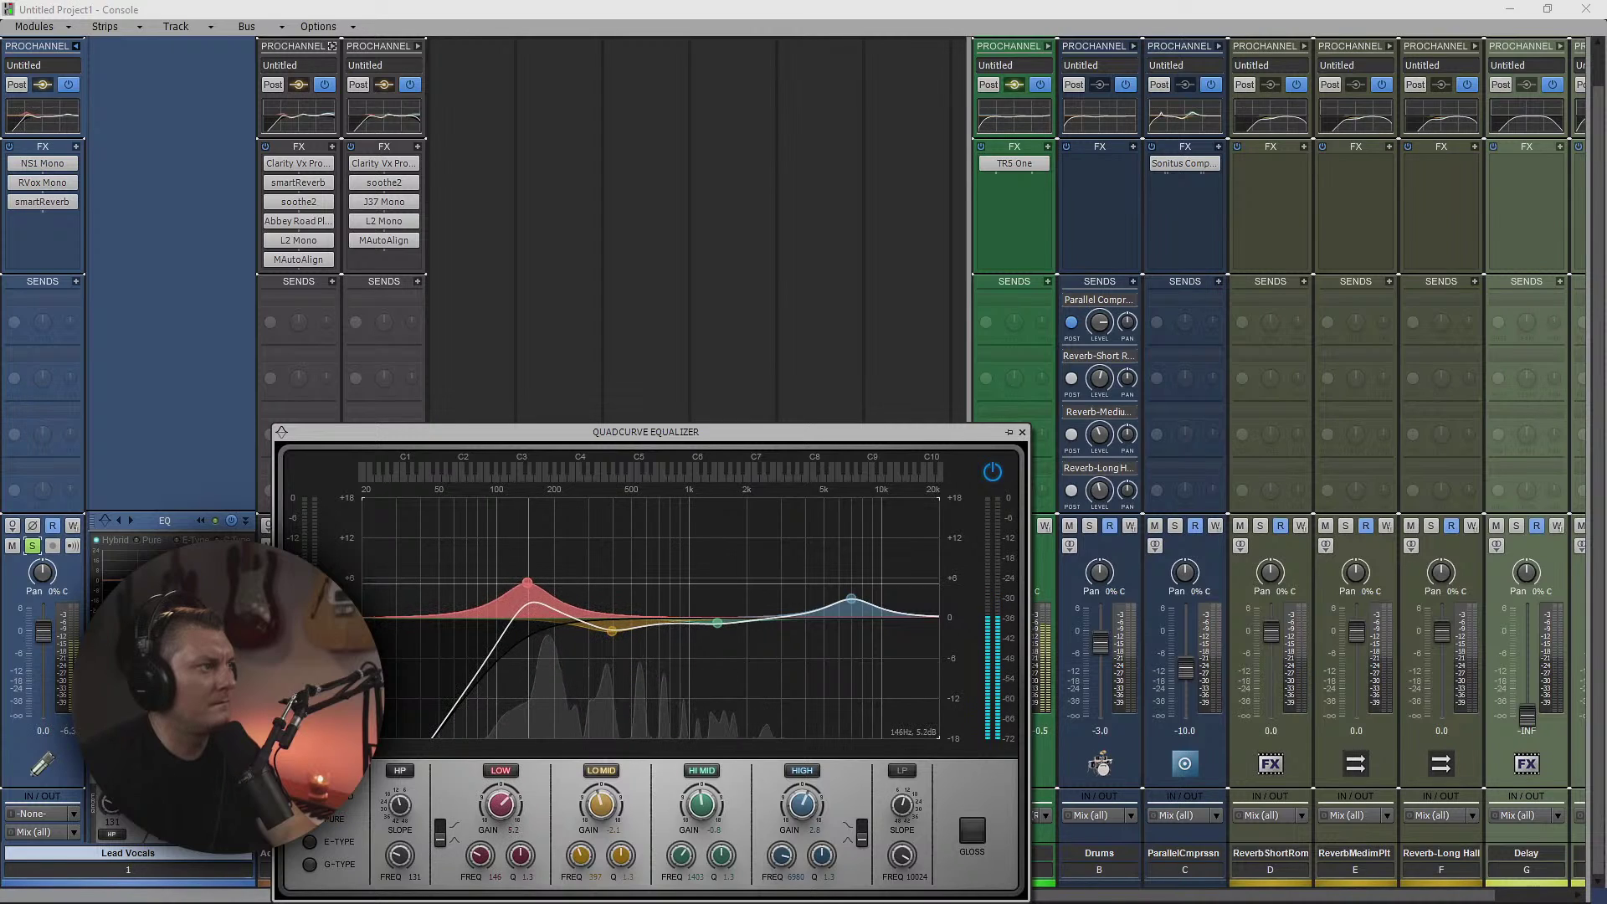
- Move the vocal's low-mid cut to about 341 Hz and narrow a hi-mid cut of about 3.6 dB near 1 kHz
drag(604, 623, 592, 626)
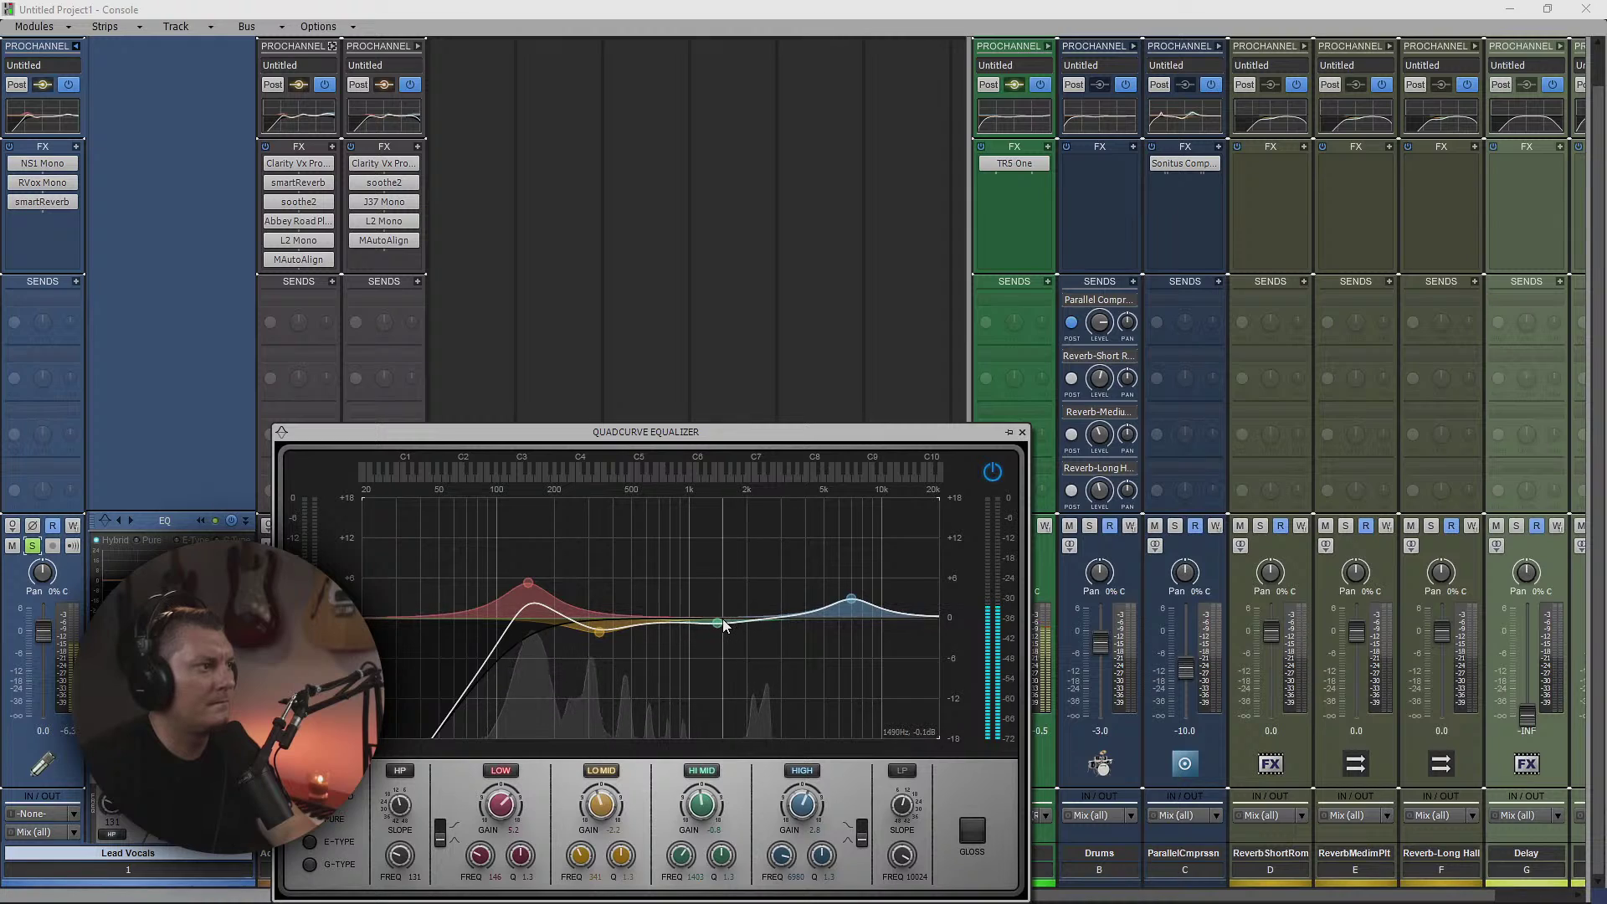
drag(718, 623, 689, 642)
scroll(708, 601, up, 5)
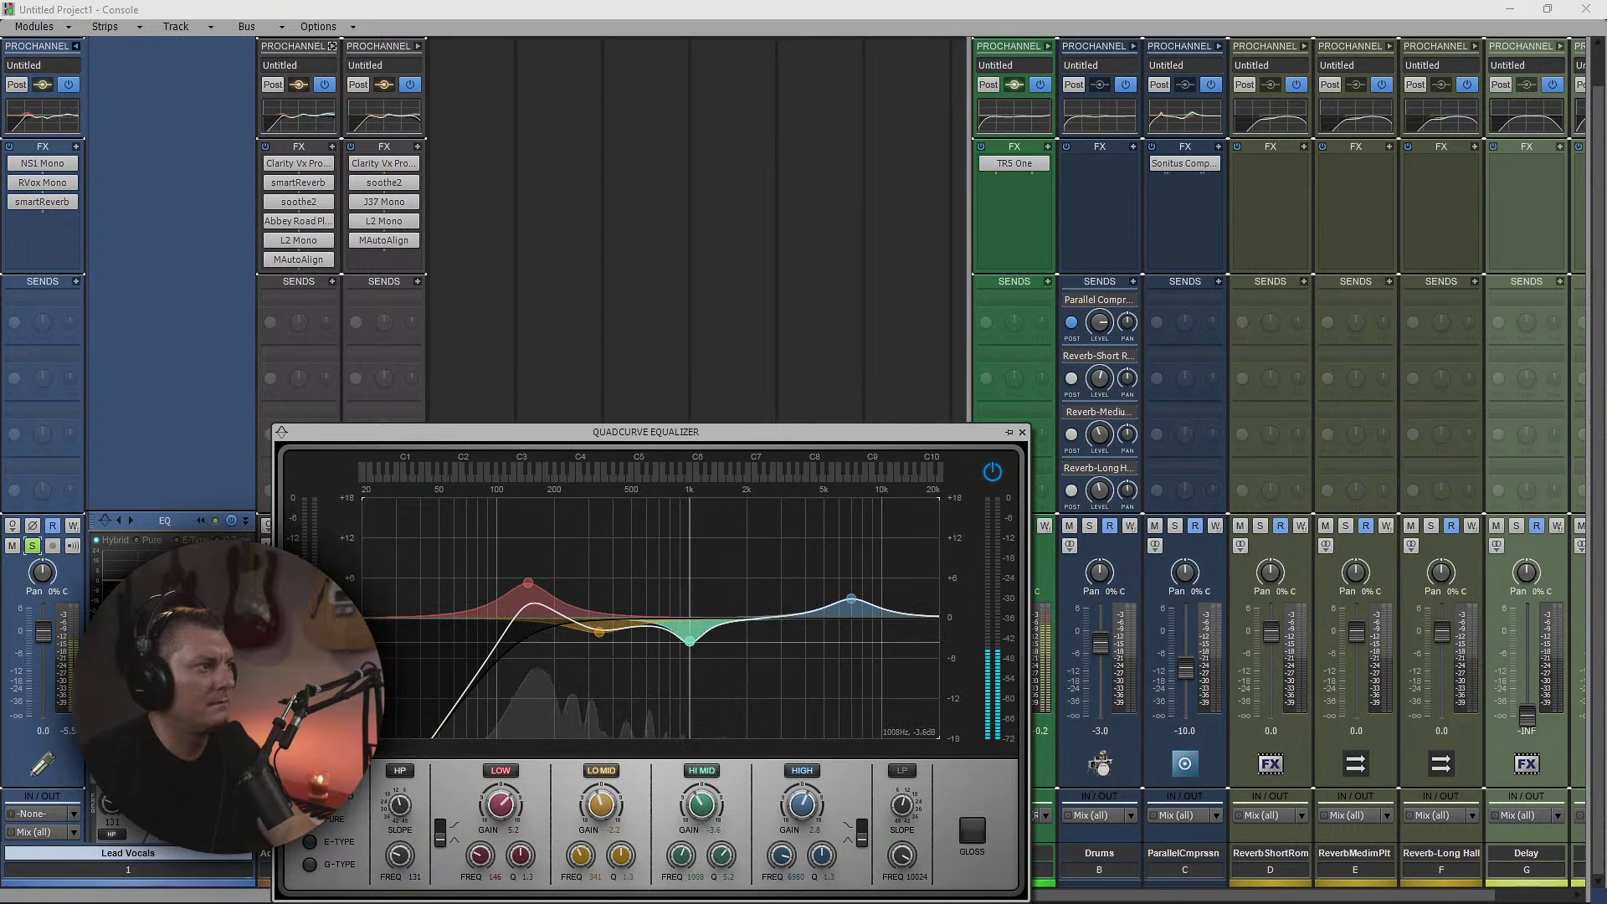
- Switch the vocal EQ's high band to a shelf, fine-tune its frequency and close the equalizer window
click(861, 834)
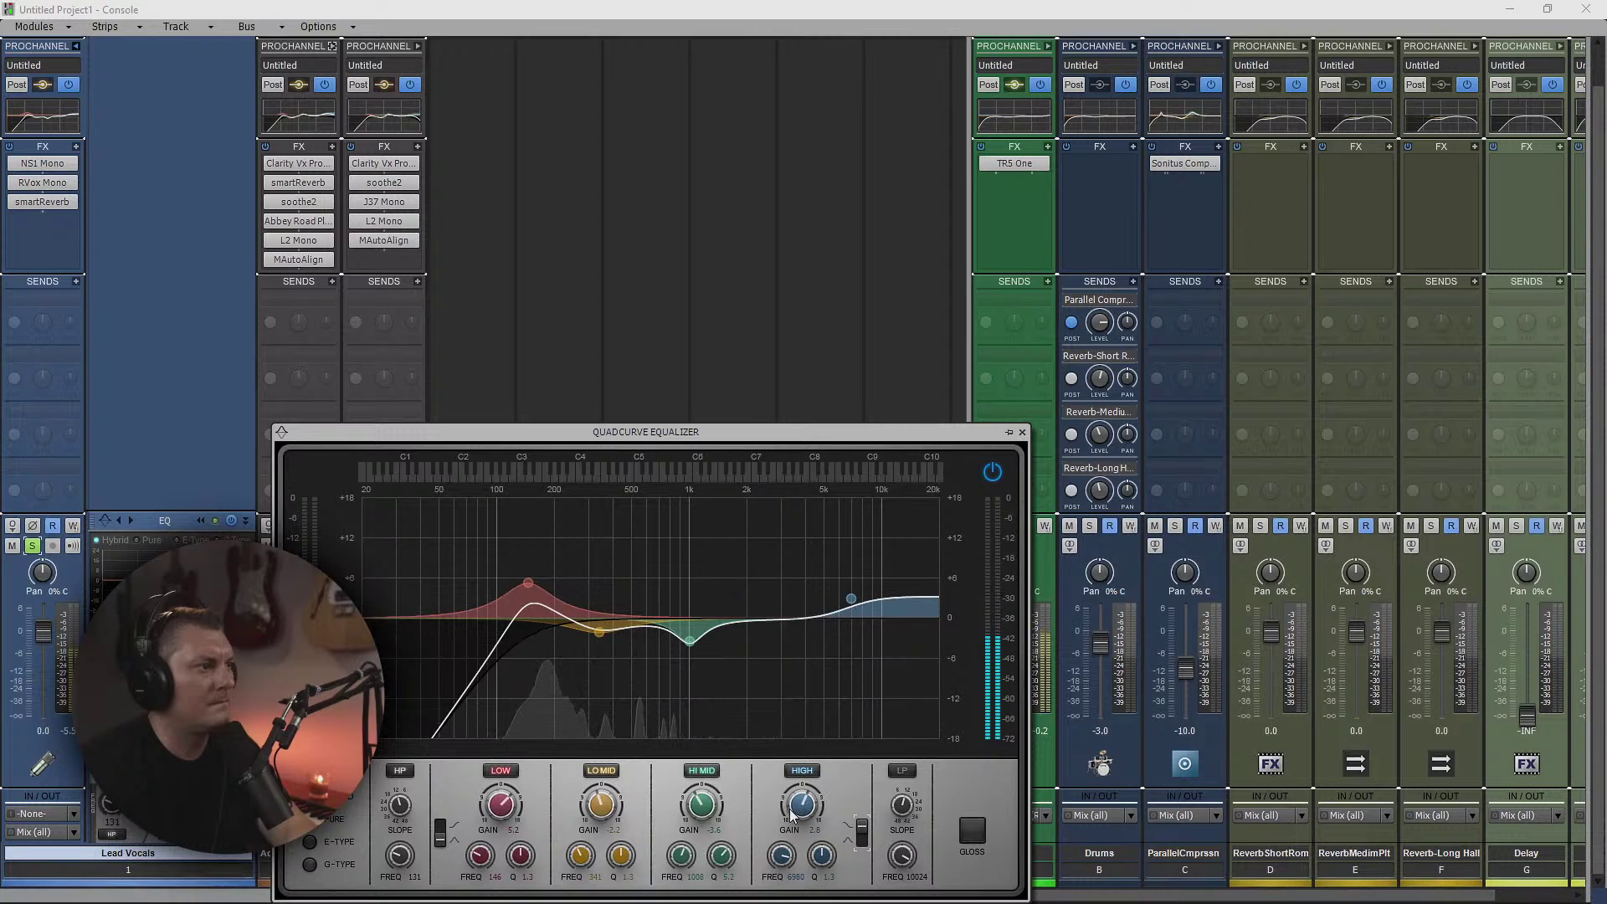
drag(851, 599, 852, 599)
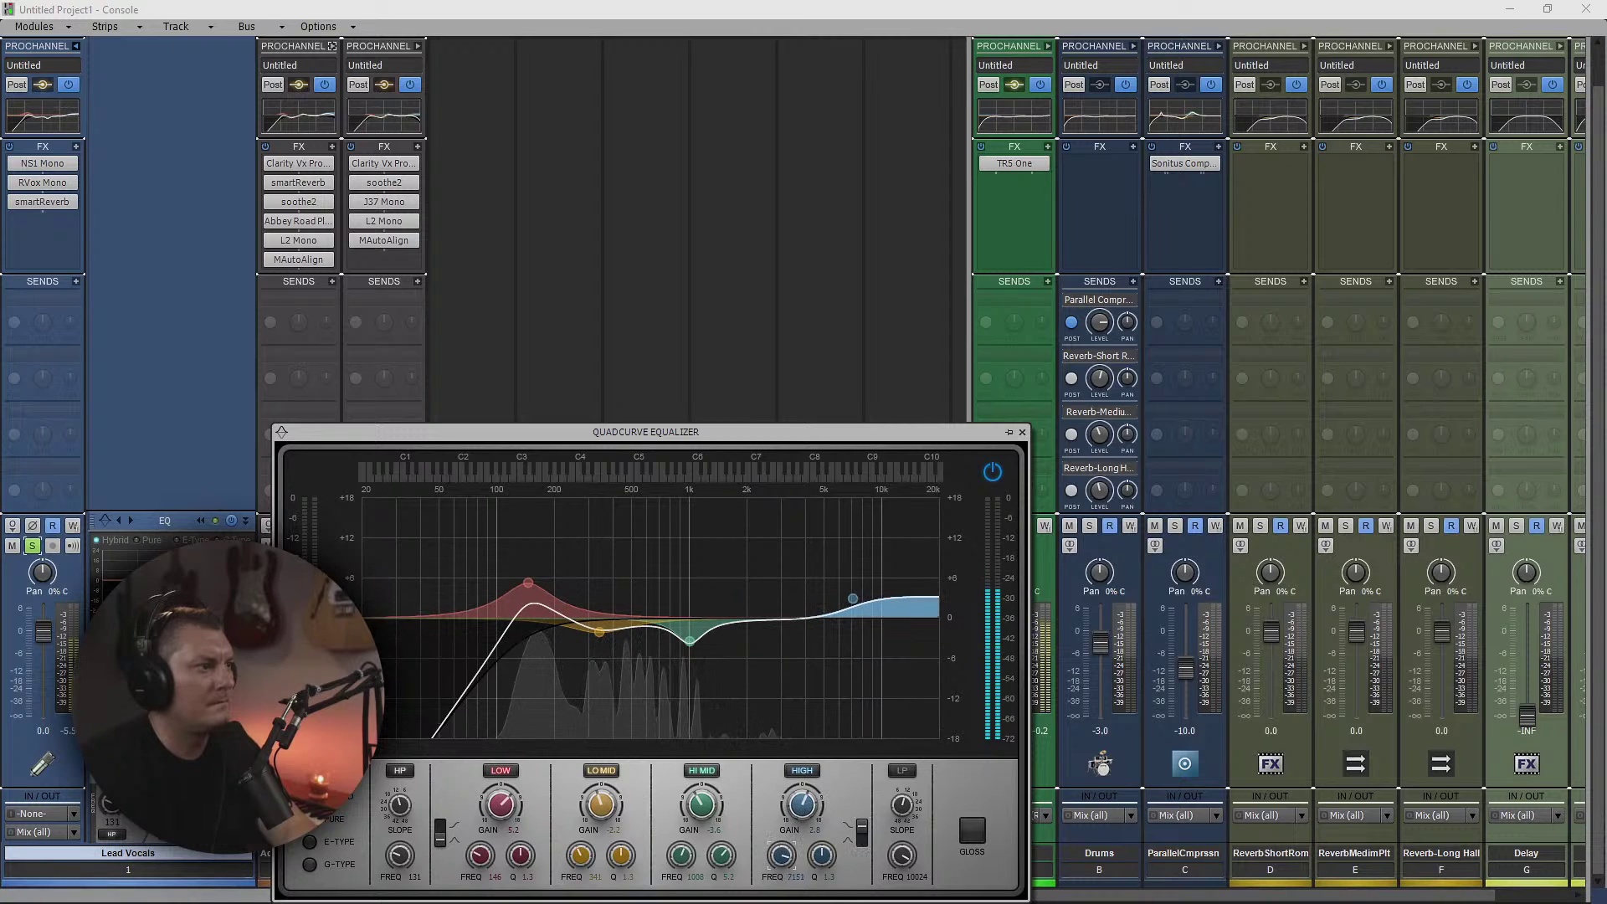
click(1022, 432)
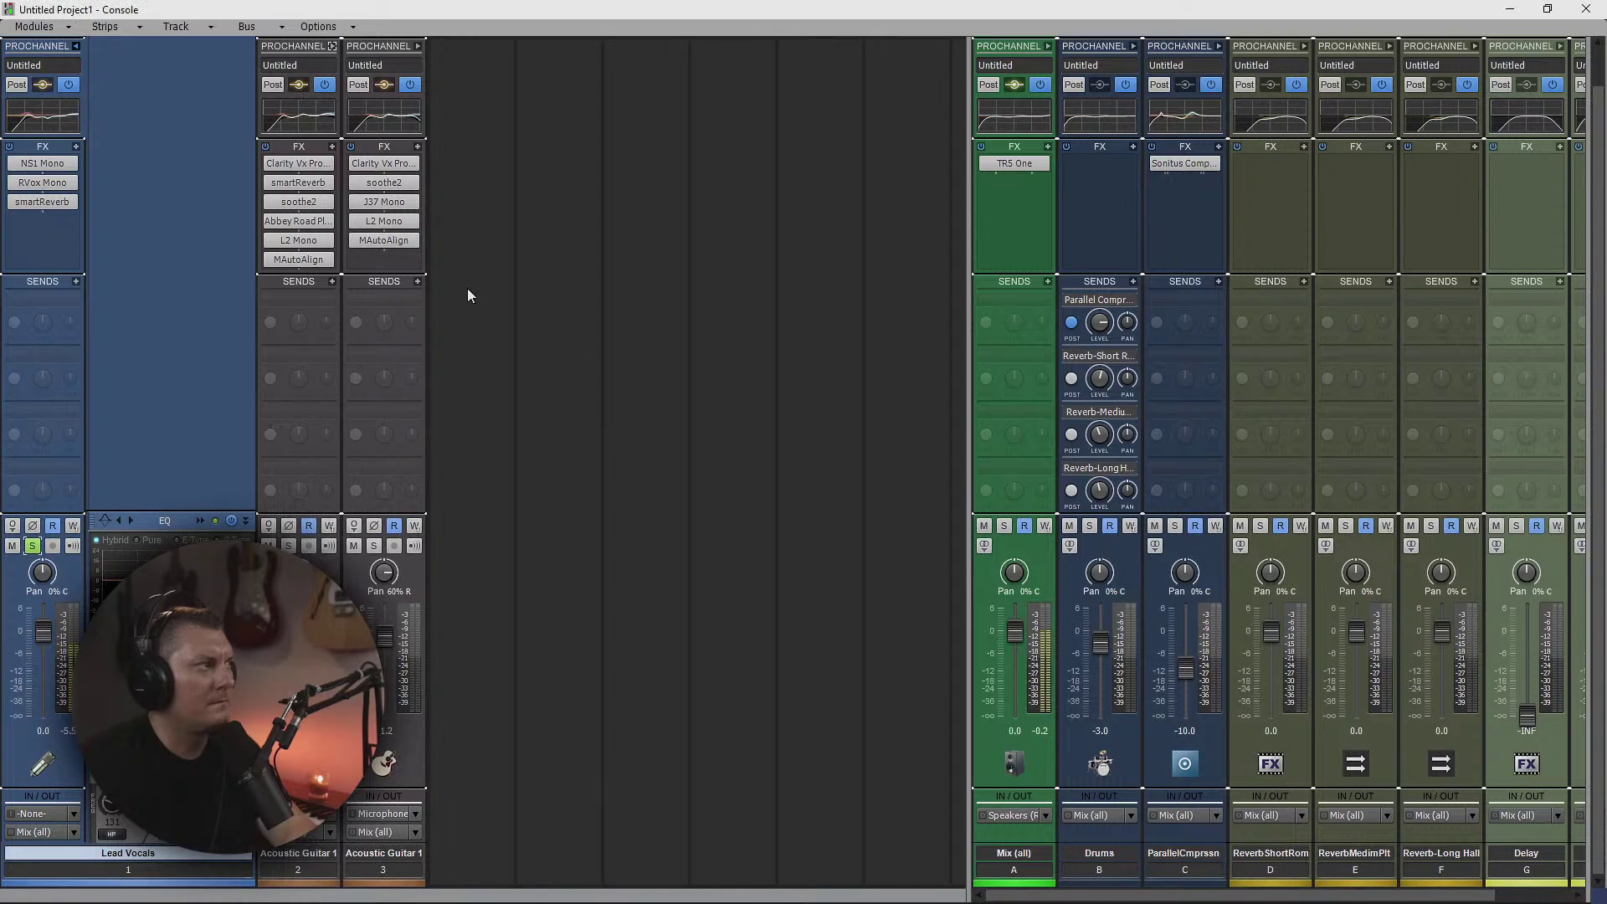
- Collapse the Lead Vocals ProChannel, unsolo the track and close the console to return to the track view
click(76, 46)
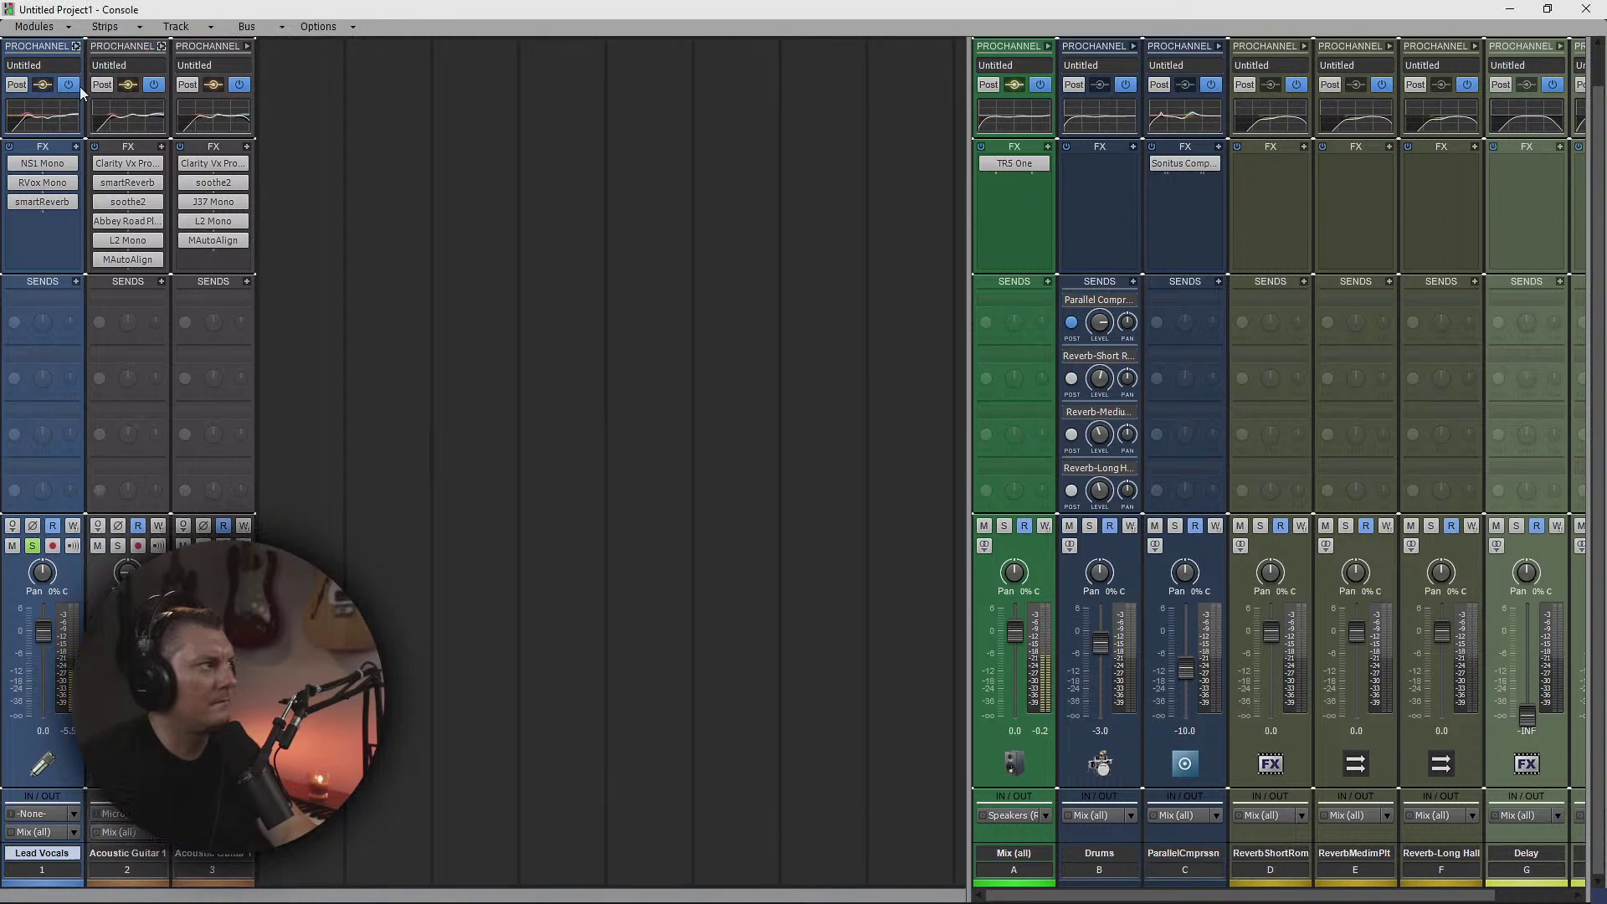
click(52, 545)
click(31, 546)
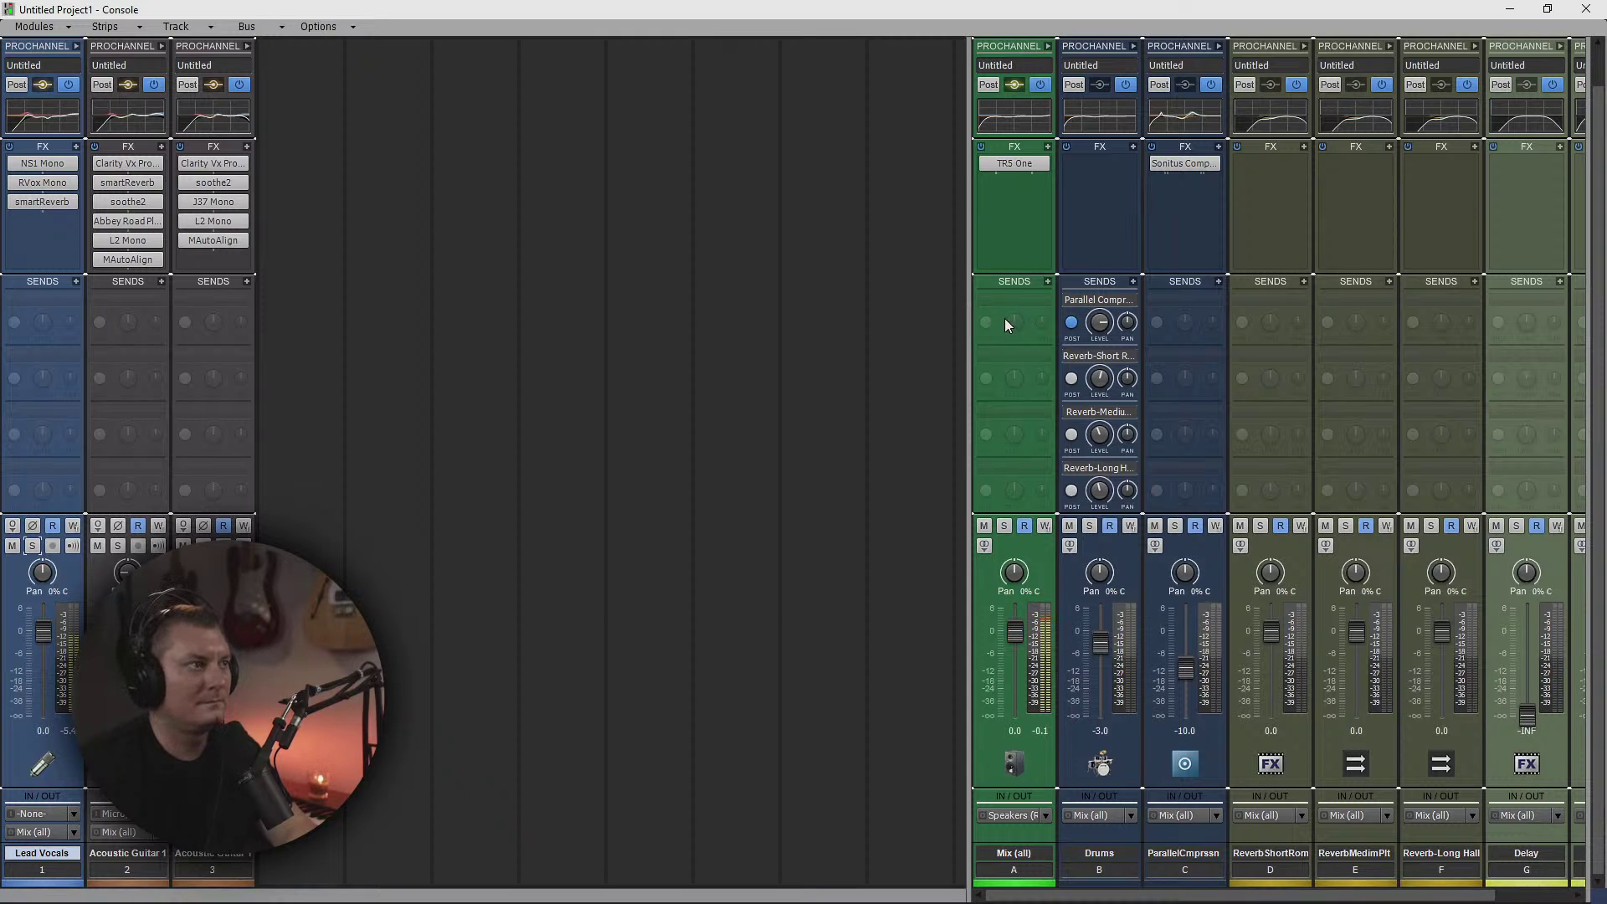
click(1580, 8)
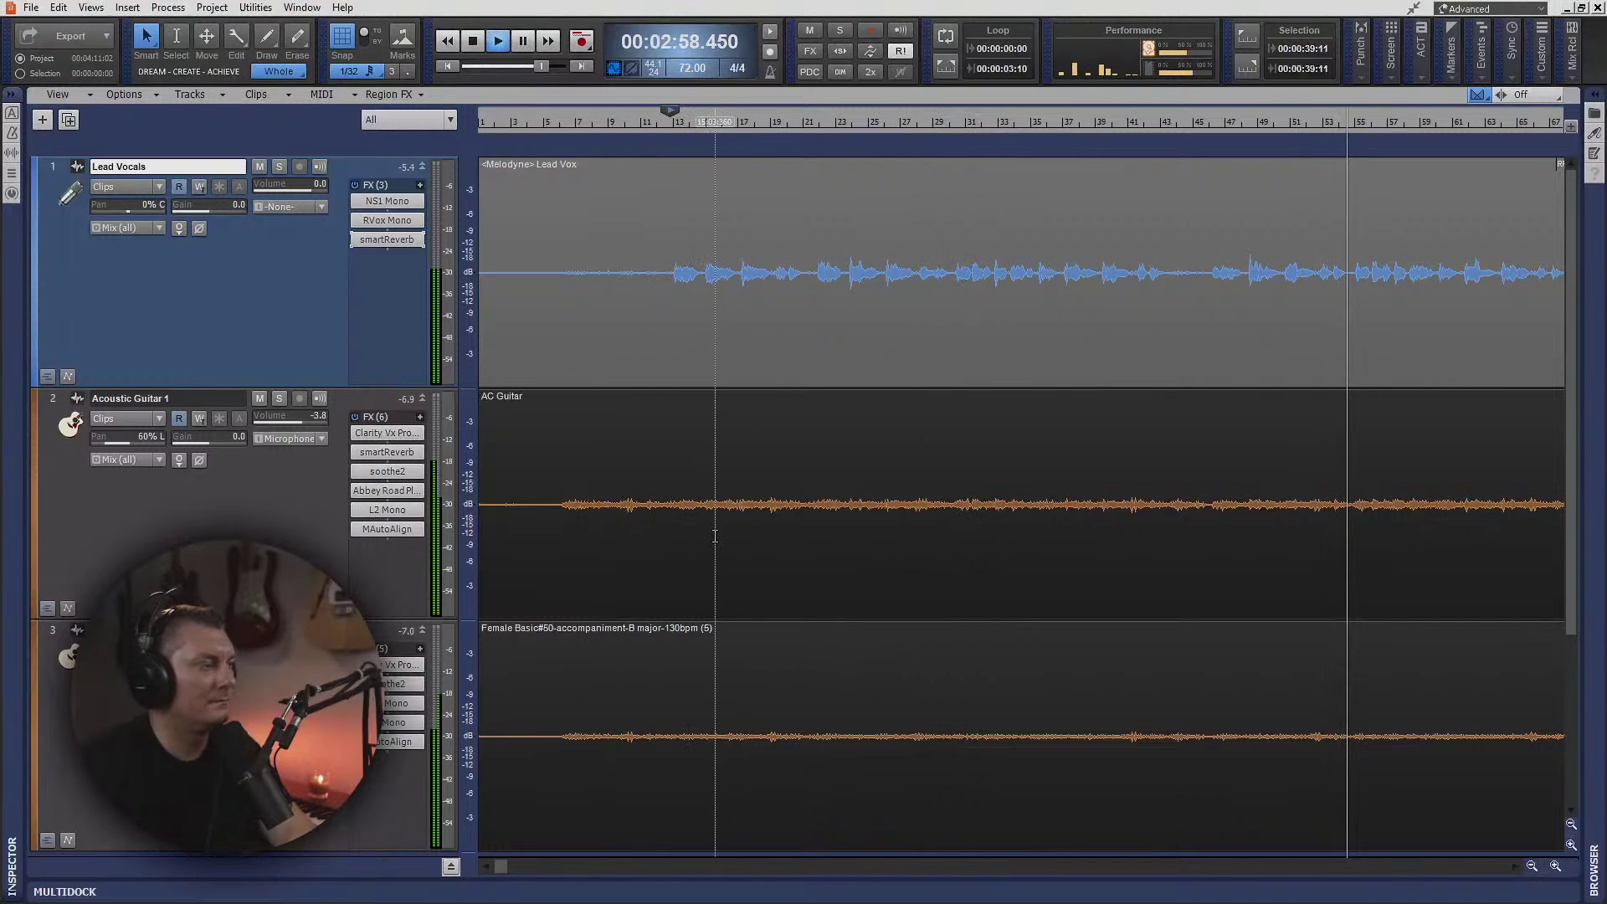
- Set the pre-delay of the smartReverb on Lead Vocals to 5 ms and close the plug-in
scroll(713, 540, down, 3)
scroll(709, 542, up, 2)
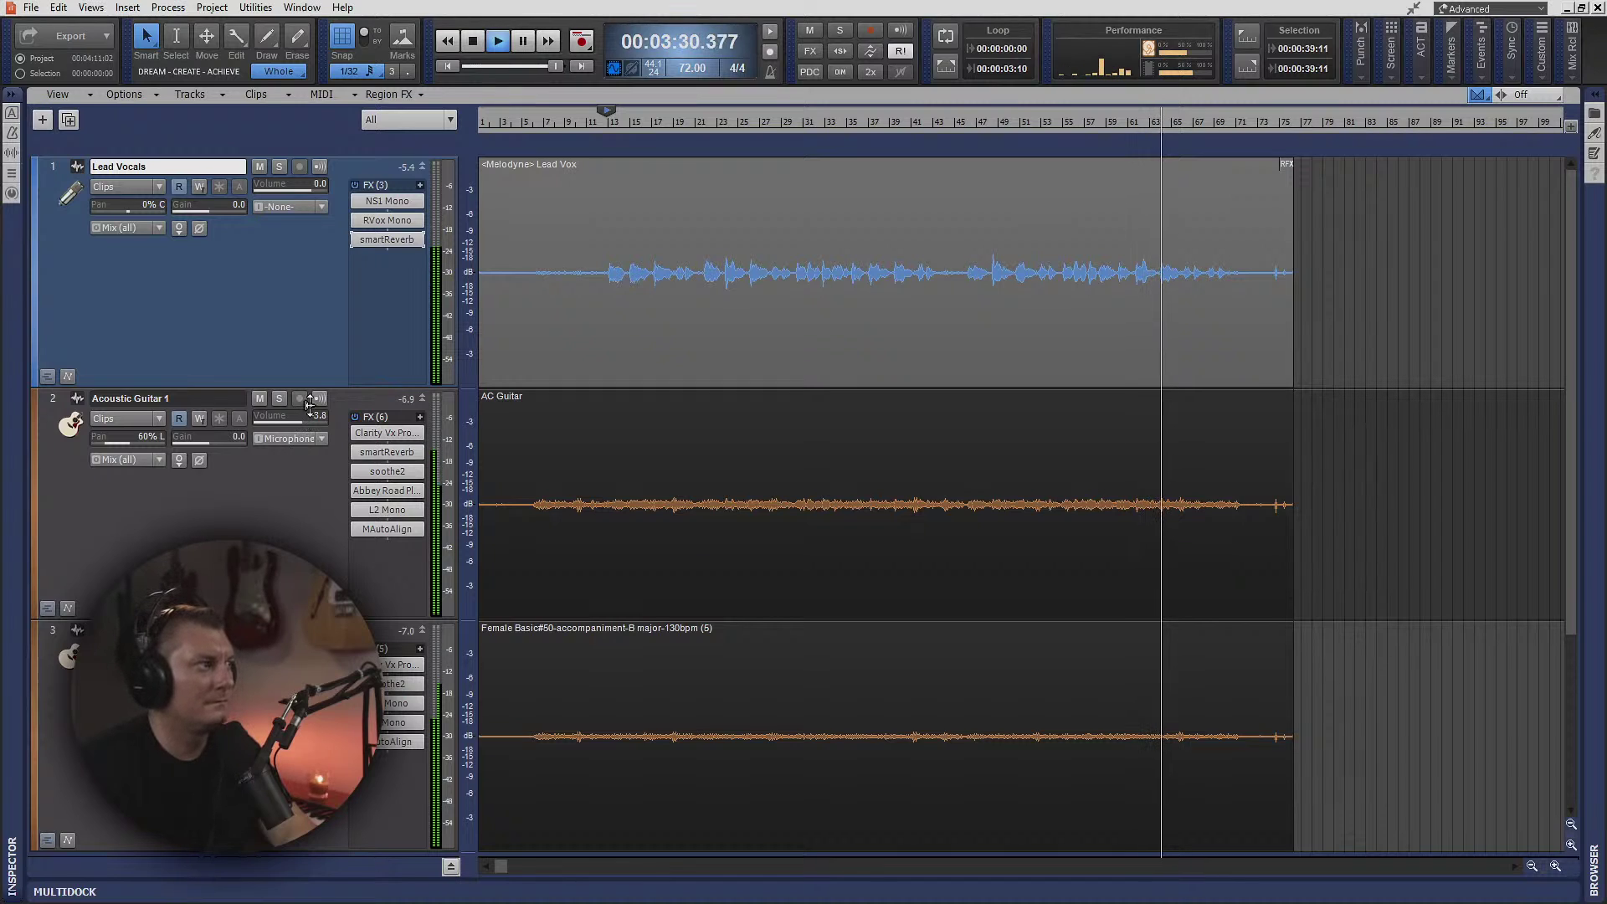
double_click(388, 237)
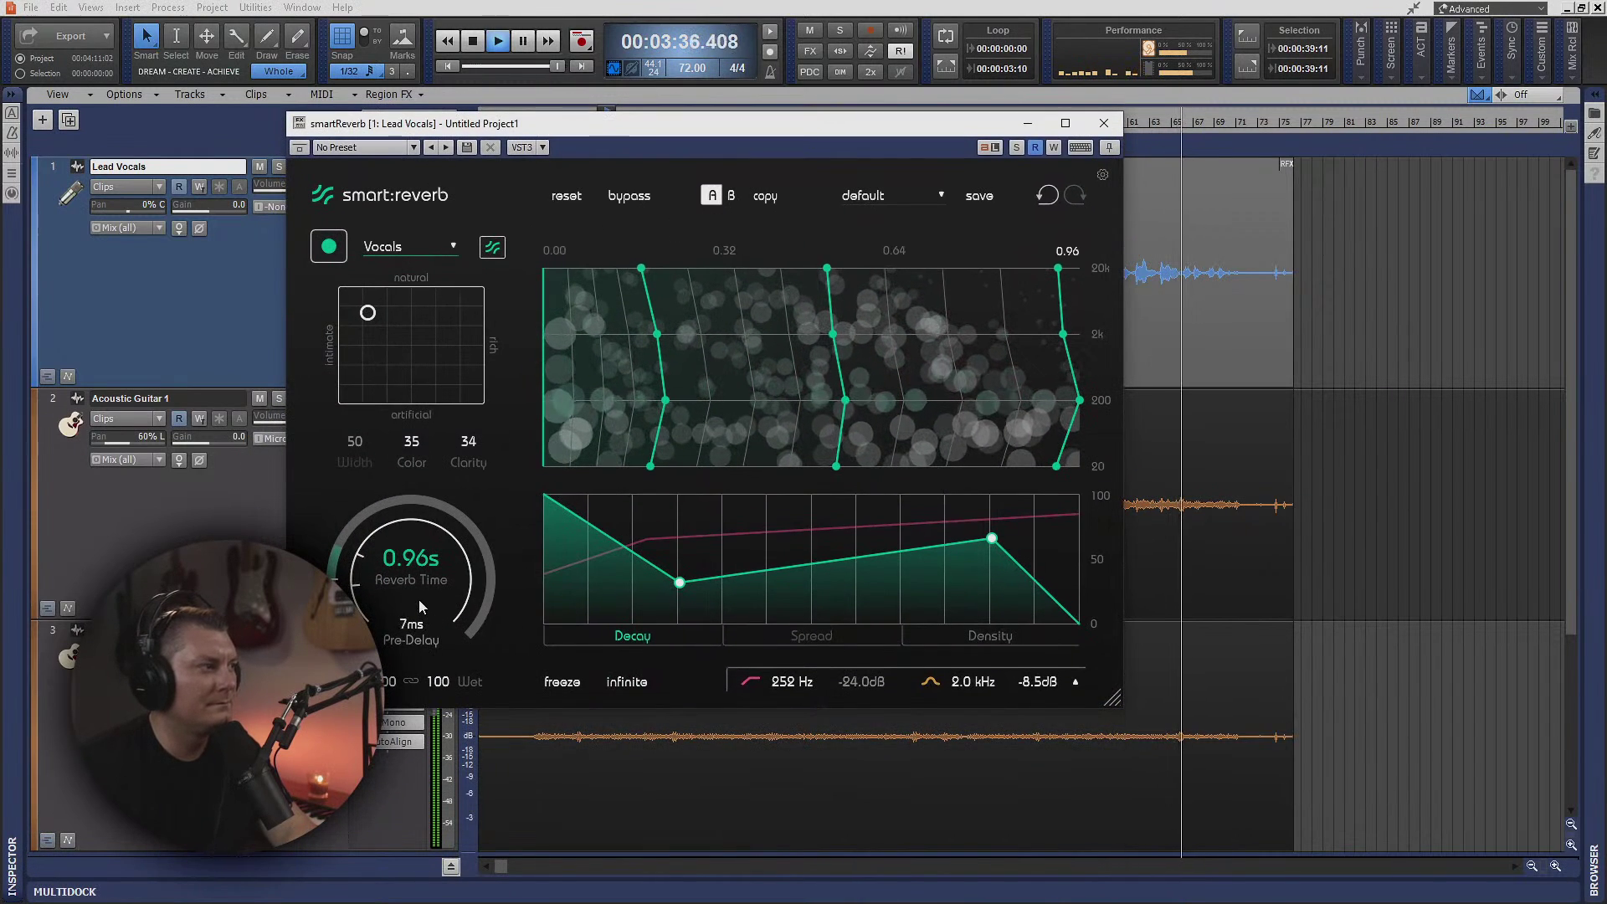
mouse_move(419, 599)
mouse_down()
mouse_move(418, 584)
mouse_move(425, 602)
mouse_up()
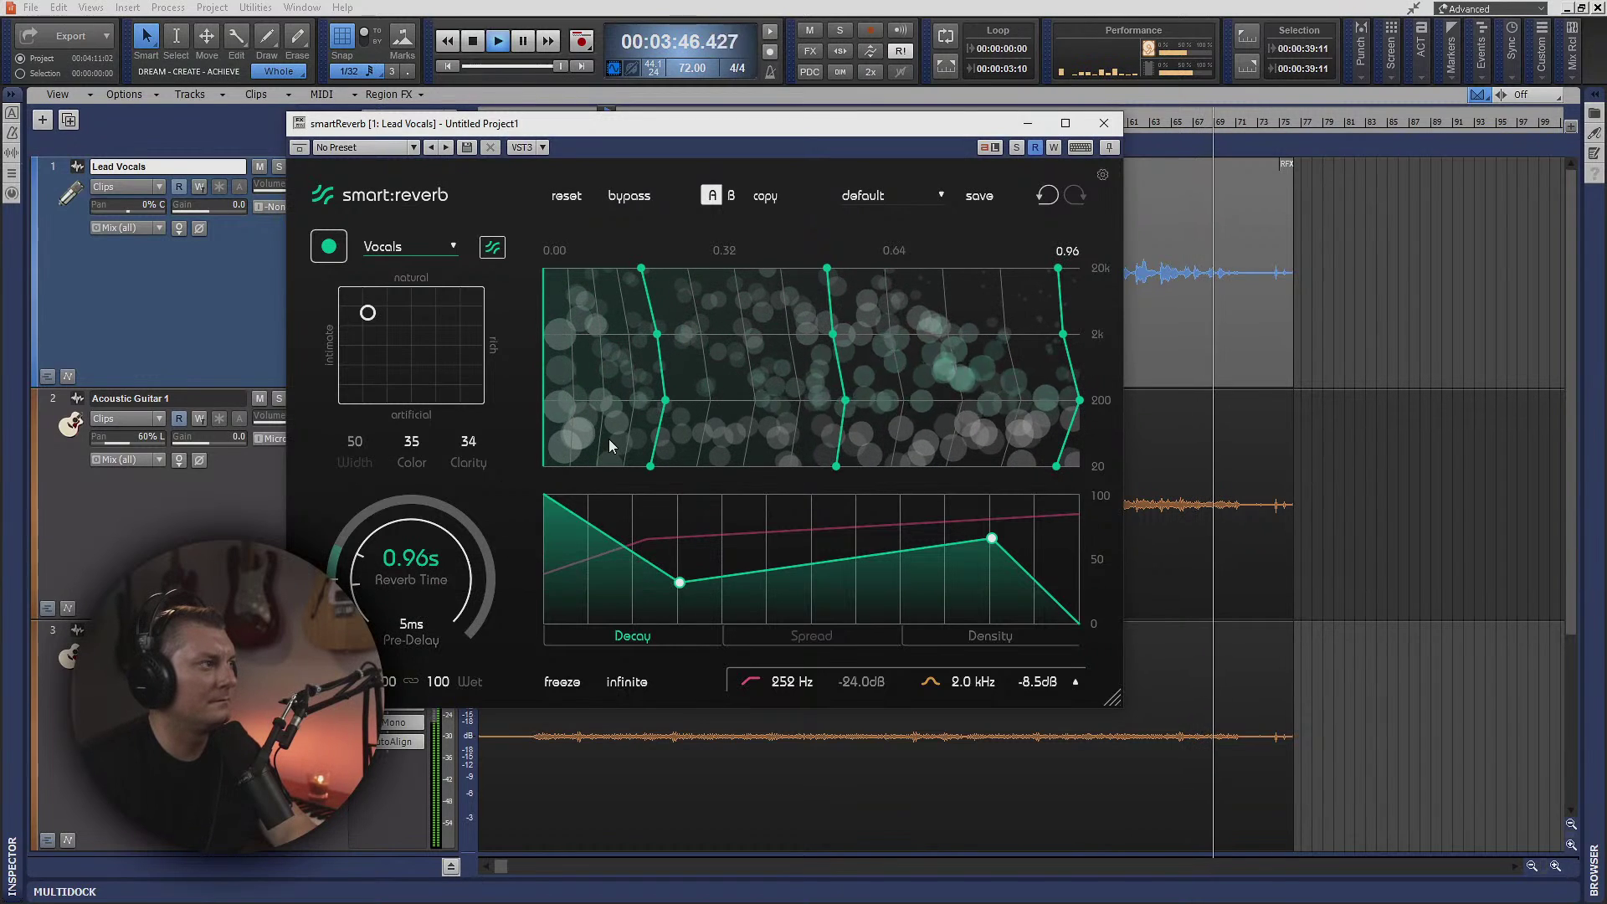
click(1103, 123)
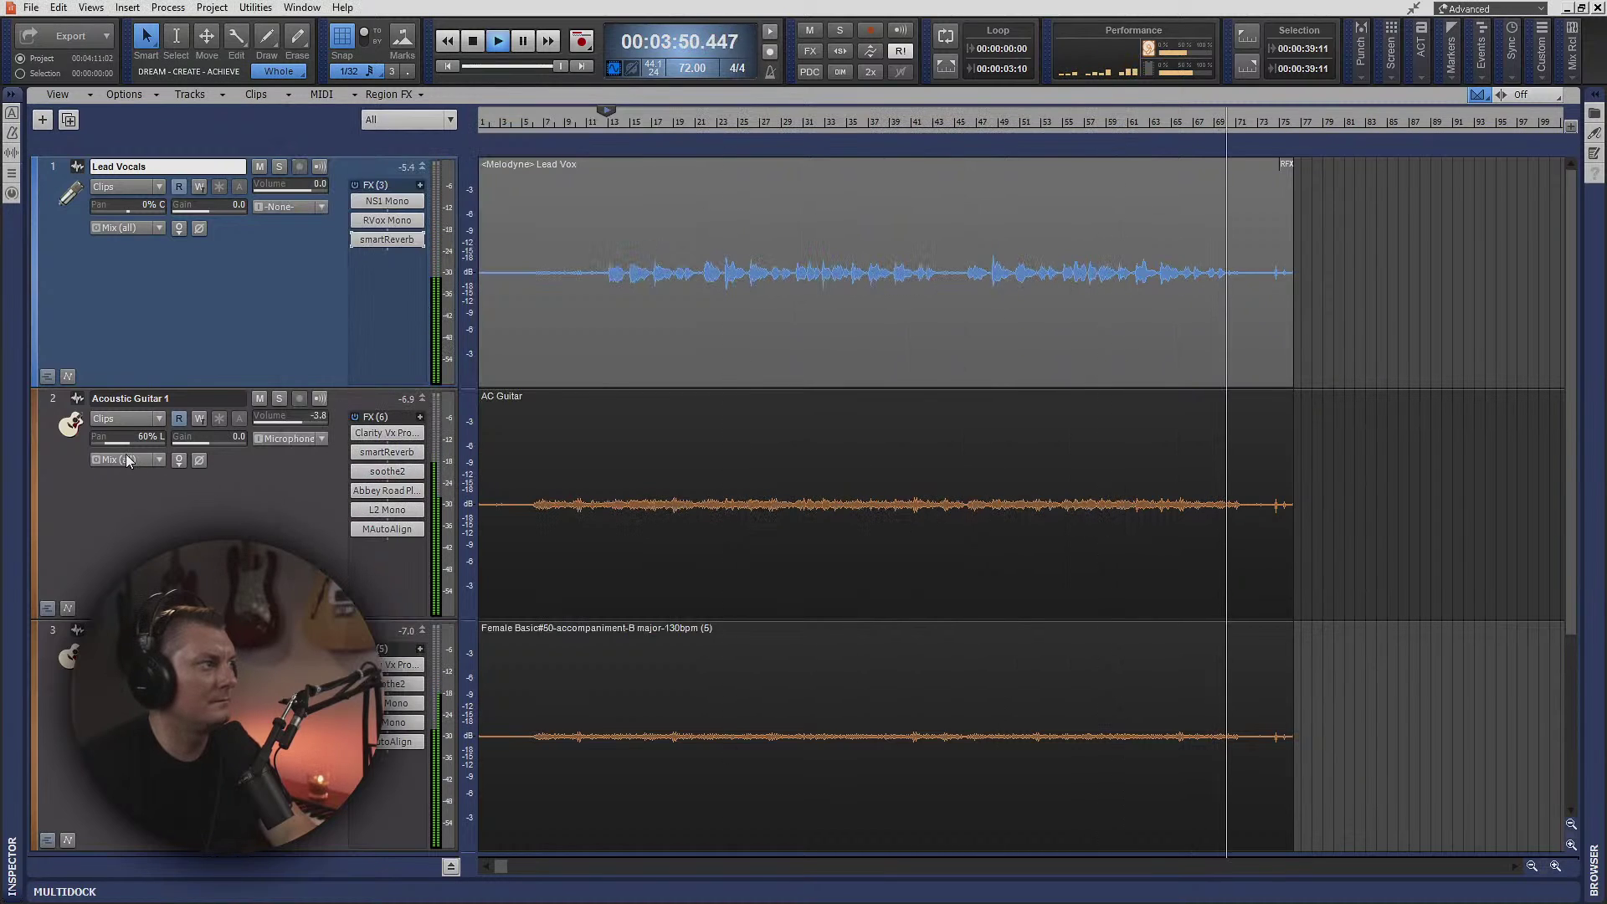
- Pan the Acoustic Guitar 1 on track 2 to 40% left and stop playback
drag(126, 436, 137, 436)
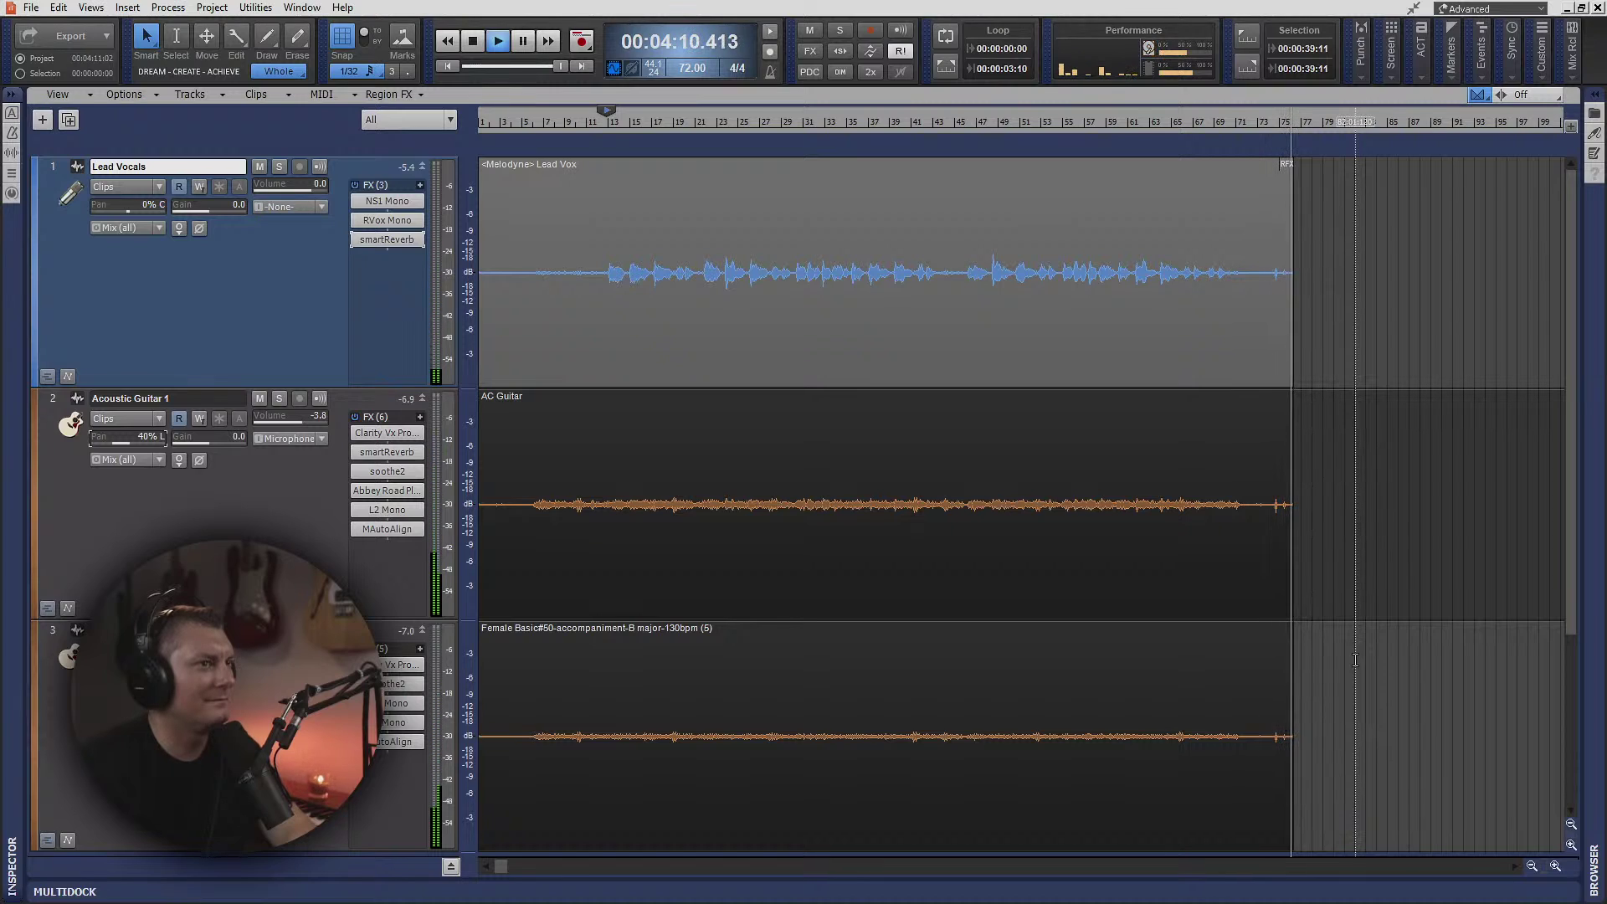
key(space)
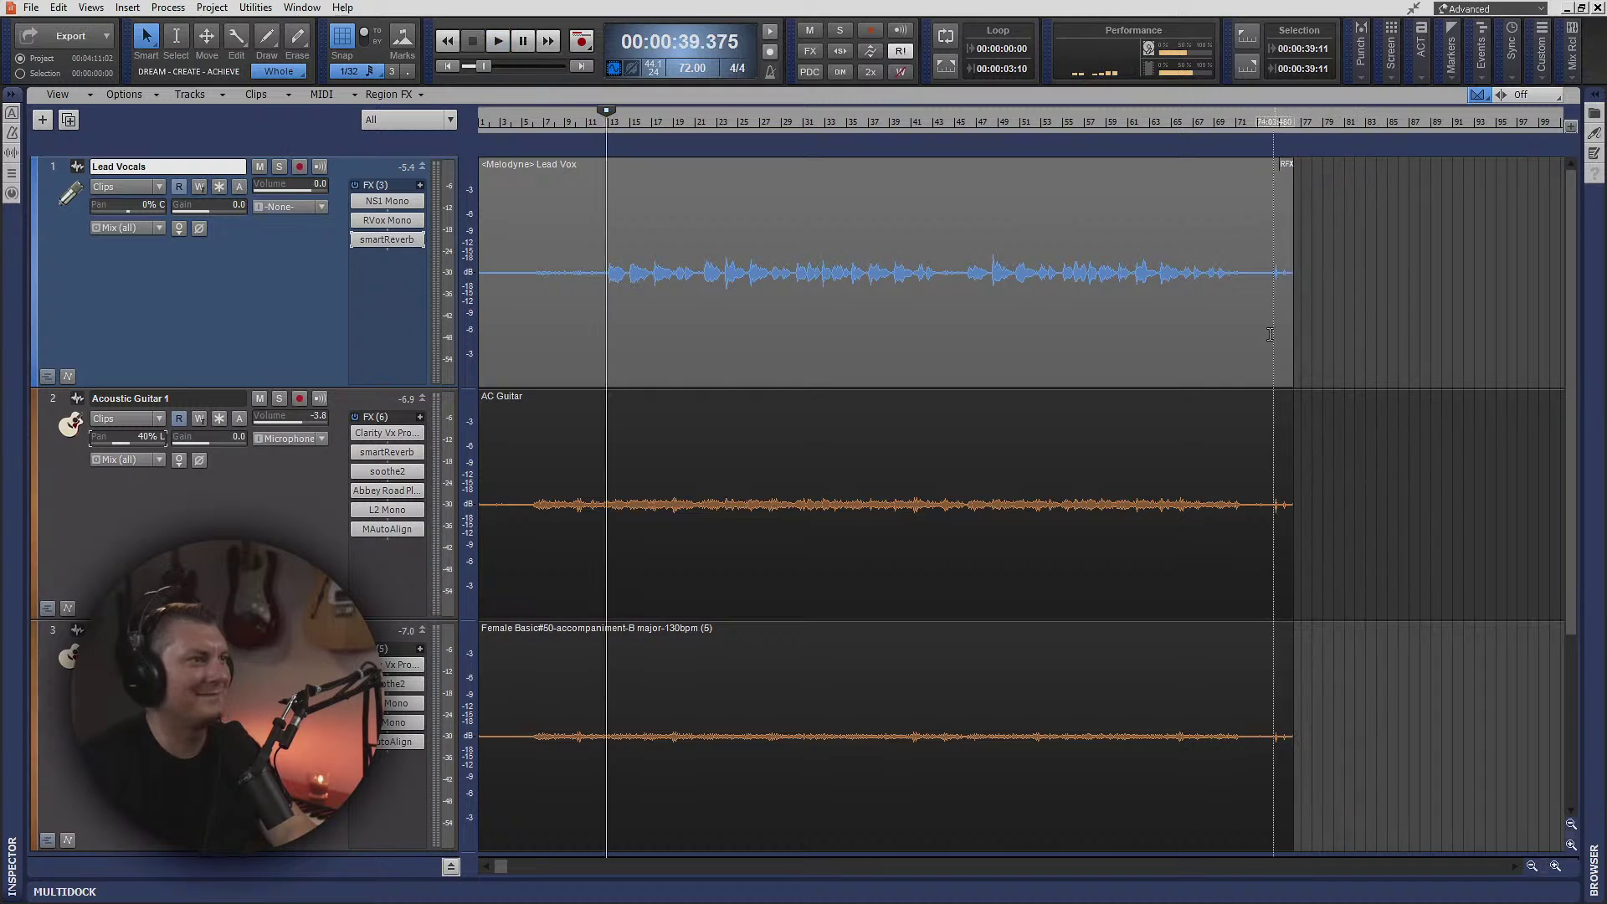
- Render the Melodyne Region FX into the Lead Vox clip and trim the ends of all three clips to about 3:56
click(1286, 164)
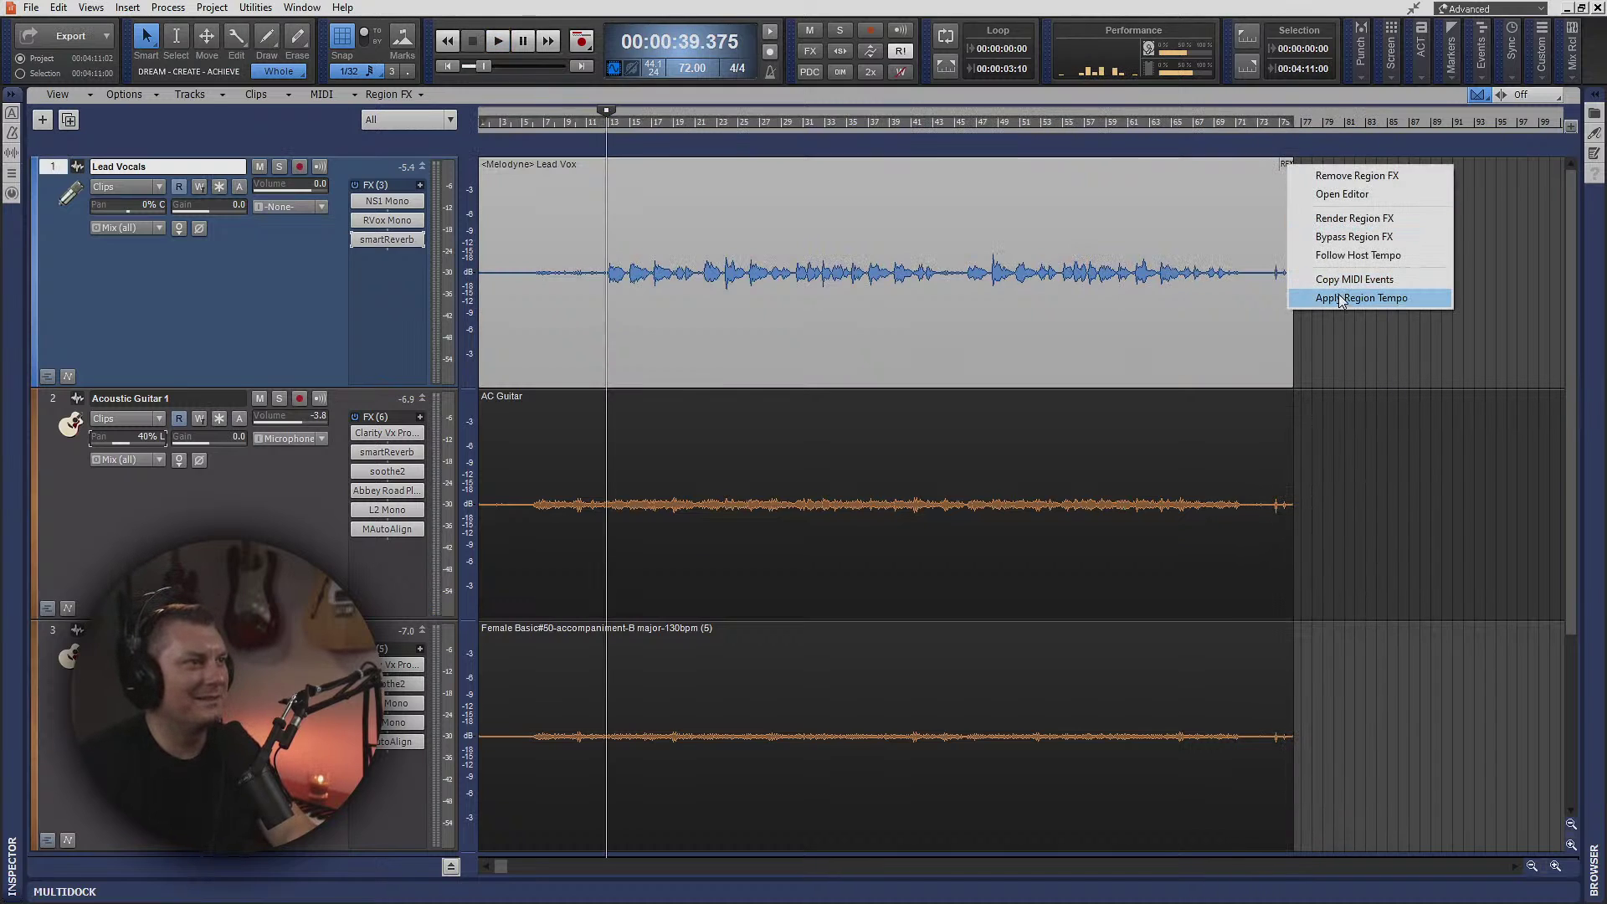
click(1356, 218)
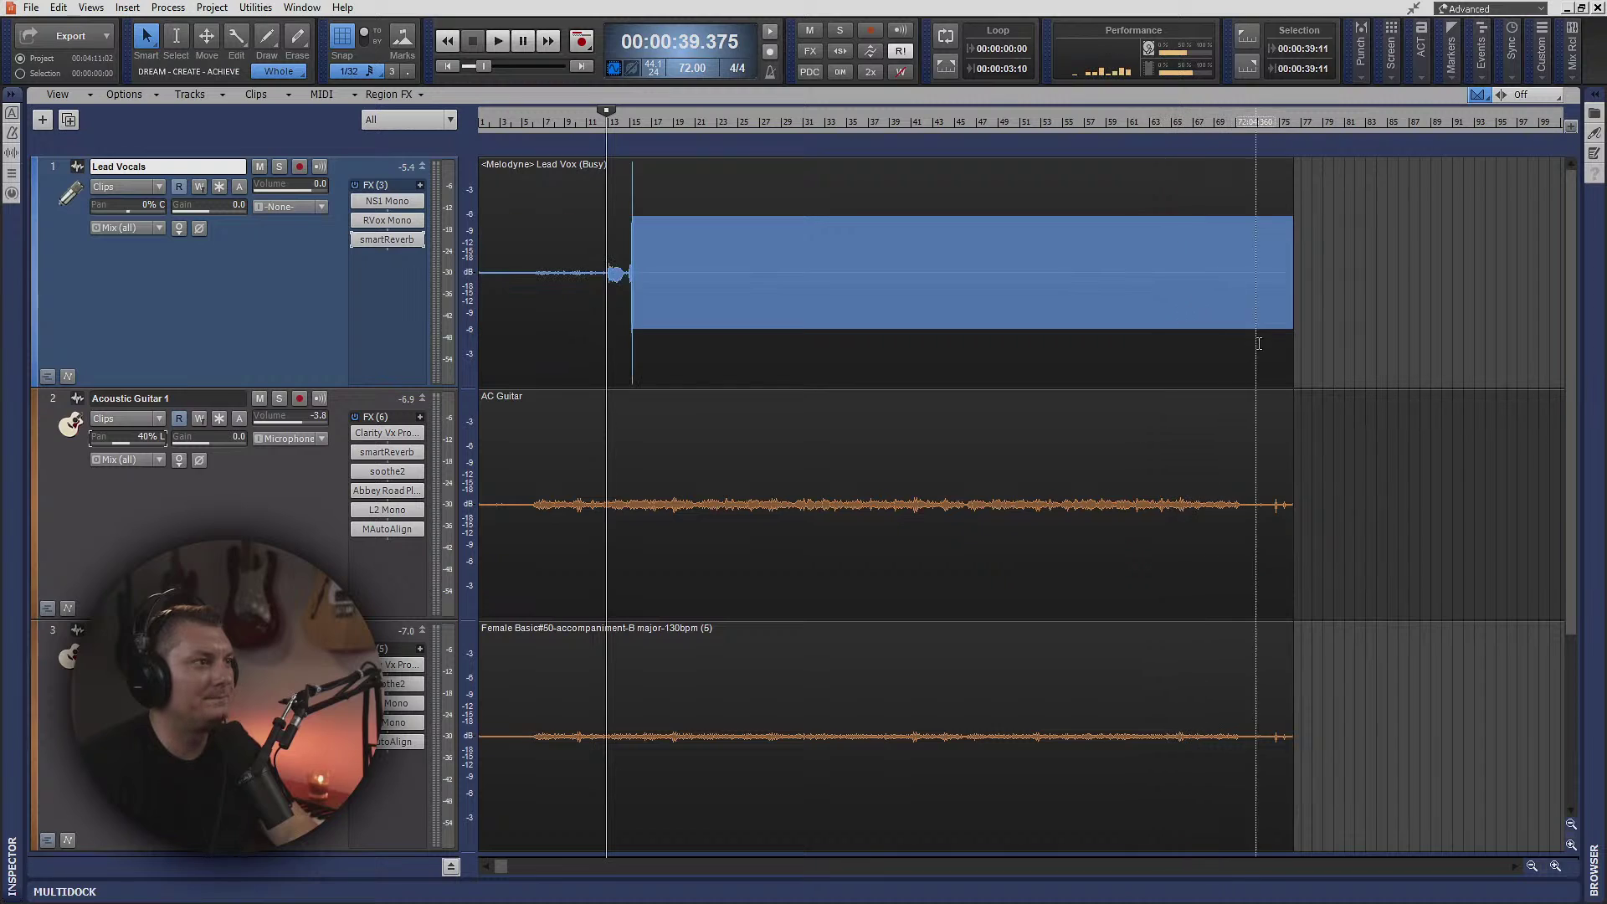
key(ctrl+a)
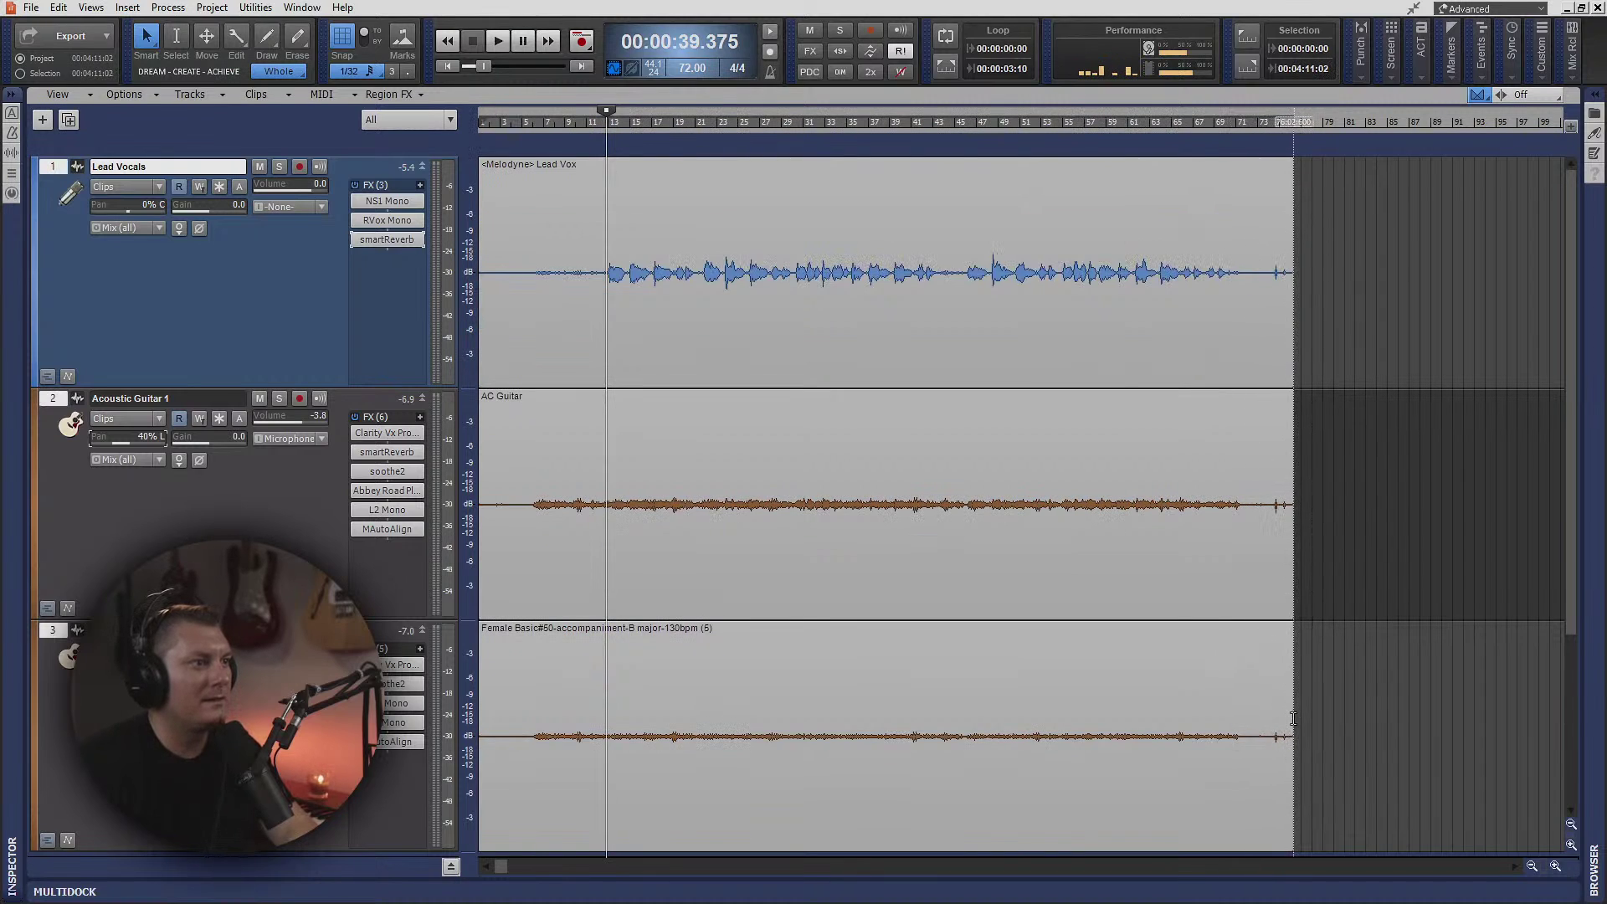
drag(1291, 718, 1246, 670)
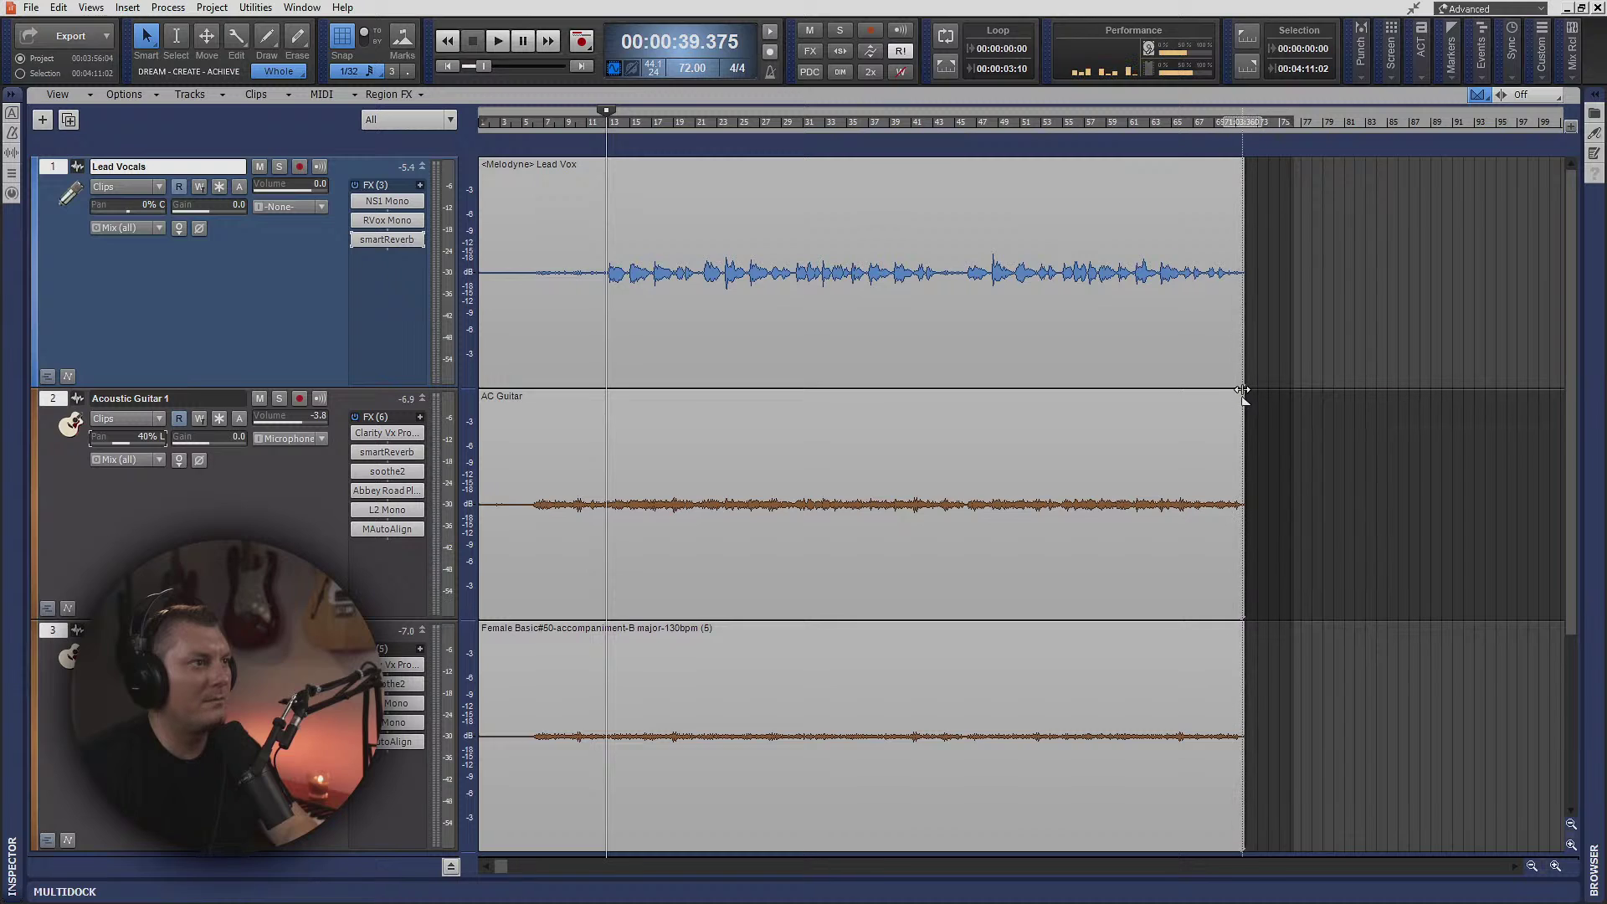
- Add a short fade-out to the ends of all three clips and trim their silent starts to about 16 seconds
drag(1242, 390, 1233, 393)
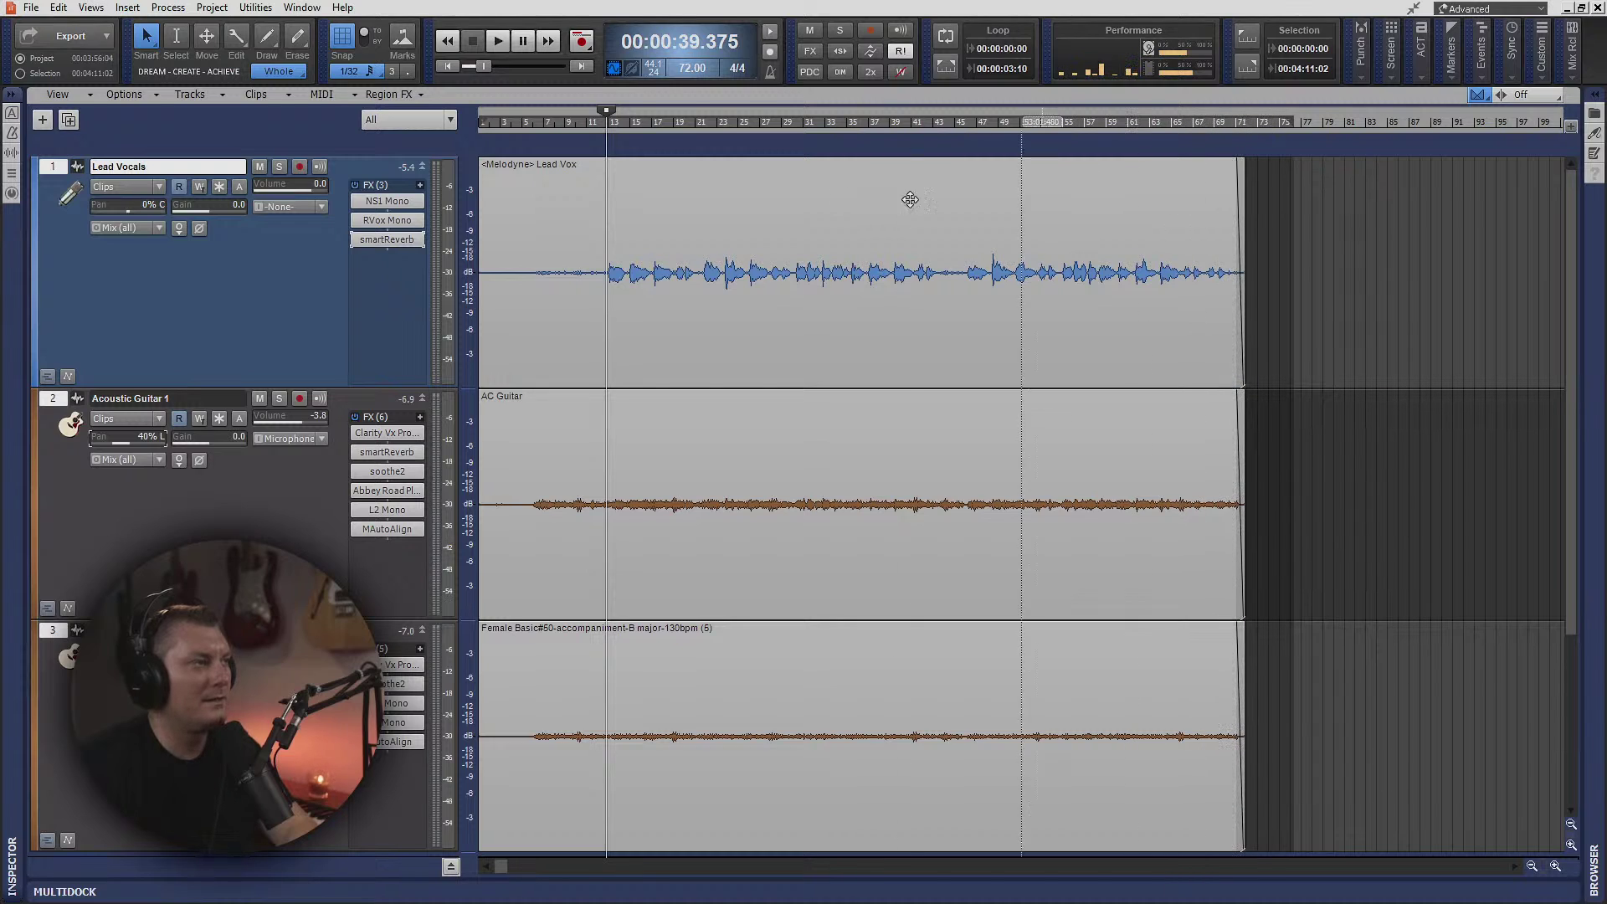
click(527, 557)
key(i)
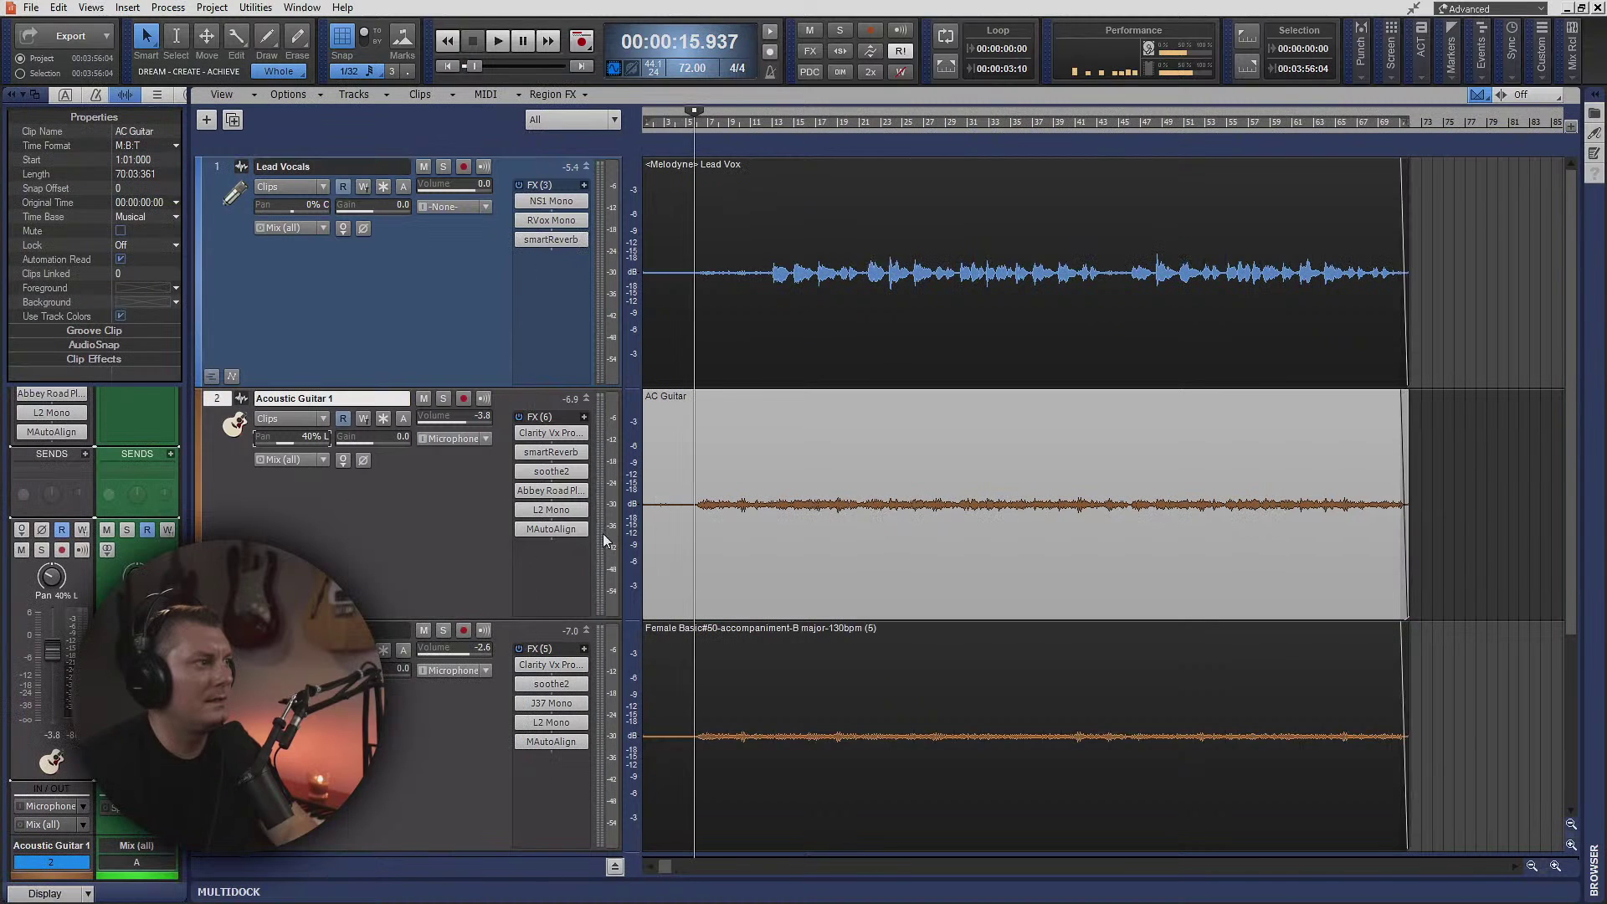
key(i)
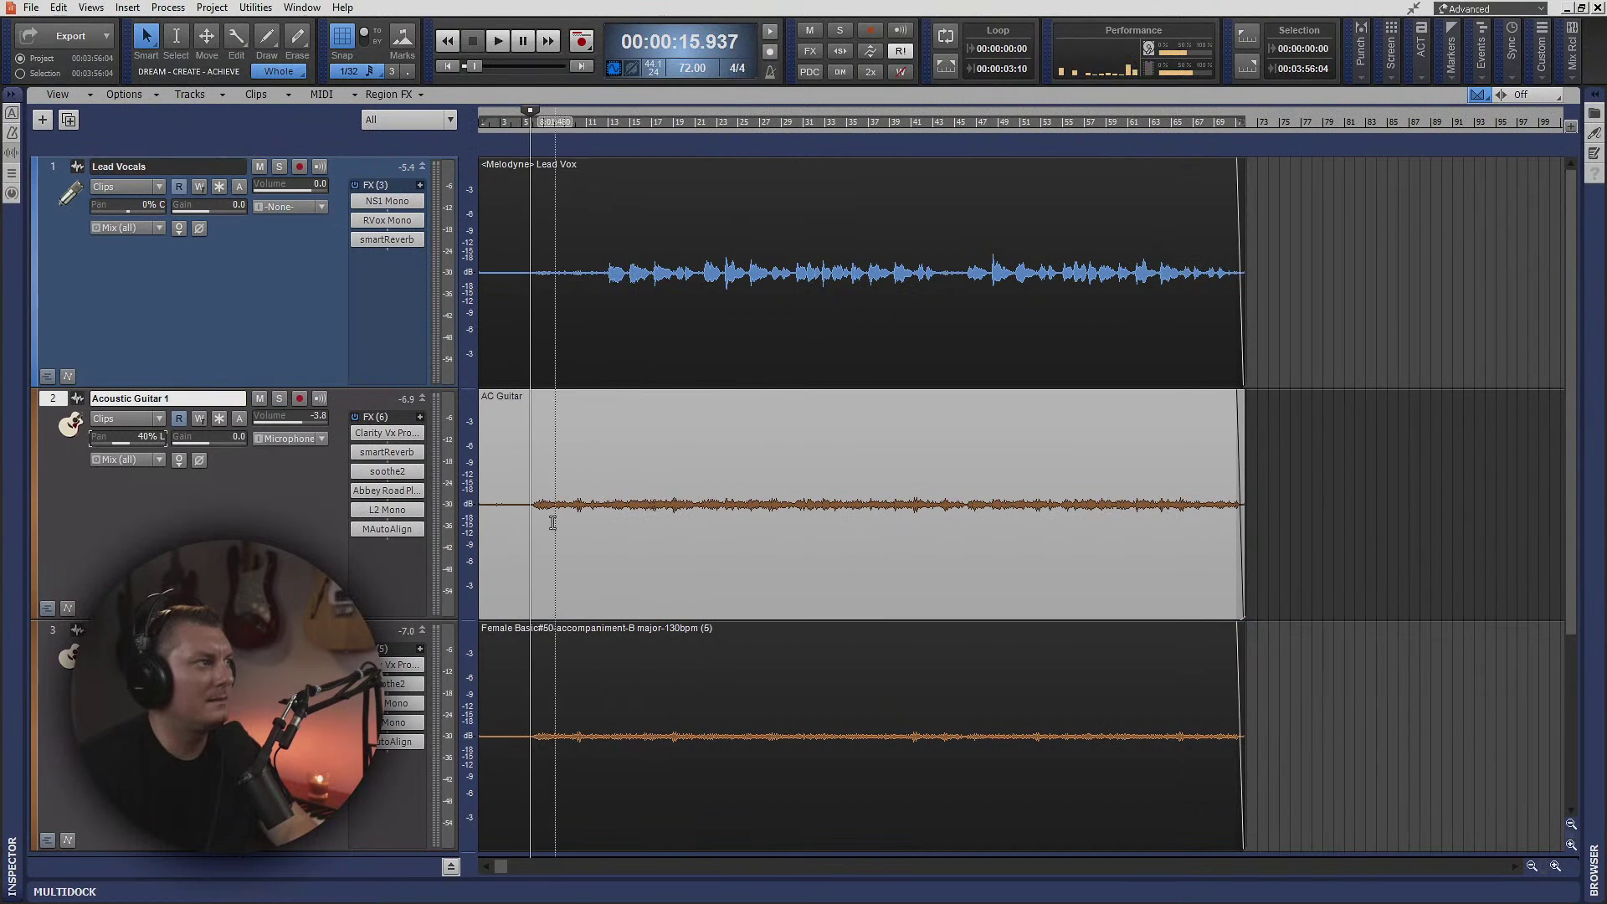
click(528, 538)
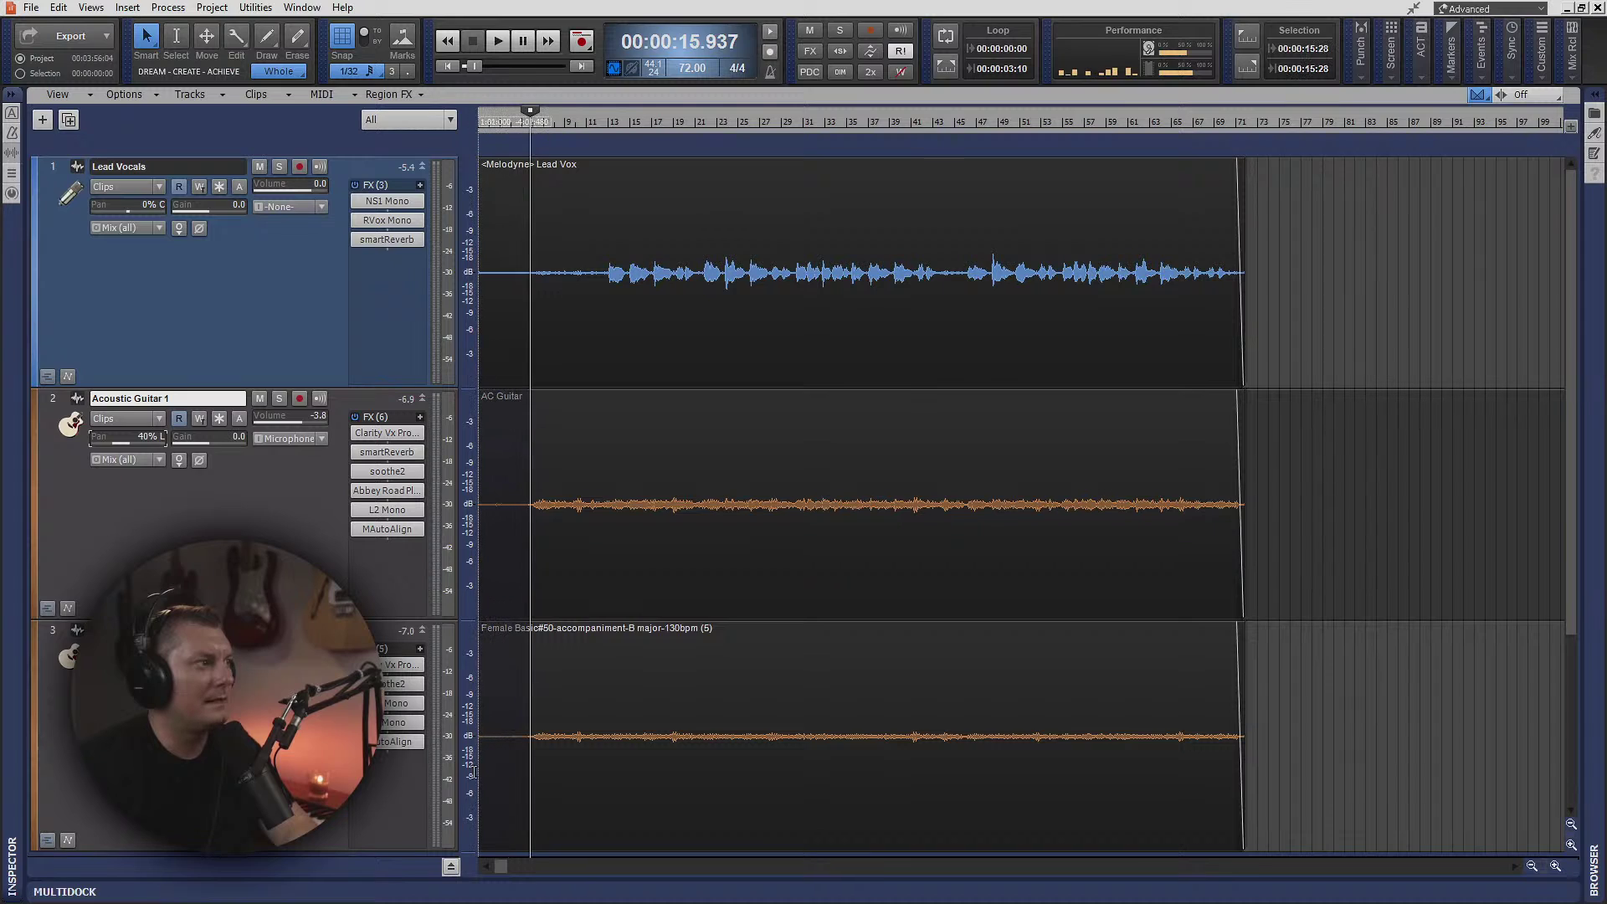
drag(481, 736, 533, 169)
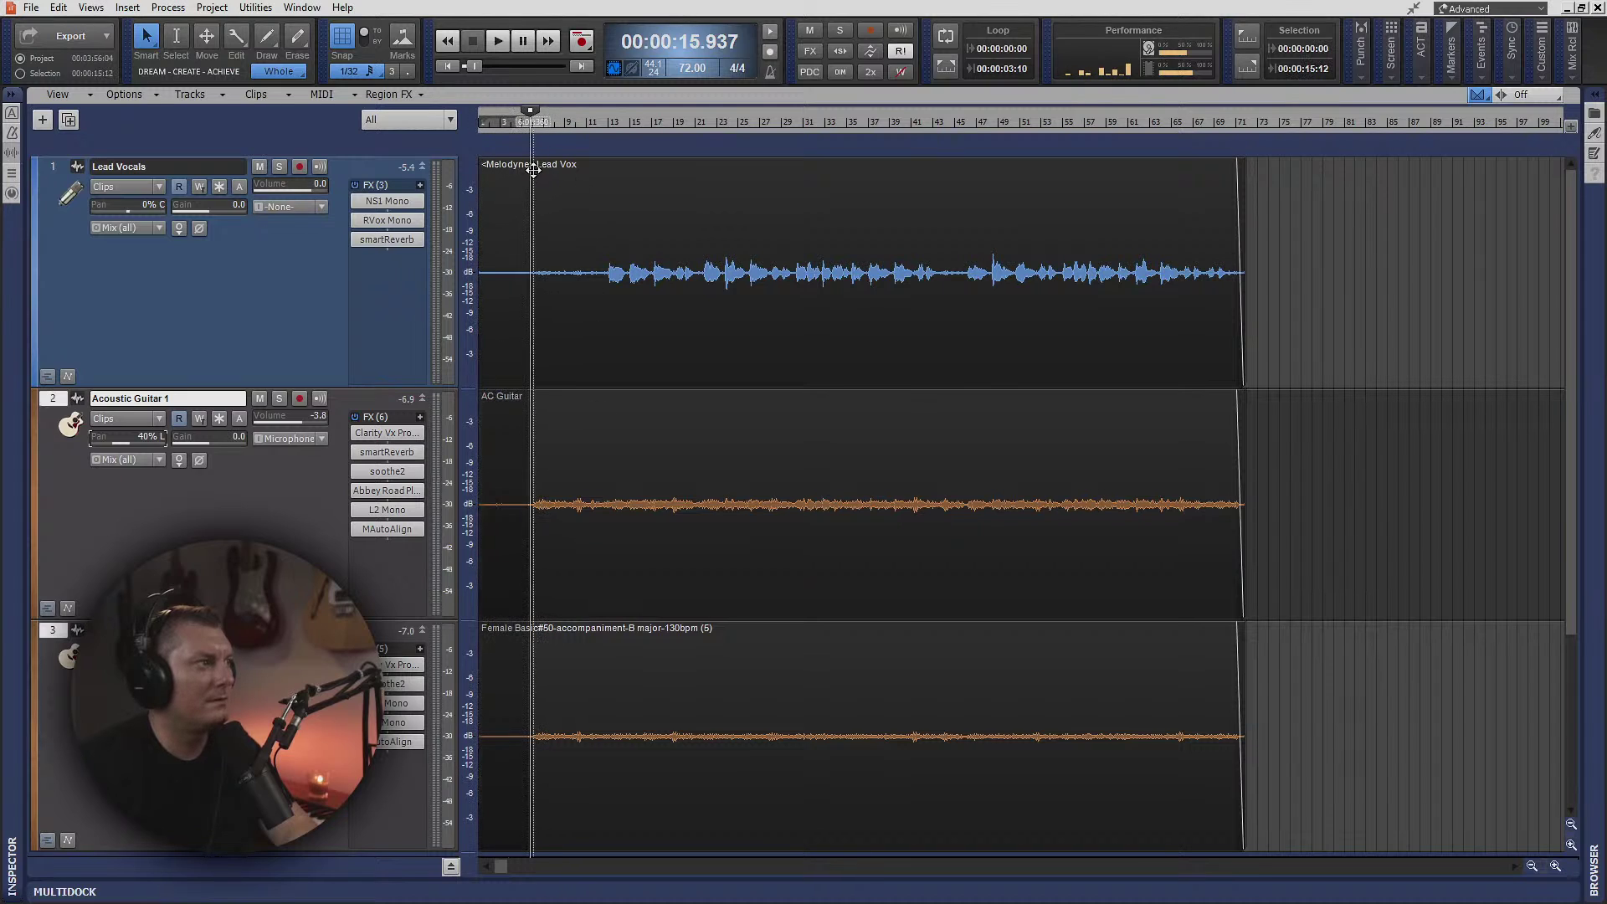
click(532, 291)
drag(480, 747, 533, 747)
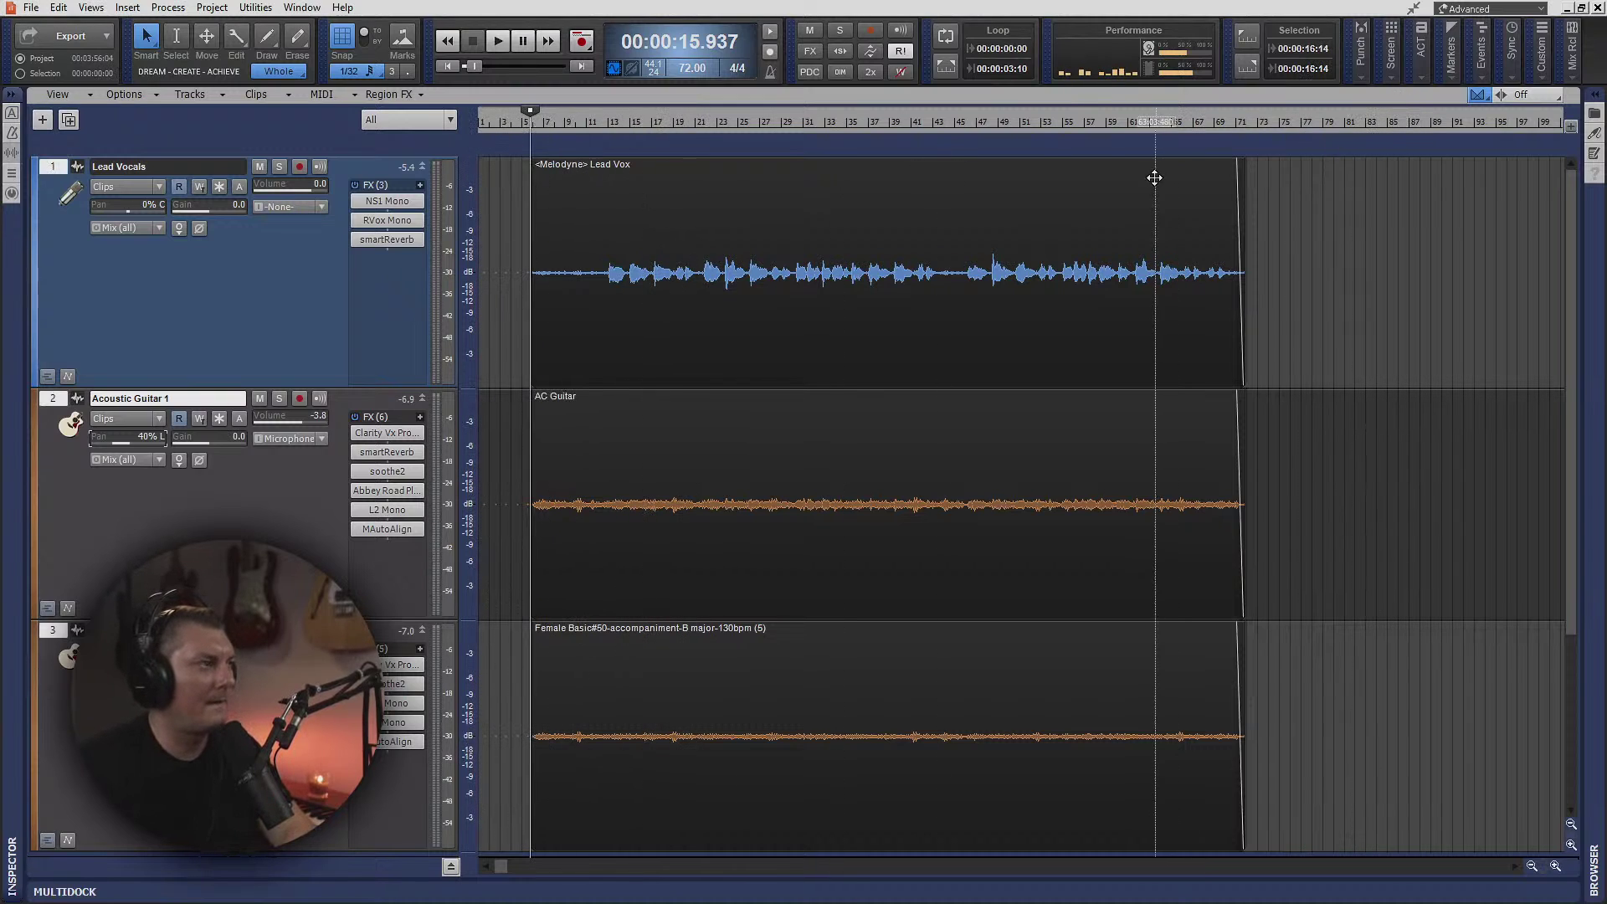
- Set Ripple Edit to All, move all clips to the beginning of the project and return the playhead to zero
key(ctrl+a)
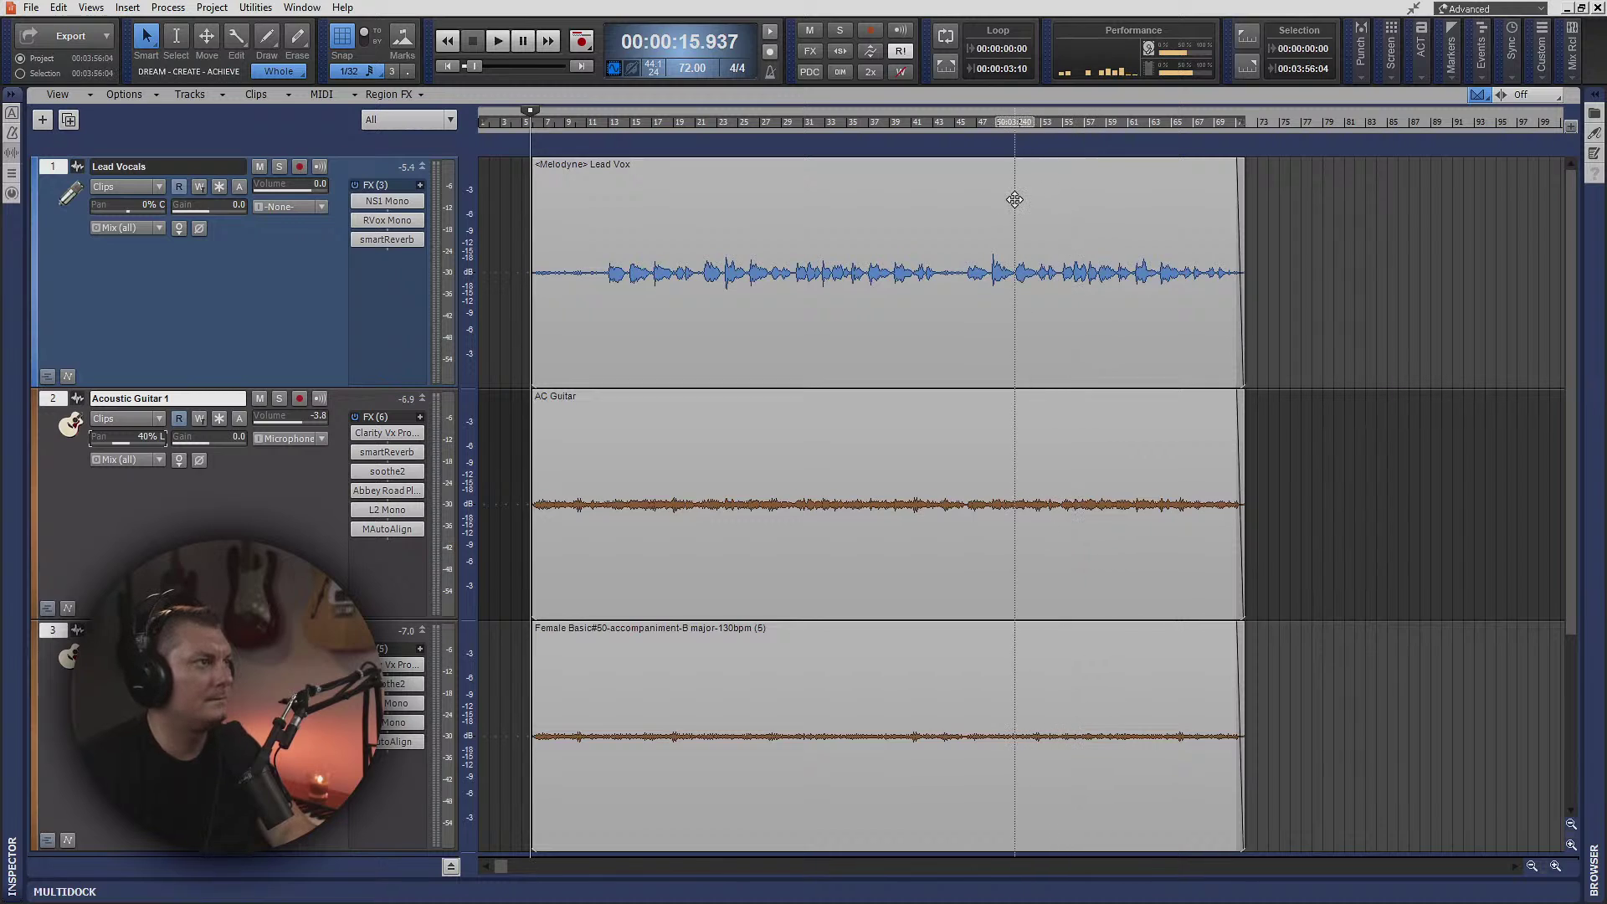
click(576, 187)
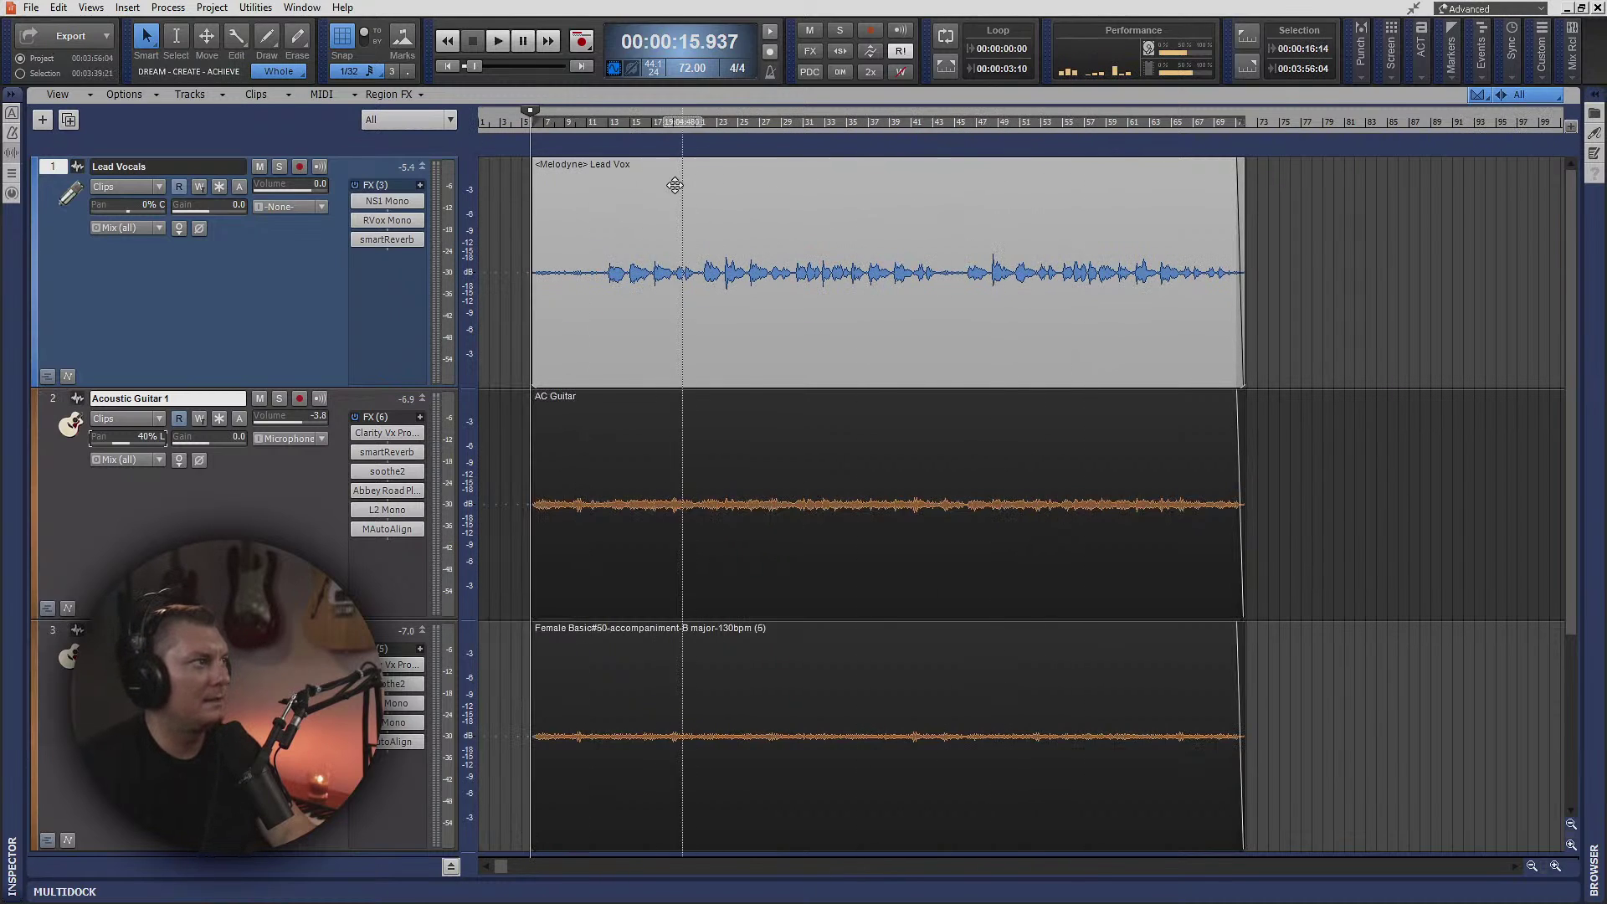
drag(531, 171, 446, 836)
key(Delete)
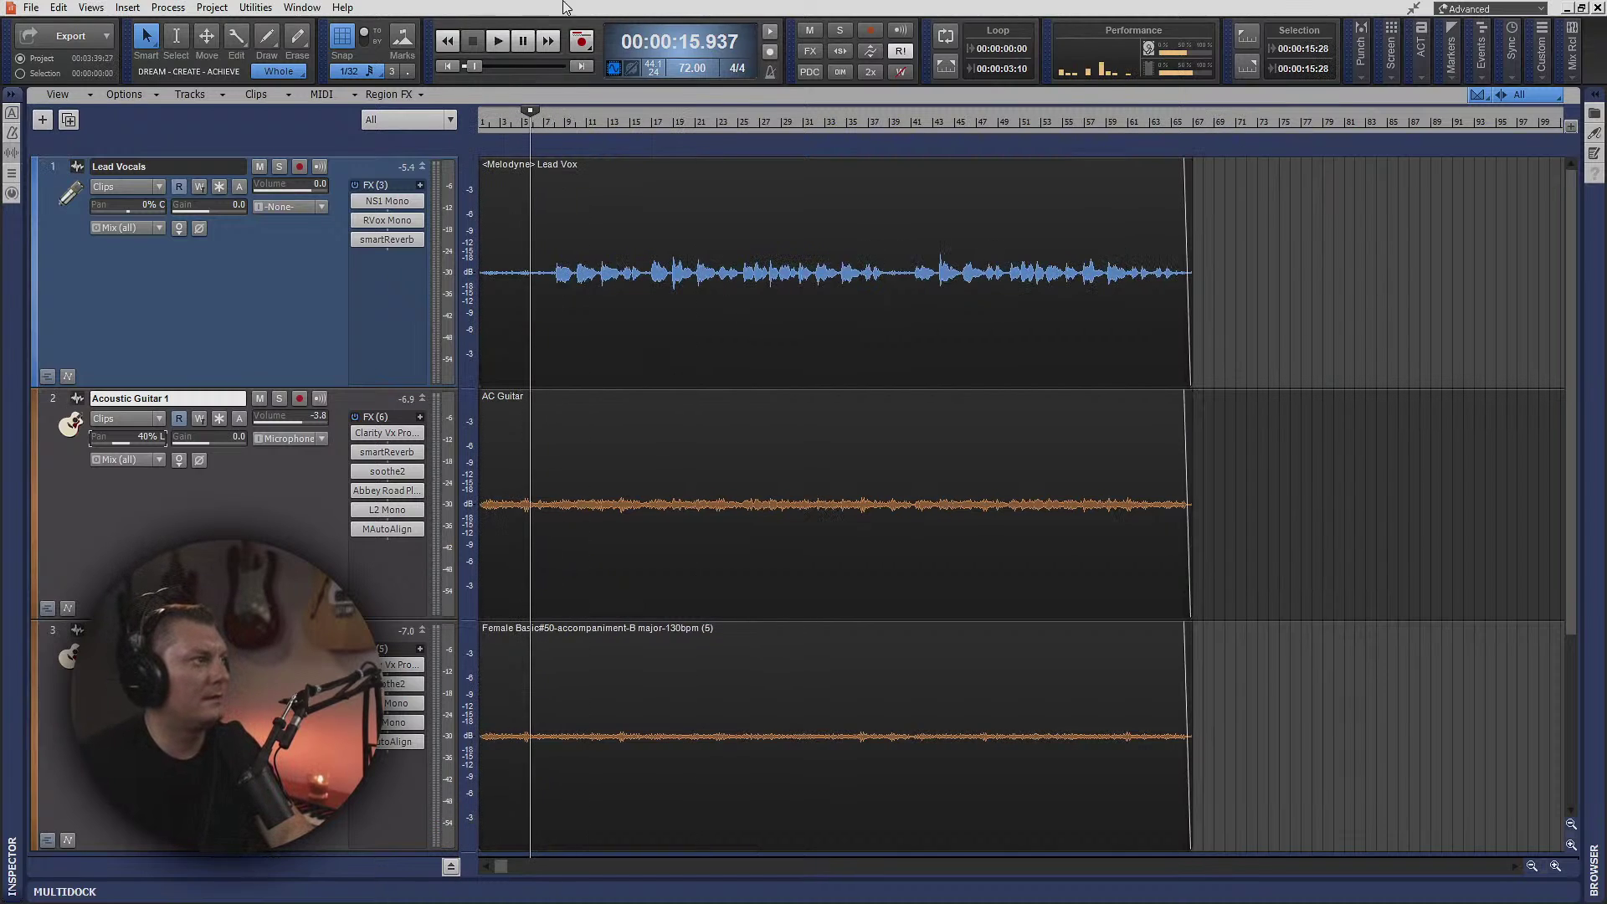
click(451, 68)
- Trim about six more frames off the starts of all three clips
click(475, 170)
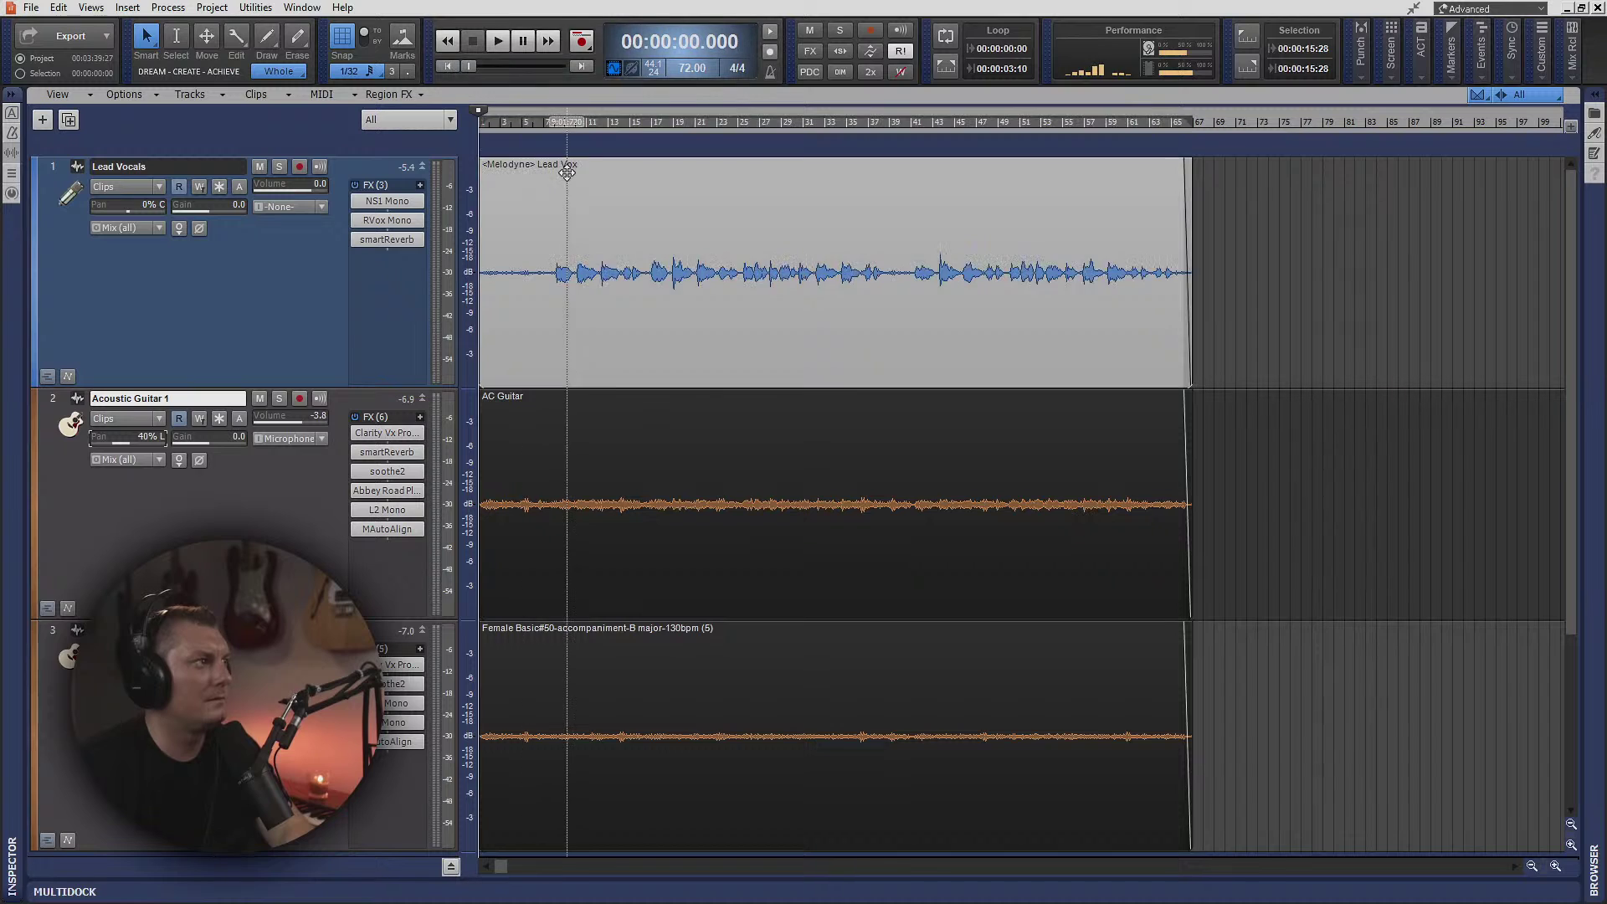
click(645, 439)
key(ctrl+a)
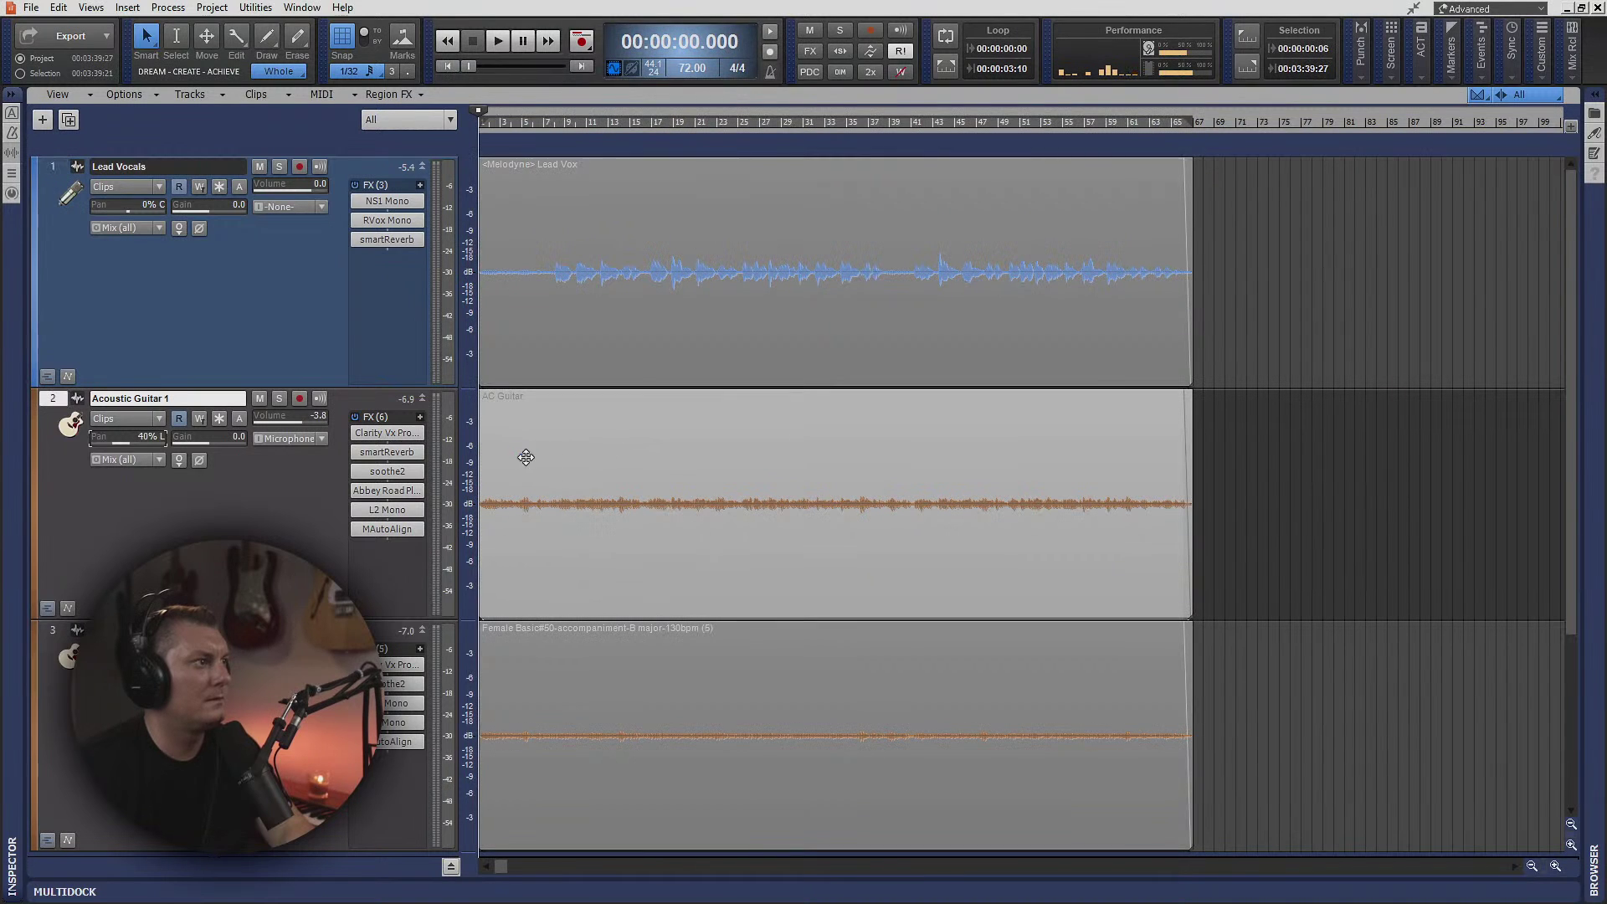
click(524, 455)
click(602, 665)
click(532, 668)
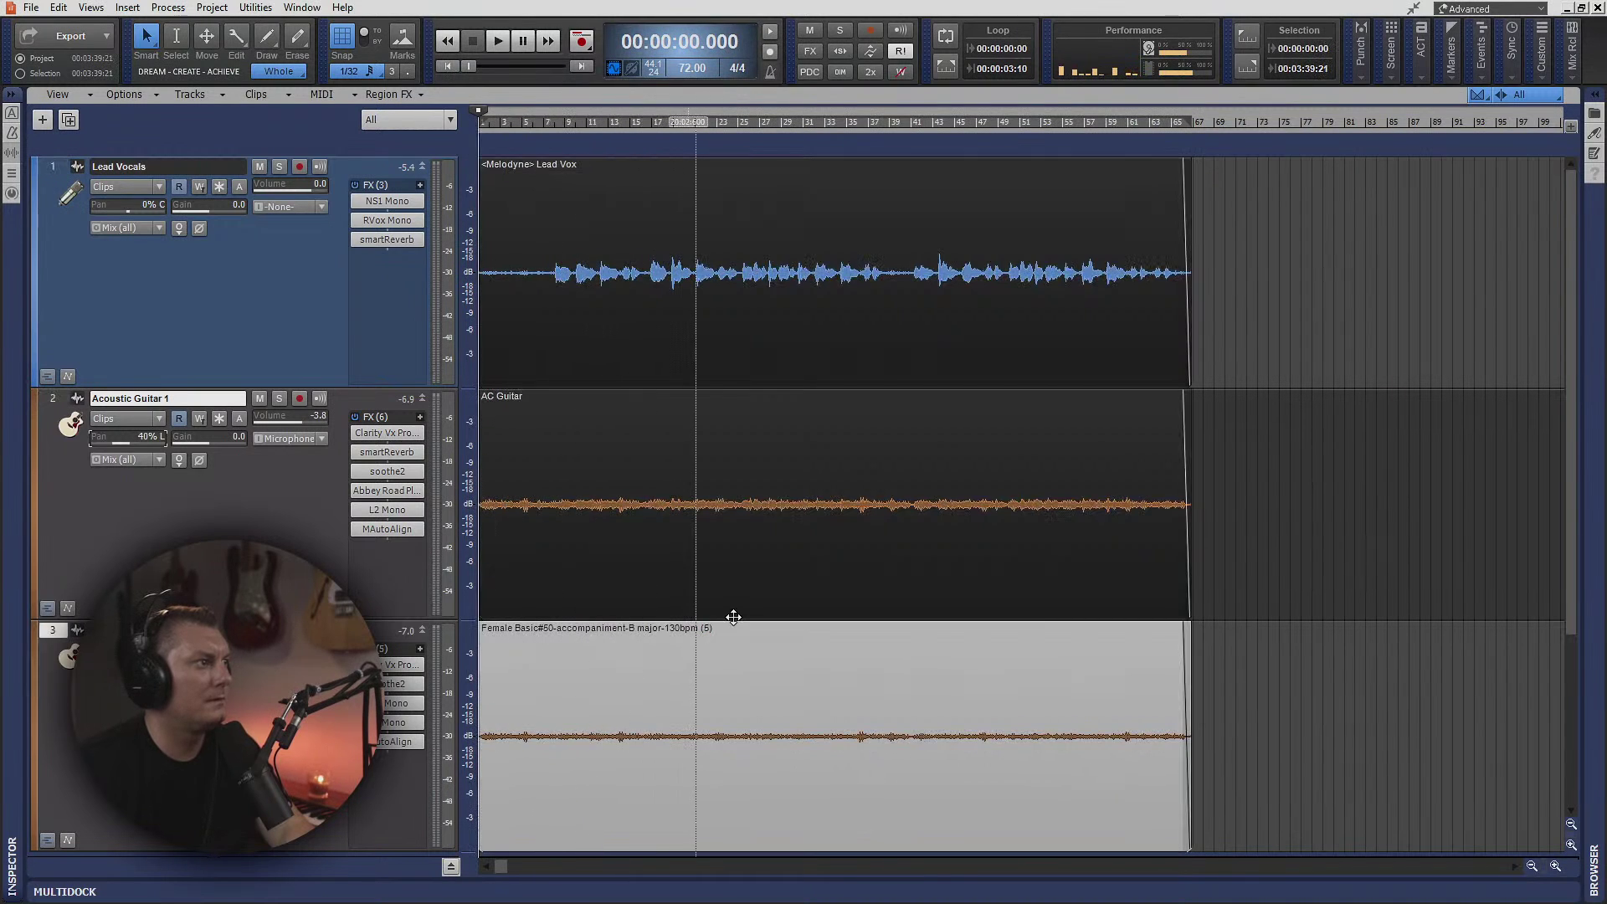
- Play the opening briefly and examine the beginning of the clips up close
key(space)
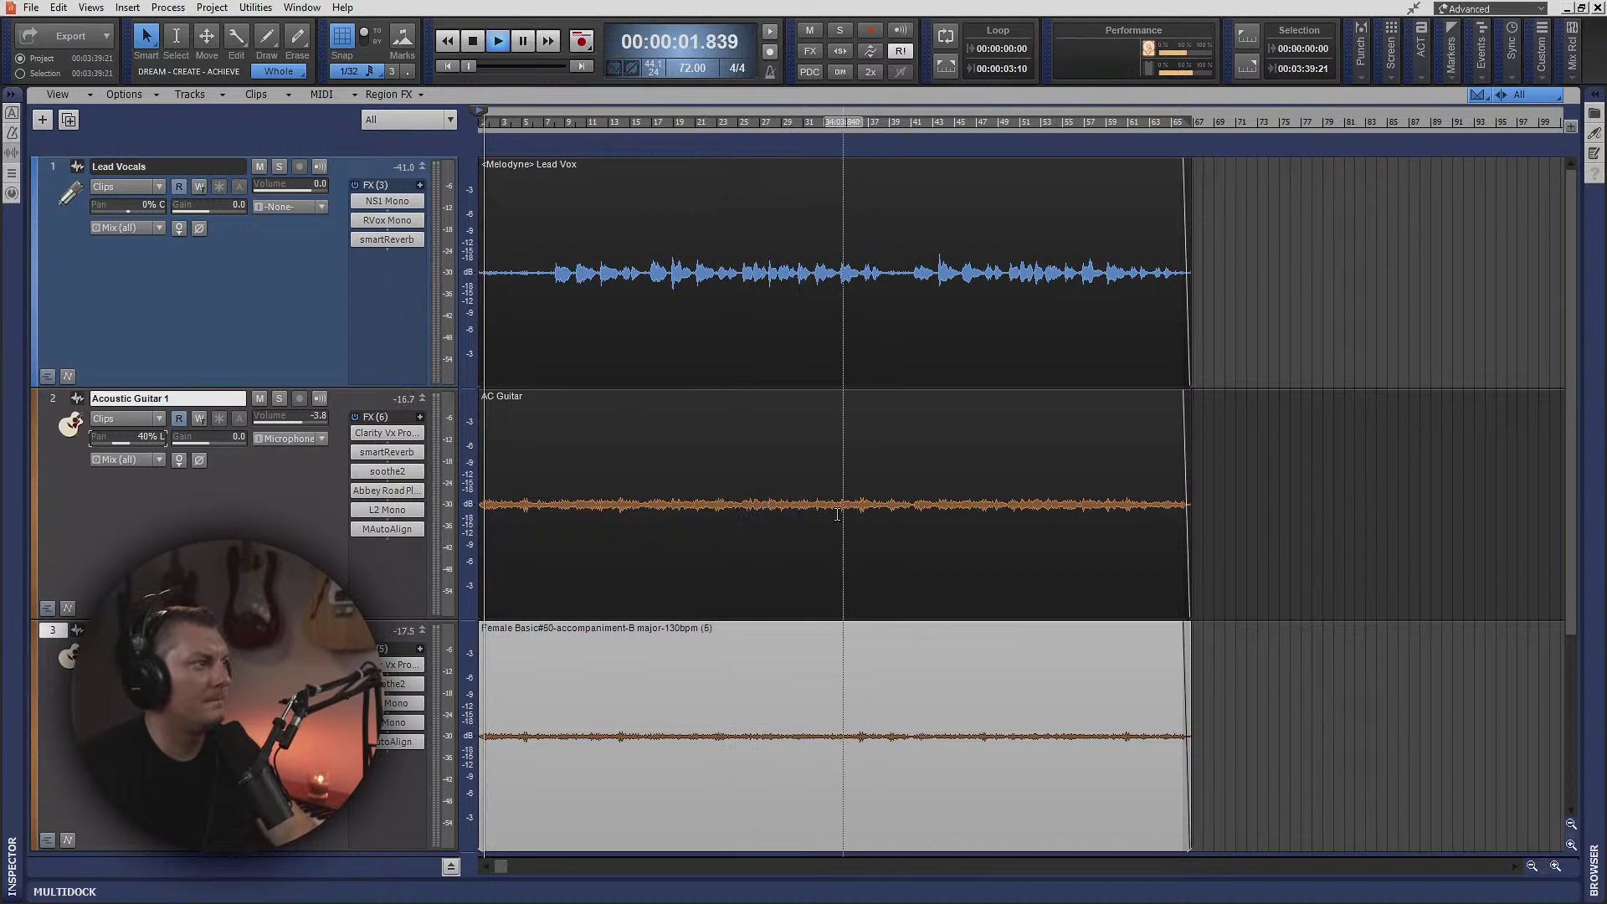
key(space)
scroll(627, 574, up, 5)
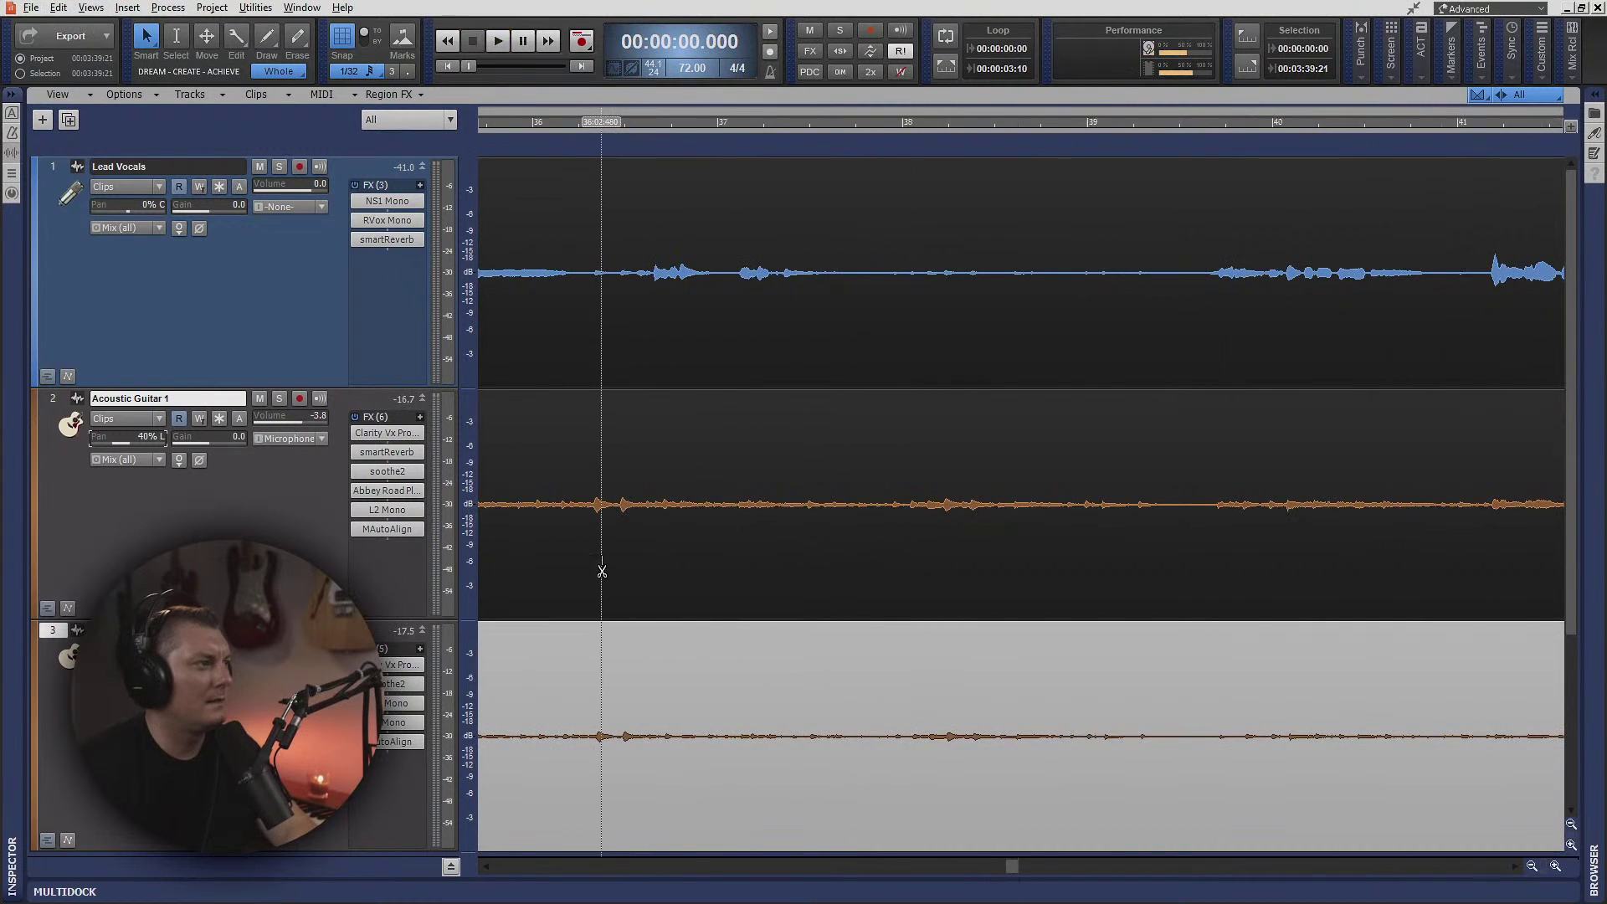
scroll(602, 571, up, 2)
drag(1031, 865, 394, 867)
scroll(645, 574, down, 5)
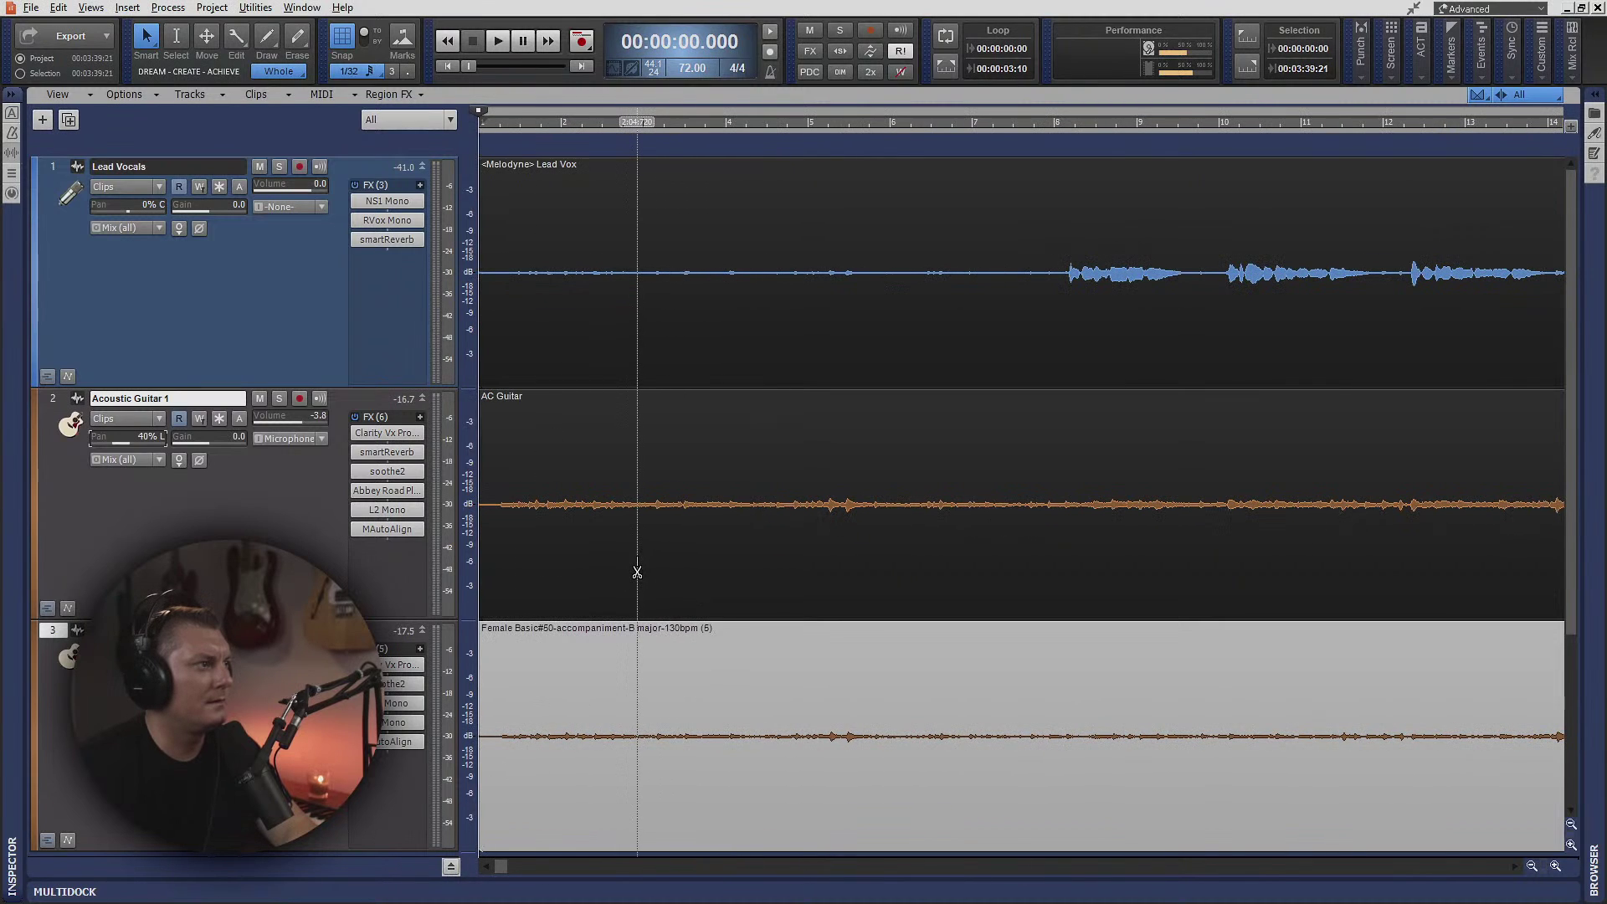
scroll(637, 572, down, 6)
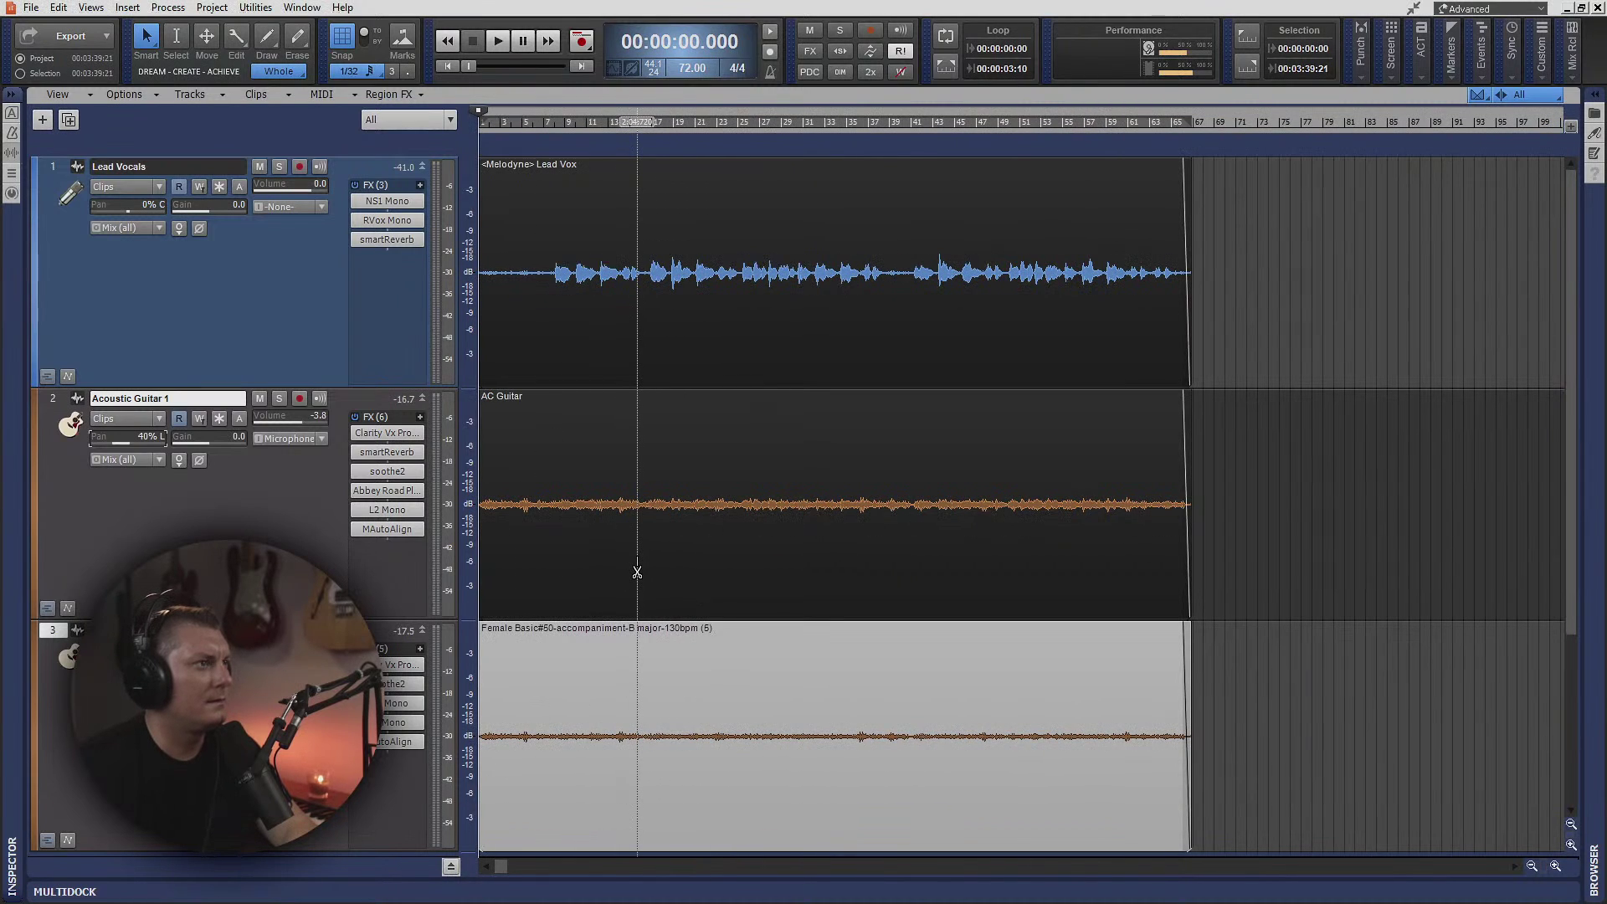
- Play the mix from the start and pan Acoustic Guitar 1 to 25% left
key(space)
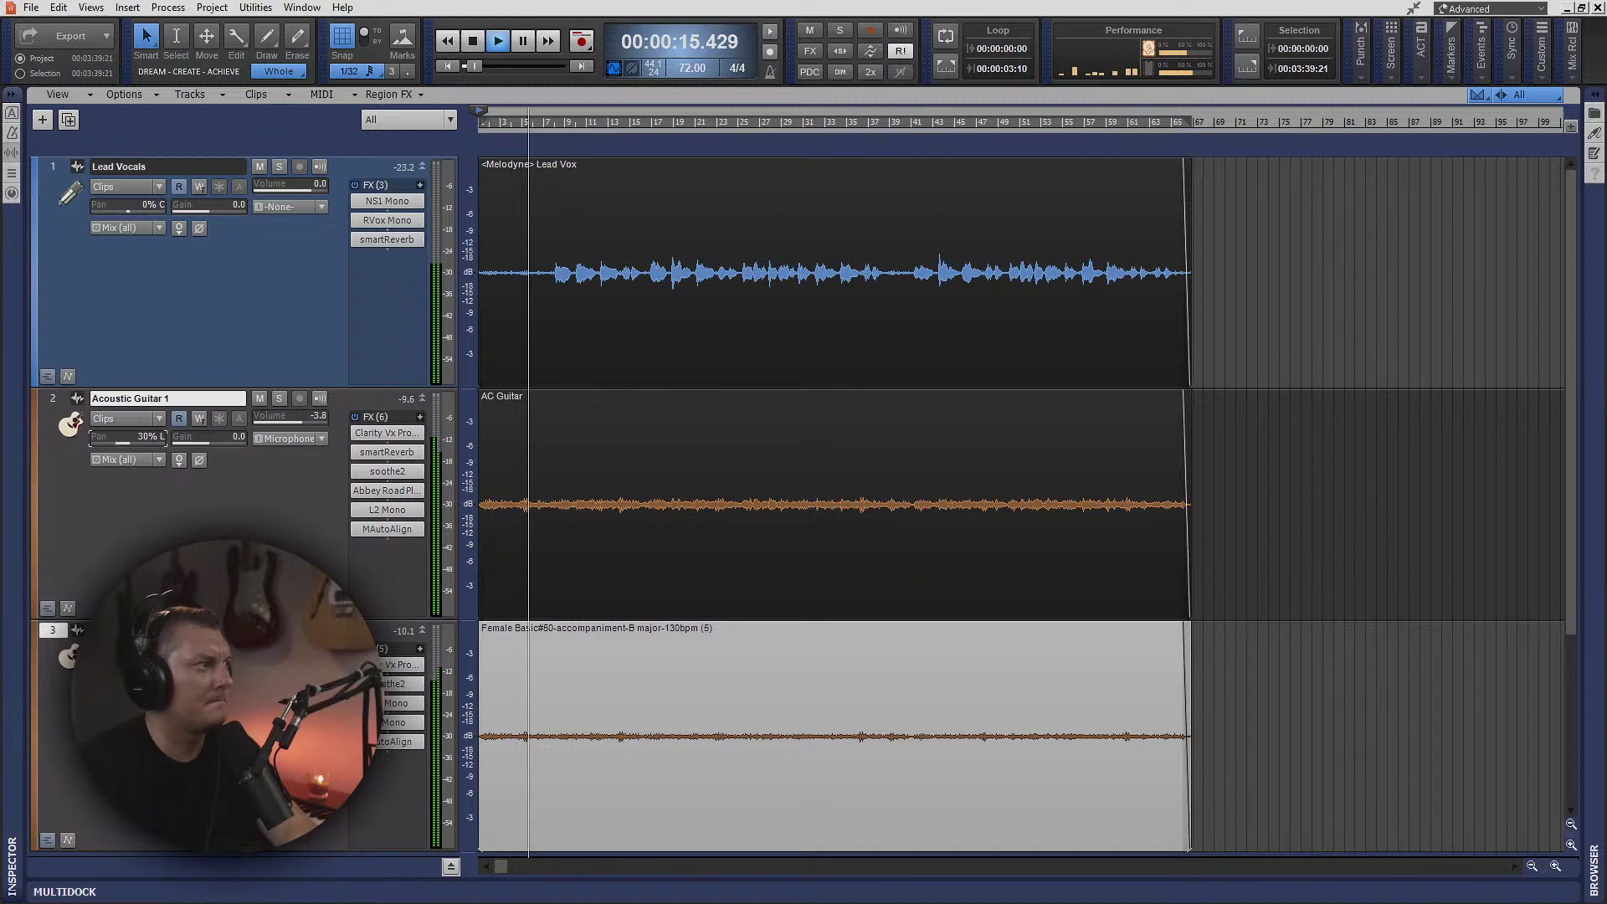
drag(118, 441, 115, 440)
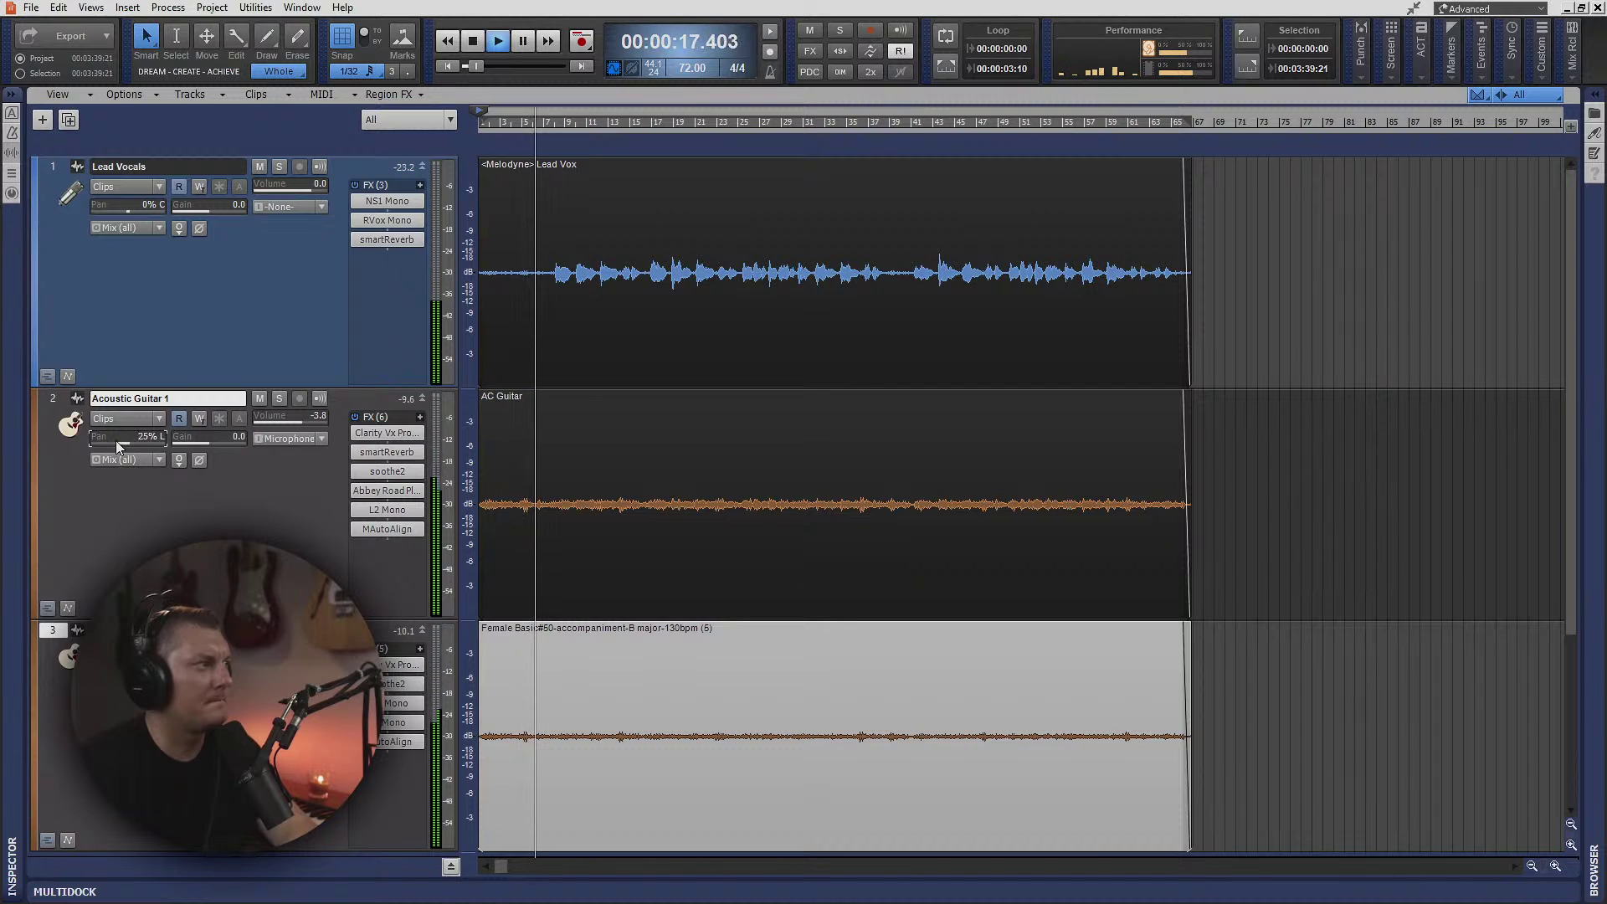
- Set the Width of T-RackS One on the Mix (all) bus to 0, then close the plug-in and hide the buses
click(451, 867)
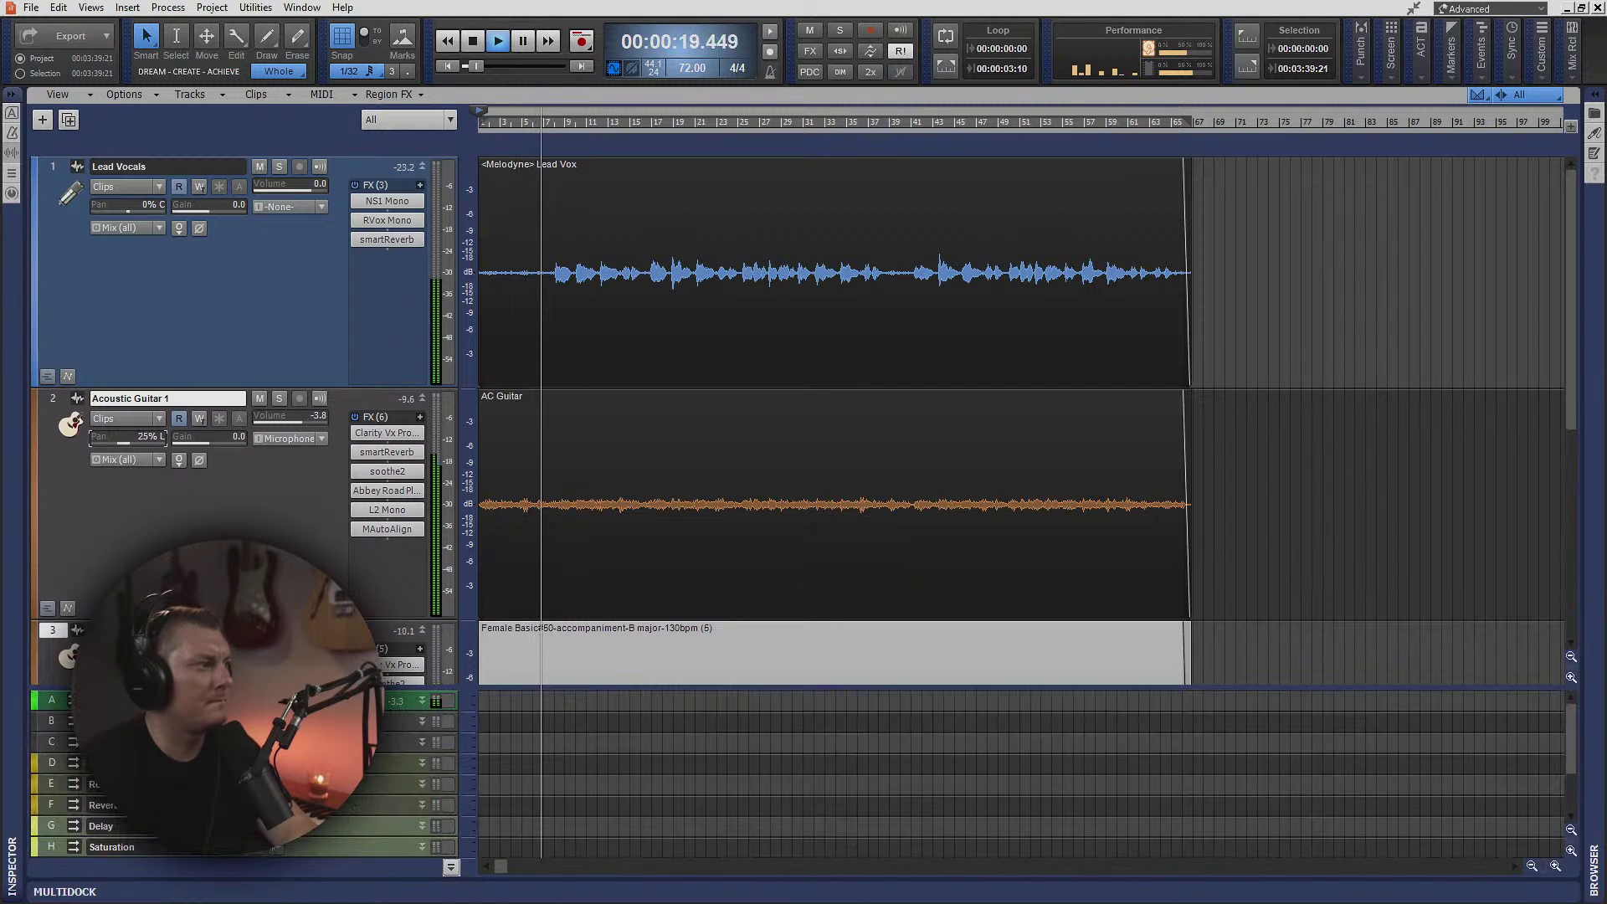
double_click(390, 700)
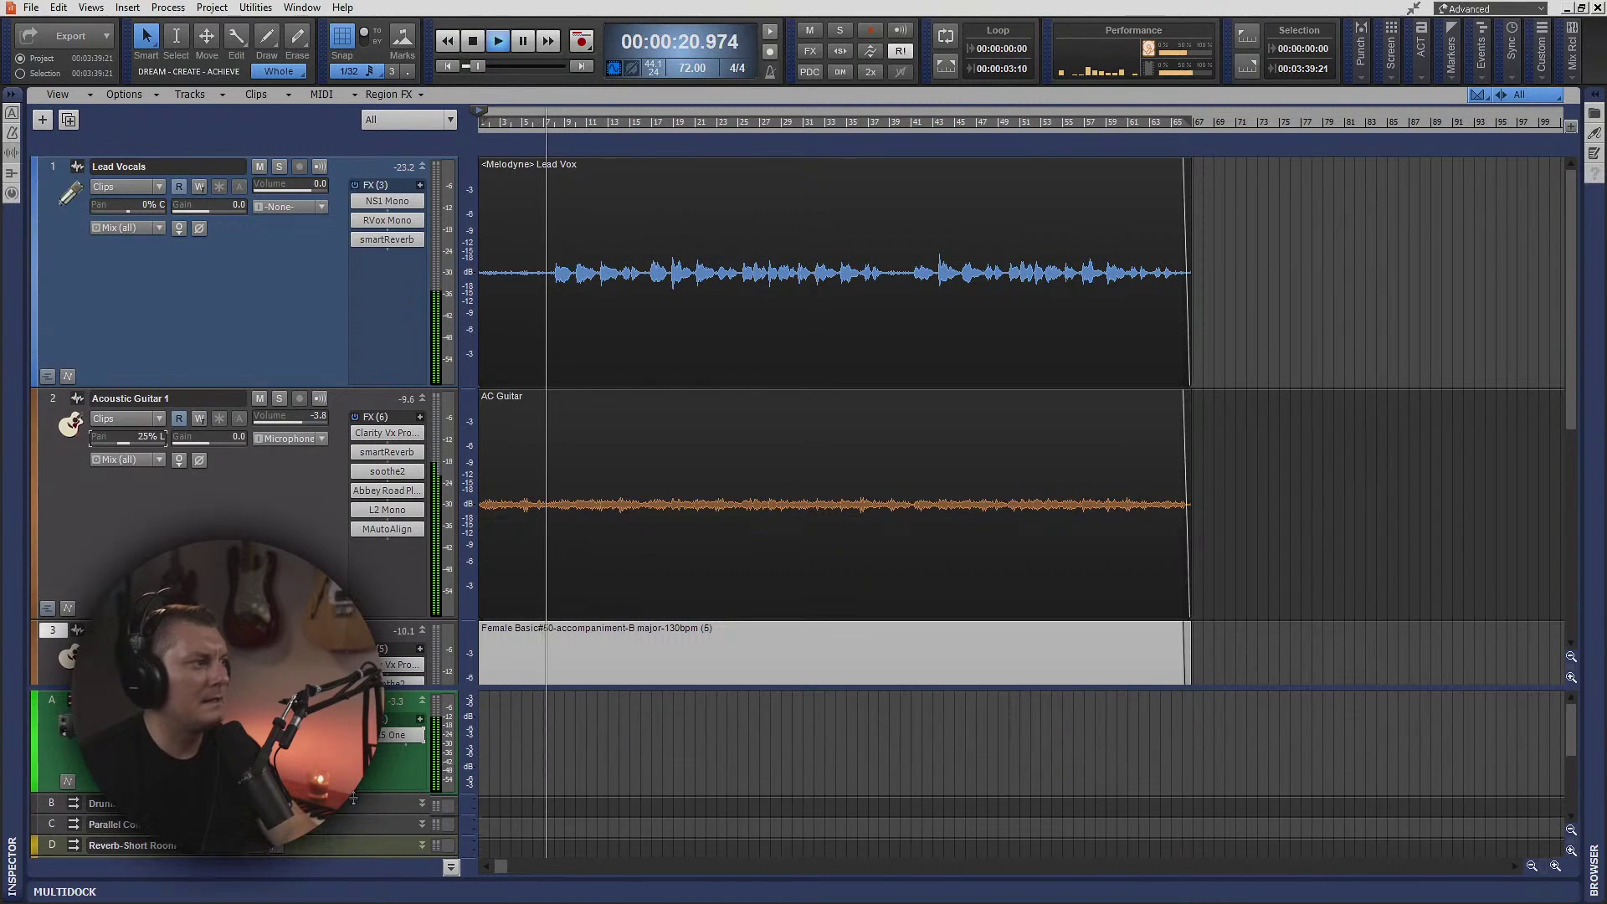
double_click(390, 735)
drag(674, 425, 673, 444)
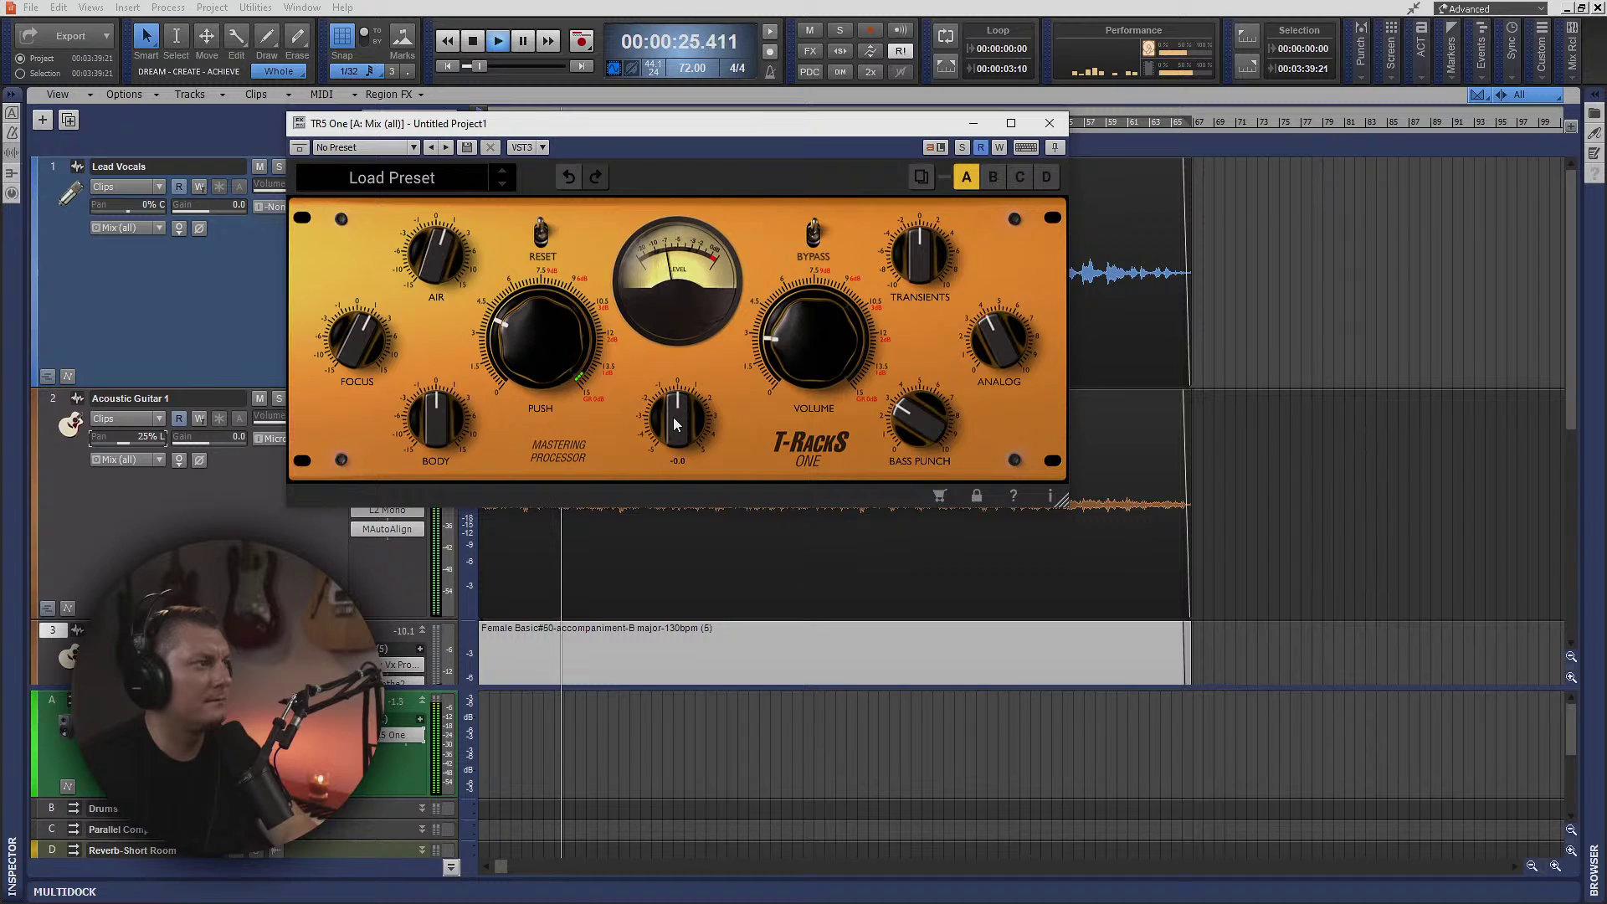
mouse_move(699, 430)
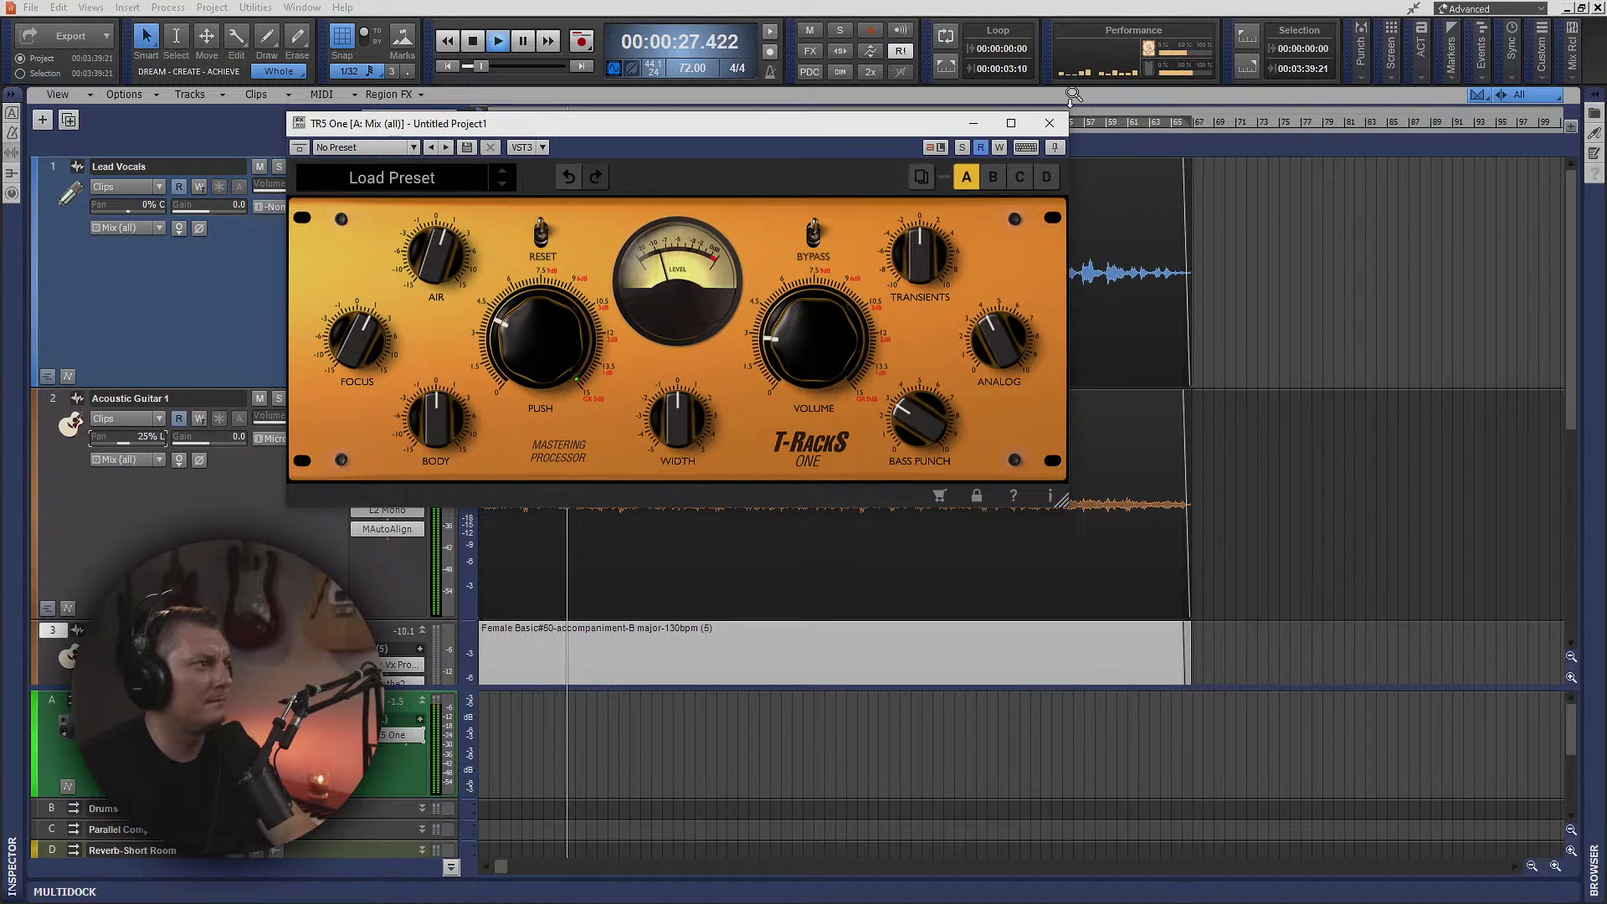
click(1049, 123)
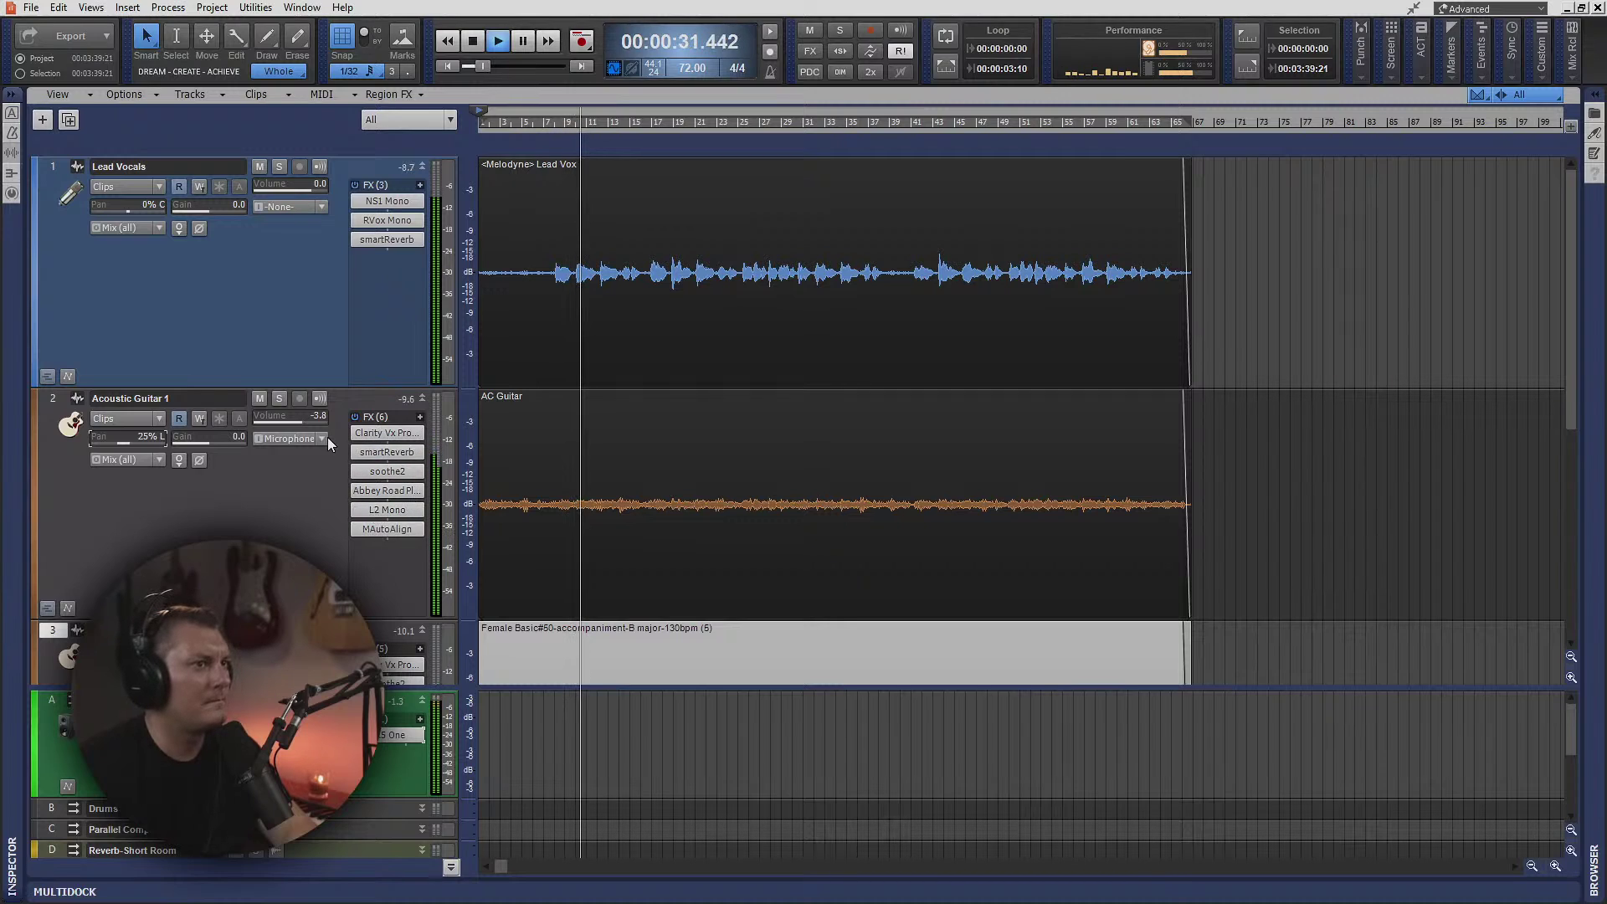
click(451, 867)
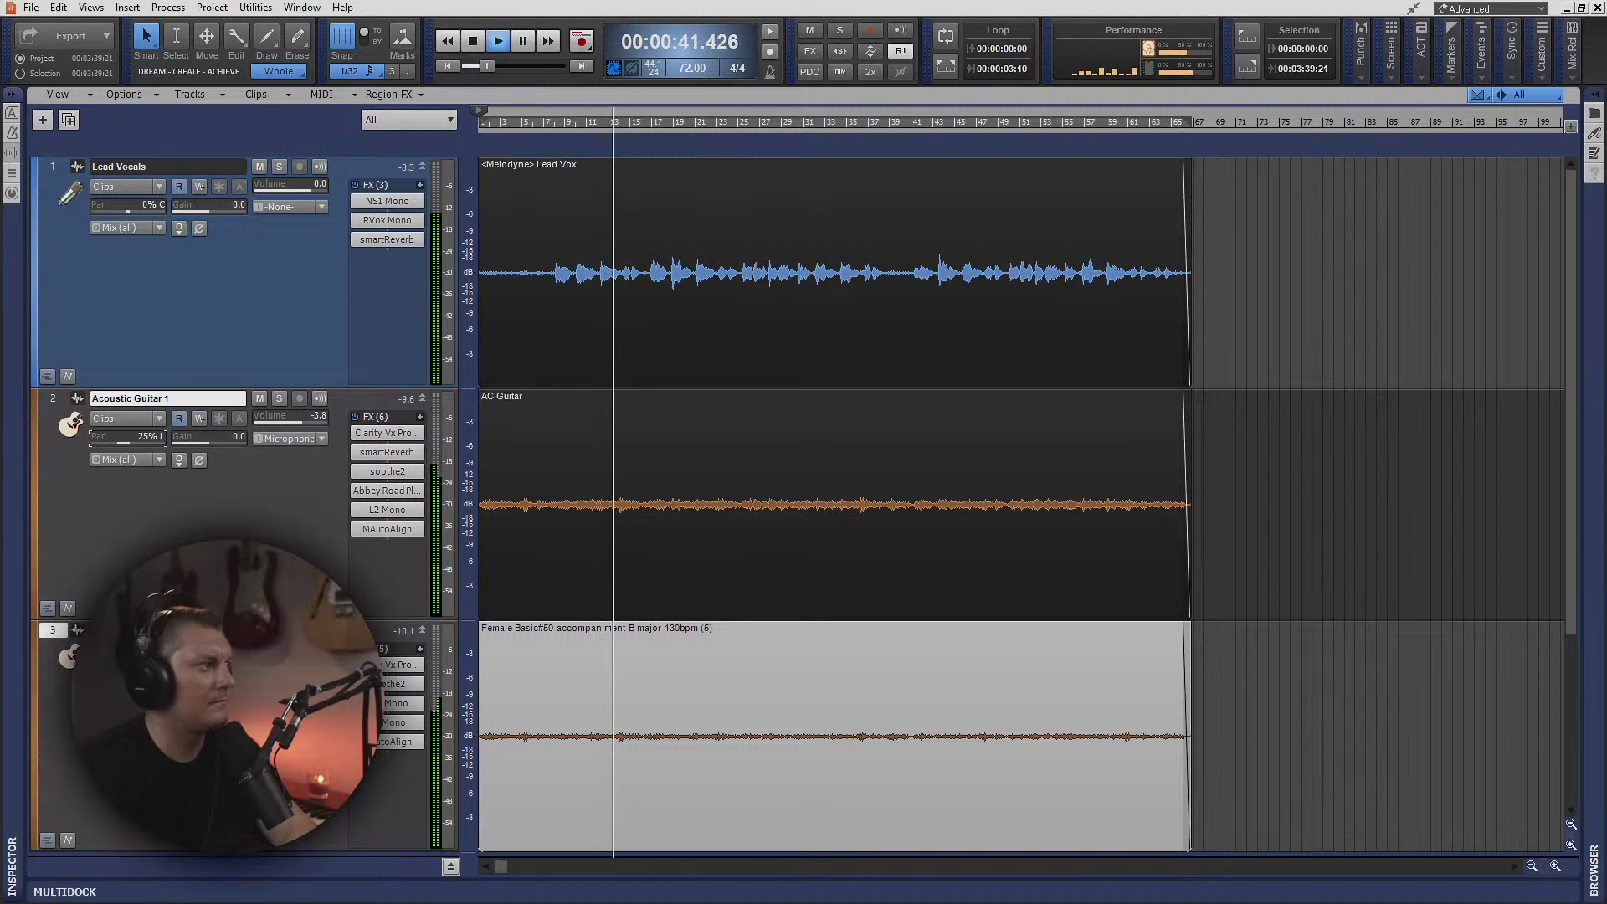
- Switch the plug-in layout for inserting audio effects to Organized by Type
right_click(379, 764)
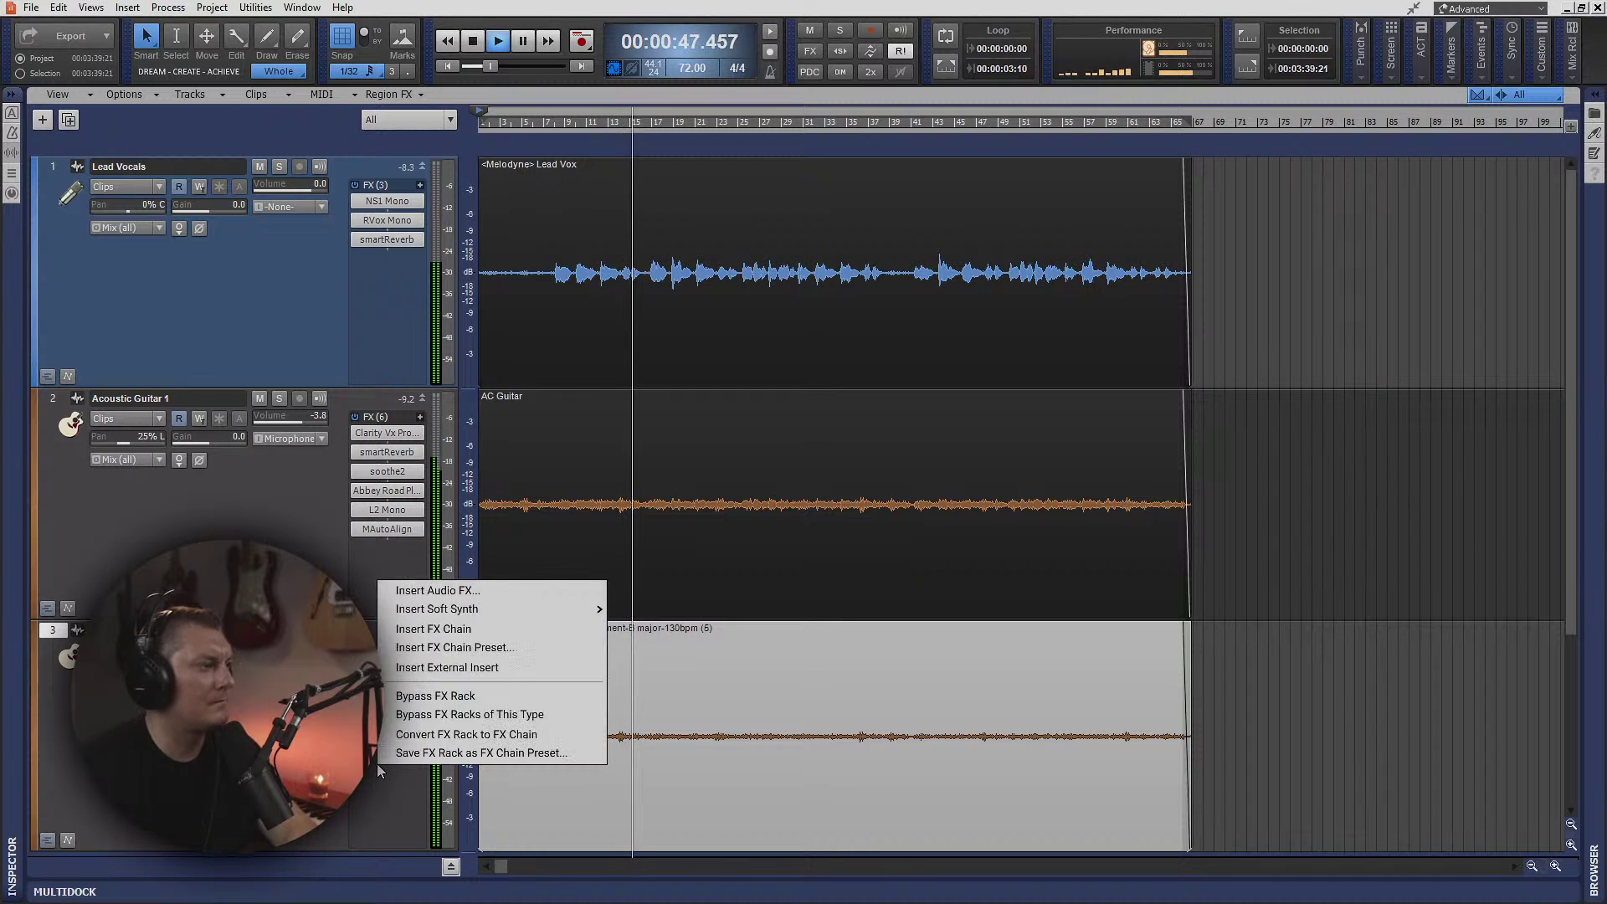
click(451, 596)
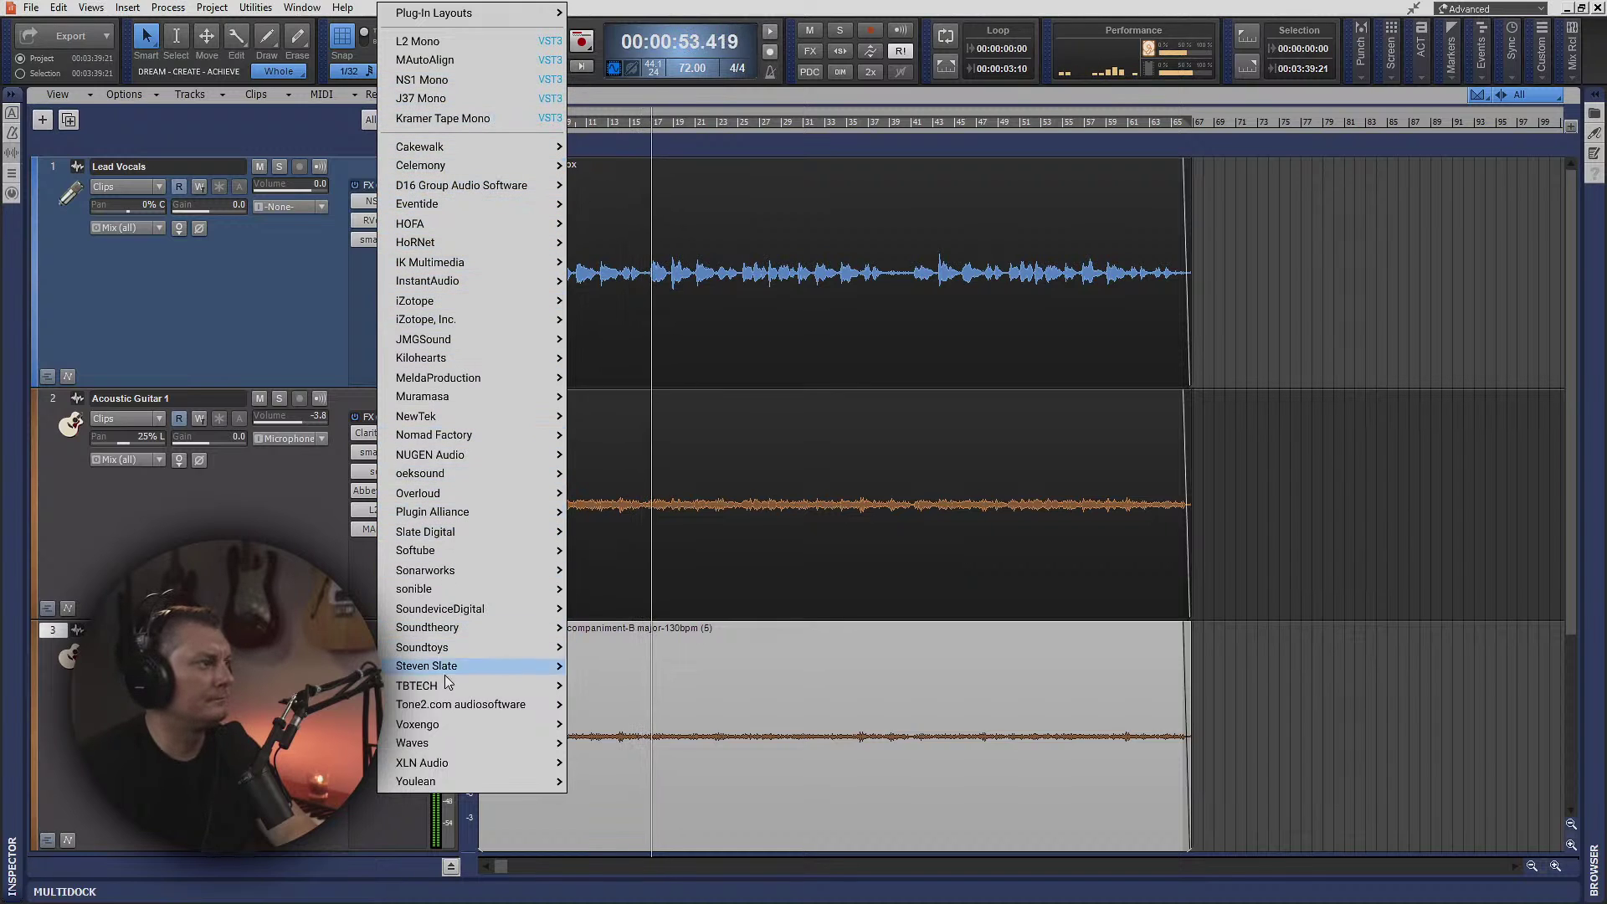
mouse_move(479, 743)
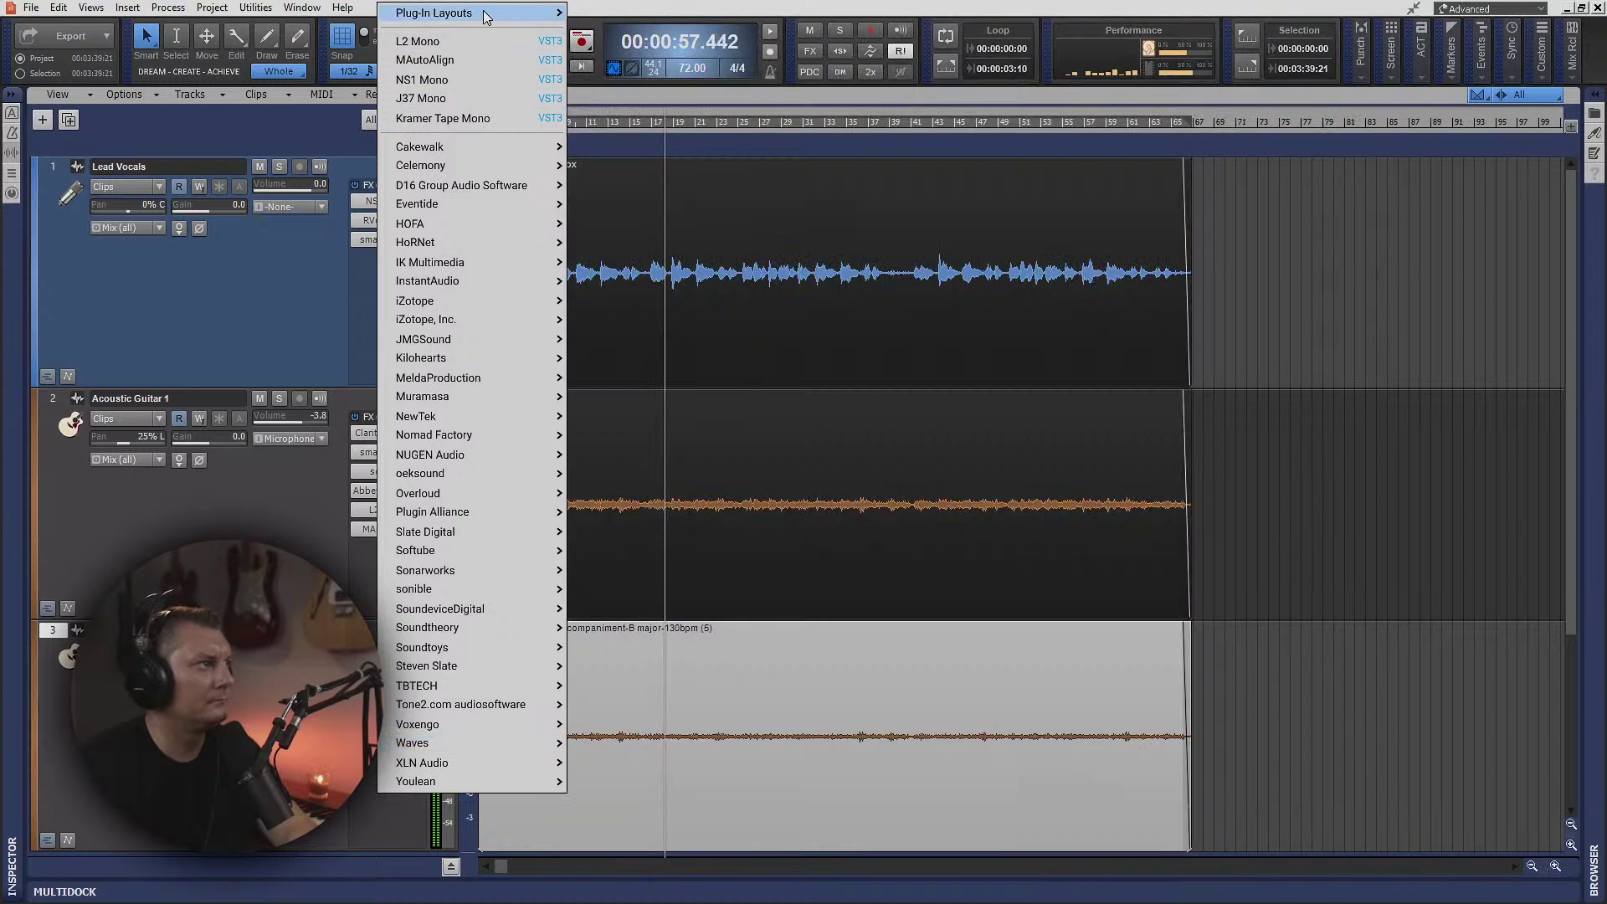
mouse_move(519, 13)
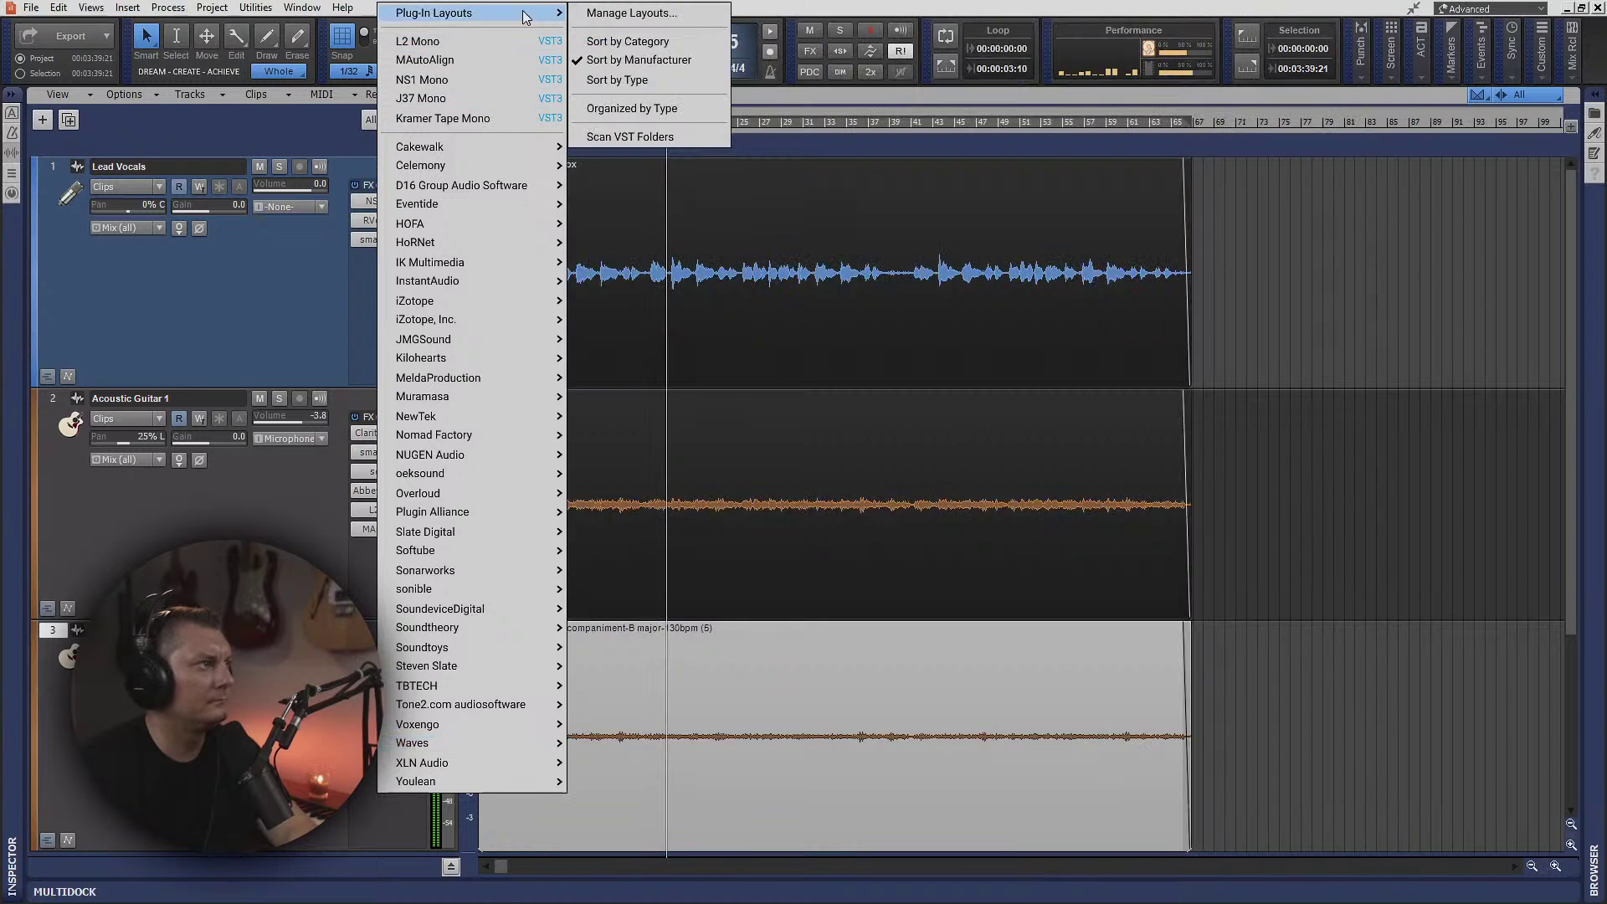
click(639, 109)
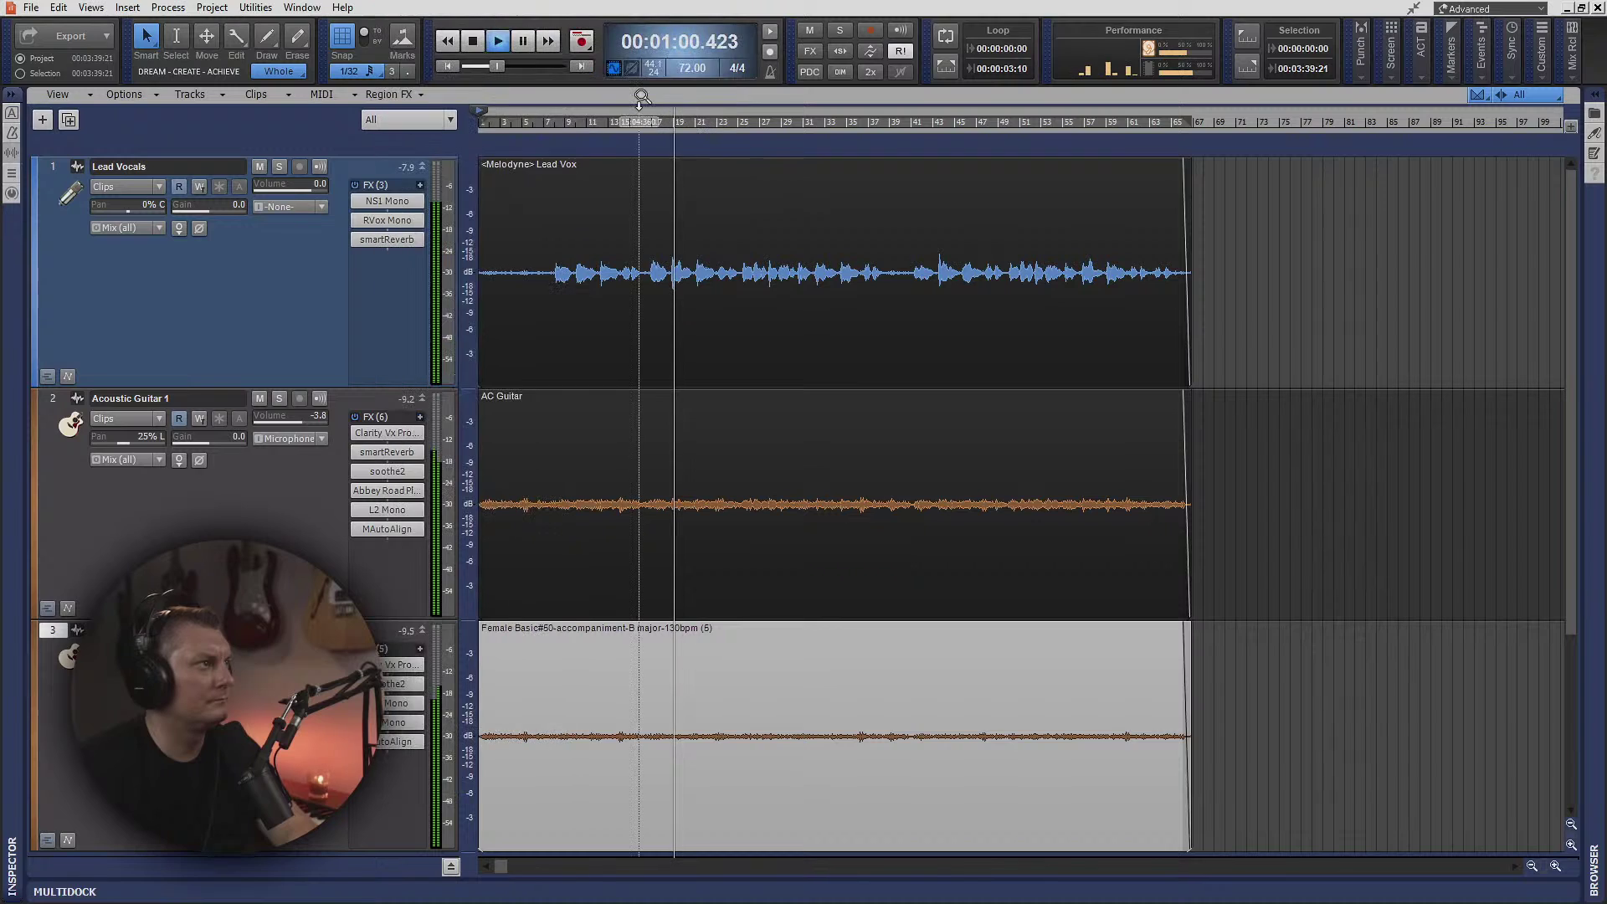
- Insert DeEsser Mono on Acoustic Guitar 1, solo the track and move the plug-in window clear of the track controls
click(381, 572)
right_click(387, 559)
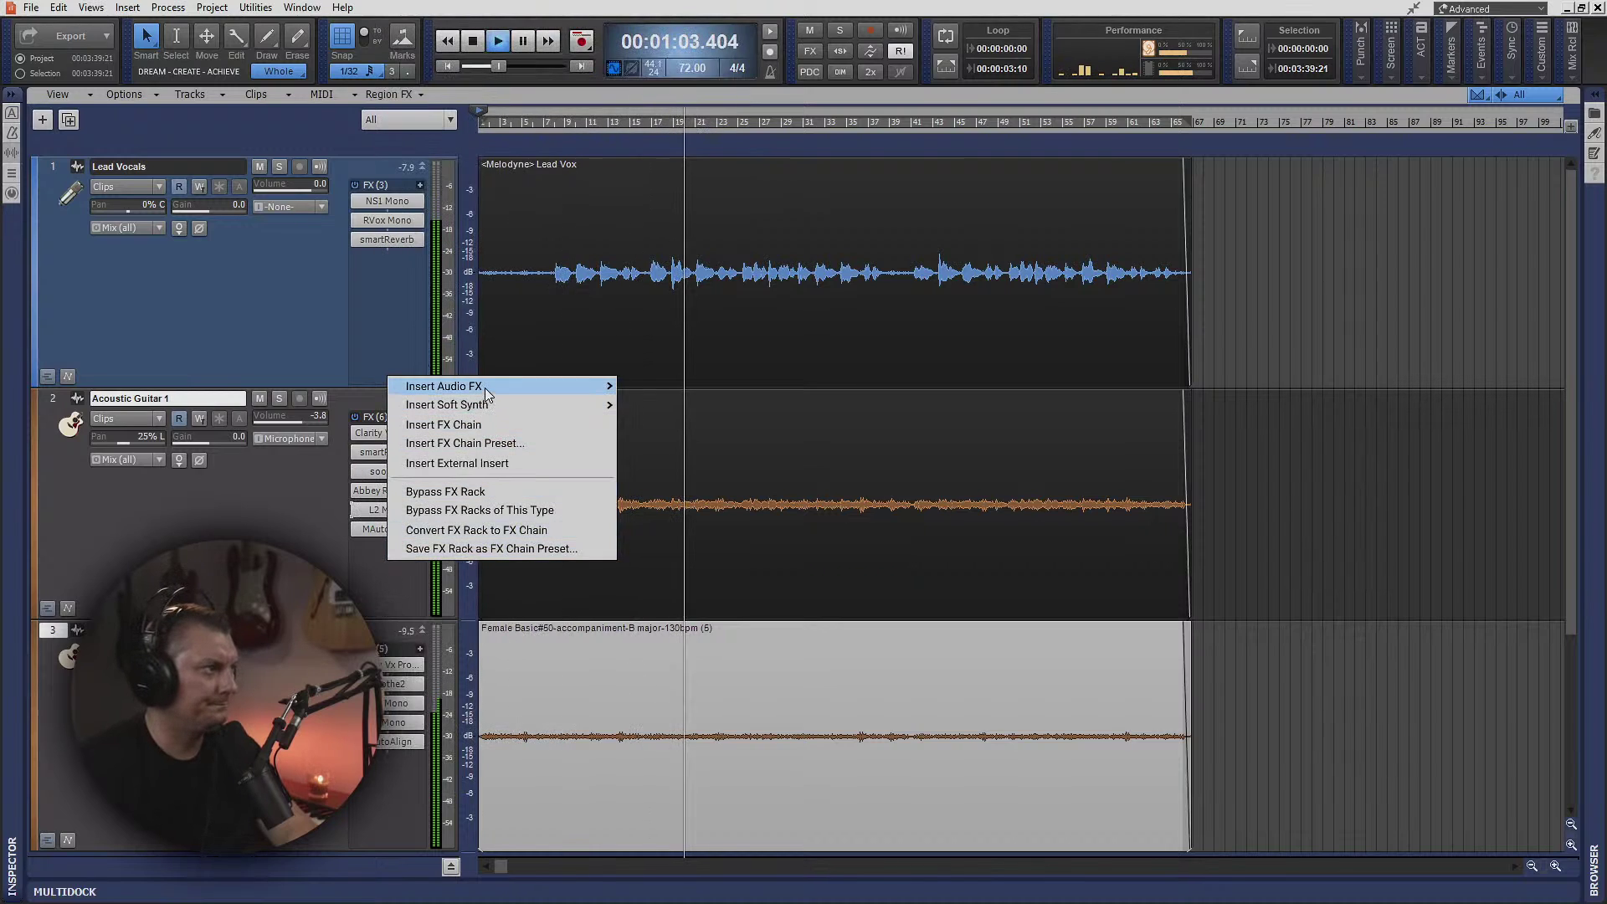
mouse_move(486, 385)
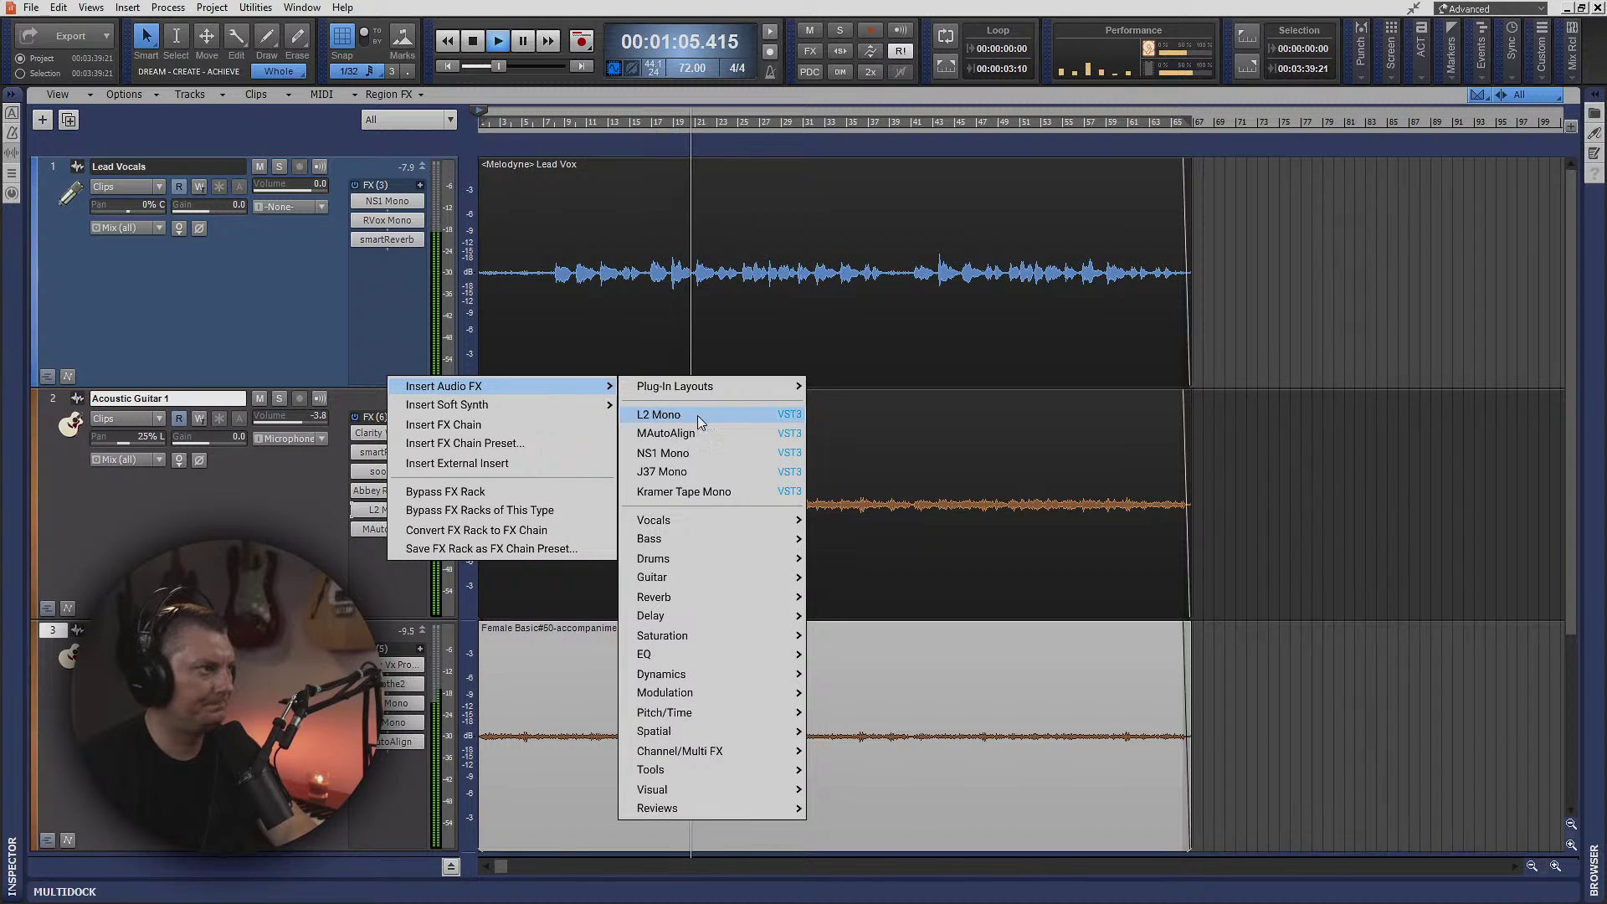
mouse_move(741, 520)
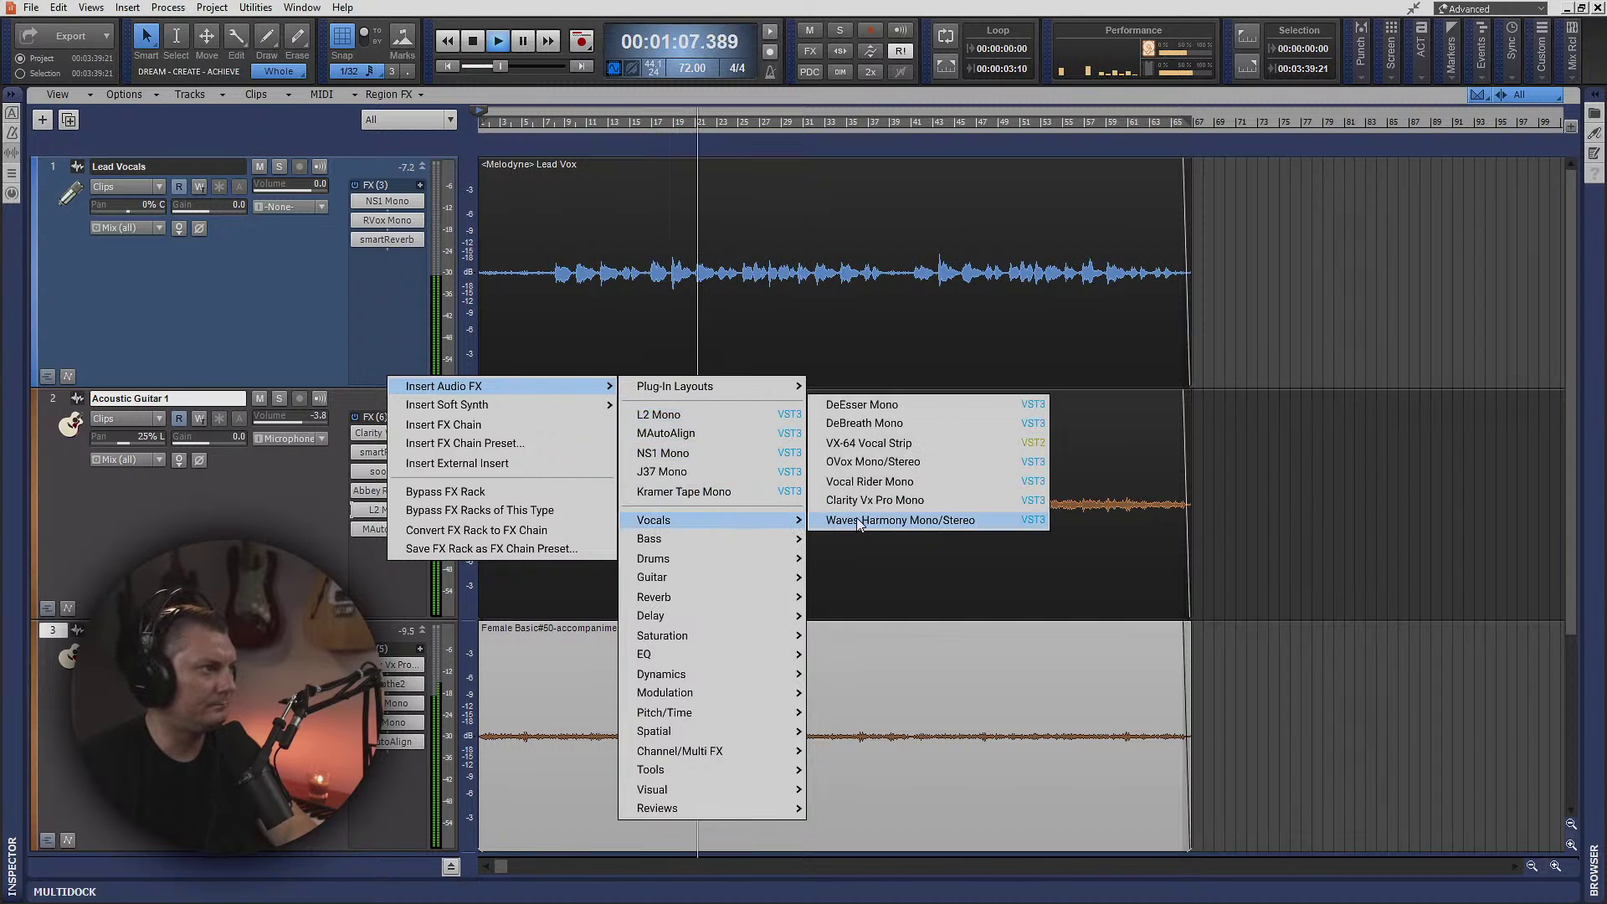
click(886, 404)
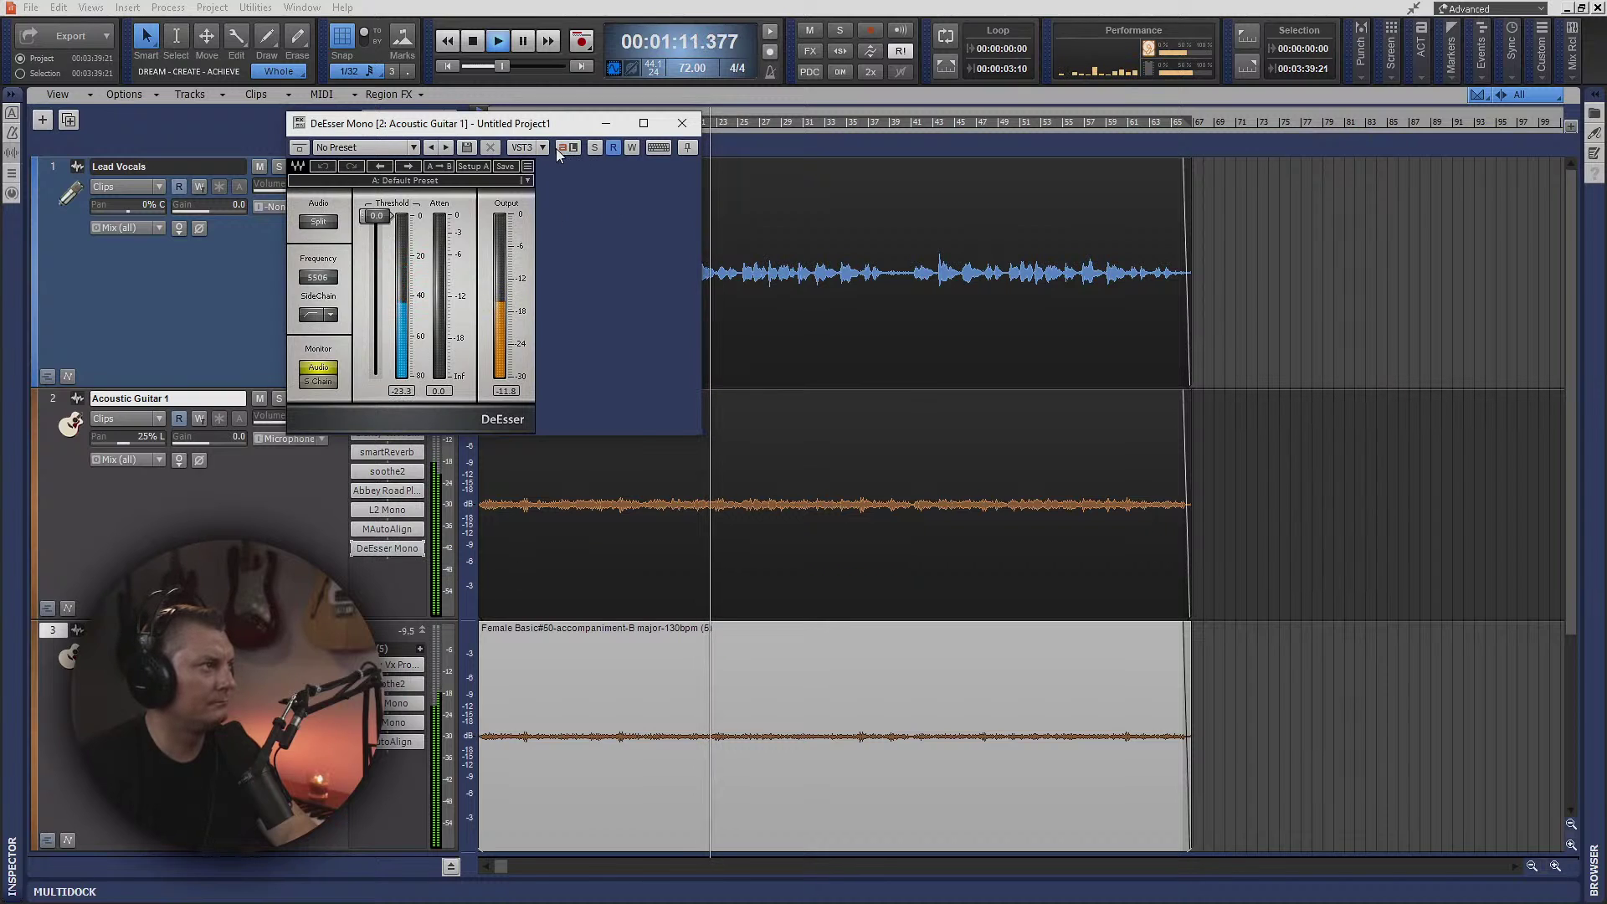
click(595, 148)
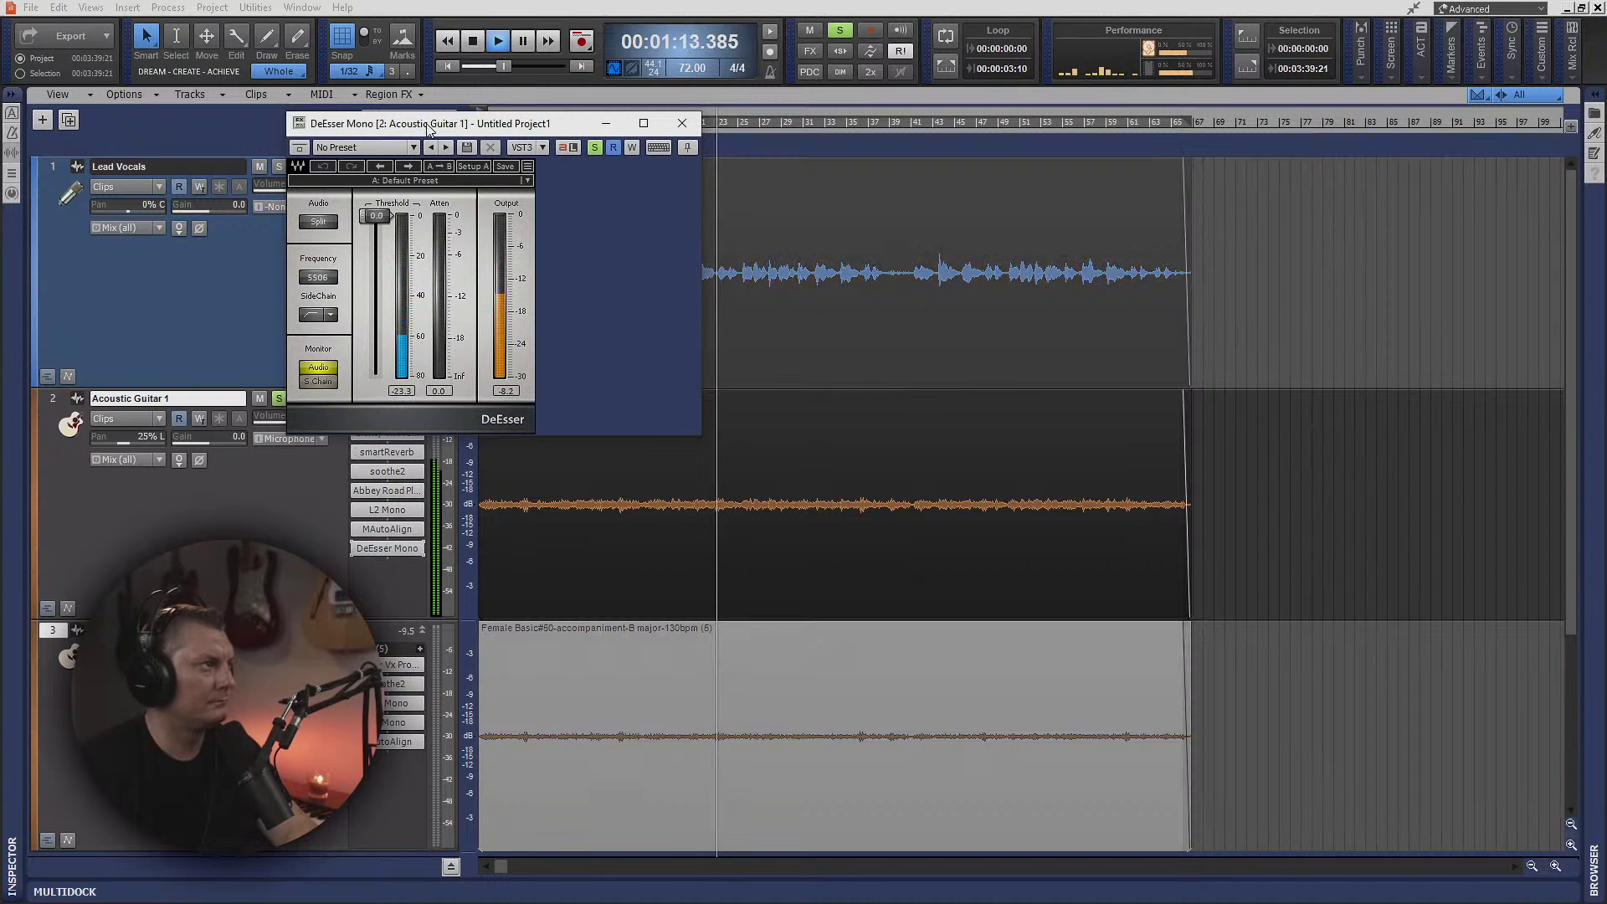
drag(452, 124, 1001, 313)
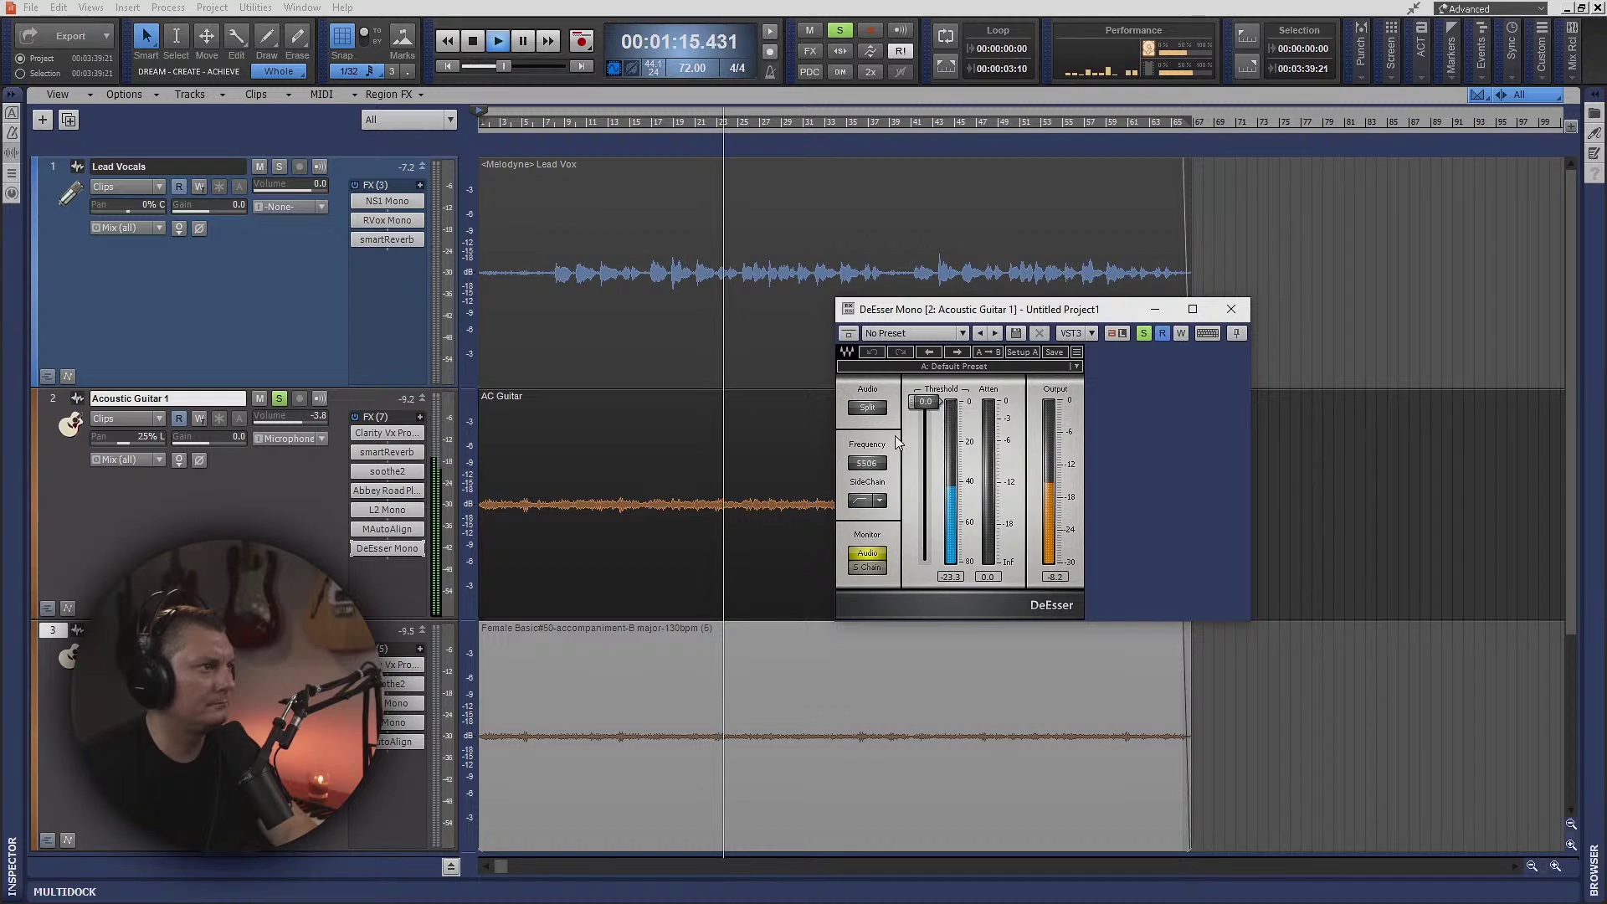
- Raise the DeEsser Mono frequency and lower its threshold on Acoustic Guitar 1 while the soloed track plays
mouse_move(867, 462)
mouse_down()
mouse_move(867, 427)
mouse_move(925, 440)
mouse_move(924, 459)
mouse_move(867, 460)
mouse_up()
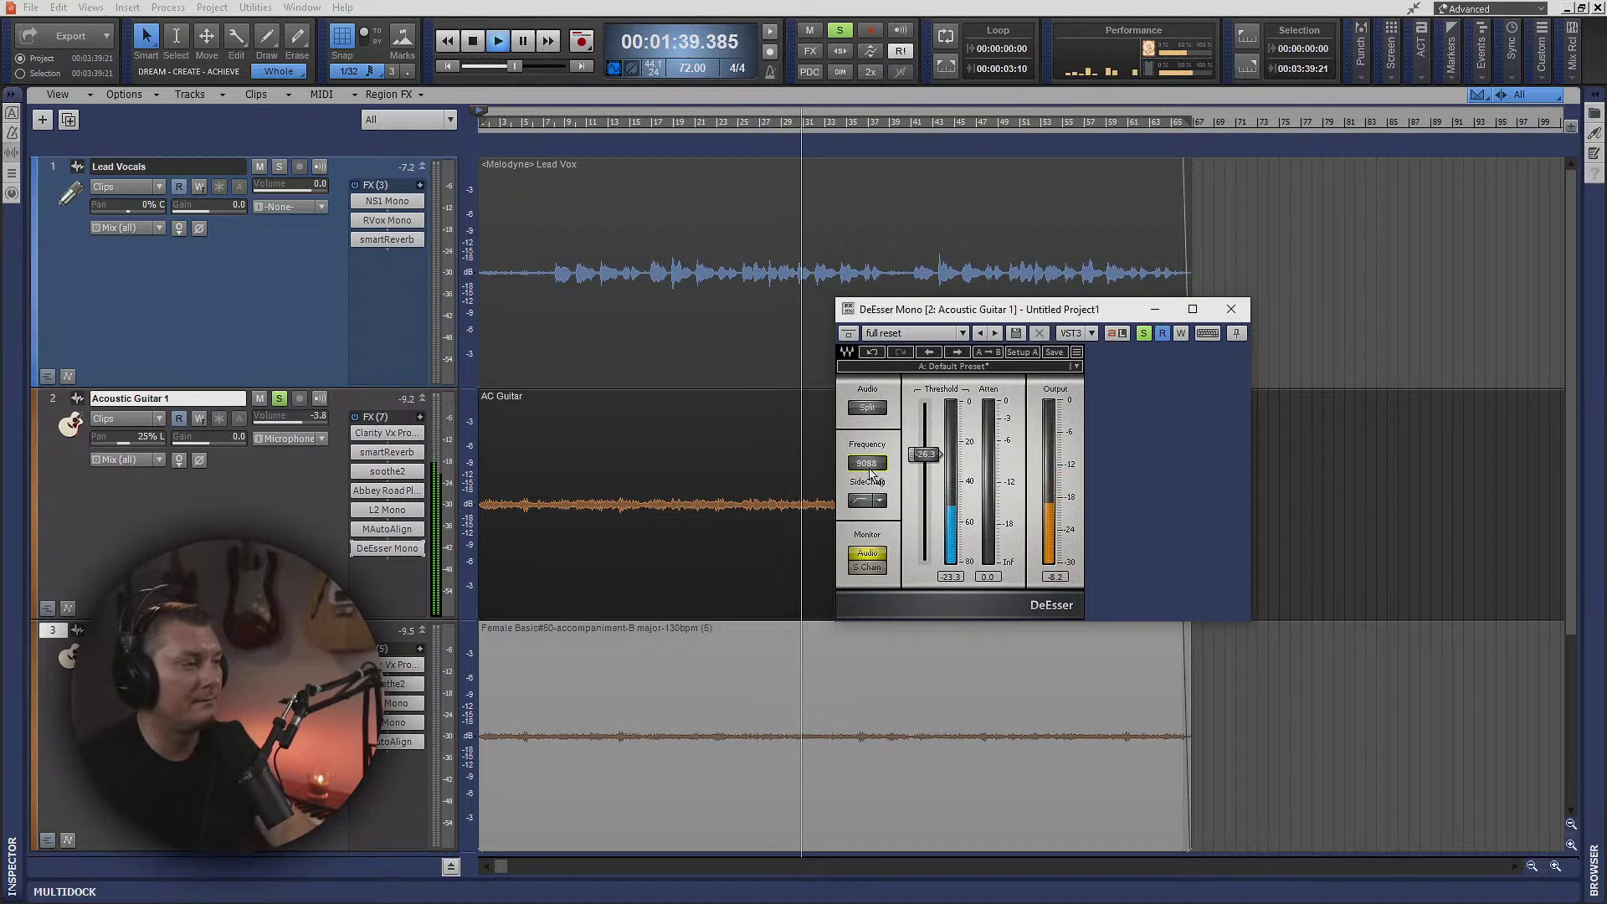
drag(929, 462, 930, 471)
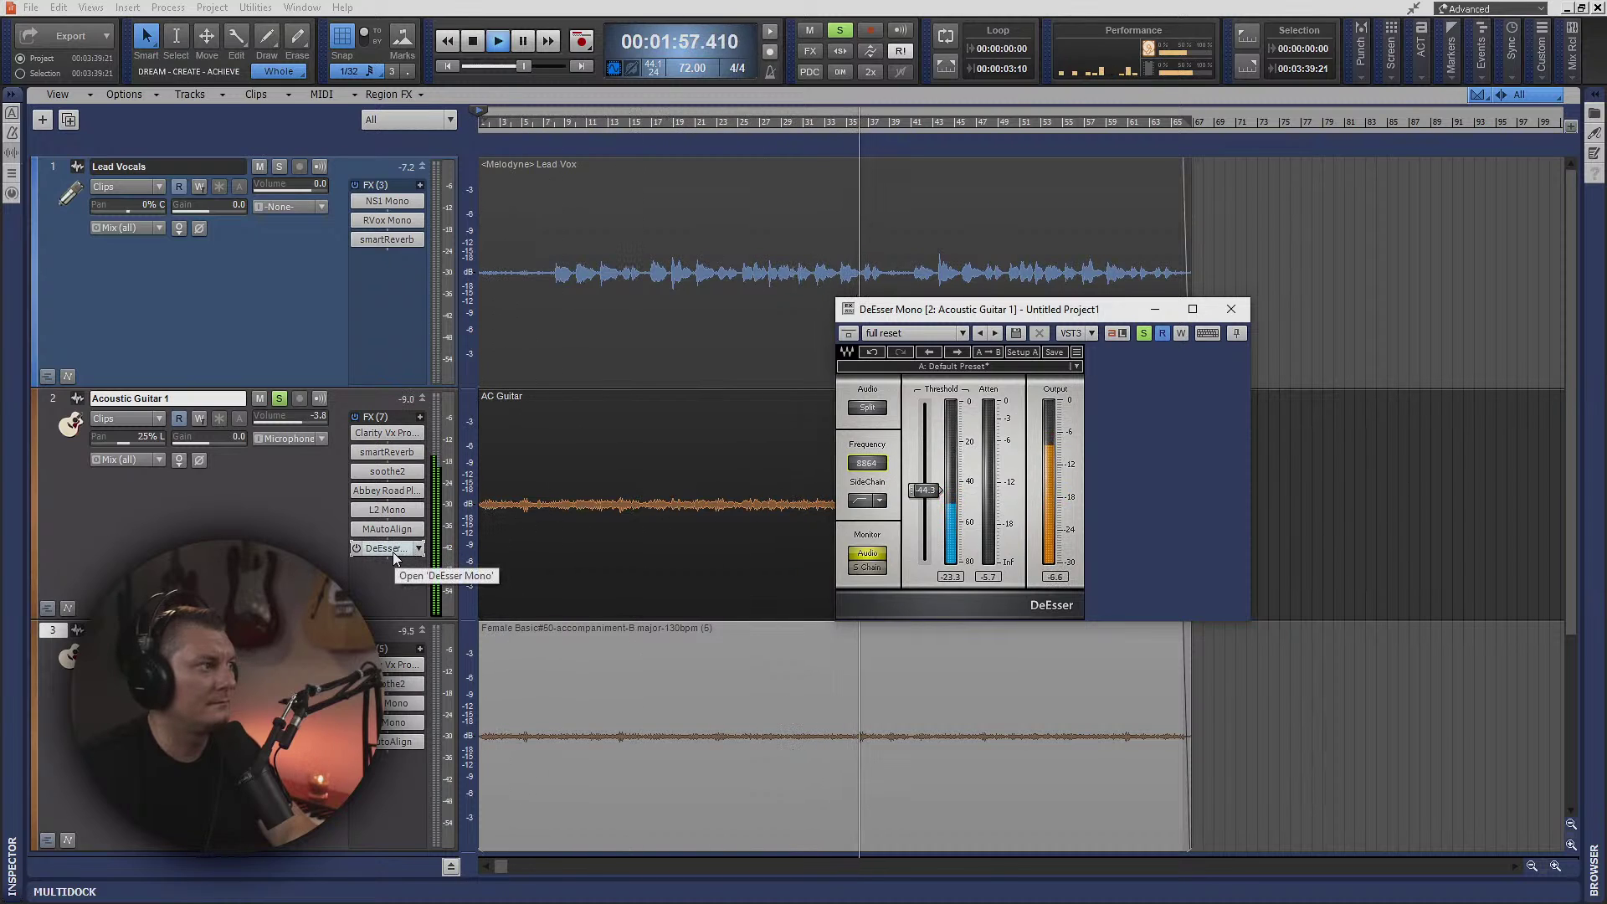
- Copy DeEsser Mono from Acoustic Guitar 1 to the second guitar track, then unsolo Acoustic Guitar 1 and close the plug-in window
drag(394, 550, 406, 759)
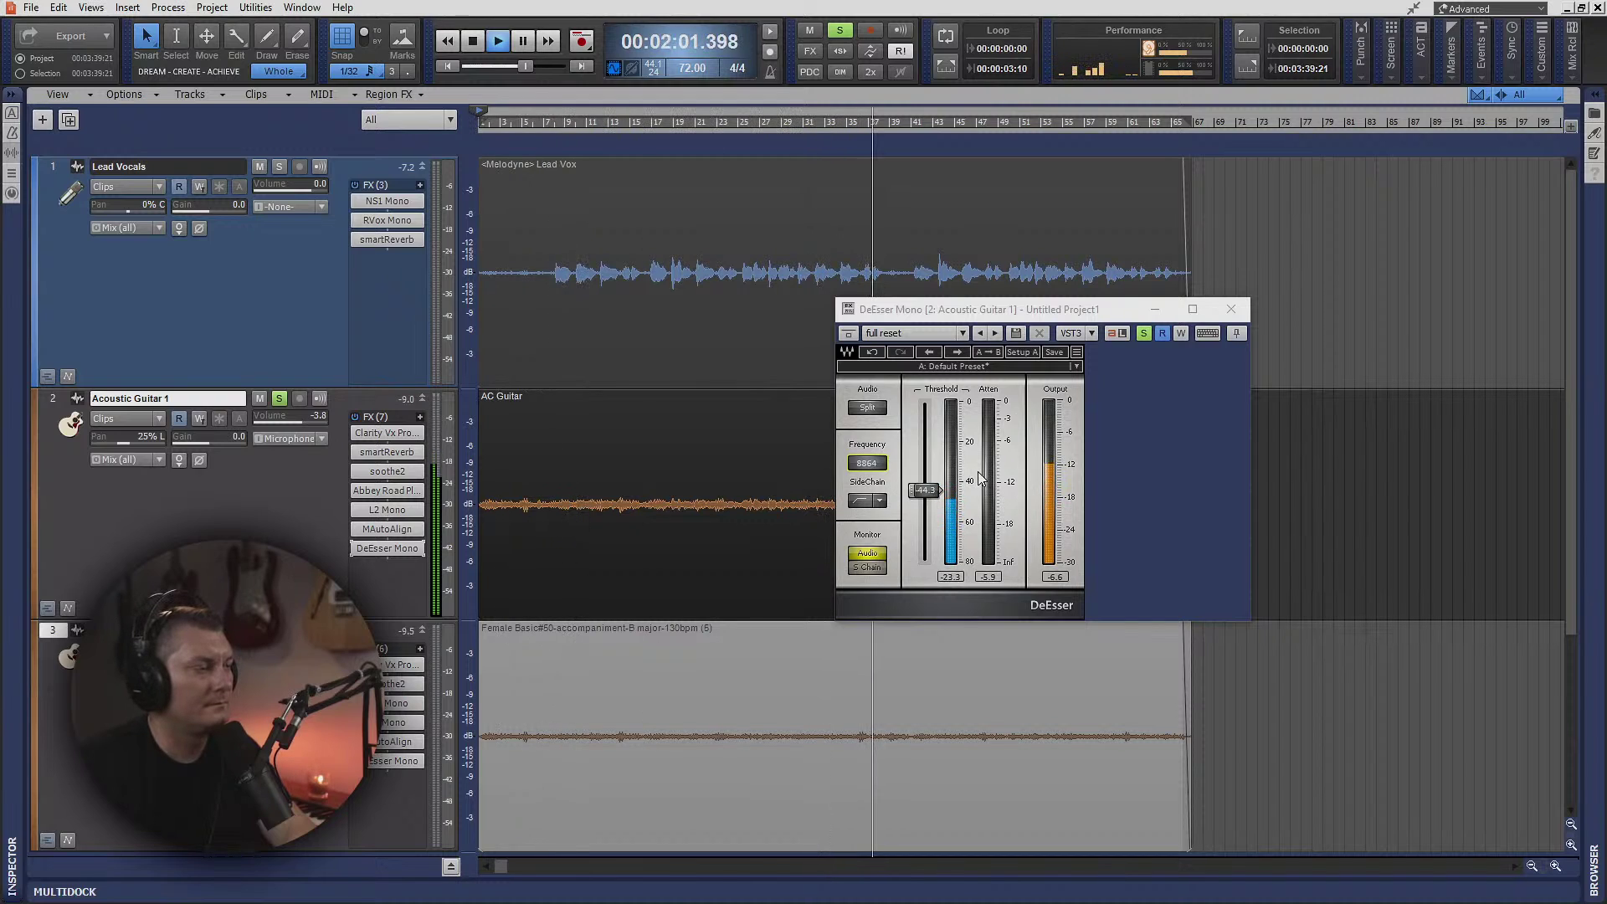
click(281, 399)
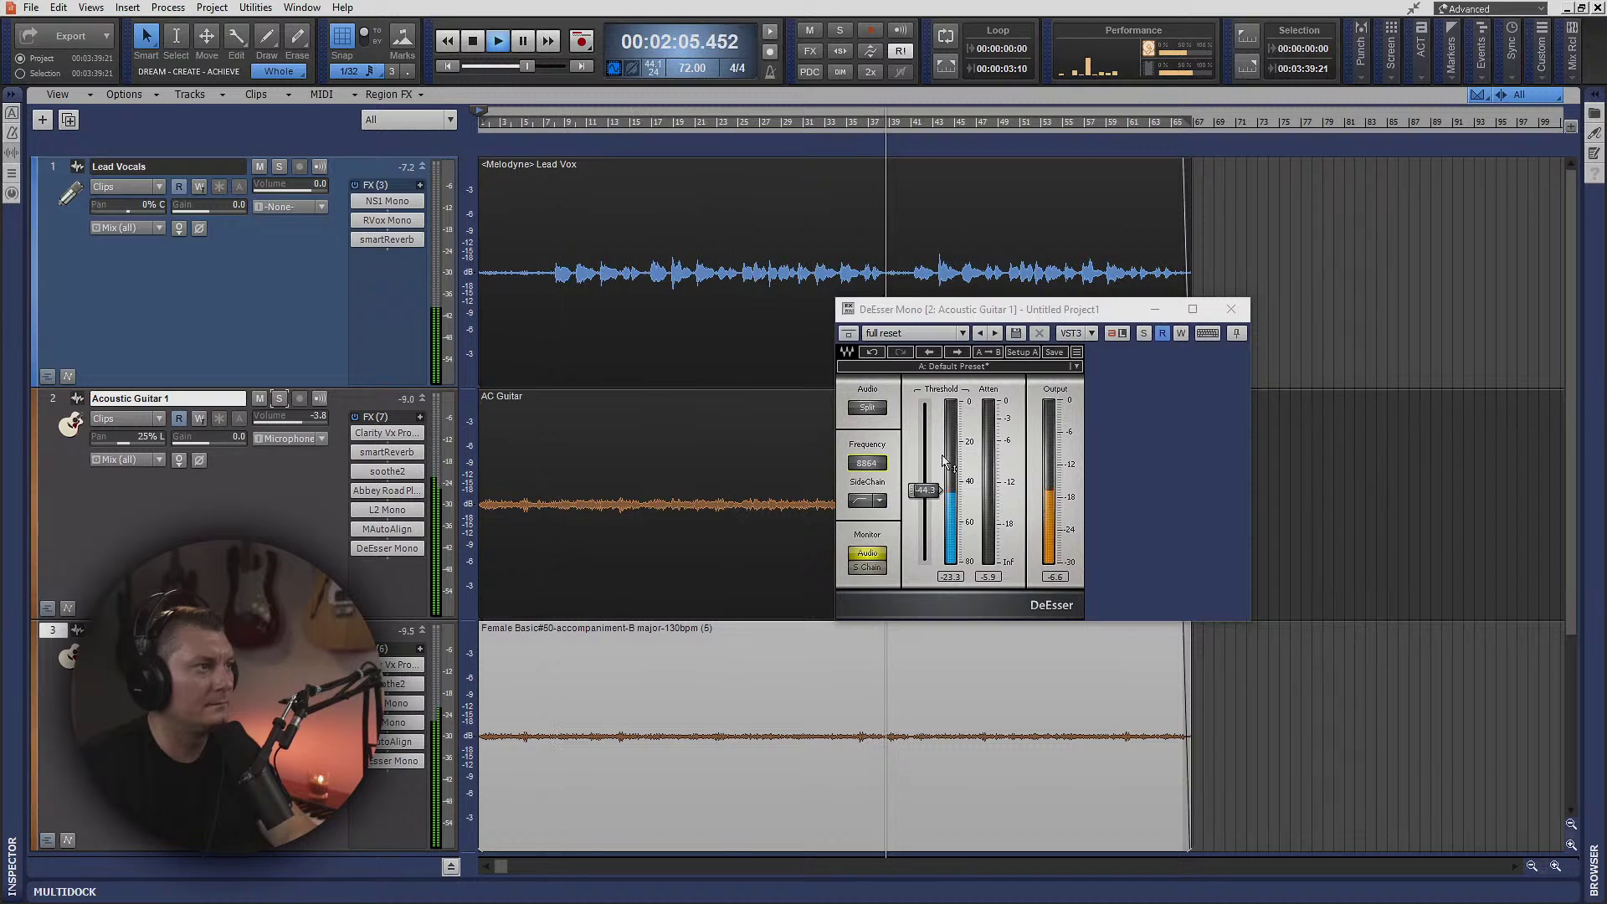
click(1237, 310)
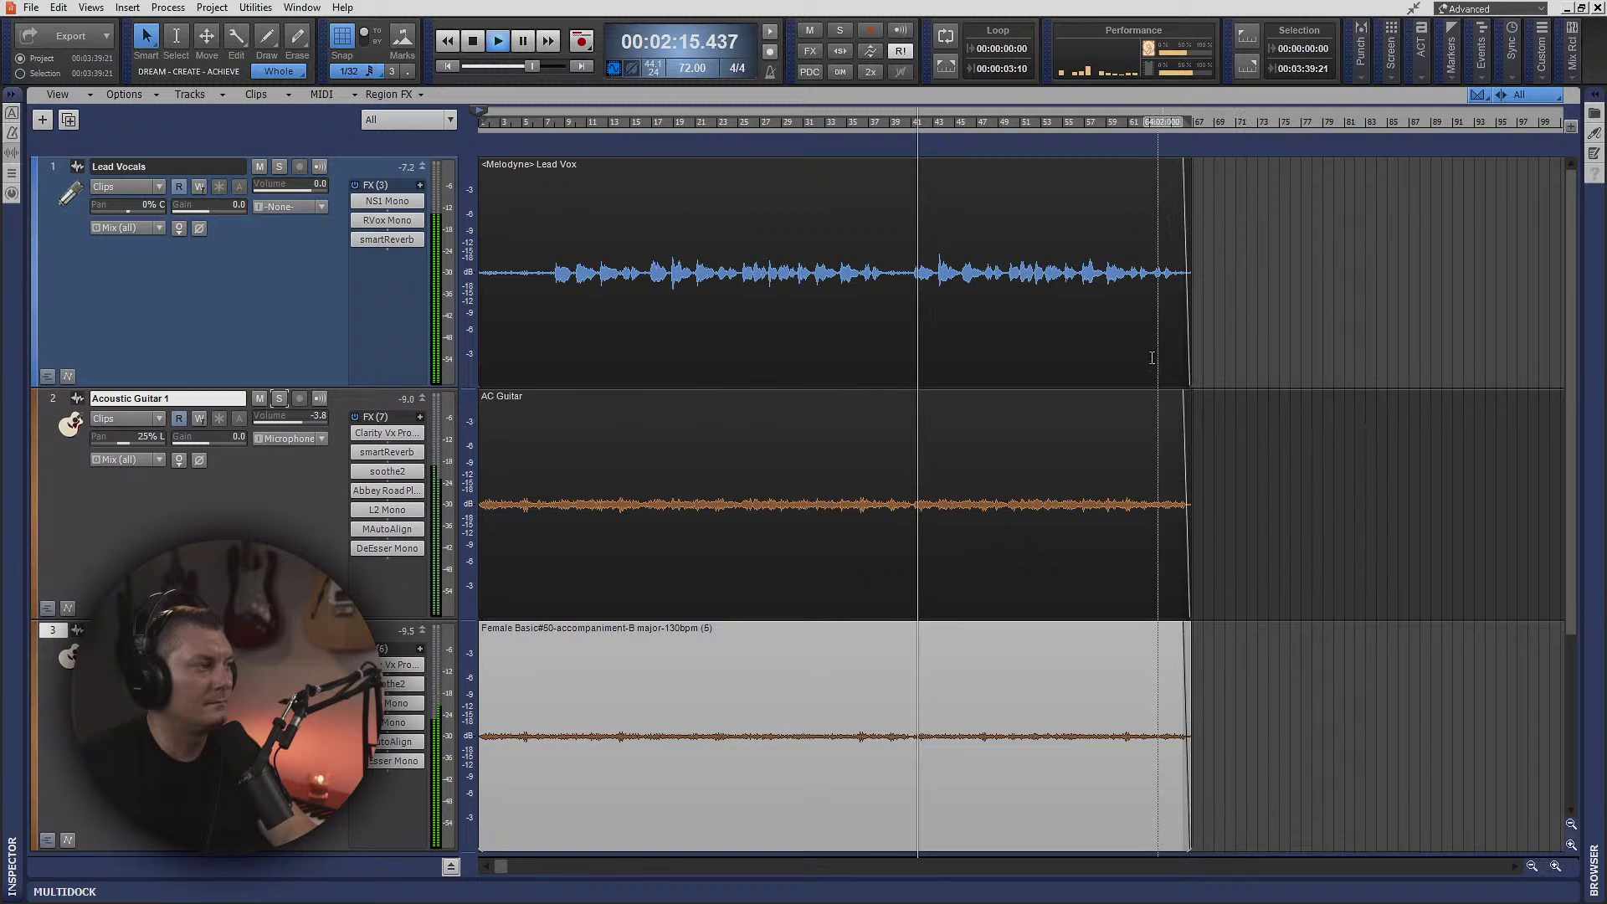
- Raise the frequency of DeEsser Mono on the second guitar track, then close the plug-in and stop playback
double_click(395, 760)
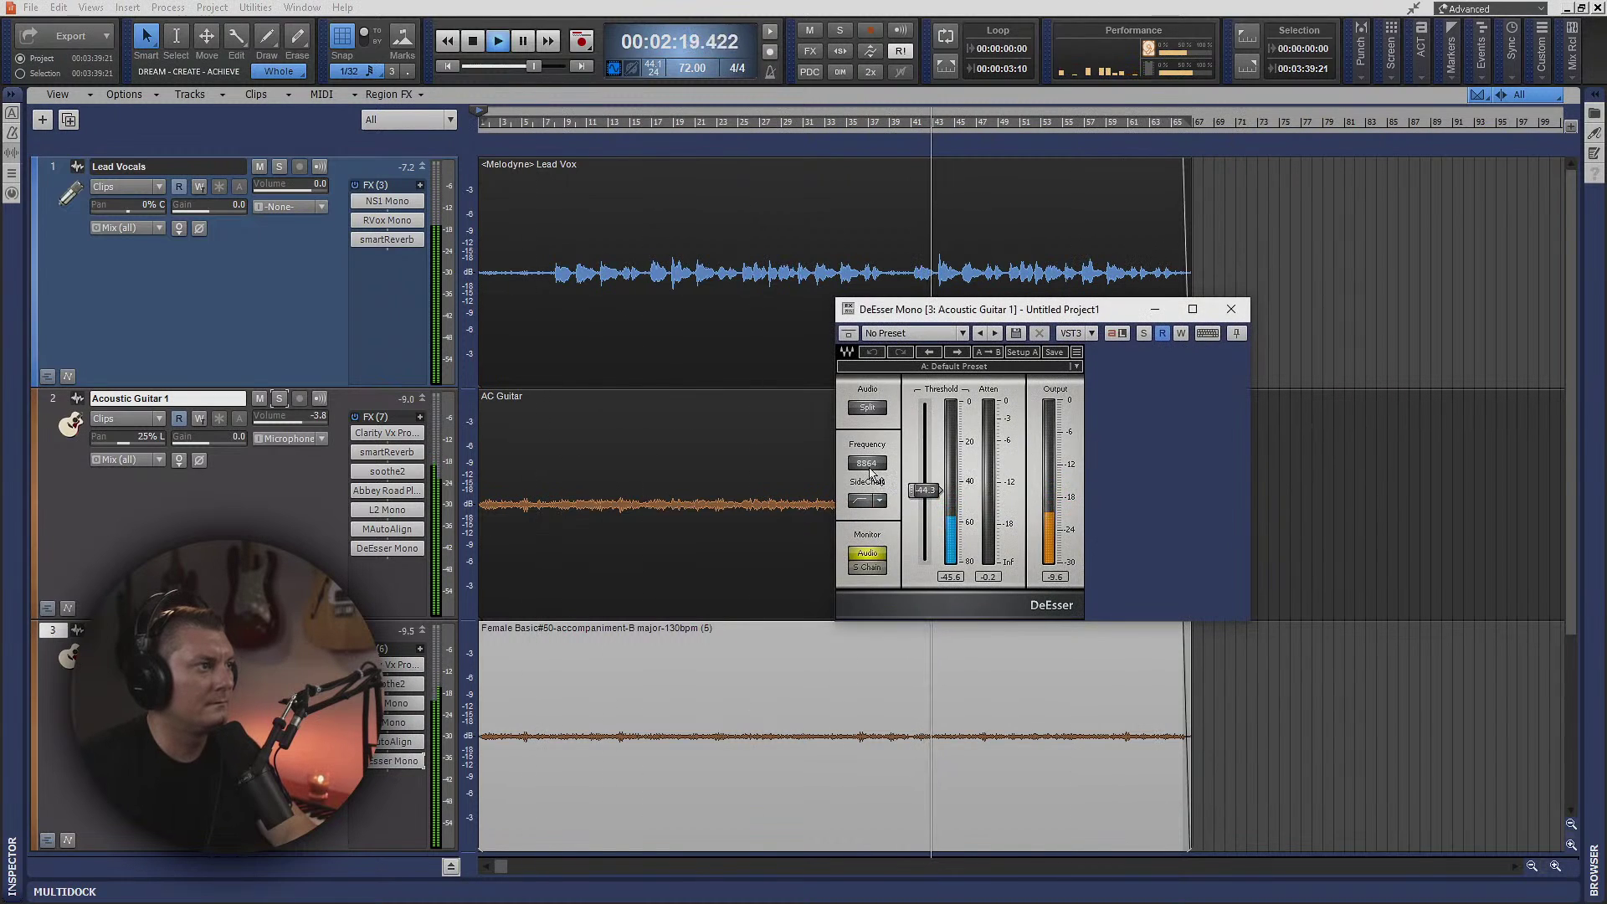
drag(867, 463, 866, 419)
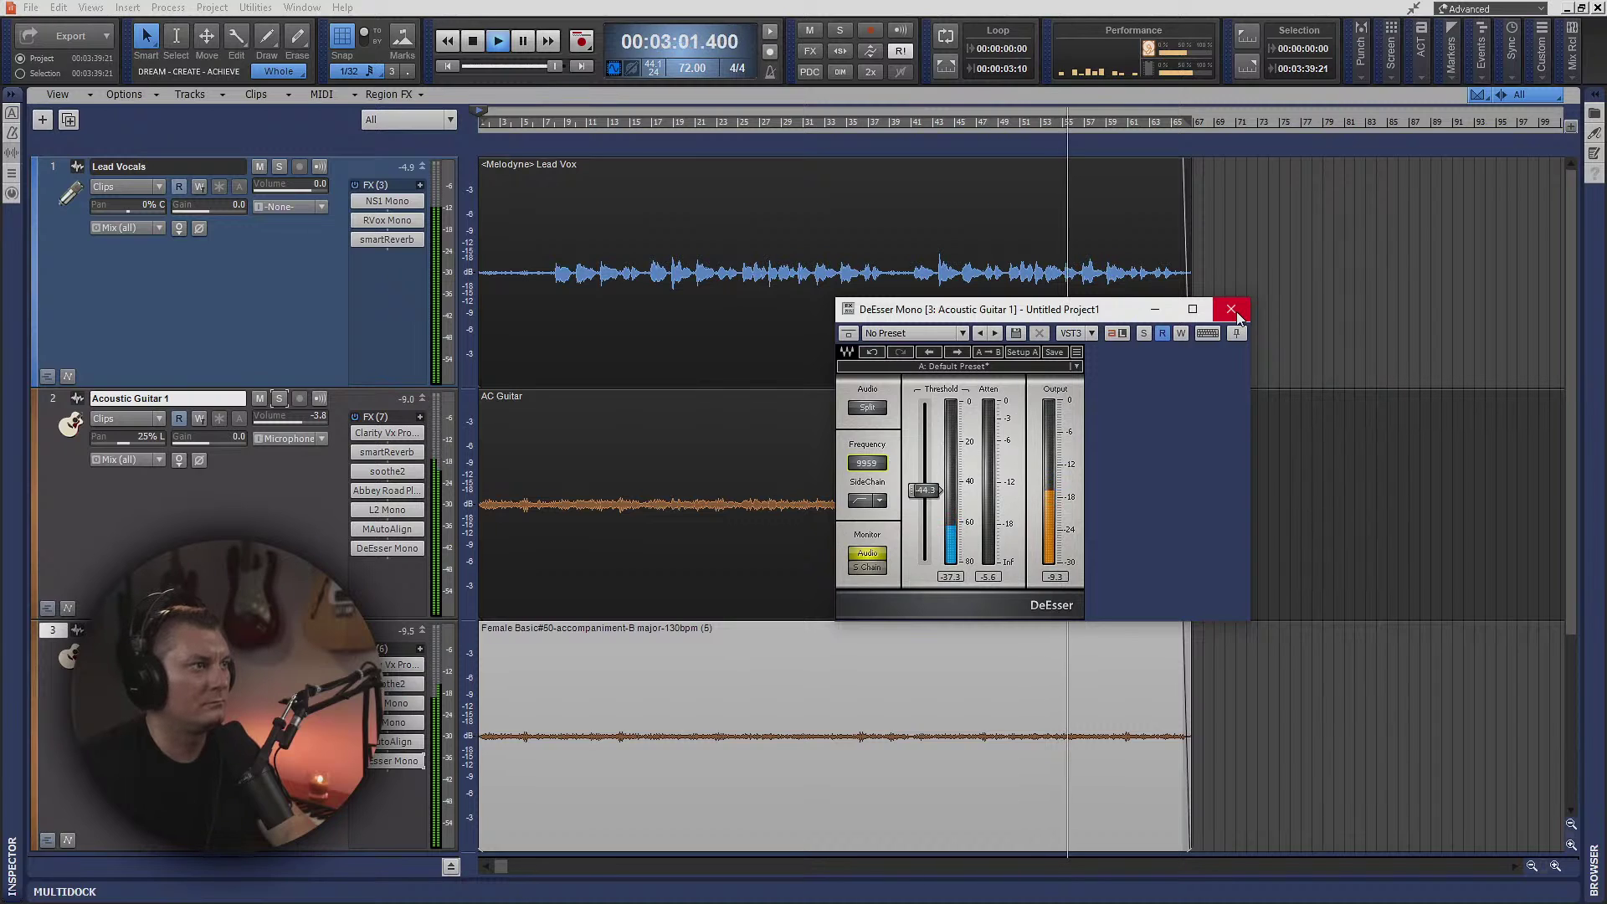
click(1231, 310)
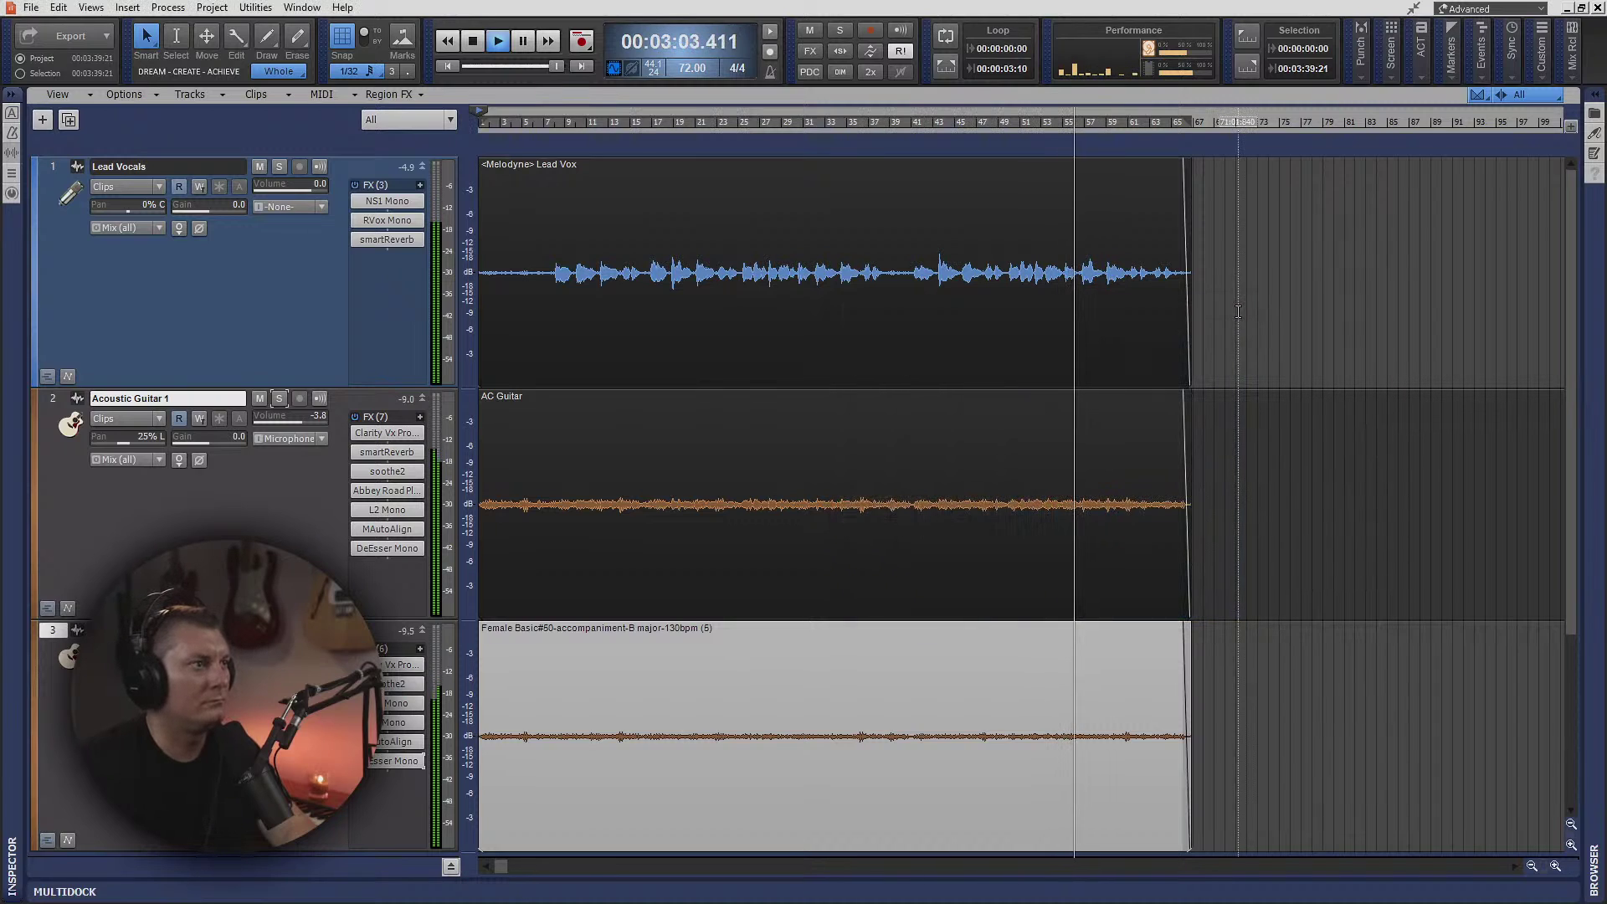
key(space)
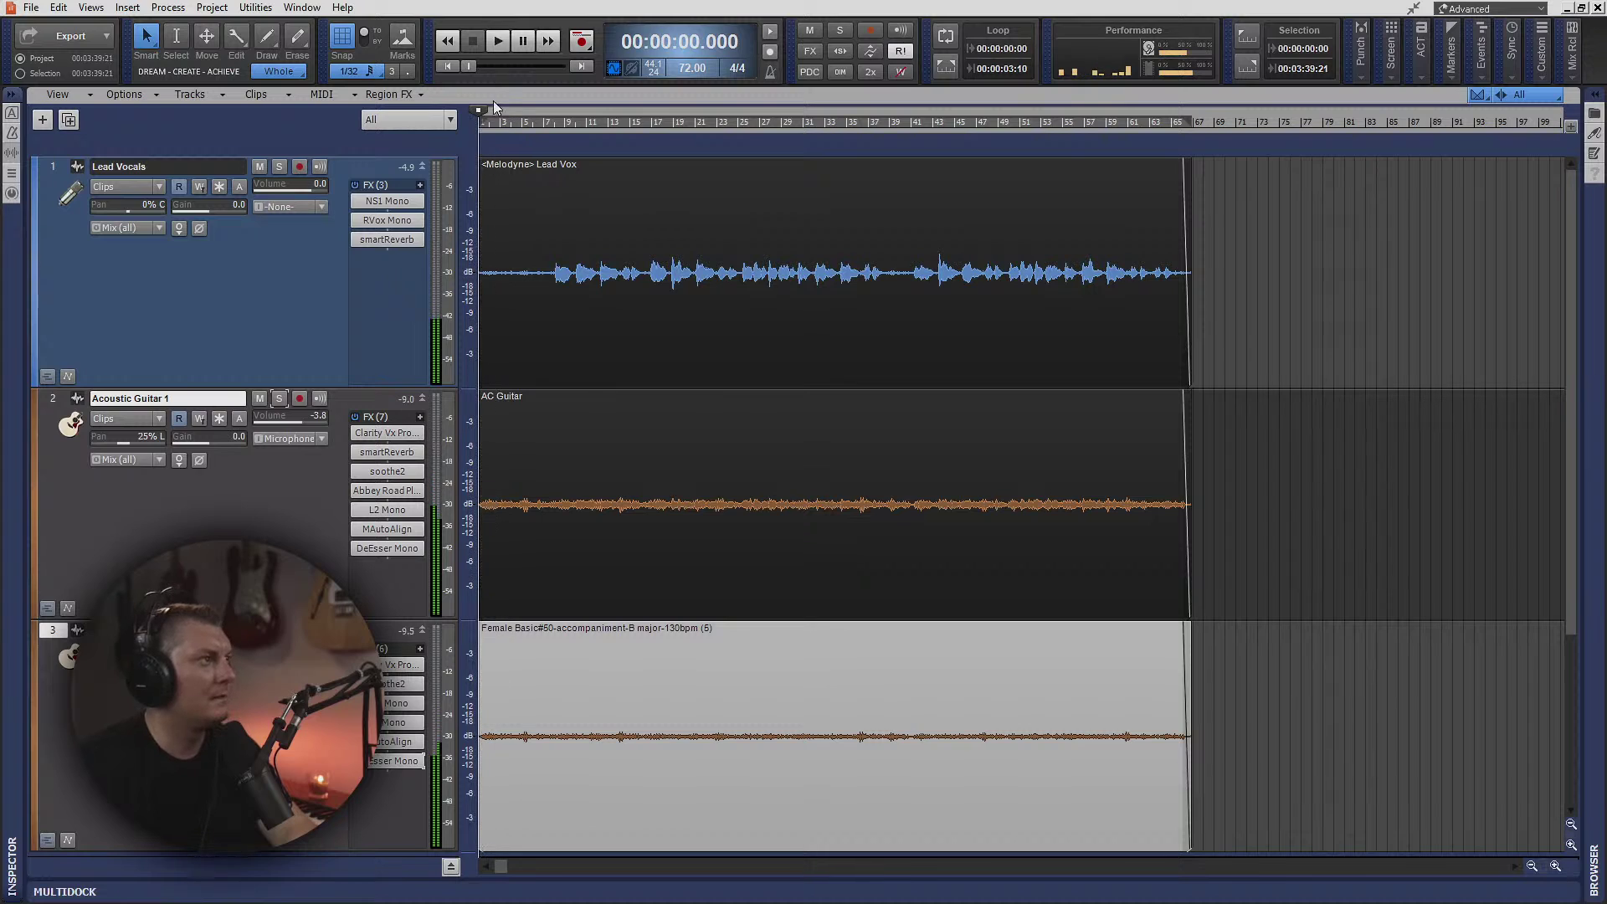
- Play from the start with Lead Vocals soloed and select the part of its clip before the first sung phrase
key(space)
click(278, 167)
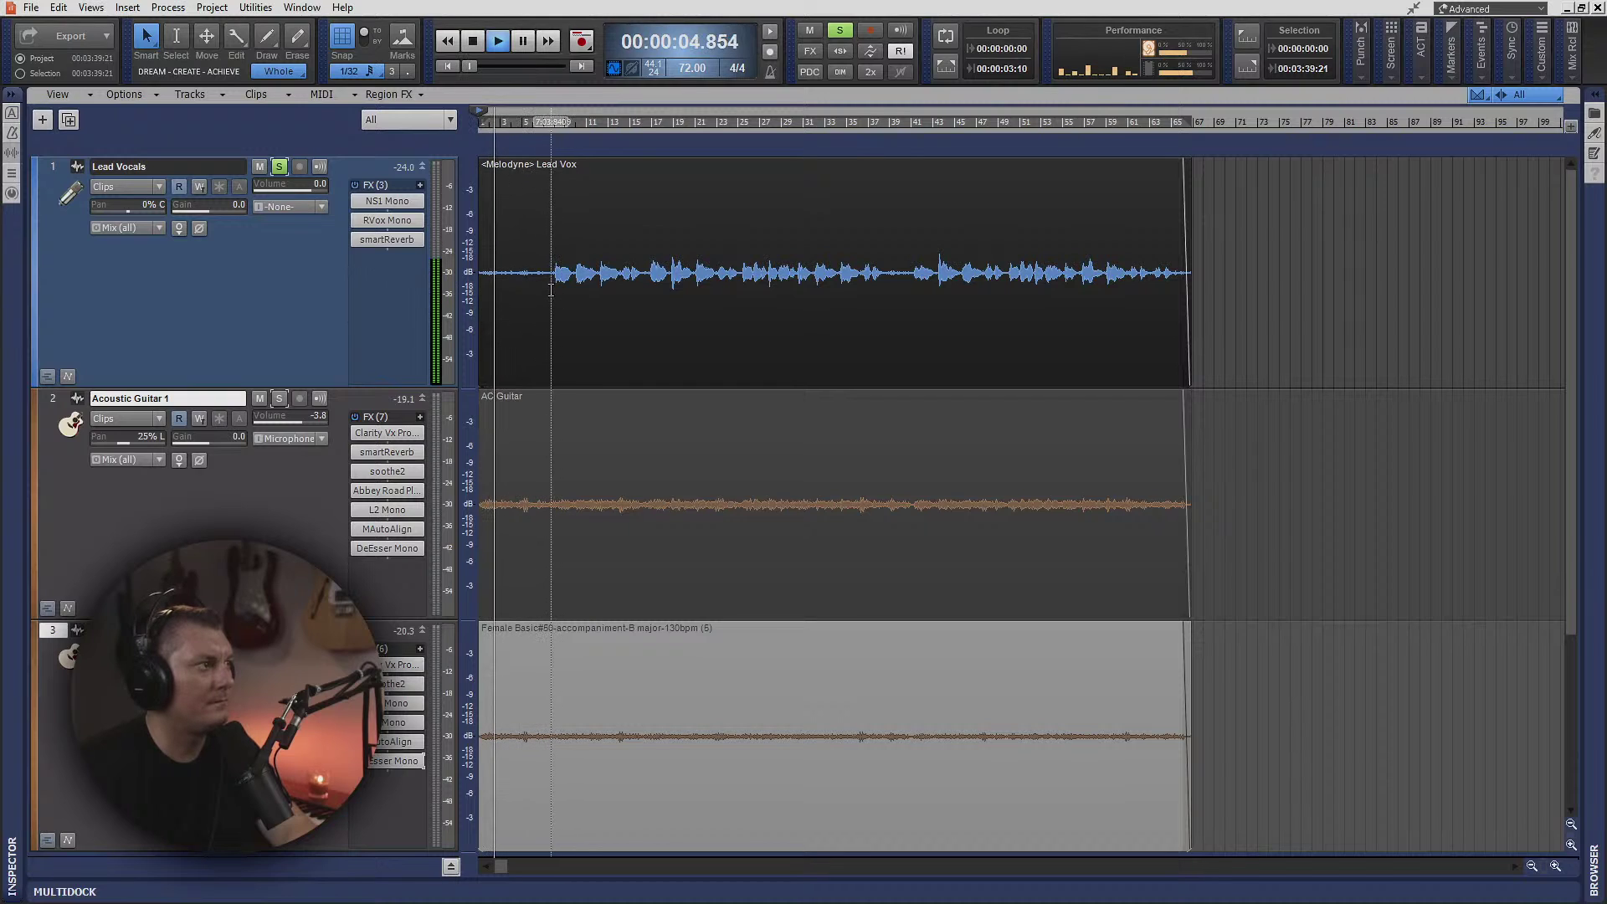
drag(554, 290, 458, 311)
key(Delete)
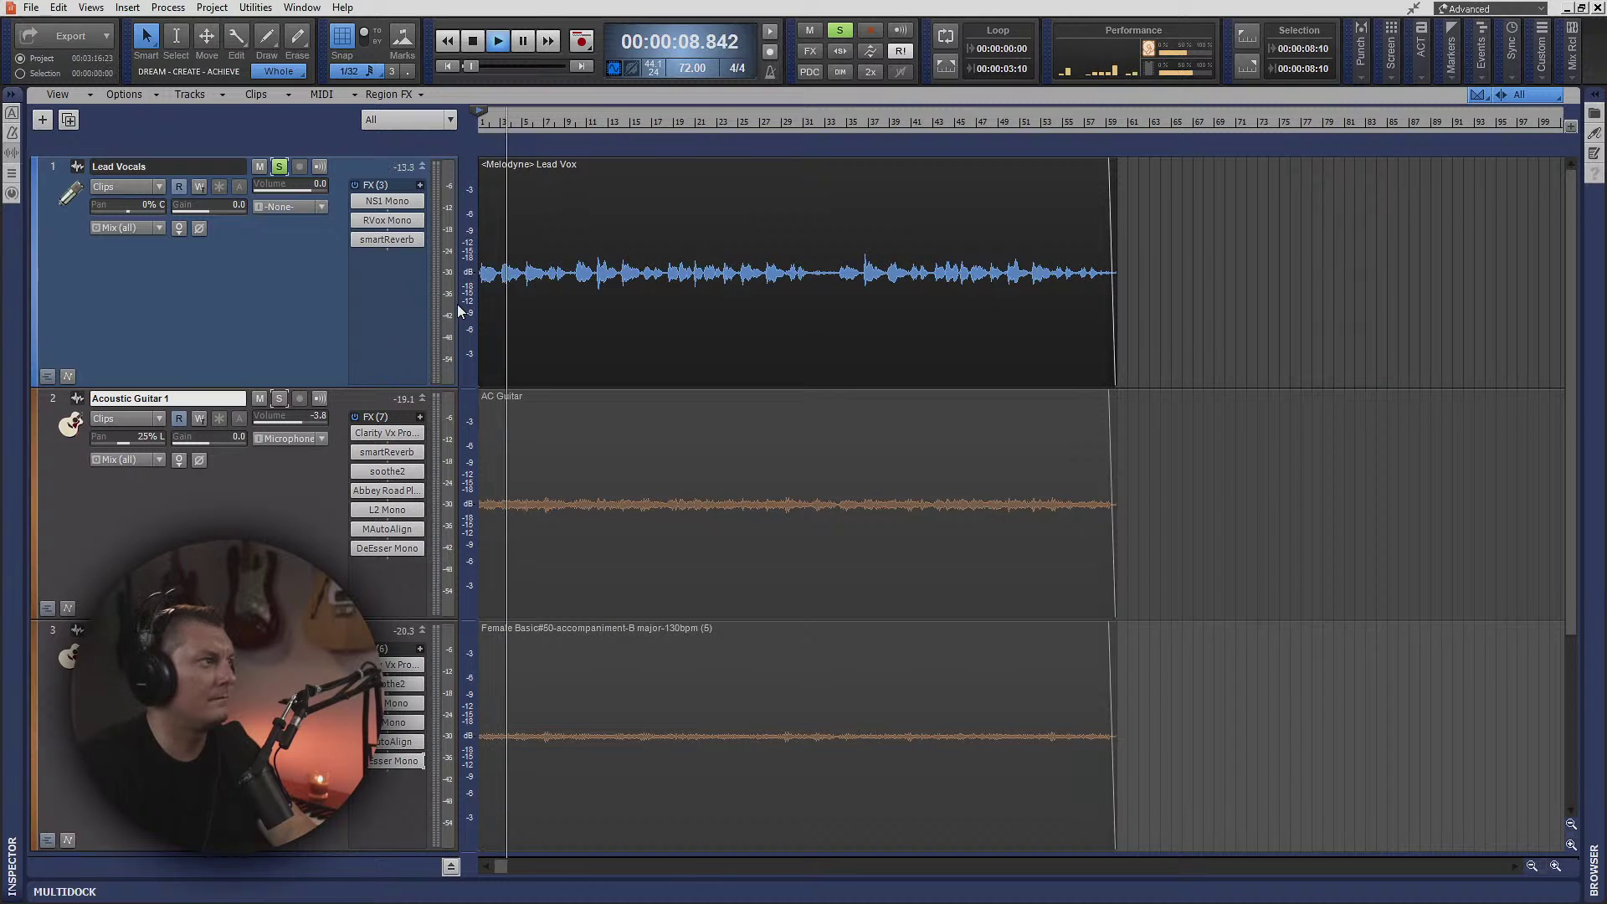
key(space)
key(ctrl+z)
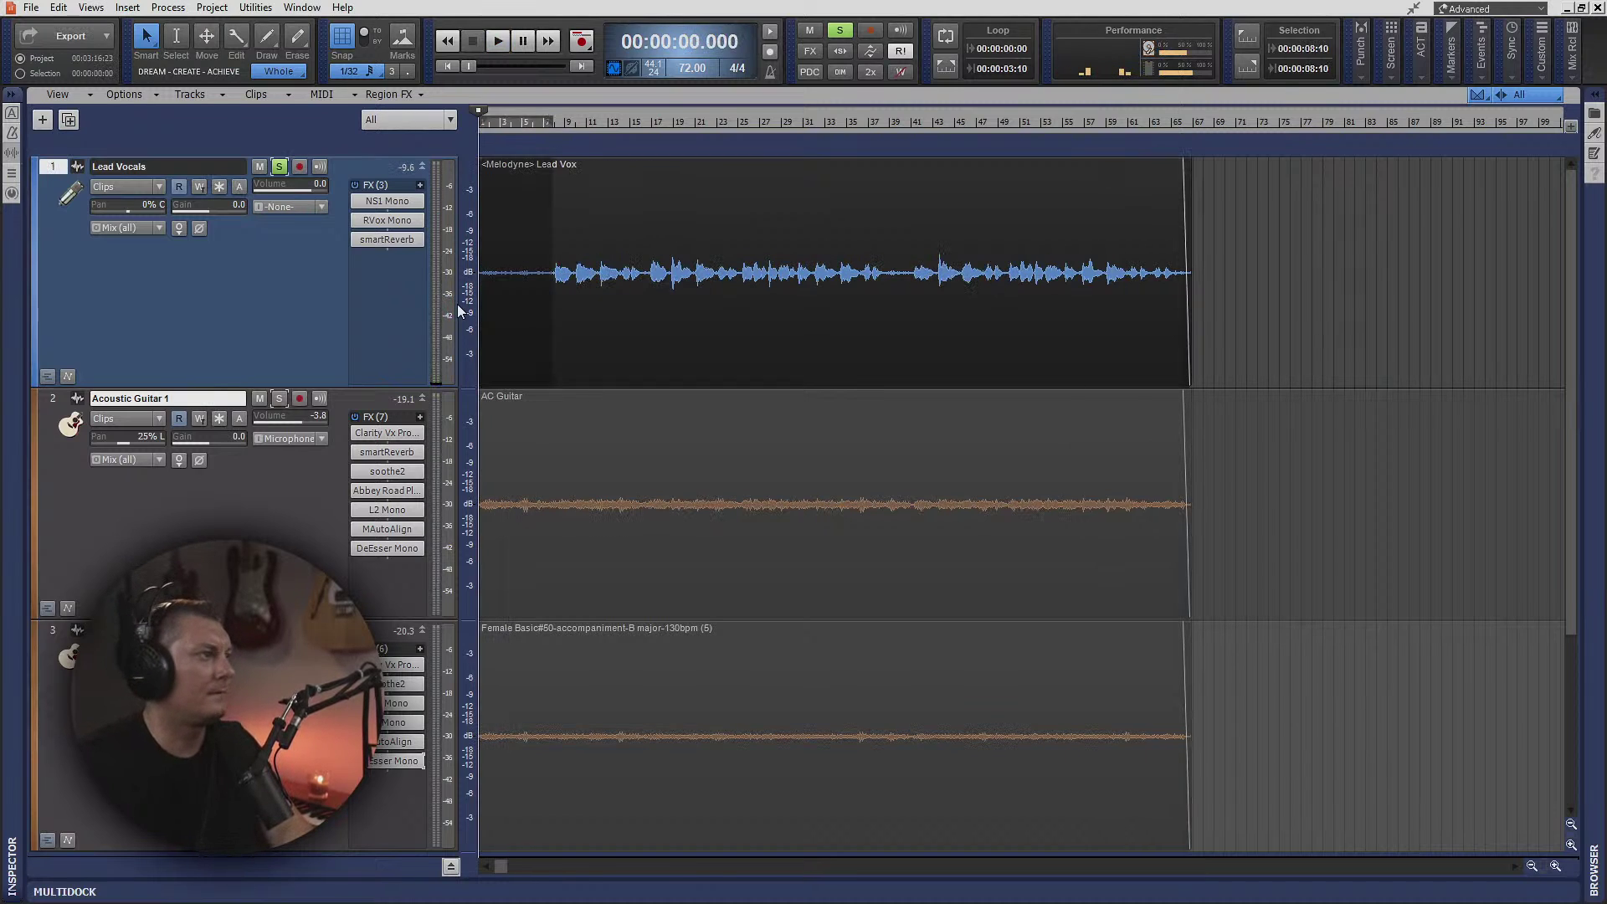
- Turn Ripple Edit off, then delete the Lead Vocals parts before the first phrase and in the pause between the two sung sections
click(1529, 100)
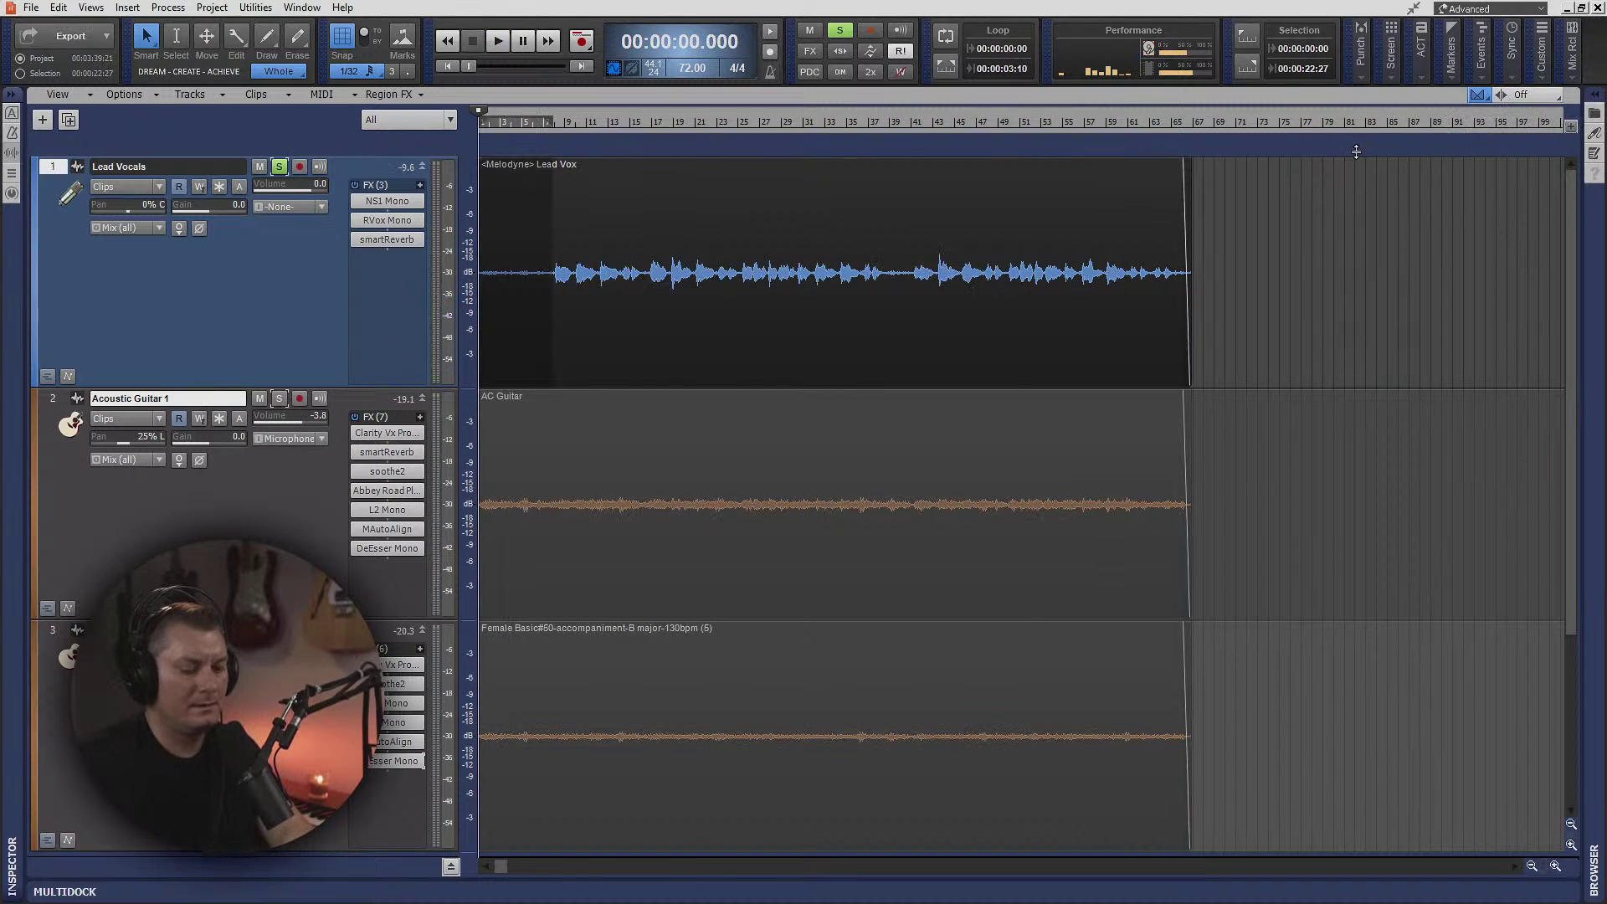
key(Delete)
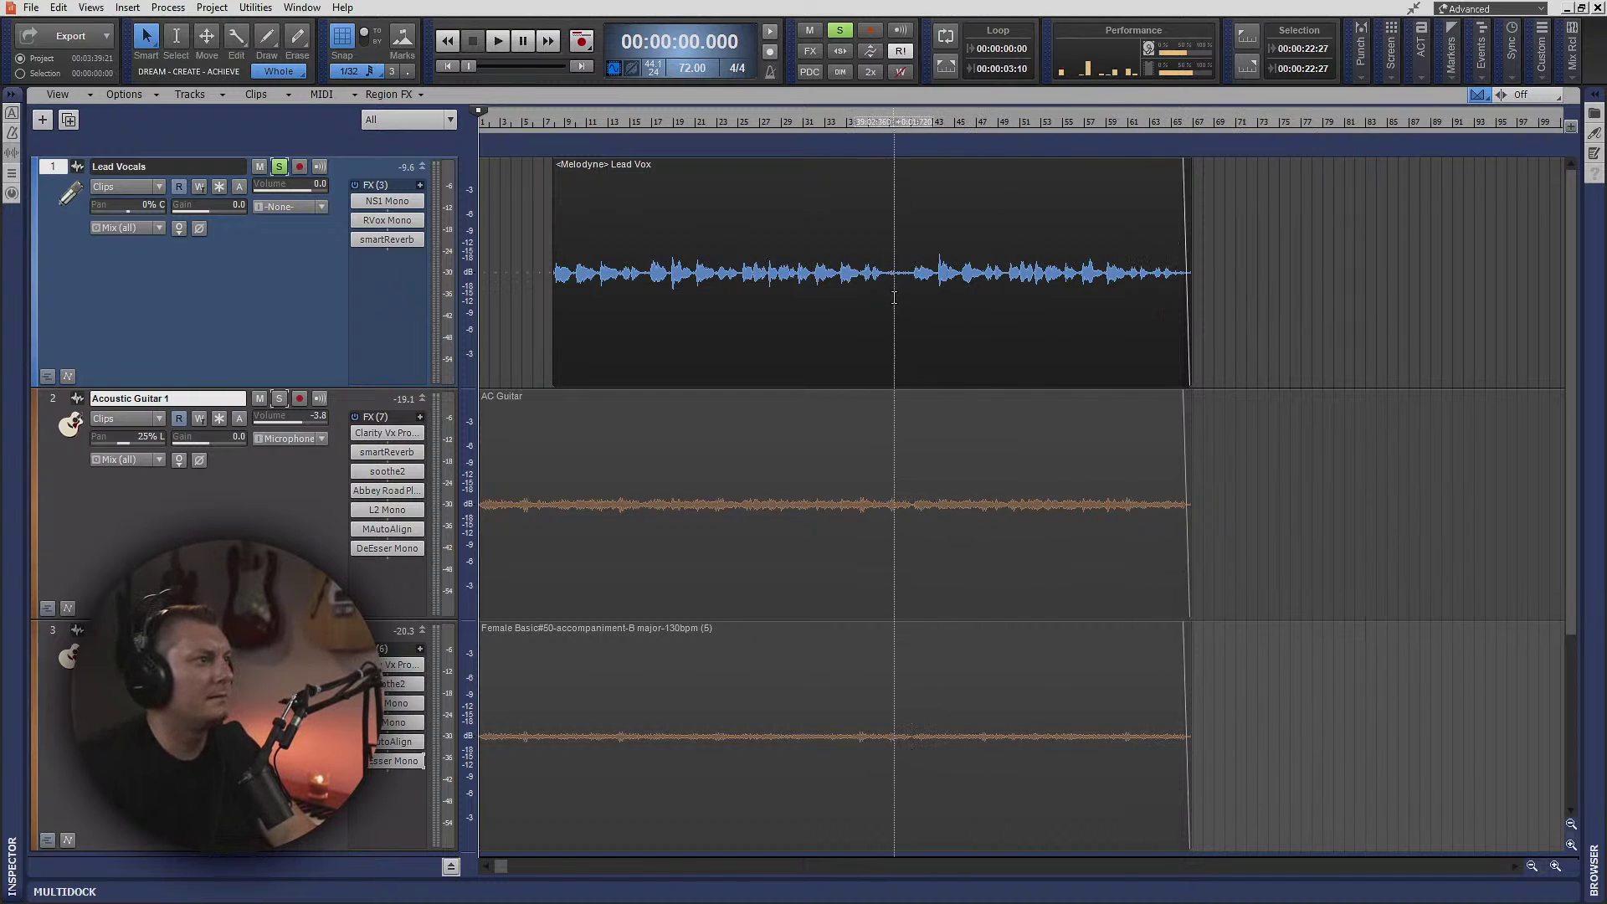
drag(888, 295, 911, 302)
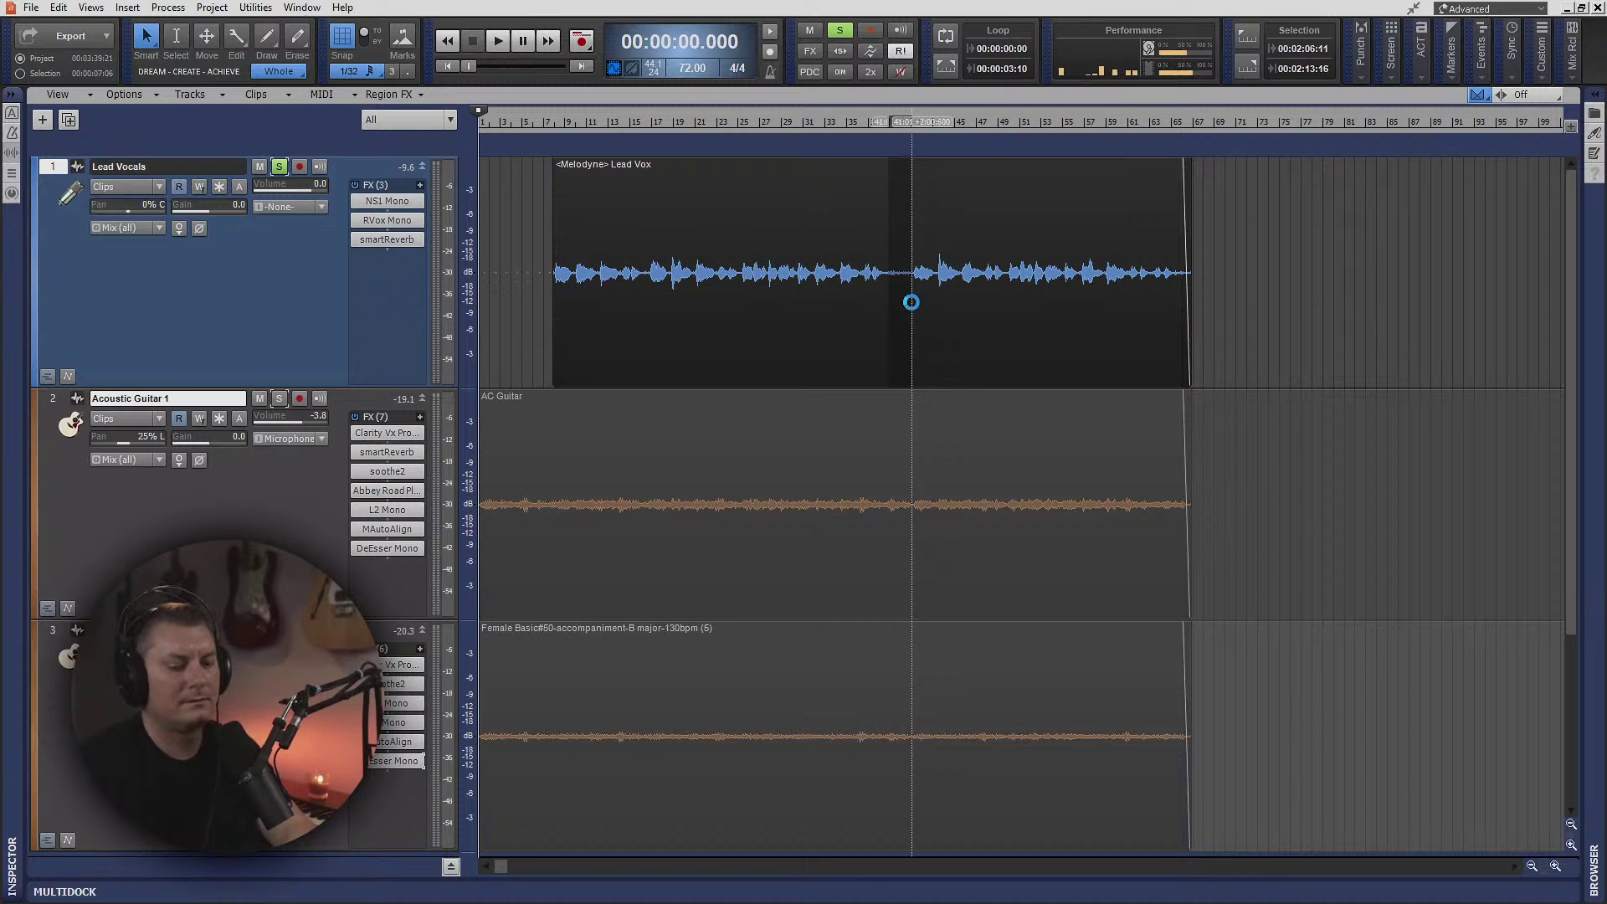
key(Delete)
- Play from the first vocal phrase, raise NS1 Mono on Lead Vocals to about 59, then unsolo the track and close the plug-in
click(551, 138)
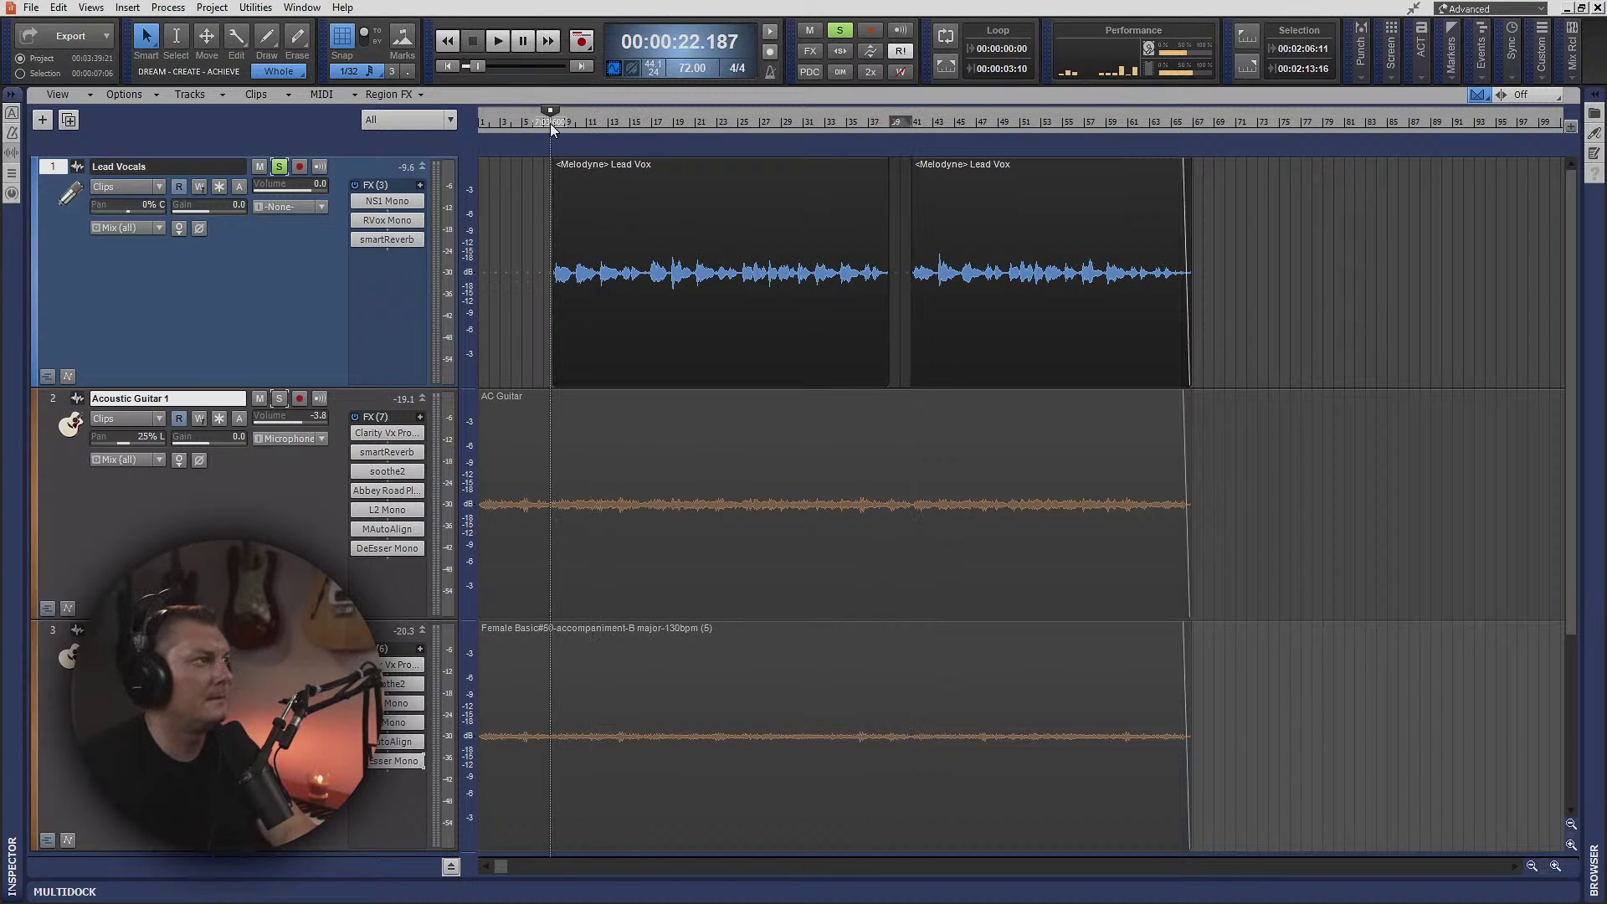
key(space)
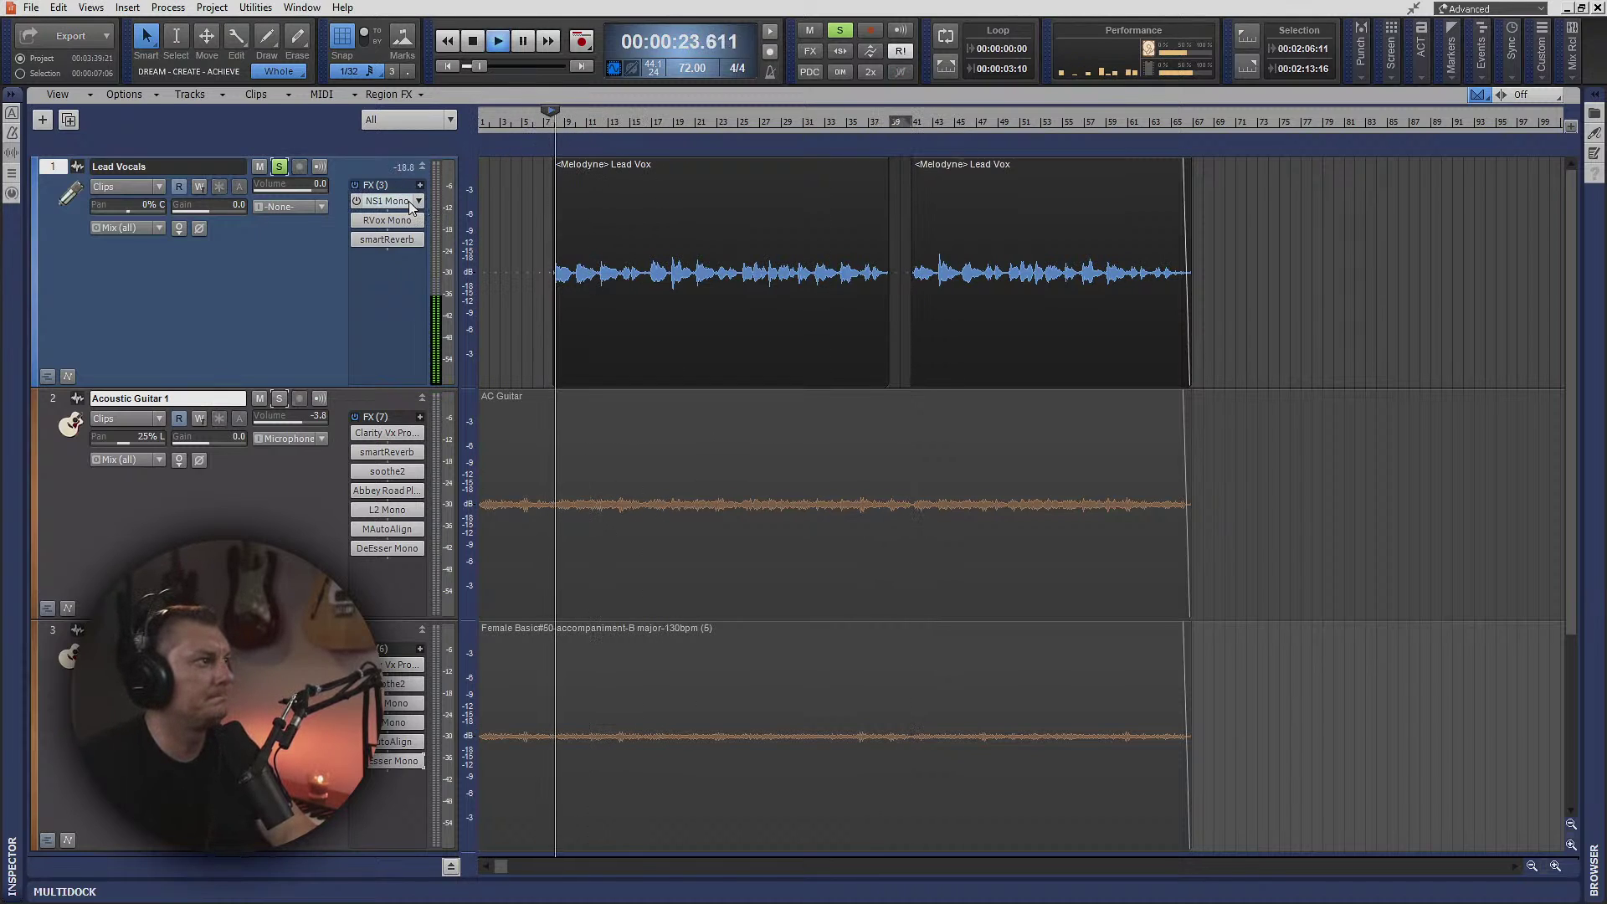
click(373, 206)
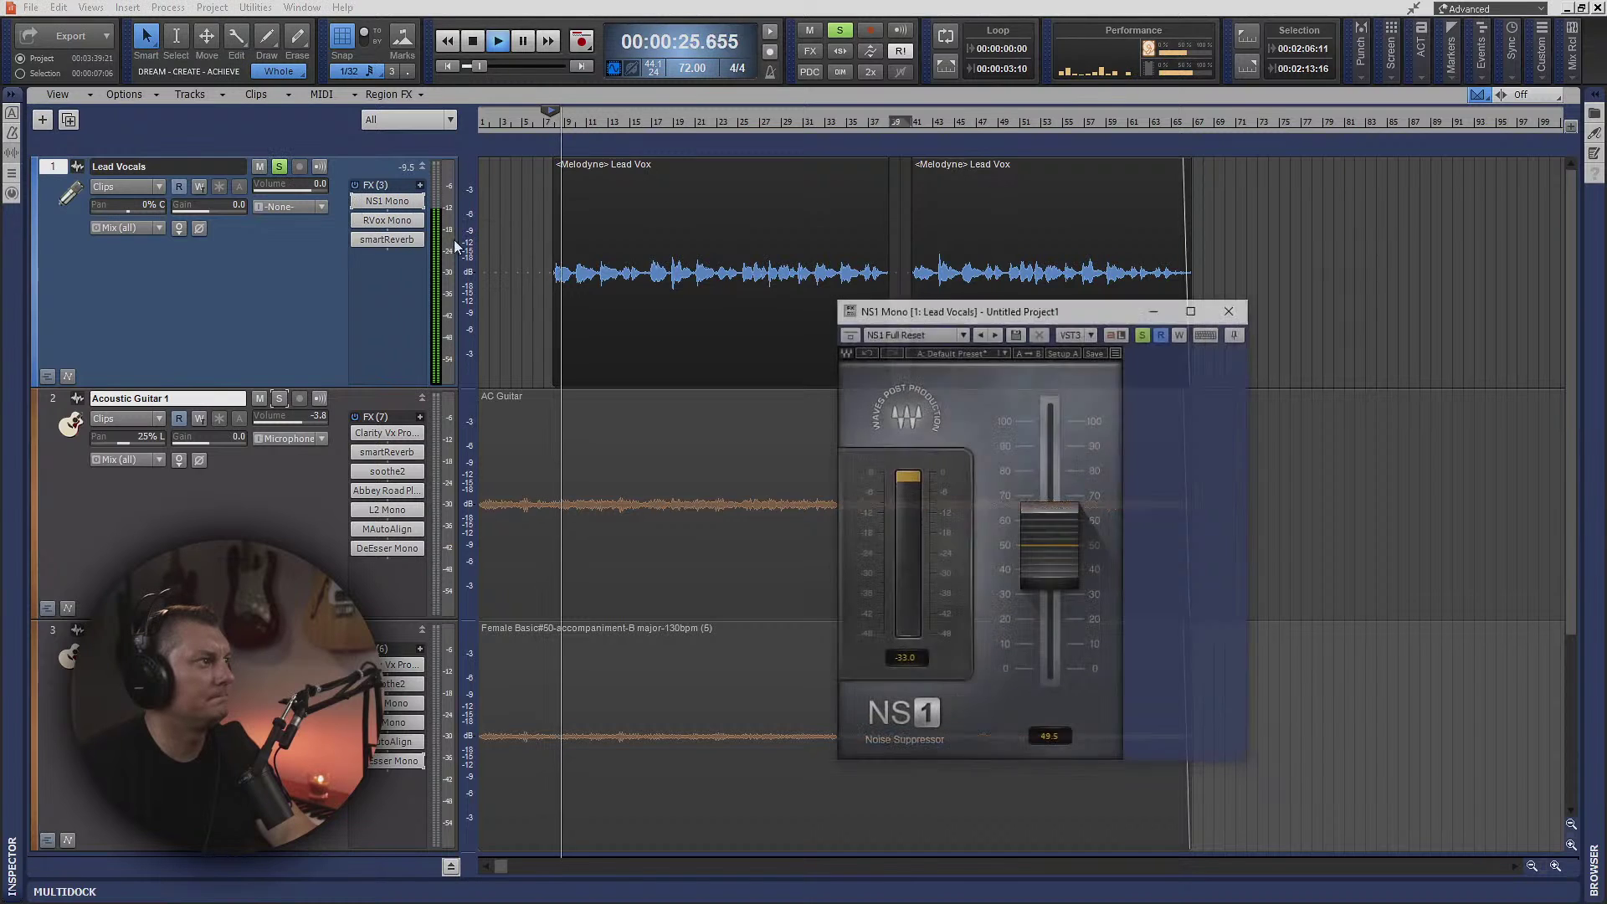
drag(1050, 550, 1051, 536)
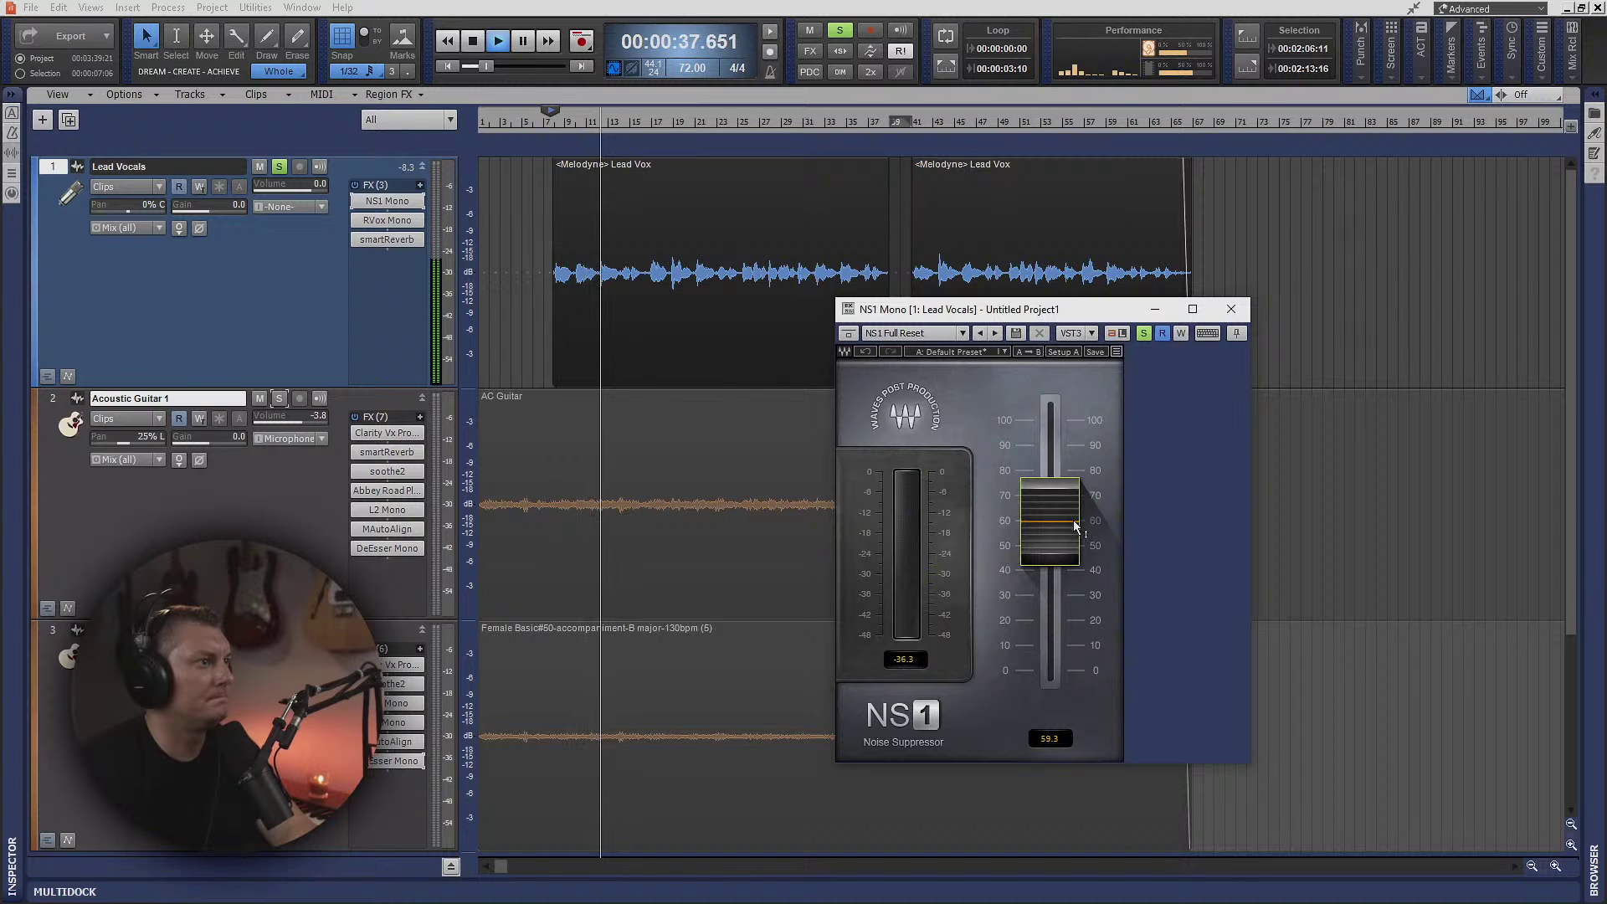
click(1143, 333)
click(1230, 310)
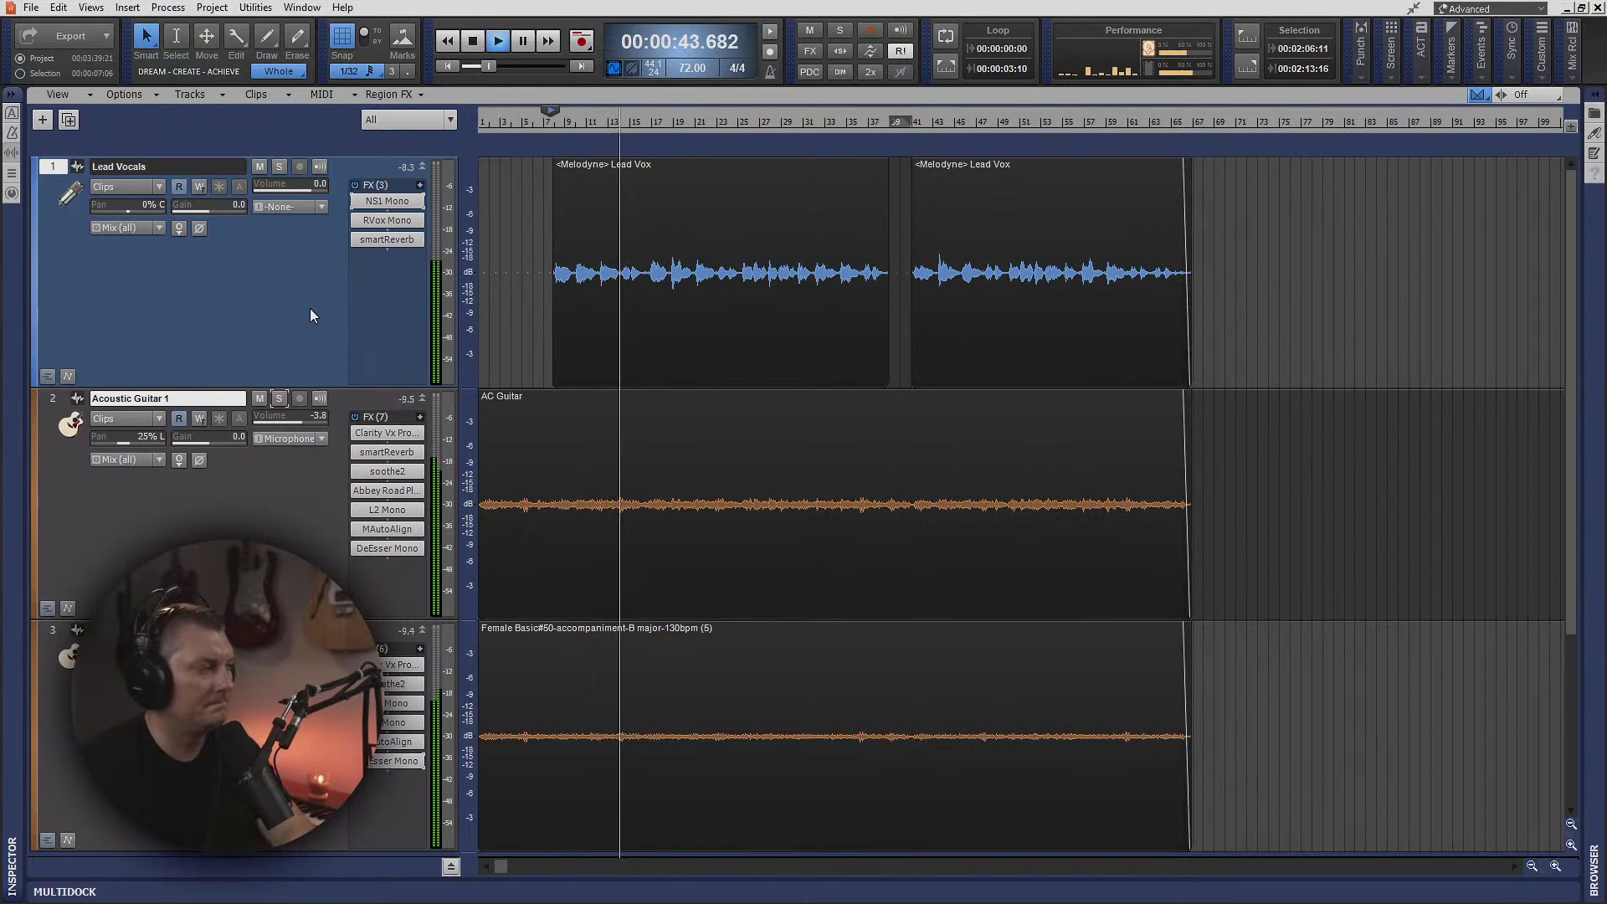
- Duplicate the Lead Vocals track with its effects but without its clips
click(56, 172)
key(ctrl+a)
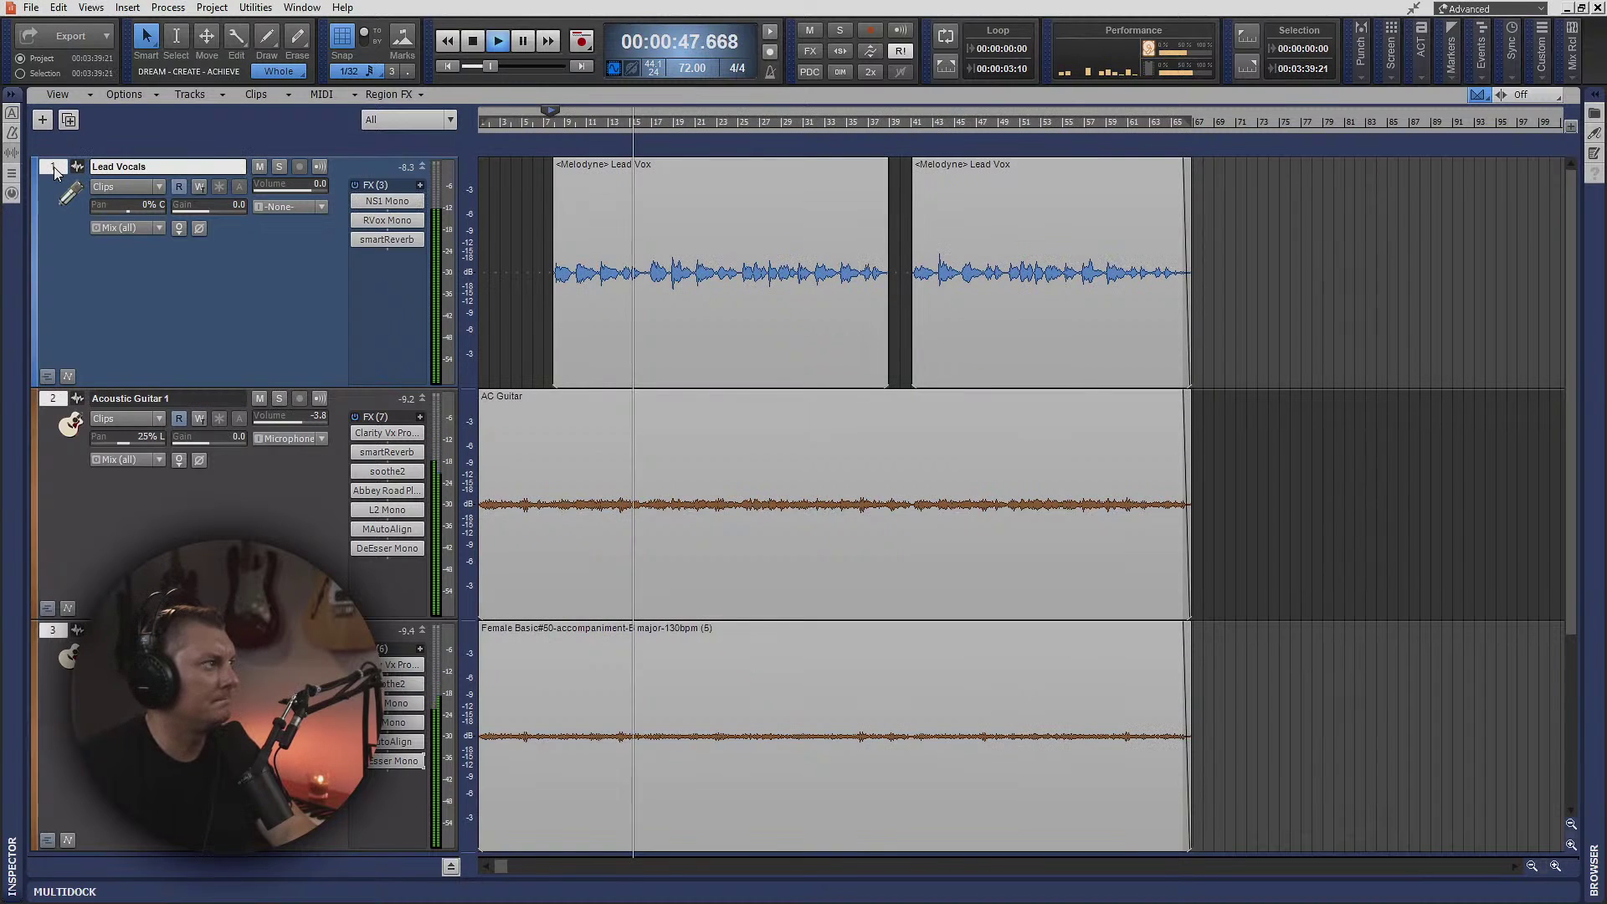
right_click(53, 168)
click(259, 265)
click(45, 171)
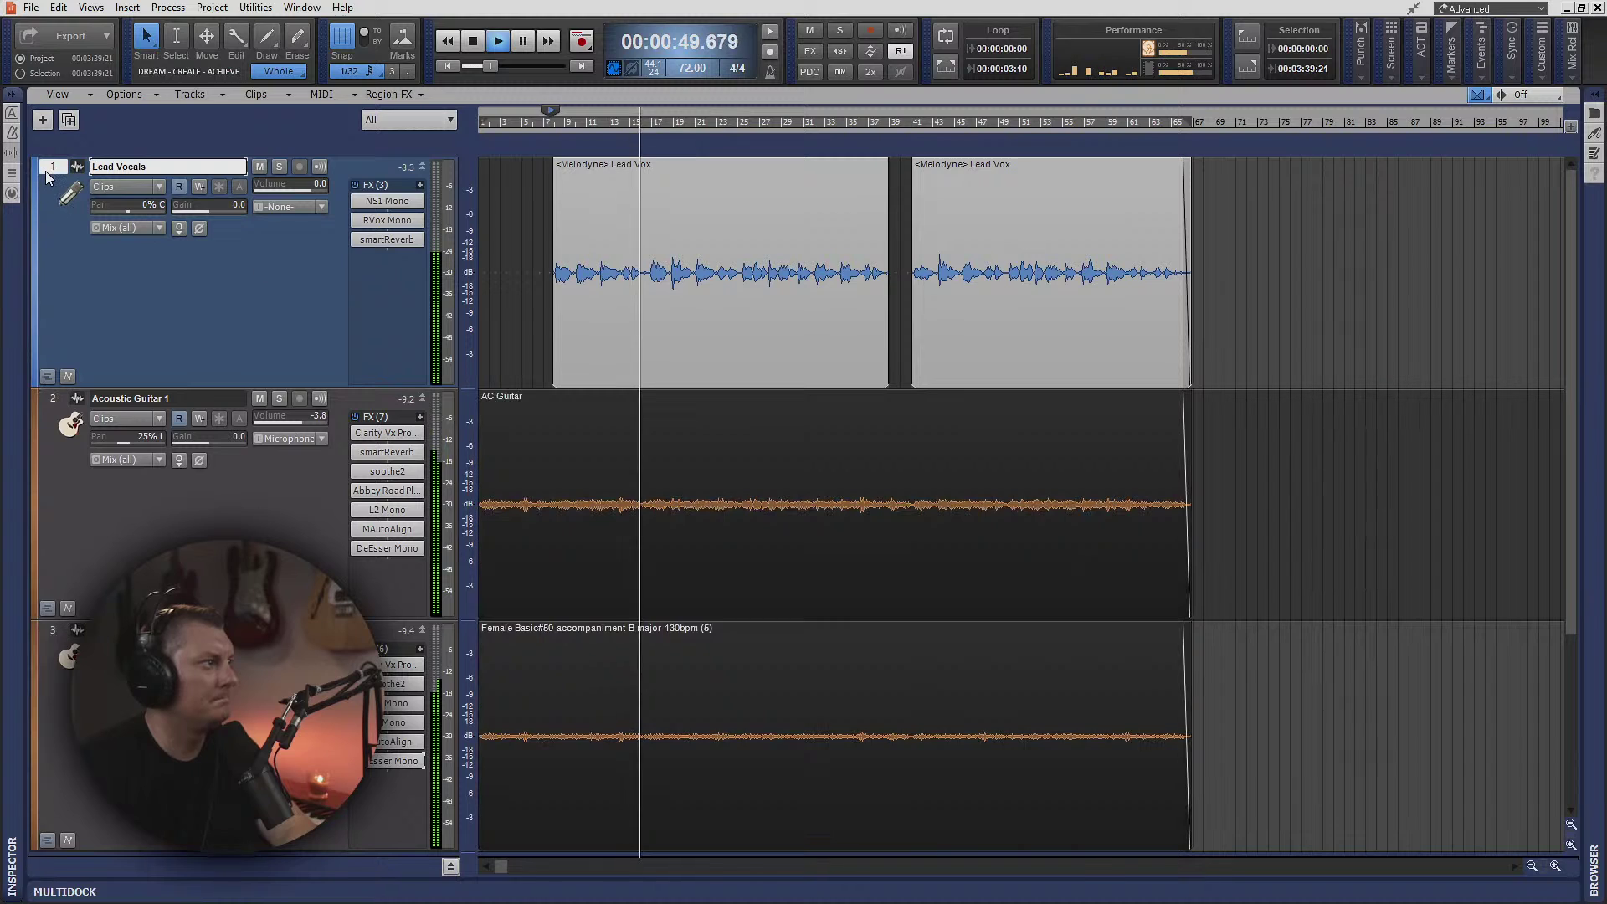
right_click(45, 169)
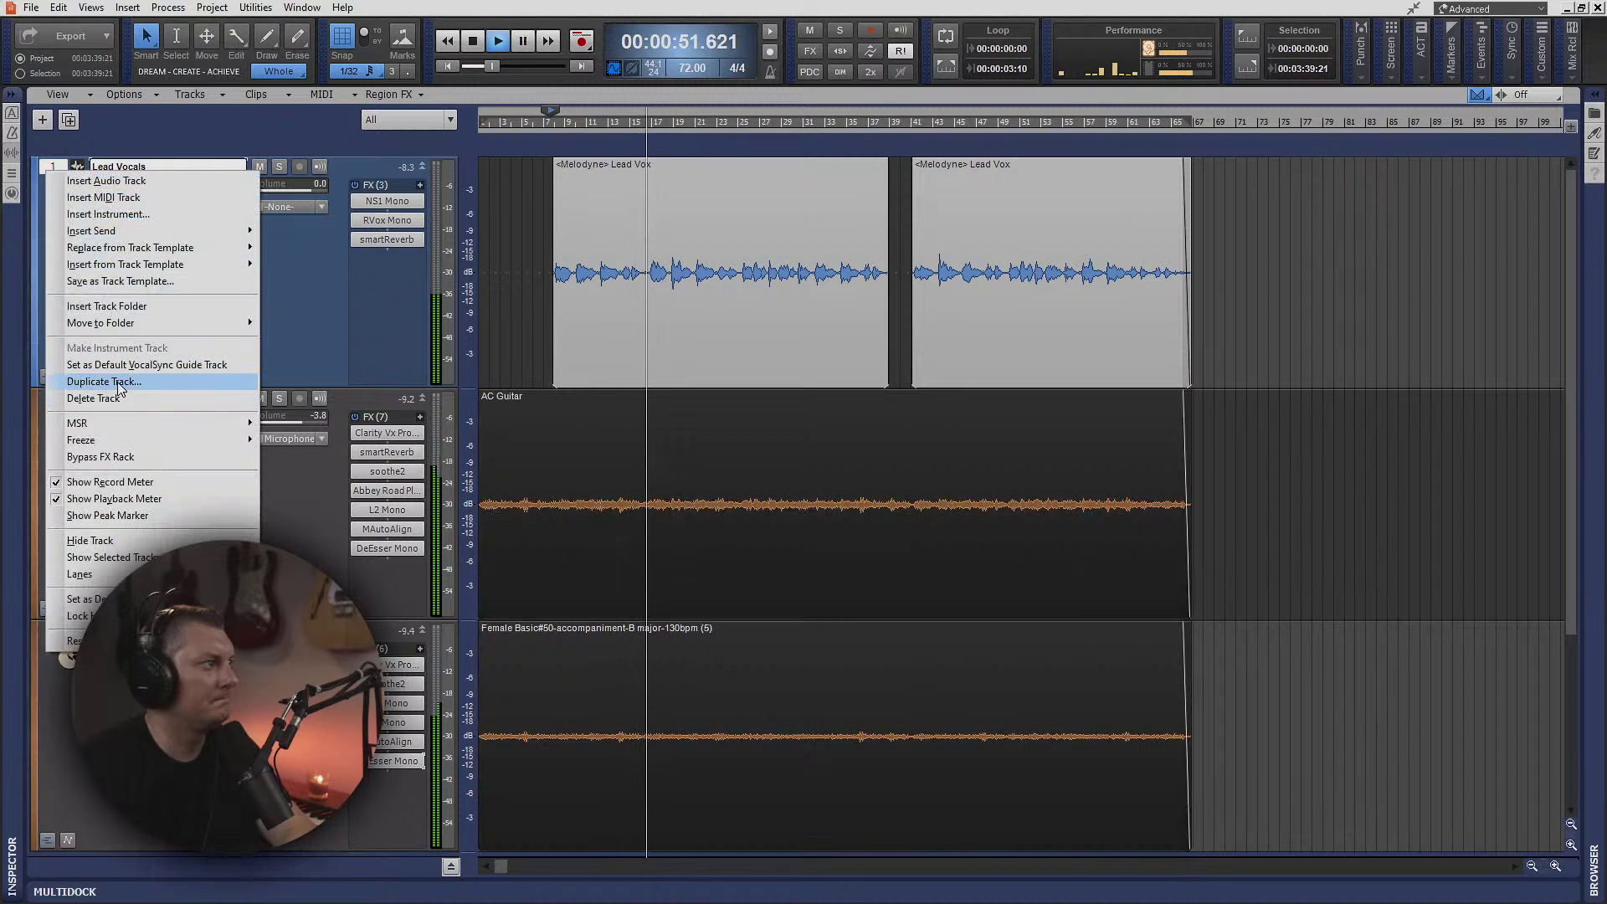
click(126, 382)
click(785, 555)
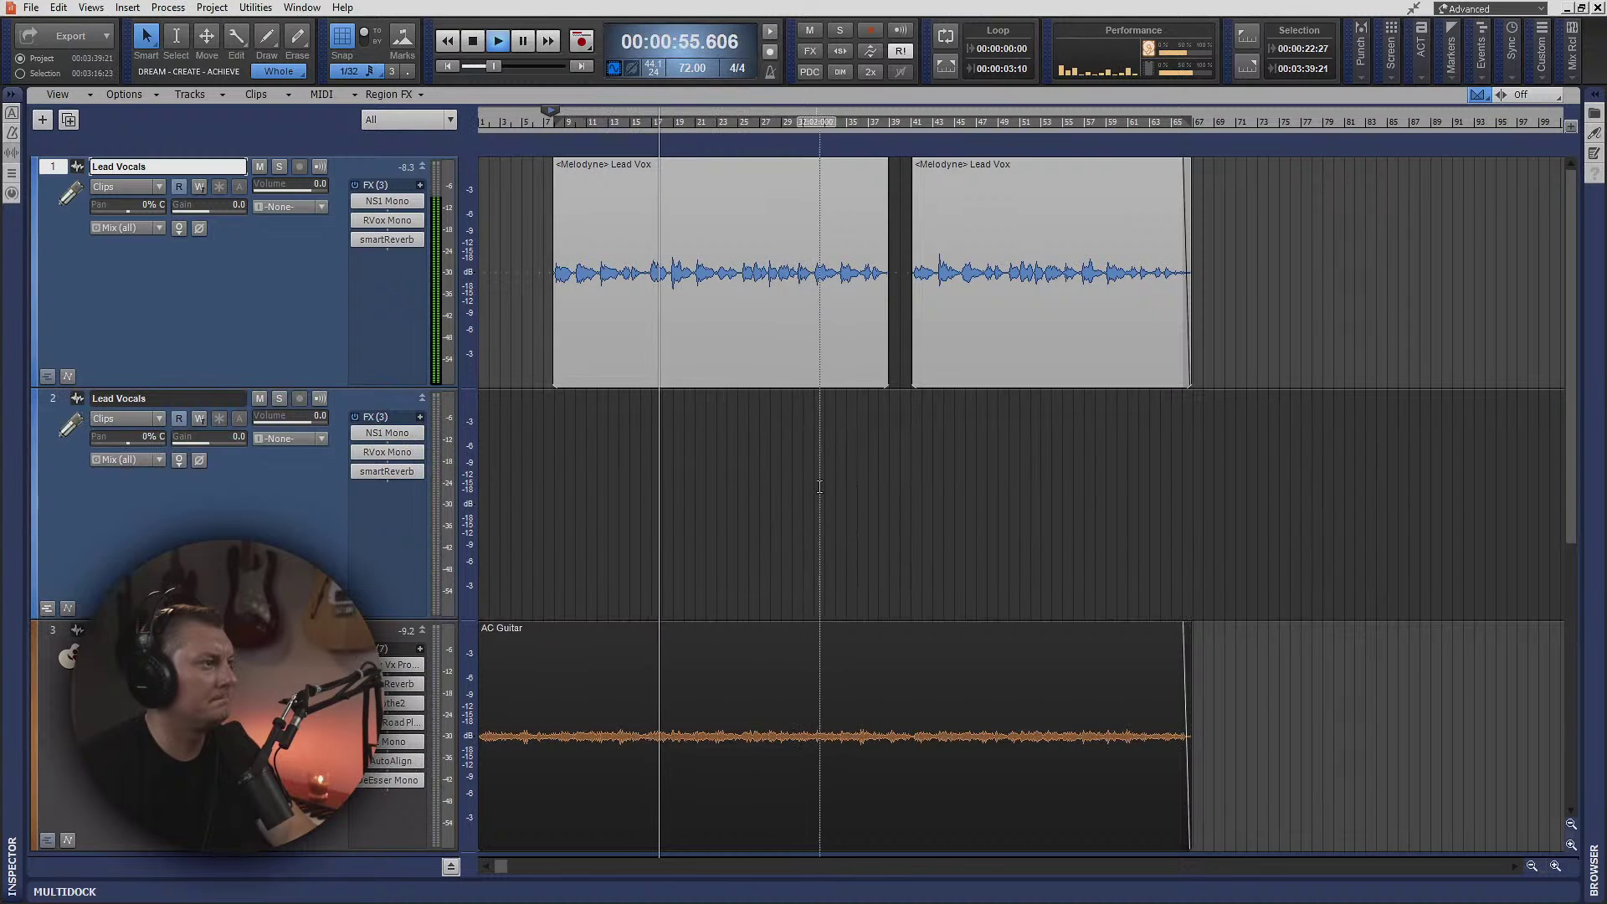
- Copy both Lead Vox clips to the duplicate Lead Vocals track at the same time position and stop playback
click(771, 223)
ctrl+click(990, 222)
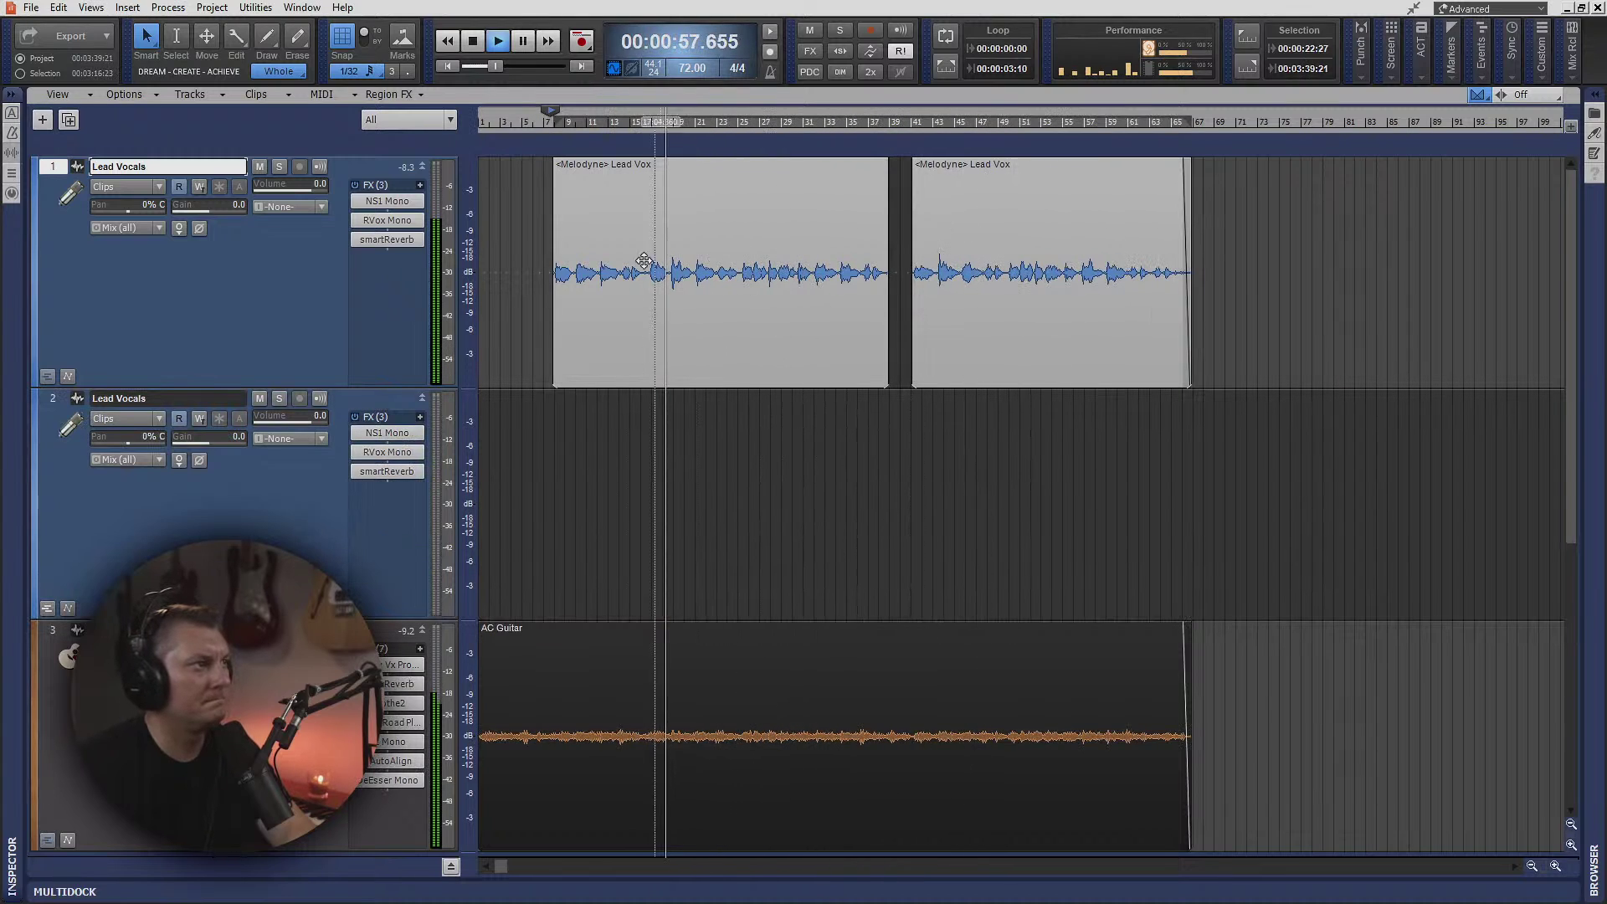
drag(595, 223, 603, 439)
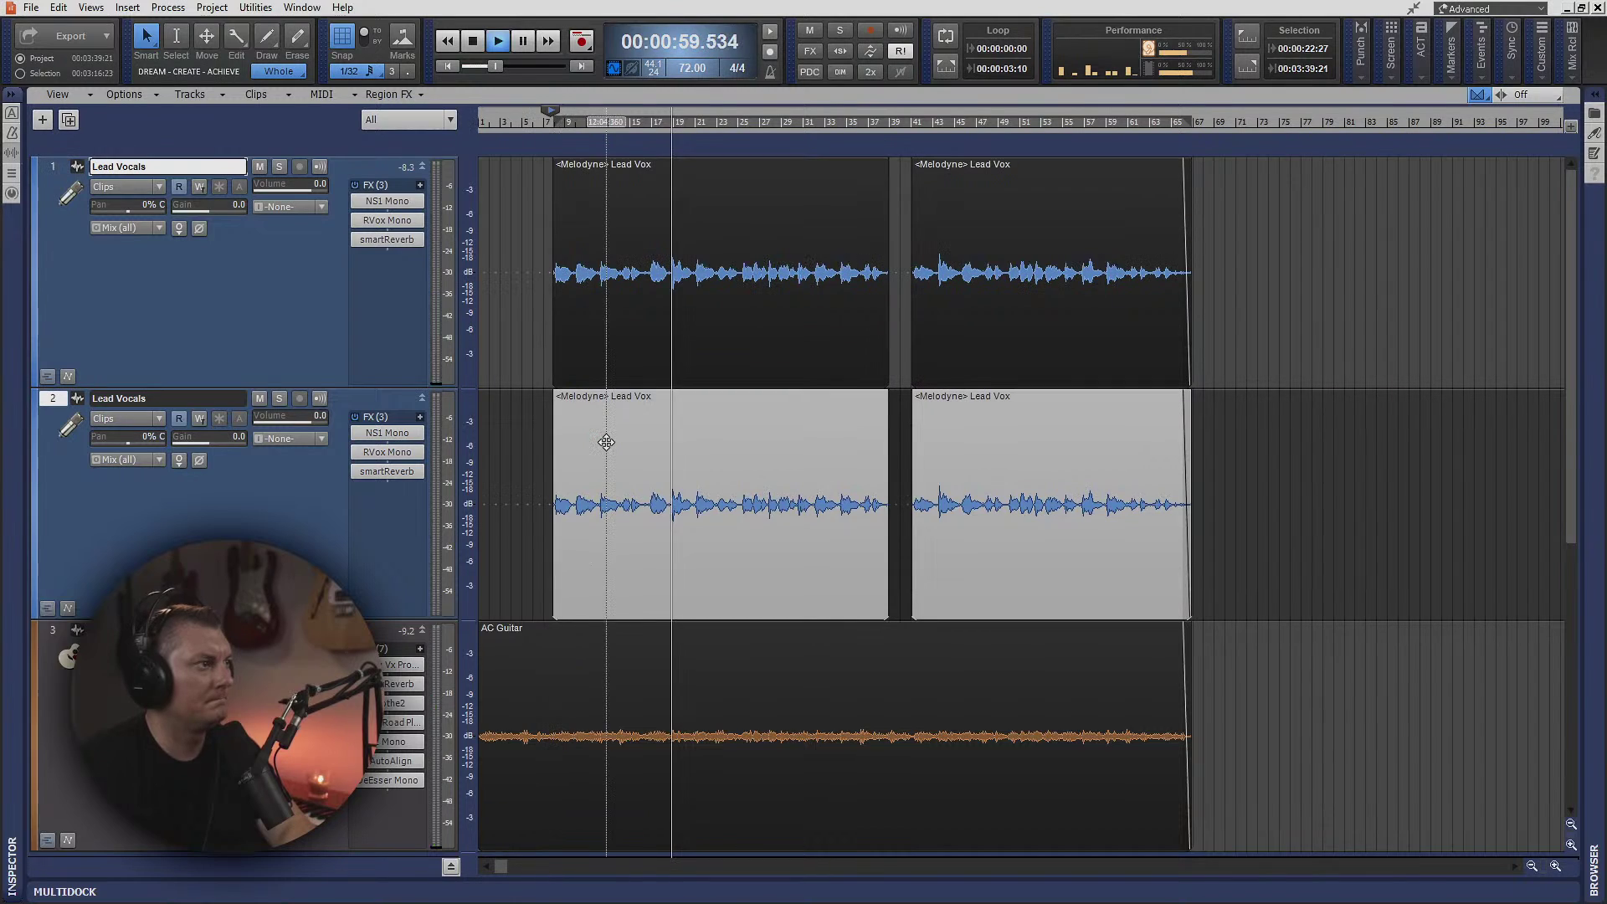
key(space)
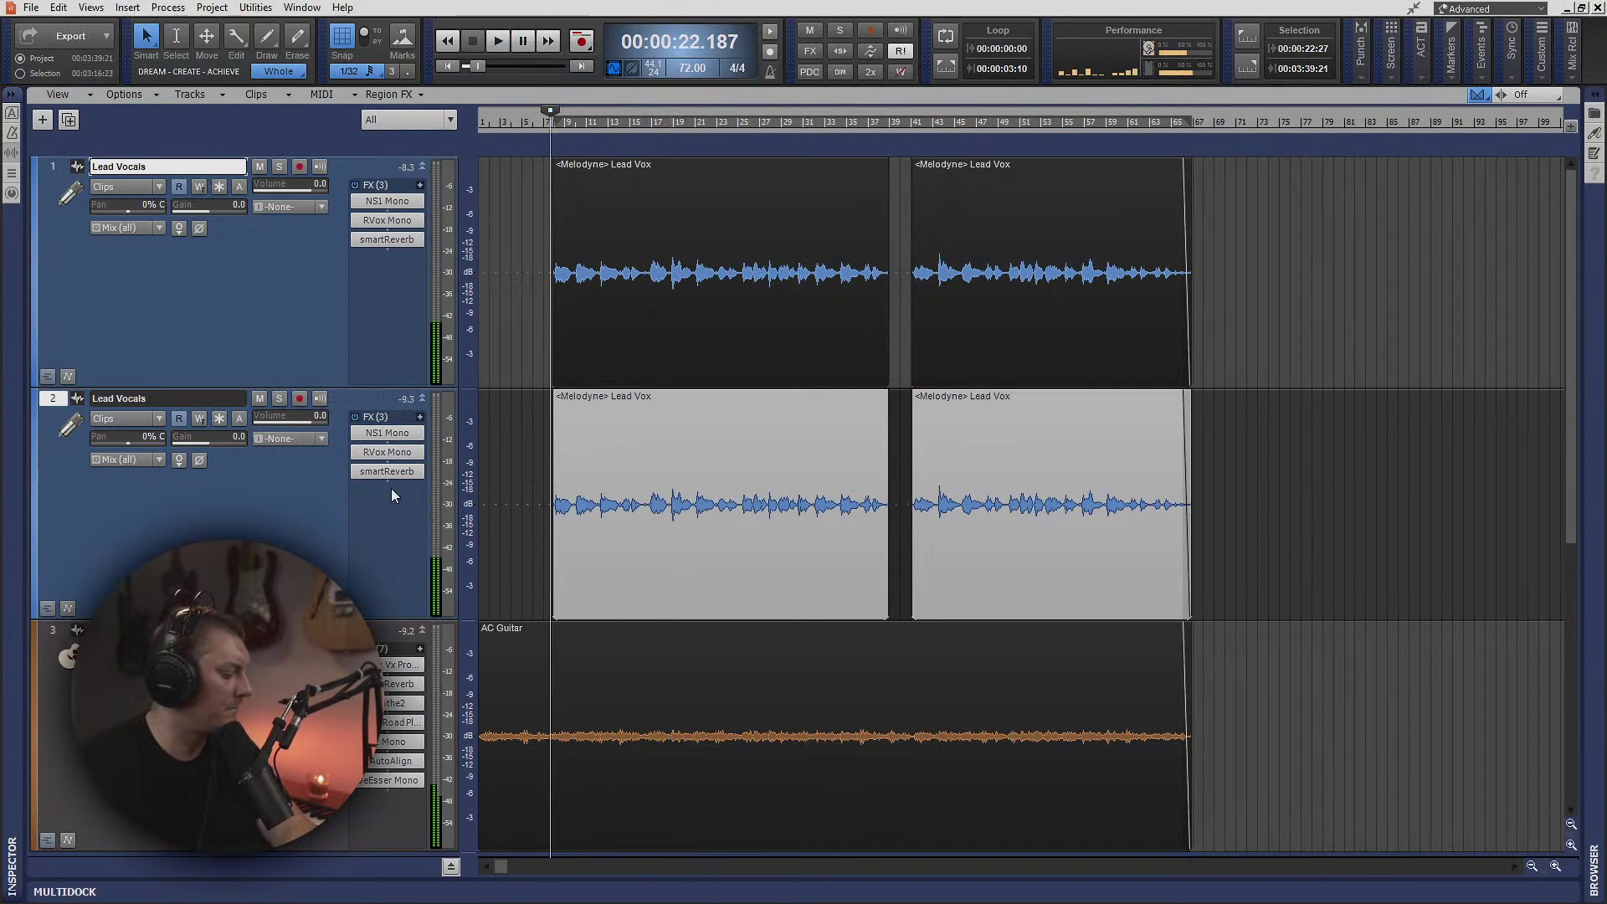
- Insert the TR5 Comprexxor compressor on the duplicate Lead Vocals track and move its window fully into view
click(391, 489)
right_click(364, 488)
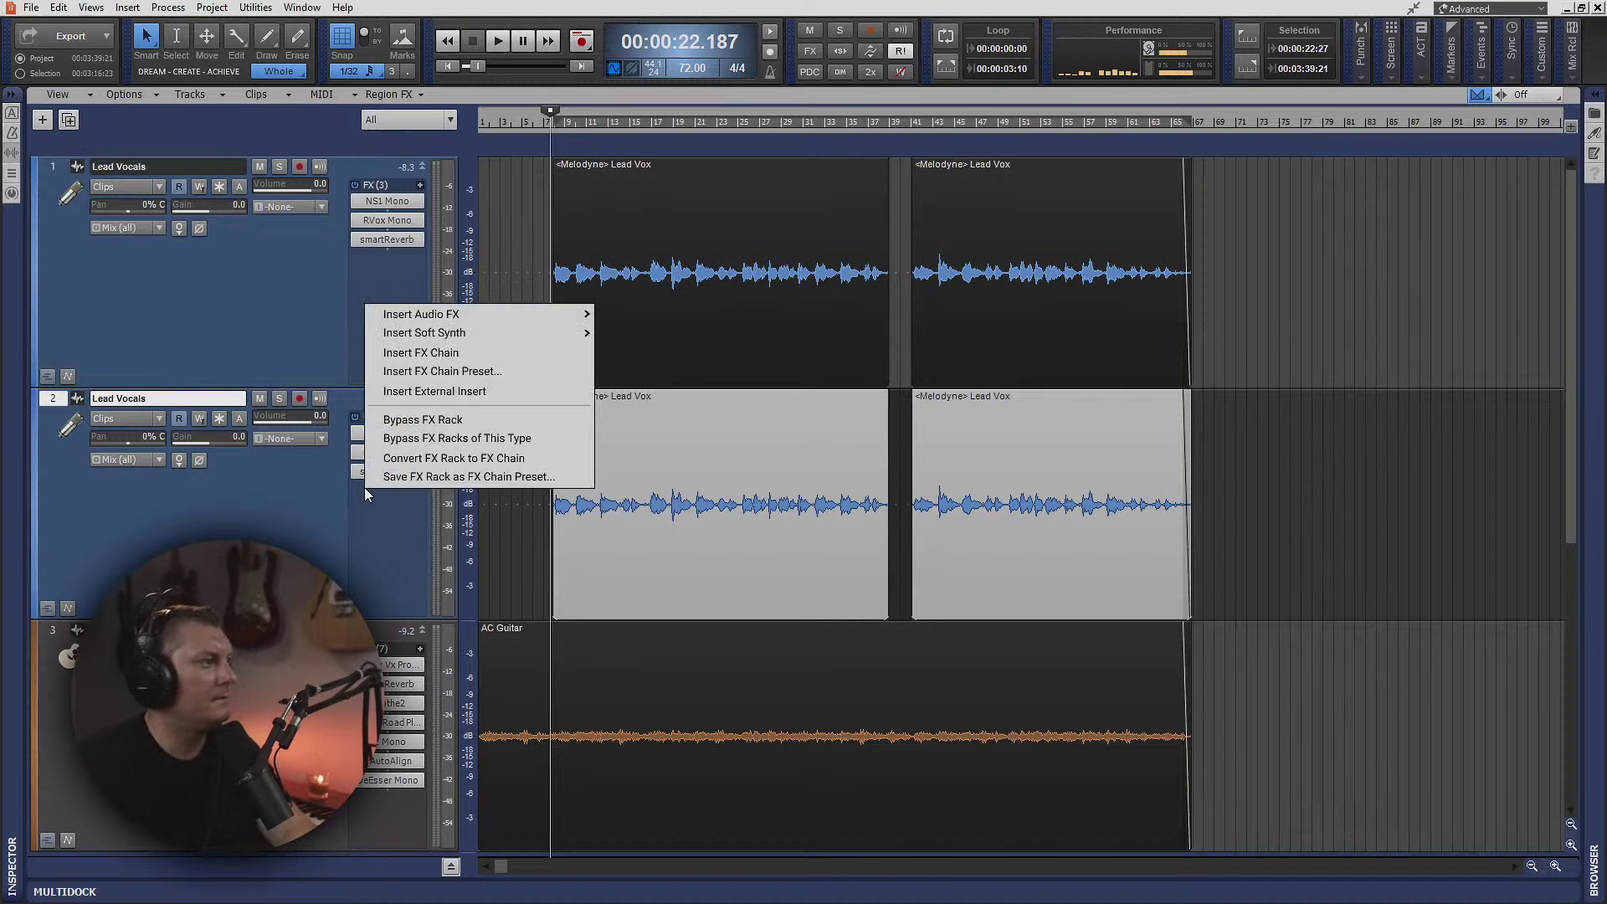
mouse_move(453, 314)
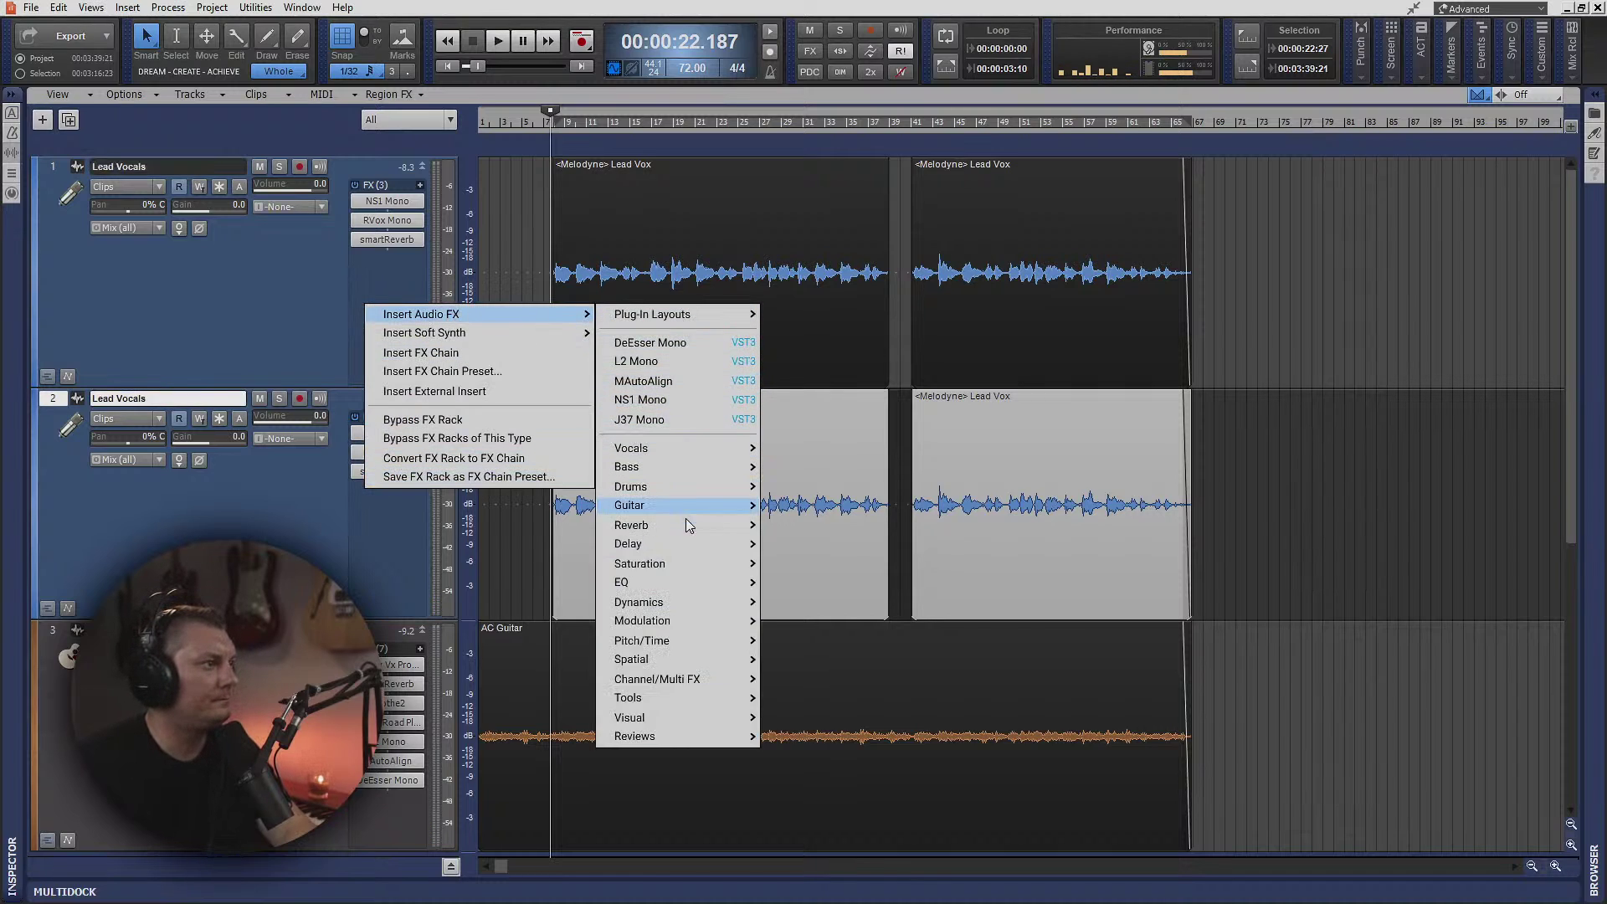
mouse_move(686, 561)
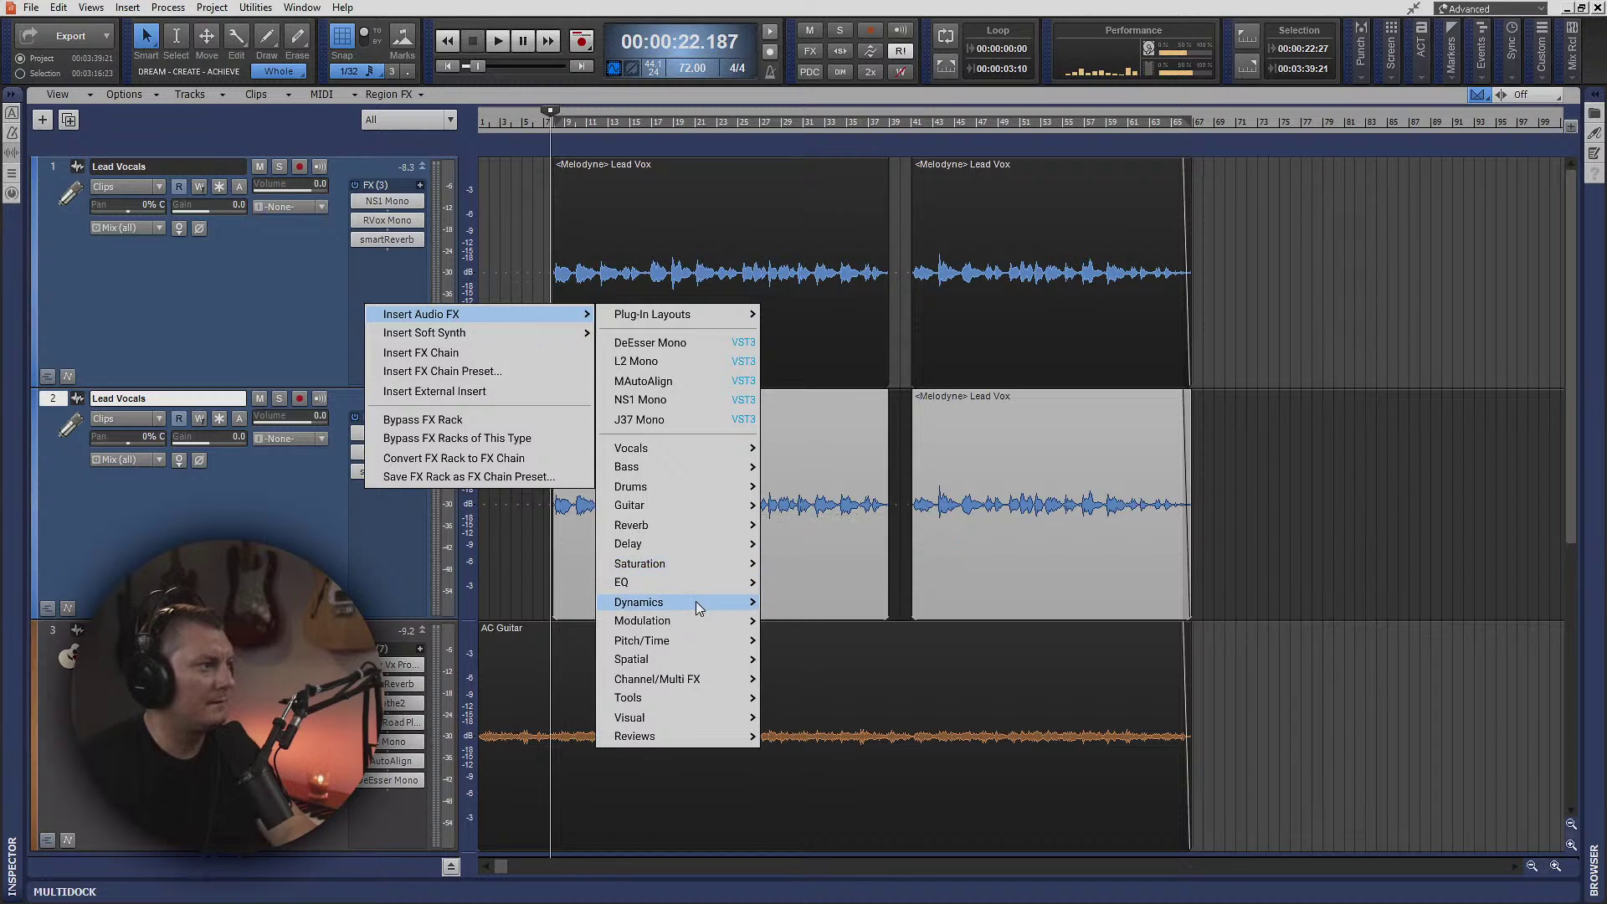
mouse_move(695, 601)
mouse_move(820, 586)
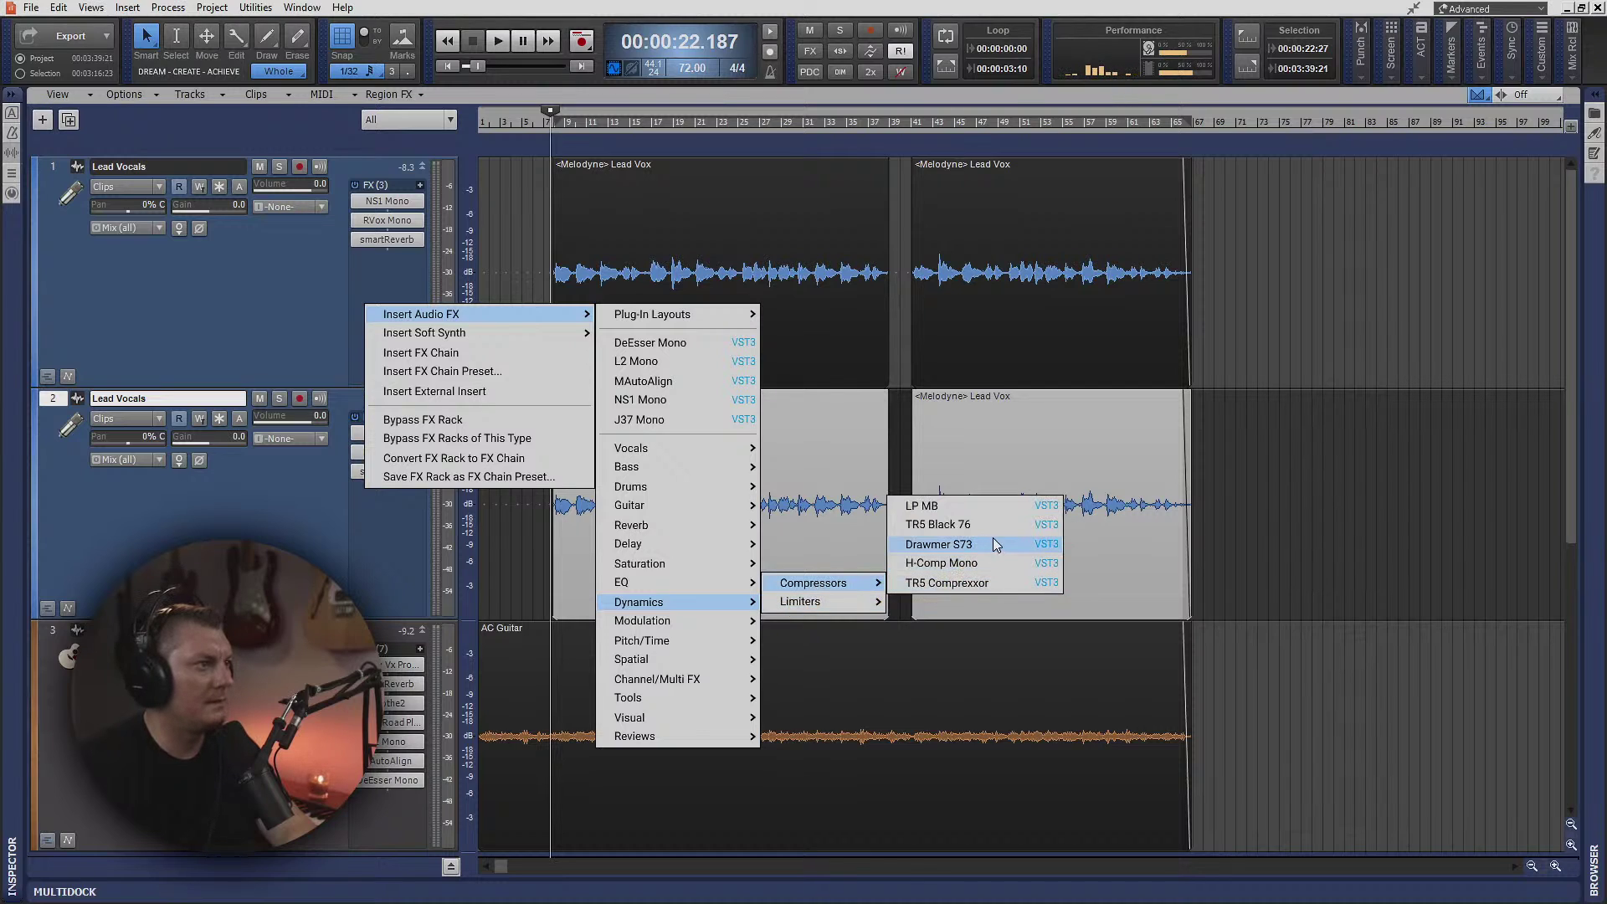
click(993, 583)
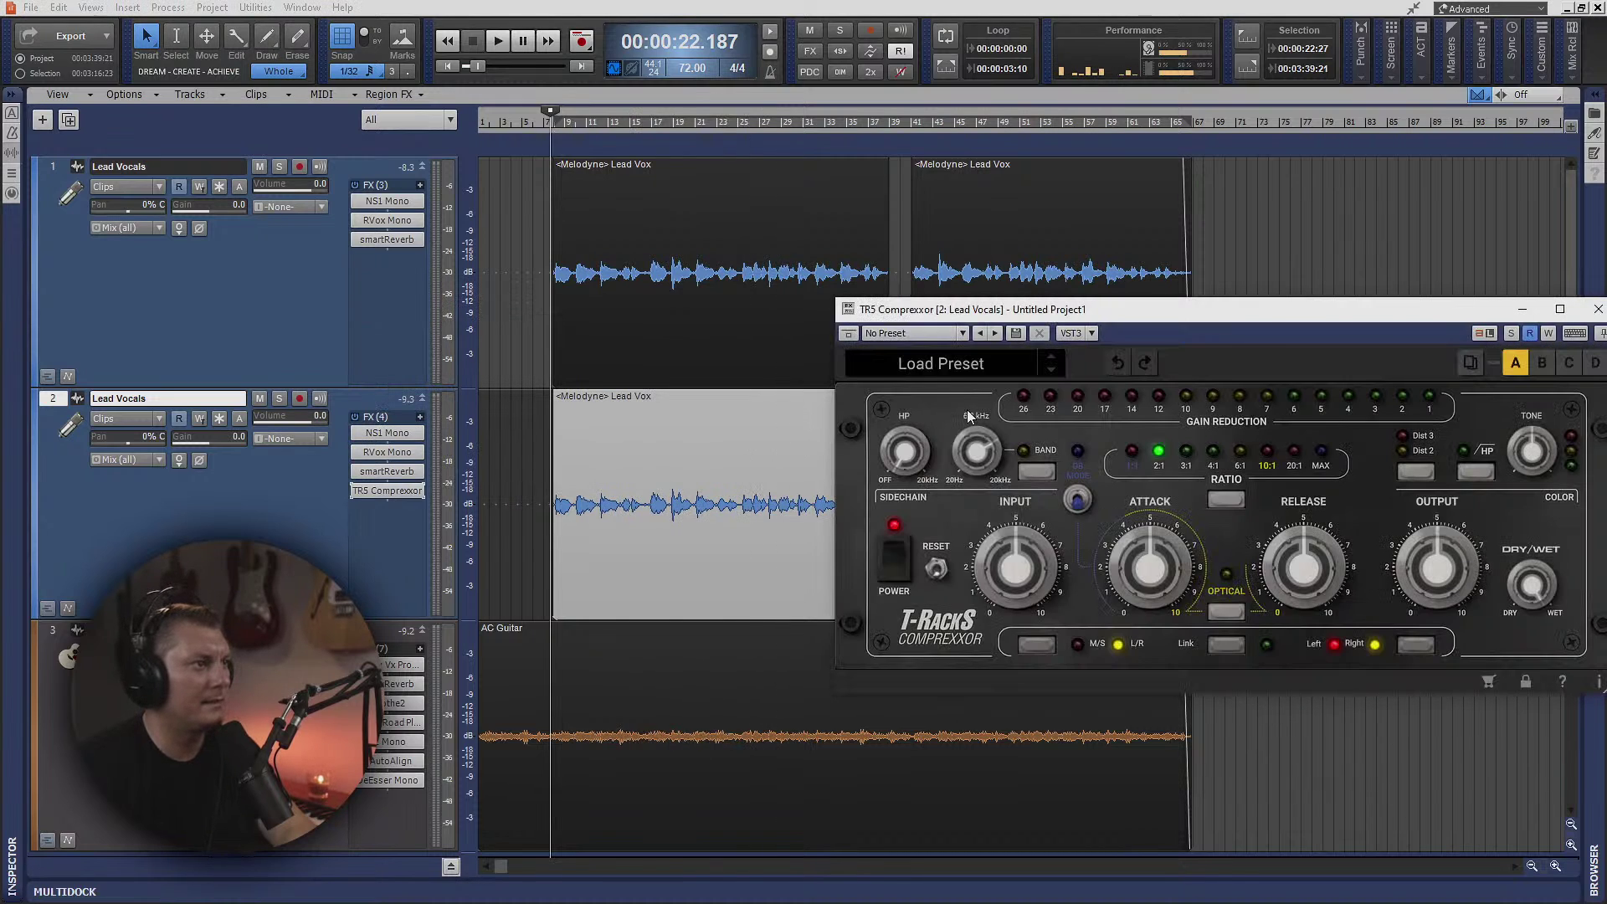
drag(1256, 316, 1022, 234)
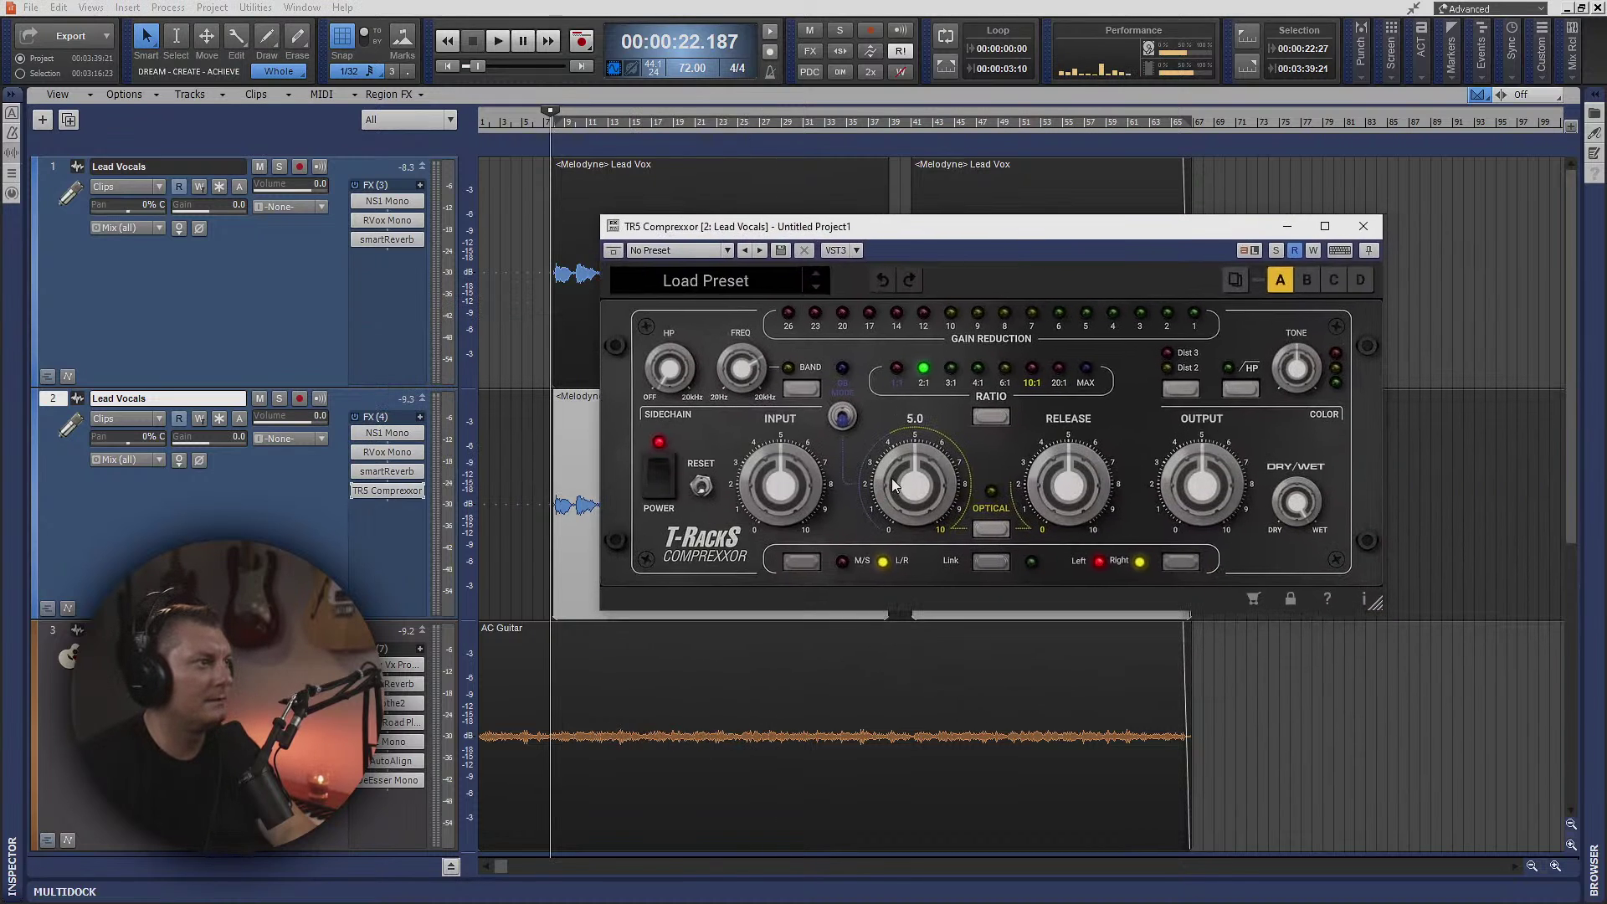
- Try the Funk Gtr Sample preset in TR5 Comprexxor, then load Drum Room Squash instead
click(726, 284)
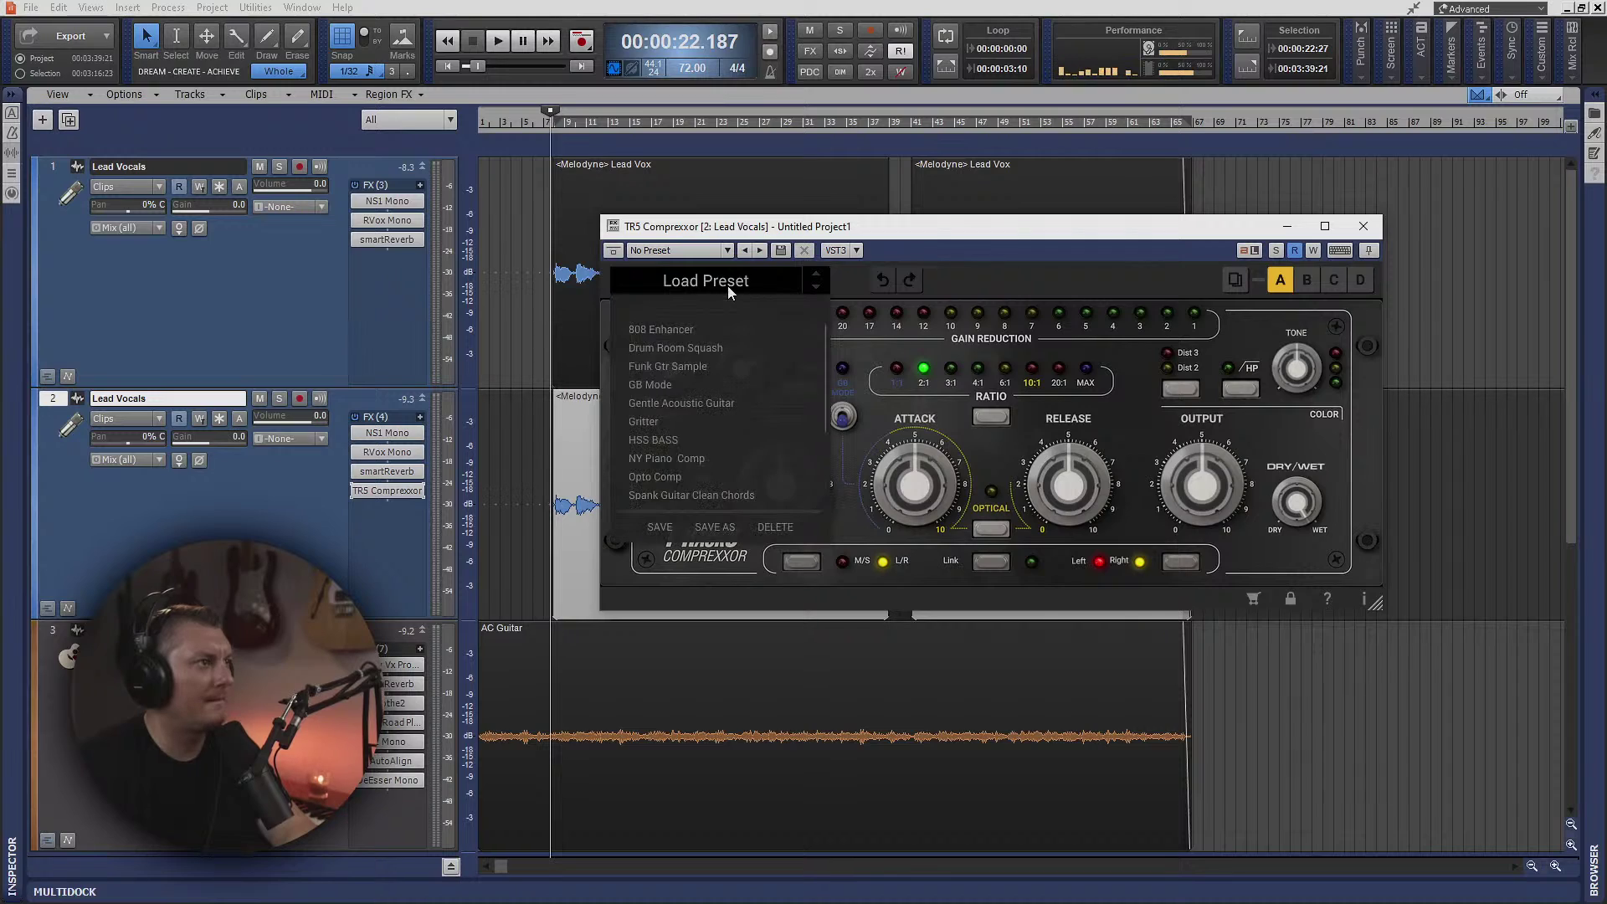
click(694, 369)
click(696, 350)
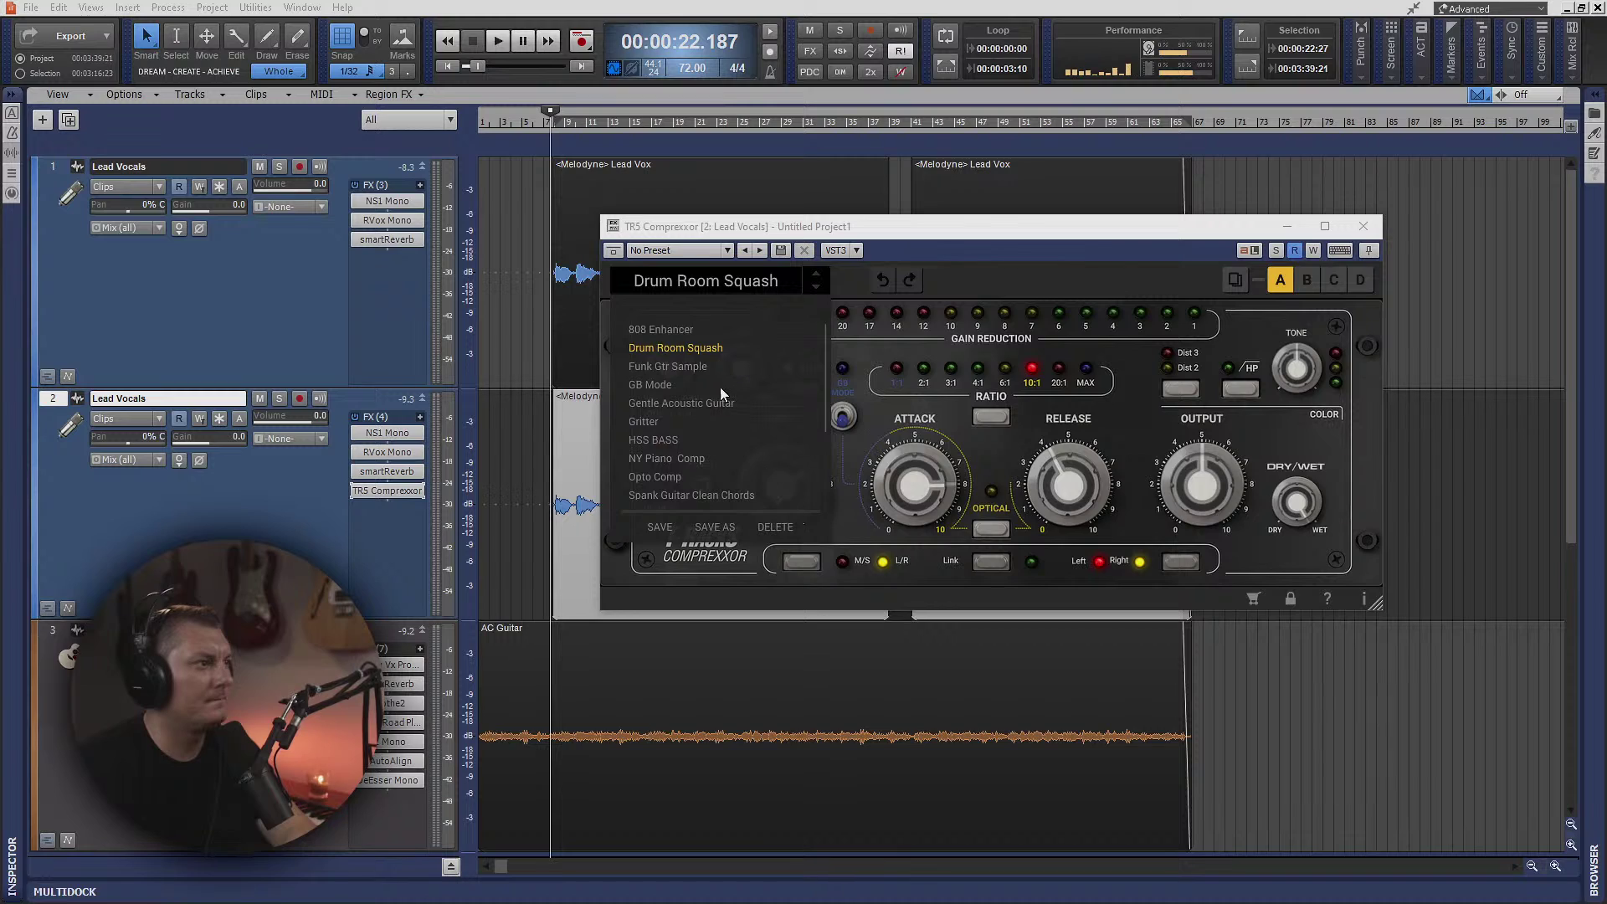
- During playback, lower the duplicate Lead Vocals track's volume to -38.2 dB and enable Dist 2 and HP in TR5 Comprexxor
click(500, 44)
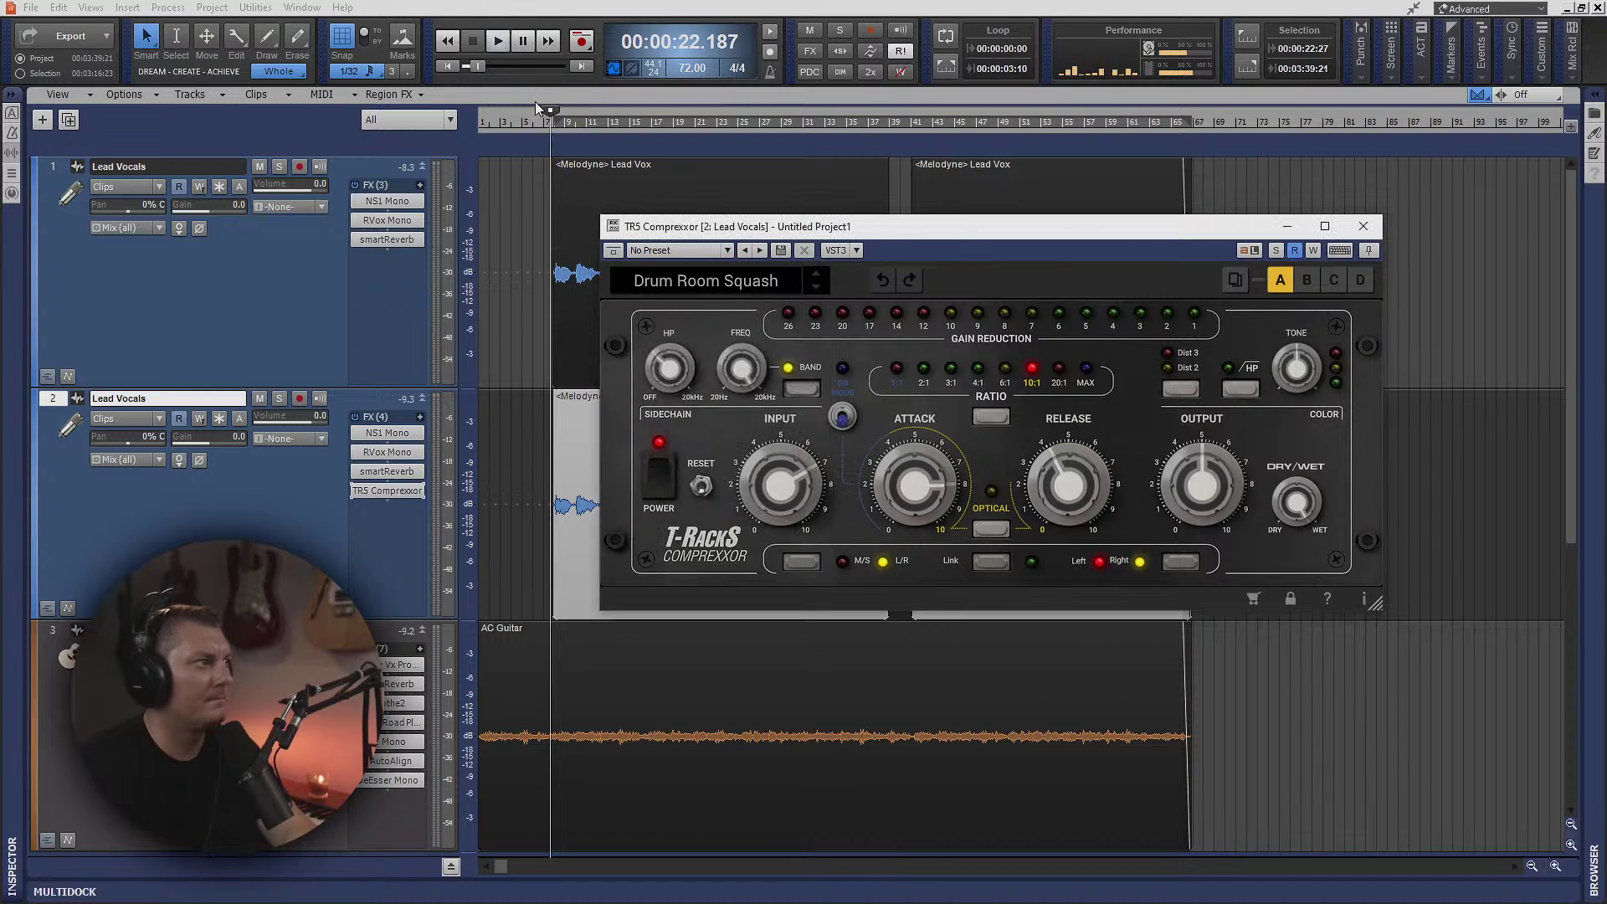
drag(310, 416, 258, 416)
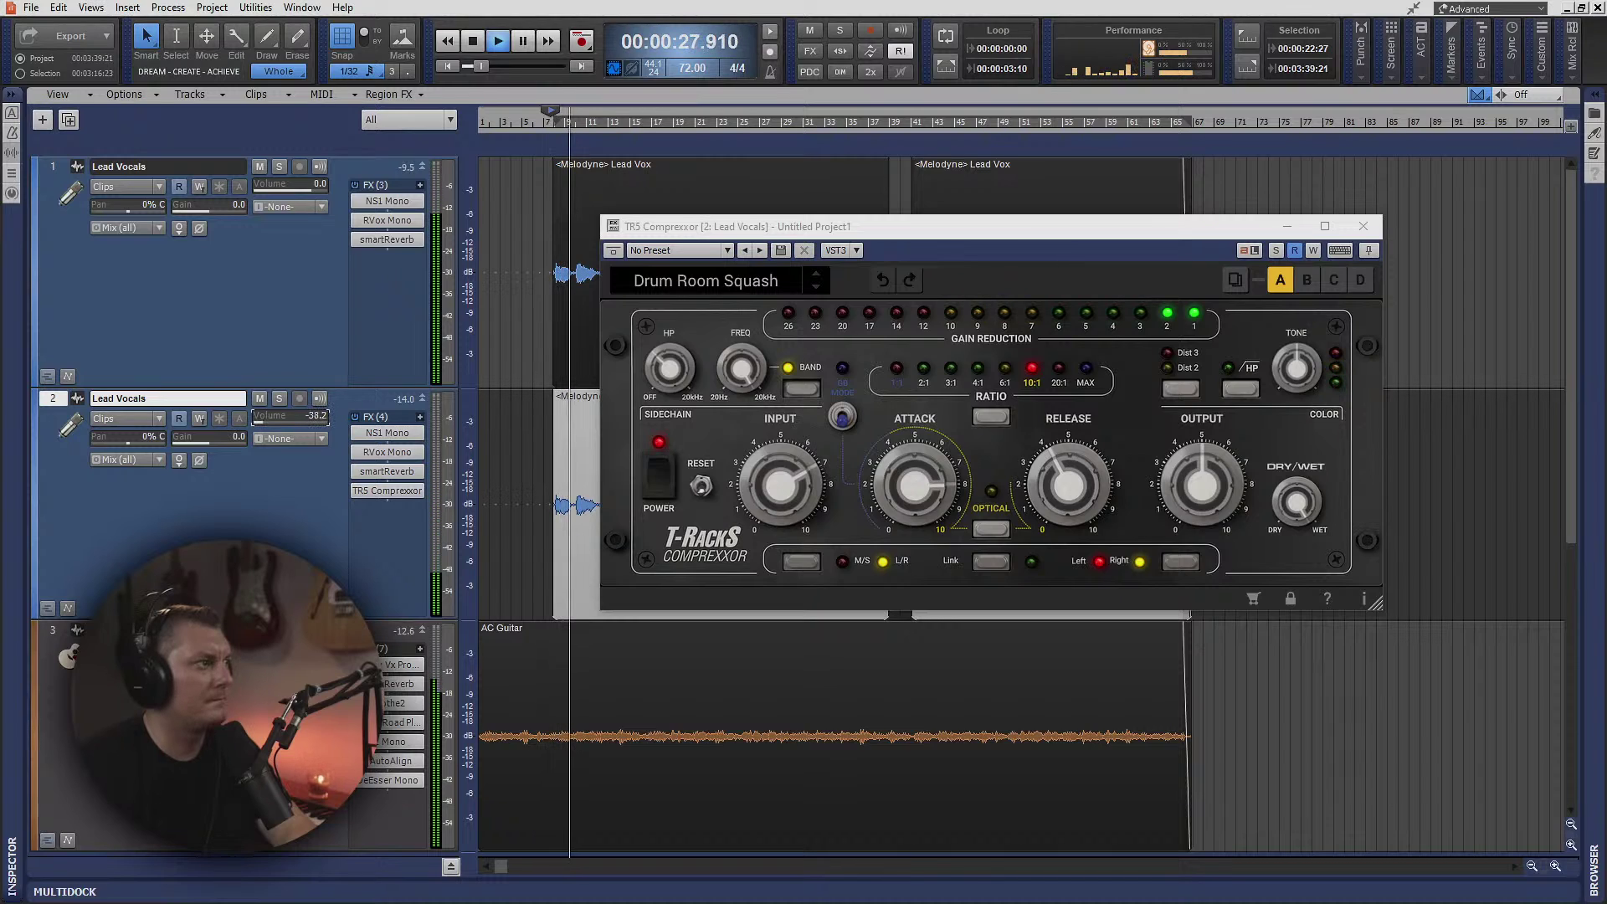
click(1193, 391)
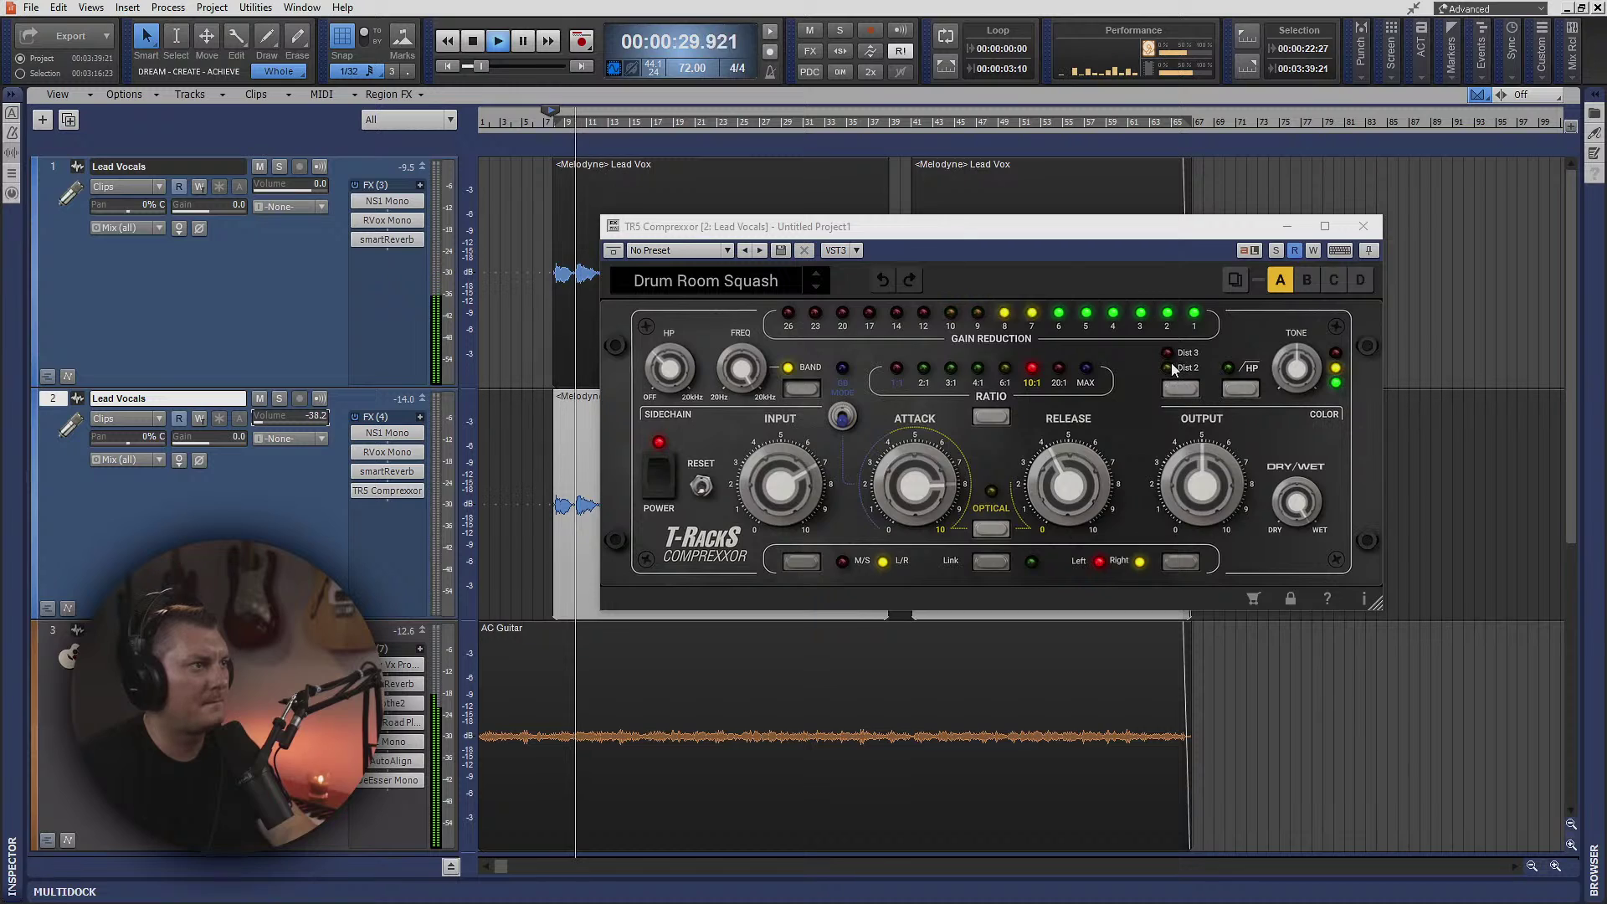
click(1236, 393)
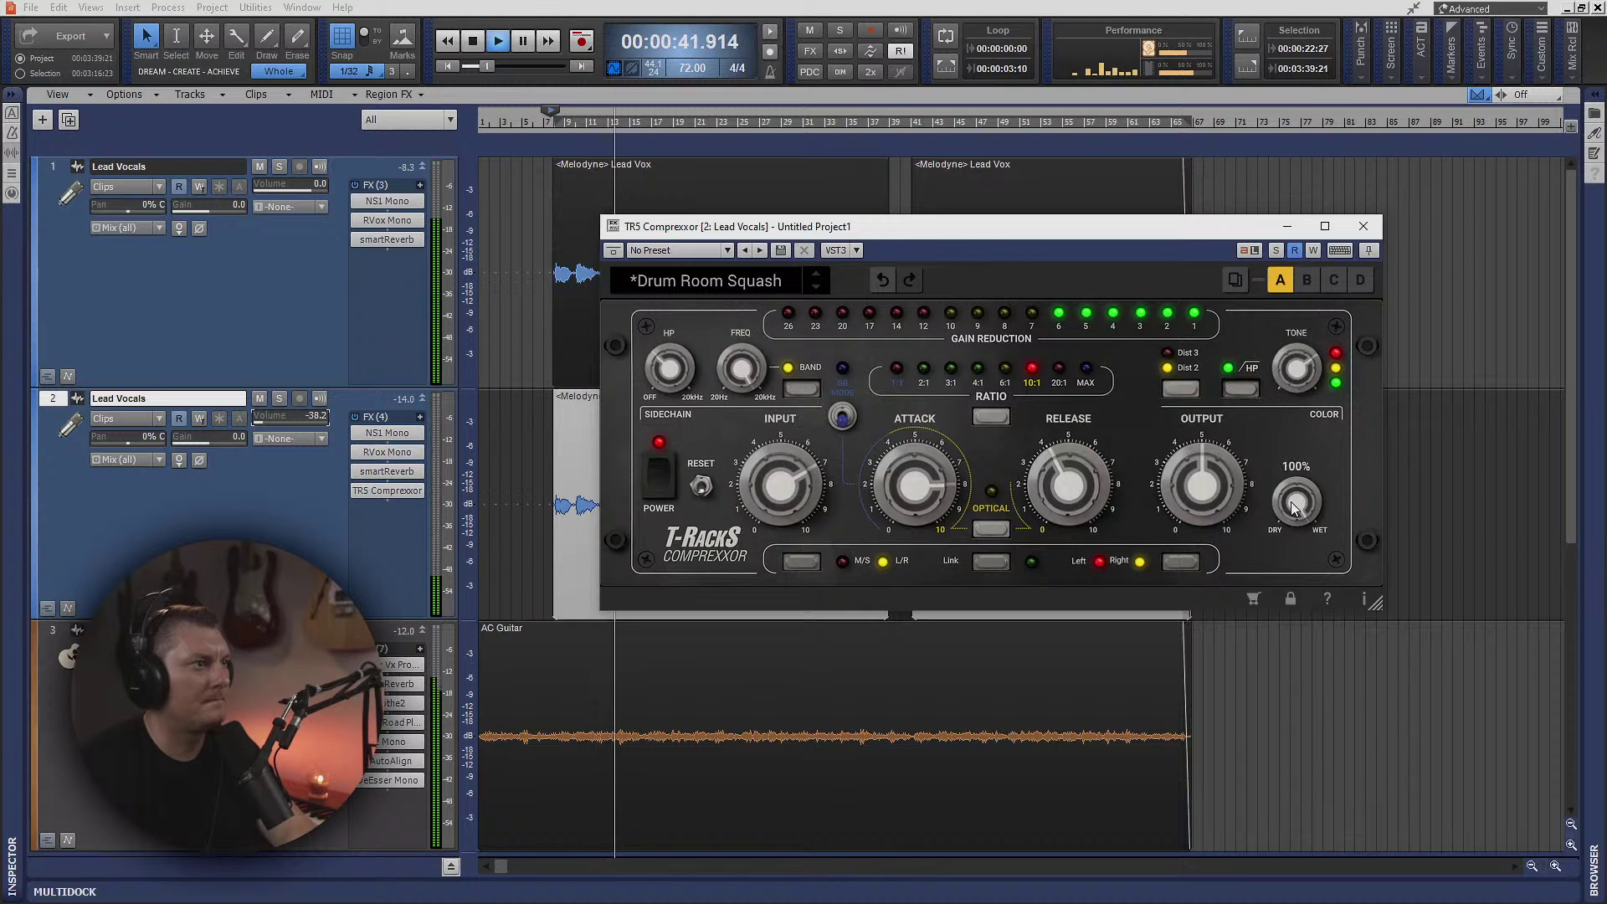
- Solo the duplicate Lead Vocals track, raise its volume to -10.3 dB and remove smartReverb from its effects
click(1276, 250)
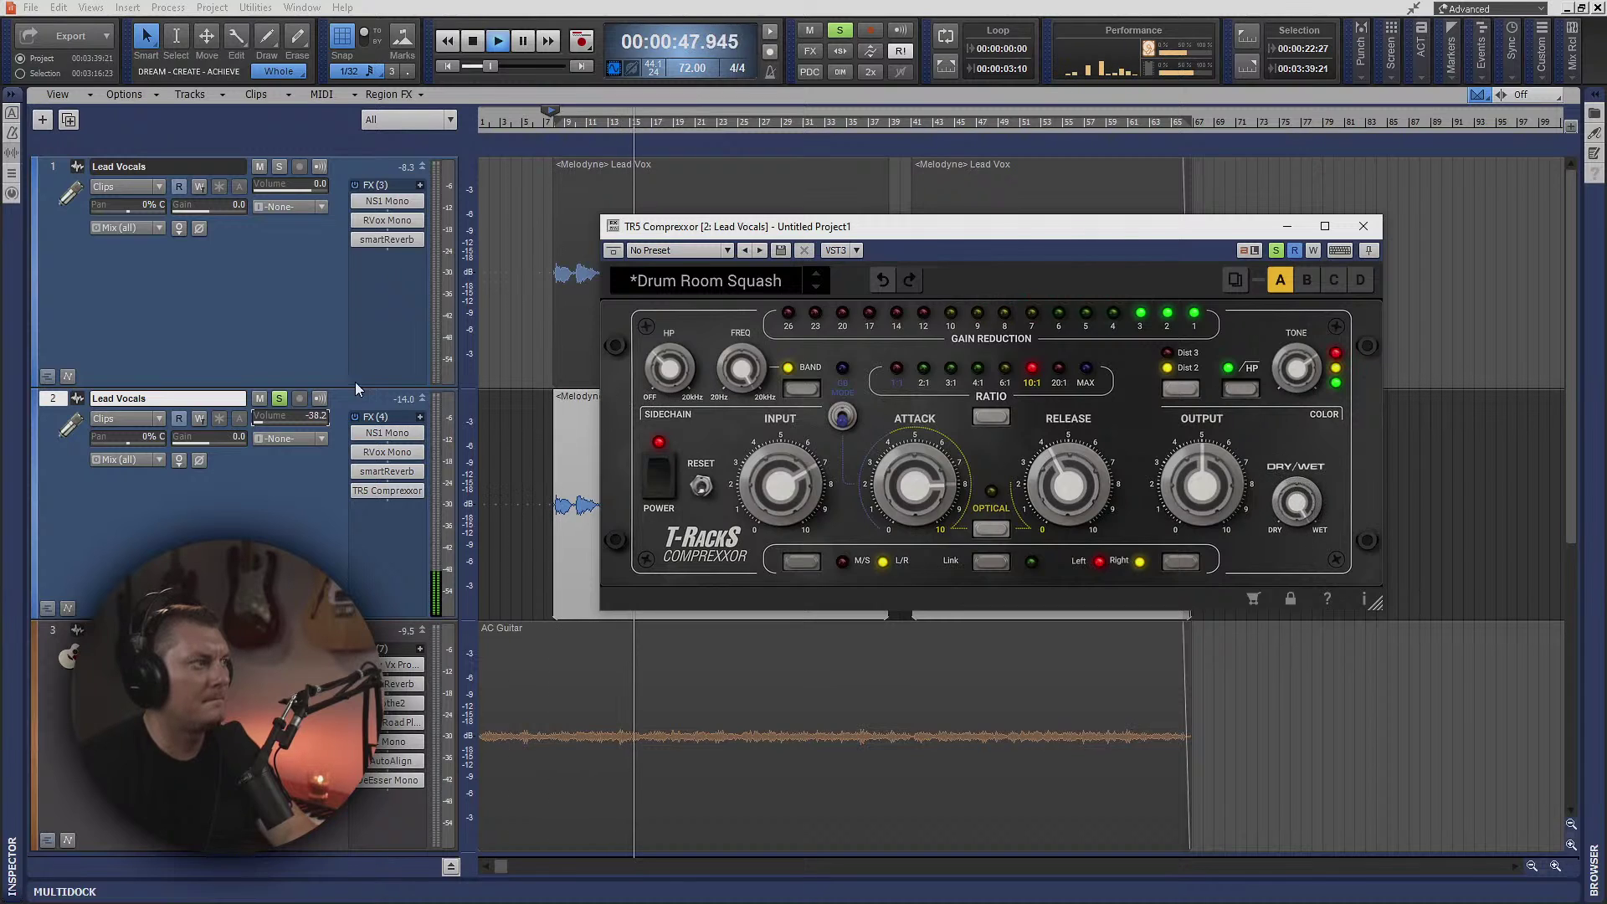
drag(264, 427, 288, 427)
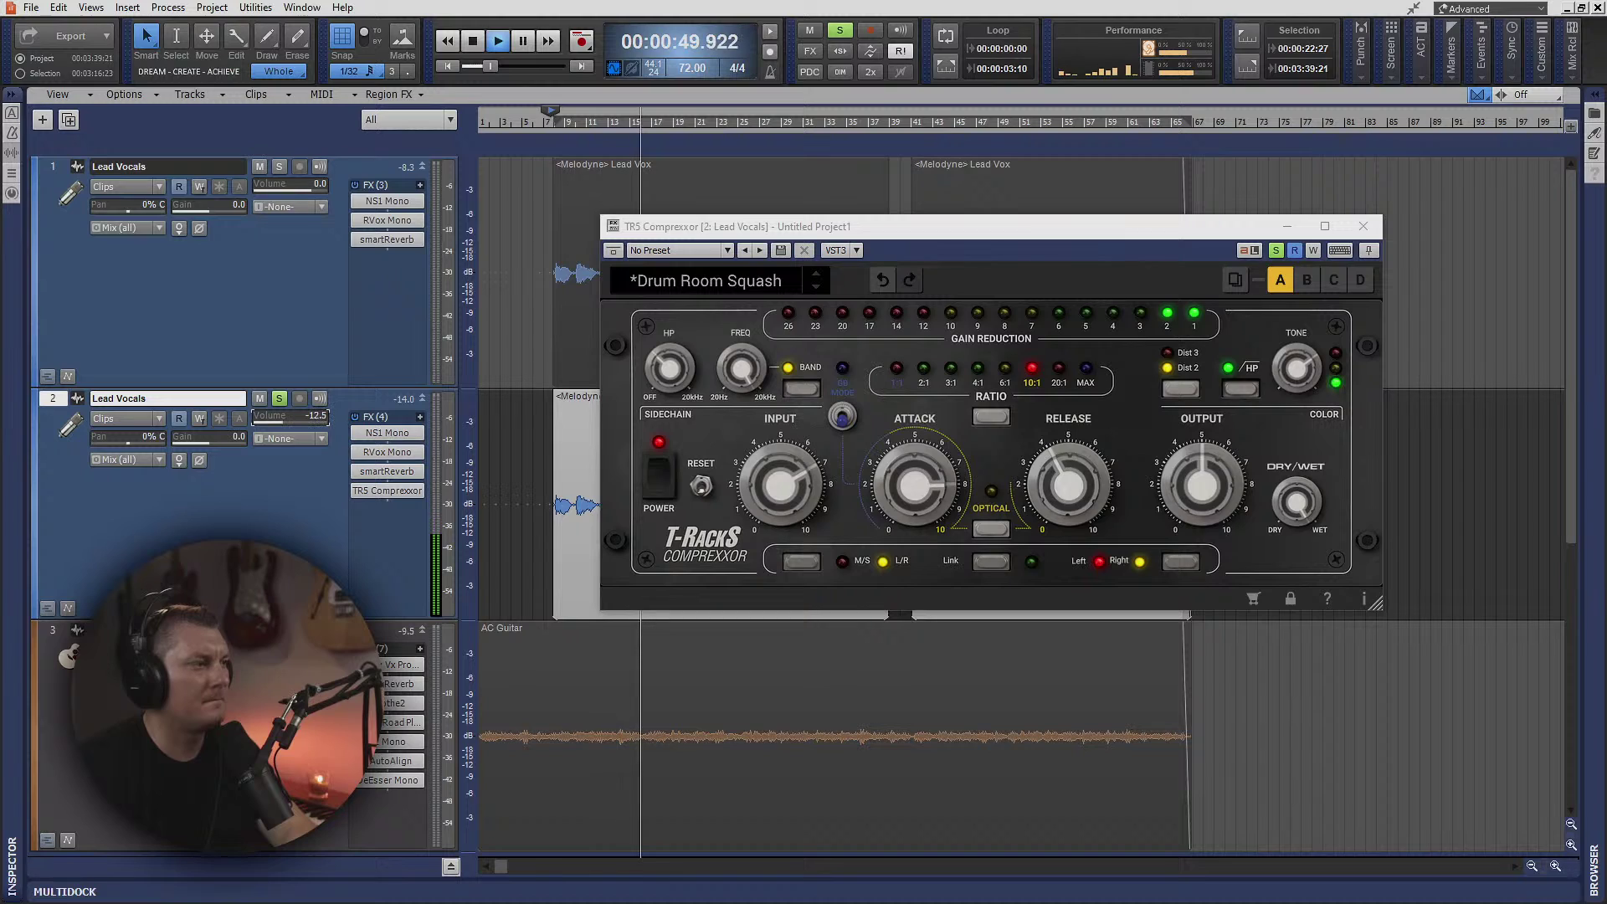
double_click(374, 473)
right_click(368, 219)
click(391, 239)
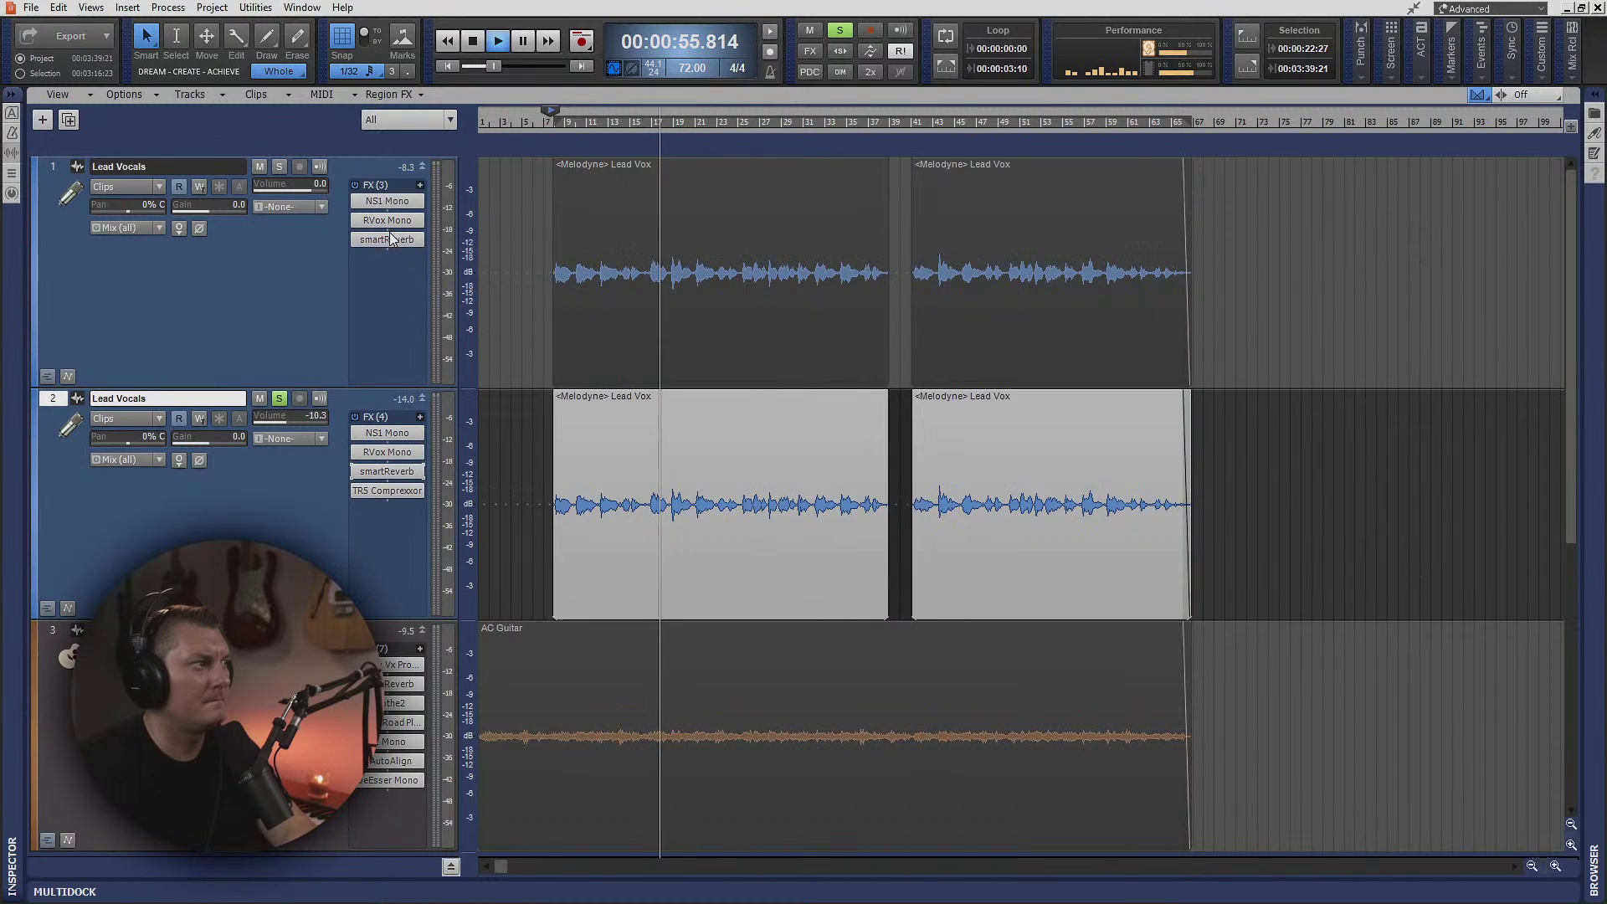
click(386, 471)
key(Delete)
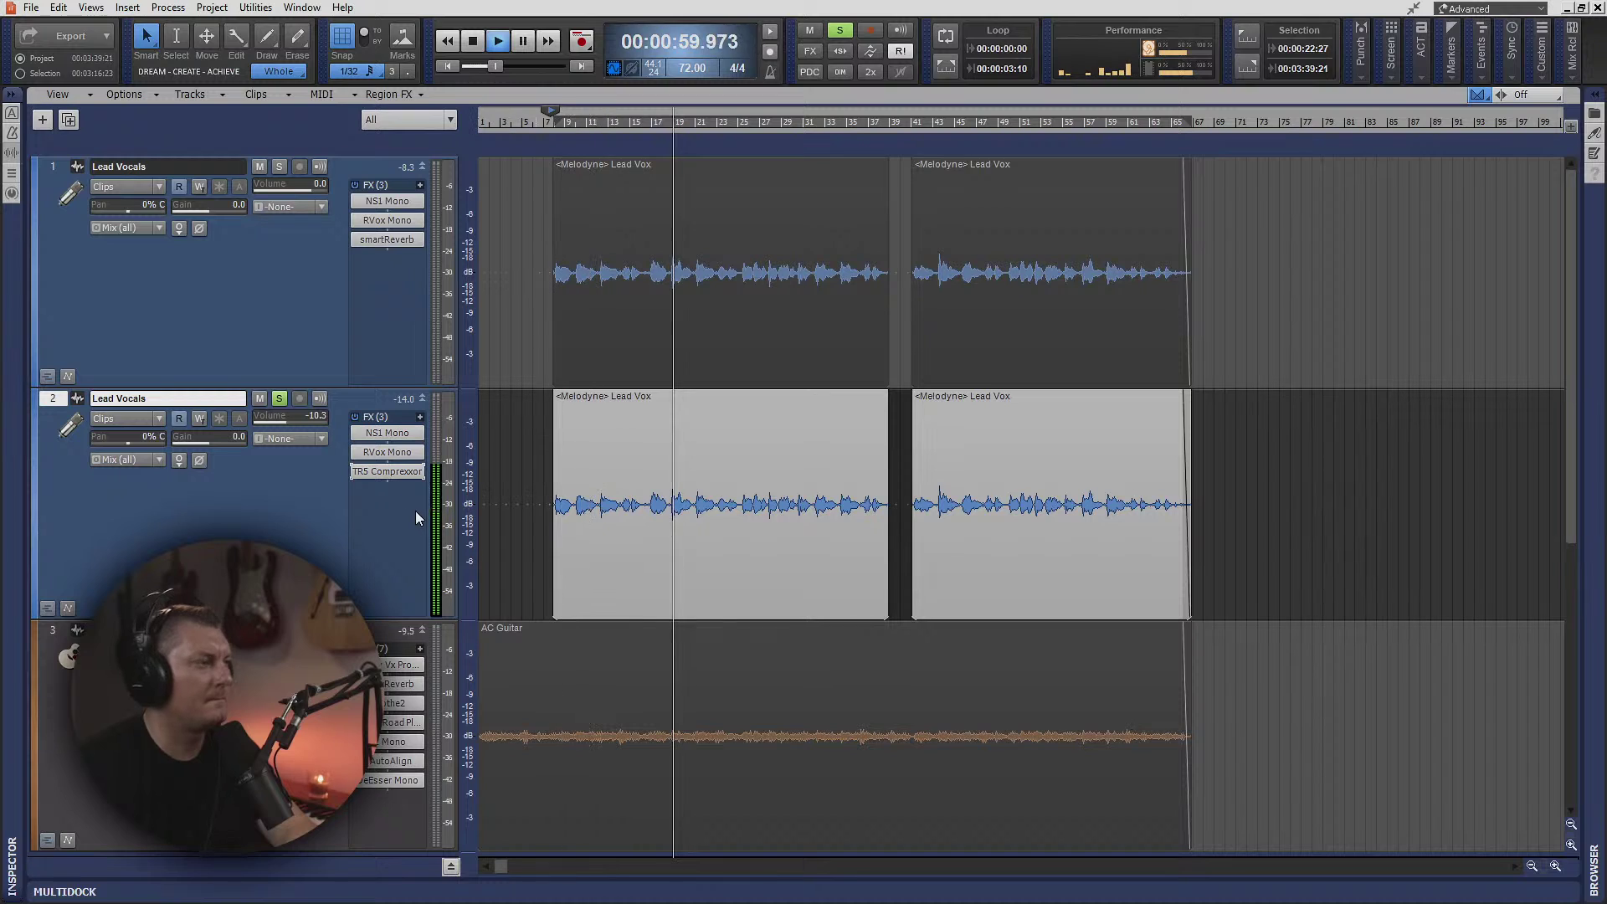
- Unsolo the duplicate Lead Vocals track and lower its volume to -18.0 dB against the full mix
click(280, 399)
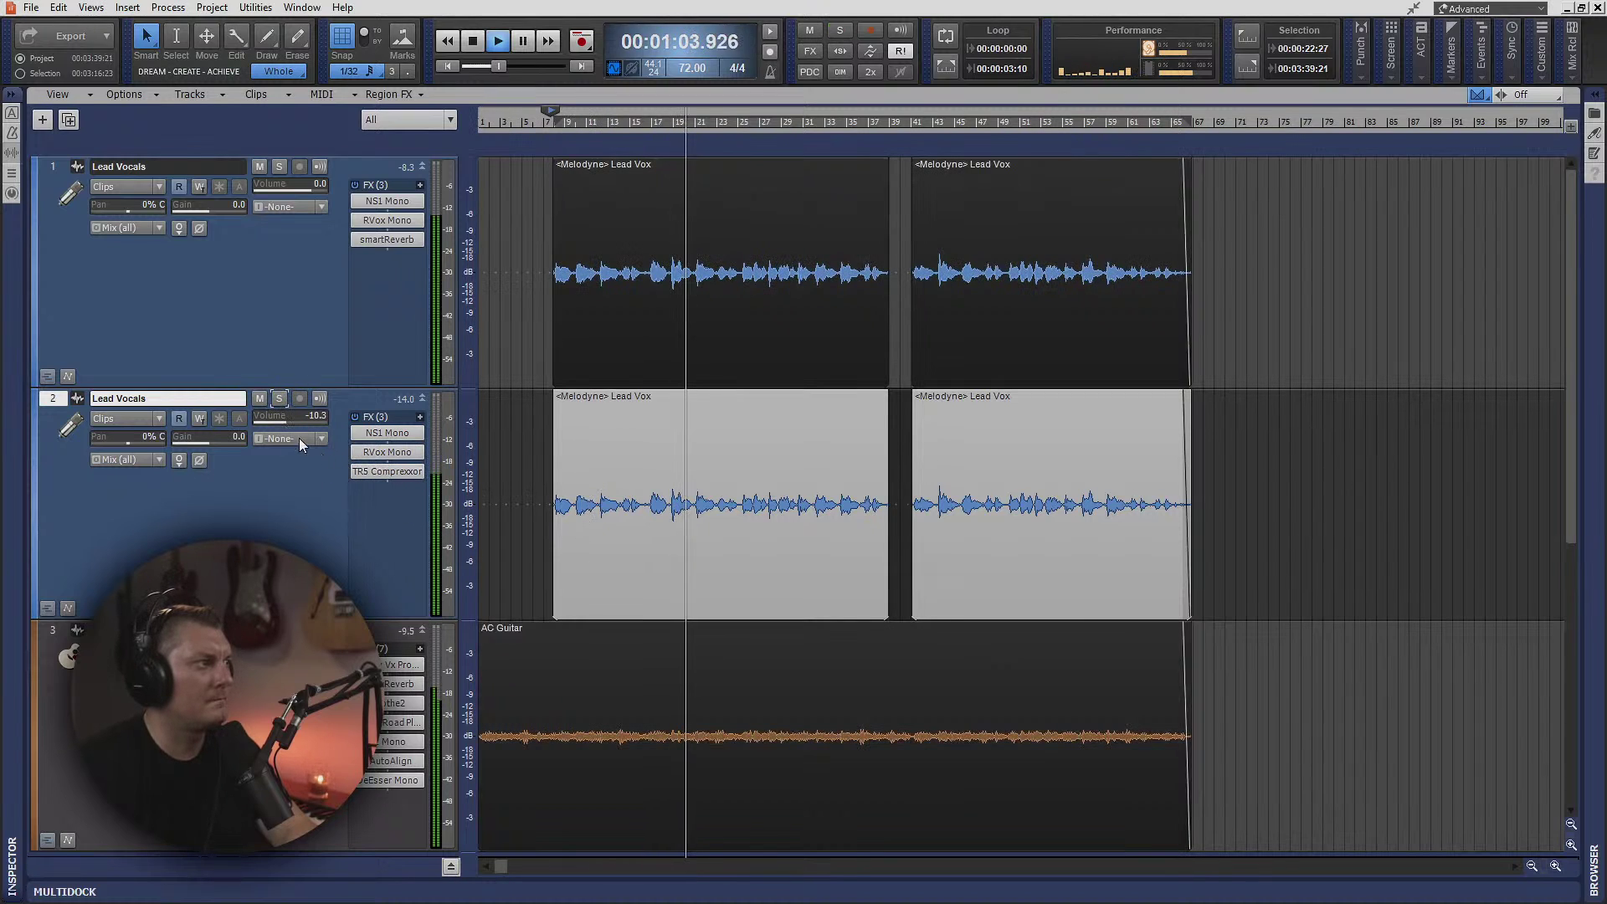
drag(291, 418, 264, 418)
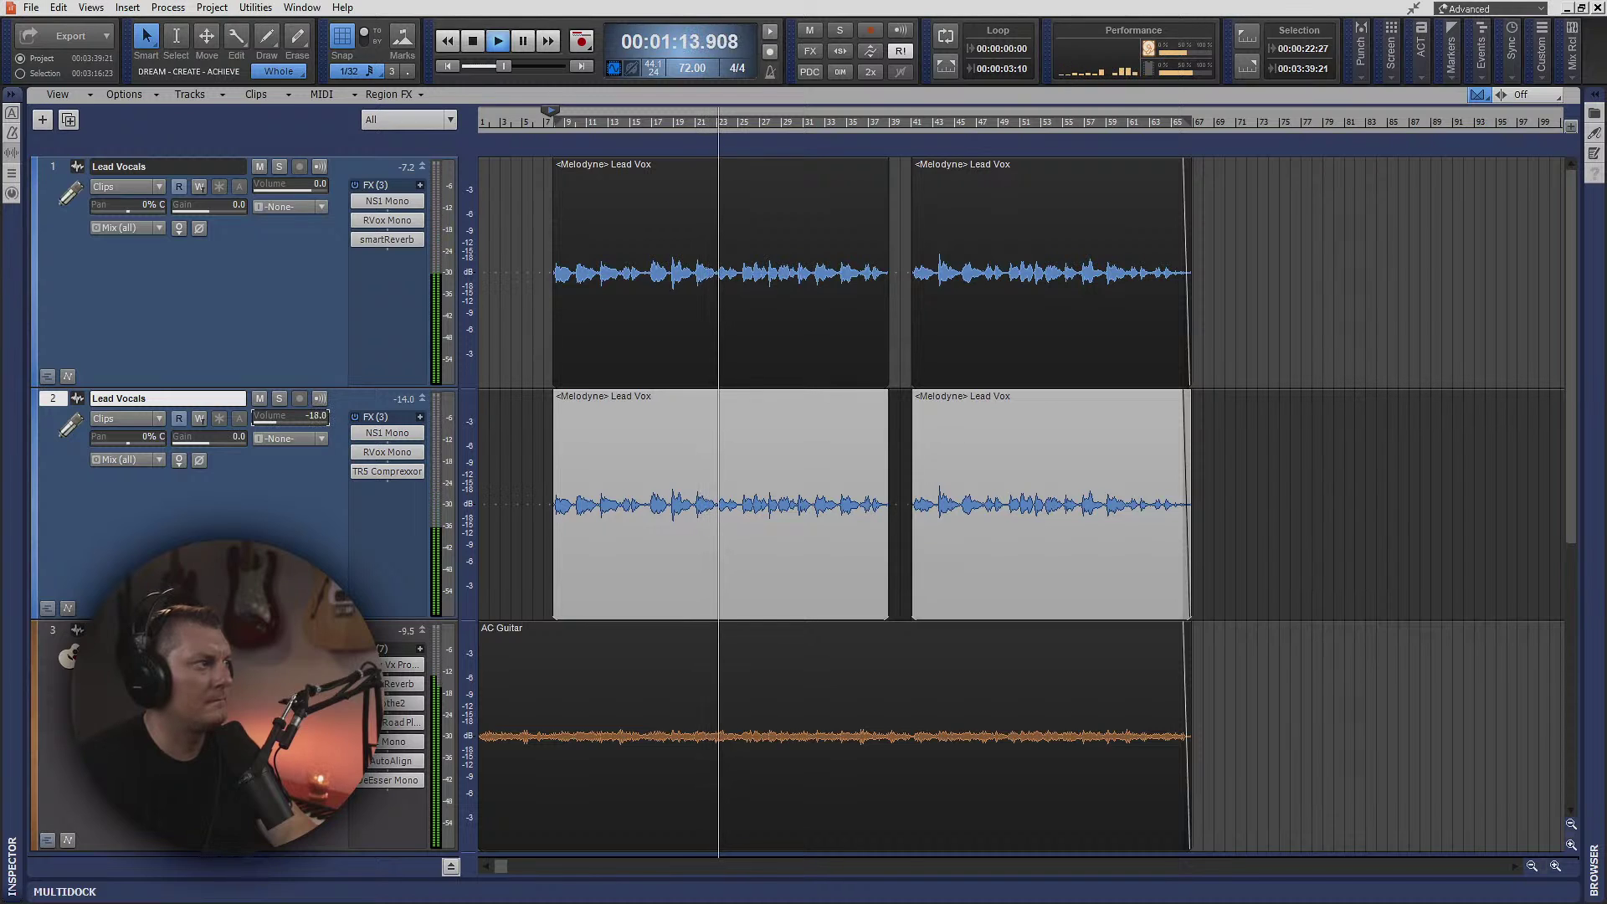
- Insert the Little AlterBoy pitch effect on the duplicate Lead Vocals track and load its 05 Rich 5ths preset
right_click(385, 483)
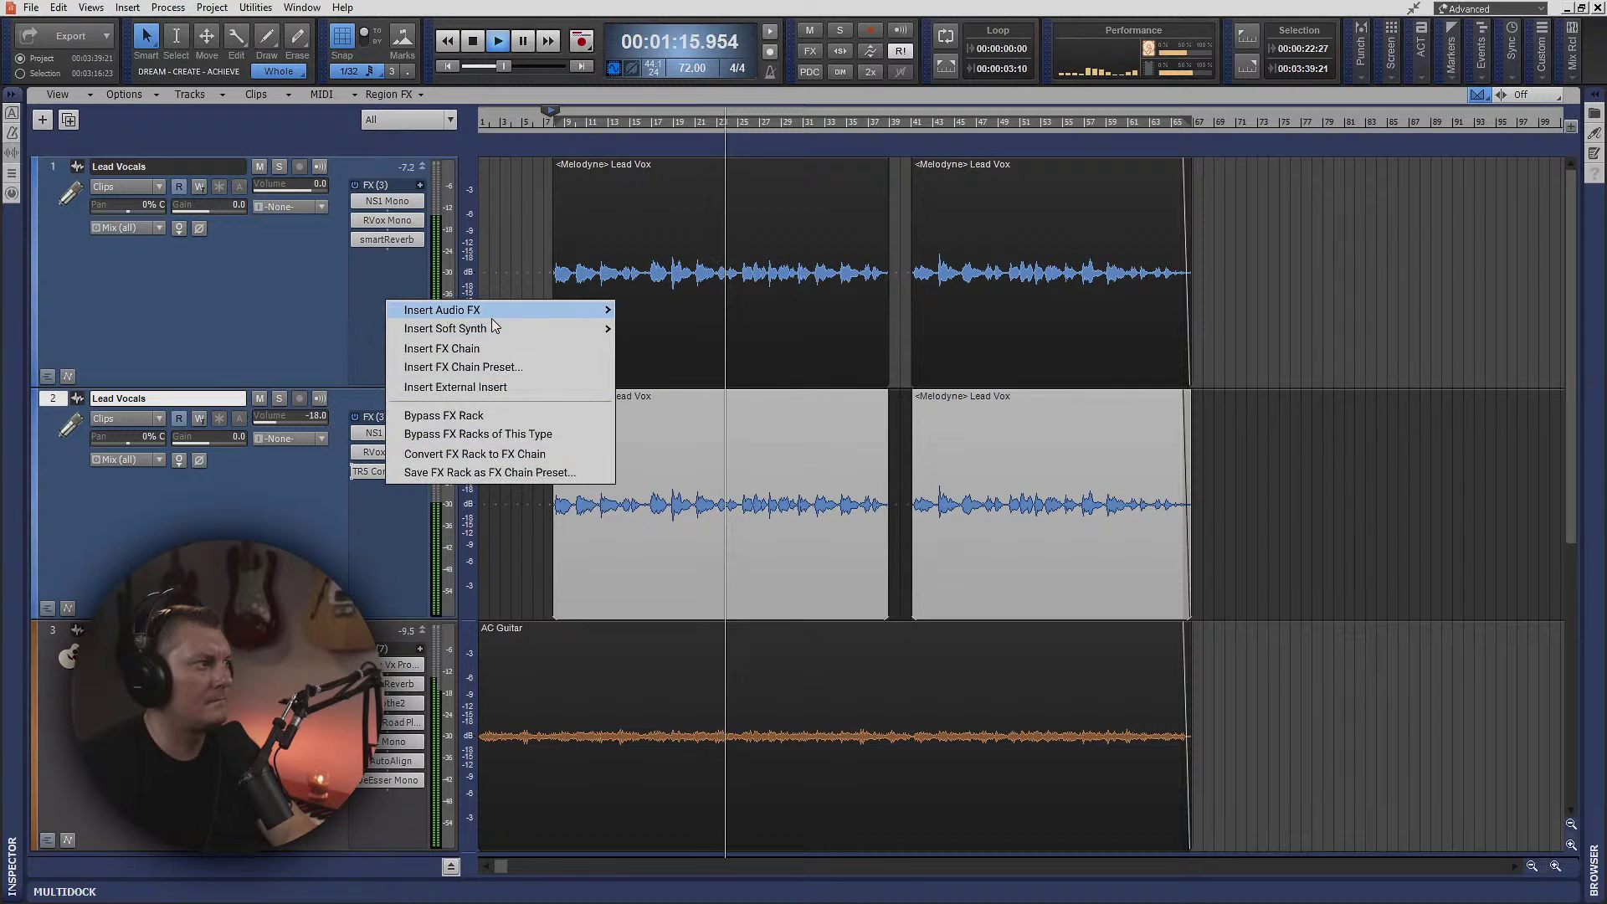
mouse_move(496, 313)
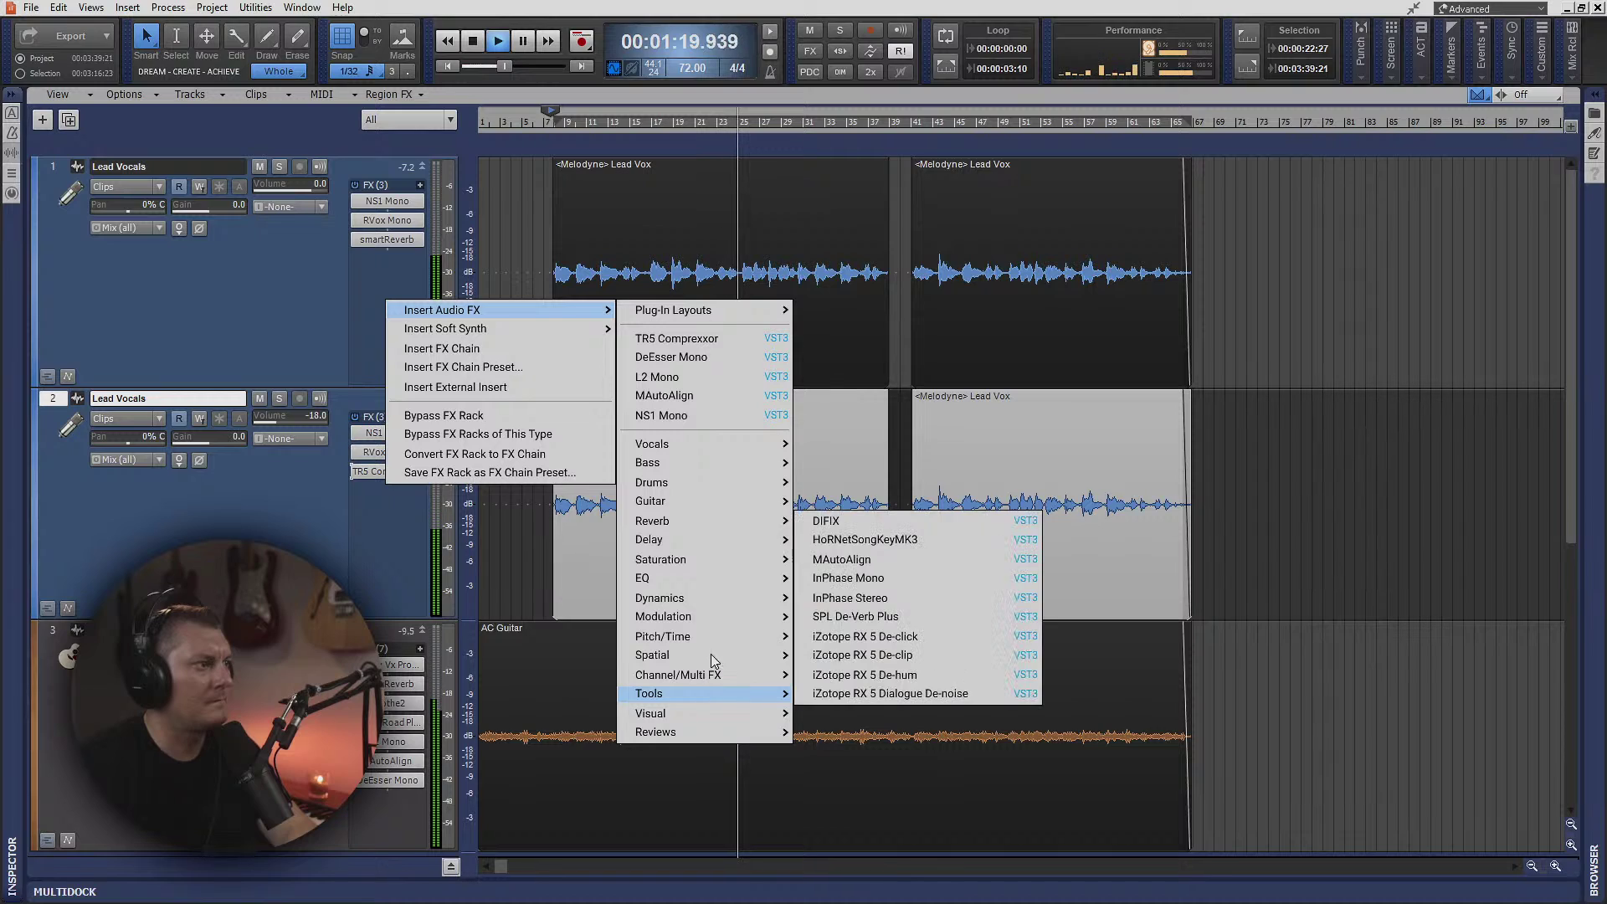
mouse_move(731, 636)
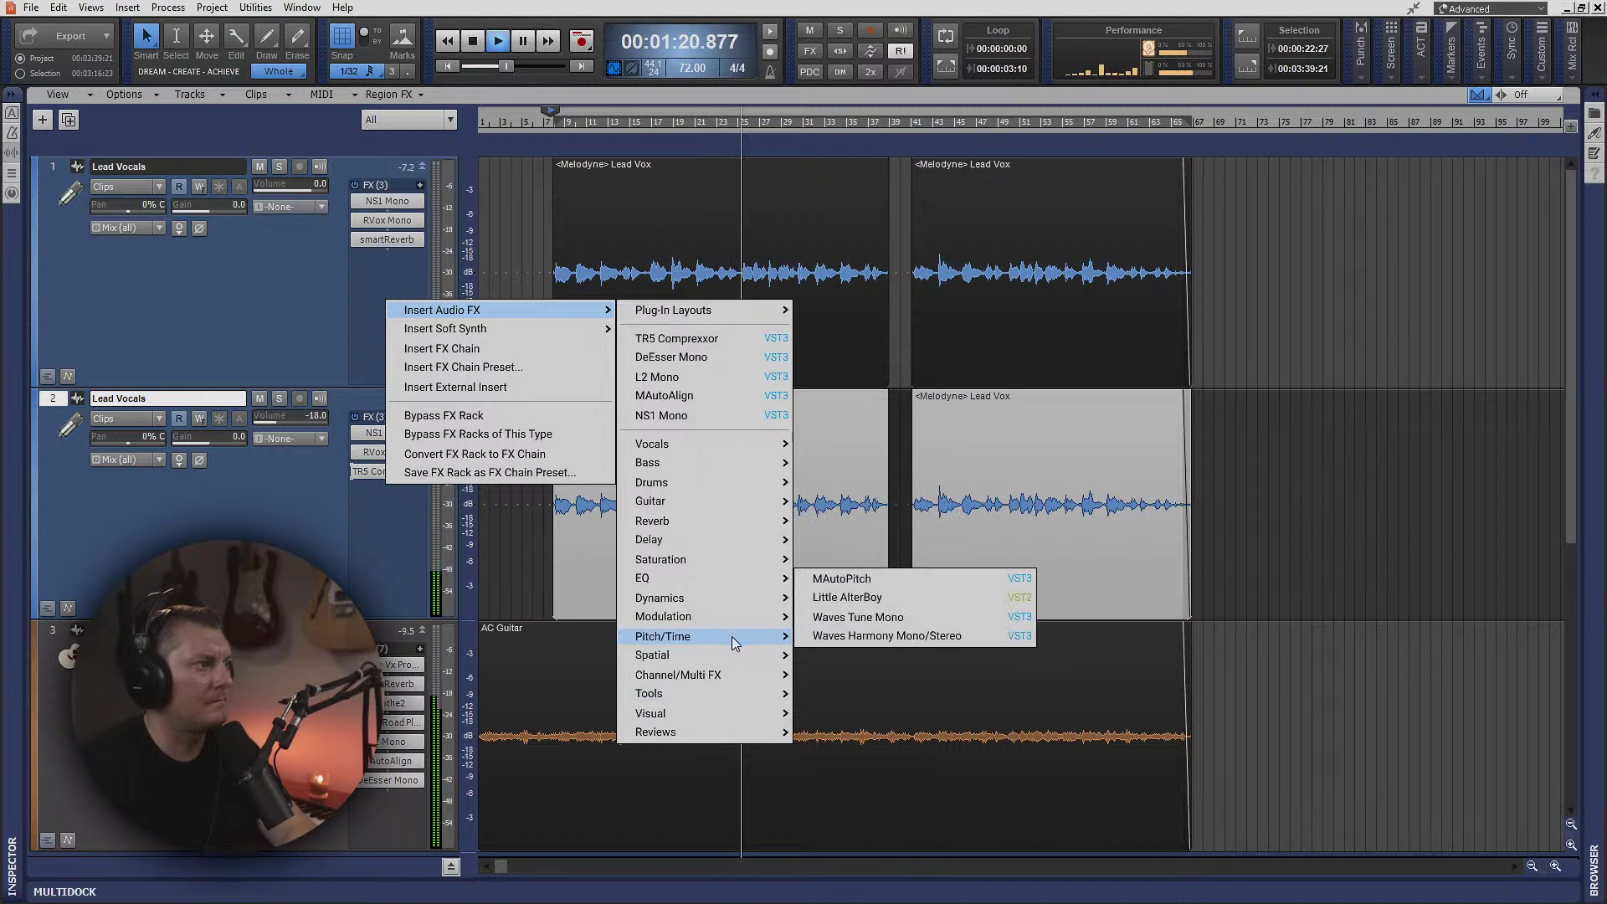
click(847, 597)
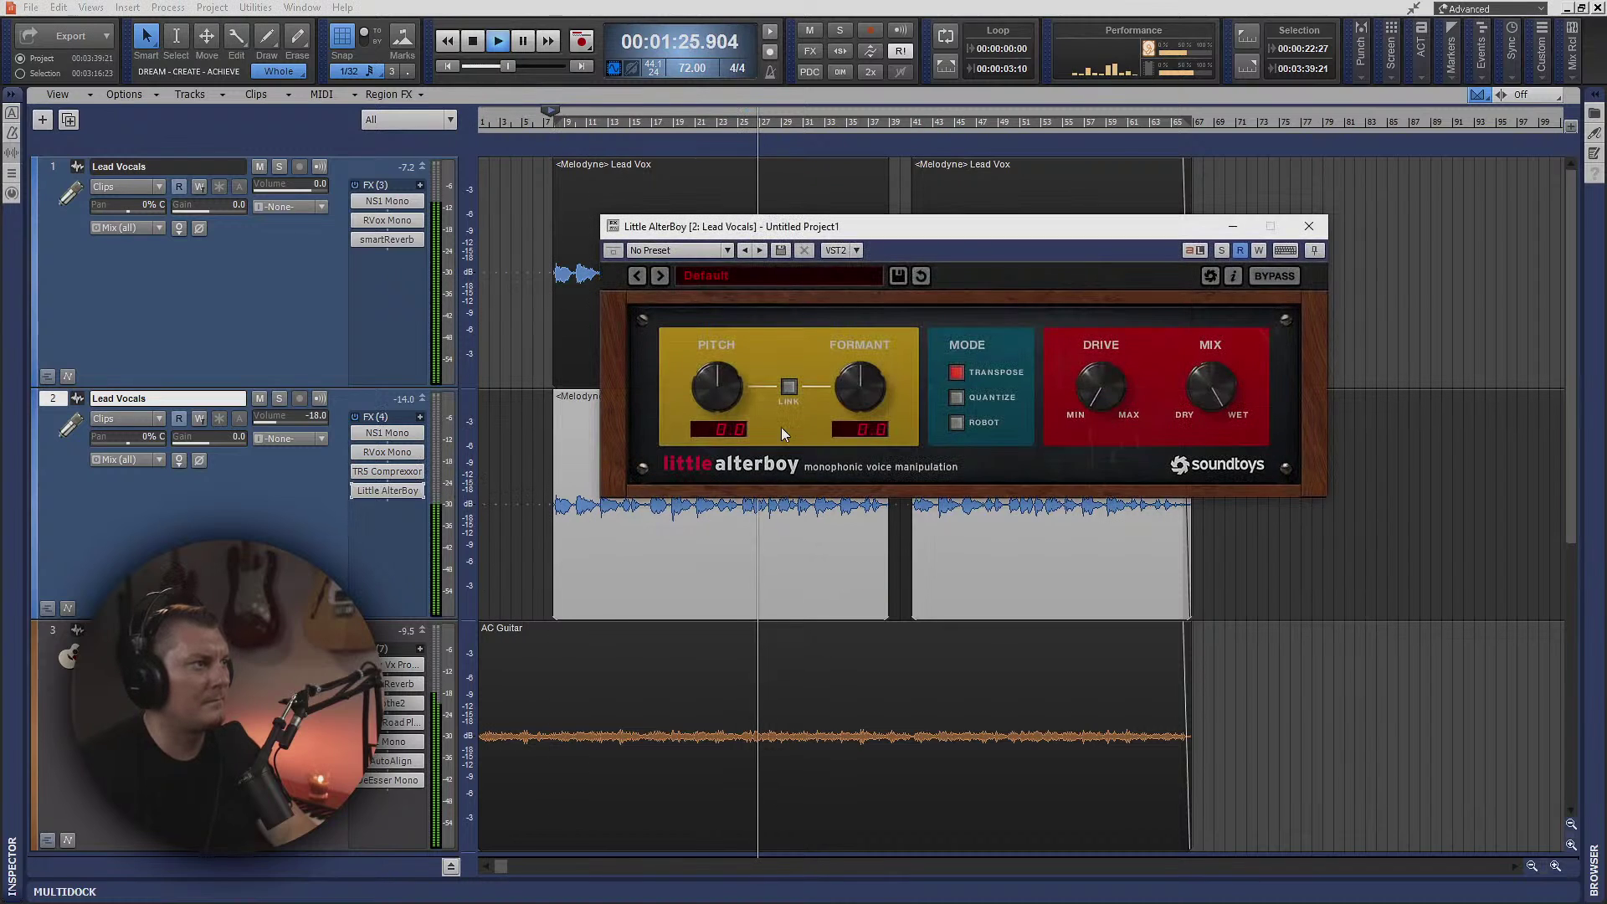
click(820, 278)
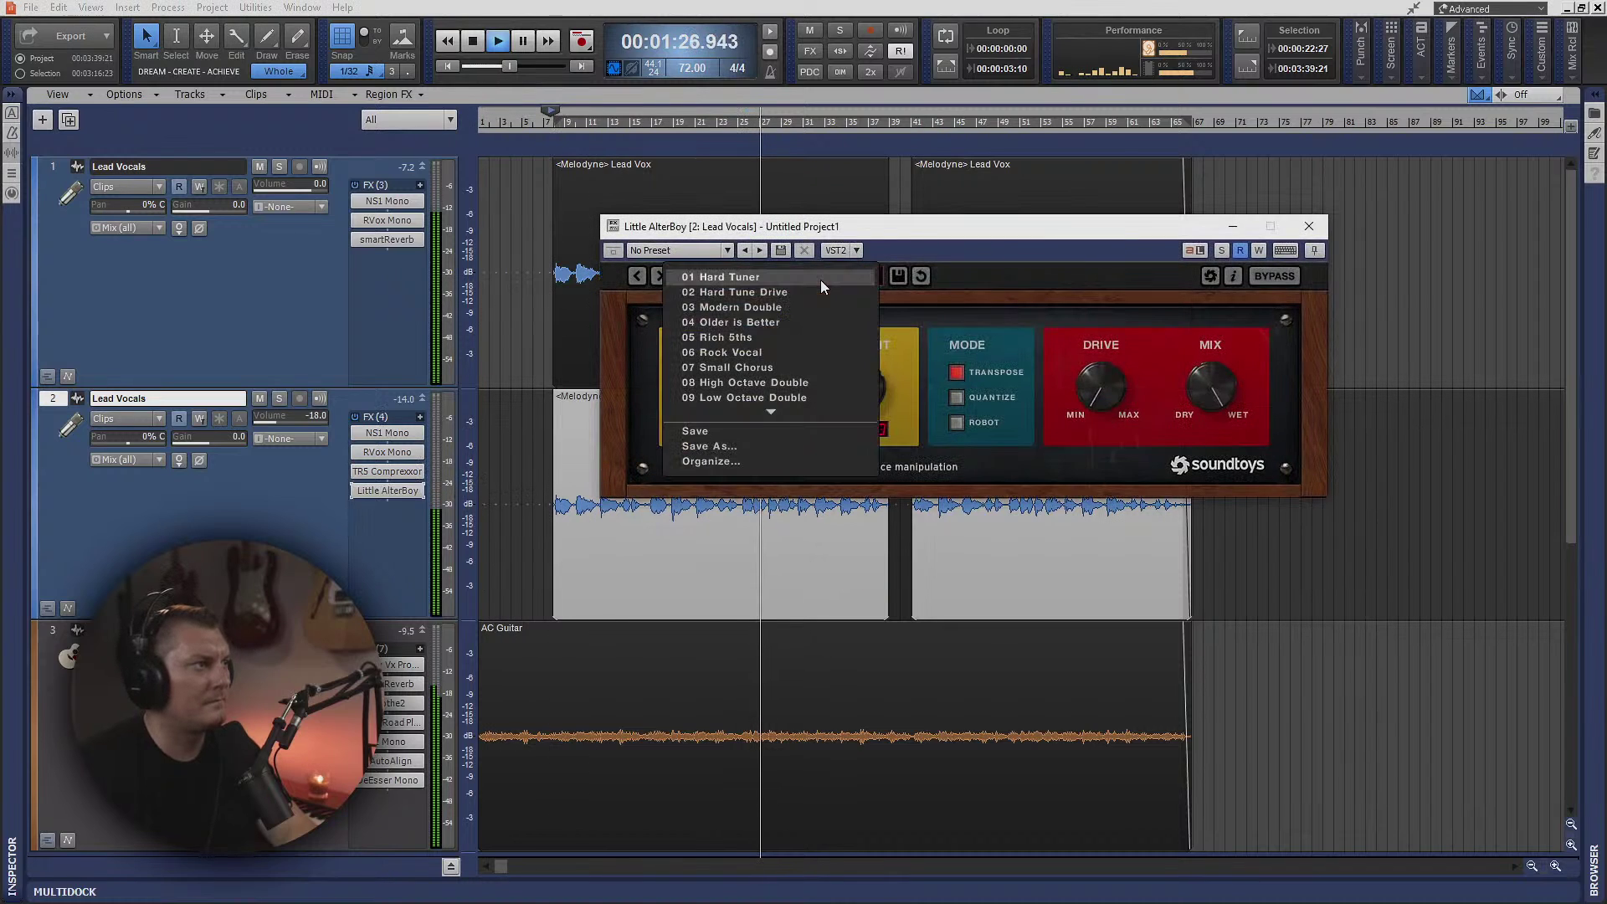
click(746, 339)
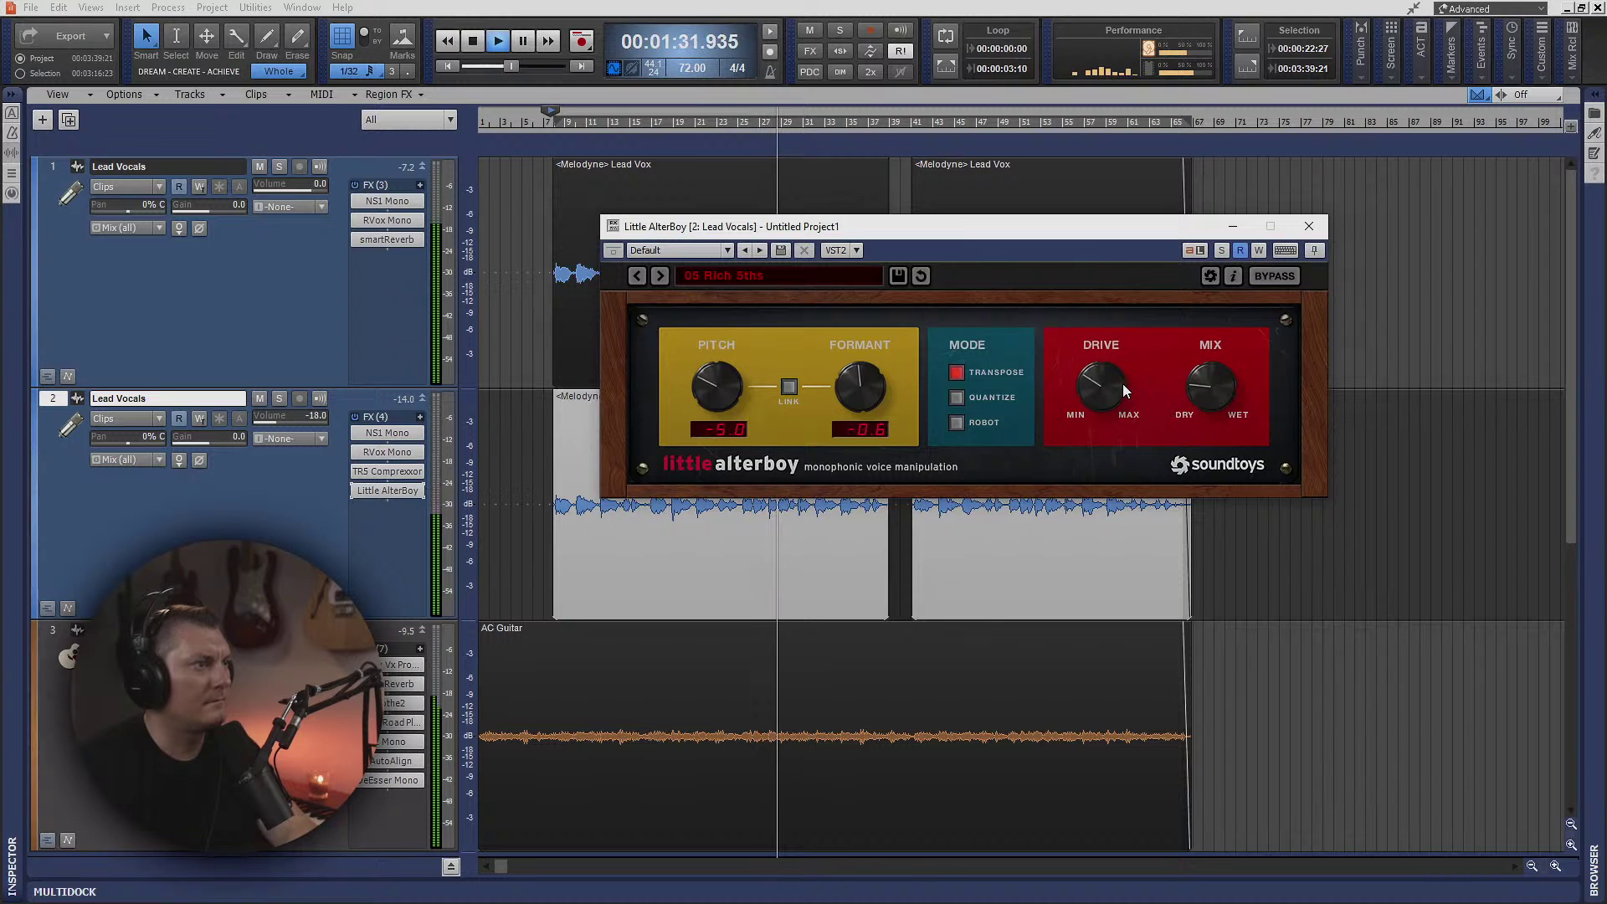
- Briefly solo the duplicate Lead Vocals track to hear Little AlterBoy, unsolo it and close the effect window
click(1223, 249)
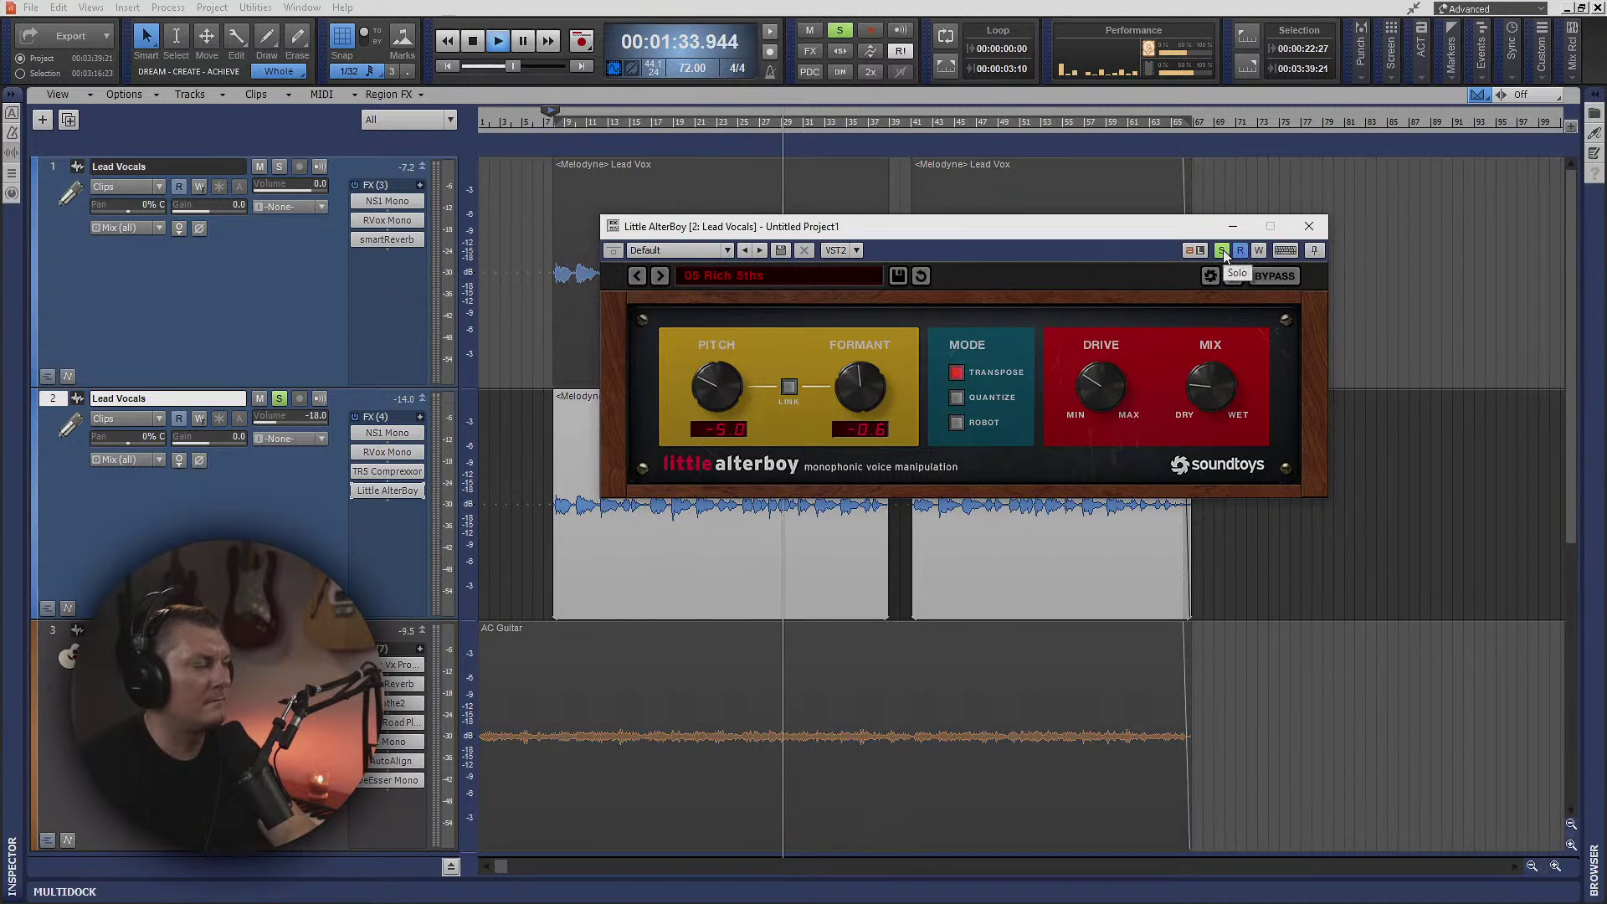
click(1223, 250)
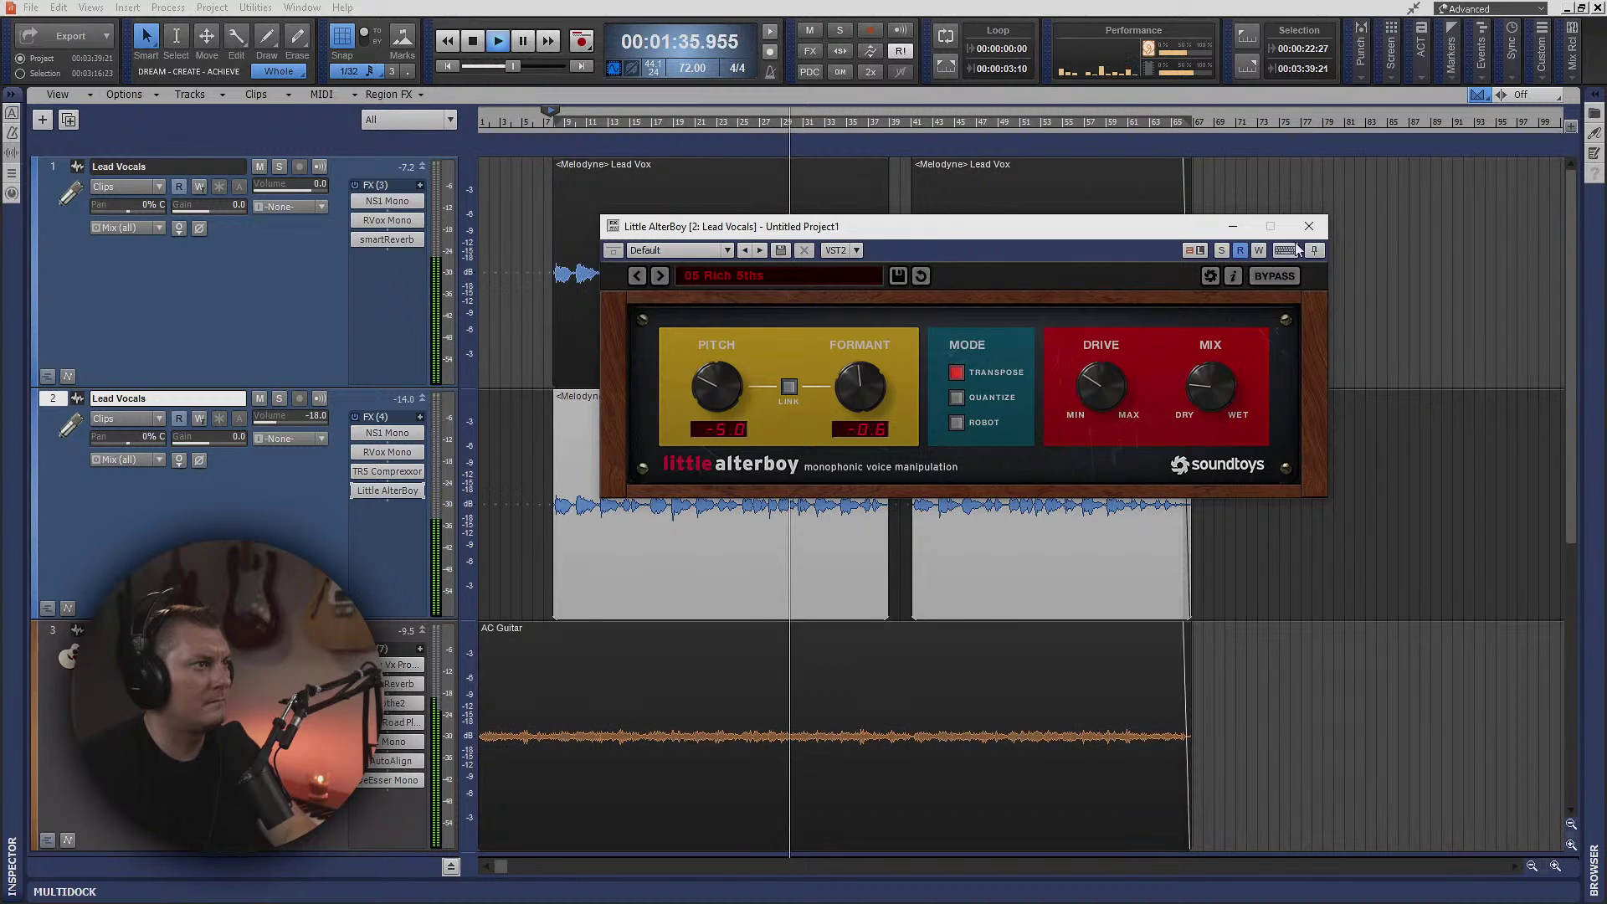
click(1309, 226)
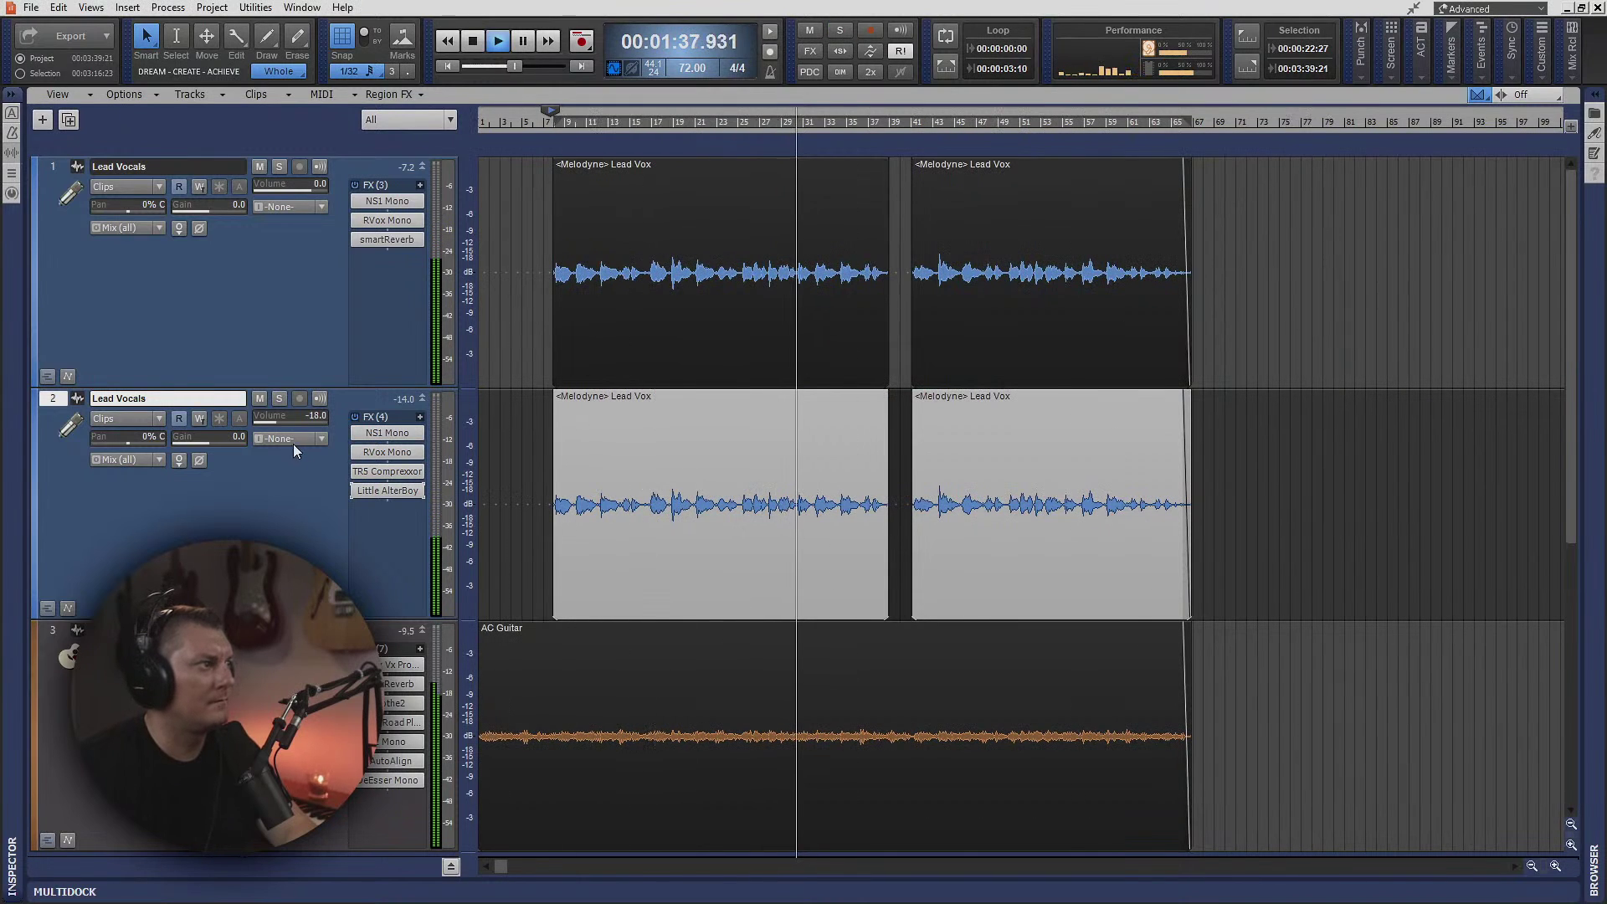
- Set the duplicate Lead Vocals track's volume to -16.2 dB and the original Lead Vocals track's volume to -2.0 dB
scroll(274, 418, up, 1)
scroll(274, 418, up, 1)
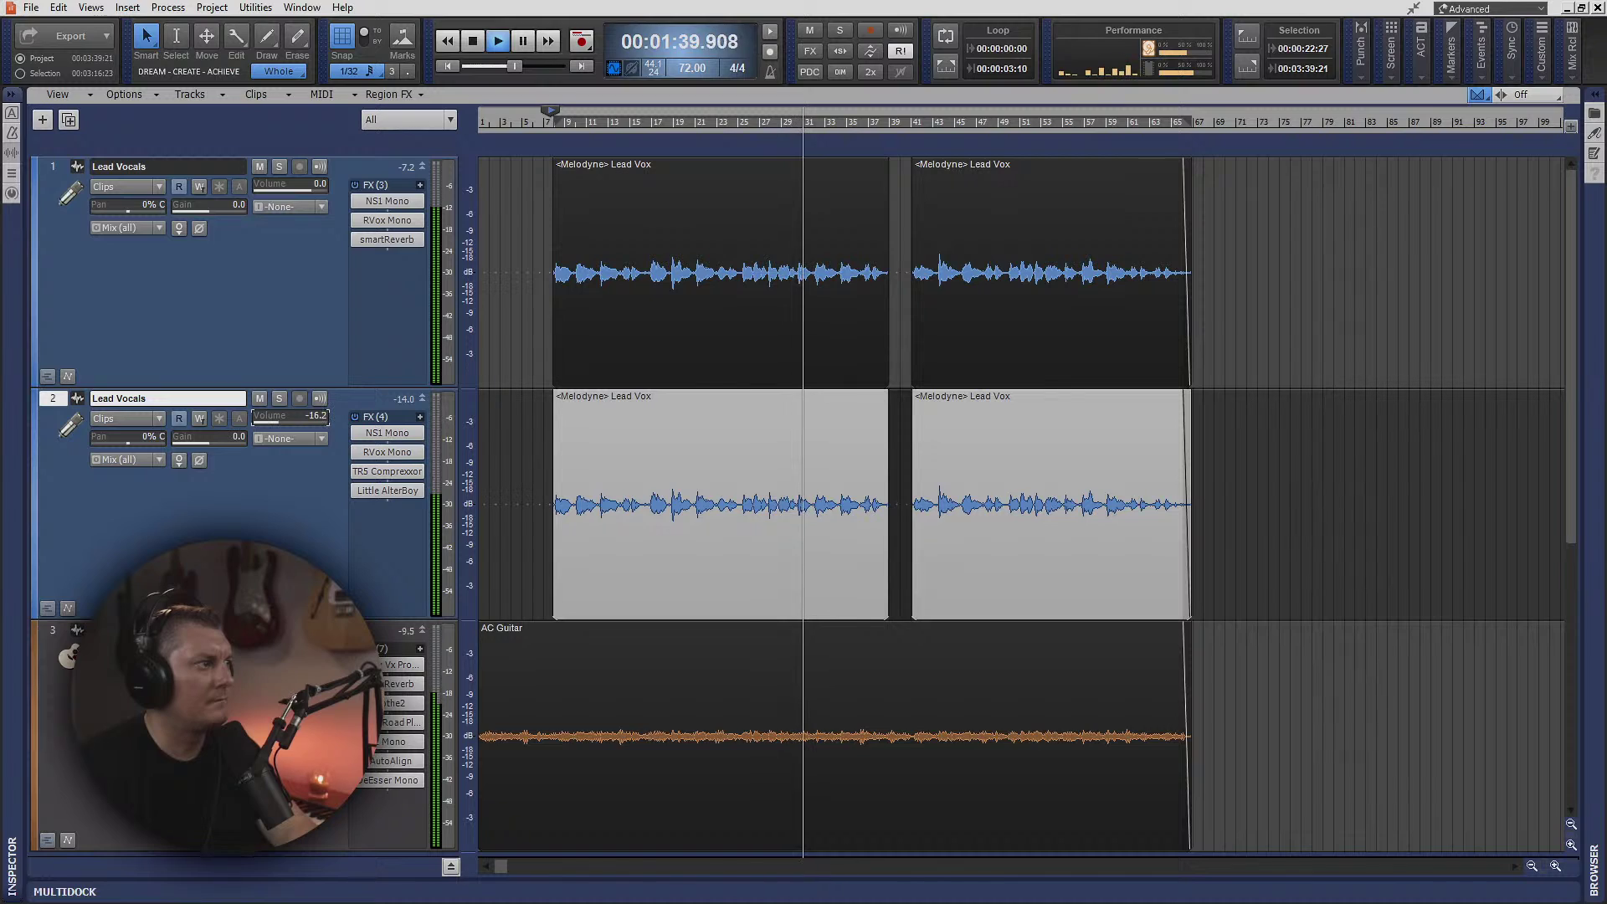
drag(308, 184, 299, 184)
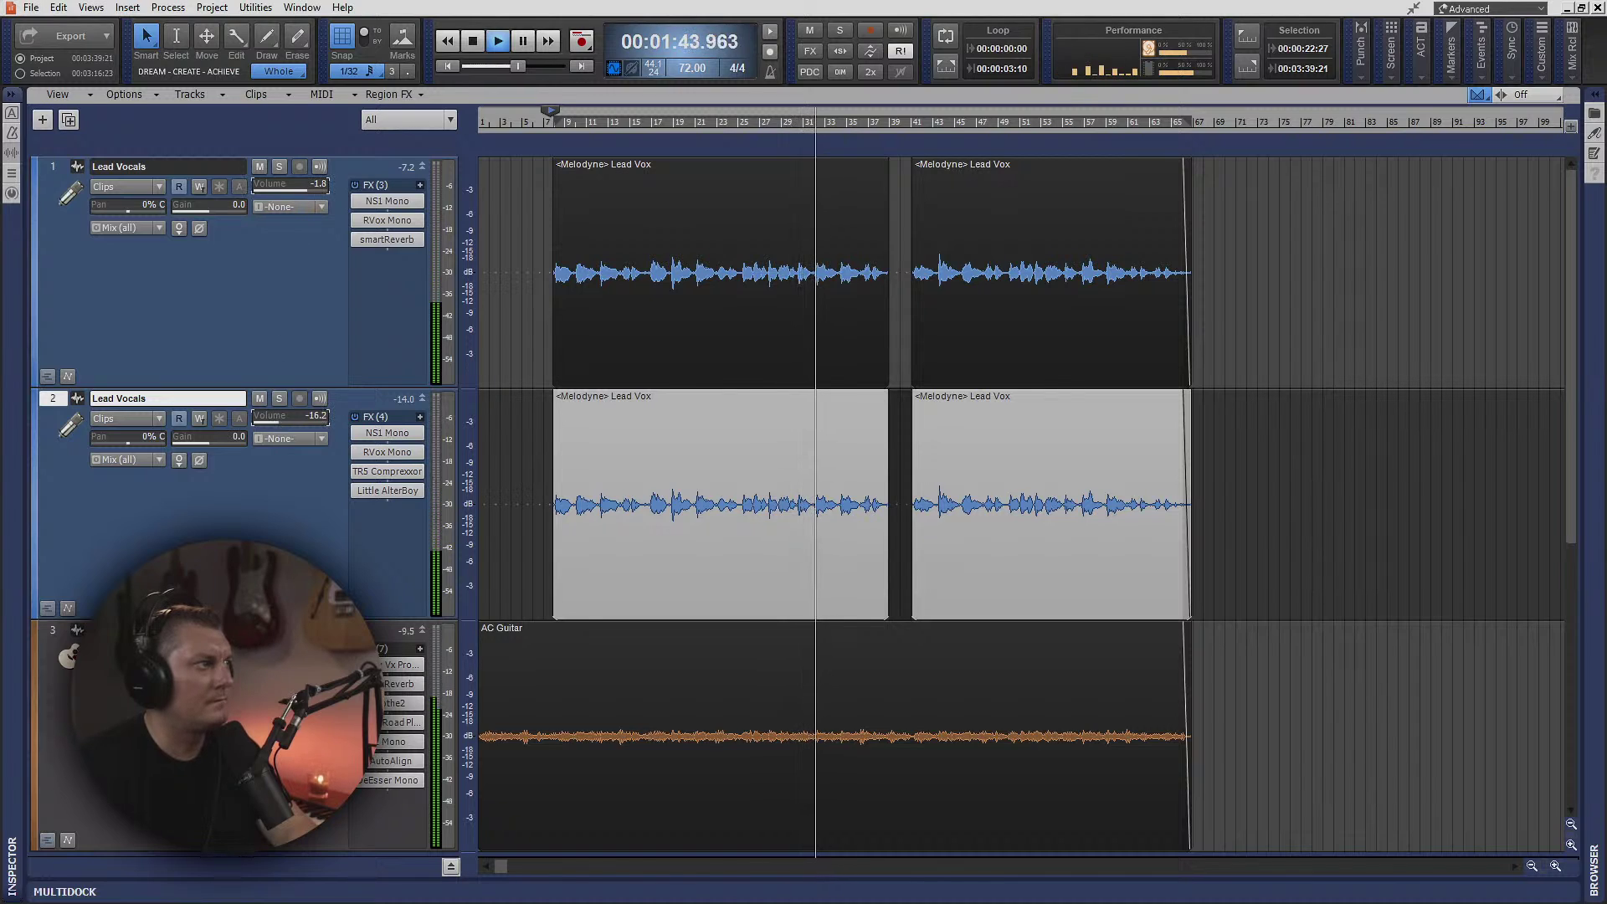
drag(299, 185, 305, 188)
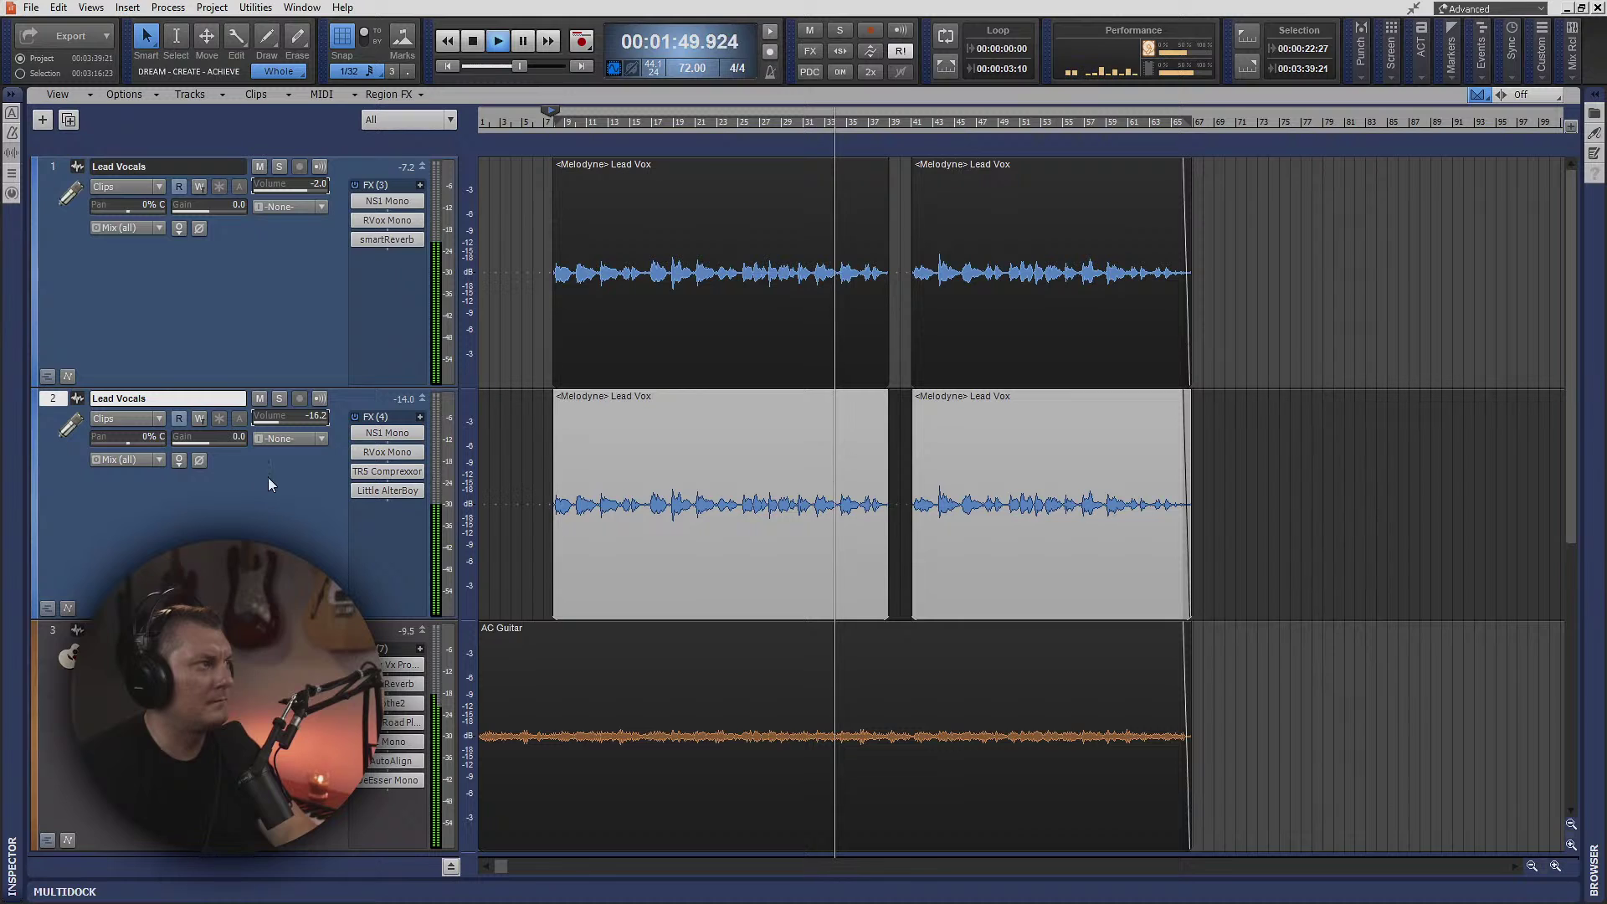
- Reduce the track heights, select all four Lead Vox clips on both Lead Vocals tracks and stop playback
key(ctrl+Down)
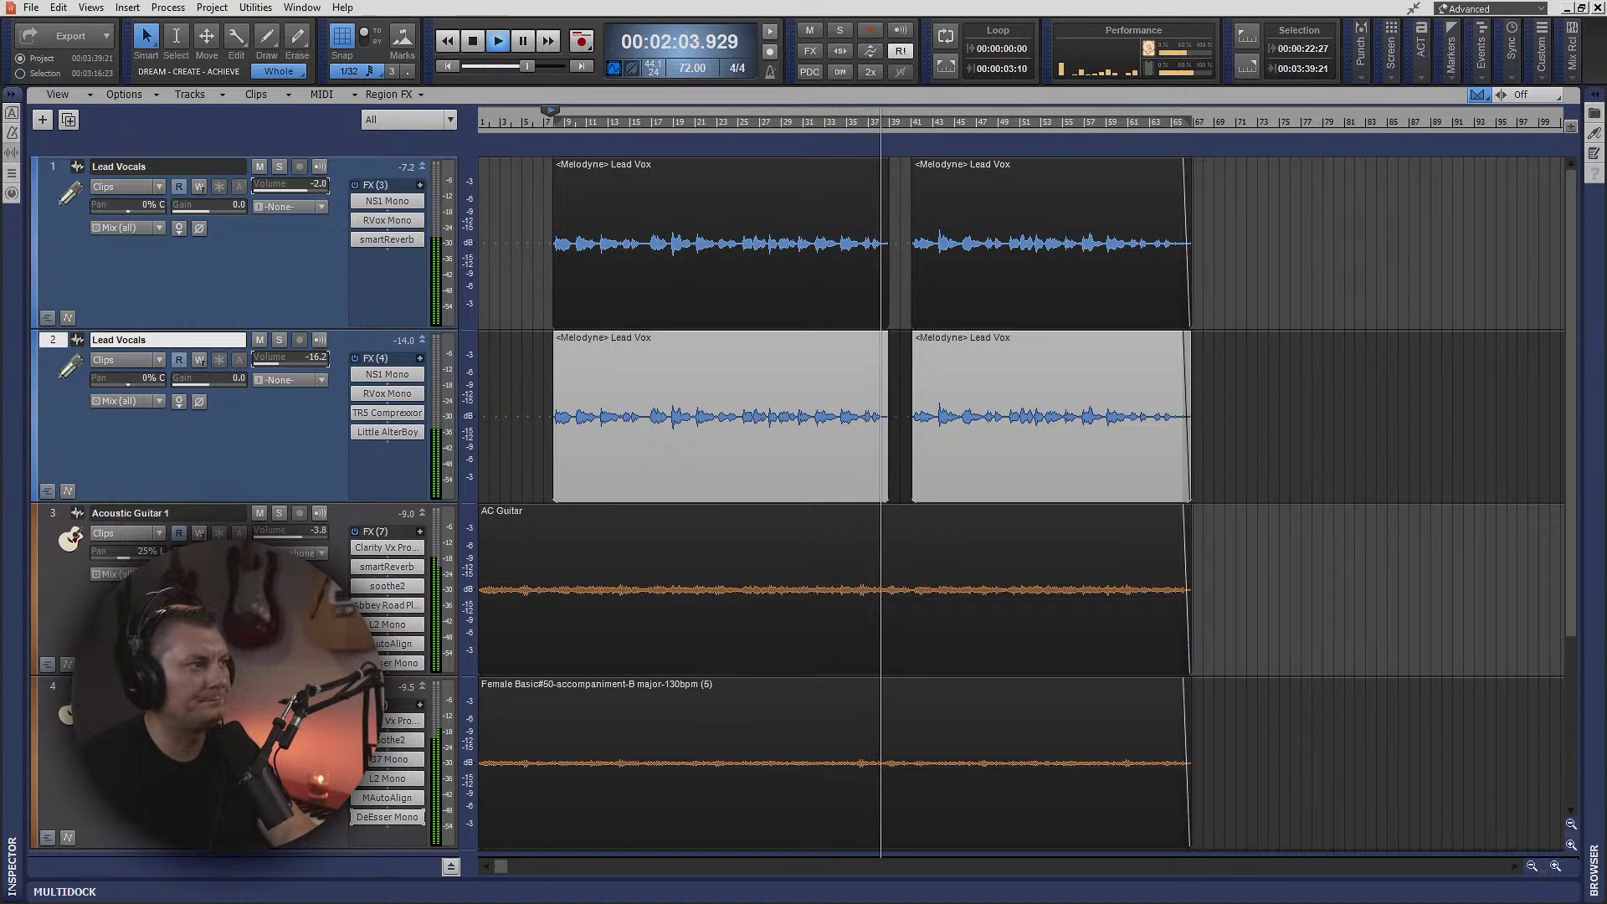
click(821, 251)
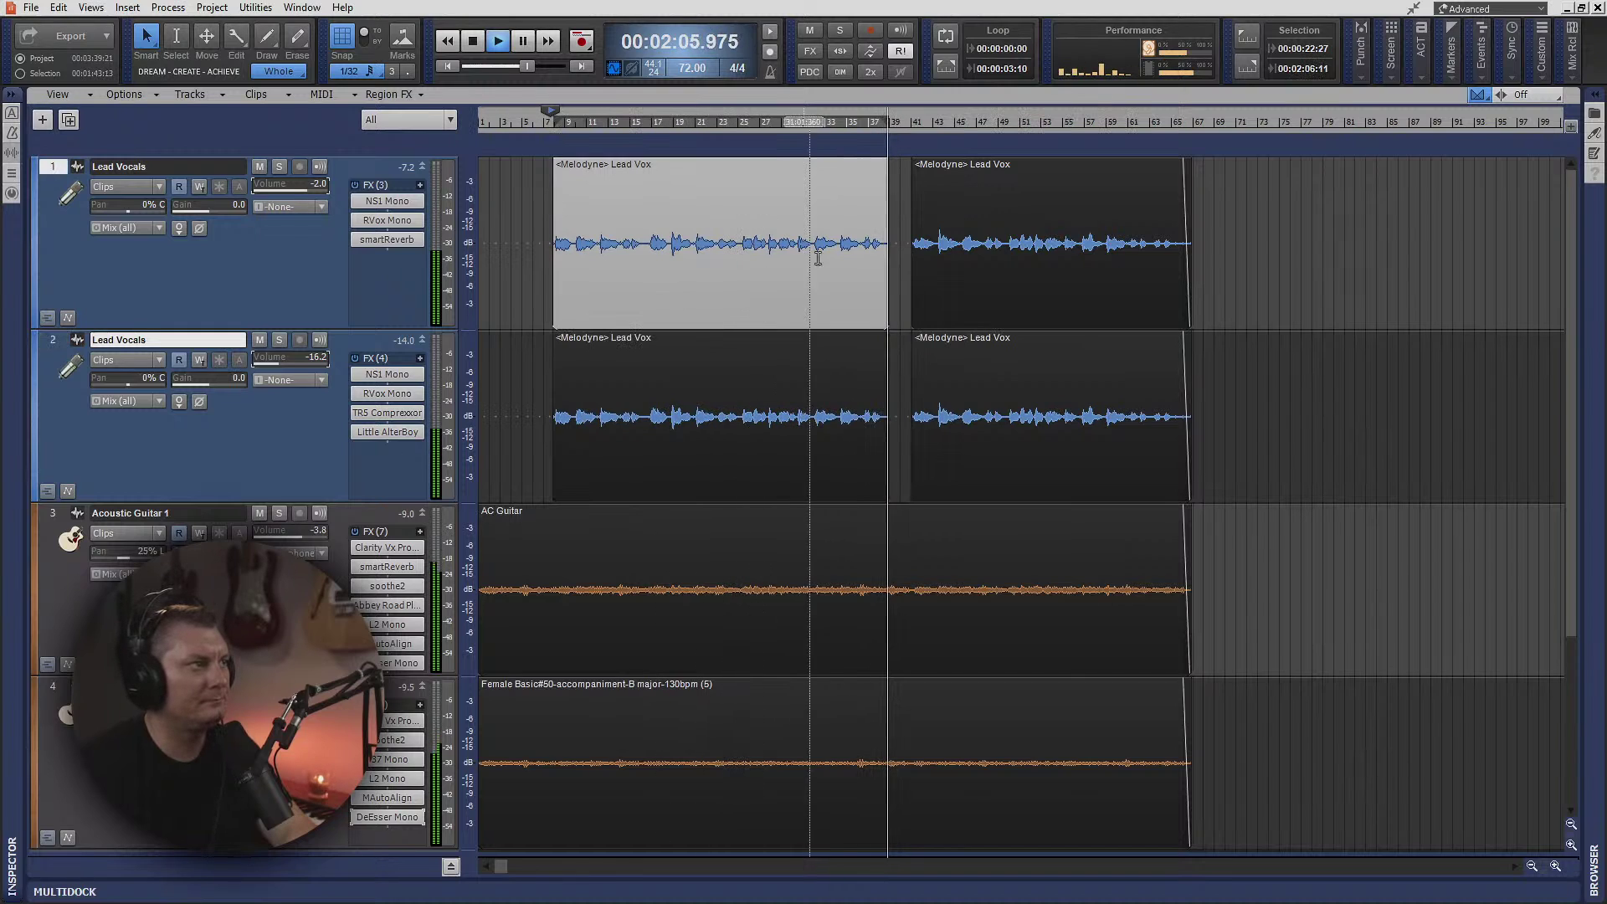
shift+click(1011, 363)
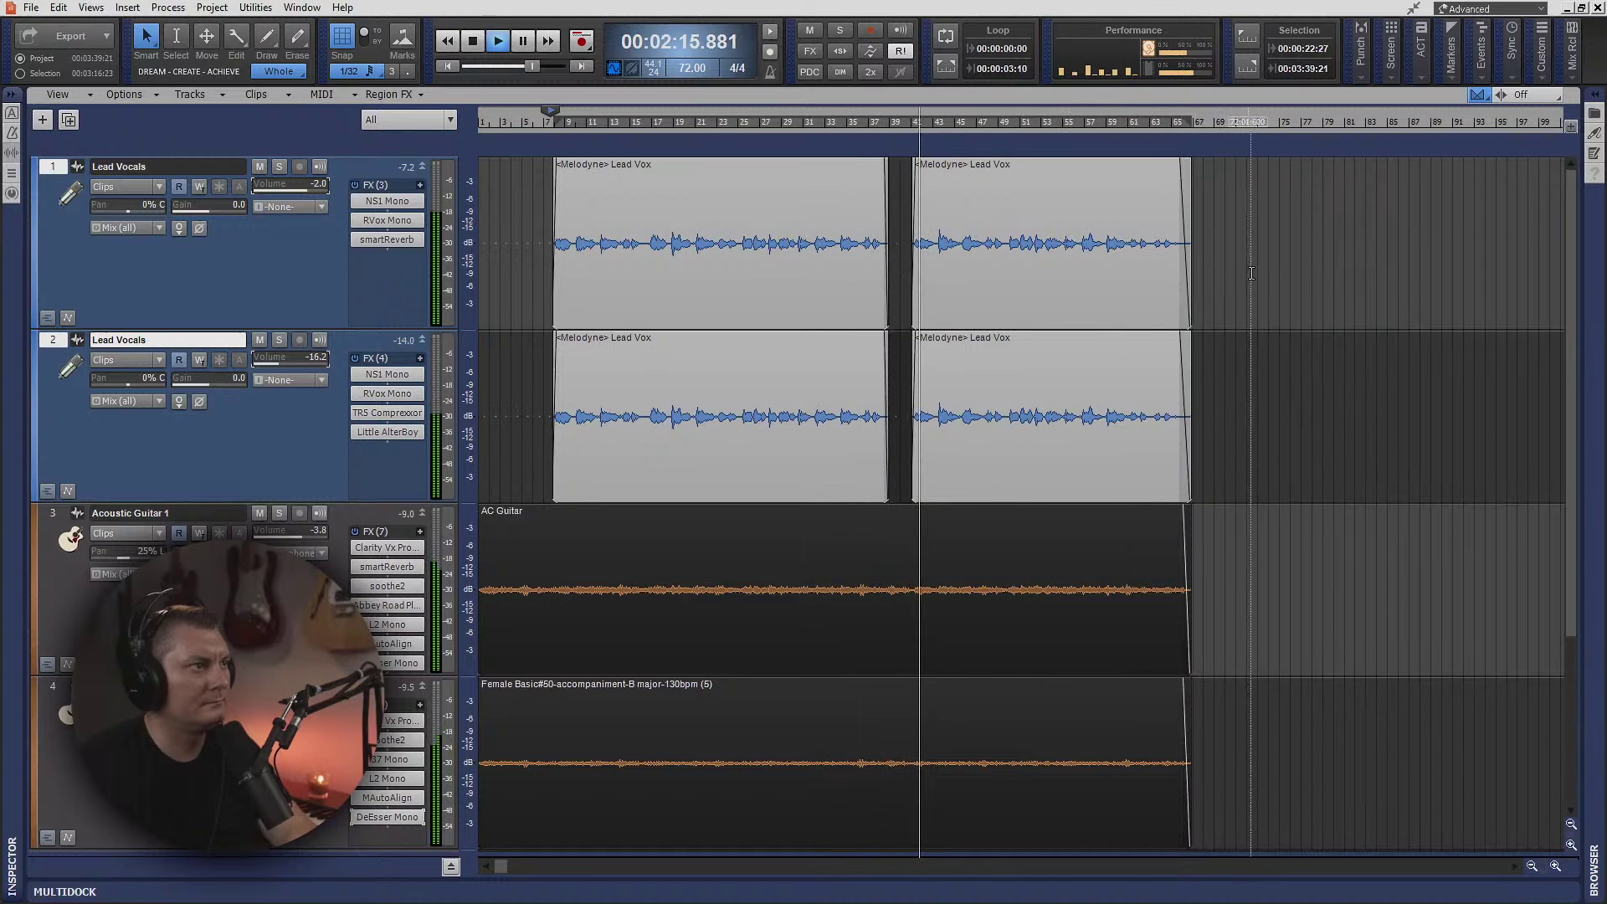
scroll(1251, 335, down, 3)
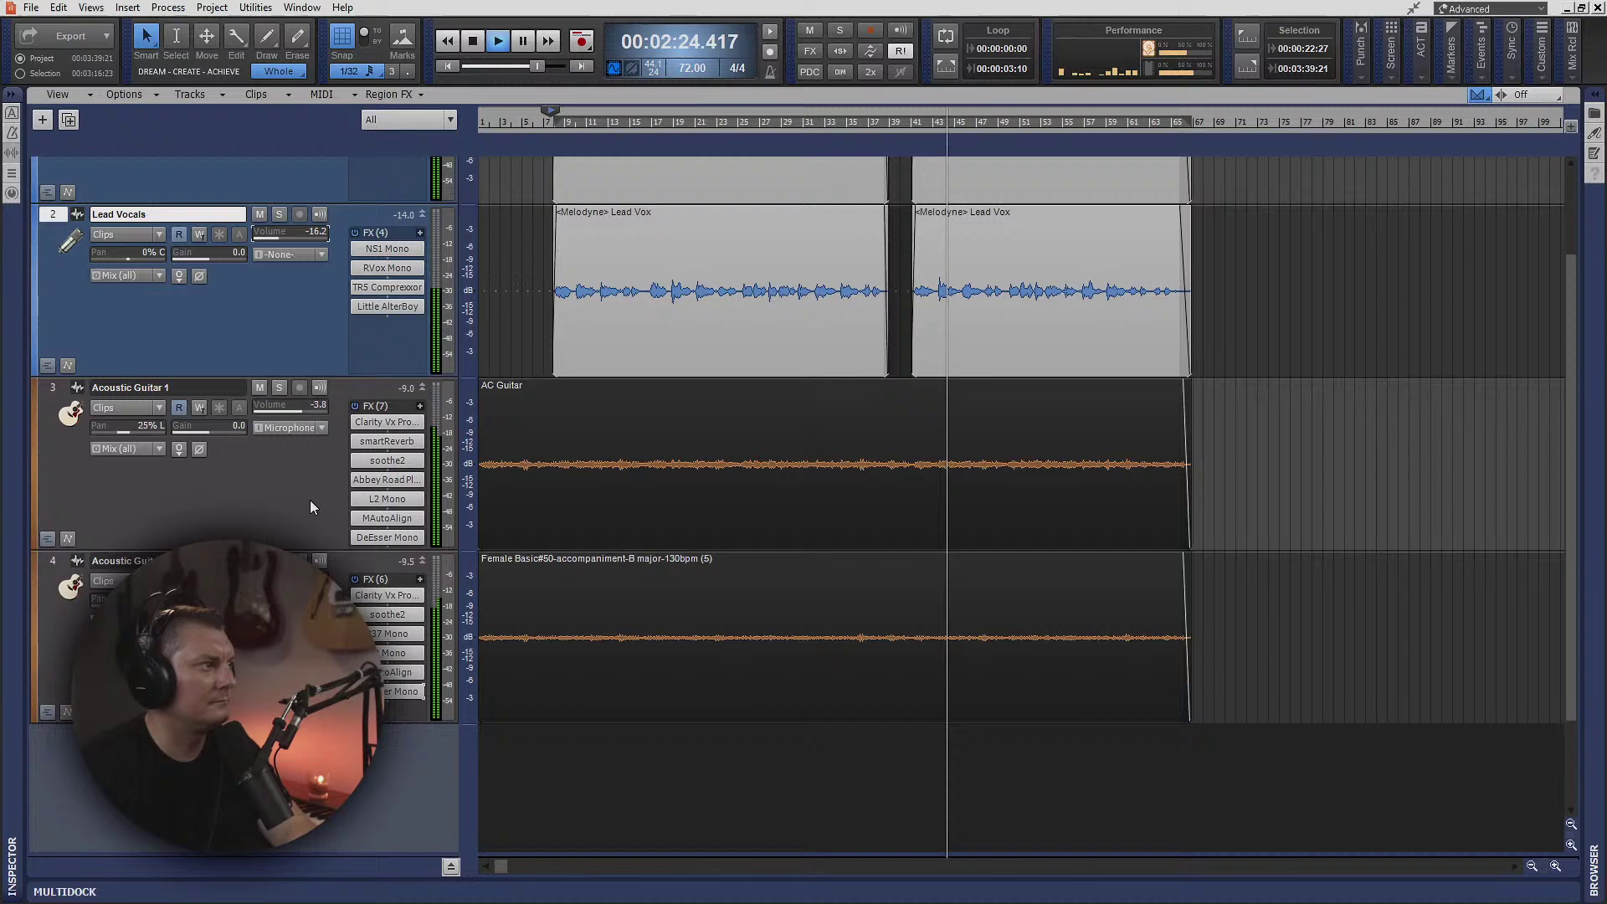
key(space)
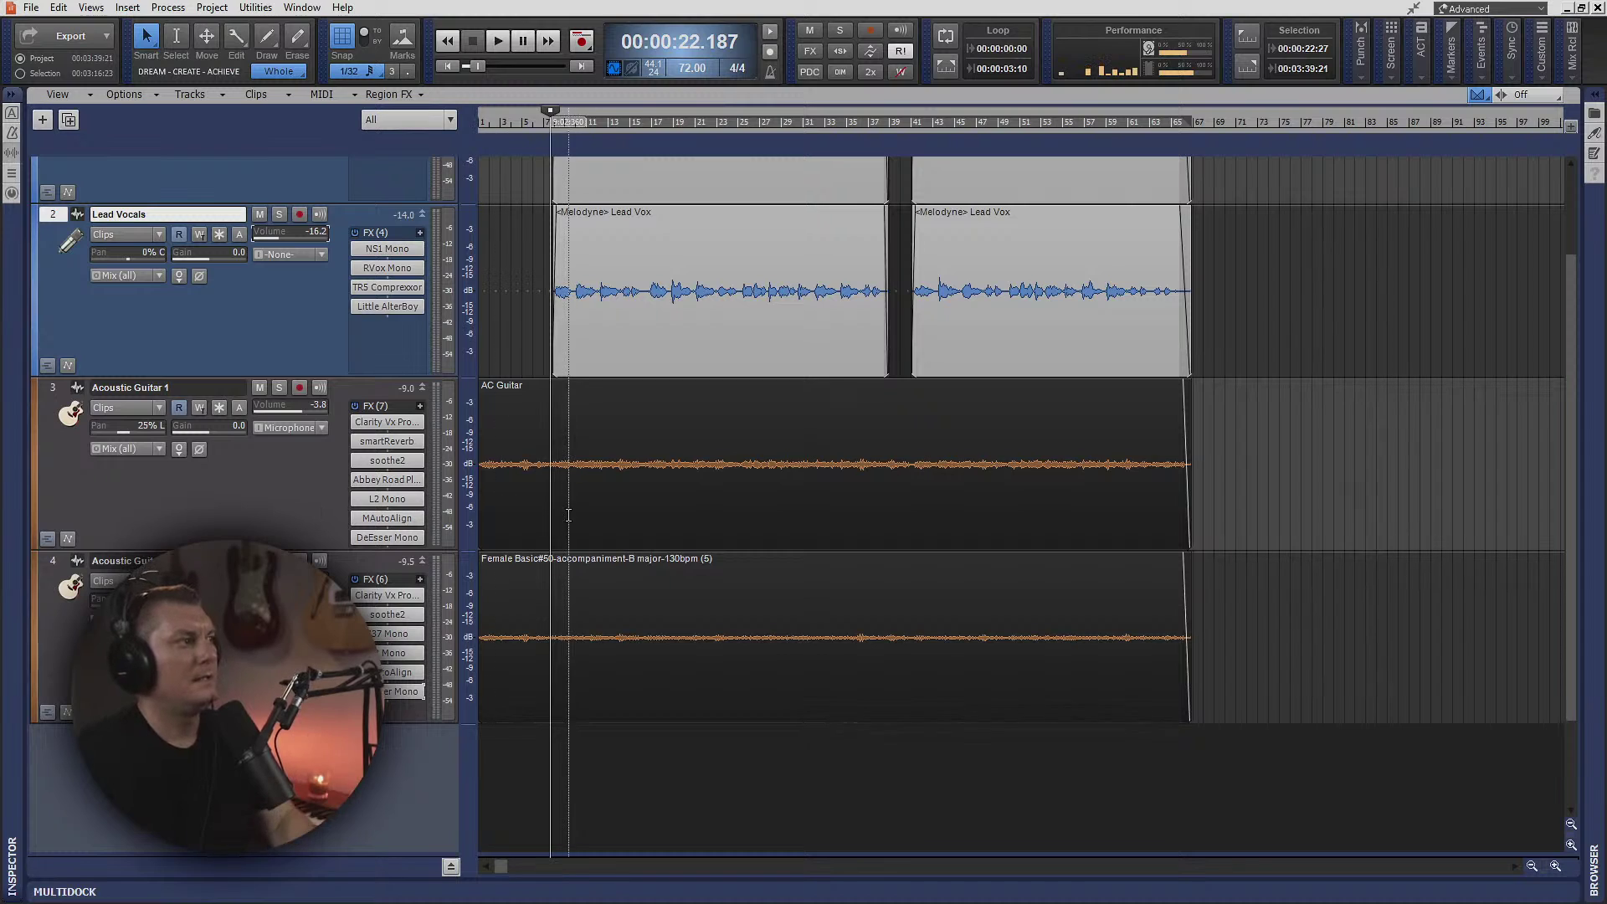
- Open Little AlterBoy on the duplicate vocal, audition that track soloed from about 32 seconds, then unsolo it and close the window
scroll(509, 377, up, 1)
scroll(508, 377, up, 1)
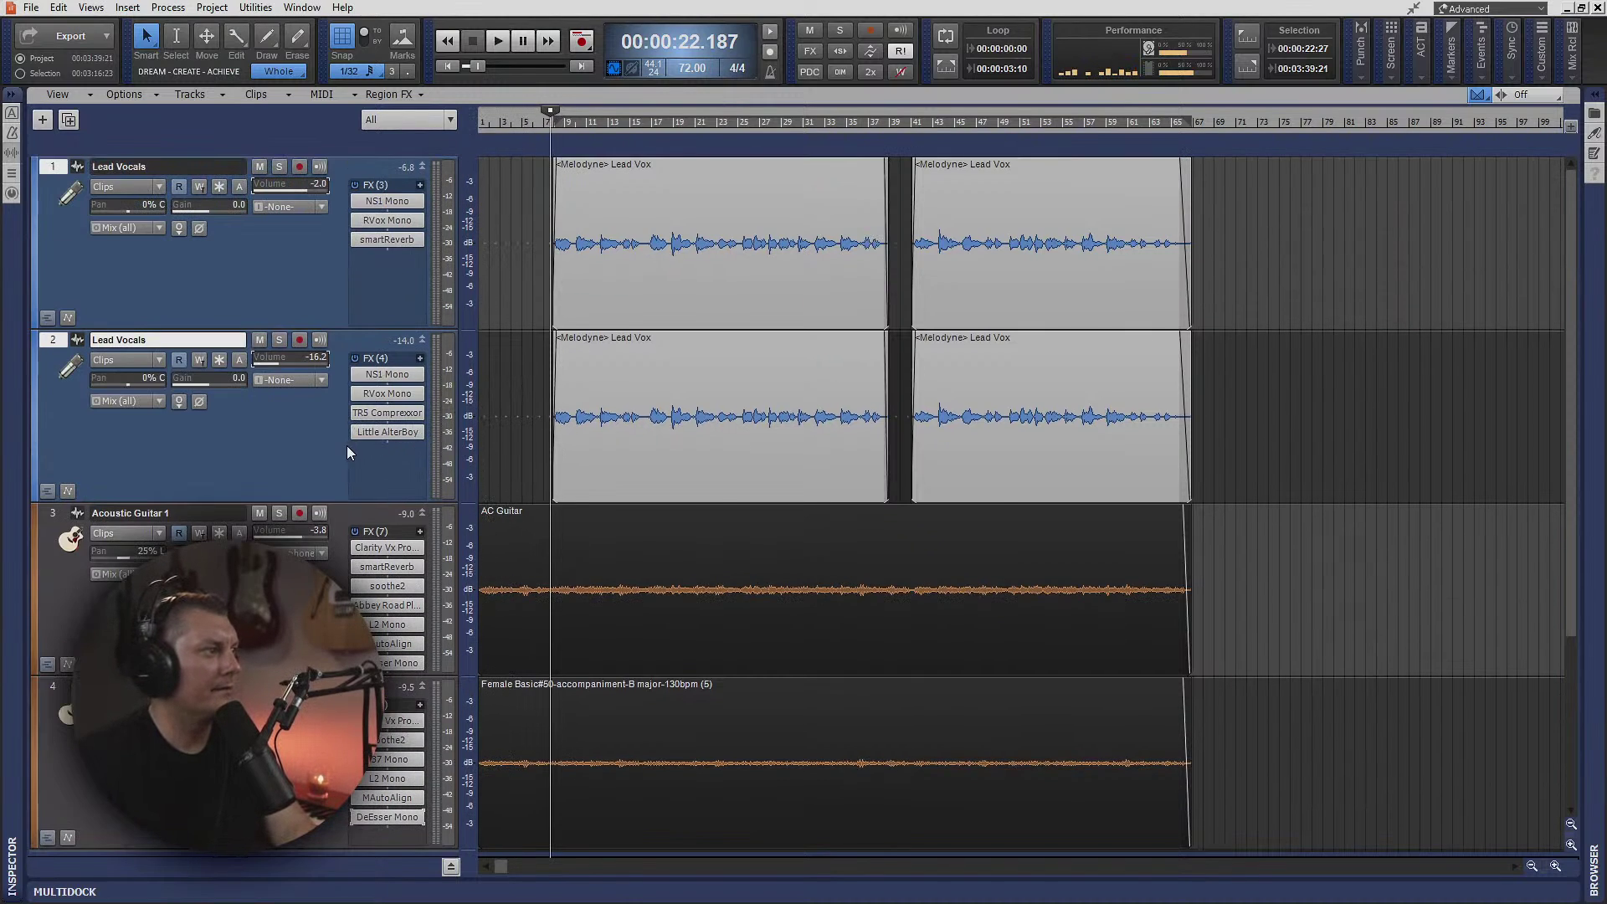
double_click(392, 437)
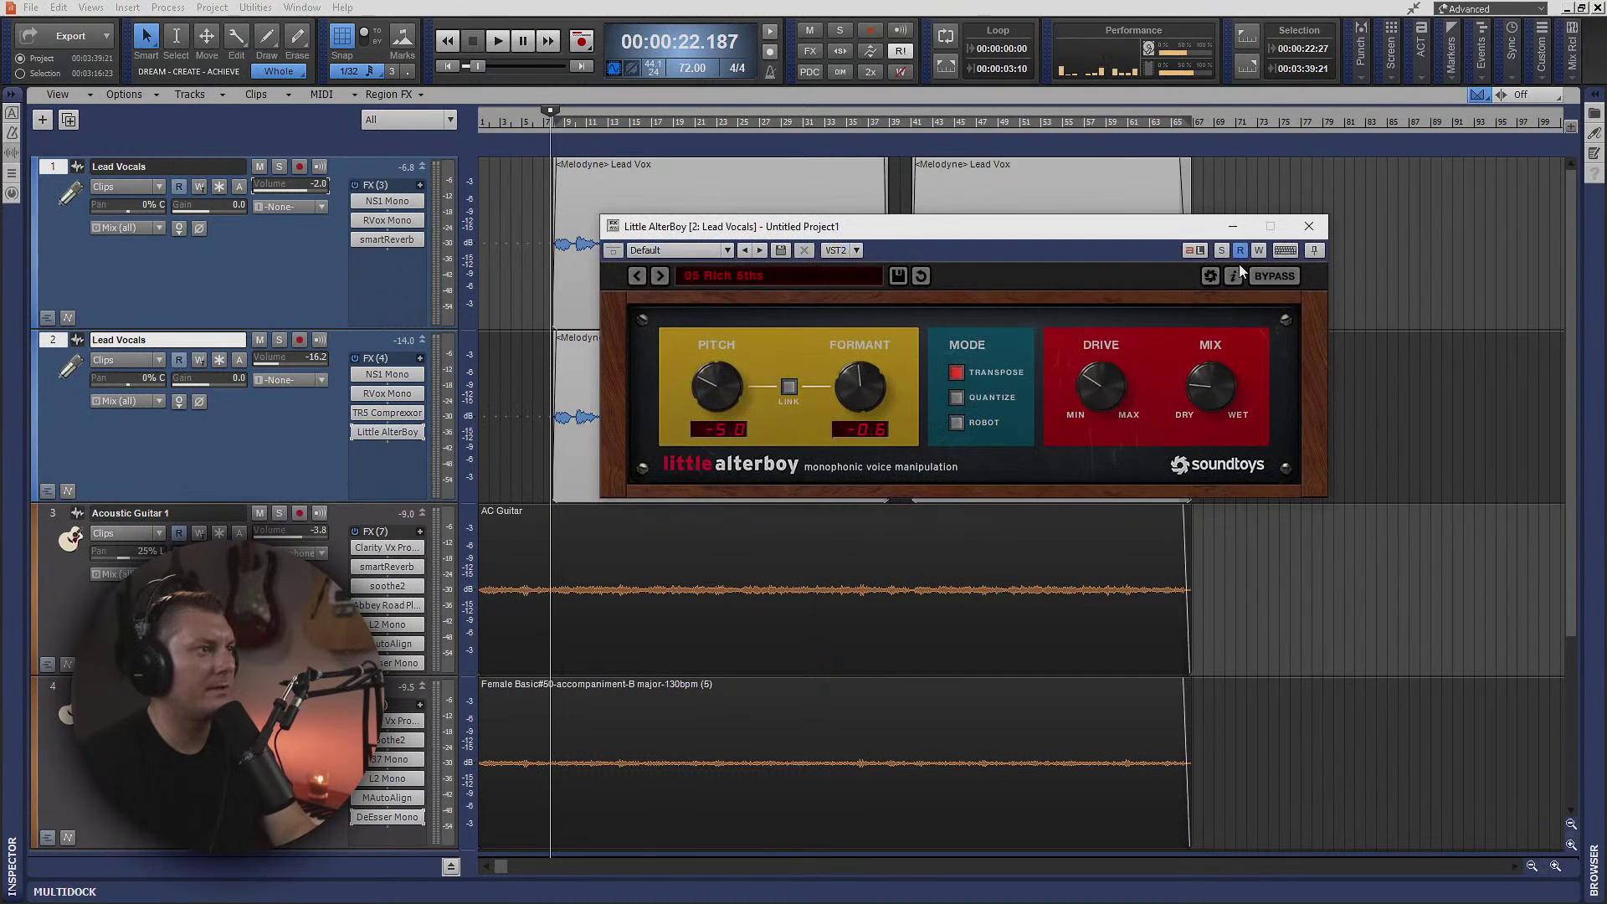
click(1221, 251)
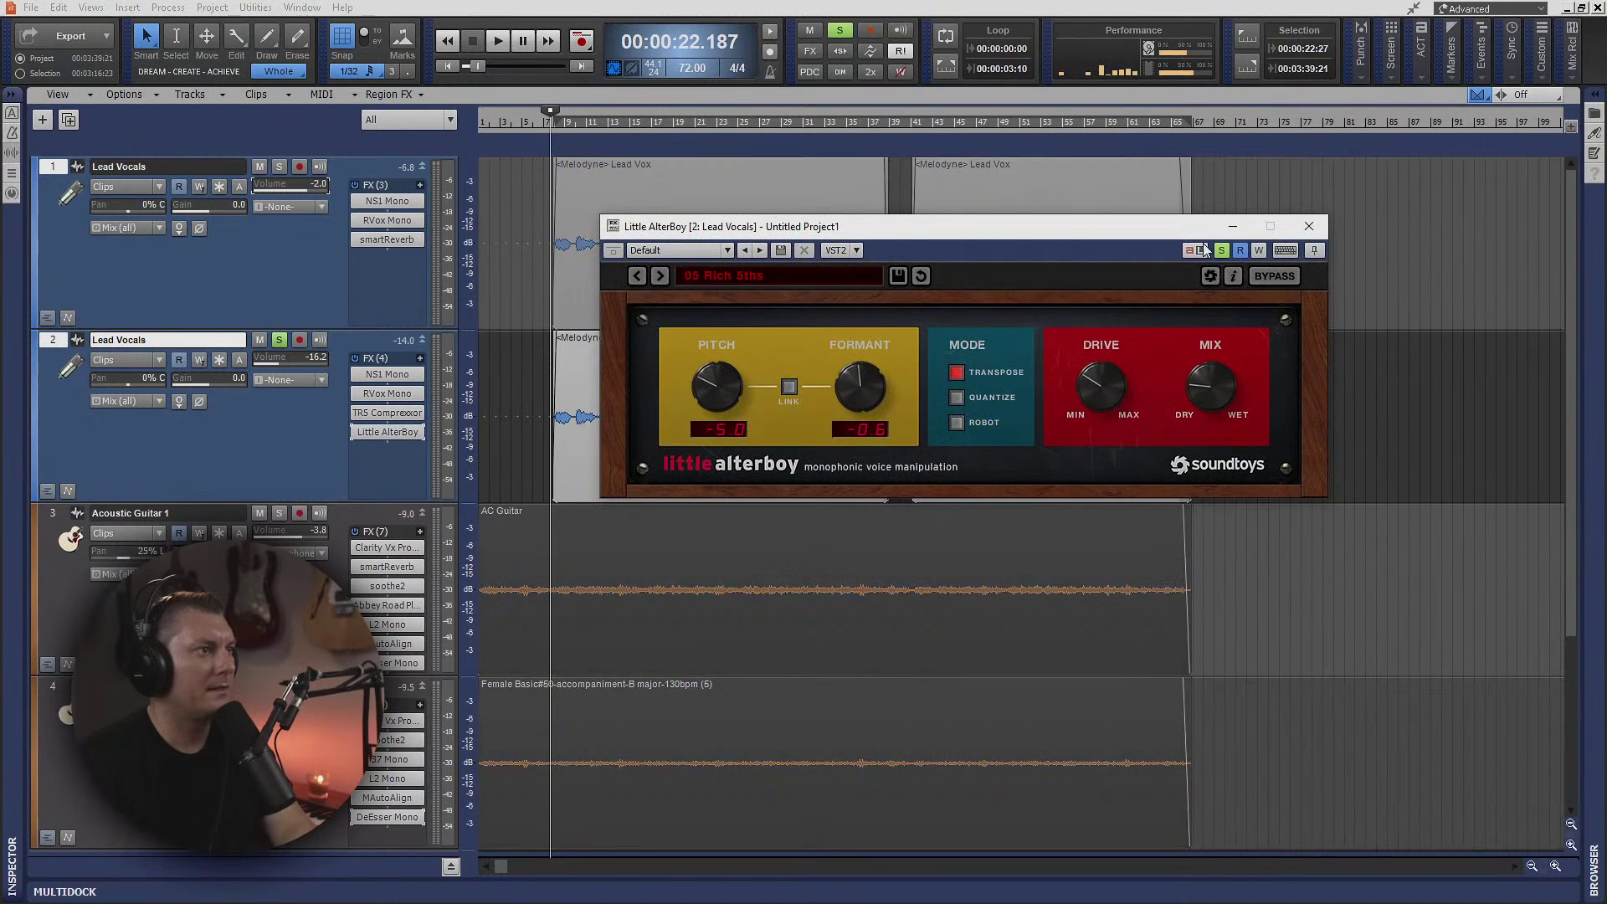
click(582, 125)
key(space)
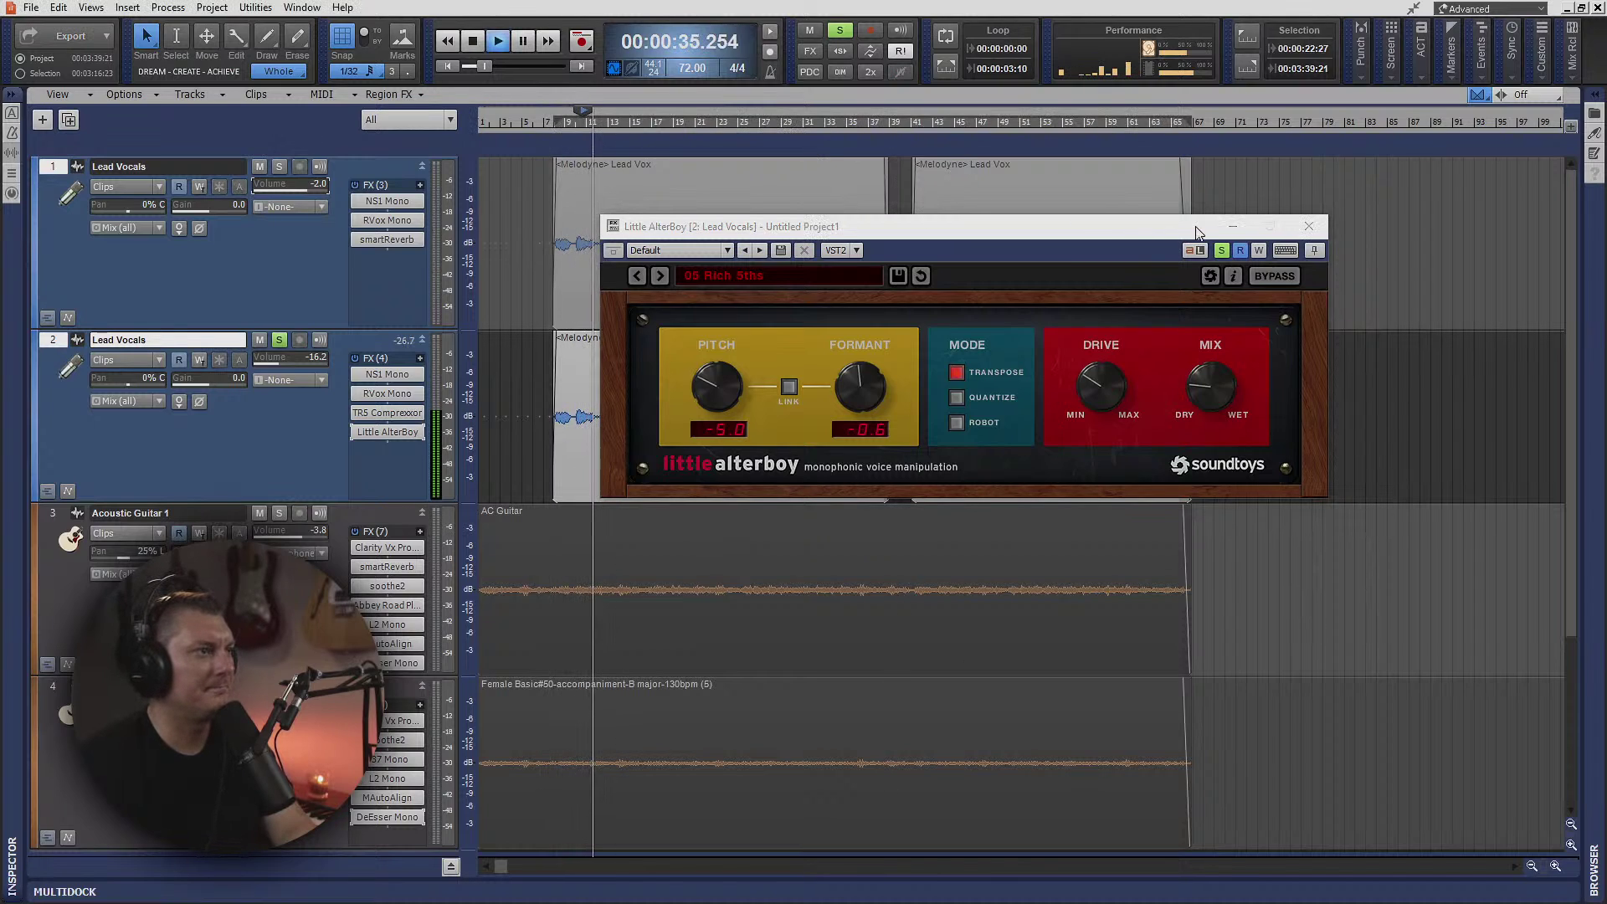
key(space)
click(1222, 251)
click(1309, 226)
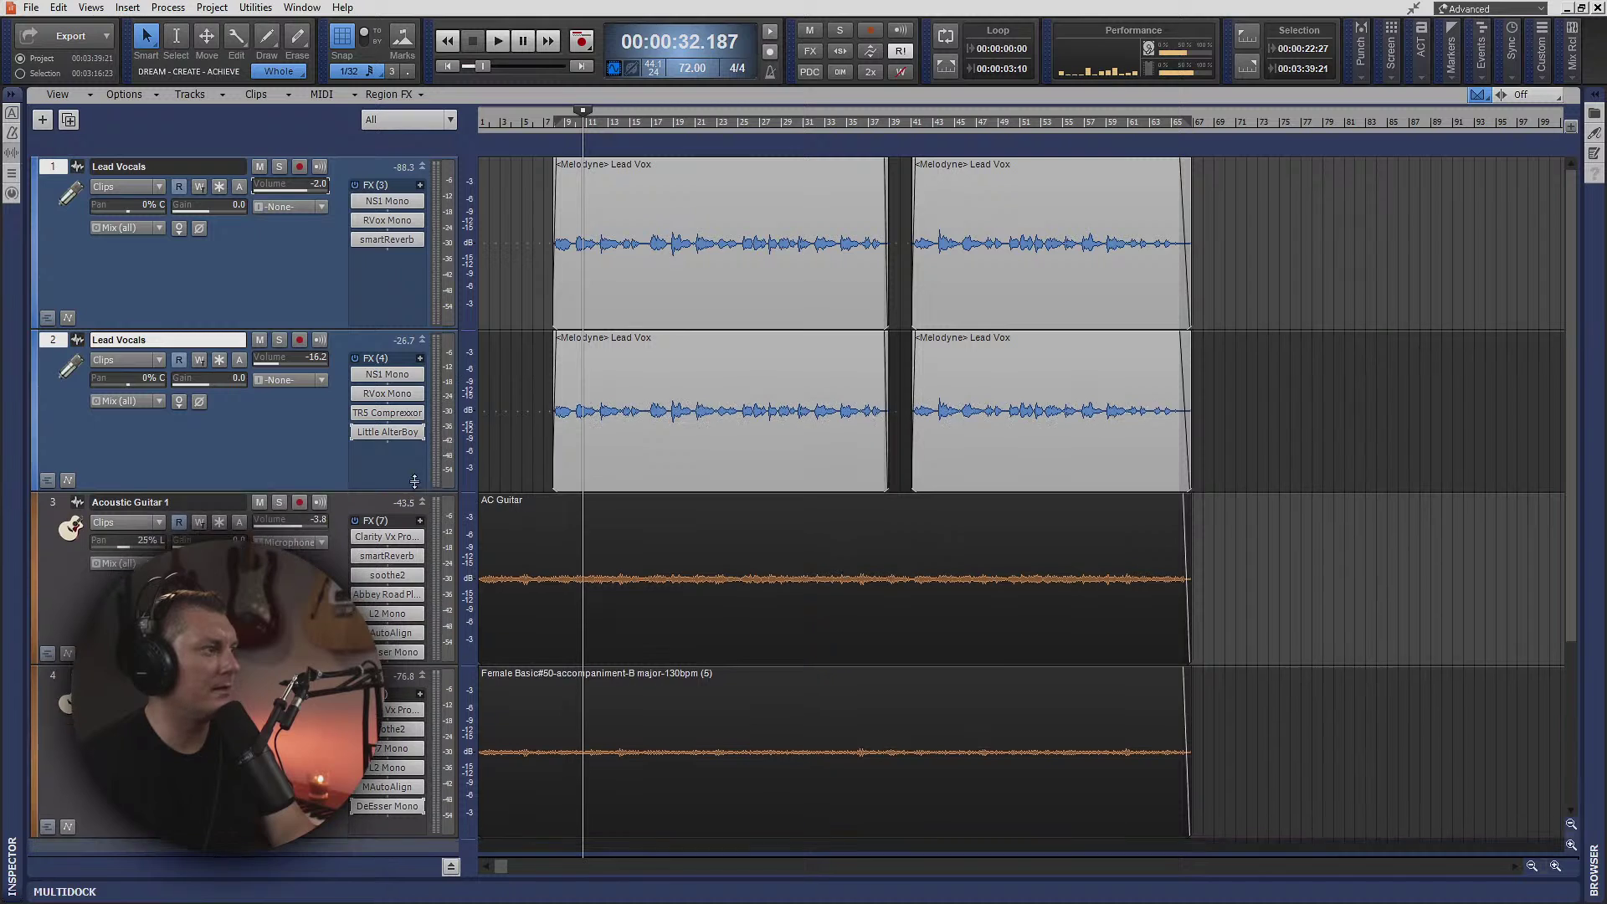
- Return the playhead to the project start and select the second Lead Vox clip on the original Lead Vocals track
drag(410, 502, 412, 365)
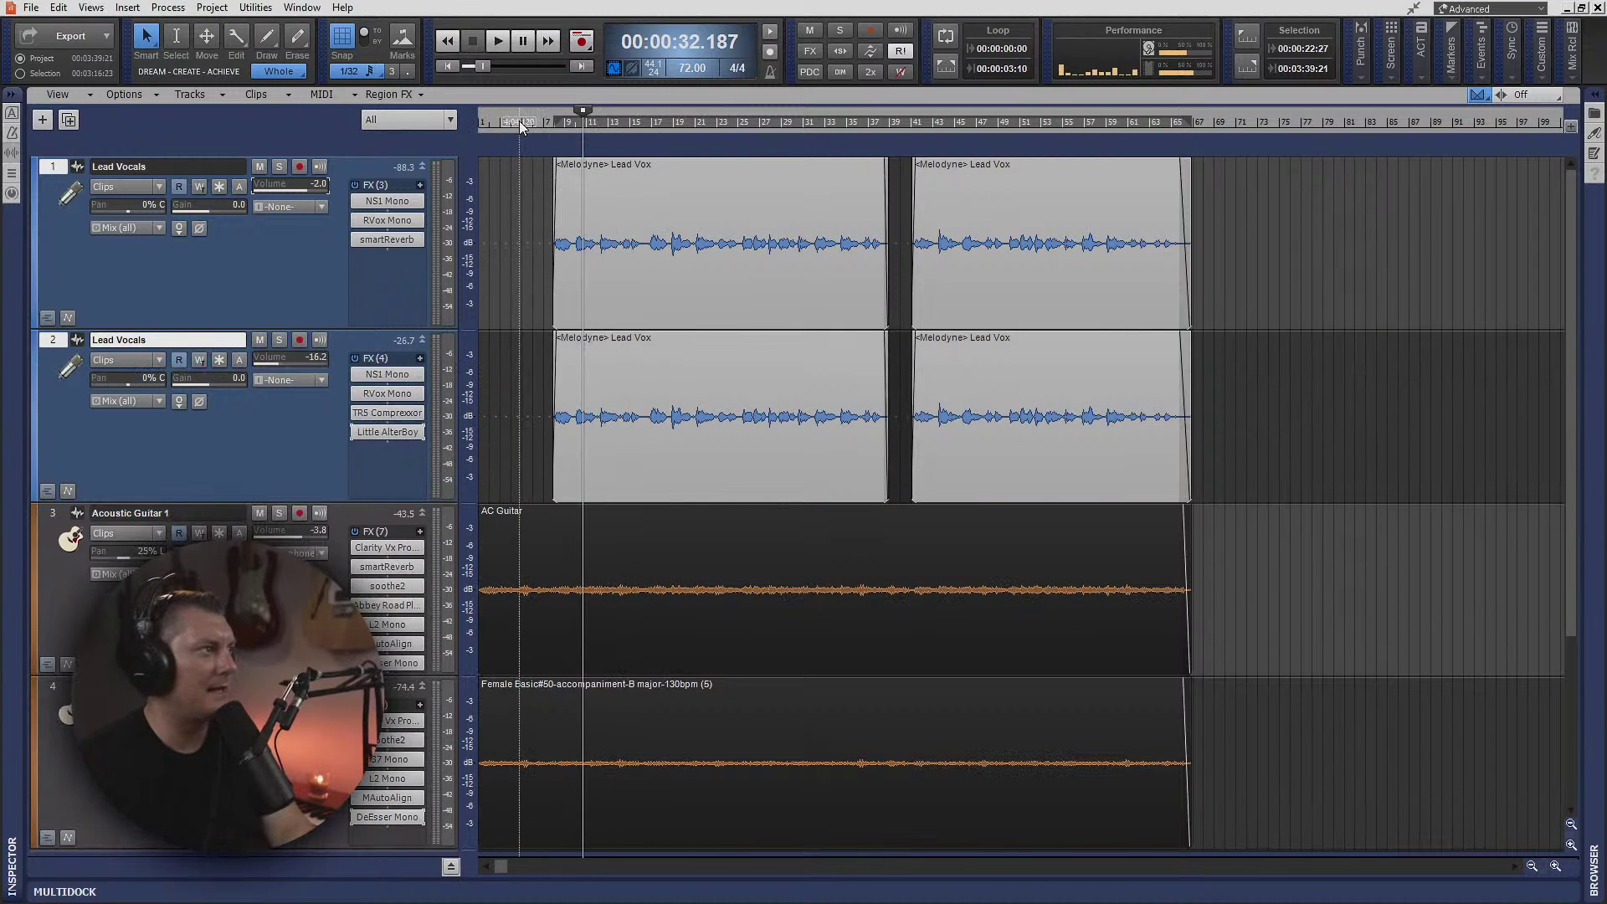
click(444, 64)
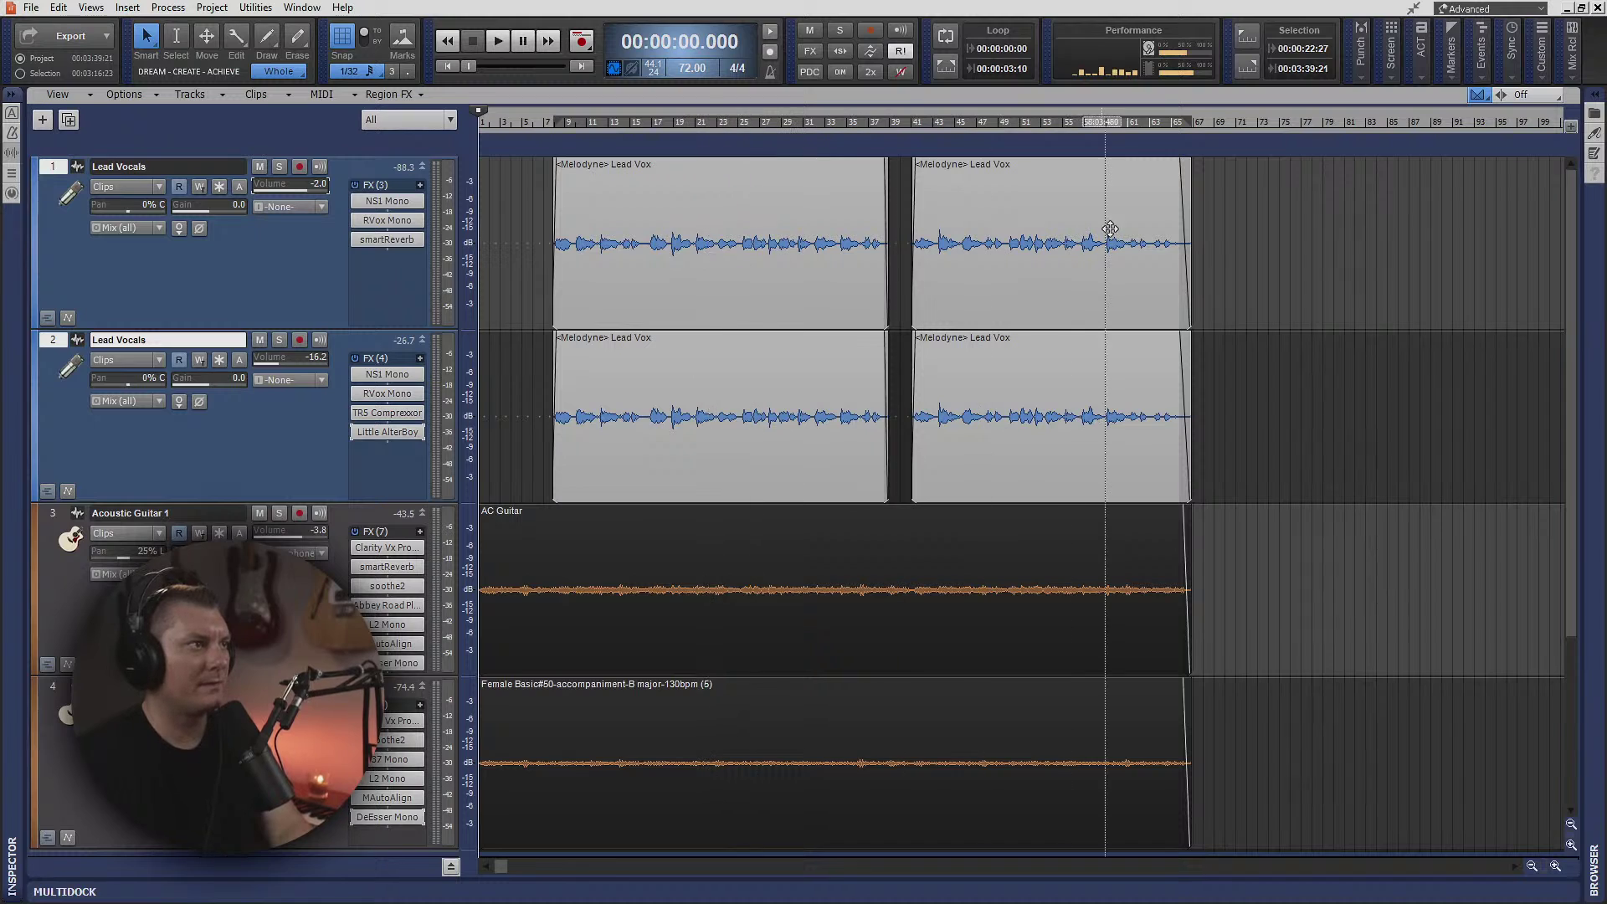
click(1176, 168)
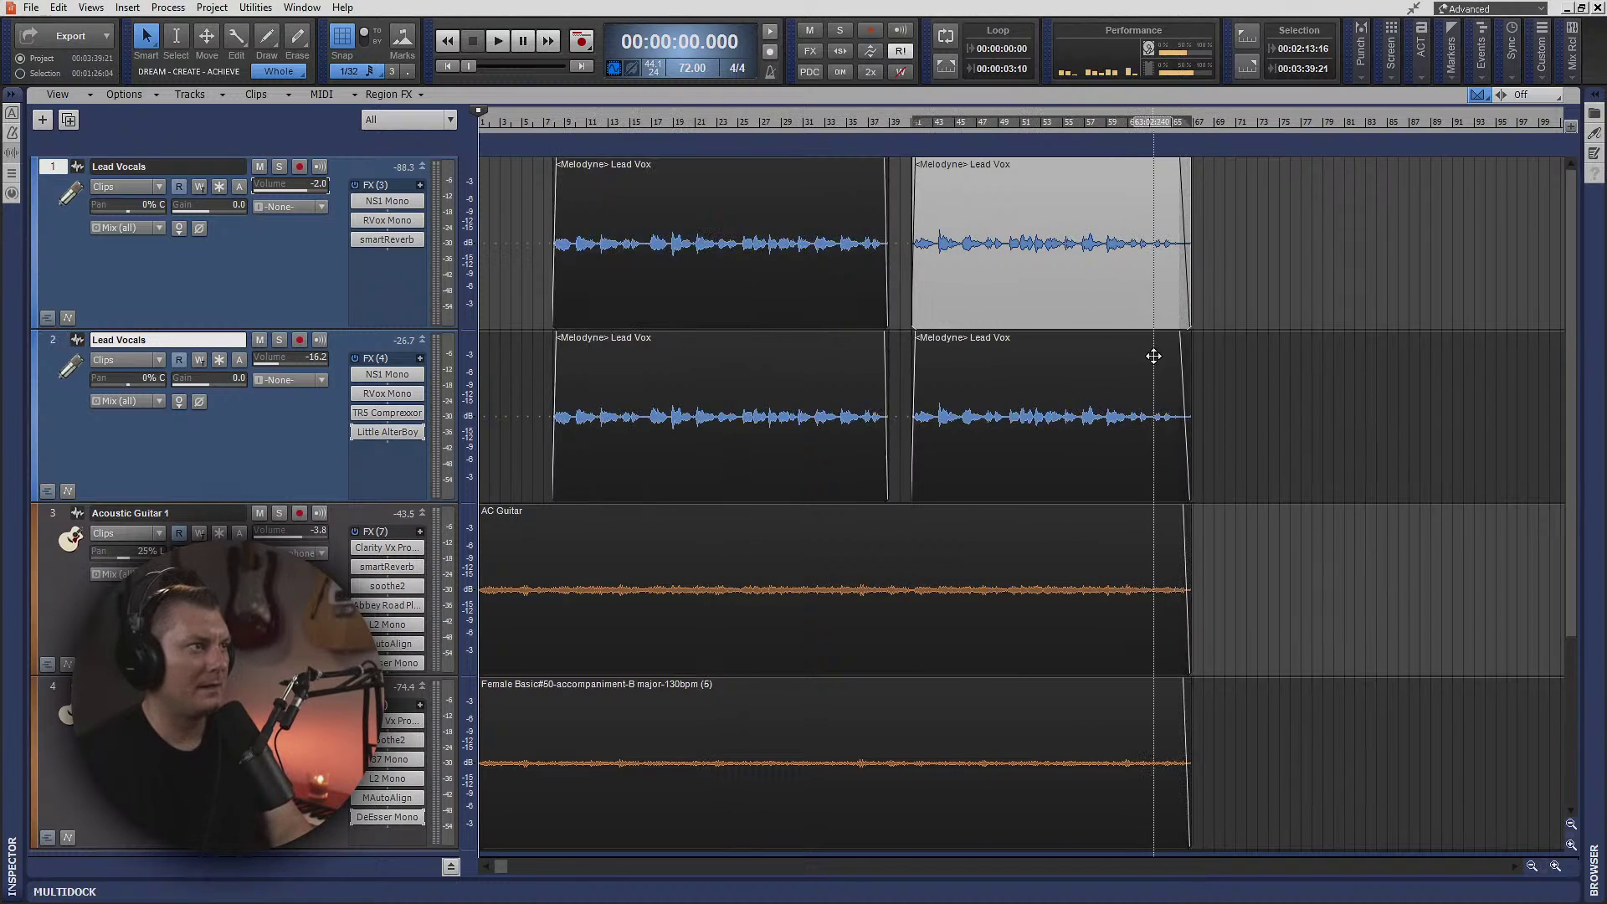
- Select the second Lead Vox clips on both Lead Vocals tracks and trim their ends to slightly before the guitar clips end
ctrl+click(1149, 372)
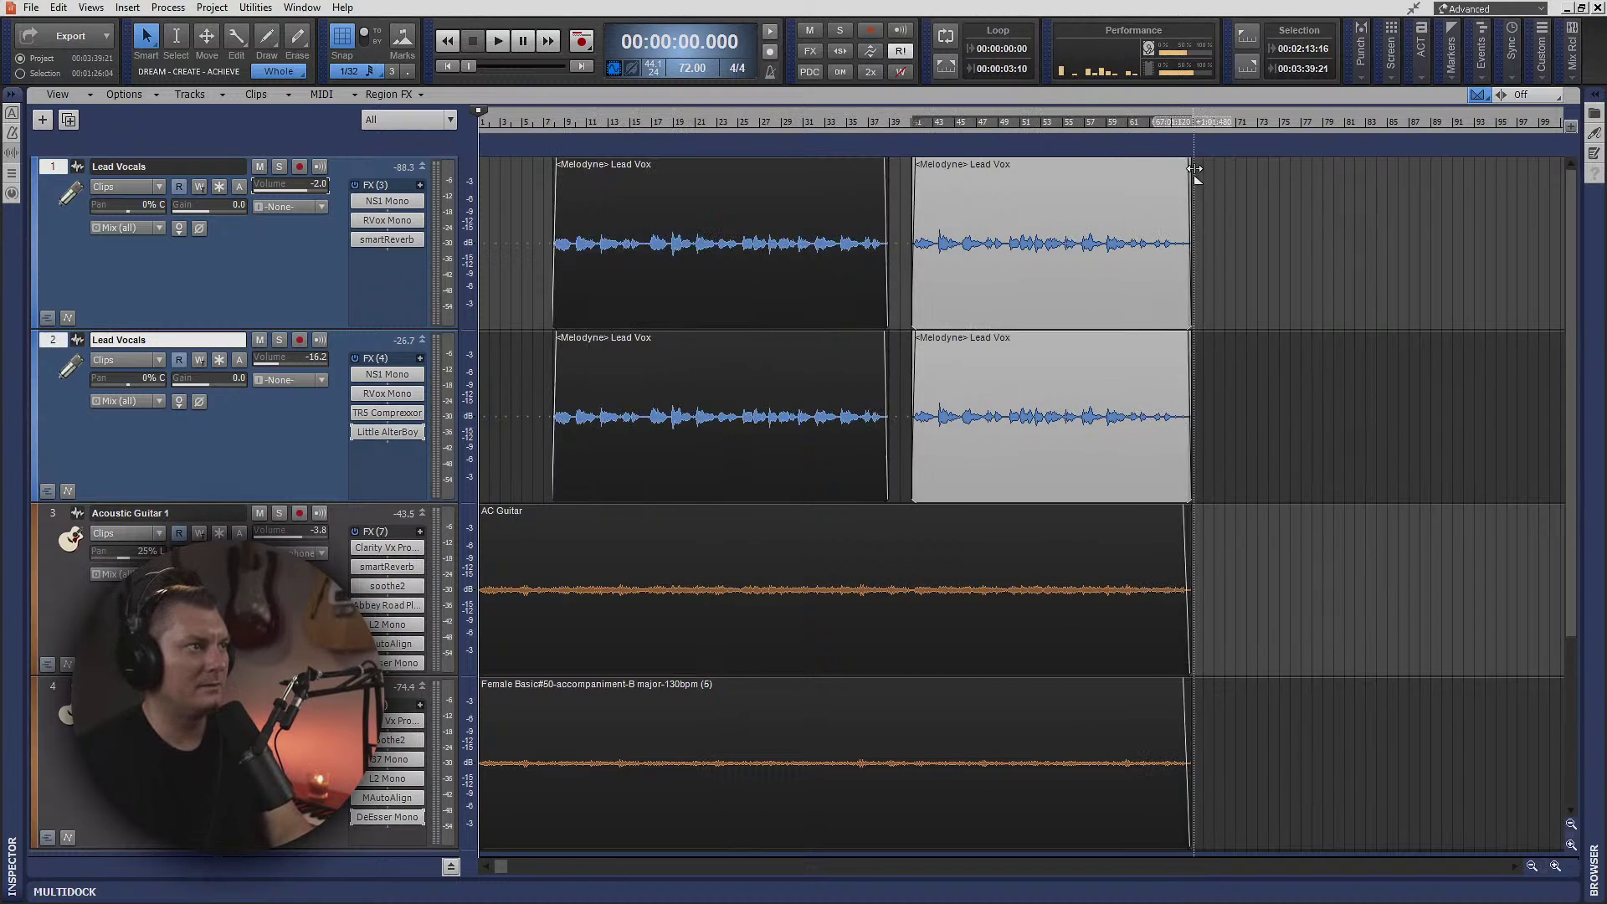
drag(1190, 418, 1165, 163)
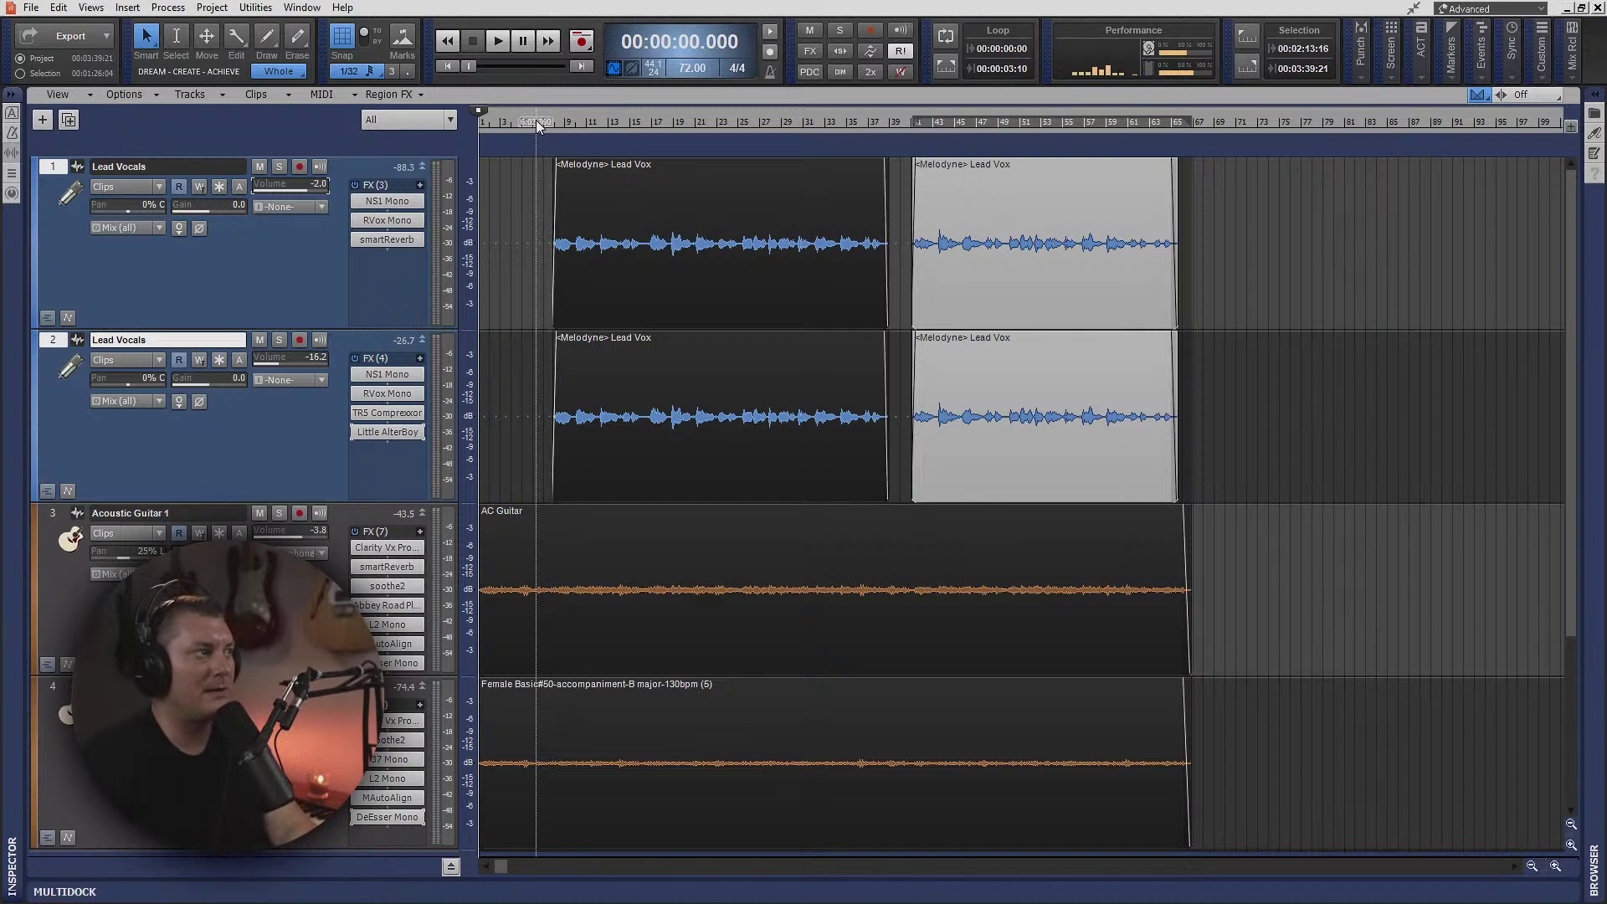
- Open J37 Mono on the track 4 acoustic guitar, choose the 888 tape formula during playback from the start, and close it
click(500, 41)
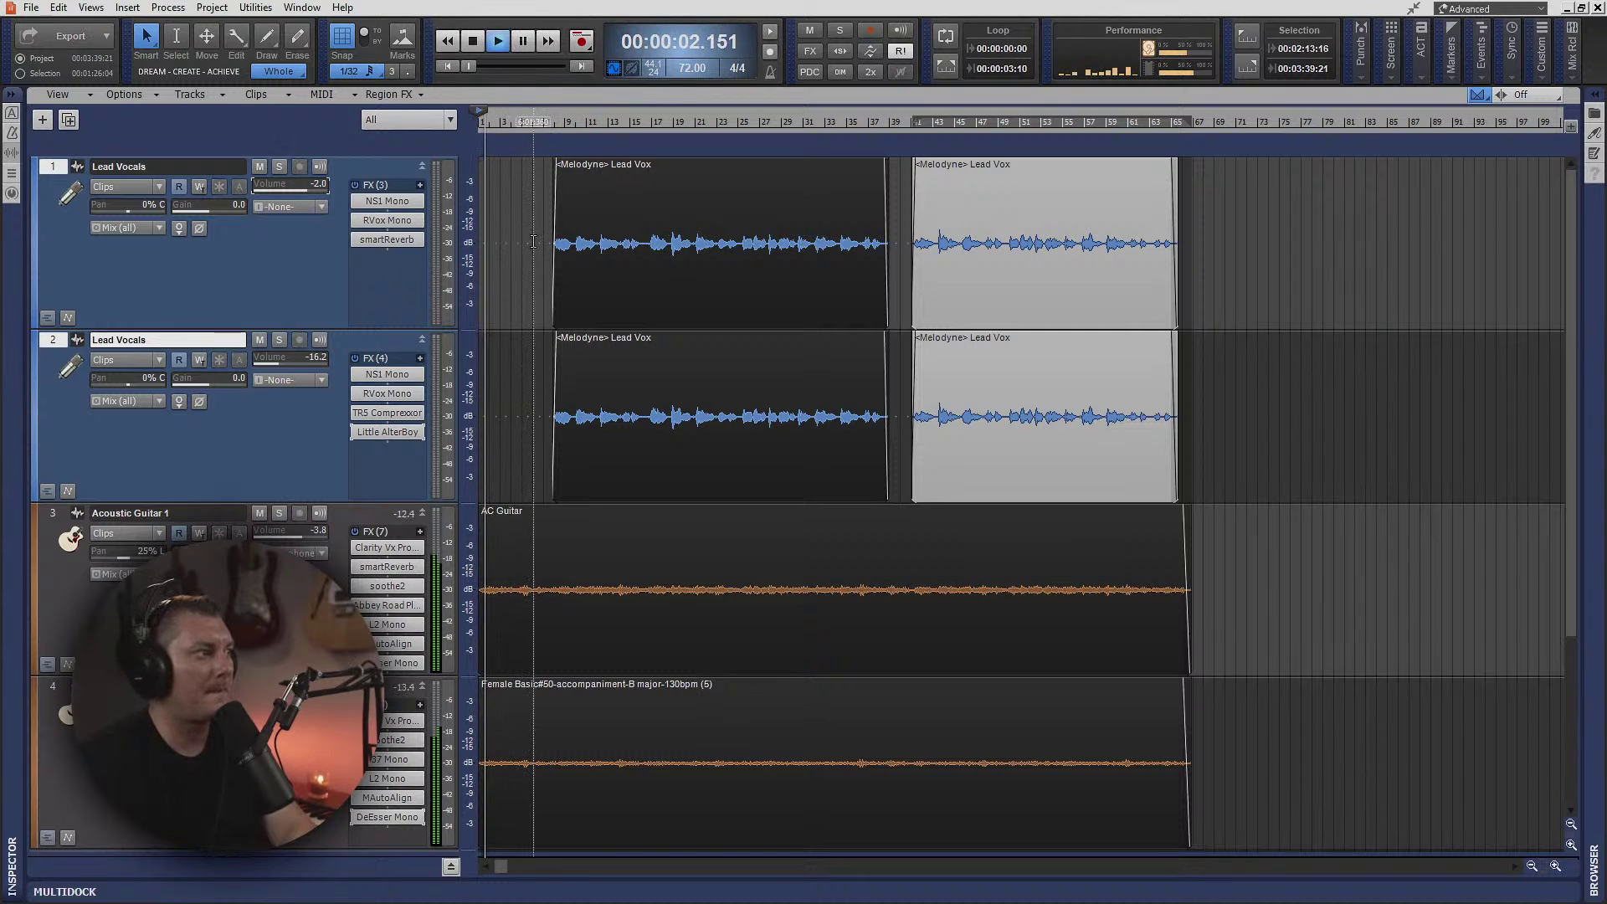
scroll(1005, 502, down, 3)
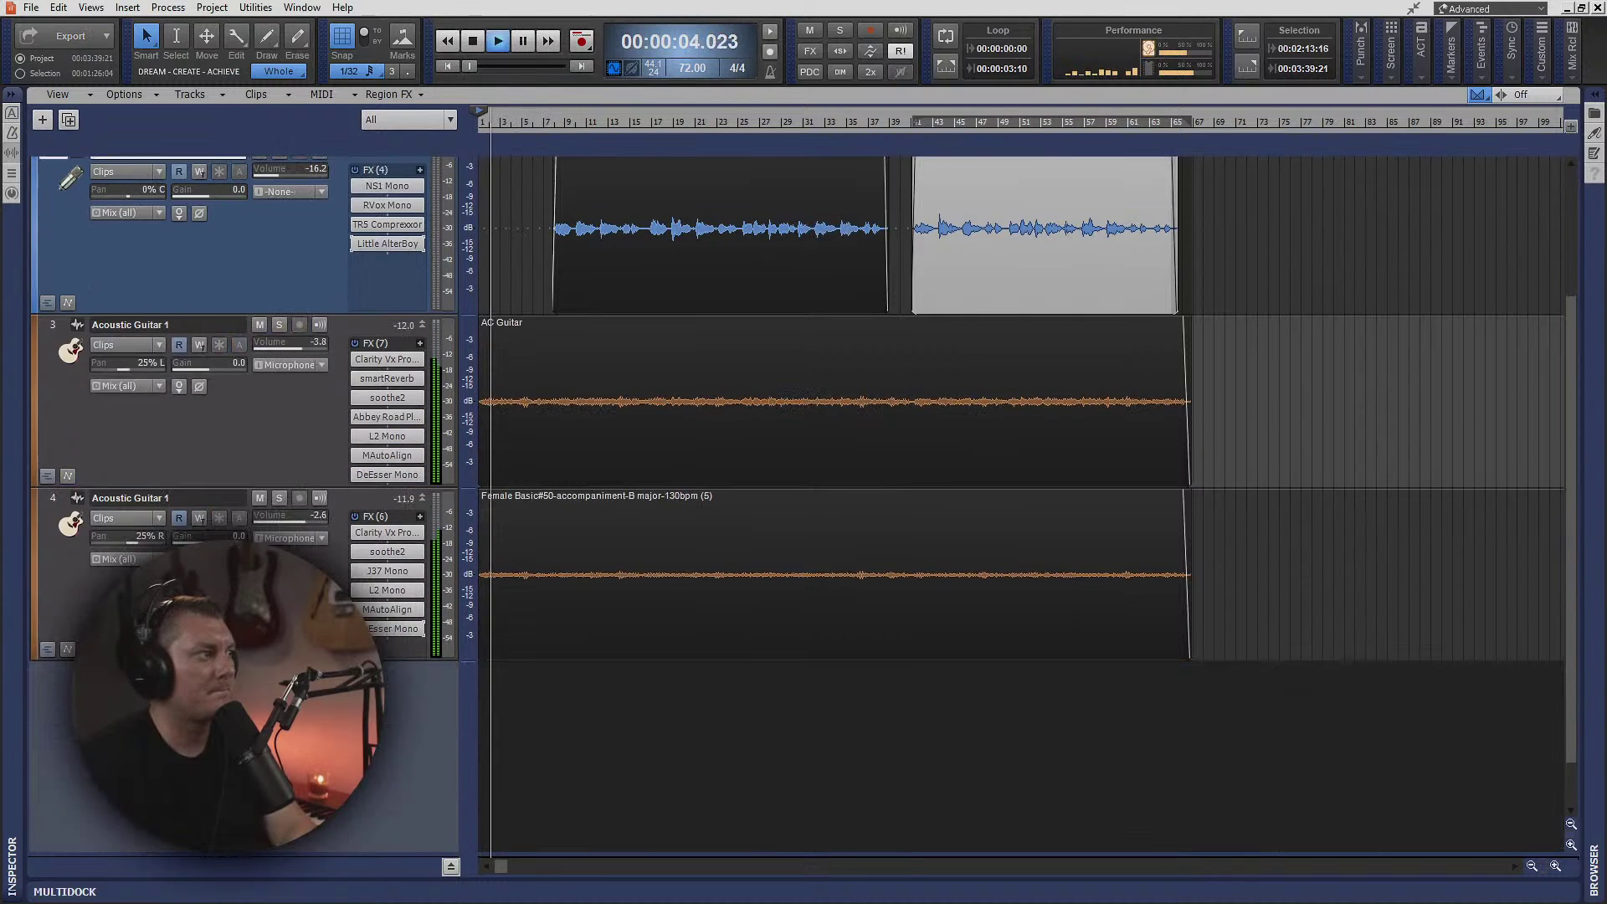
key(space)
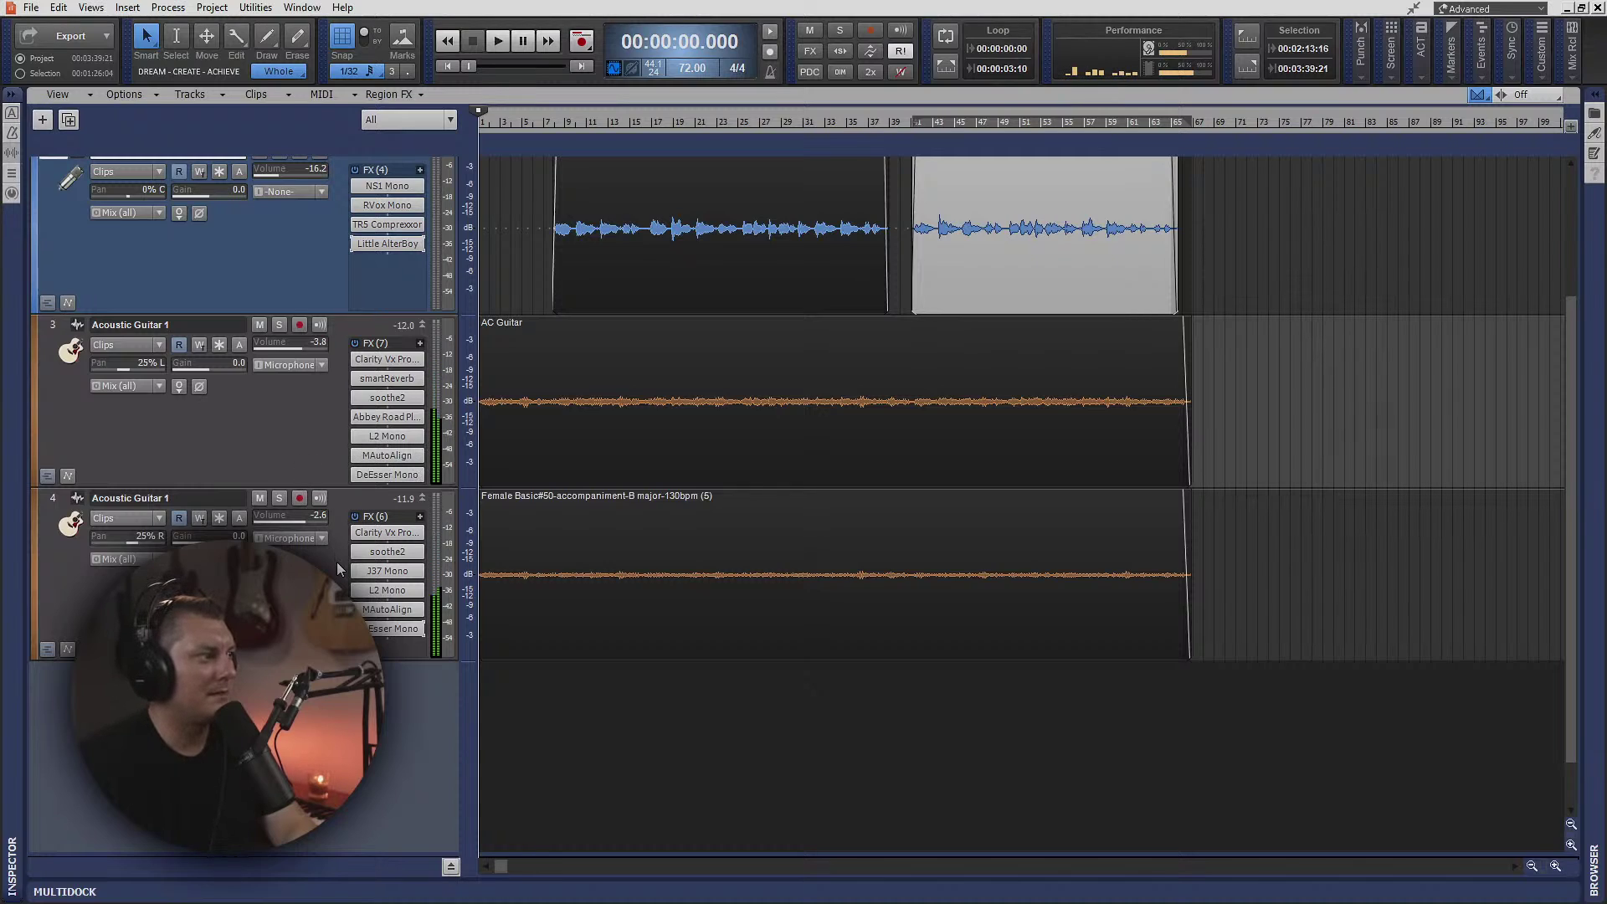
double_click(387, 570)
key(space)
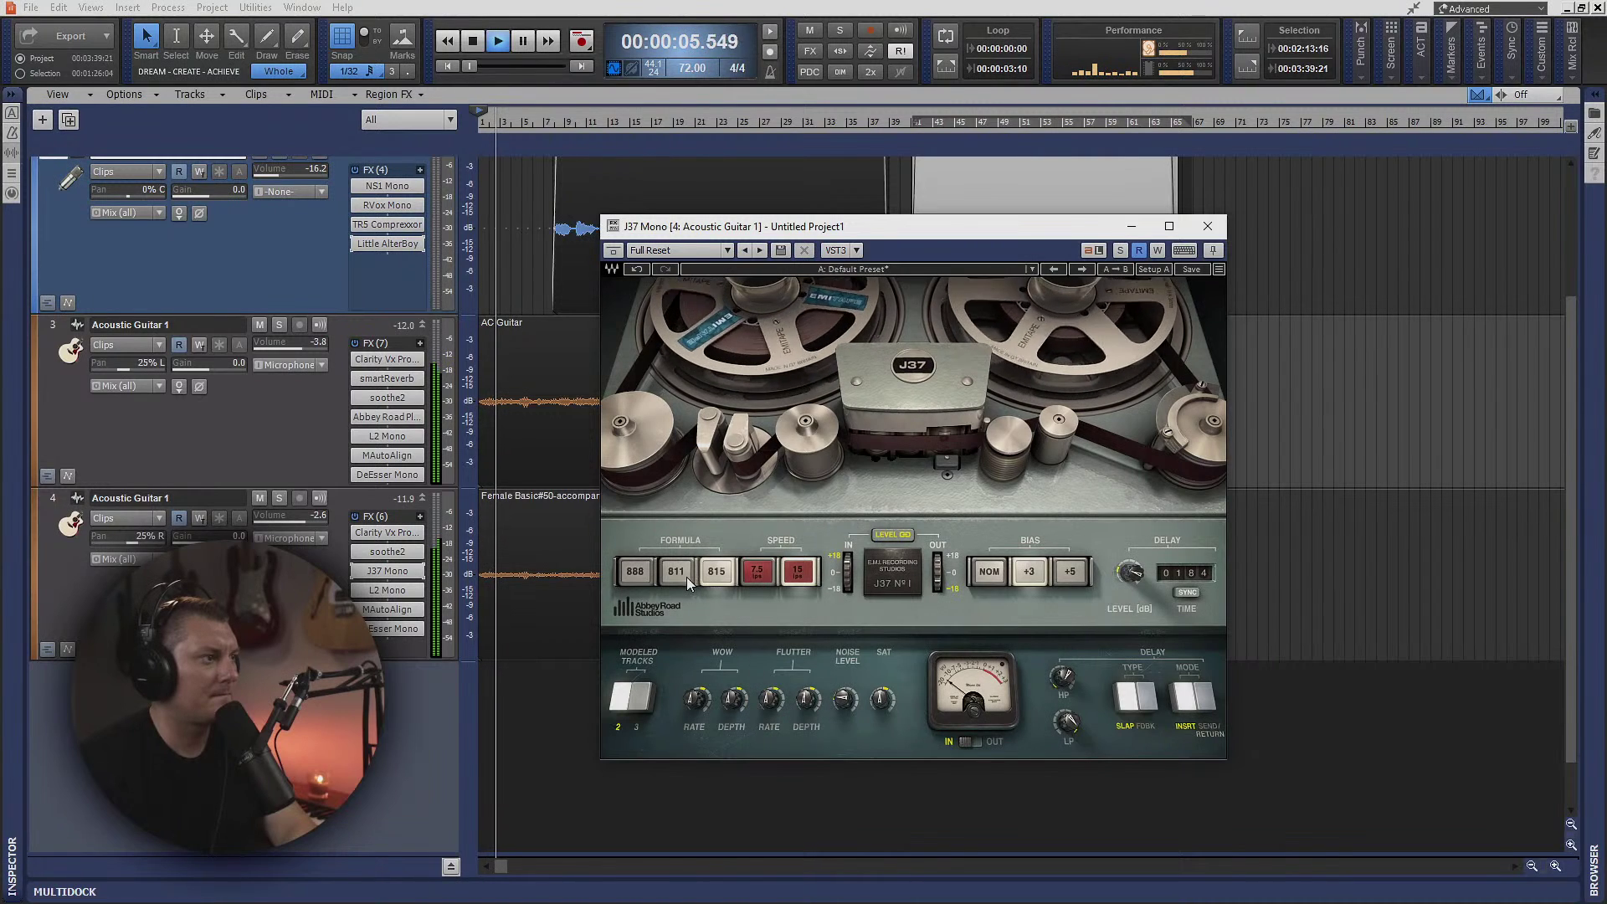
click(635, 572)
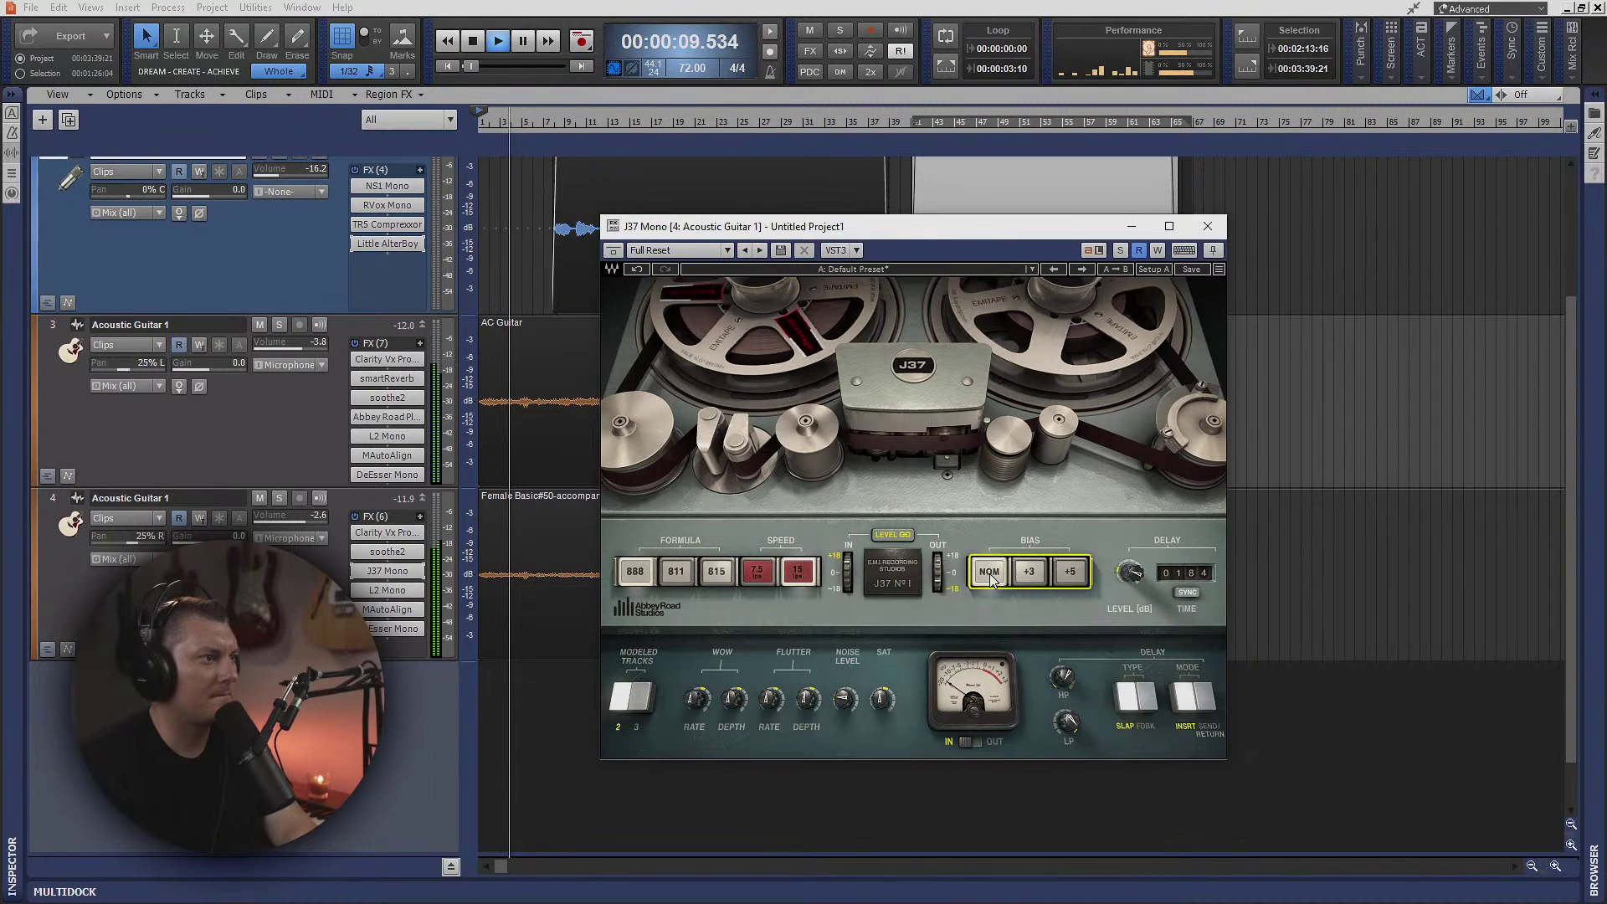
mouse_move(1130, 573)
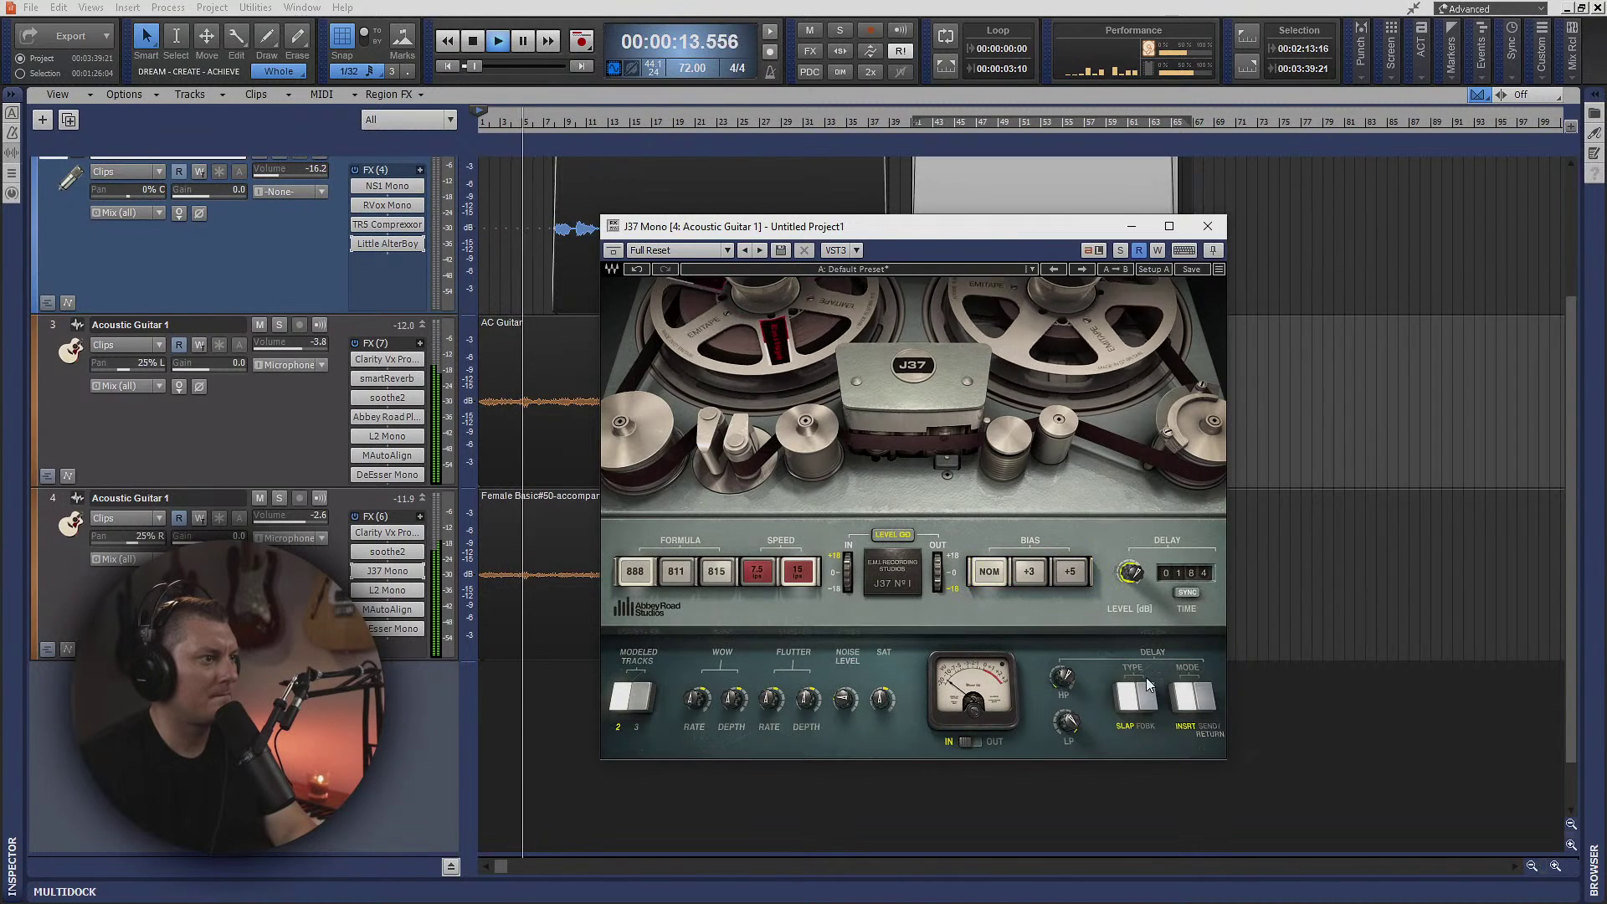
click(1206, 226)
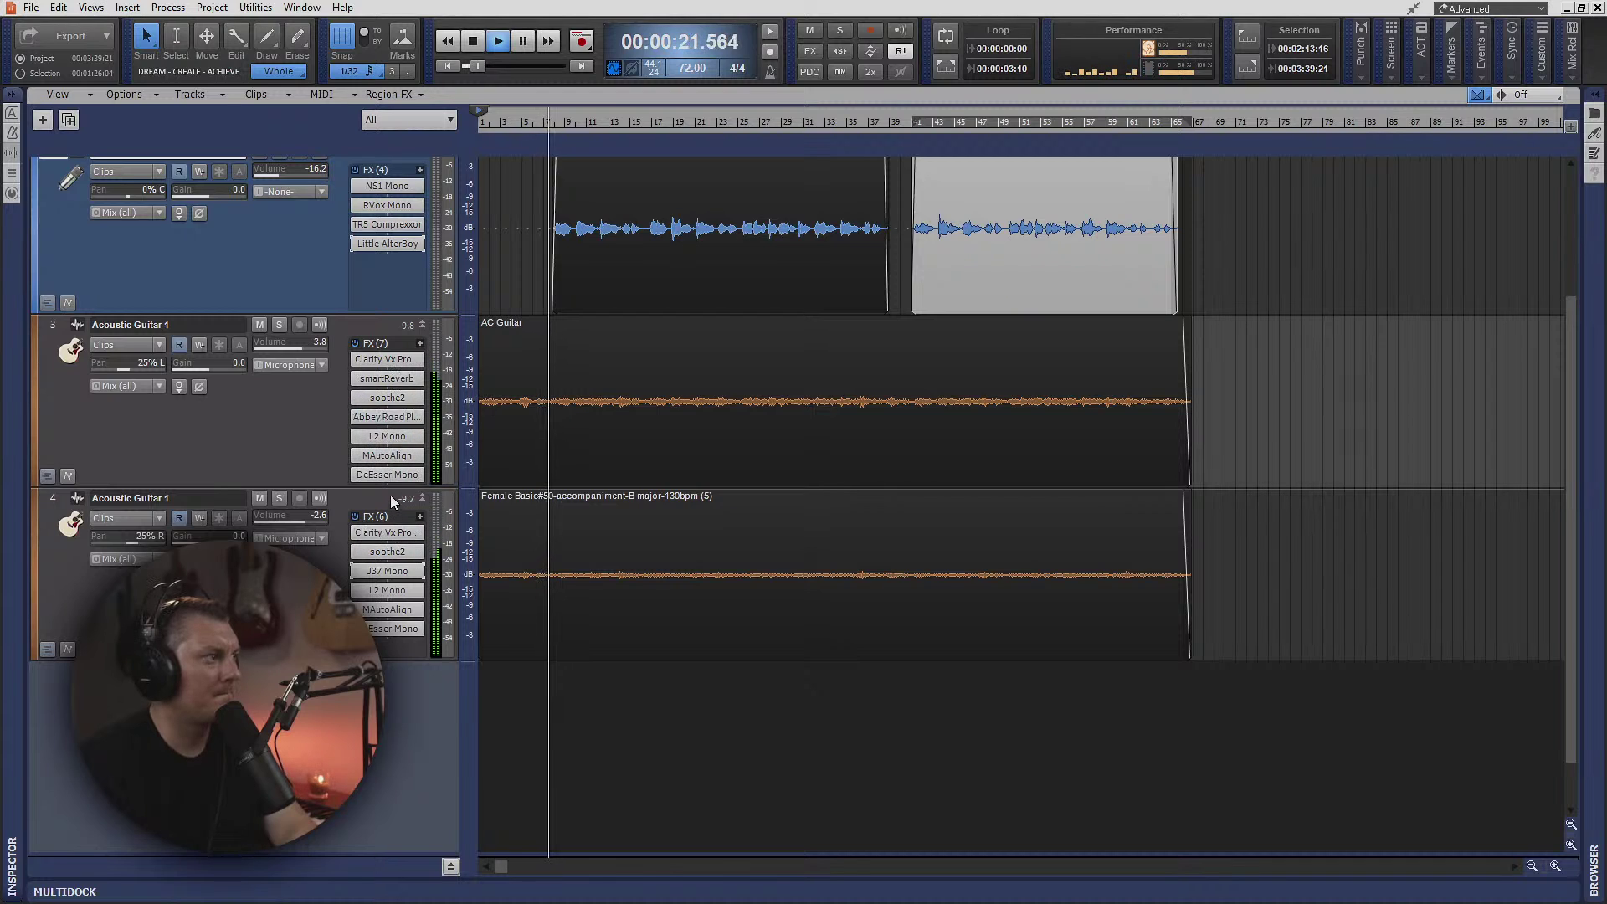
- In Abbey Road Plates on the track 3 acoustic guitar, raise the damper and set the treble to 6.7 dB, then close it
click(384, 423)
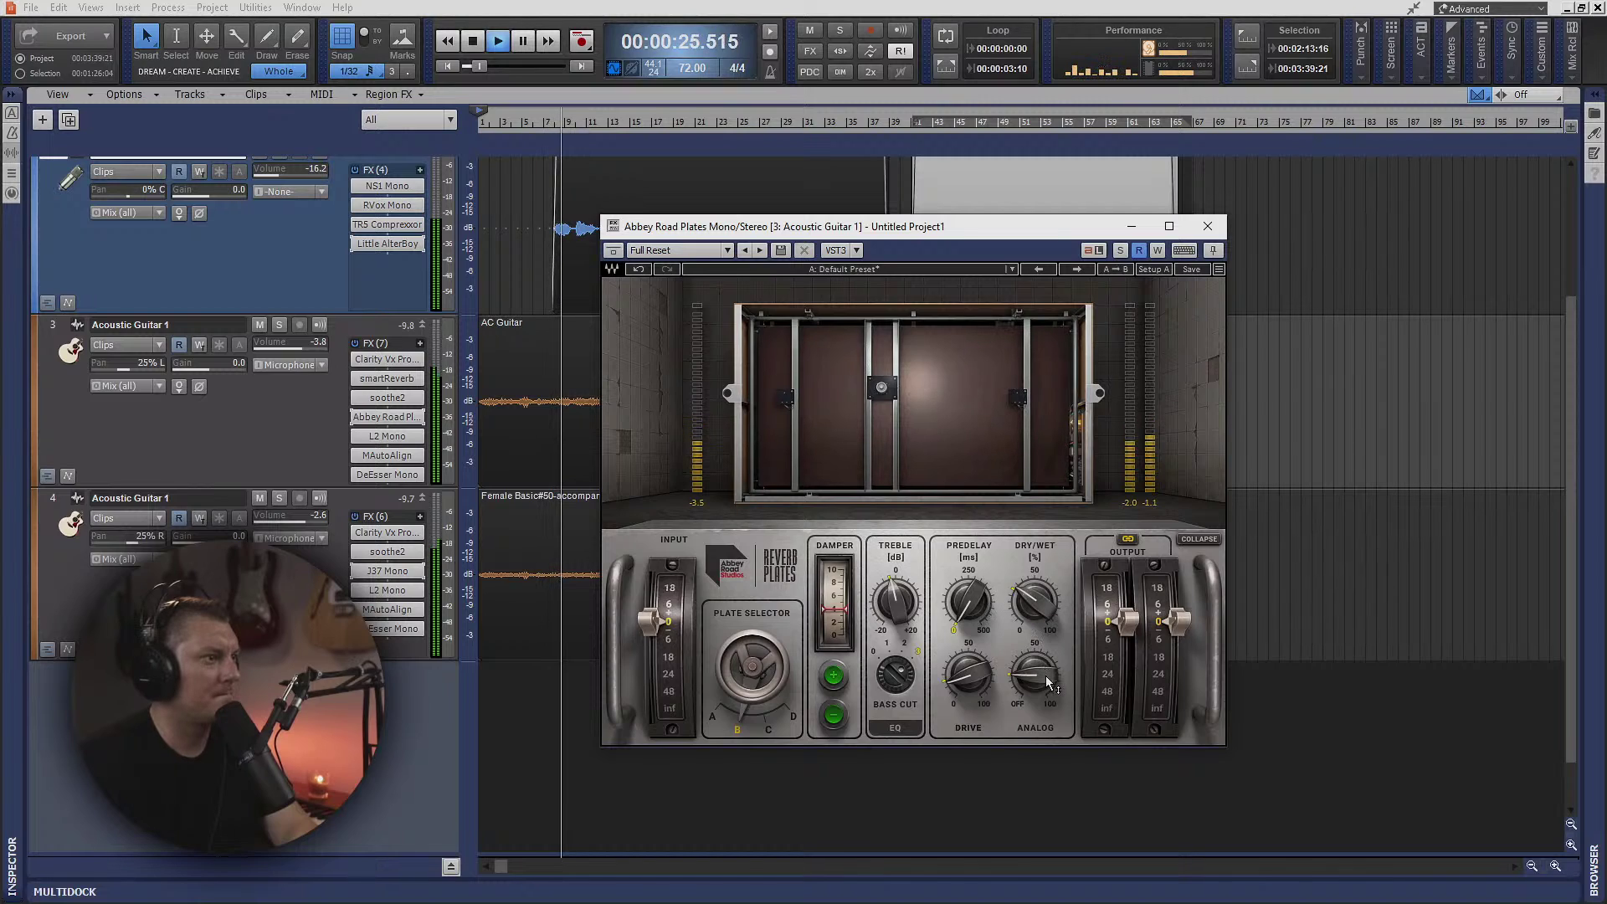
mouse_move(1028, 664)
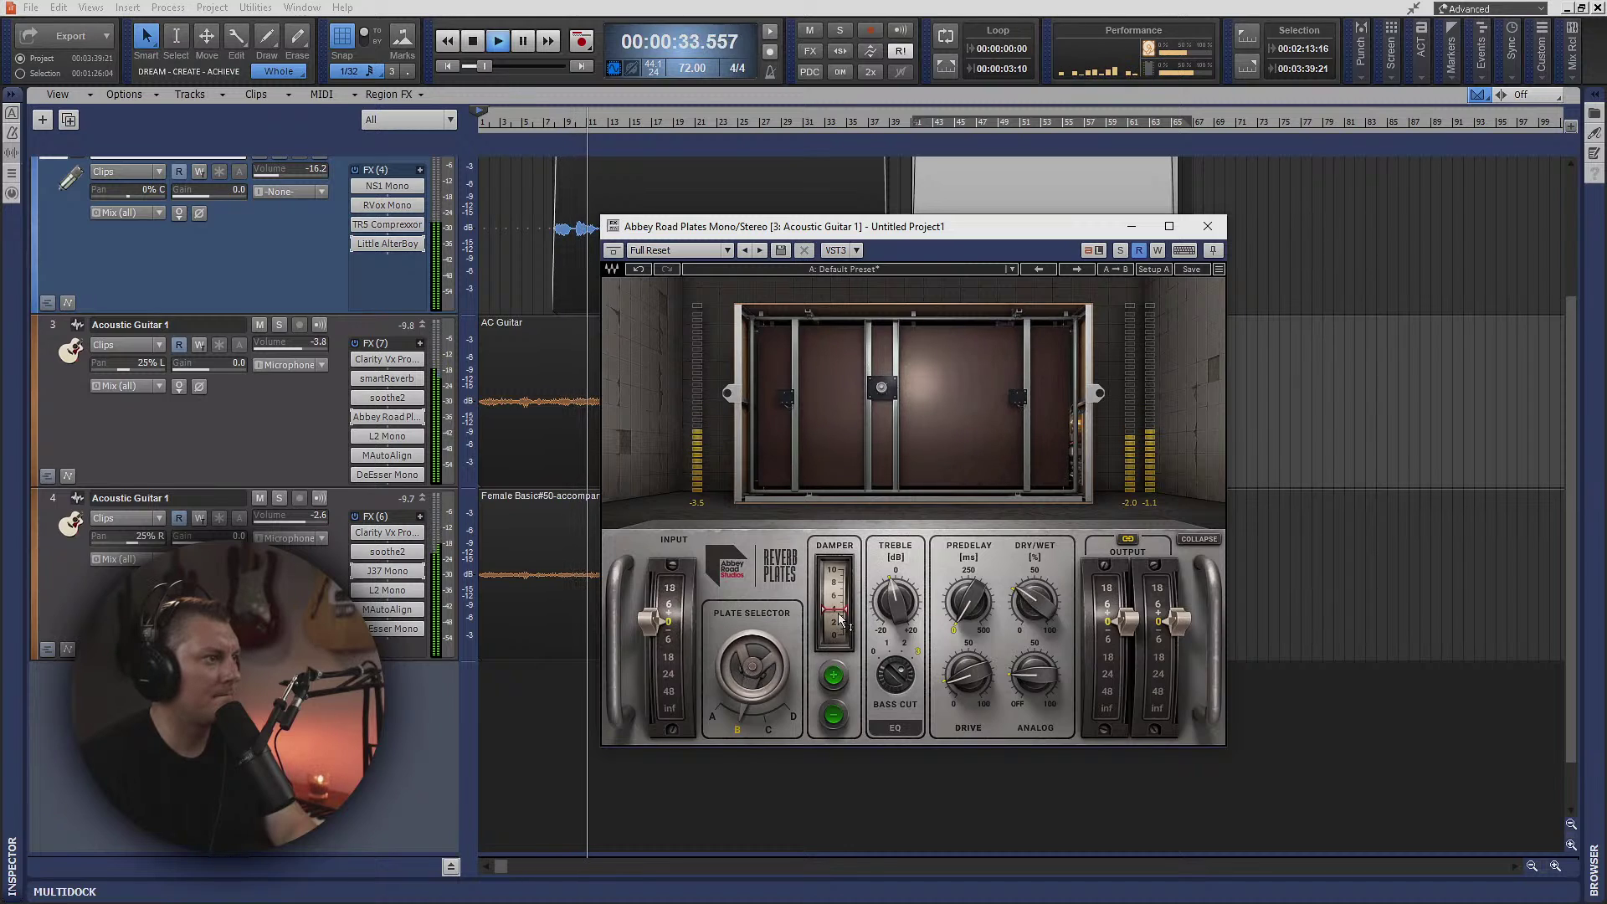
click(834, 674)
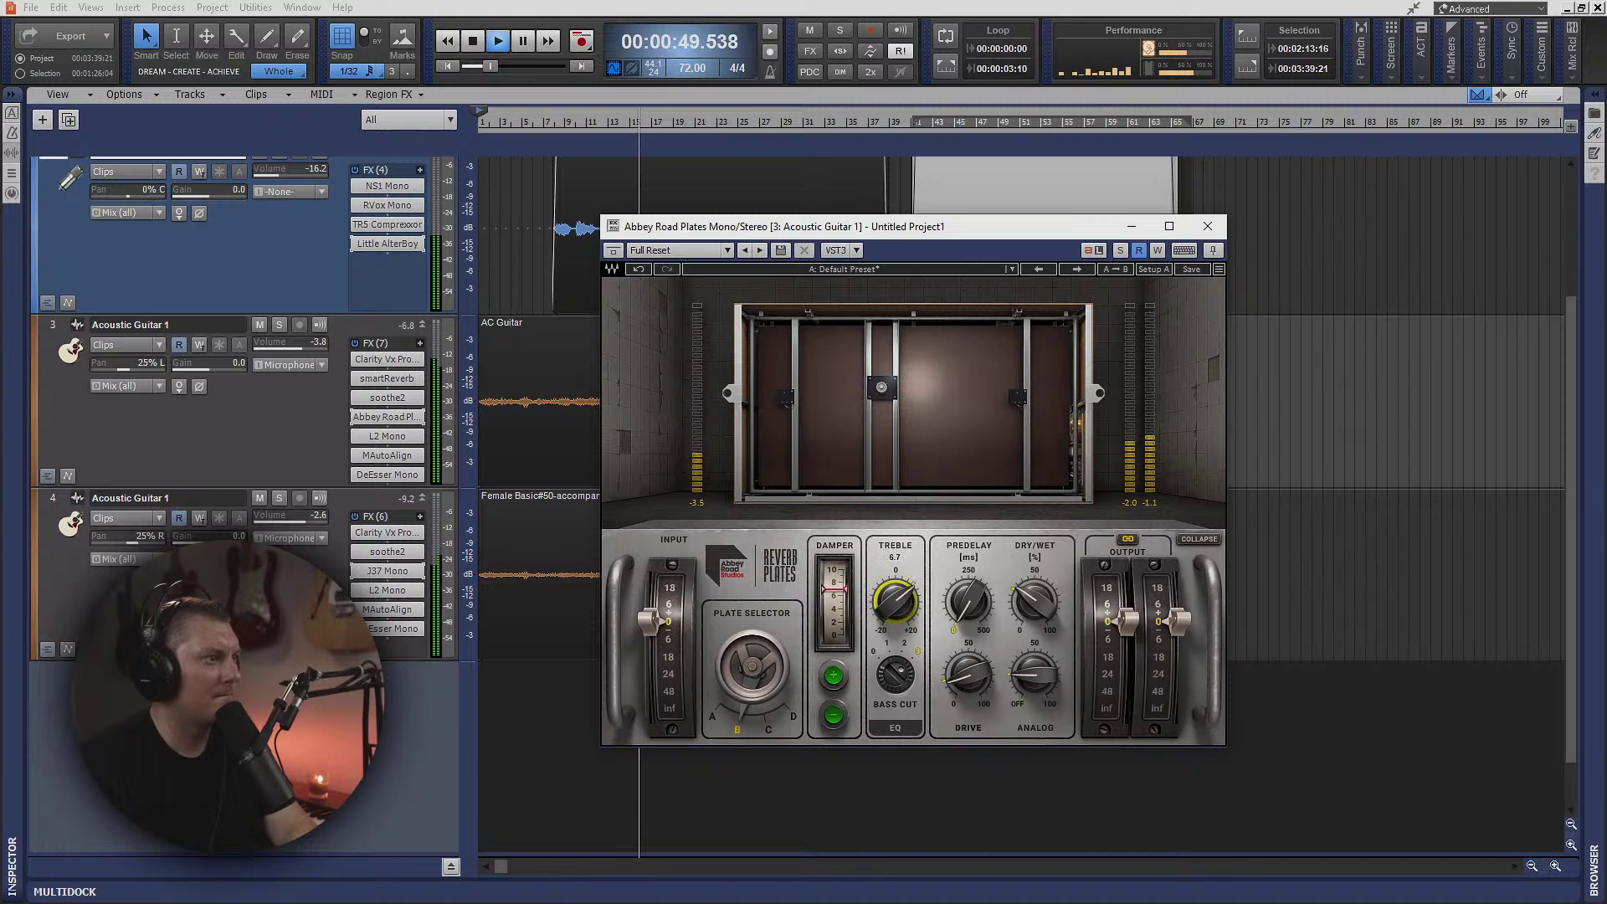
click(1203, 231)
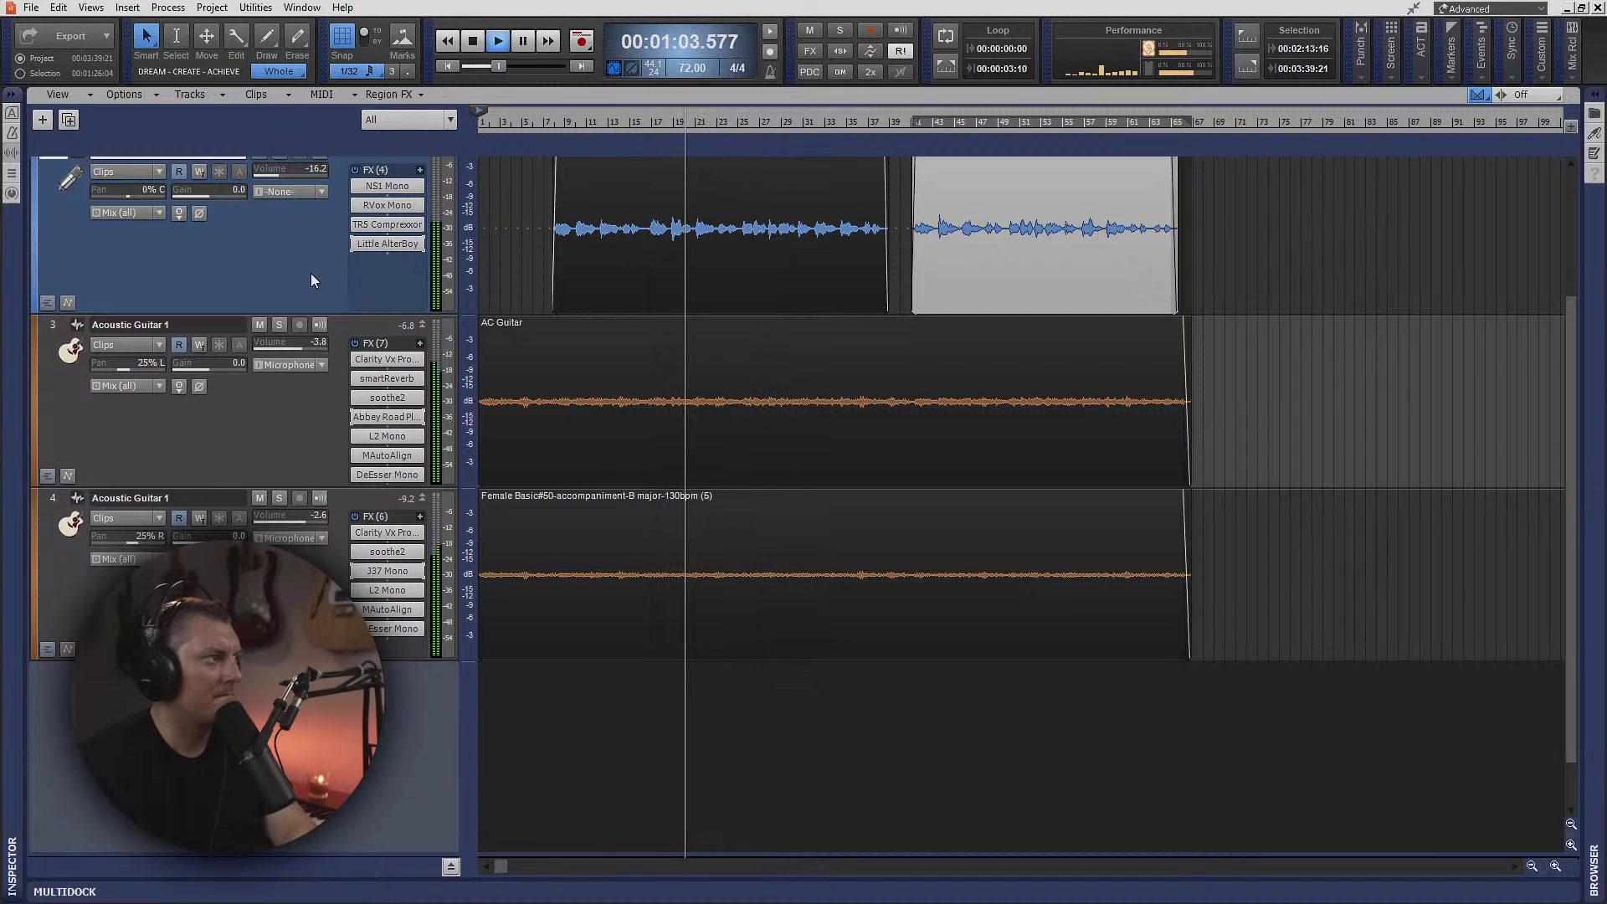
- Set the duplicate Lead Vocals volume to -20.2 dB and copy the track 3 guitar's DeEsser Mono onto that track
scroll(310, 273, up, 3)
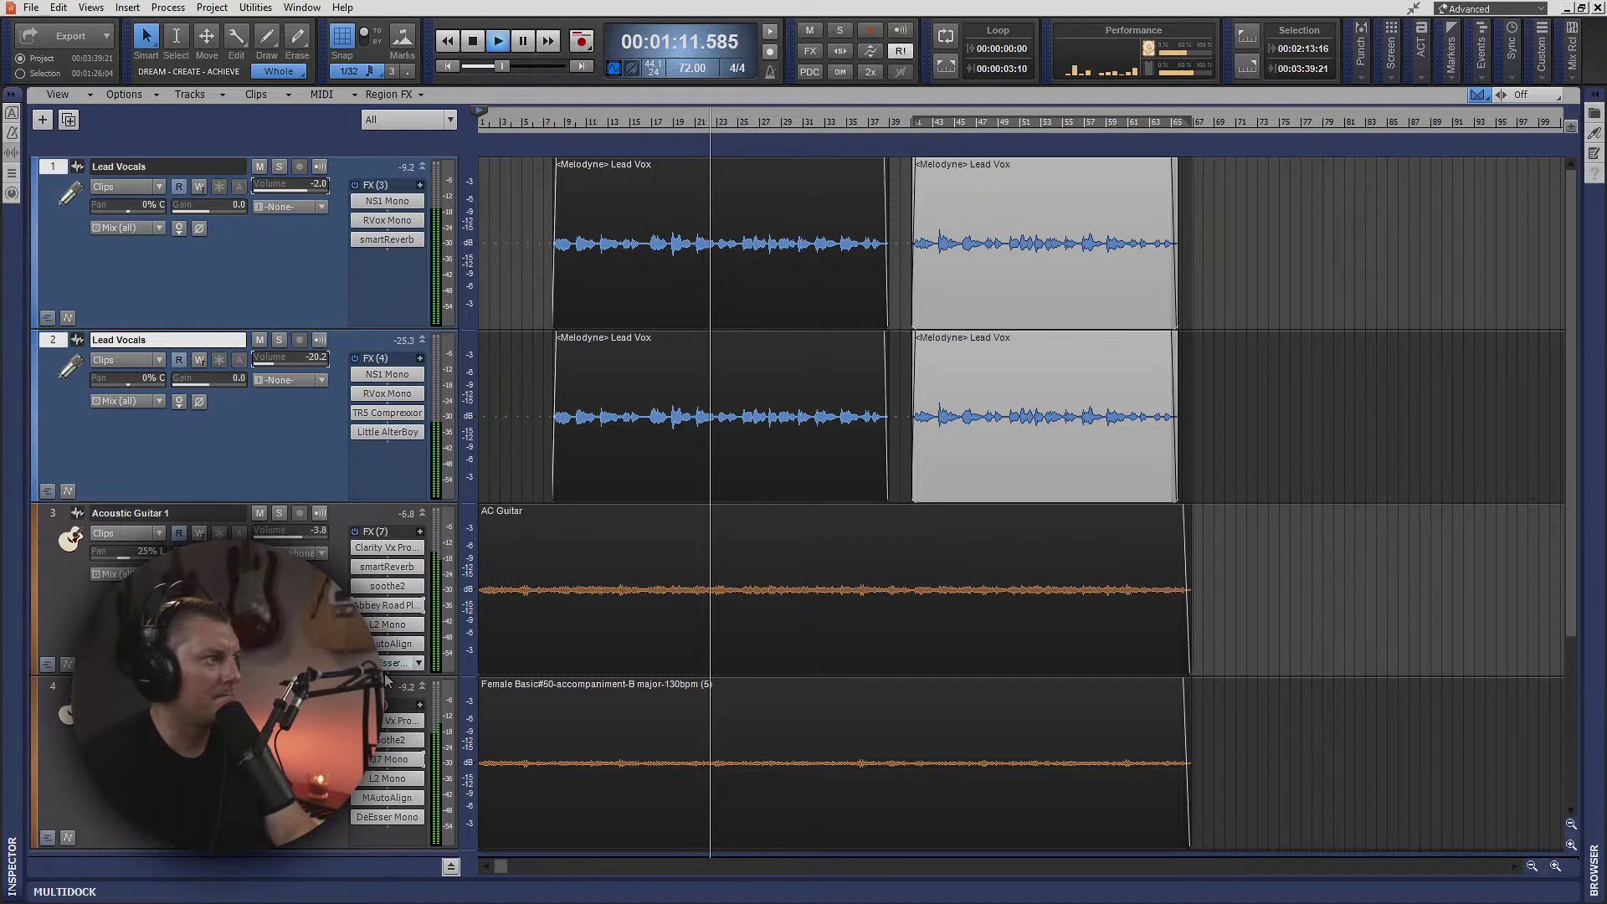
drag(387, 662, 390, 478)
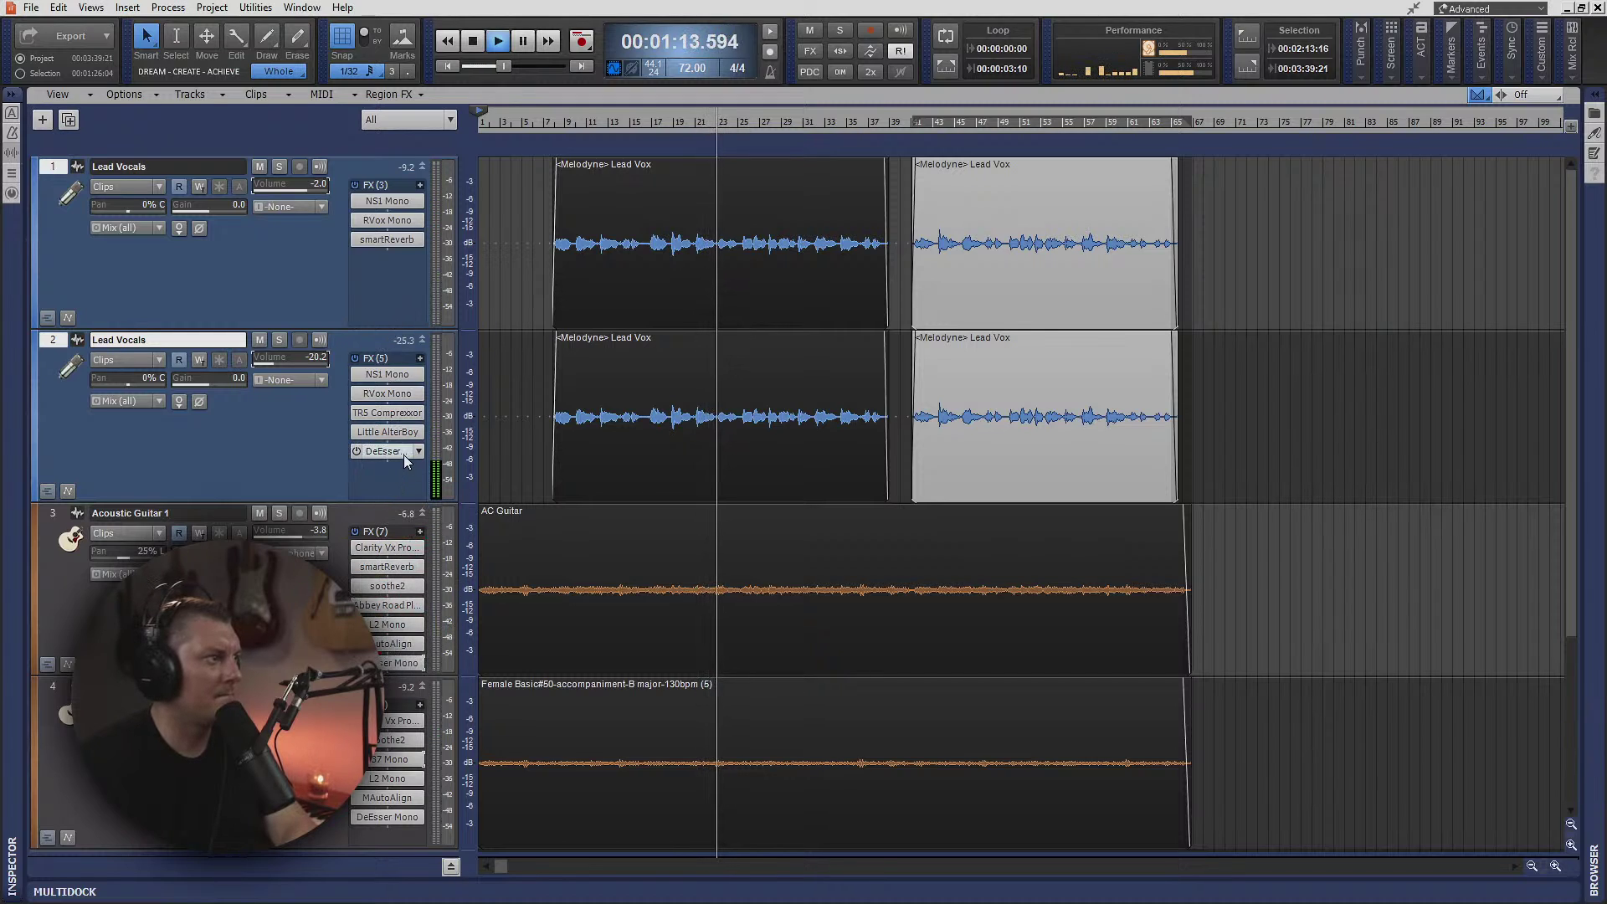
- Set the duplicate vocal's DeEsser frequency to 4870 and its threshold to -38.4, then close the effect
double_click(389, 454)
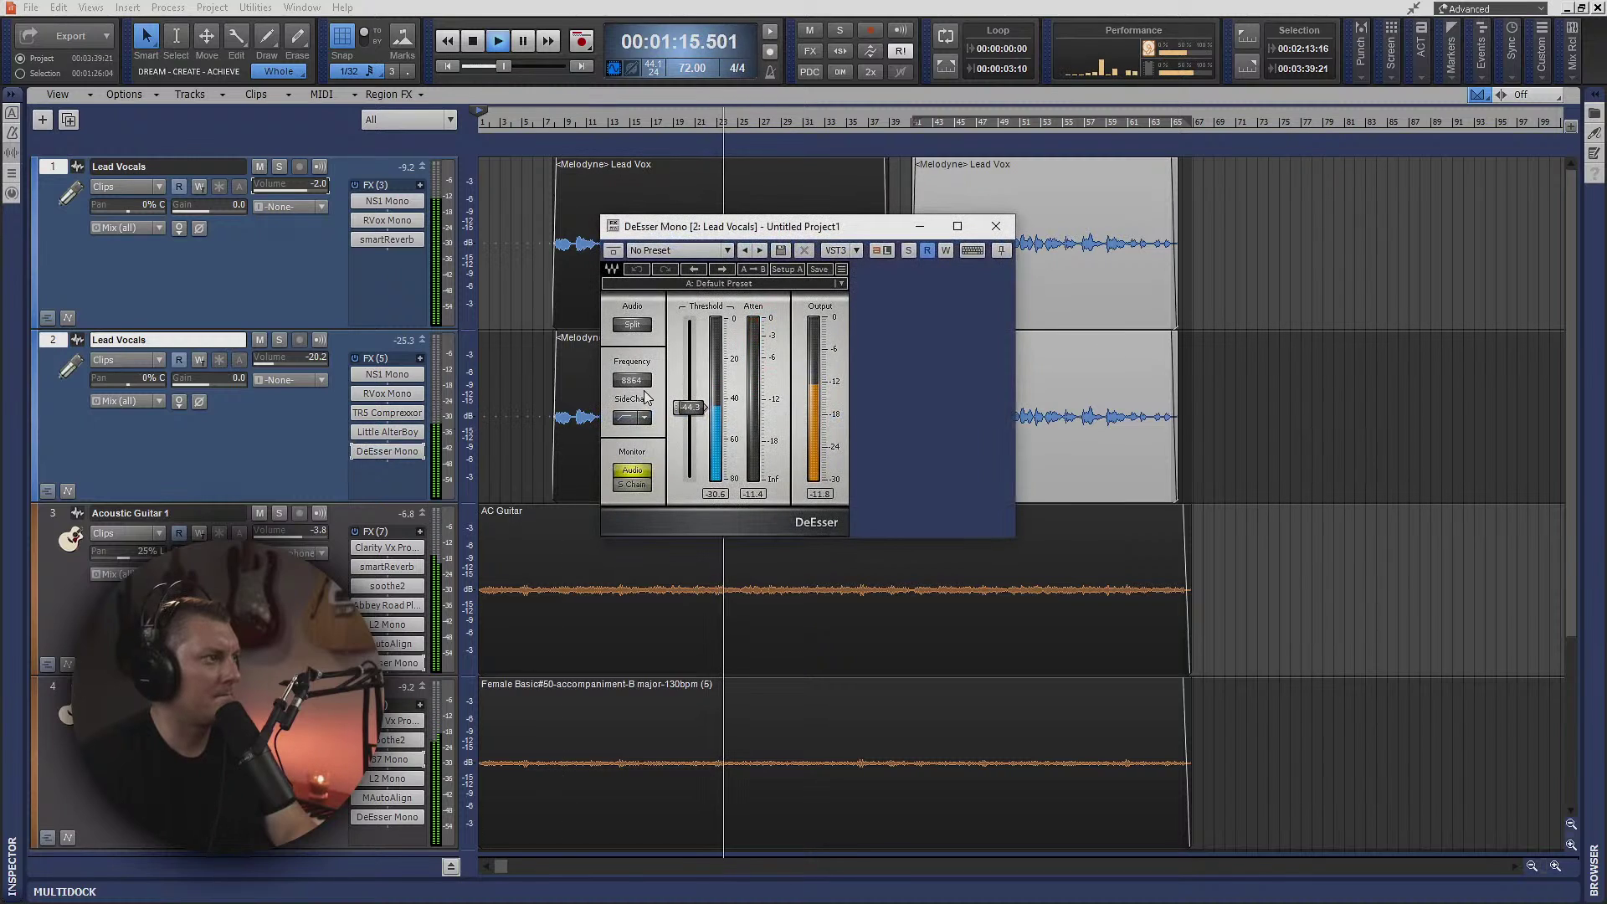
drag(631, 380, 679, 383)
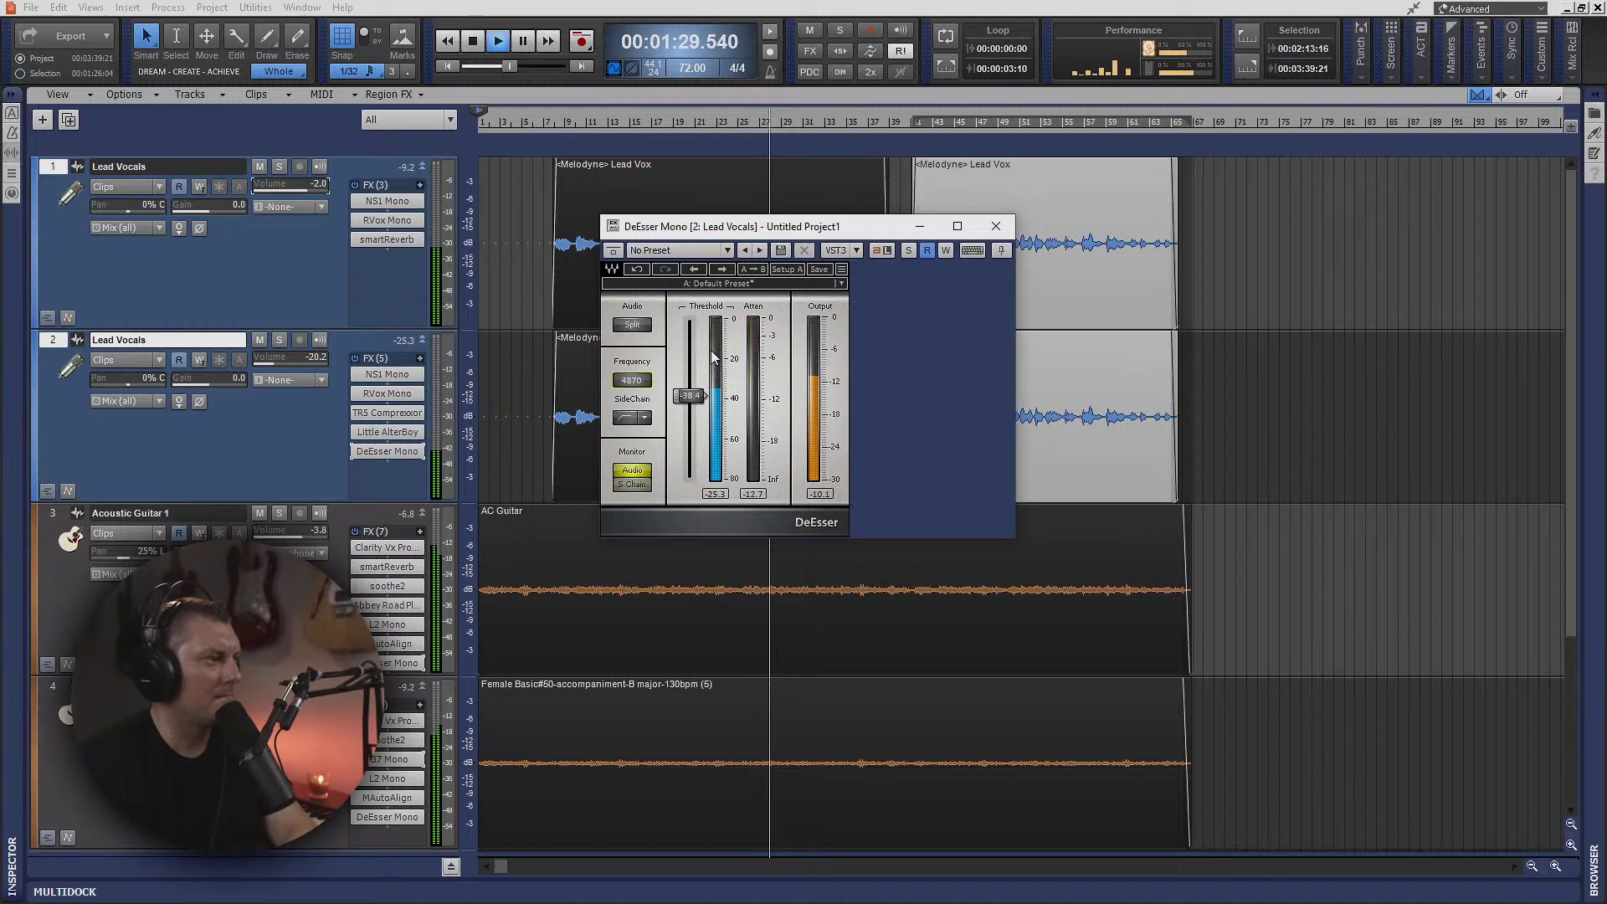
click(996, 227)
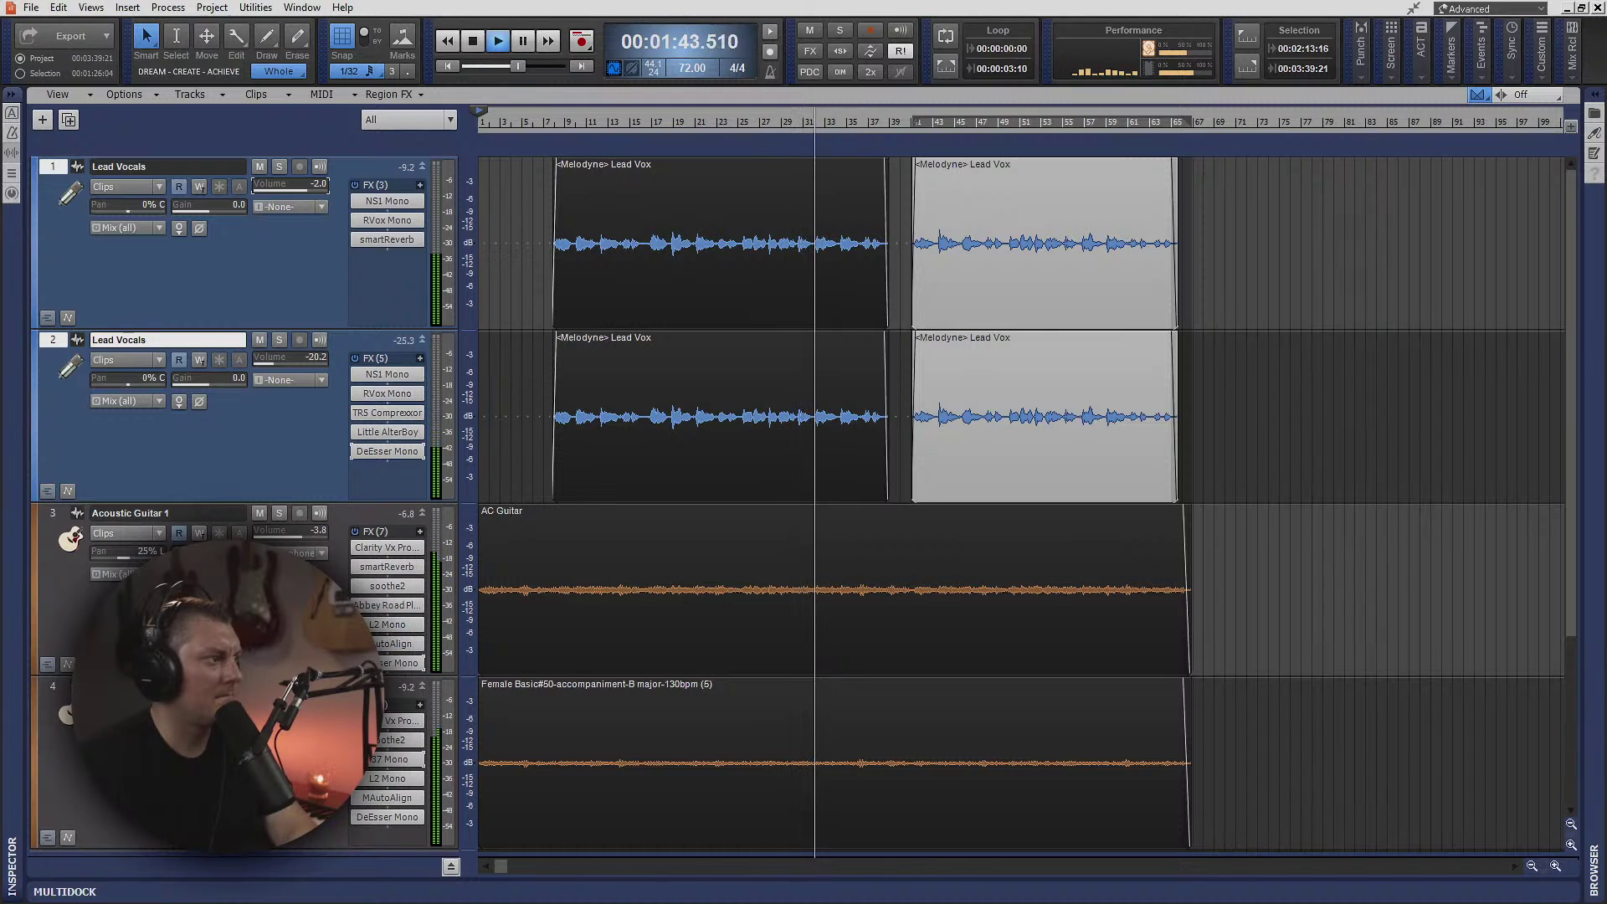
- In TR5 One on the Mix bus, adjust Body and Air and set Focus to 0.5, then hide the buses and stop playback
scroll(408, 637, down, 1)
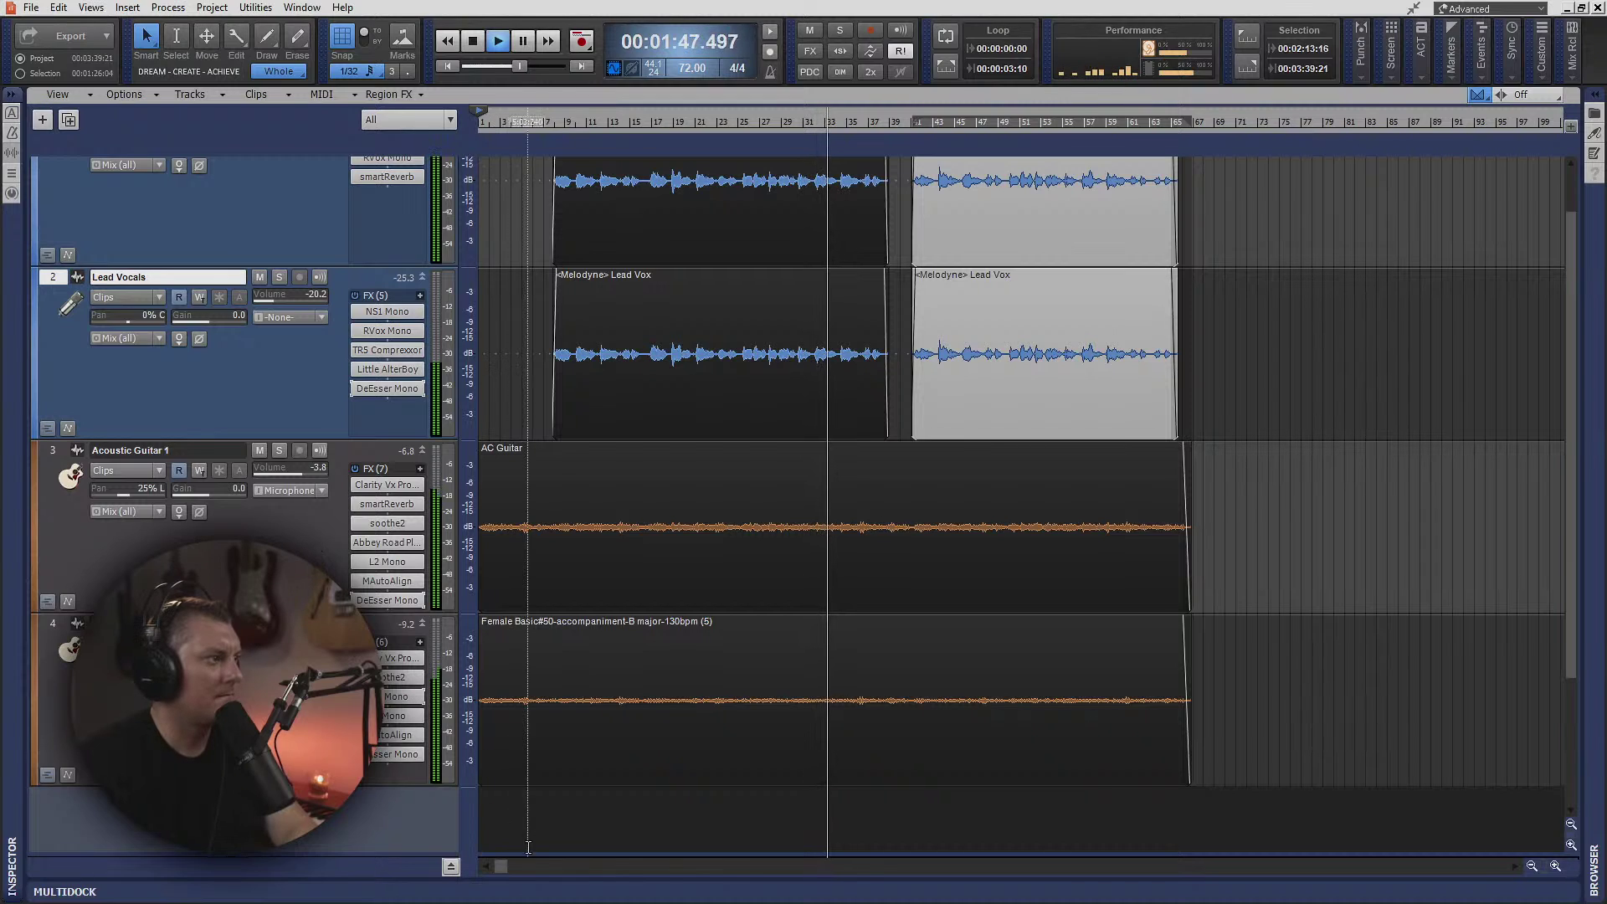
click(452, 866)
double_click(395, 736)
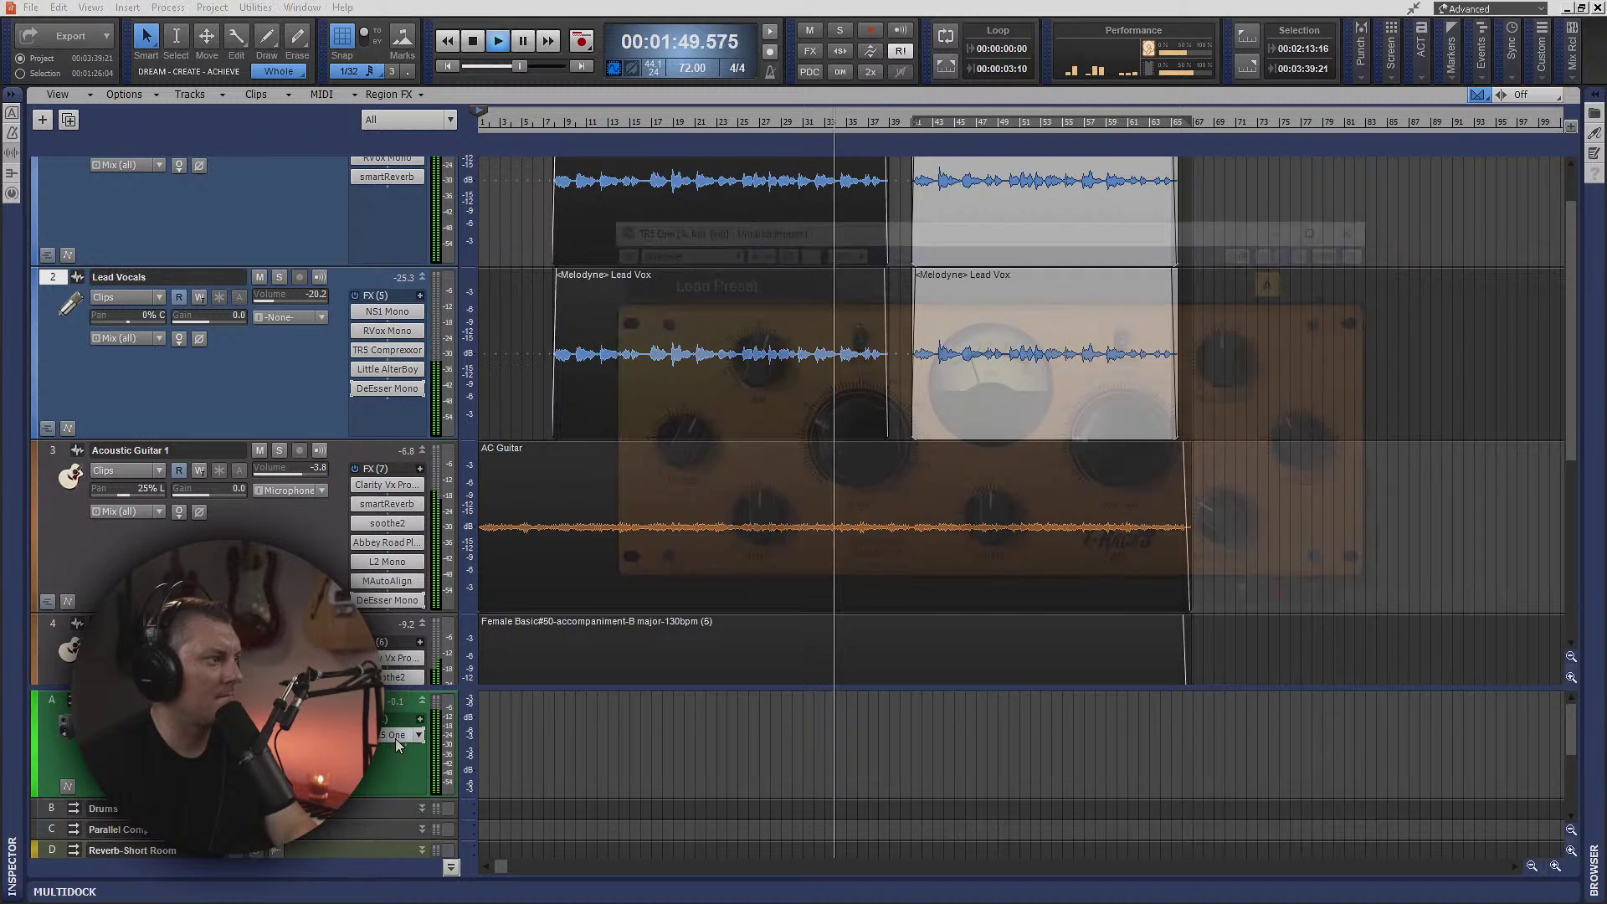
drag(727, 504, 746, 489)
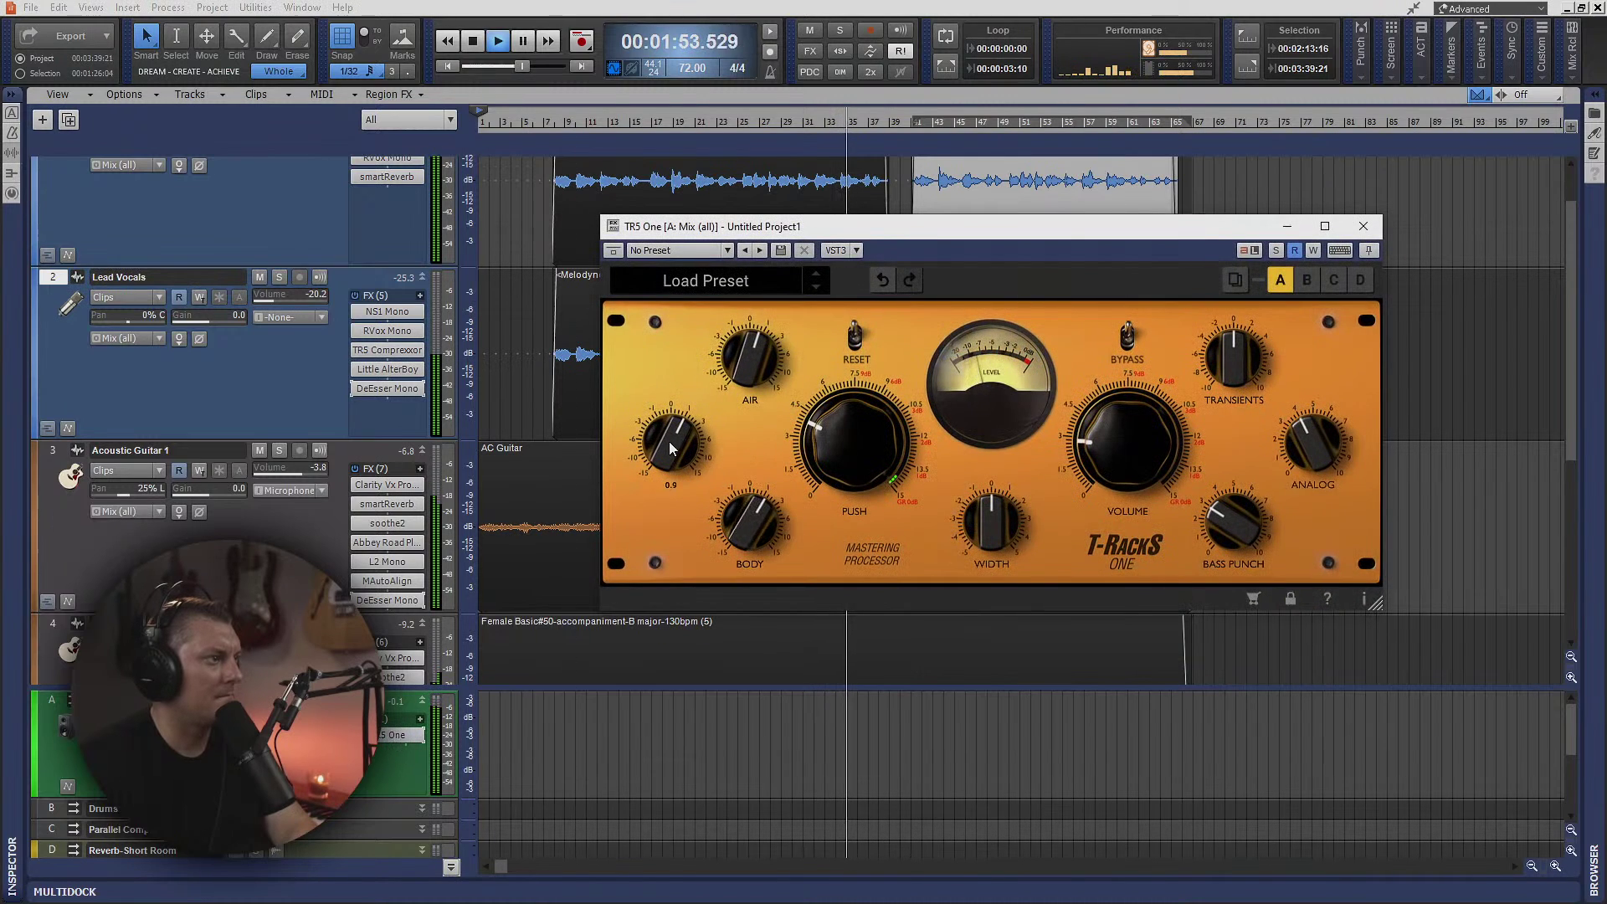
drag(671, 444, 666, 425)
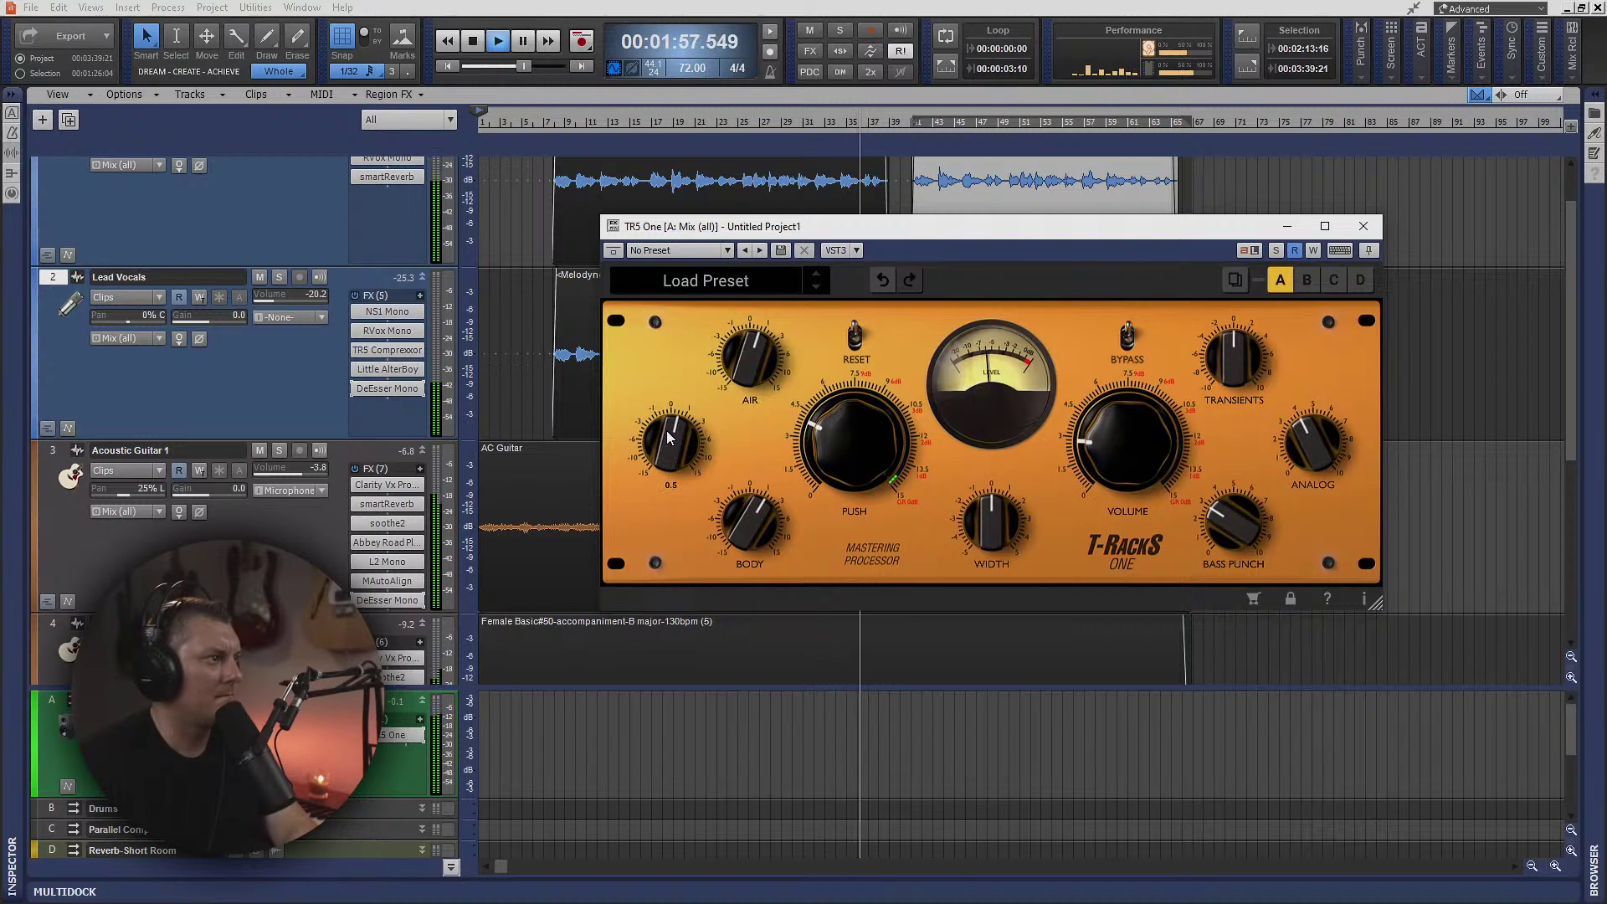
drag(747, 351, 750, 368)
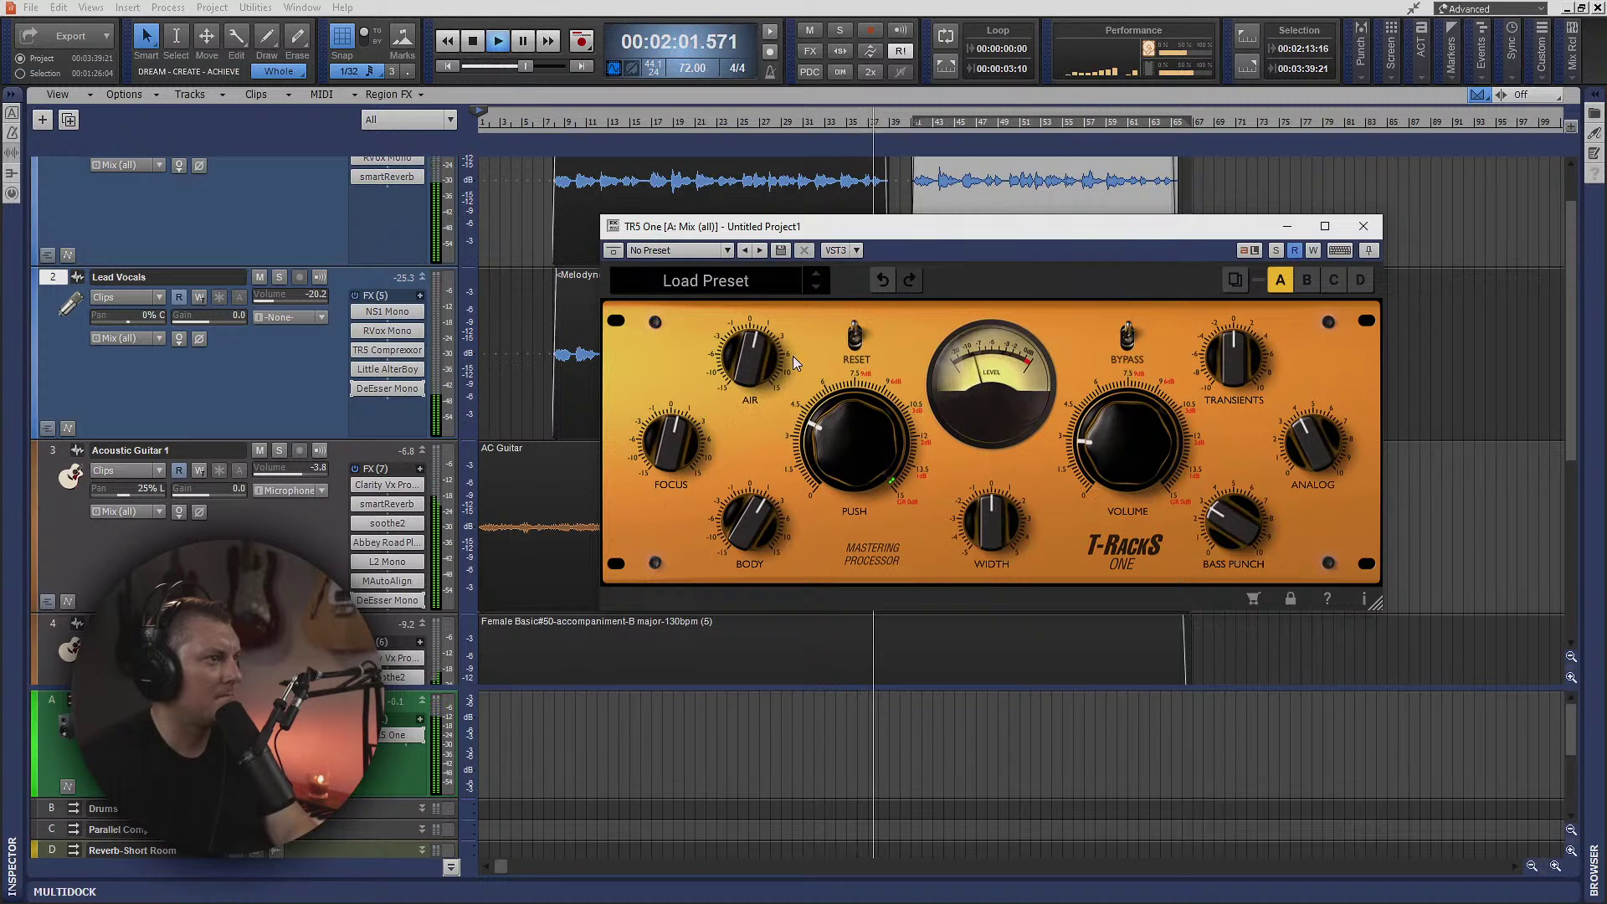
click(1363, 227)
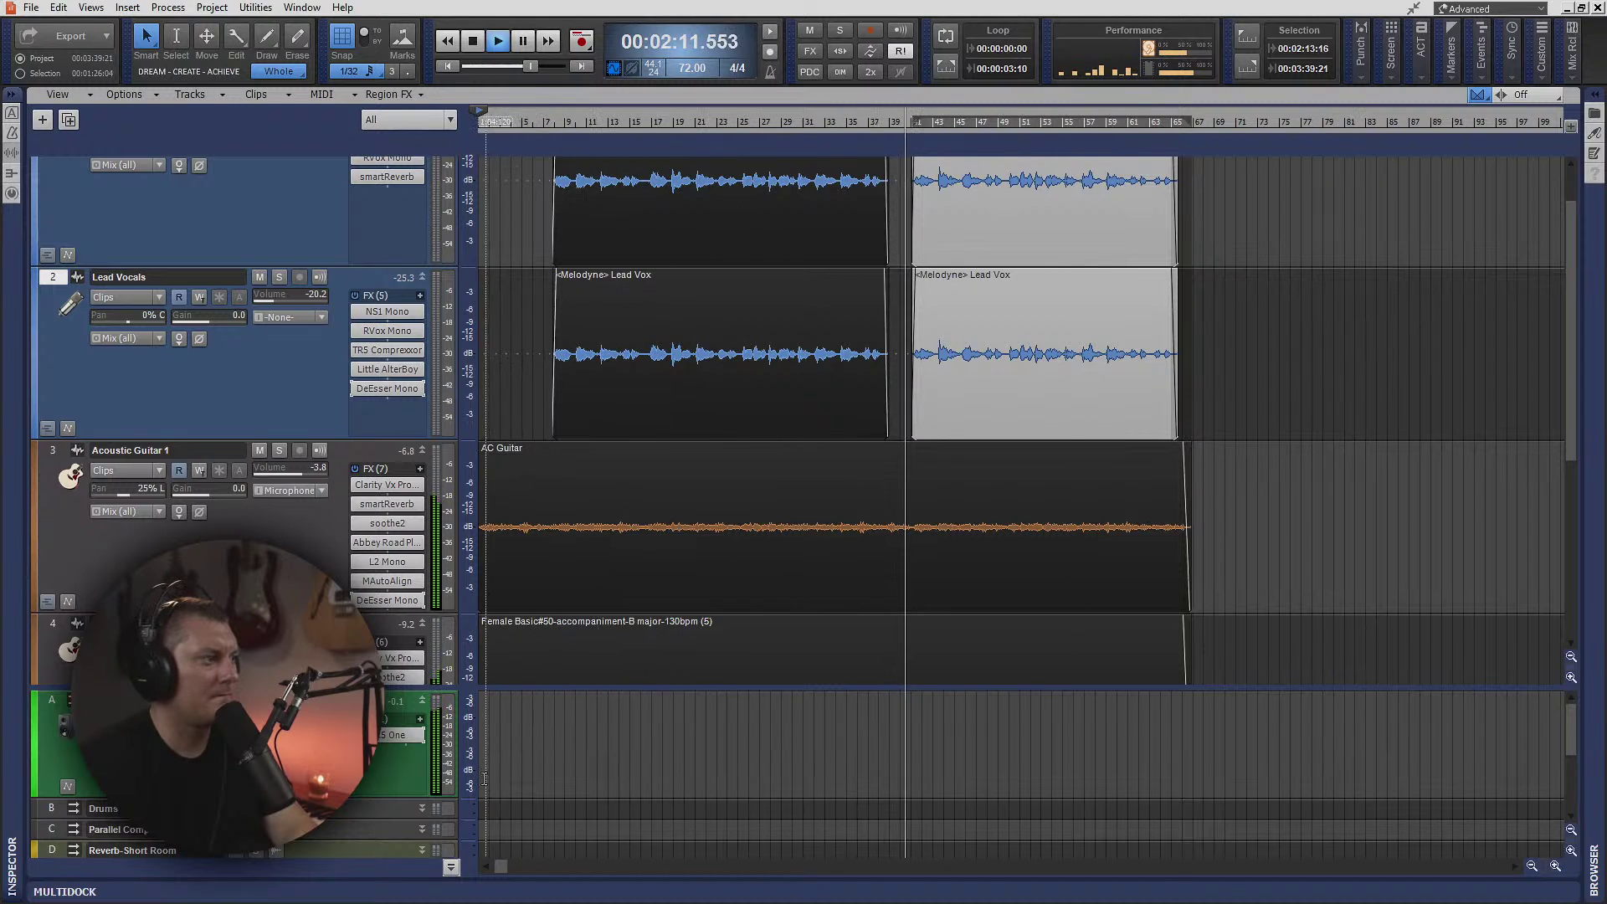
click(451, 867)
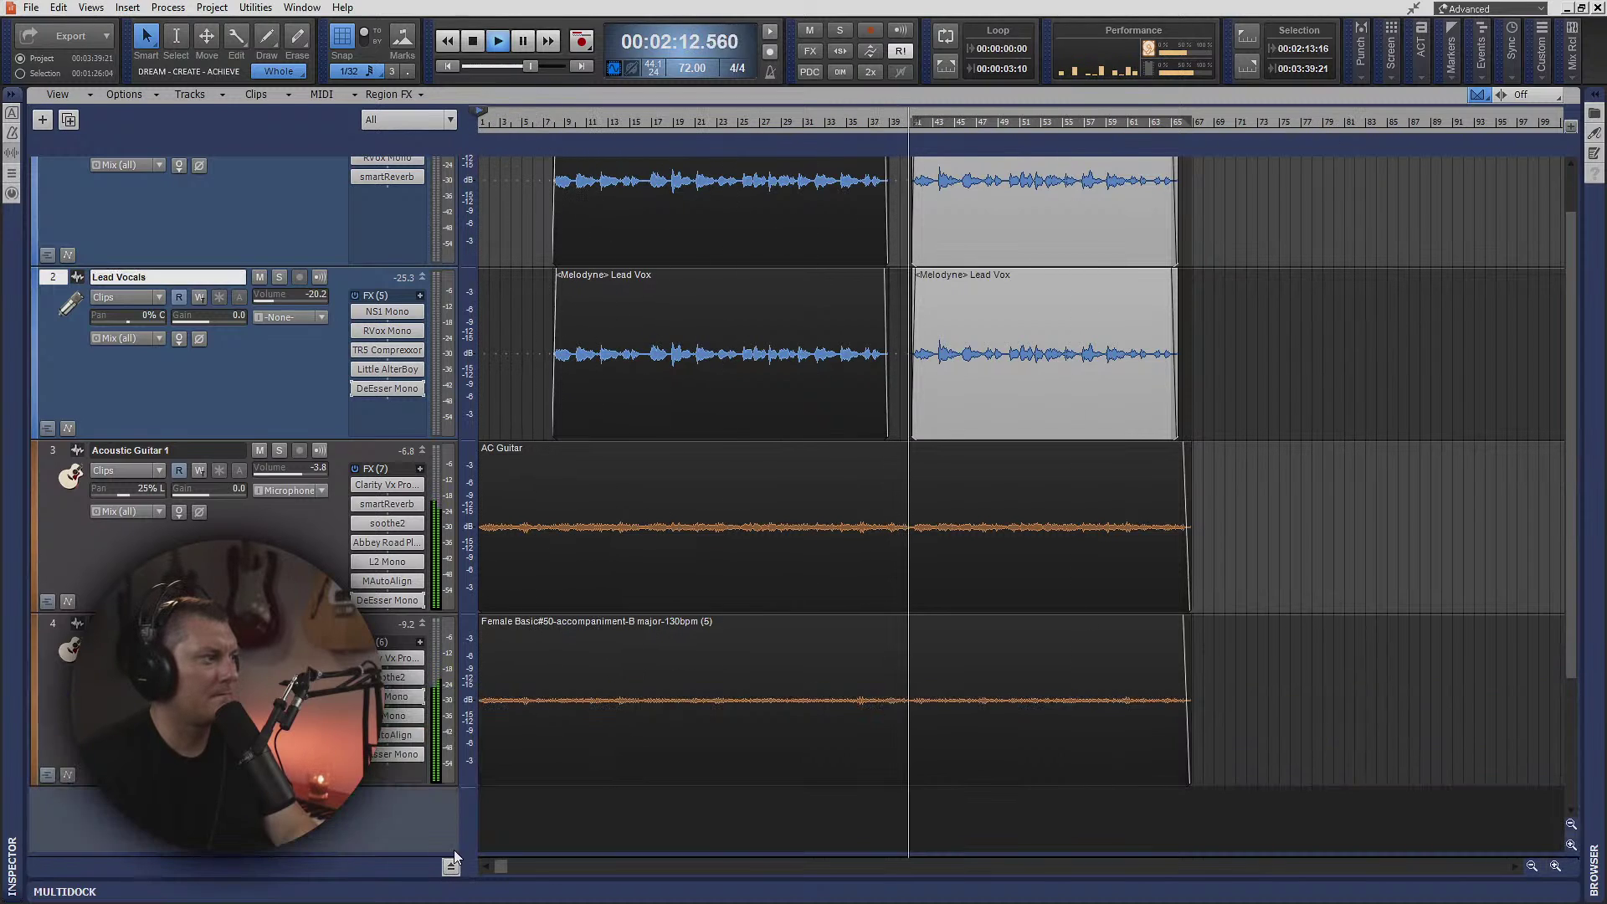
click(474, 41)
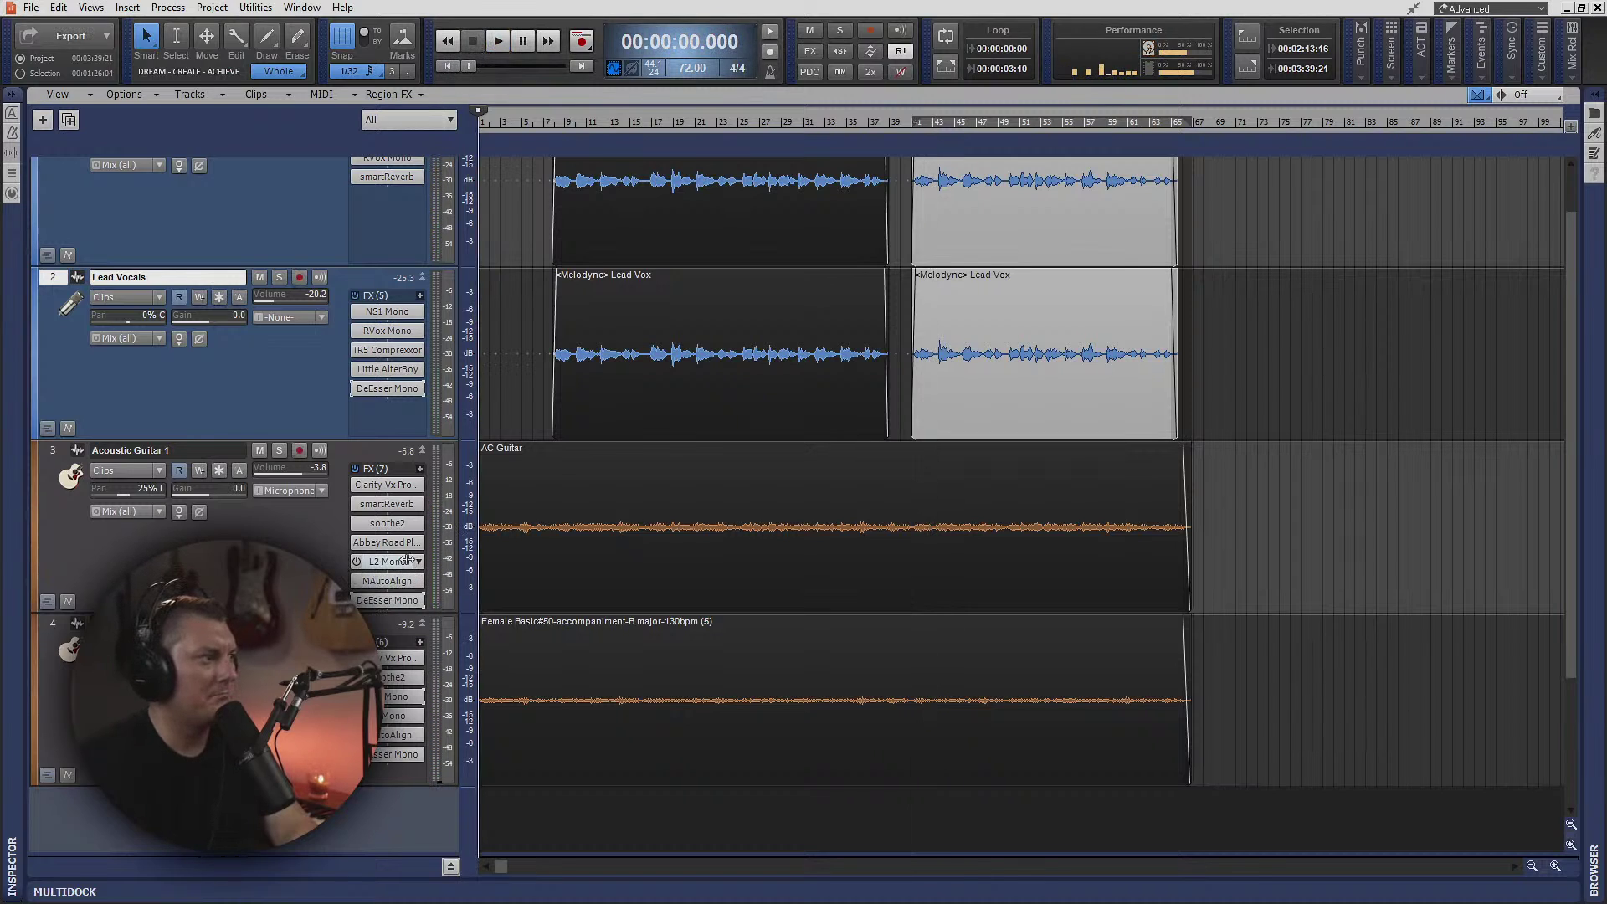
- Rerun the MAutoAlign analysis on the track 4 acoustic guitar while playing from the project start
scroll(322, 557, down, 2)
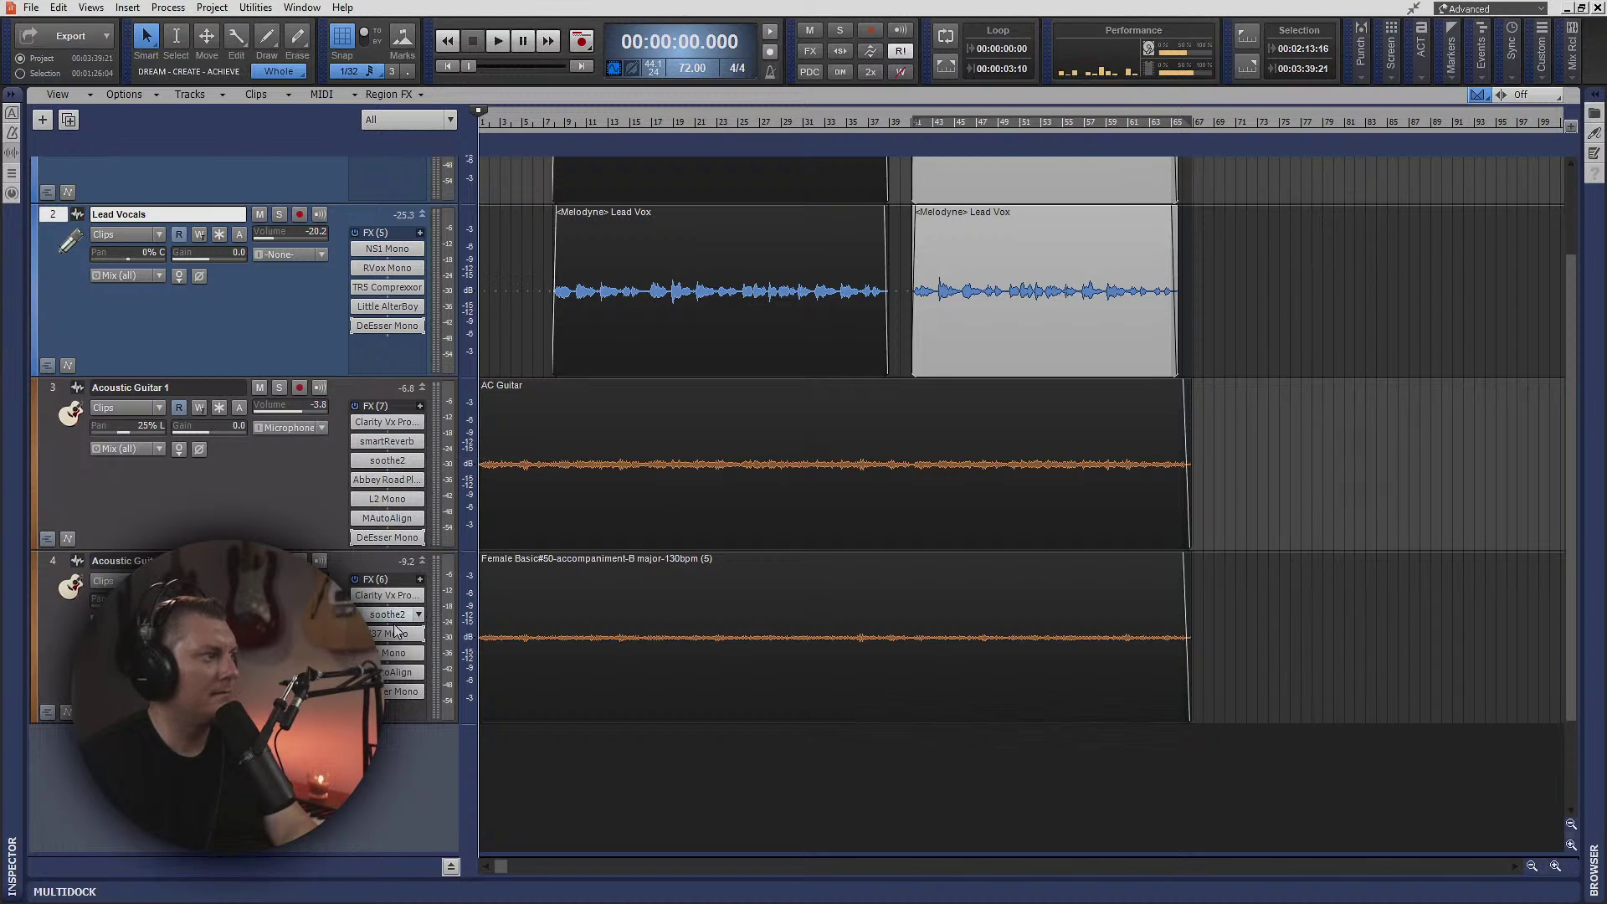
double_click(392, 675)
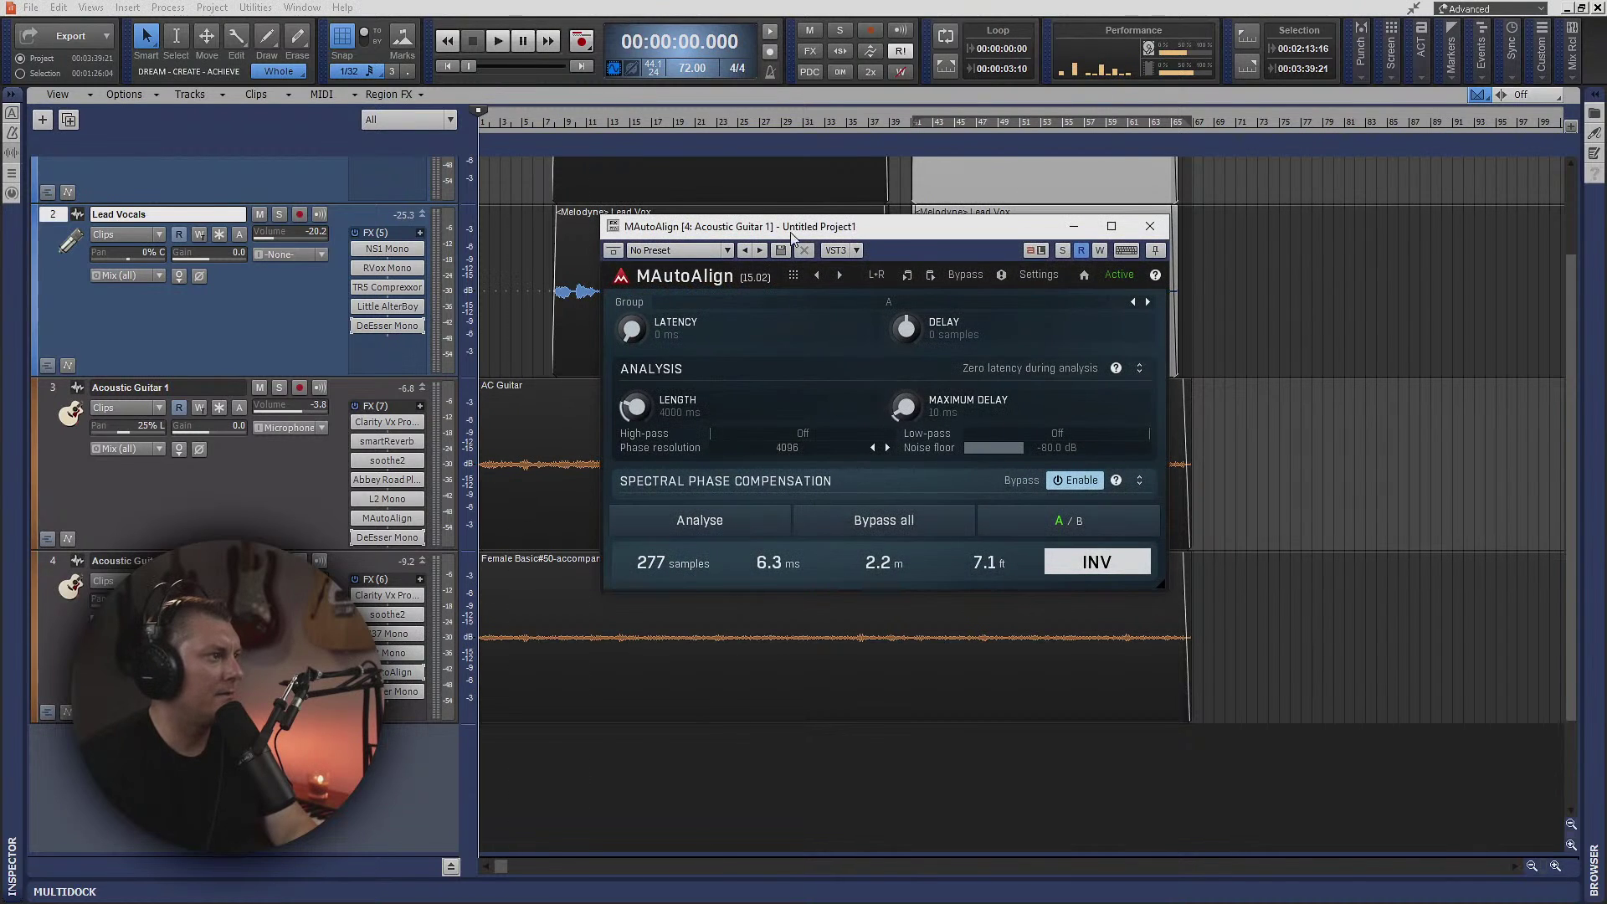
click(686, 521)
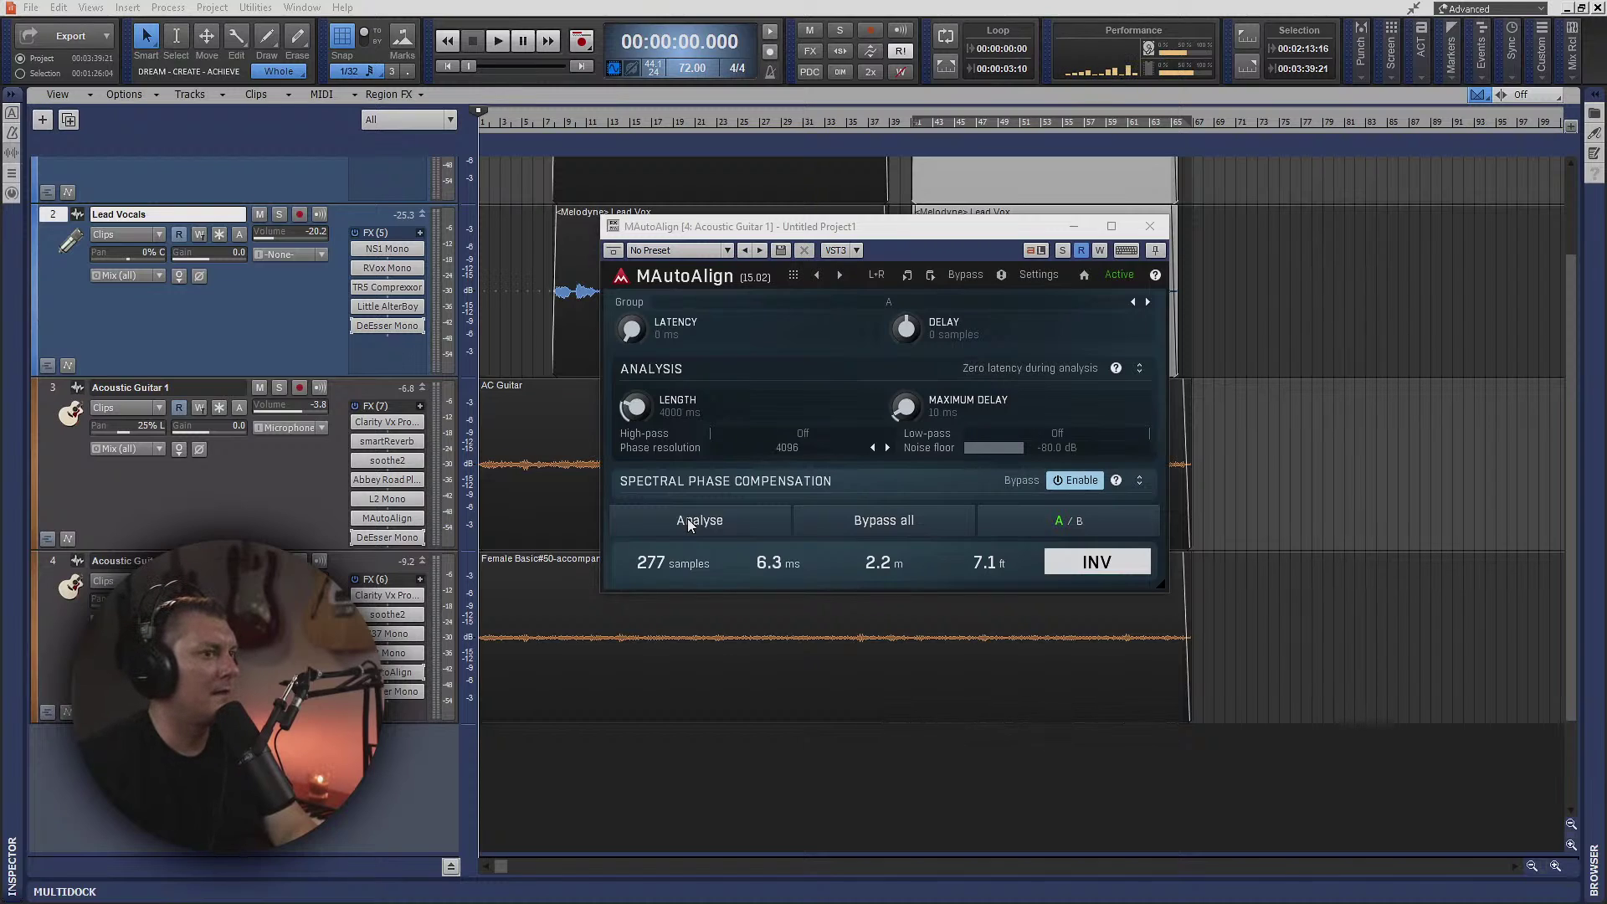
click(684, 521)
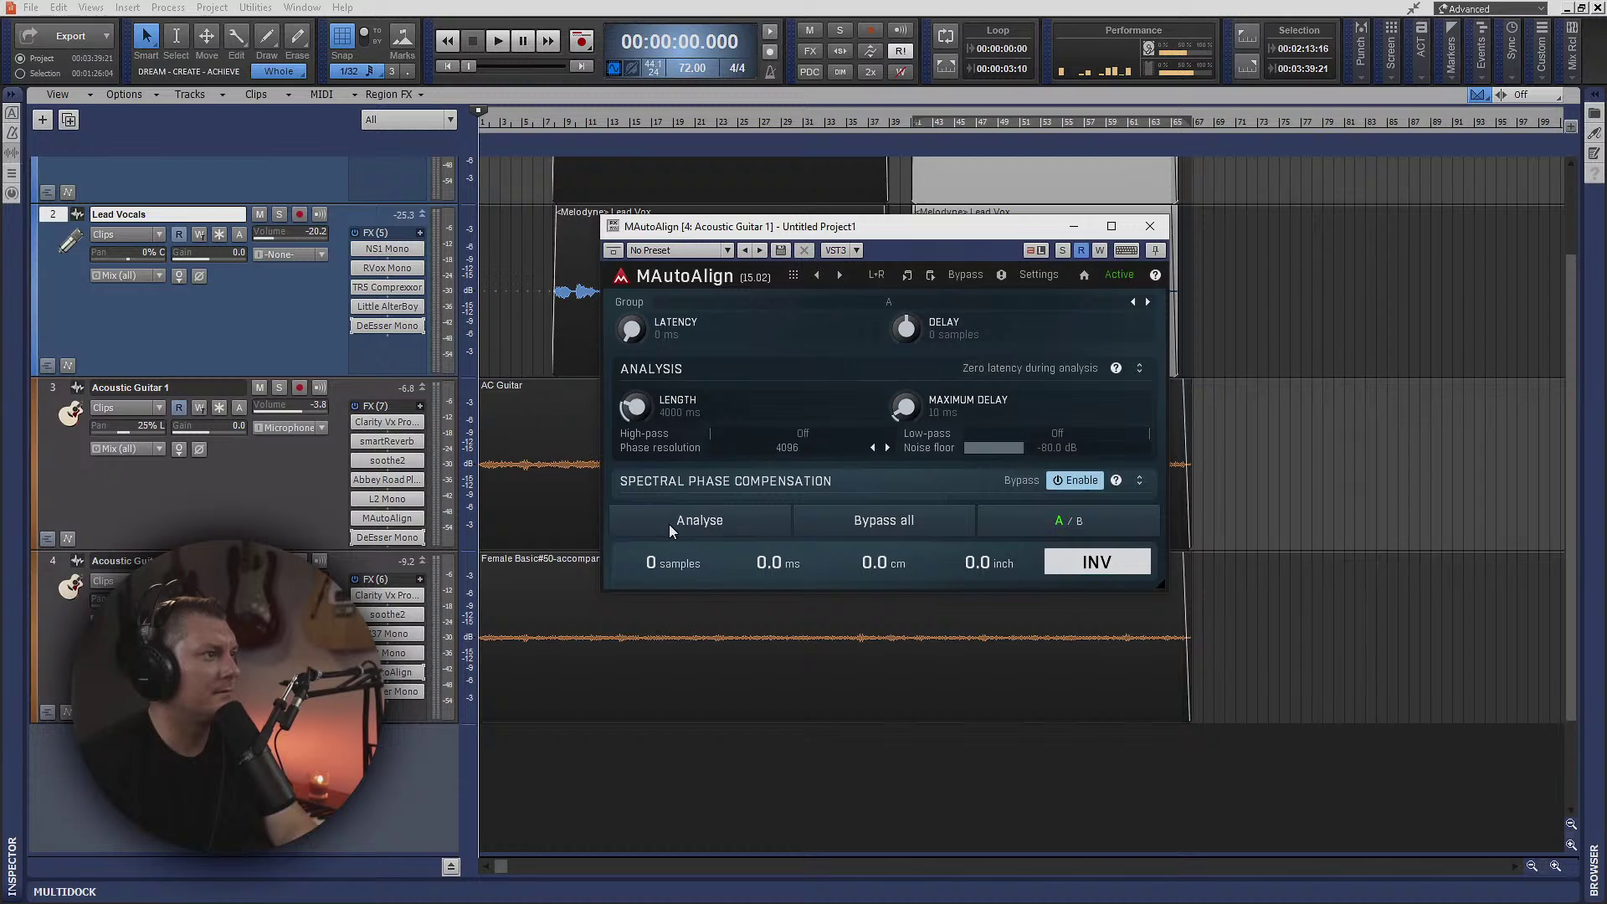
key(space)
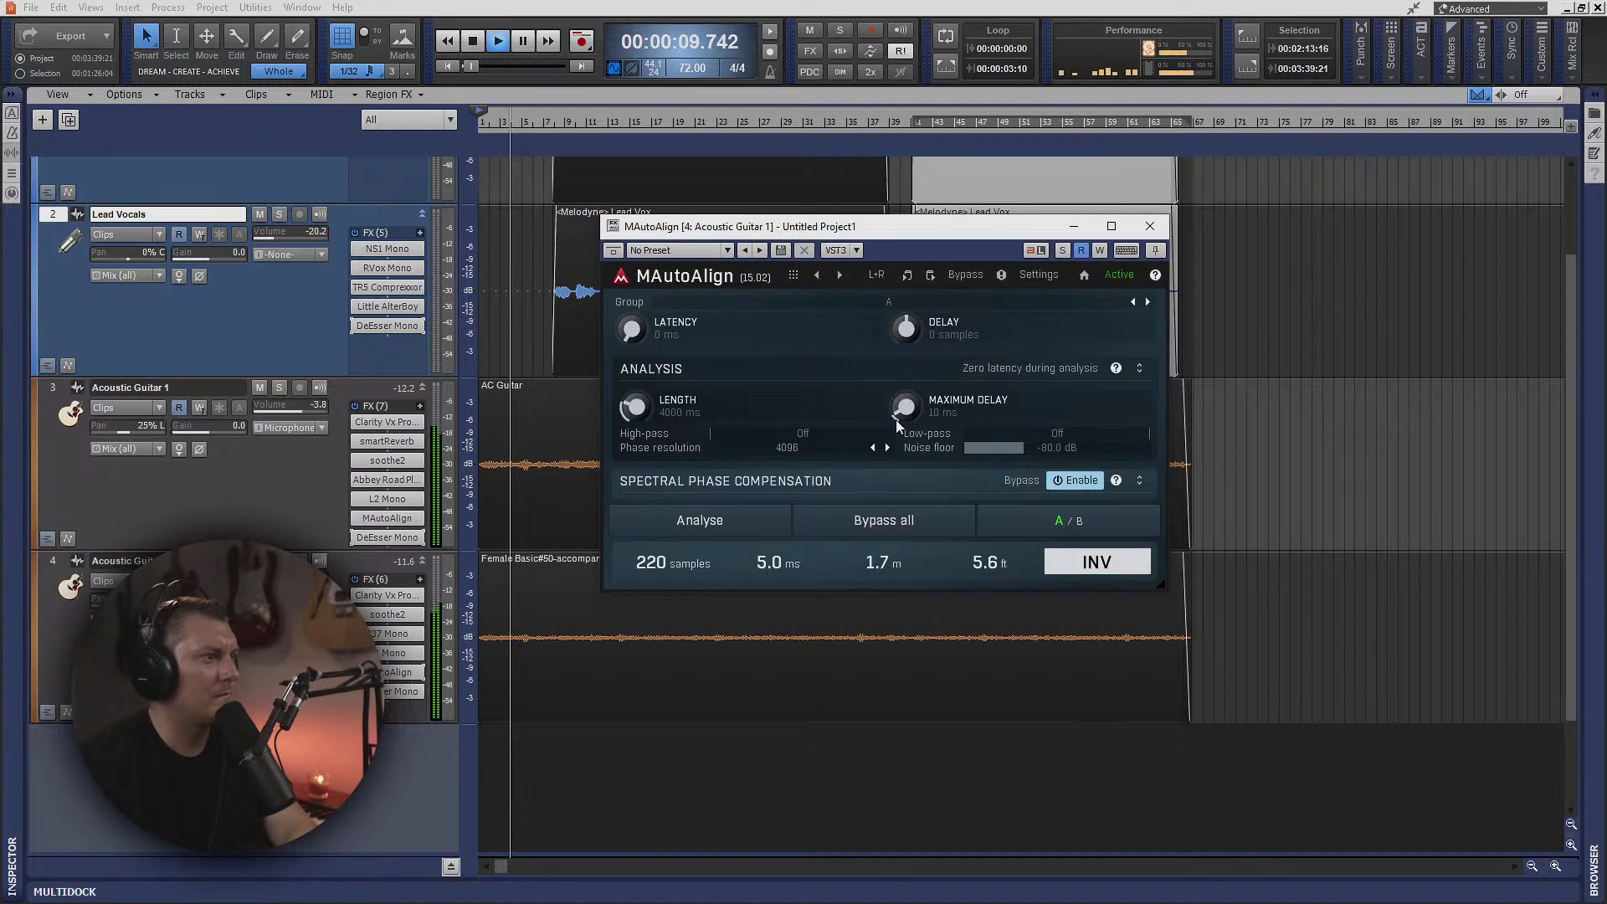
- Turn off spectral phase compensation in the track 4 guitar's MAutoAlign, close it and stop playback after auditioning the mix
click(1074, 481)
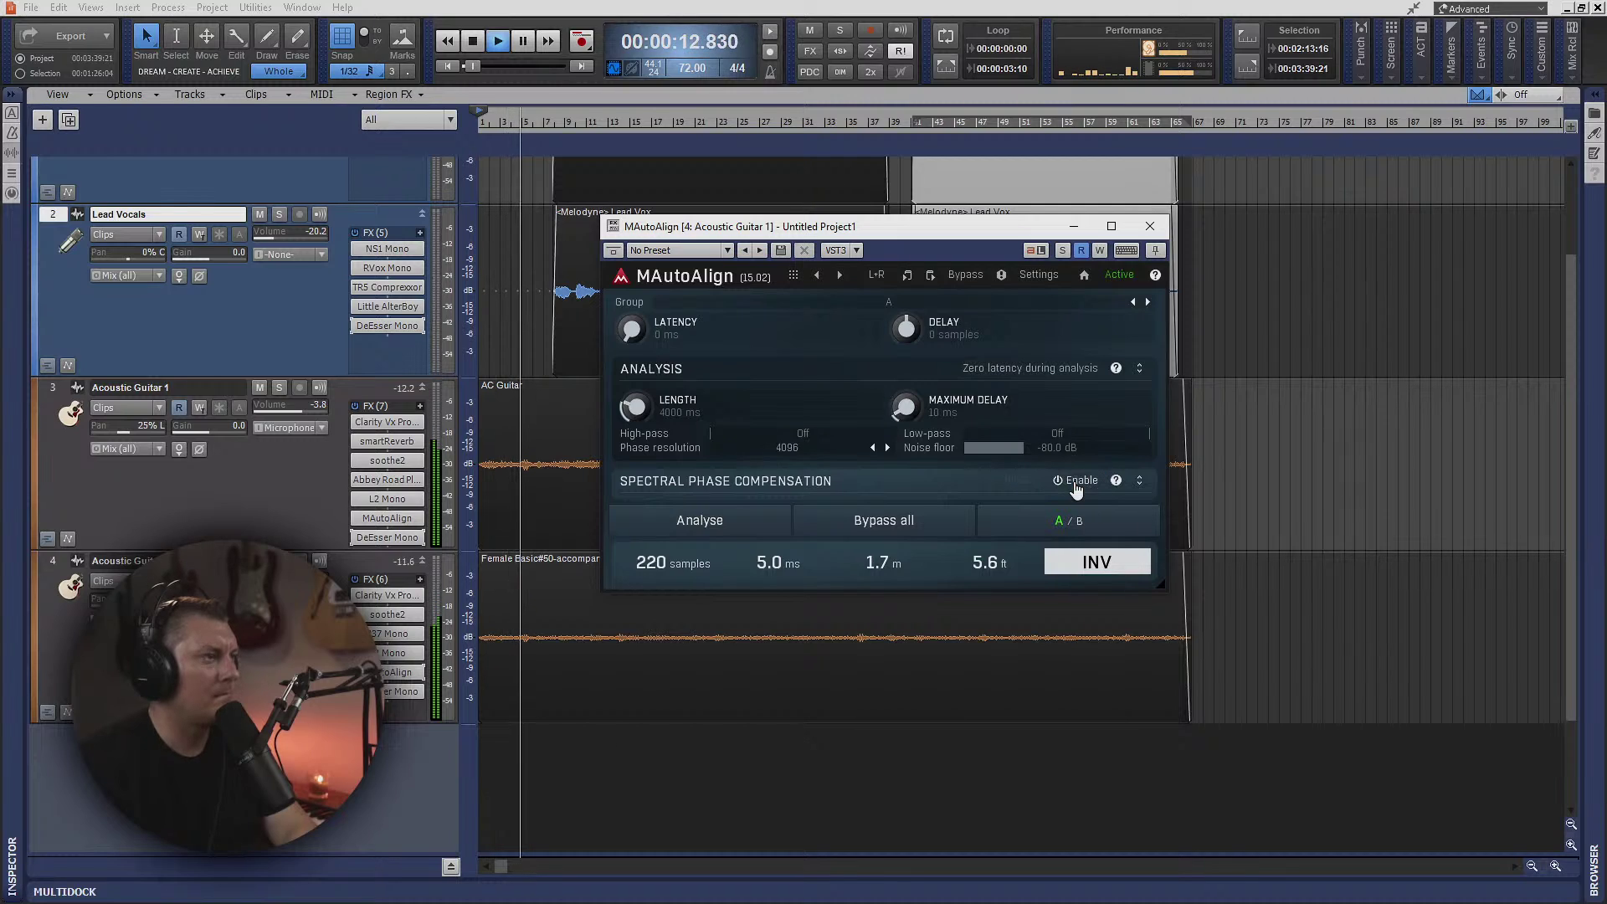
click(1150, 228)
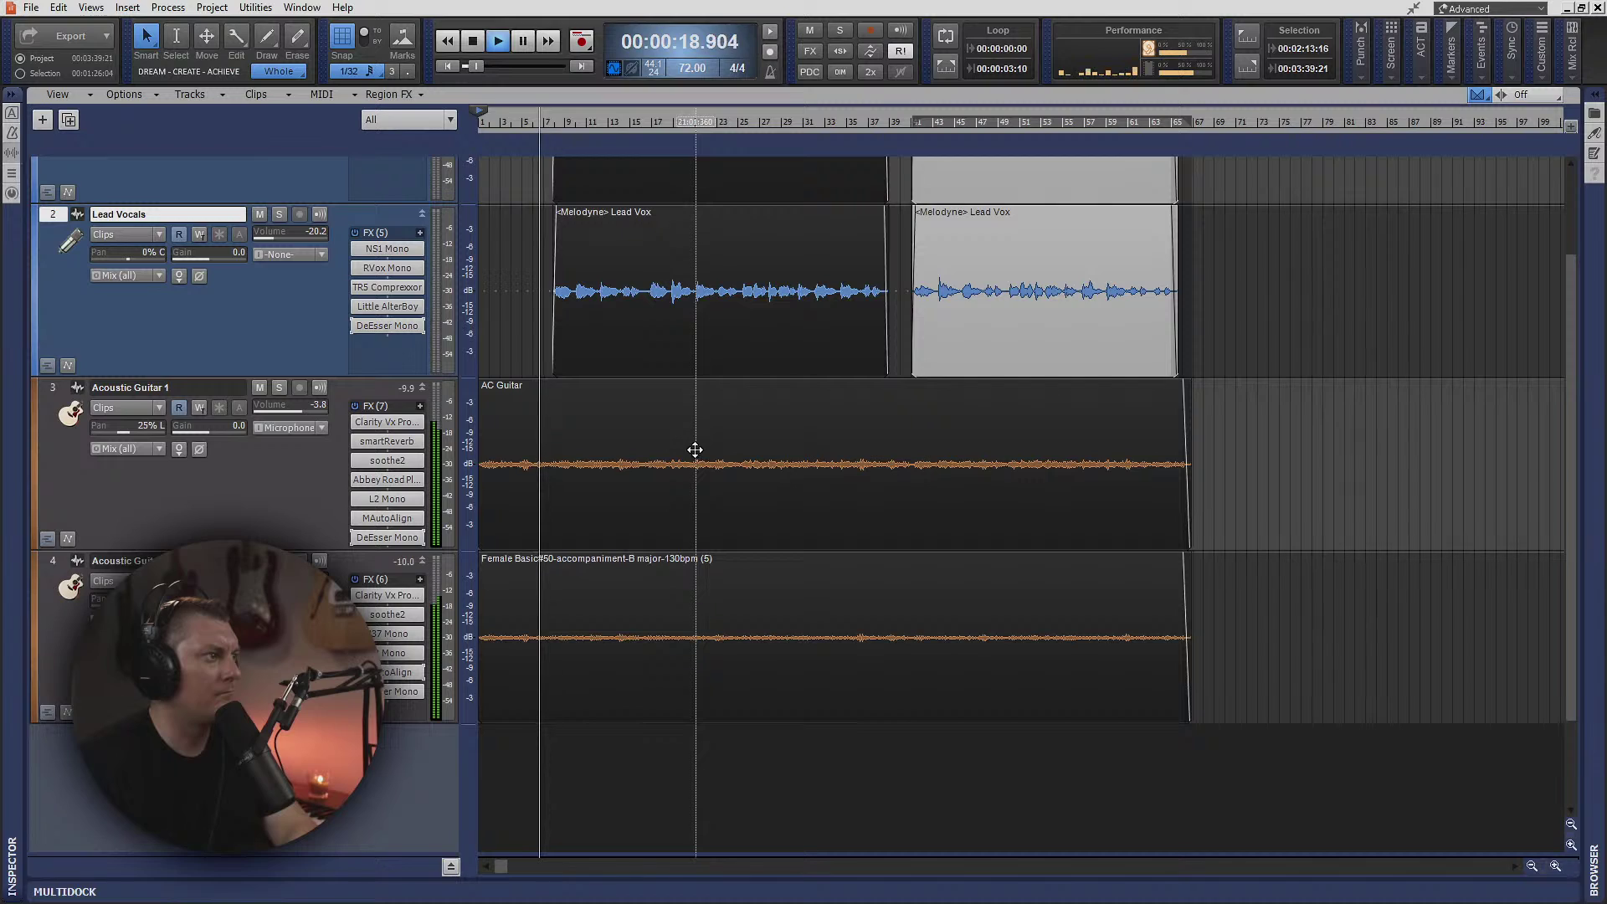
click(471, 41)
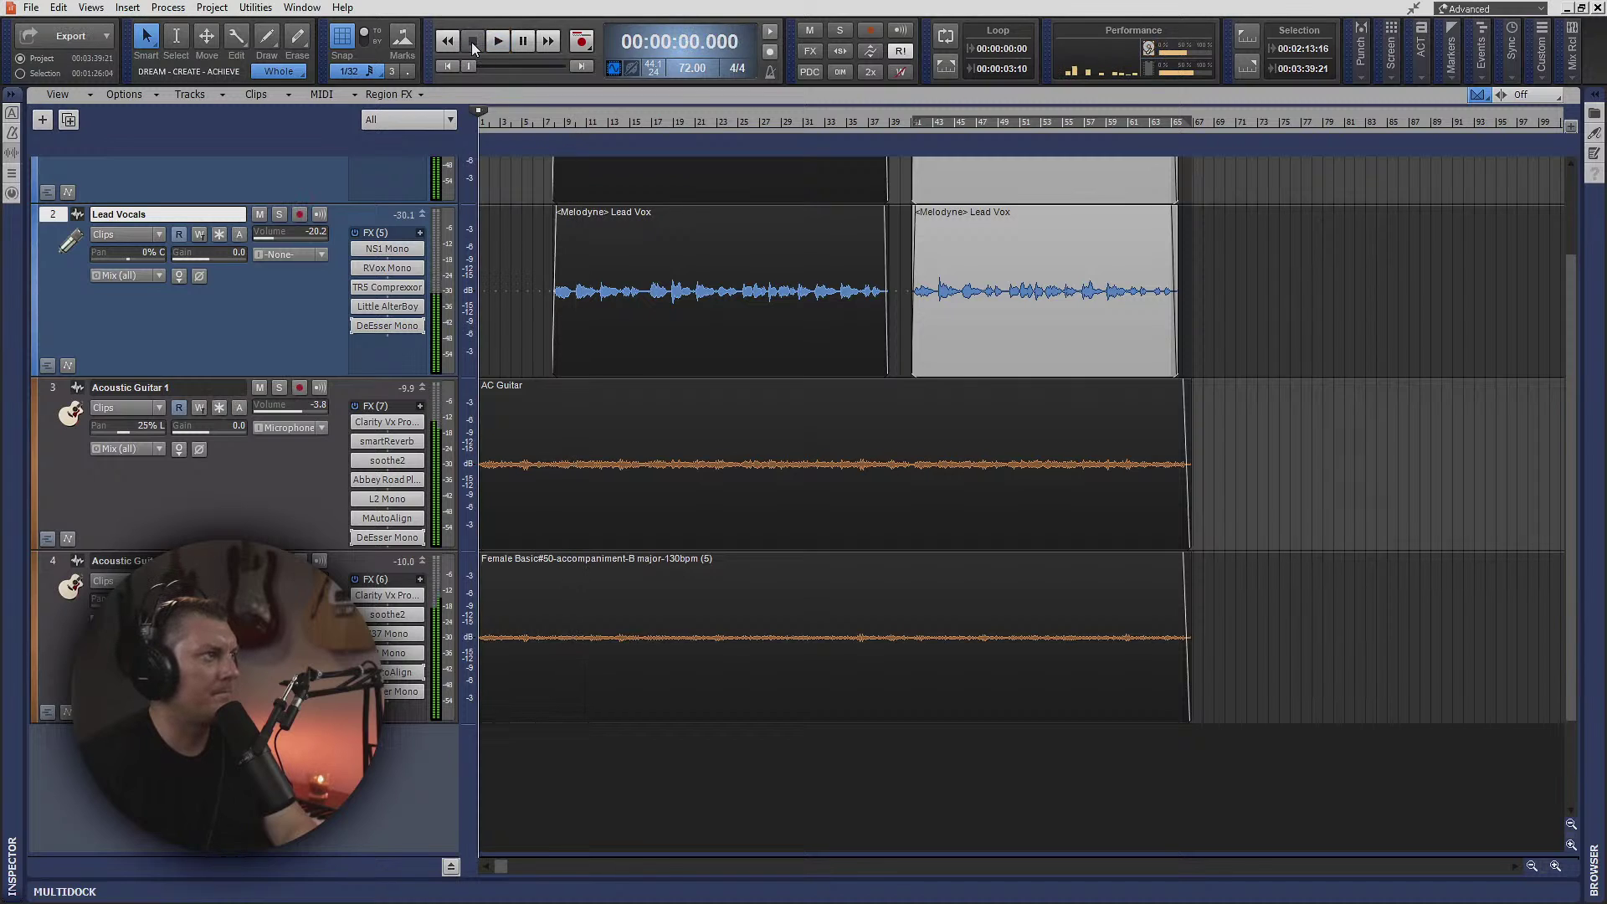
scroll(320, 537, up, 2)
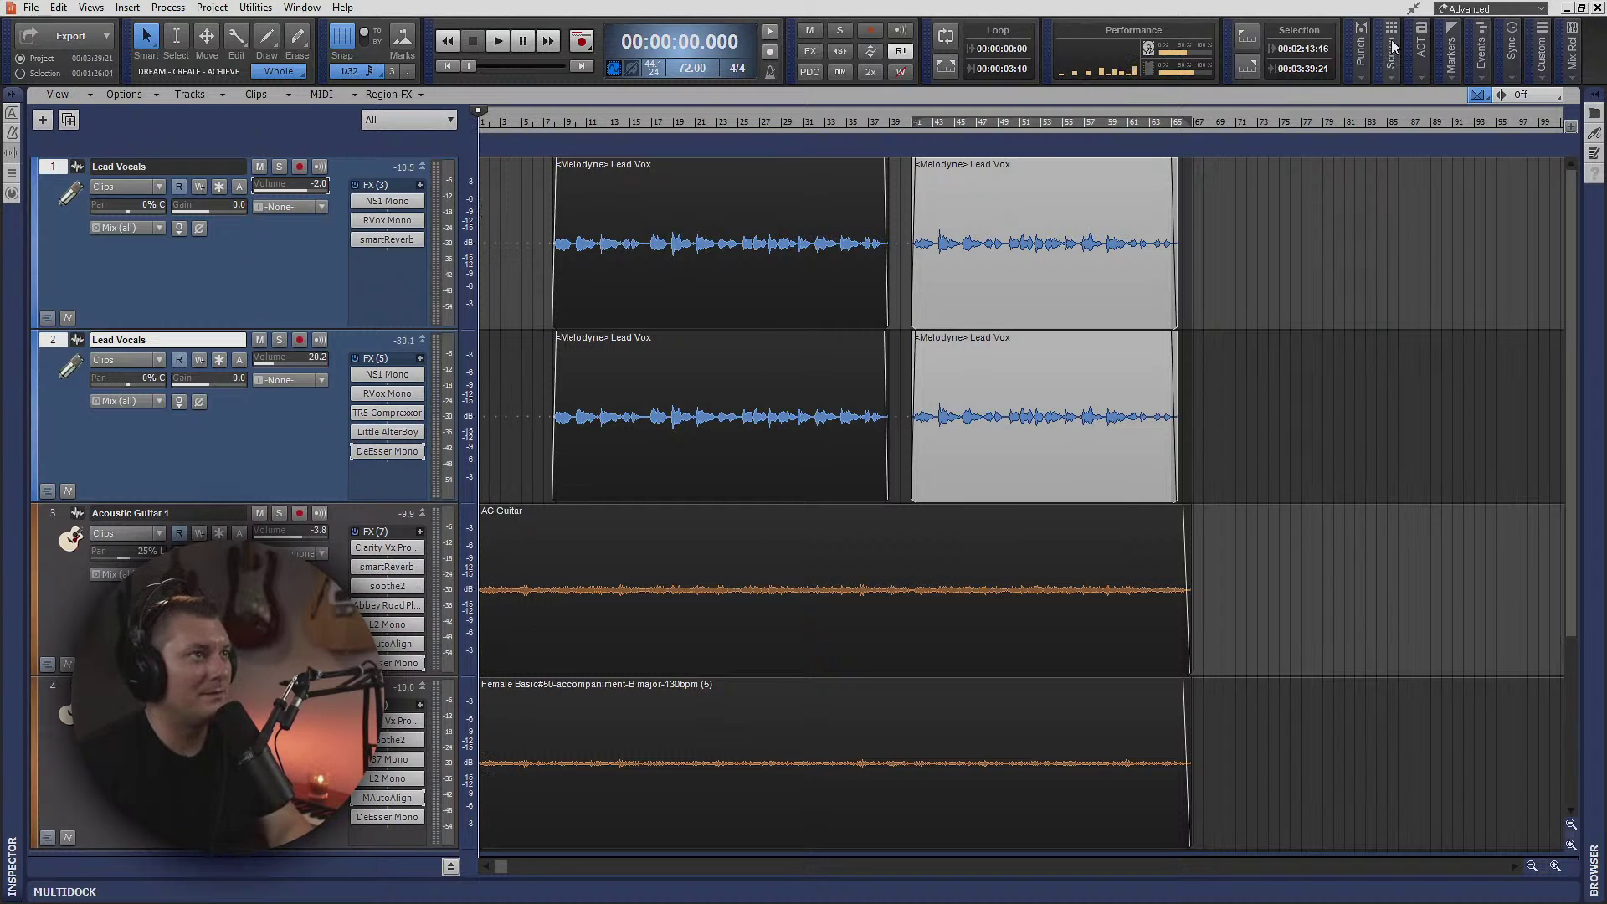
- Leave full-screen view, select all clips in the project and open the audio export settings
click(1414, 8)
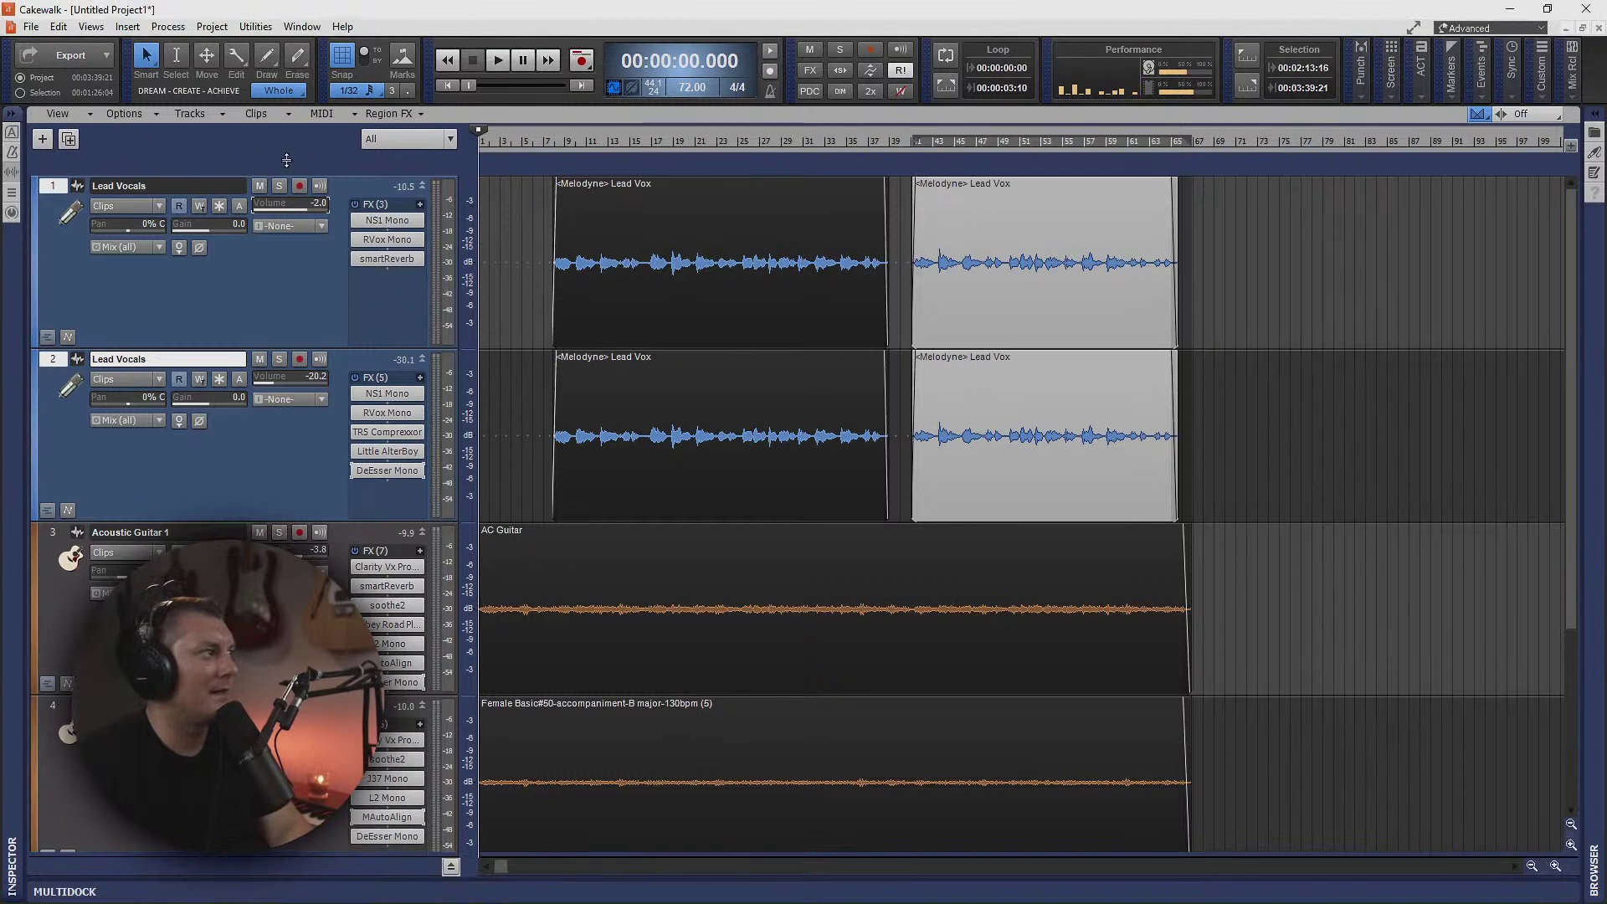
key(ctrl+a)
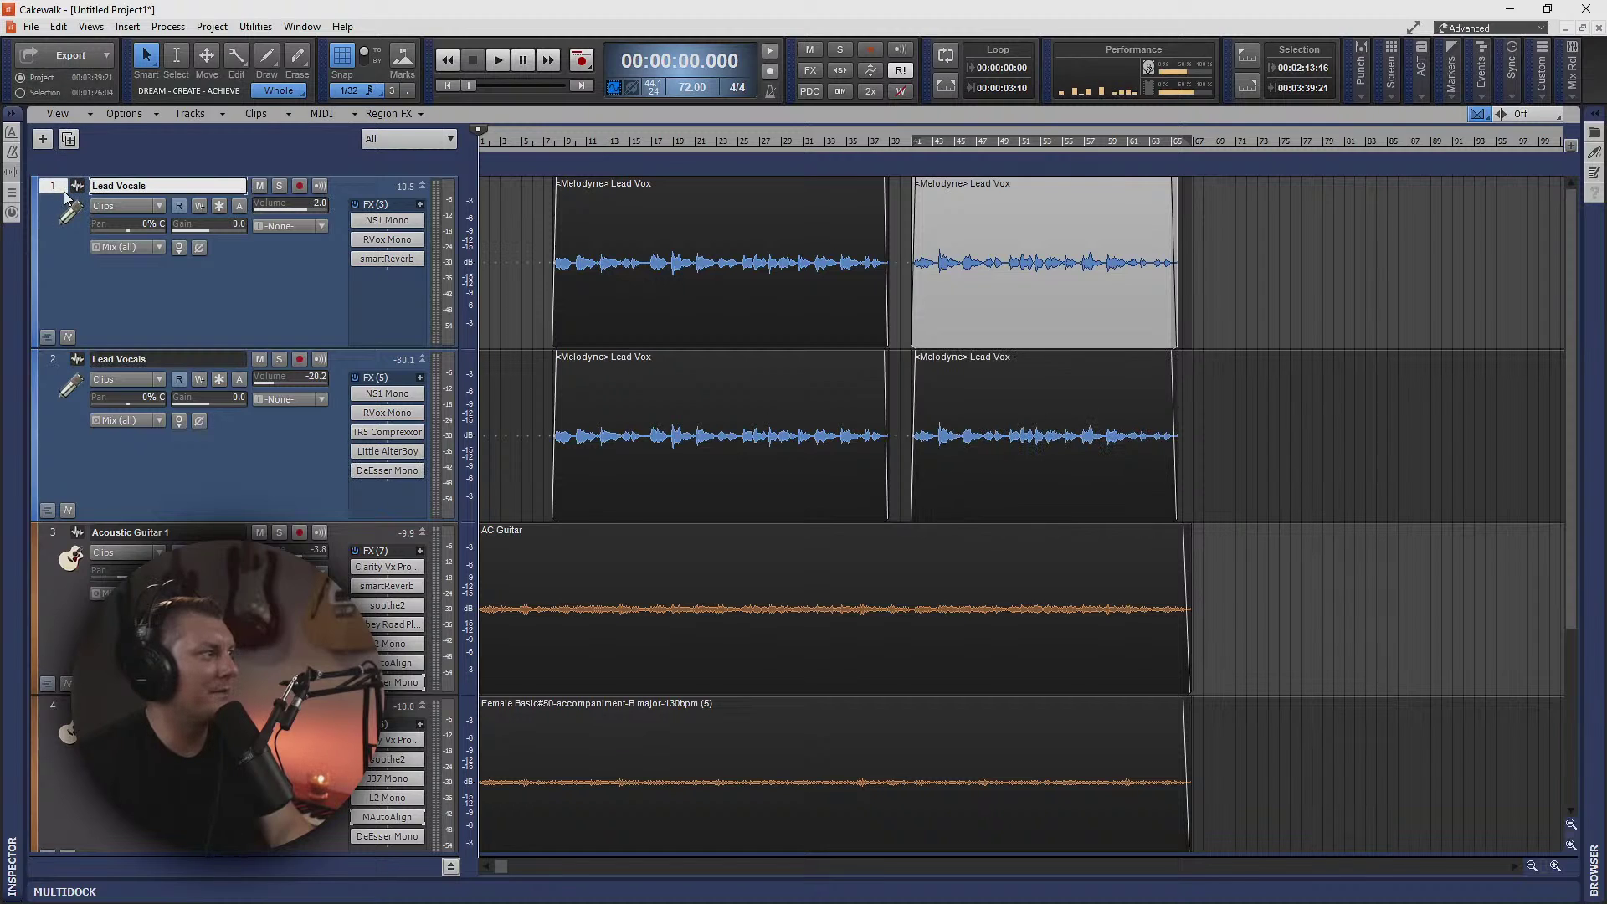
click(31, 27)
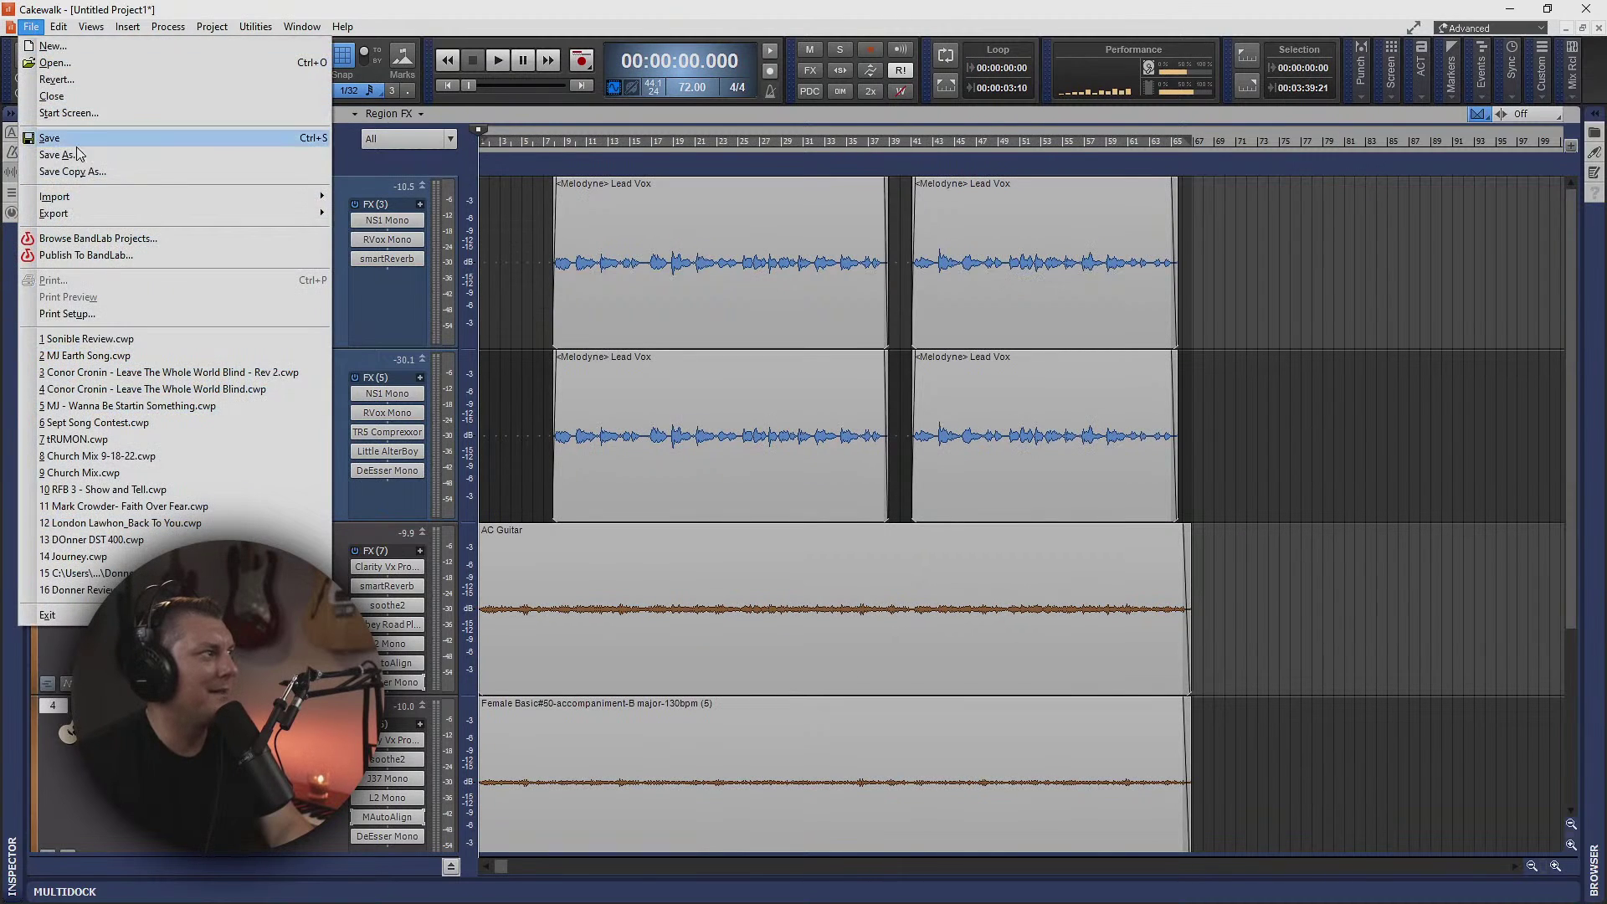
mouse_move(88, 192)
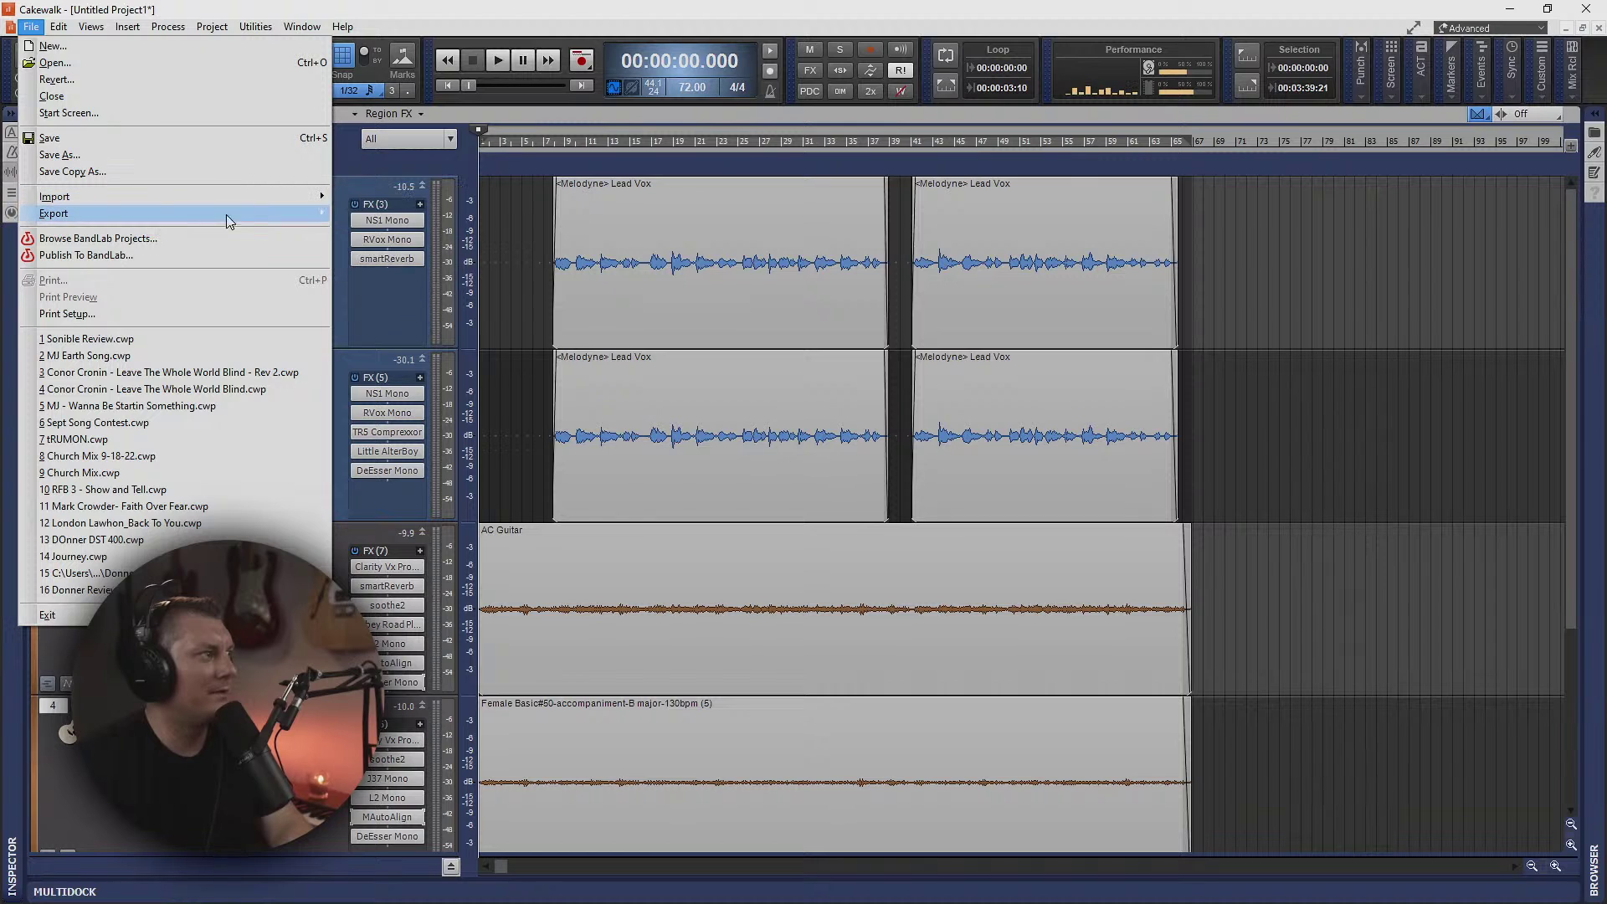
mouse_move(310, 213)
click(417, 212)
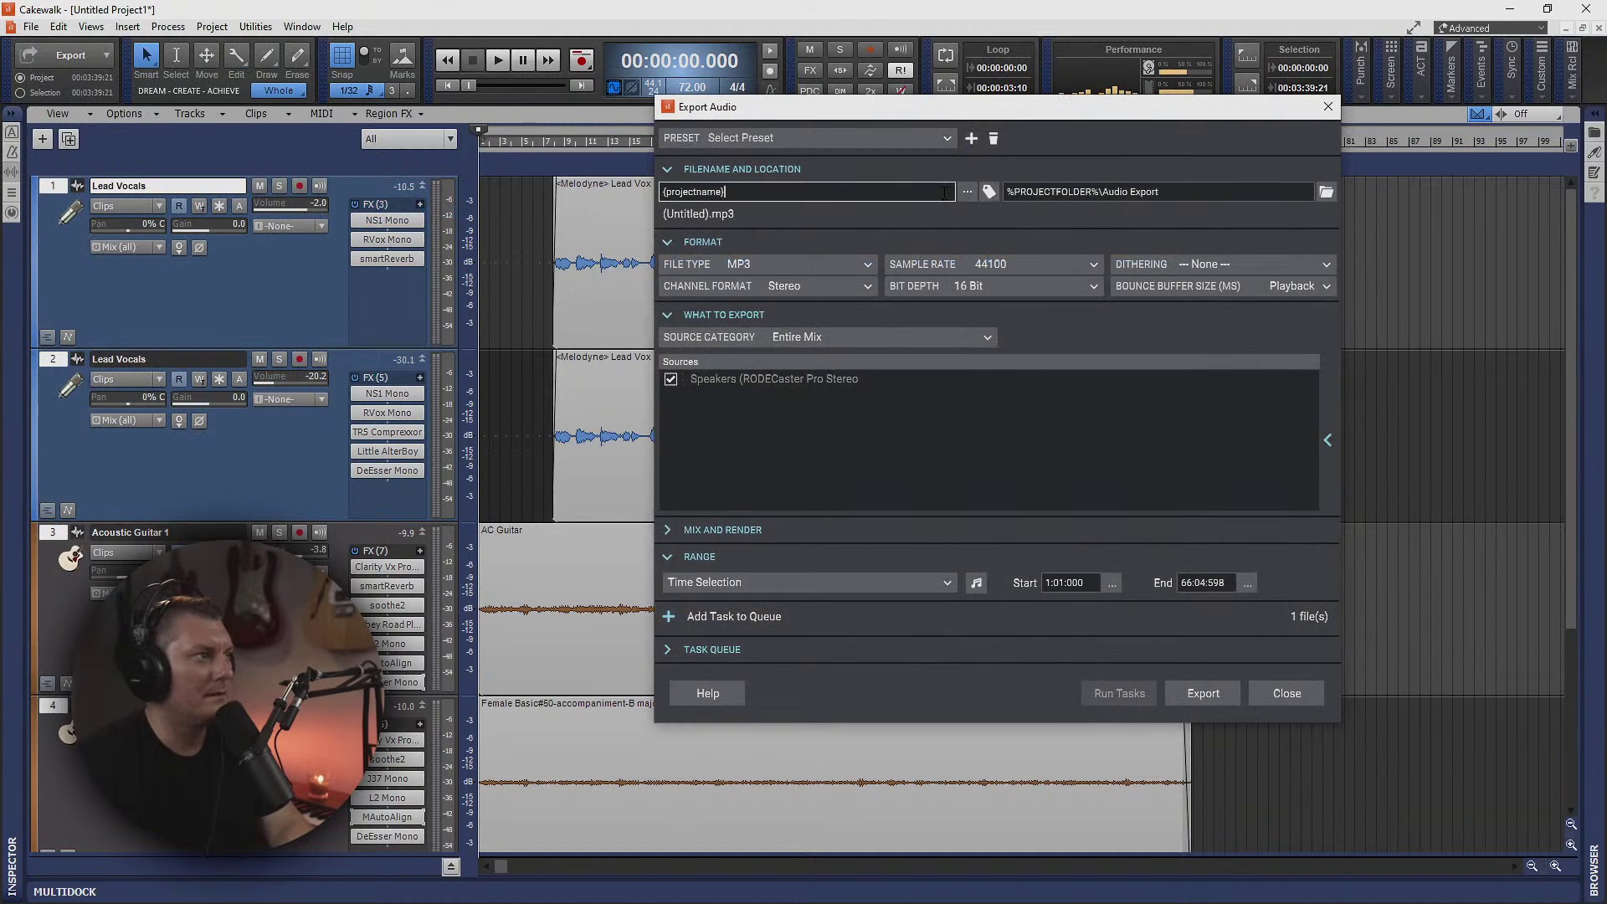
- Apply the Entire Mix export preset and set the file type to Wave, with a 48000 sample rate and 16-bit depth
click(941, 138)
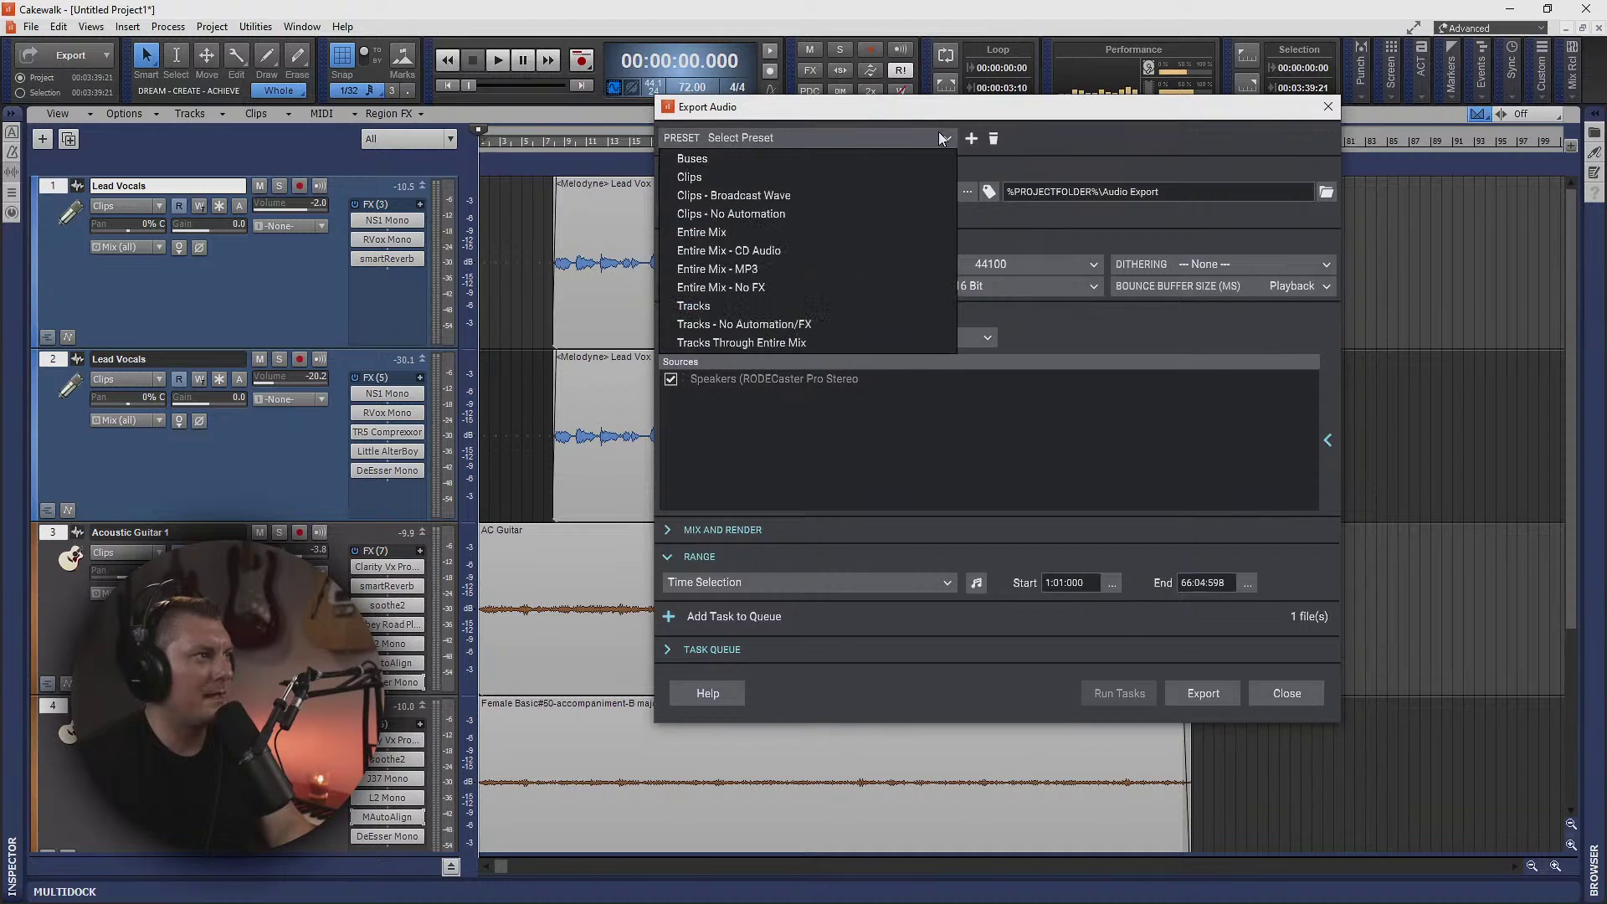
click(723, 235)
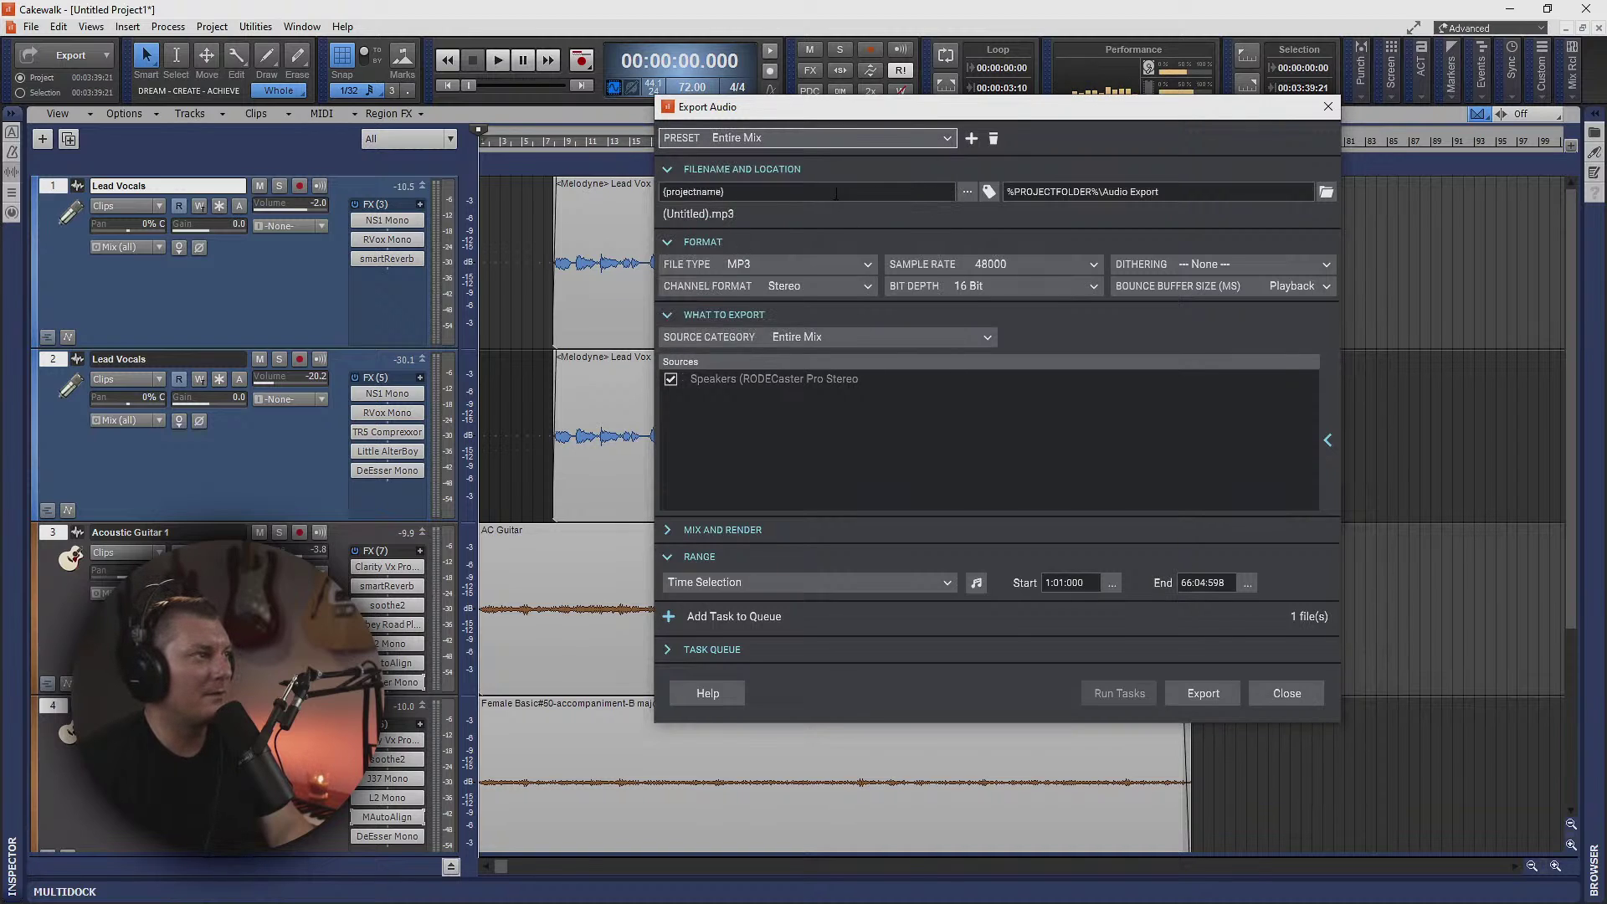
click(846, 265)
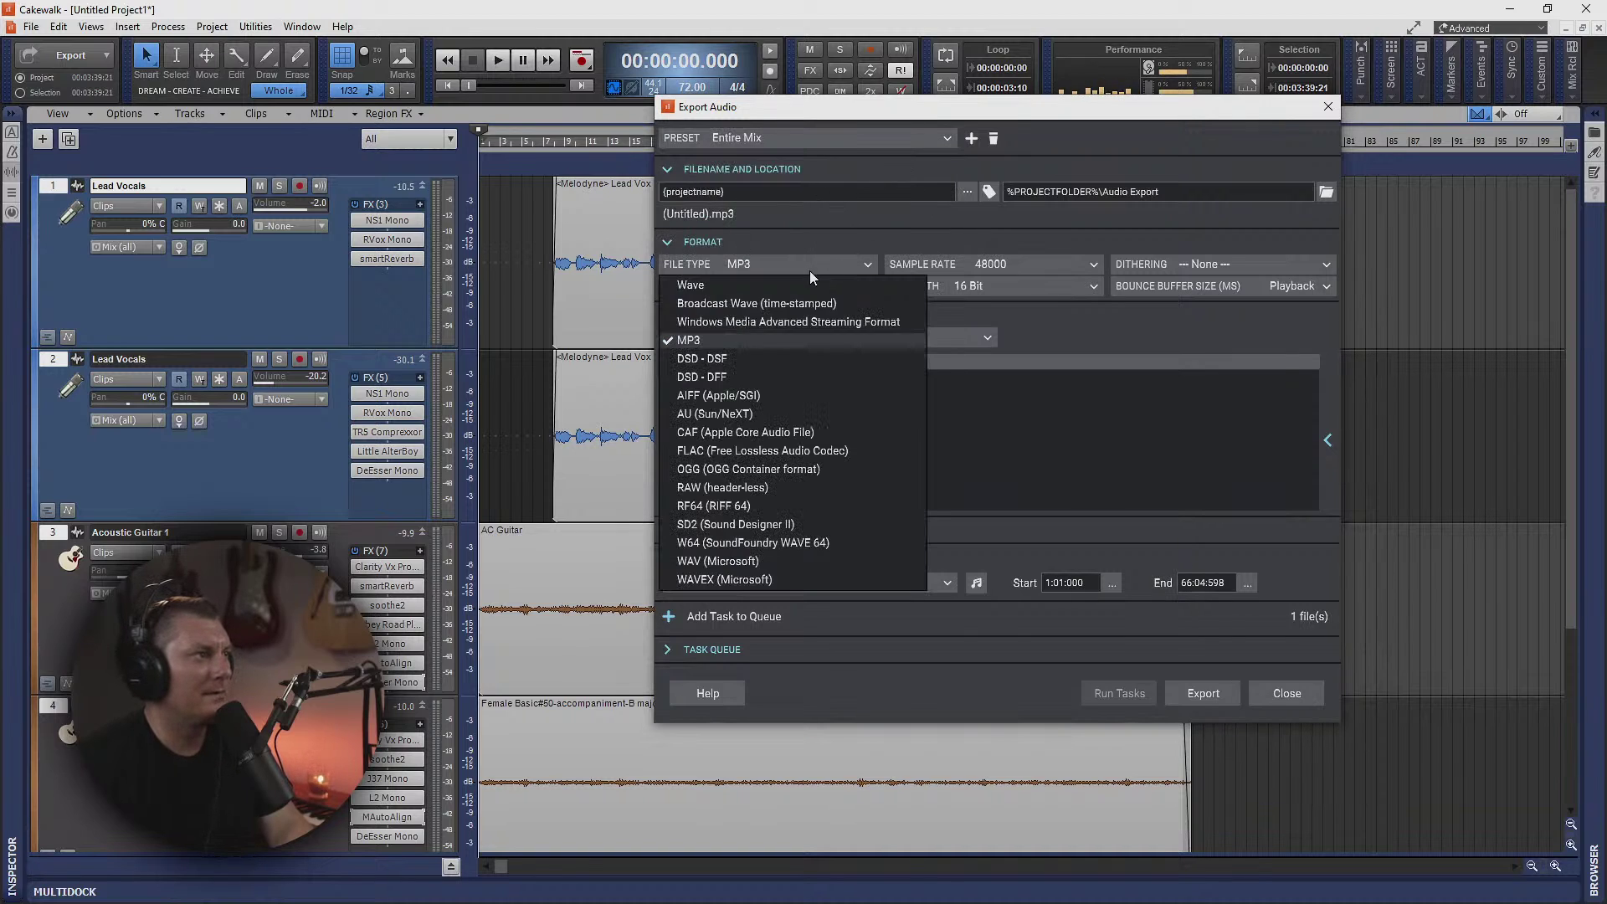
click(715, 288)
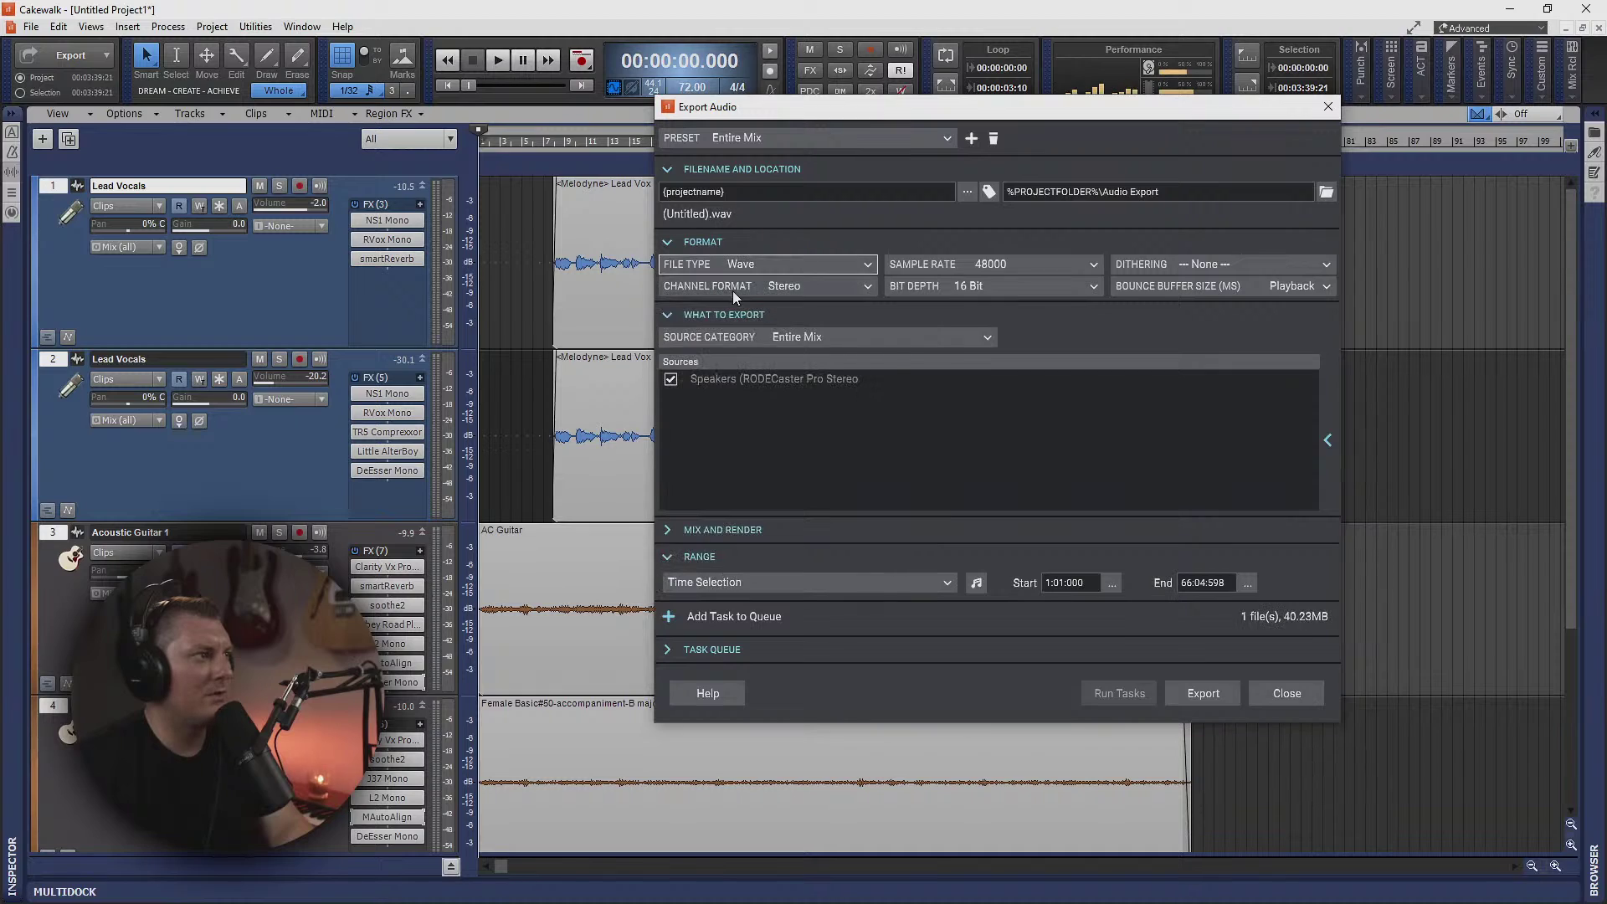
click(999, 286)
click(999, 286)
click(1047, 266)
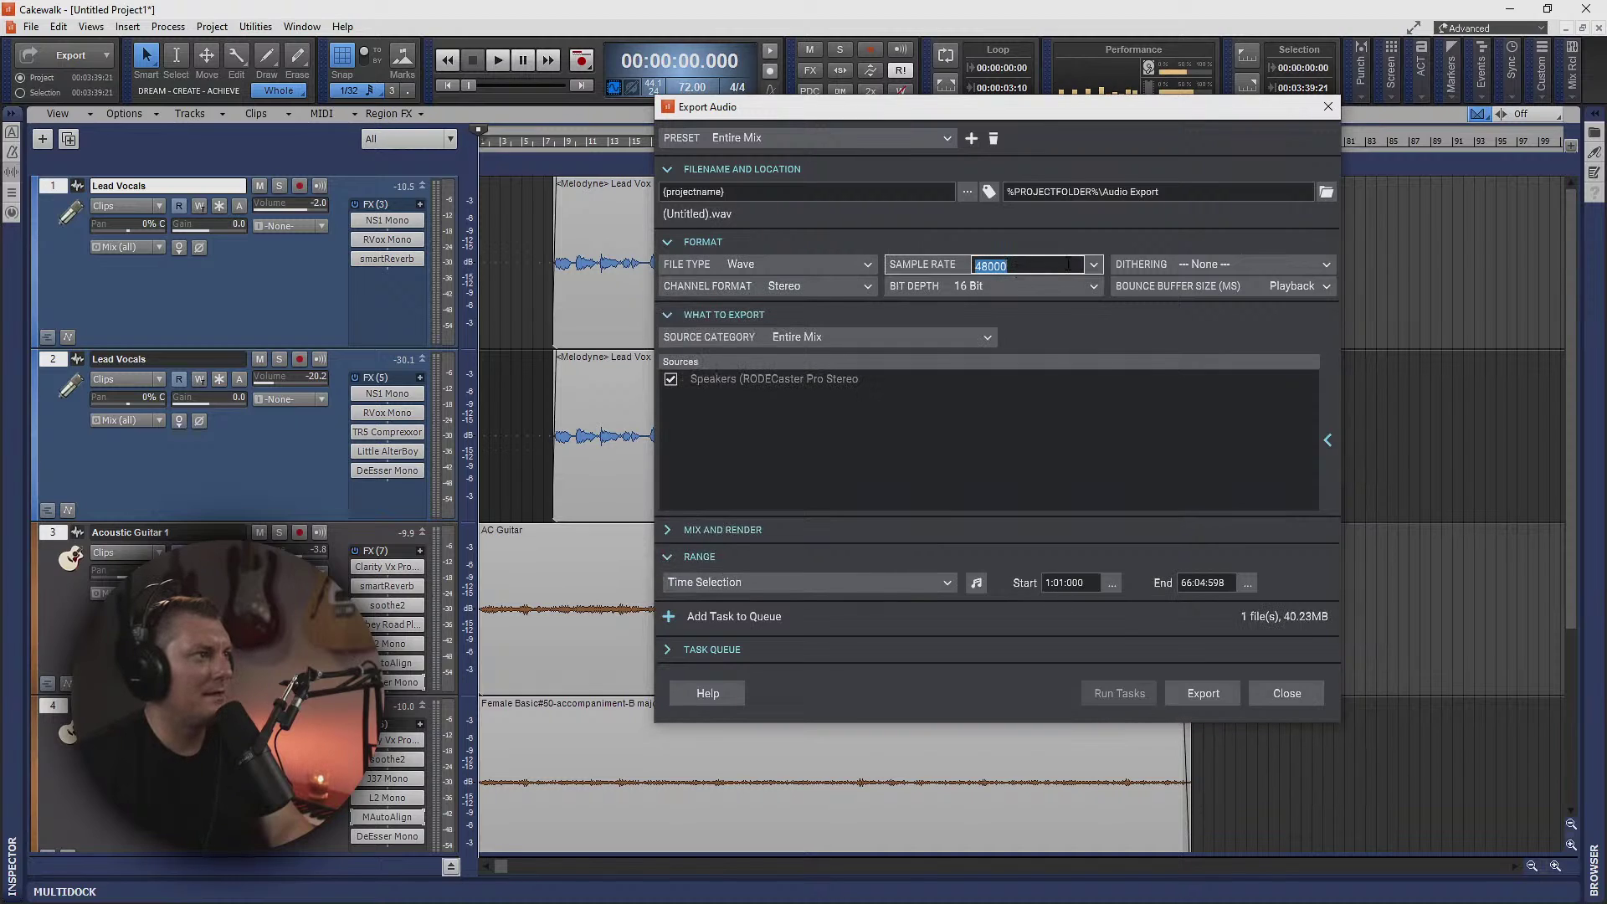
click(1095, 265)
click(1000, 242)
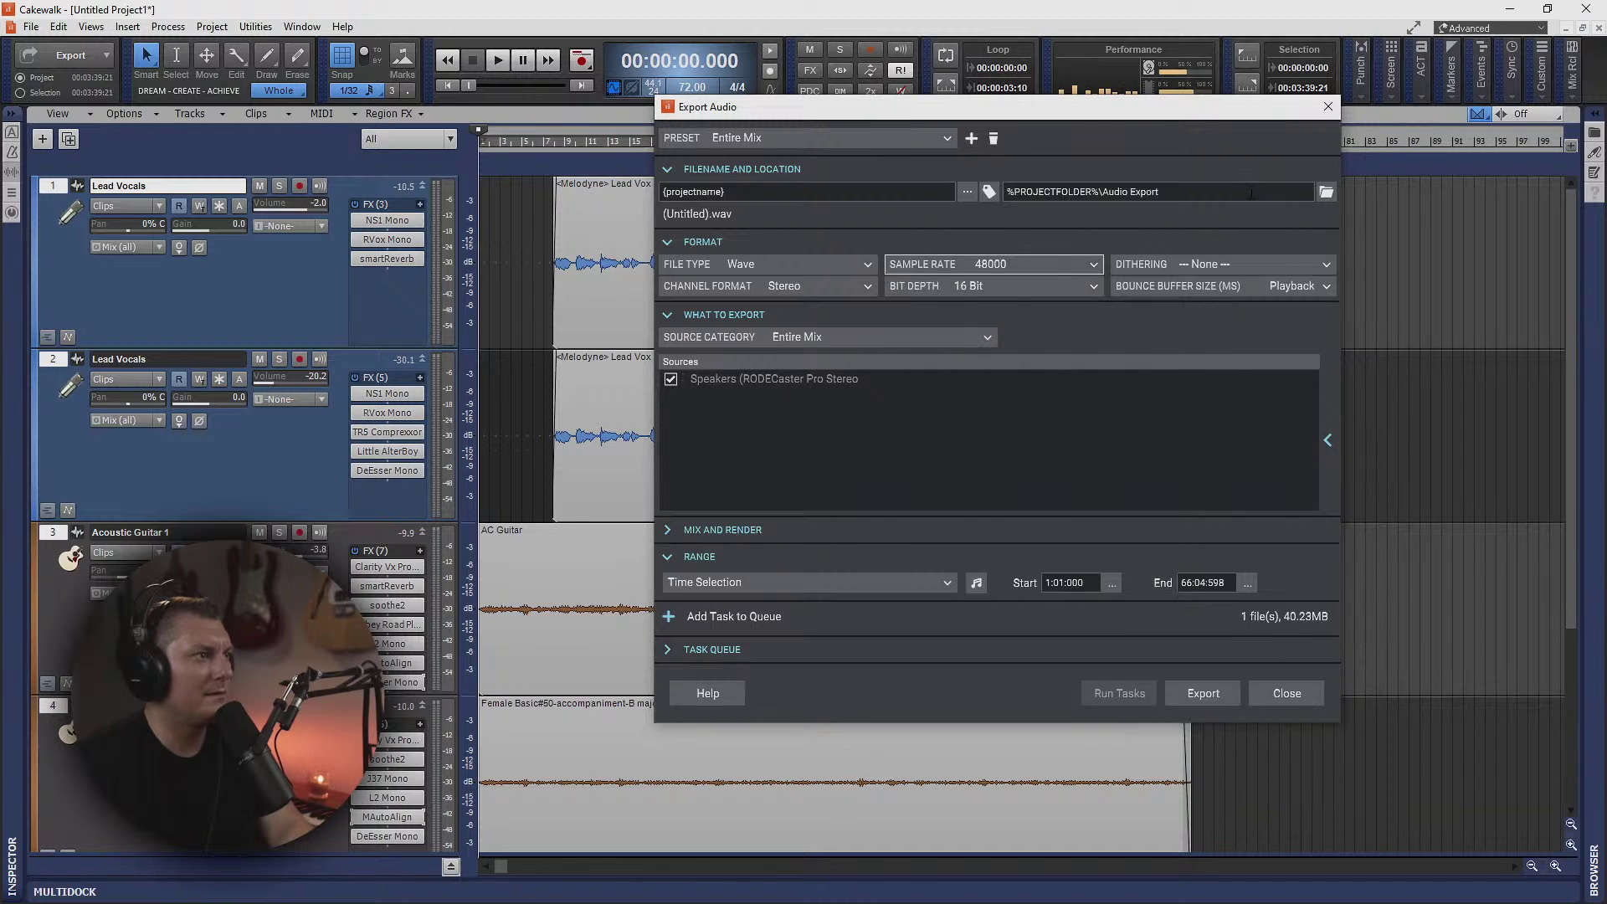
- Set the export location to the Desktop folder
click(1325, 192)
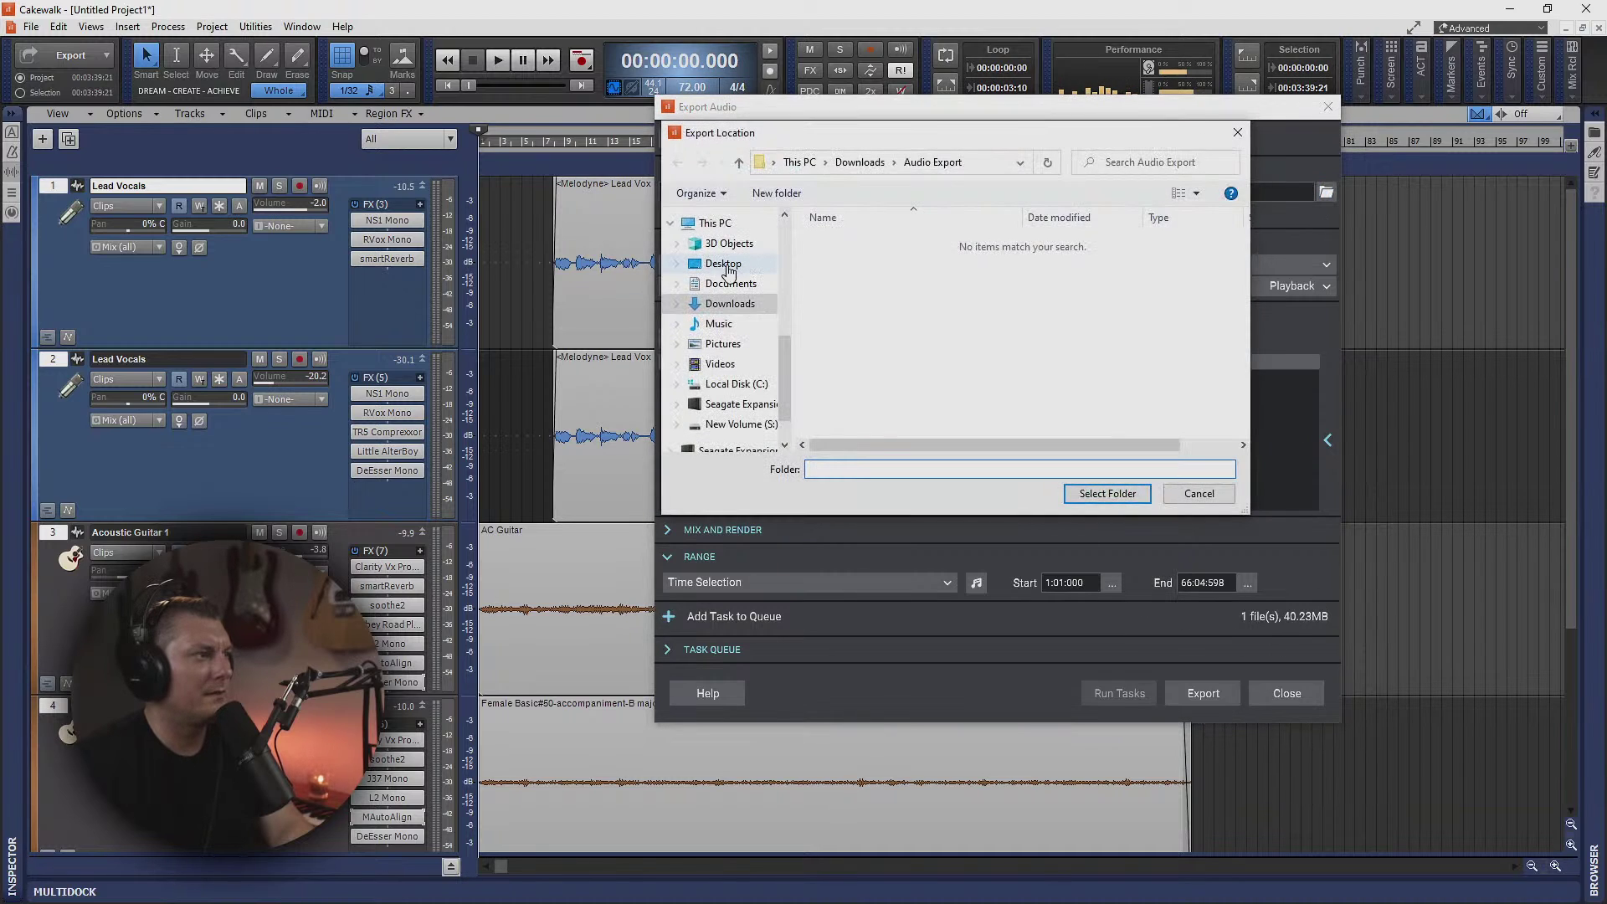
click(728, 264)
click(1107, 493)
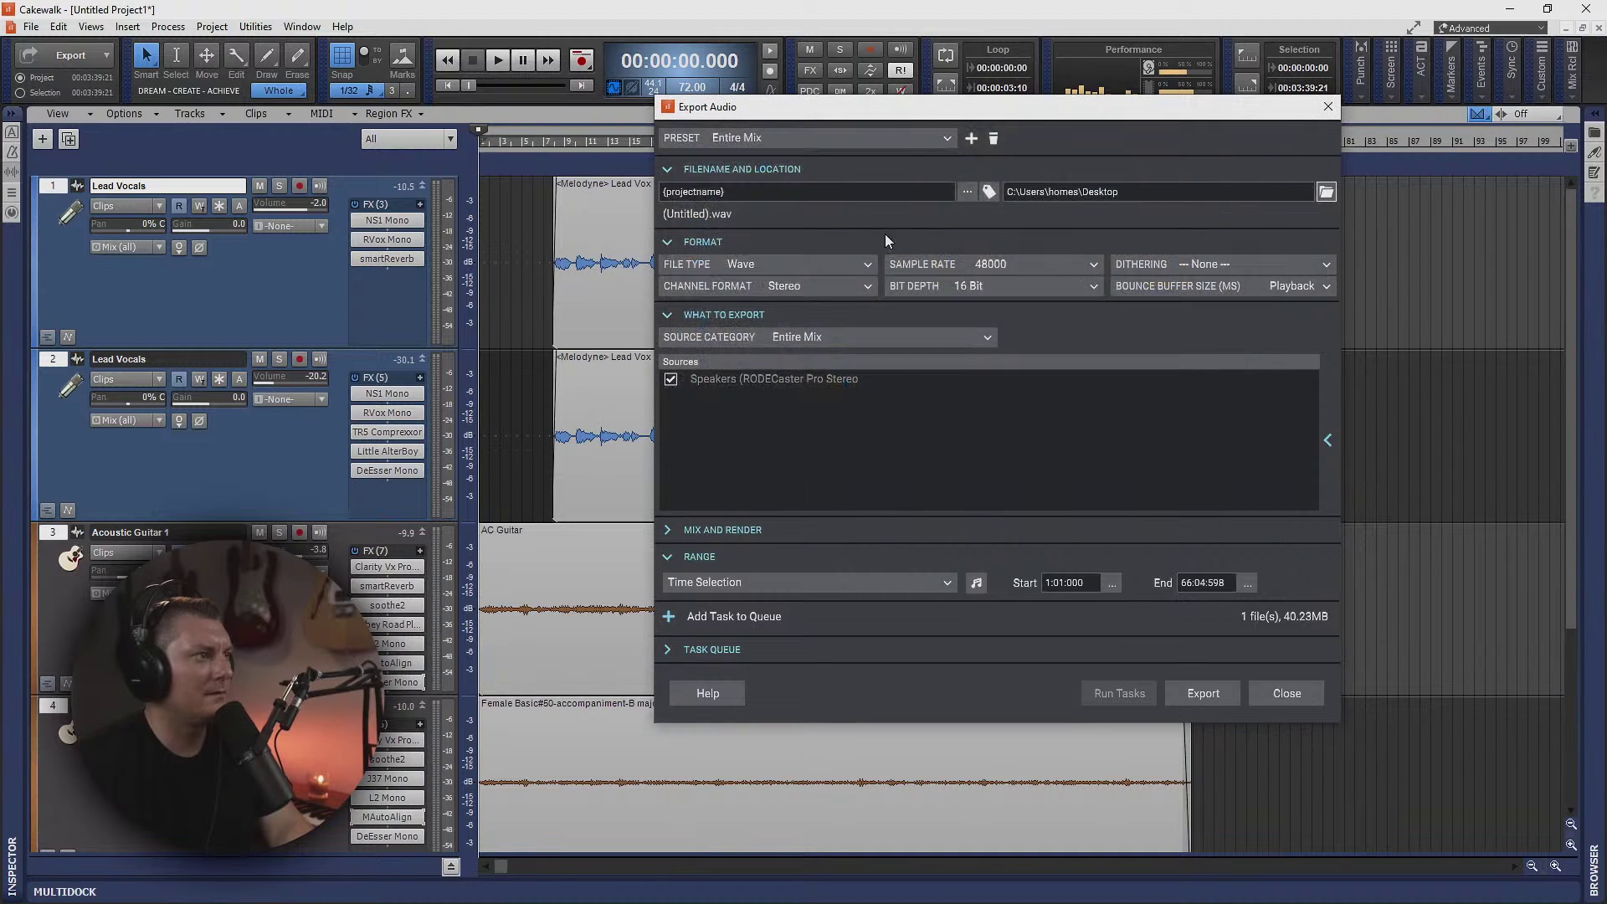
- Append "First Pass" after {projectname} in the export file name and export the mix
click(774, 194)
text(Fir)
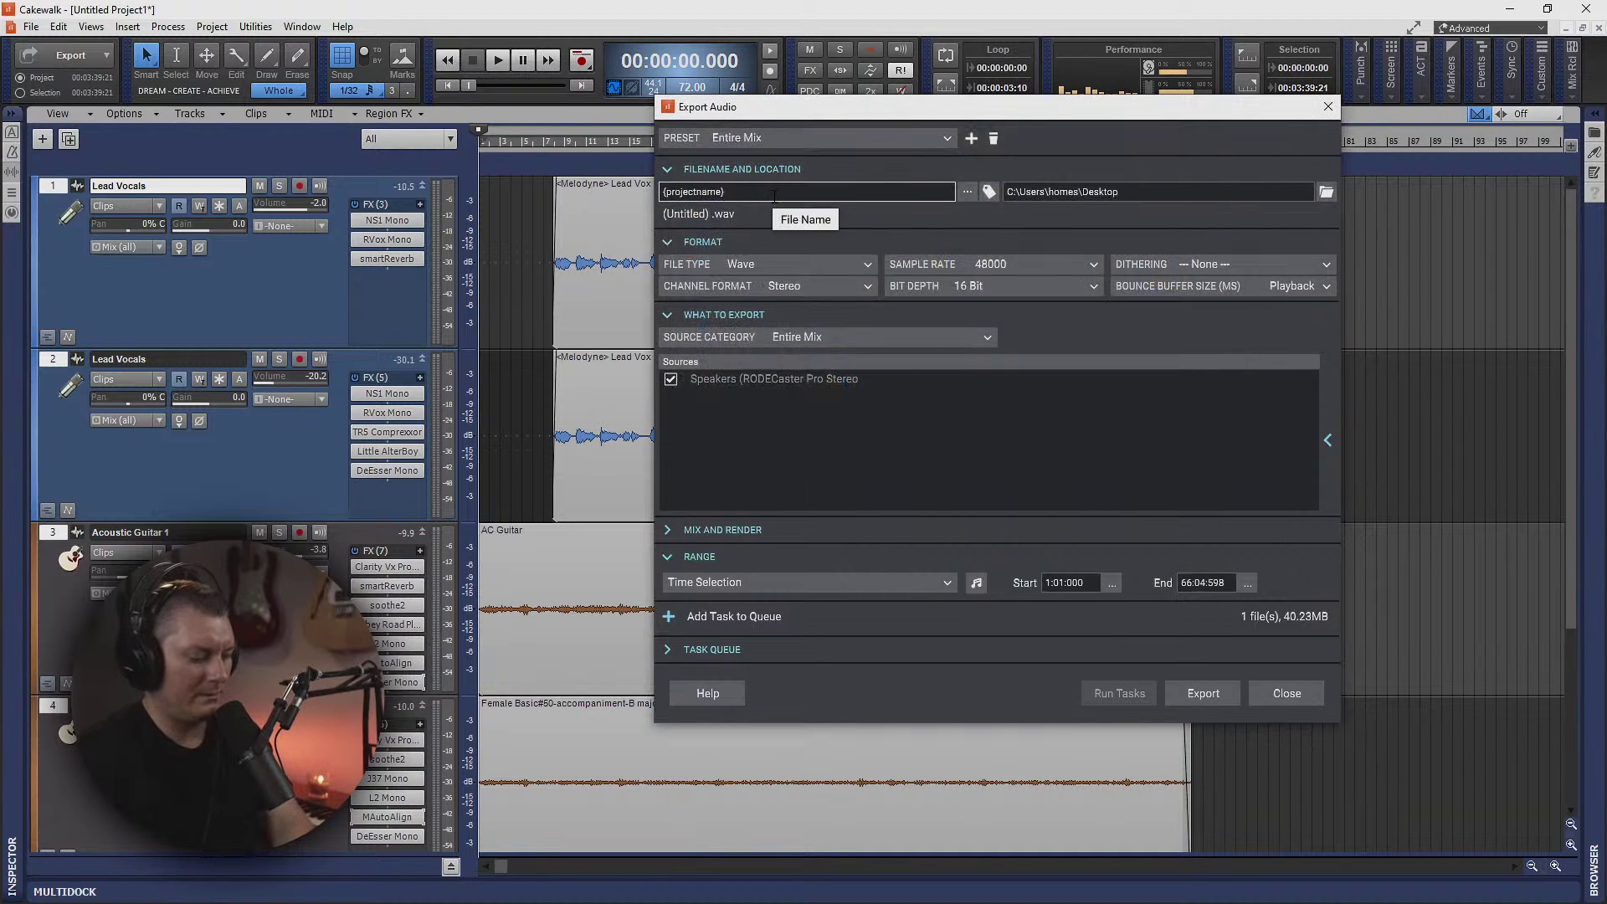
text(st P)
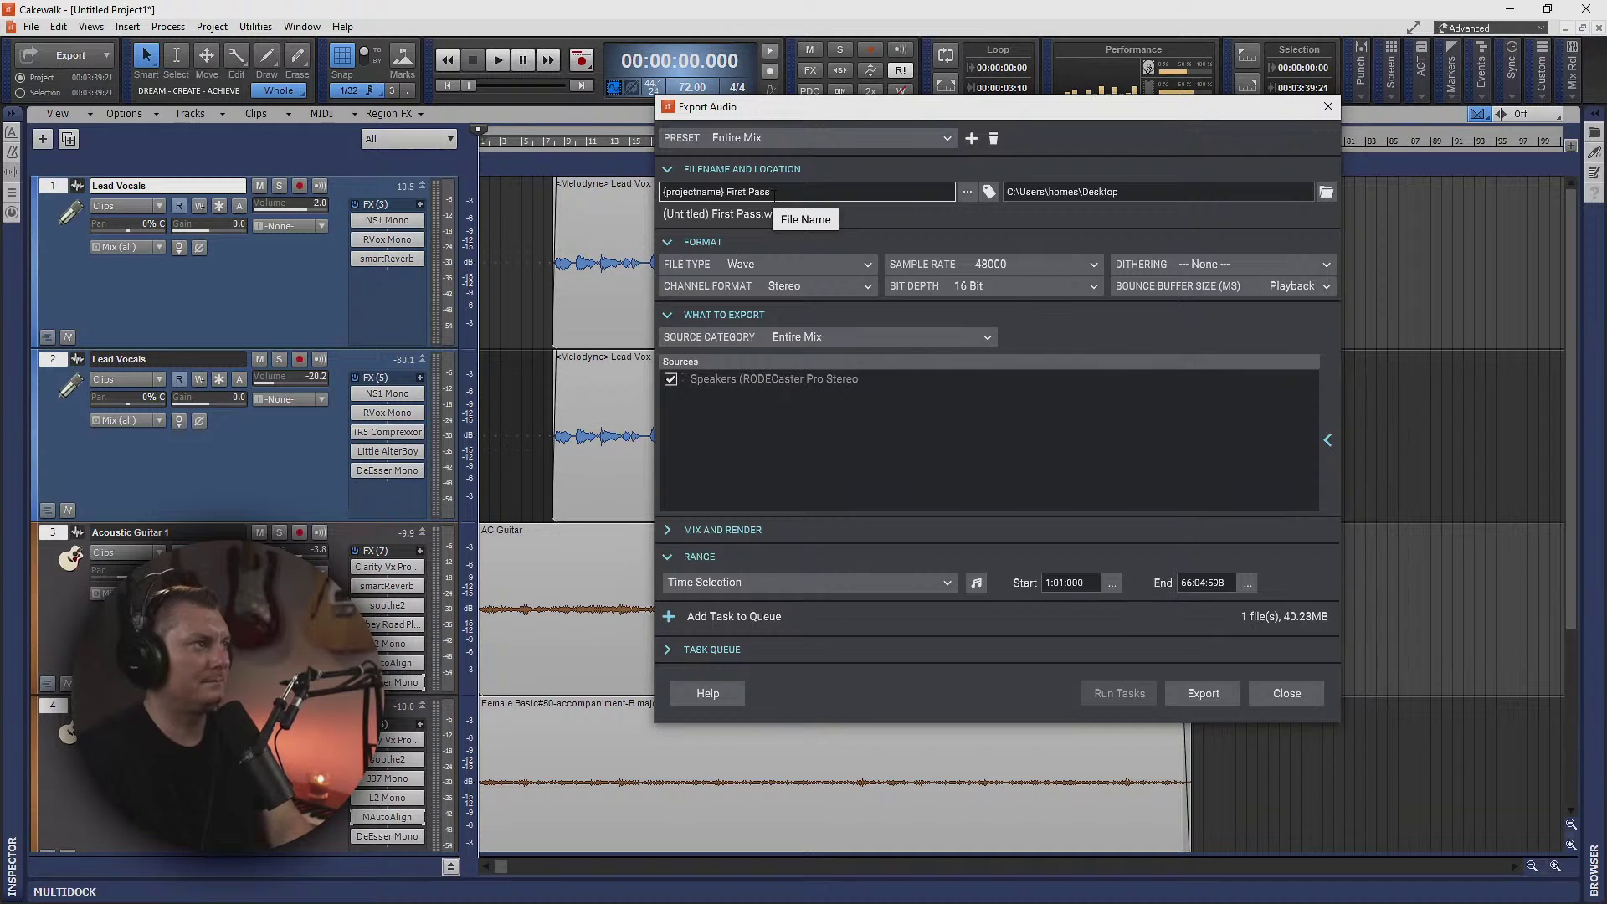
text(ass)
click(1205, 695)
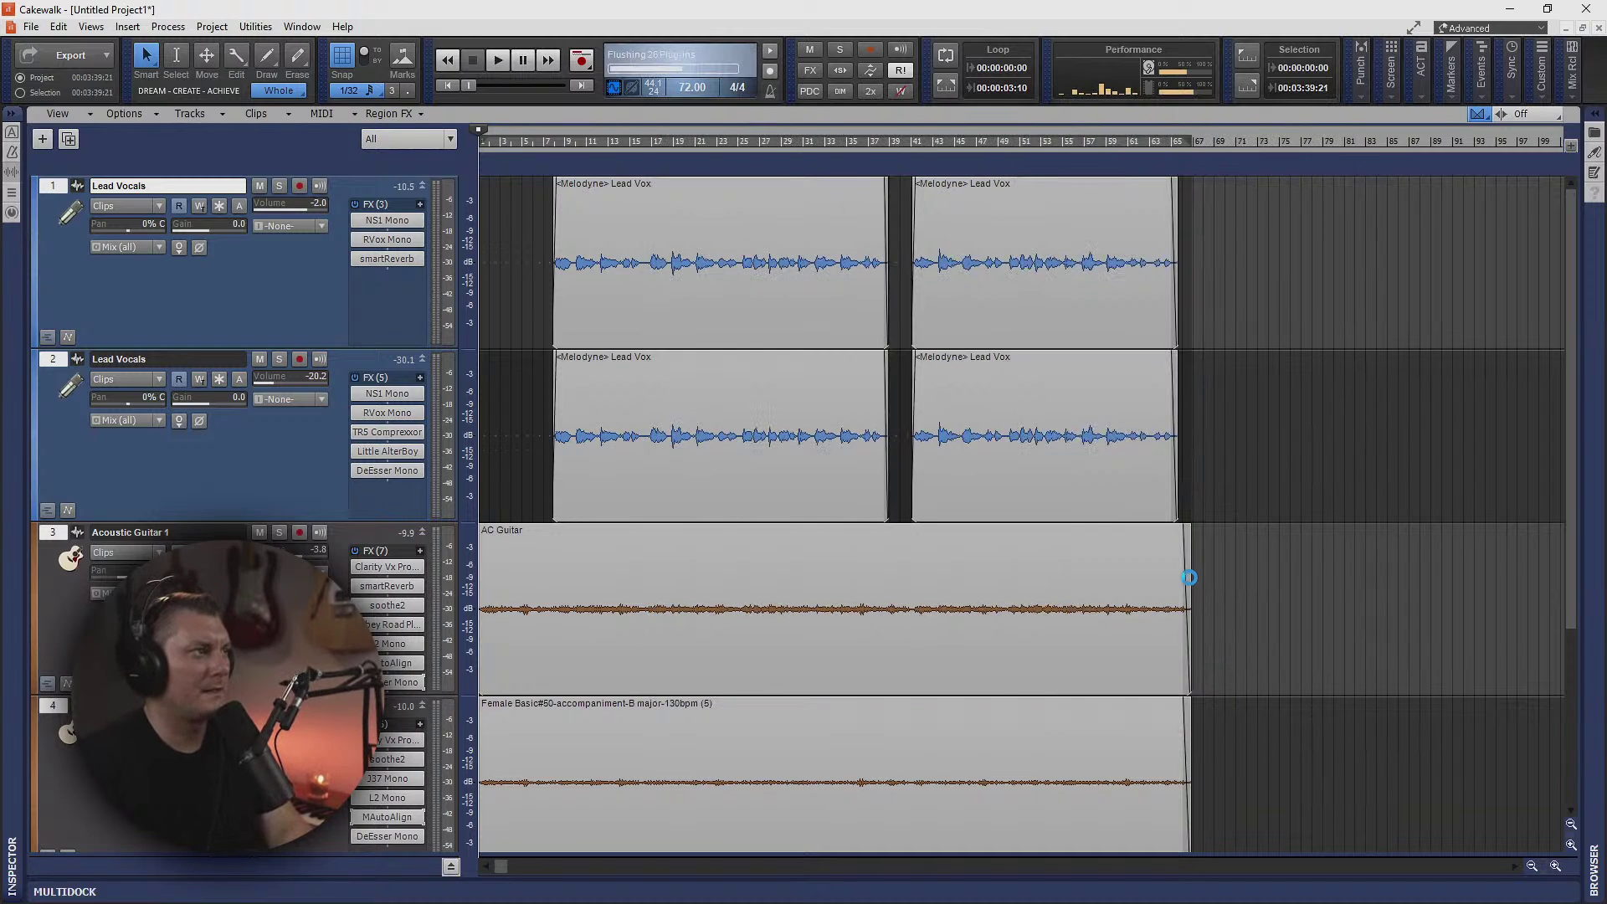